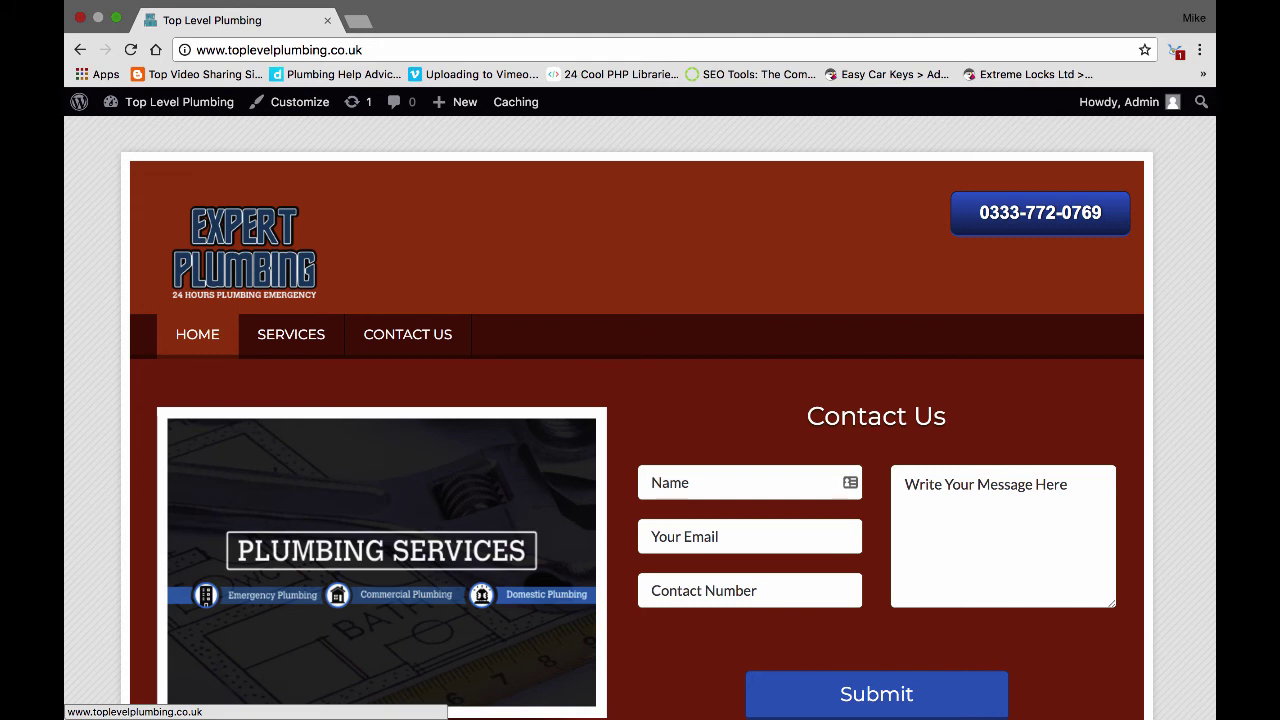
Reach the WordPress Dashboard from the live plumbing site and open the Pages list.
mouse_move(170, 101)
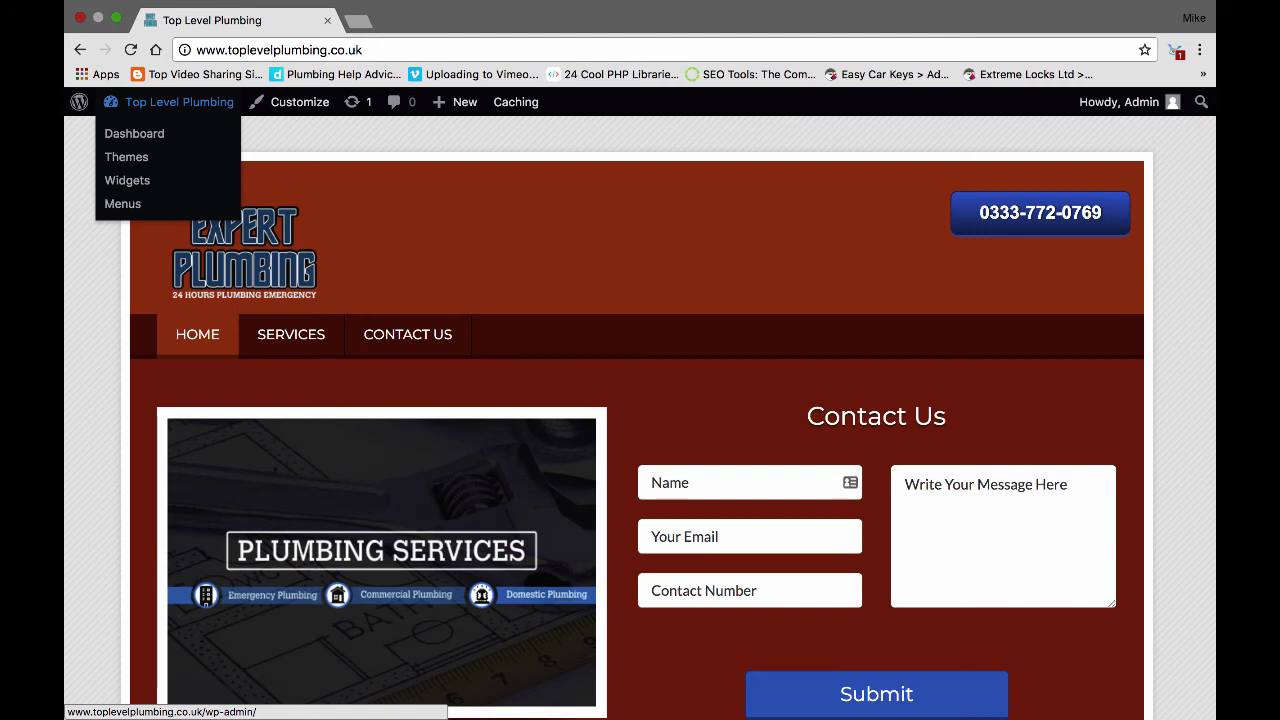
click(170, 101)
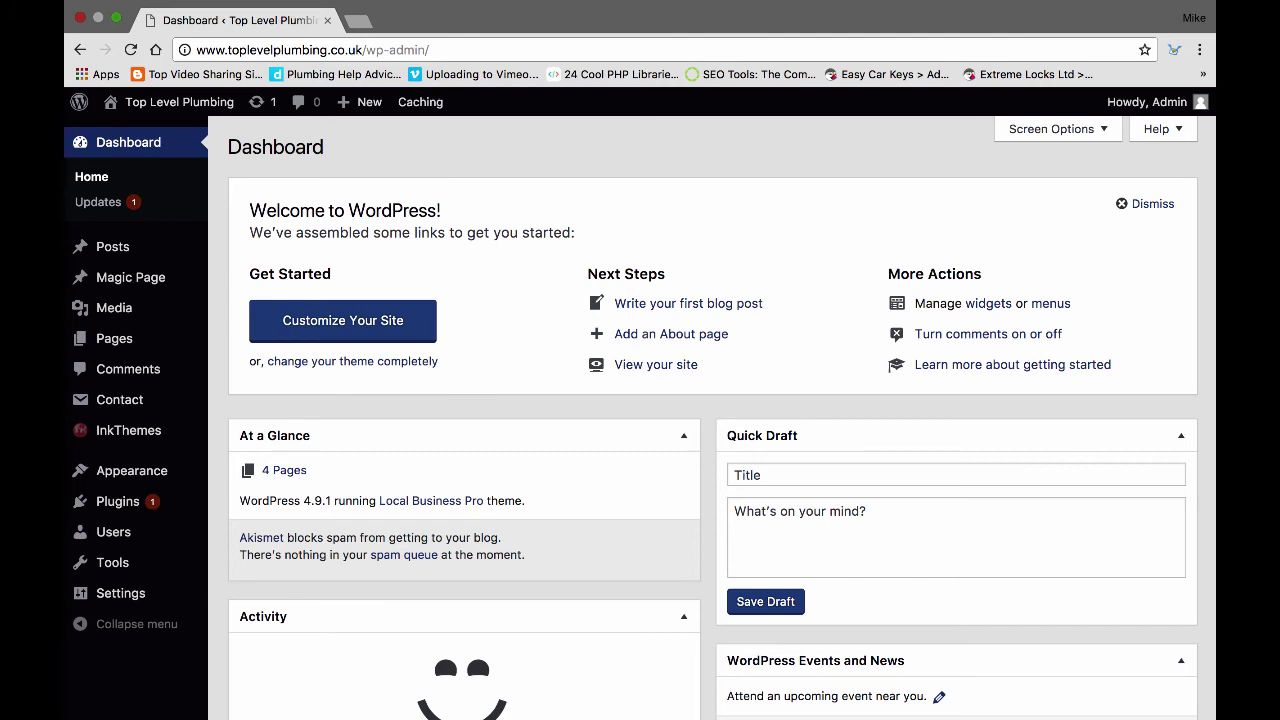
mouse_move(120, 399)
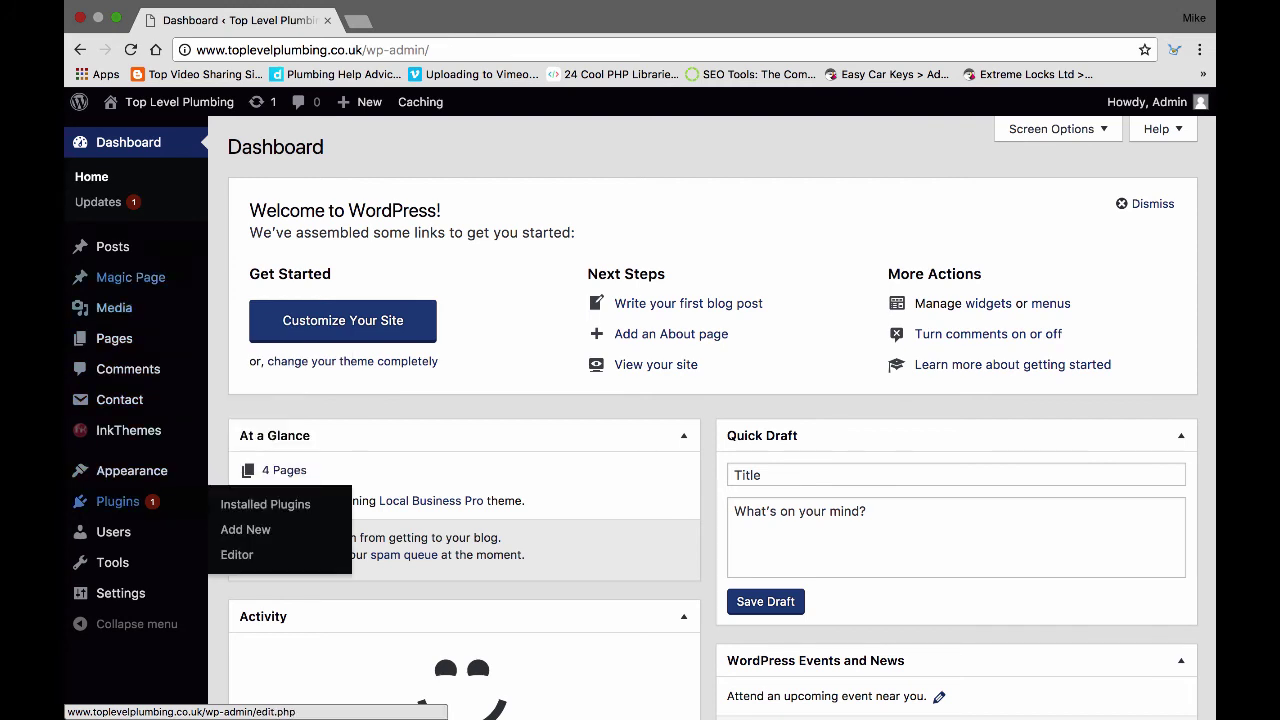
mouse_move(114, 308)
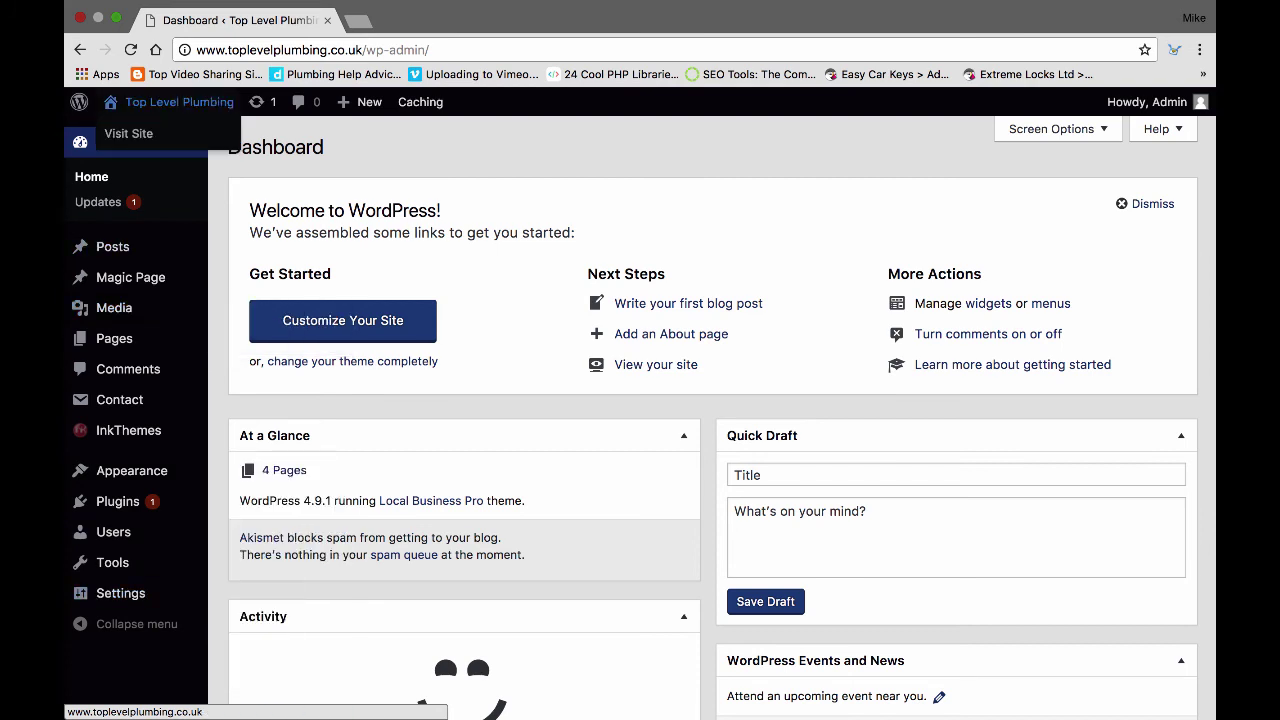
click(170, 101)
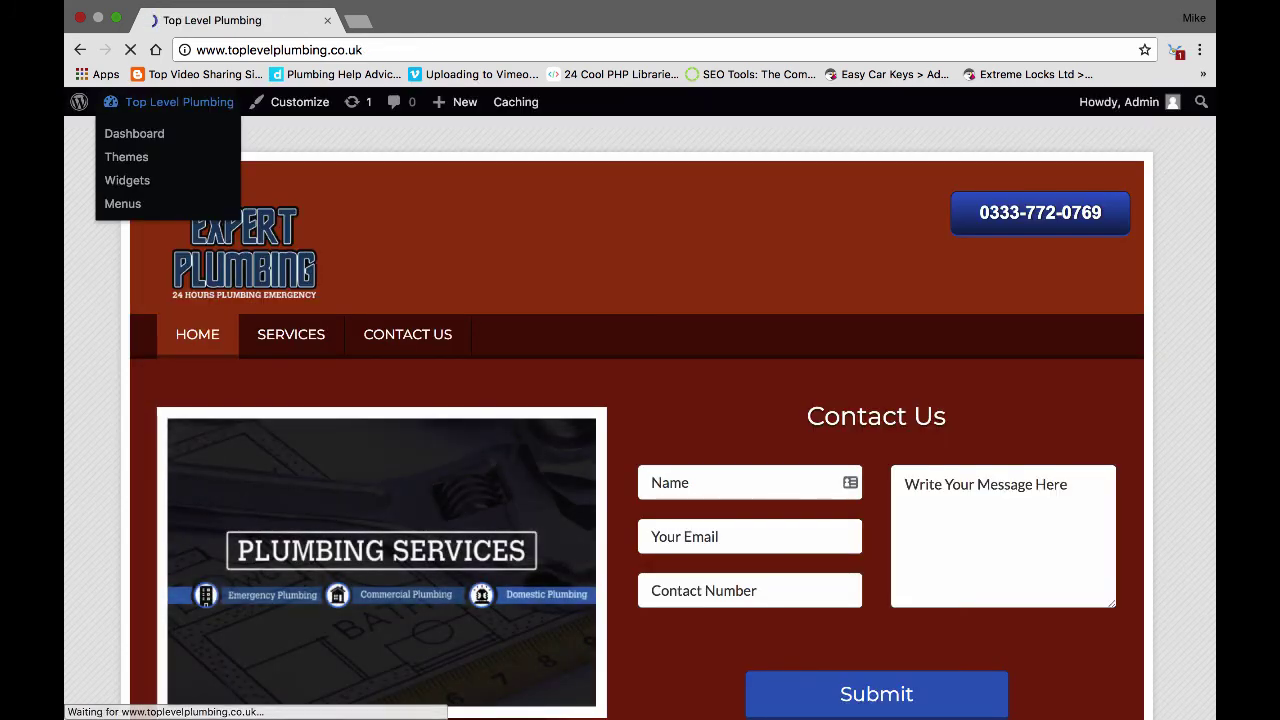
click(170, 101)
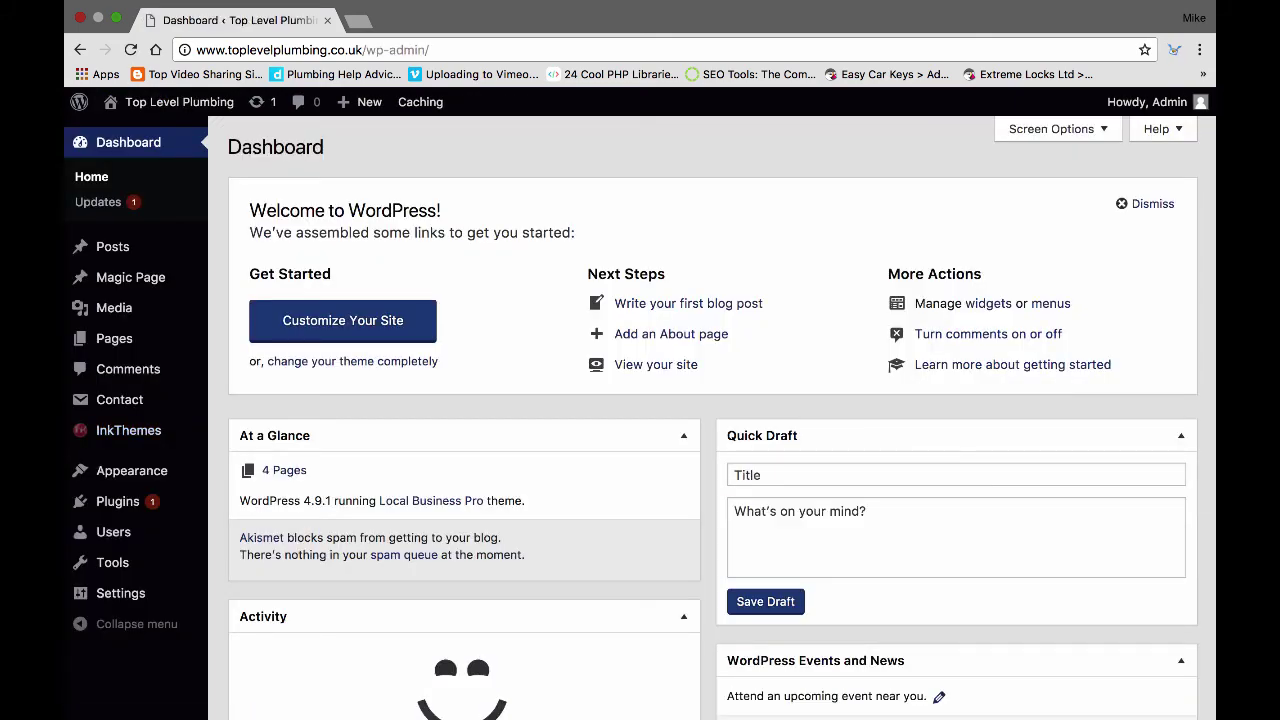
scroll(114, 308, down, 5)
scroll(114, 308, up, 5)
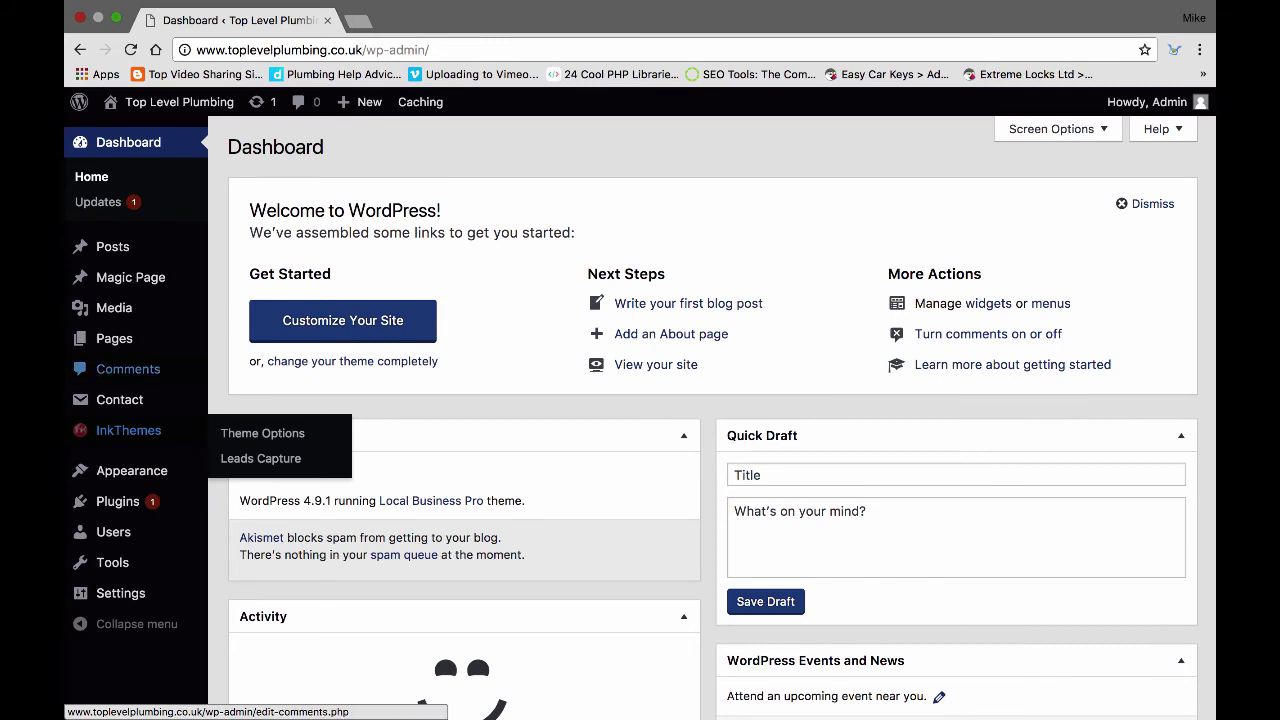
click(114, 338)
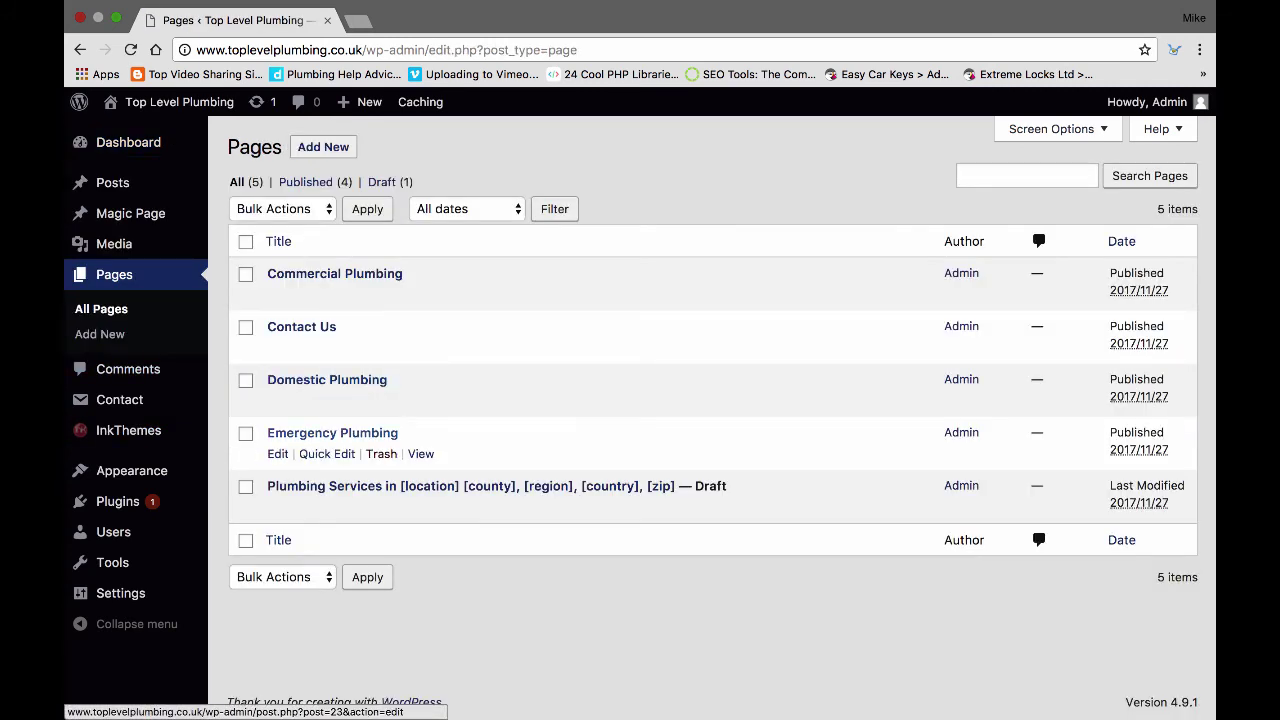
Copy the full body of the draft Plumbing Services page and switch to Spin Rewriter.
click(277, 507)
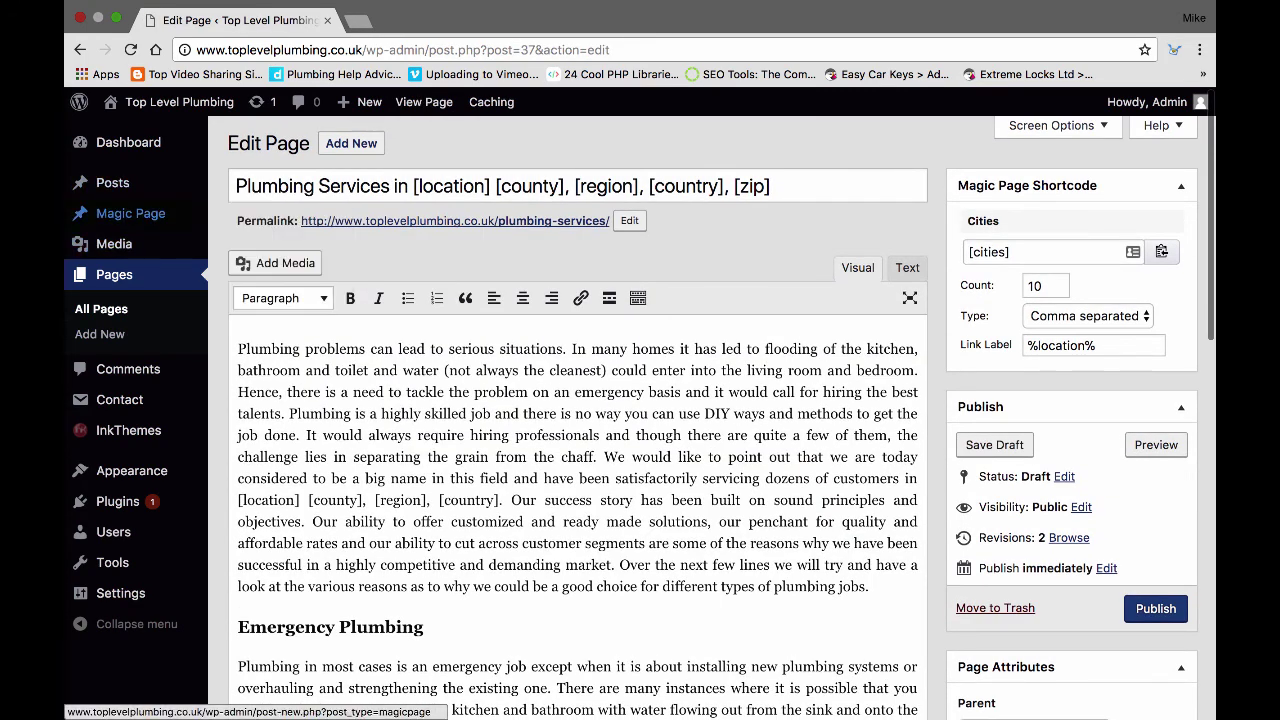
scroll(578, 450, down, 10)
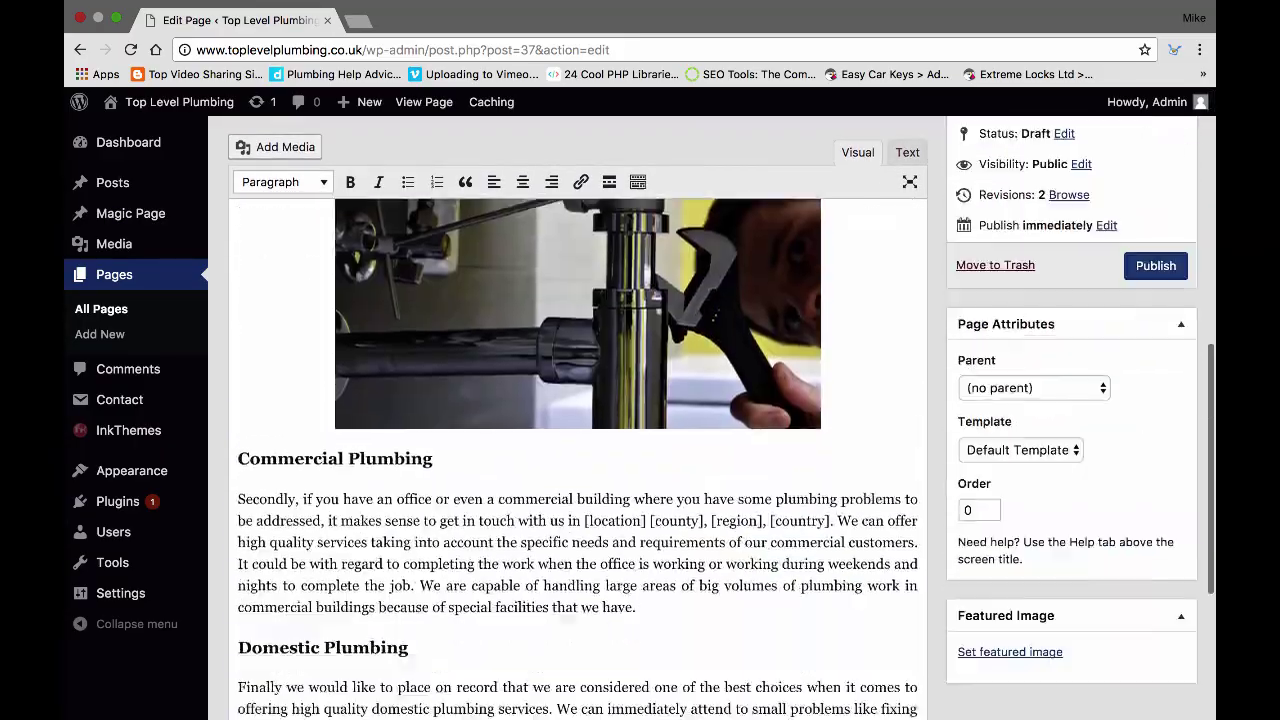
scroll(578, 450, down, 5)
scroll(578, 450, up, 15)
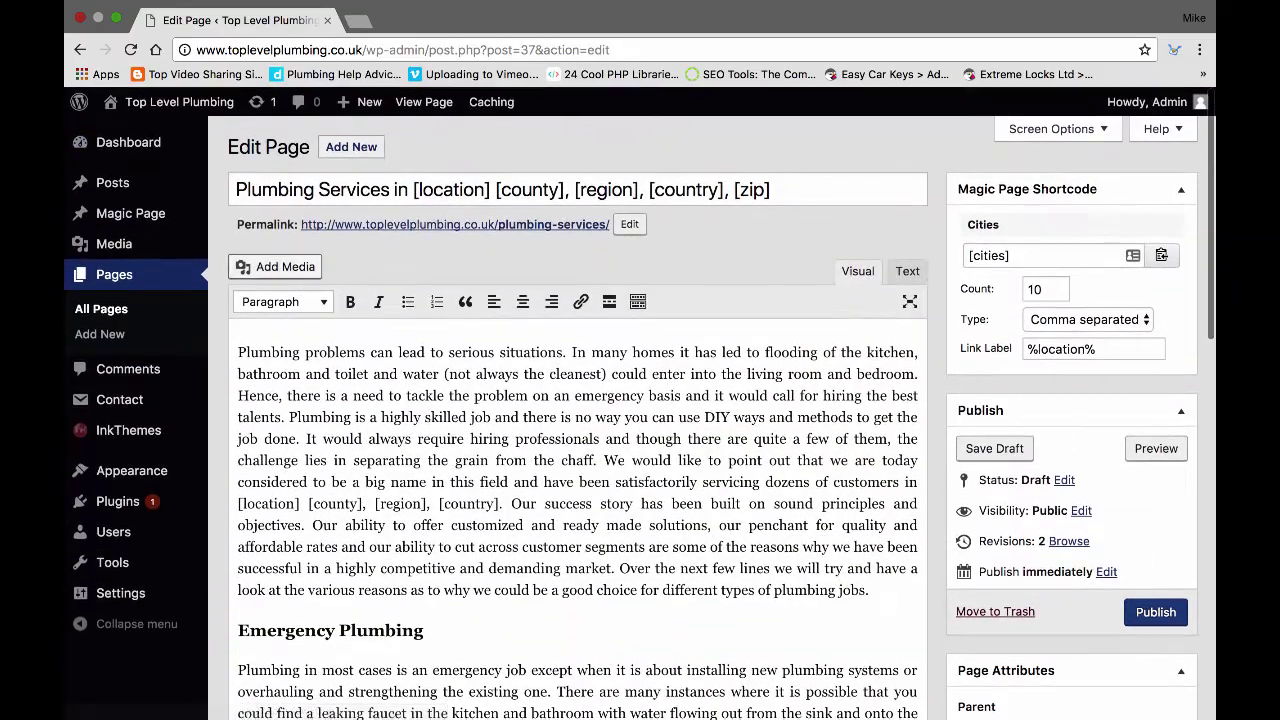
scroll(578, 450, down, 5)
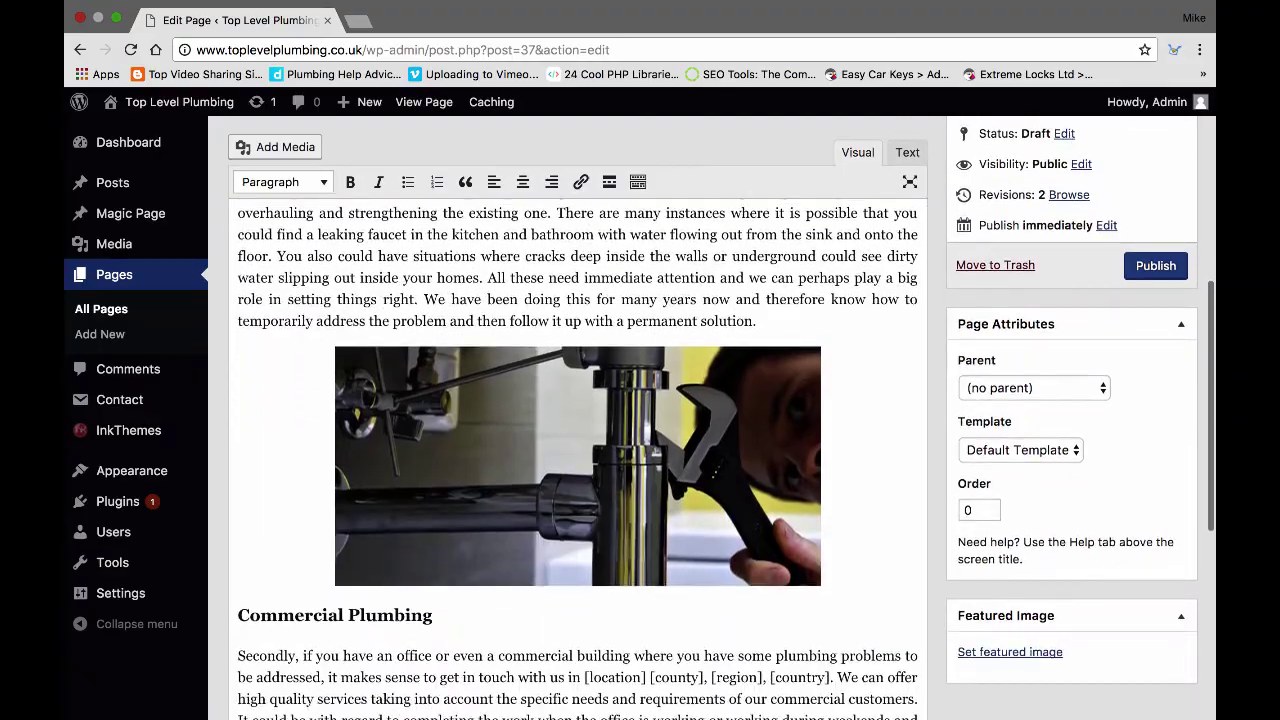
scroll(578, 450, down, 5)
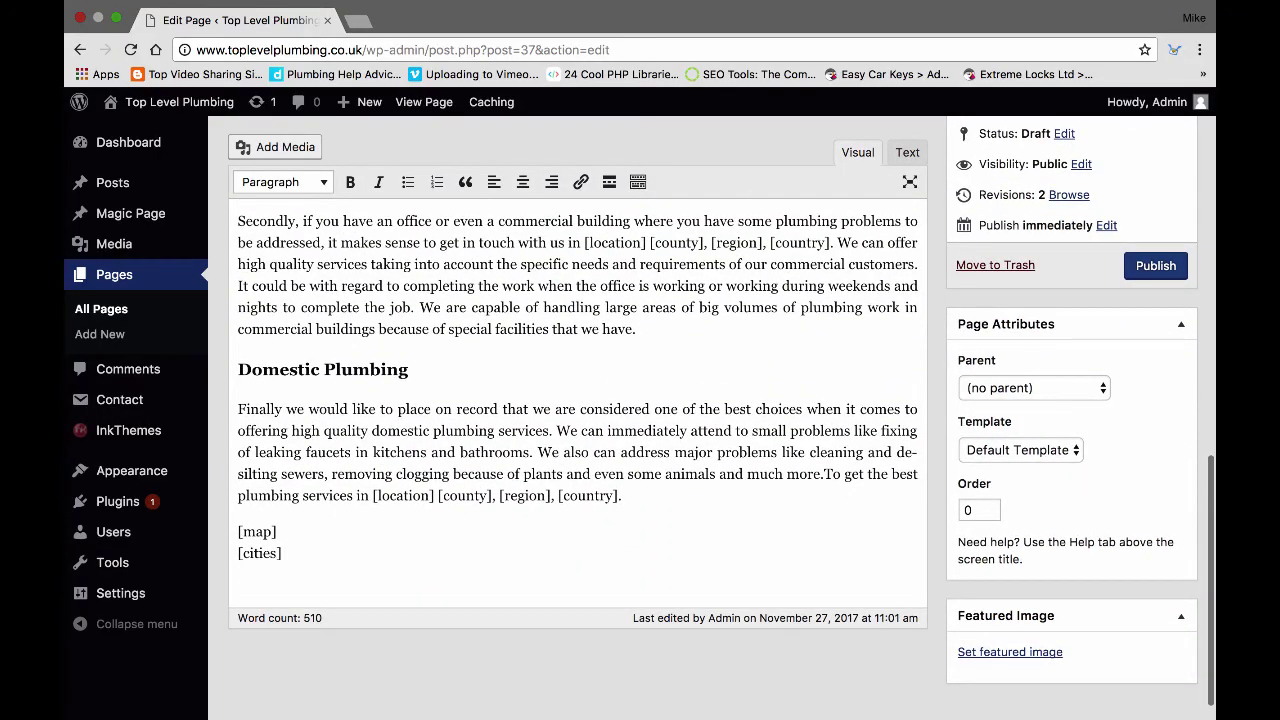
drag(282, 553, 289, 369)
scroll(578, 420, up, 15)
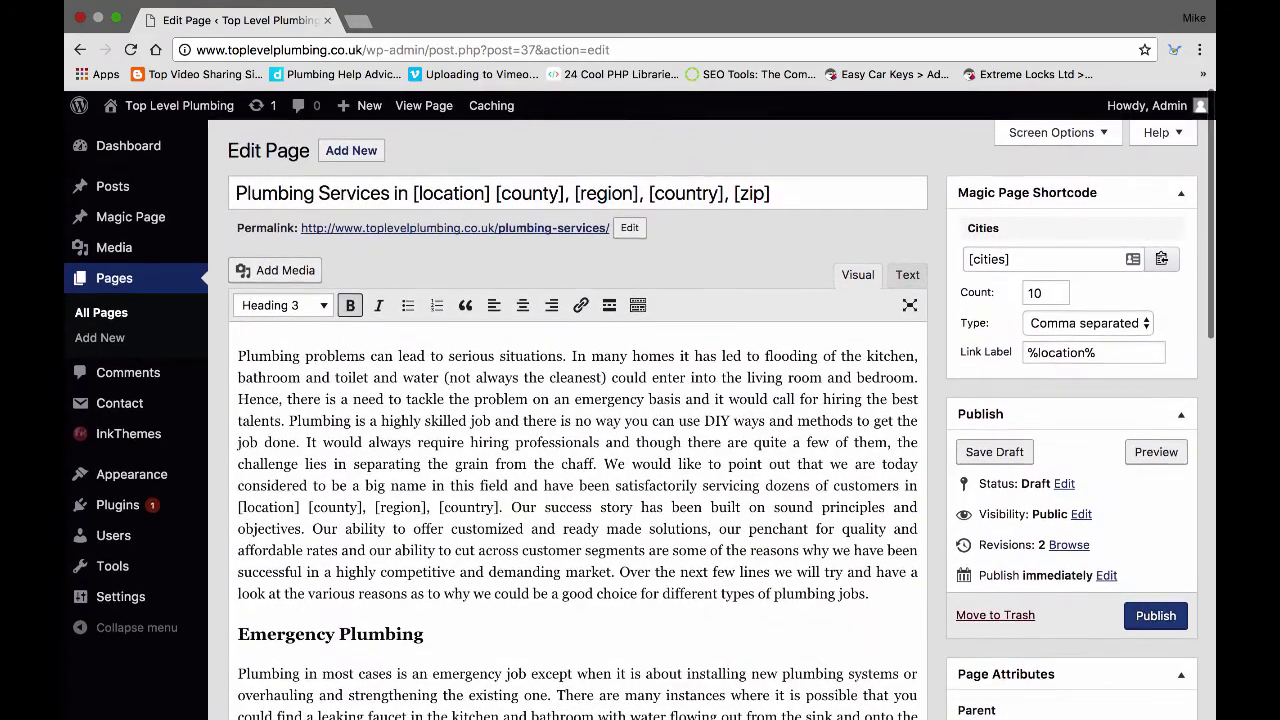
key(super+a)
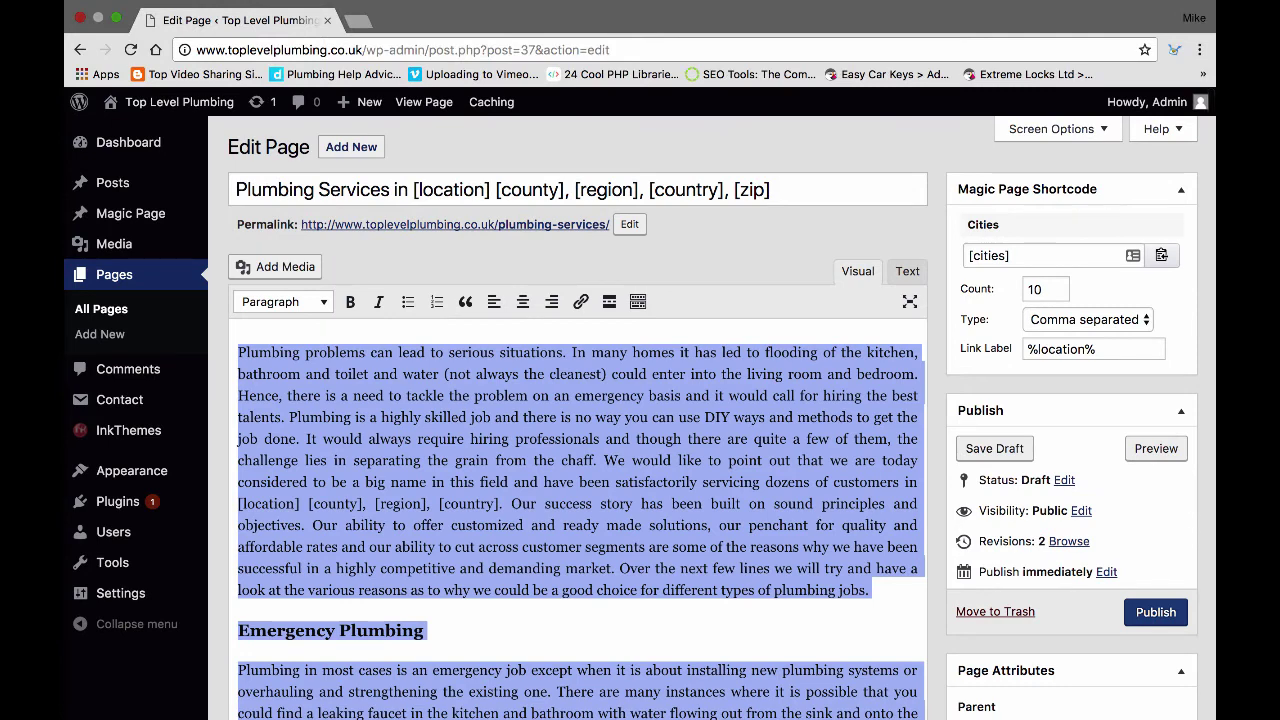
click(130, 213)
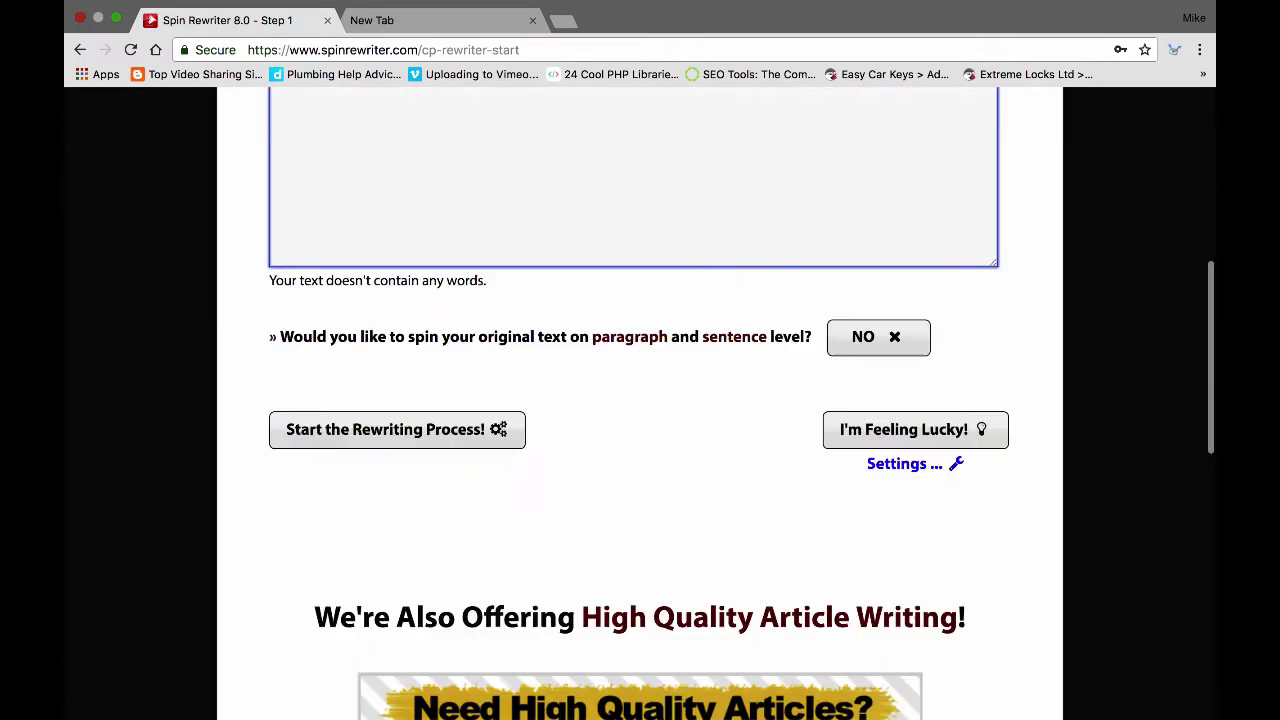
Paste the roughly 523-word plumbing article into Spin Rewriter's original-text box.
scroll(640, 400, down, 3)
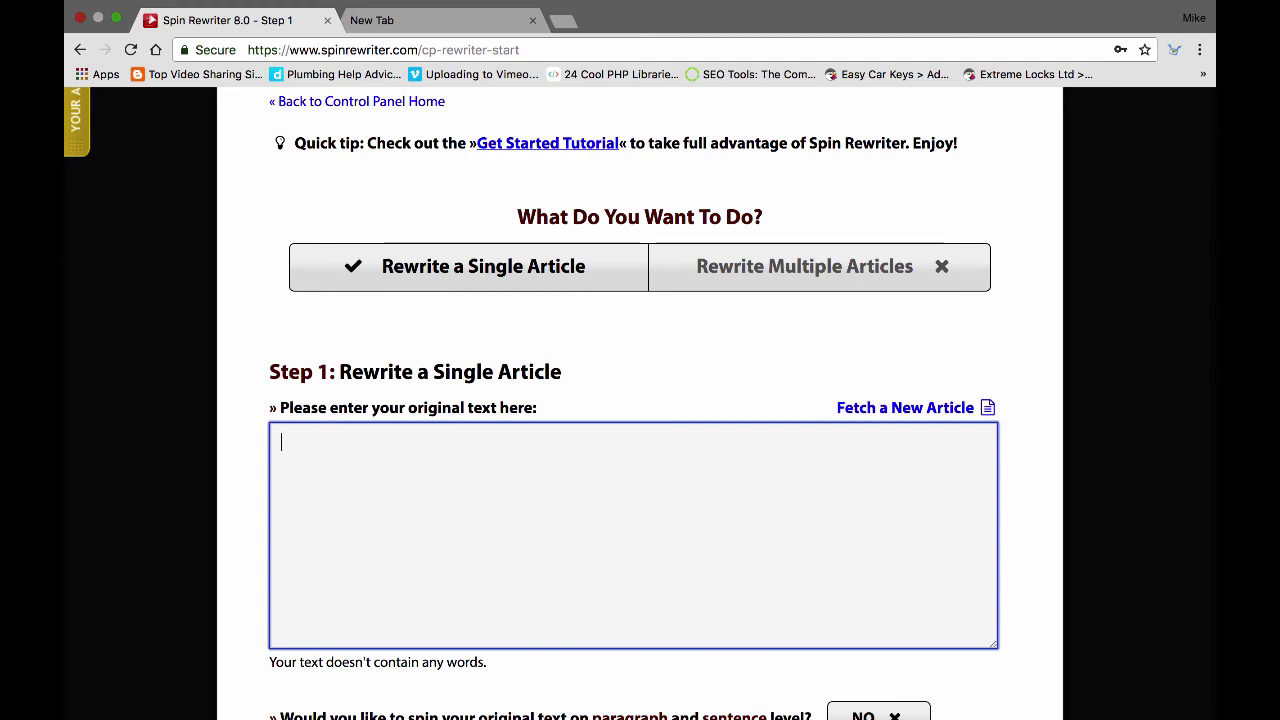
scroll(640, 400, up, 3)
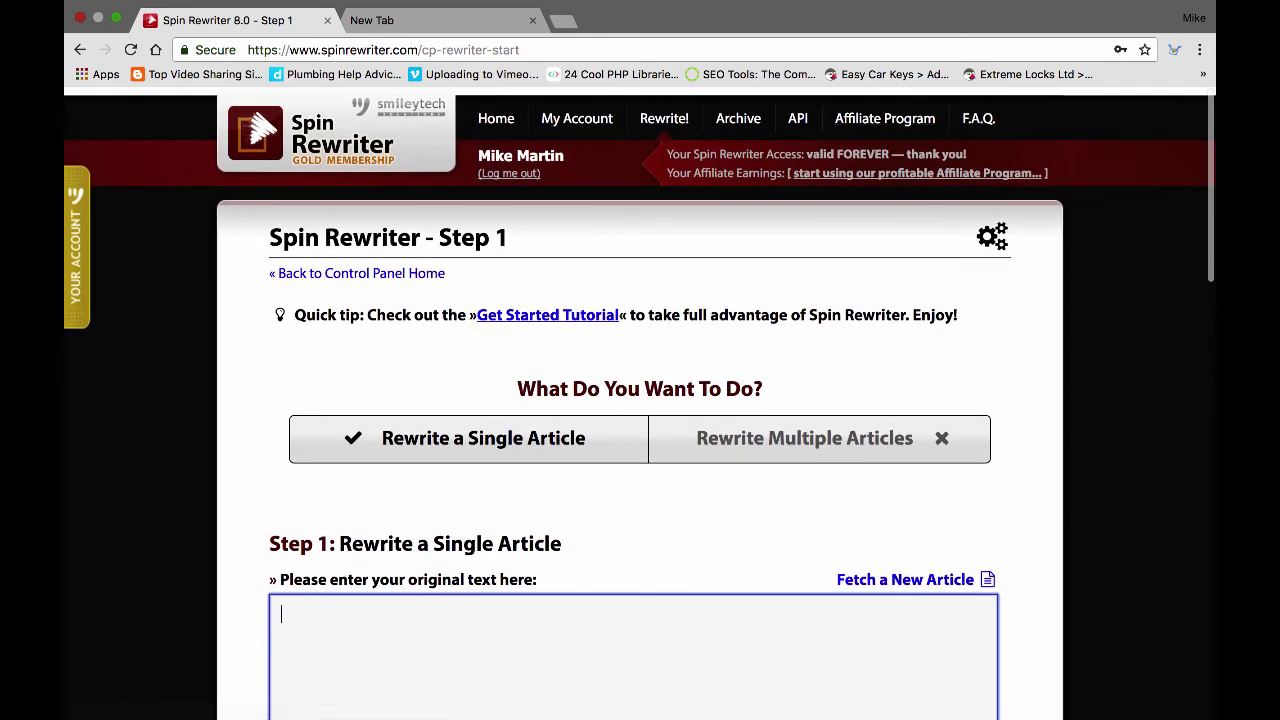
scroll(640, 400, down, 5)
scroll(640, 400, down, 3)
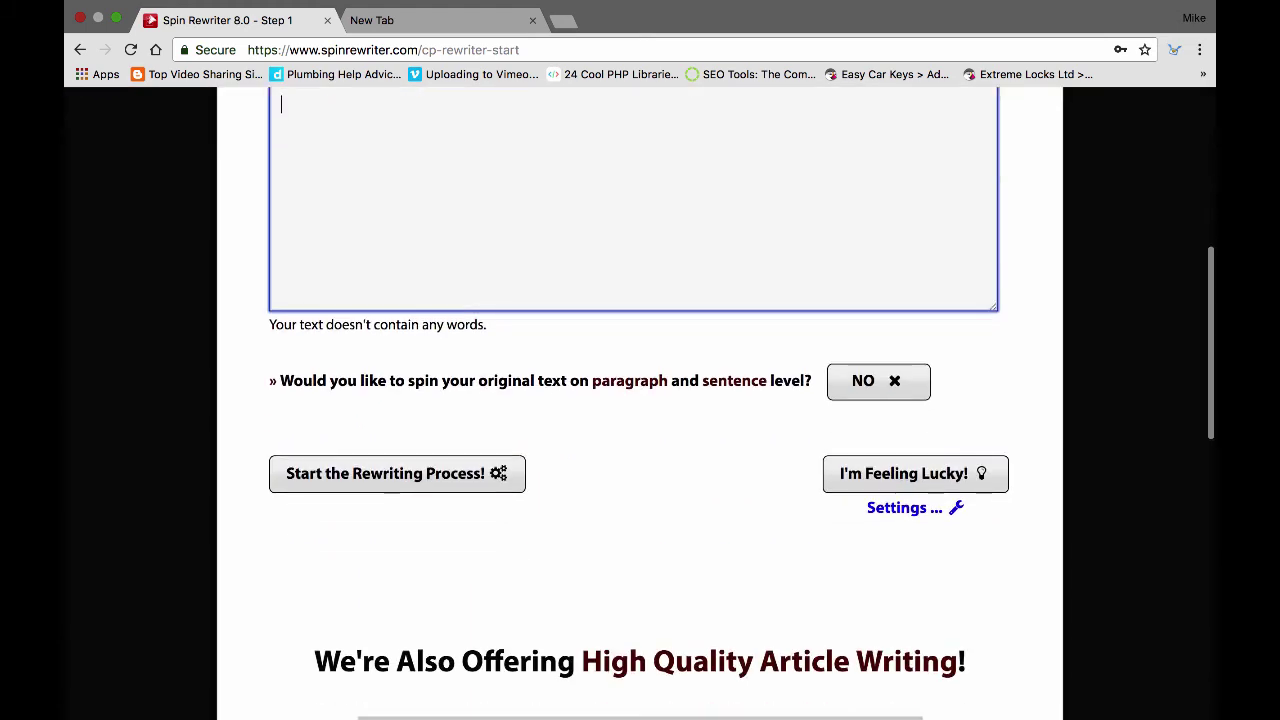
scroll(640, 400, up, 2)
scroll(640, 400, down, 1)
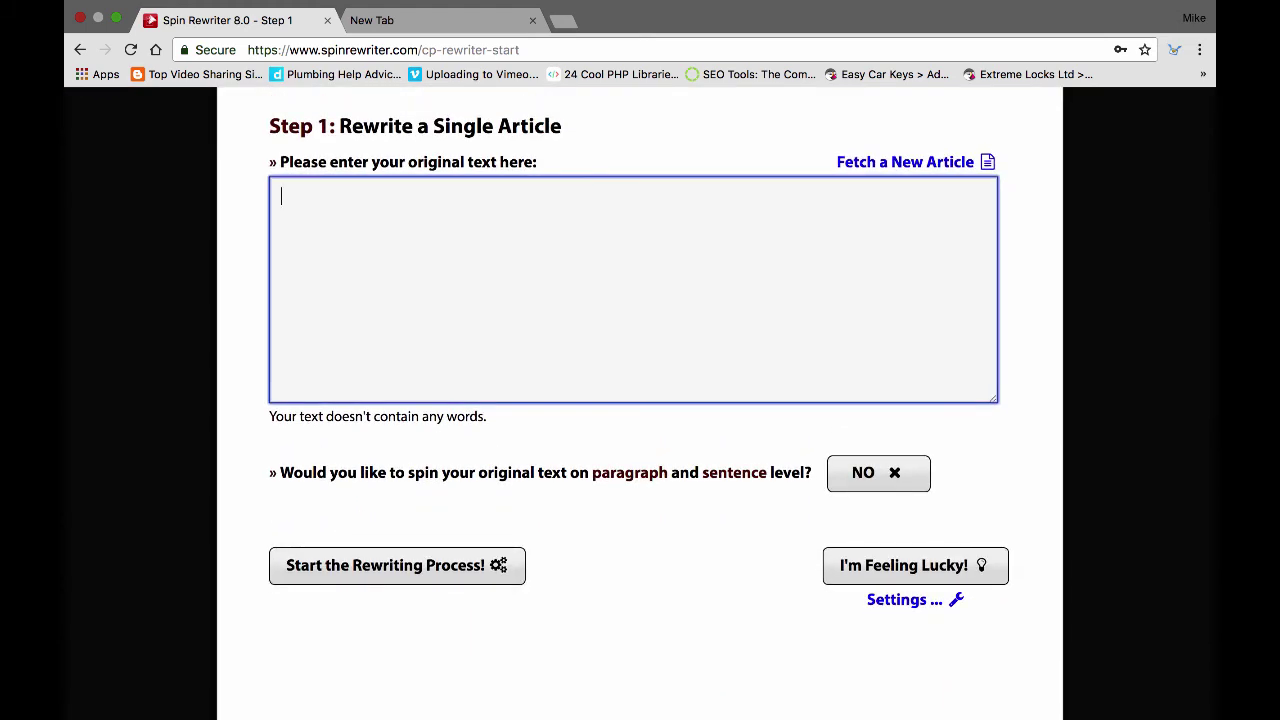
scroll(640, 400, up, 3)
scroll(640, 400, down, 2)
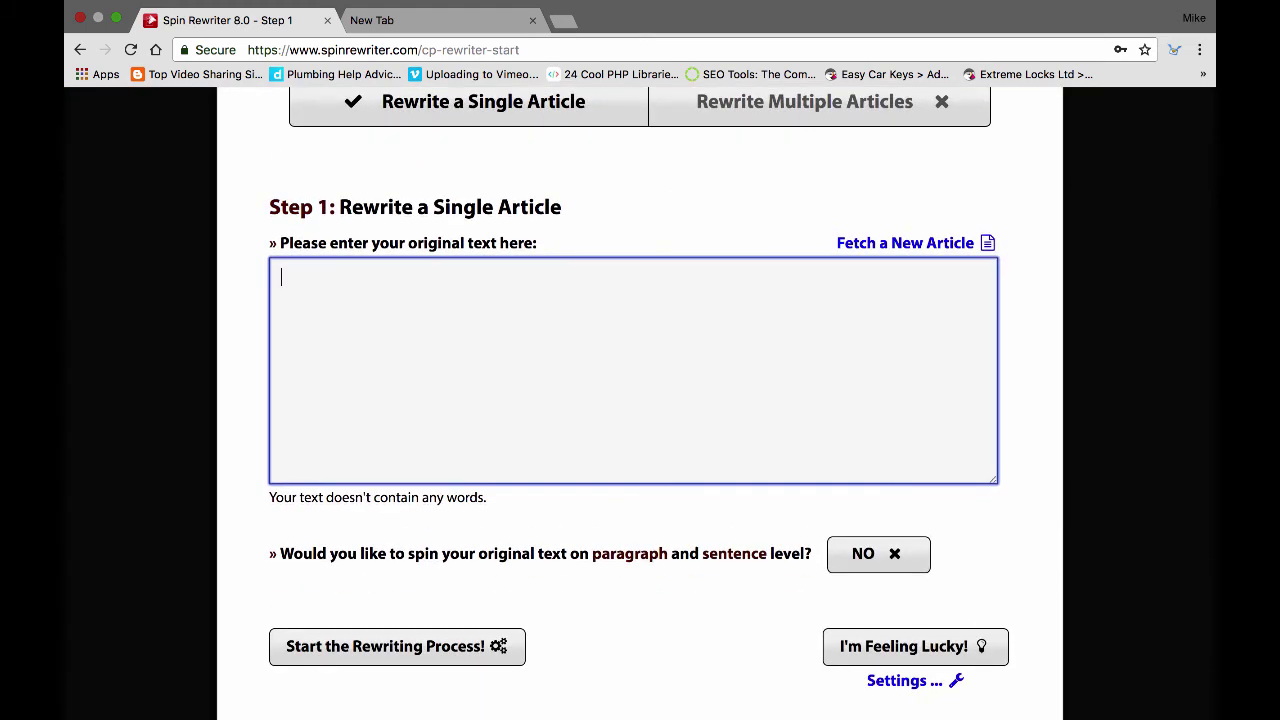
key(super+v)
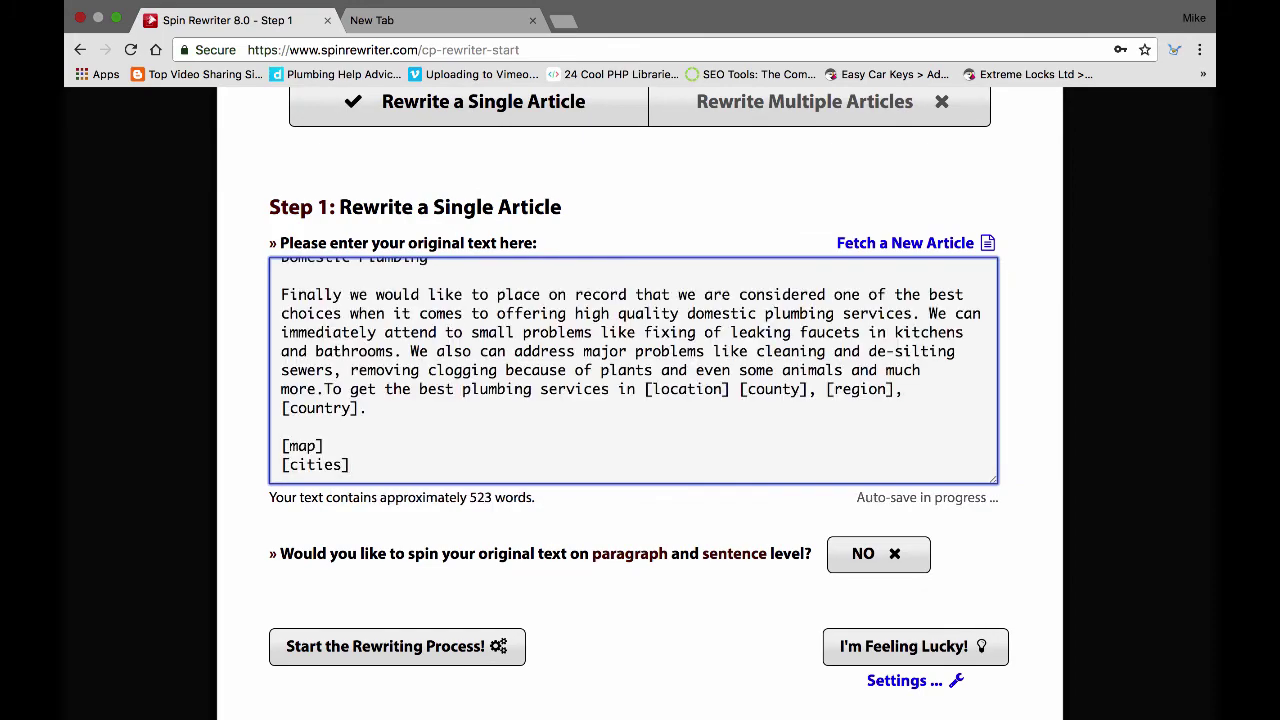
scroll(640, 400, up, 5)
scroll(640, 400, down, 2)
scroll(640, 400, down, 1)
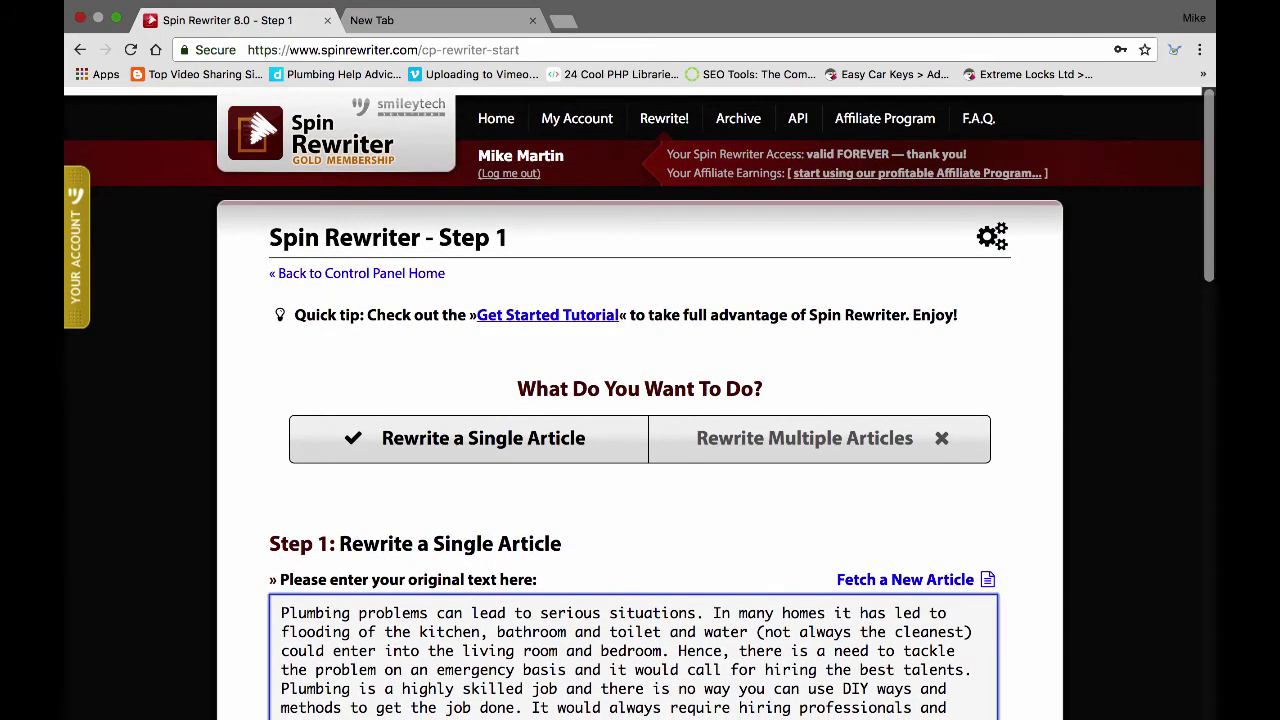
scroll(640, 500, down, 5)
scroll(633, 510, up, 2)
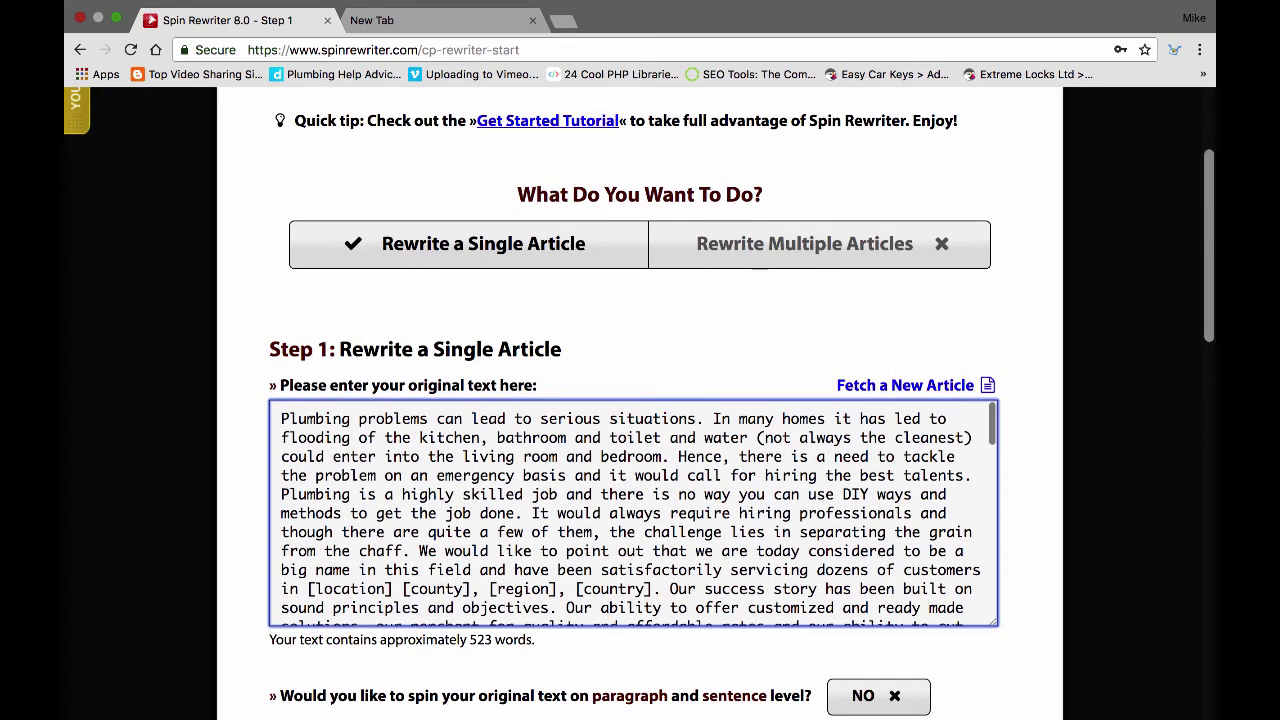
scroll(669, 500, down, 3)
Start a new paragraph before 'Our success story' and correct 'customized' to 'customised'.
click(669, 500)
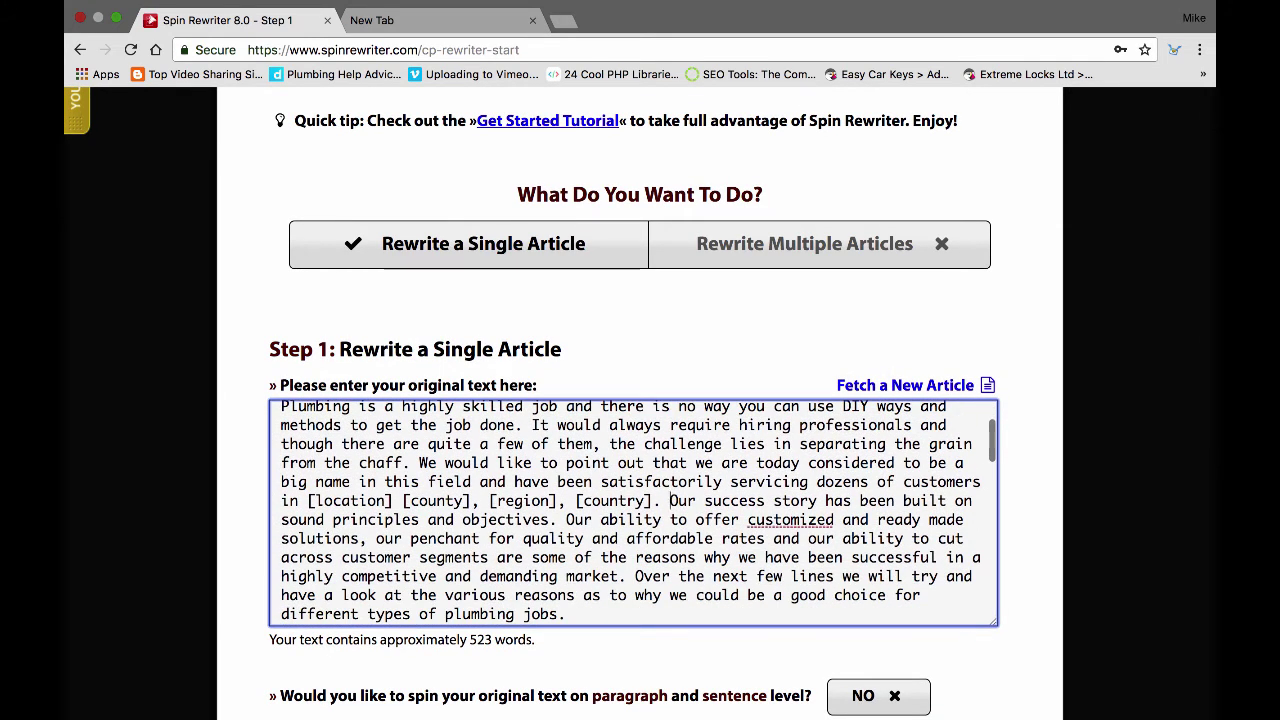
key(Return)
key(Return)
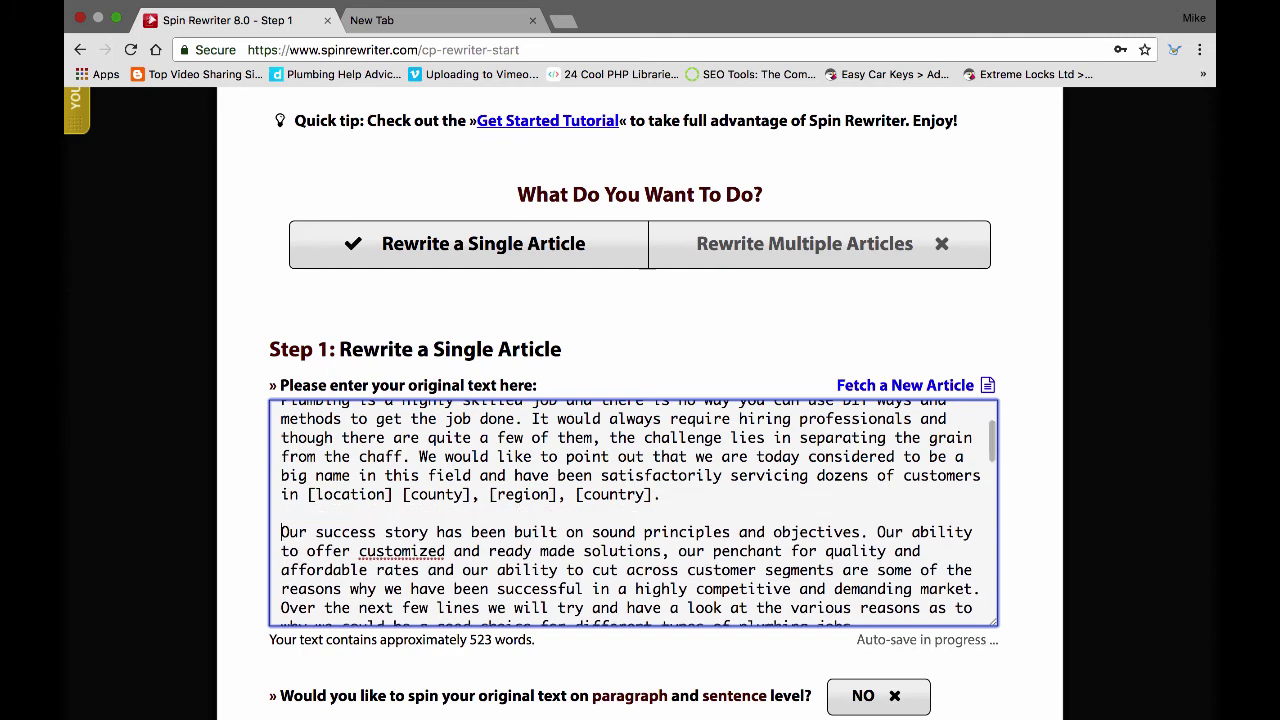
double_click(401, 551)
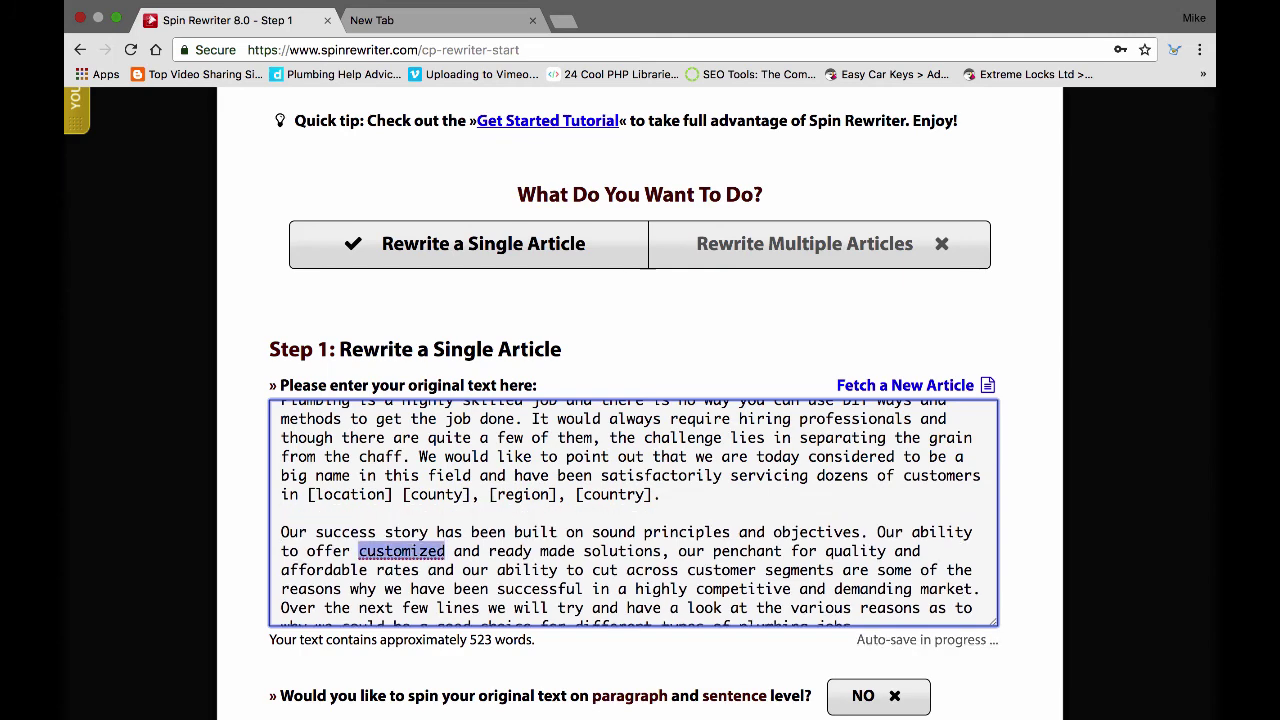
right_click(401, 551)
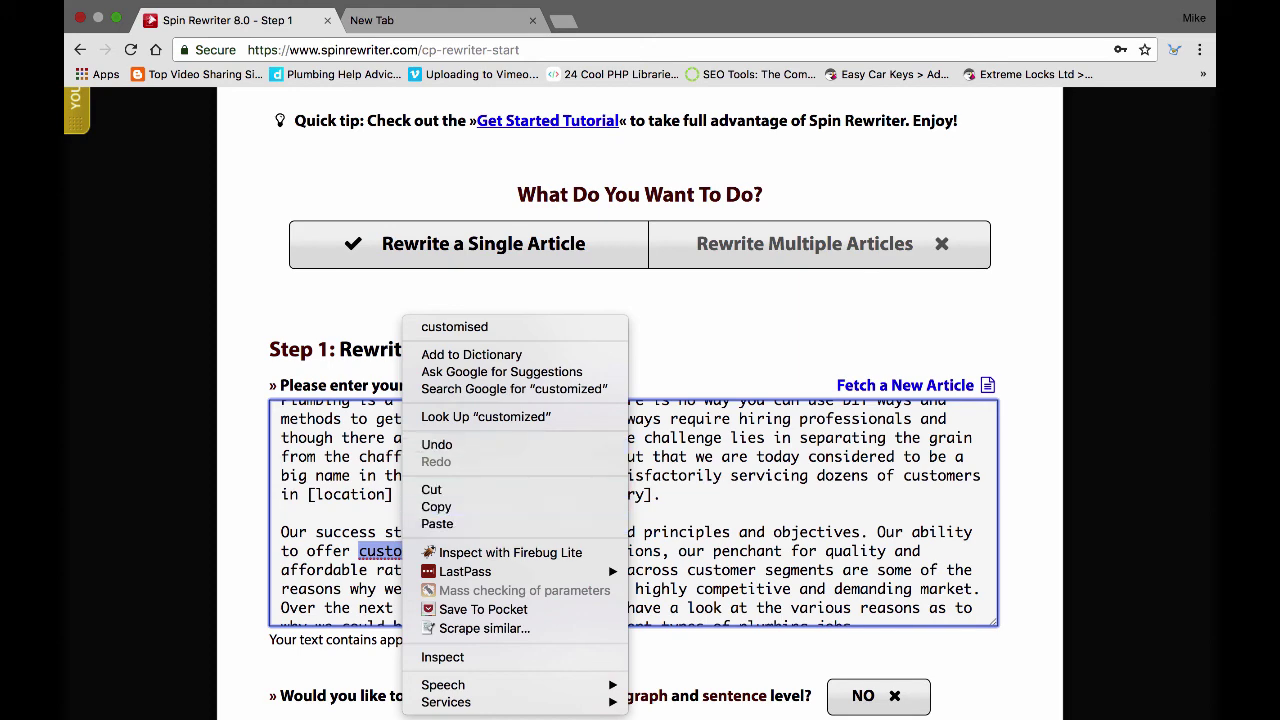
click(454, 326)
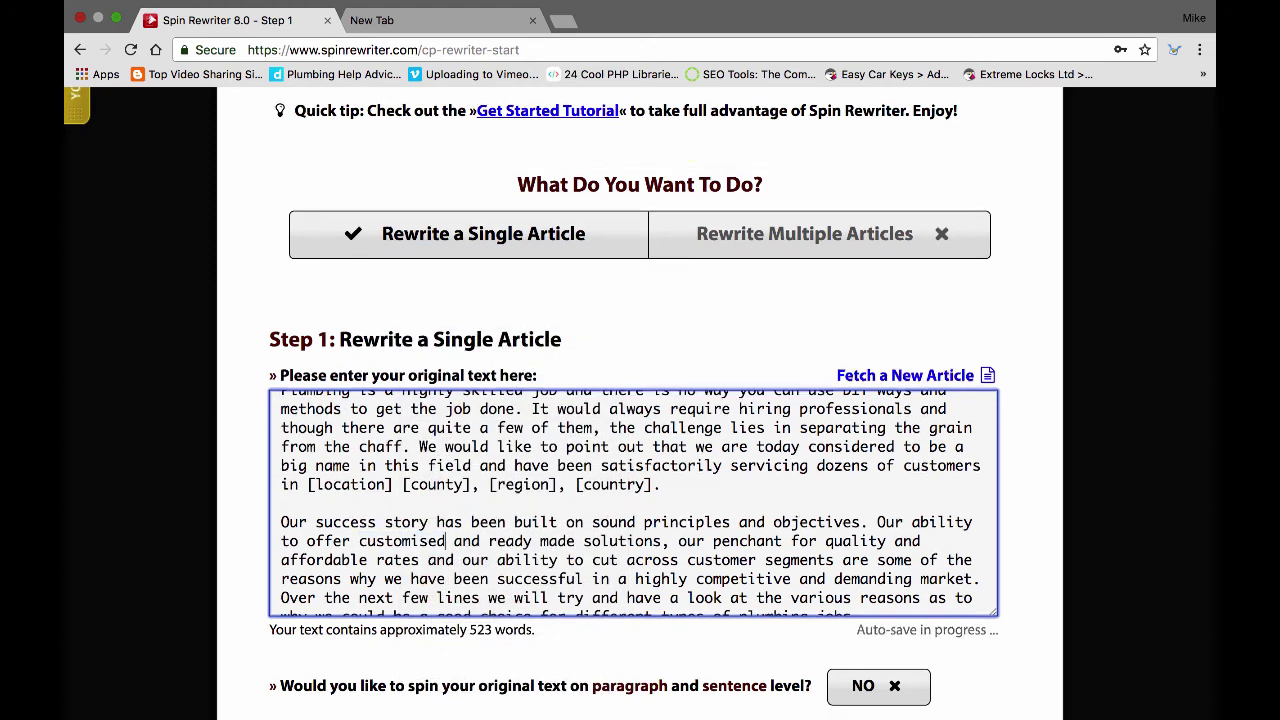
scroll(640, 400, down, 3)
scroll(633, 355, up, 3)
scroll(633, 355, up, 1)
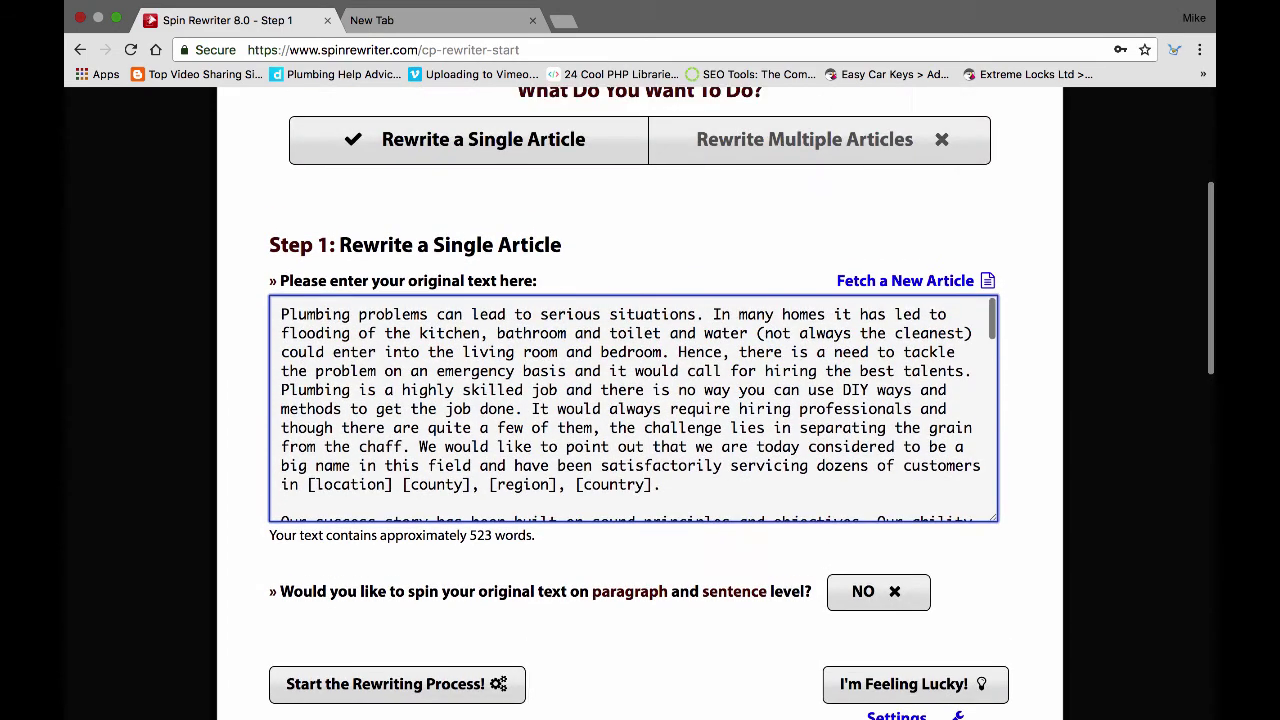
Review the article, expand the I'm Feeling Lucky! settings panel, then return to WordPress.
scroll(633, 355, down, 5)
scroll(633, 400, down, 10)
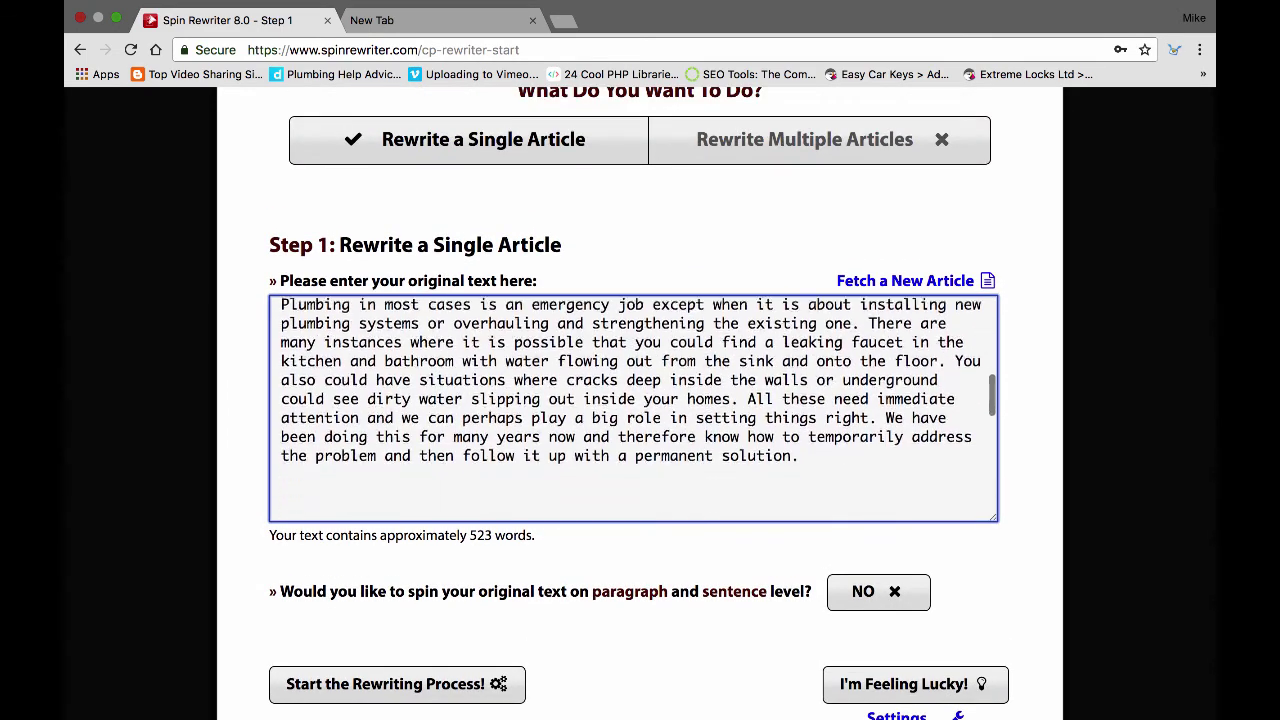
scroll(633, 230, down, 2)
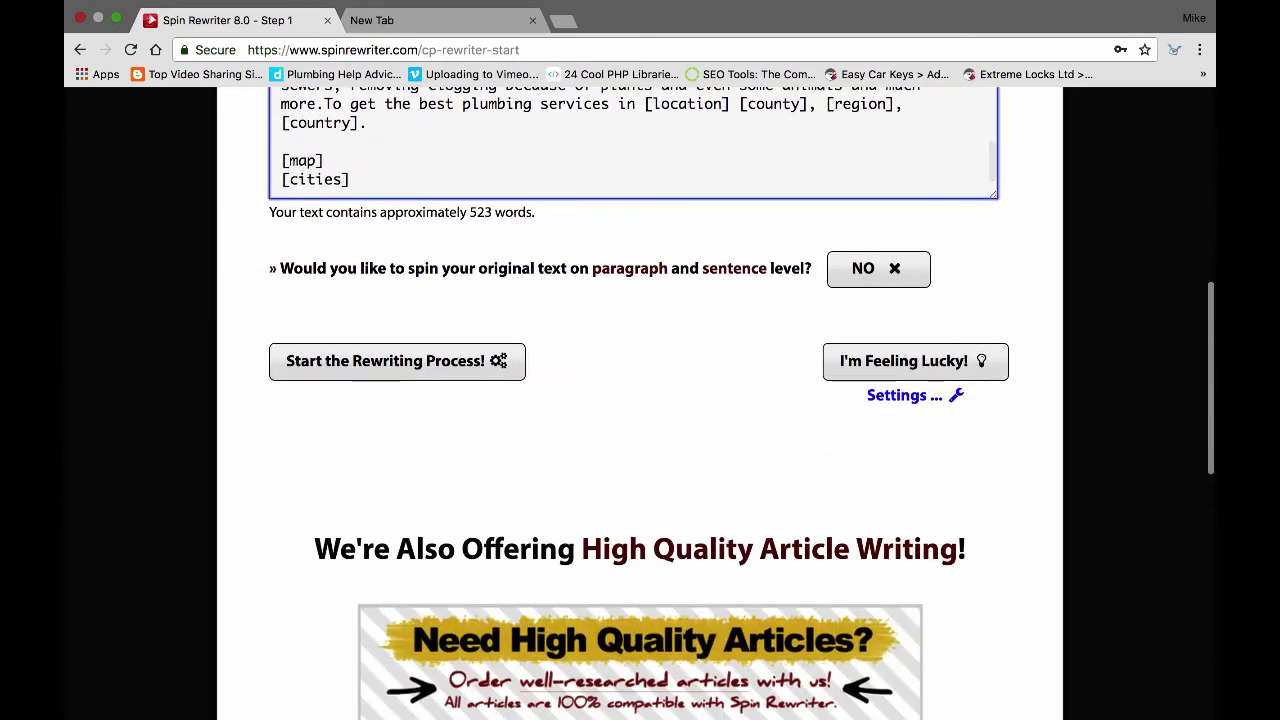
scroll(633, 230, up, 12)
scroll(633, 230, up, 8)
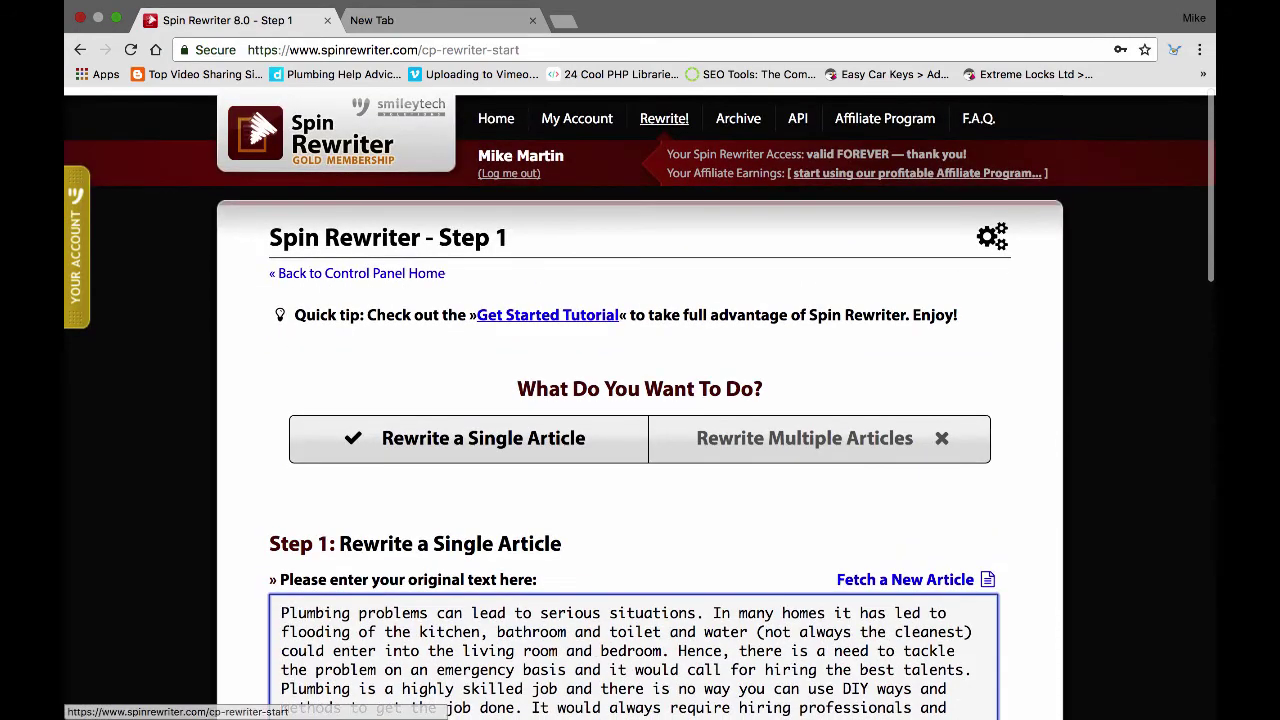
scroll(640, 400, down, 3)
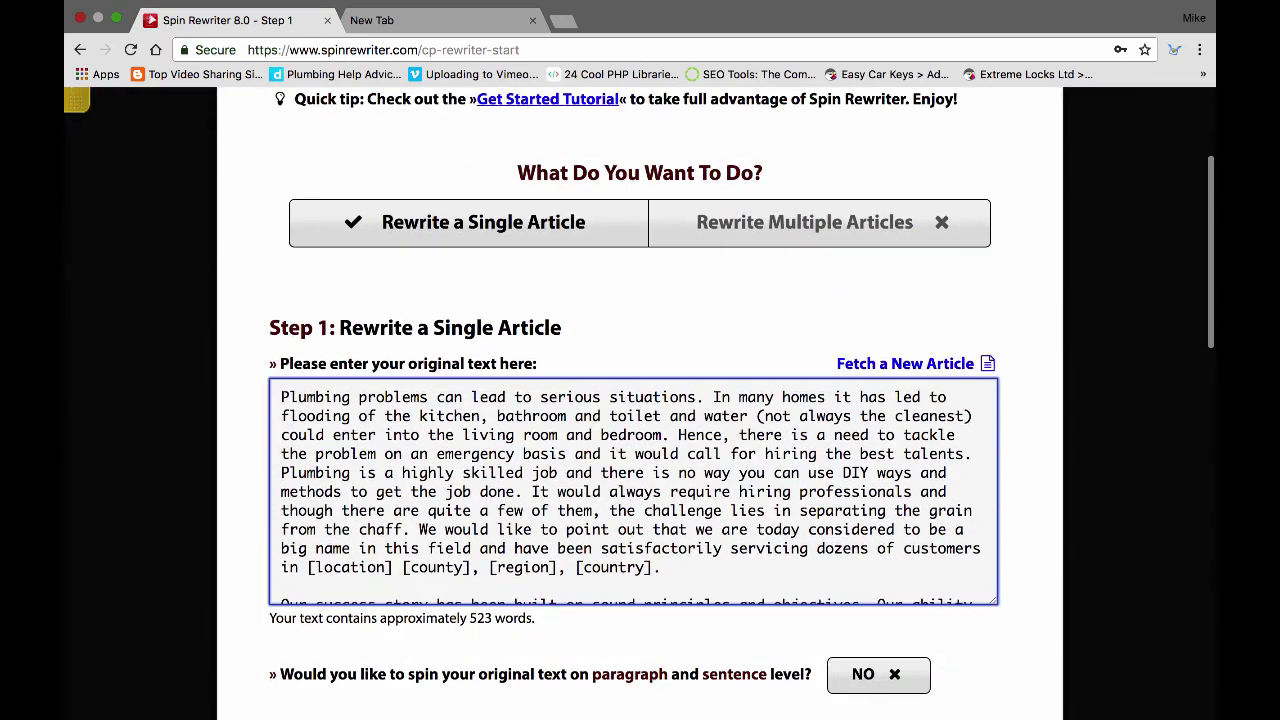
scroll(633, 490, down, 15)
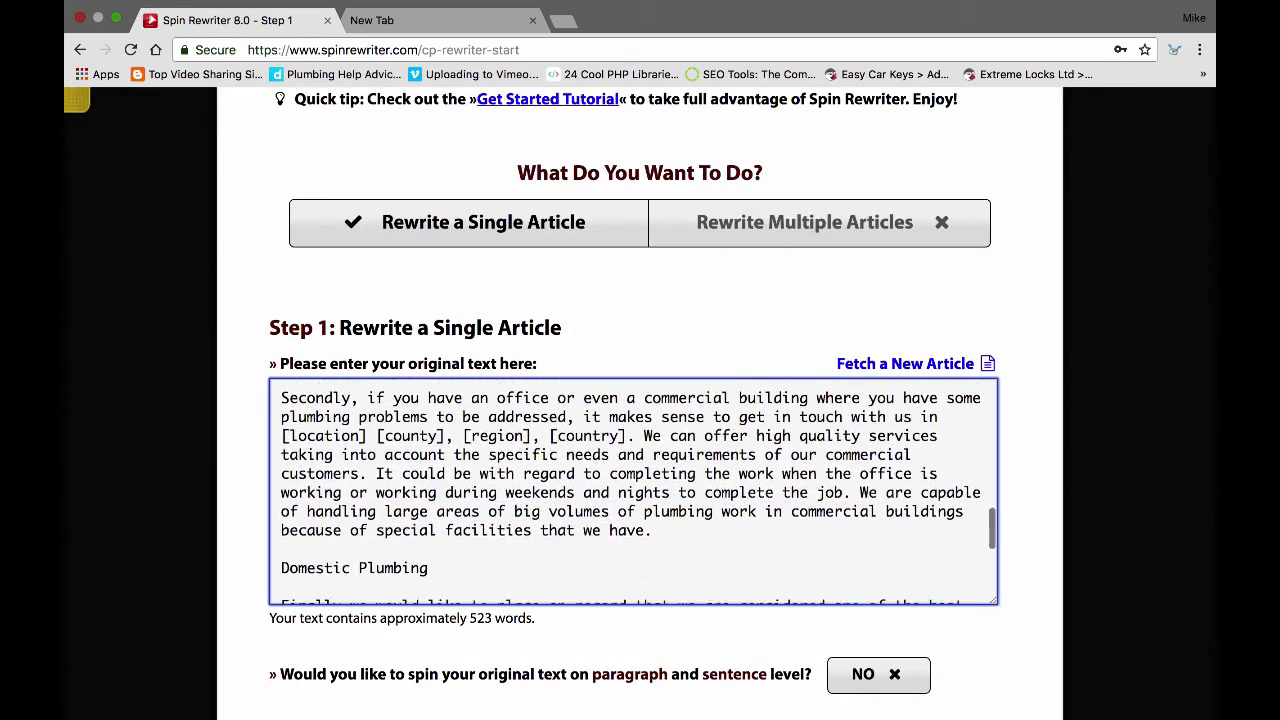
scroll(633, 490, down, 5)
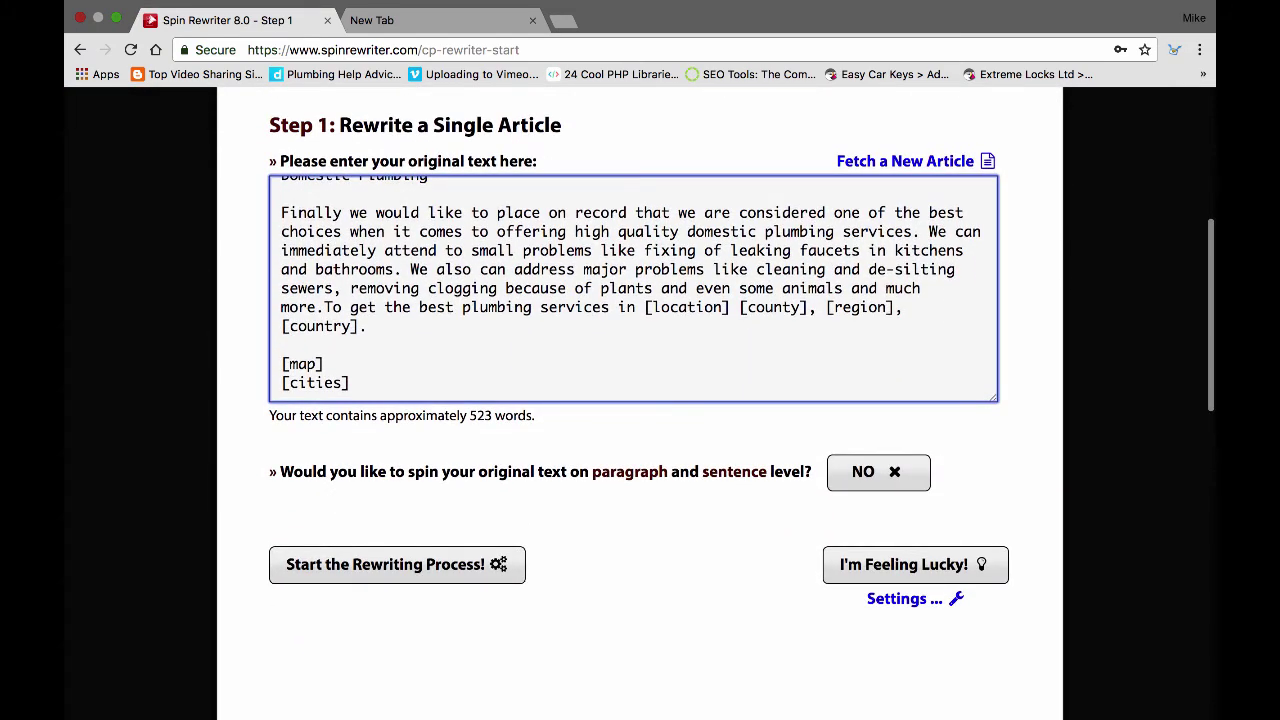
scroll(905, 423, down, 3)
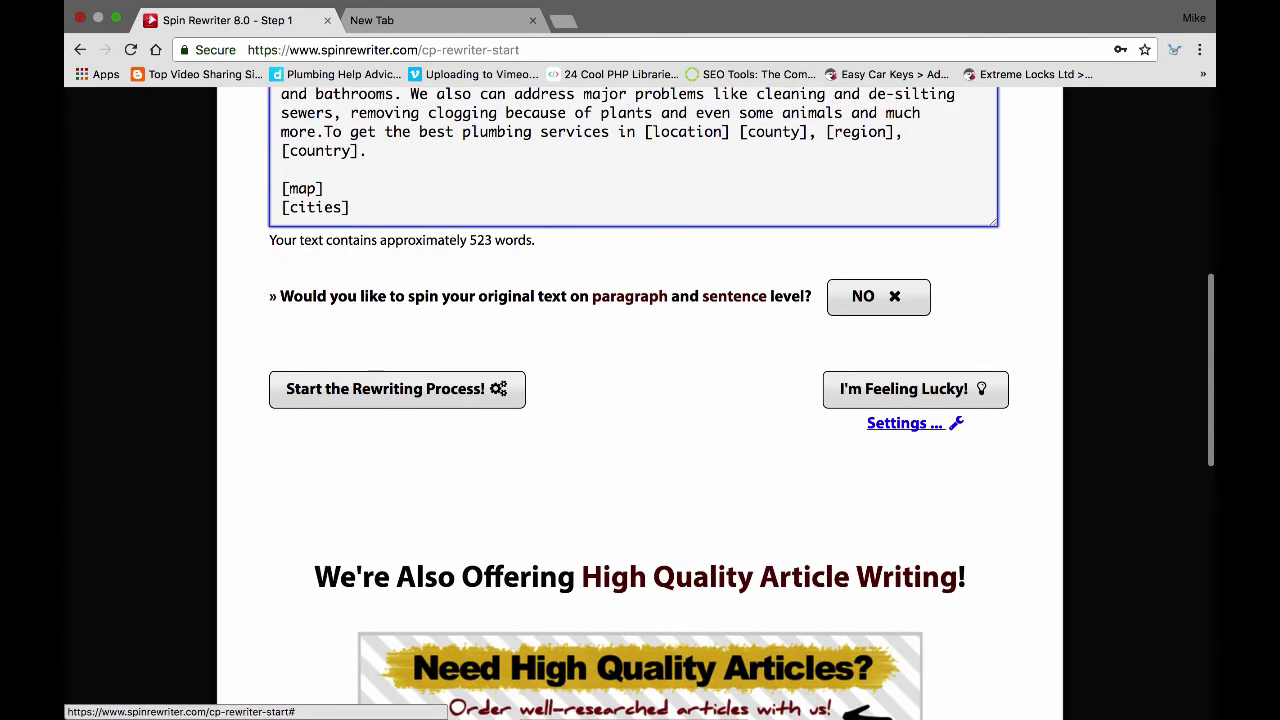
click(904, 423)
scroll(904, 423, down, 4)
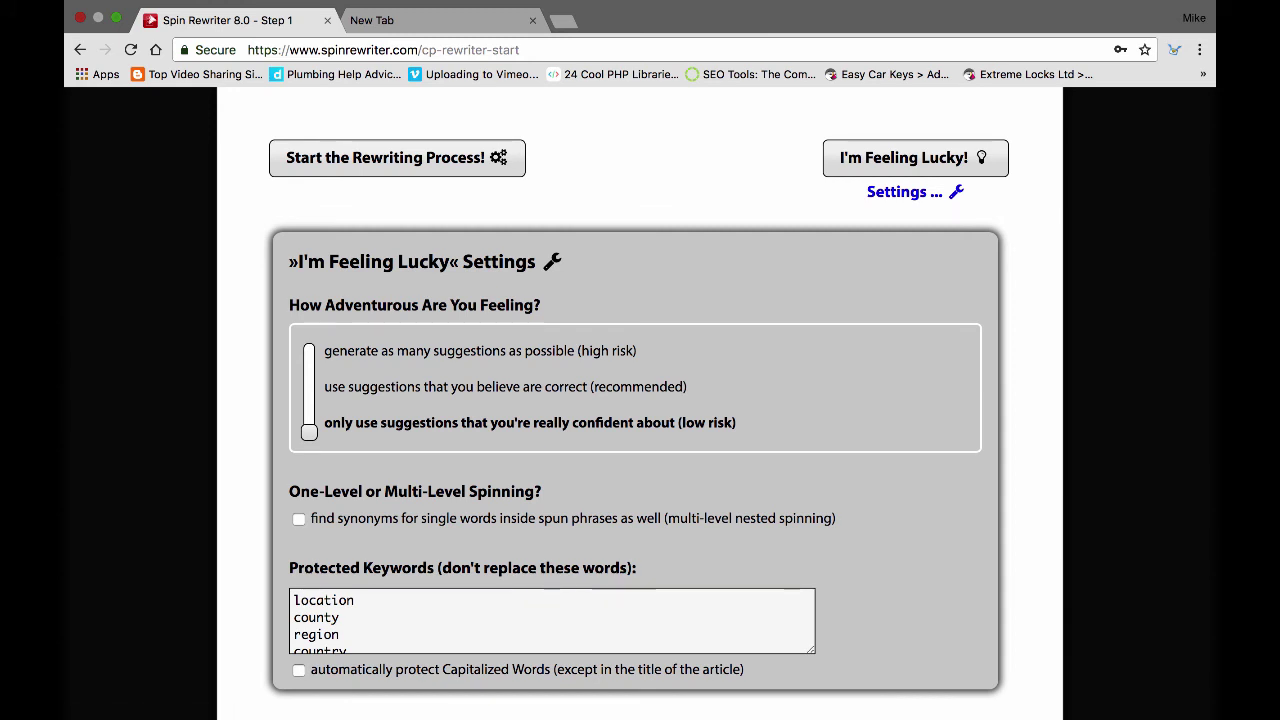
key(ctrl+Left)
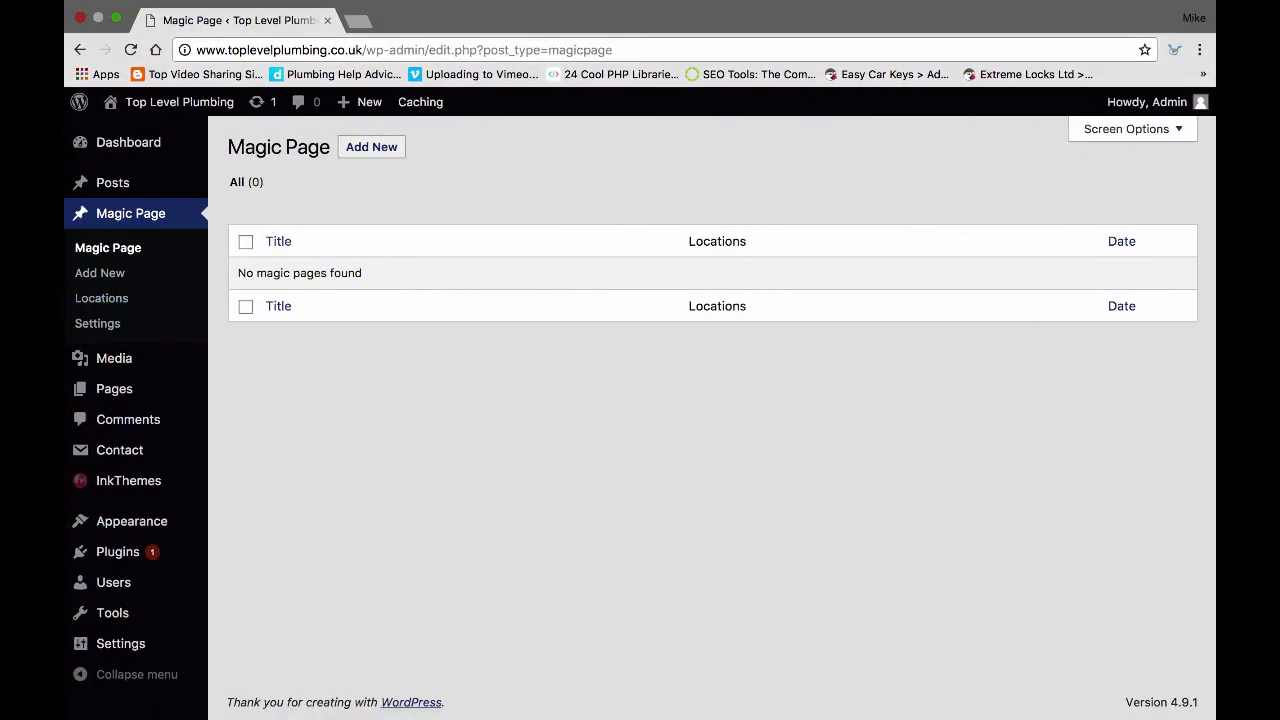
key(ctrl+Right)
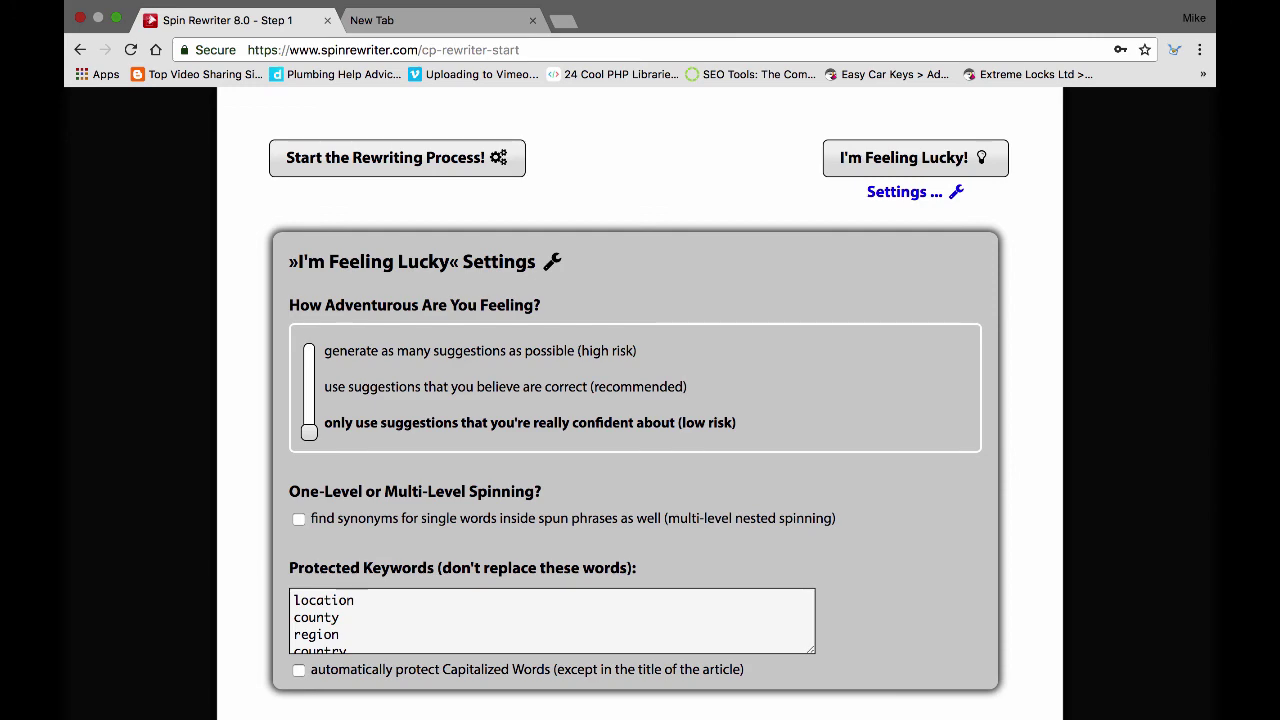
scroll(552, 620, down, 3)
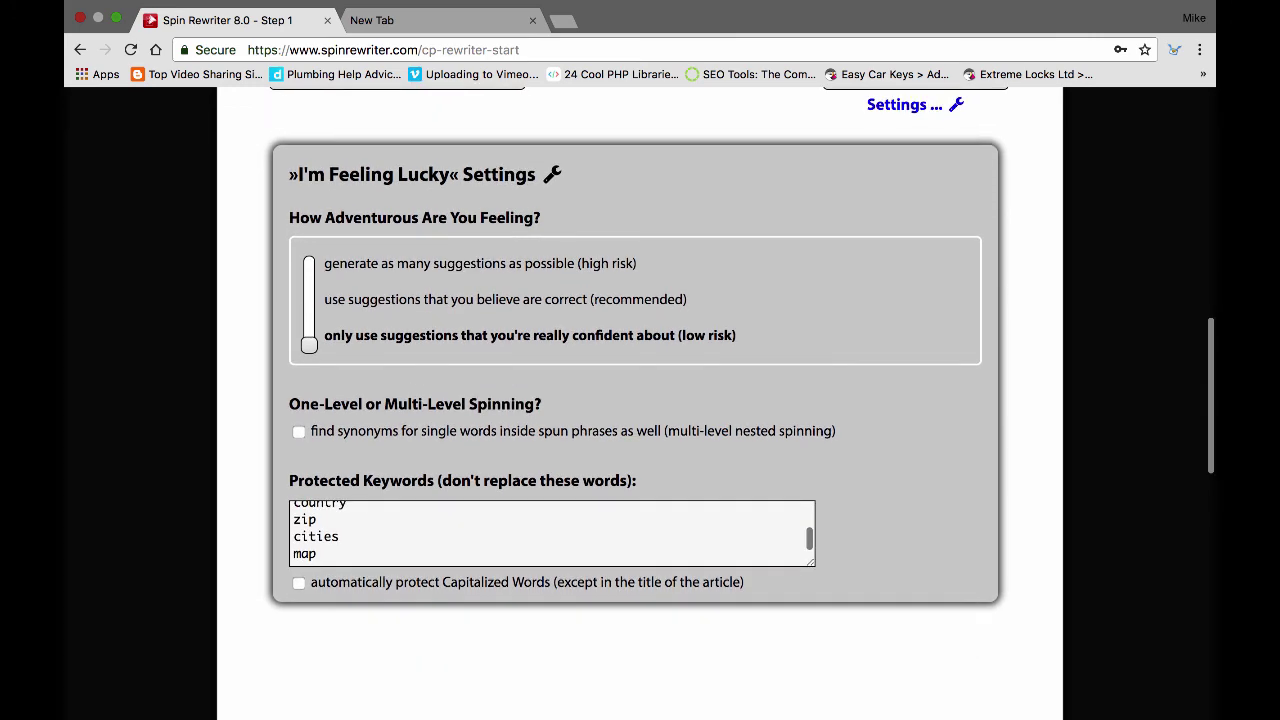
scroll(552, 533, up, 5)
scroll(552, 533, down, 3)
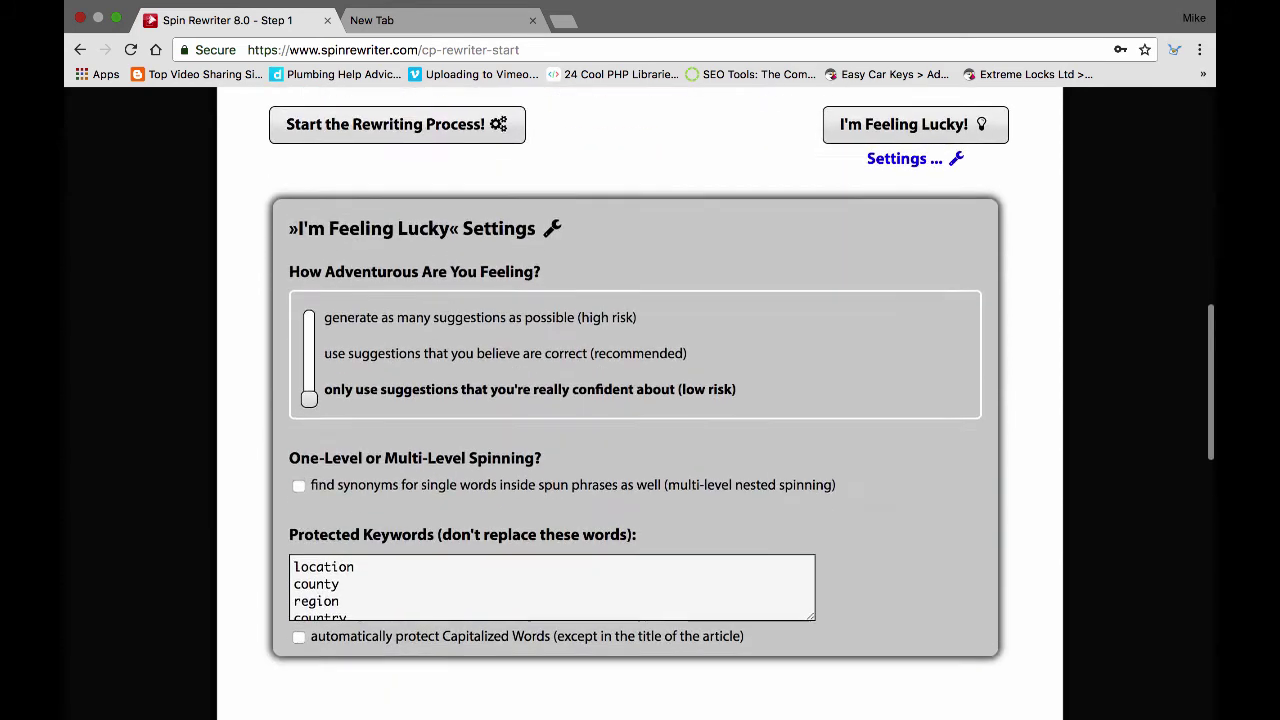
scroll(639, 403, down, 2)
scroll(640, 400, up, 1)
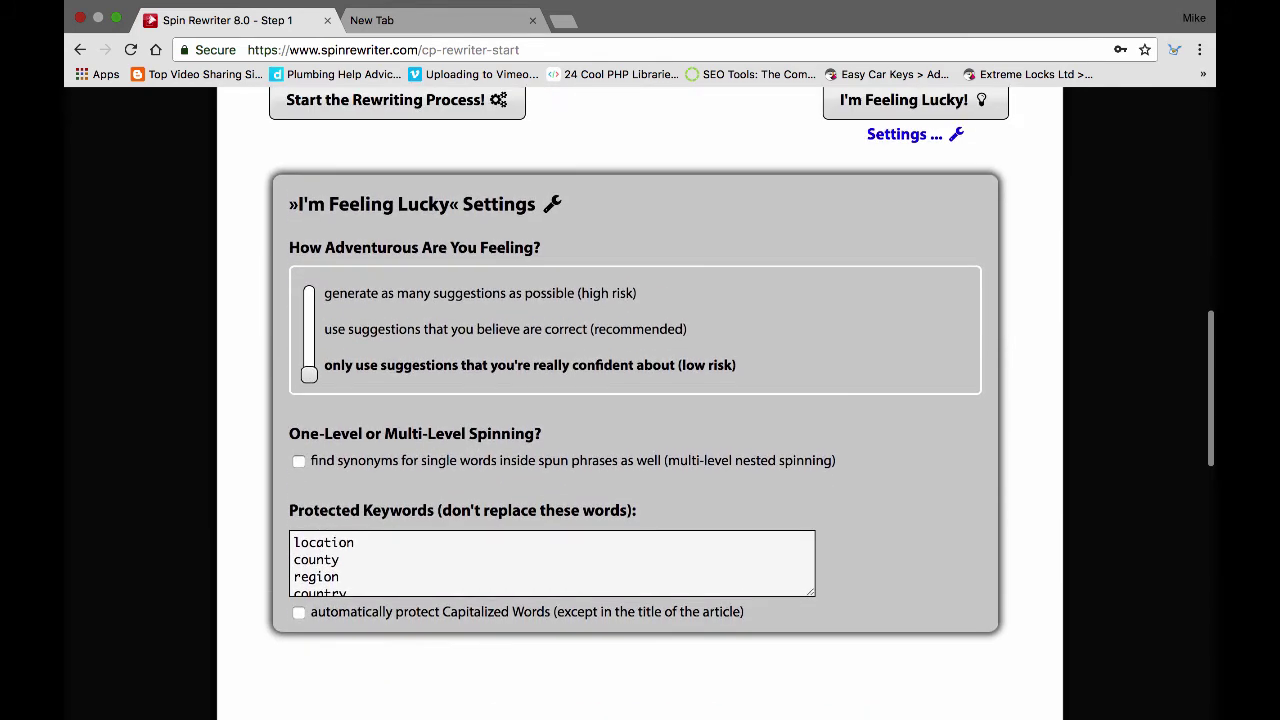
scroll(552, 563, down, 2)
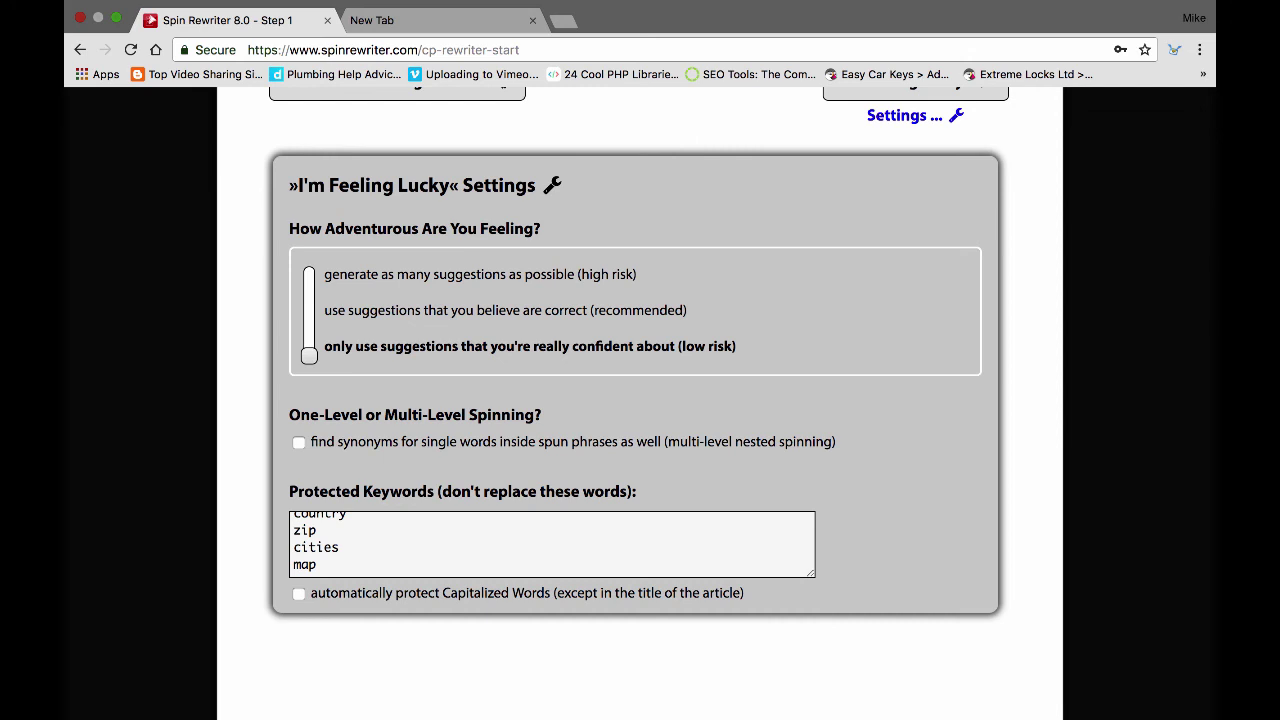
scroll(552, 544, up, 2)
scroll(552, 544, down, 3)
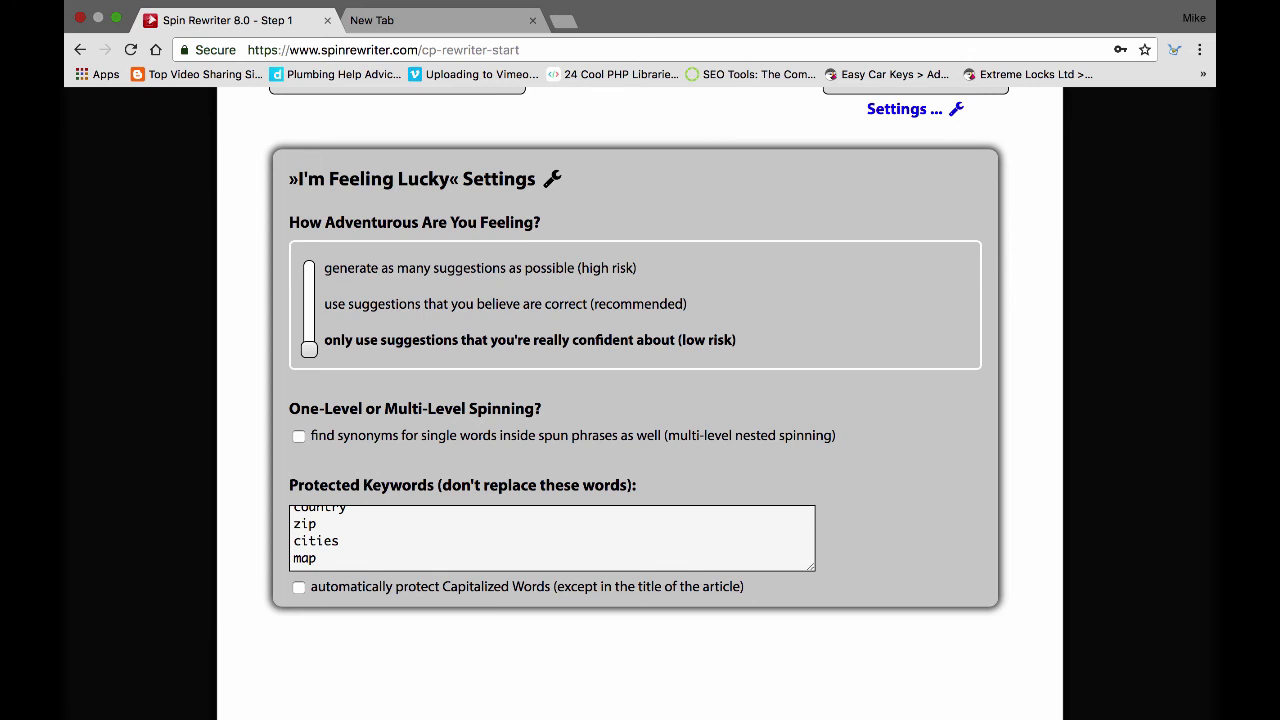
scroll(552, 538, down, 2)
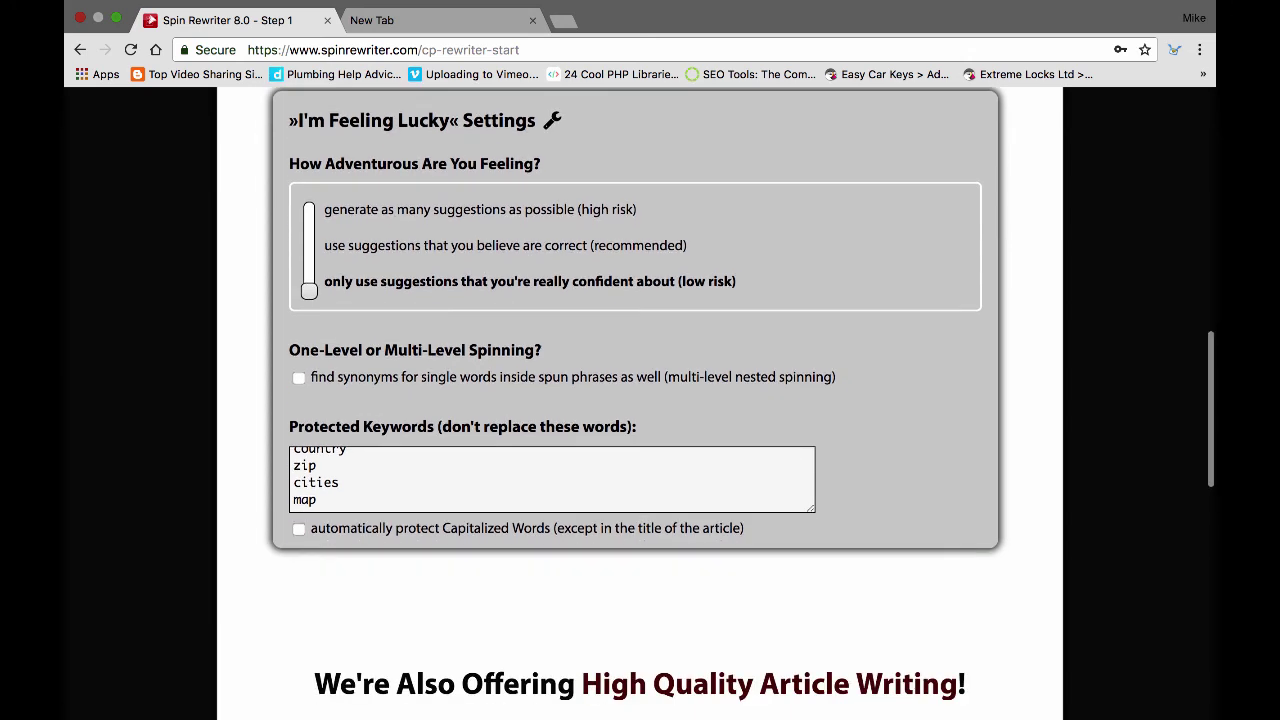
scroll(552, 538, up, 4)
scroll(552, 600, down, 2)
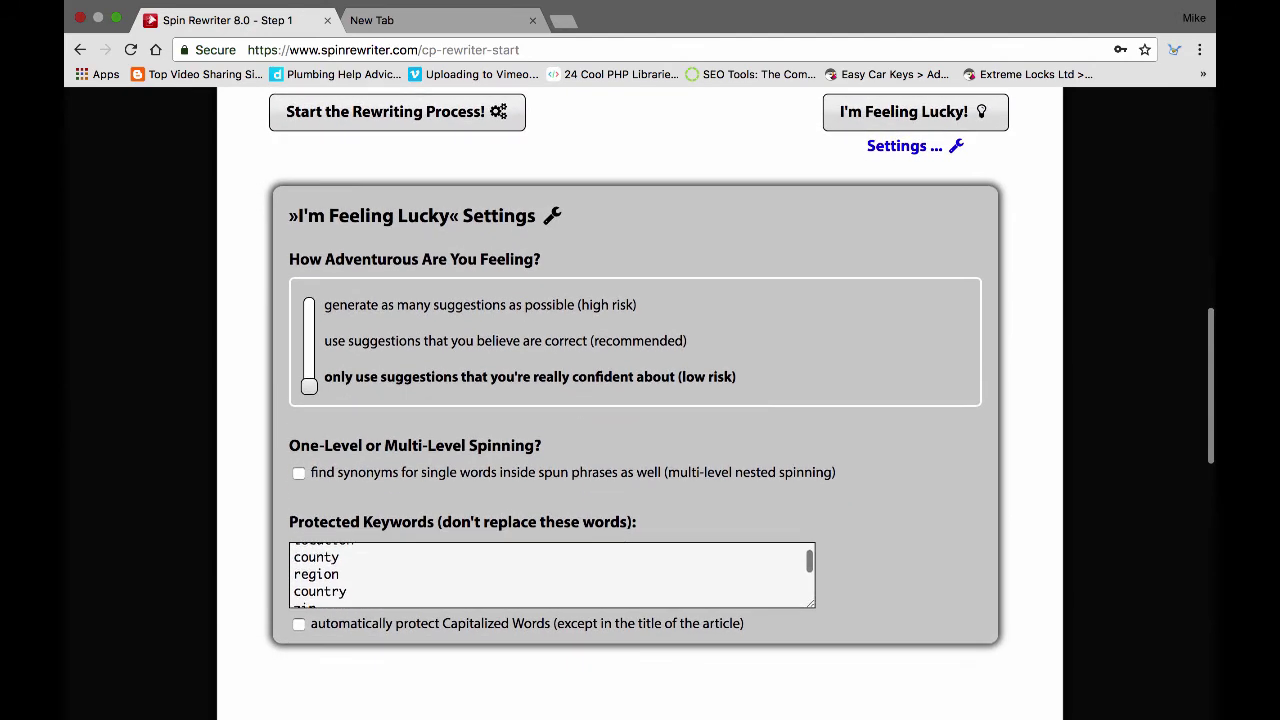
scroll(552, 575, down, 3)
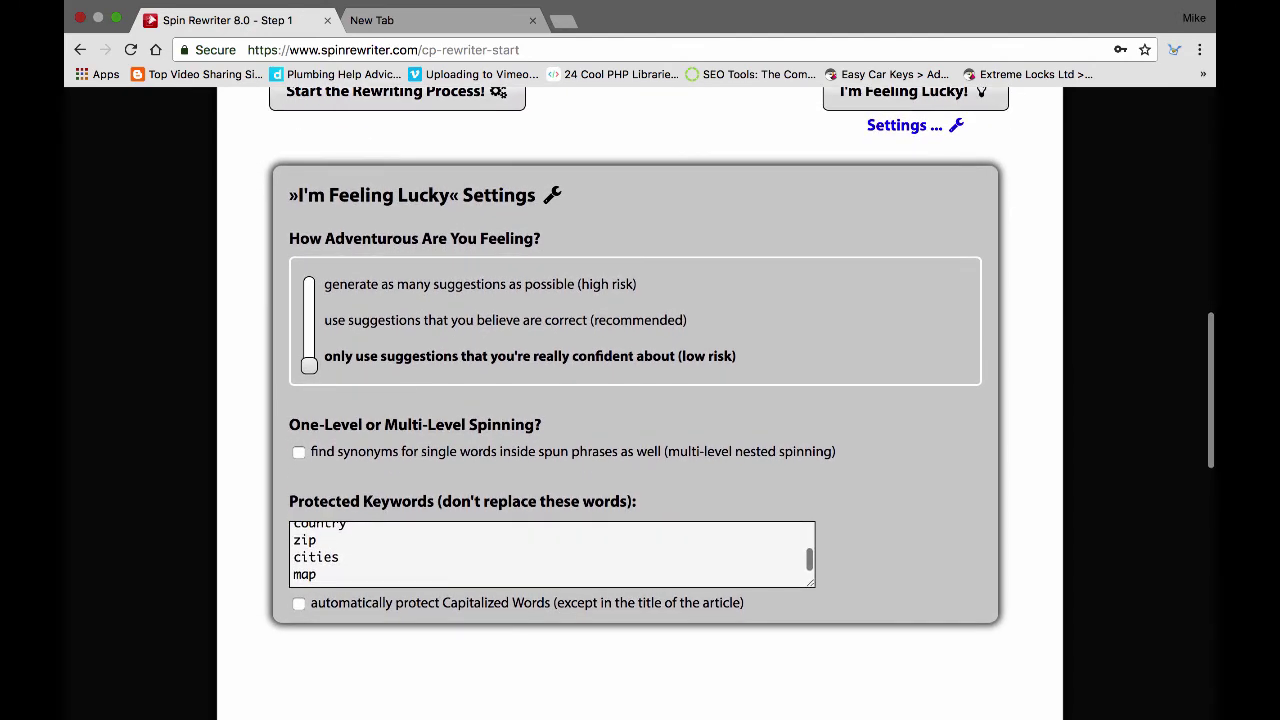
click(304, 540)
double_click(304, 540)
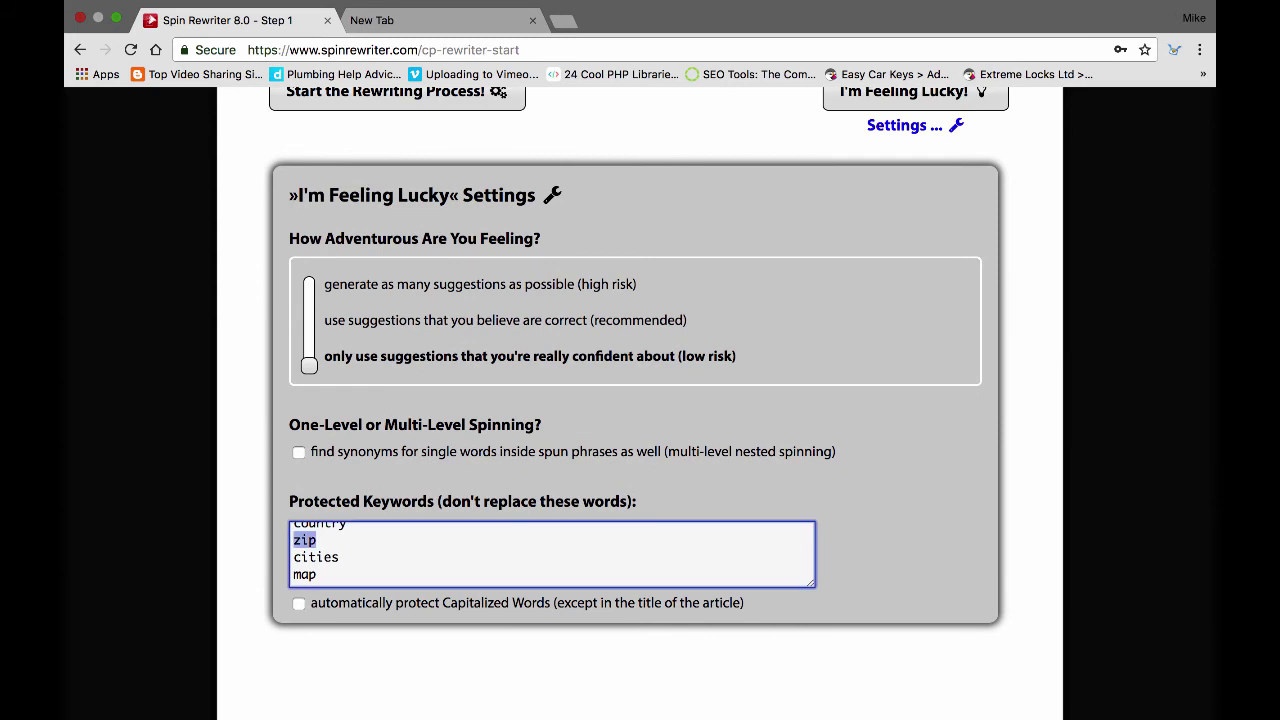
click(317, 575)
scroll(640, 400, down, 3)
scroll(550, 400, up, 3)
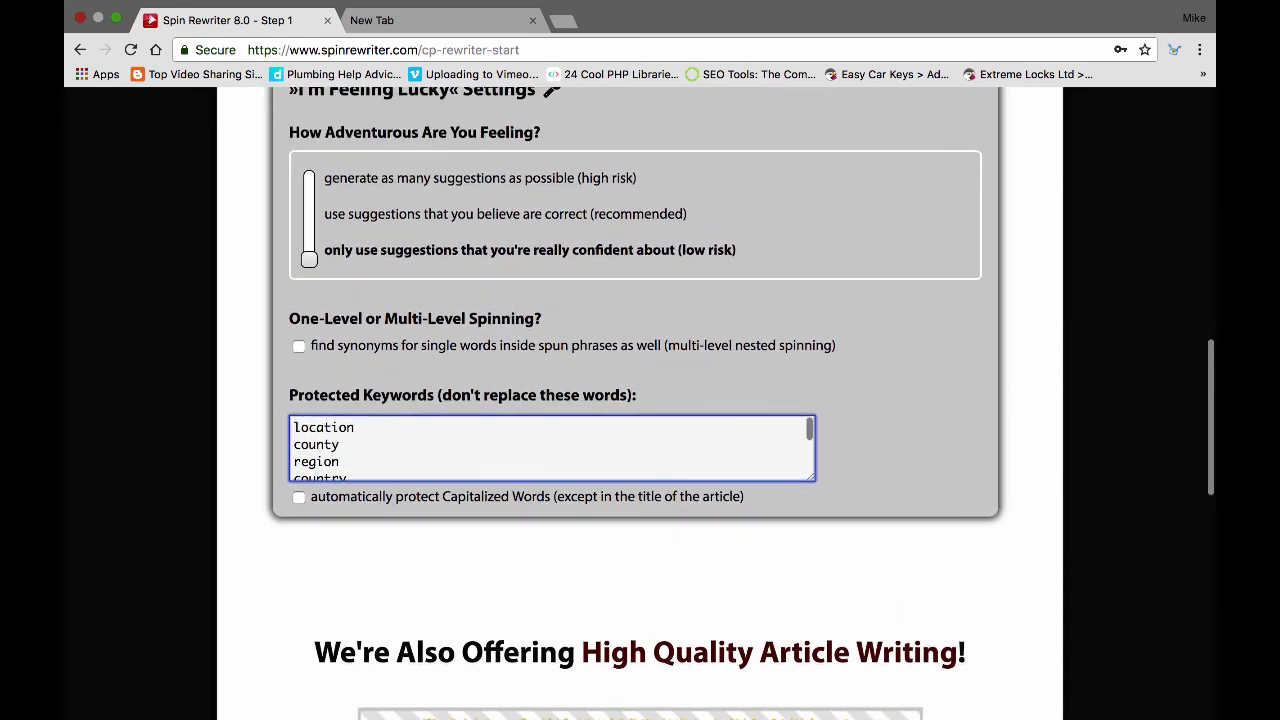
scroll(635, 400, up, 1)
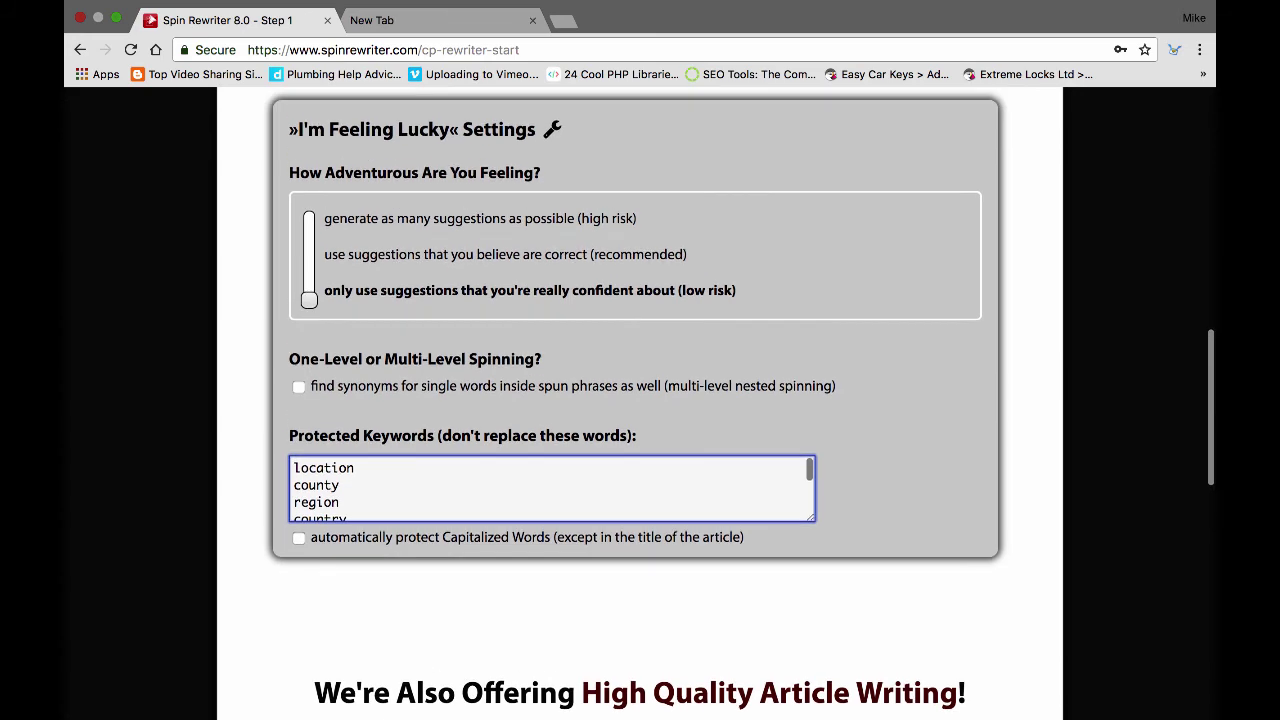
scroll(640, 400, down, 4)
scroll(640, 400, up, 5)
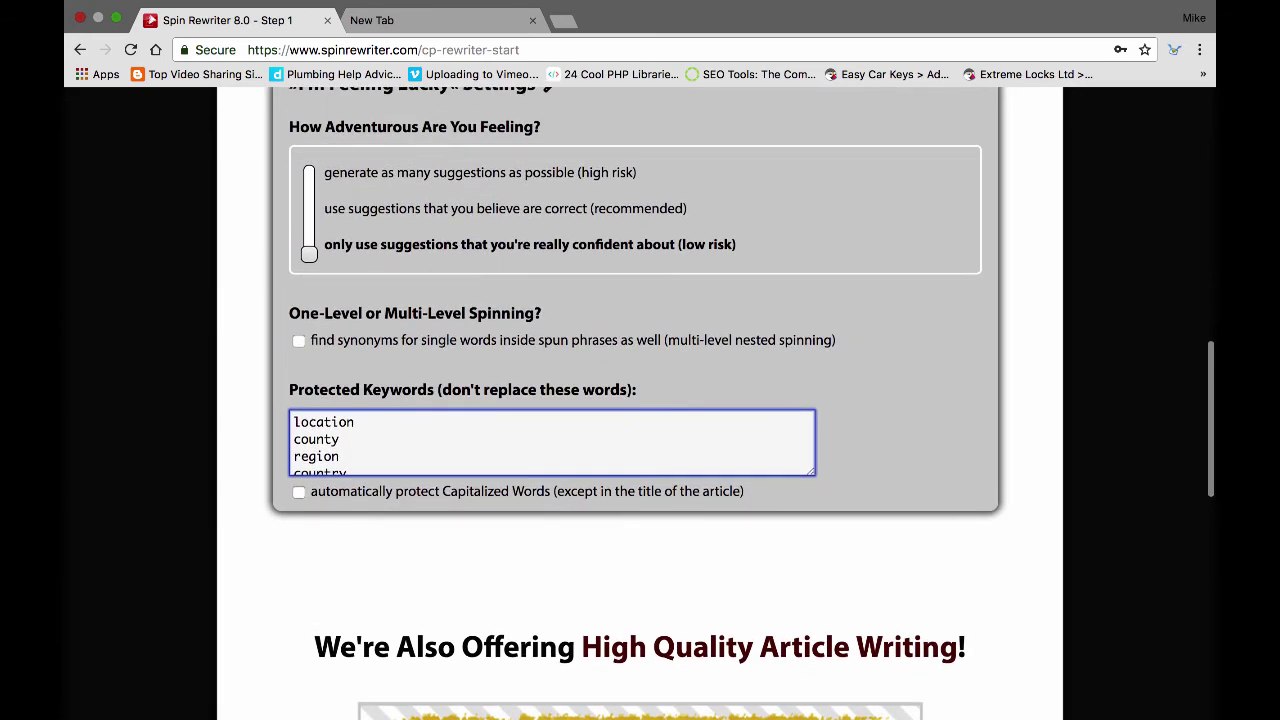
scroll(640, 400, up, 6)
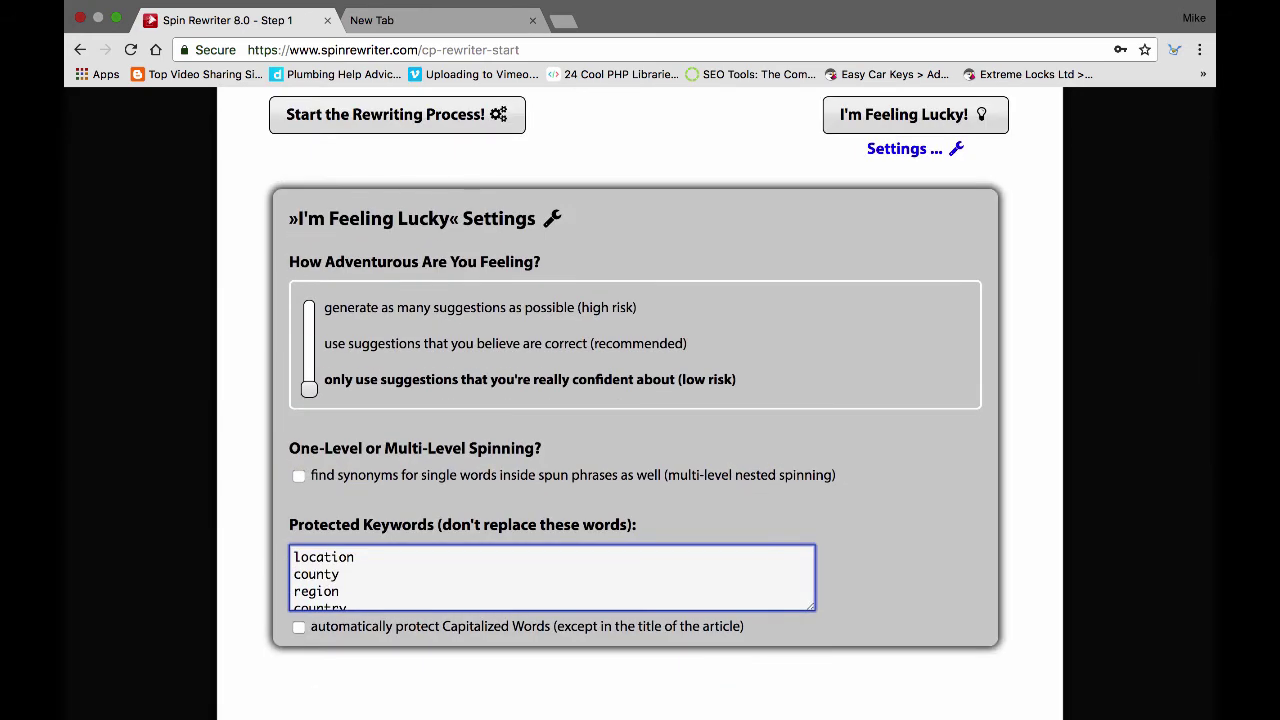
scroll(640, 400, down, 6)
scroll(640, 400, up, 8)
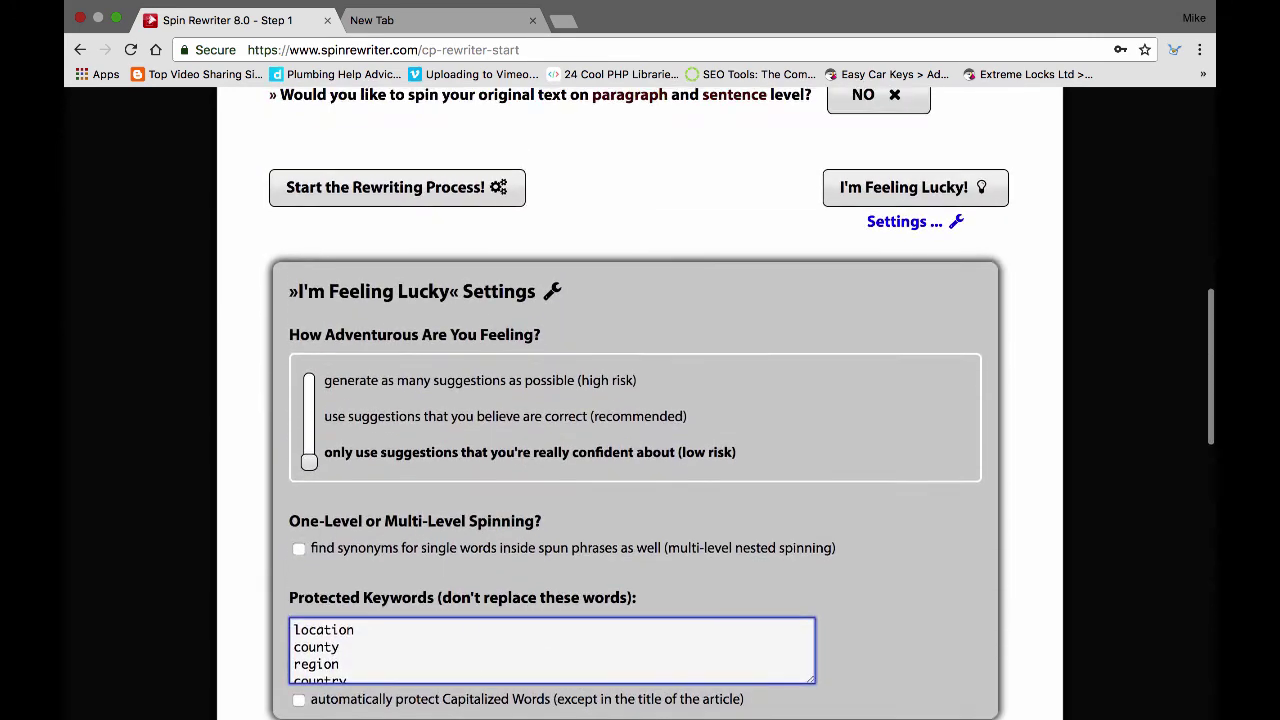
scroll(915, 282, up, 3)
Spin the article into spintax with I'm Feeling Lucky! and select the whole spun result.
click(915, 282)
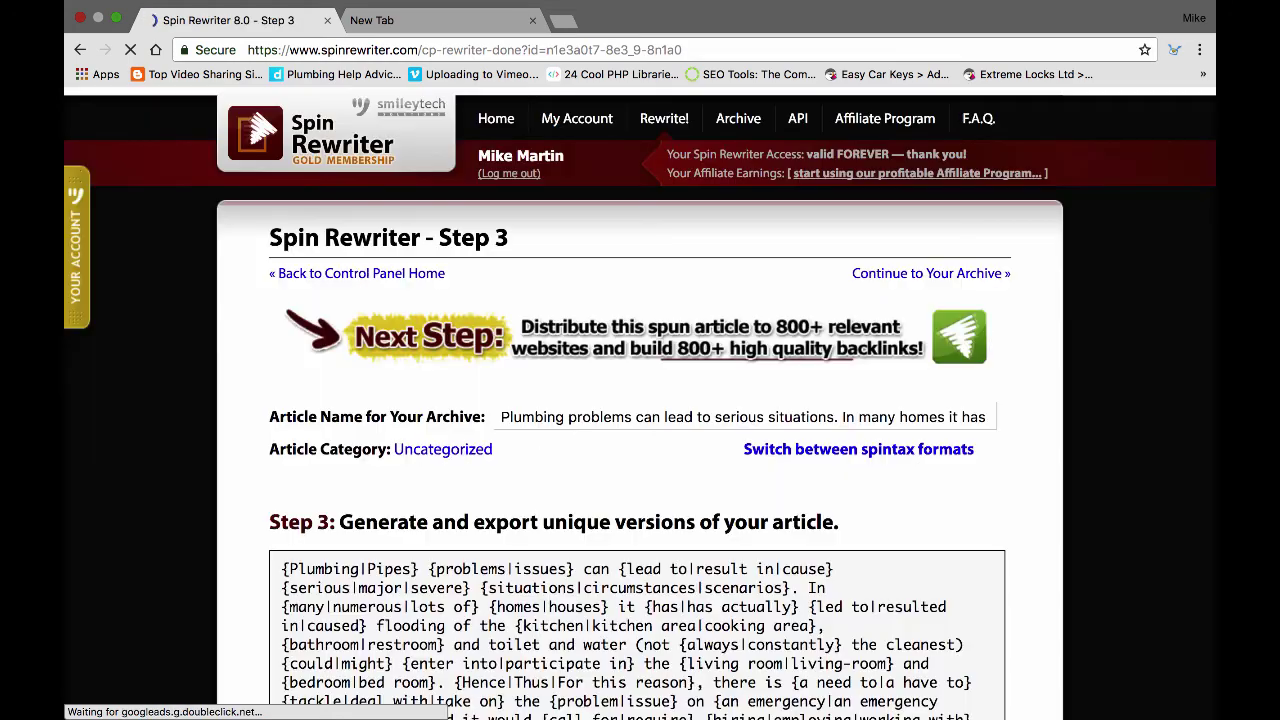
scroll(640, 420, down, 5)
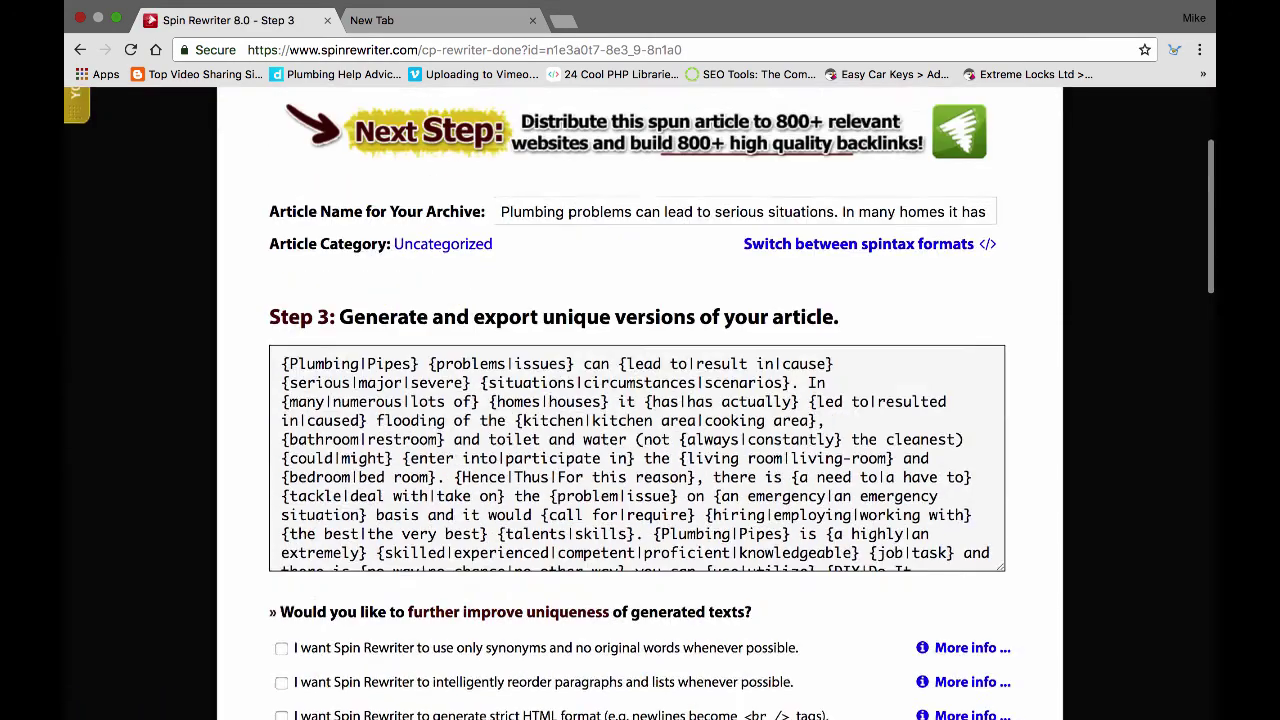
scroll(640, 400, down, 3)
scroll(640, 400, down, 10)
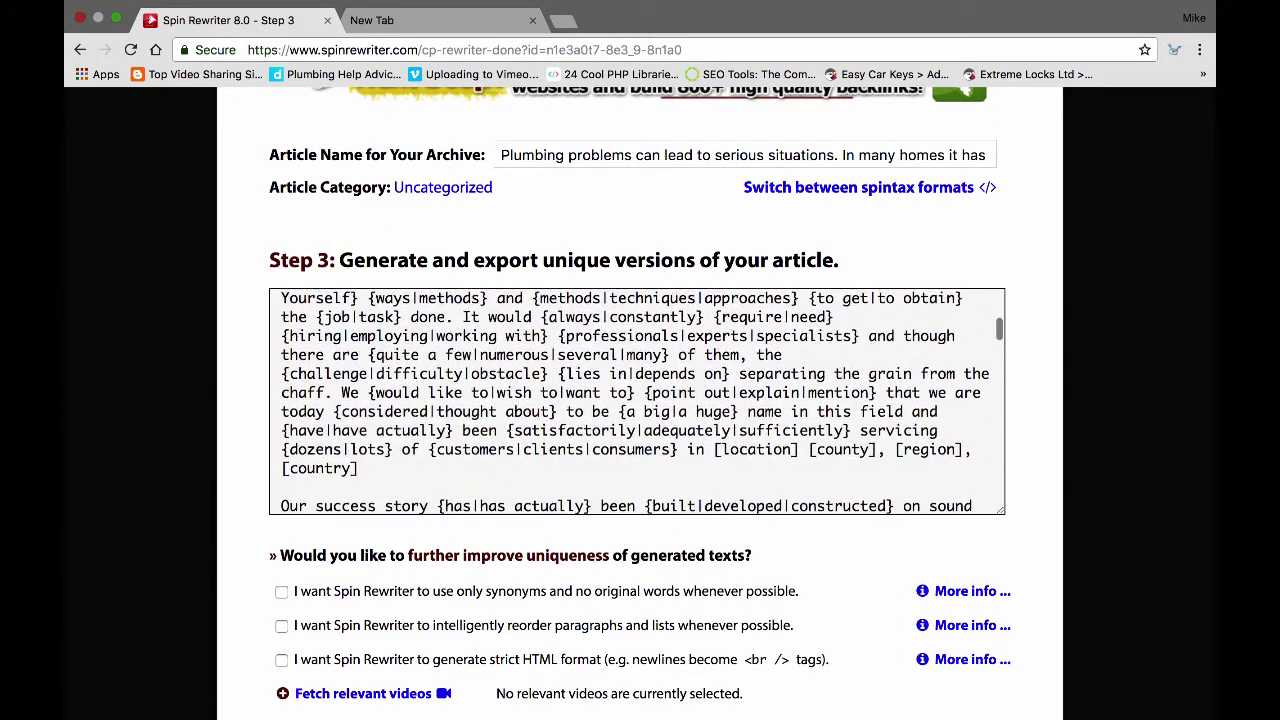
scroll(640, 400, down, 15)
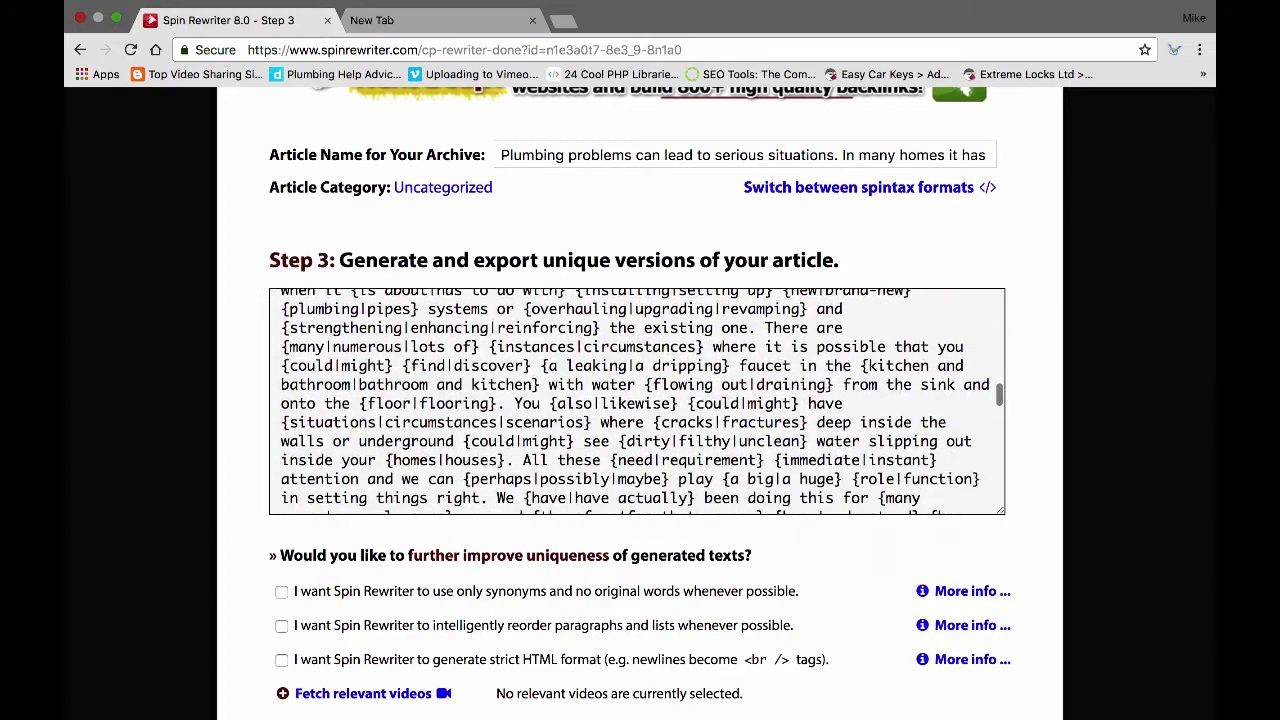
scroll(640, 400, down, 3)
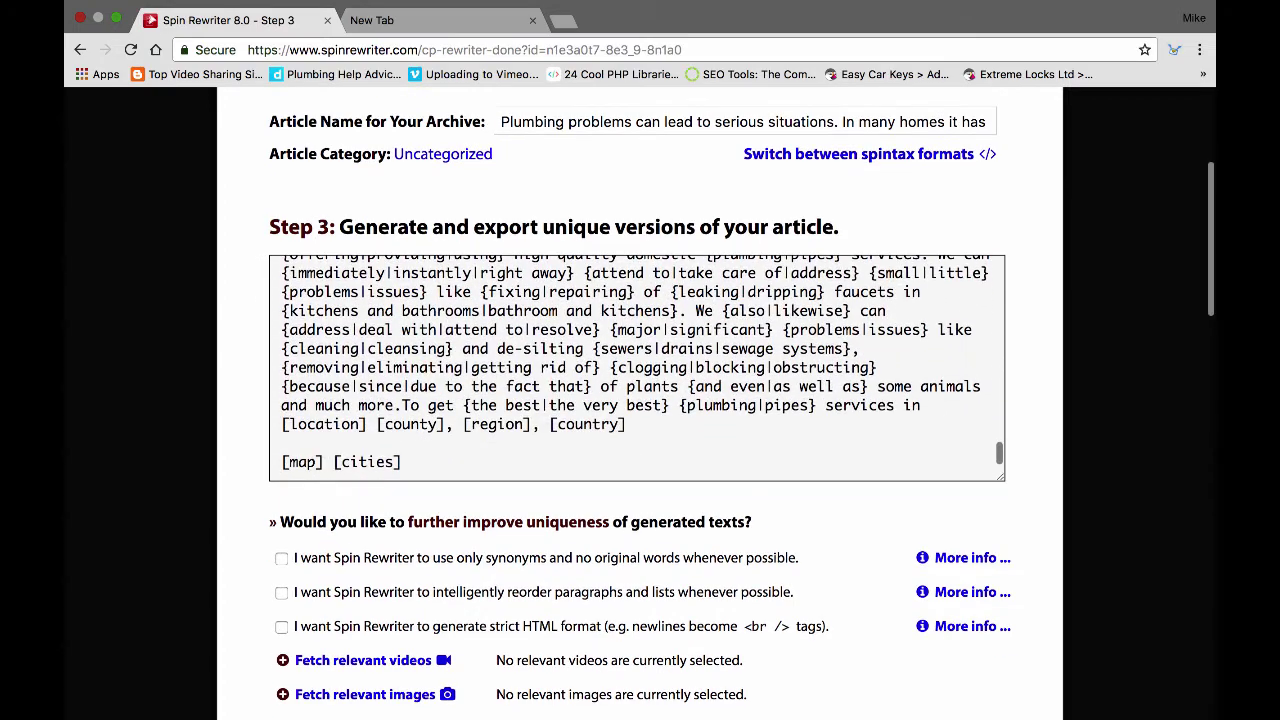
key(super+a)
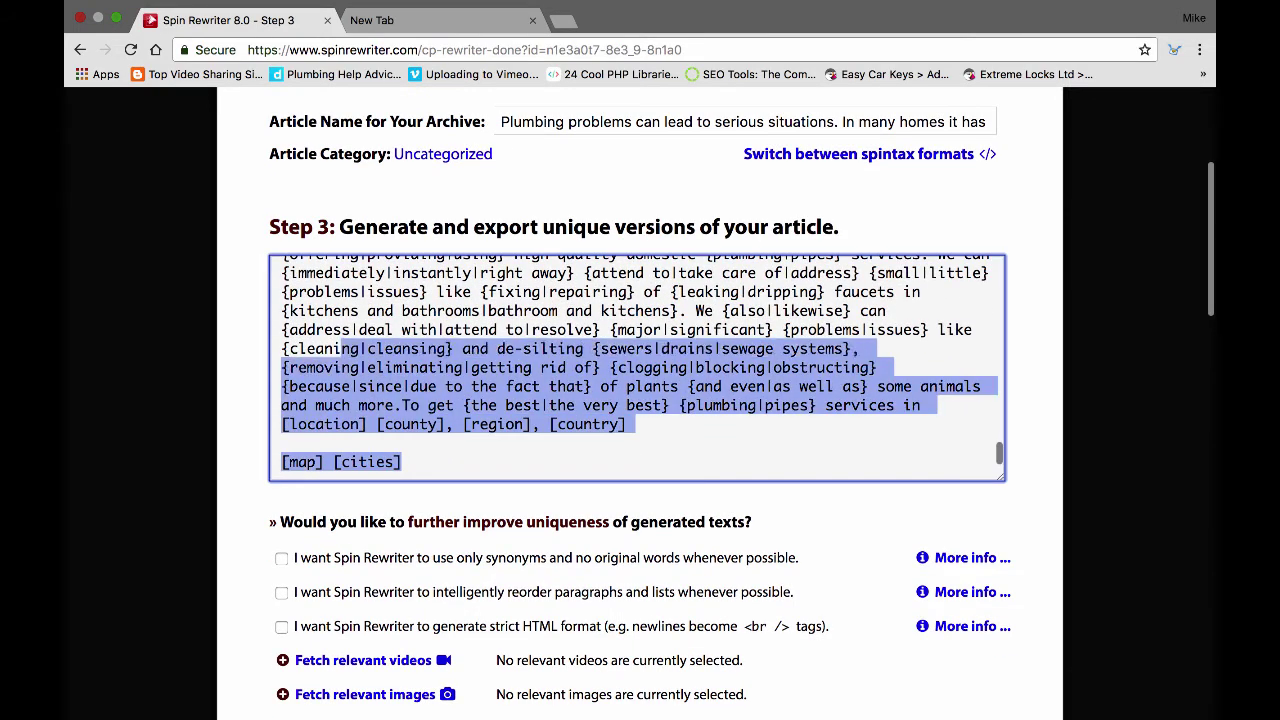
scroll(640, 367, up, 20)
scroll(640, 367, up, 4)
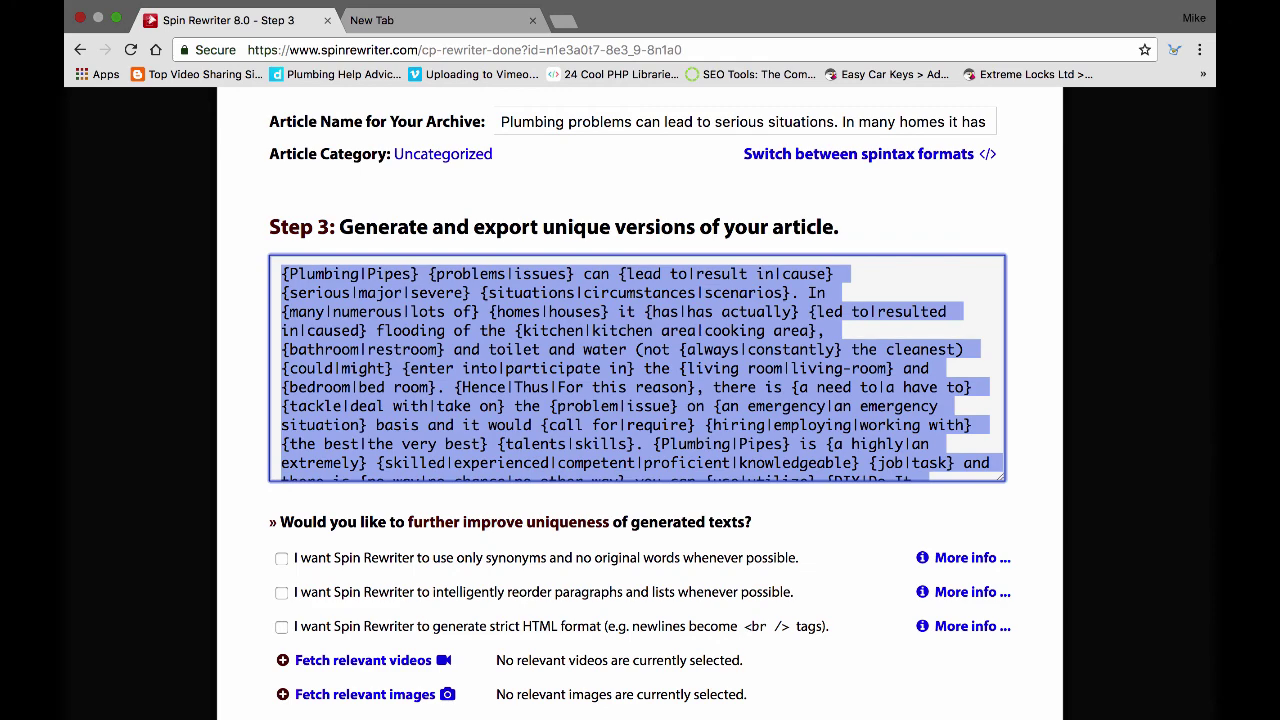
scroll(640, 400, down, 5)
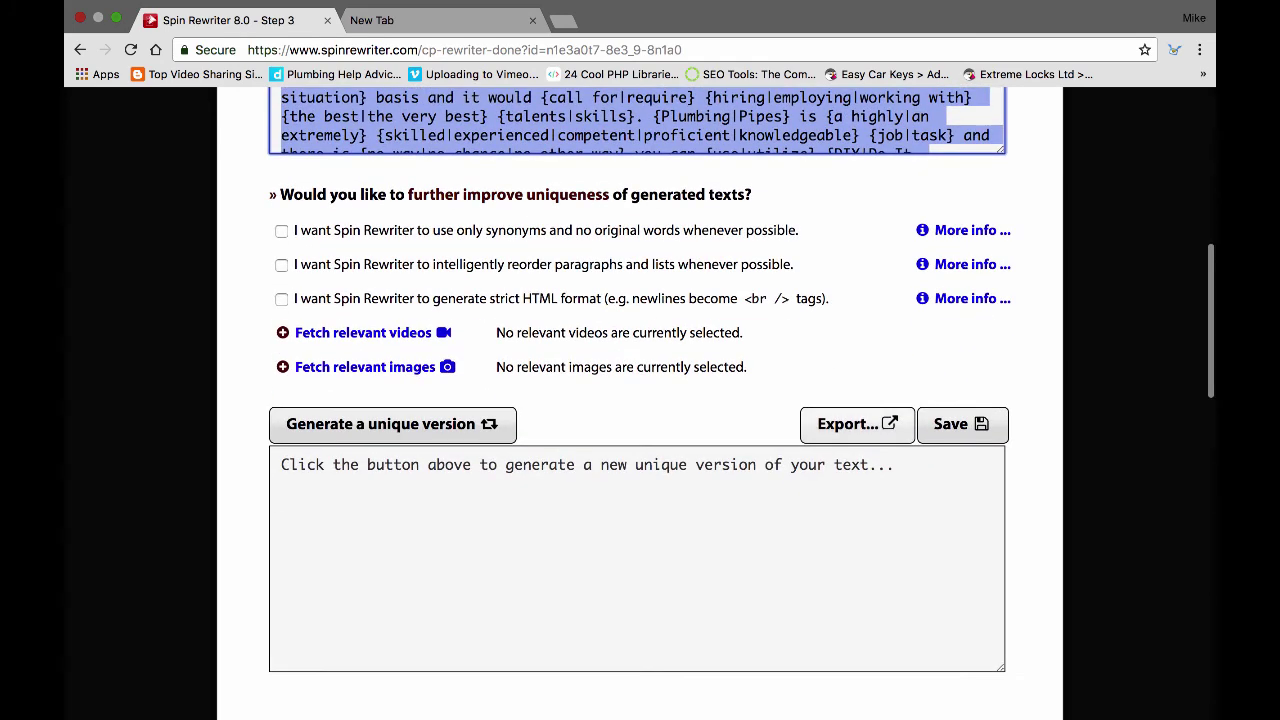
Export the spun article with spintax in place as a ZIP and download it.
click(848, 424)
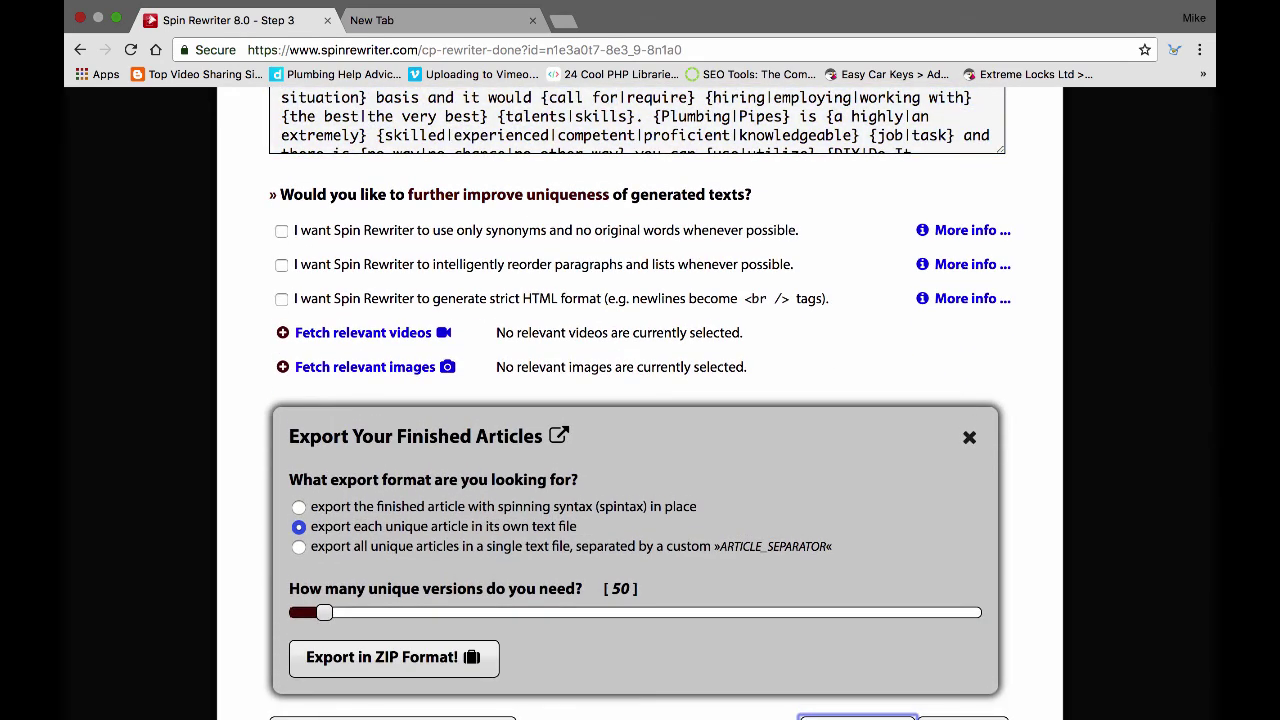
click(298, 506)
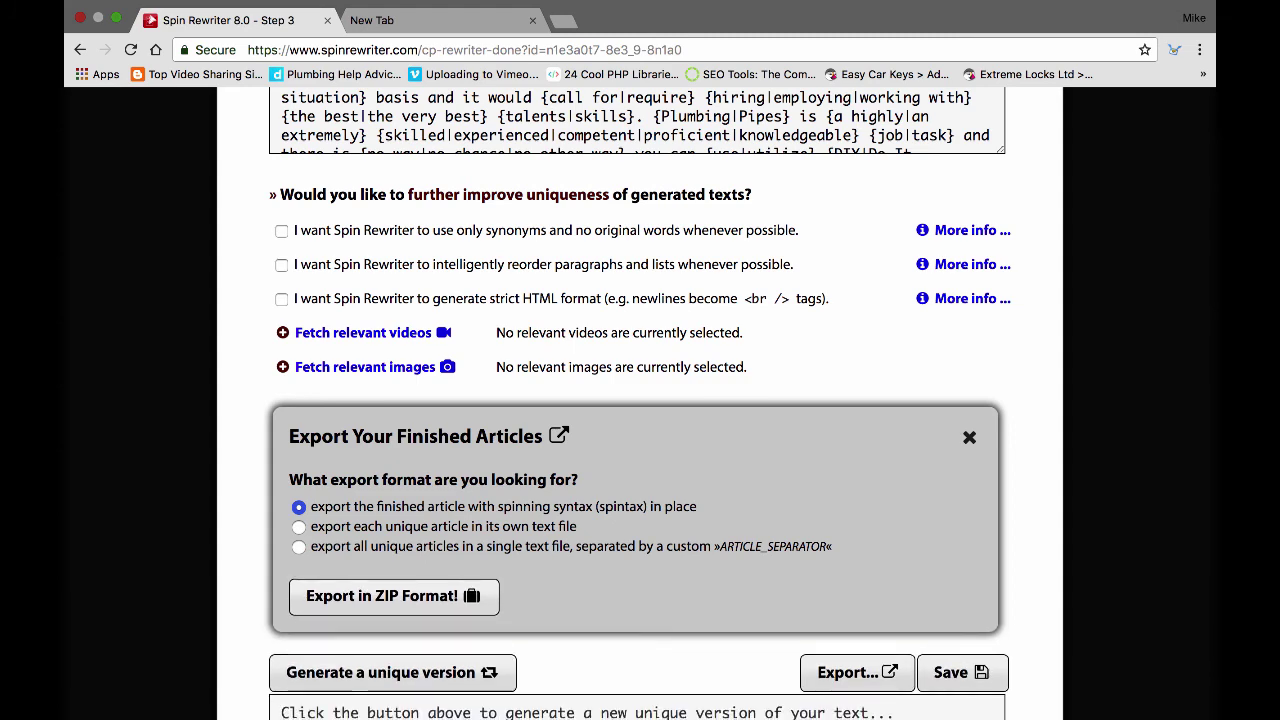
scroll(640, 400, down, 1)
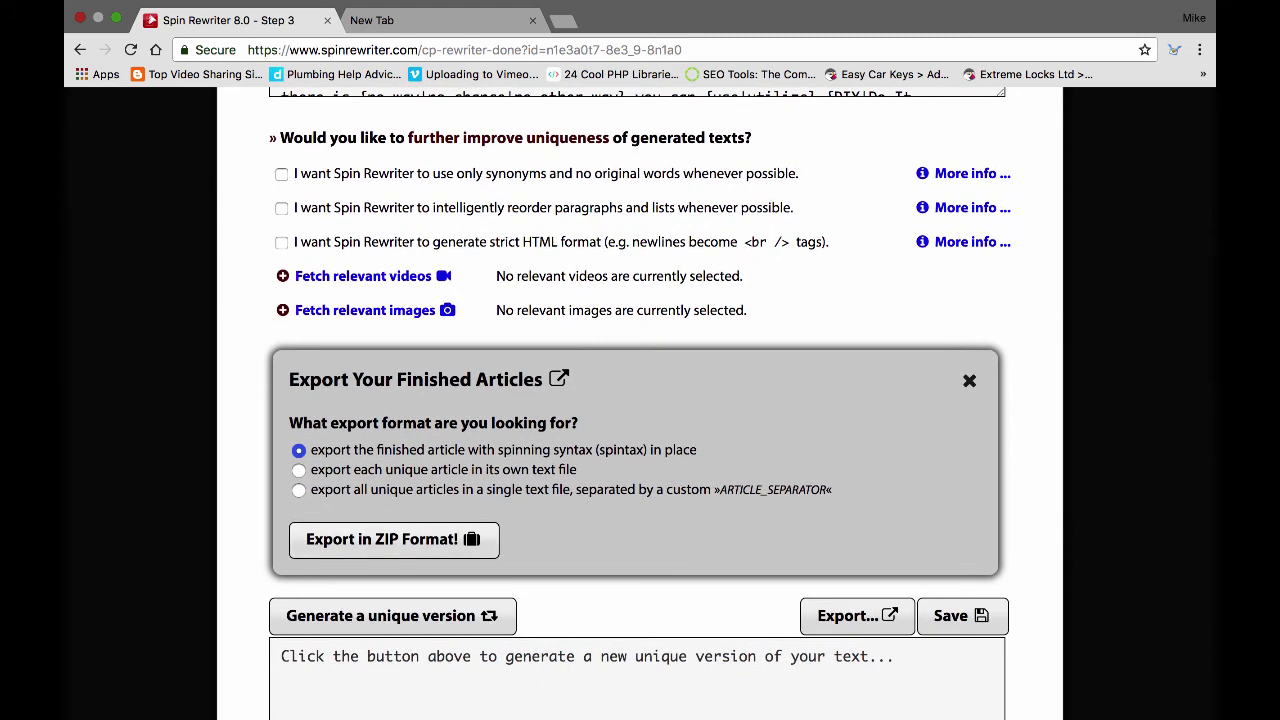
click(857, 615)
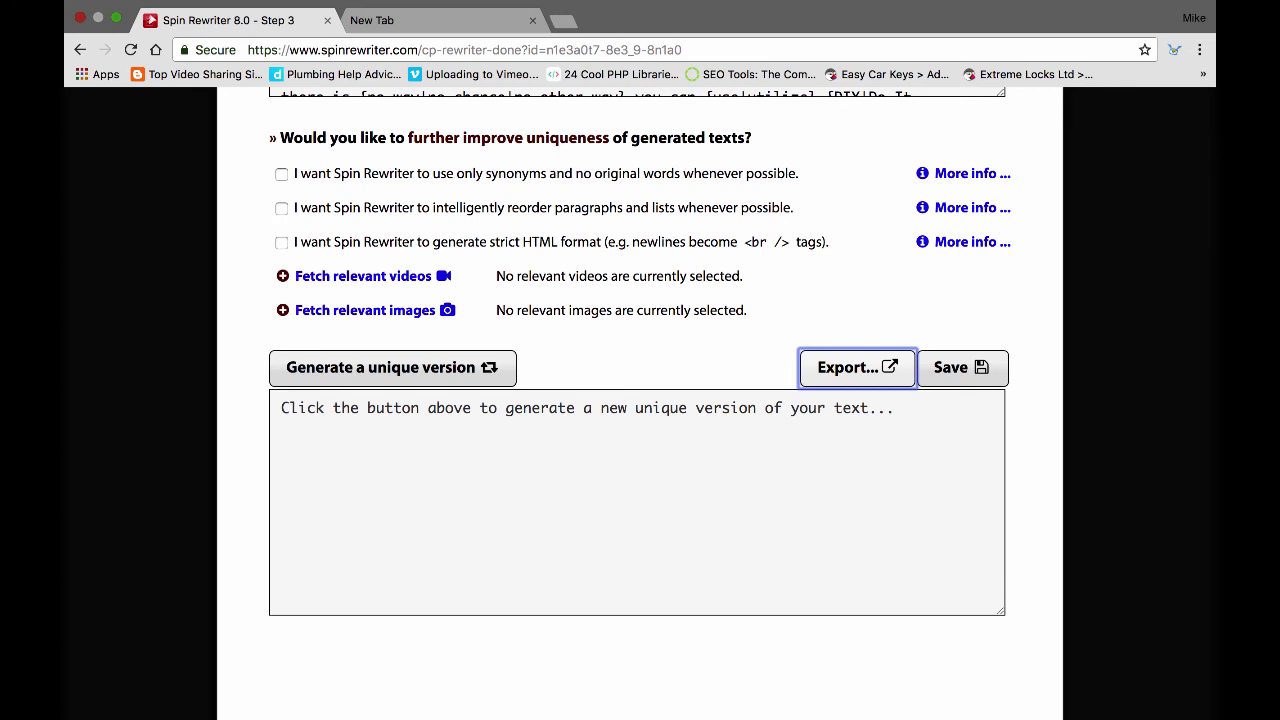
key(Return)
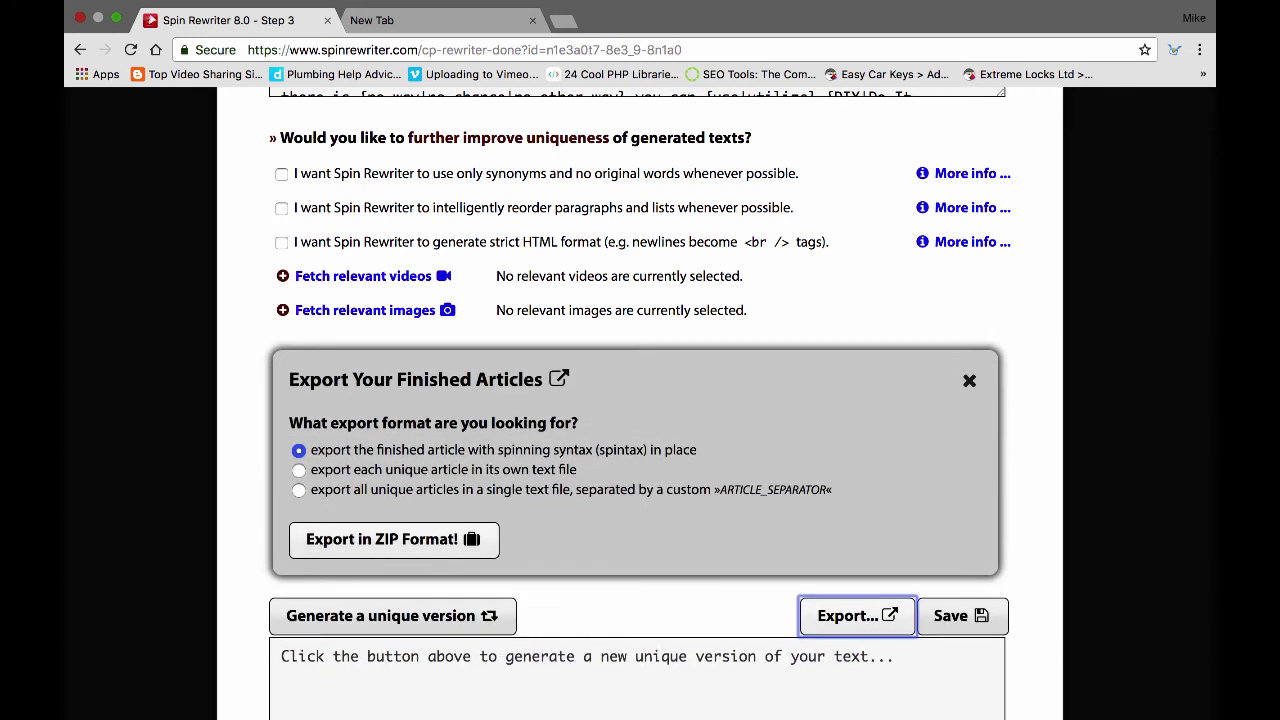
click(393, 539)
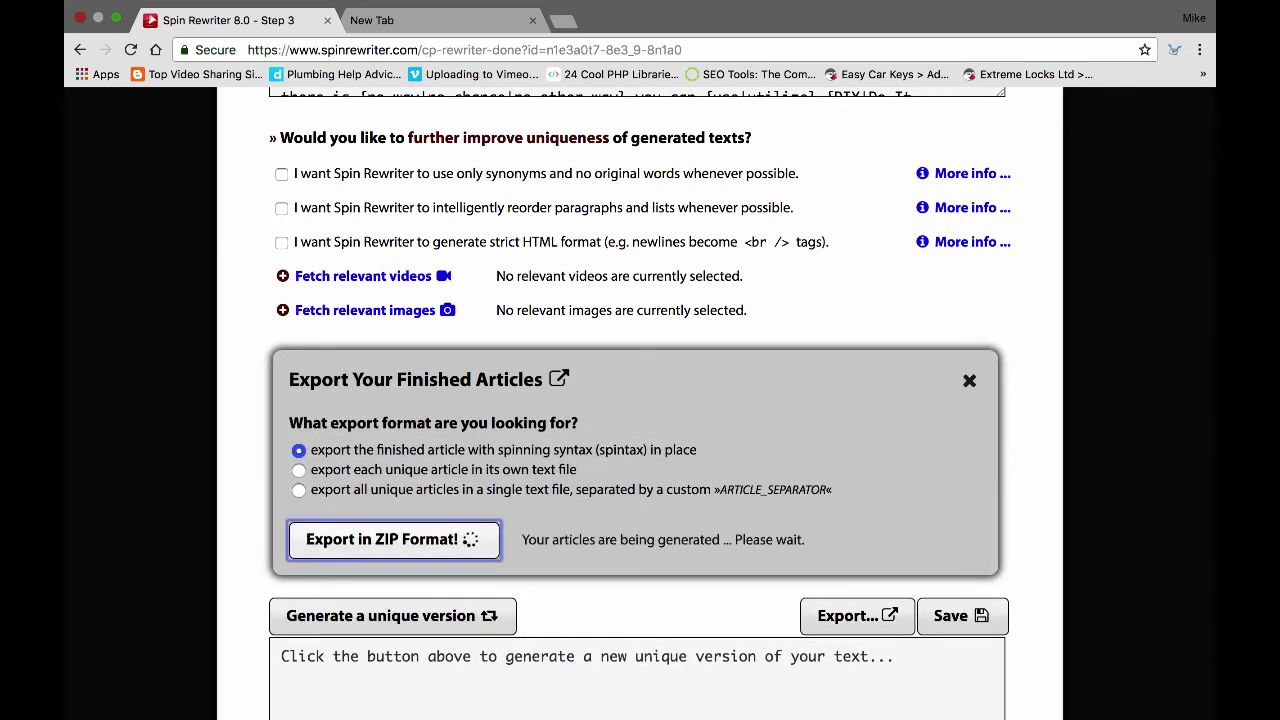
click(729, 539)
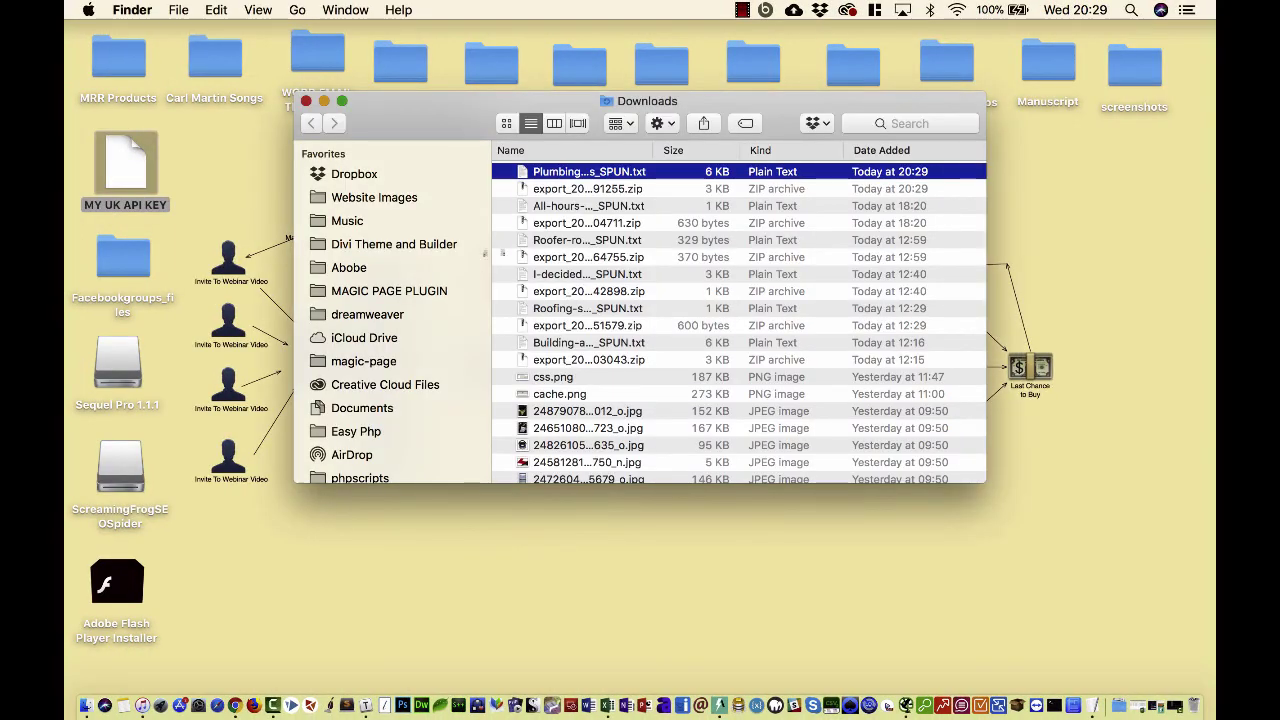
Open the Plumbing…_SPUN.txt file, copy all its spintax text, and close it.
key(super+o)
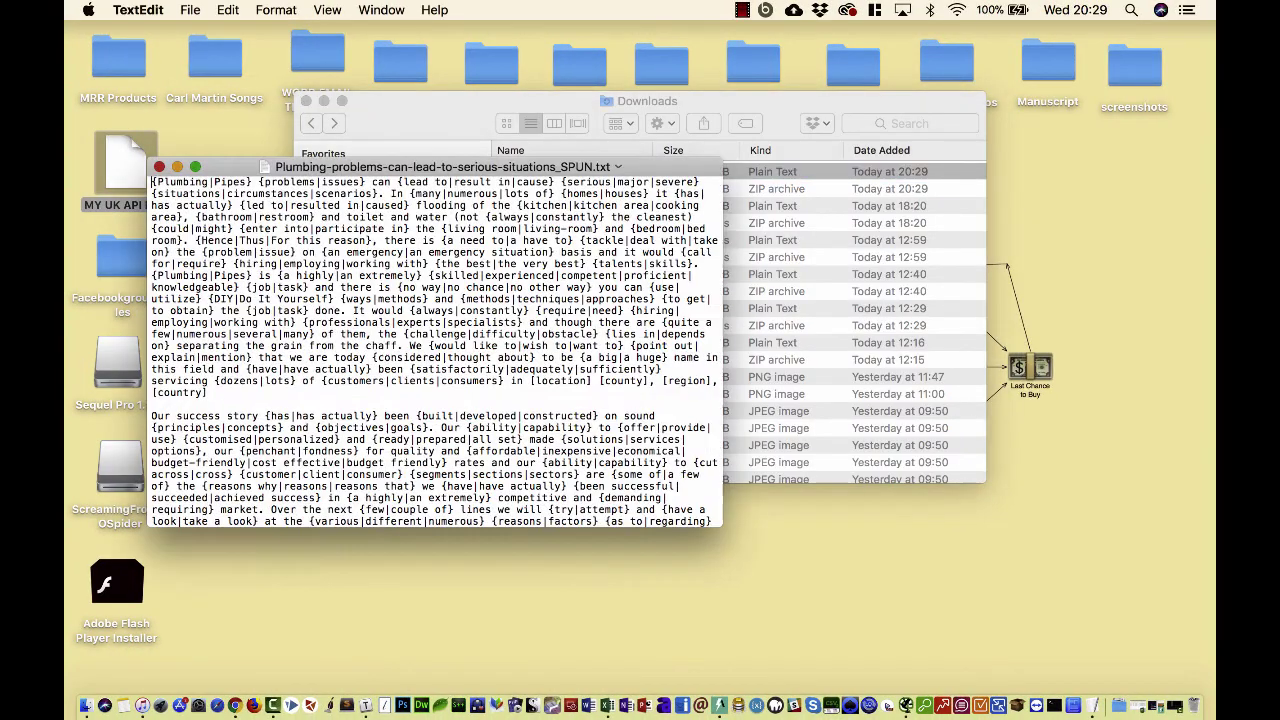
scroll(436, 352, down, 15)
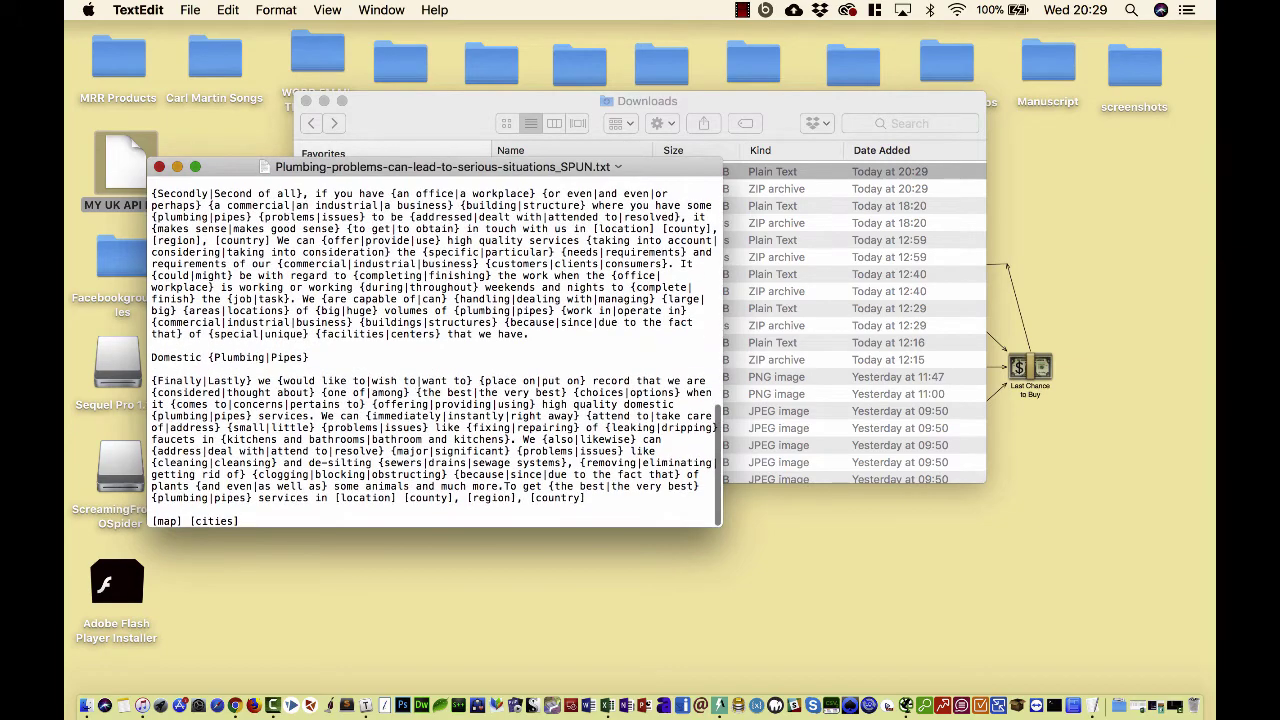
key(super+a)
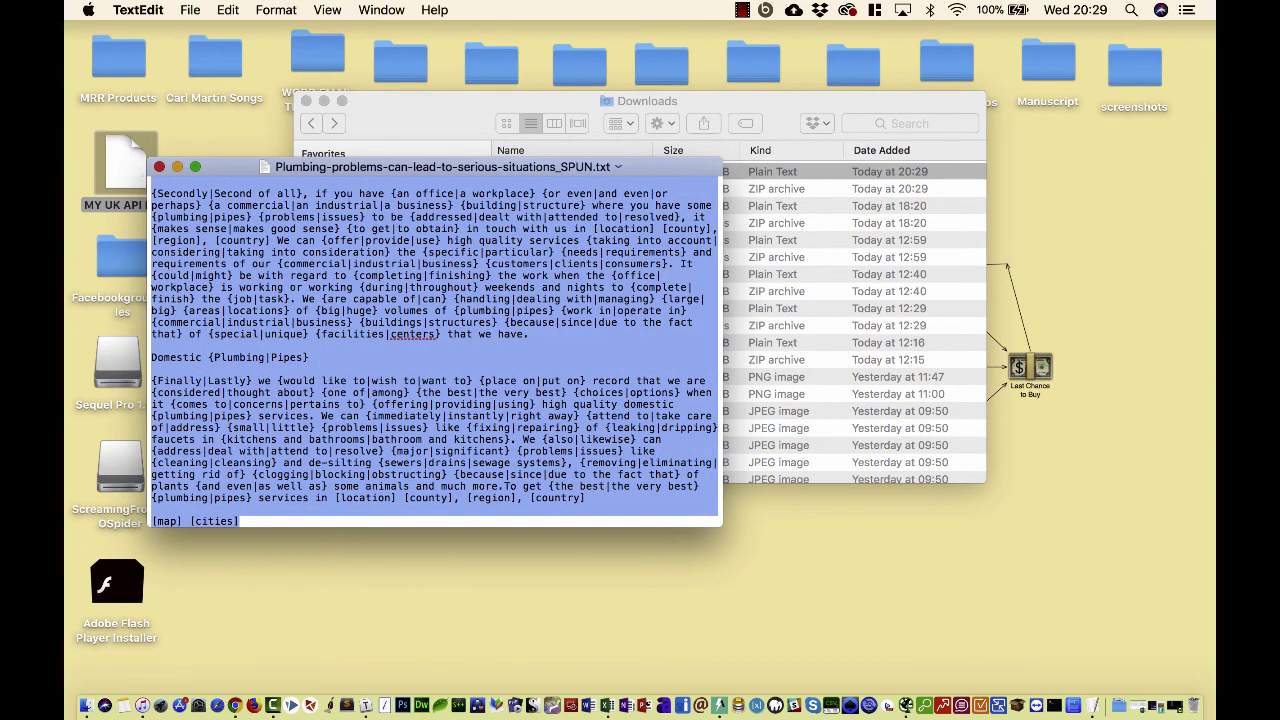
key(super+w)
click(305, 100)
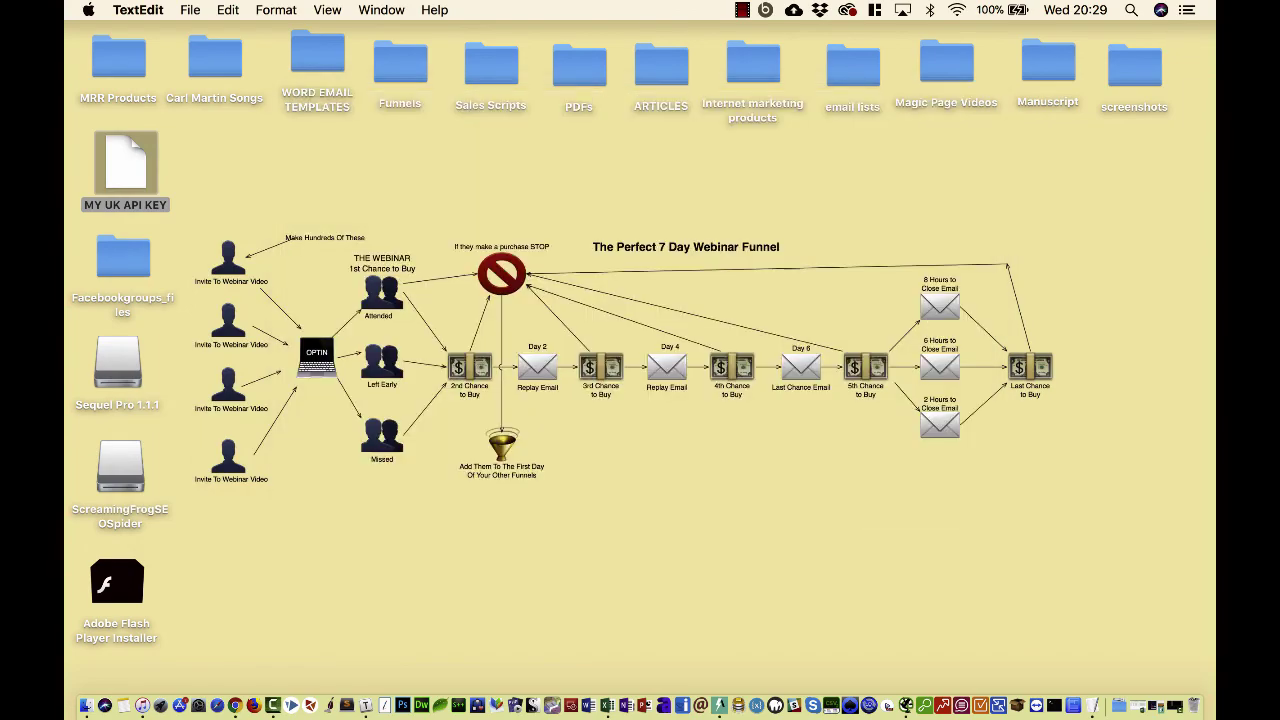
Switch desktop spaces back to the WordPress Magic Page admin.
key(ctrl+Right)
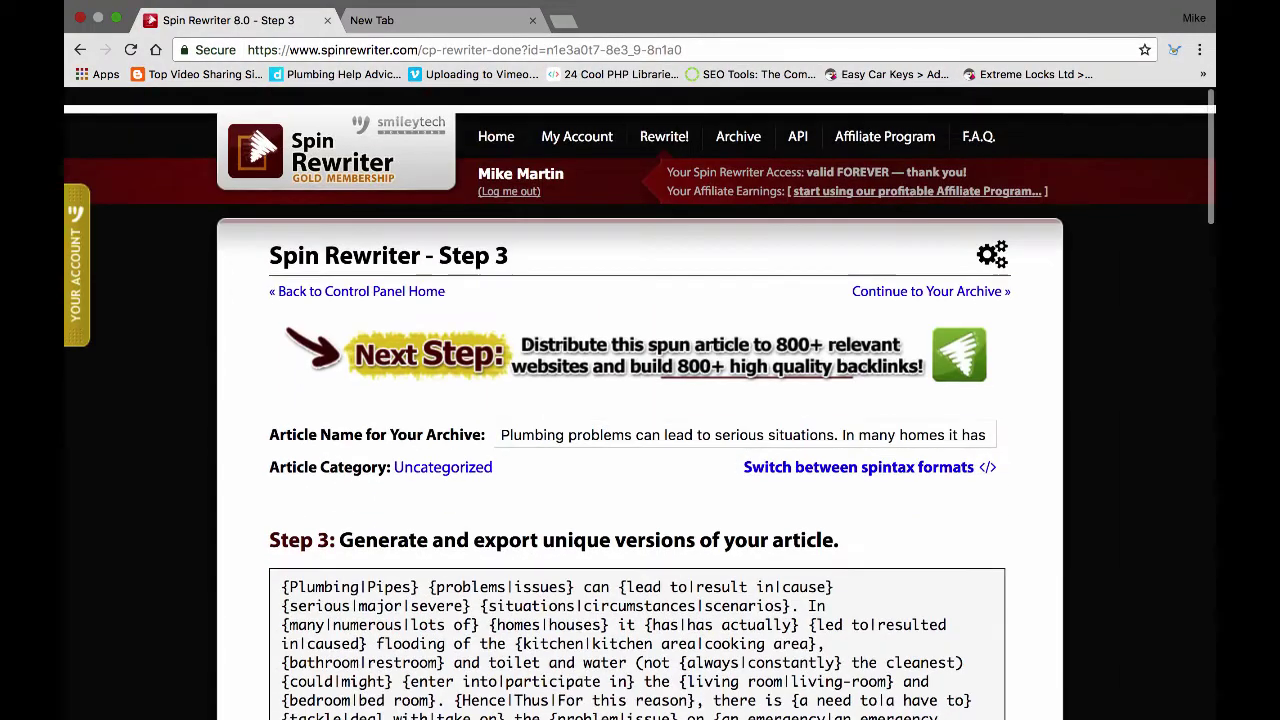
key(ctrl+Right)
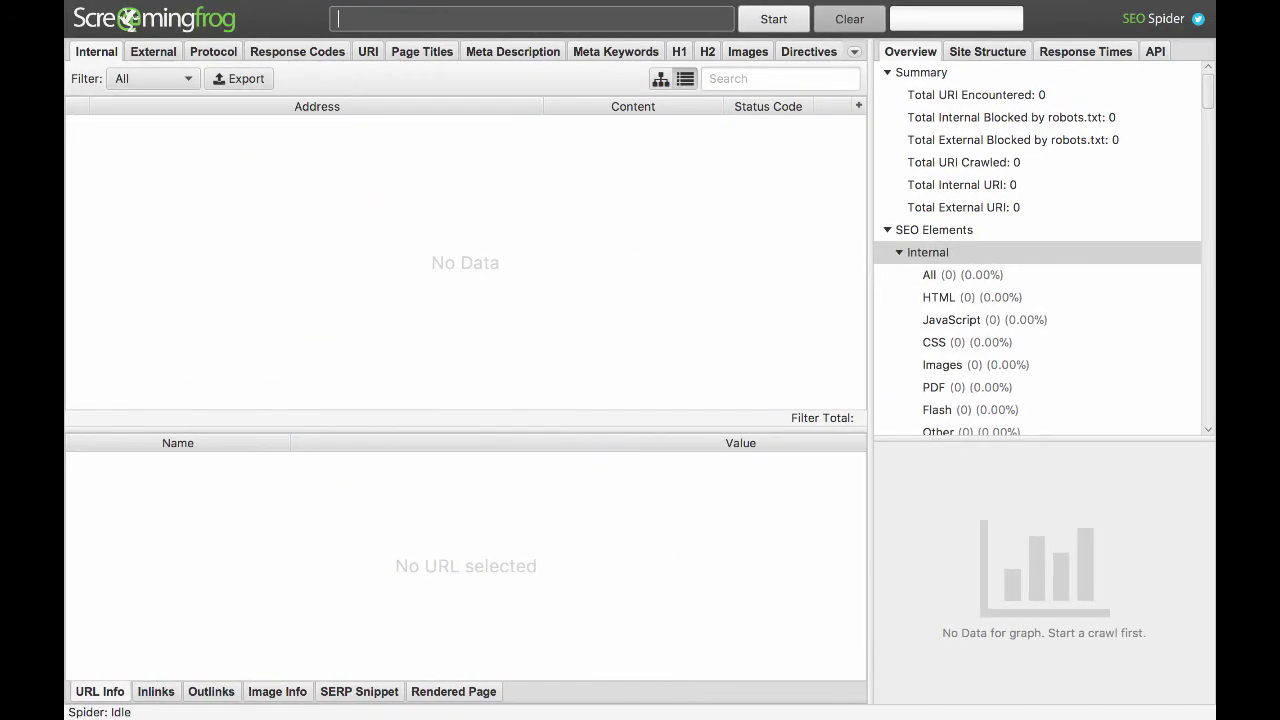
key(ctrl+Right)
key(ctrl+Right)
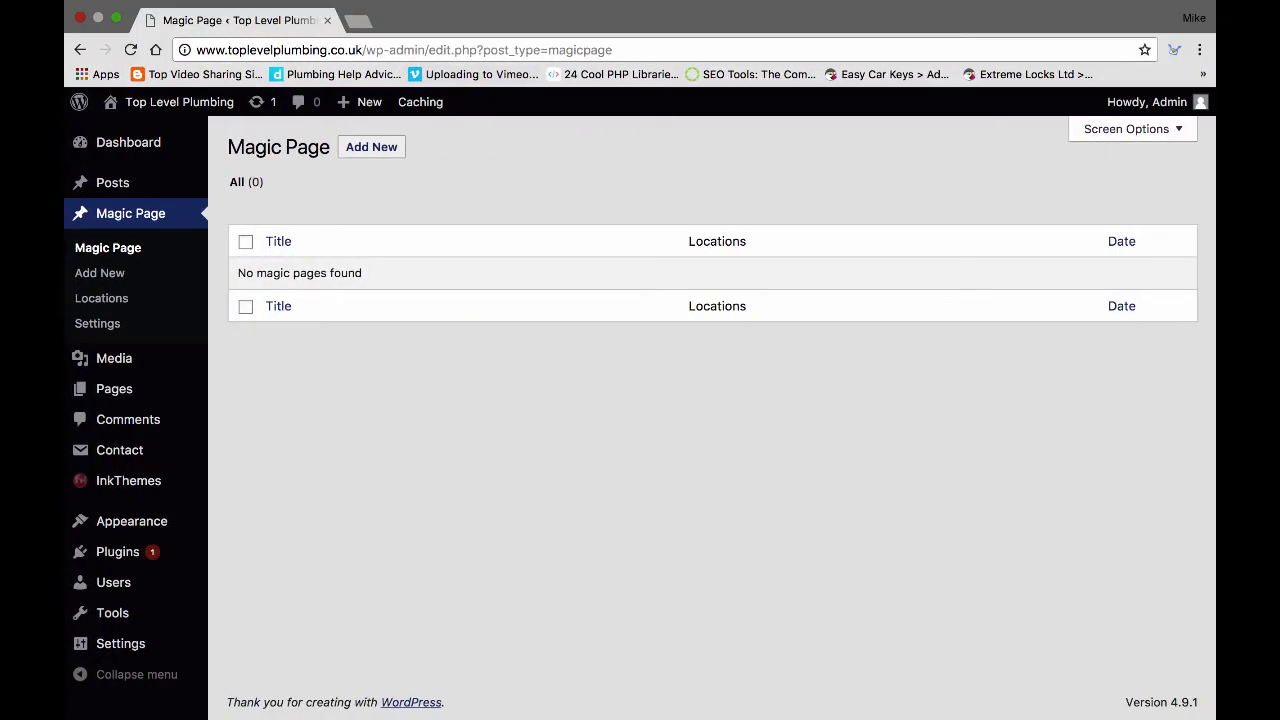
Add a new Magic Page and paste the spun article into its content.
click(371, 147)
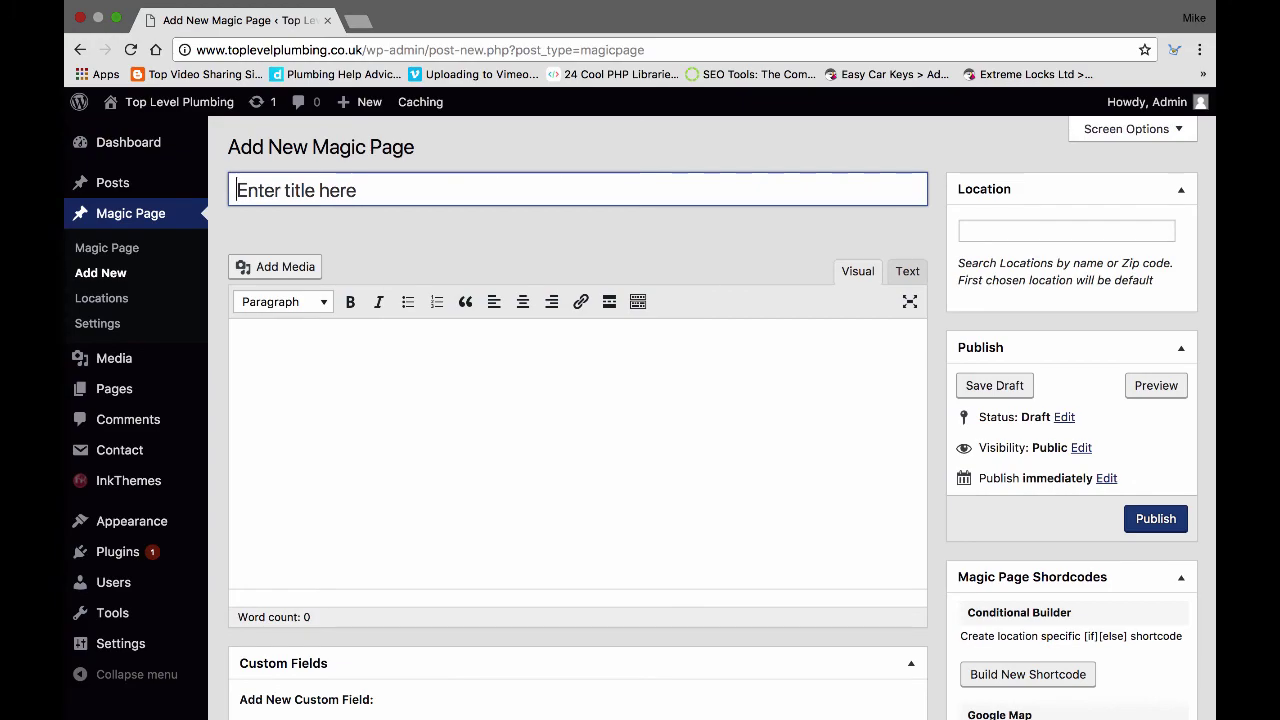
click(237, 345)
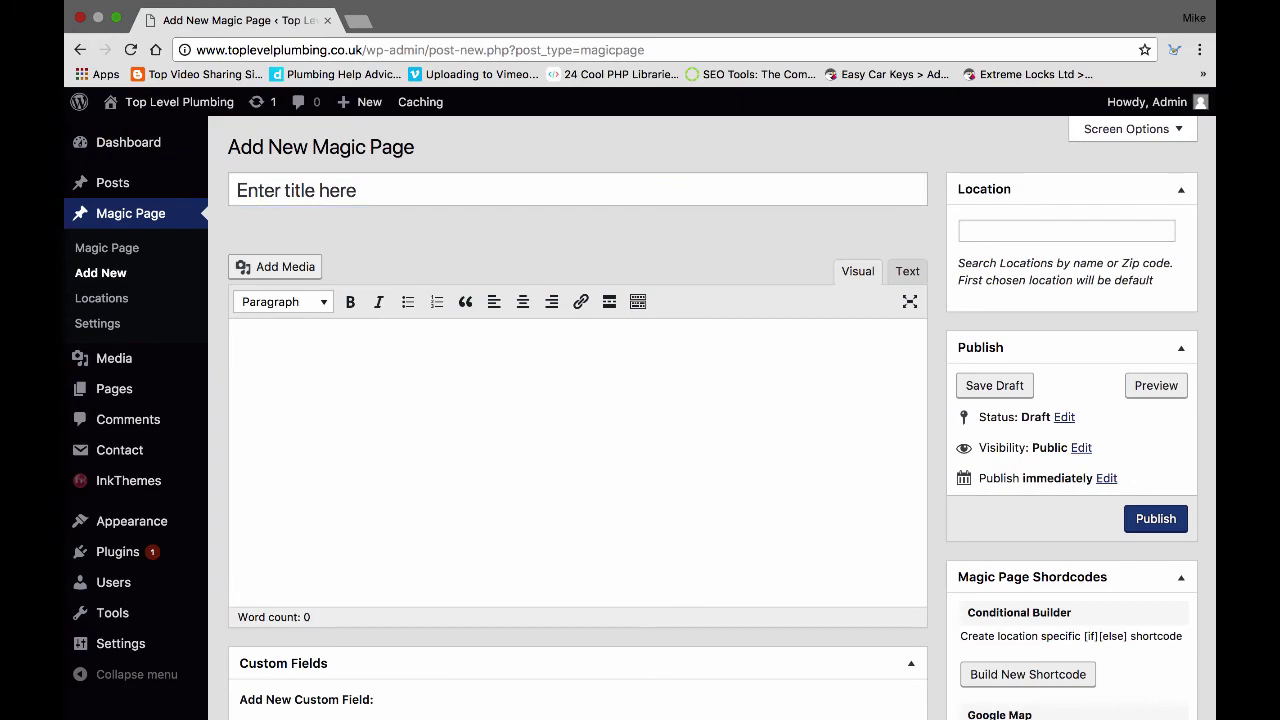
key(super+v)
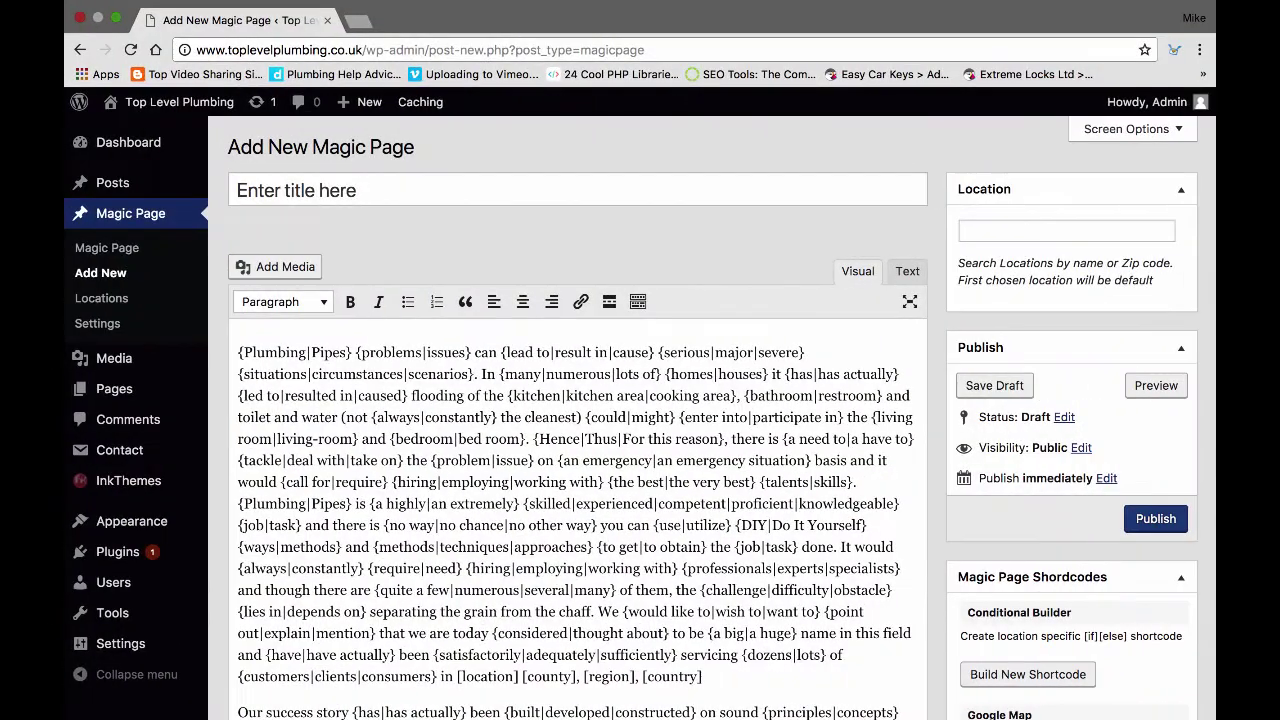
scroll(640, 420, down, 3)
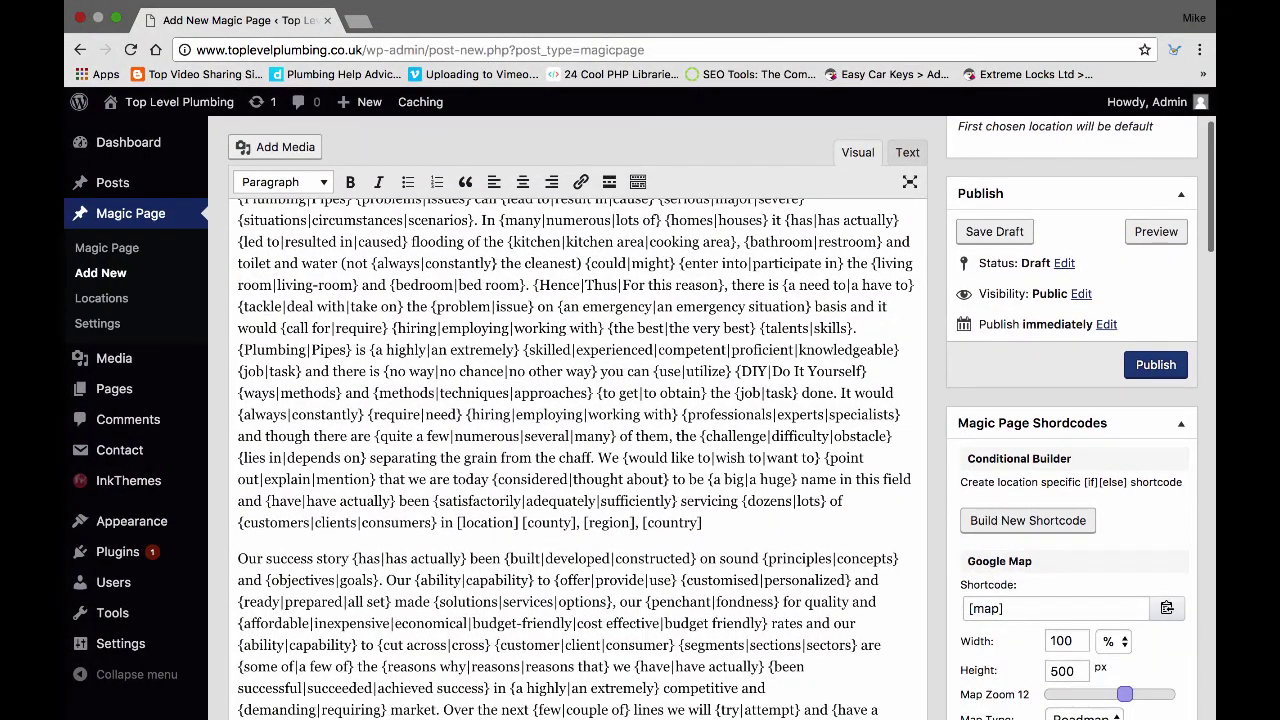
scroll(640, 420, up, 3)
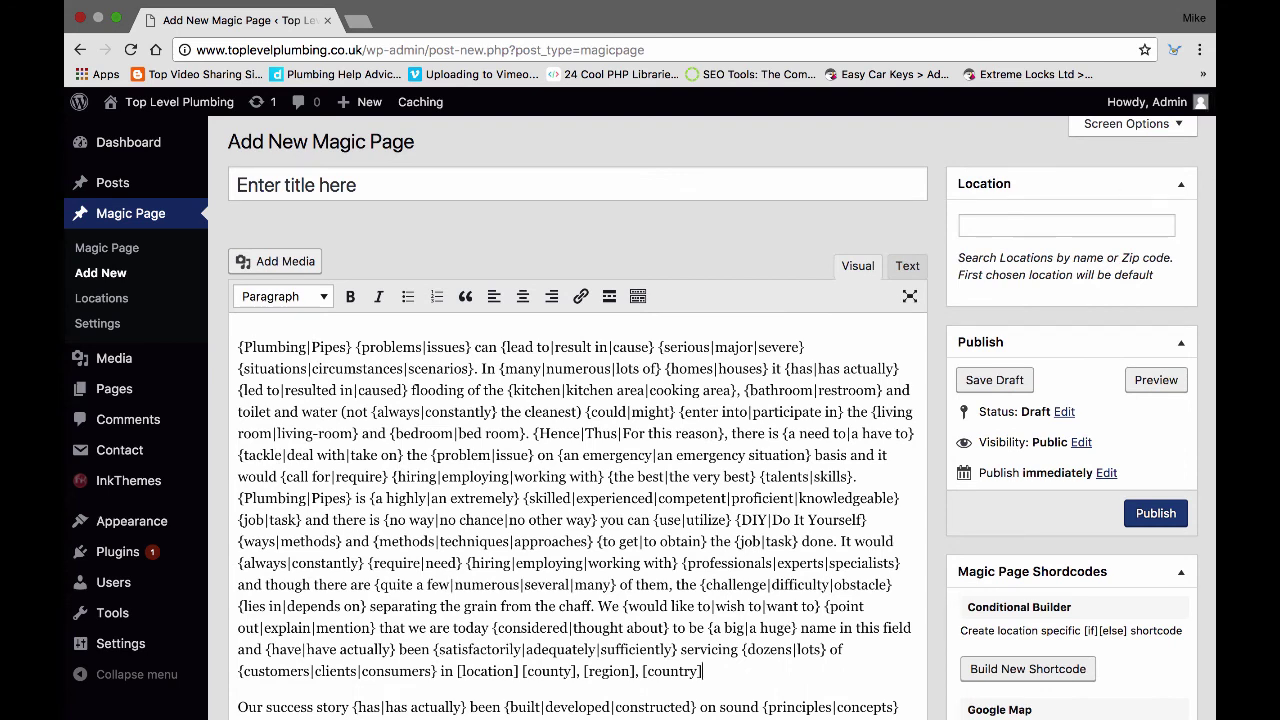
Set the page location to Manchester, M2 5, North West.
click(1066, 225)
text(manchester)
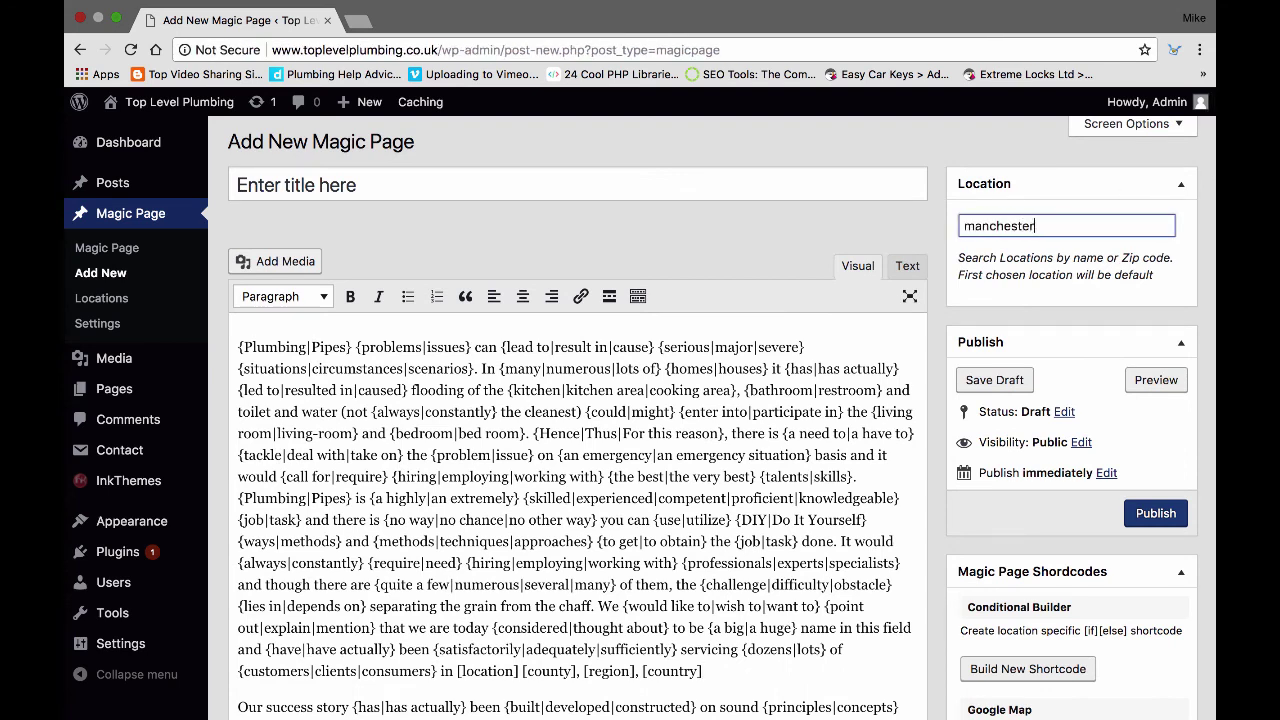
key(Down)
key(Down)
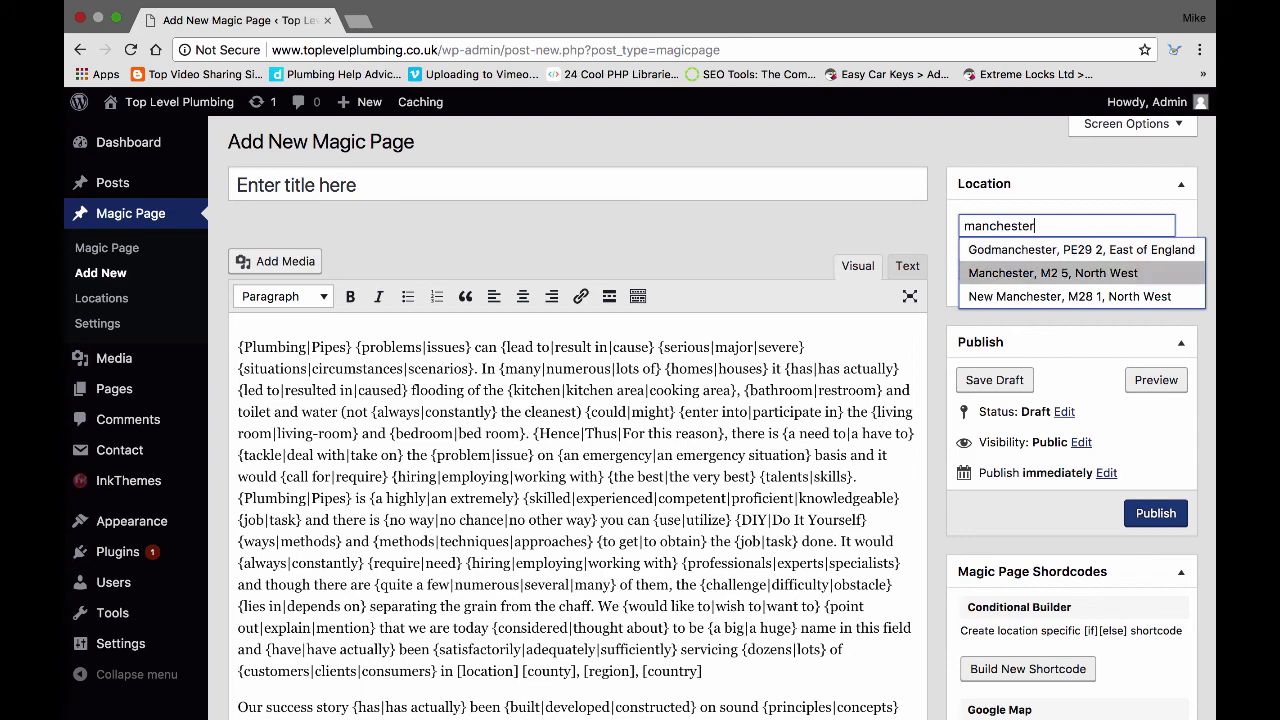
key(Return)
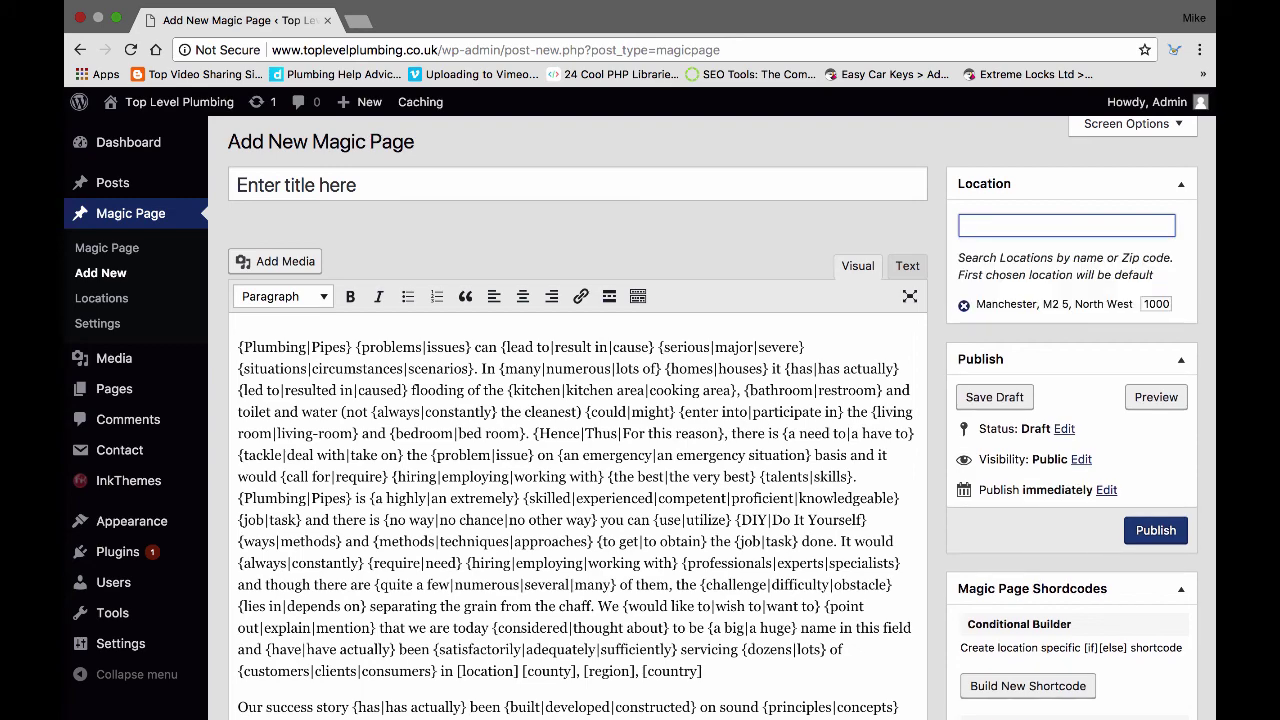
click(500, 185)
scroll(500, 185, down, 1)
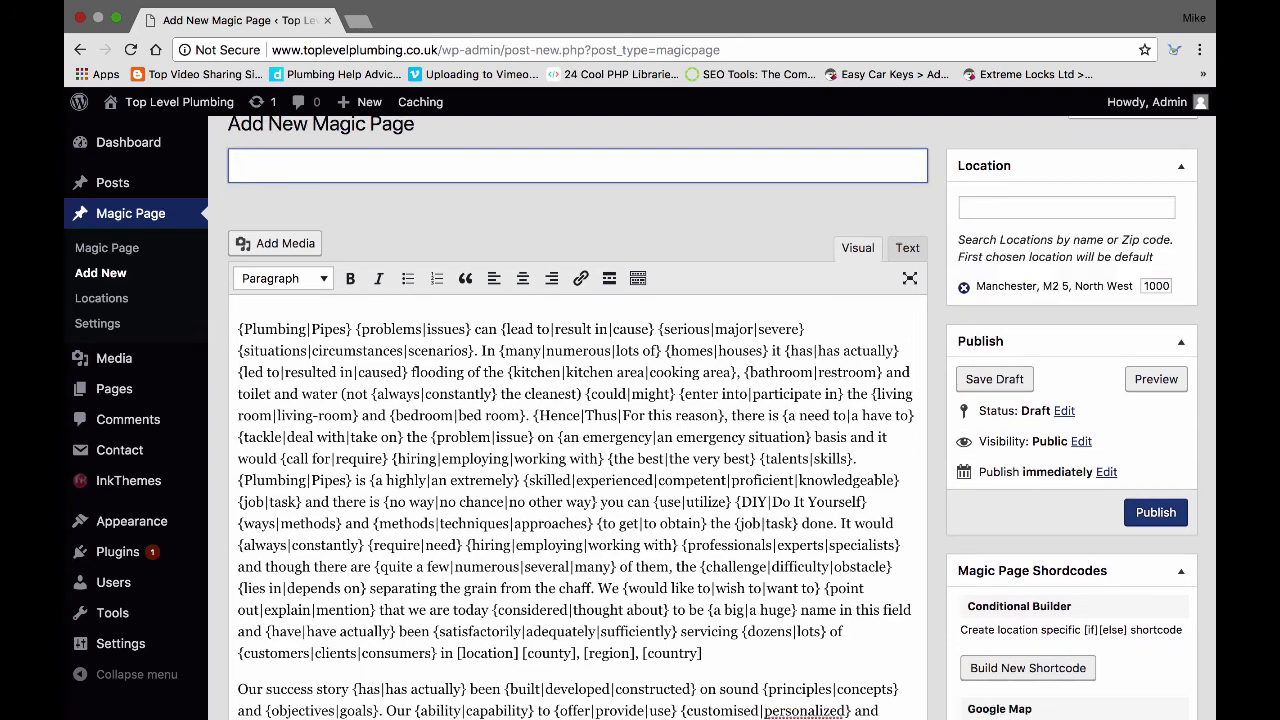
scroll(577, 420, down, 8)
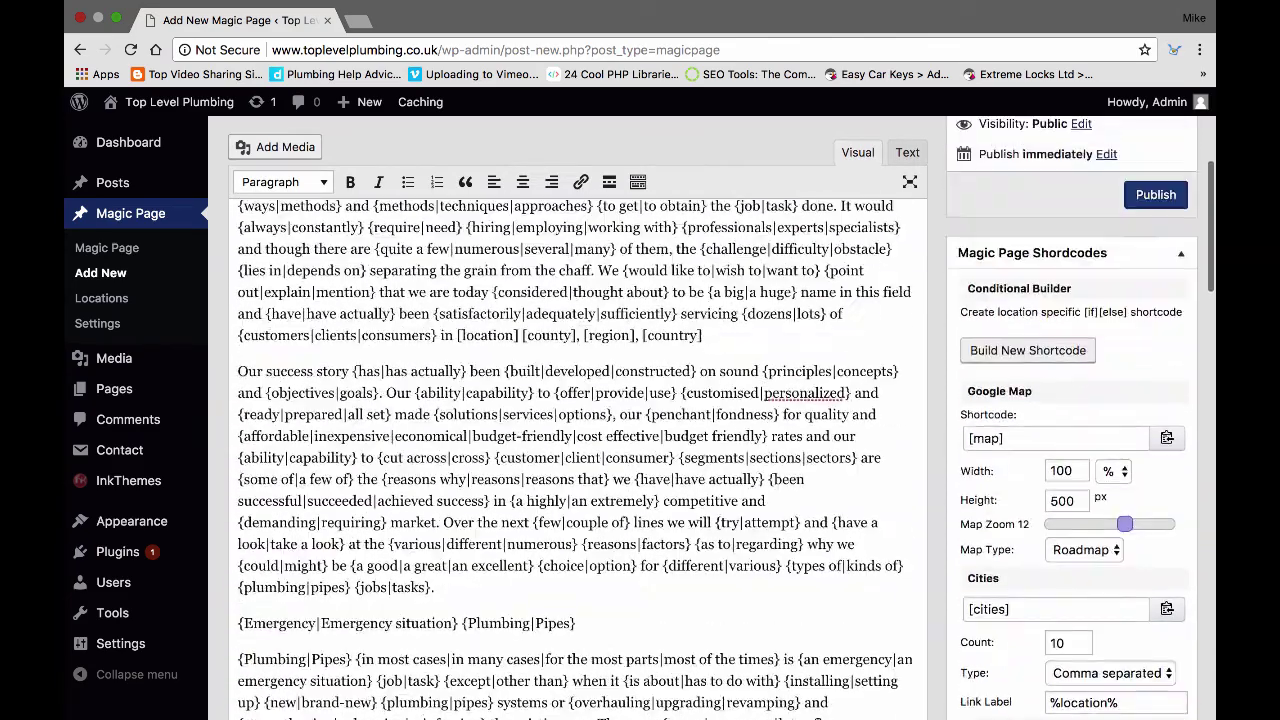
Publish the Magic Page as /plumber/70/ and look over its Custom Fields and SEO Settings.
click(1156, 194)
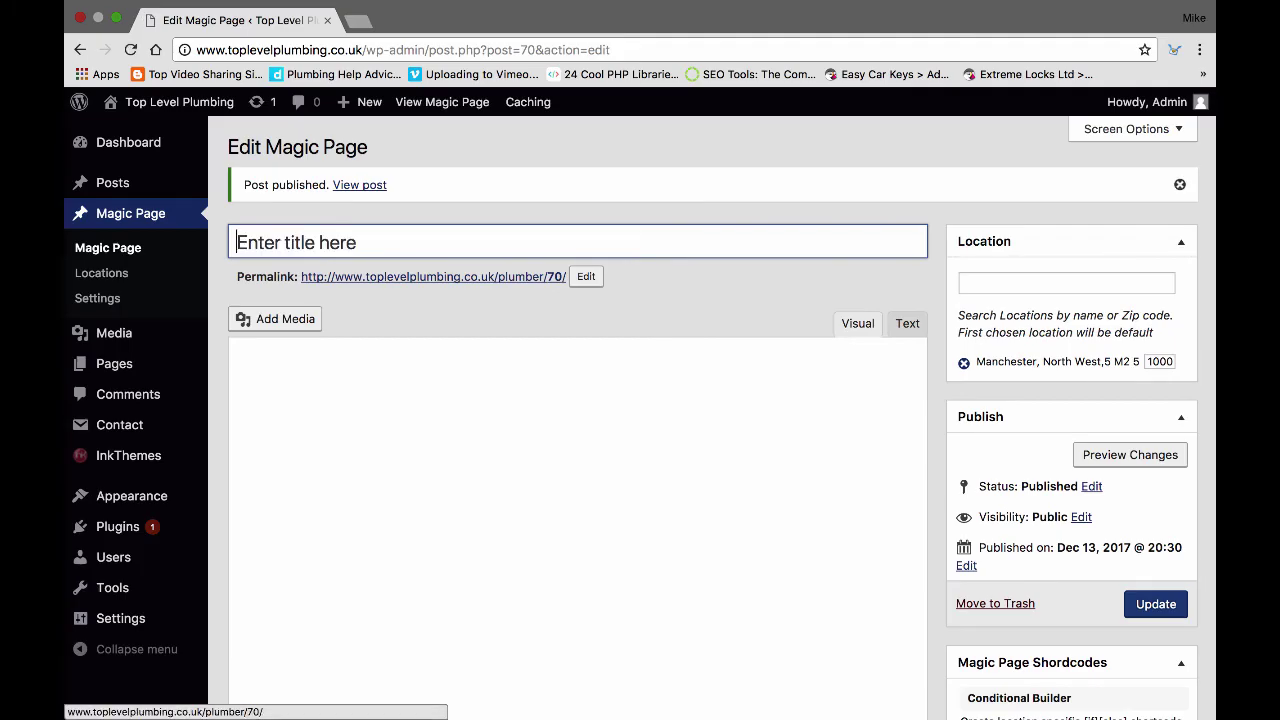
scroll(577, 420, down, 15)
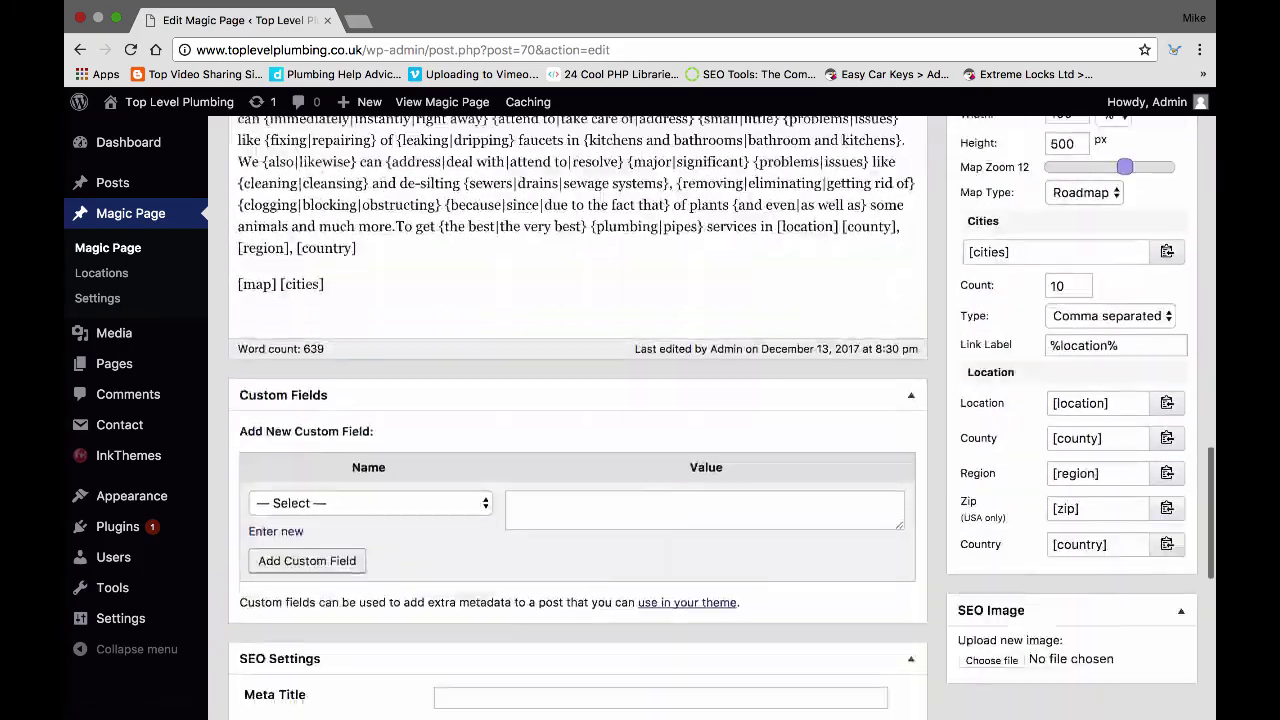
scroll(577, 420, down, 5)
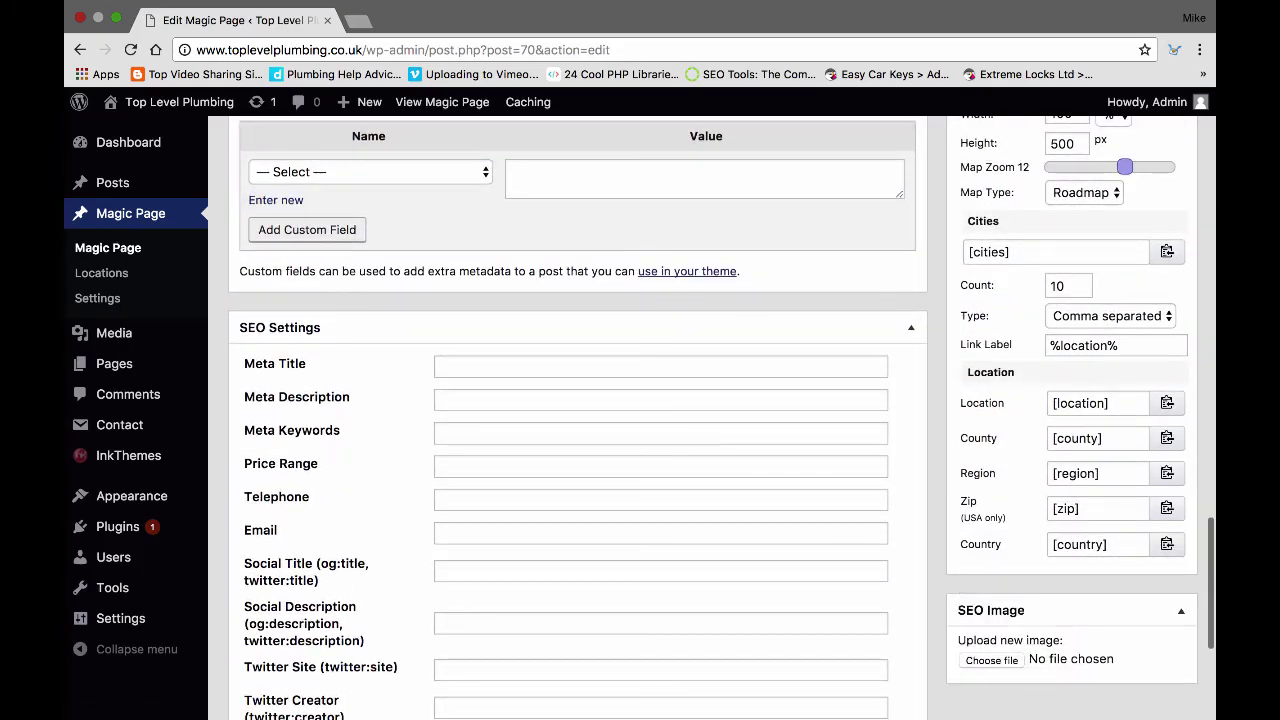
scroll(577, 420, down, 3)
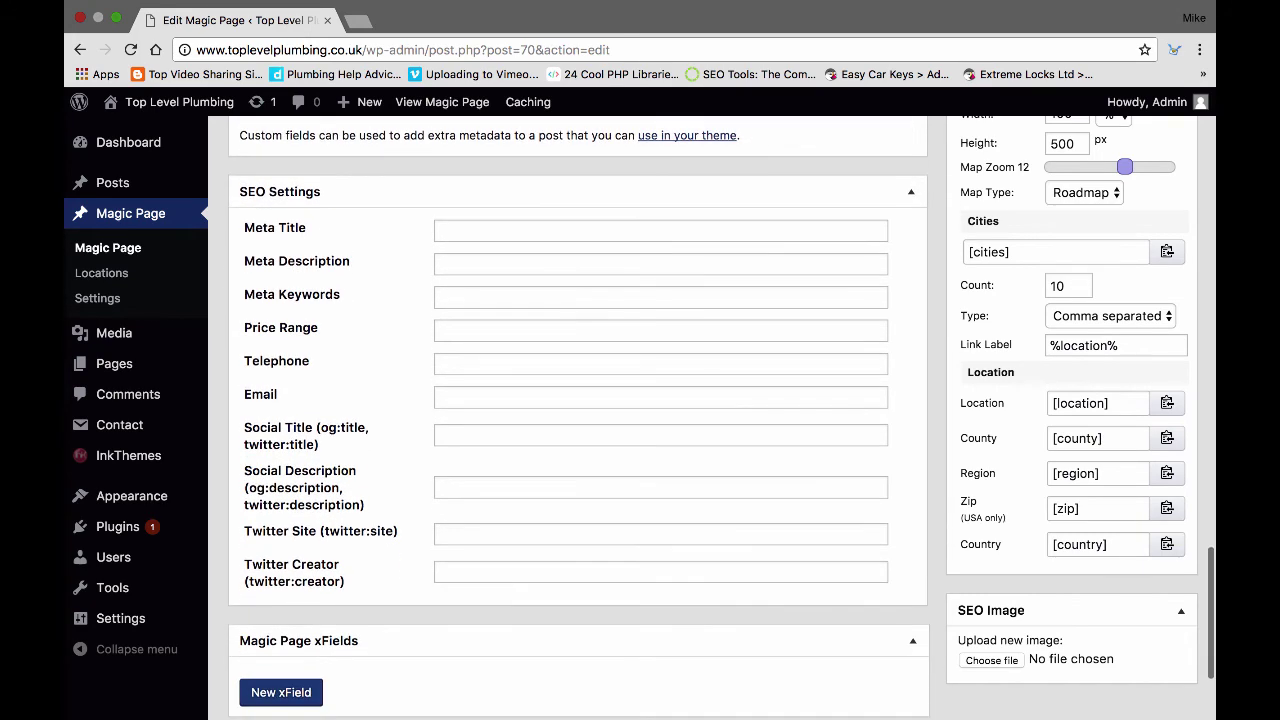
scroll(577, 420, up, 5)
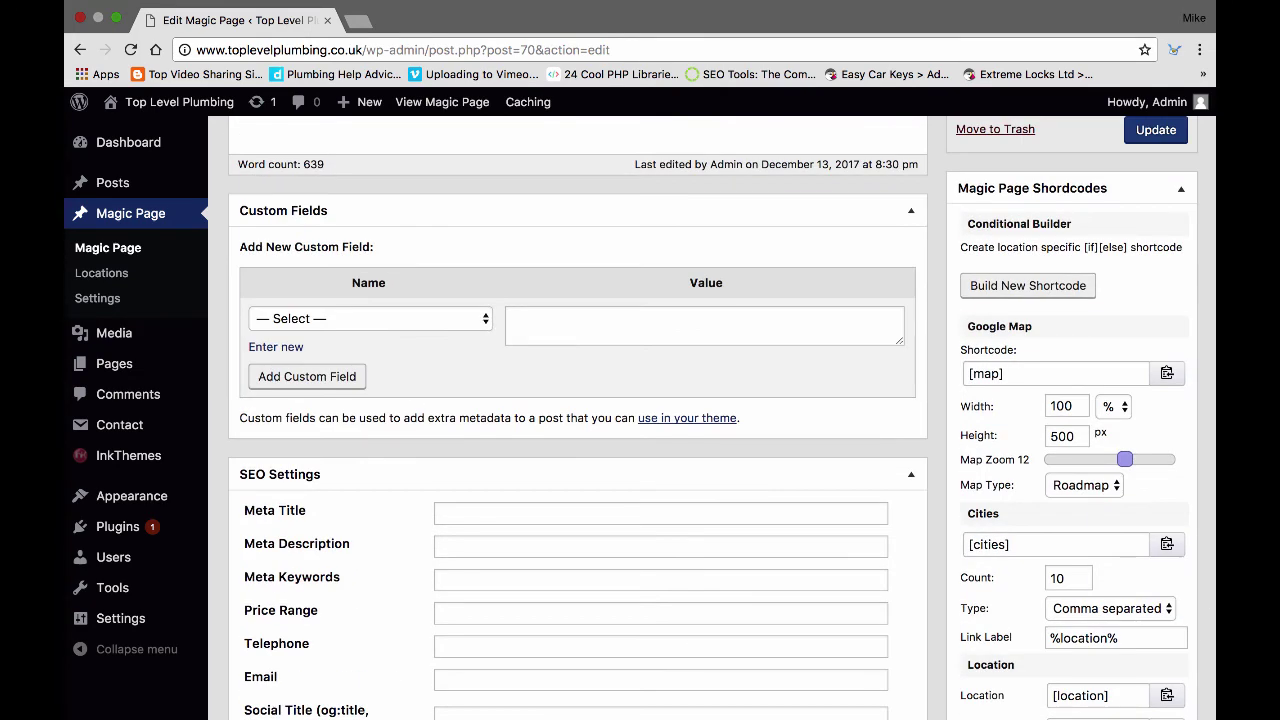
scroll(577, 420, up, 8)
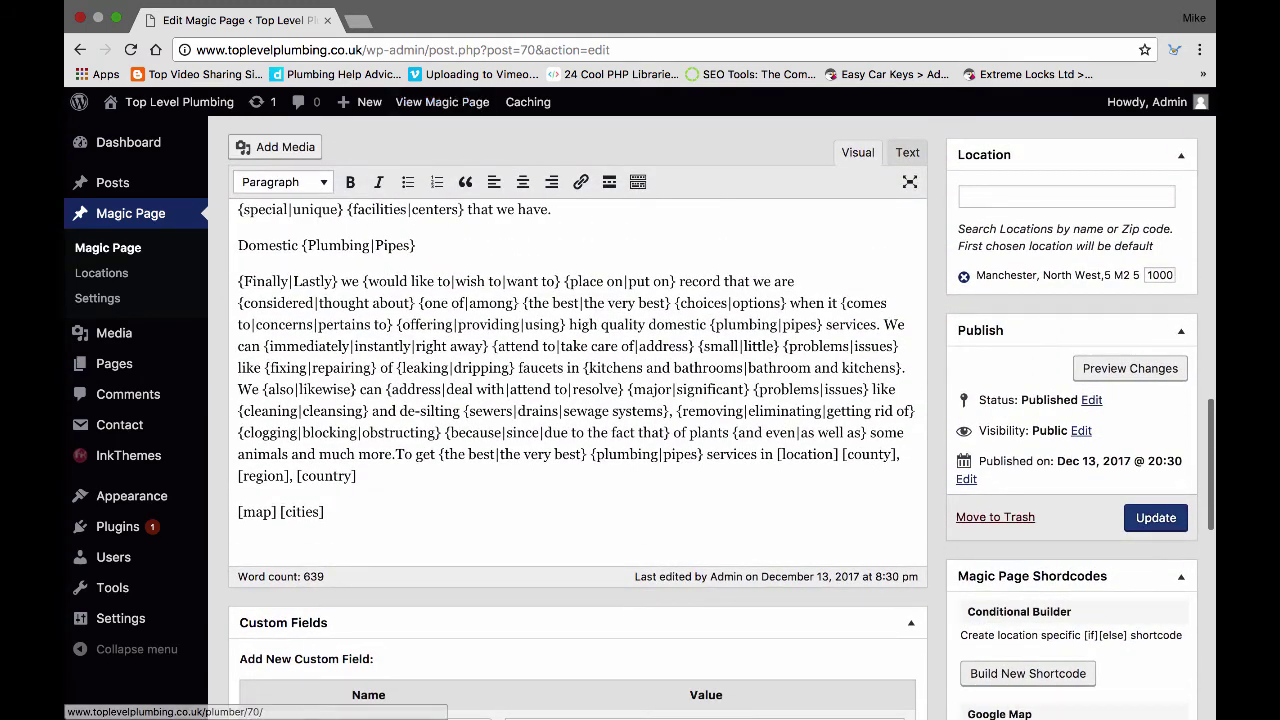
View the live Manchester plumber page and follow its Ordsall area link to /plumber/ordsall/.
click(442, 101)
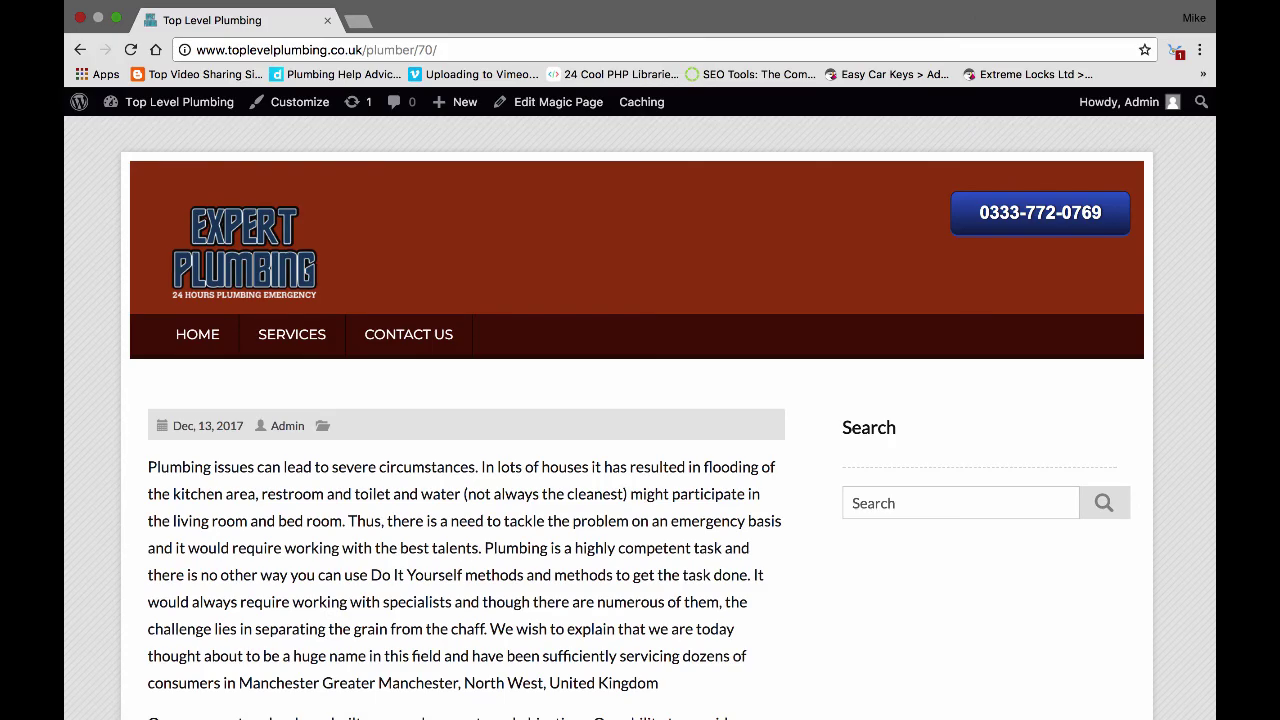
scroll(666, 408, down, 2)
scroll(666, 408, down, 2)
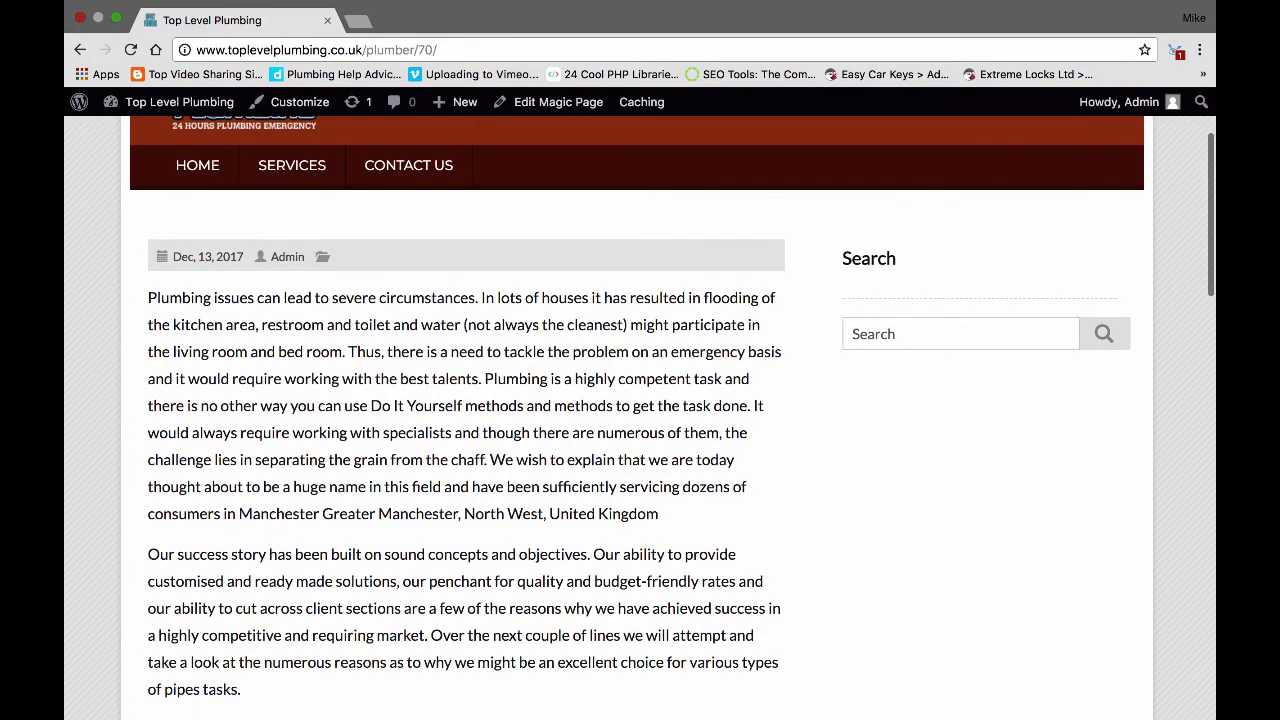
scroll(666, 408, down, 8)
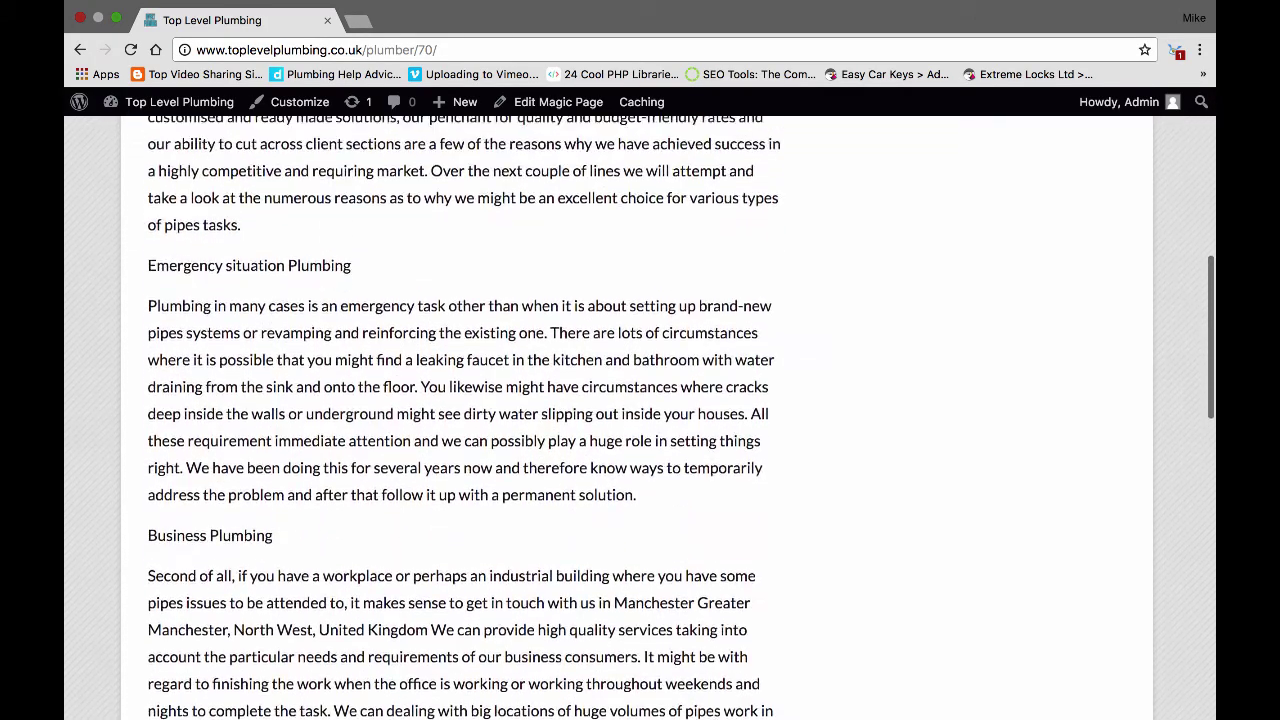
scroll(640, 418, up, 5)
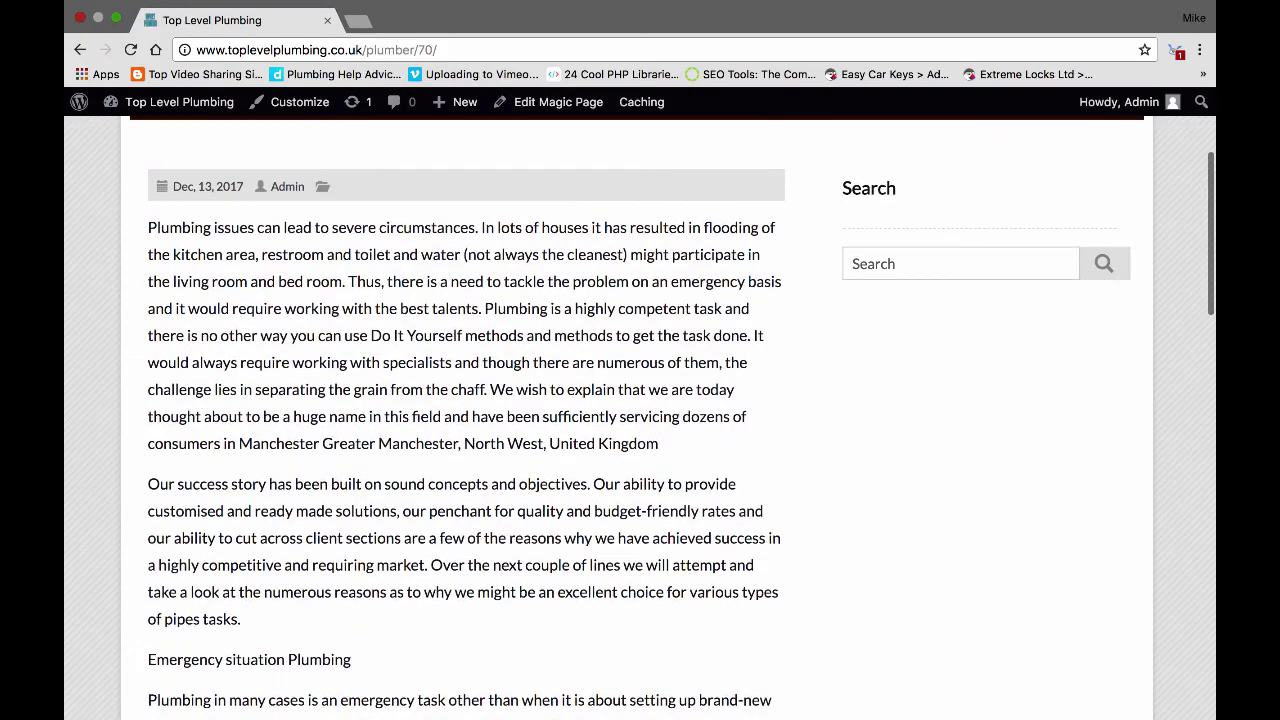
scroll(466, 458, down, 20)
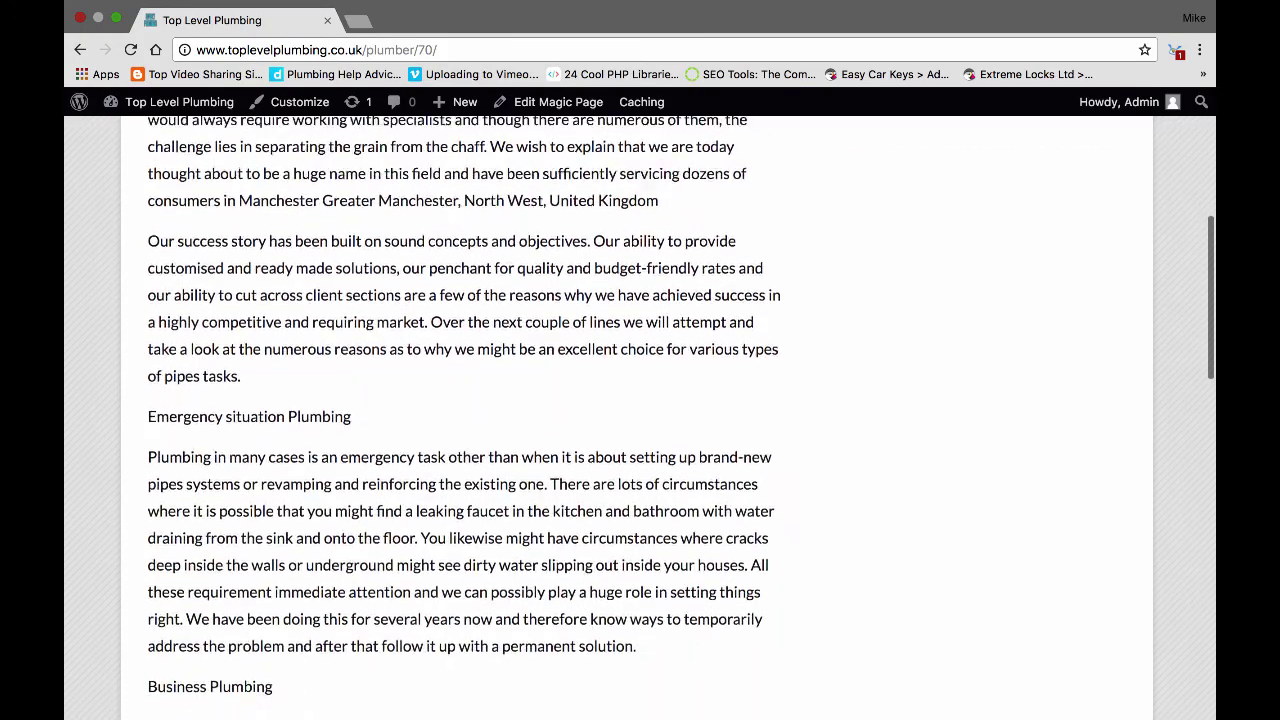
scroll(886, 354, down, 6)
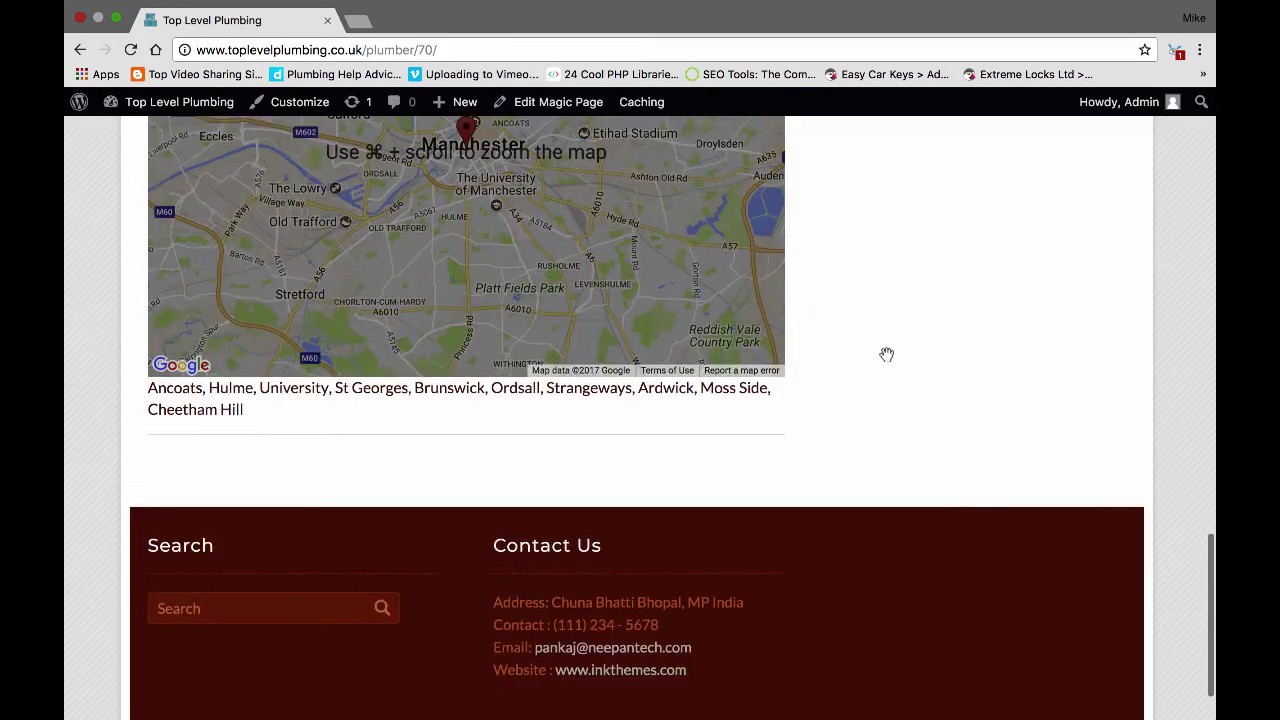
click(515, 388)
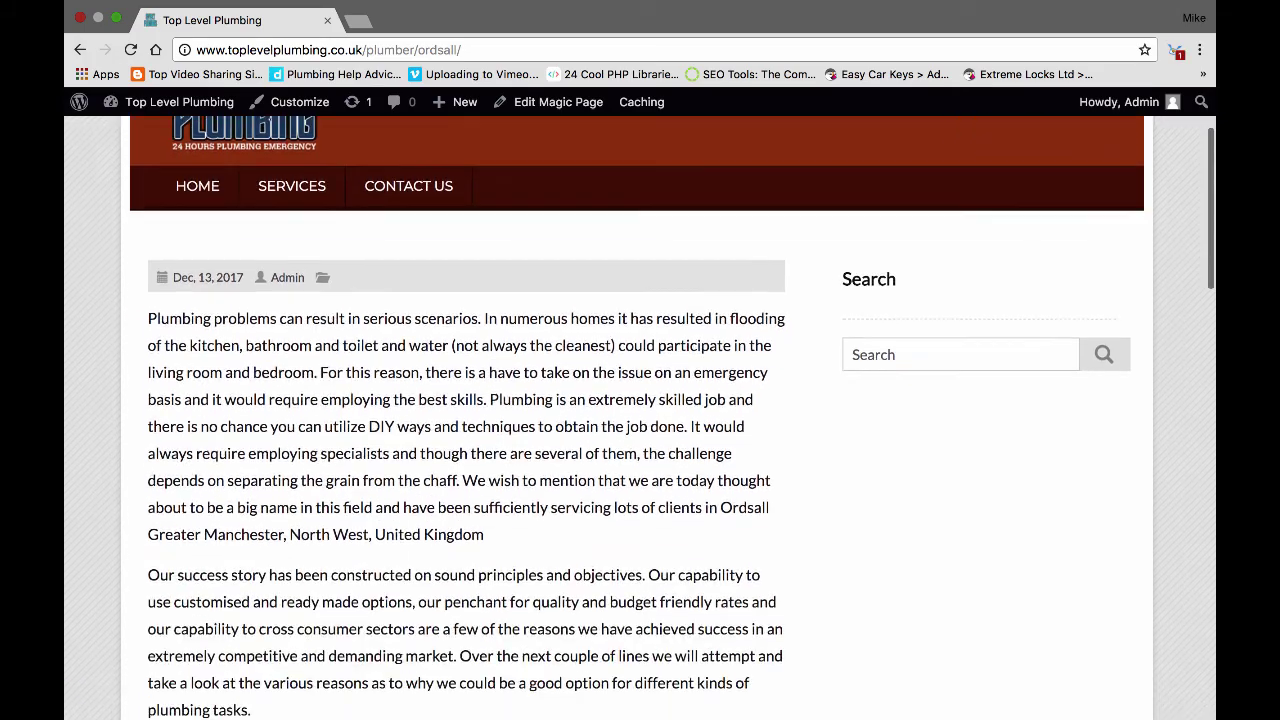
Follow the Salford area link below the map on the Ordsall page.
scroll(640, 400, down, 2)
scroll(640, 420, down, 10)
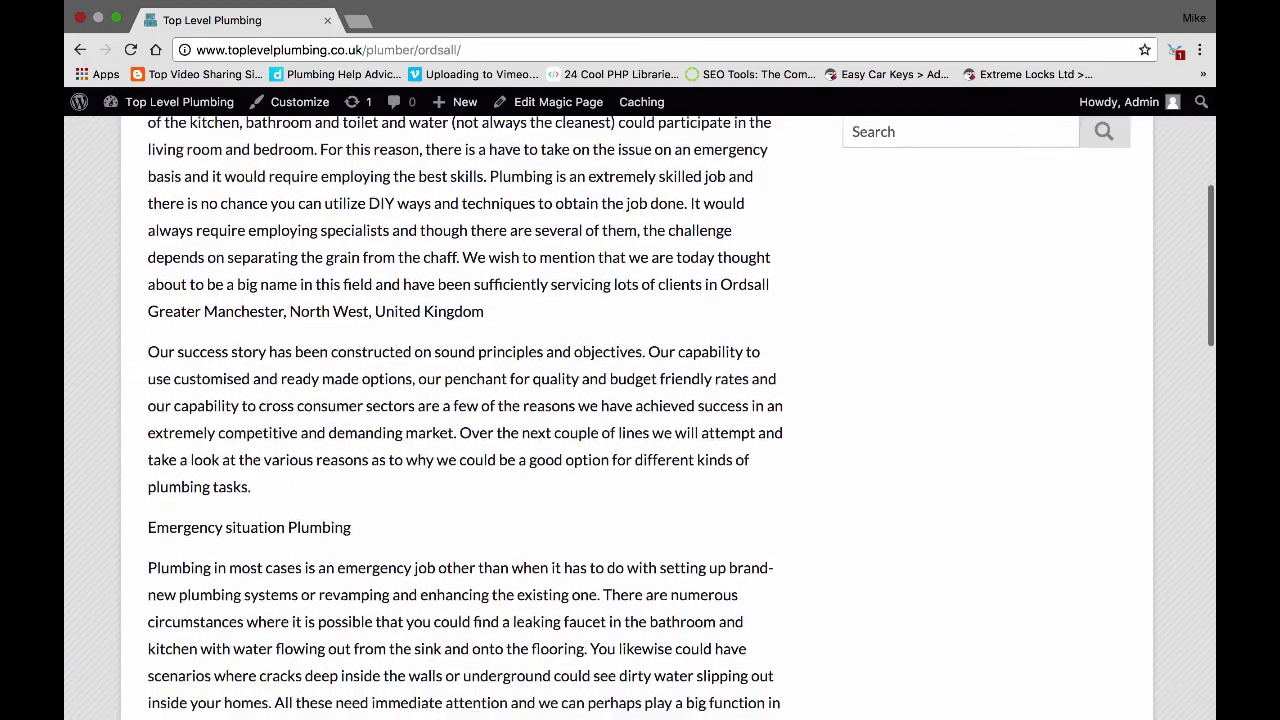
scroll(466, 420, down, 5)
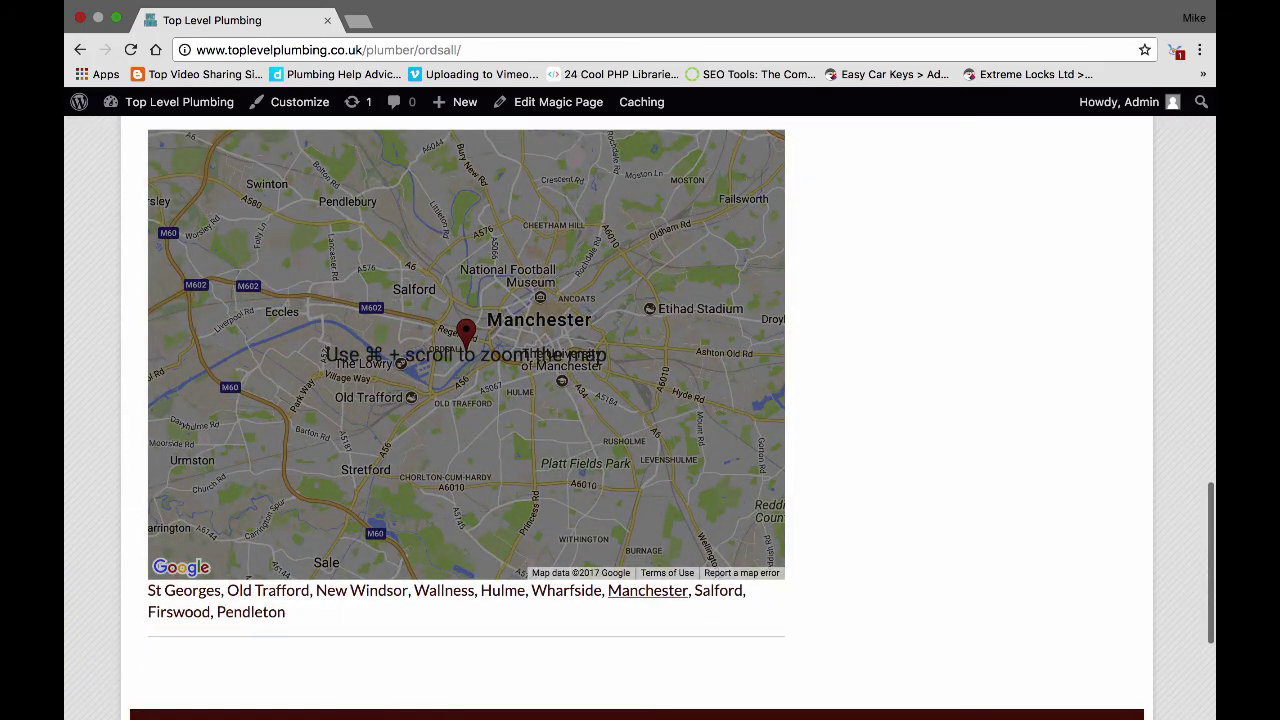
click(718, 590)
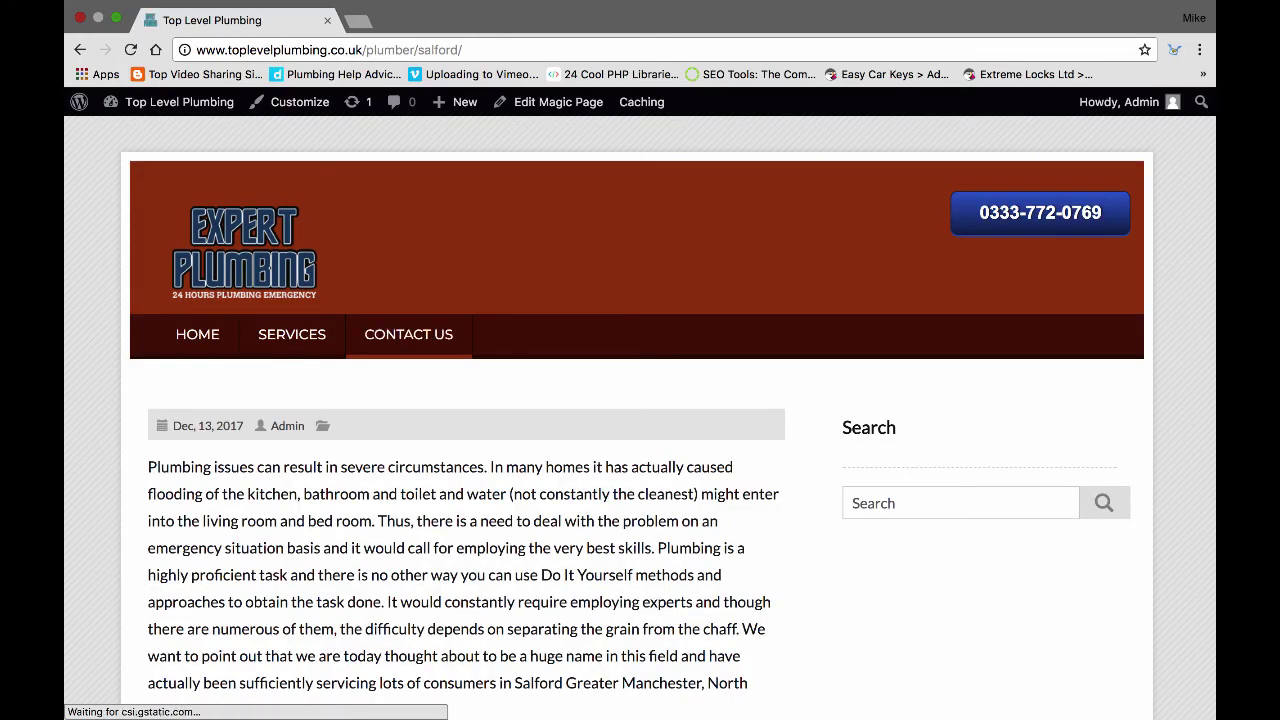
Review the Salford page's article, then select 'salford' in its address.
scroll(457, 426, down, 15)
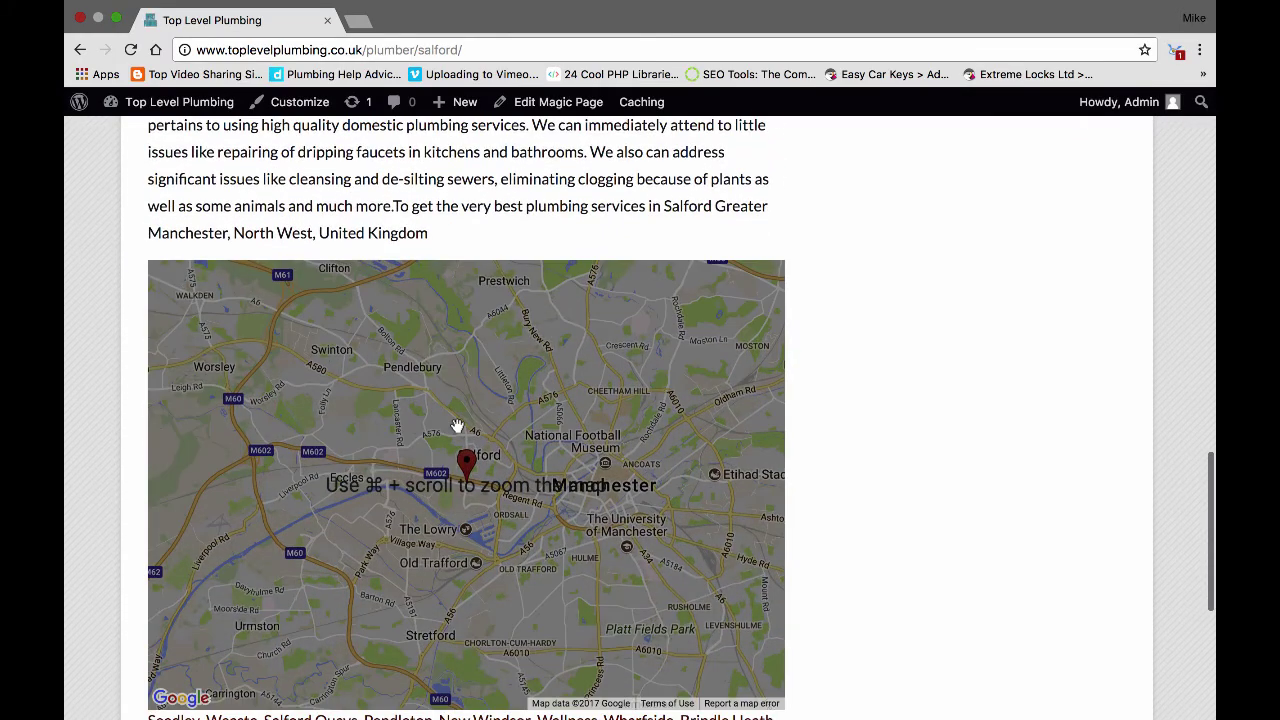
scroll(457, 426, up, 2)
scroll(457, 426, down, 10)
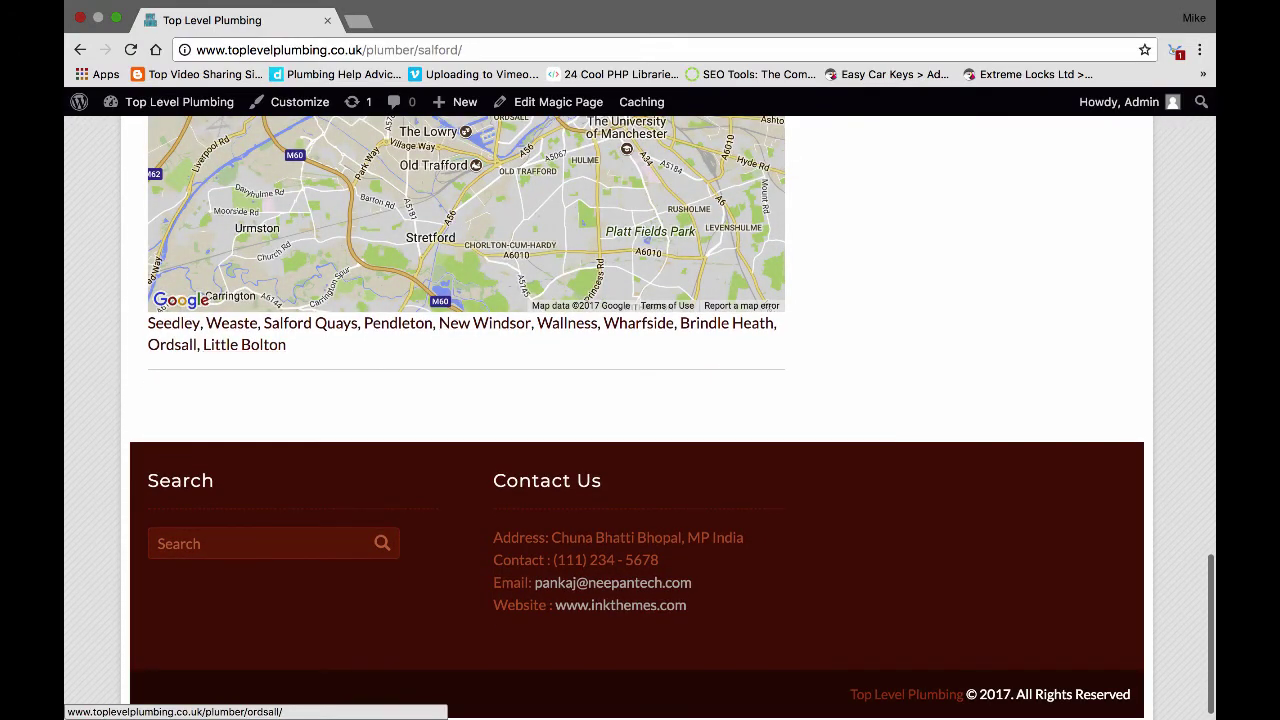
click(640, 323)
double_click(438, 49)
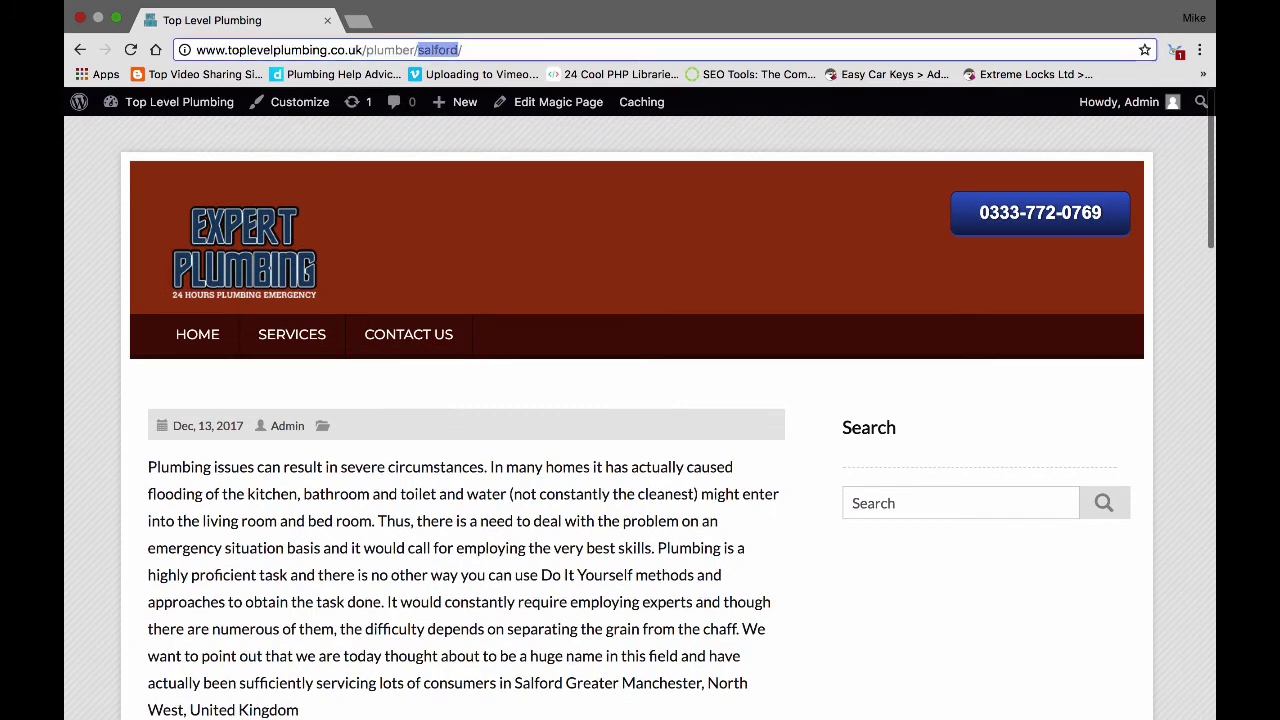
Load /plumber/manchester/ by swapping salford for manchester in the URL.
text(manchester)
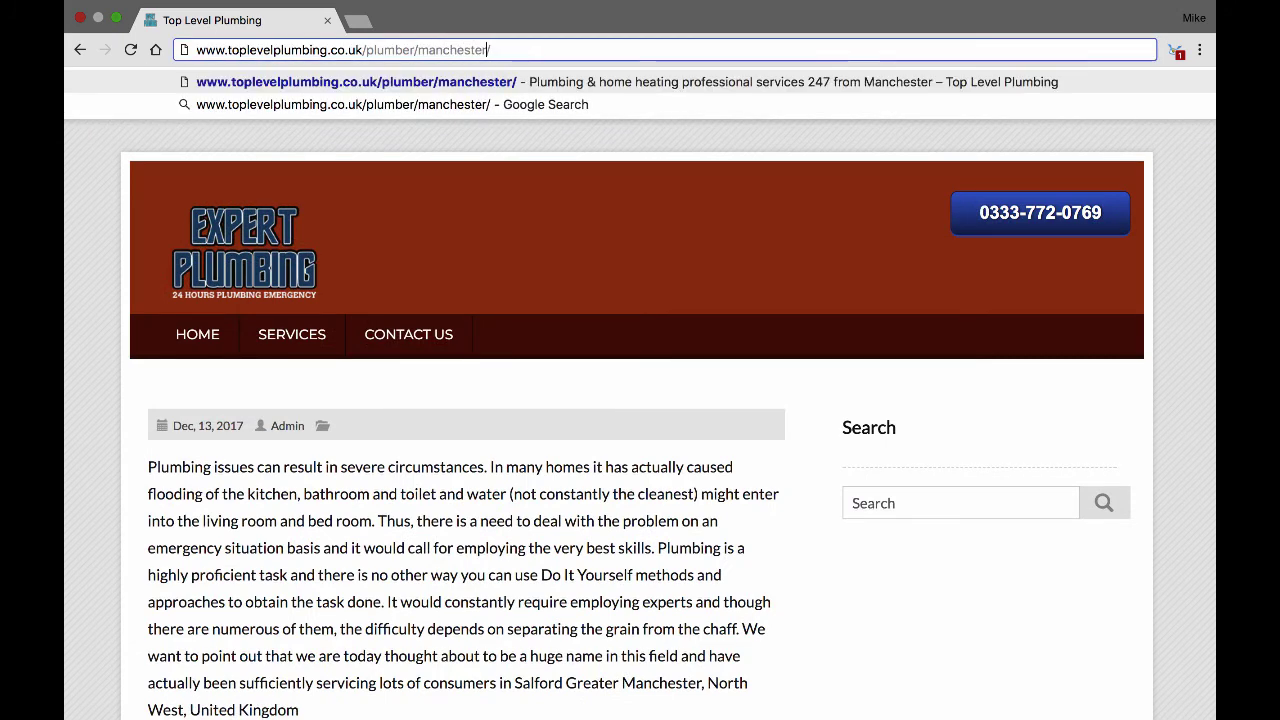
key(Return)
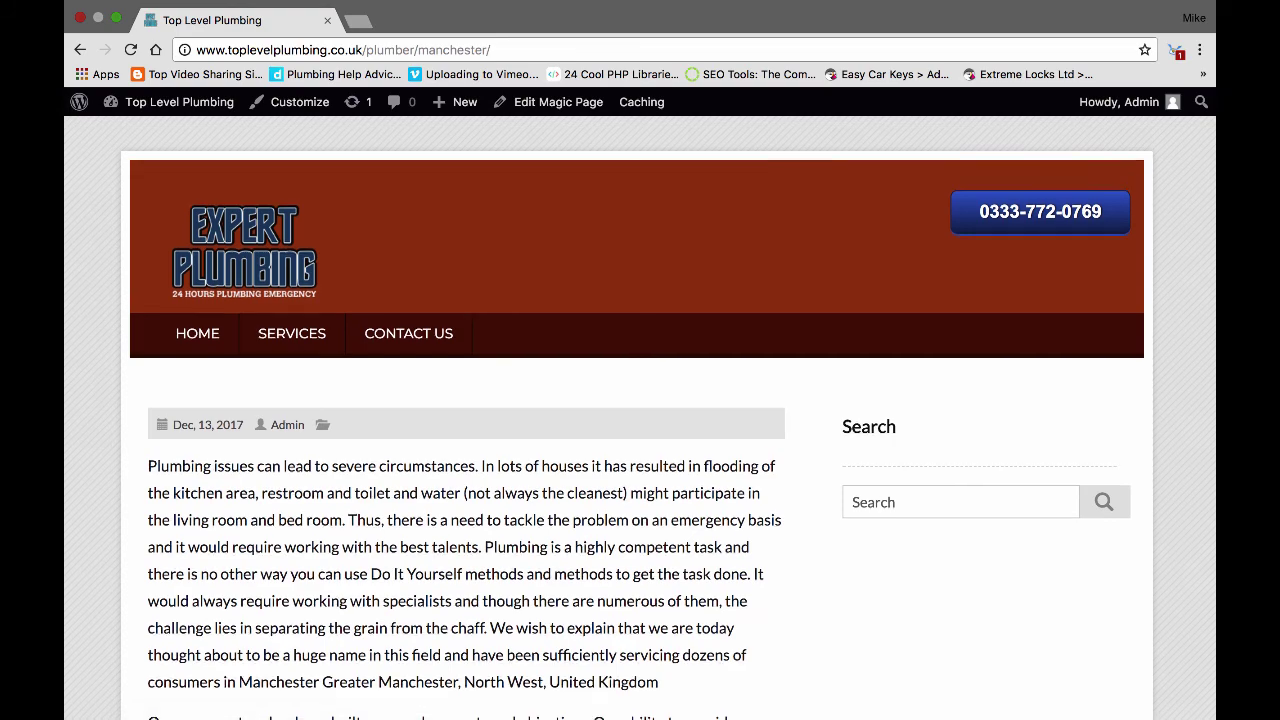
scroll(640, 420, down, 3)
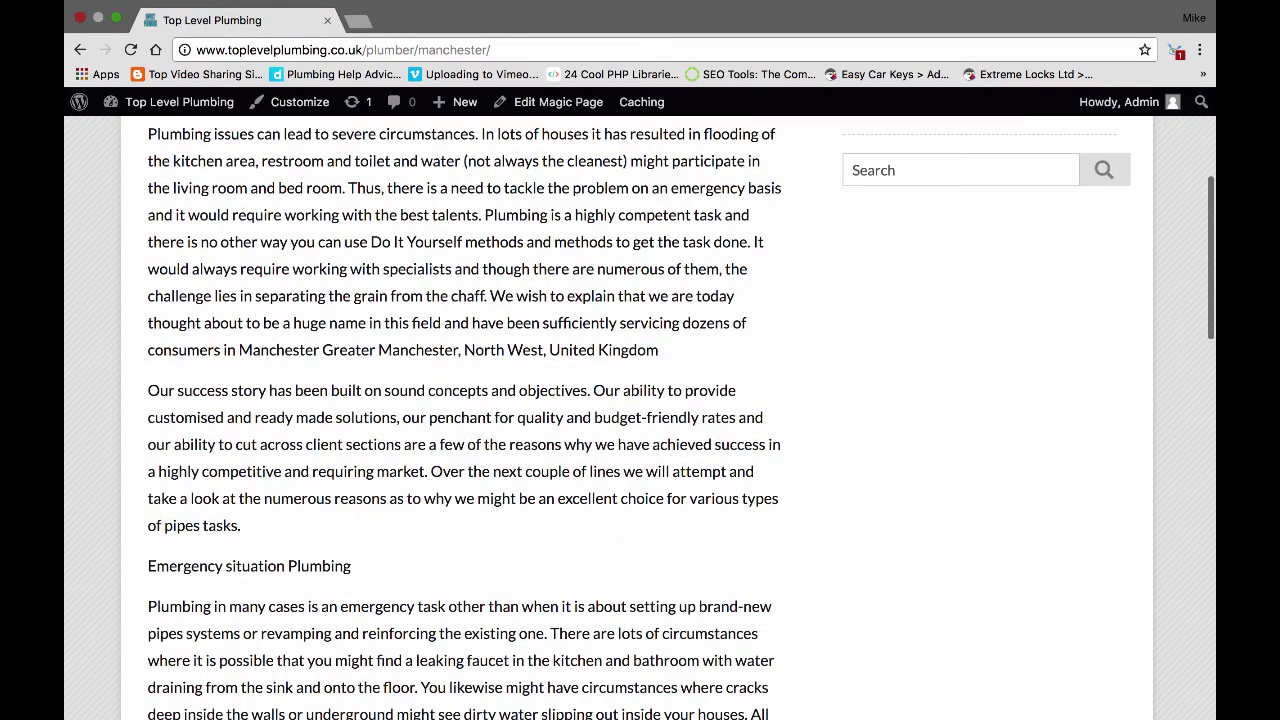
scroll(640, 420, up, 2)
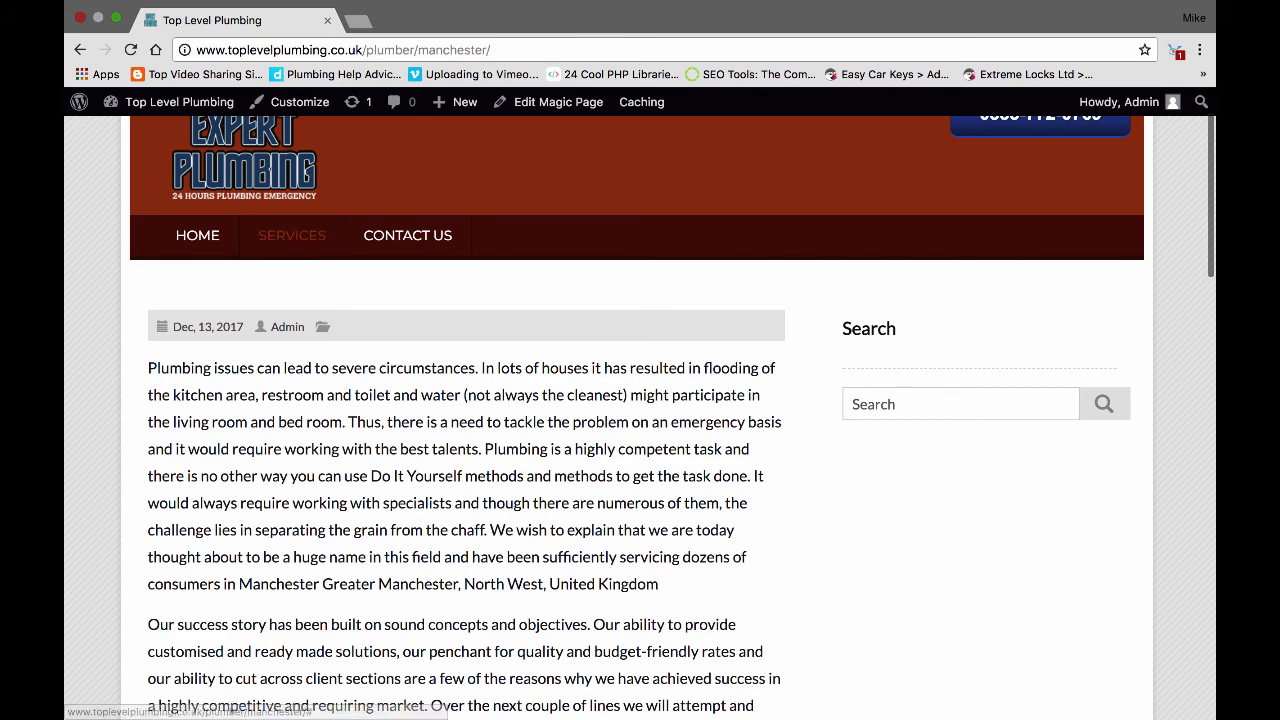
Visit the Liverpool page, then the Manchester page, from the Services menu.
mouse_move(292, 235)
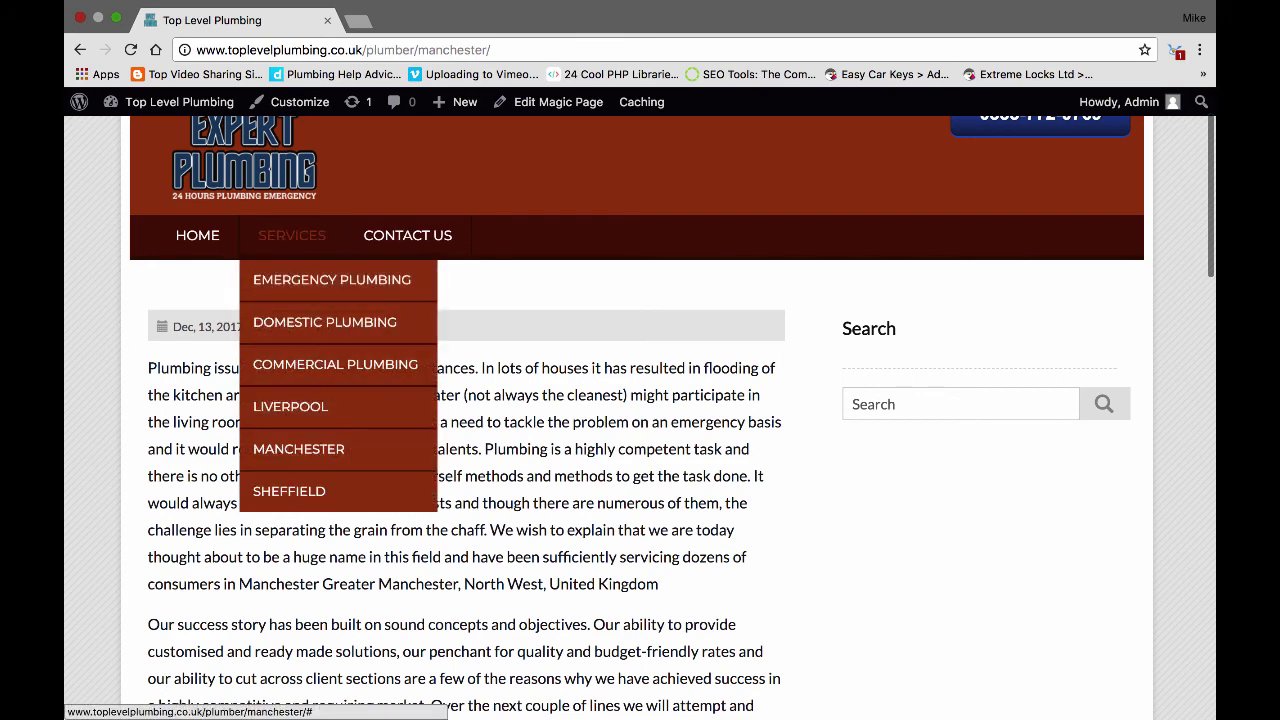
click(290, 406)
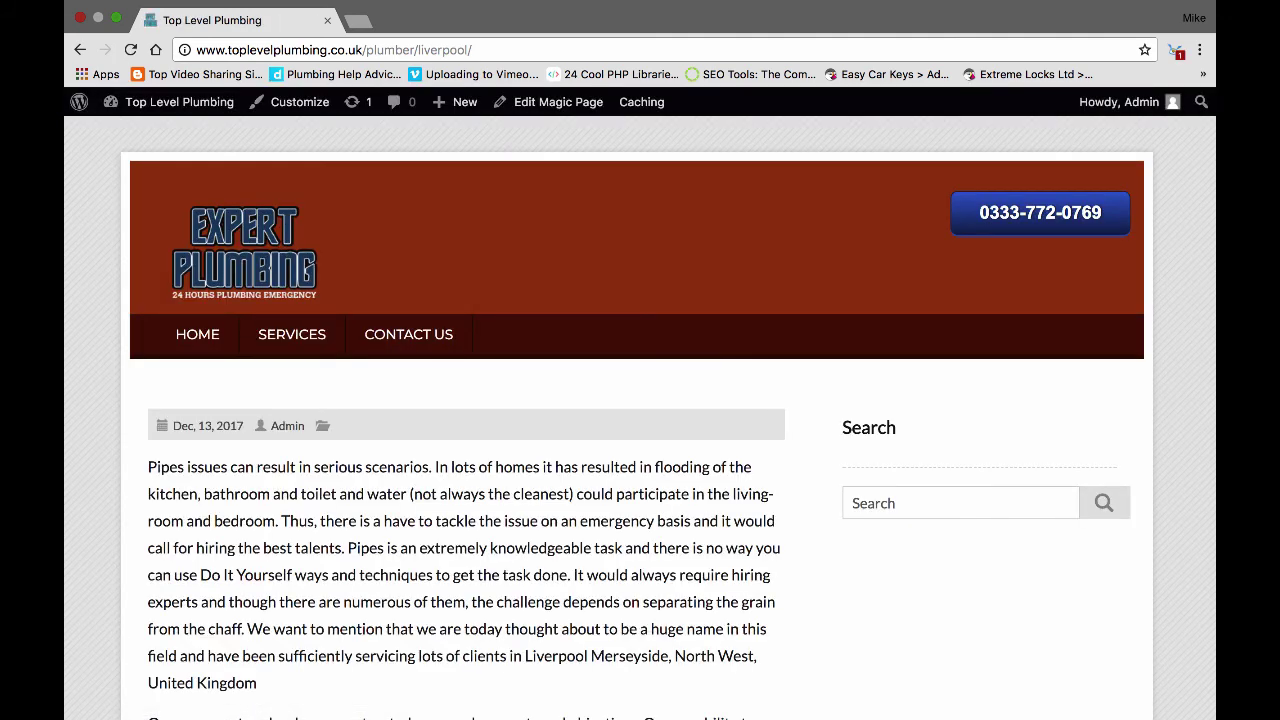
mouse_move(292, 334)
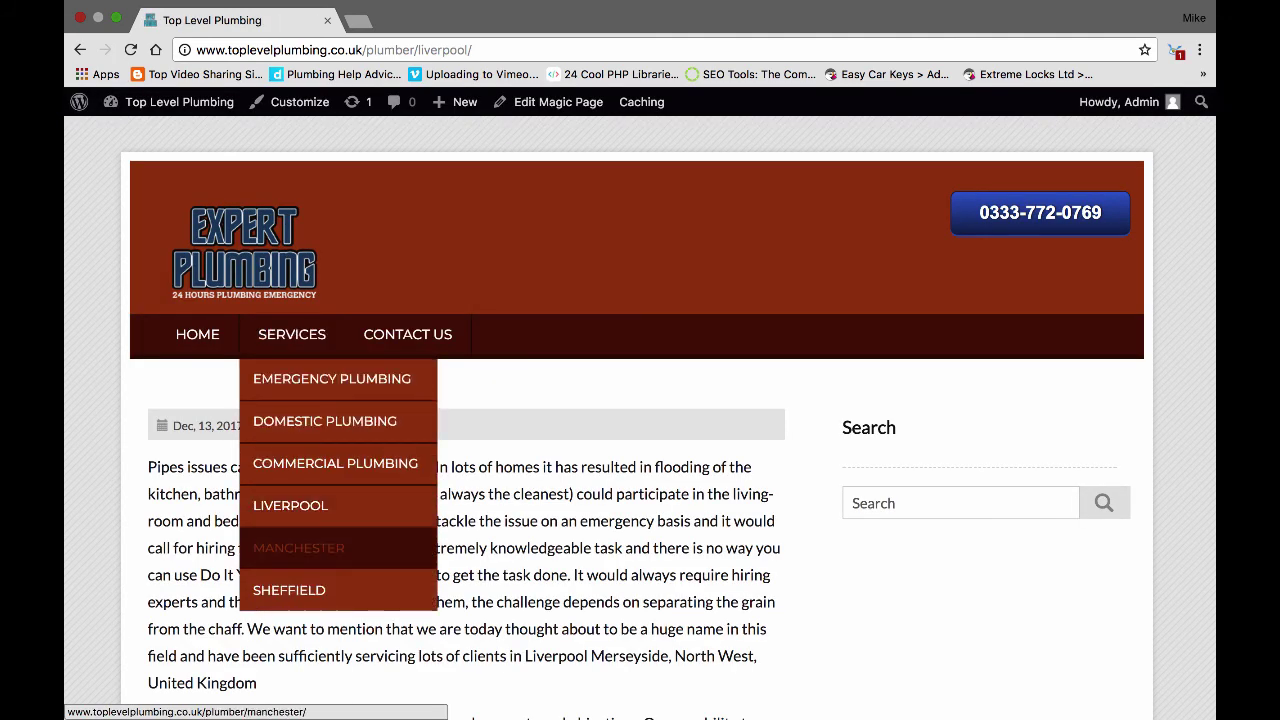
click(298, 548)
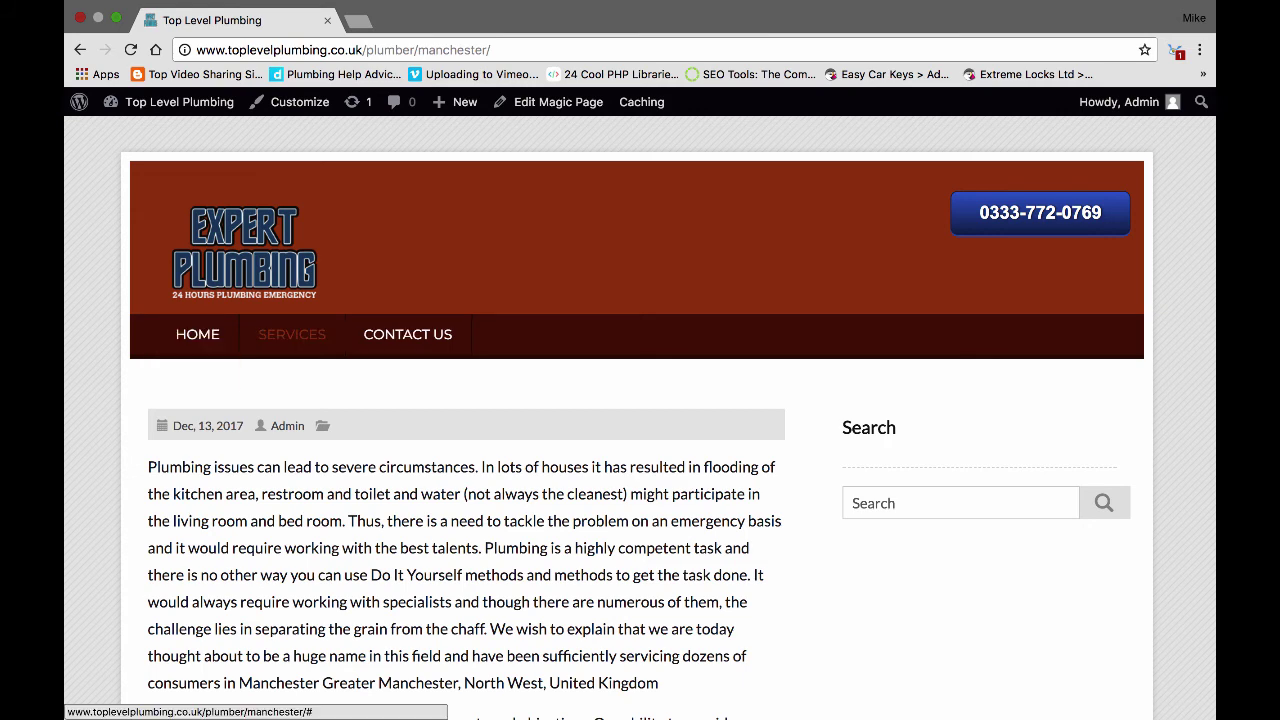
Go to the site's admin dashboard.
mouse_move(292, 334)
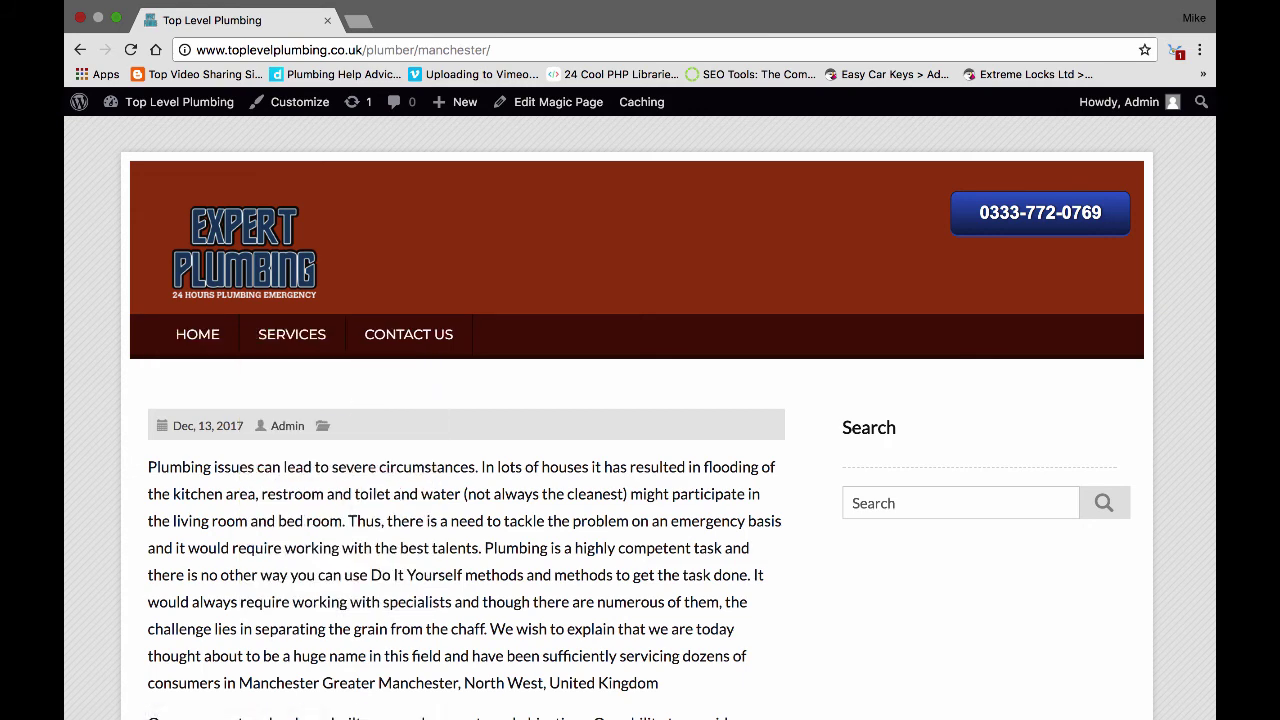
click(343, 49)
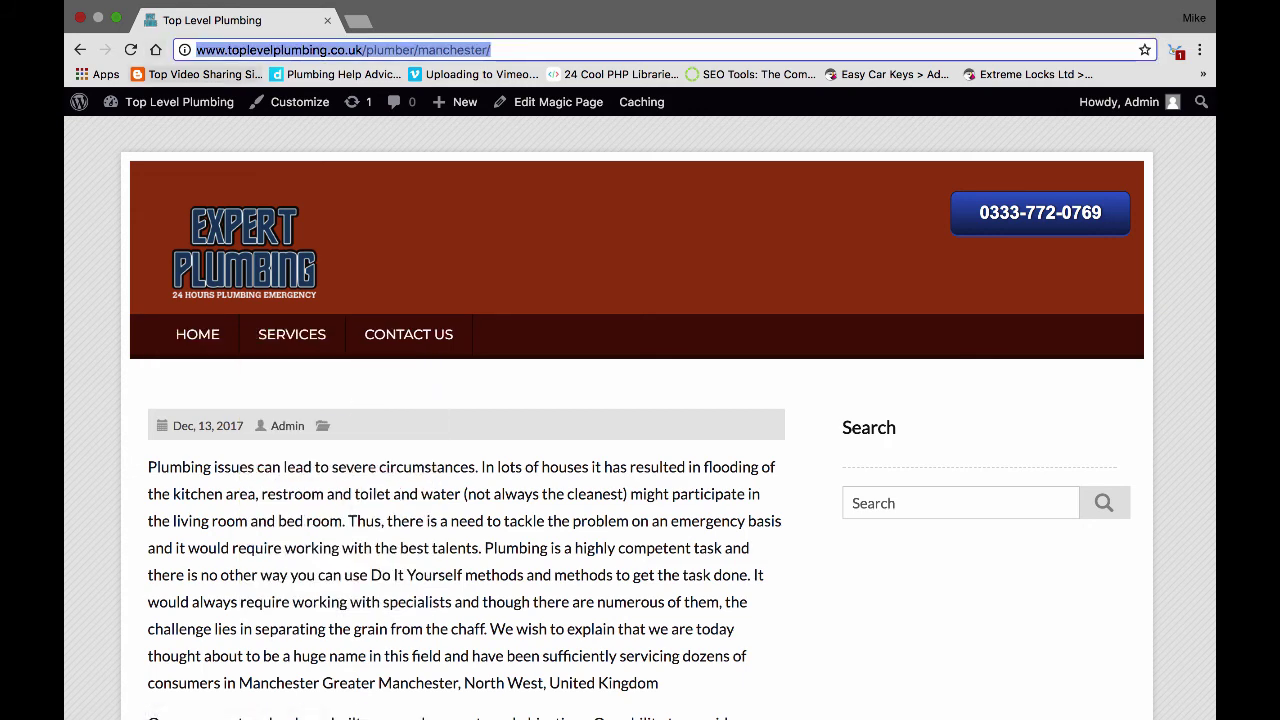
click(170, 102)
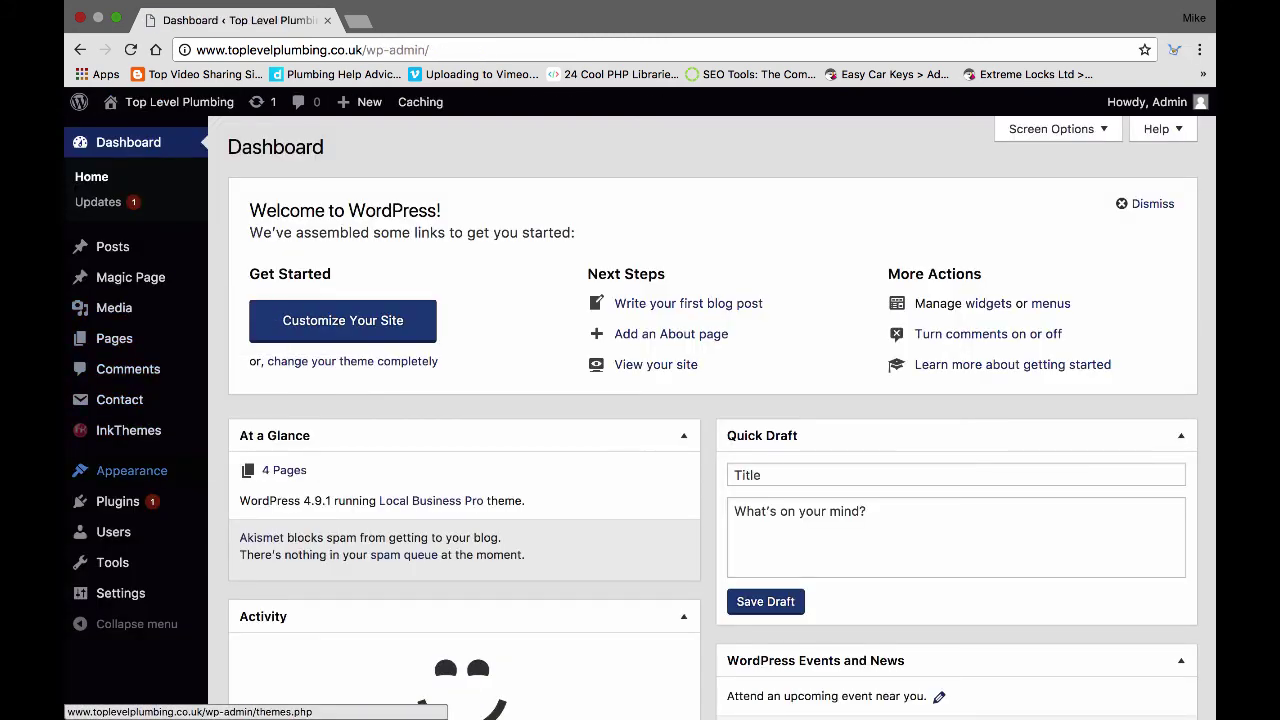
Add a custom link with URL /plumber/sheffield/ to Menu 1.
mouse_move(131, 470)
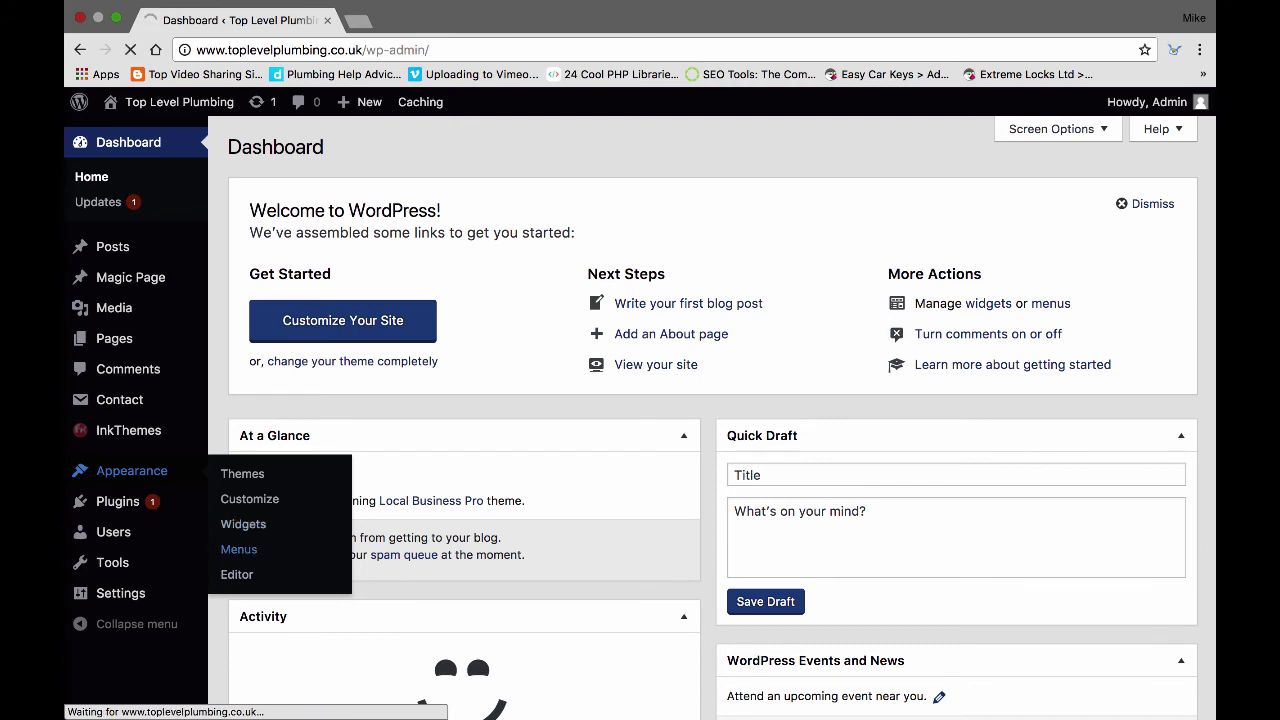
scroll(640, 420, down, 5)
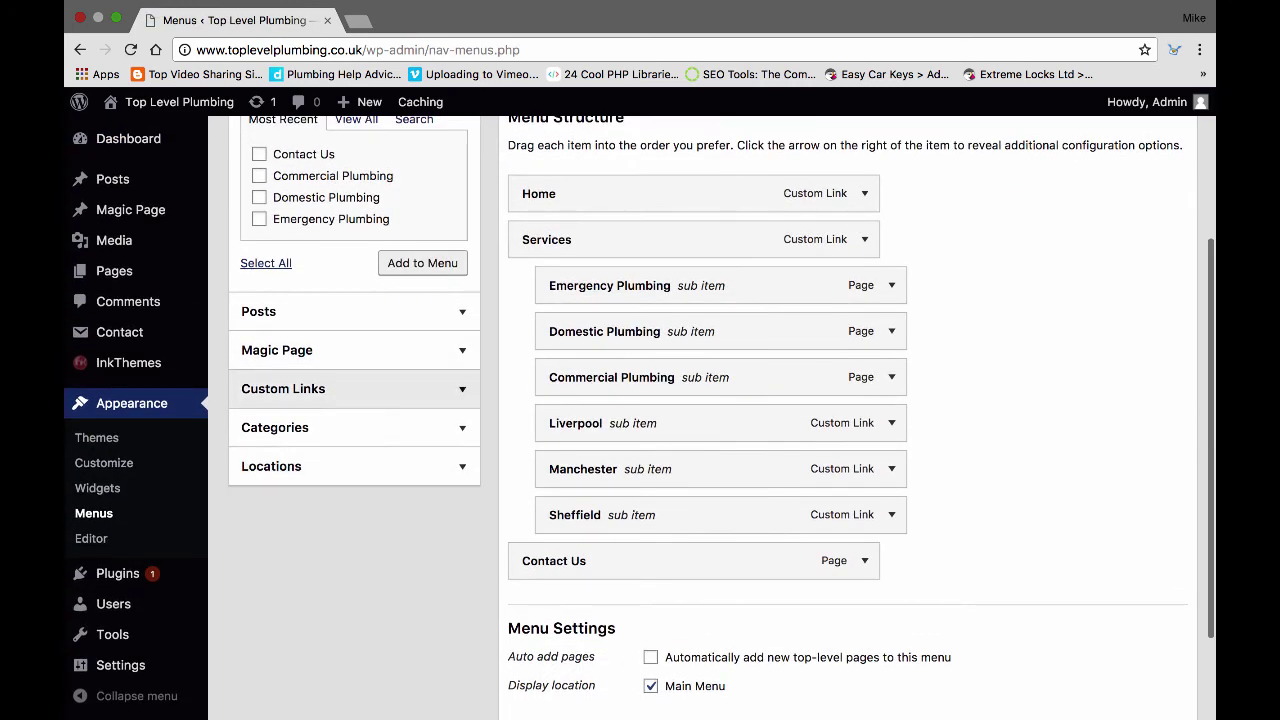
click(283, 388)
click(385, 241)
key(super+a)
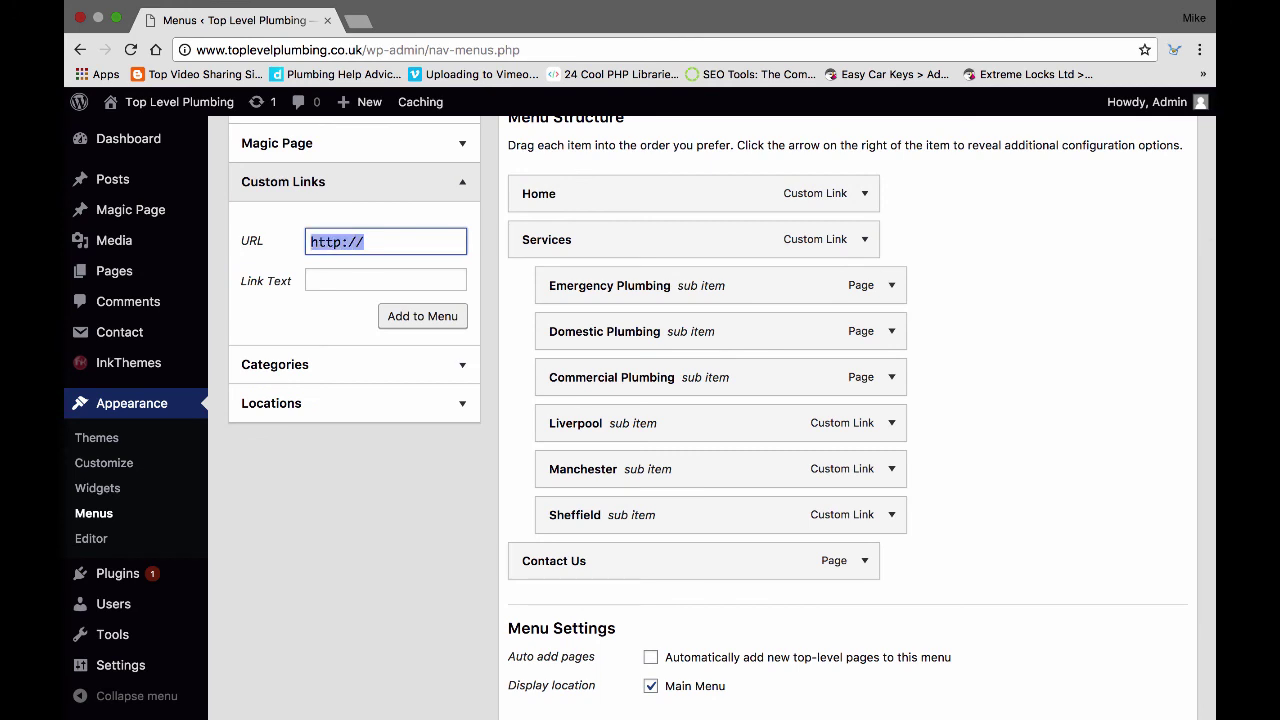
key(super+v)
key(Left)
key(alt+shift+Left)
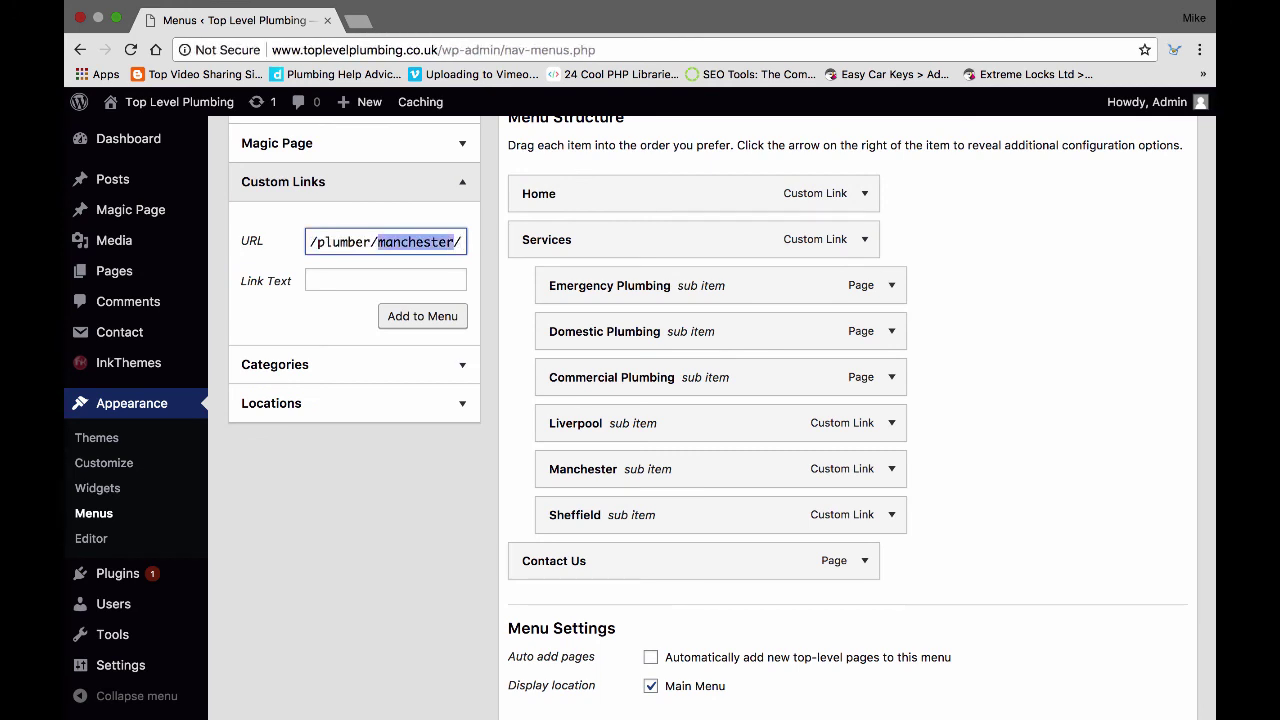
text(Sheffield)
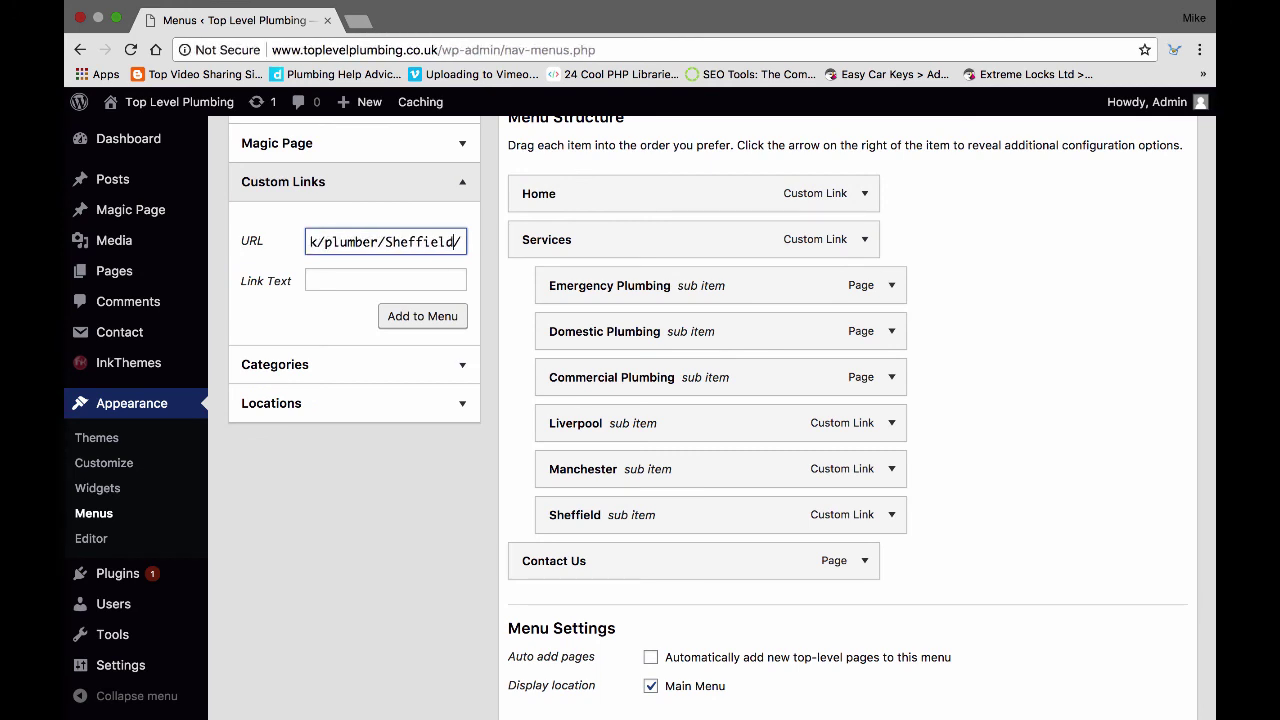
key(alt+Left)
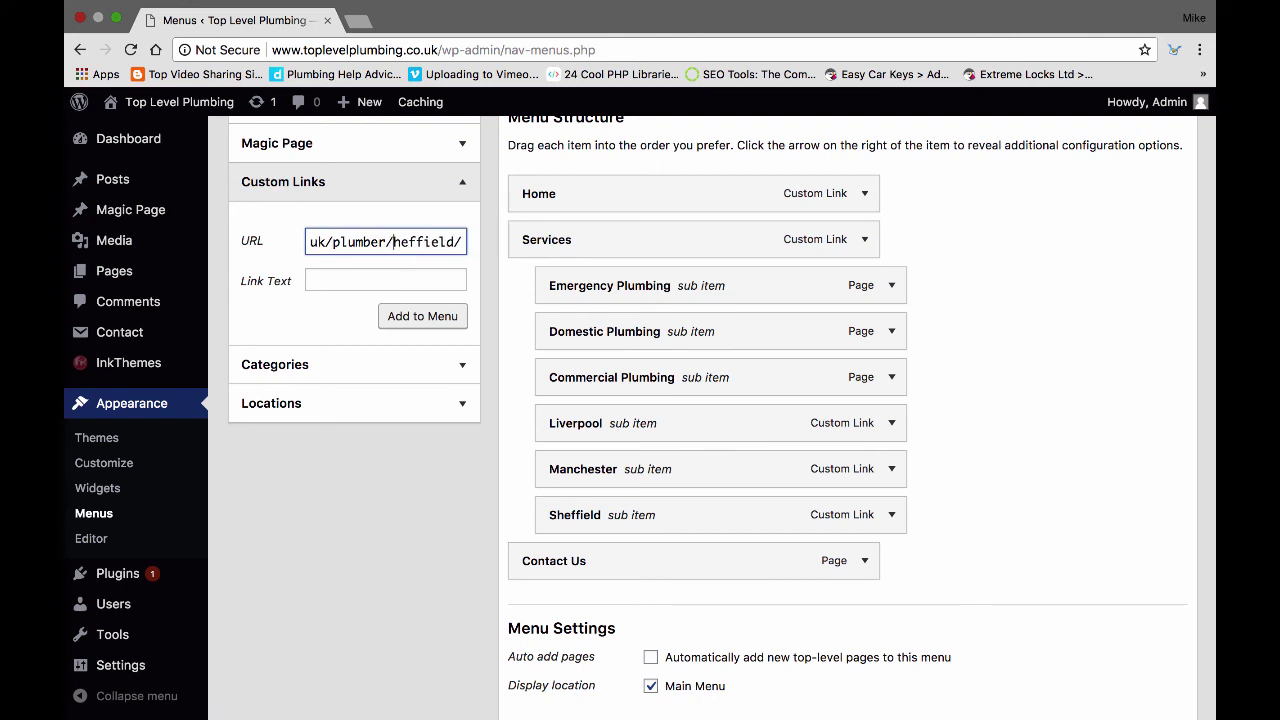
key(Delete)
text(s)
click(385, 280)
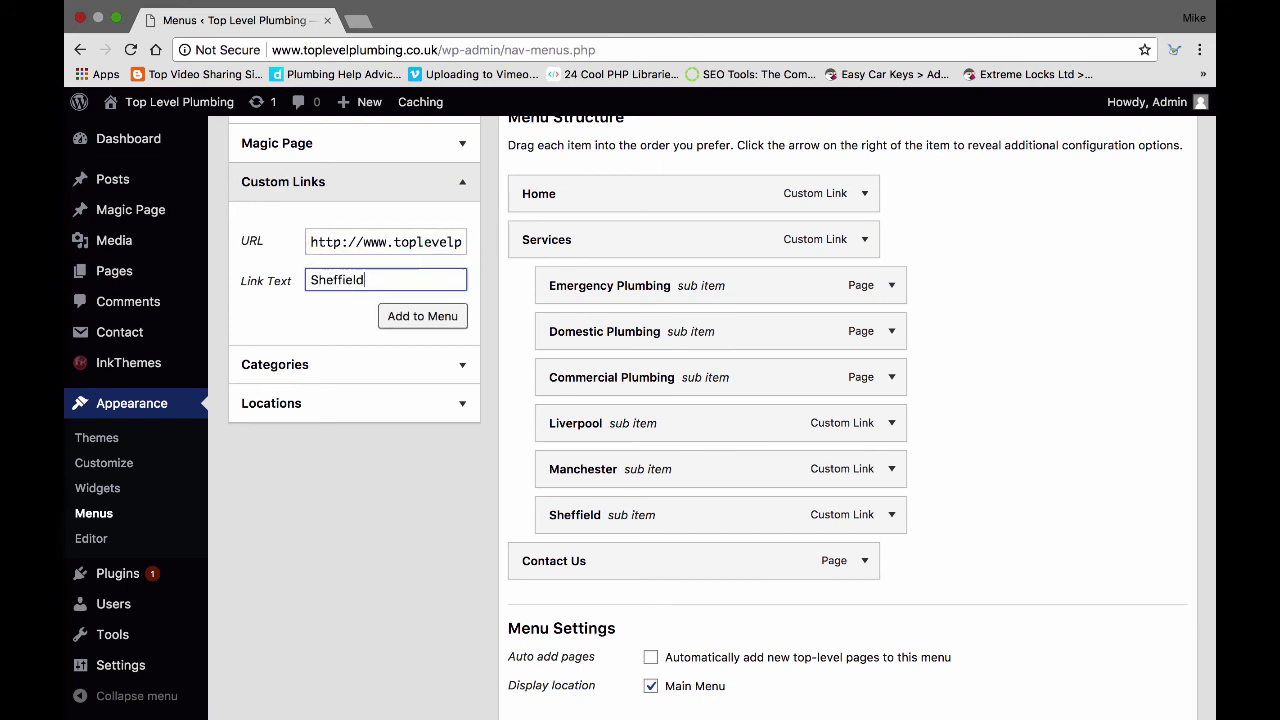
click(395, 316)
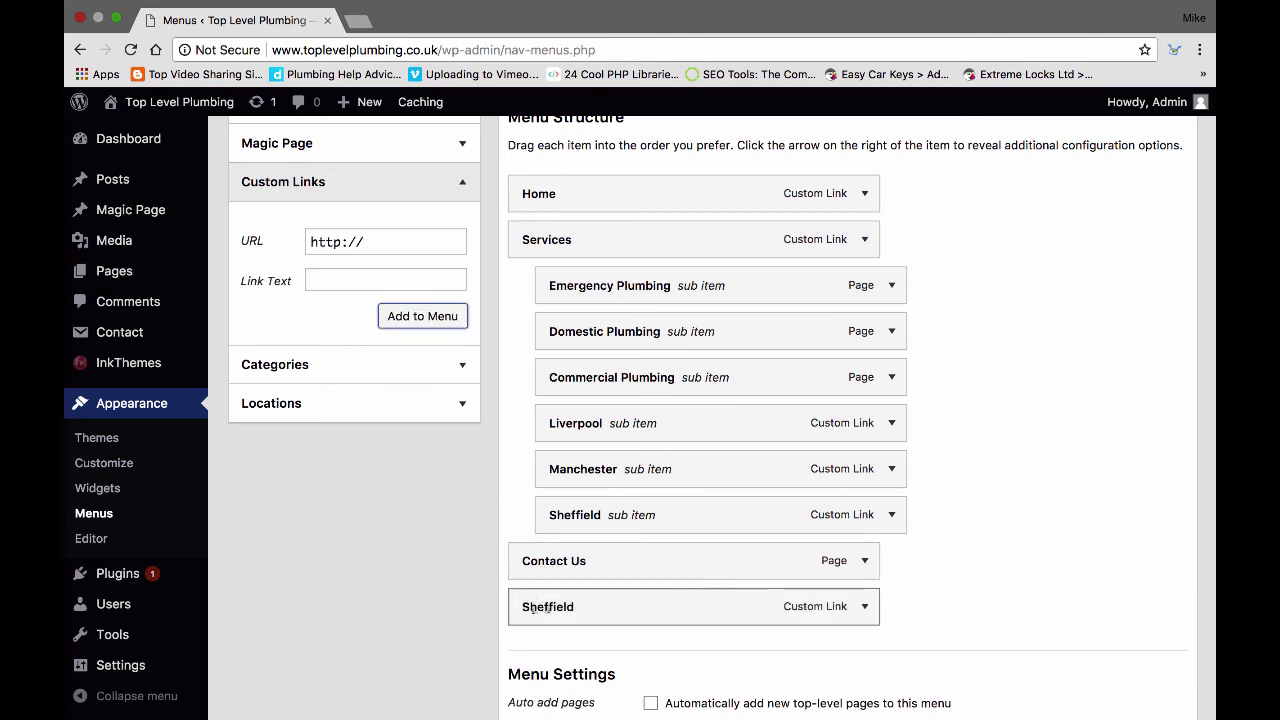
Nest the new Sheffield link under Services and set the Custom Links URL to /plumber/manchester/.
drag(541, 615, 574, 564)
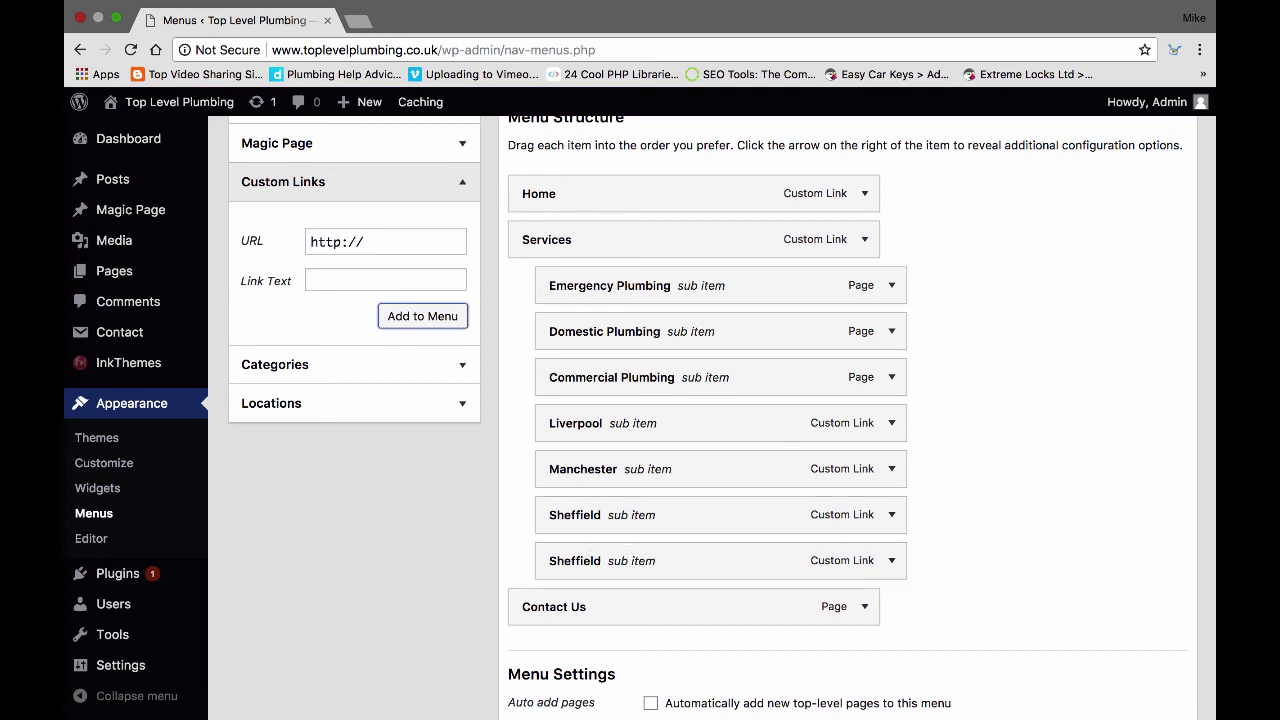
triple_click(385, 241)
text(/plumber/manchester/)
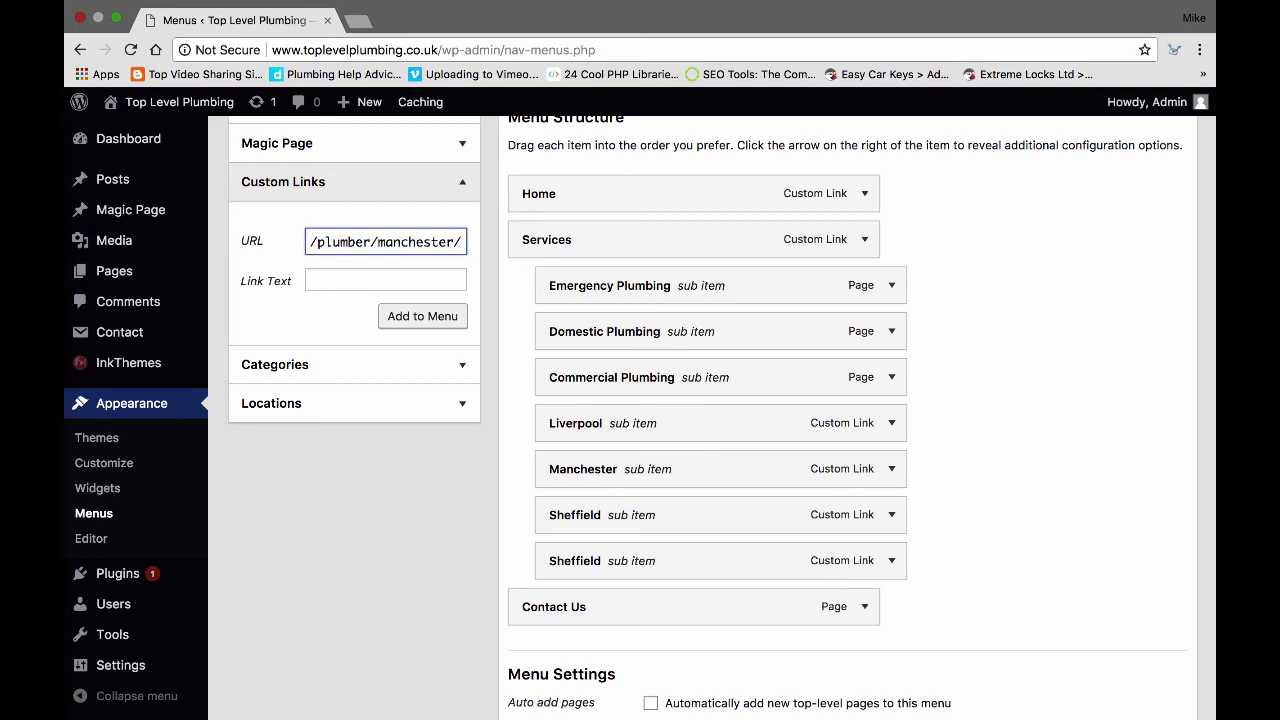
text(-2)
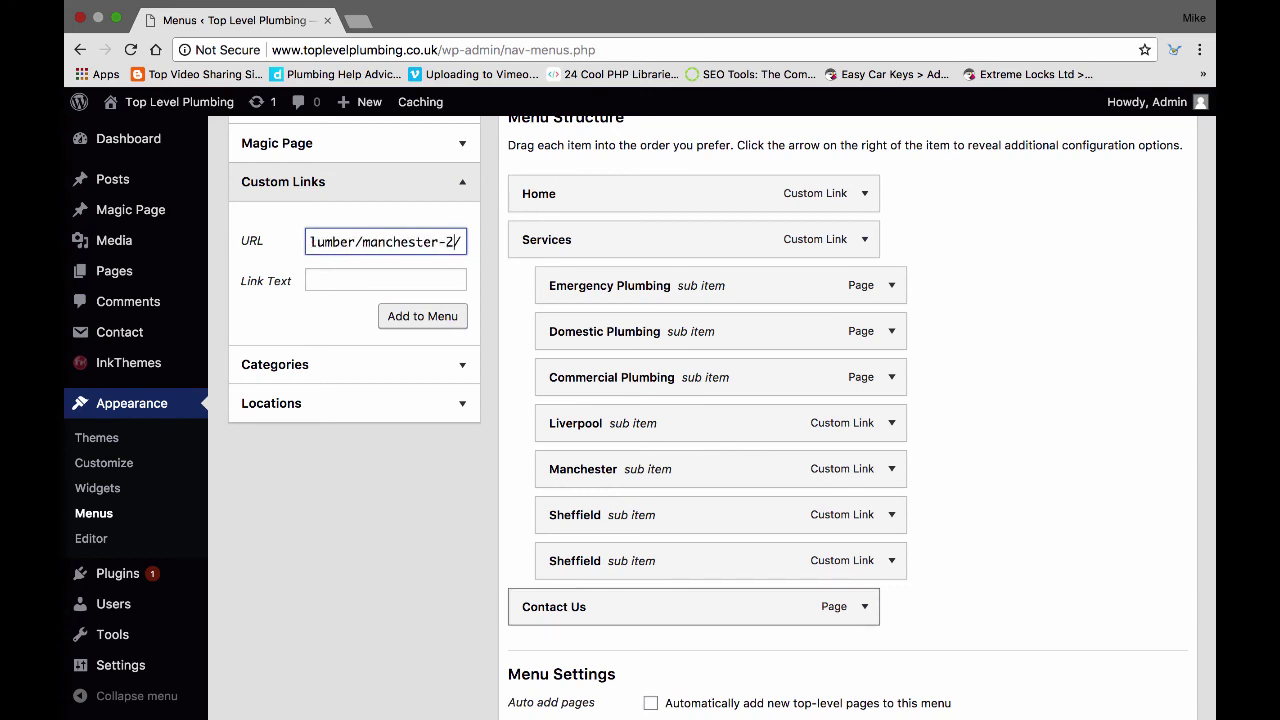
key(BackSpace)
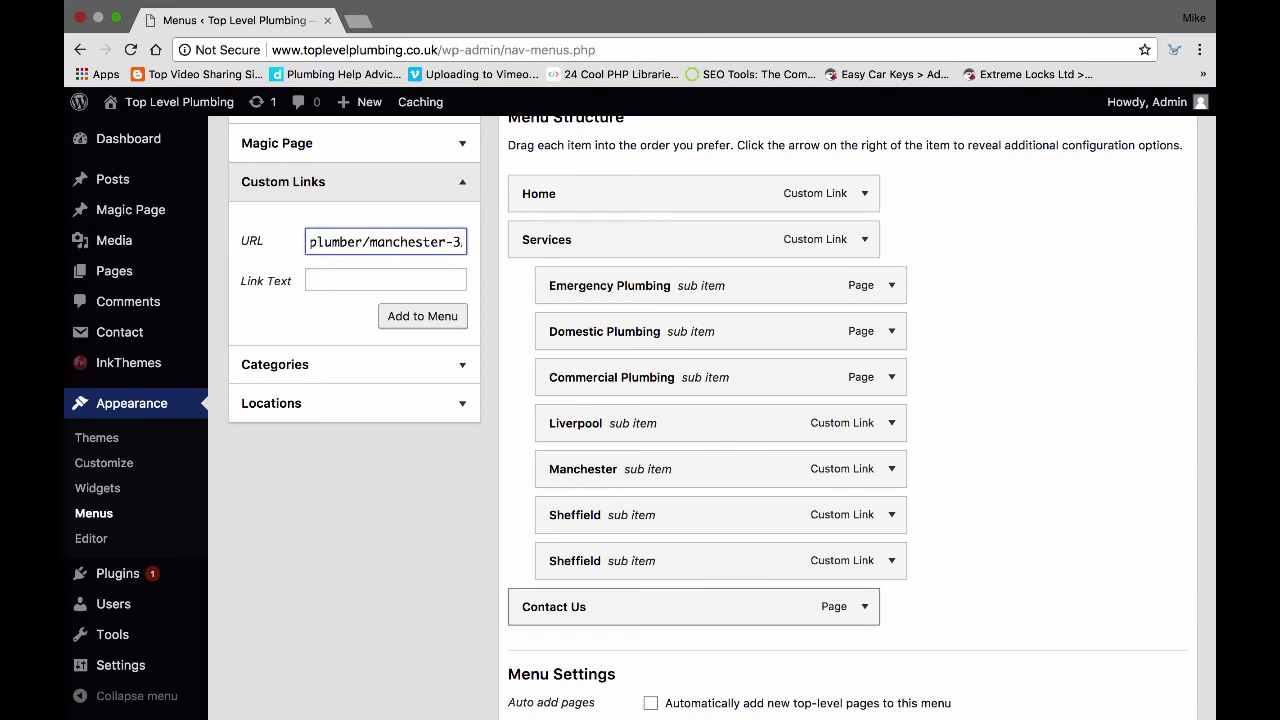
key(Delete)
key(BackSpace)
key(BackSpace)
text(/)
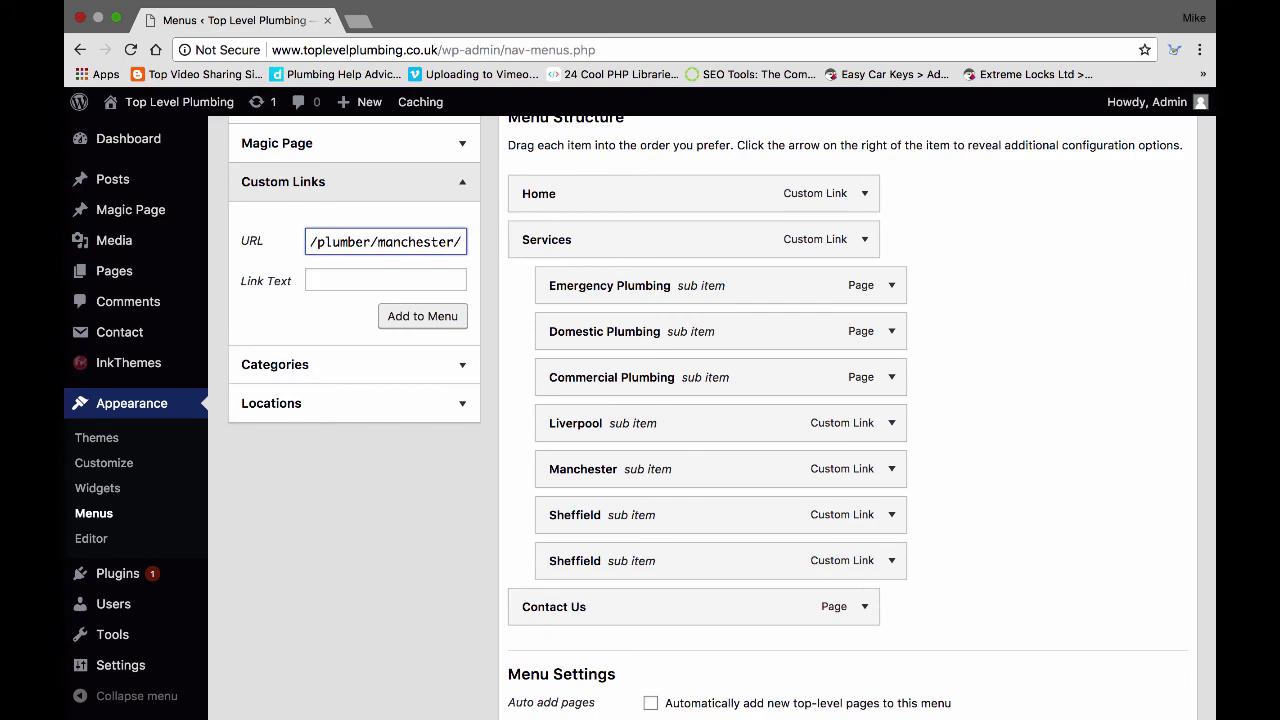
Check the menu structure, then head to the public site from the admin bar.
scroll(354, 380, up, 3)
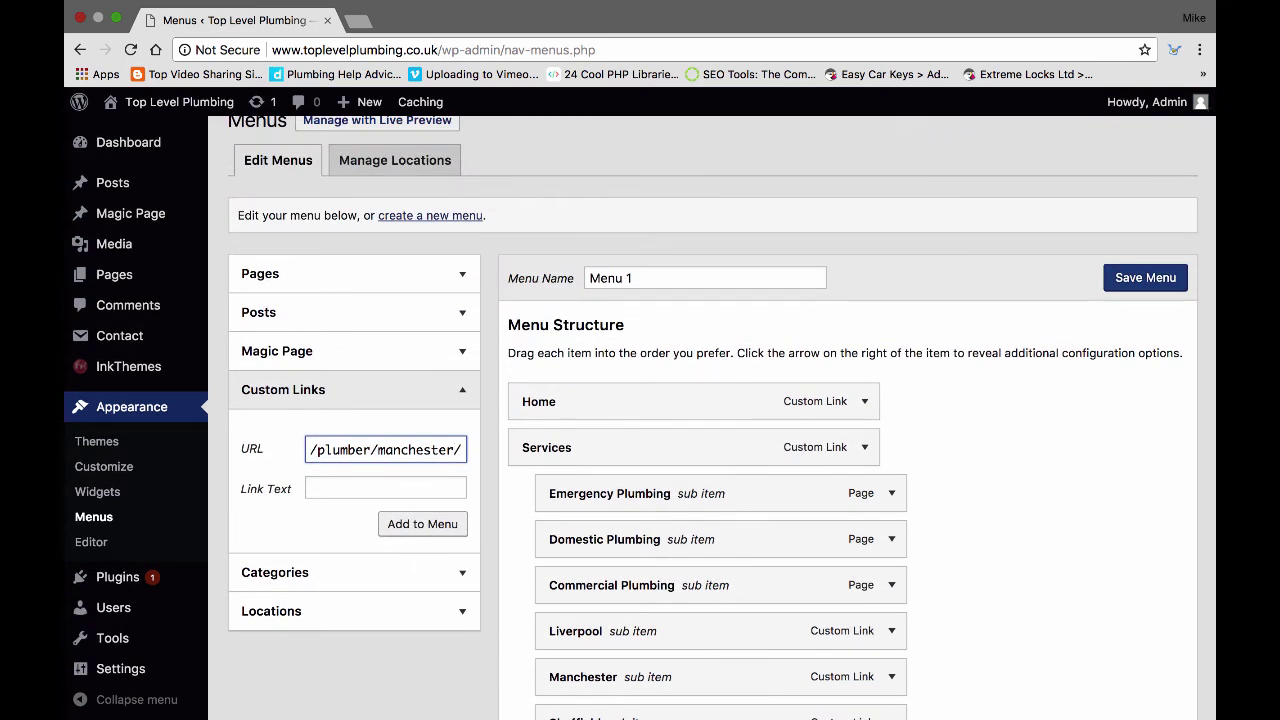
scroll(714, 400, down, 5)
scroll(714, 400, up, 5)
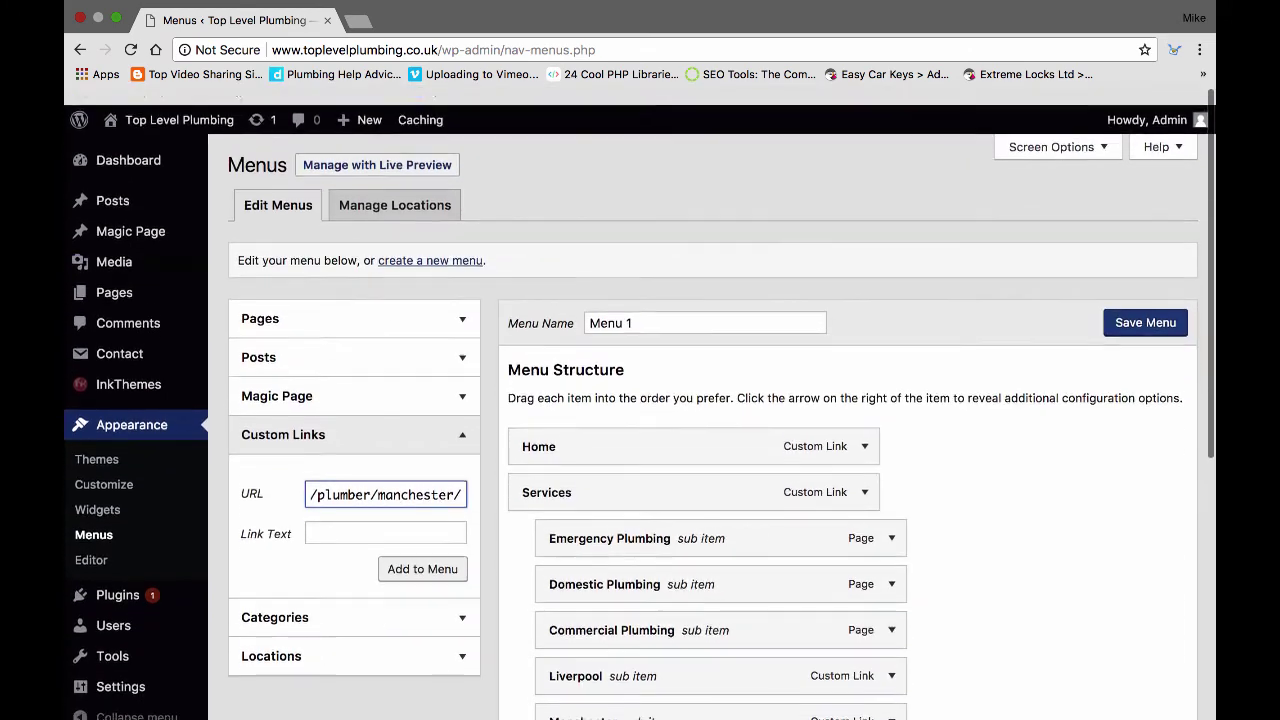
click(170, 101)
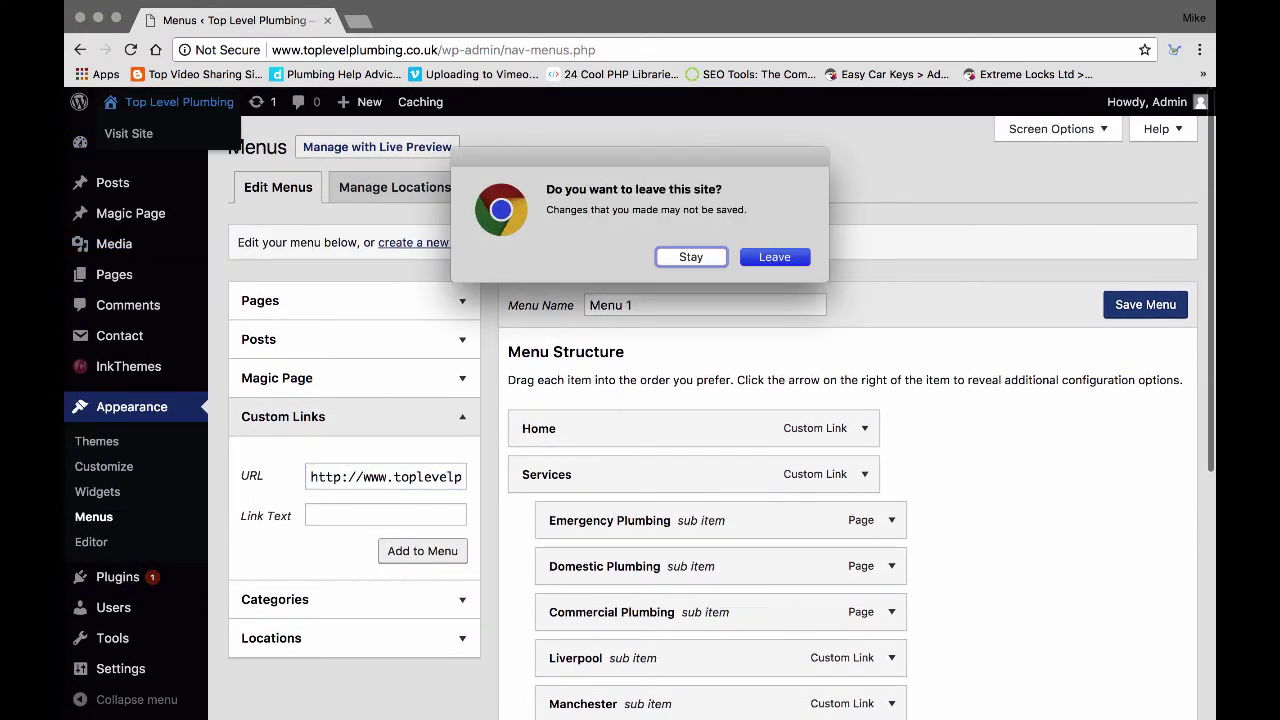
Leave the menu editor and open the untitled Manchester Magic Page for editing.
key(Return)
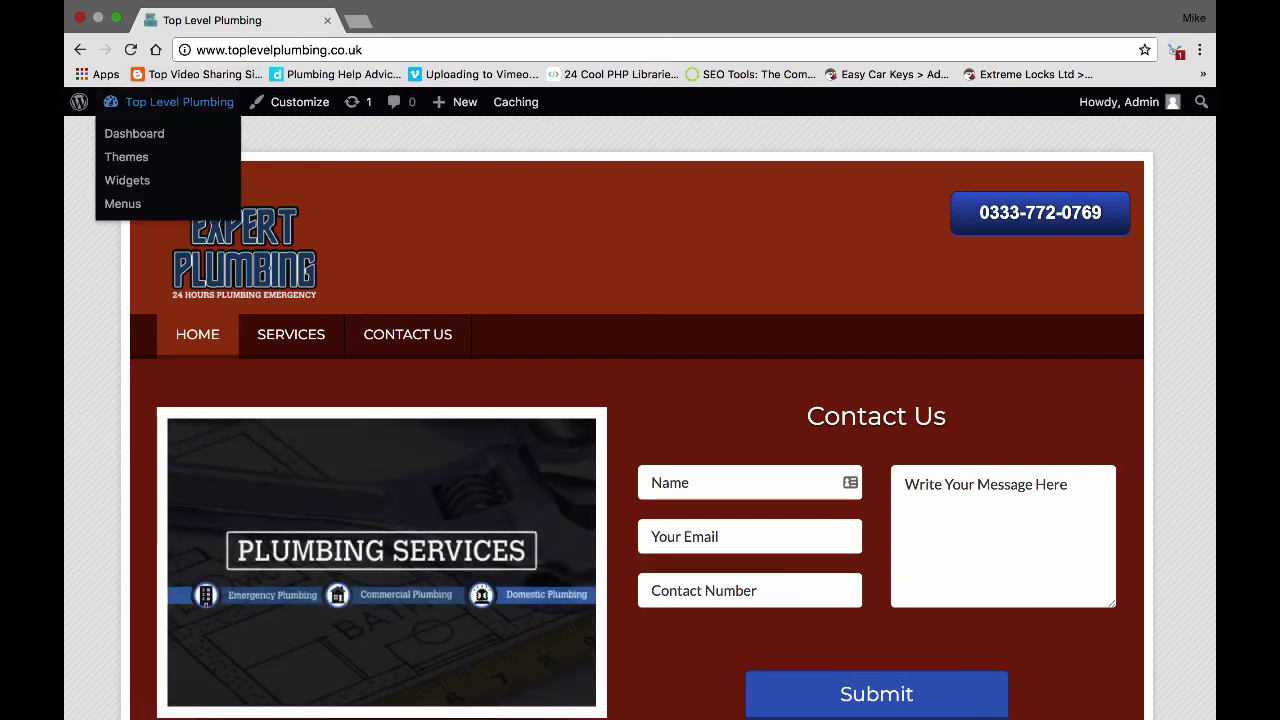
click(131, 131)
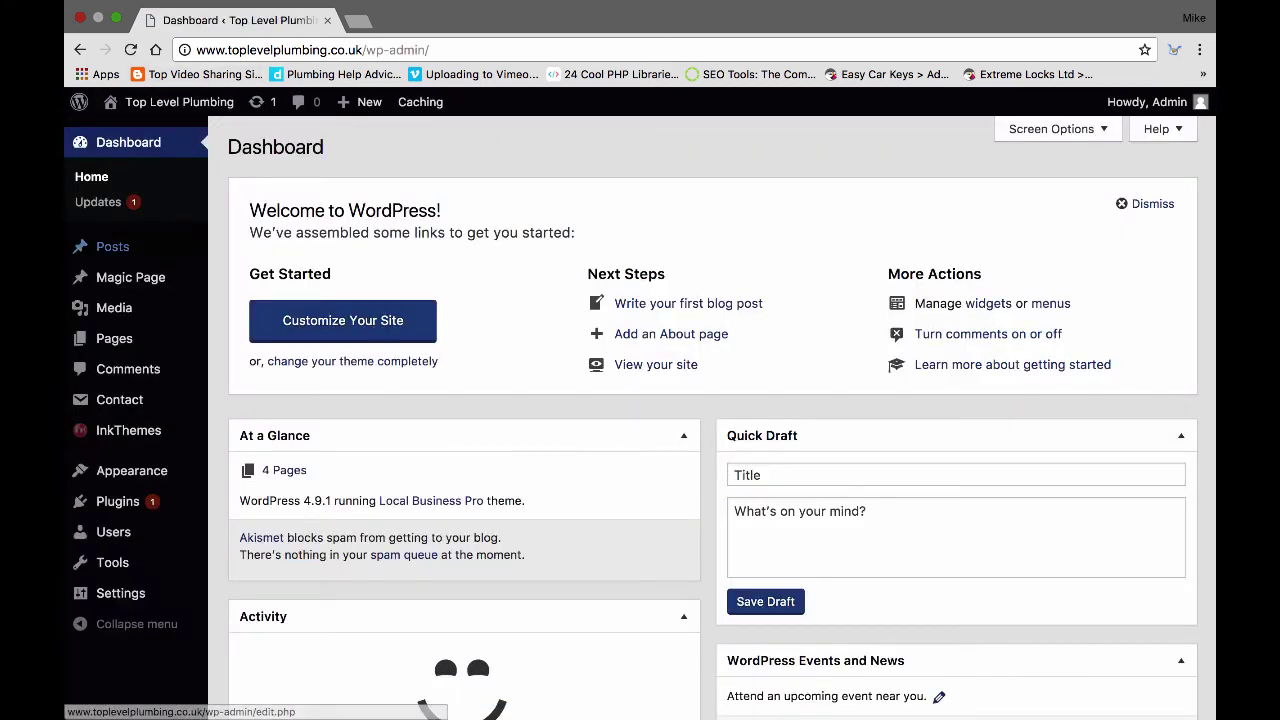
mouse_move(130, 277)
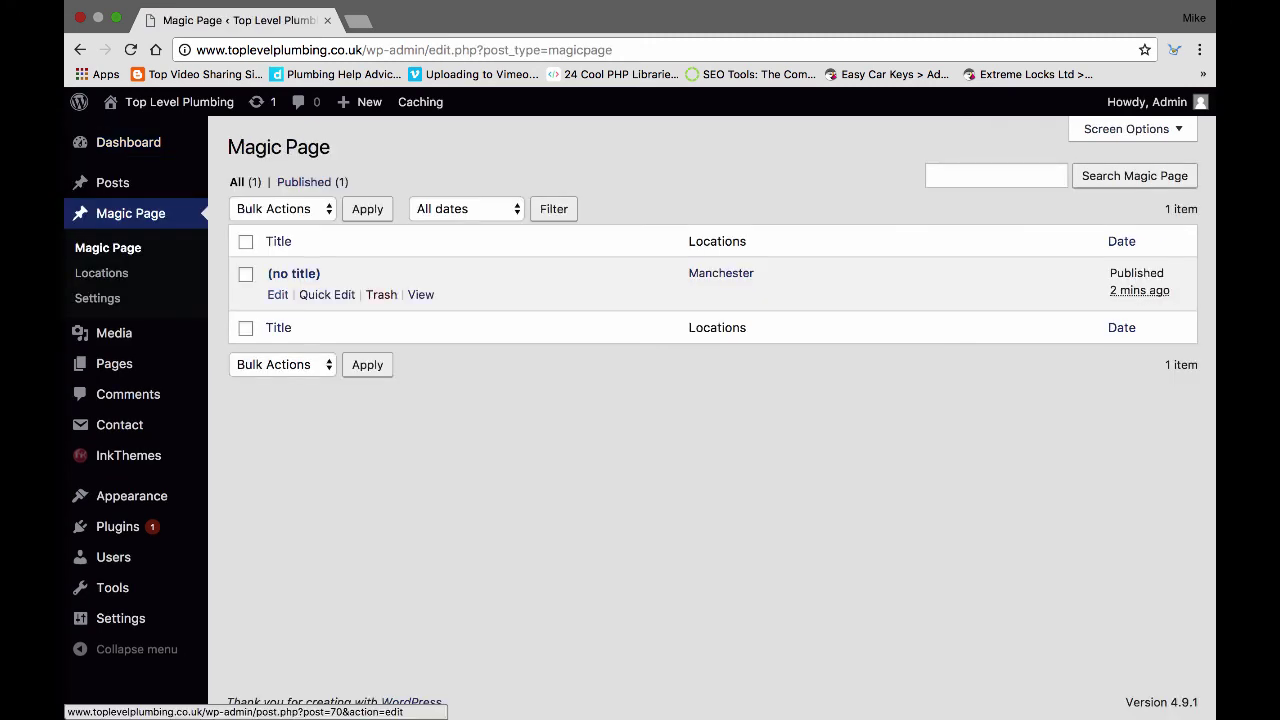
click(277, 294)
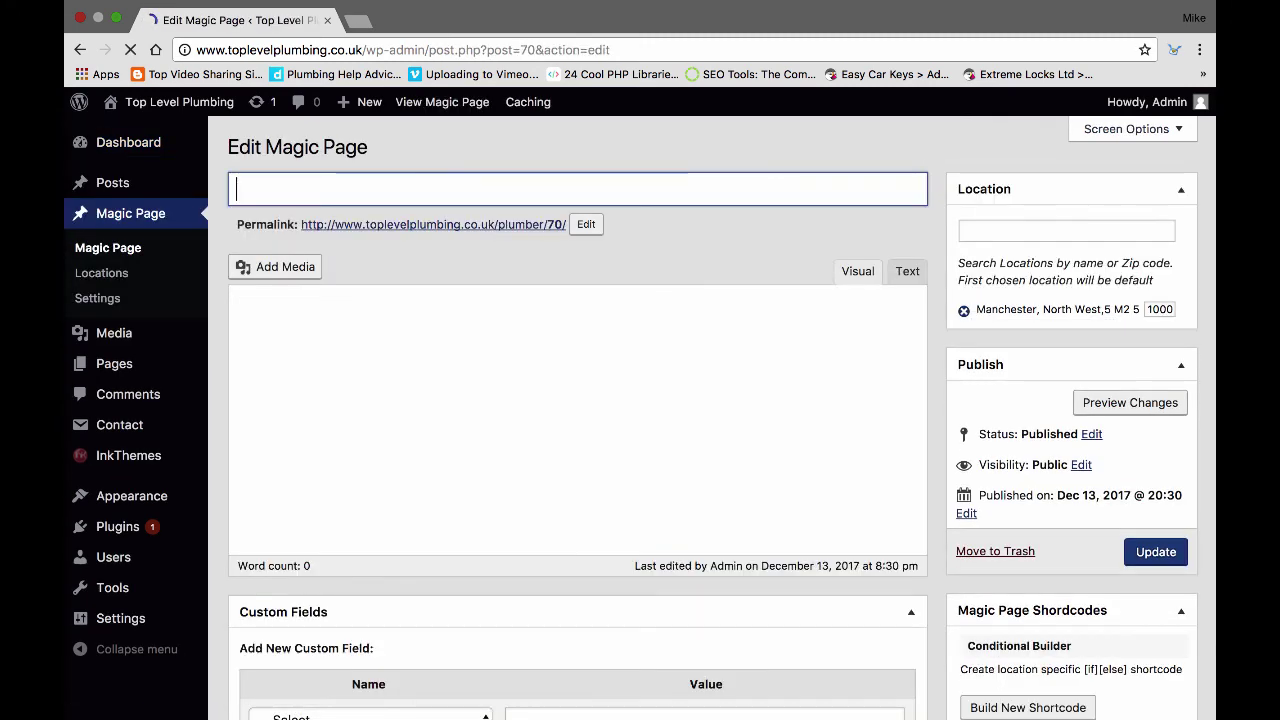
Look through the Magic Page's spintax content and shortcode settings, then return to Spin Rewriter.
scroll(578, 420, down, 2)
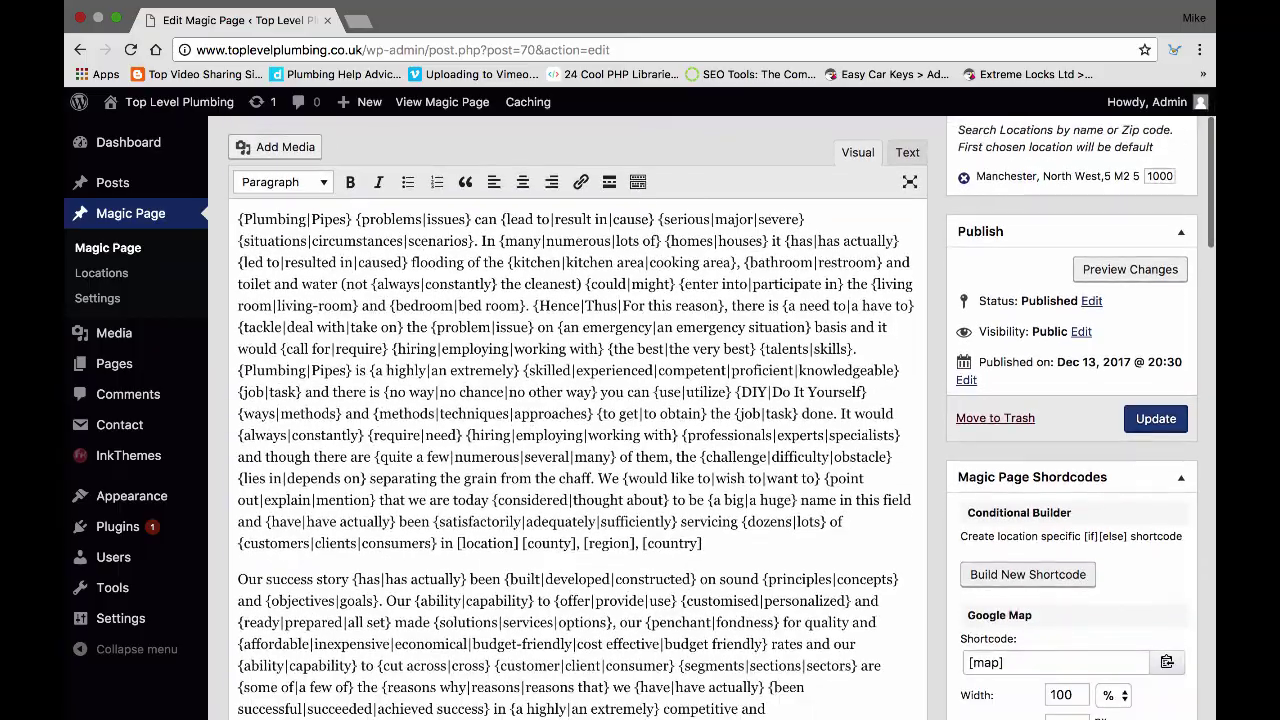
scroll(578, 420, down, 10)
scroll(578, 420, down, 15)
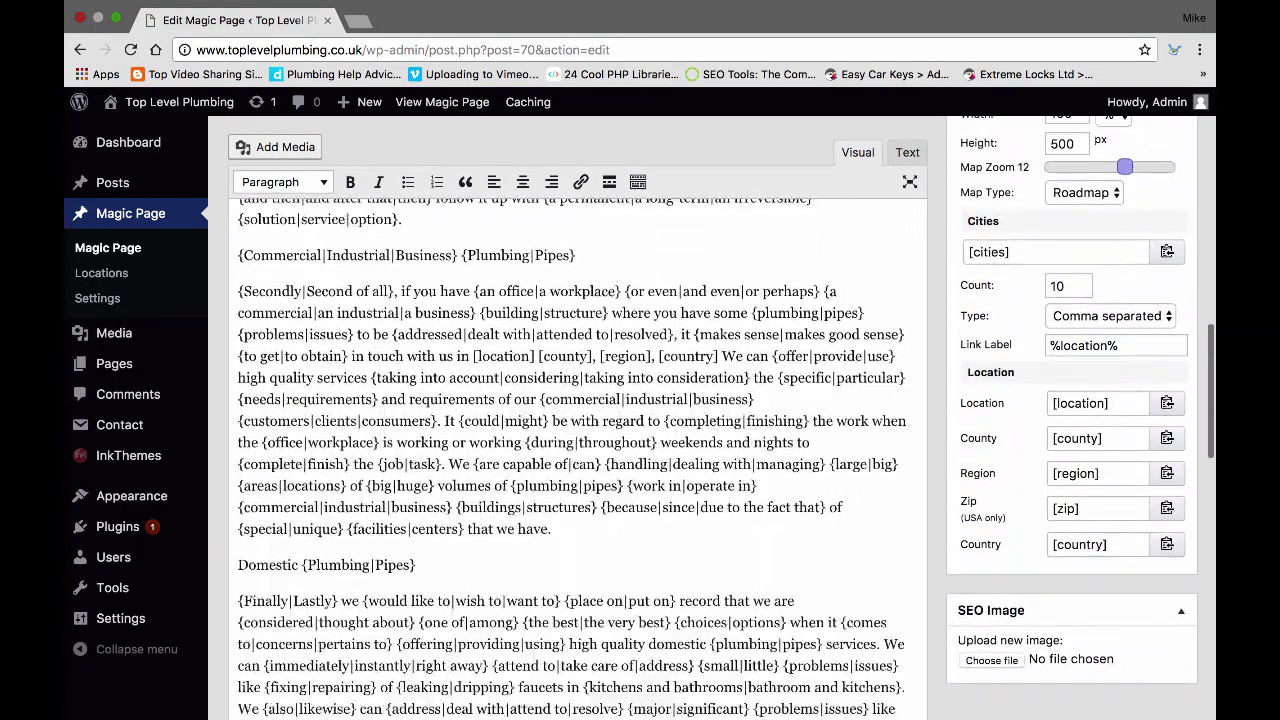
scroll(578, 420, down, 1)
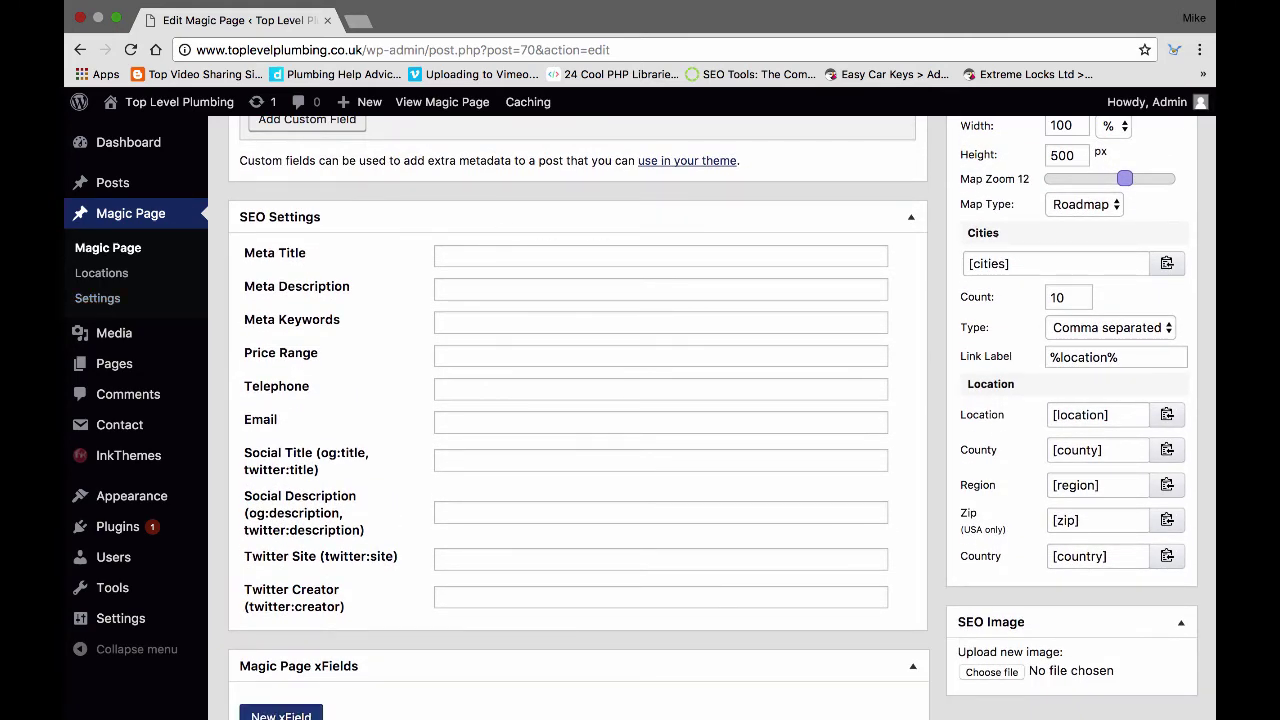
scroll(578, 420, down, 3)
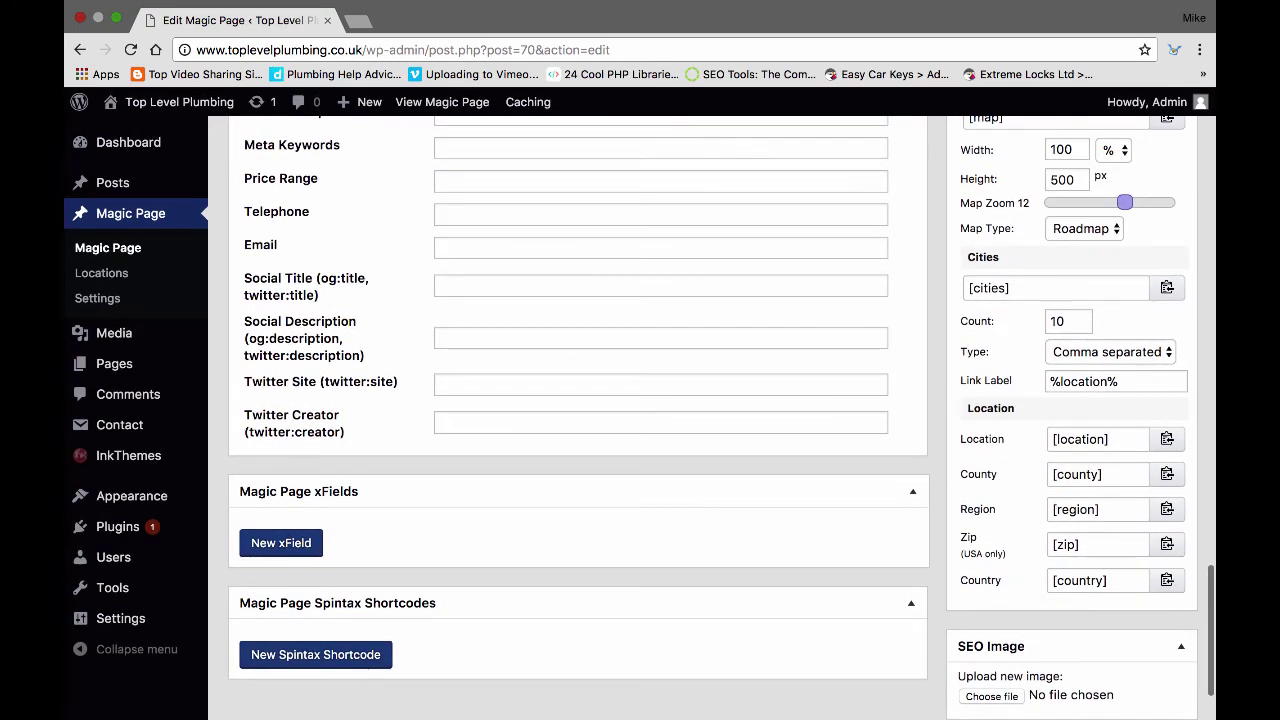
scroll(578, 420, down, 1)
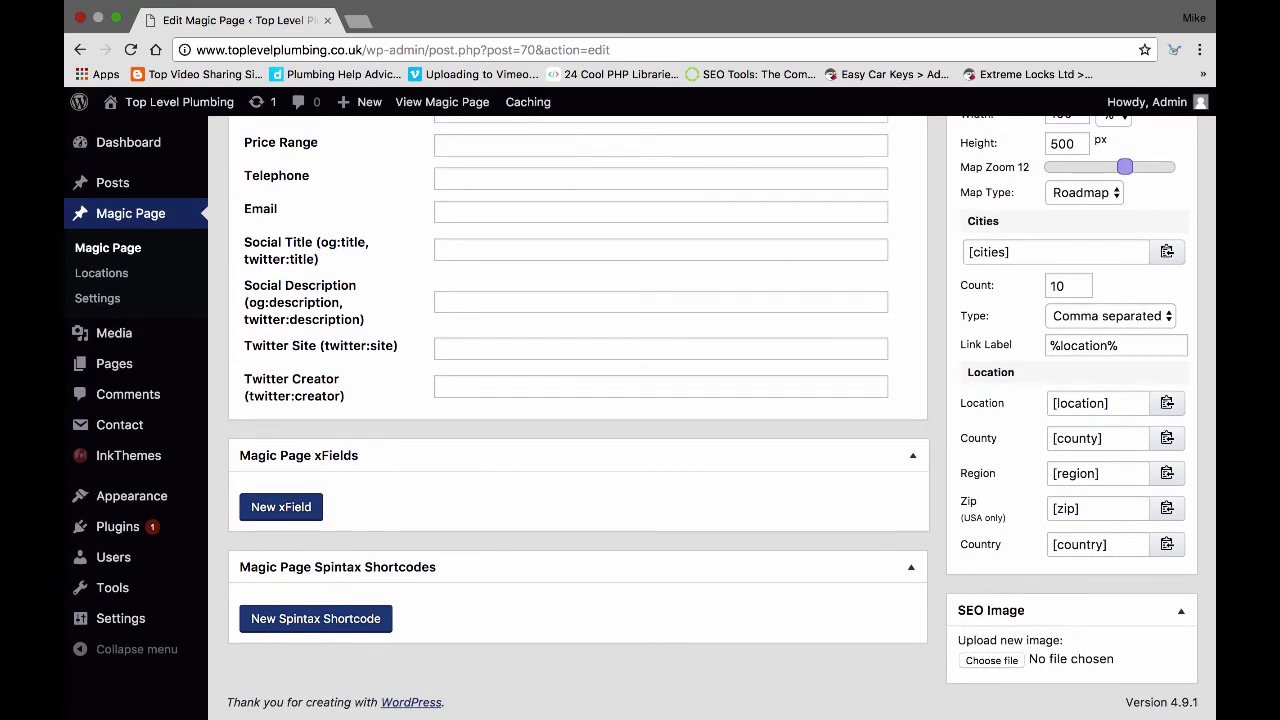
scroll(578, 420, up, 6)
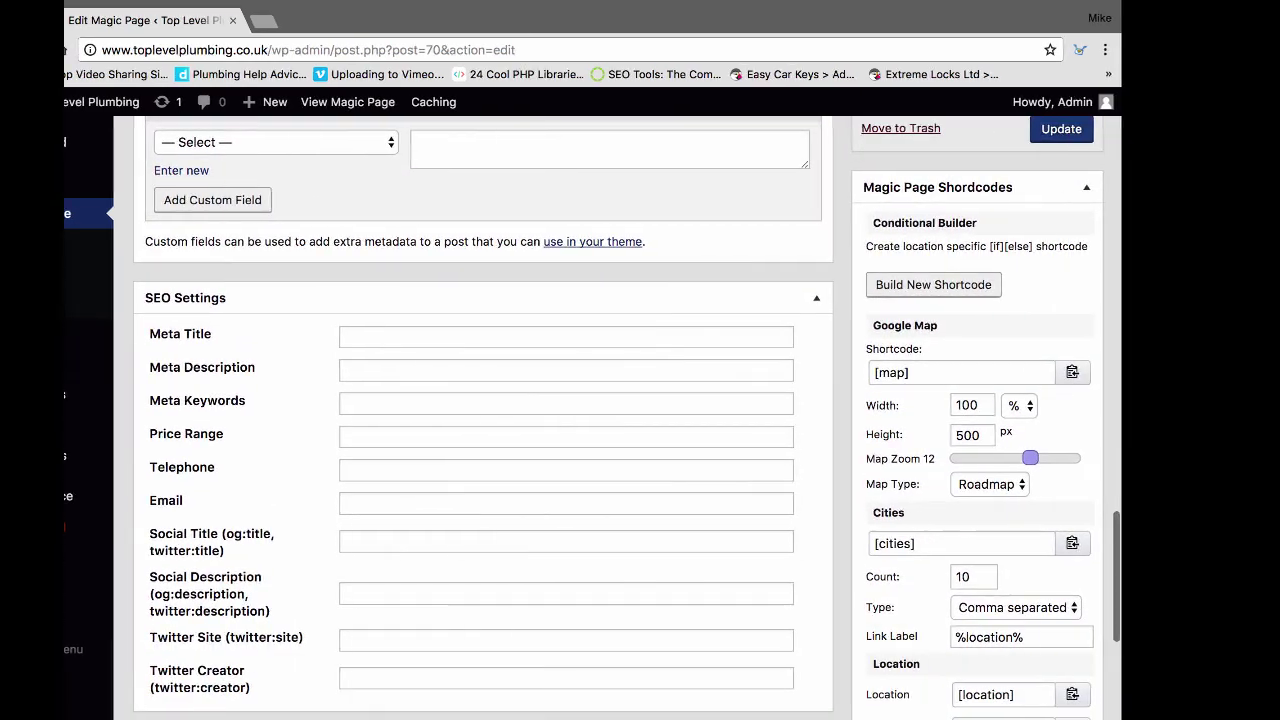
key(ctrl+Left)
key(ctrl+Left)
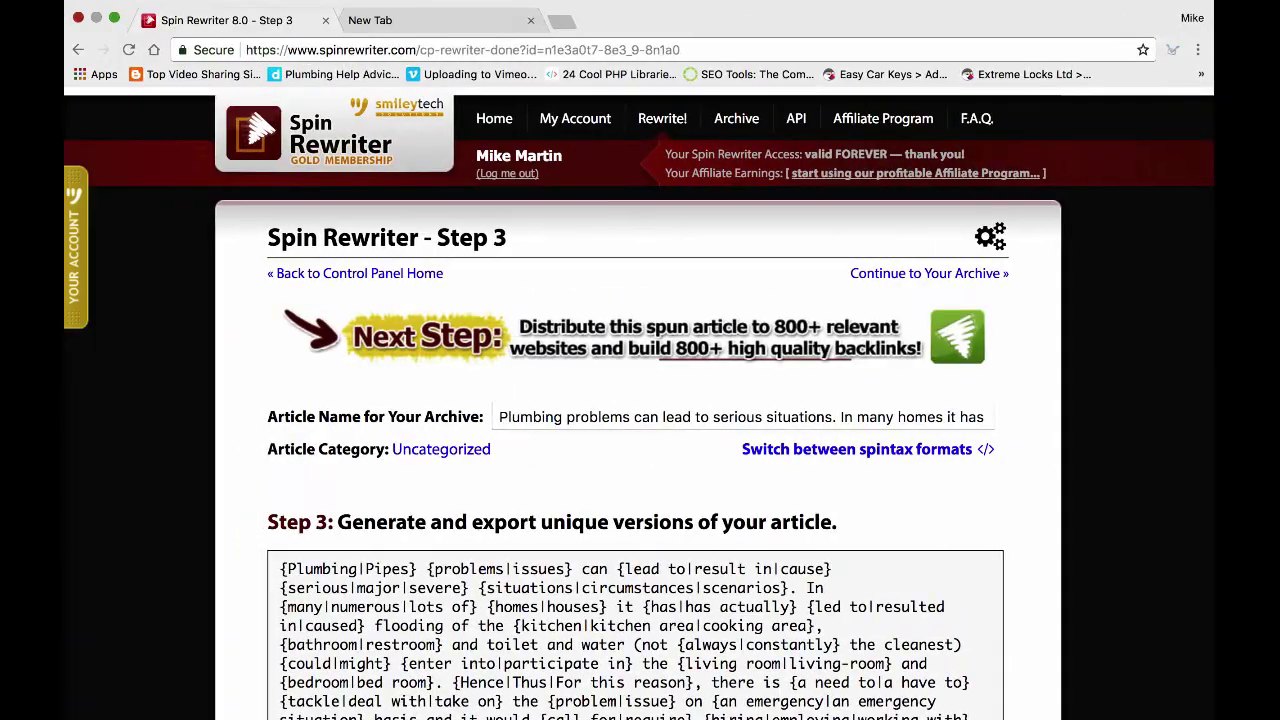
Start a new Rewrite! with the old draft ignored, and bring up the blank new tab.
click(664, 118)
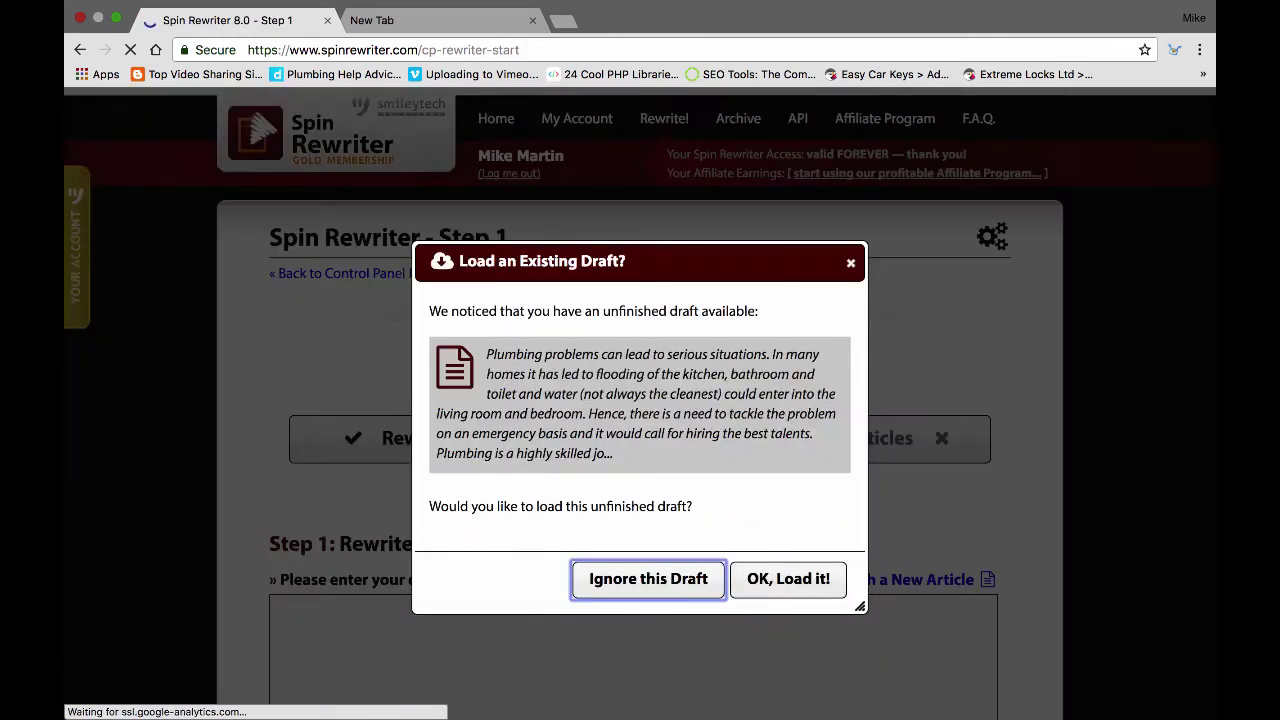
key(Return)
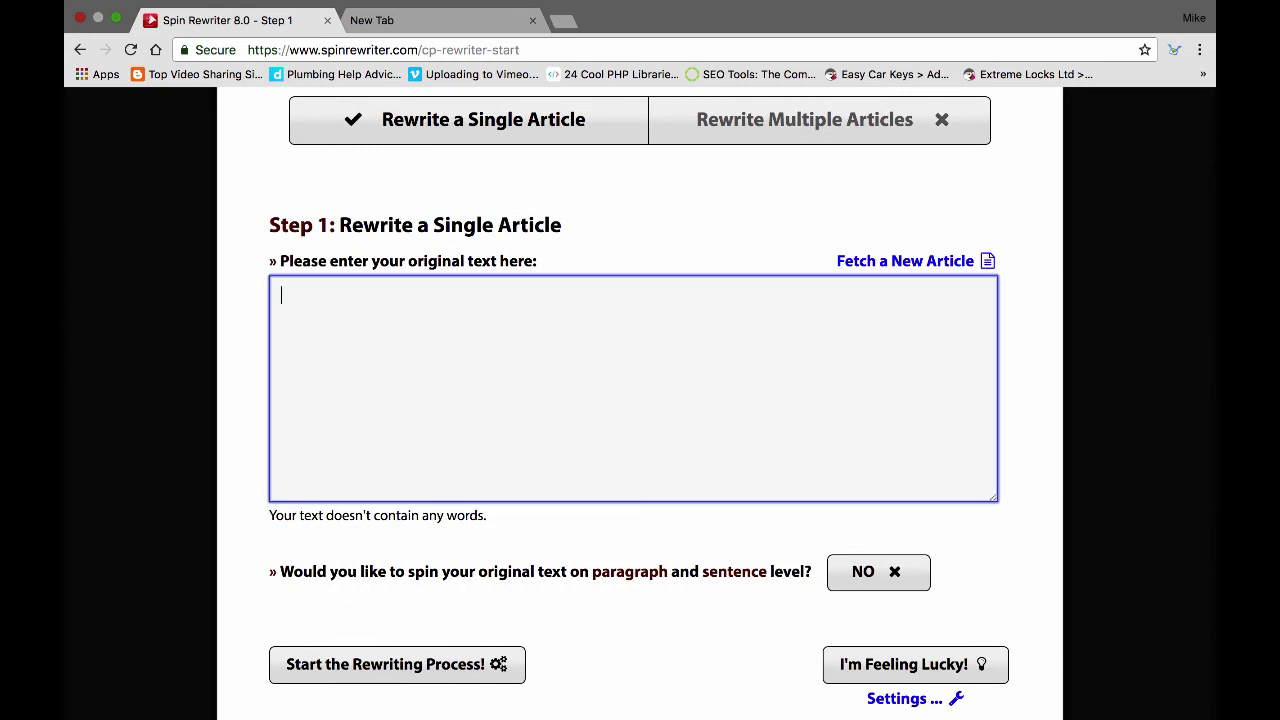
key(ctrl+Tab)
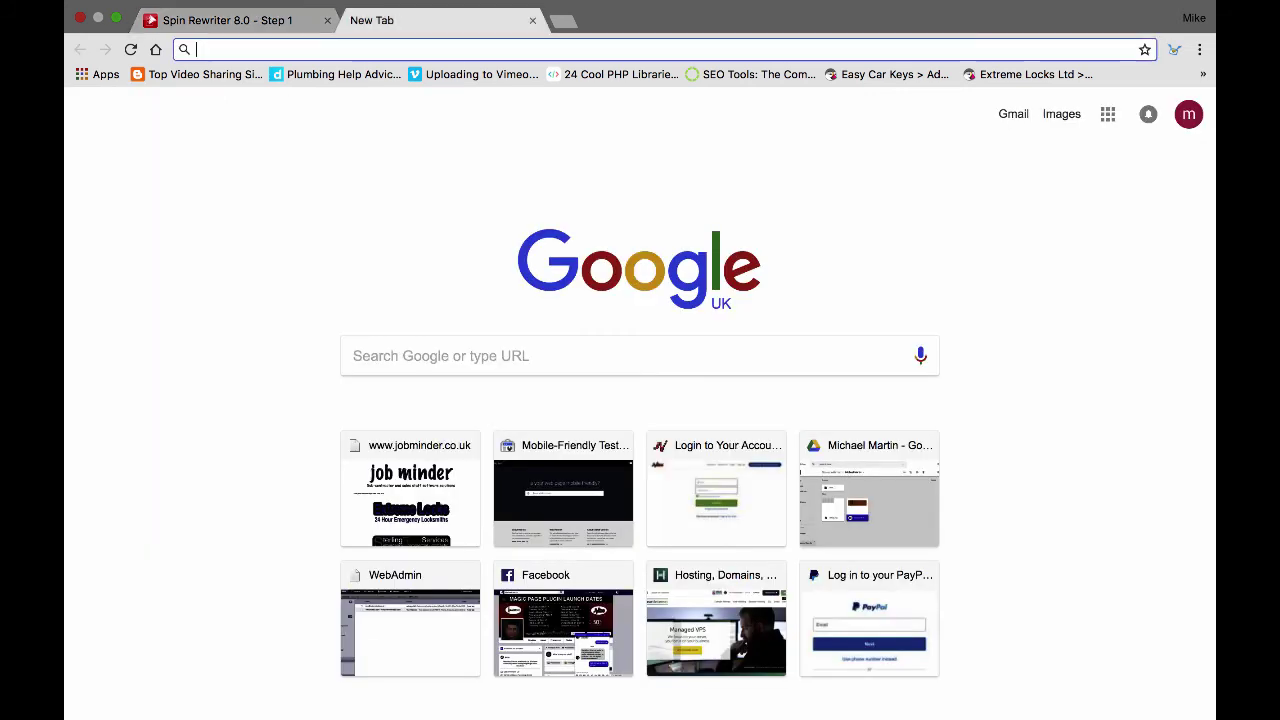
key(ctrl+Right)
key(ctrl+Right)
key(ctrl+Right)
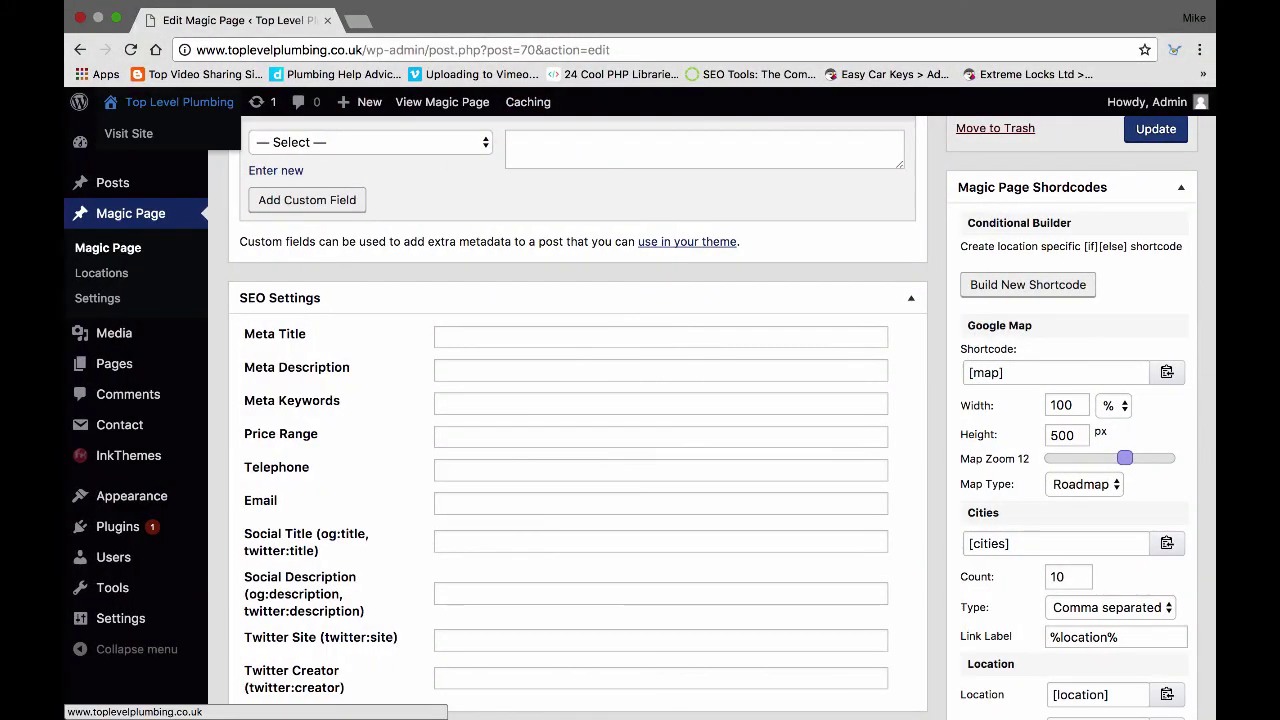
key(ctrl+Left)
key(ctrl+Left)
key(ctrl+Left)
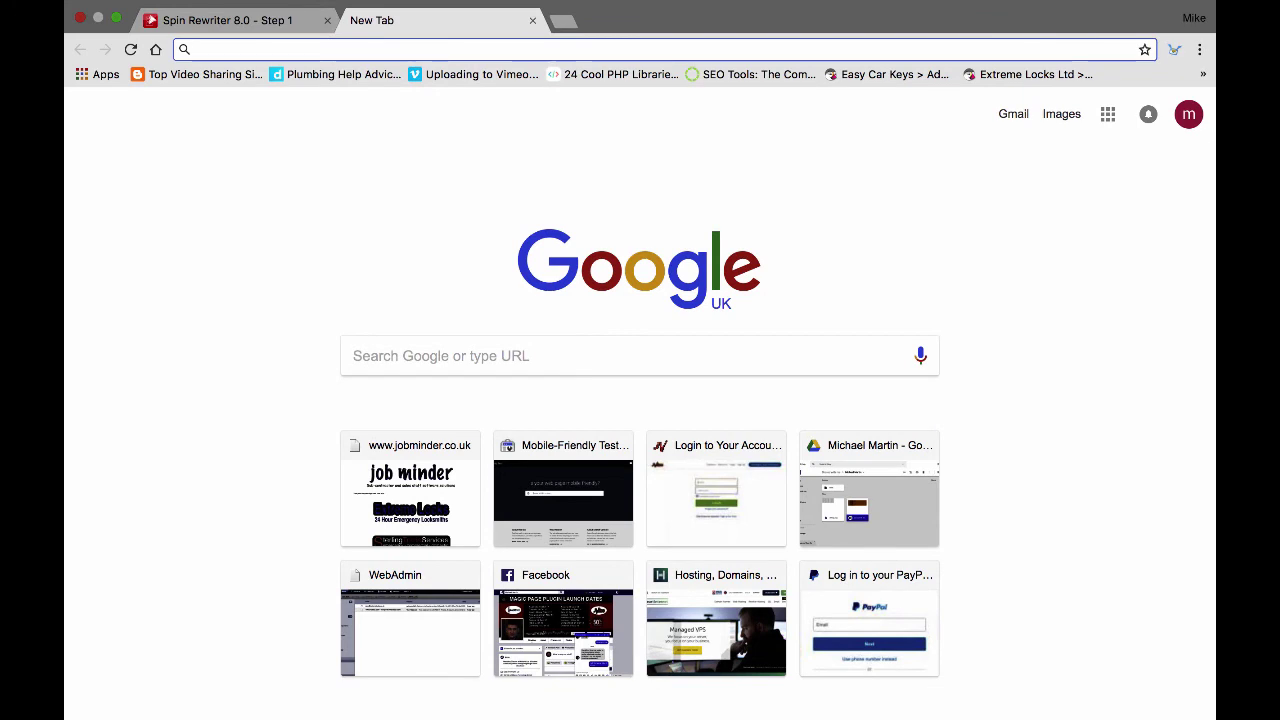
Search Google for 'plumber london' and select the 'Emergency London Plumbers - Same Day Service' ad headline.
text(plumber lo)
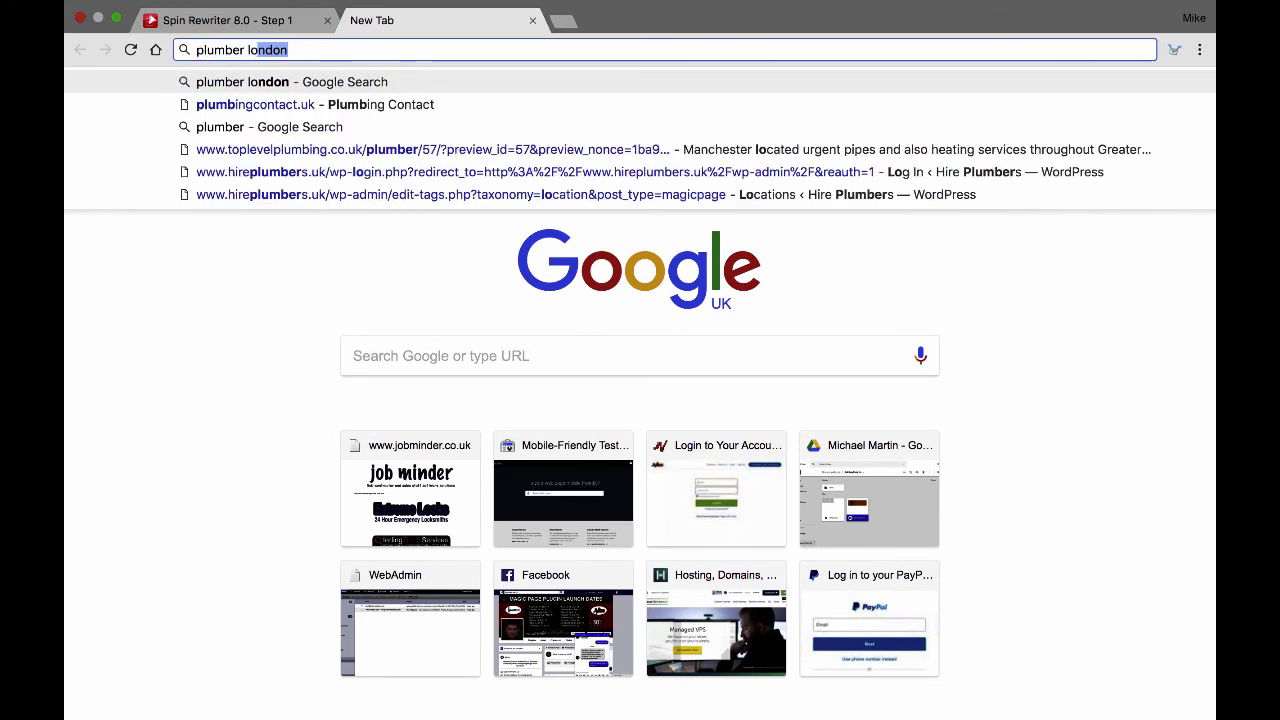
text(ndon)
key(Return)
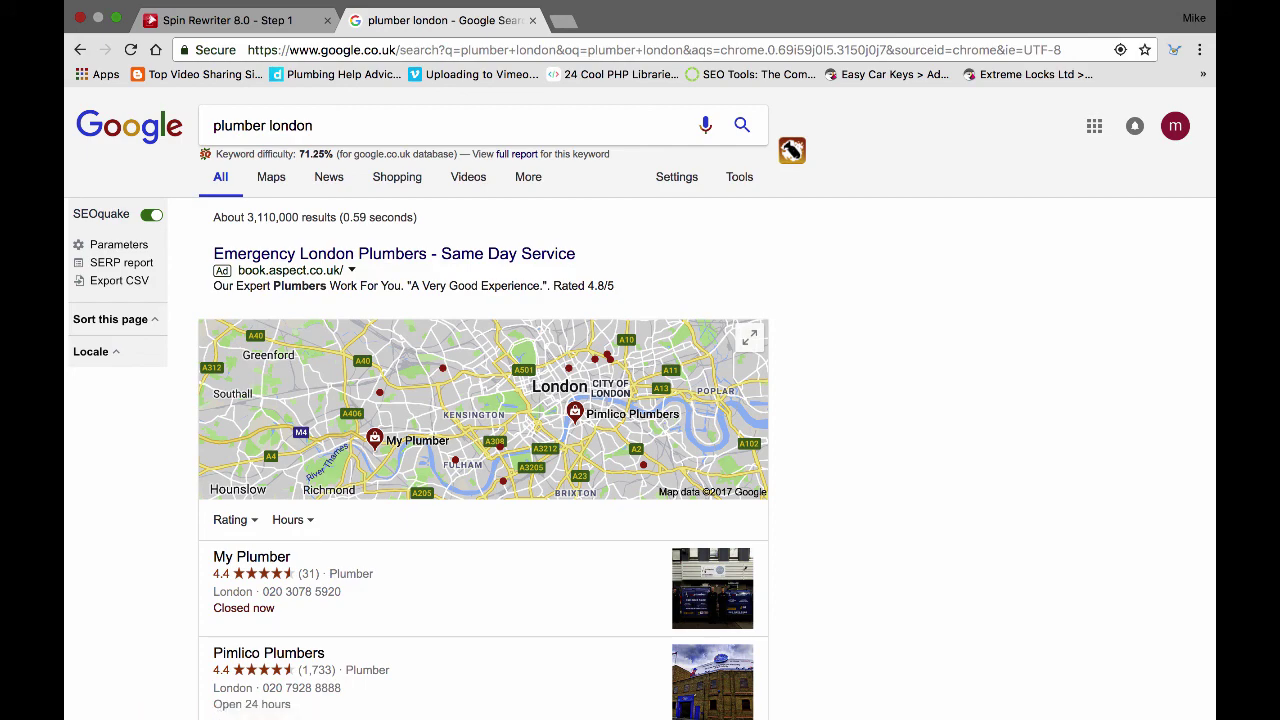
scroll(640, 400, down, 10)
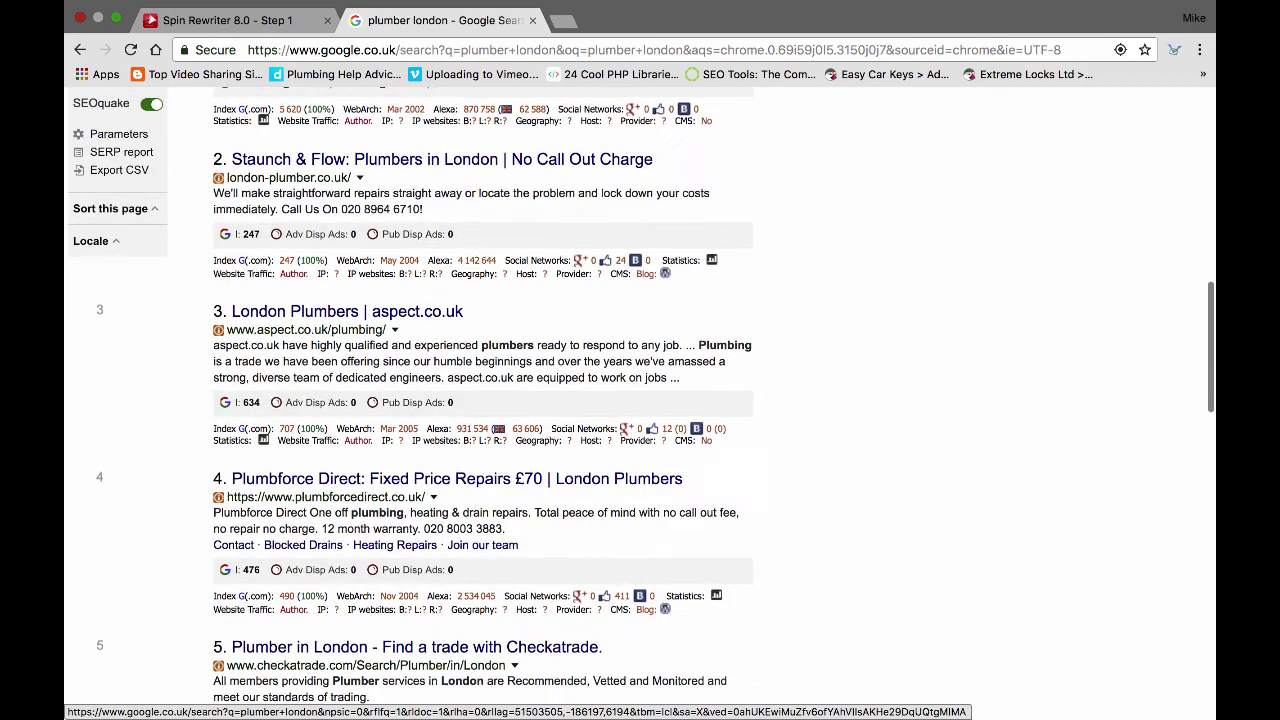
scroll(640, 400, up, 10)
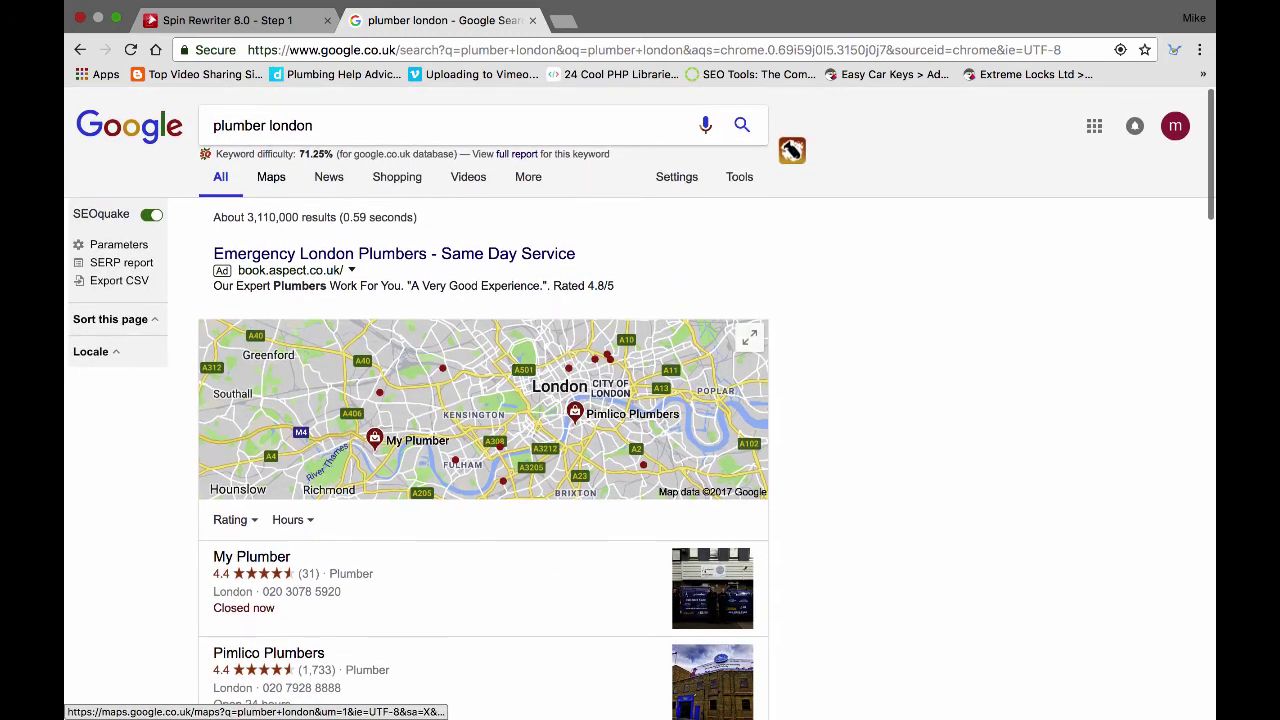
drag(213, 254, 563, 255)
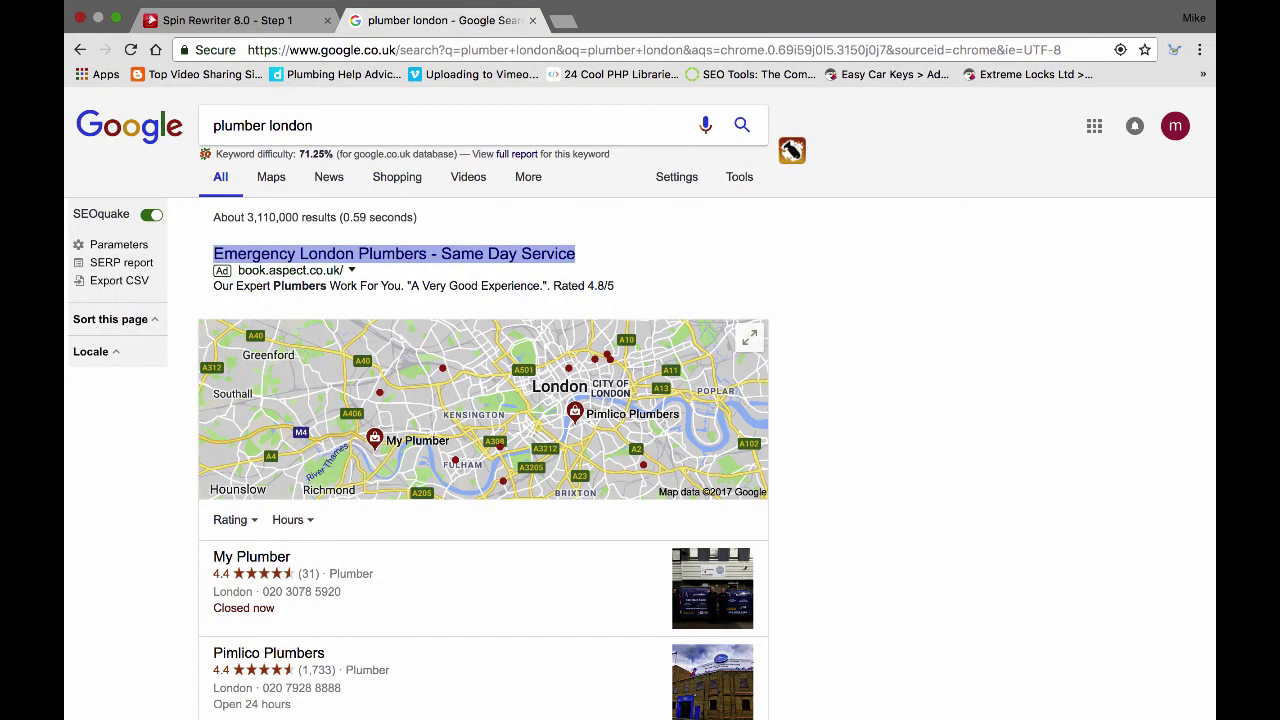
Paste the ad headline into the article box and replace 'London' with [location].
key(super+1)
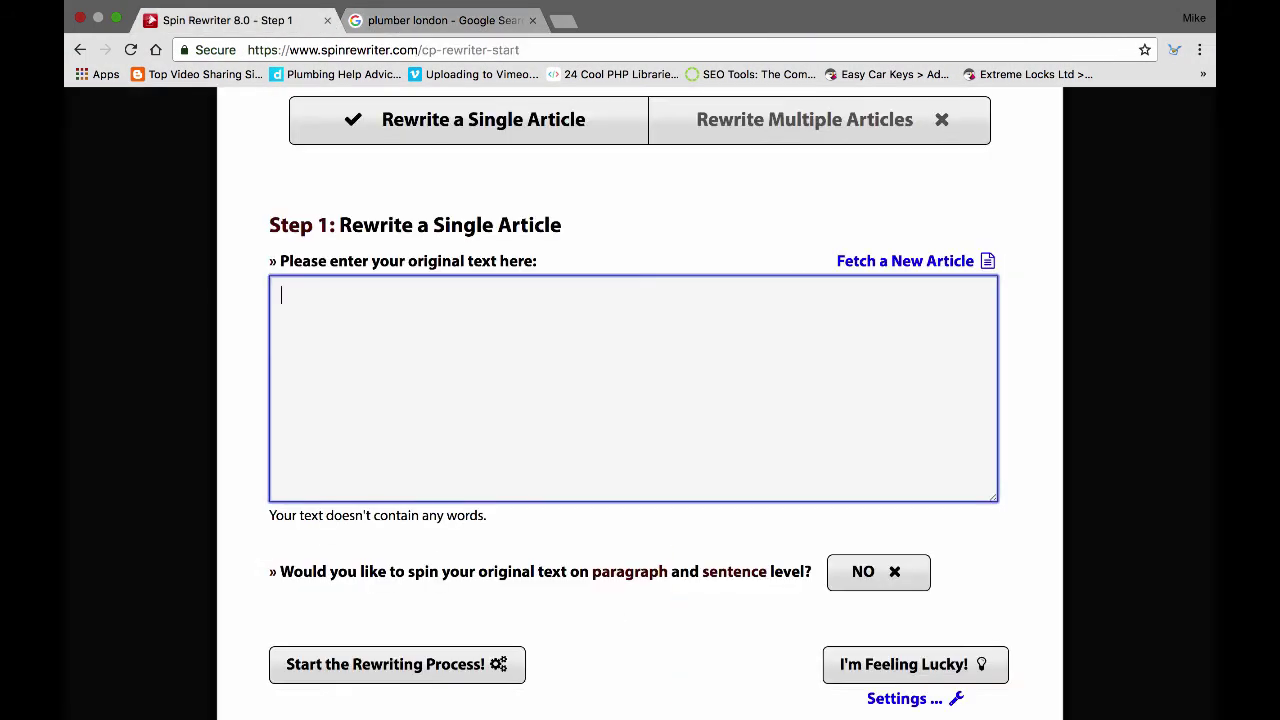
text(Emergency London Plumbers - Same Day Service)
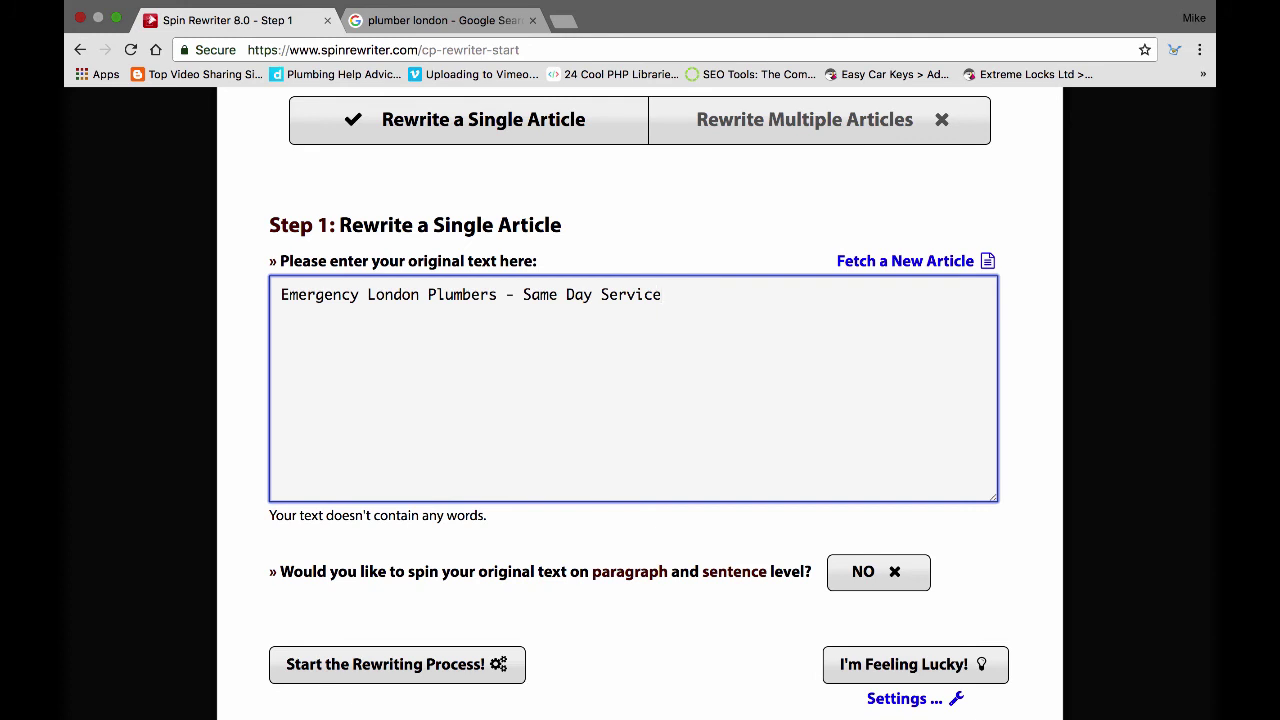
key(Return)
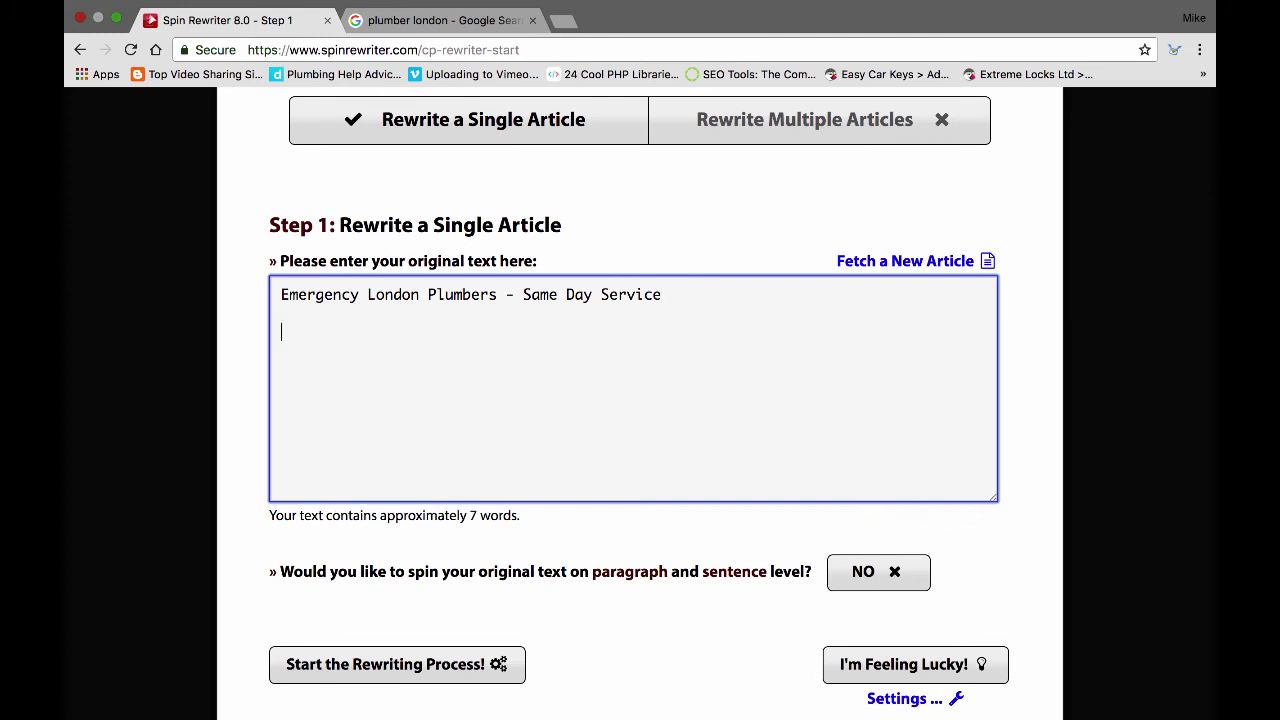
double_click(392, 294)
text([loc)
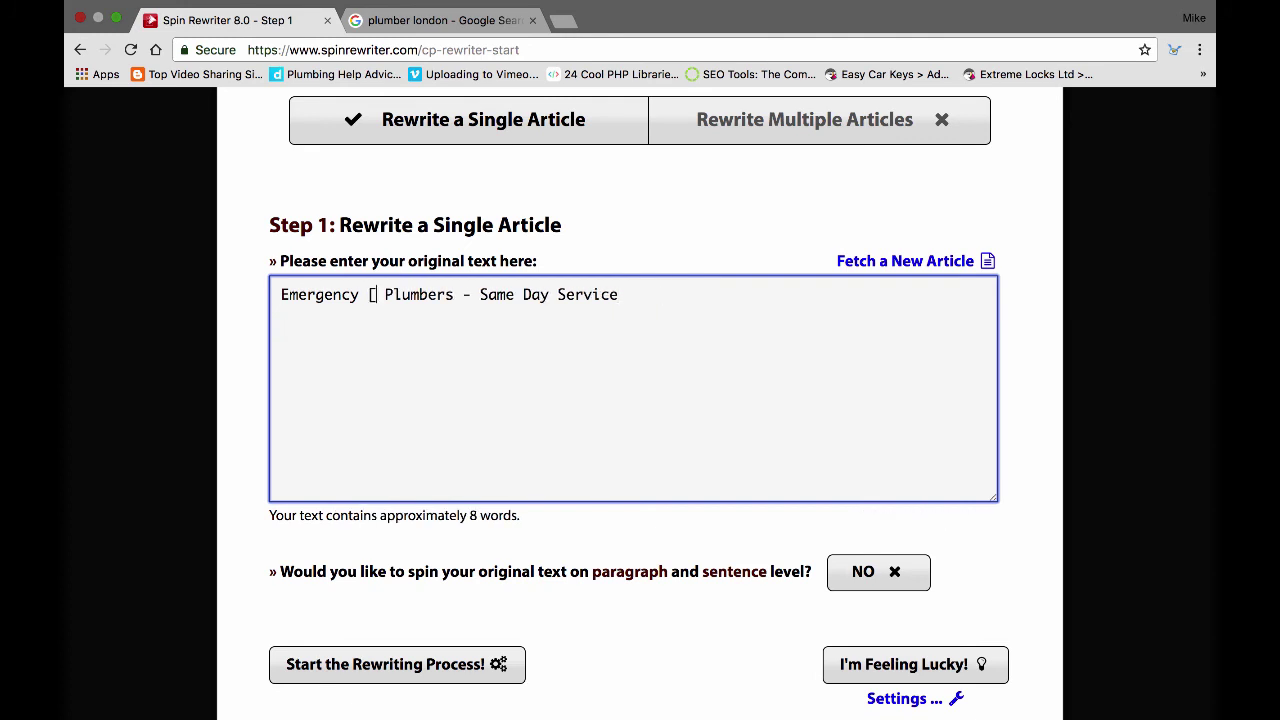
text(ation])
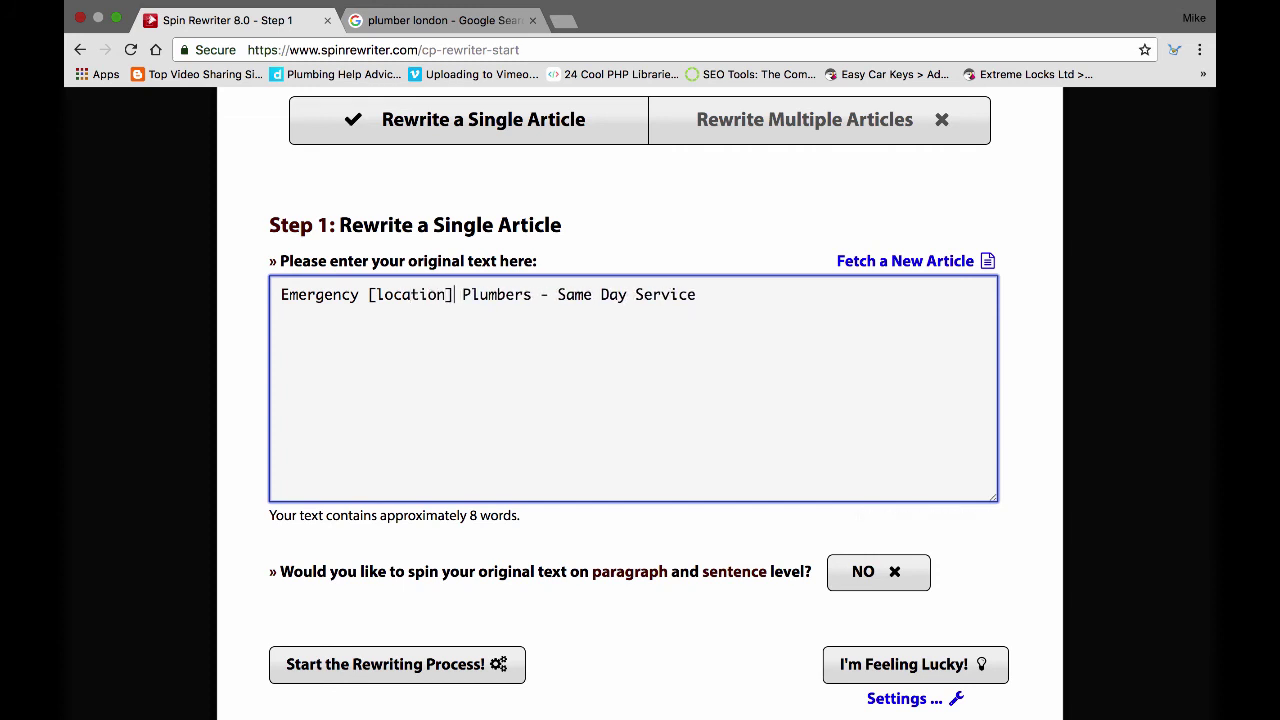
click(281, 332)
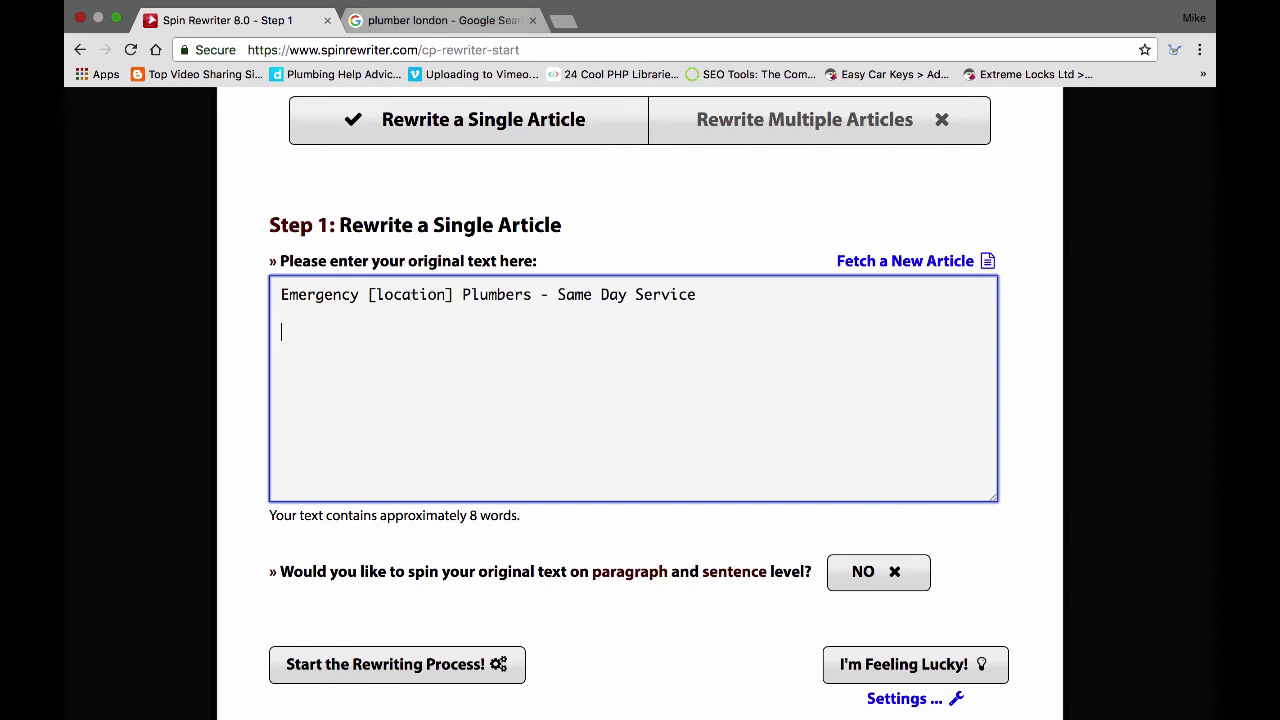
key(ctrl+Tab)
Scan the plumber london results and select the headline line in Spin Rewriter.
scroll(640, 400, down, 4)
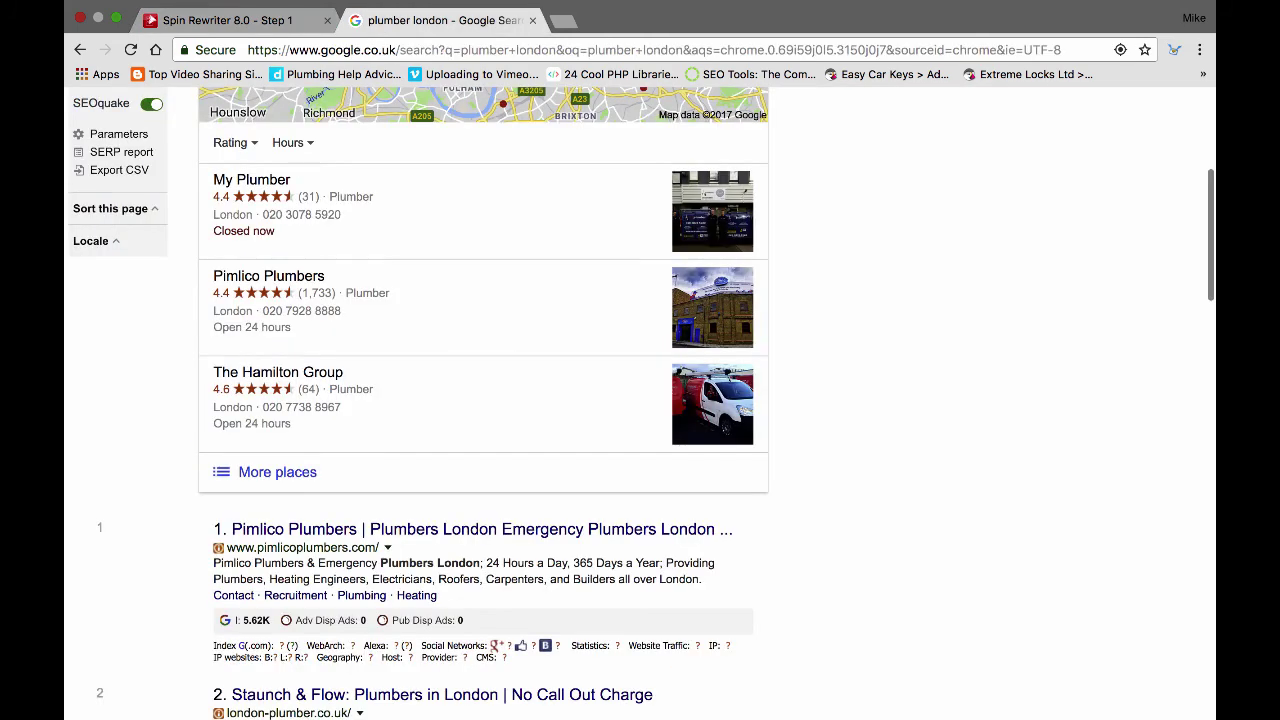
scroll(640, 400, down, 2)
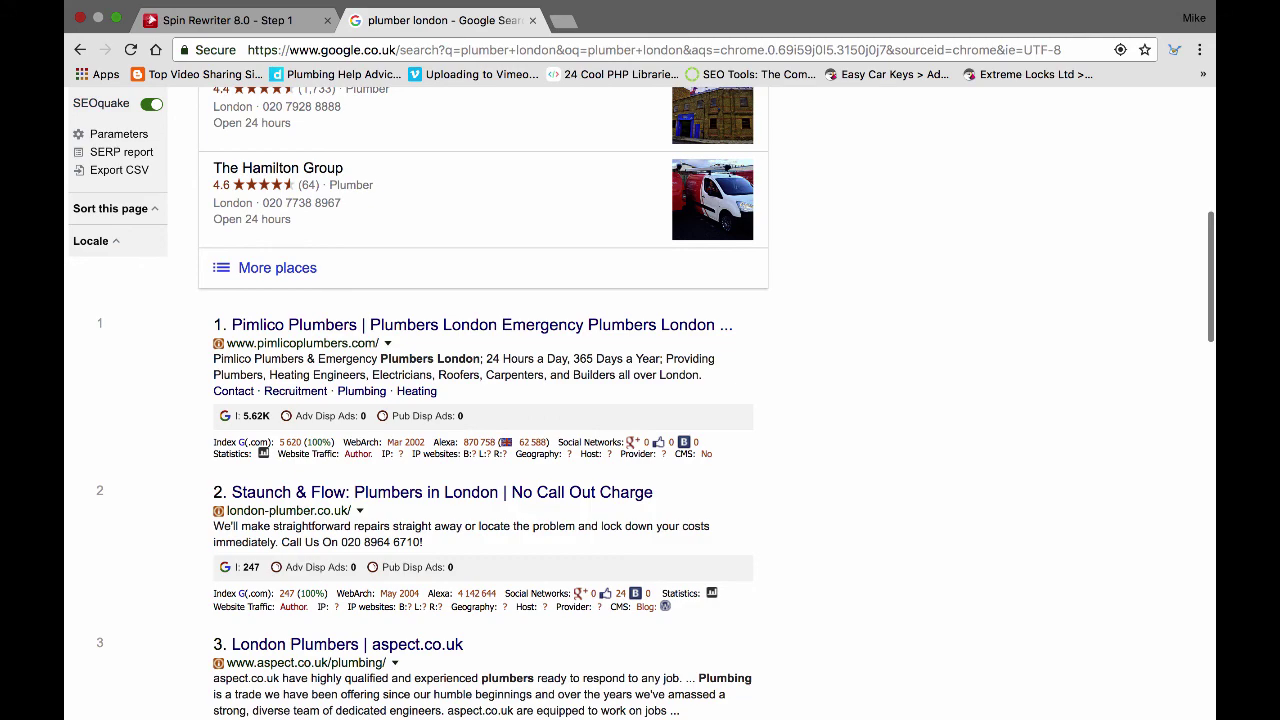
scroll(640, 400, down, 2)
scroll(640, 400, up, 7)
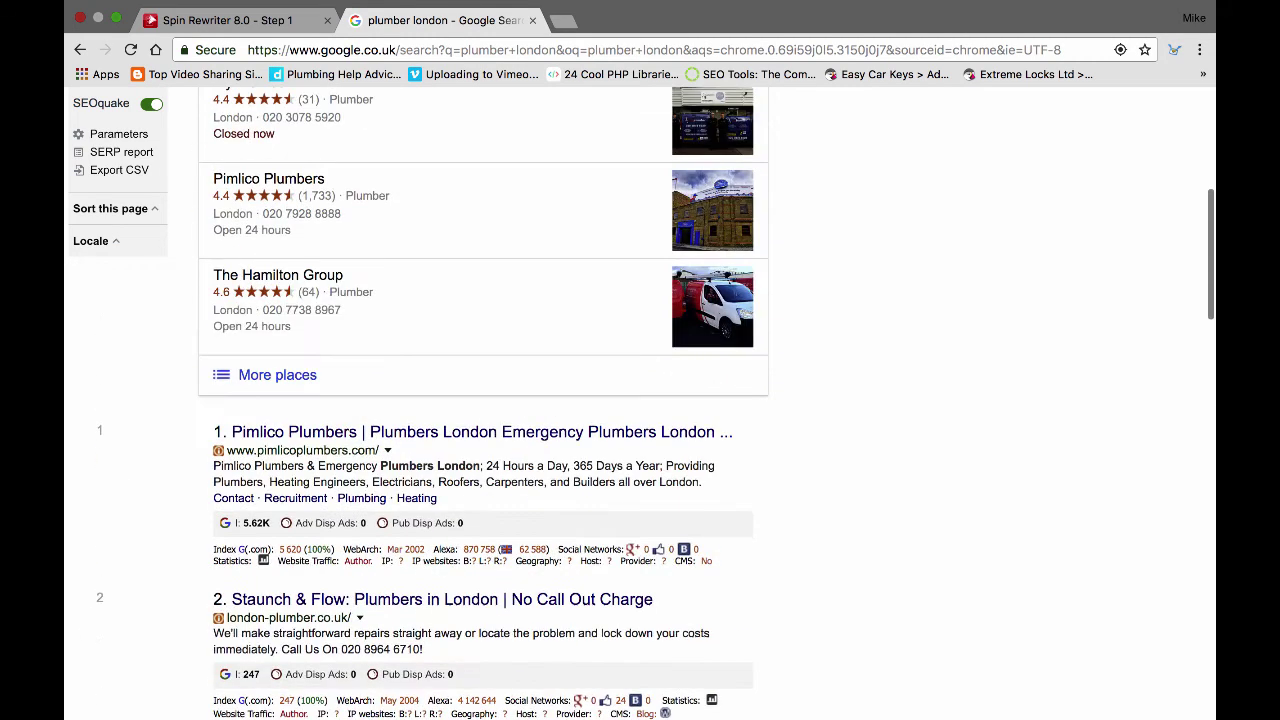
key(super+1)
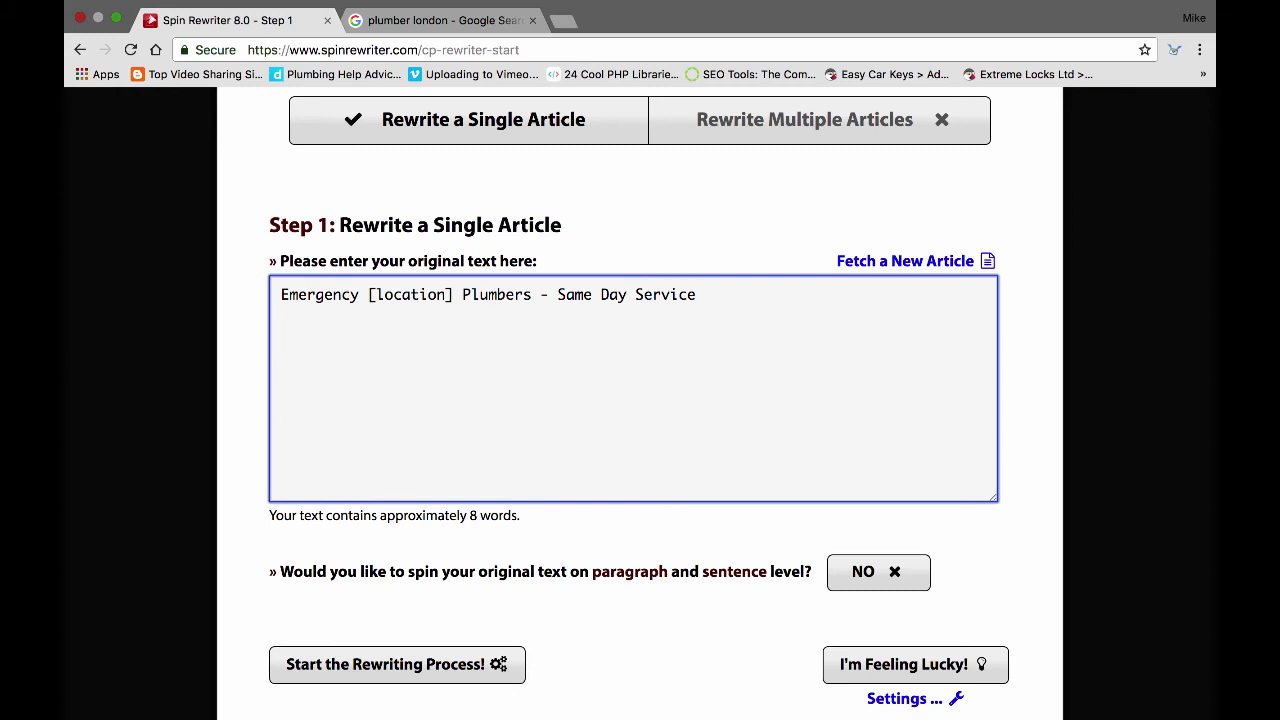
key(alt+shift+Left)
key(alt+shift+Left)
key(alt+shift+Left)
key(alt+shift+Left)
key(alt+shift+Left)
key(alt+shift+Left)
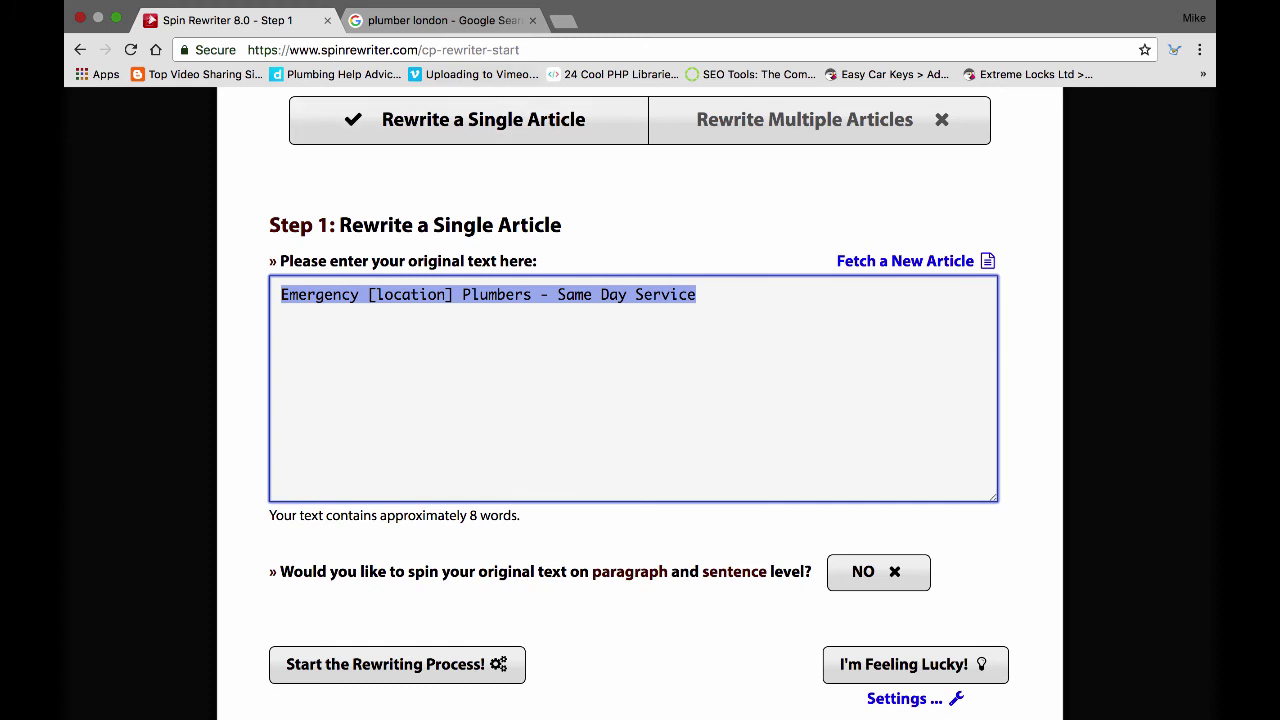
key(super+2)
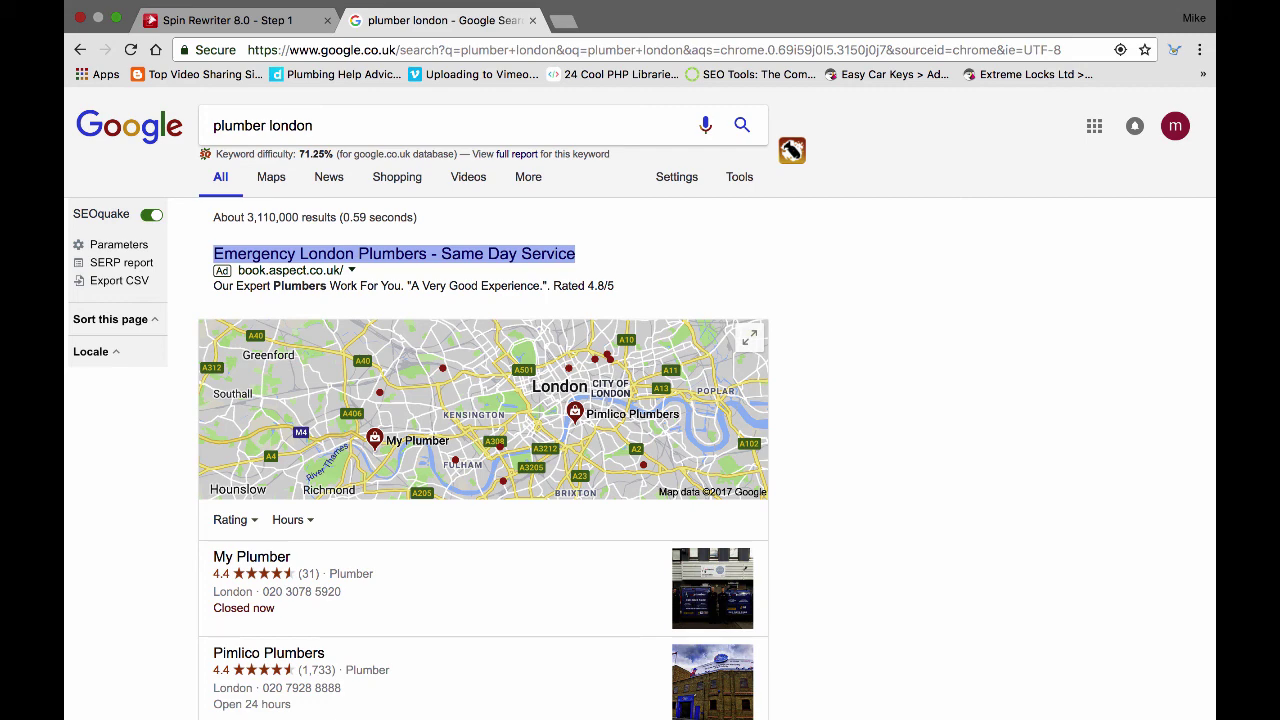
Select the titles and descriptions of the first and aspect.co.uk results, then return to Spin Rewriter.
scroll(640, 400, down, 10)
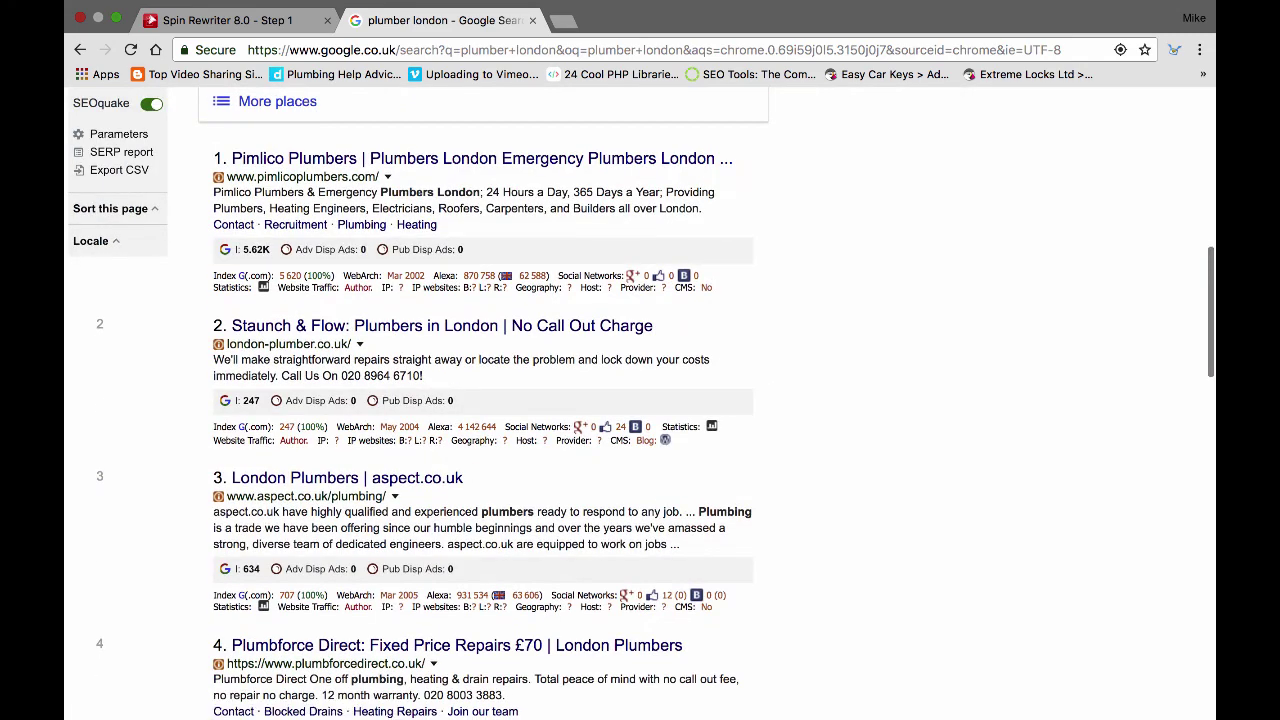
drag(231, 158, 716, 158)
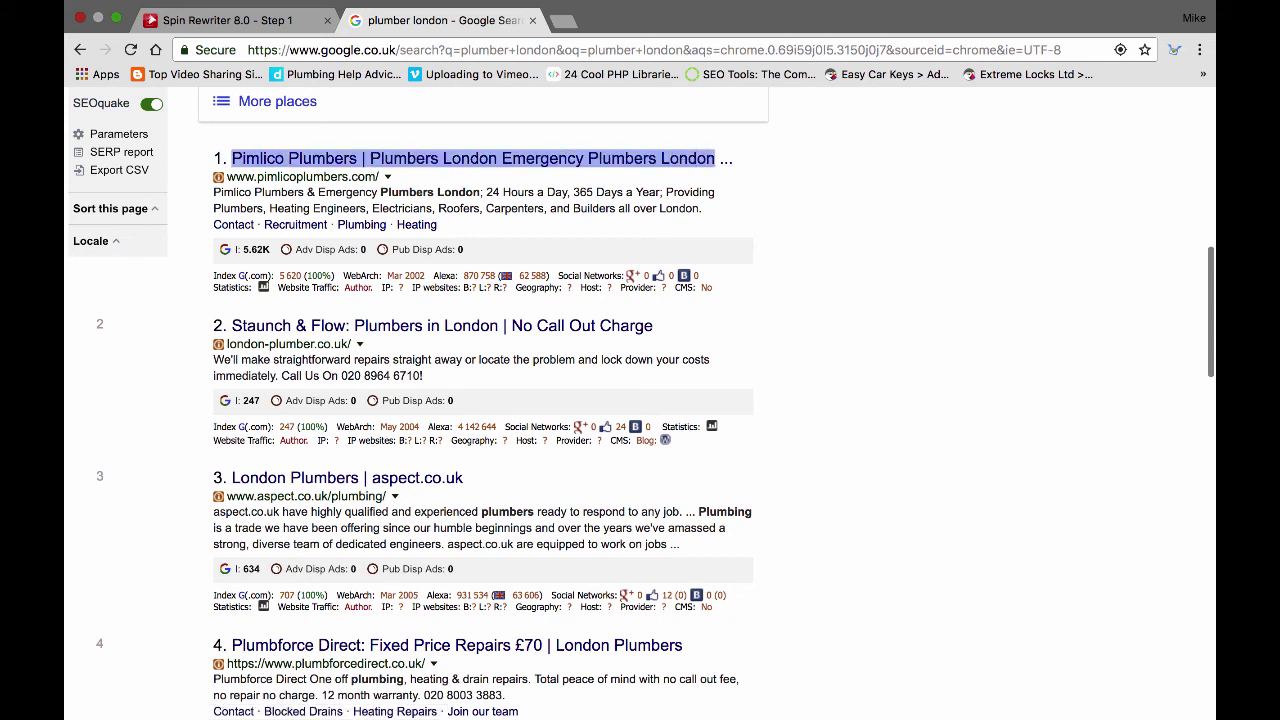
drag(213, 192, 437, 224)
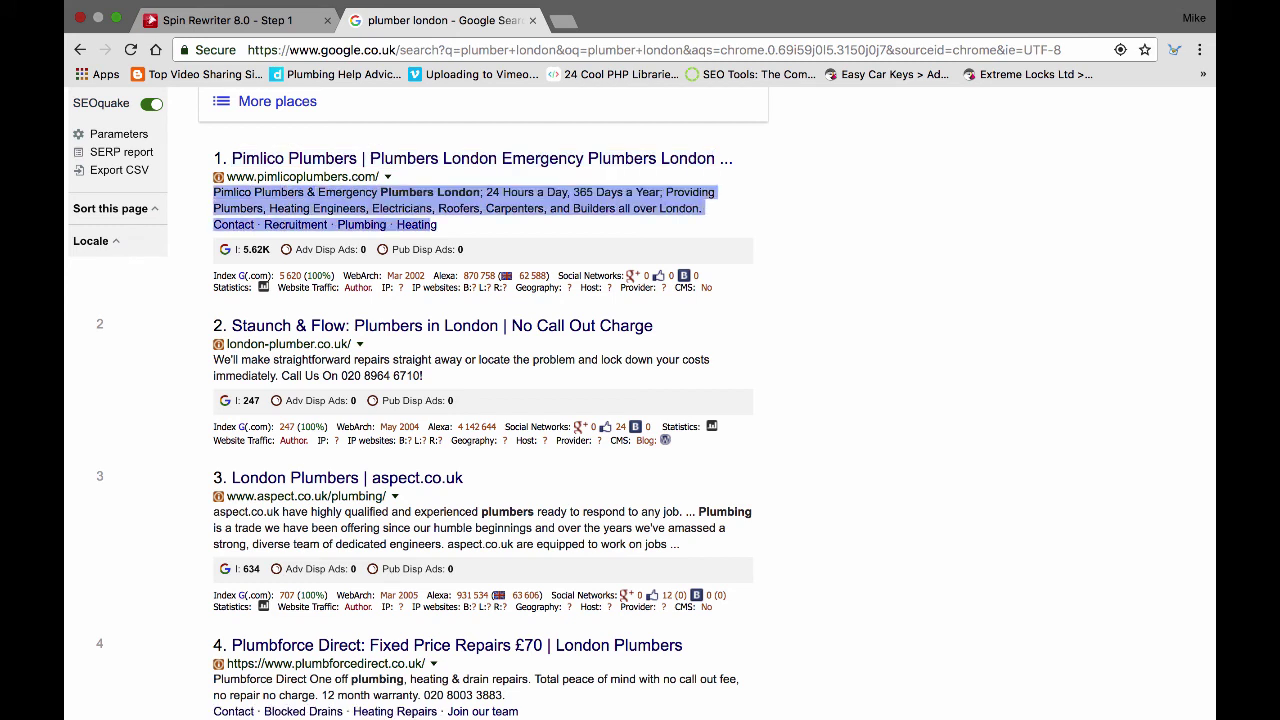
click(470, 226)
drag(702, 208, 213, 192)
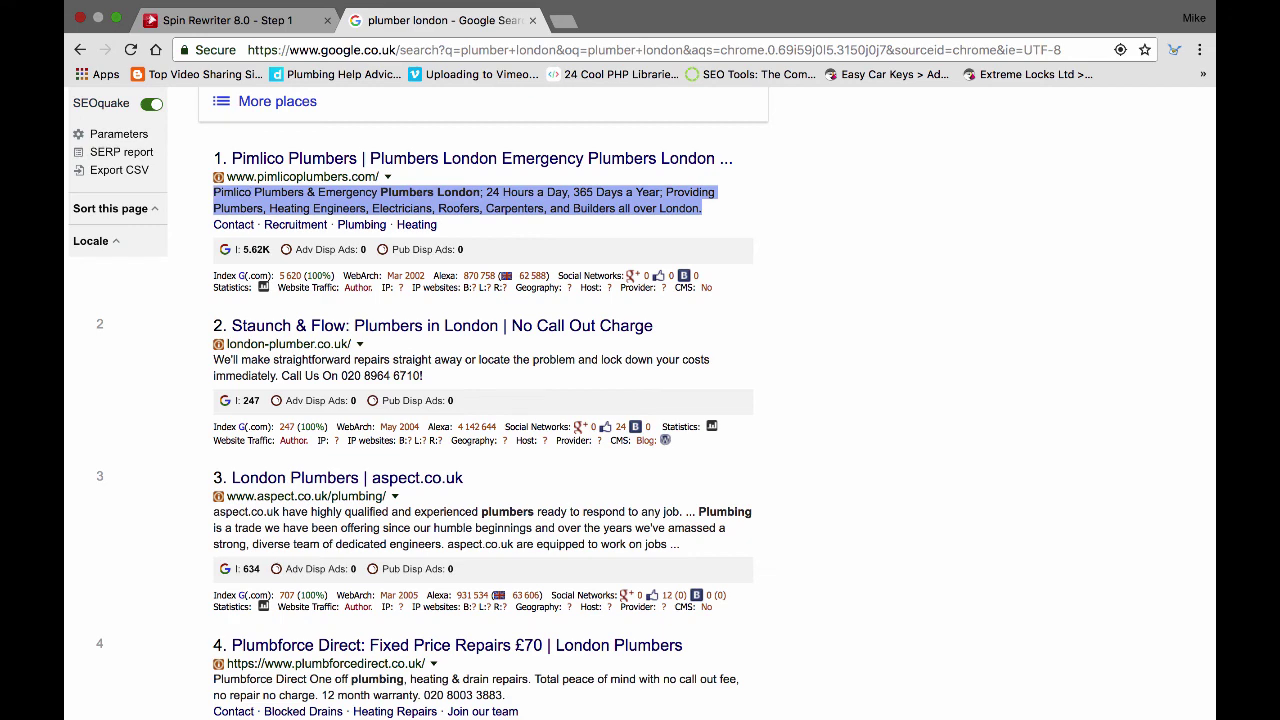
scroll(640, 400, down, 3)
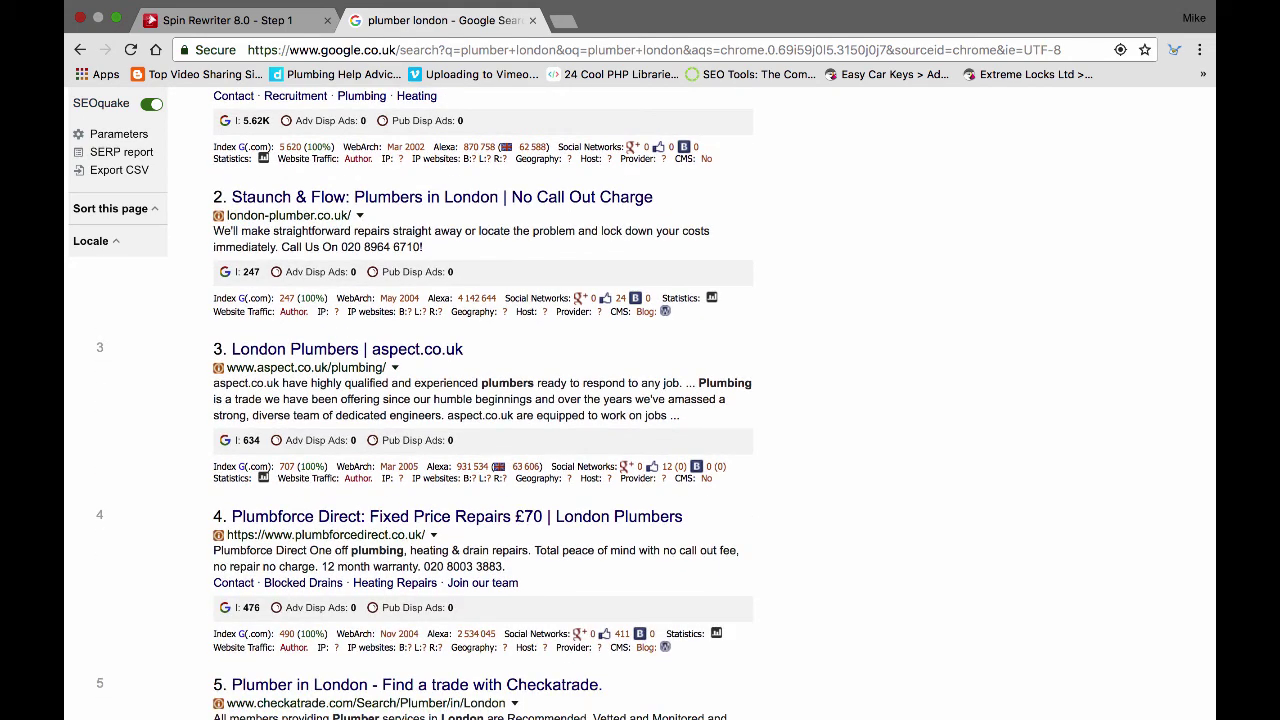
drag(667, 415, 213, 383)
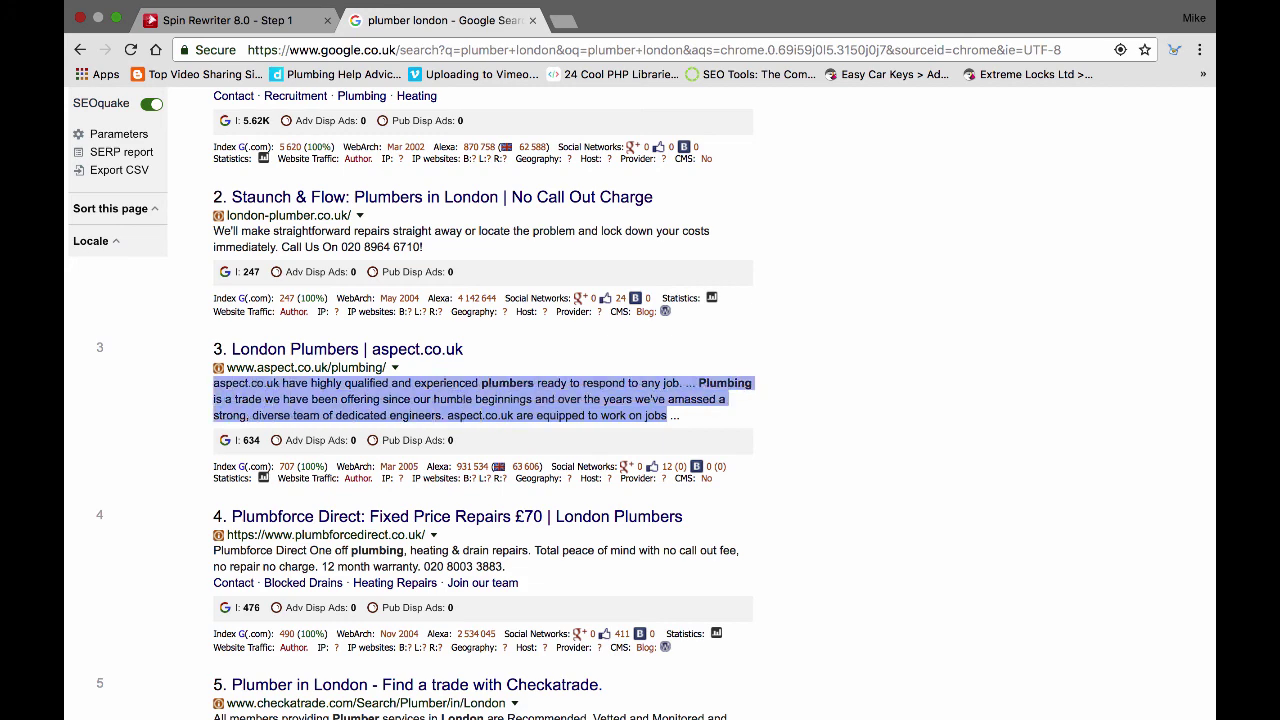
scroll(640, 405, down, 3)
scroll(640, 405, up, 1)
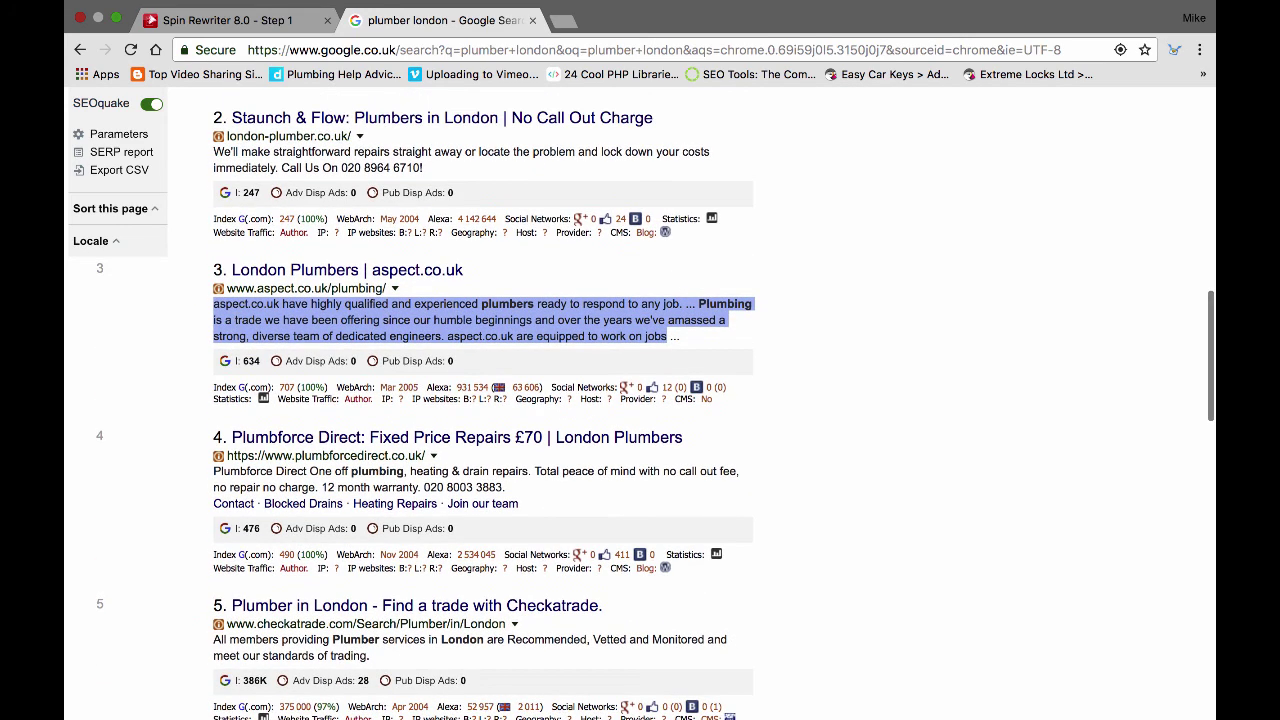
key(ctrl+Tab)
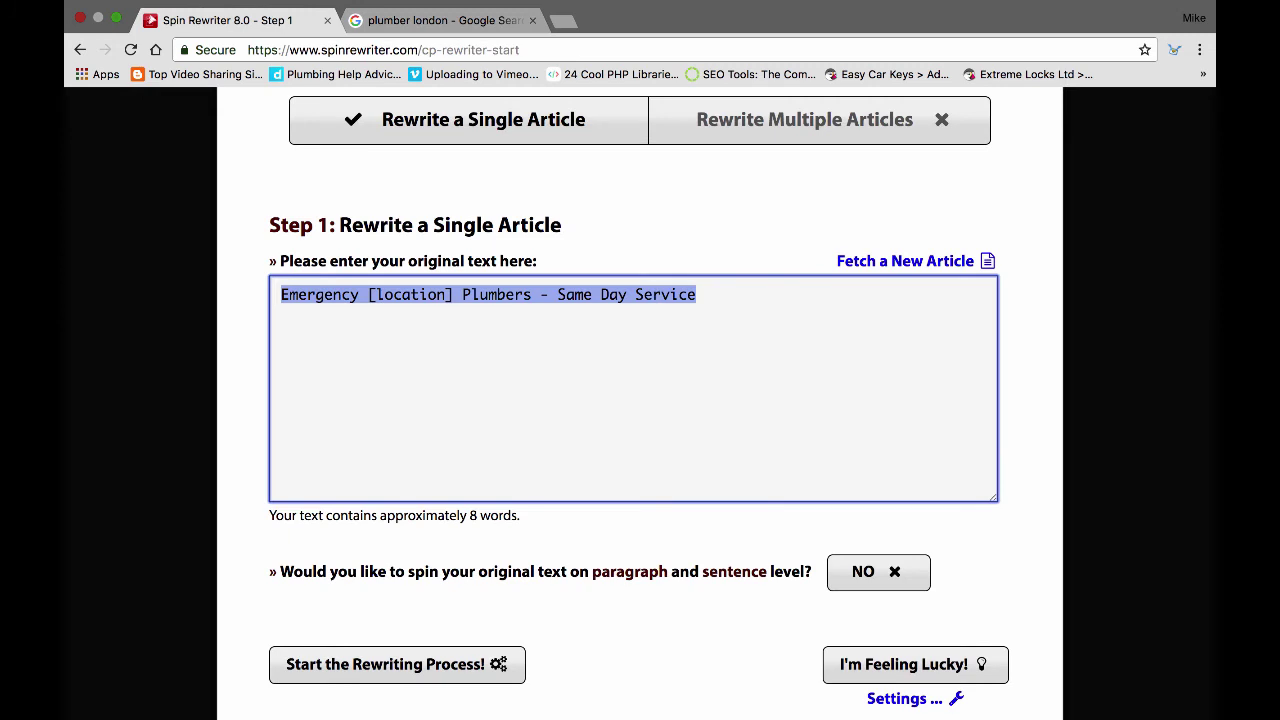
Delete the 'Emergency [location] Plumbers - Same Day Service' headline from the article box.
click(699, 294)
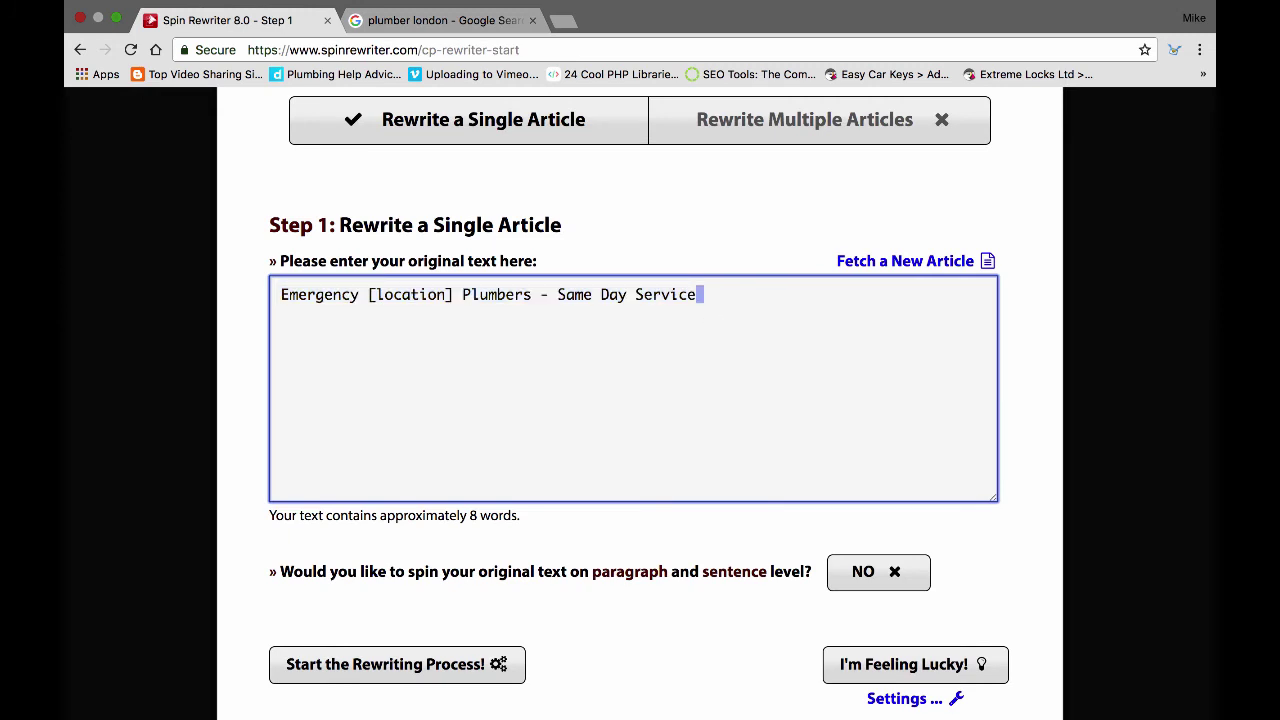
drag(281, 294, 696, 294)
key(BackSpace)
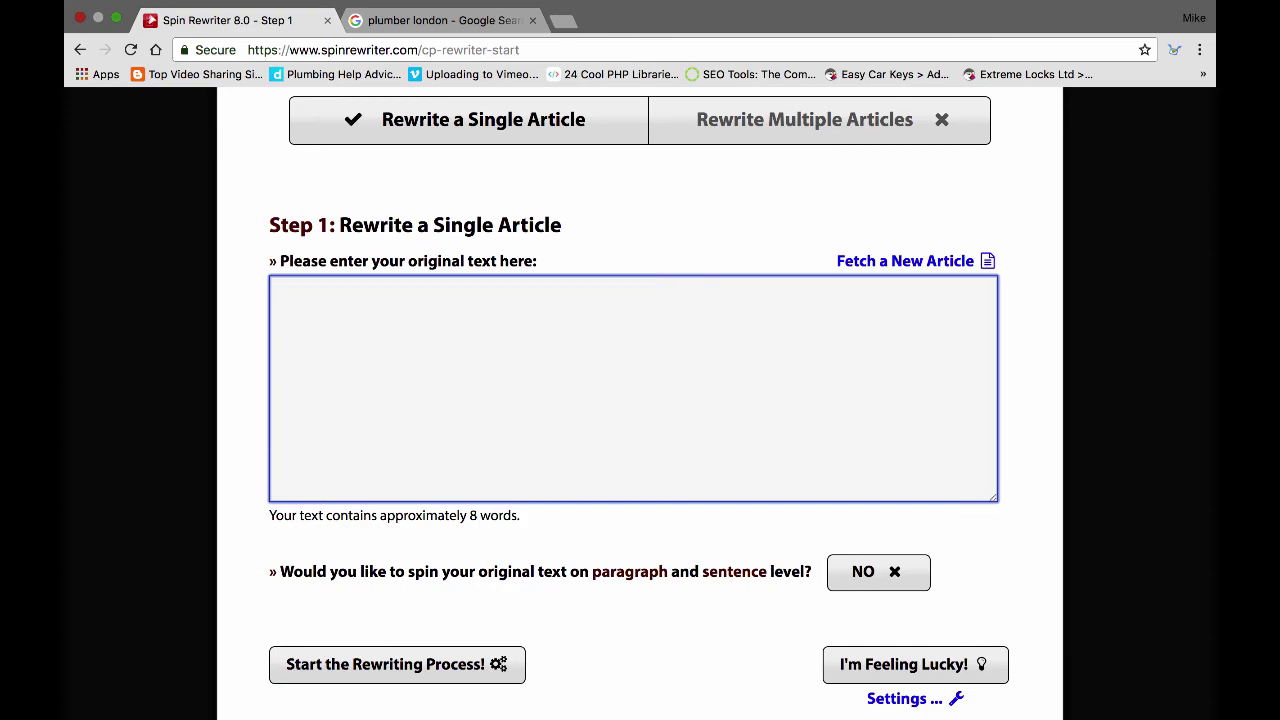
key(ctrl+Right)
key(ctrl+Right)
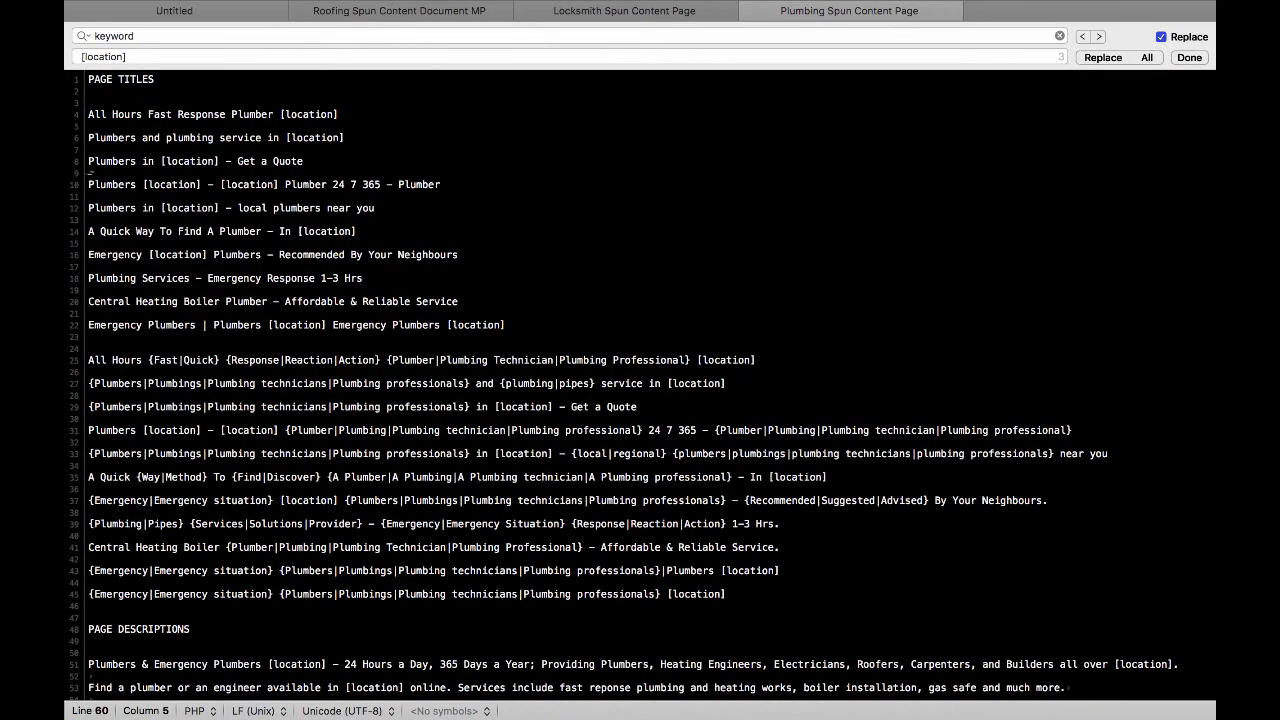
Copy the plain plumbing page titles on BBEdit lines 4–20 for Spin Rewriter's article box.
drag(88, 112, 511, 325)
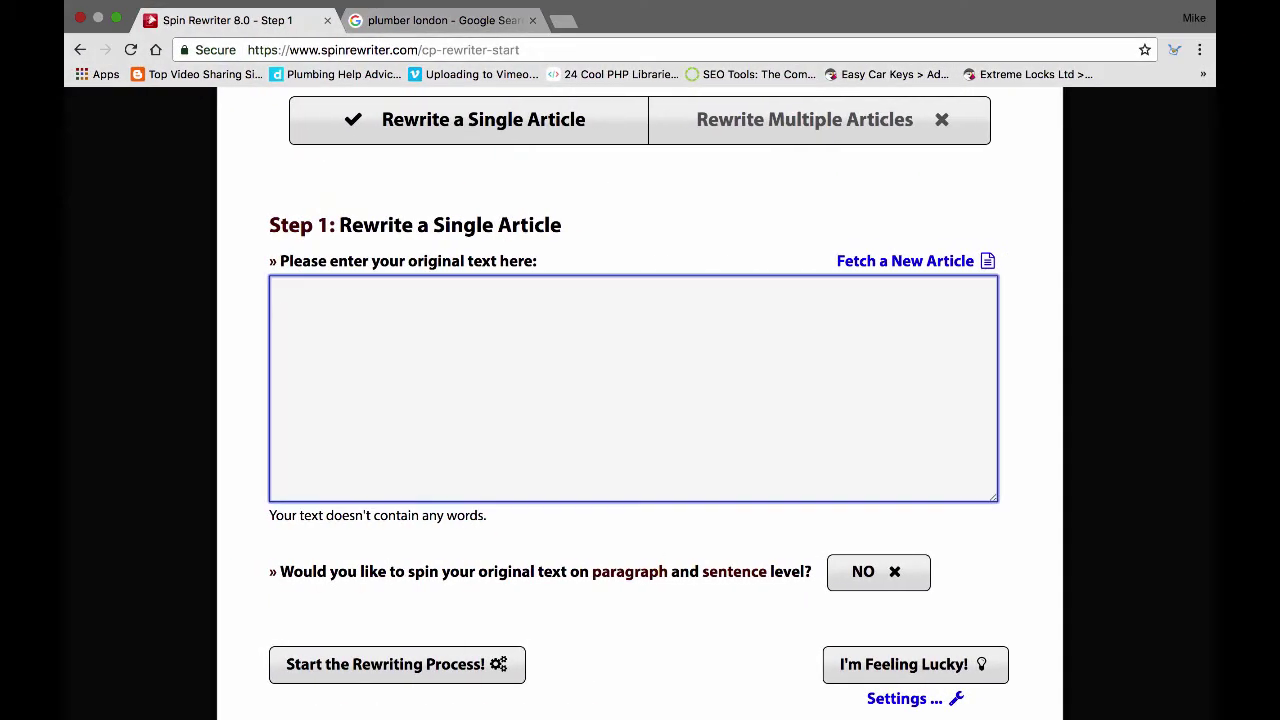
key(BackSpace)
Paste the ten plumbing page titles into Spin Rewriter's article box.
key(super+v)
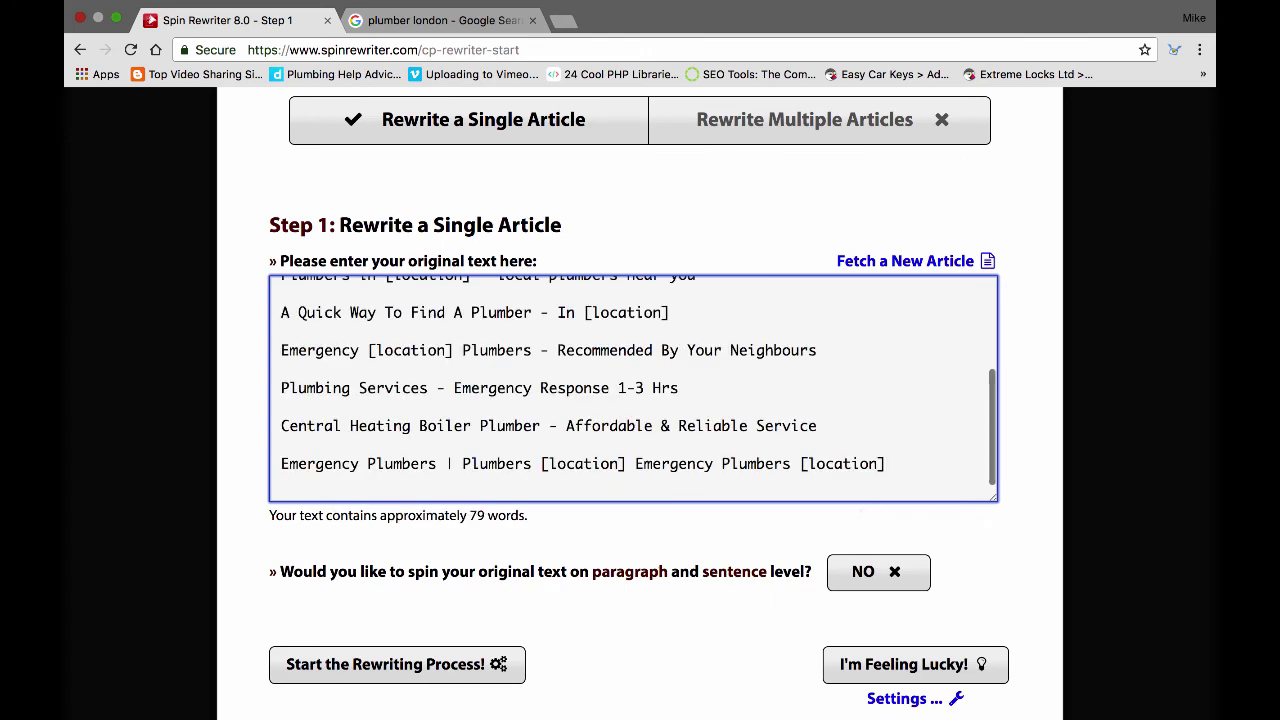
scroll(632, 387, up, 5)
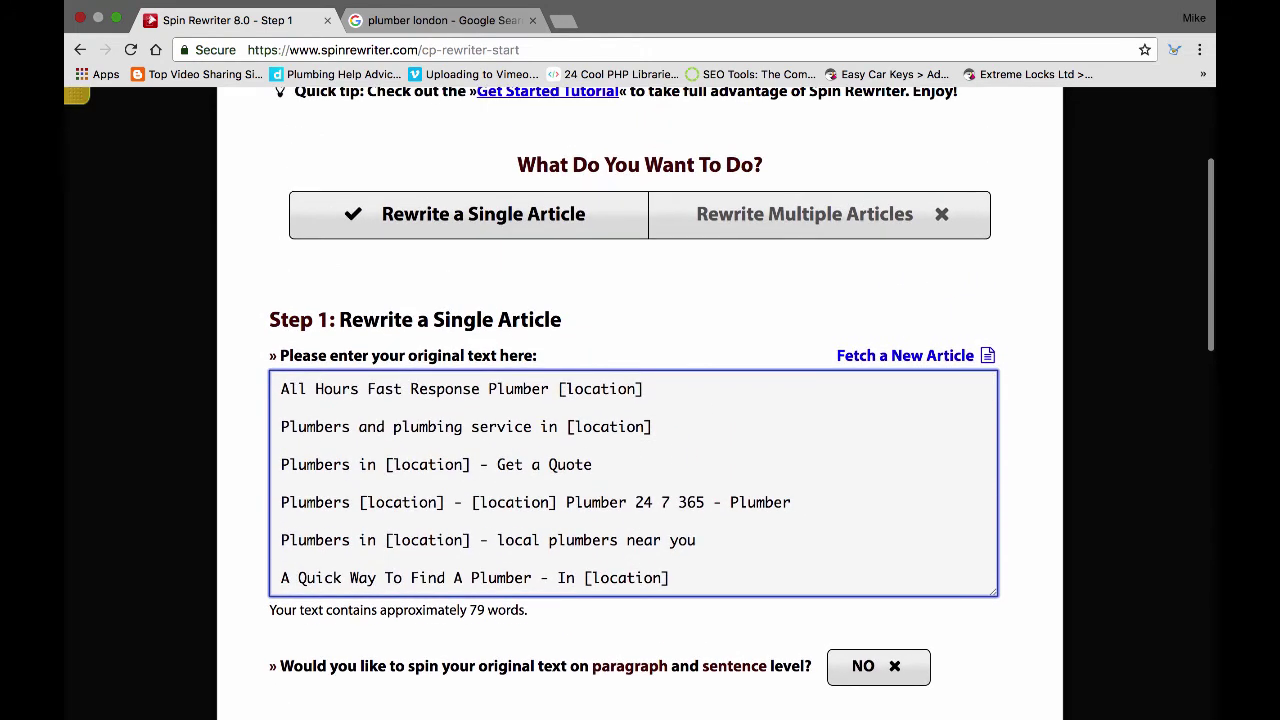
scroll(632, 300, down, 4)
scroll(632, 300, down, 2)
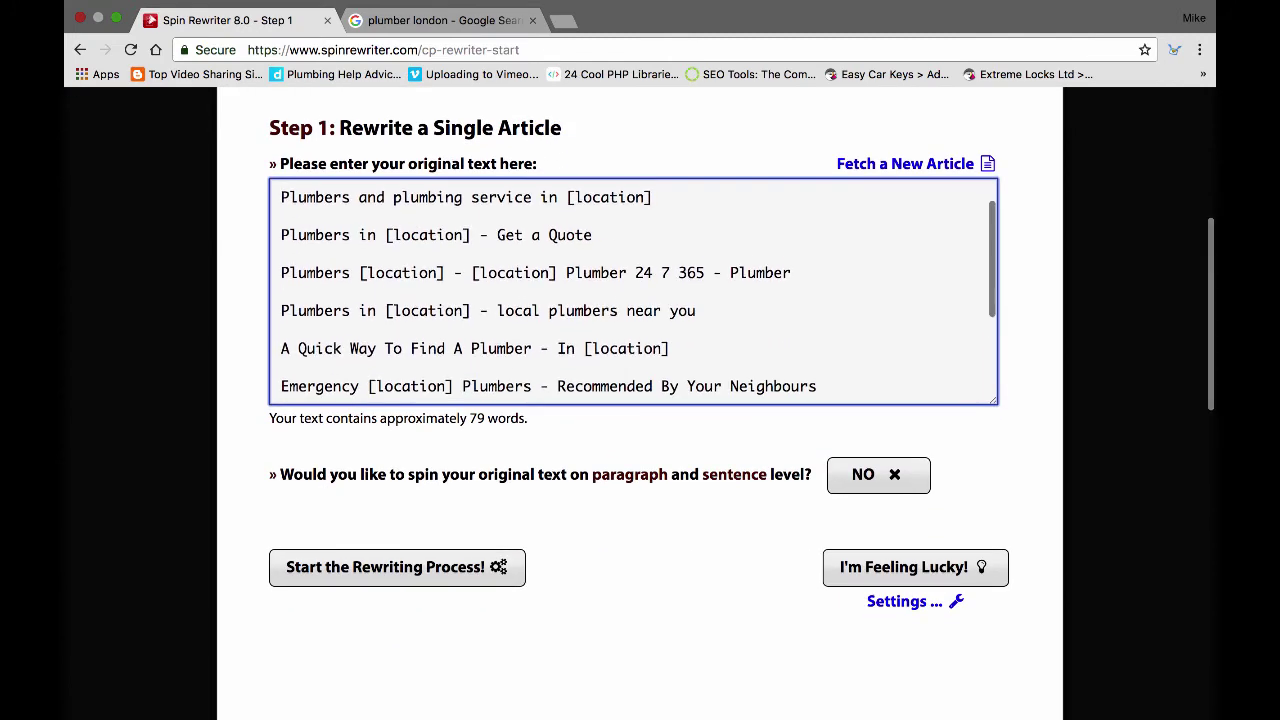
scroll(632, 300, down, 3)
scroll(632, 300, up, 6)
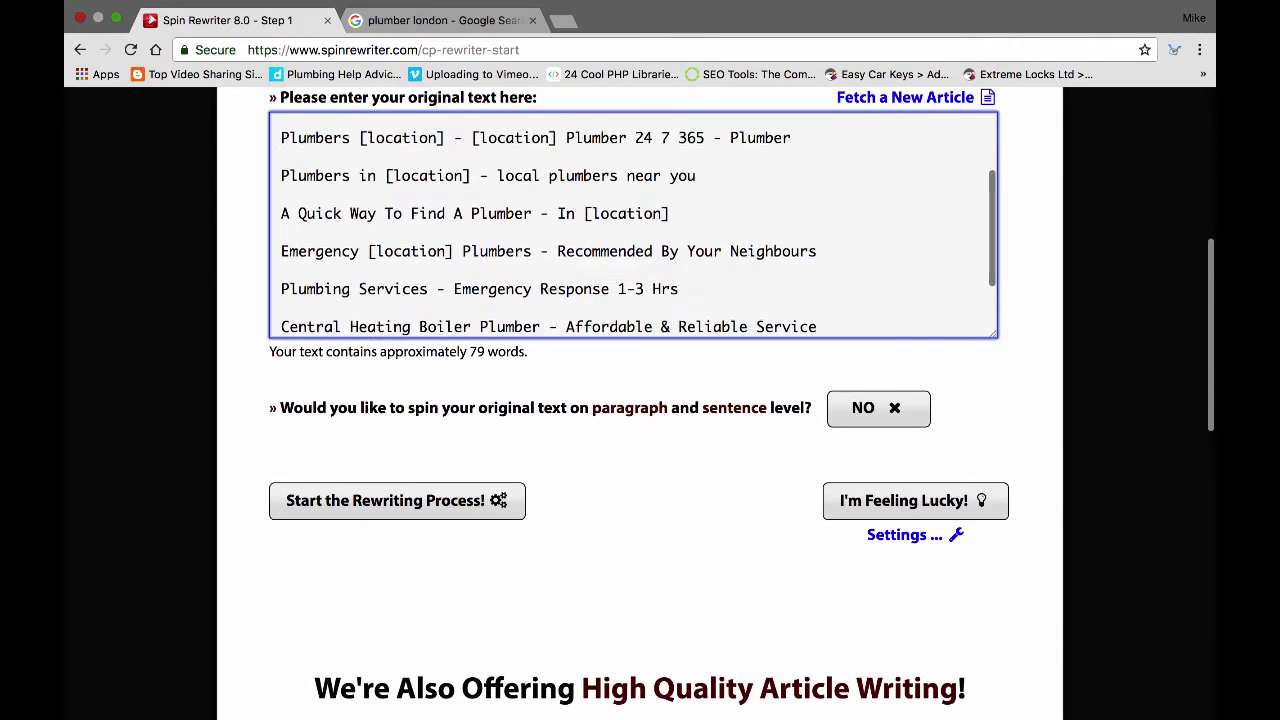
scroll(632, 330, down, 2)
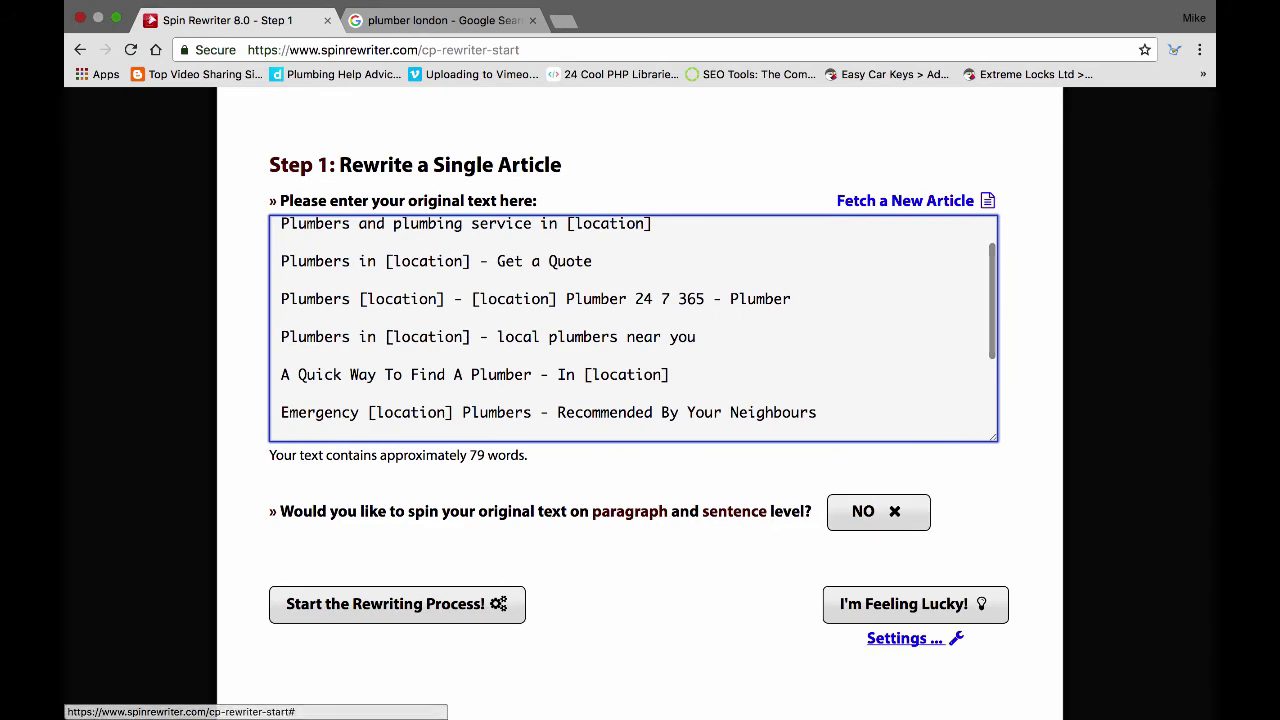
scroll(632, 330, down, 1)
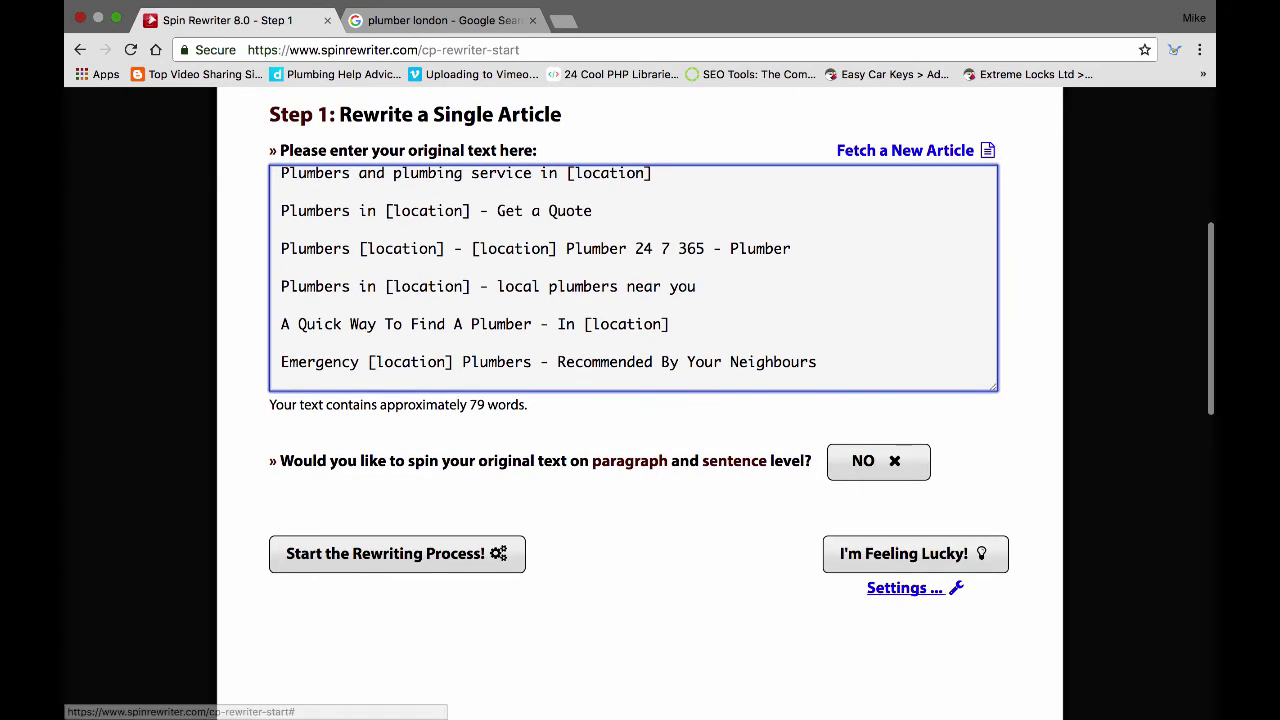
Confirm low-risk, protected-keyword I'm Feeling Lucky settings and run the automatic spin.
click(904, 588)
scroll(640, 400, down, 4)
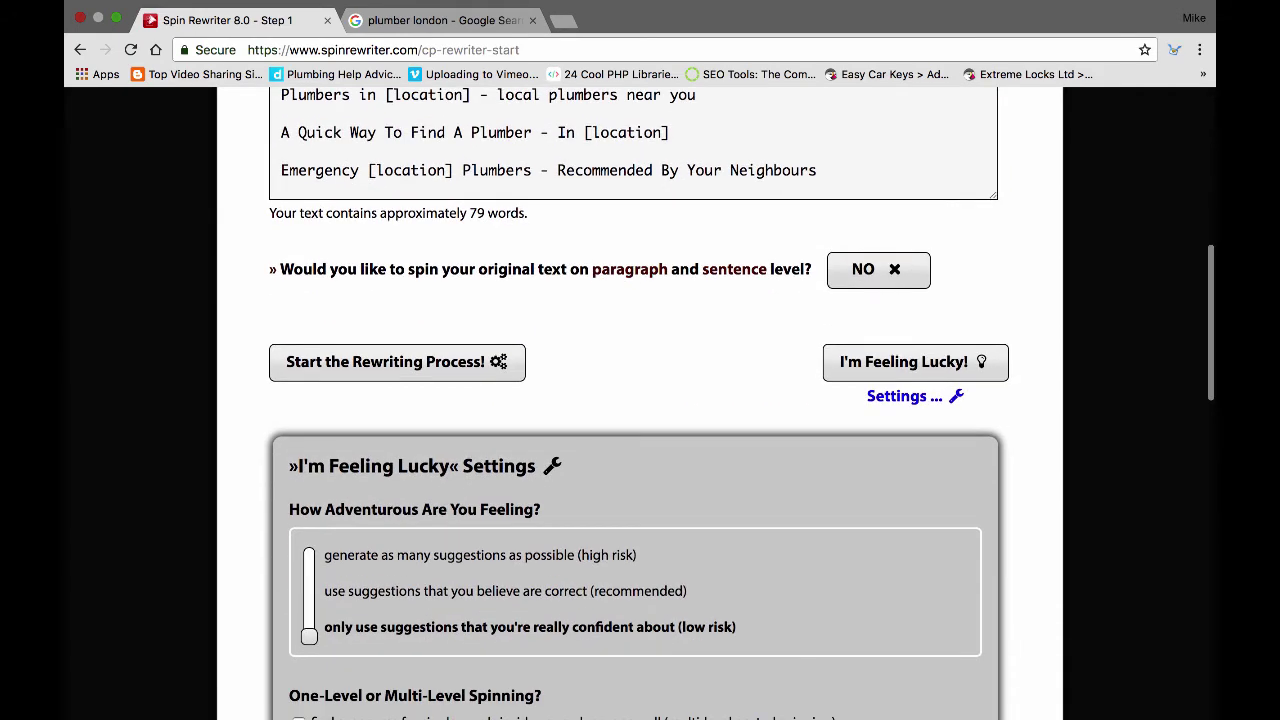
scroll(640, 400, down, 3)
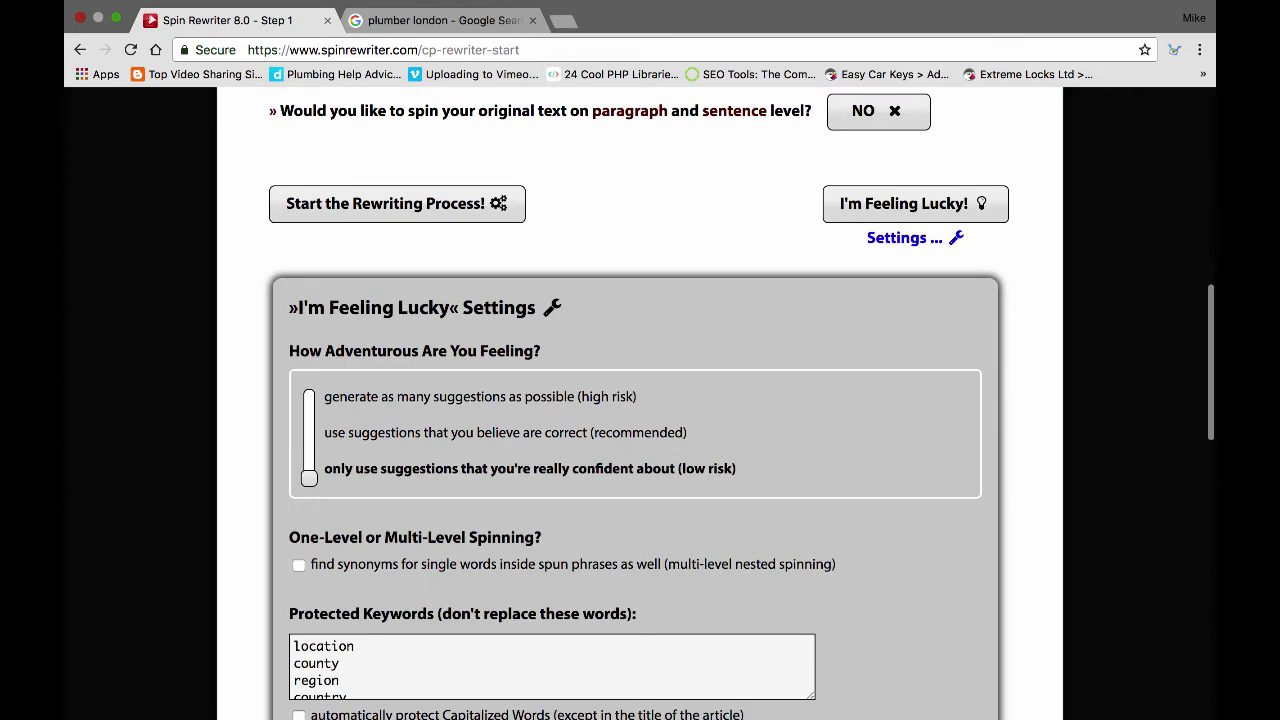
scroll(630, 200, up, 5)
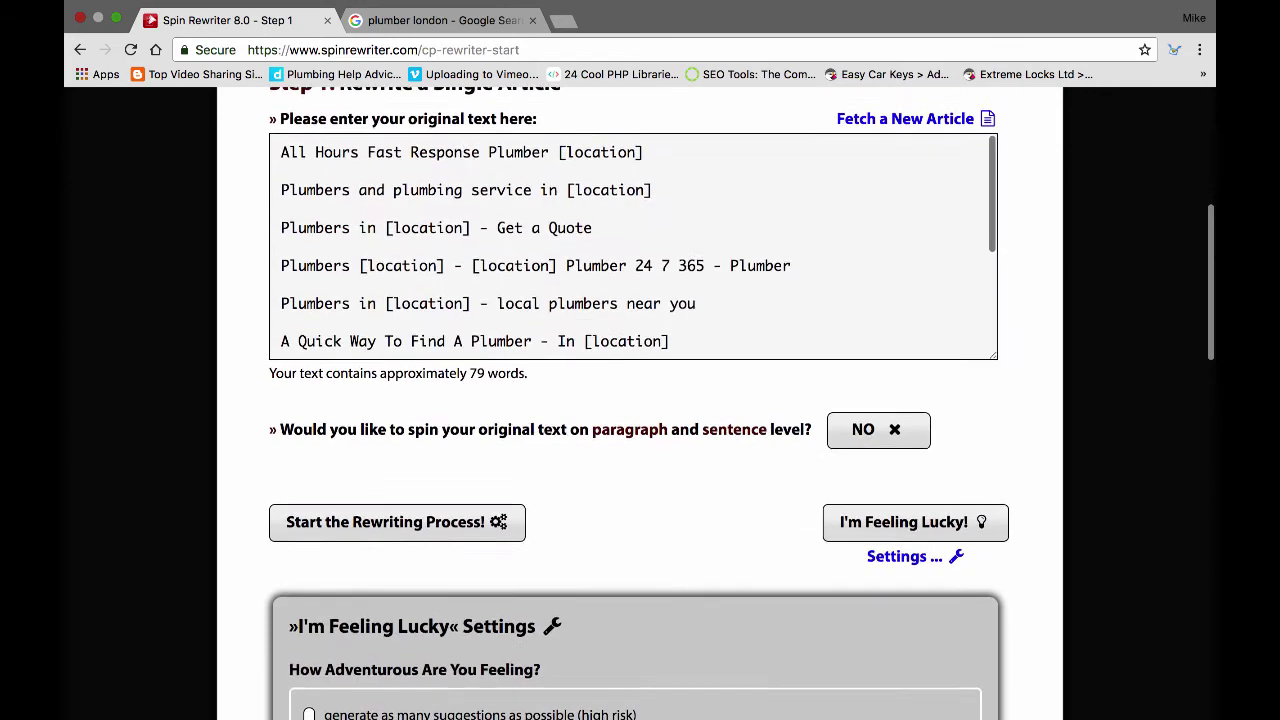
scroll(630, 200, down, 4)
scroll(640, 400, down, 7)
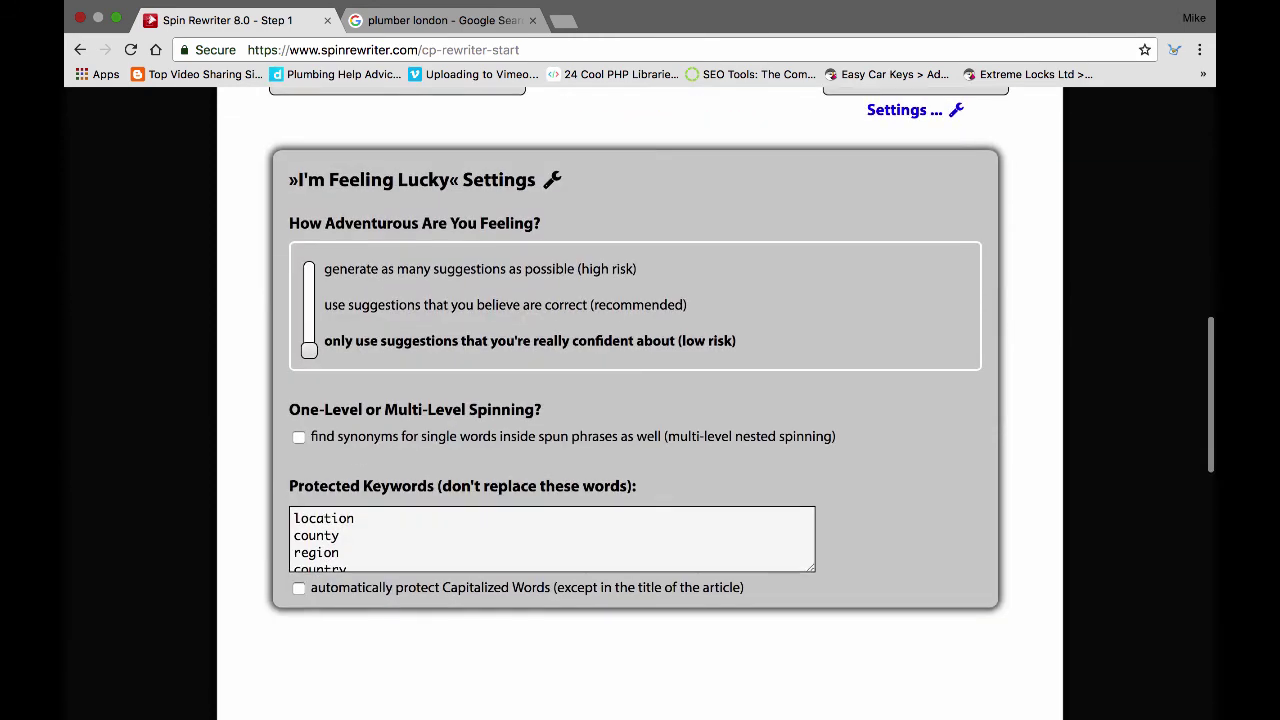
scroll(550, 540, down, 5)
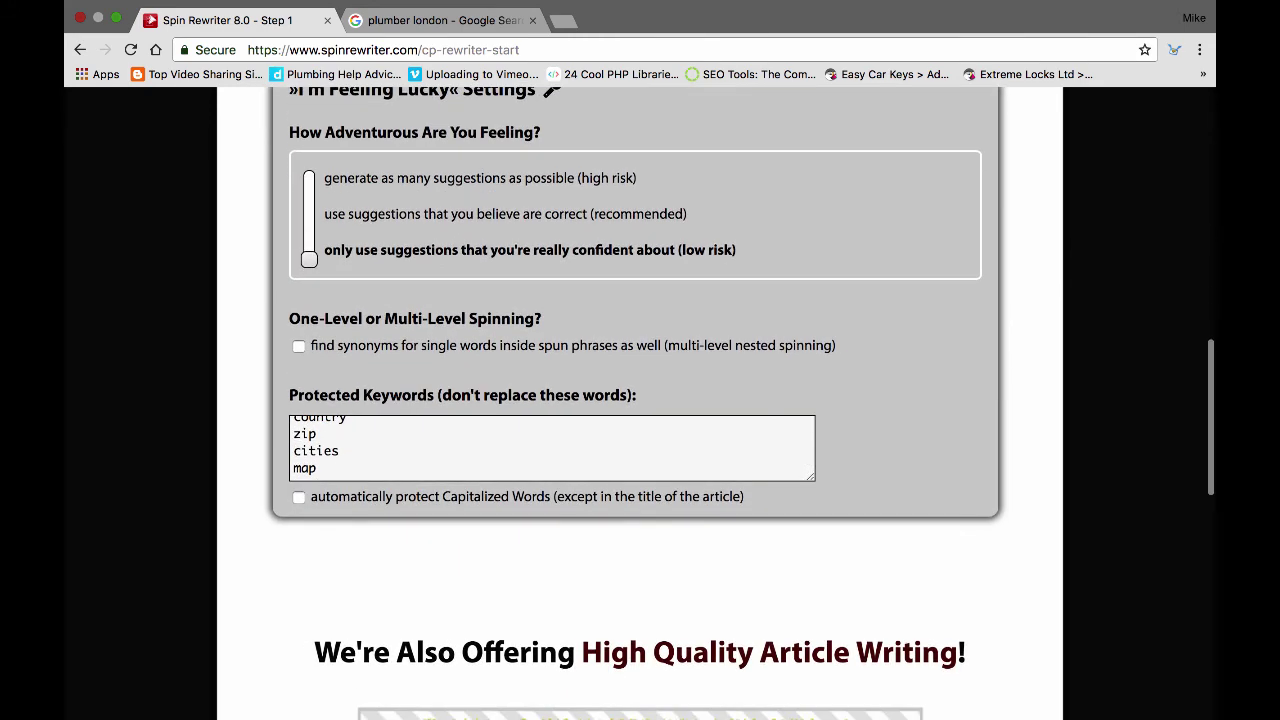
scroll(550, 480, up, 3)
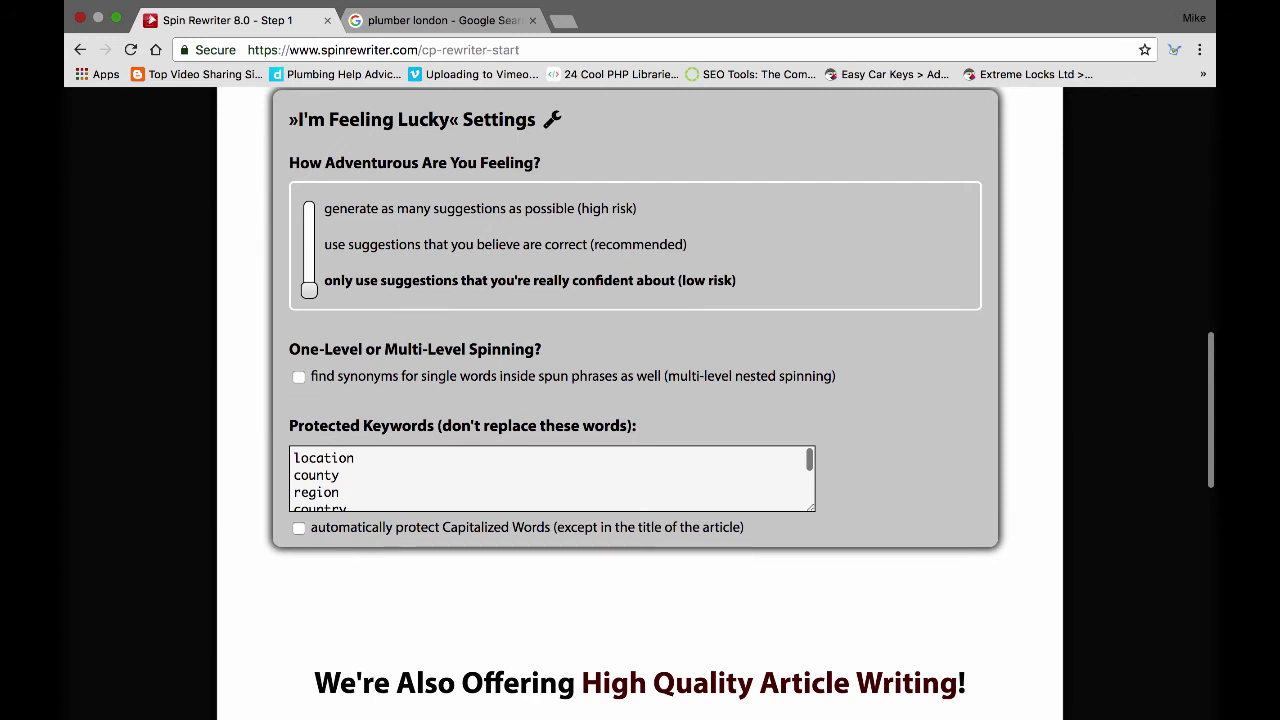
scroll(552, 478, down, 2)
scroll(552, 478, down, 3)
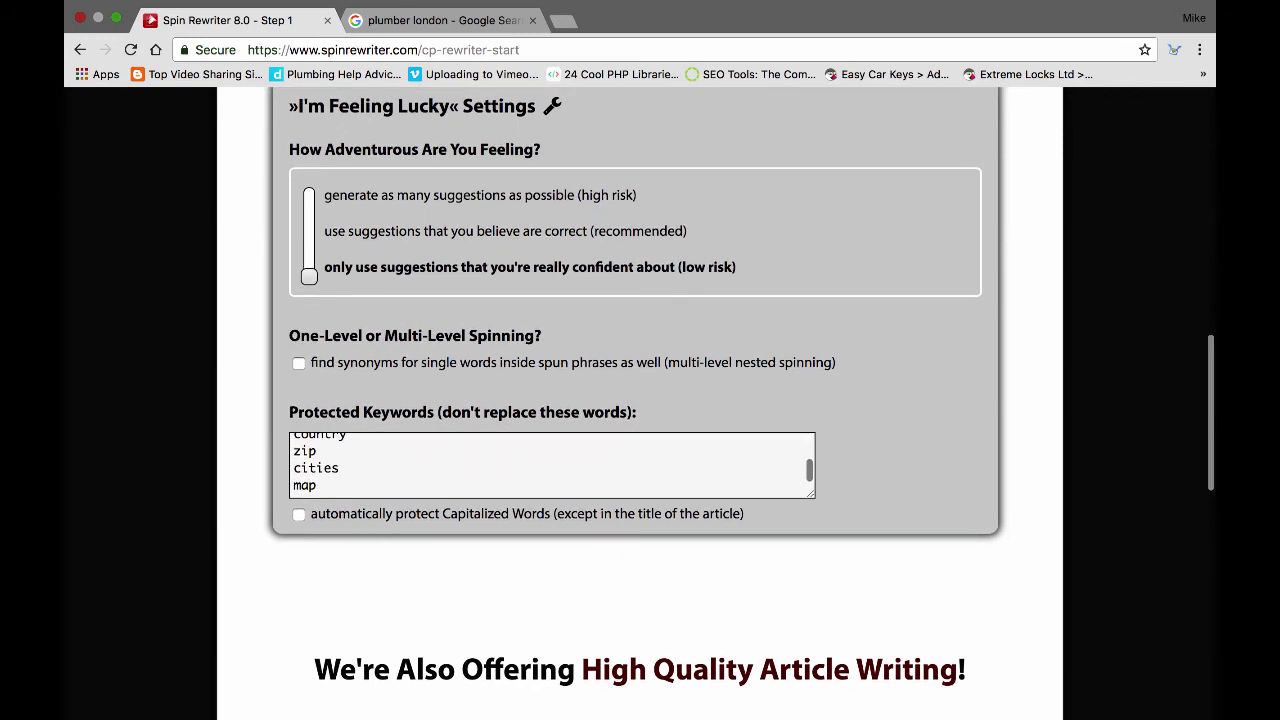
scroll(640, 400, up, 2)
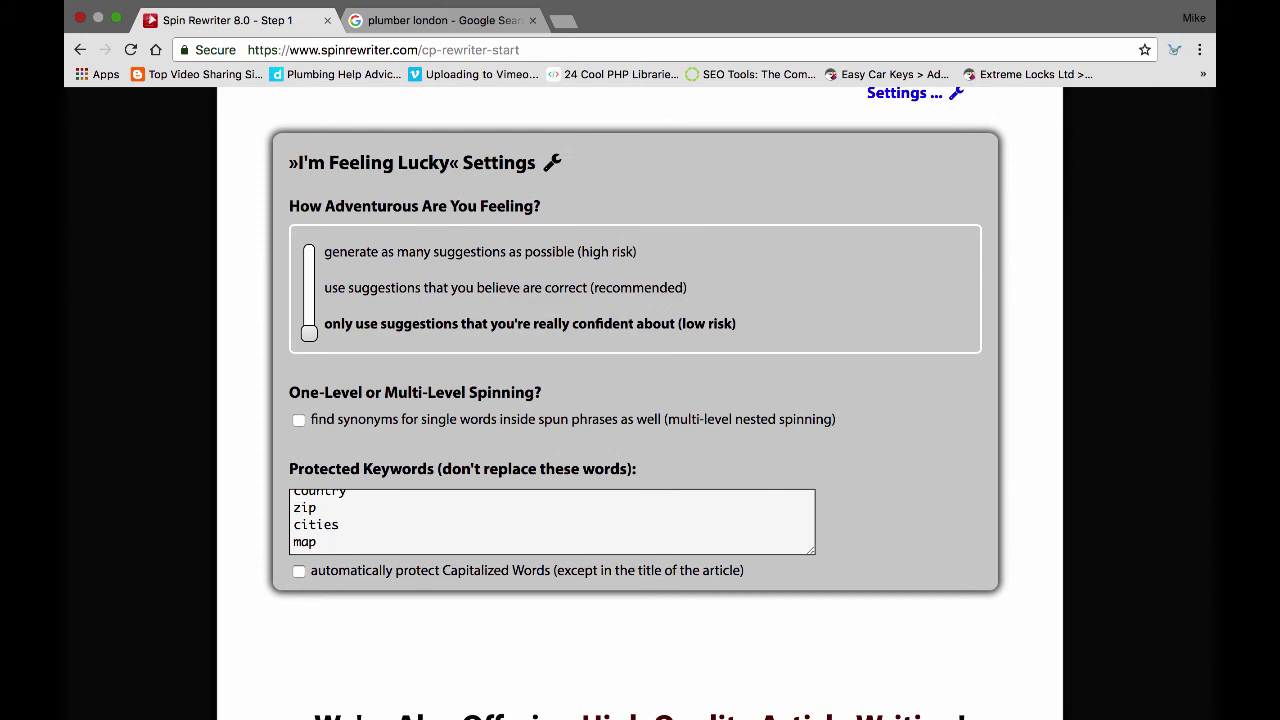
scroll(640, 400, up, 5)
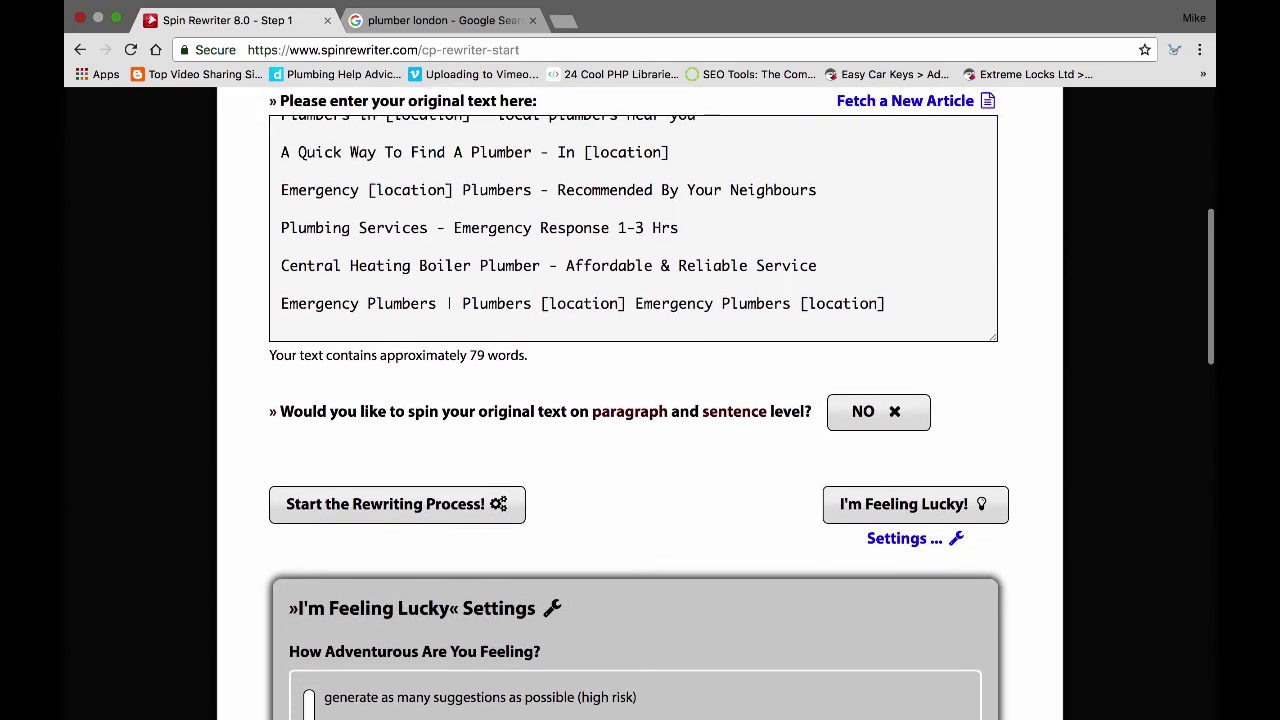
scroll(640, 400, down, 5)
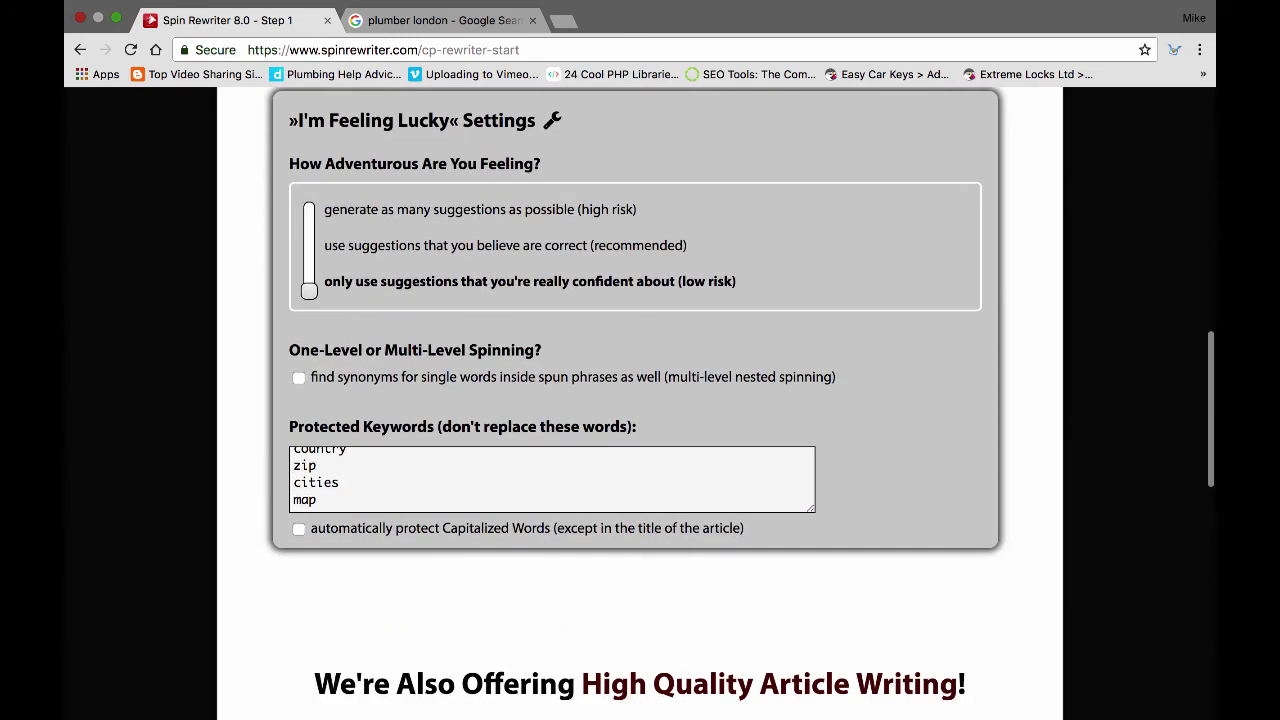
scroll(640, 400, up, 3)
click(920, 312)
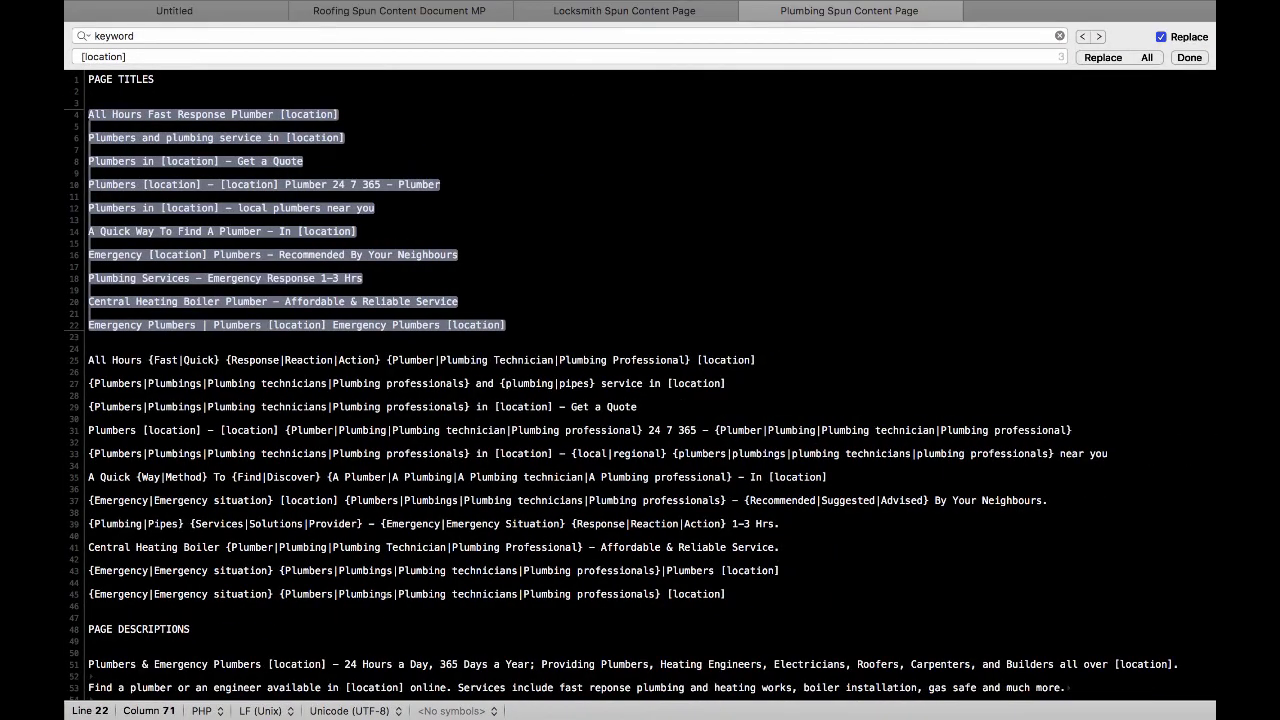
Move the Spin Rewriter desktop space to sit after Screaming Frog.
key(ctrl+Left)
key(ctrl+Up)
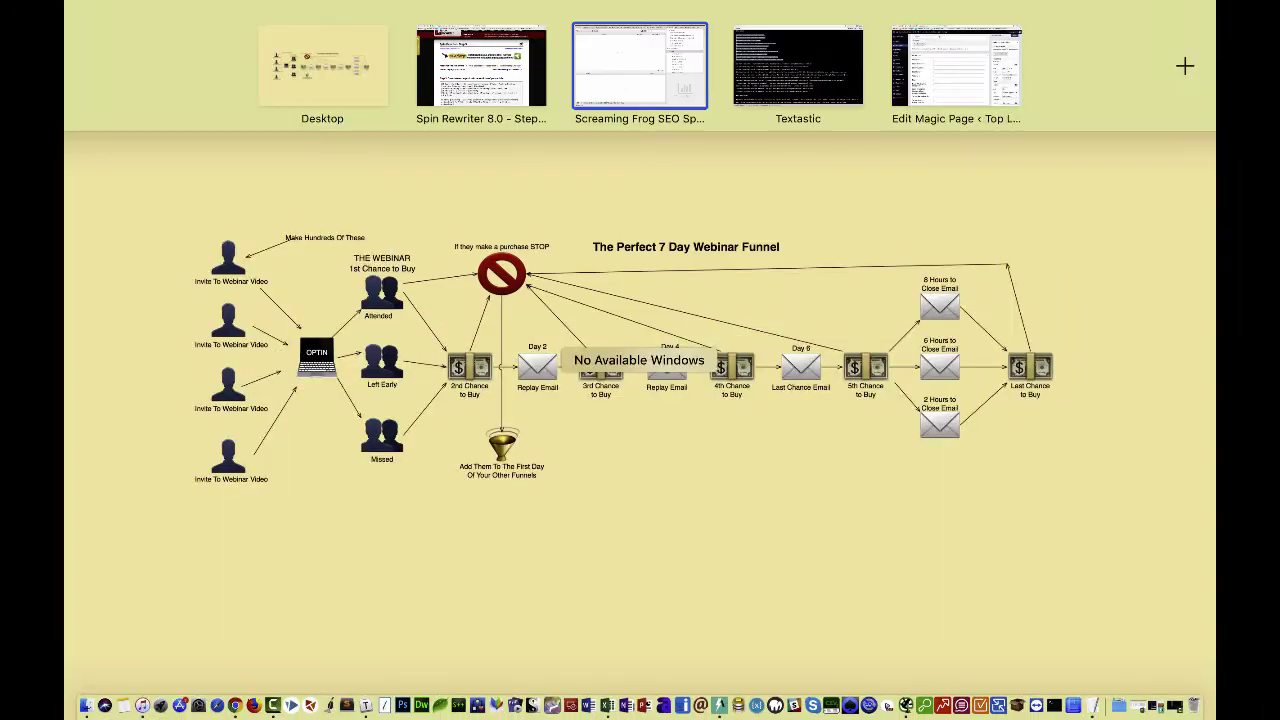
drag(481, 65, 640, 65)
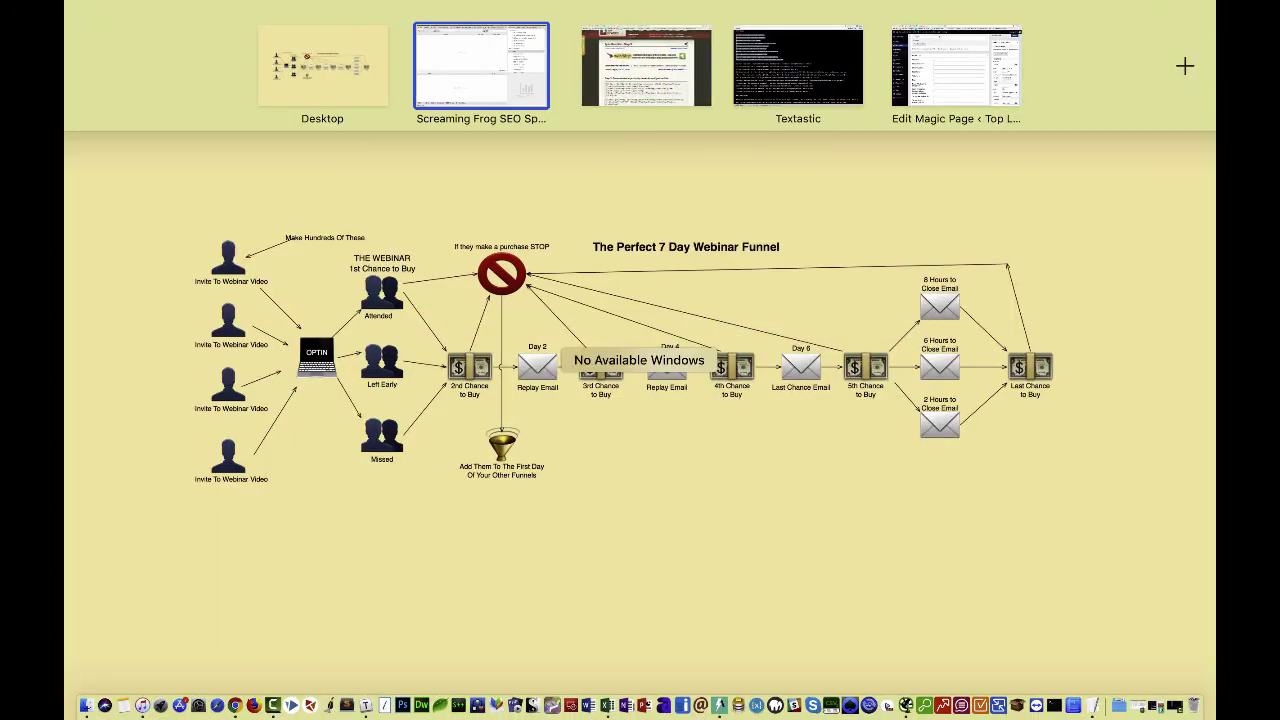
click(640, 65)
Place the WordPress Magic Page editor space before Textastic, ending on WordPress.
key(ctrl+Right)
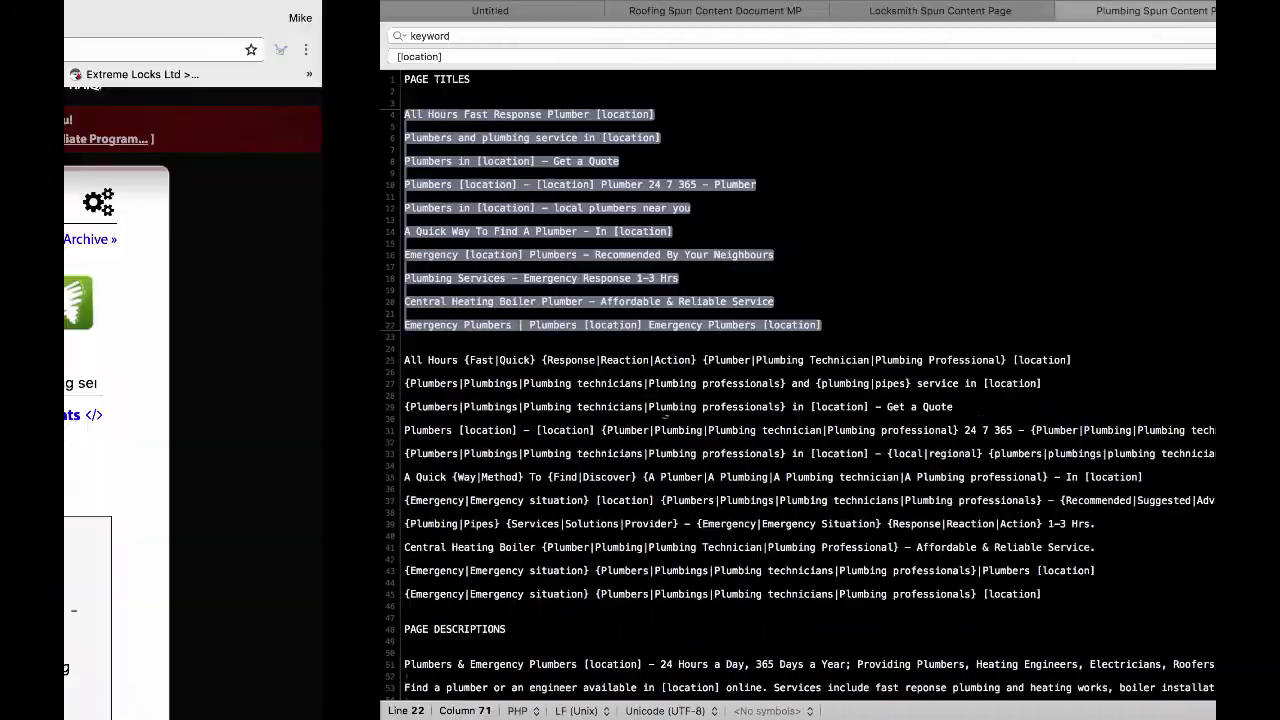
key(ctrl+Left)
key(ctrl+Up)
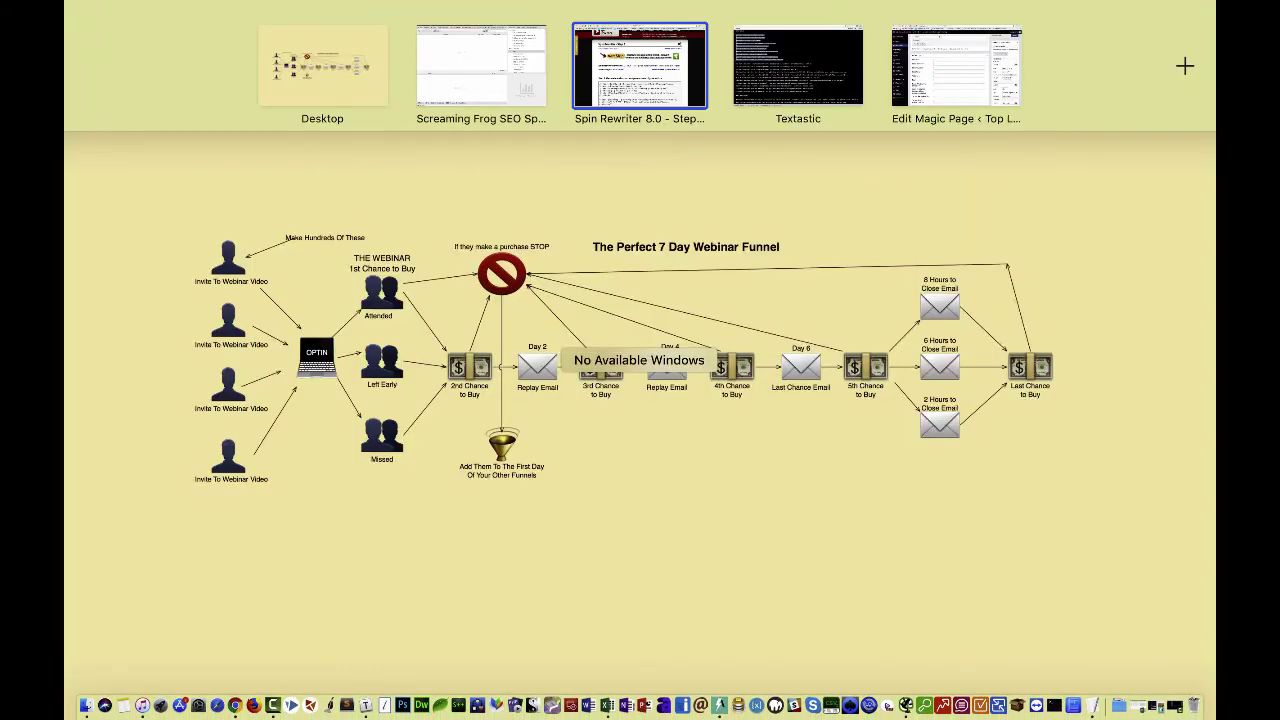
drag(956, 65, 800, 65)
click(800, 65)
key(ctrl+Right)
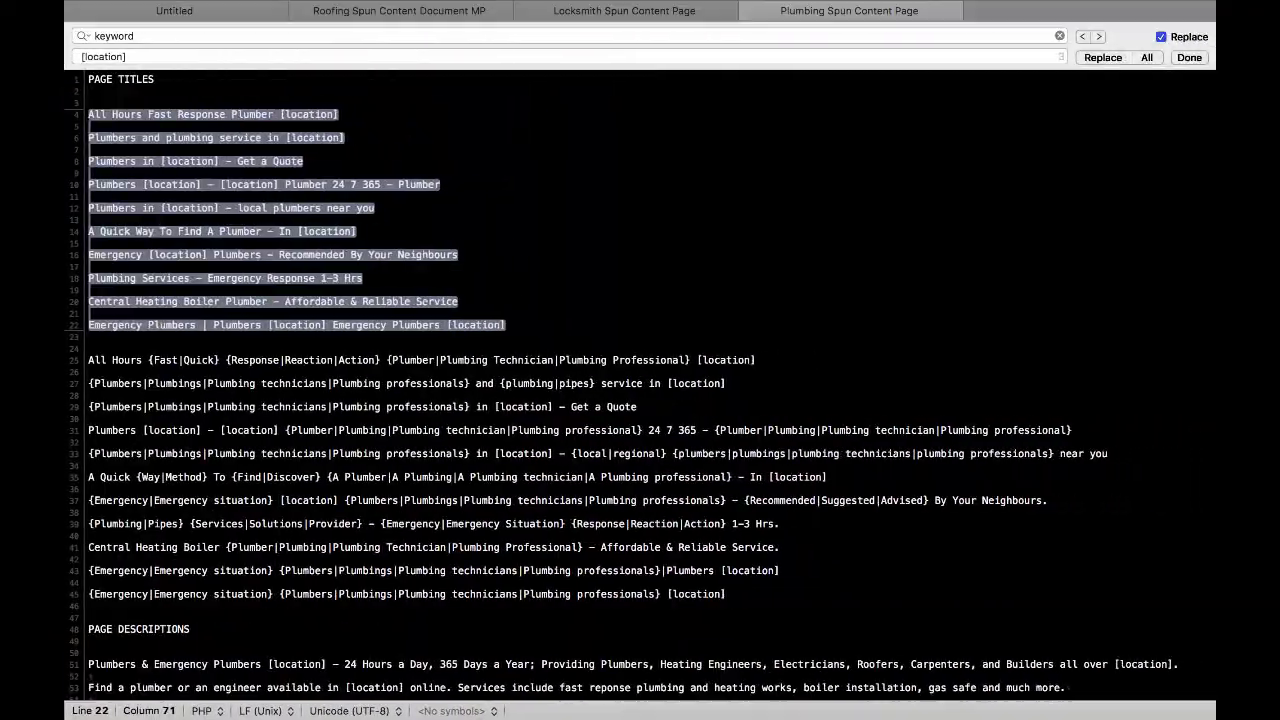
key(ctrl+Left)
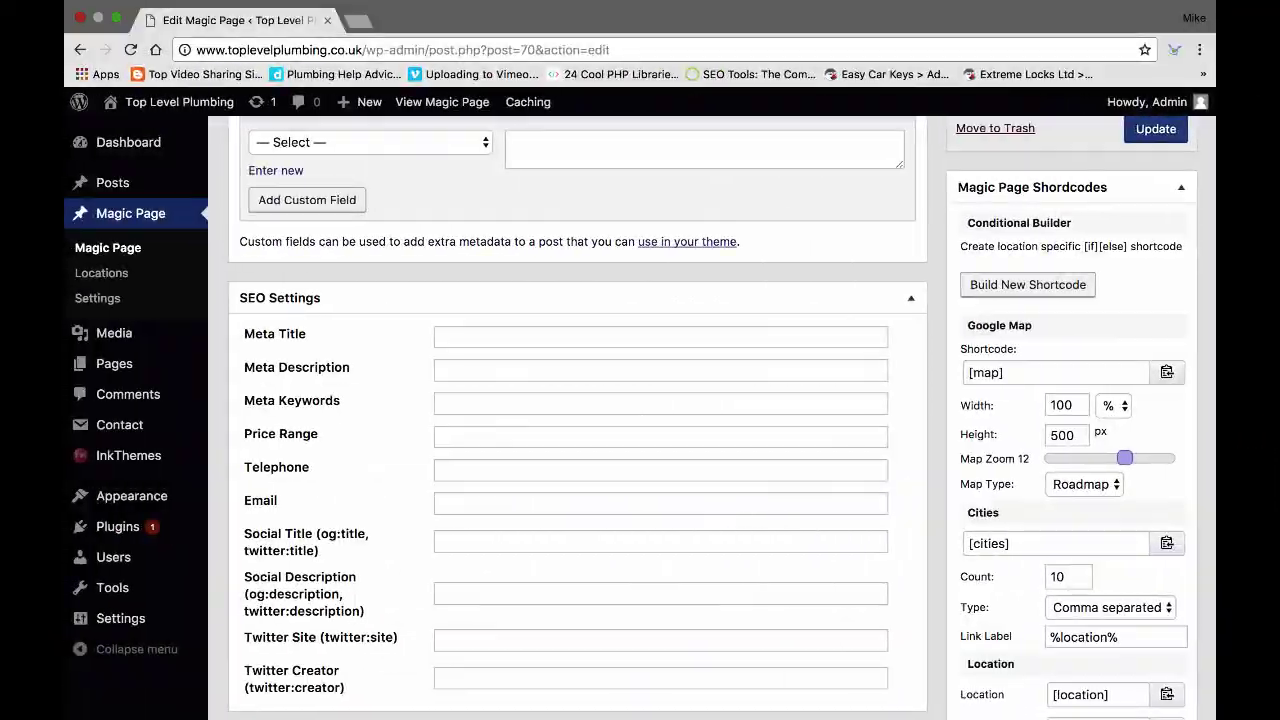
scroll(576, 416, up, 15)
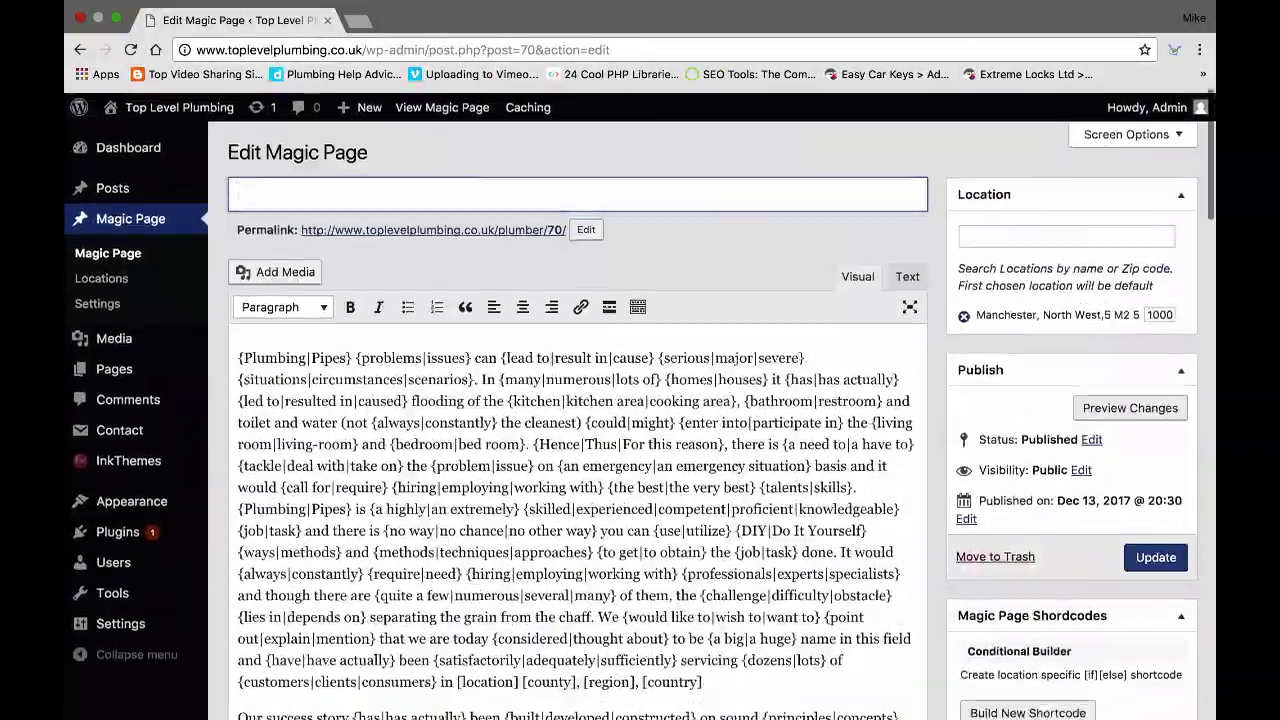
scroll(576, 416, down, 5)
scroll(576, 416, down, 15)
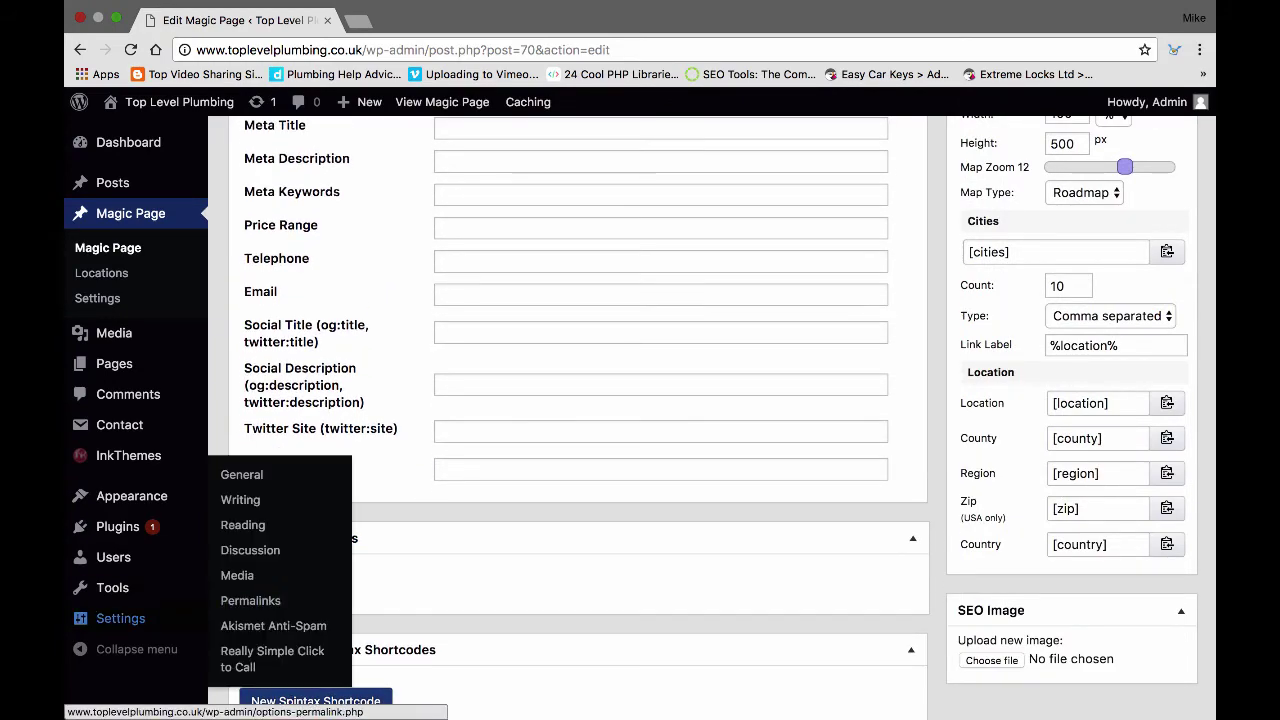
scroll(576, 416, down, 2)
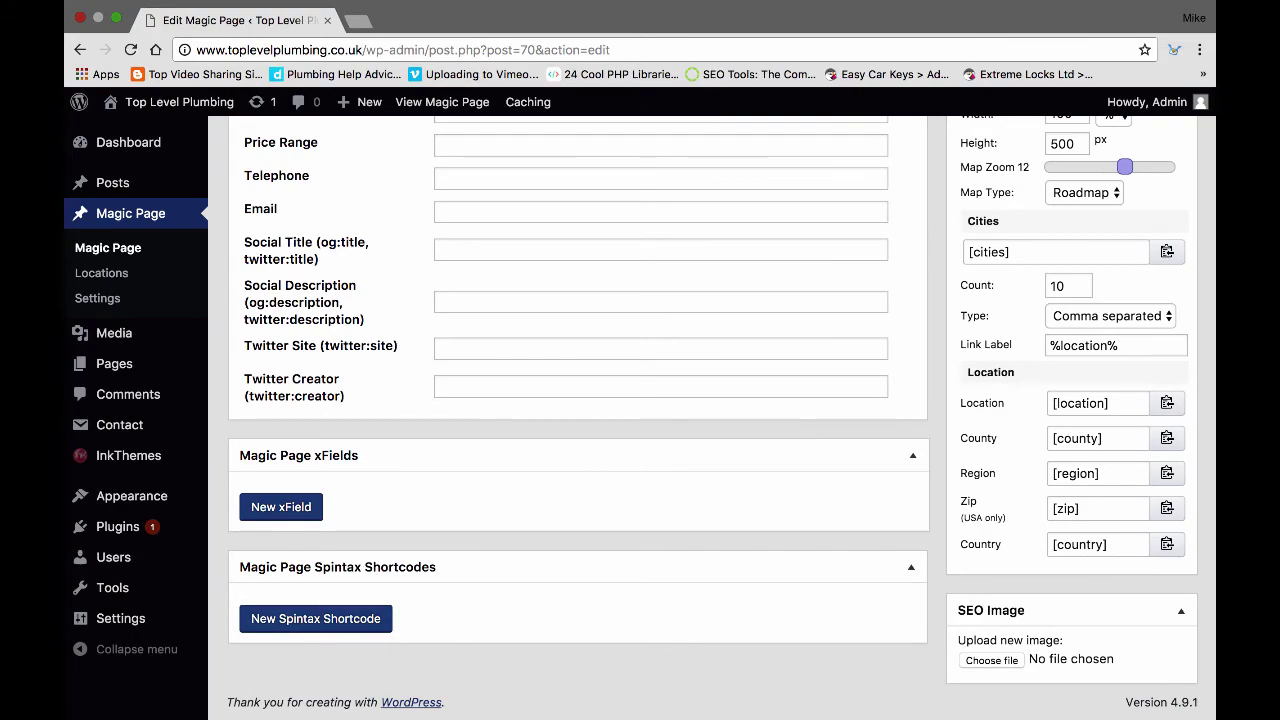
Select spun title lines 25–45 in Textastic to review them.
key(super+Tab)
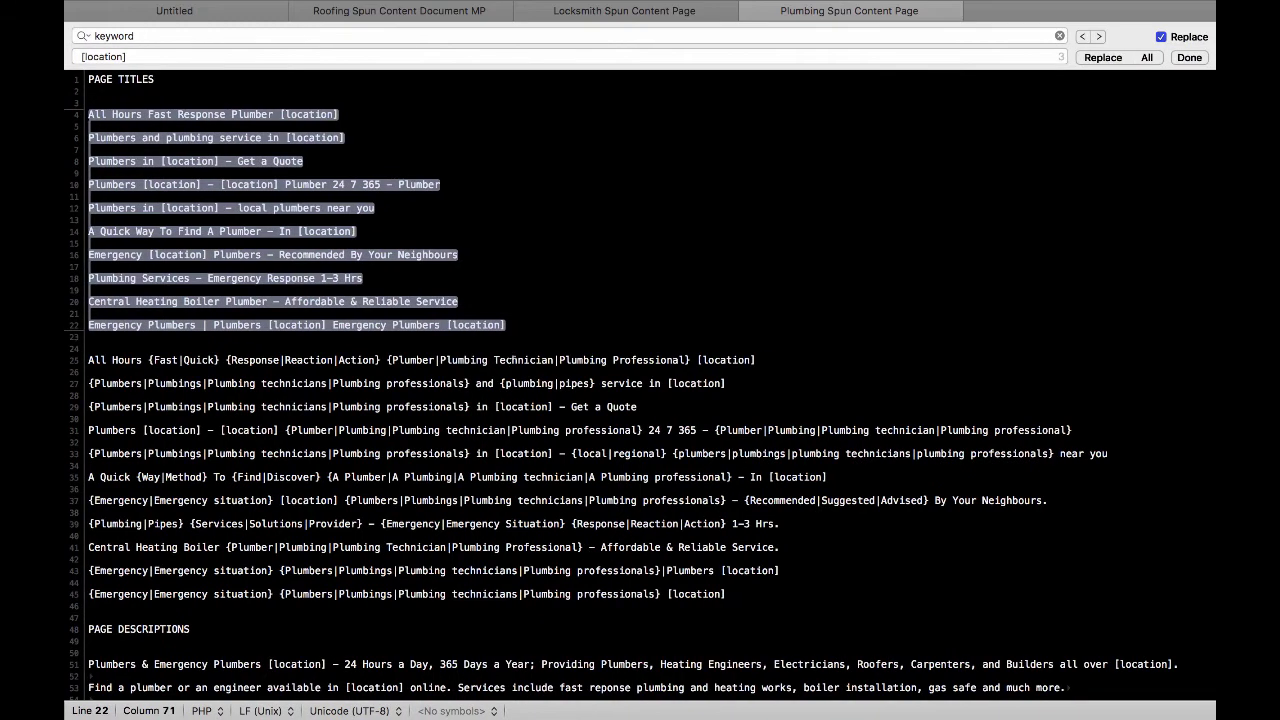
drag(741, 594, 88, 358)
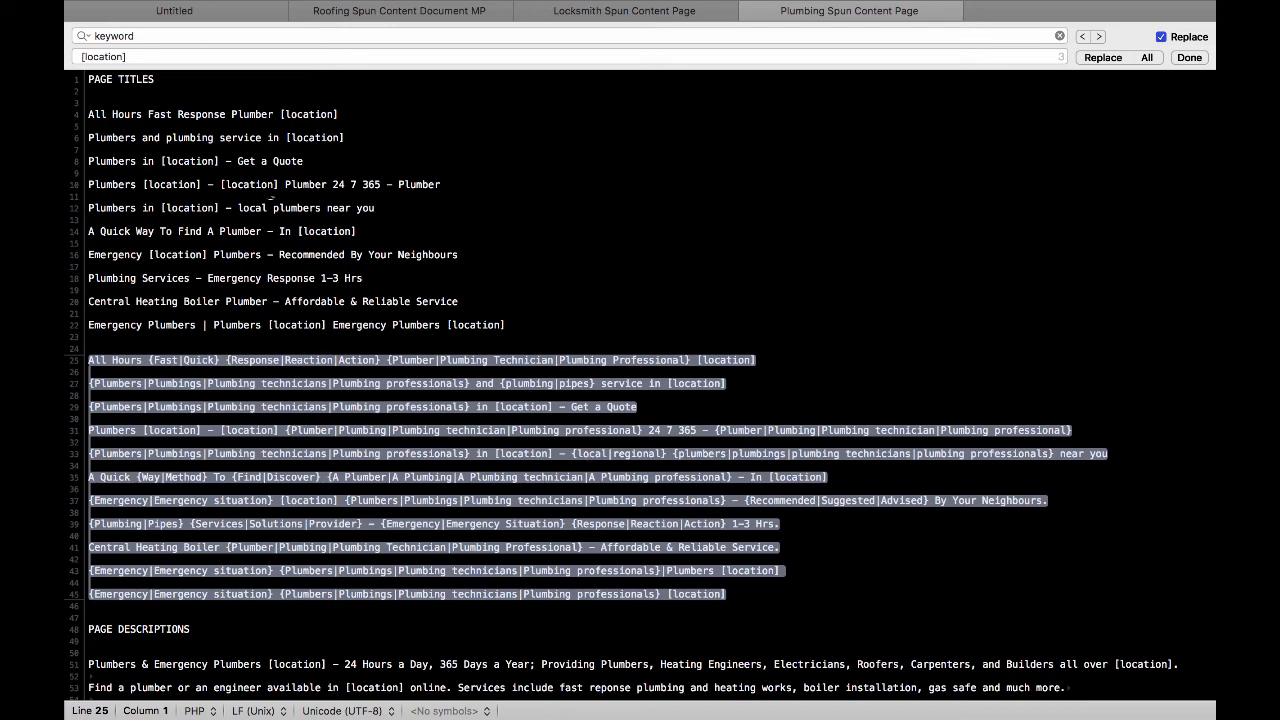
key(super+Tab)
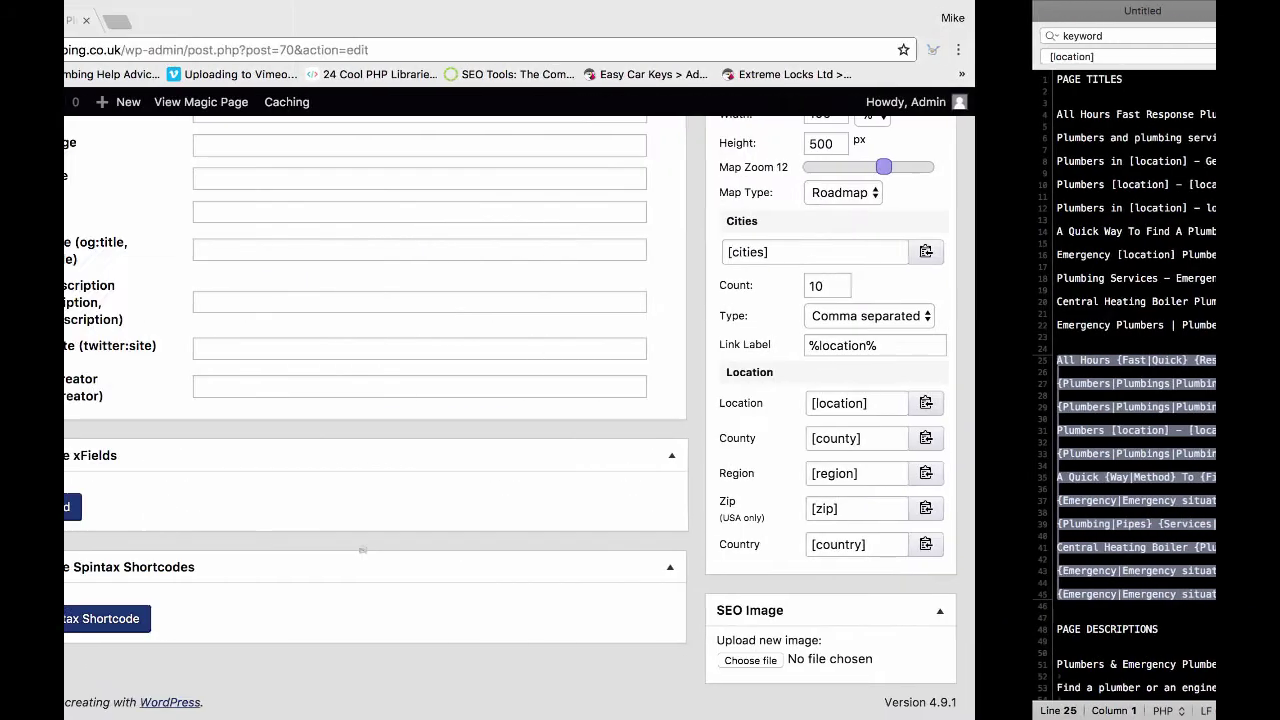
key(super+Tab)
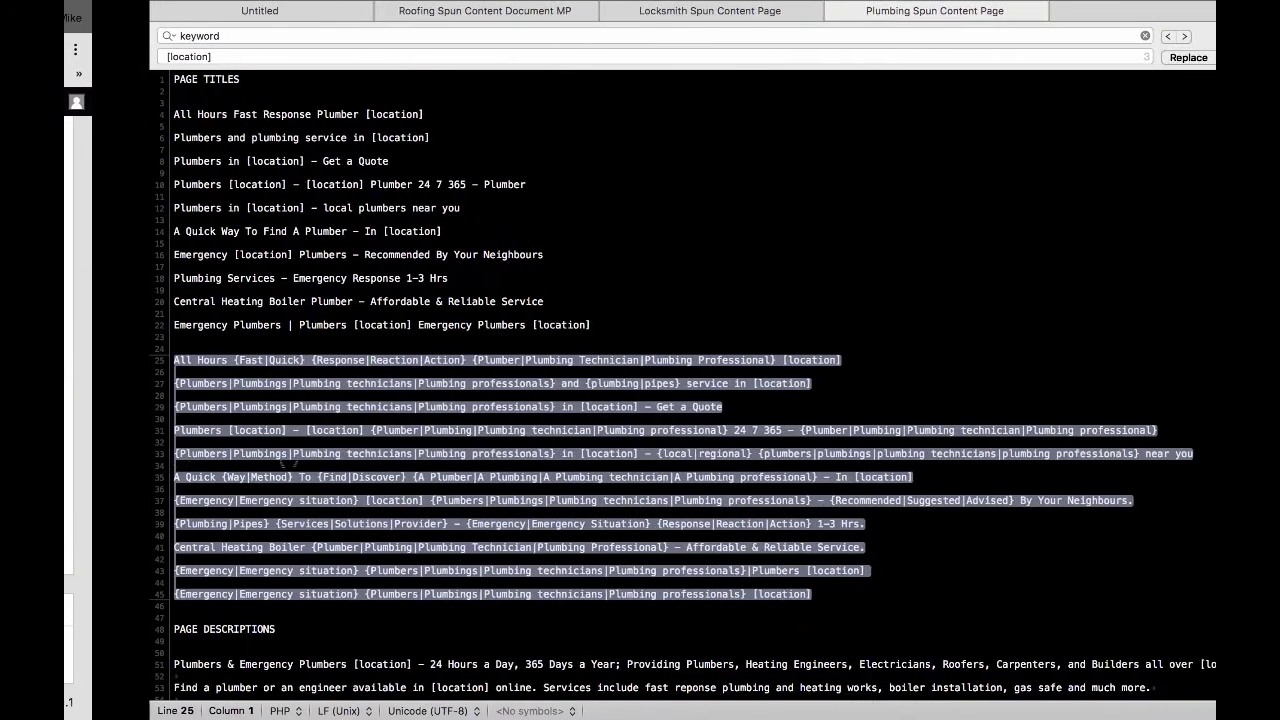
click(588, 326)
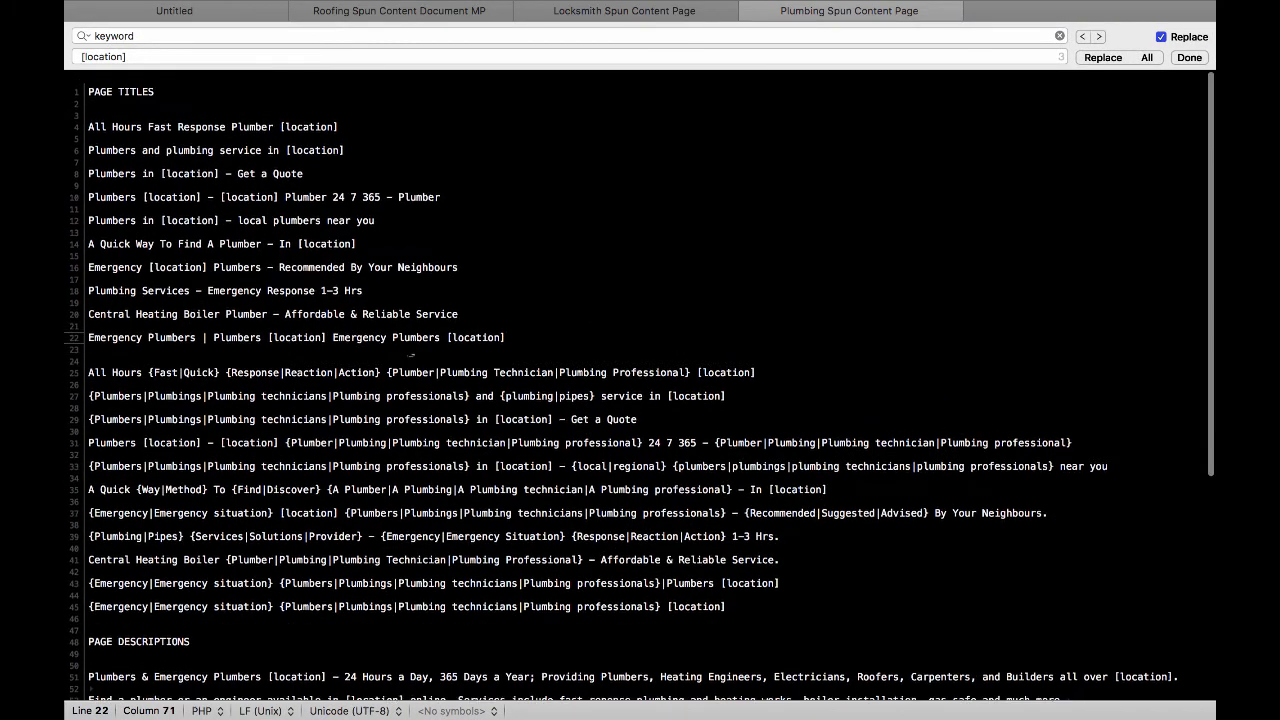
Delete the duplicate spun Emergency 'Plumbers [location]' line 43 and its leftover empty line.
scroll(278, 292, down, 3)
scroll(278, 294, down, 4)
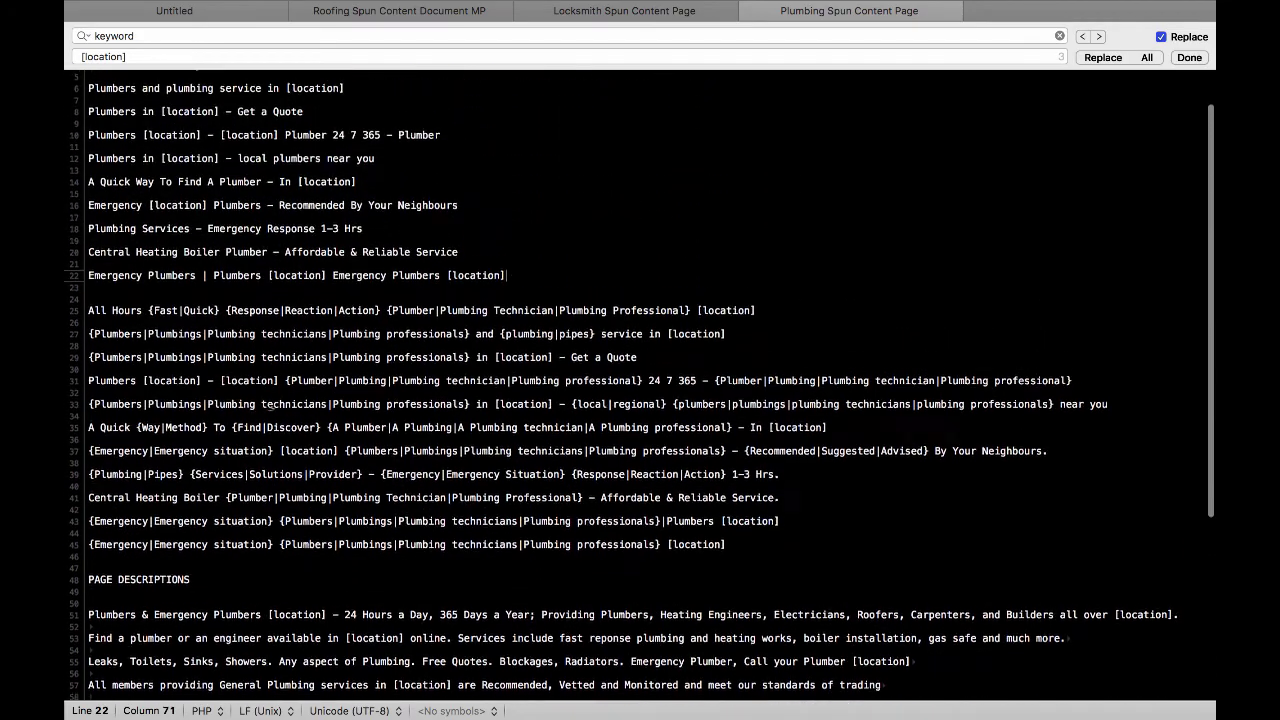
scroll(640, 380, down, 1)
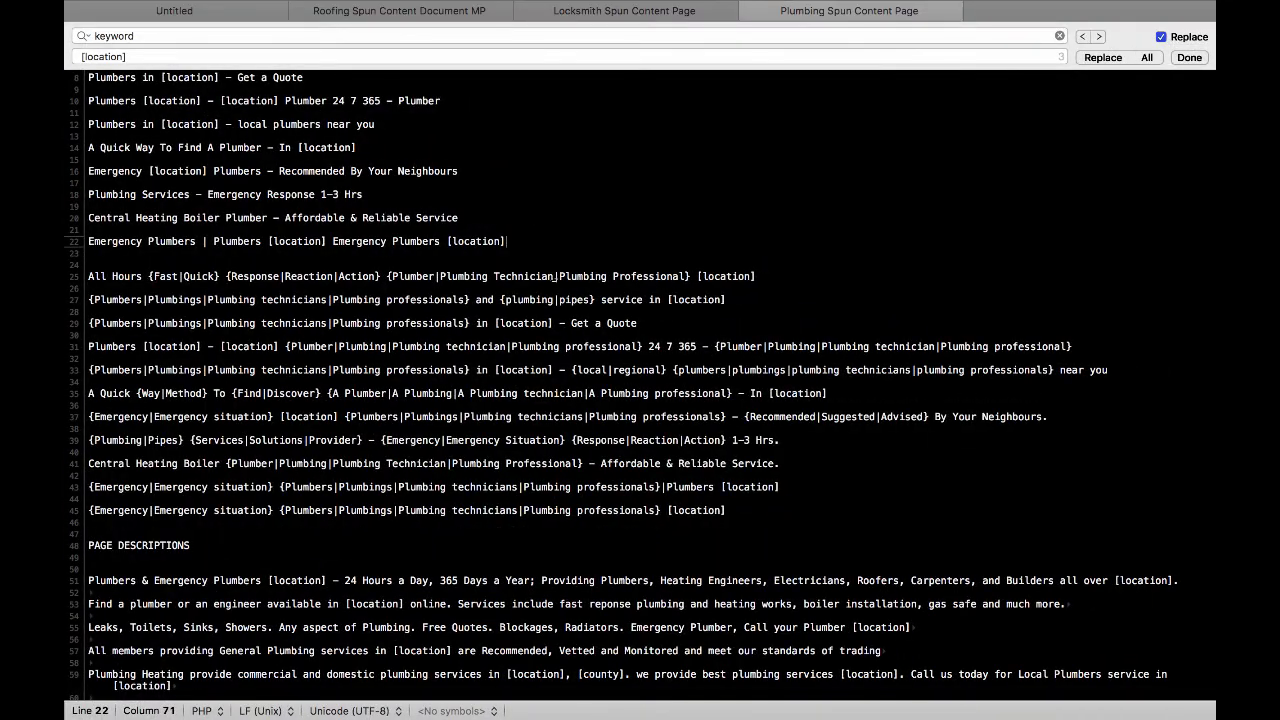
key(Down)
key(Down)
key(Down)
key(Down)
key(Down)
key(Down)
triple_click(395, 487)
key(BackSpace)
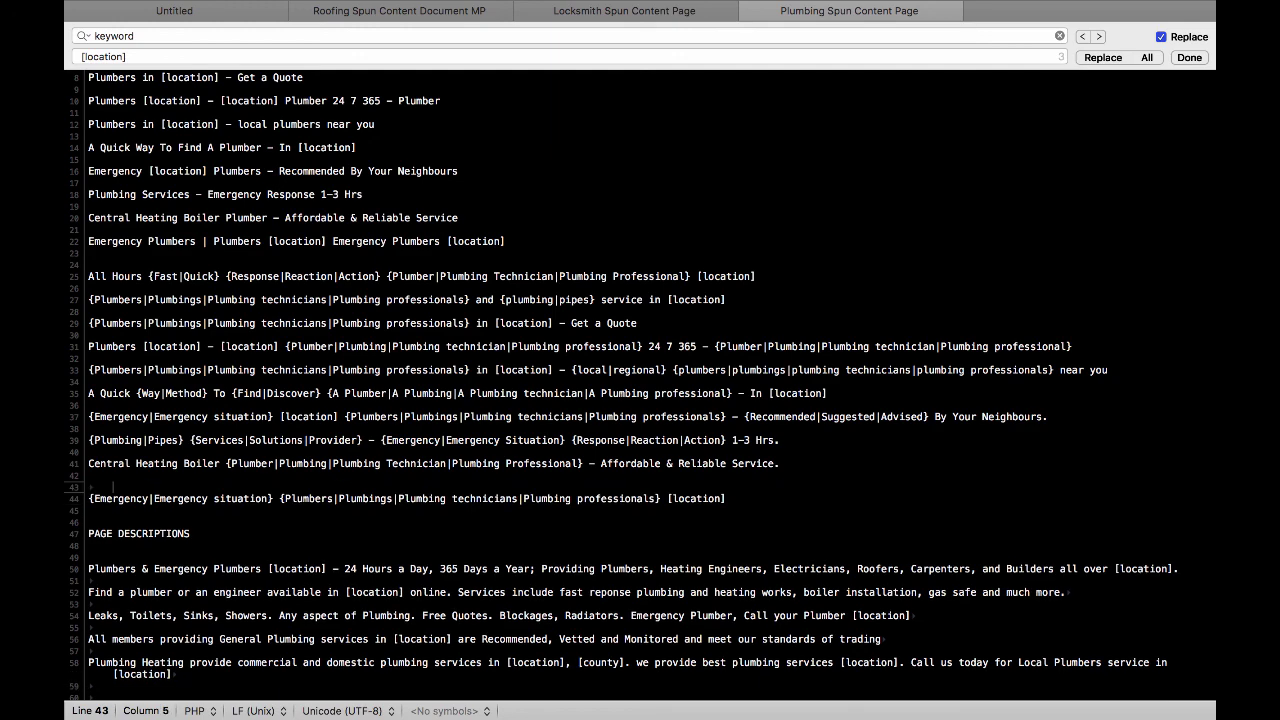
key(BackSpace)
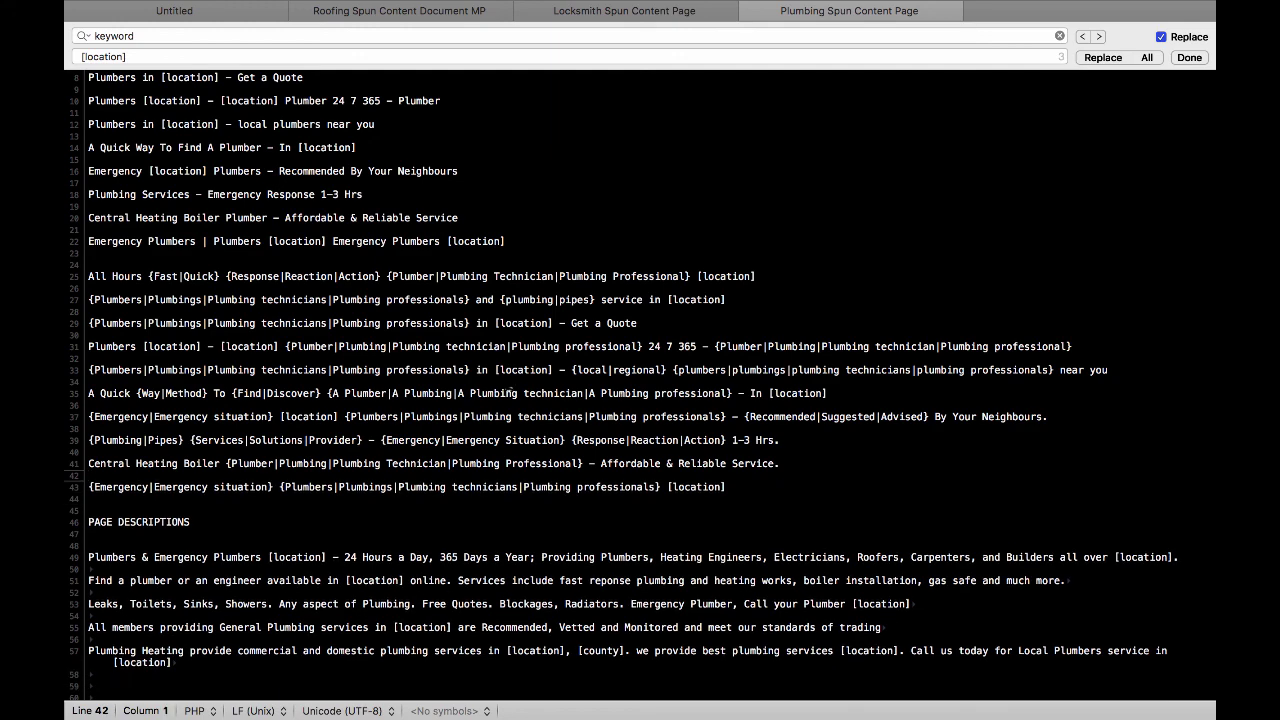
key(ctrl+Left)
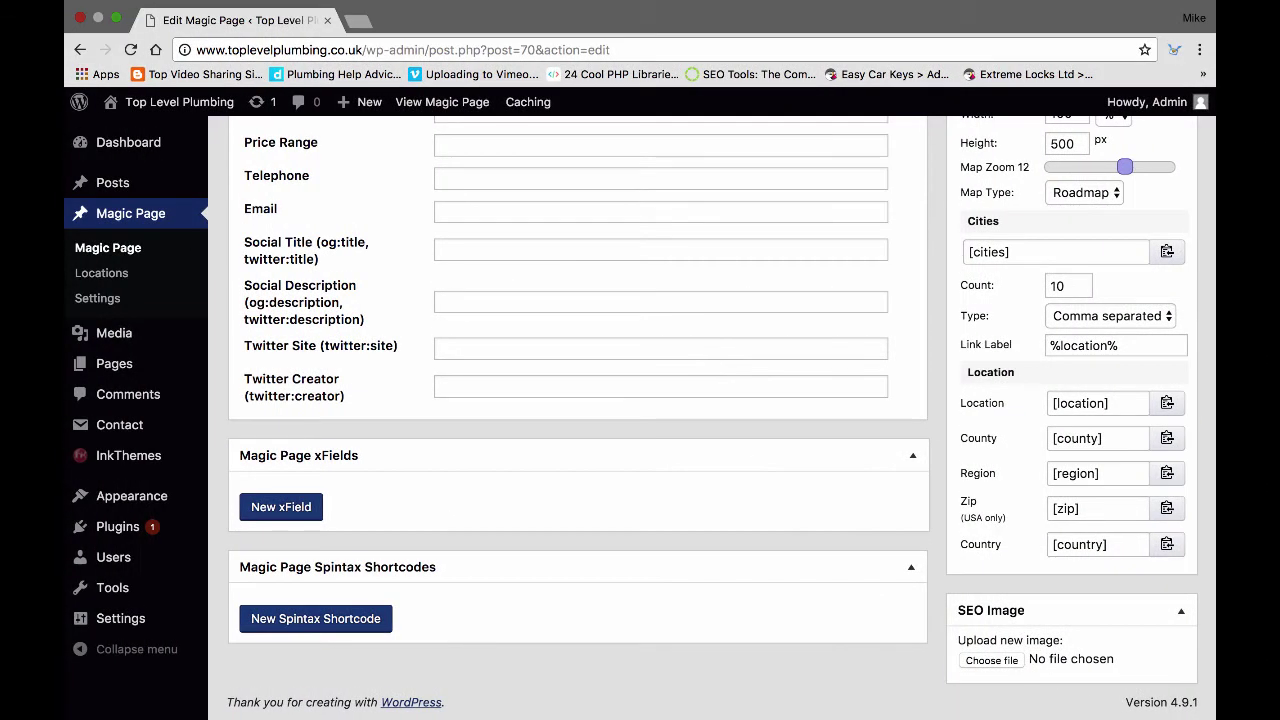
Add a new spintax shortcode labelled 'title' to the Magic Page.
click(316, 616)
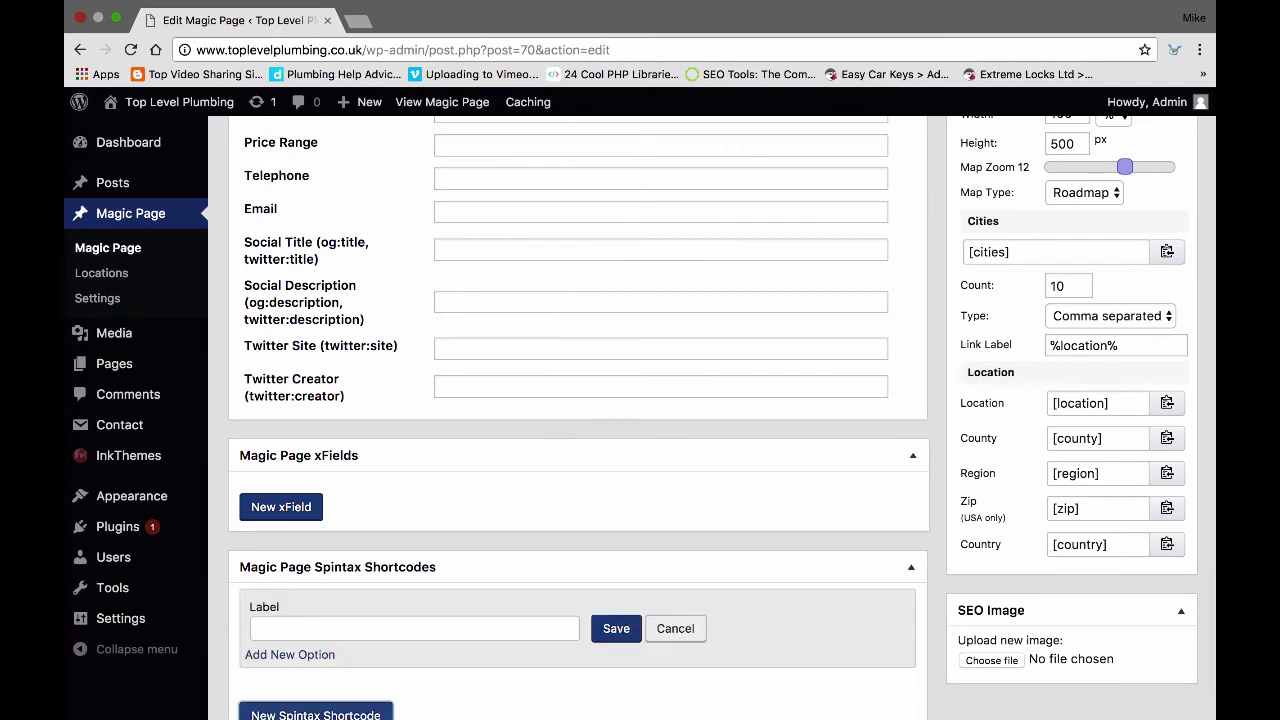
scroll(578, 400, down, 2)
click(414, 531)
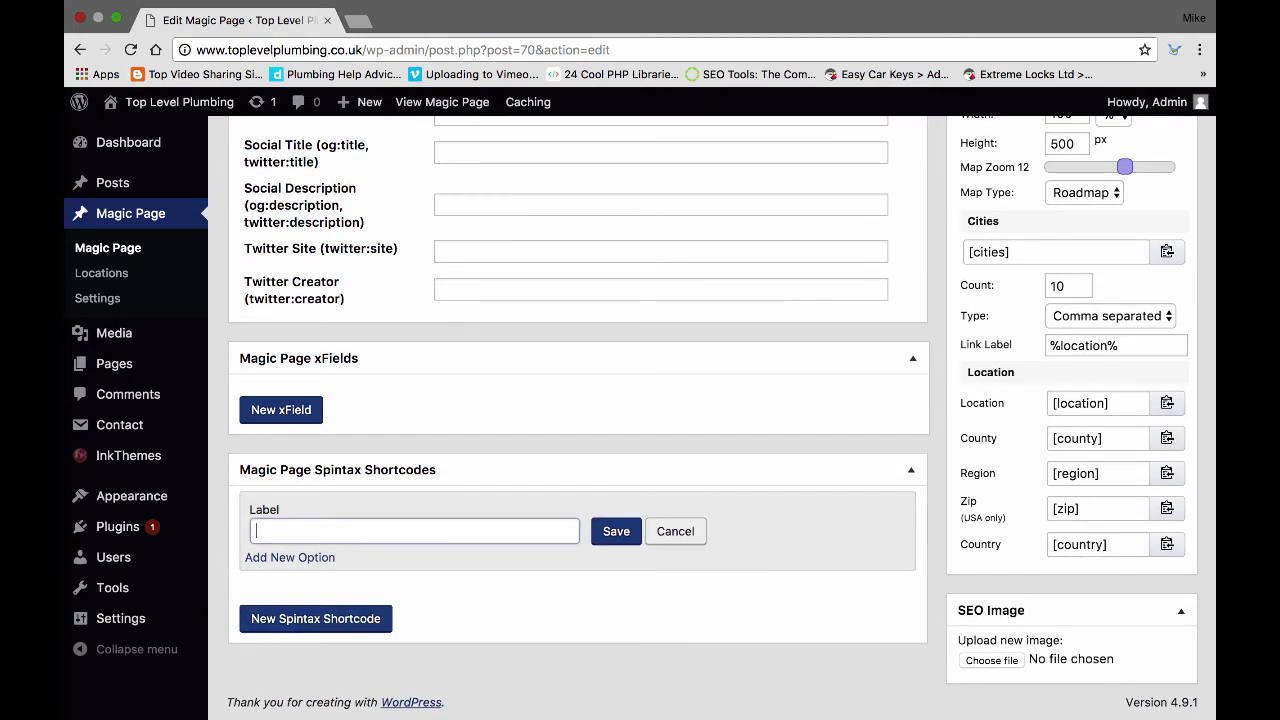
text(title)
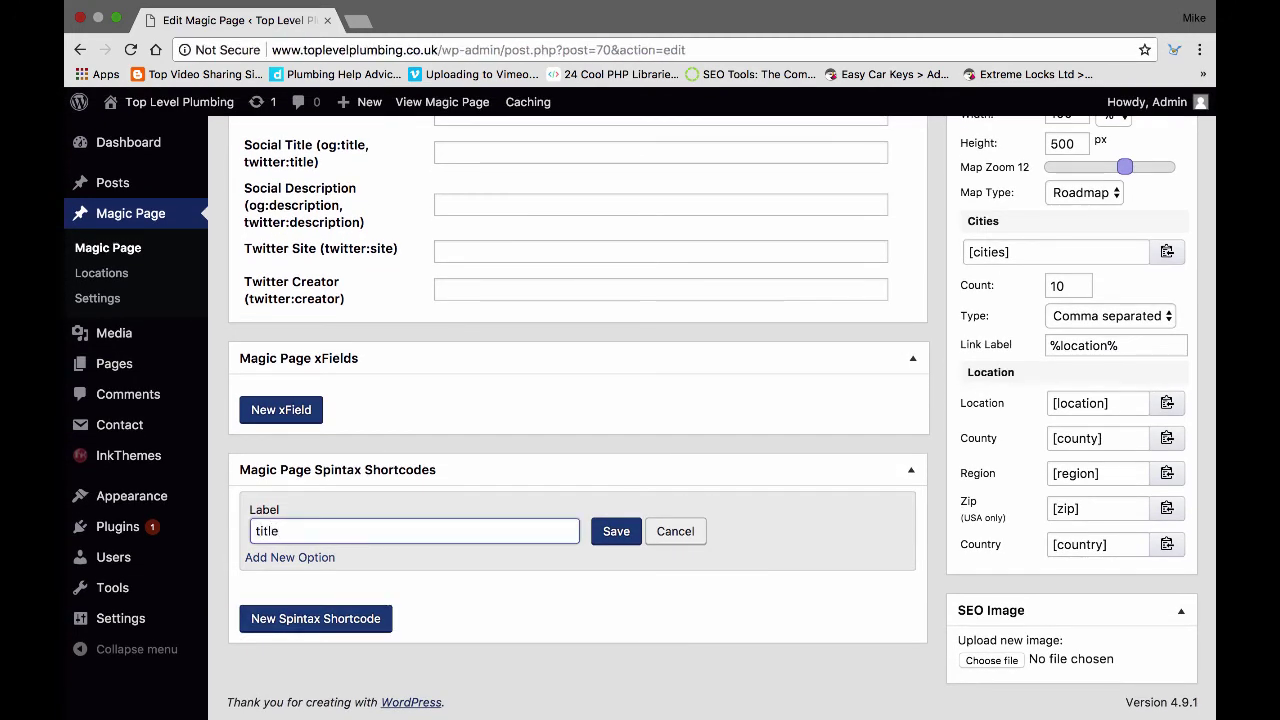
key(Return)
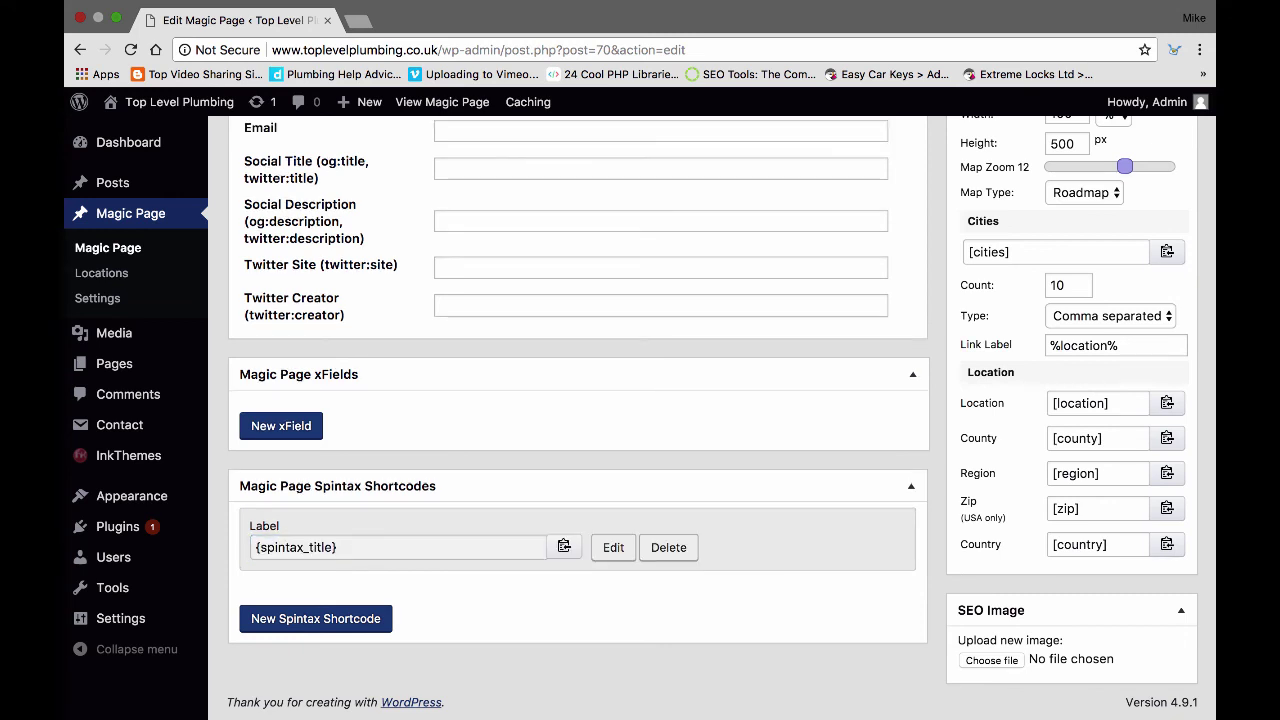
Add a second spintax shortcode labelled 'title 2', listed as {spintax_title_2}.
click(315, 618)
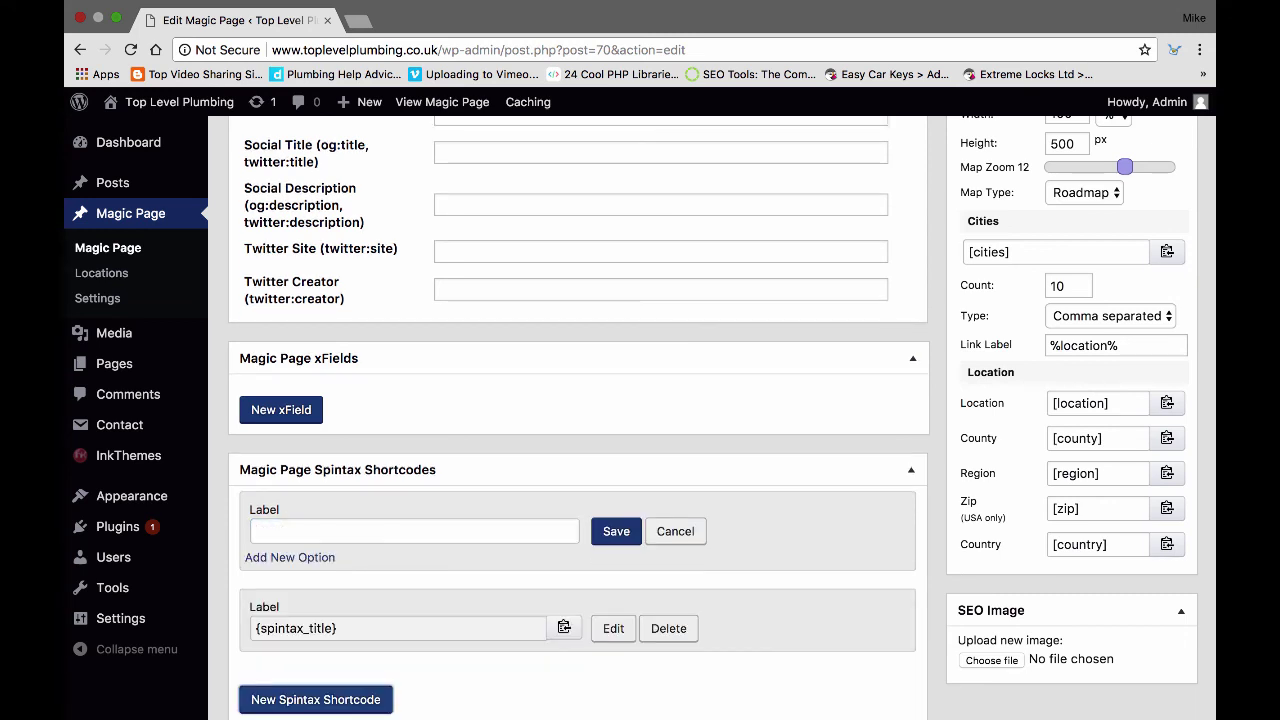
click(414, 531)
text(tit)
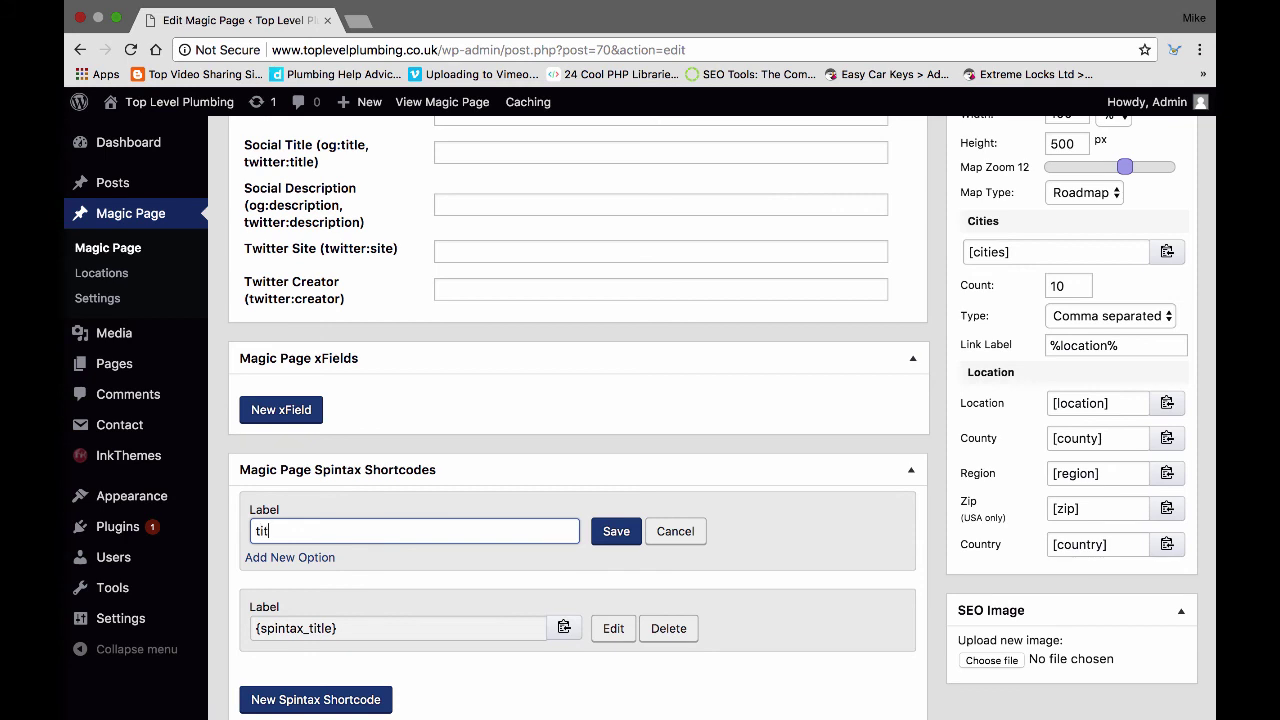
text(le 2)
key(Return)
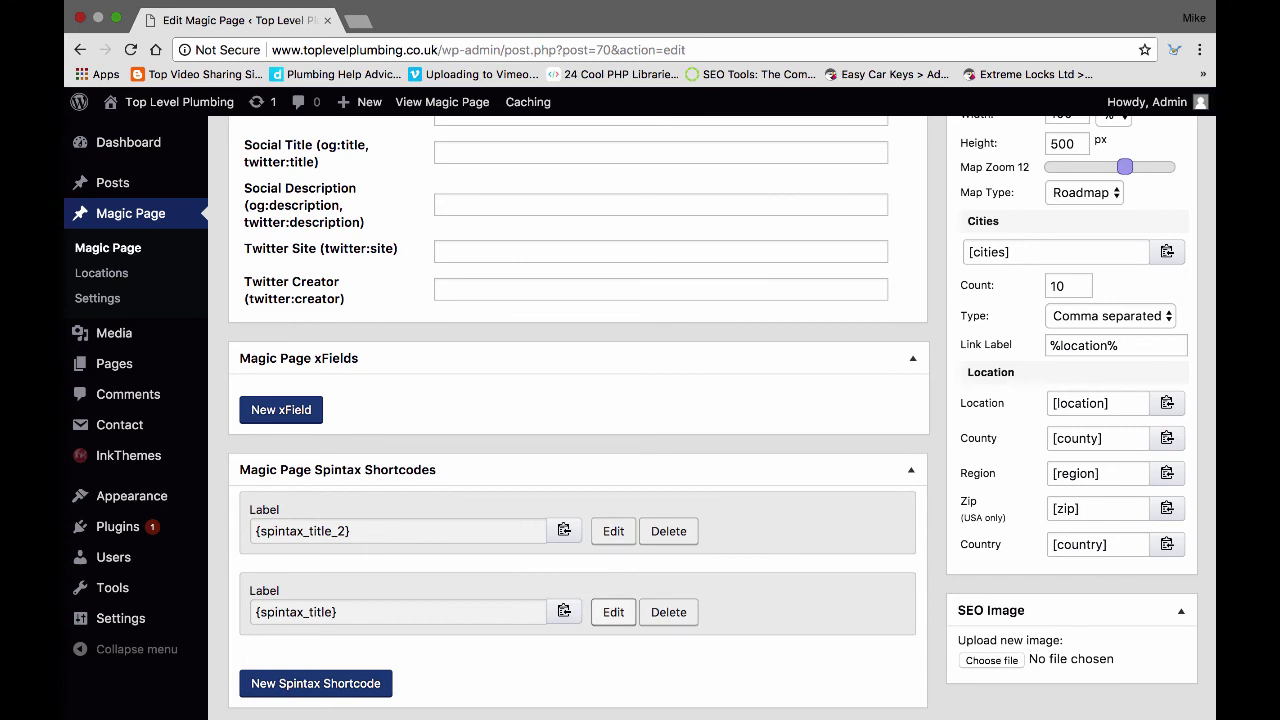
Open {spintax_title} for editing and add its first five empty options.
click(613, 612)
scroll(613, 612, down, 2)
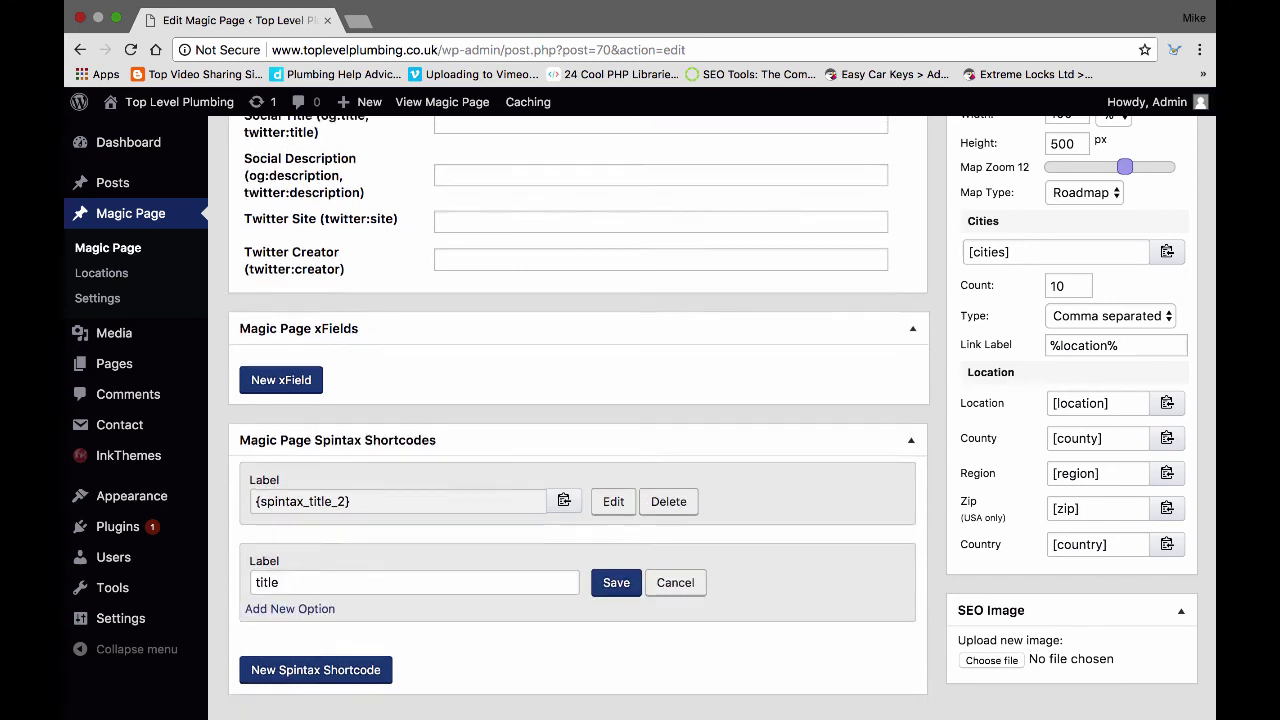
click(290, 557)
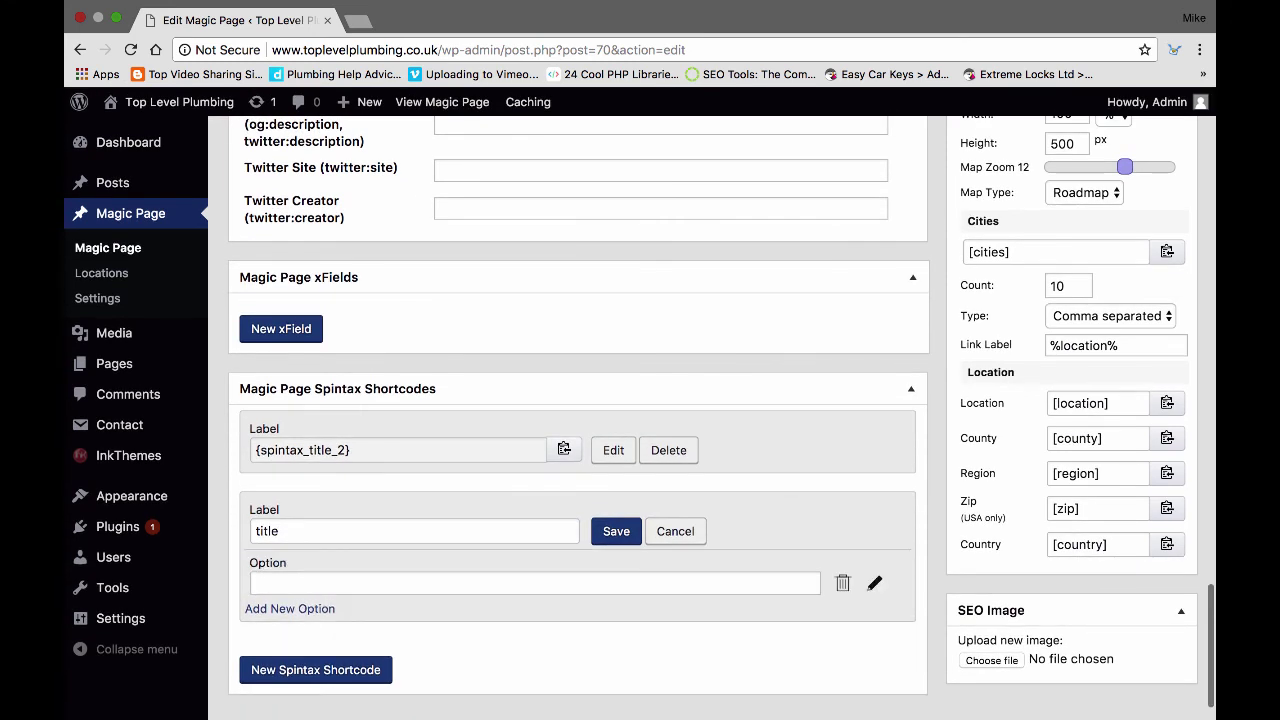
click(290, 608)
click(290, 608)
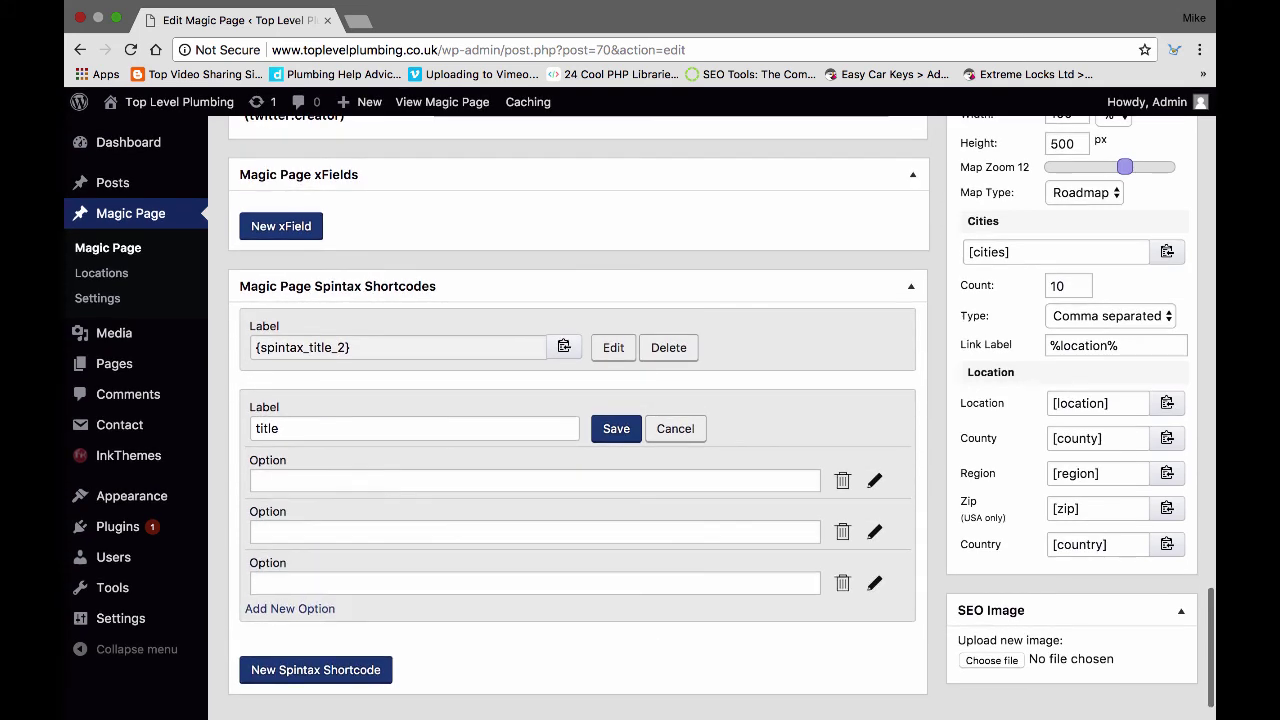
click(290, 608)
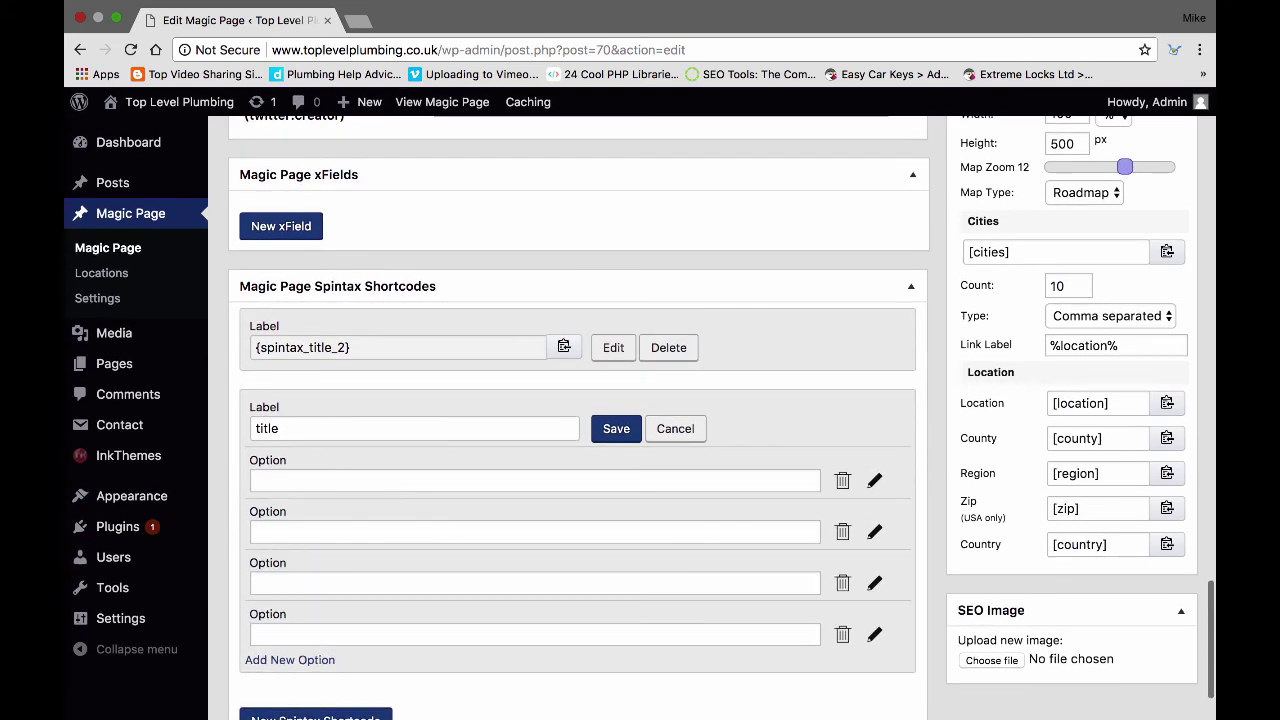
click(290, 628)
Add five more empty options, bringing the title shortcode to ten.
scroll(570, 450, down, 2)
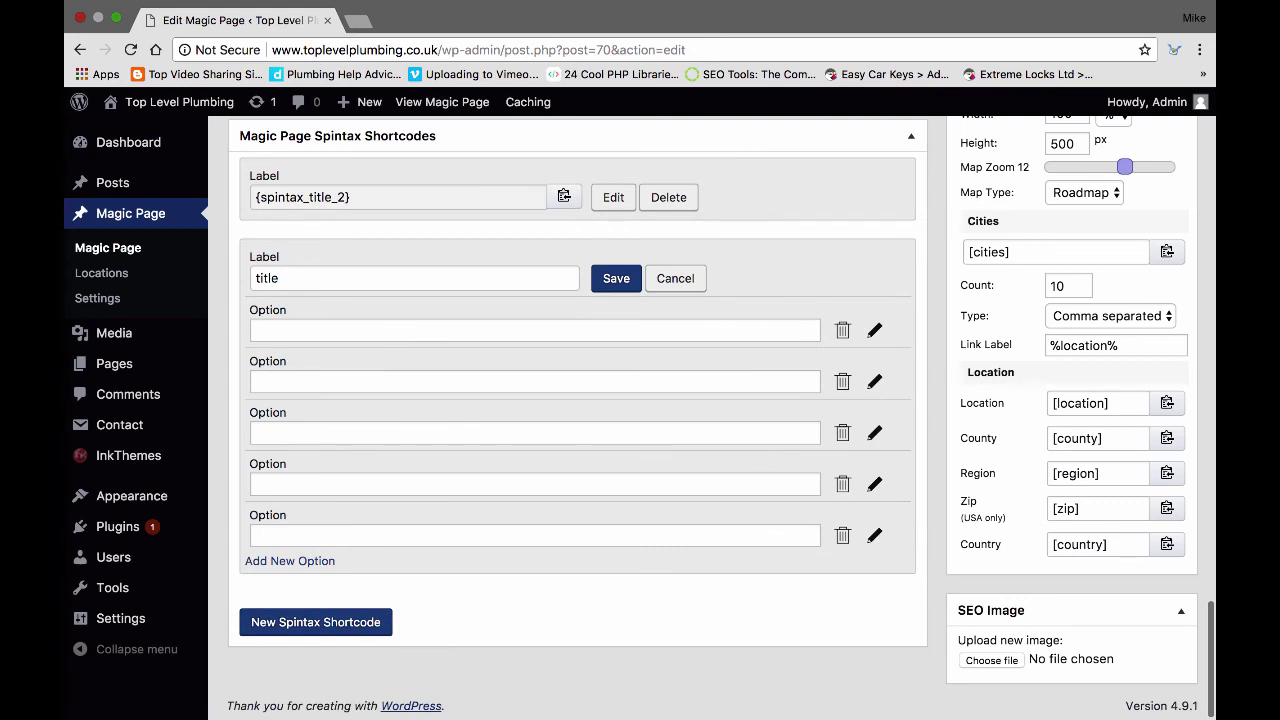
click(290, 561)
click(290, 608)
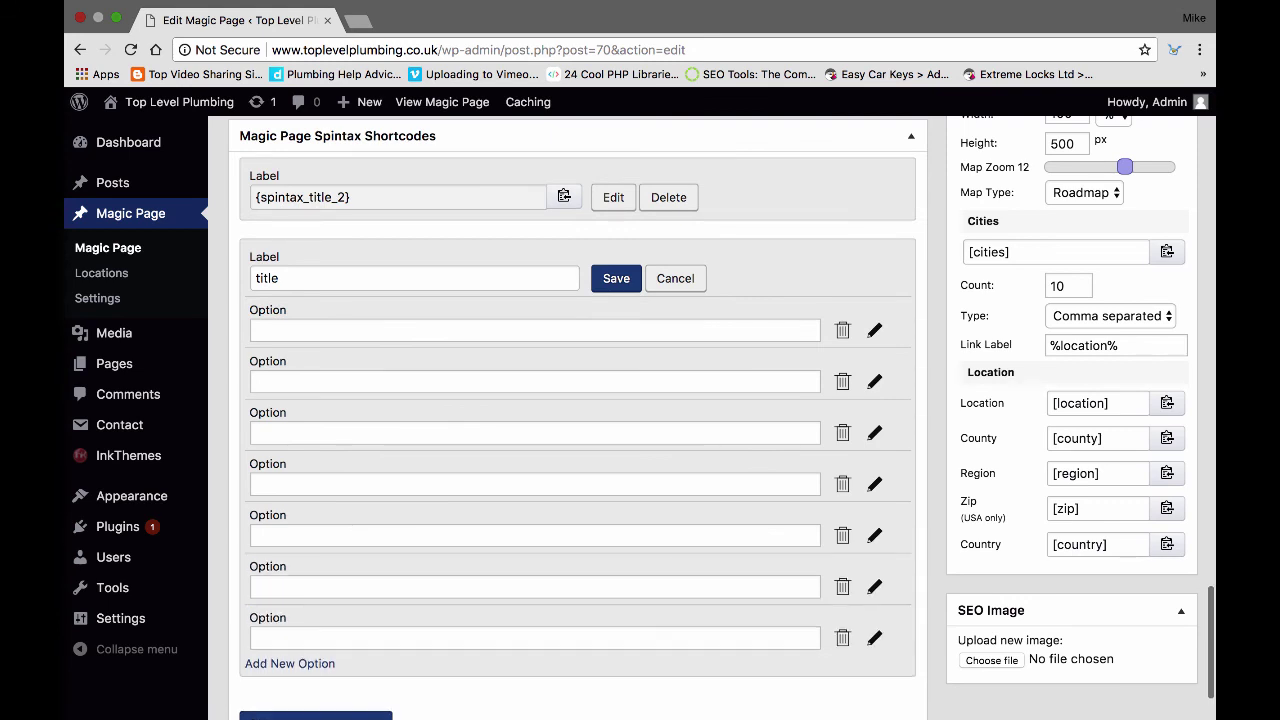
click(290, 663)
scroll(578, 418, down, 3)
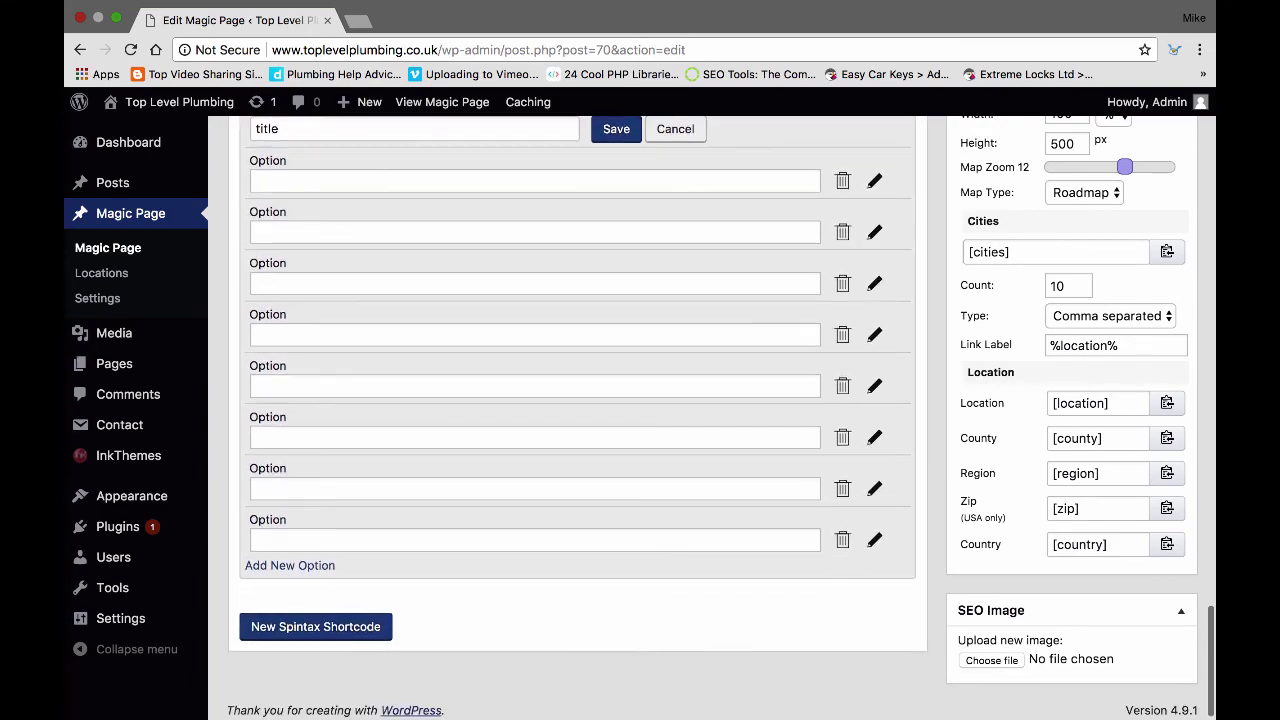
click(290, 565)
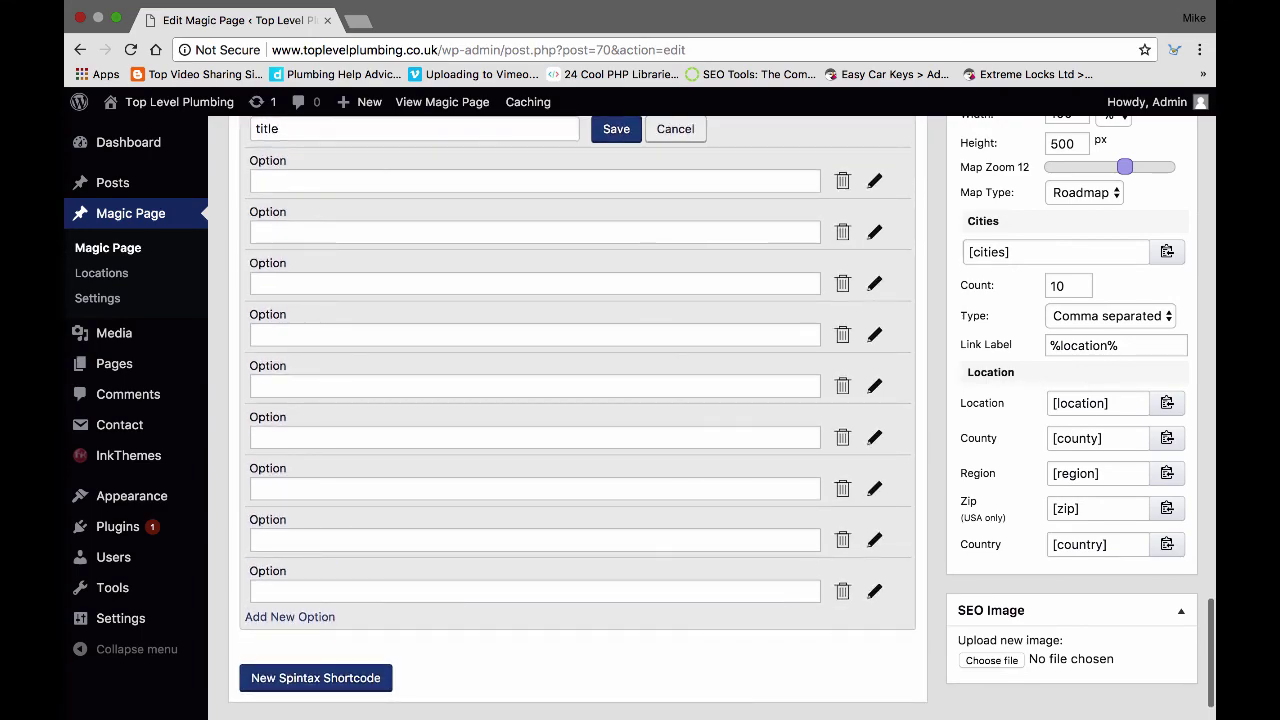
click(290, 616)
scroll(578, 418, down, 1)
key(ctrl+Right)
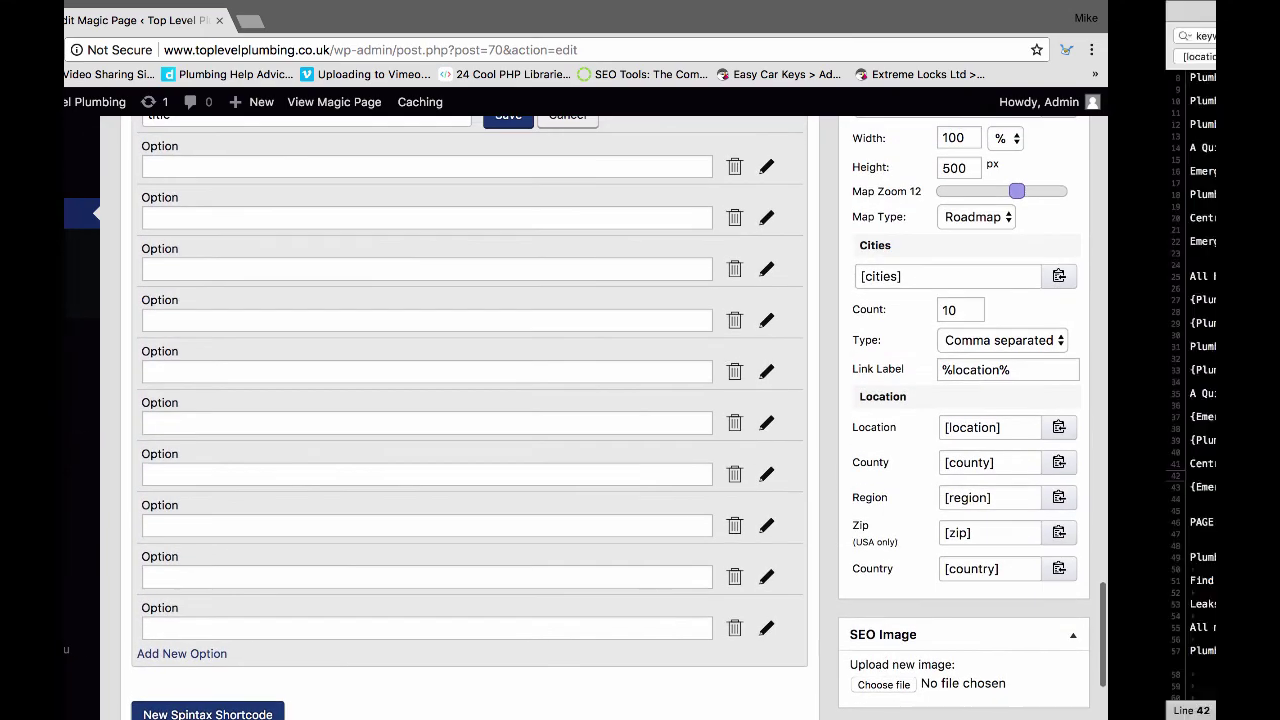
Paste the All Hours and 'service in [location]' spun titles into options one and two.
triple_click(388, 276)
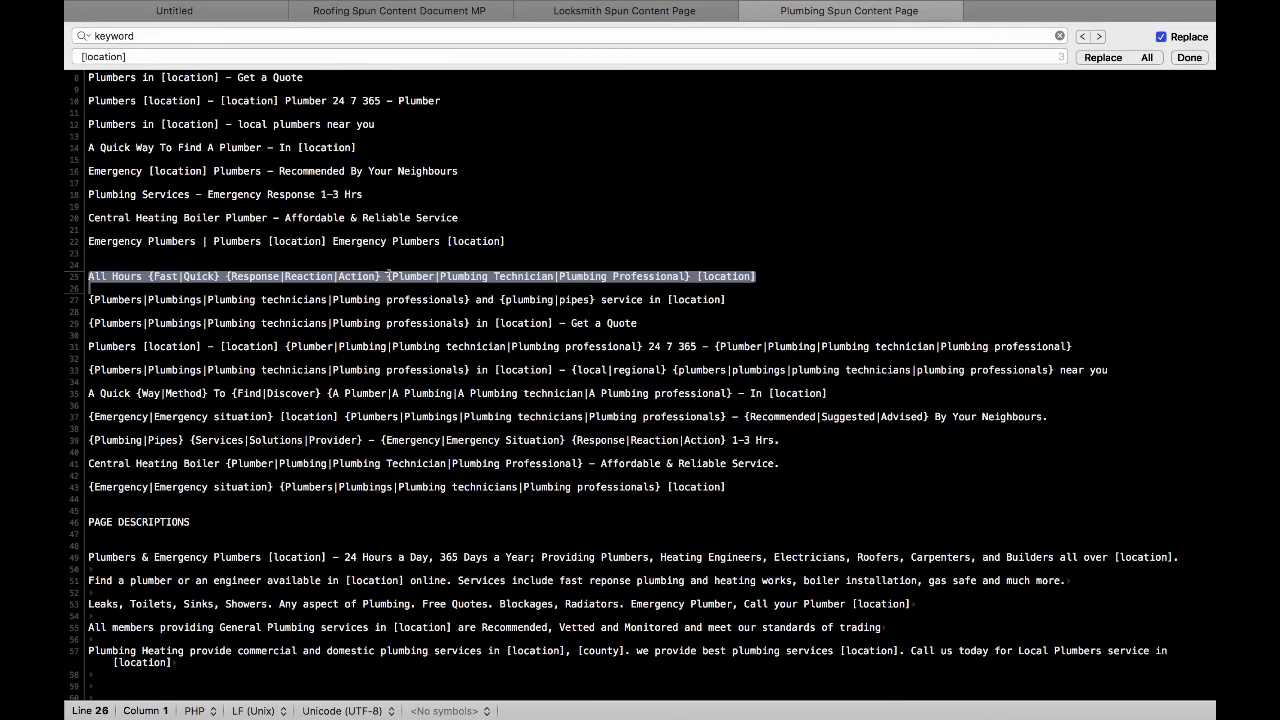
key(ctrl+Left)
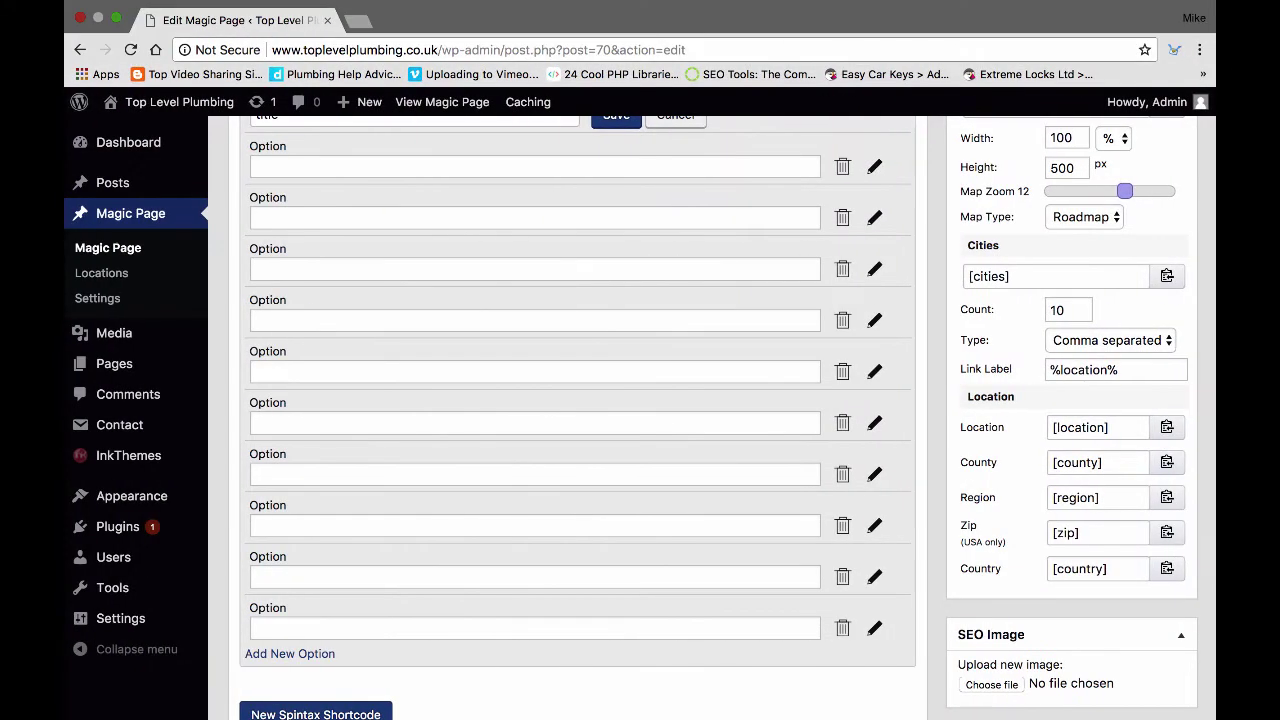
key(super+v)
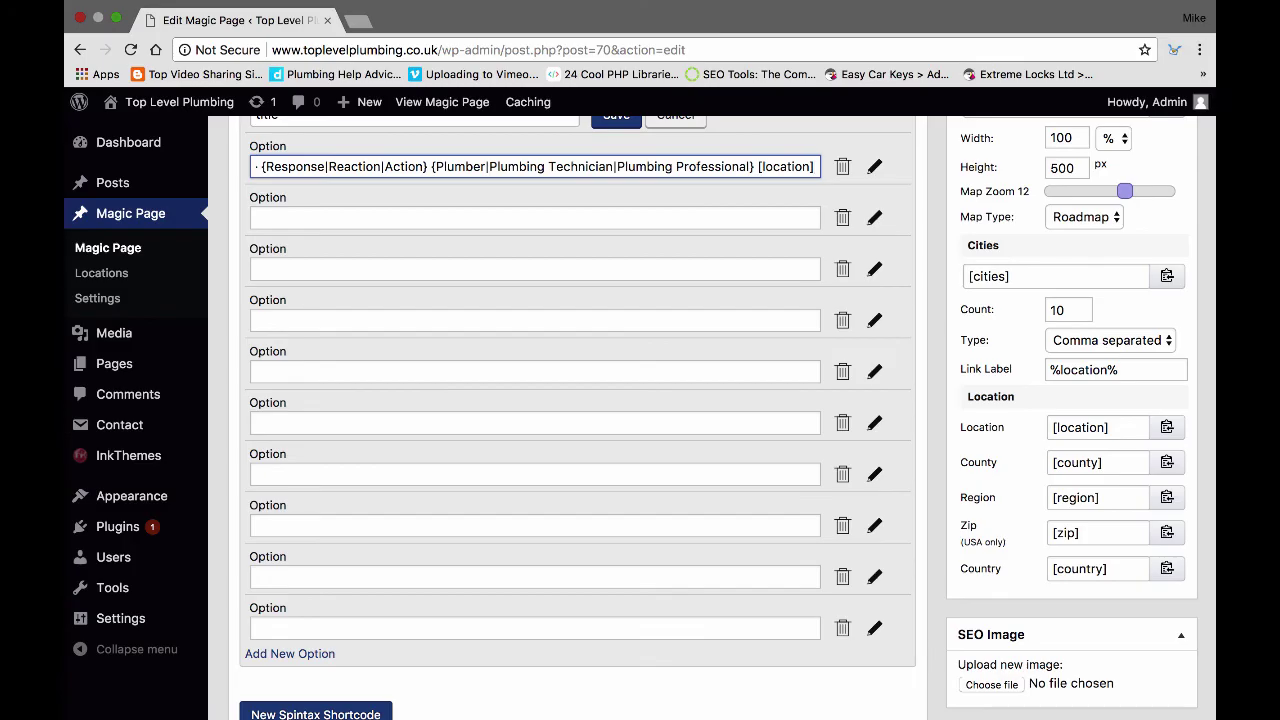
key(ctrl+Right)
triple_click(400, 299)
key(super+c)
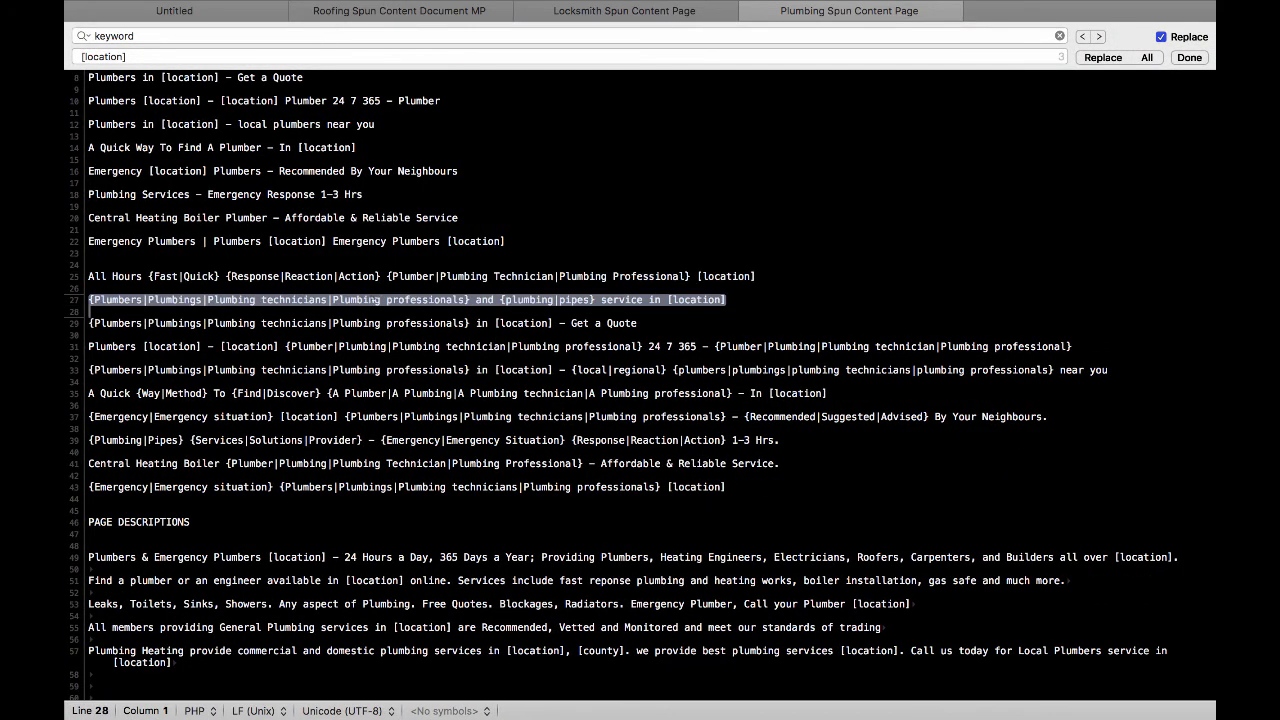
key(ctrl+Left)
click(535, 217)
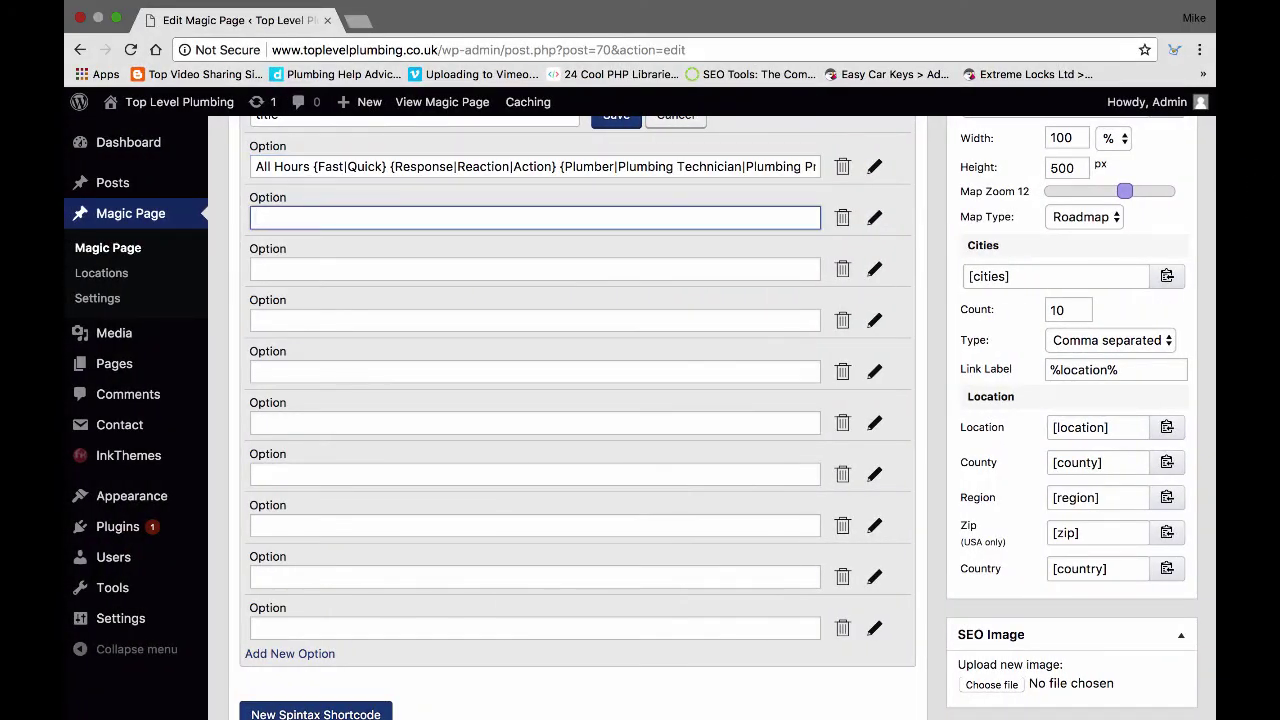
key(super+v)
Paste the Get a Quote and 24 7 365 spun titles into options three and four.
key(ctrl+Right)
triple_click(368, 322)
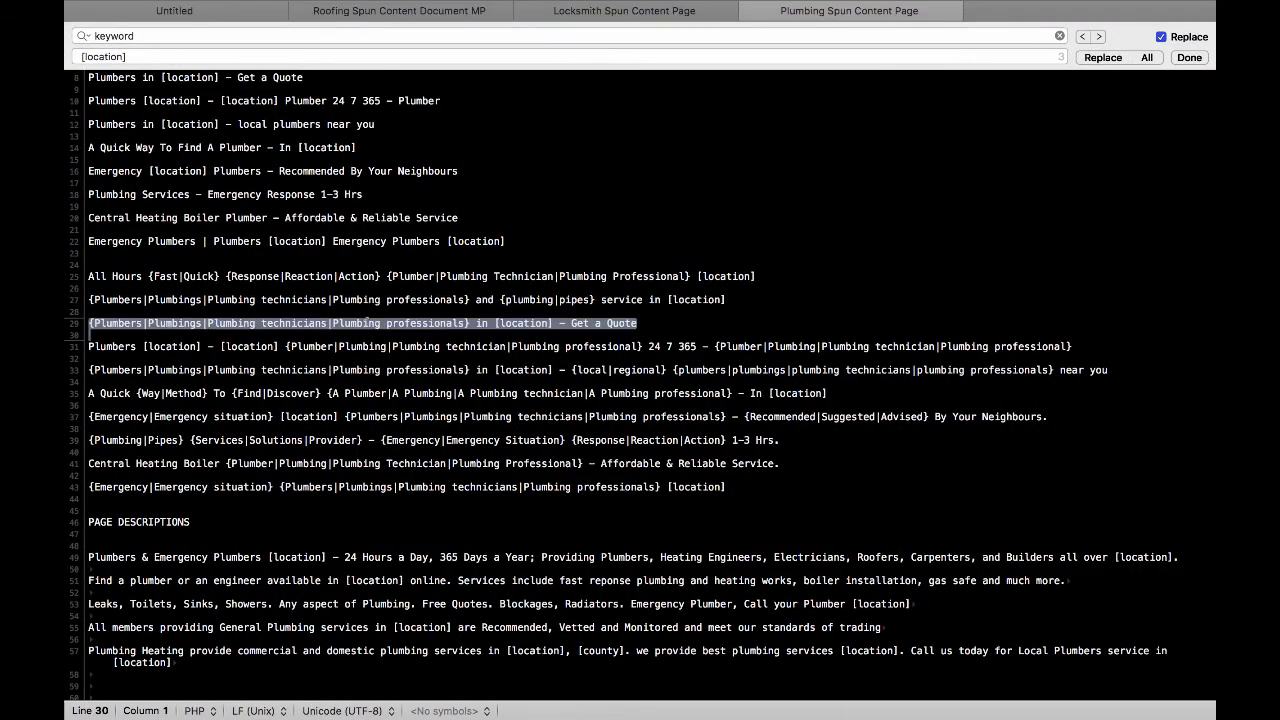
key(super+c)
key(ctrl+Left)
click(535, 269)
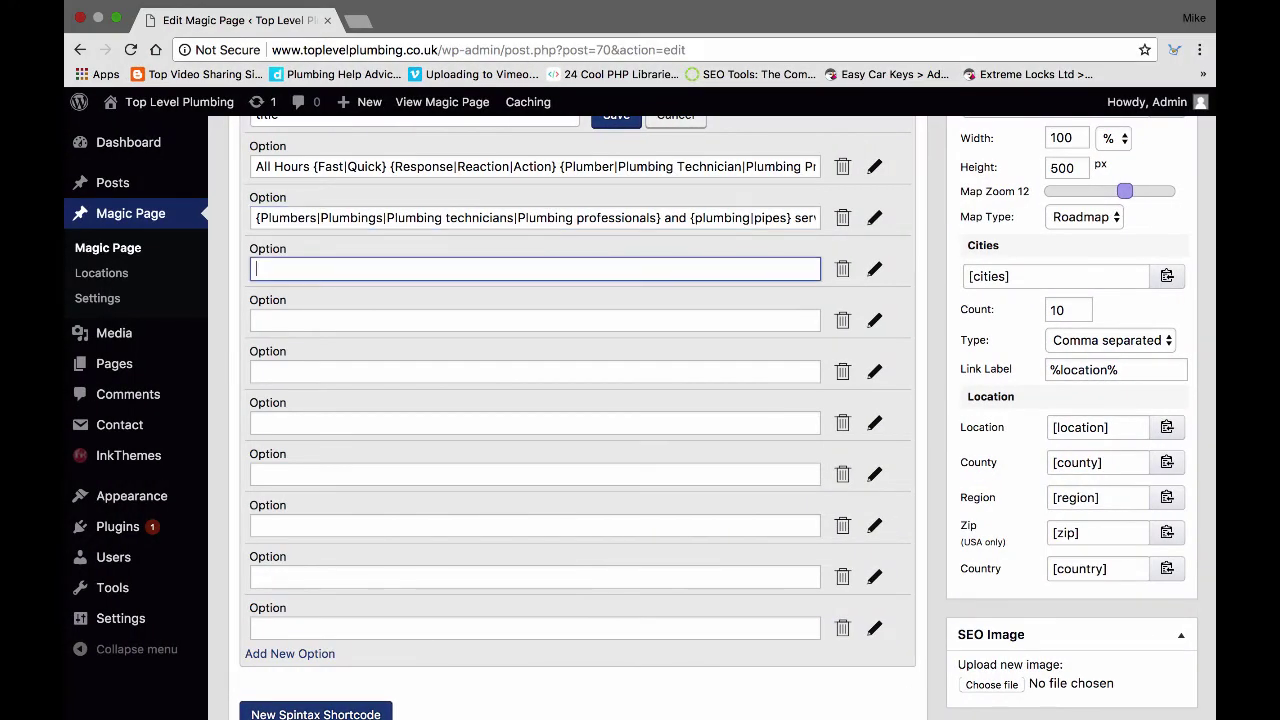
key(super+v)
key(ctrl+Right)
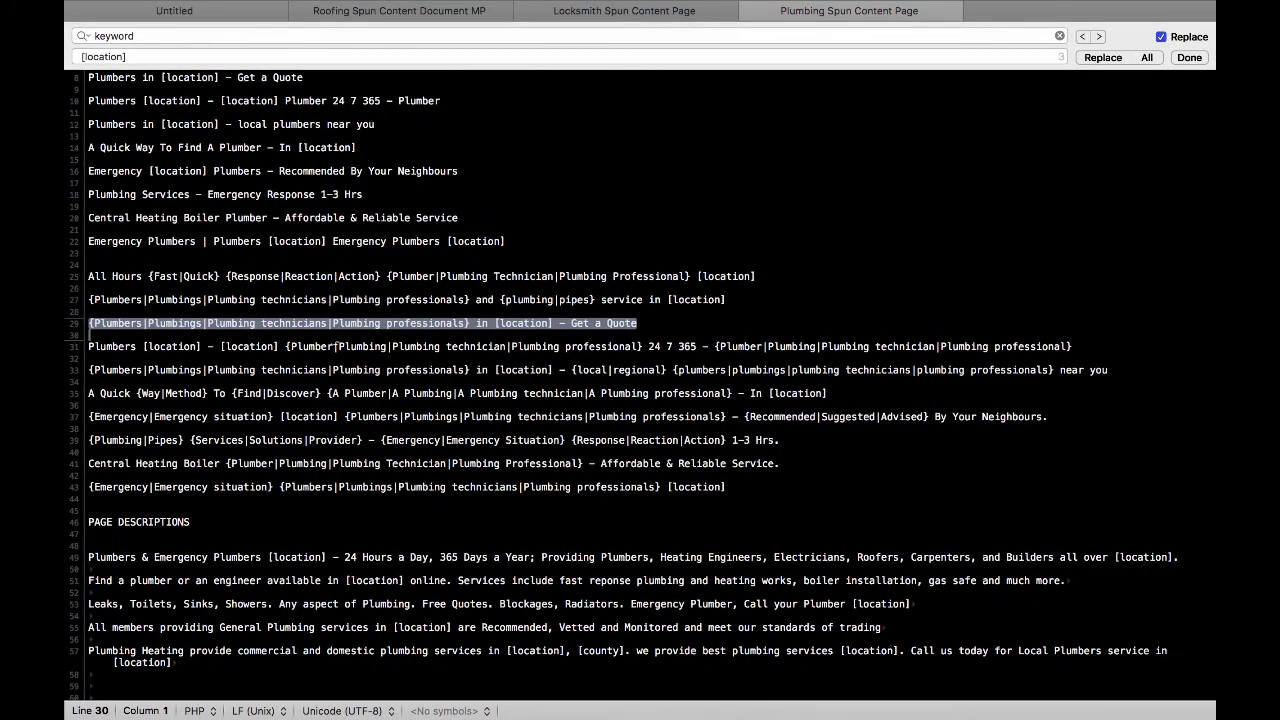
triple_click(335, 346)
key(super+c)
key(ctrl+Left)
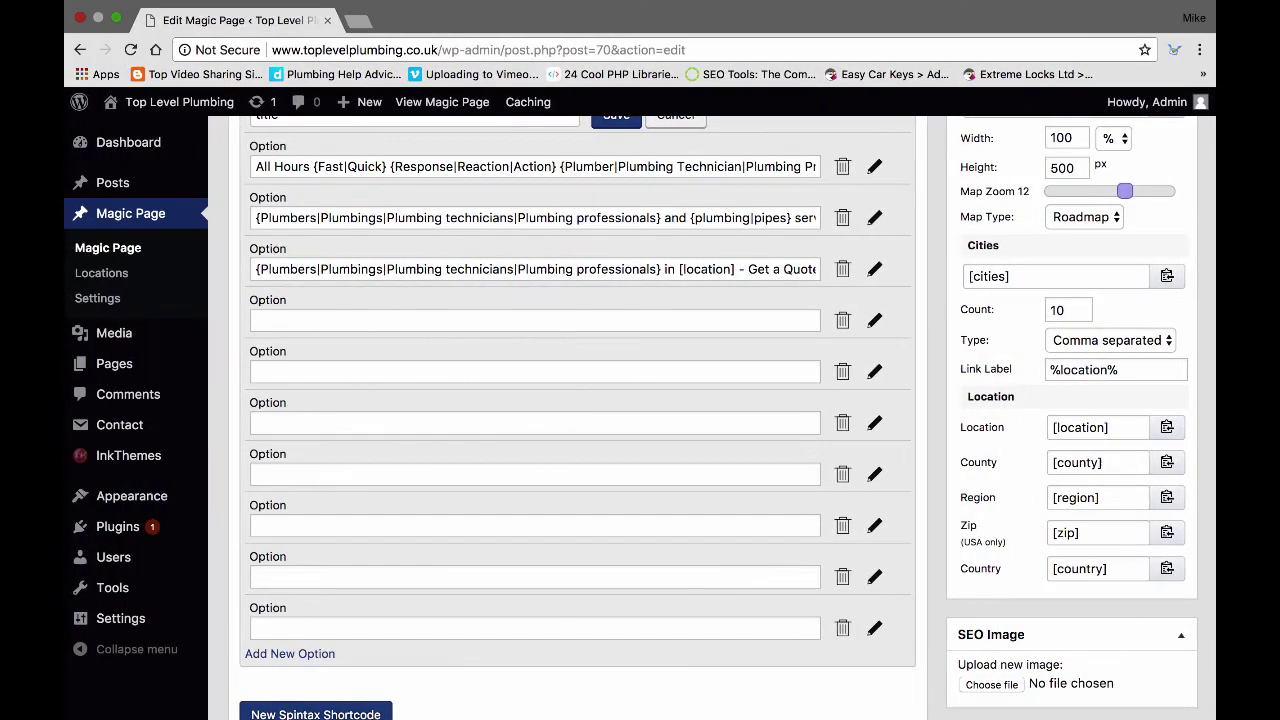
click(535, 320)
key(super+v)
Paste the 'near you' title into option five and copy the A Quick Way line.
key(ctrl+Right)
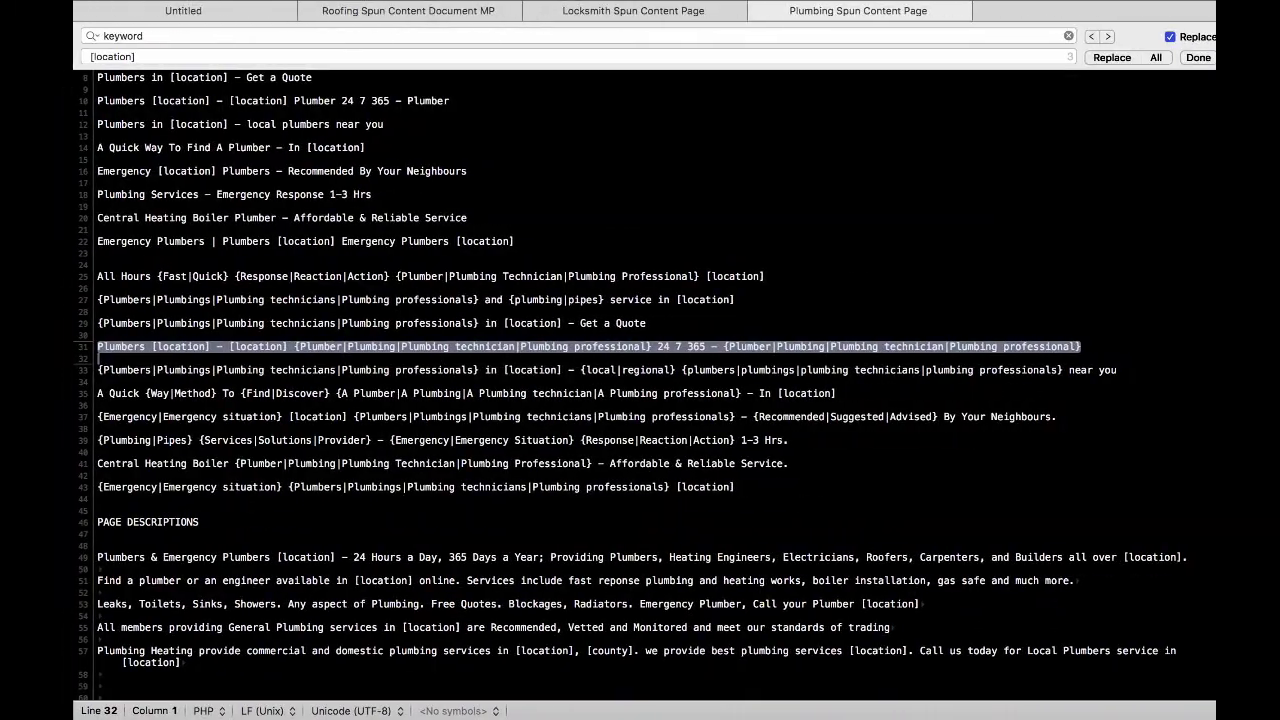
click(437, 370)
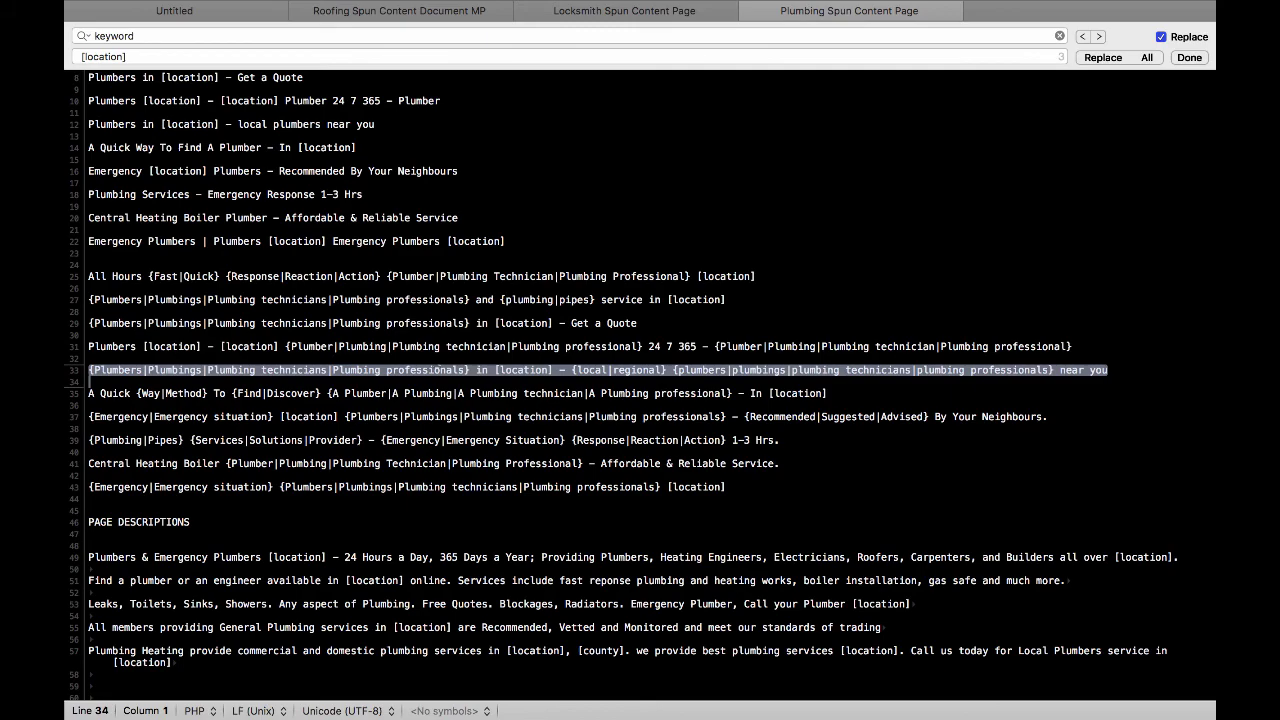
key(ctrl+Left)
click(535, 371)
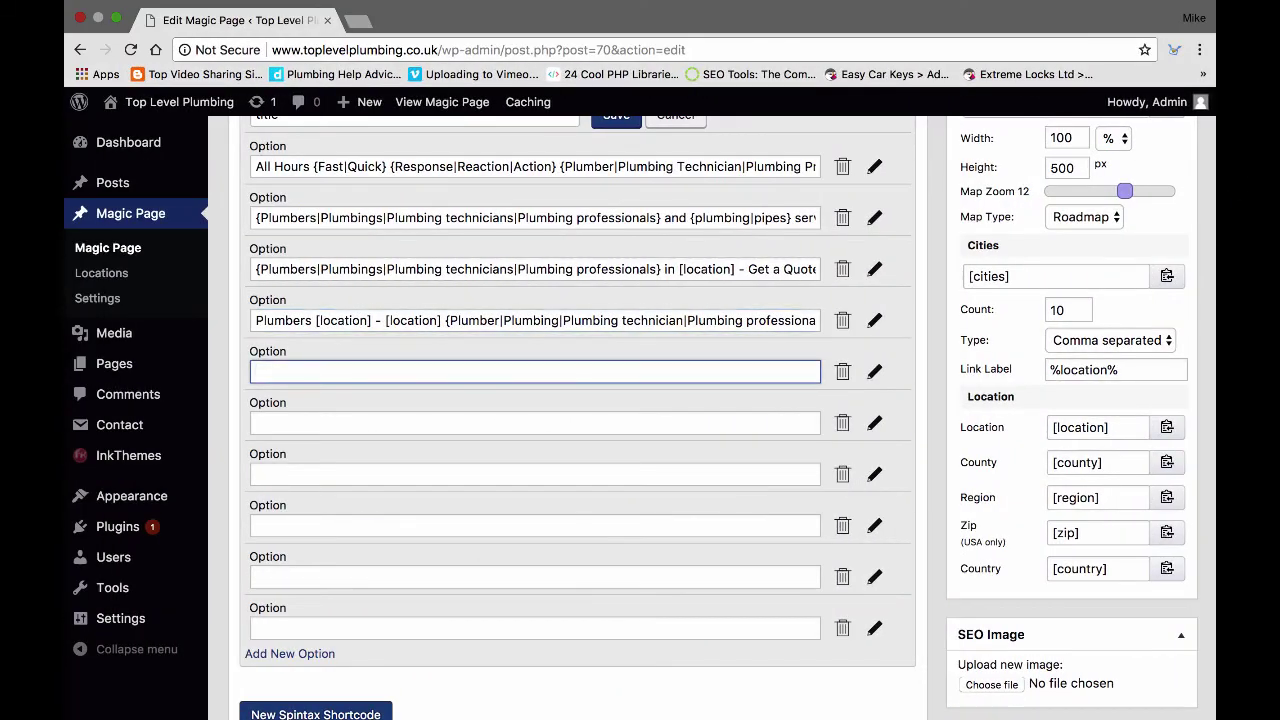
key(super+v)
key(Tab)
key(ctrl+Right)
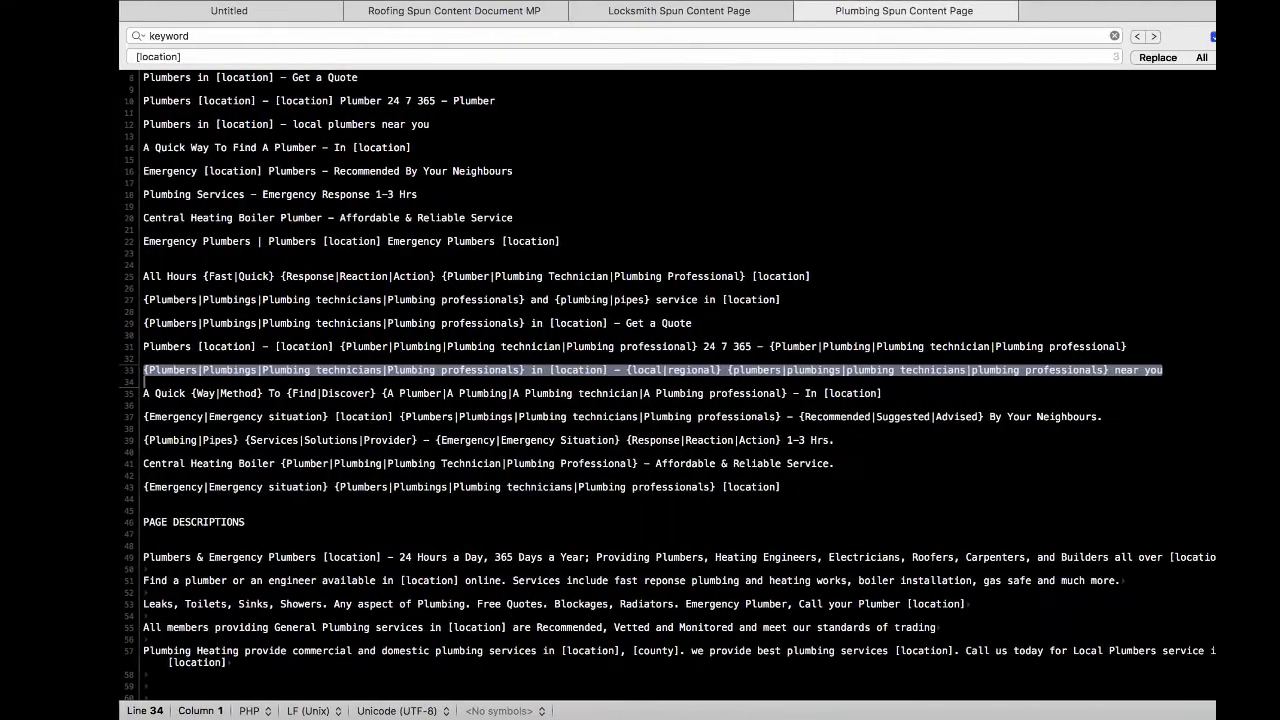
triple_click(436, 396)
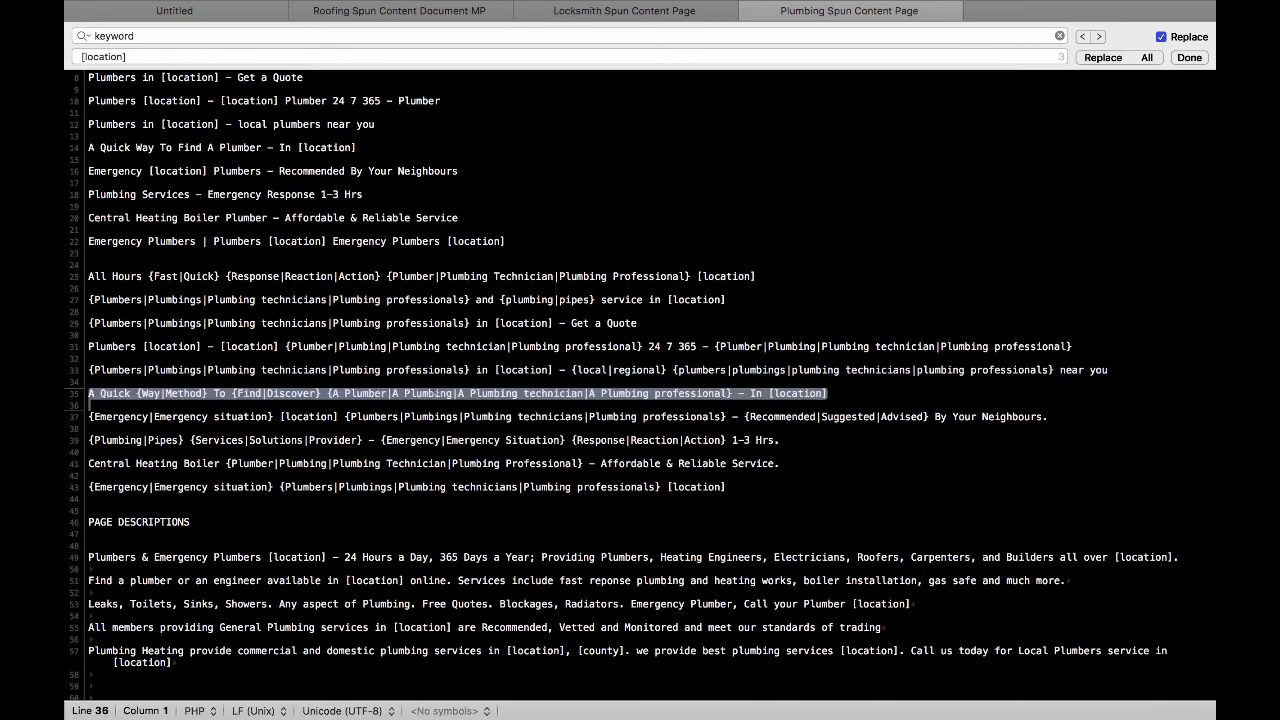
key(ctrl+Left)
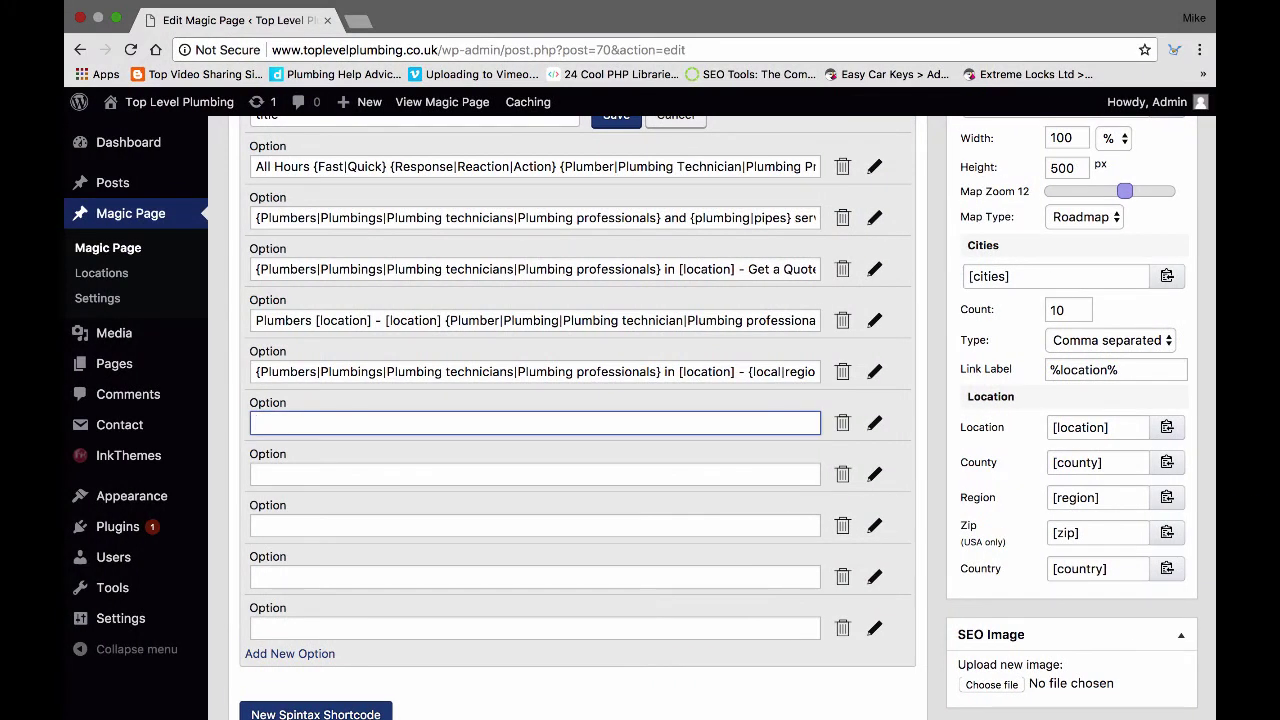
Paste the A Quick Way and By Your Neighbours titles into options six and seven.
key(super+v)
key(Tab)
key(ctrl+Right)
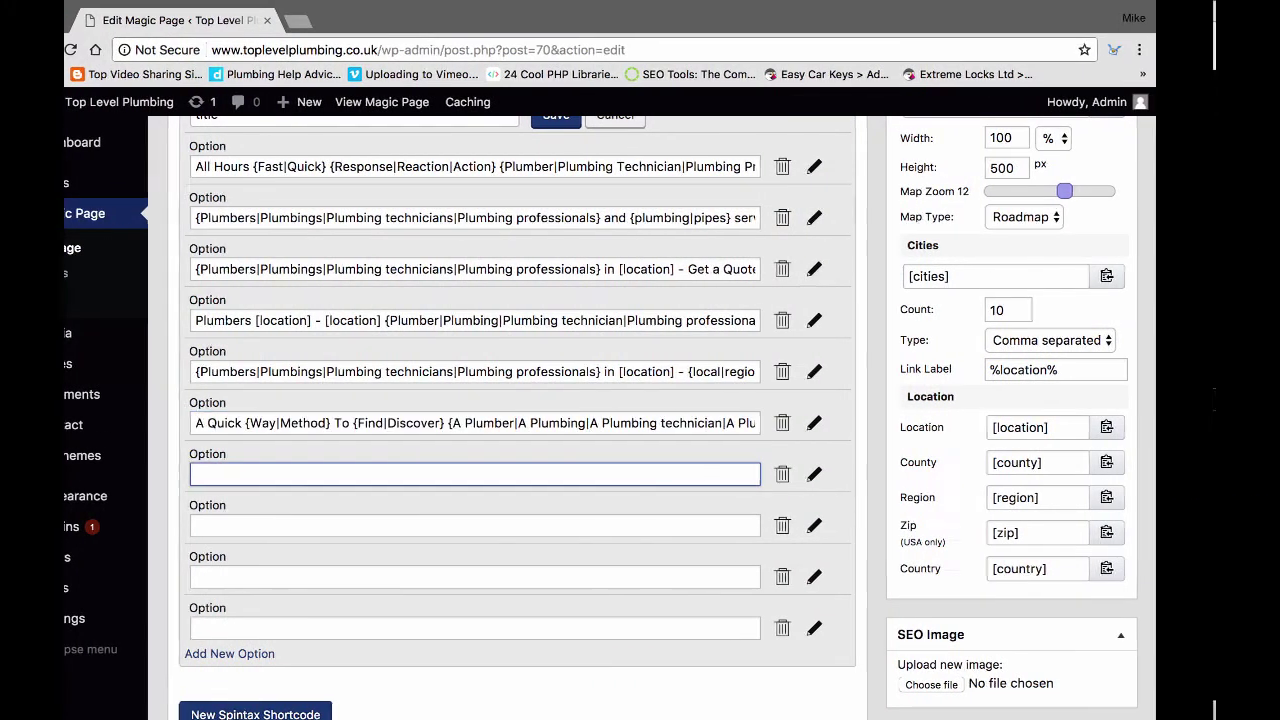
triple_click(409, 416)
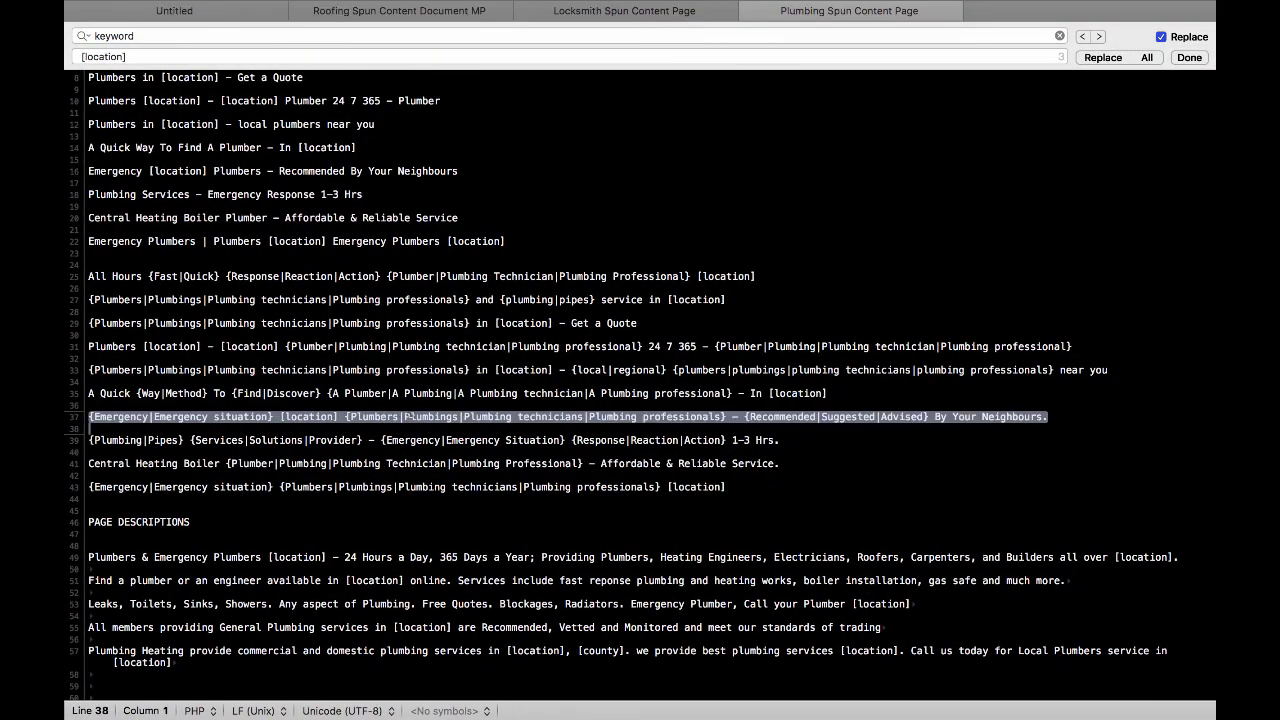
key(ctrl+Left)
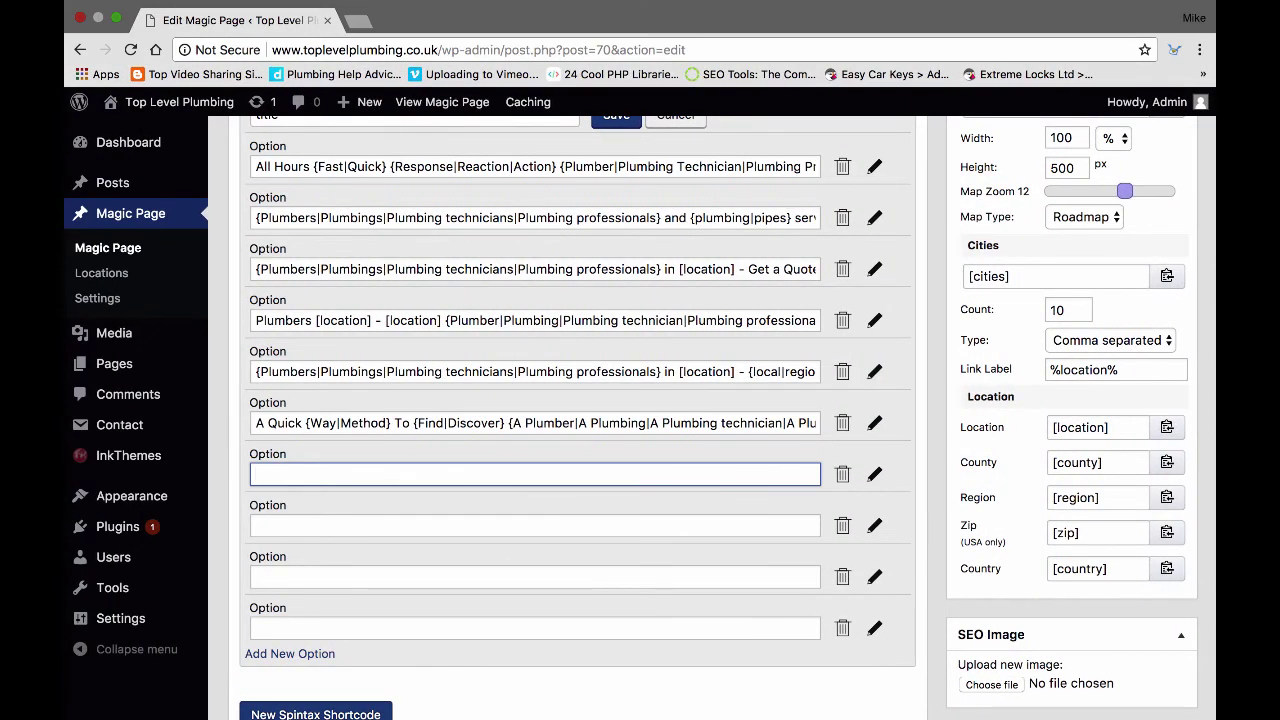
key(ctrl+v)
key(Tab)
Paste the Plumbing/Pipes and Central Heating Boiler spun titles into options eight and nine.
key(ctrl+Right)
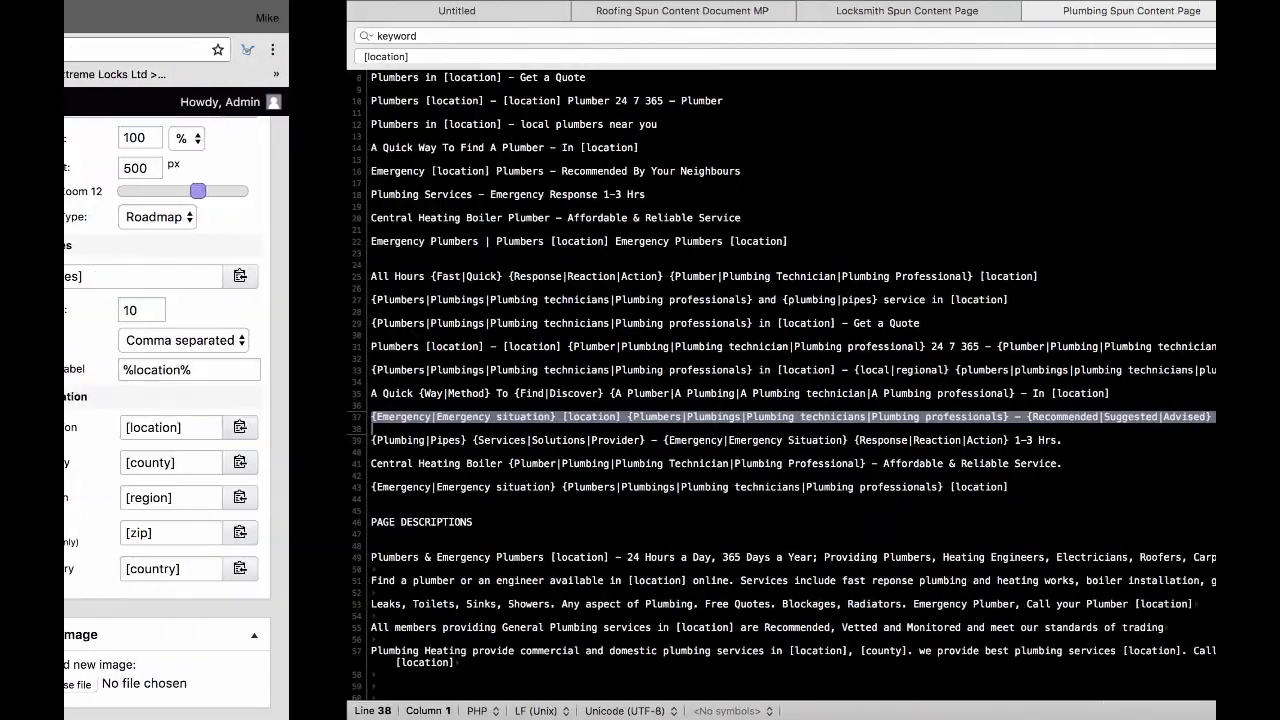
triple_click(475, 440)
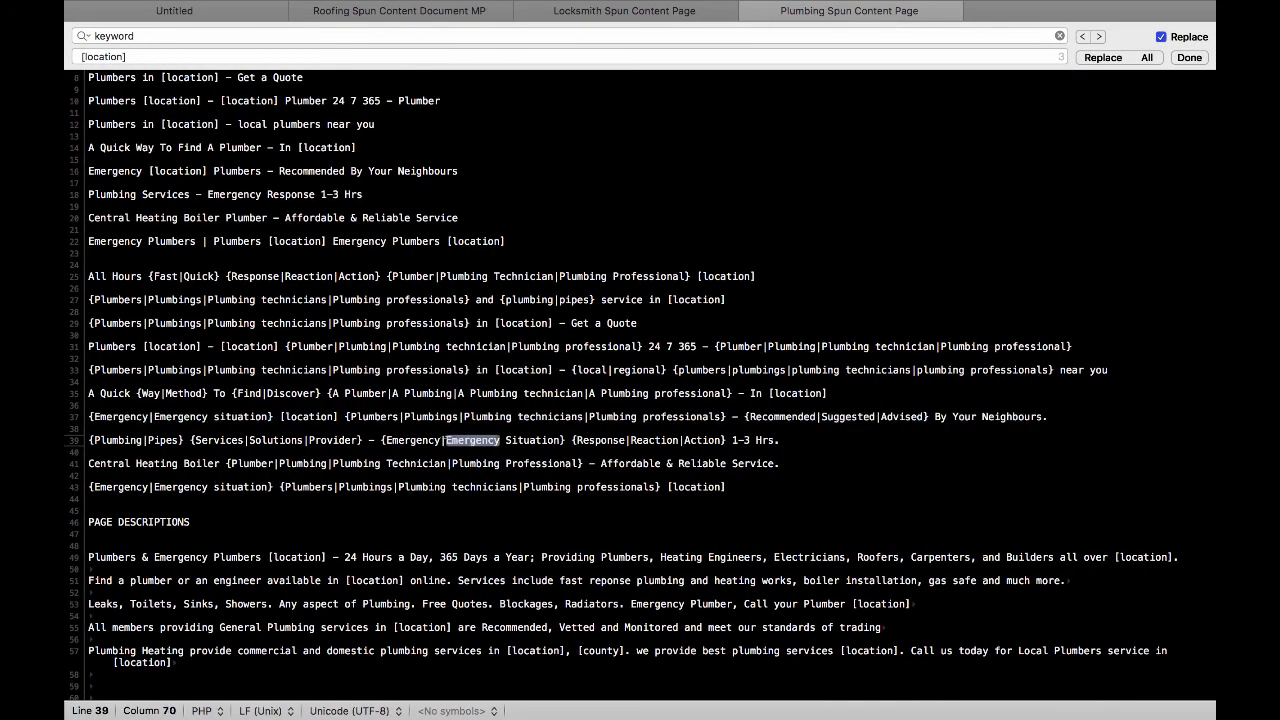
key(ctrl+c)
key(ctrl+Left)
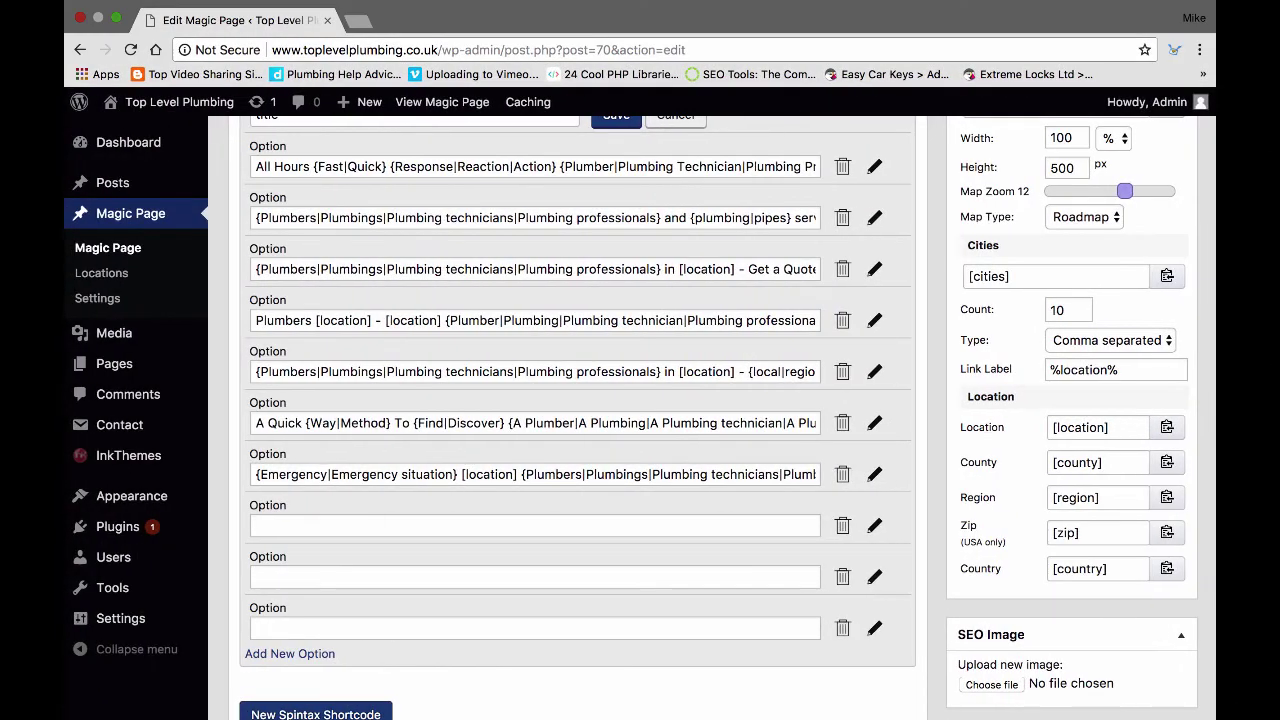
key(ctrl+v)
key(ctrl+Right)
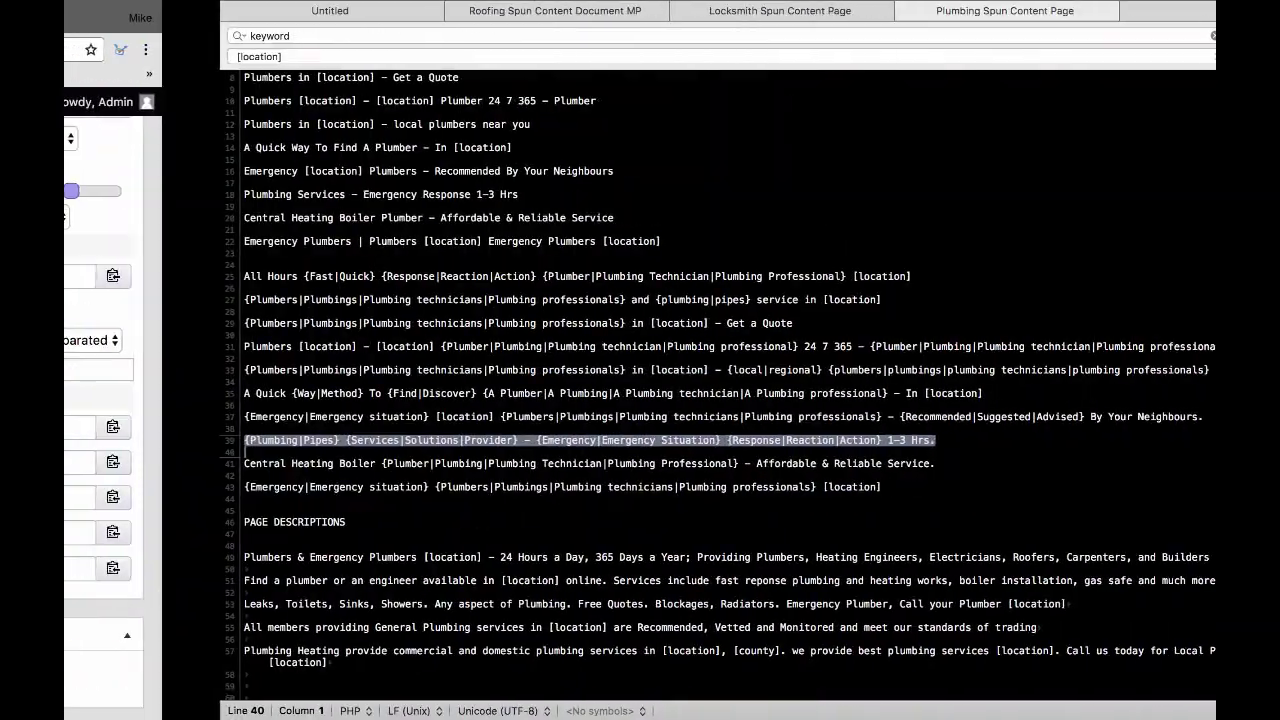
click(417, 463)
triple_click(417, 463)
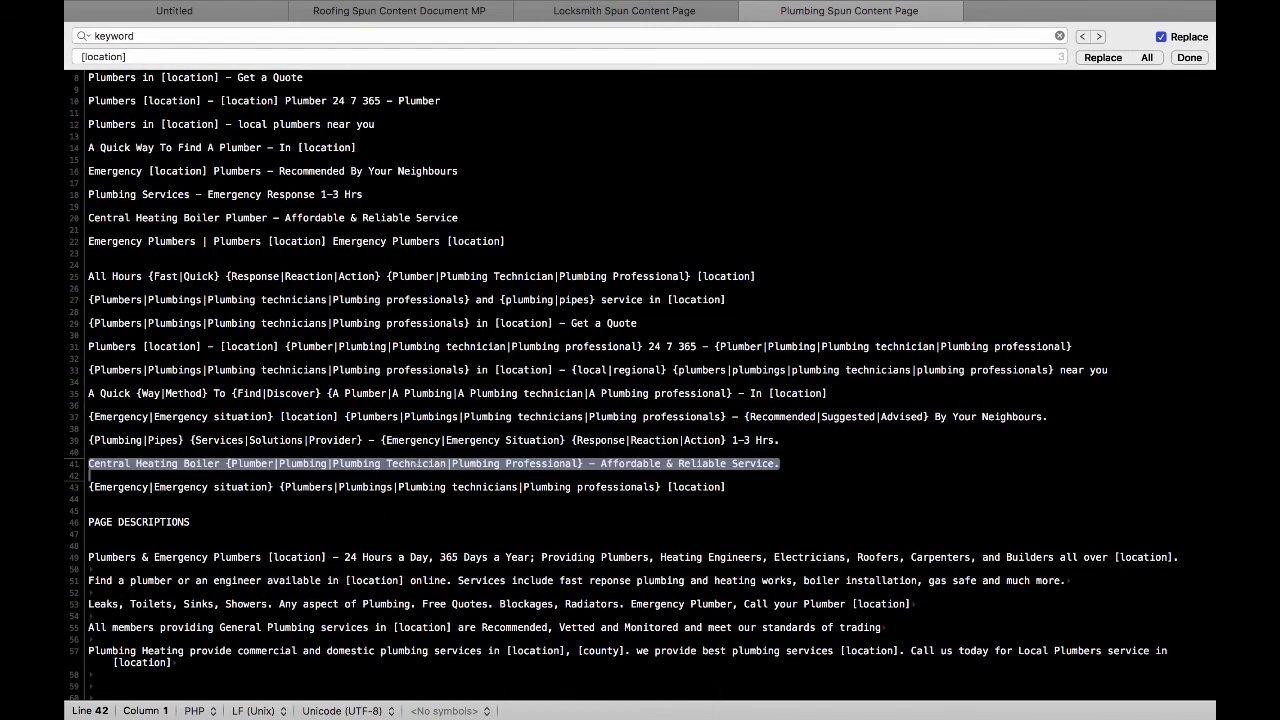
key(ctrl+c)
key(ctrl+Left)
click(258, 576)
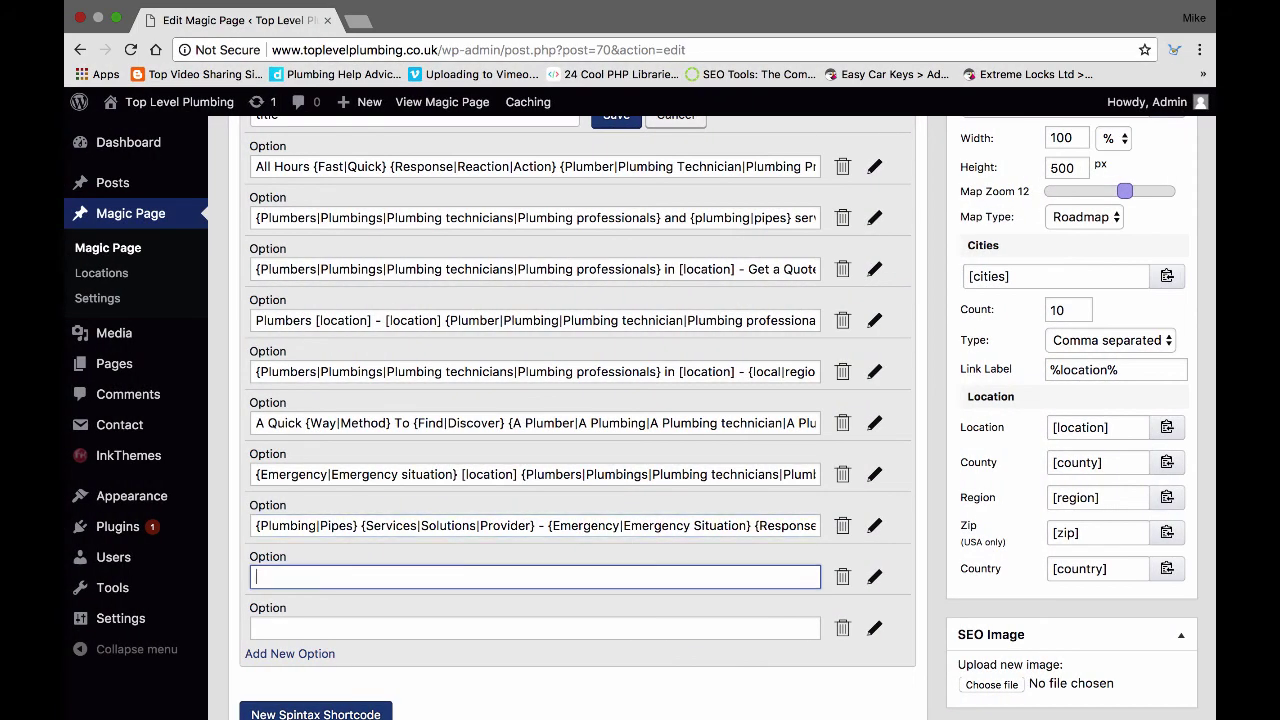
key(super+v)
Paste the Emergency situation spun title into the tenth option.
key(ctrl+Right)
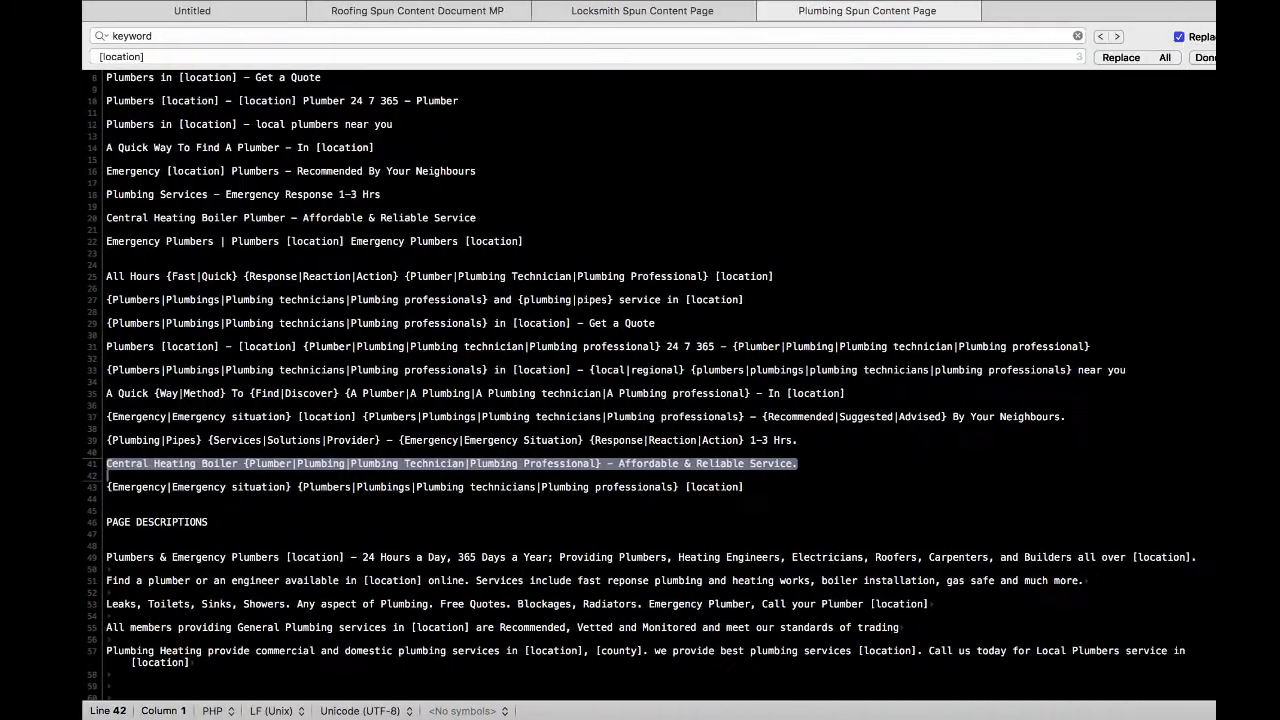
key(Down)
key(shift+Down)
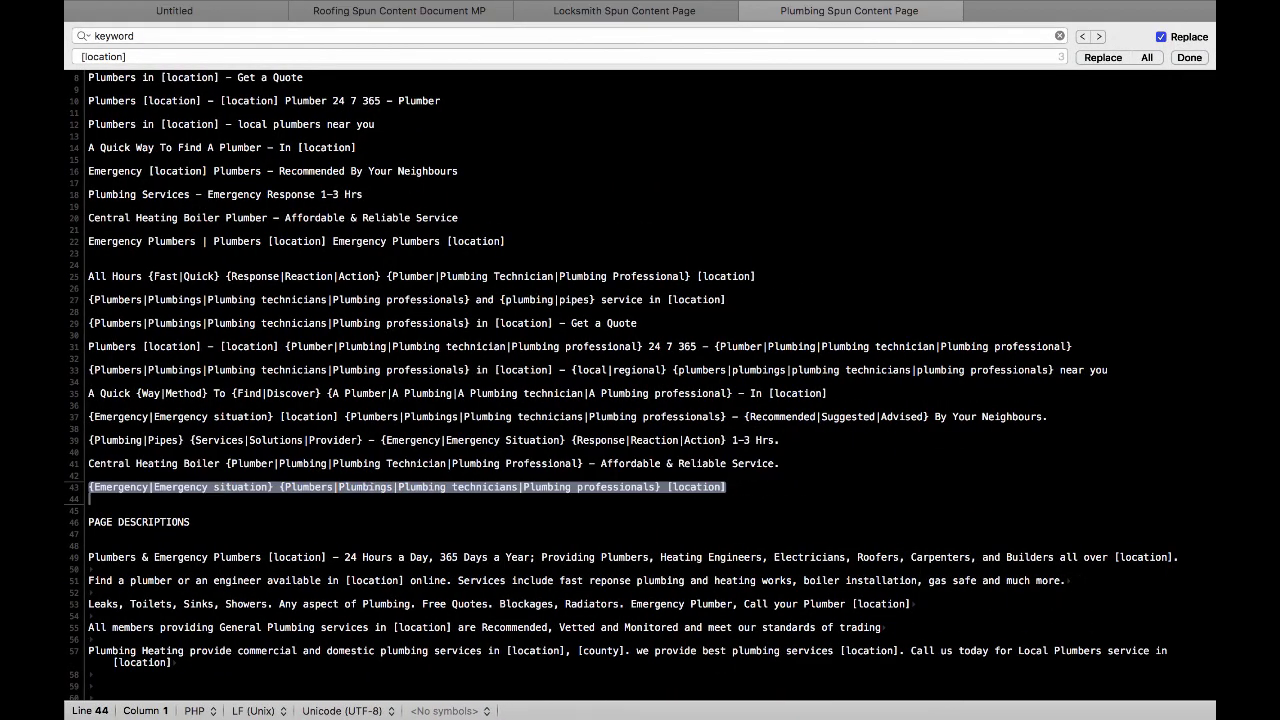
key(ctrl+Left)
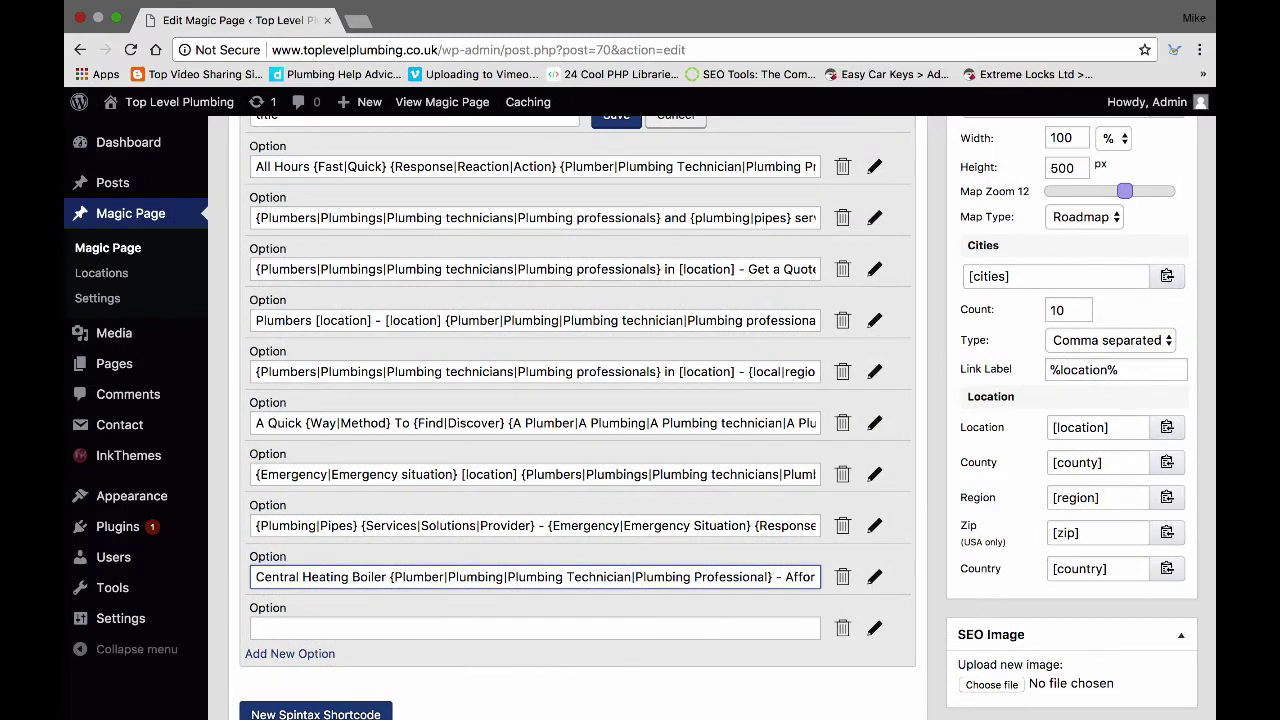
click(258, 627)
key(super+v)
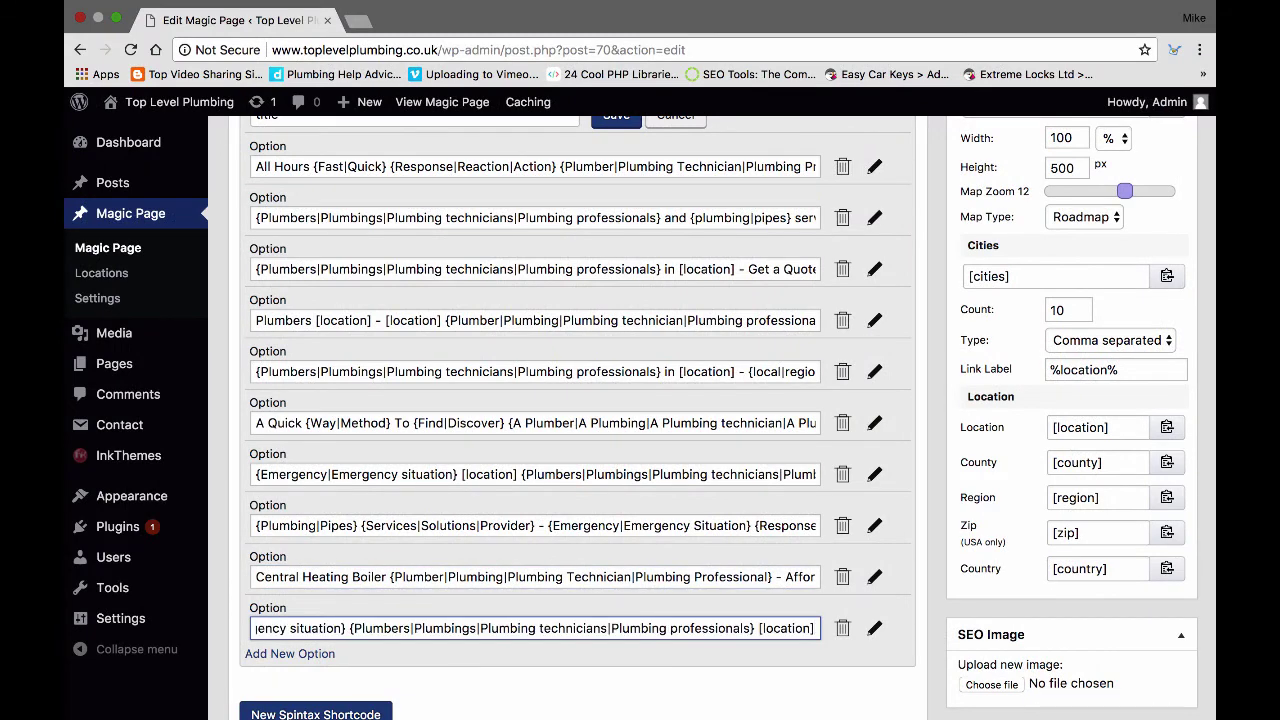
scroll(718, 418, up, 2)
Save the filled title shortcode and open {spintax_title_2} for editing.
click(616, 223)
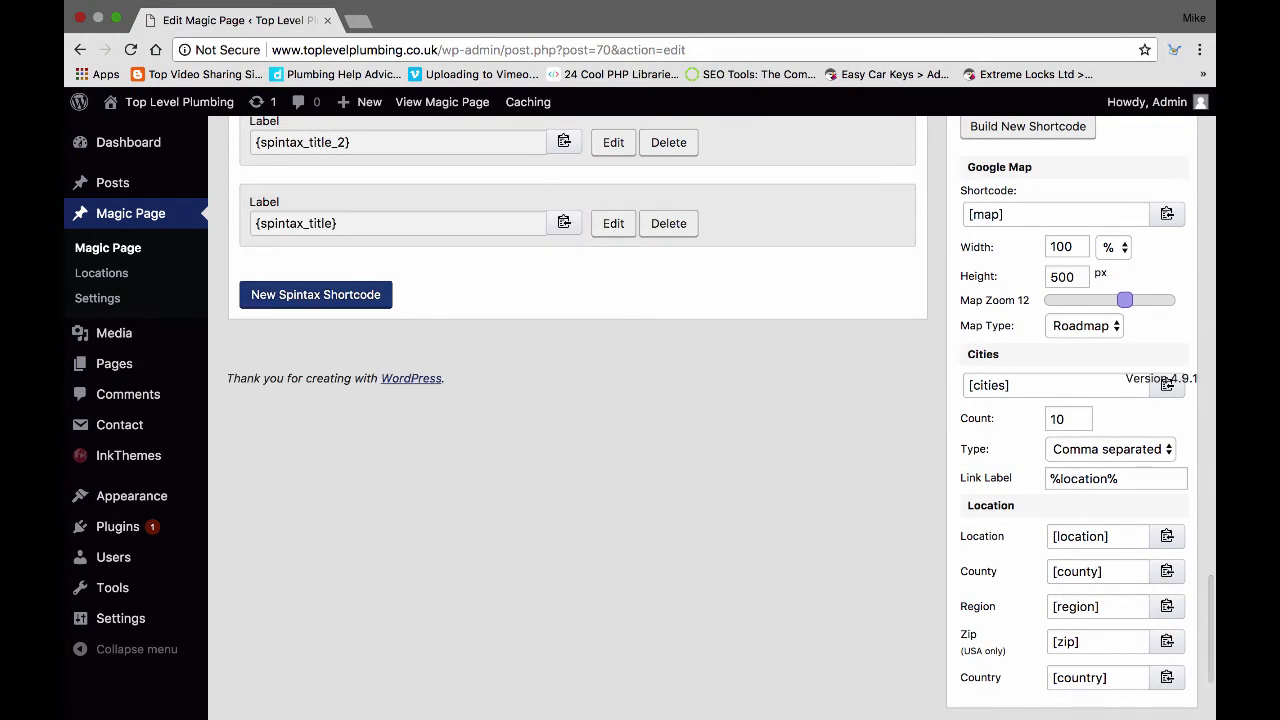
scroll(616, 223, up, 1)
click(613, 250)
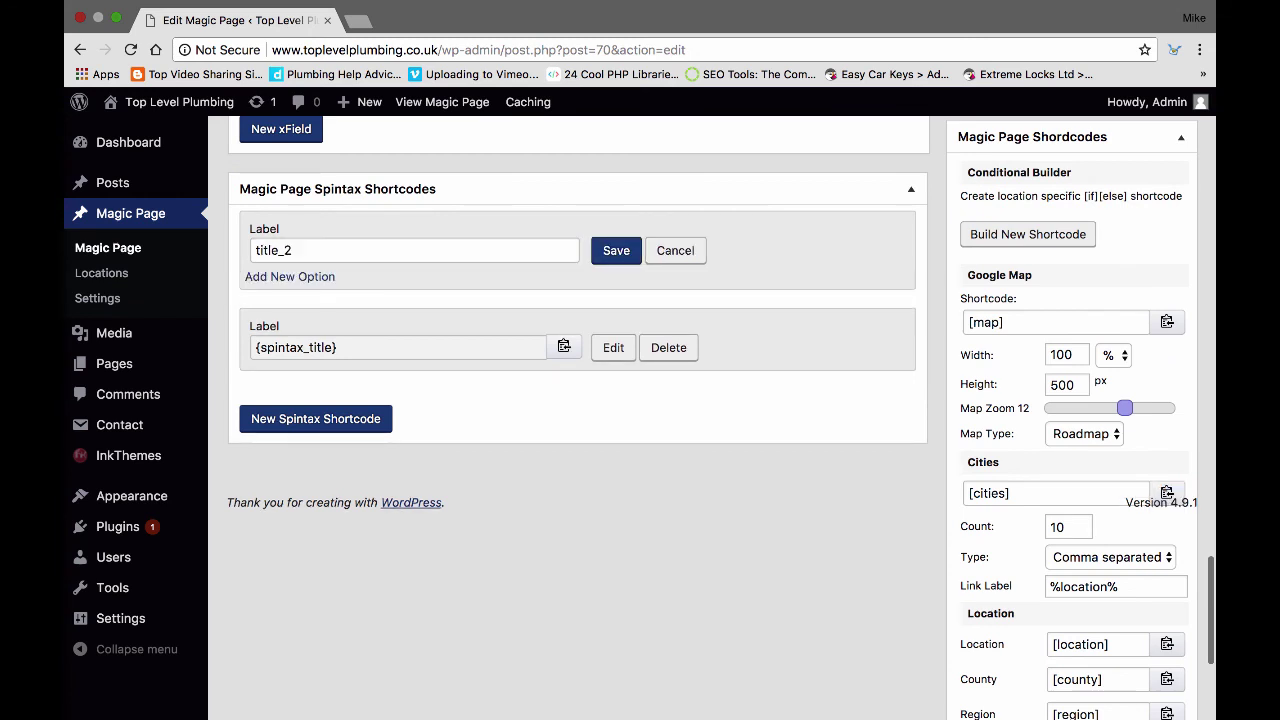
Add nine empty option fields to the title_2 shortcode.
click(290, 276)
click(290, 327)
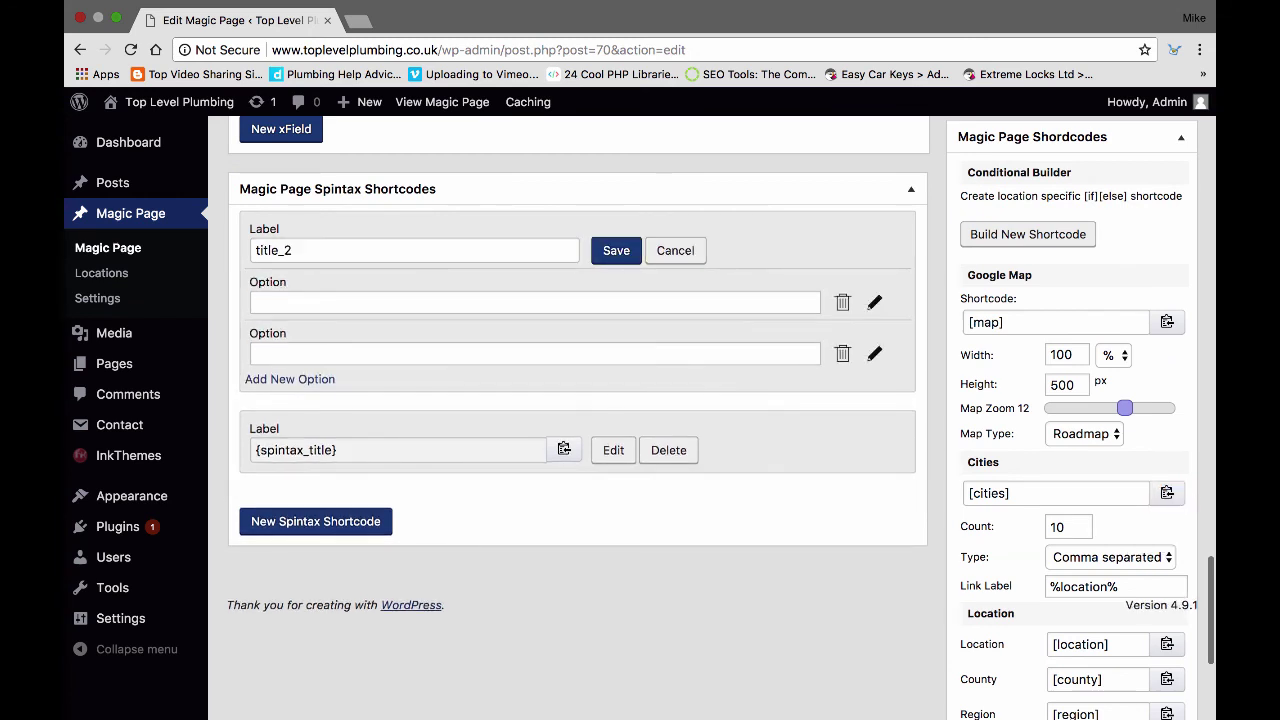
click(290, 379)
click(290, 430)
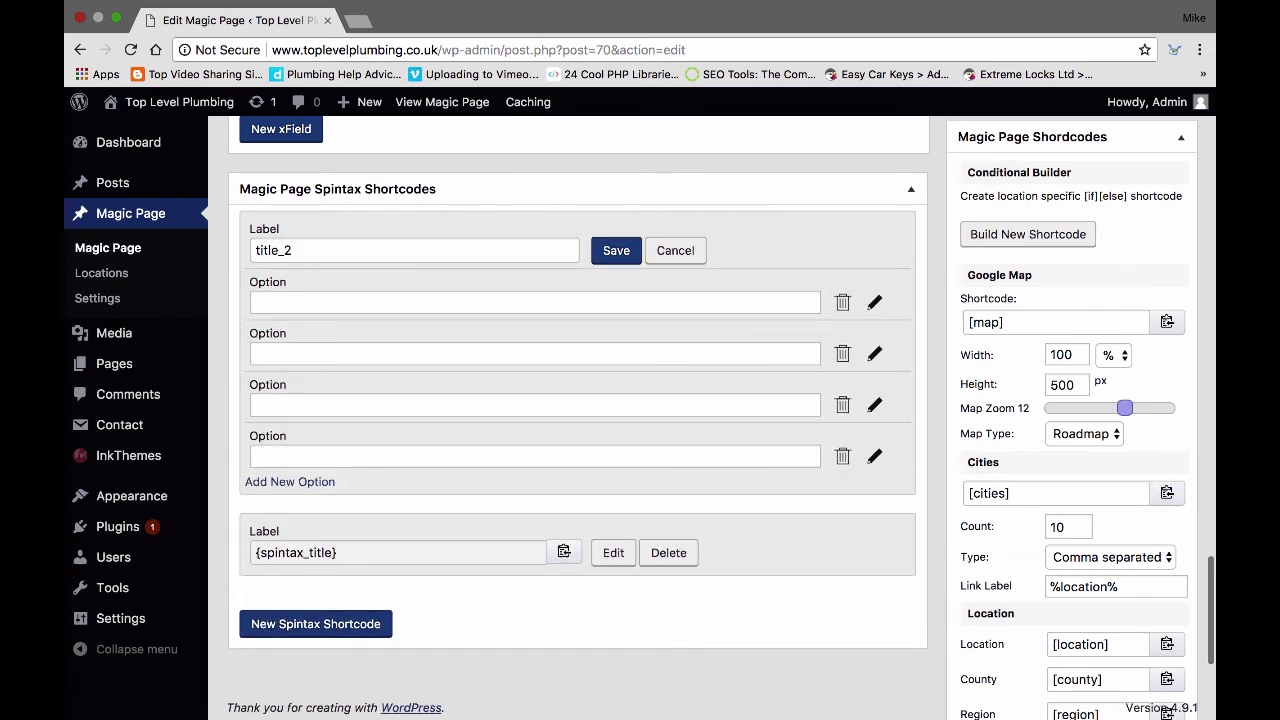
click(290, 481)
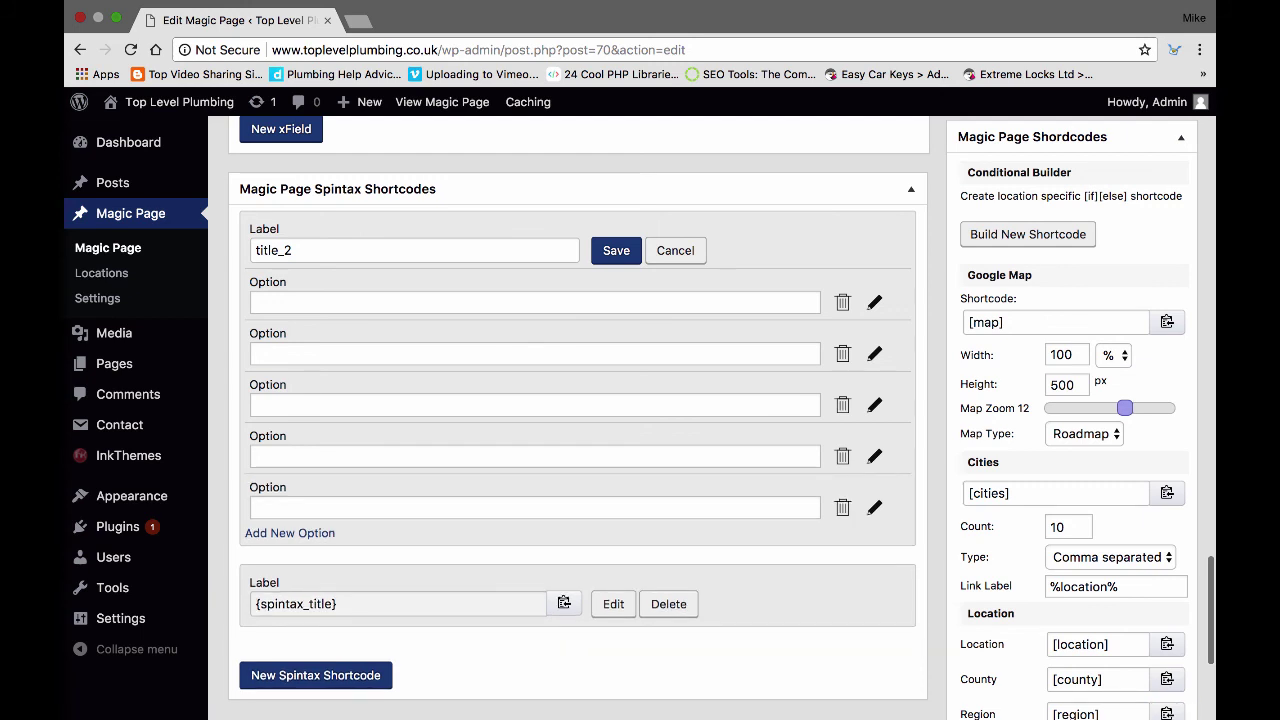
click(290, 533)
scroll(290, 560, down, 2)
click(290, 493)
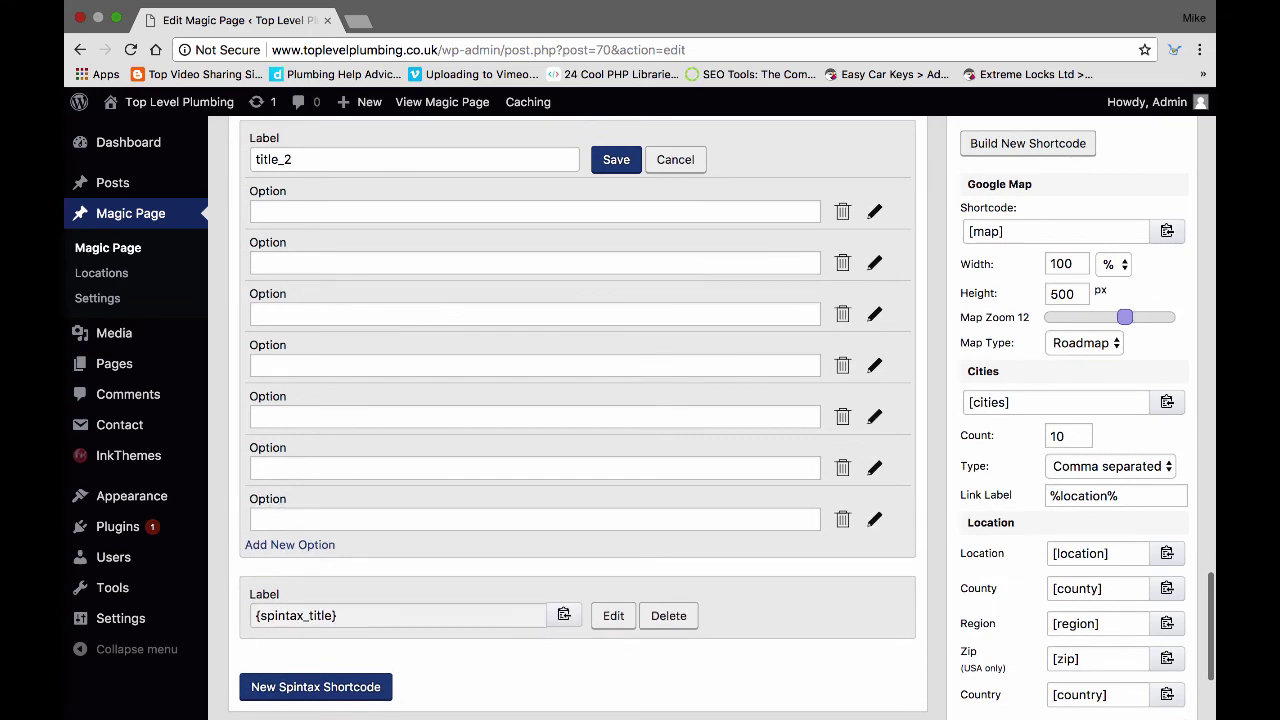
key(Return)
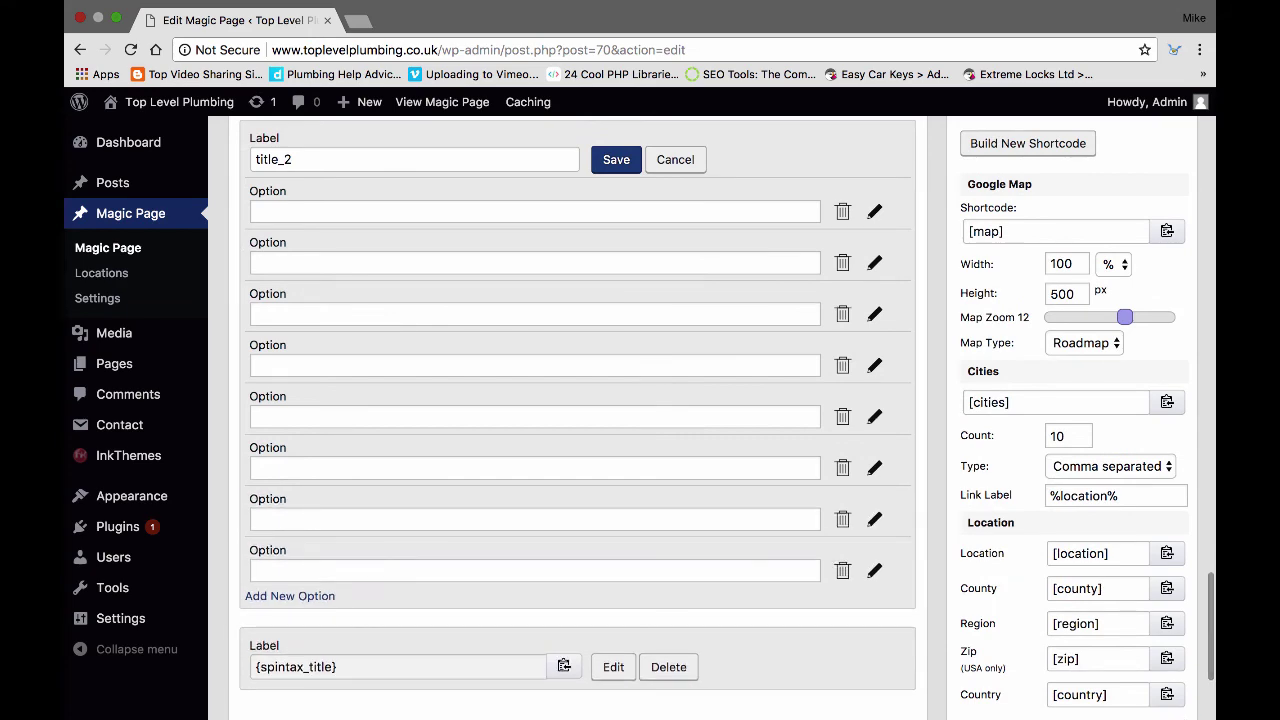
key(Return)
Review the nine new title_2 option fields against the spun titles text.
scroll(578, 400, up, 2)
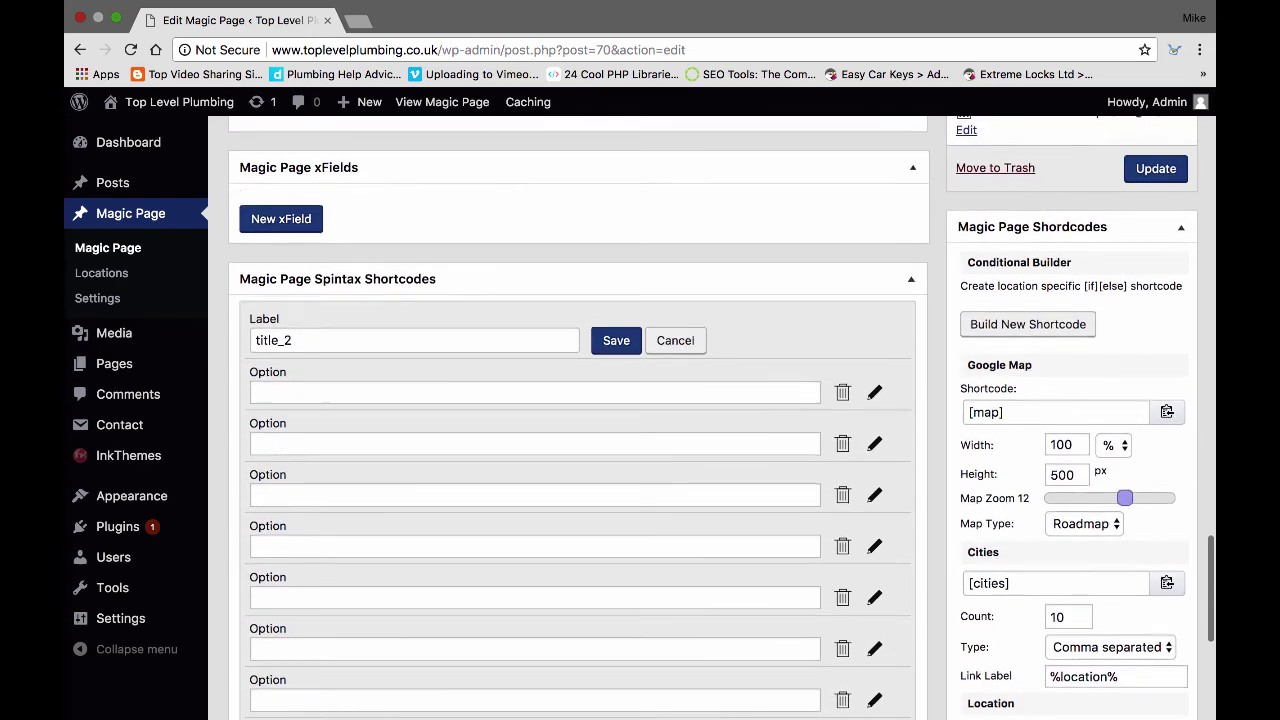
scroll(578, 400, down, 1)
scroll(578, 400, up, 6)
scroll(578, 400, down, 5)
scroll(578, 400, down, 5)
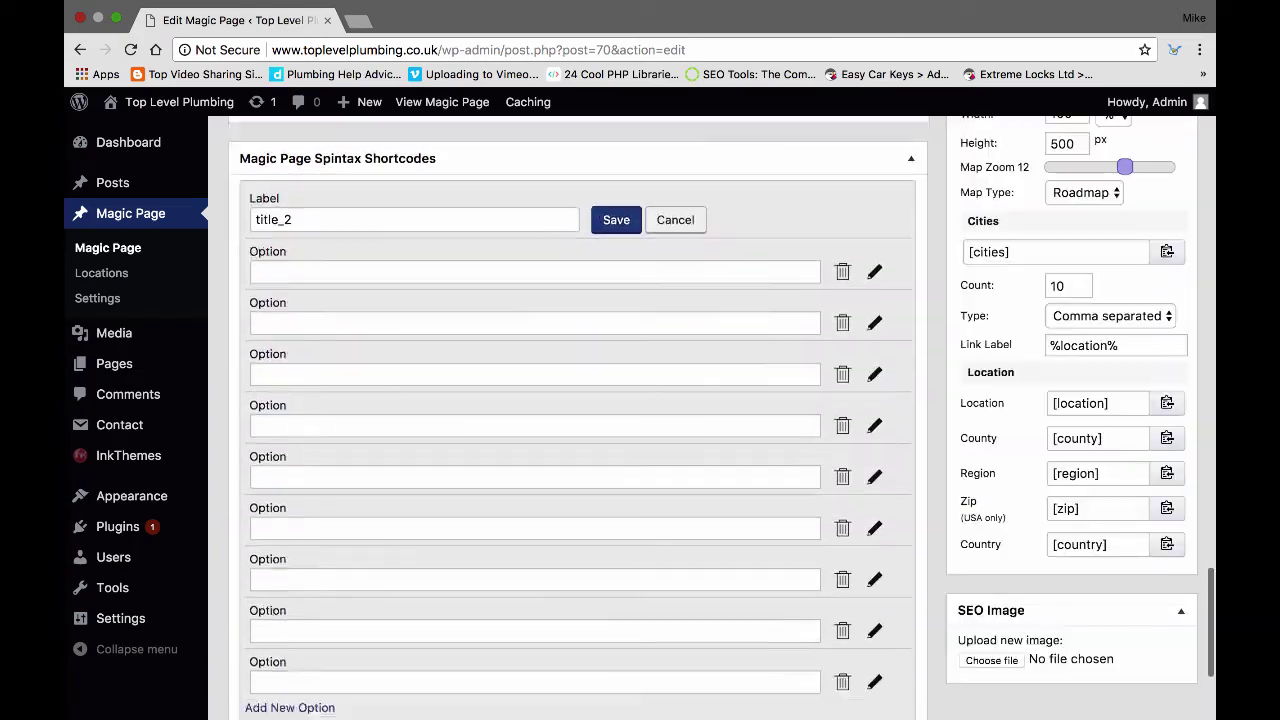
scroll(578, 400, up, 1)
scroll(578, 400, down, 1)
key(ctrl+Right)
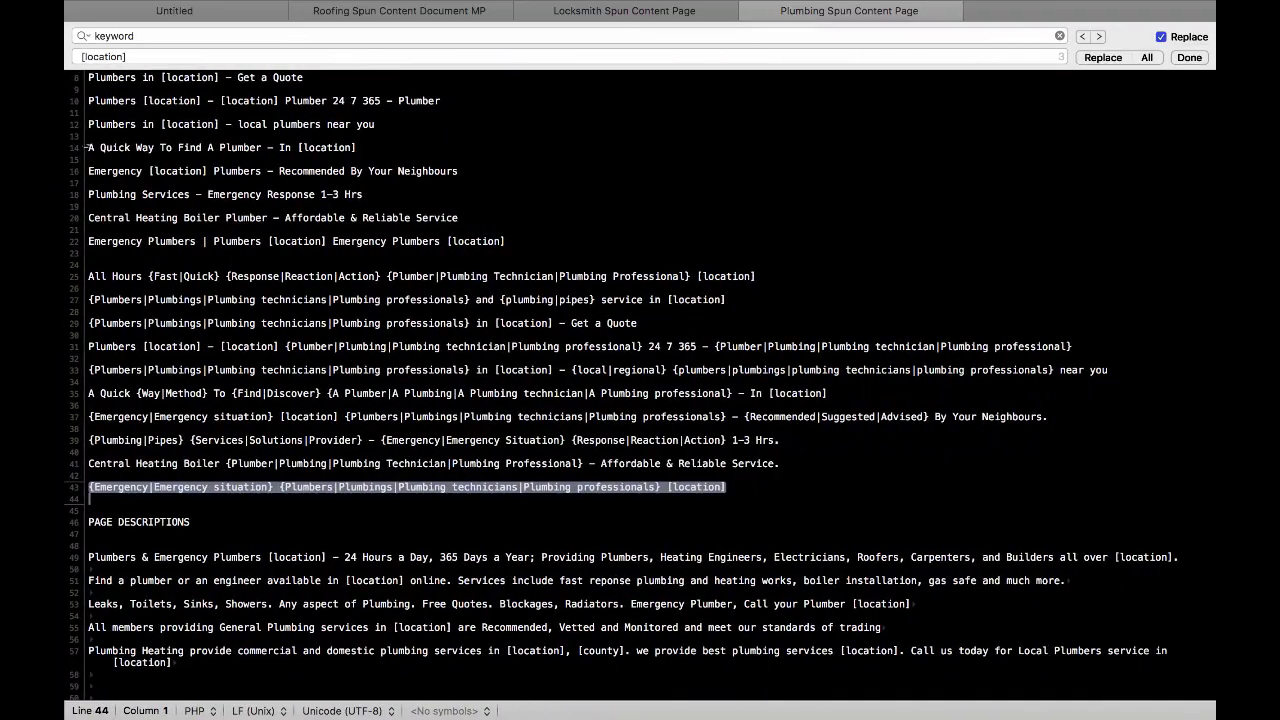
scroll(150, 136, up, 3)
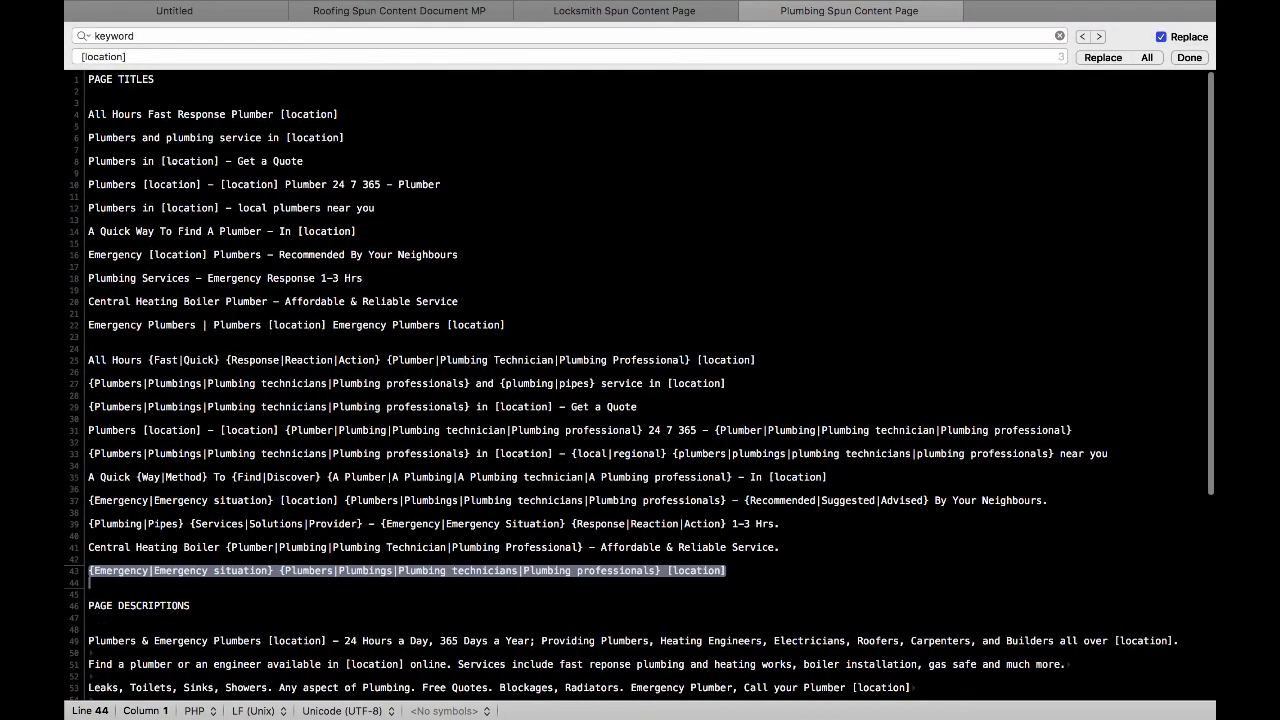
key(ctrl+Left)
Recheck the spun titles, then place the cursor in the first empty title_2 option.
scroll(440, 452, up, 5)
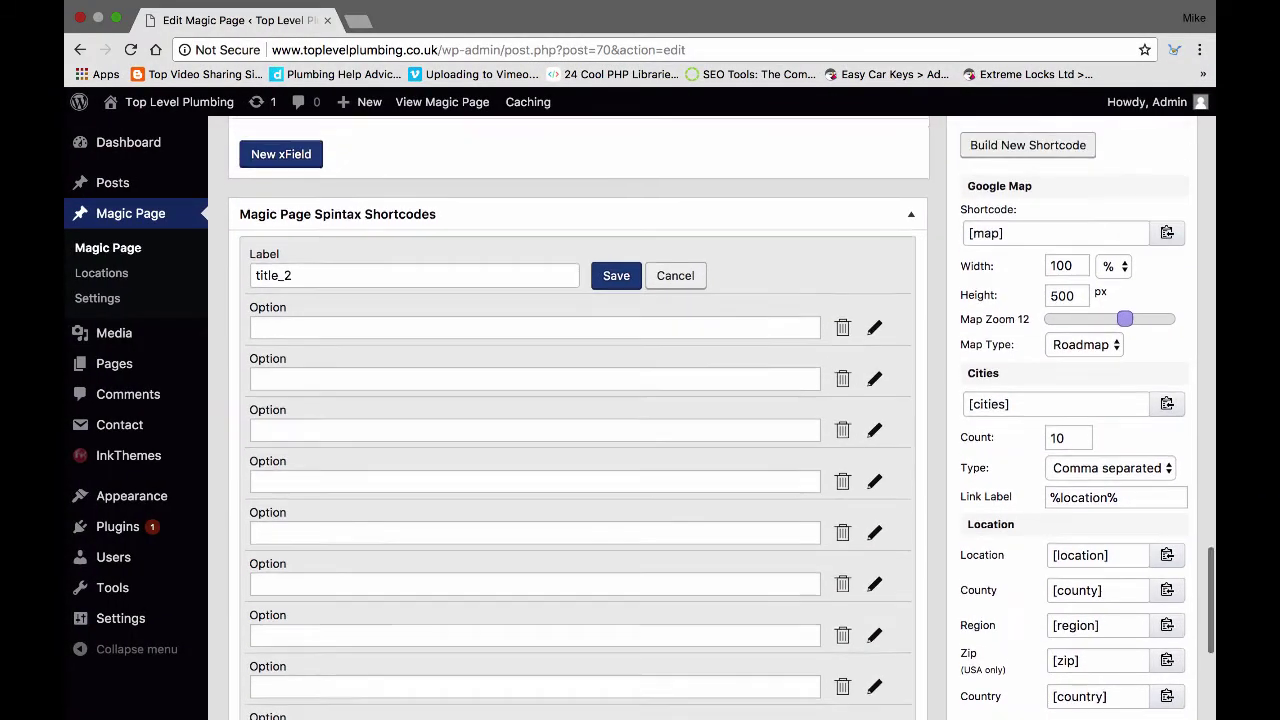
scroll(440, 452, up, 4)
scroll(440, 452, down, 15)
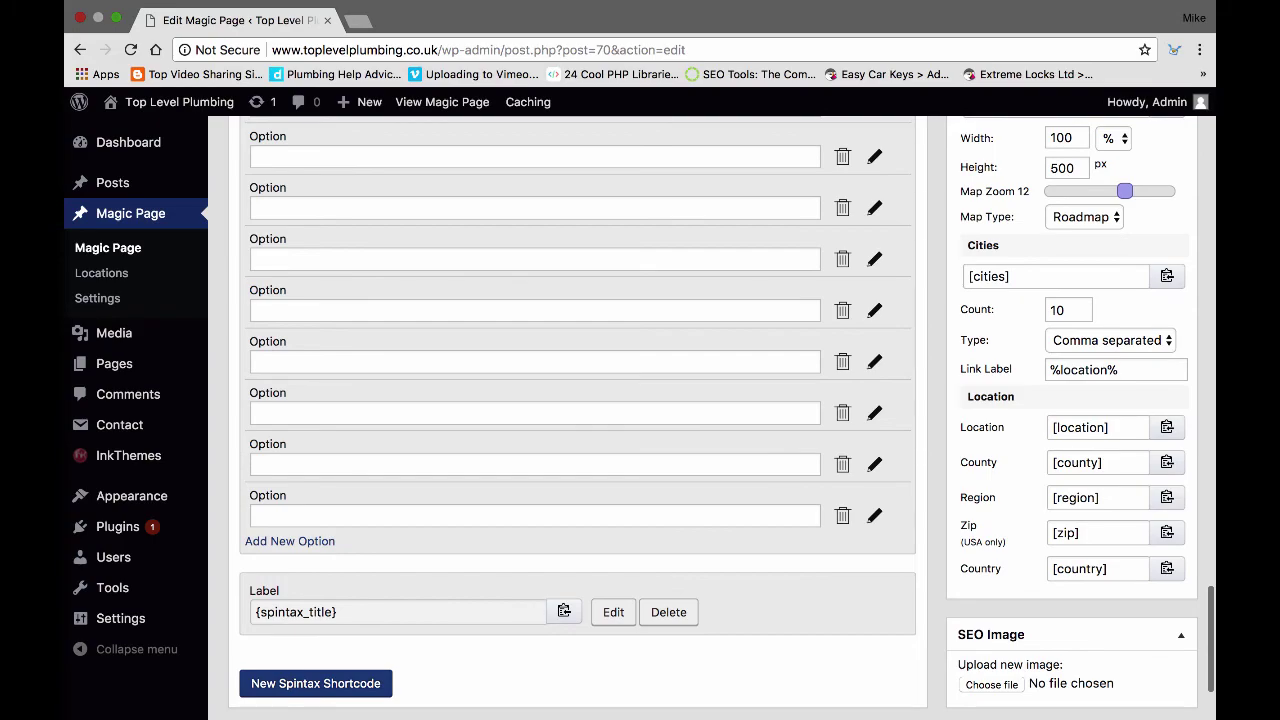
scroll(440, 452, up, 5)
key(ctrl+Right)
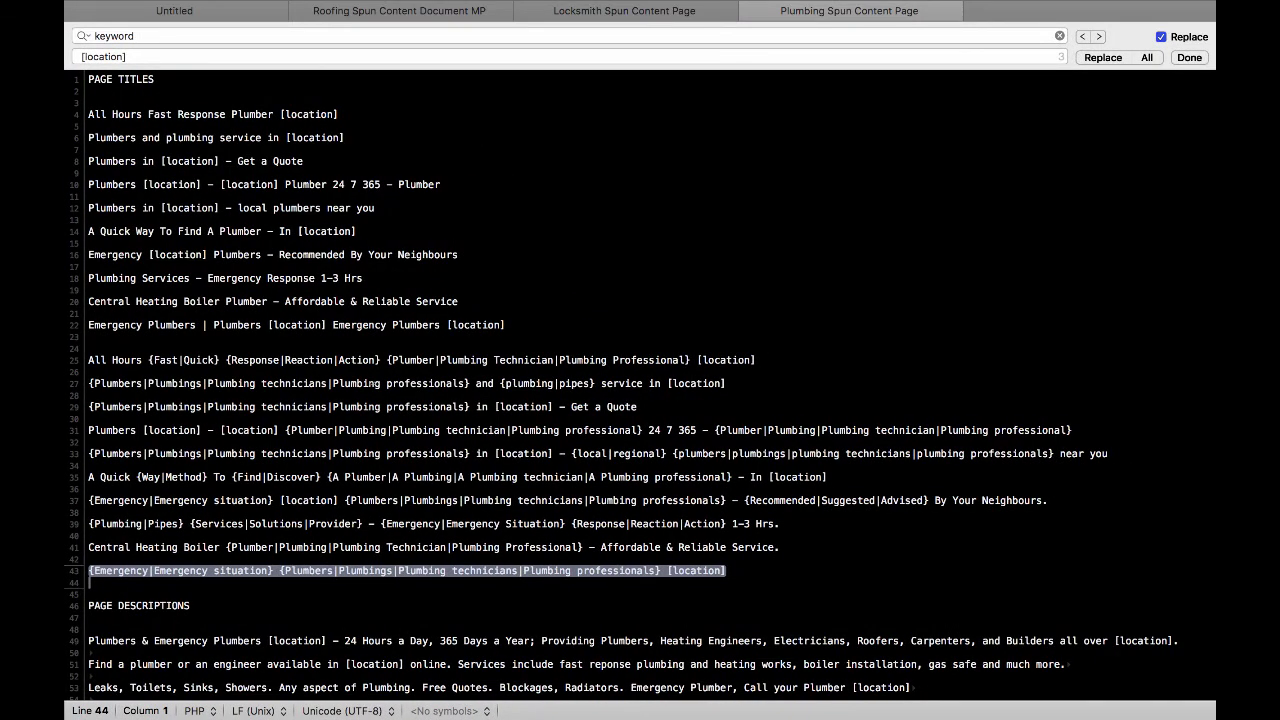
key(ctrl+Left)
click(535, 263)
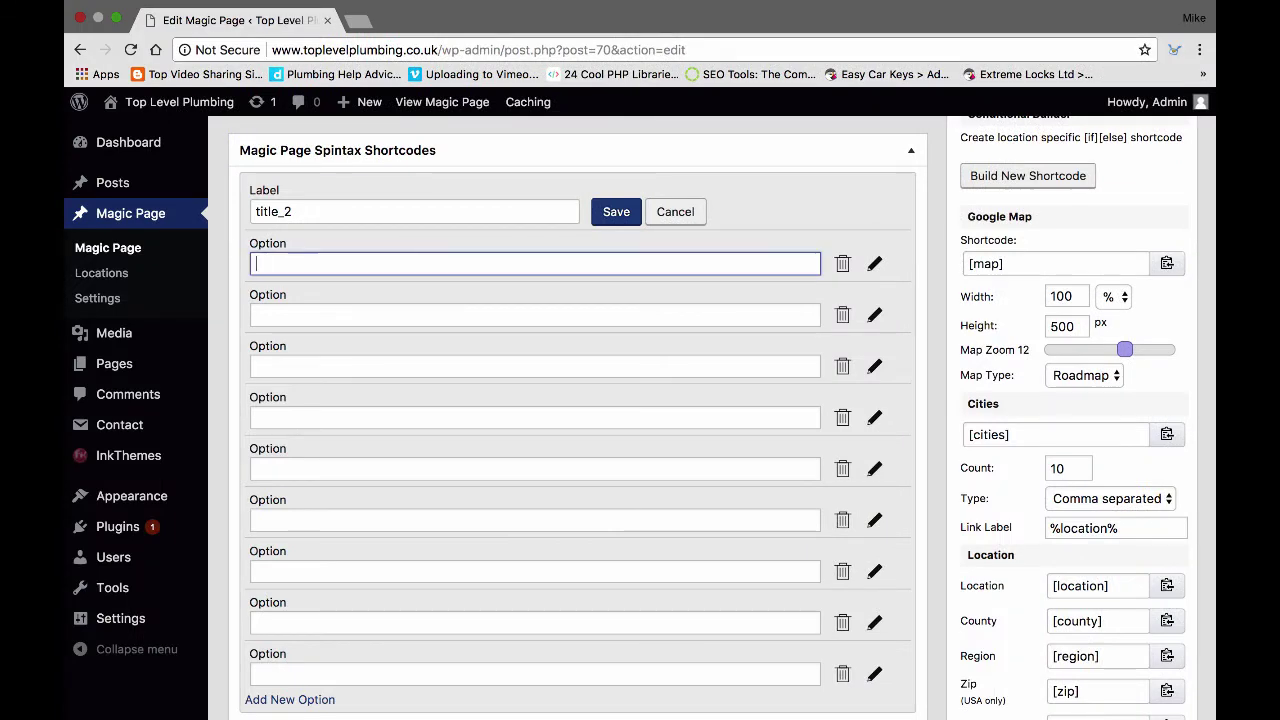
scroll(713, 418, down, 1)
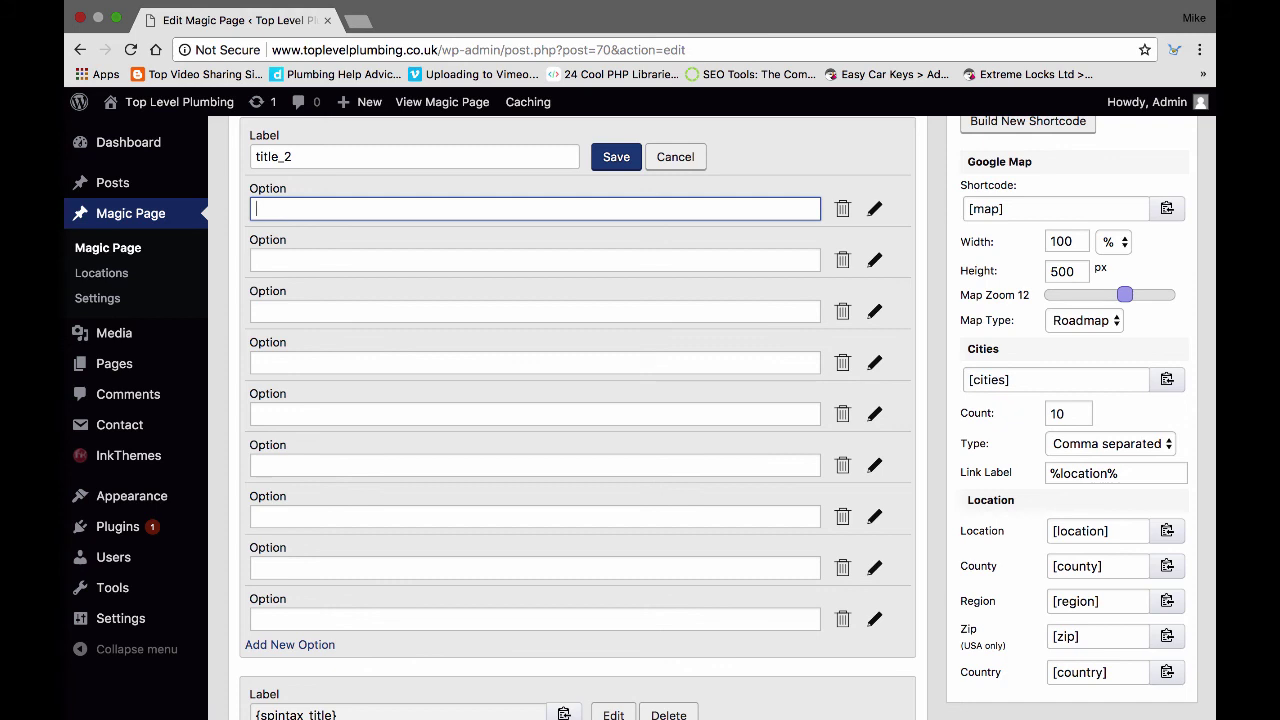
Add a tenth empty option row to the title_2 spintax shortcode.
scroll(578, 418, down, 2)
scroll(578, 418, up, 2)
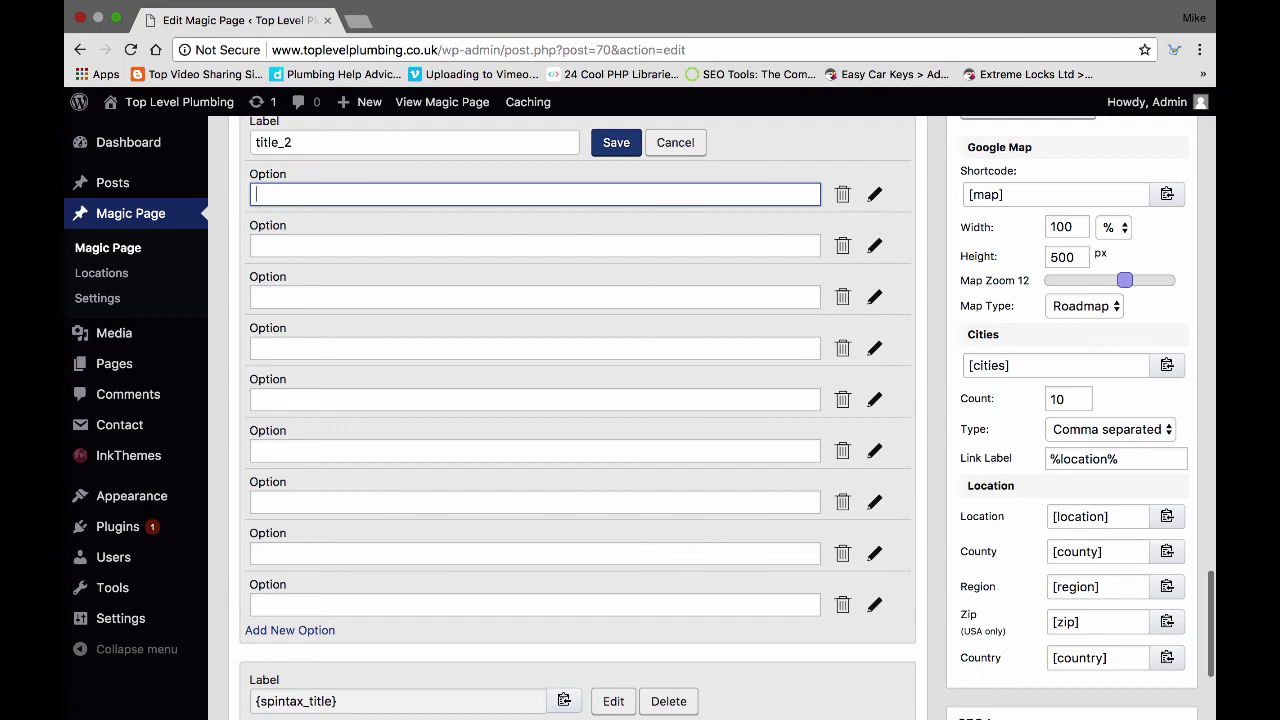
key(Return)
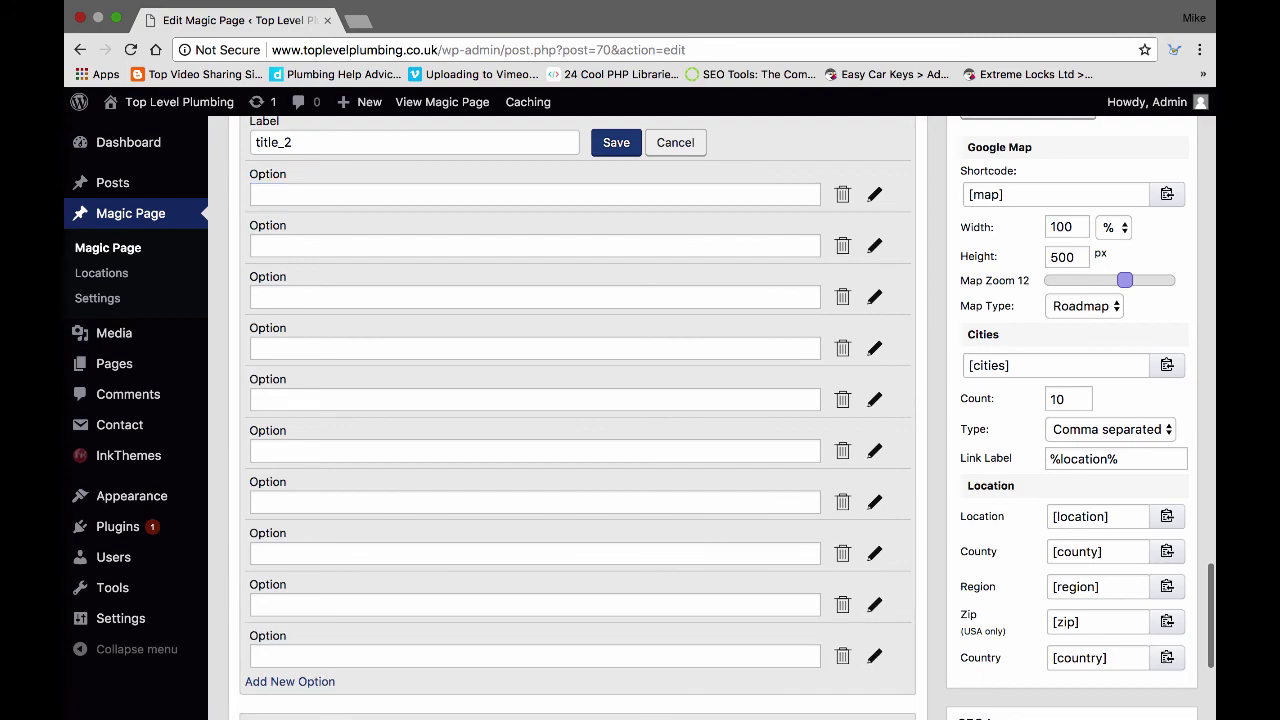
Paste spun title lines 25 and 27 from the spun content file into options one and two.
key(super+Tab)
click(75, 360)
key(super+c)
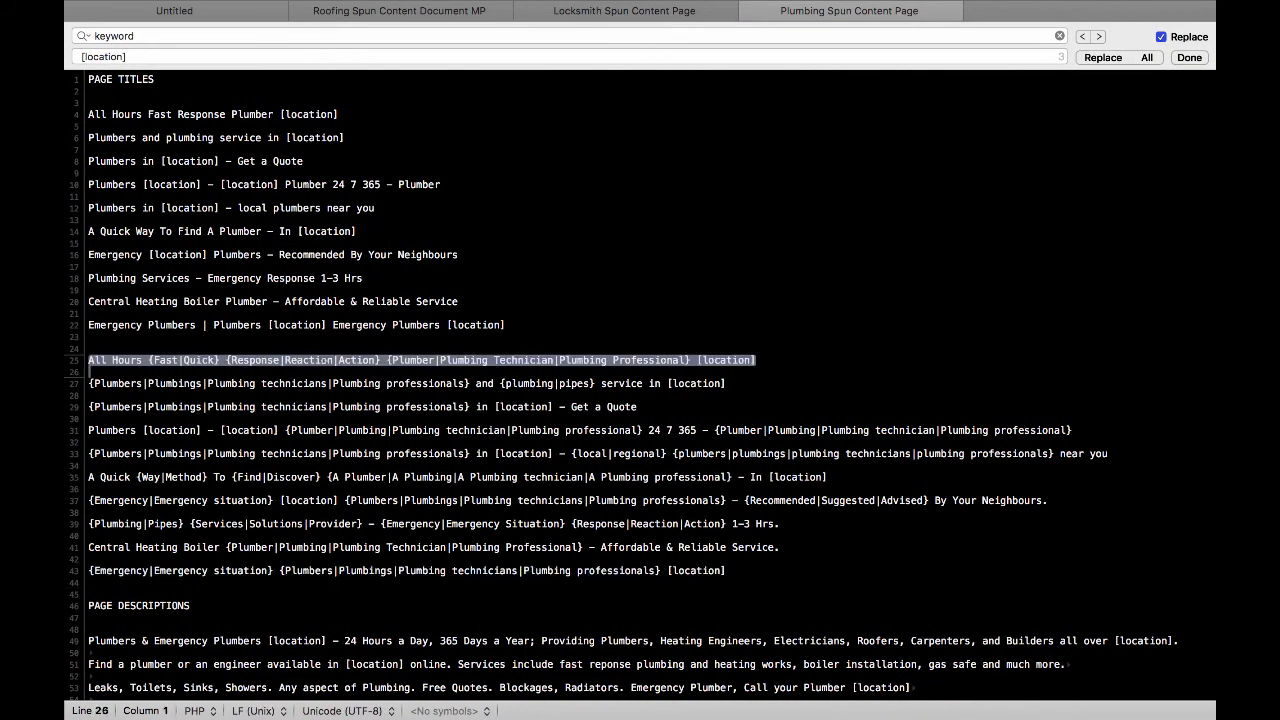
key(super+Tab)
click(535, 194)
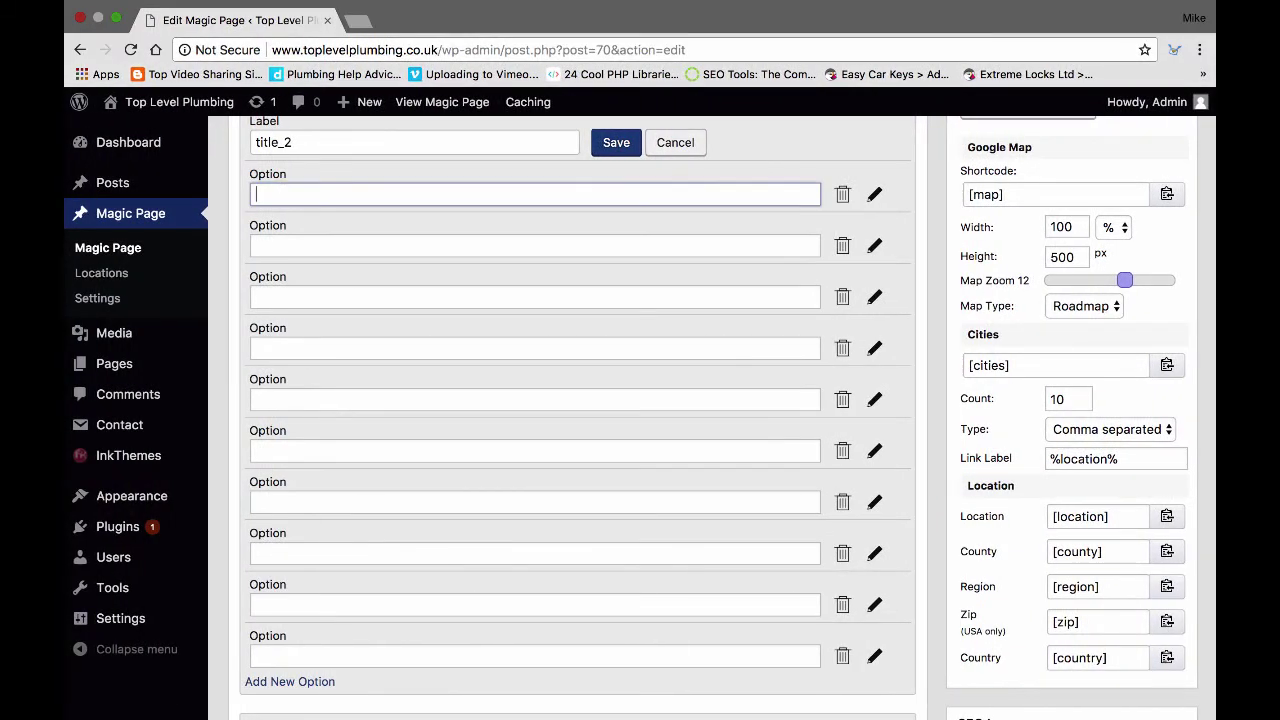
key(super+v)
key(Tab)
key(super+Tab)
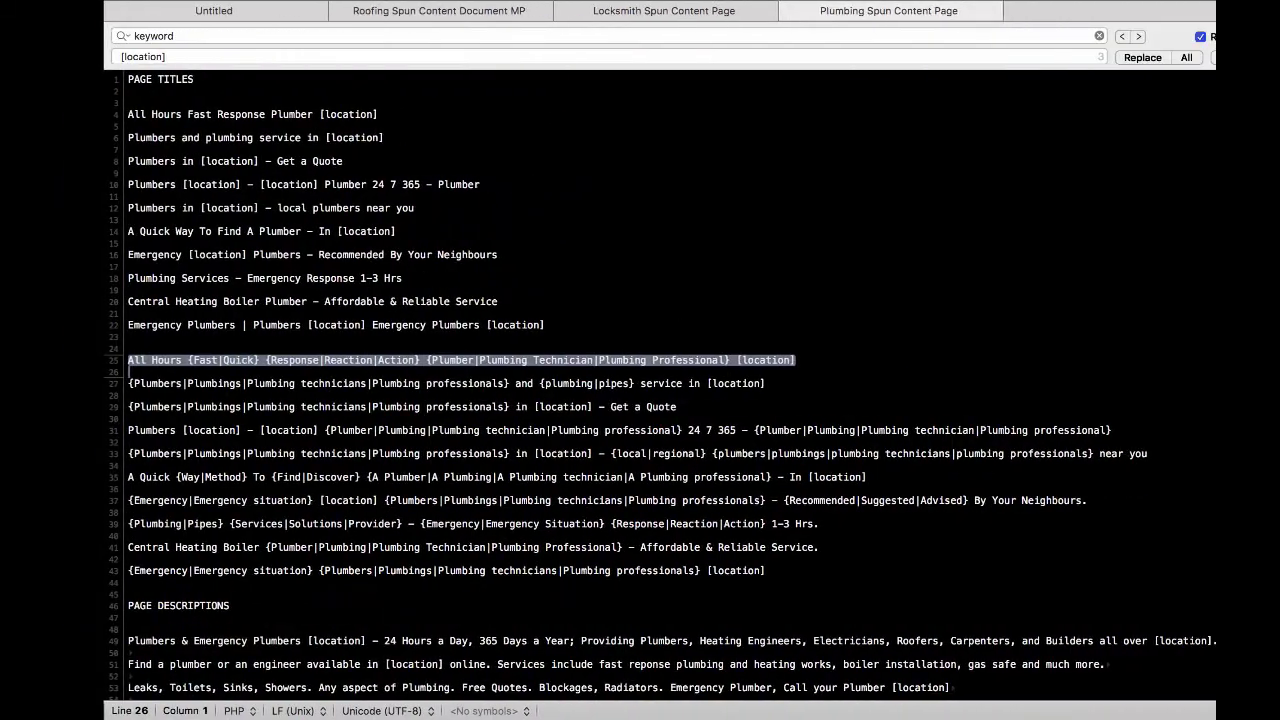
triple_click(290, 383)
key(super+c)
key(super+Tab)
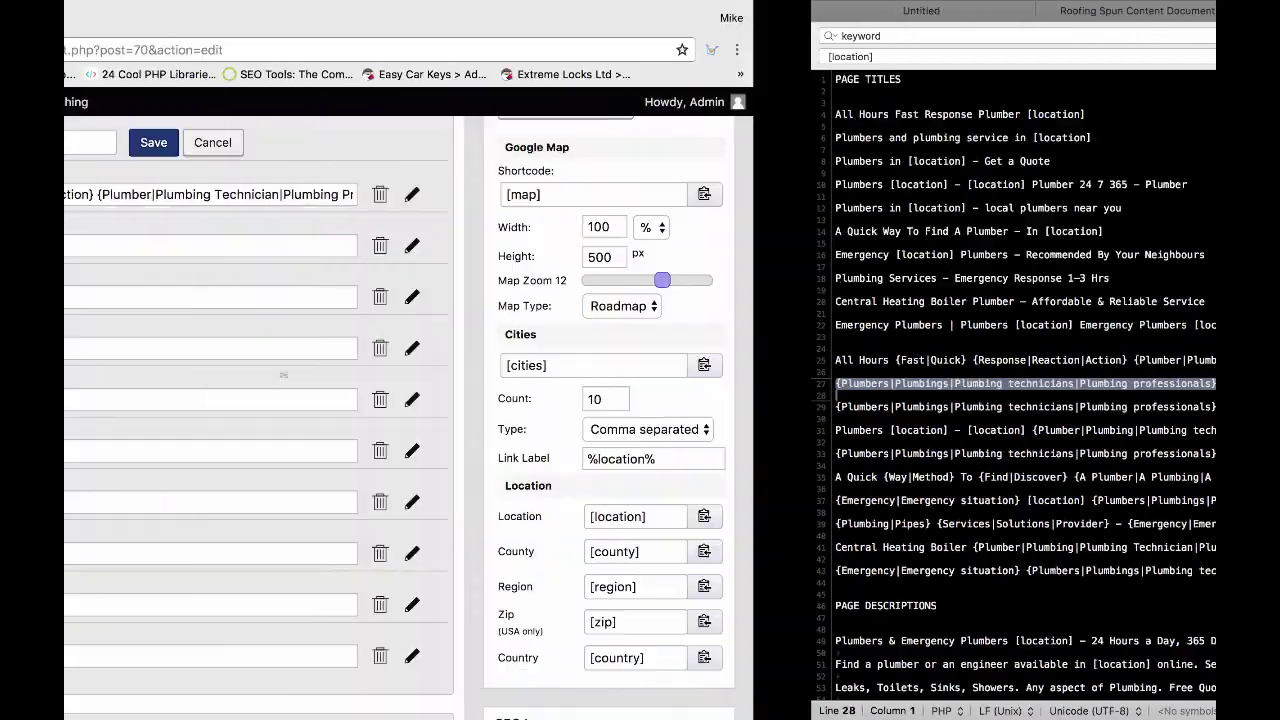
key(super+v)
Paste spun title lines 29 and 31 into options three and four.
key(super+Tab)
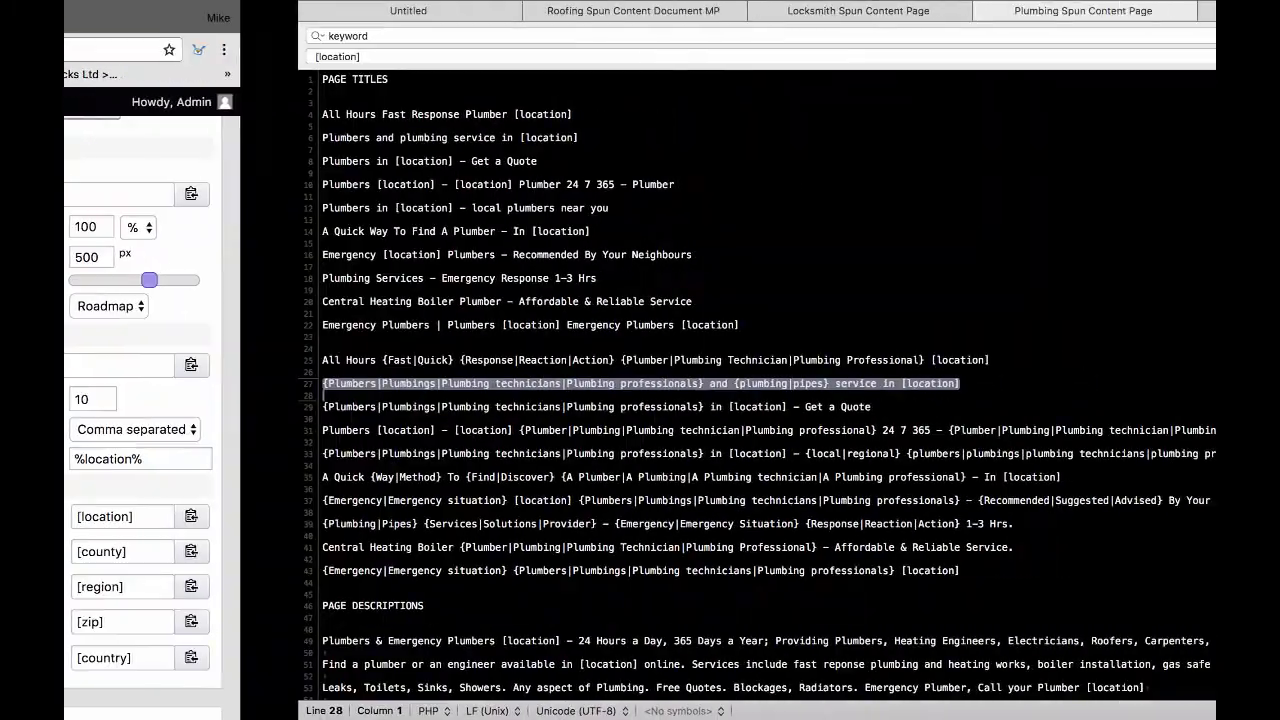
triple_click(311, 406)
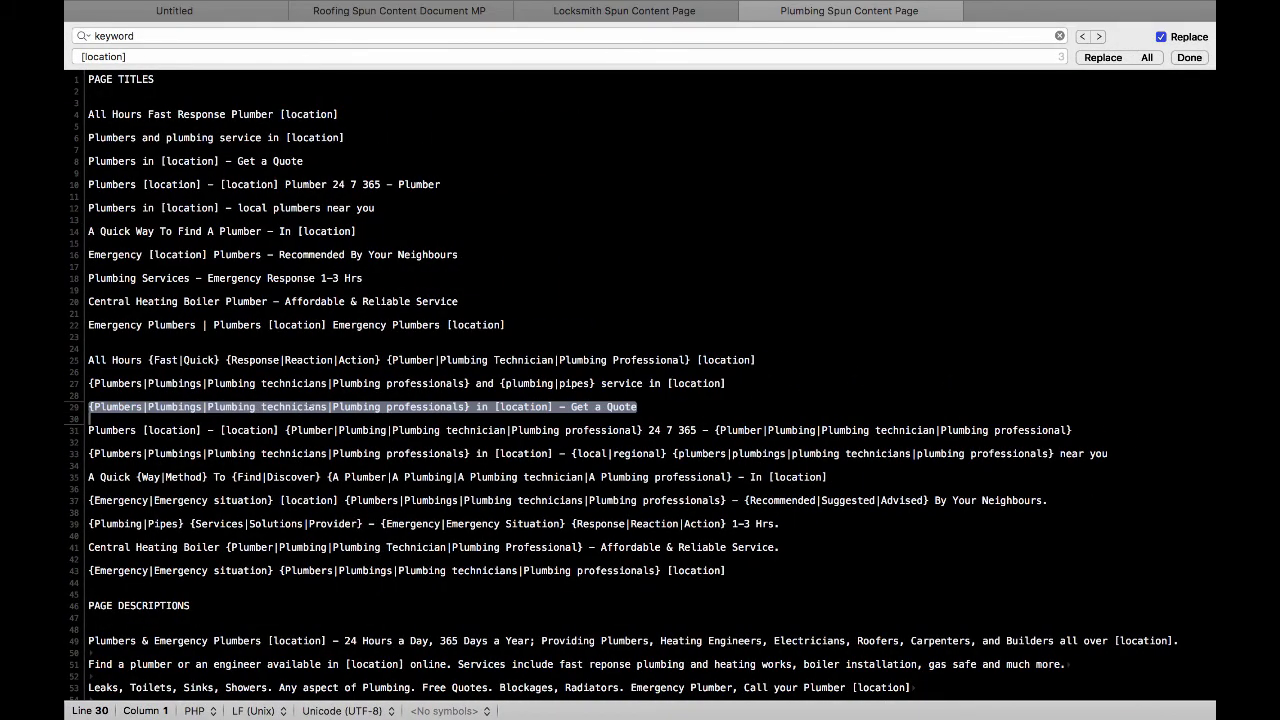
key(super+c)
key(super+Tab)
click(400, 296)
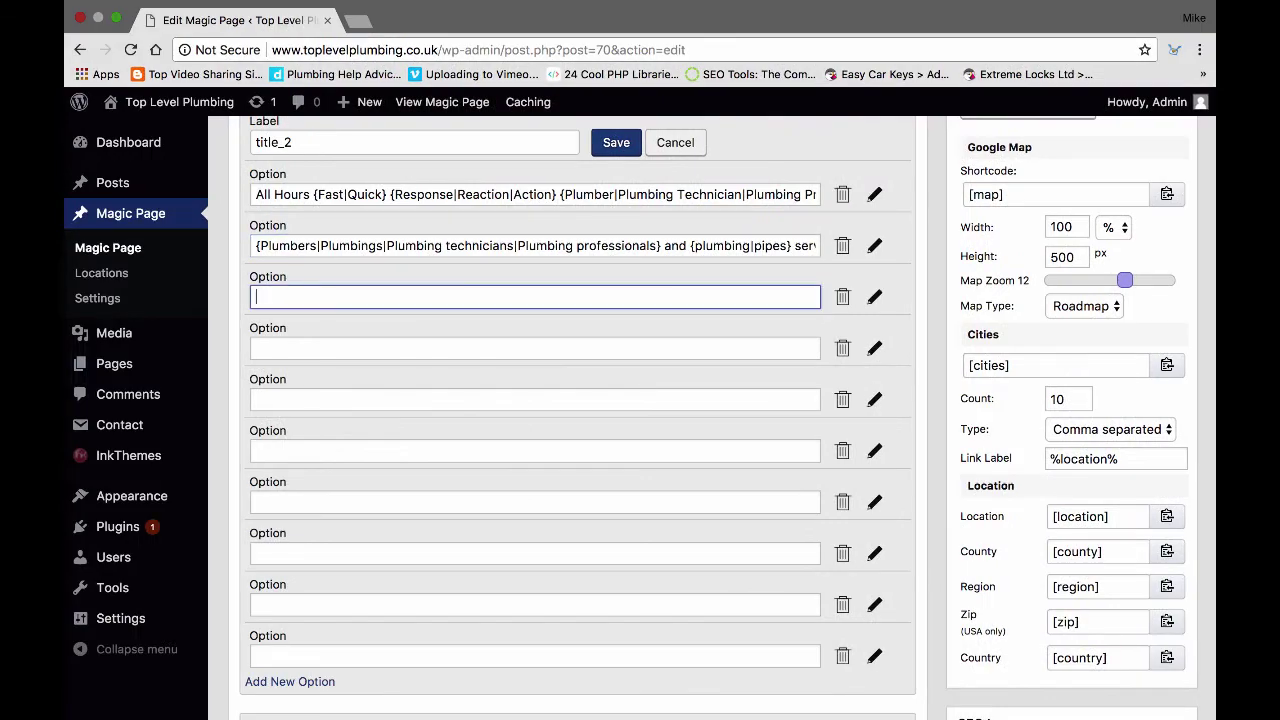
key(super+v)
click(400, 347)
key(super+Tab)
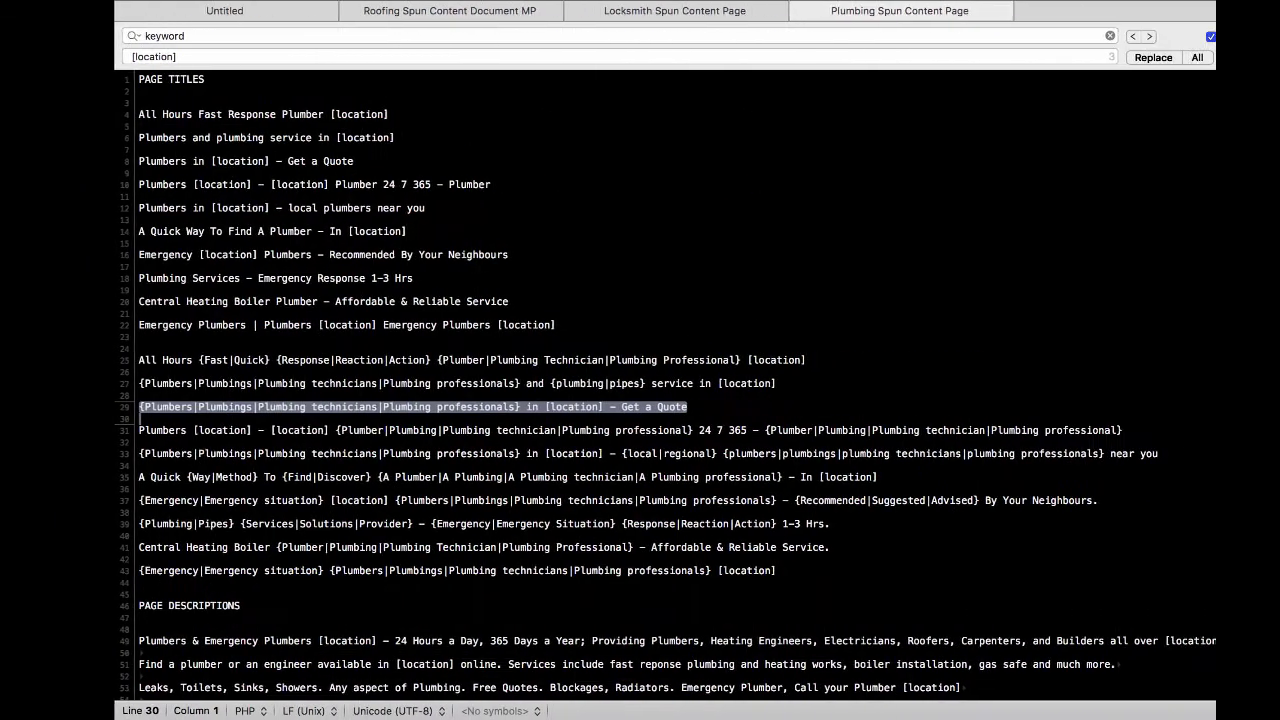
click(282, 430)
triple_click(282, 430)
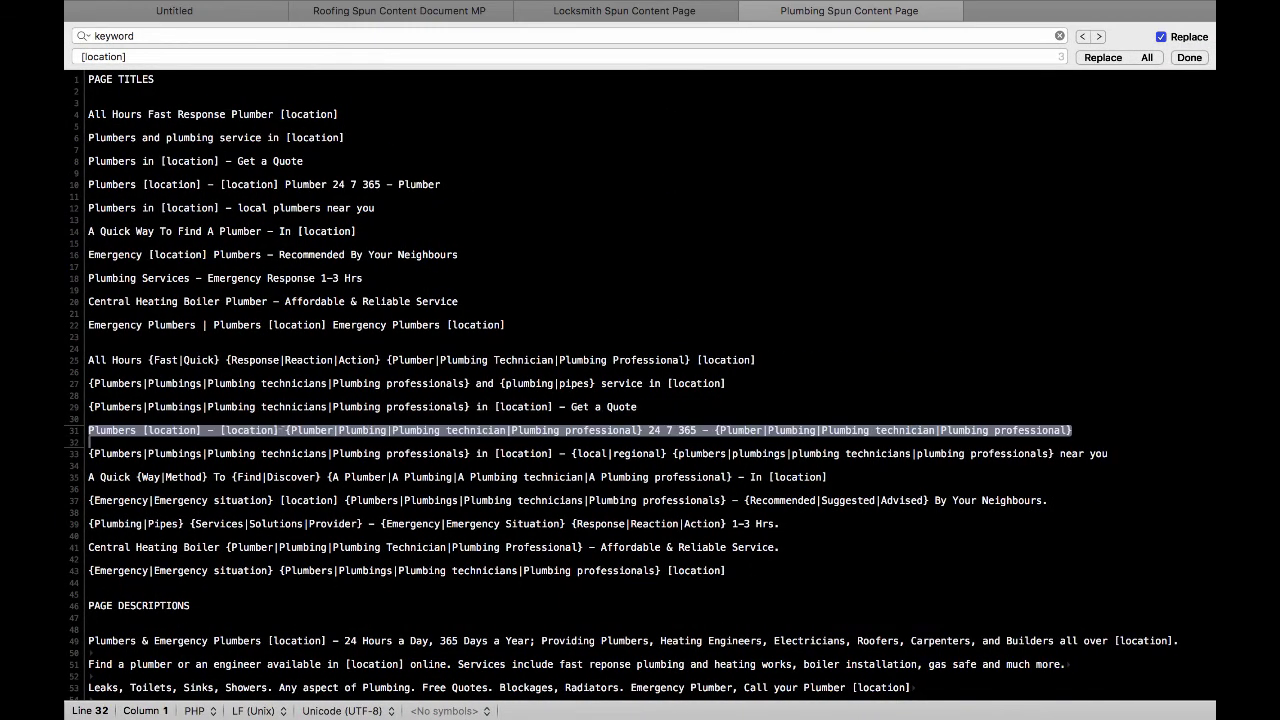
key(super+Tab)
key(super+v)
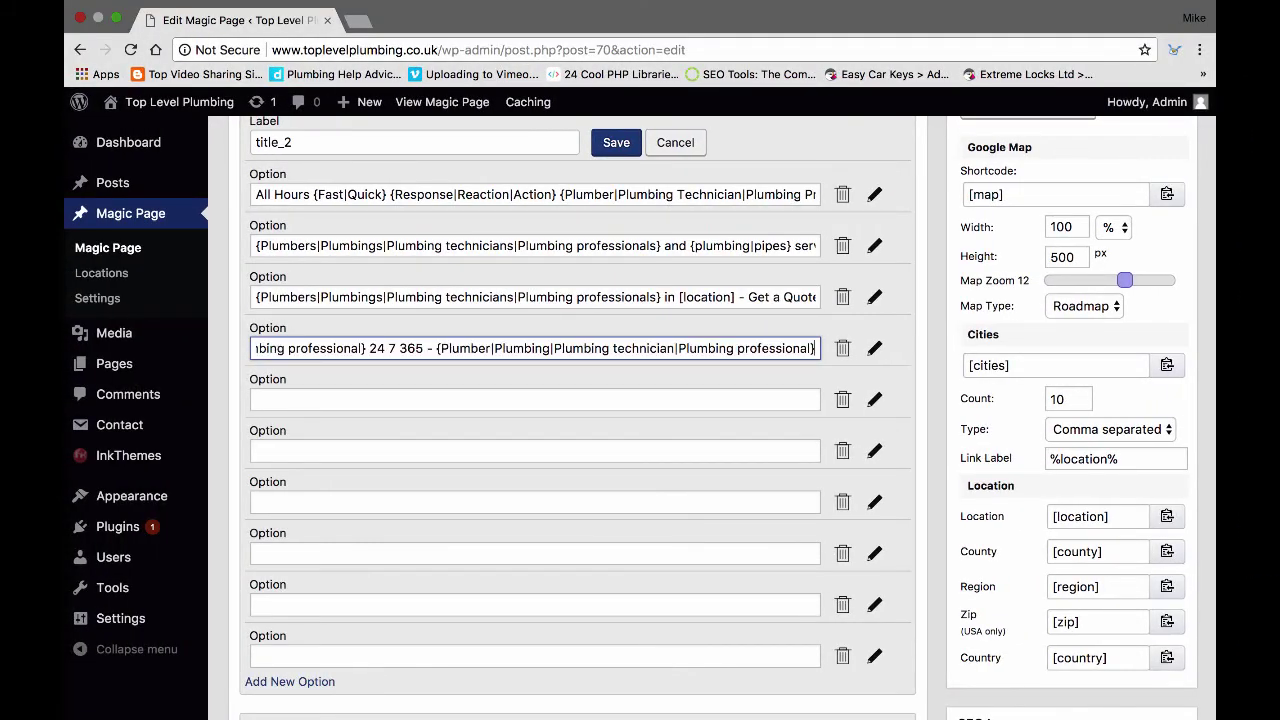
Paste spun title line 33 into option five.
key(super+Tab)
triple_click(329, 453)
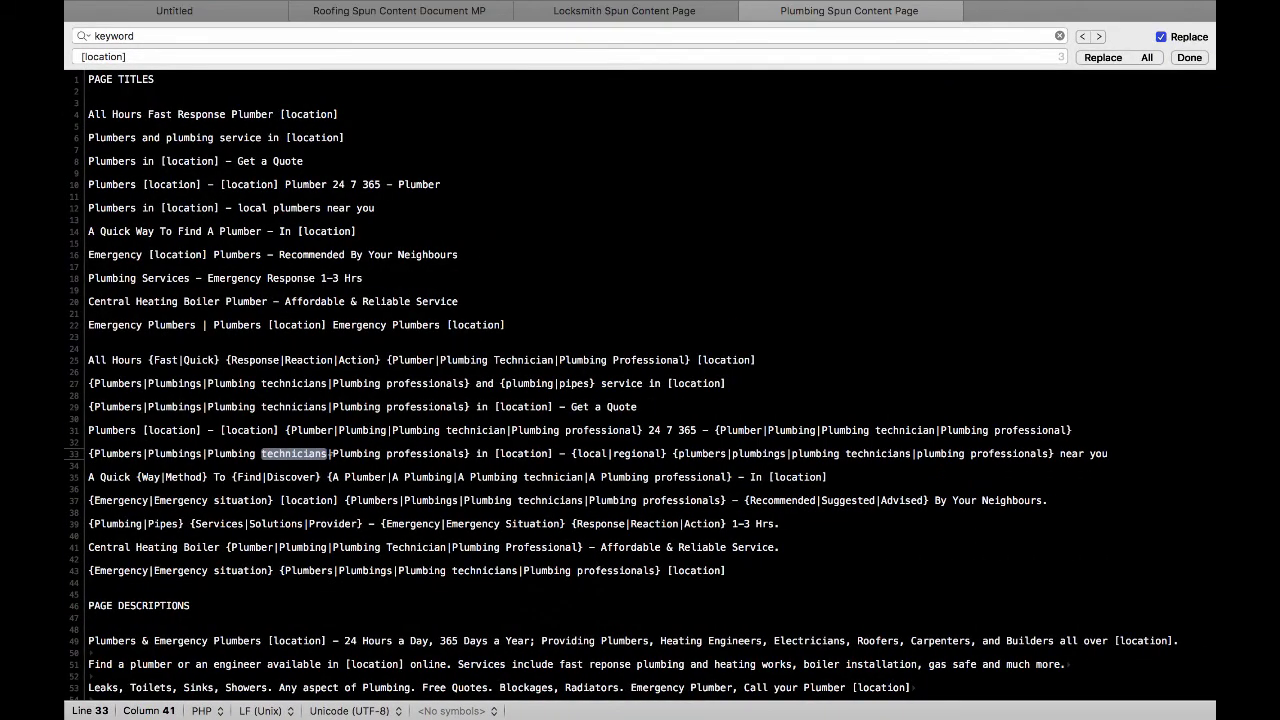
key(super+c)
key(super+Tab)
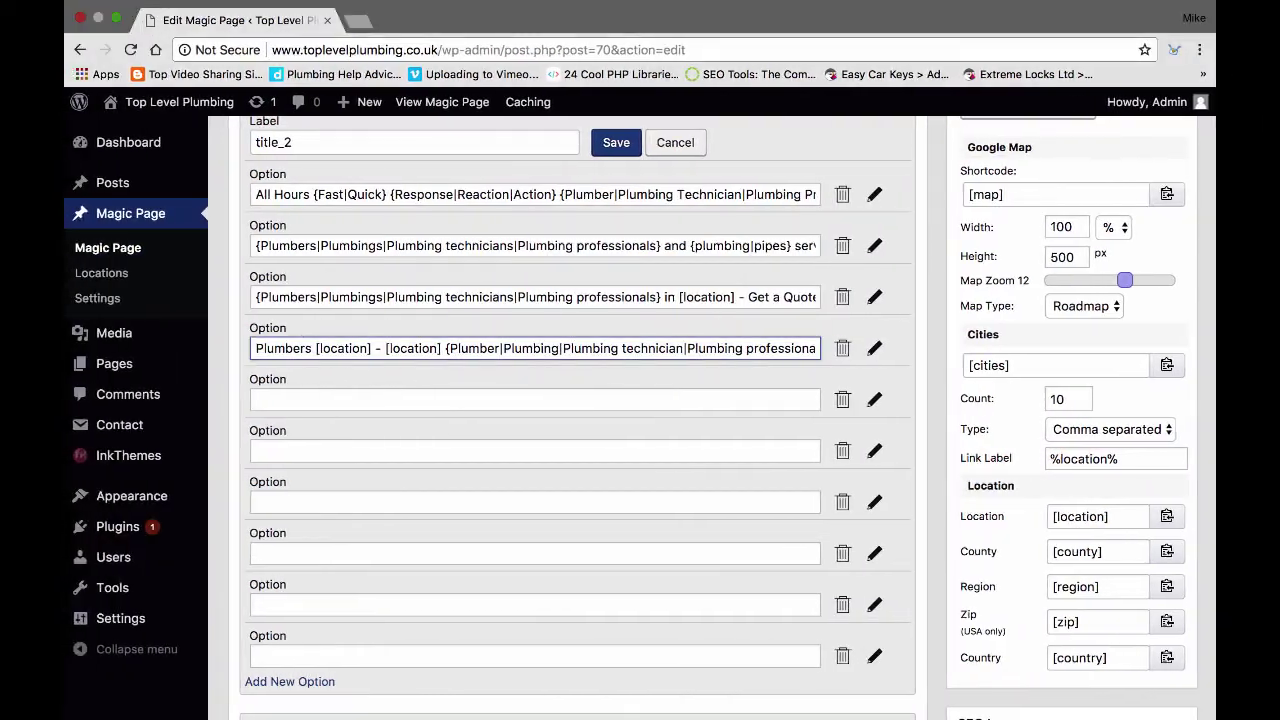
click(535, 399)
key(super+v)
key(super+Tab)
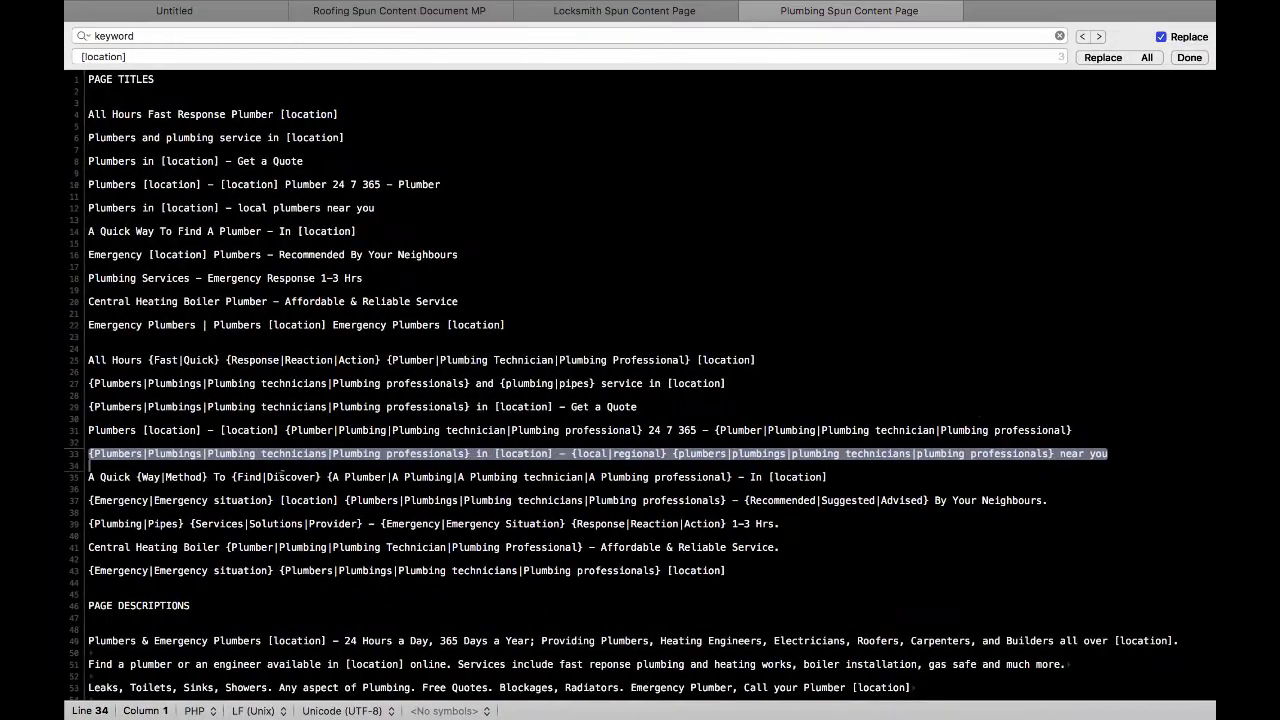
triple_click(290, 477)
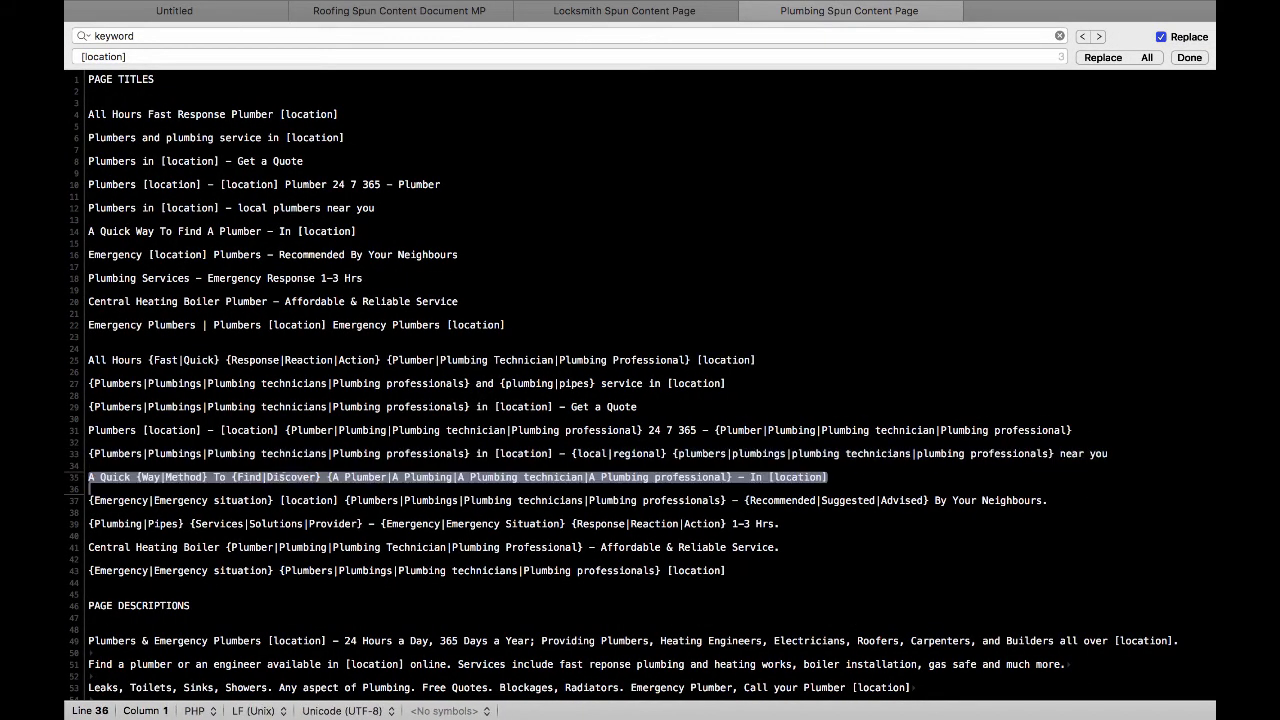
Paste spun title lines 35 and 37 into options six and seven.
key(super+c)
key(super+Tab)
click(535, 450)
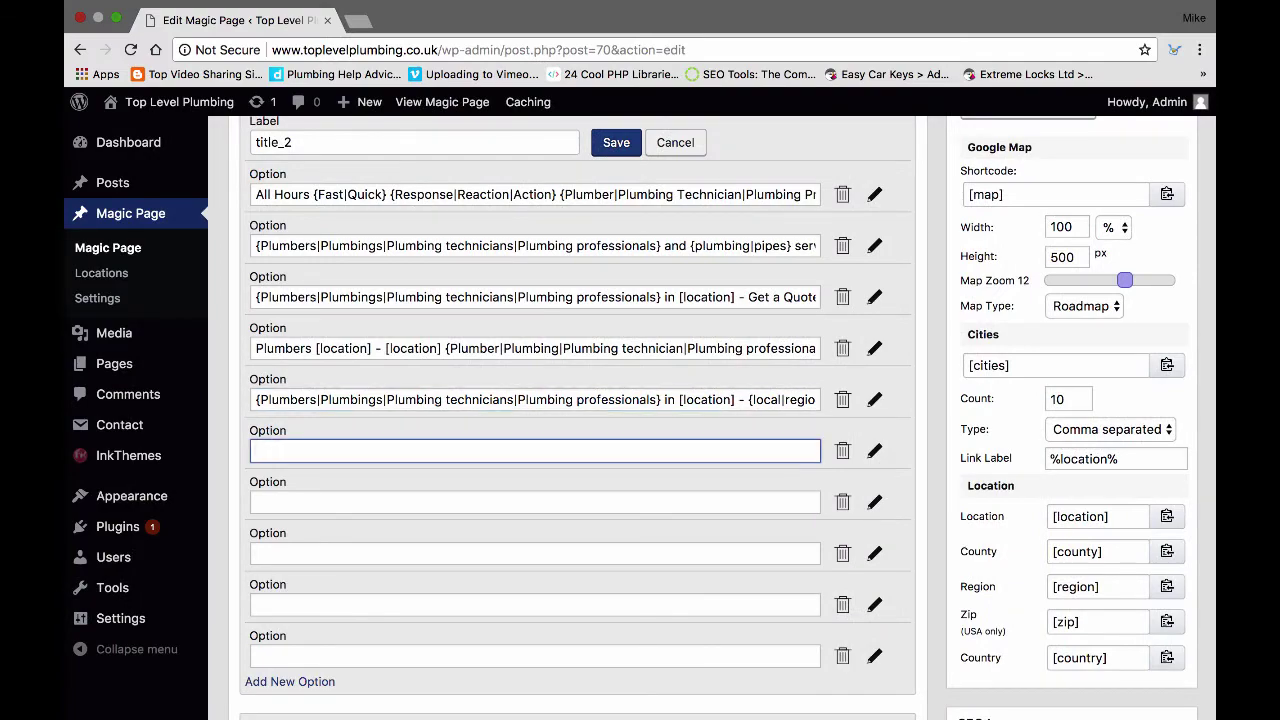
key(super+v)
key(super+Tab)
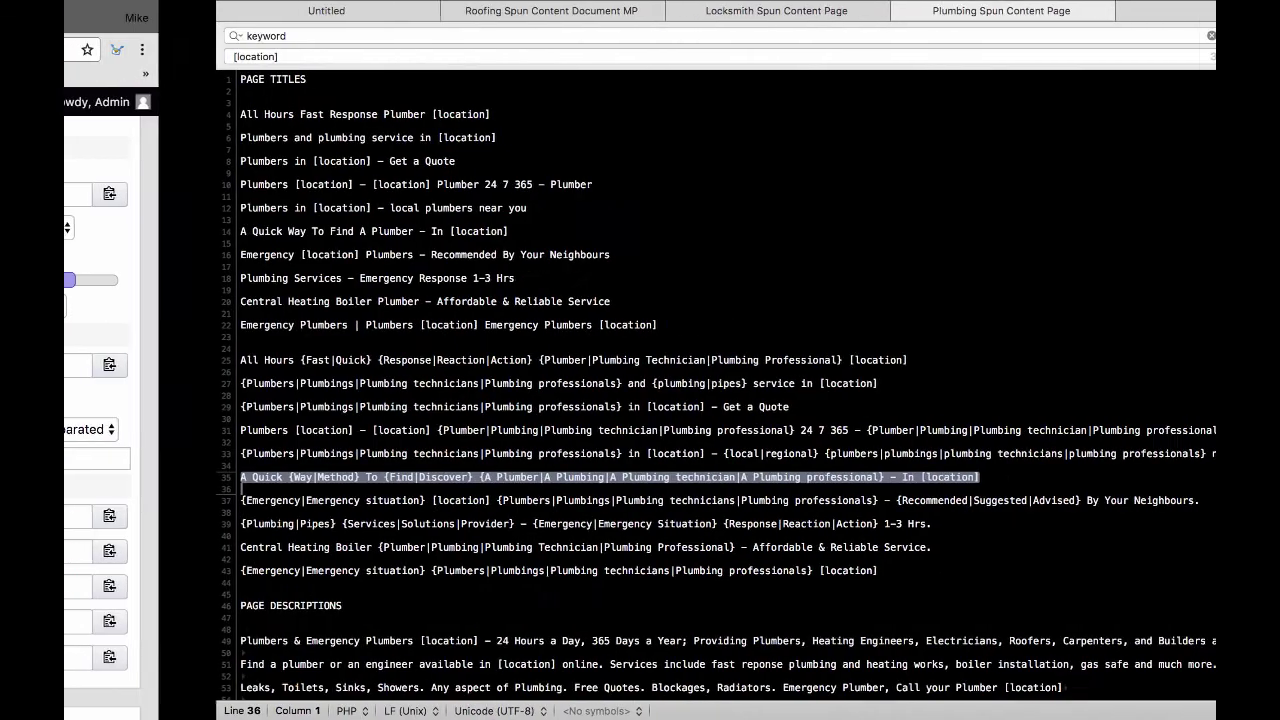
click(368, 500)
triple_click(368, 500)
key(super+c)
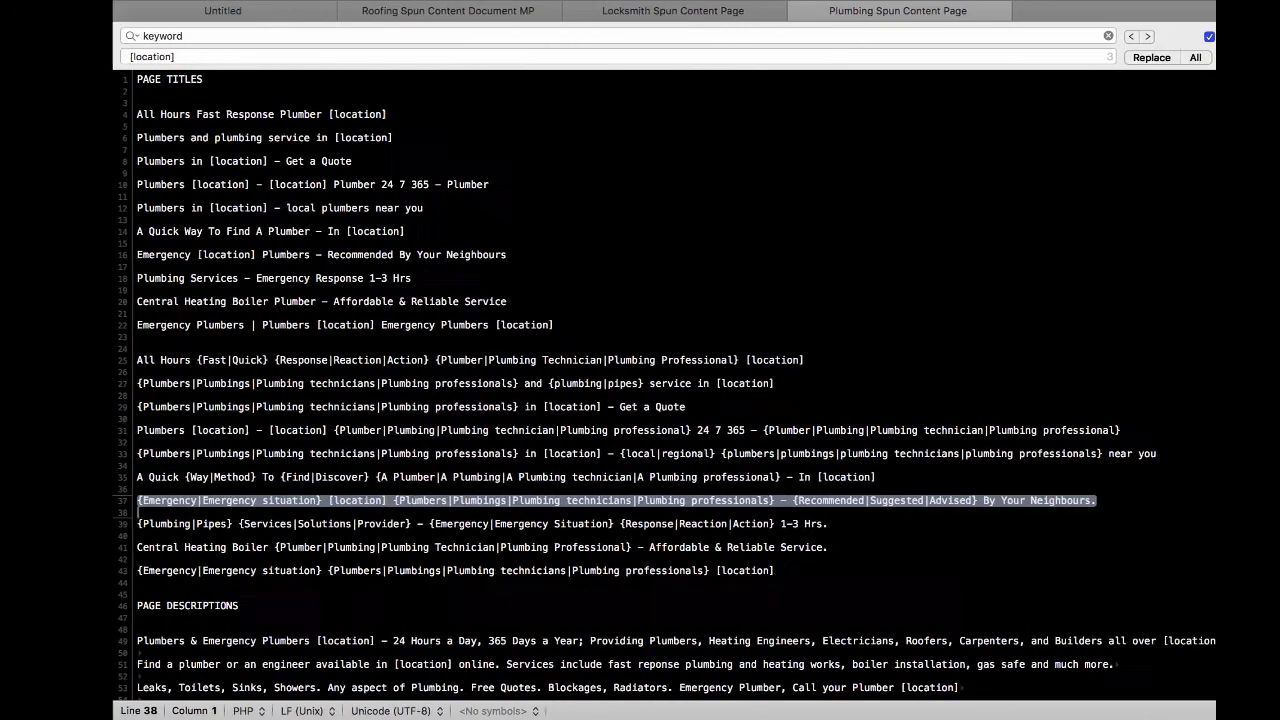
key(super+Tab)
click(535, 501)
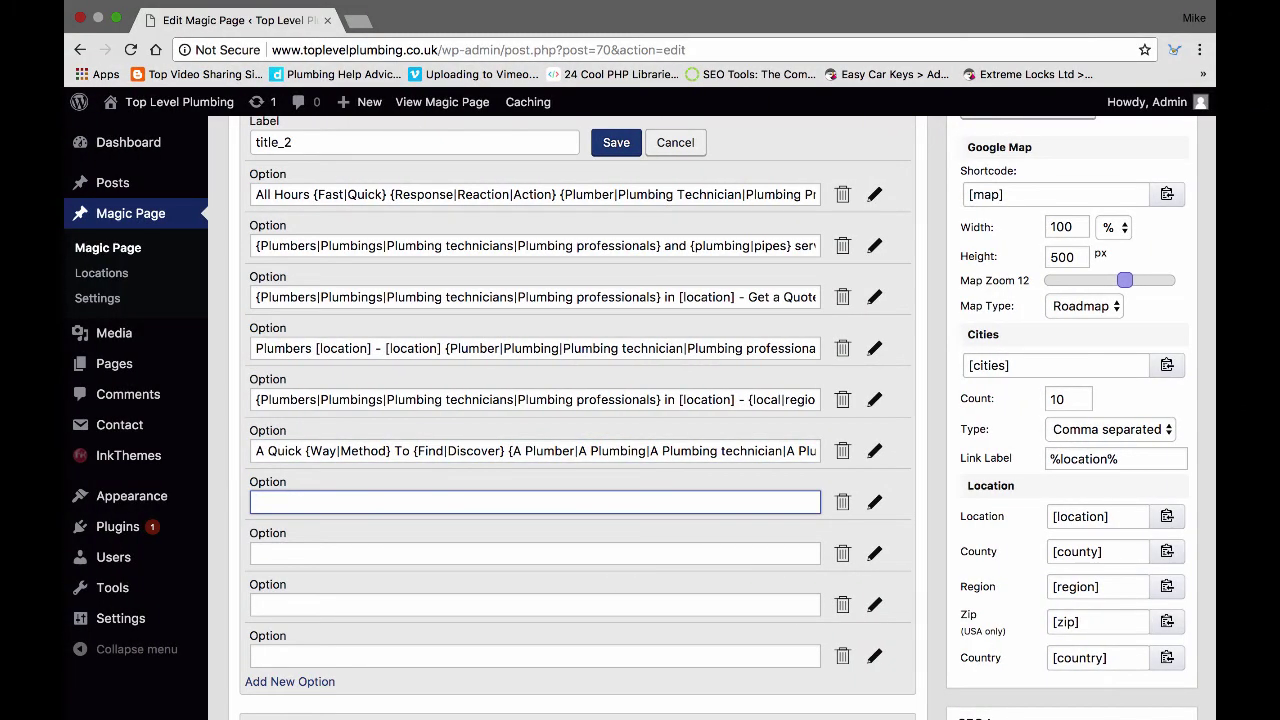
key(super+v)
Paste spun title lines 39 and 41 into options eight and nine.
key(super+Tab)
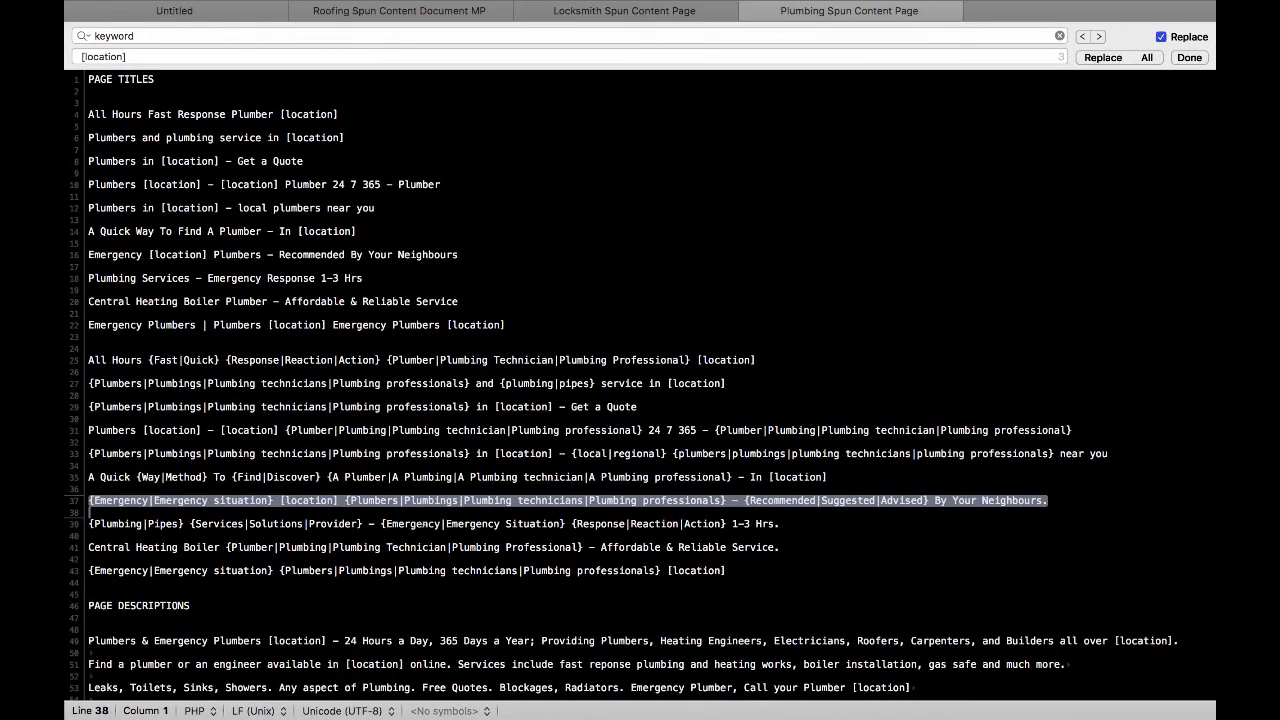
triple_click(368, 523)
key(super+c)
key(super+Tab)
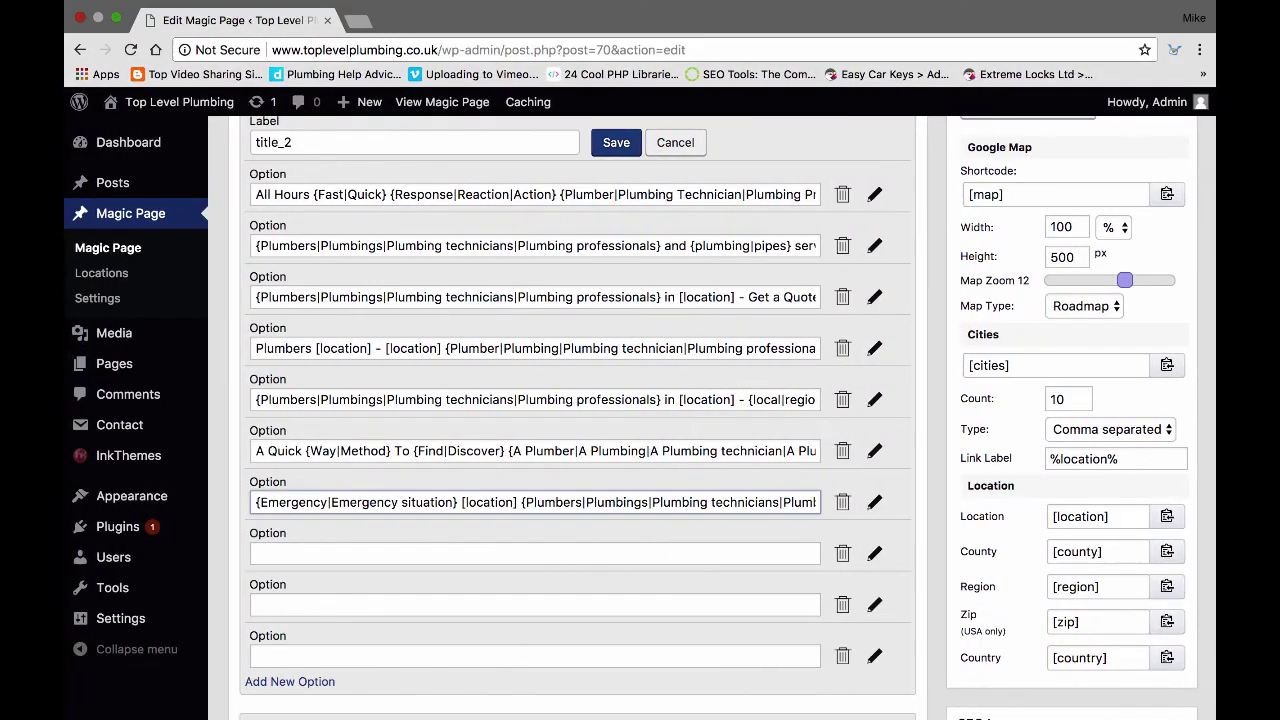
click(535, 553)
key(super+v)
key(super+Tab)
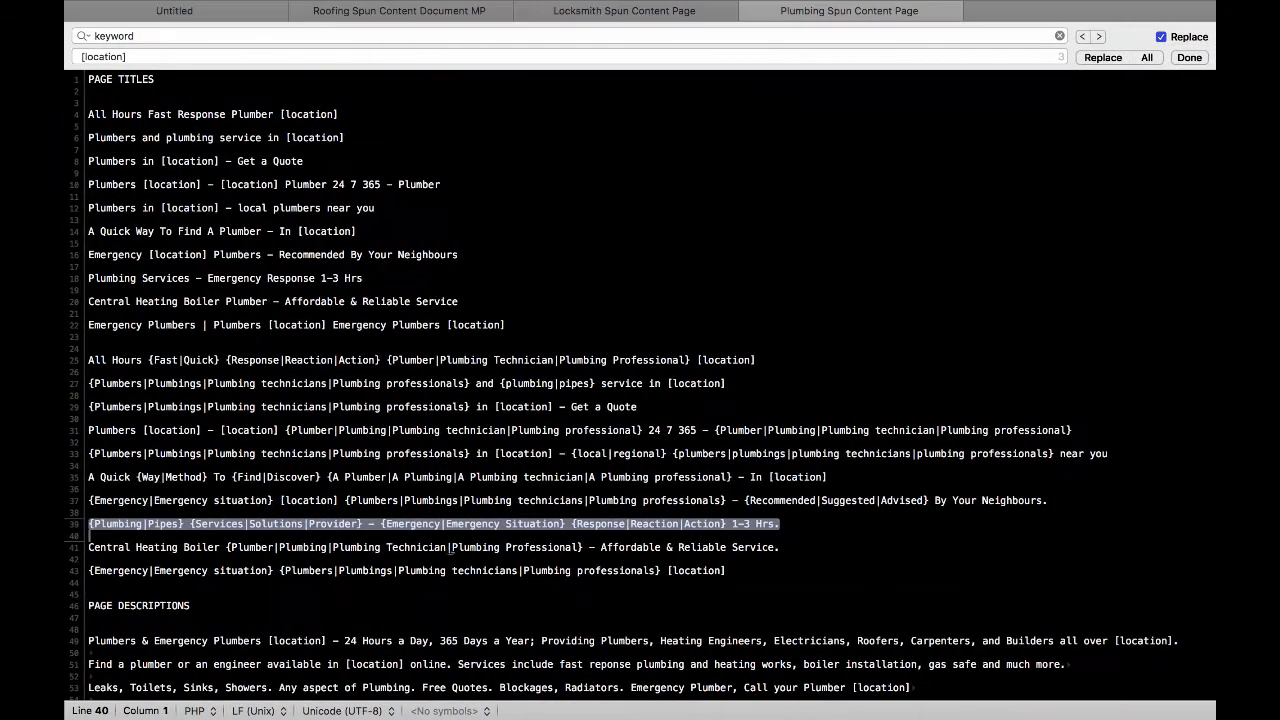
triple_click(416, 547)
key(super+c)
key(super+Tab)
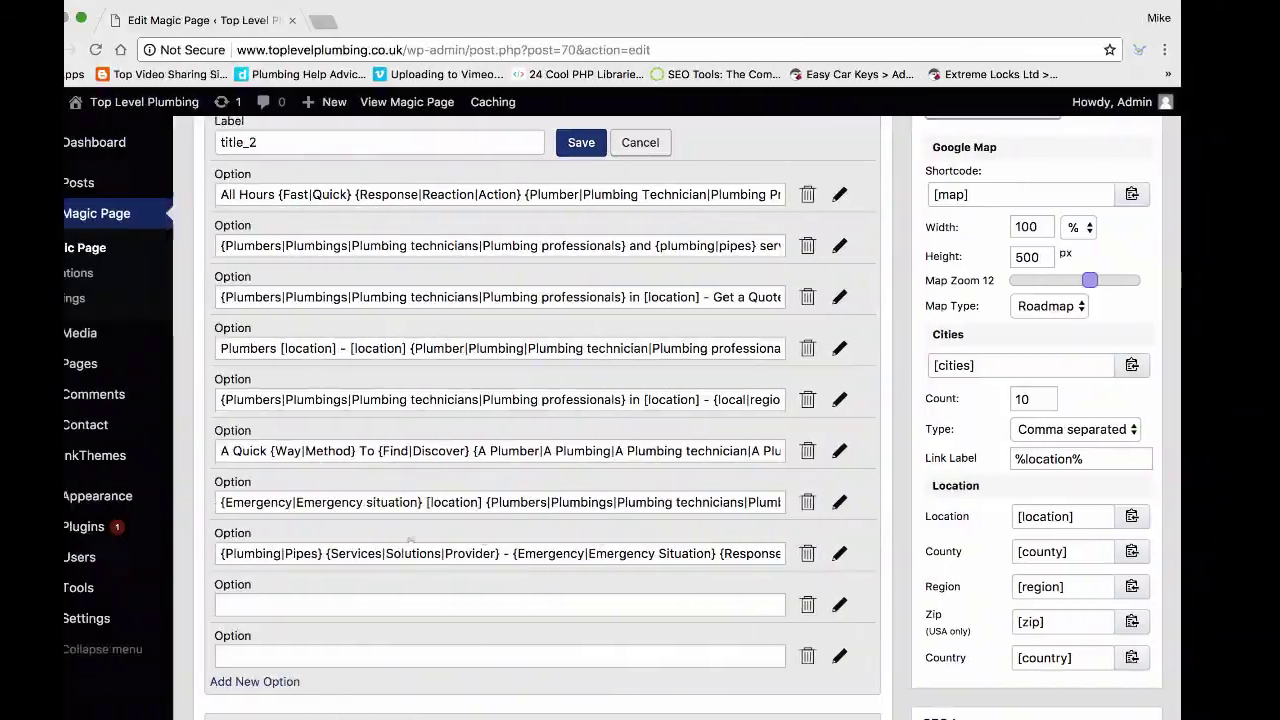
click(535, 604)
key(super+v)
Paste spun title line 43 into option ten and save the {spintax_title_2} shortcode.
key(super+Tab)
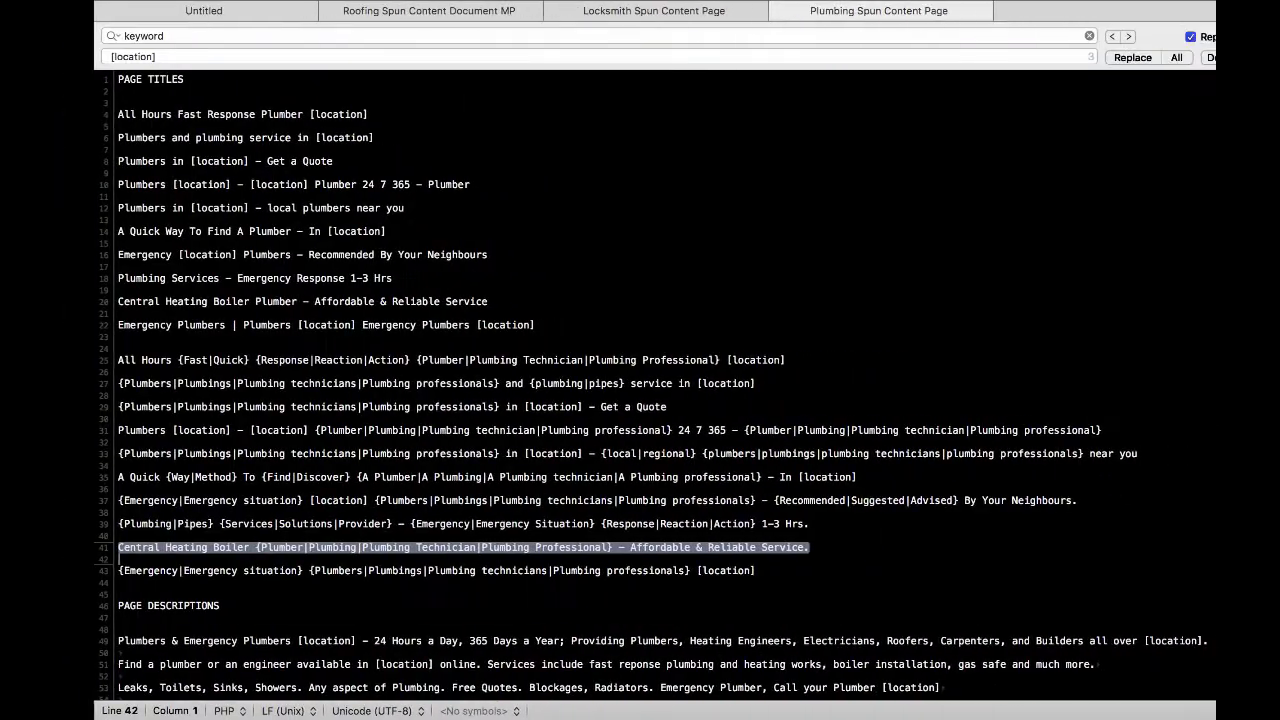
triple_click(366, 568)
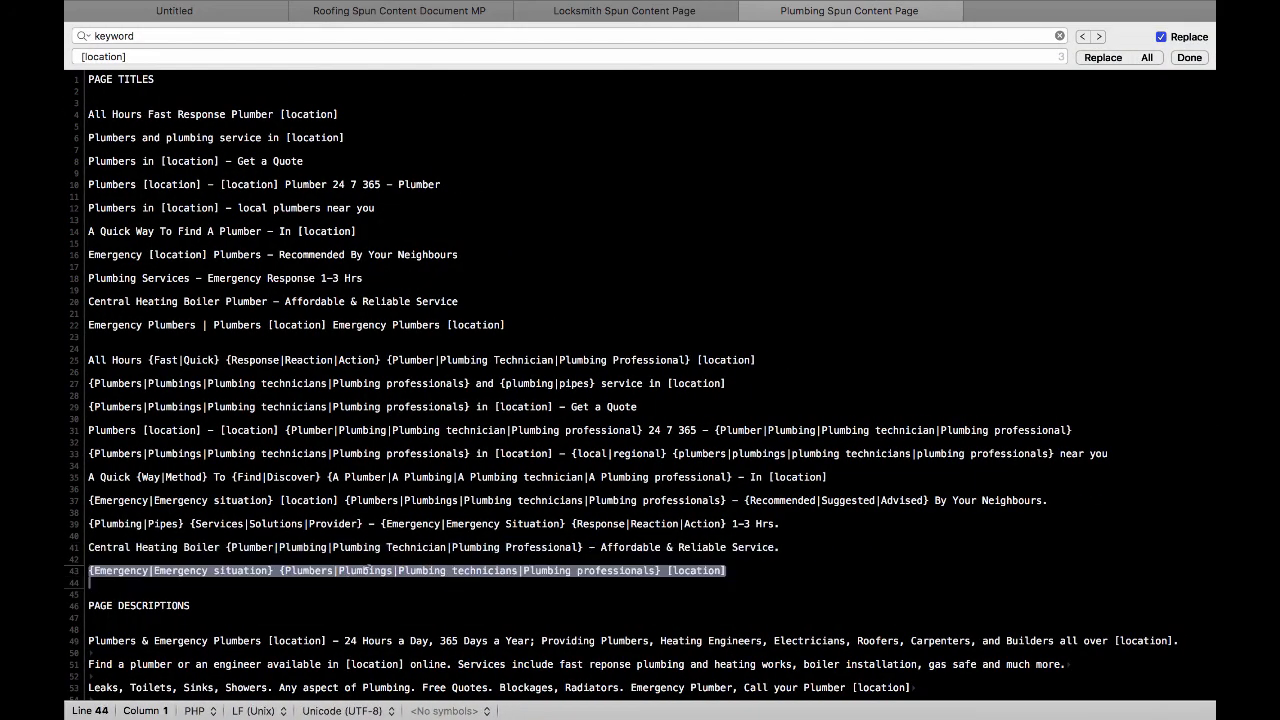
key(super+c)
key(super+Tab)
click(535, 655)
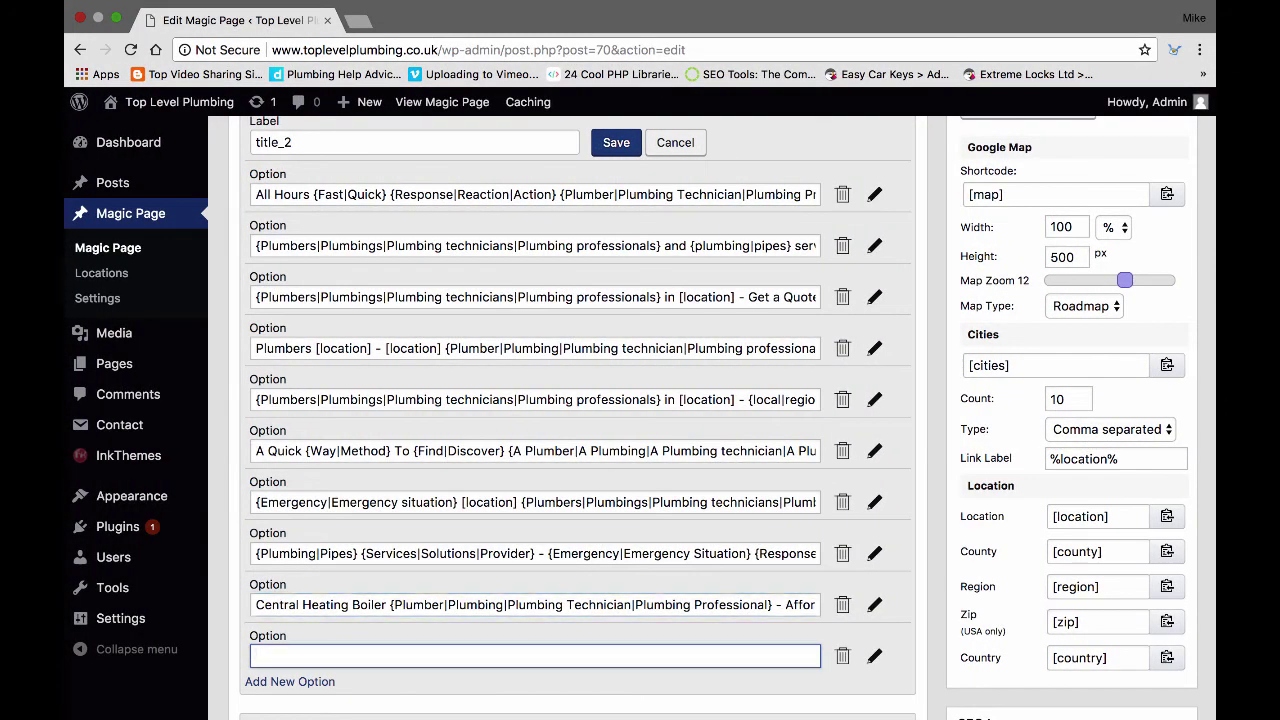
key(super+v)
scroll(580, 400, down, 1)
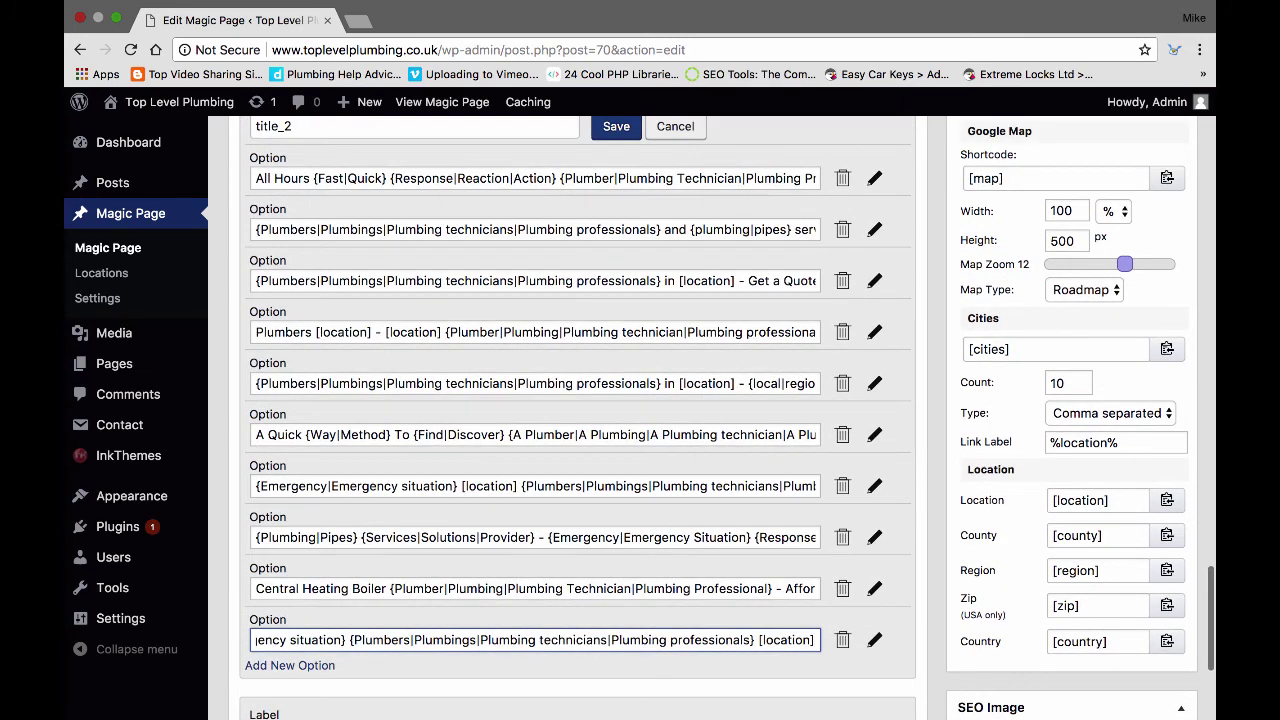
key(Return)
scroll(580, 400, up, 5)
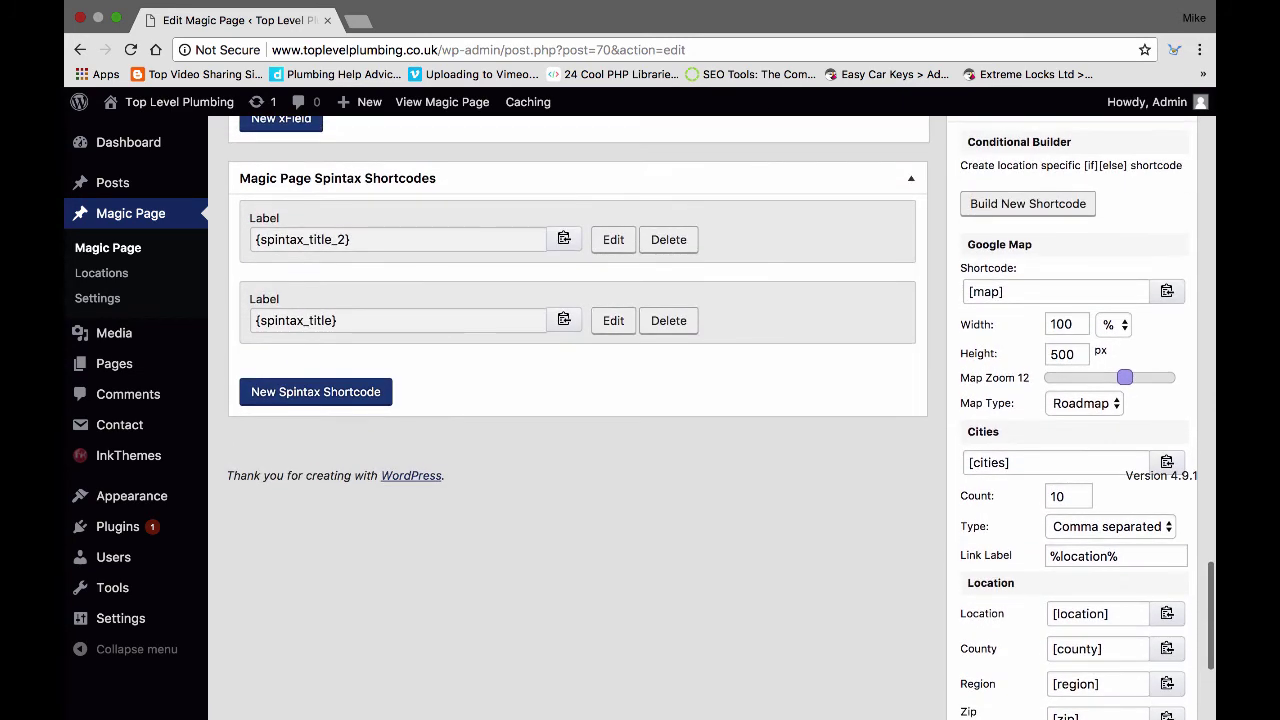
scroll(713, 418, up, 2)
Update the Magic Page and set its title to the {spintax_title} shortcode.
click(1156, 330)
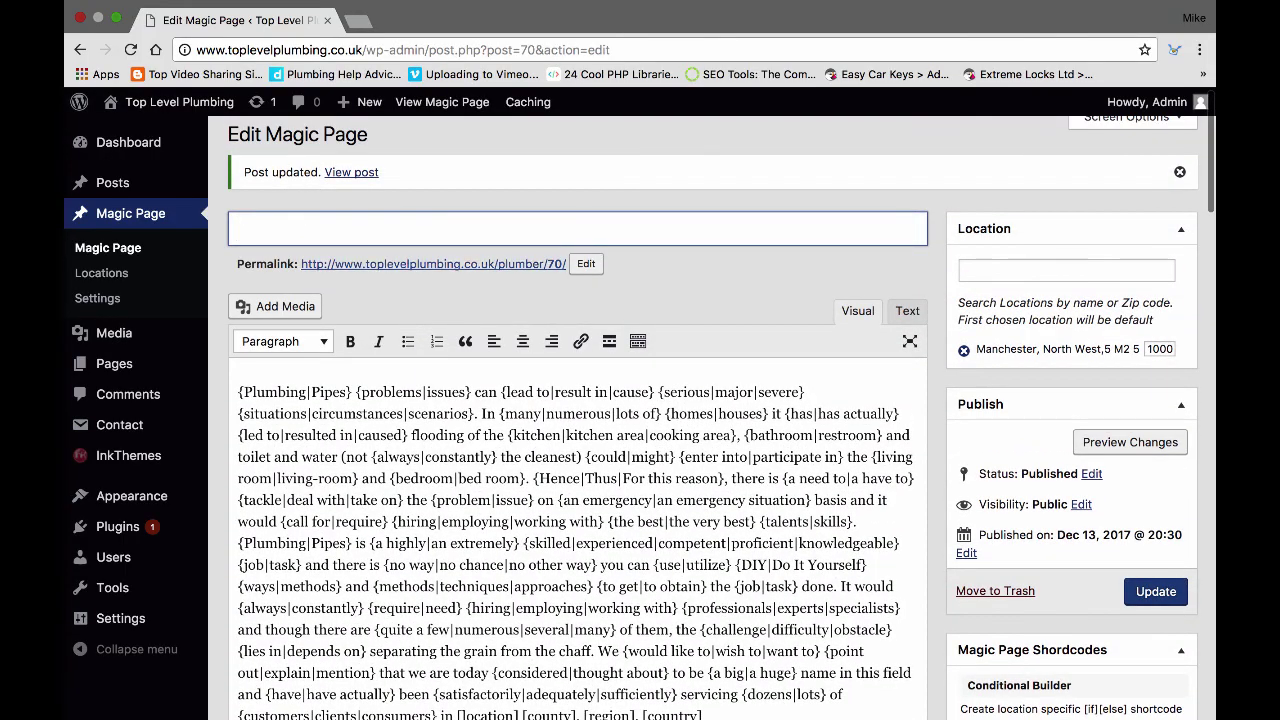
scroll(669, 577, down, 15)
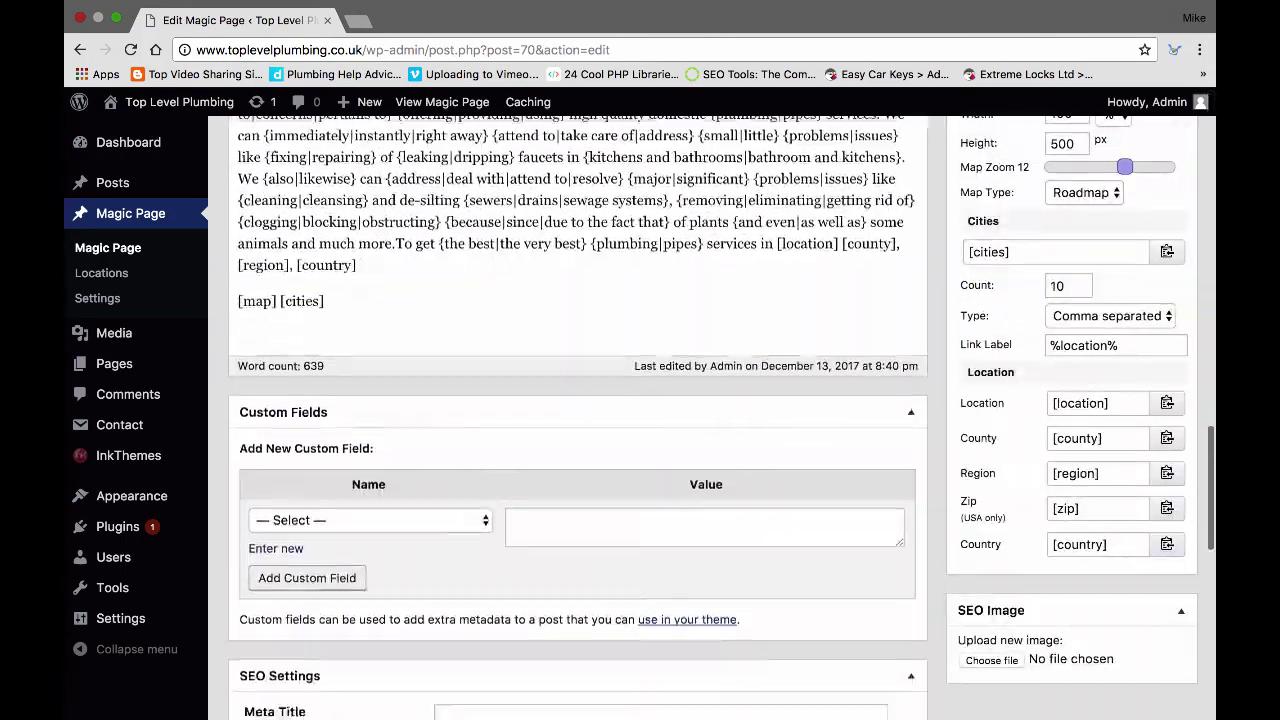
scroll(669, 577, down, 4)
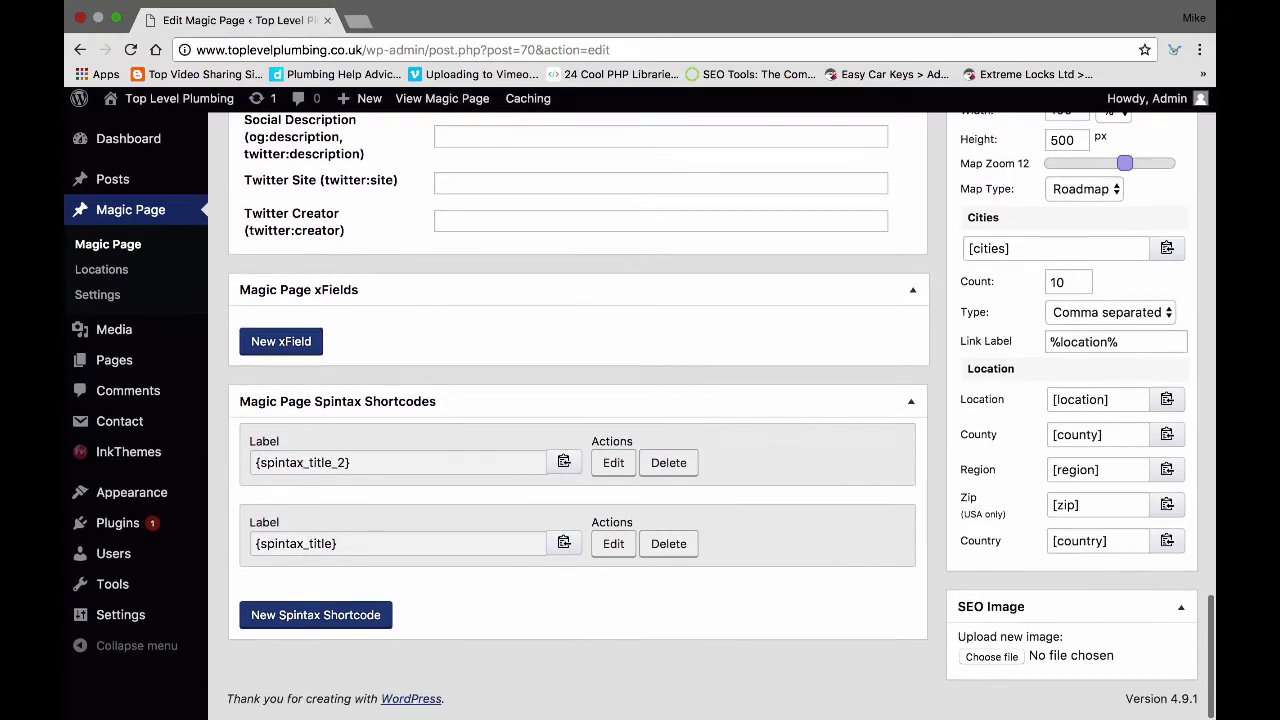
click(564, 547)
scroll(564, 547, up, 20)
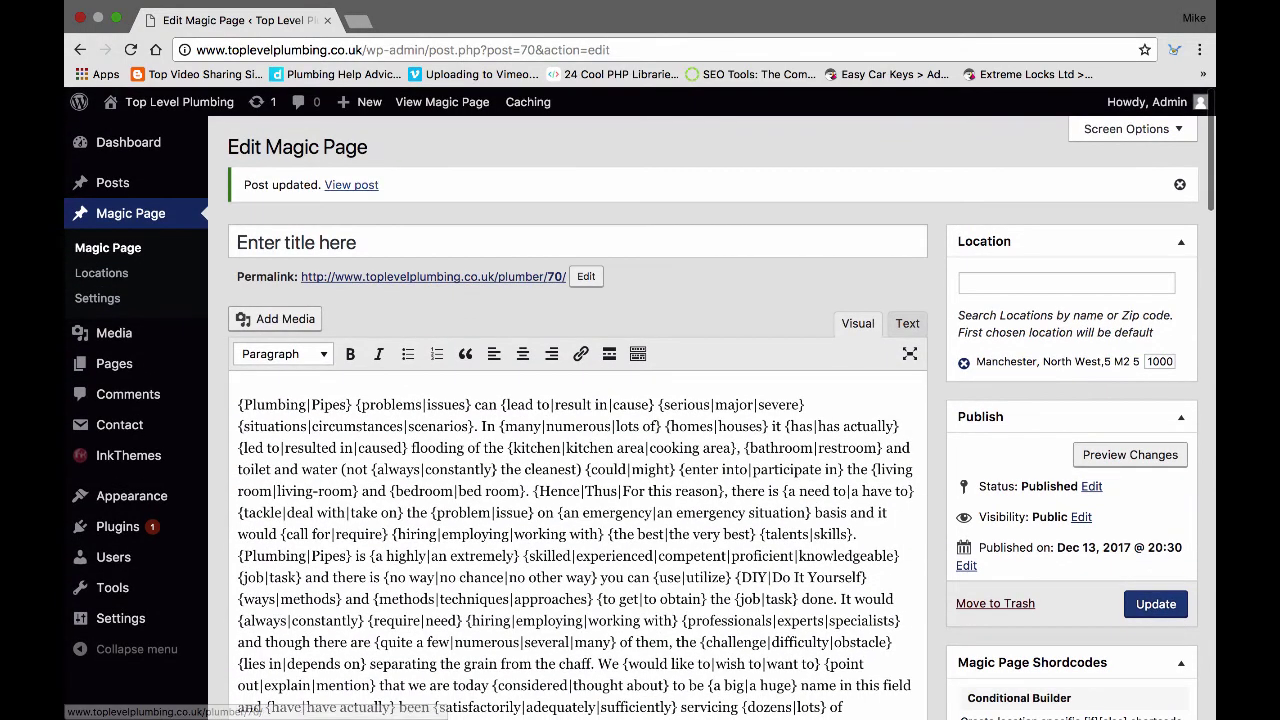
click(240, 242)
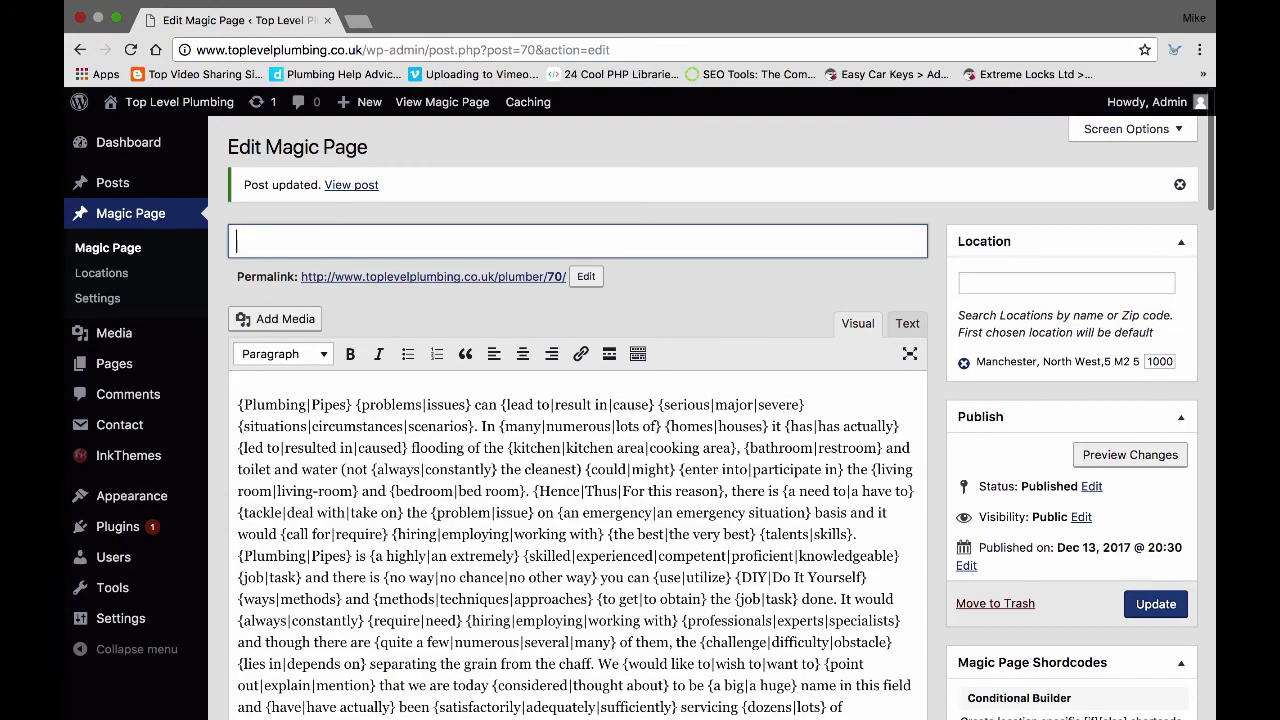
key(ctrl+v)
Insert {spintax_title} as a new paragraph after the first body paragraph.
scroll(577, 450, down, 3)
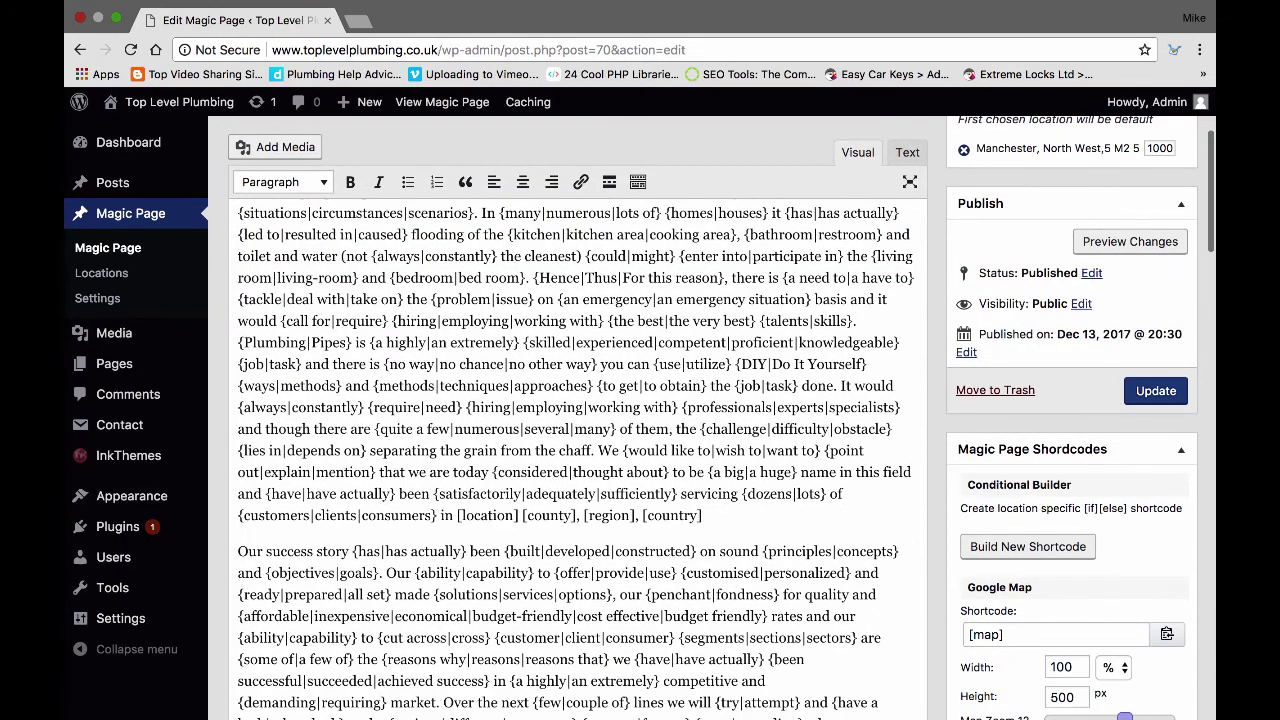
key(Return)
key(ctrl+v)
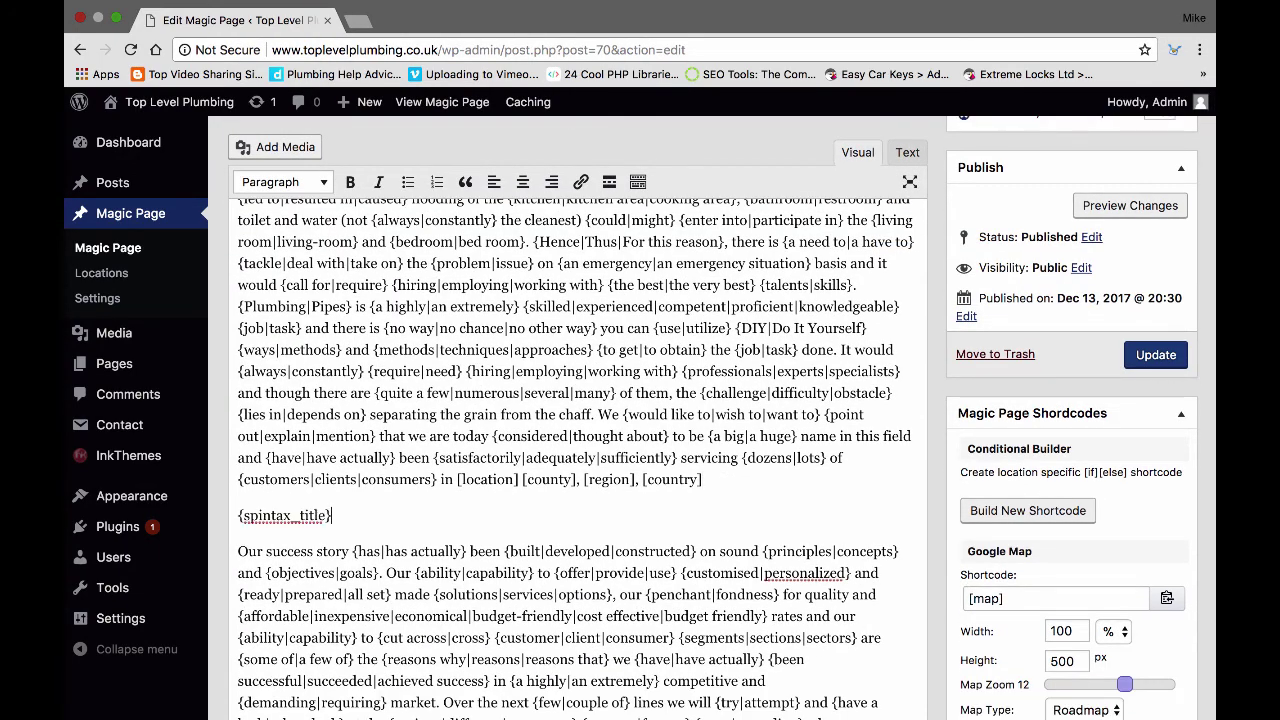
scroll(577, 450, down, 4)
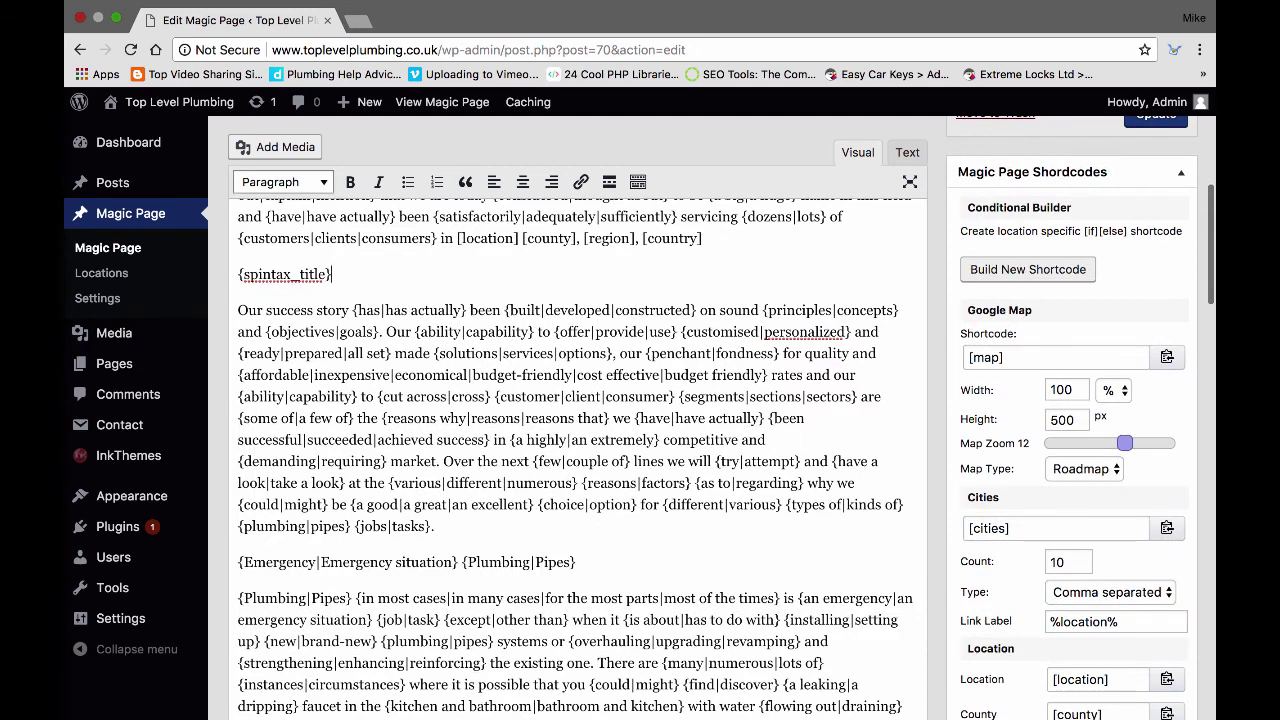
click(284, 182)
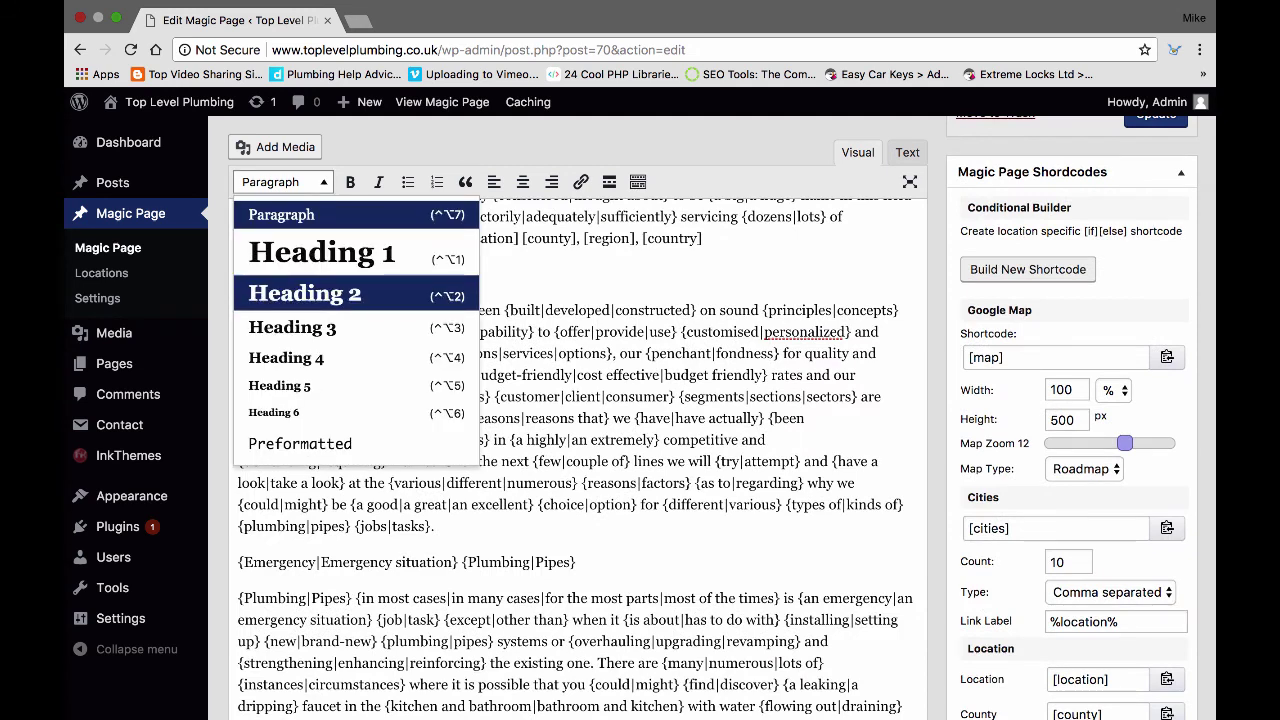
Format the inserted {spintax_title} line as Heading 3.
key(Down)
key(Return)
scroll(577, 450, down, 3)
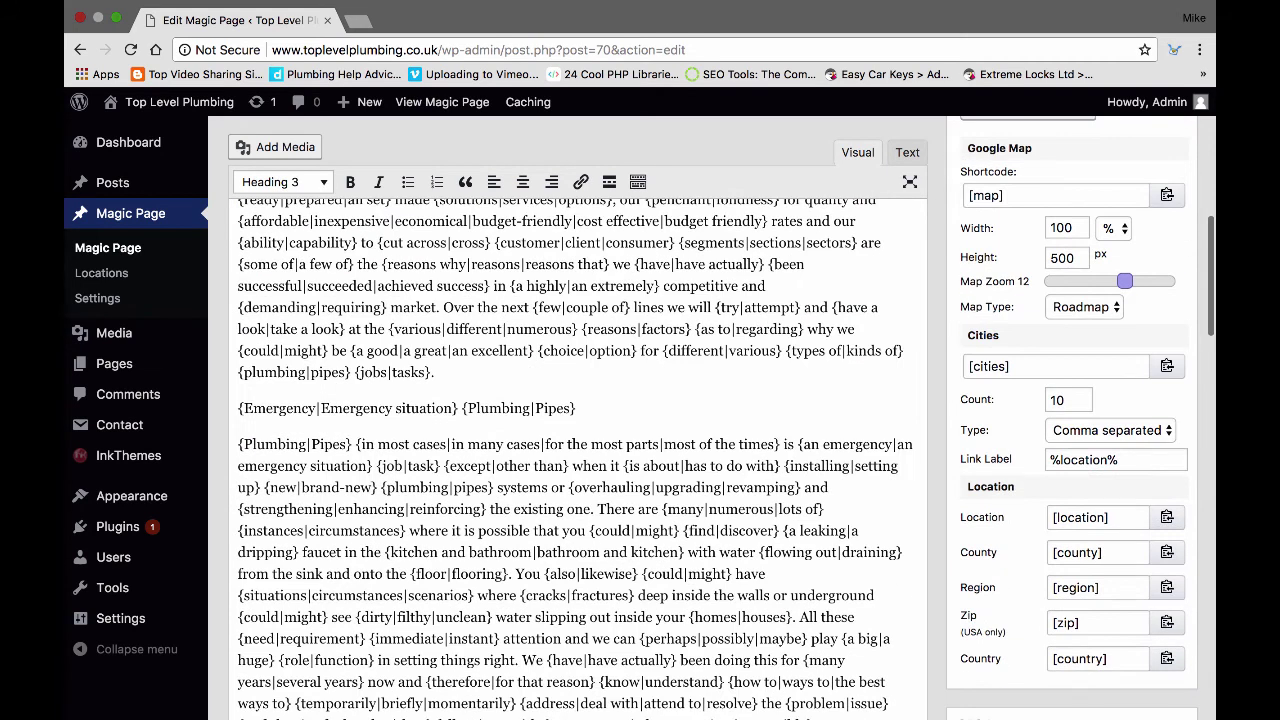
scroll(612, 447, down, 15)
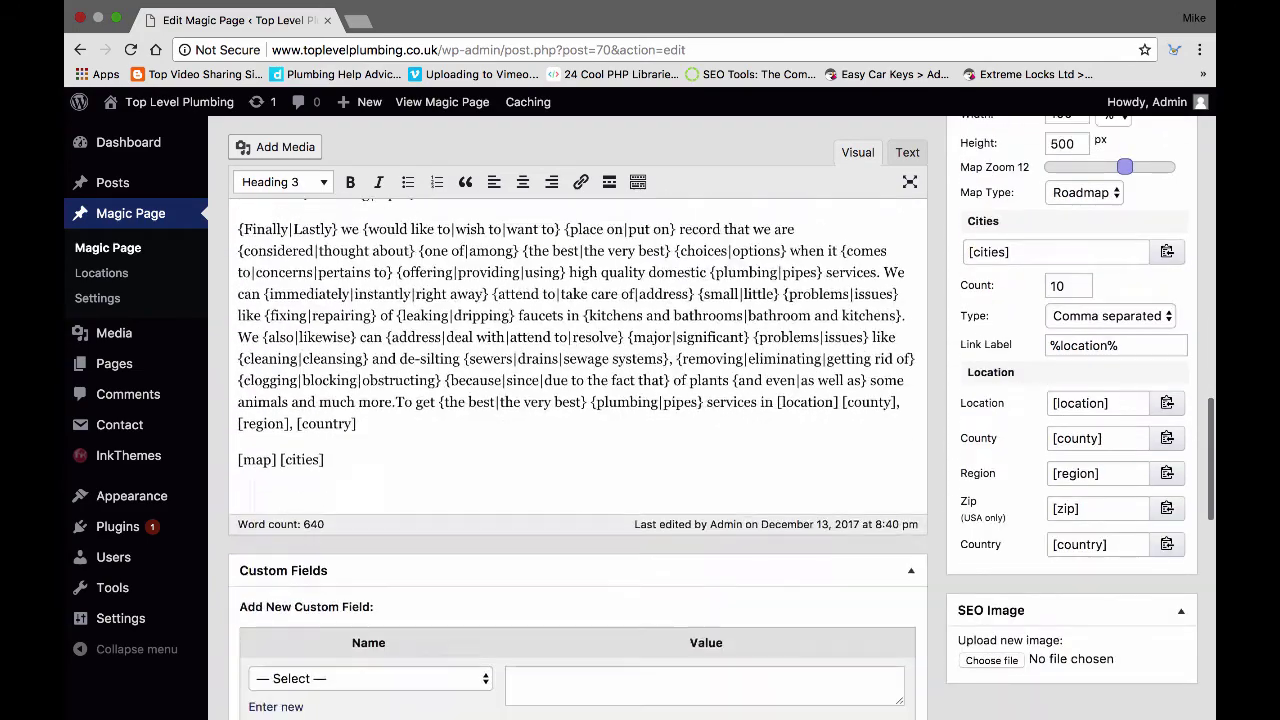
scroll(617, 447, up, 1)
Add {spintax_title} as a new paragraph after the final [country] text.
click(357, 273)
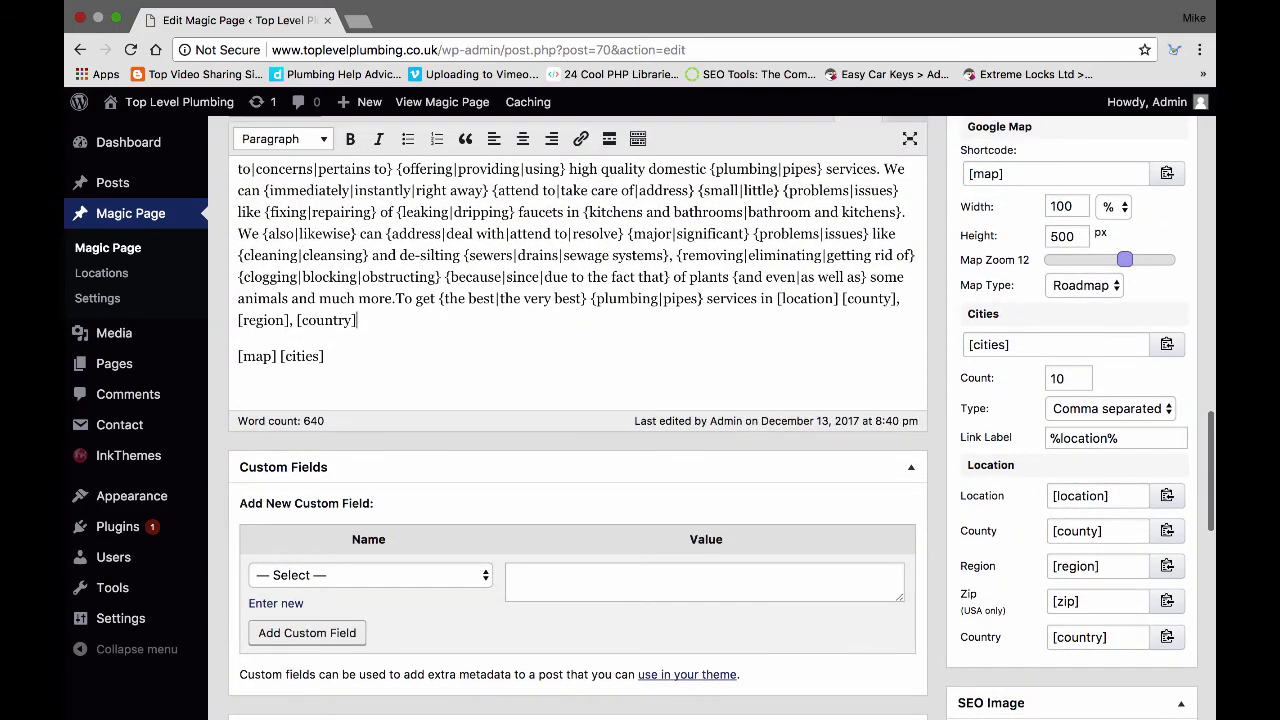
key(Return)
key(super+v)
scroll(578, 420, down, 5)
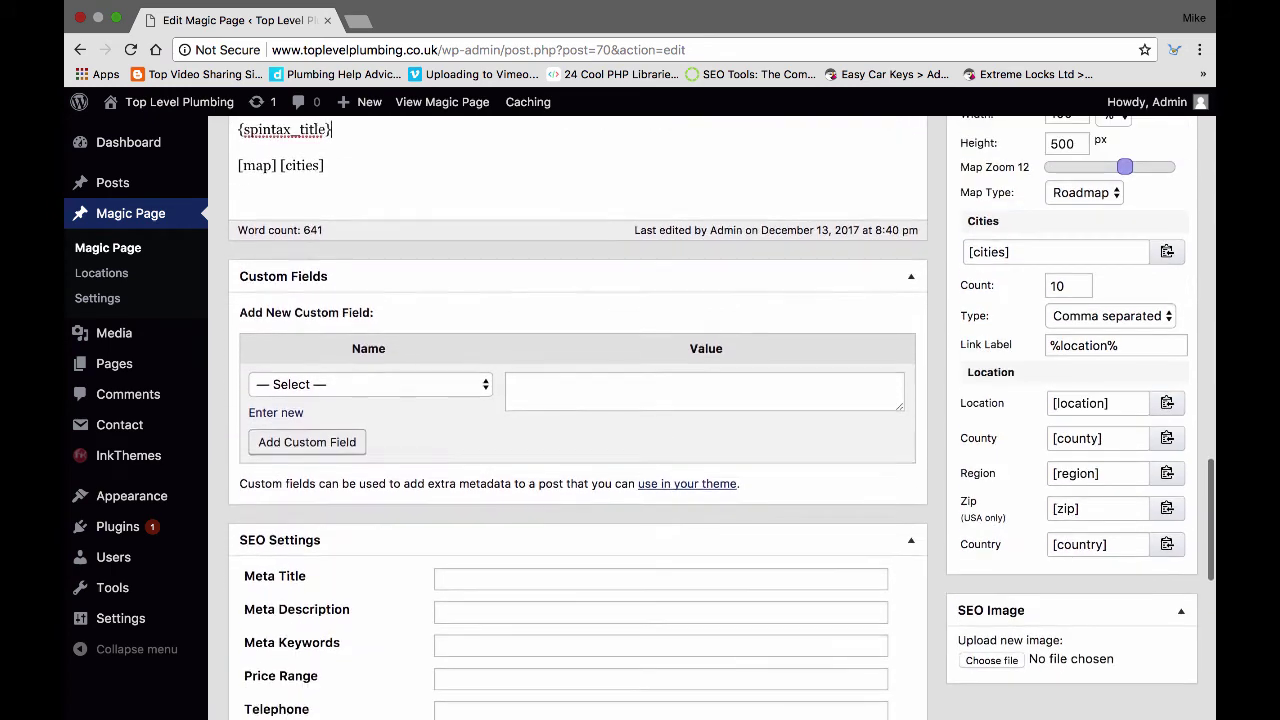
Set the SEO Meta Title to {spintax_title}.
click(660, 397)
key(super+v)
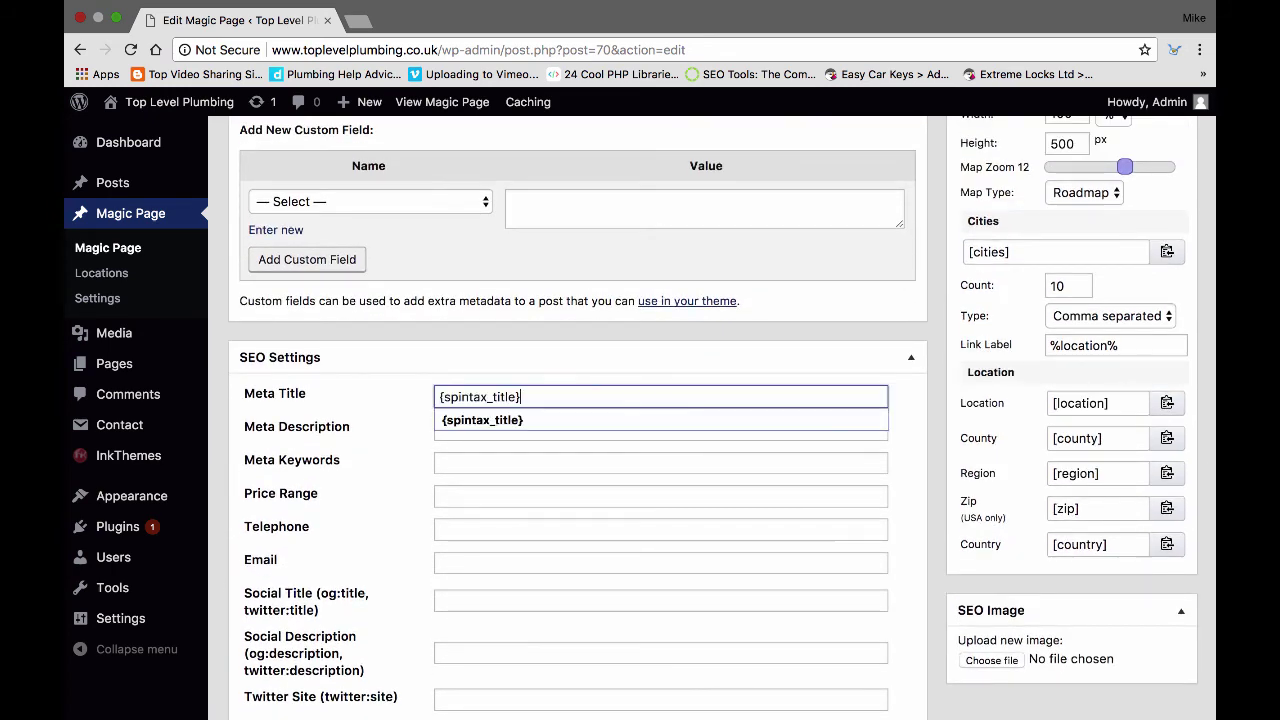
key(Escape)
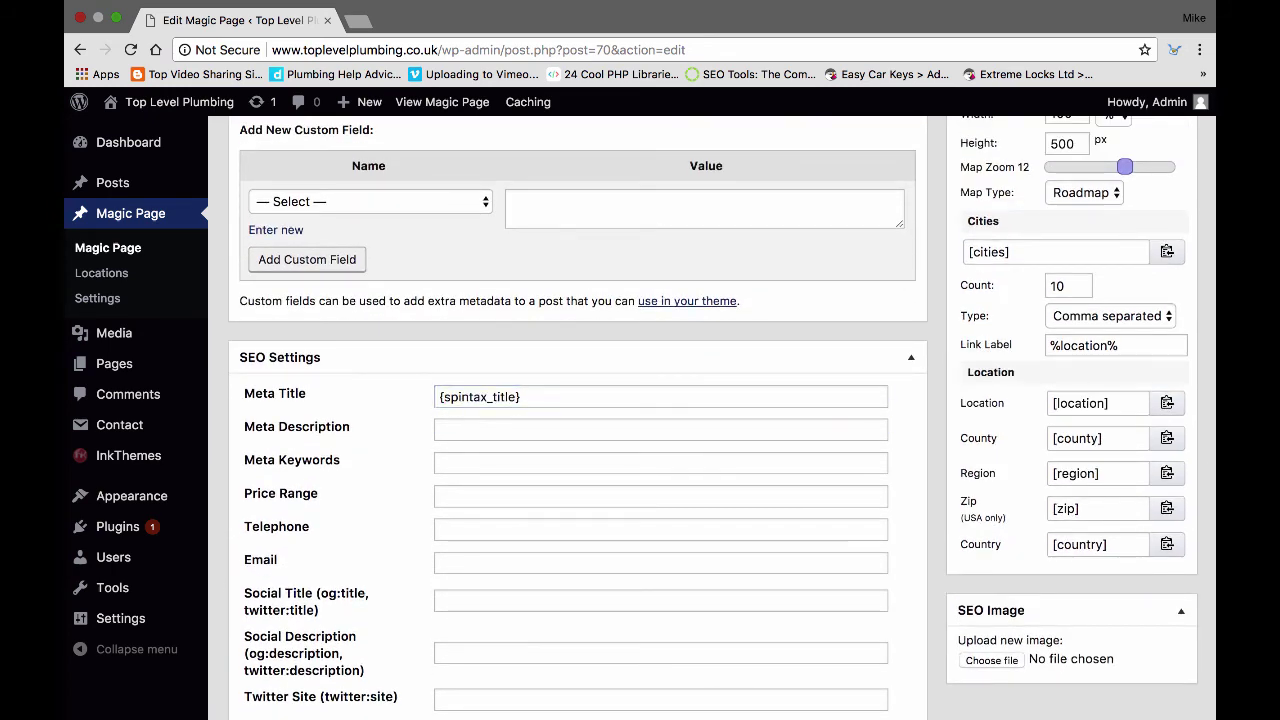
click(660, 397)
scroll(578, 420, down, 10)
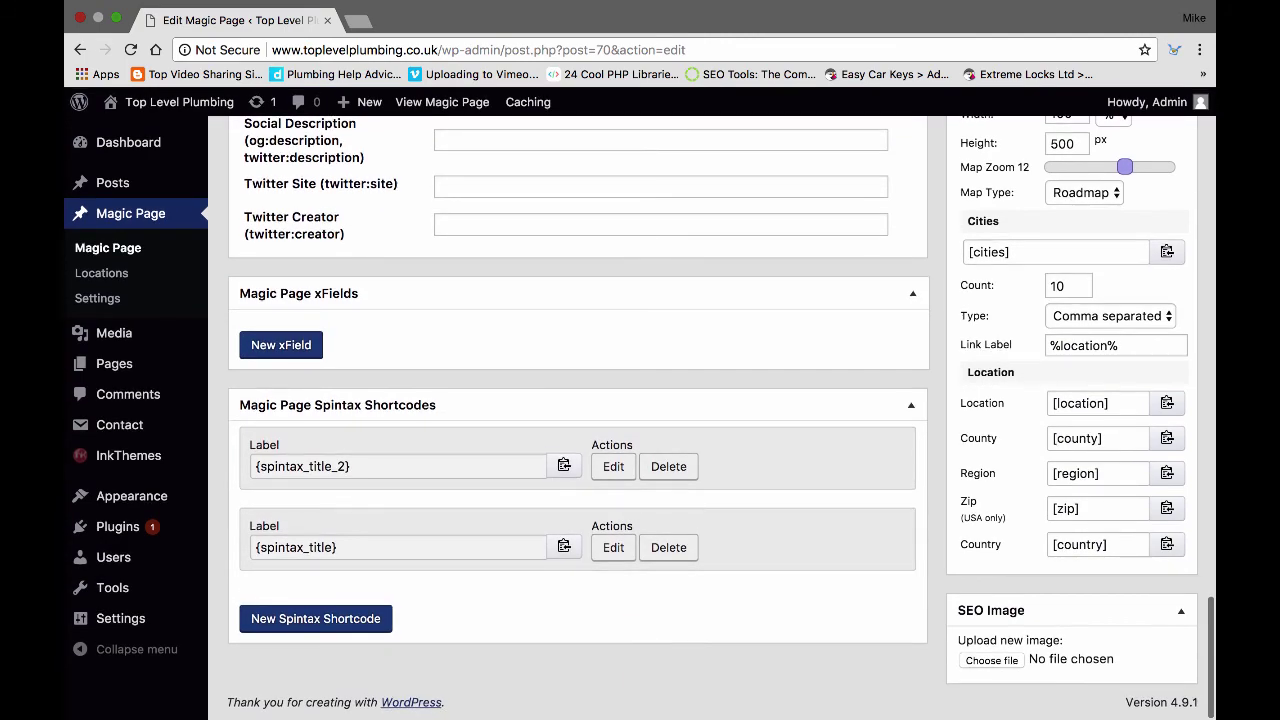
click(564, 466)
Insert {spintax_title_2} above the body text as a Heading 2.
scroll(578, 420, up, 15)
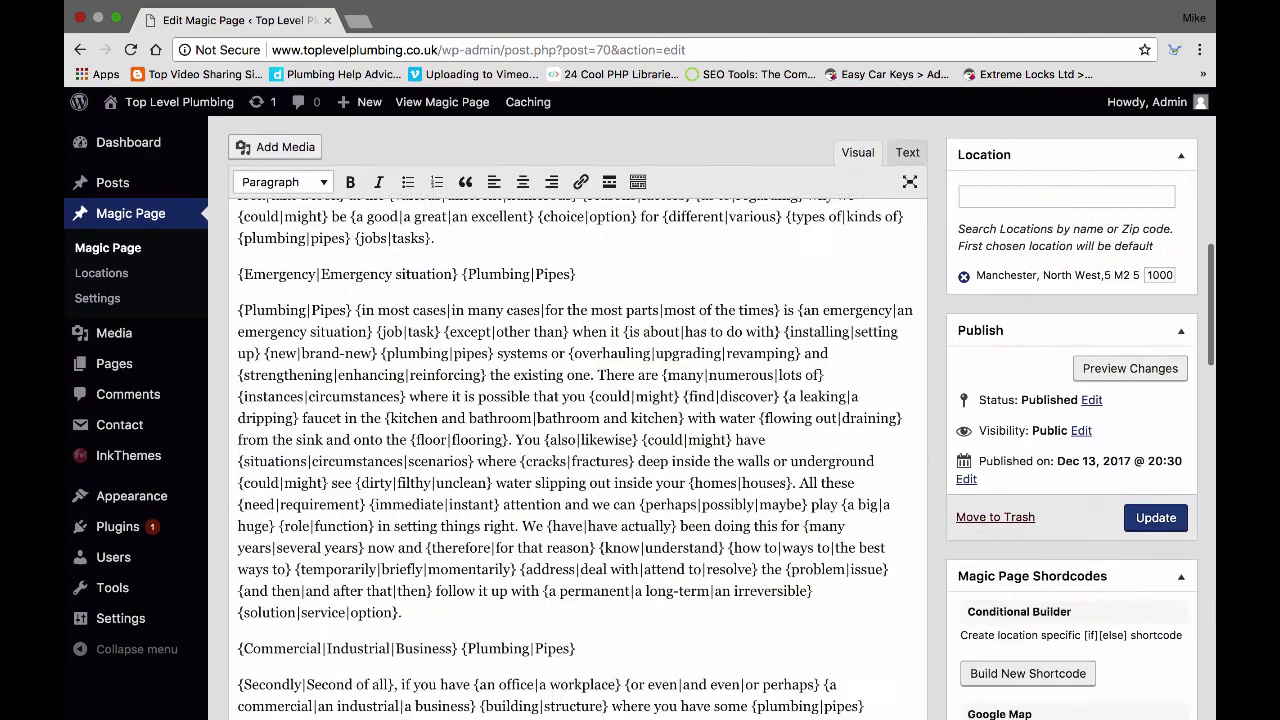
scroll(578, 420, up, 3)
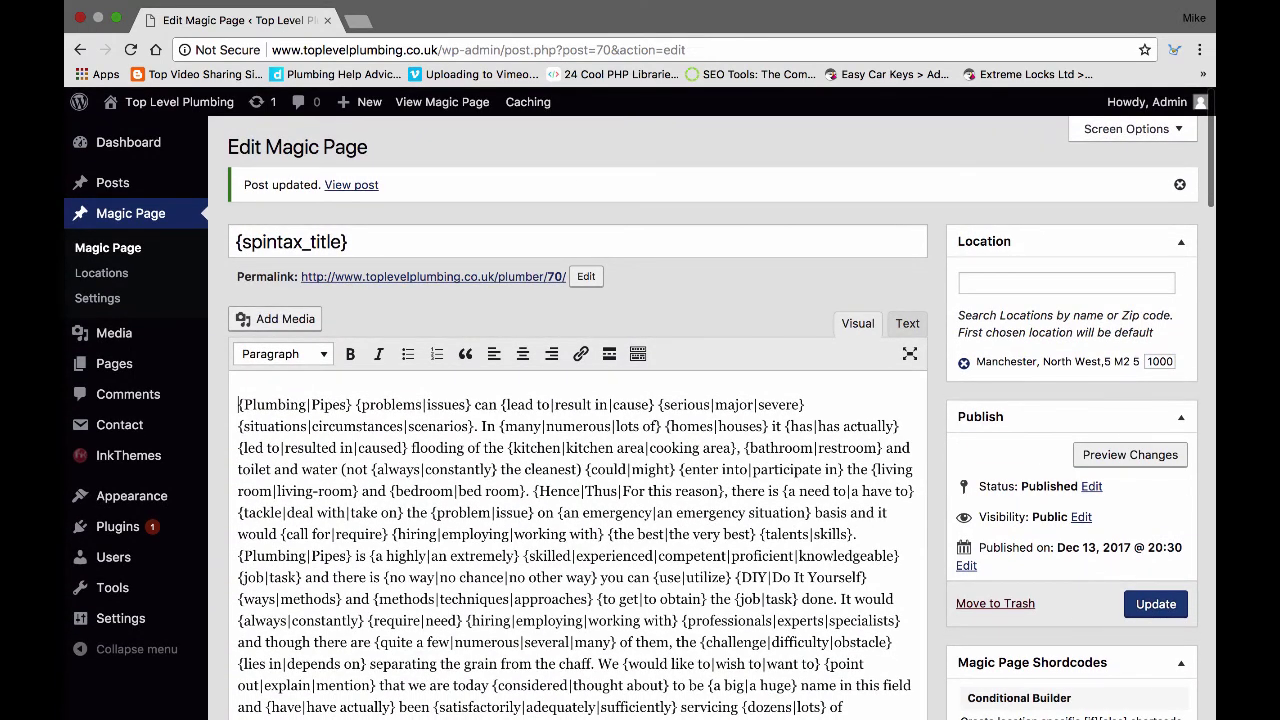
key(Return)
key(super+v)
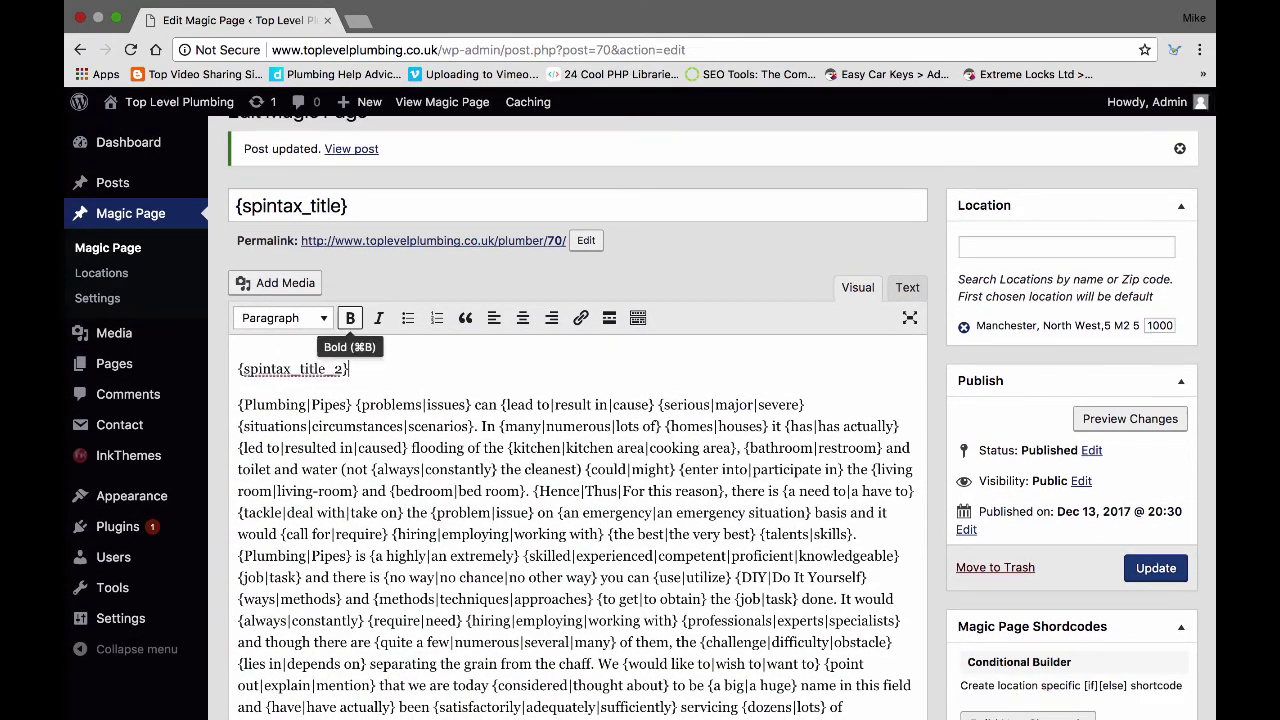
click(283, 318)
click(304, 429)
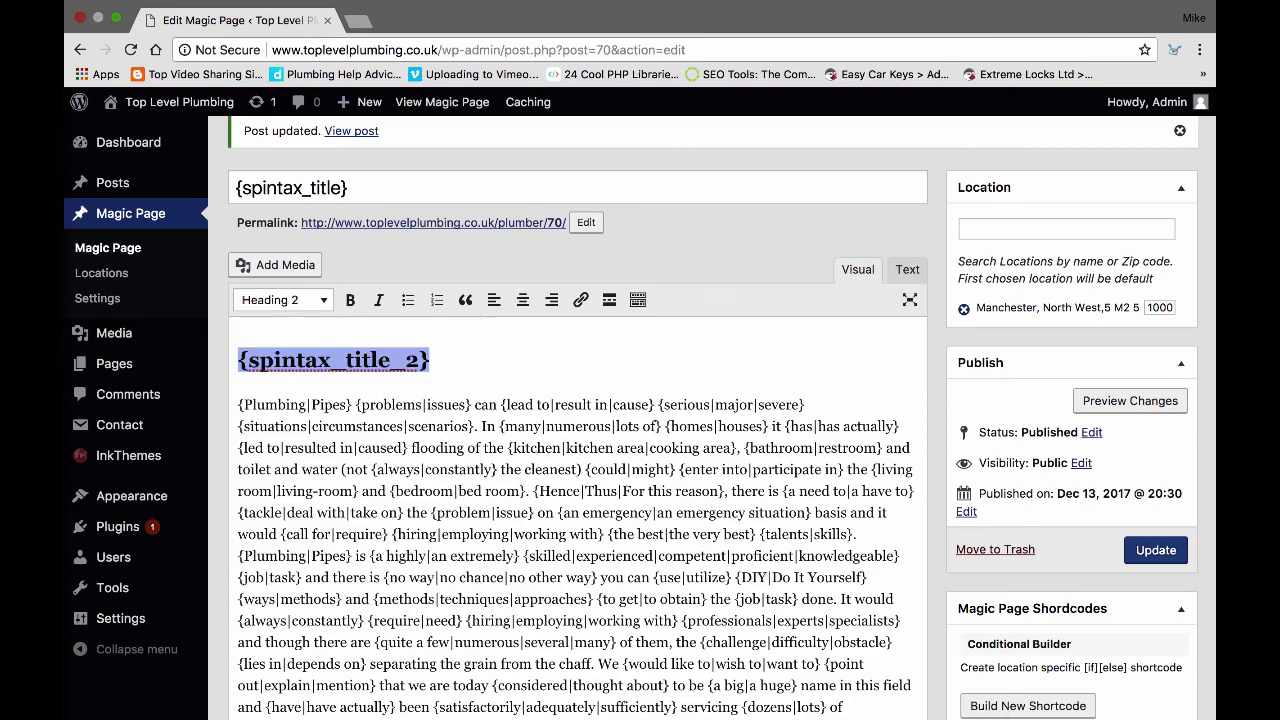
Add {spintax_title_2} as a Heading 3 after the paragraph ending {jobs|tasks}.
scroll(578, 420, down, 5)
scroll(578, 420, down, 5)
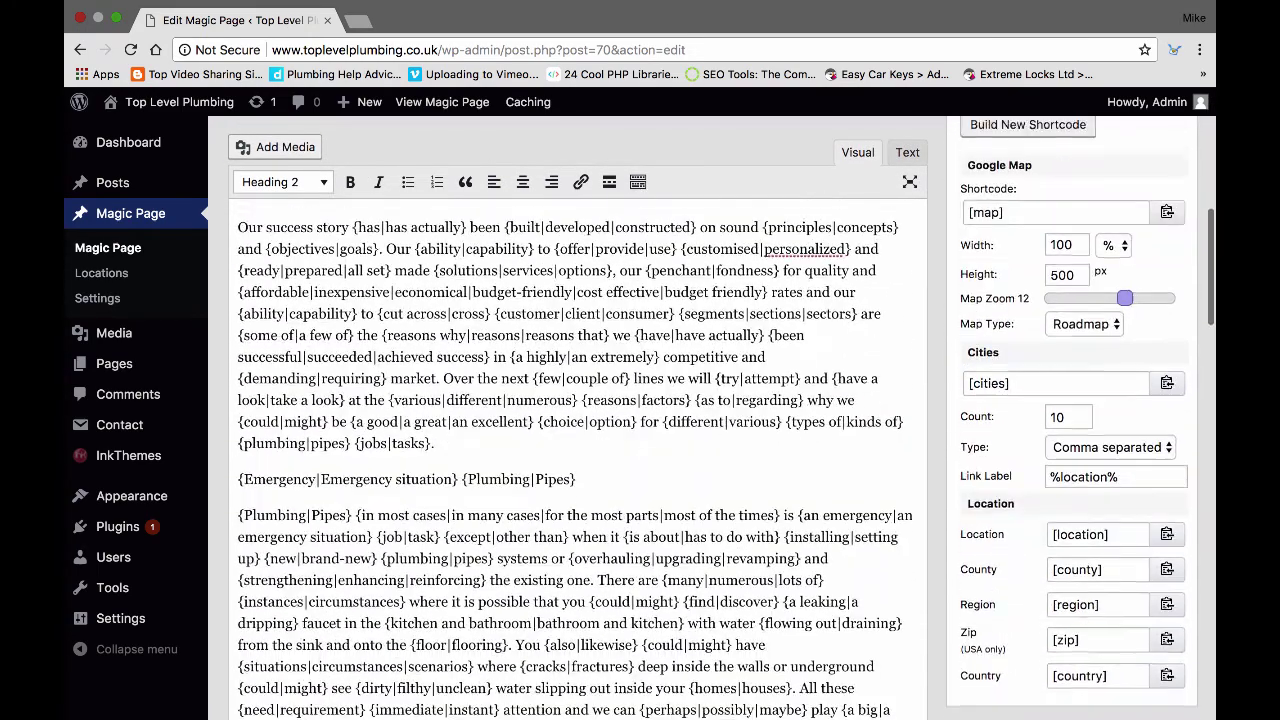
click(434, 435)
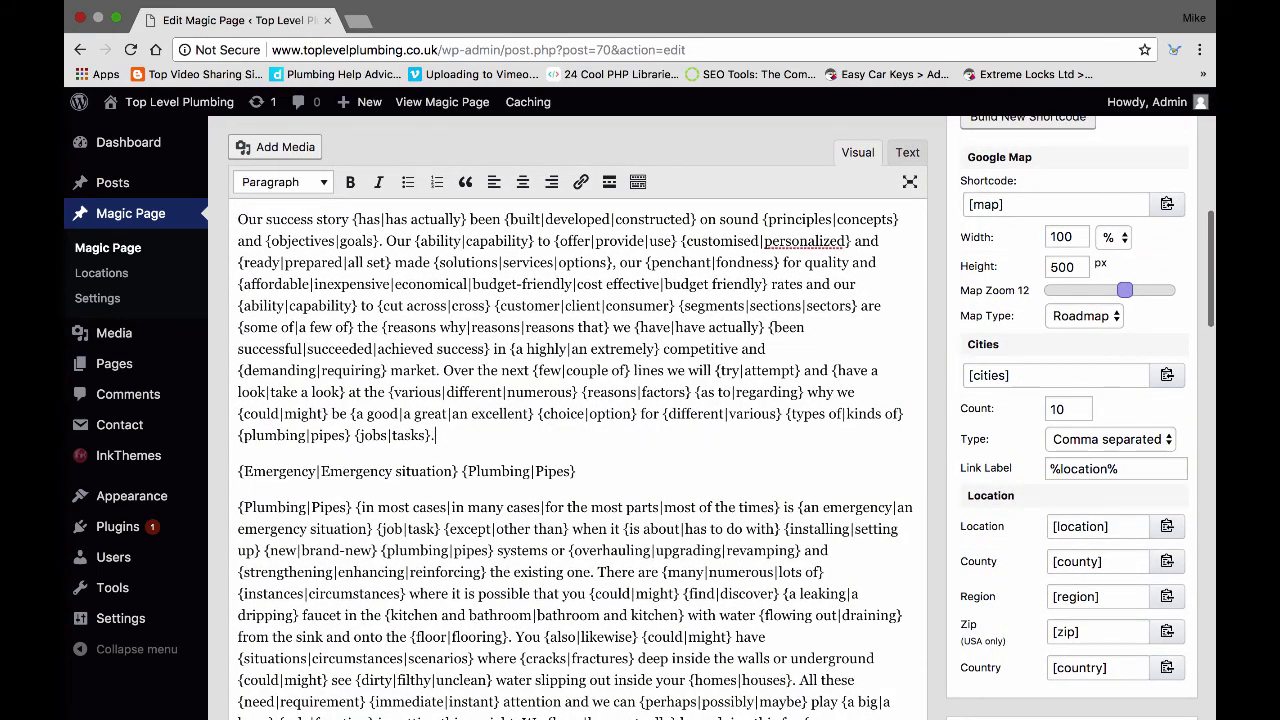
key(Return)
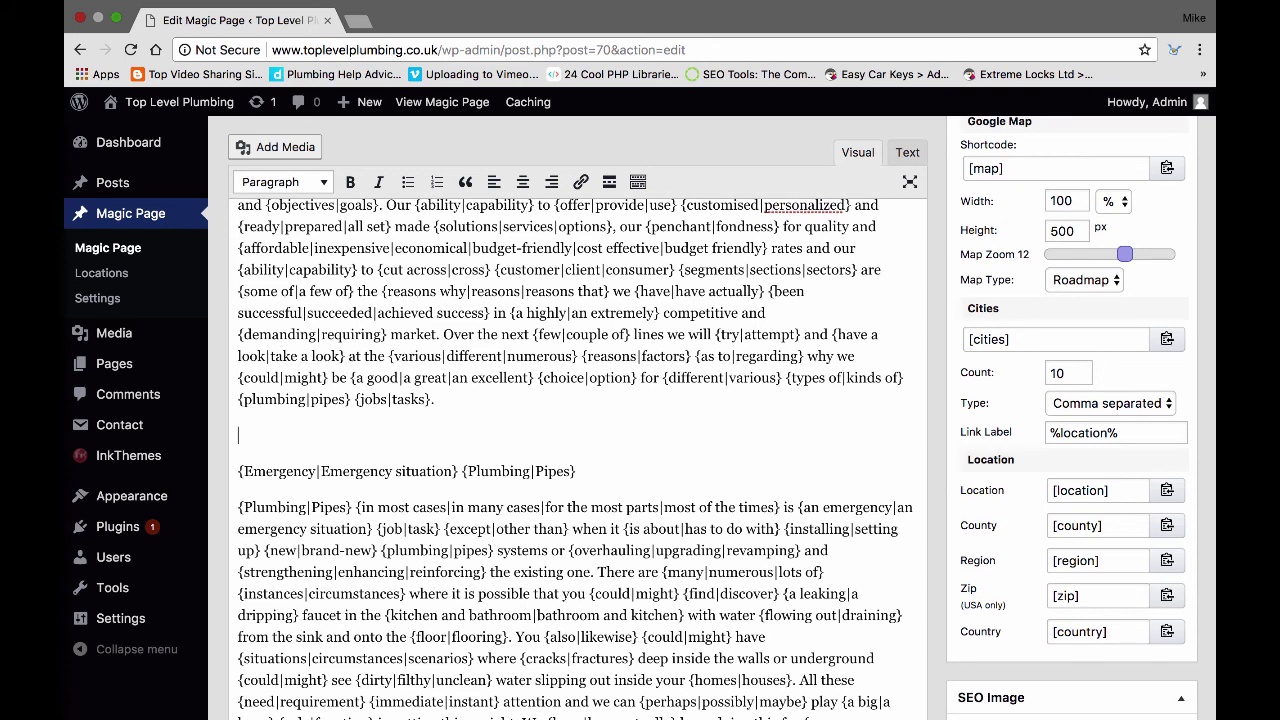
key(super+v)
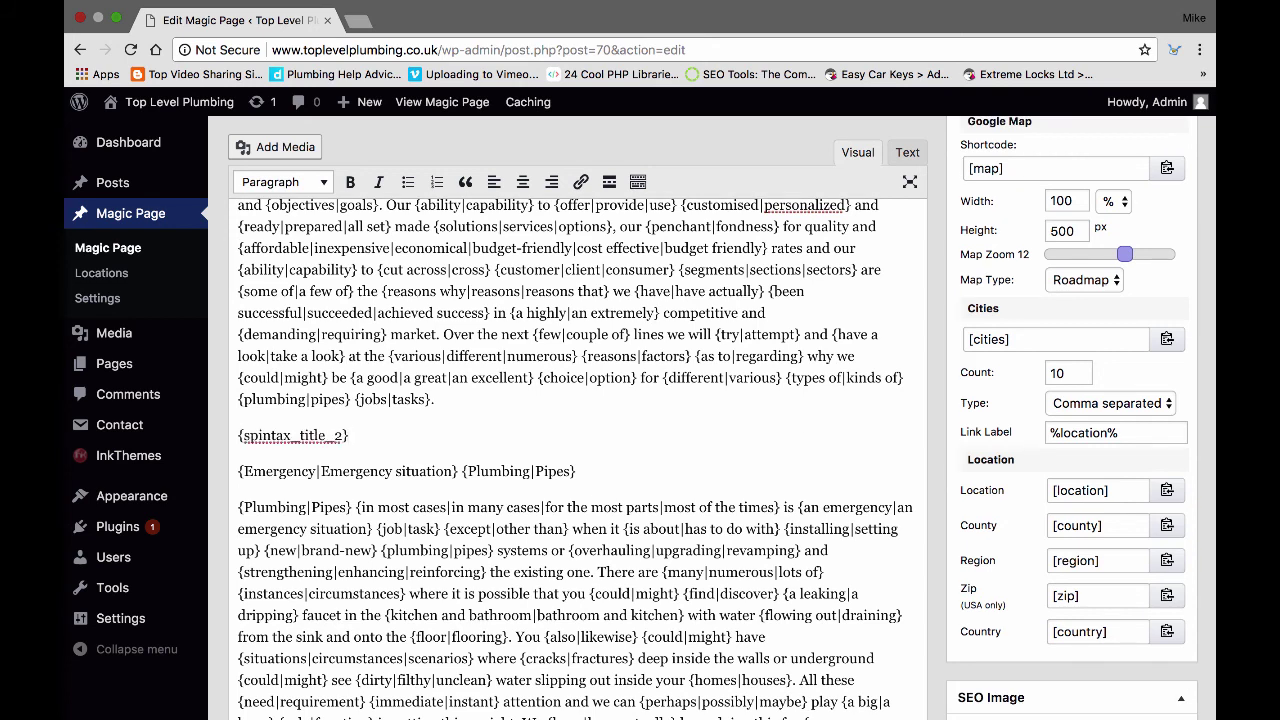
key(shift+Home)
click(283, 181)
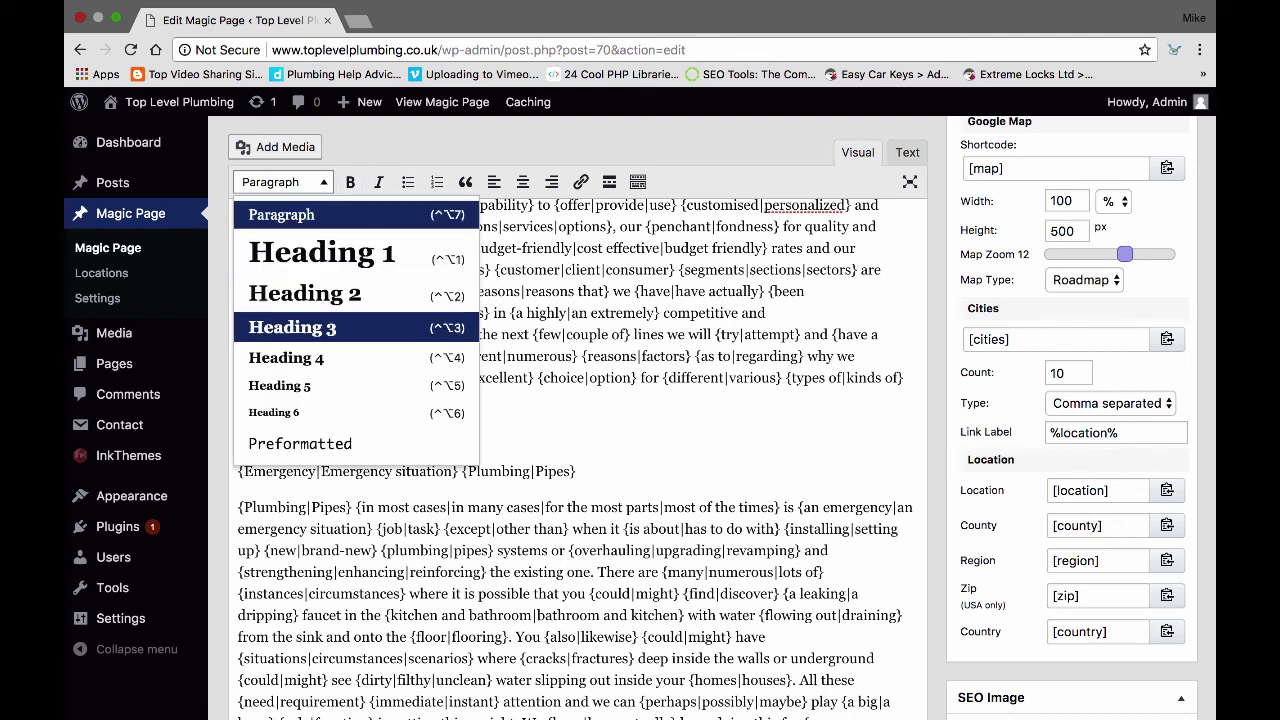
click(271, 326)
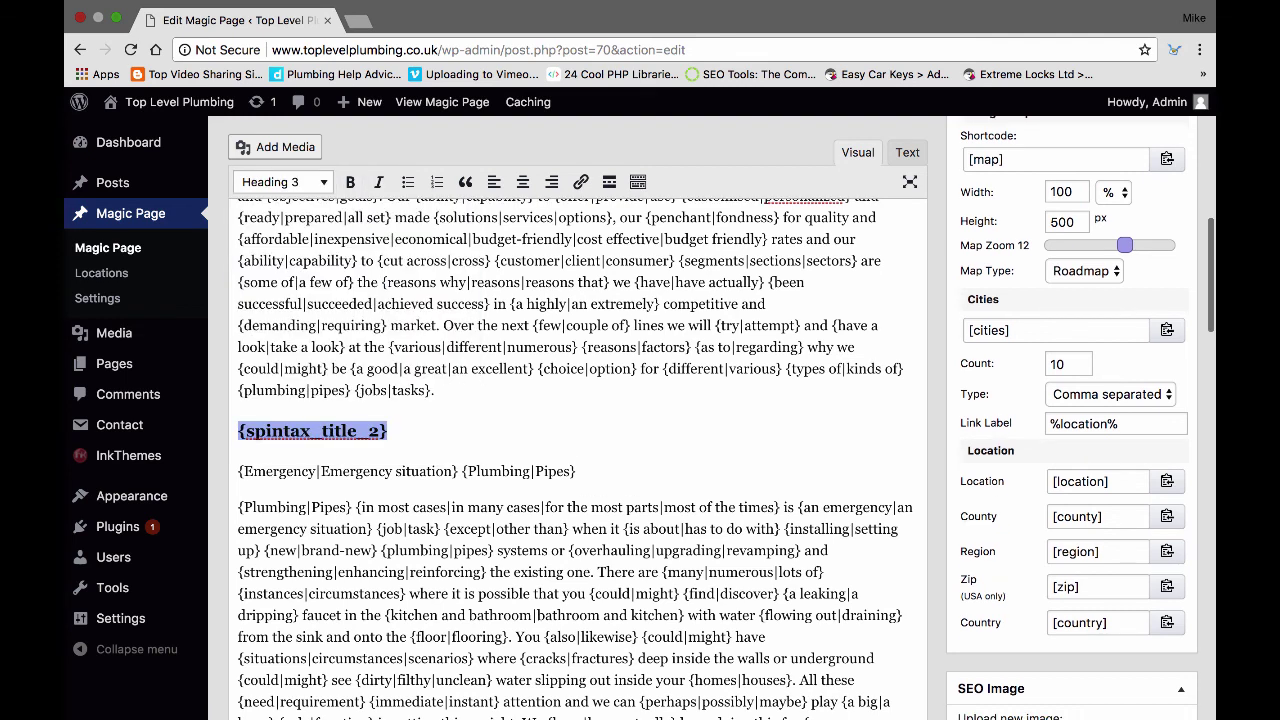
Append the [location] shortcode to the Domestic {Plumbing|Pipes} subheading.
click(1085, 481)
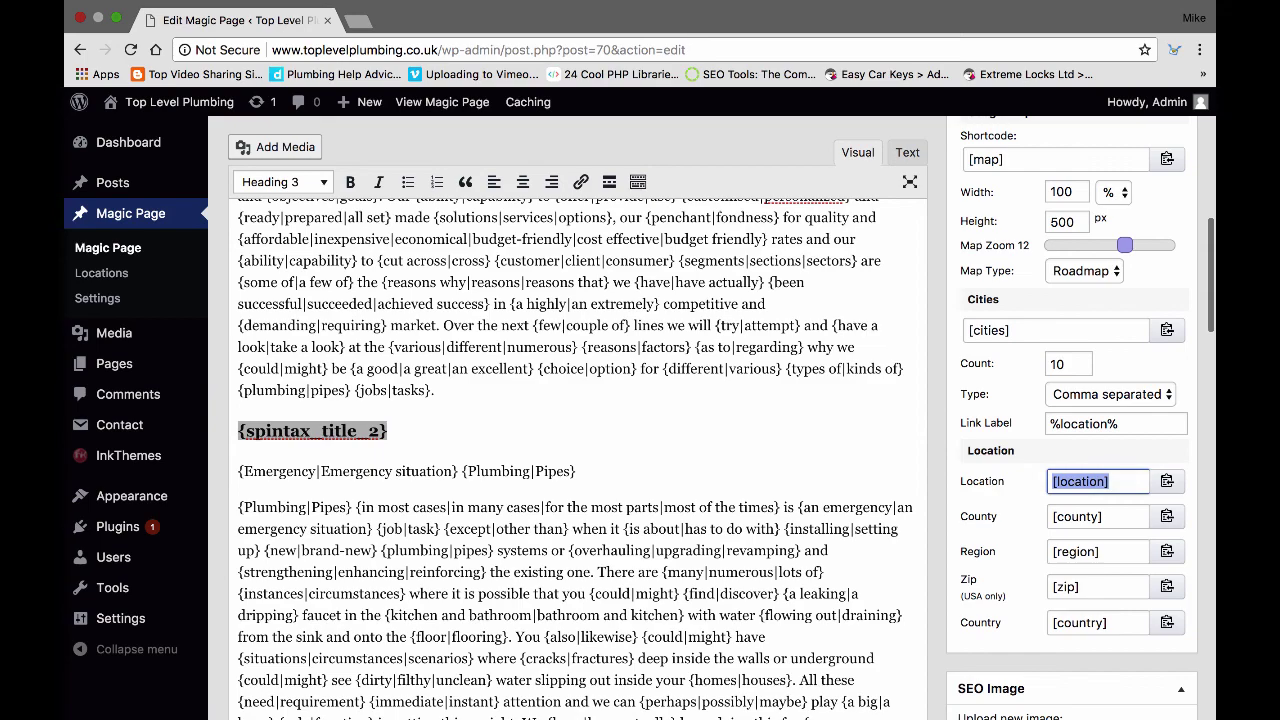
click(577, 471)
key(ctrl+v)
scroll(570, 450, down, 8)
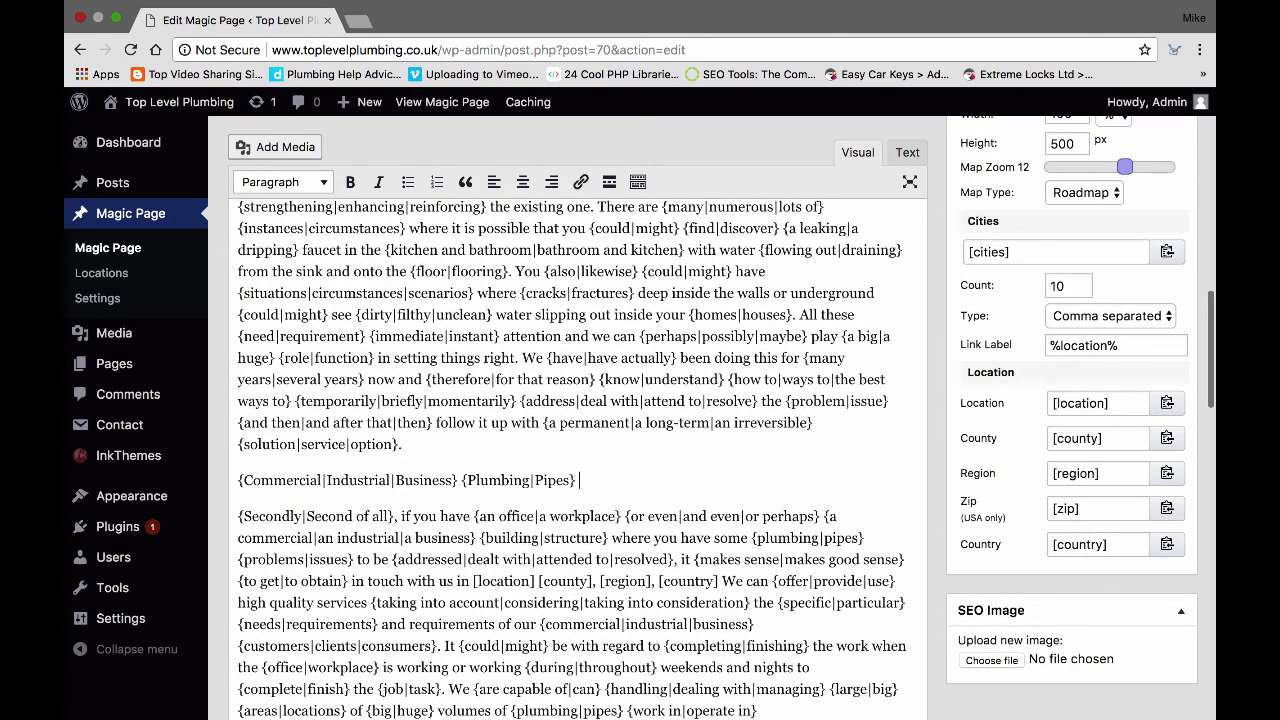
key(ctrl+v)
scroll(576, 460, down, 8)
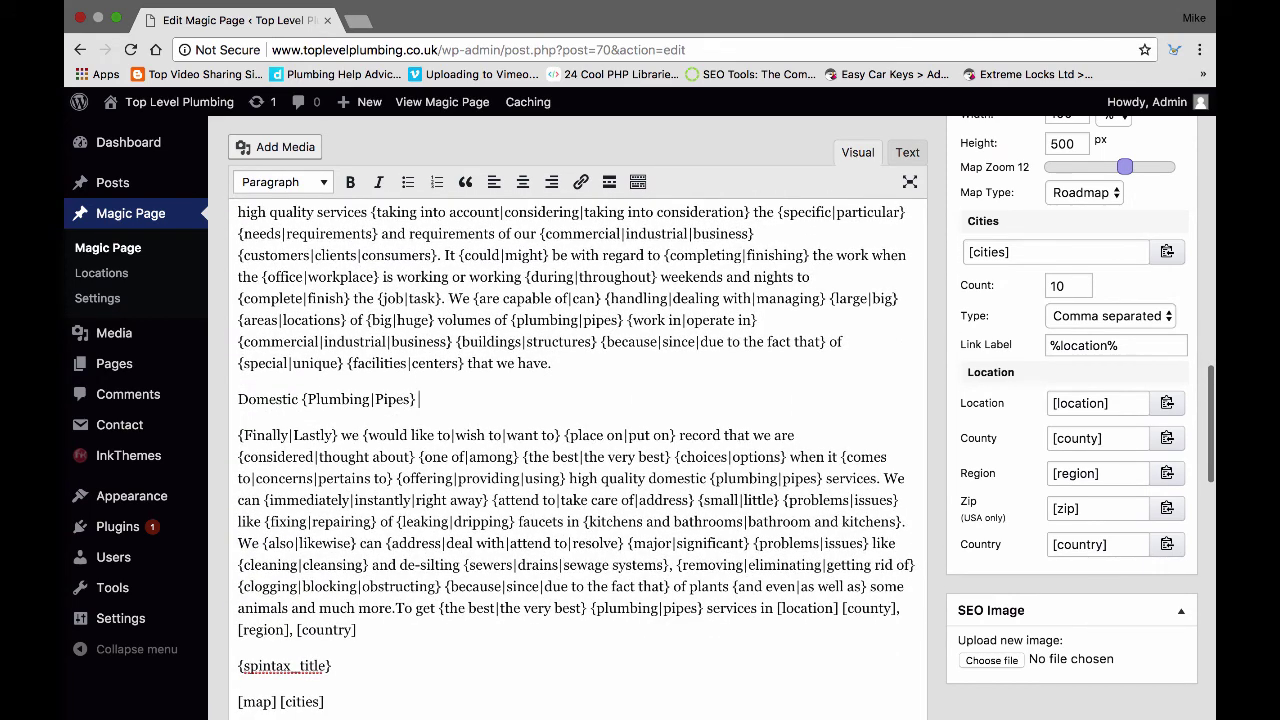
key(ctrl+v)
Move [cities] onto its own line below [map].
scroll(576, 450, down, 5)
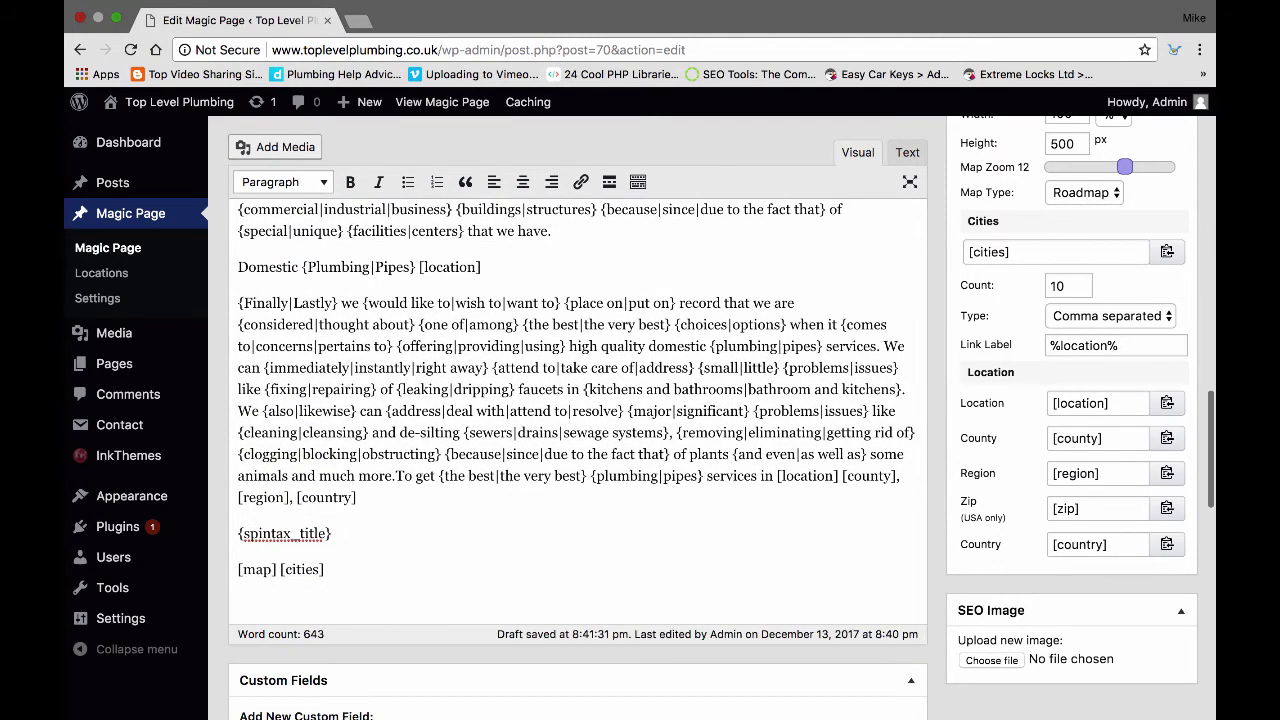
scroll(578, 418, down, 5)
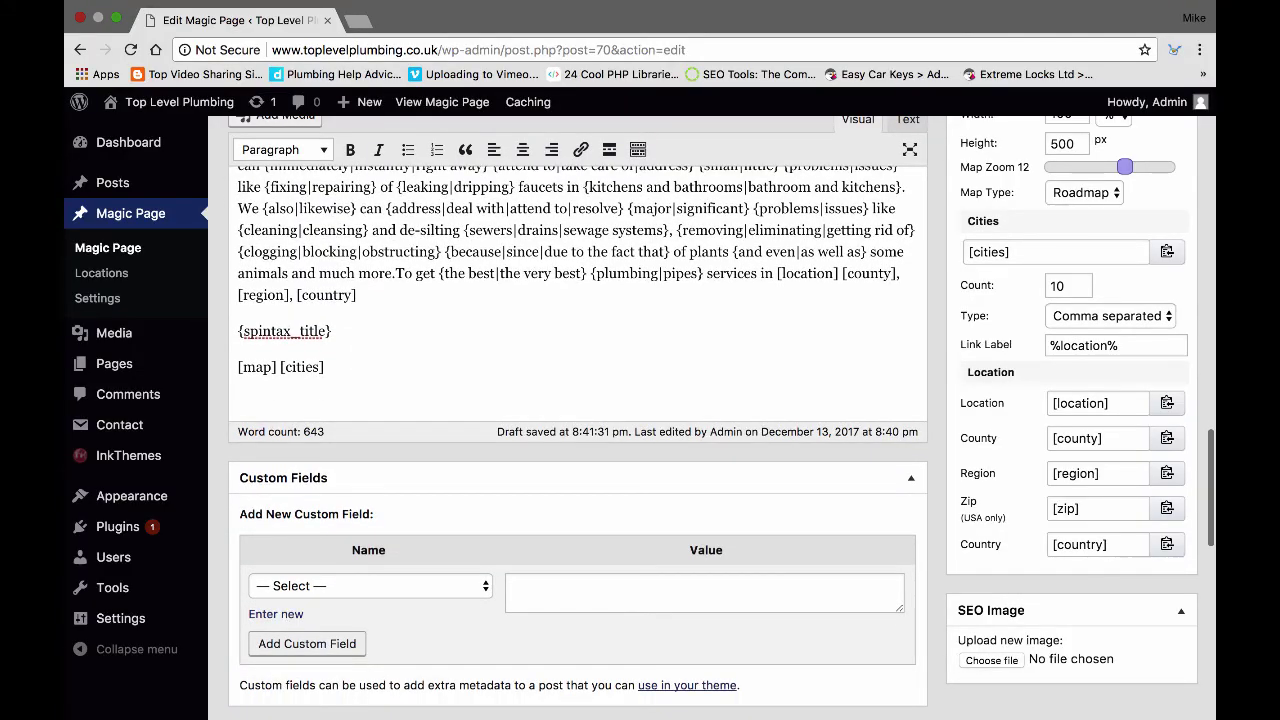
key(Return)
scroll(578, 420, up, 15)
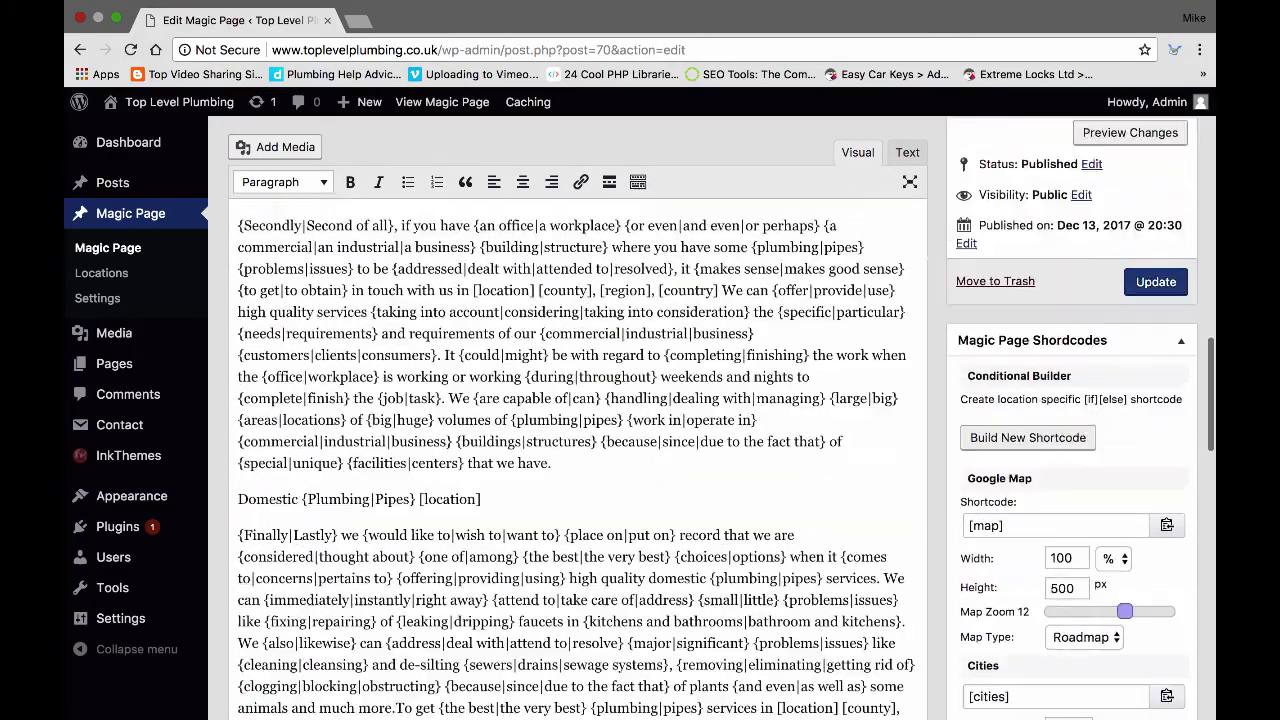
Update the page, then clear a mistyped [location] entry from the Social Title field.
scroll(578, 420, up, 15)
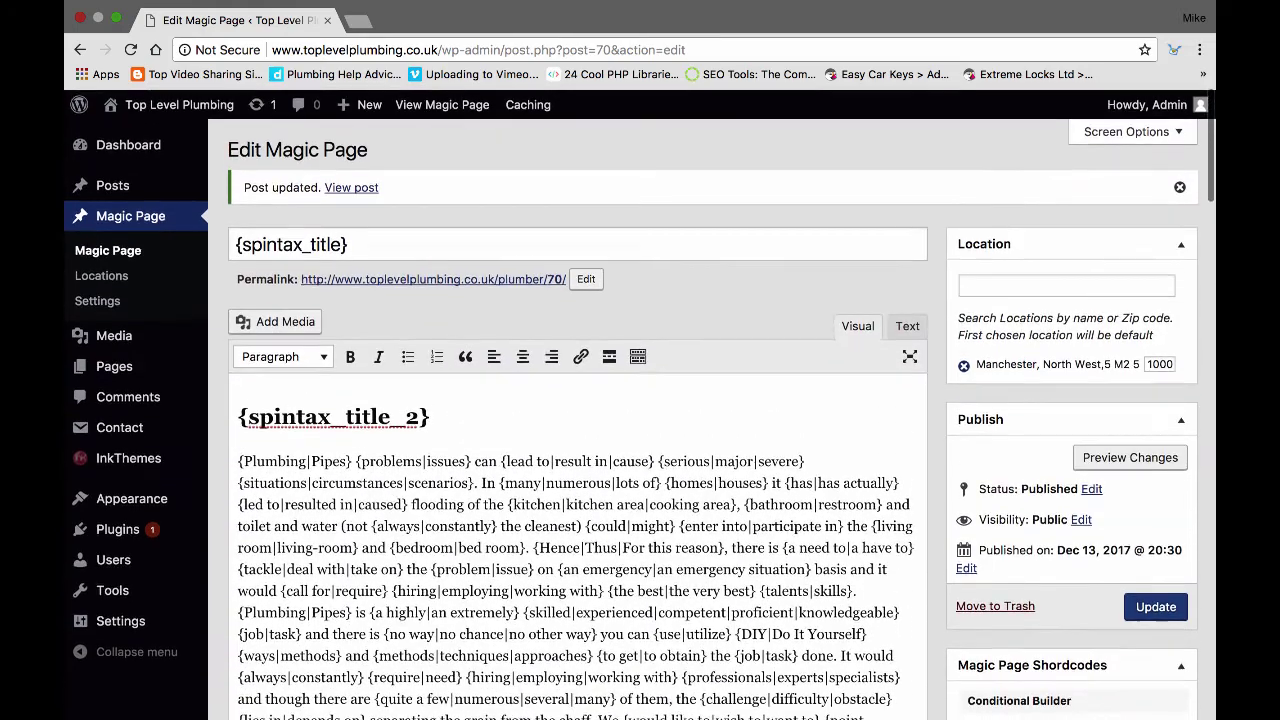
click(1156, 607)
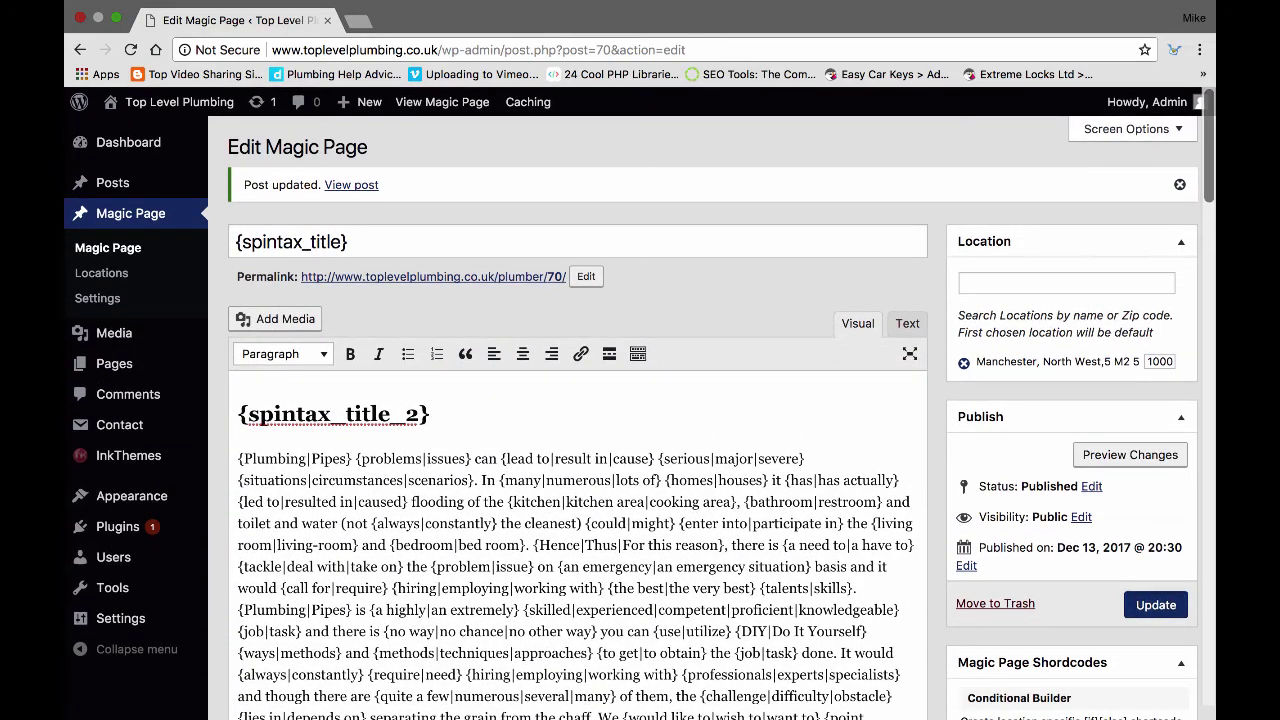
scroll(578, 420, down, 3)
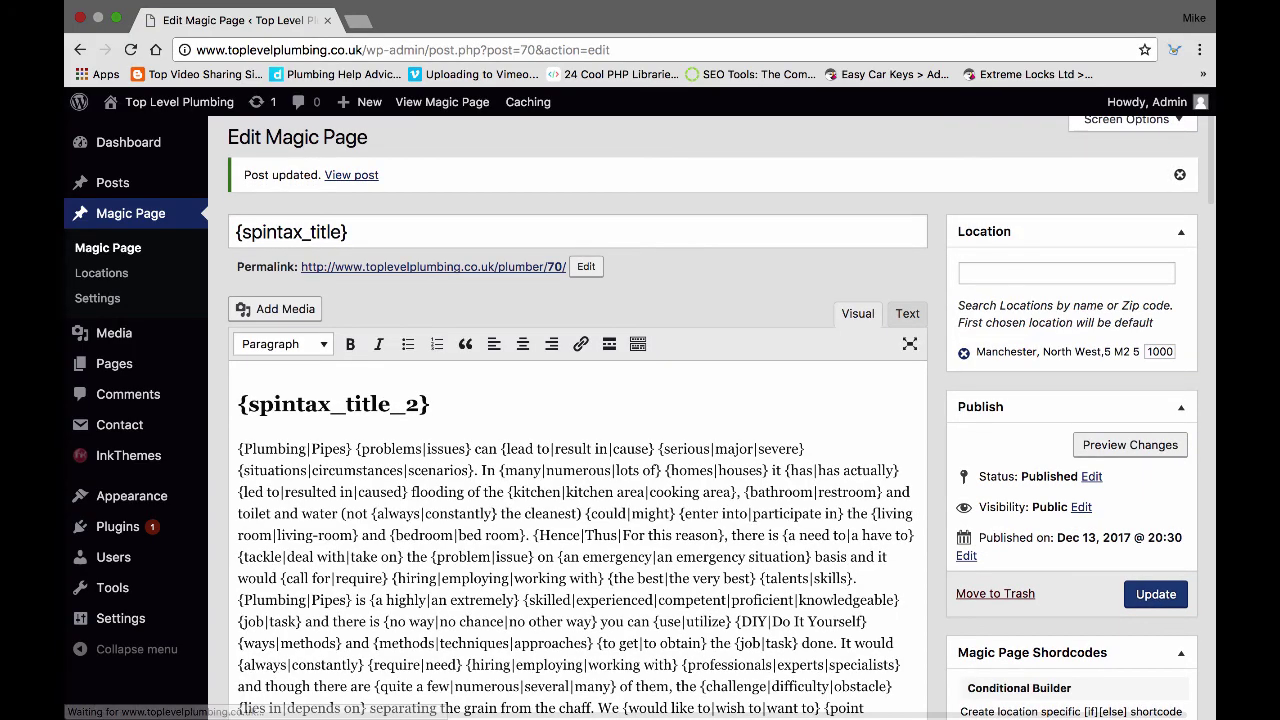
scroll(578, 420, down, 10)
scroll(578, 420, down, 10)
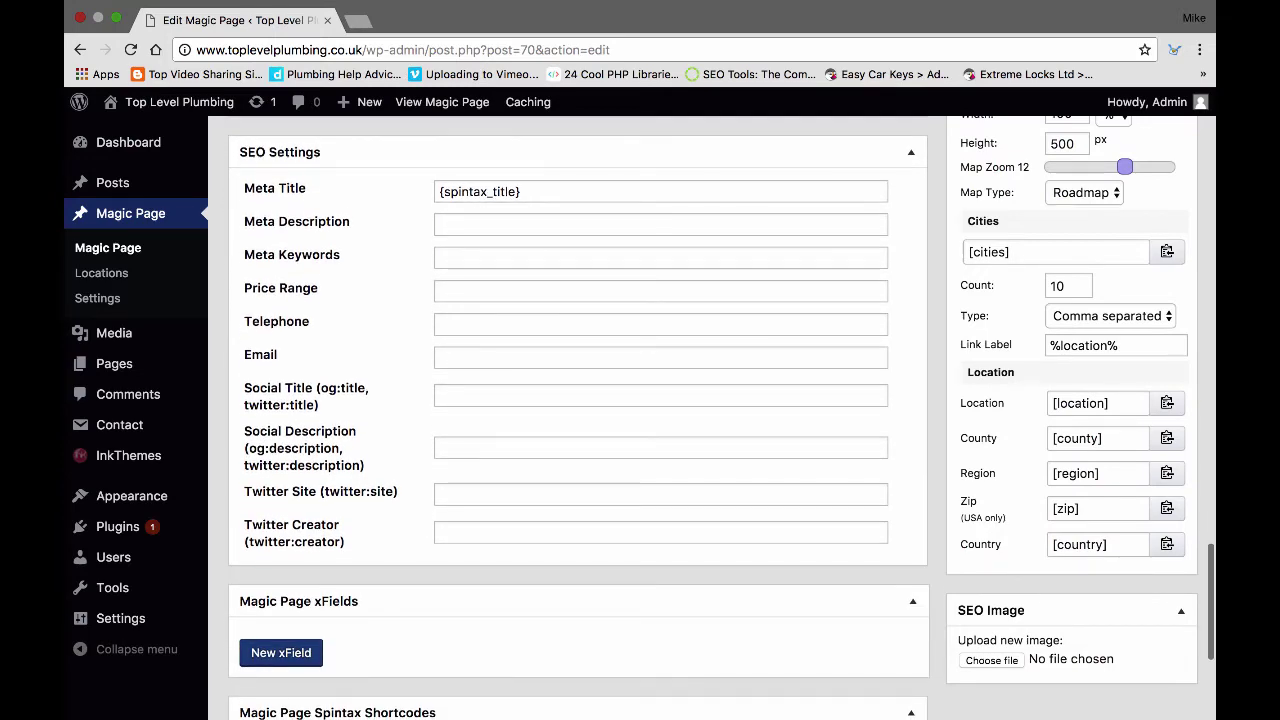
click(660, 396)
text([location])
key(Down)
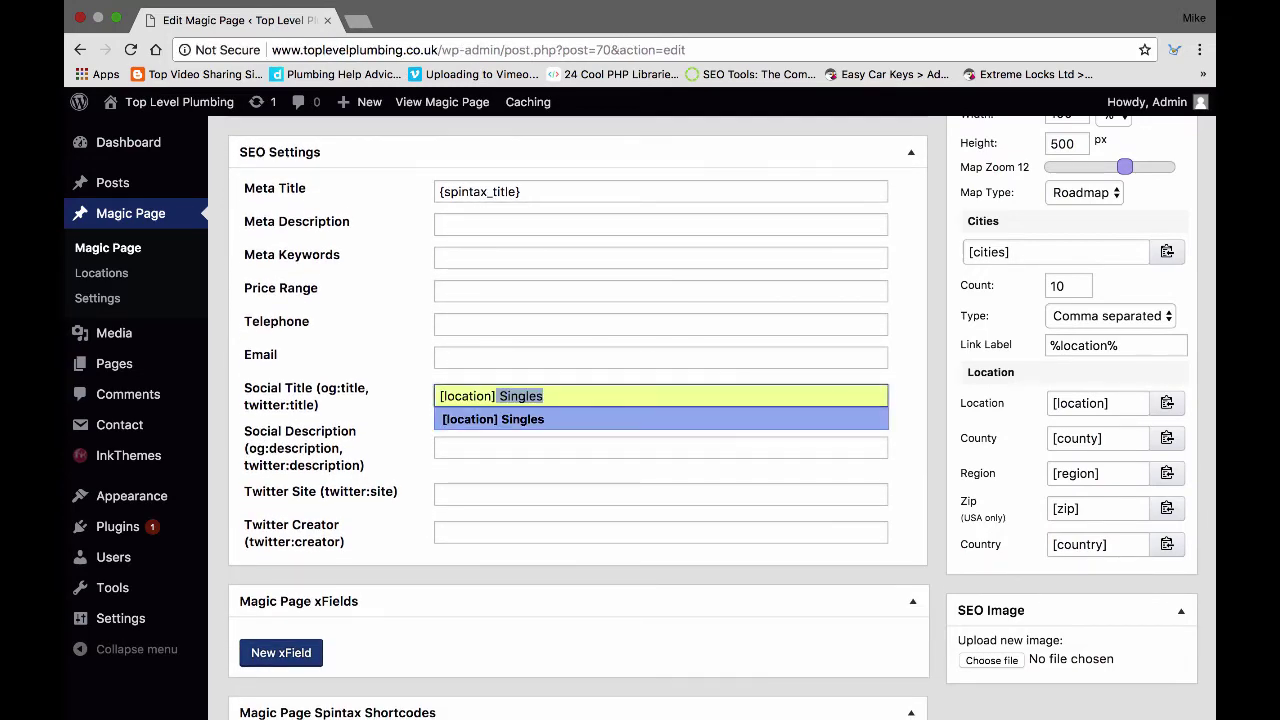
key(Up)
key(super+a)
key(BackSpace)
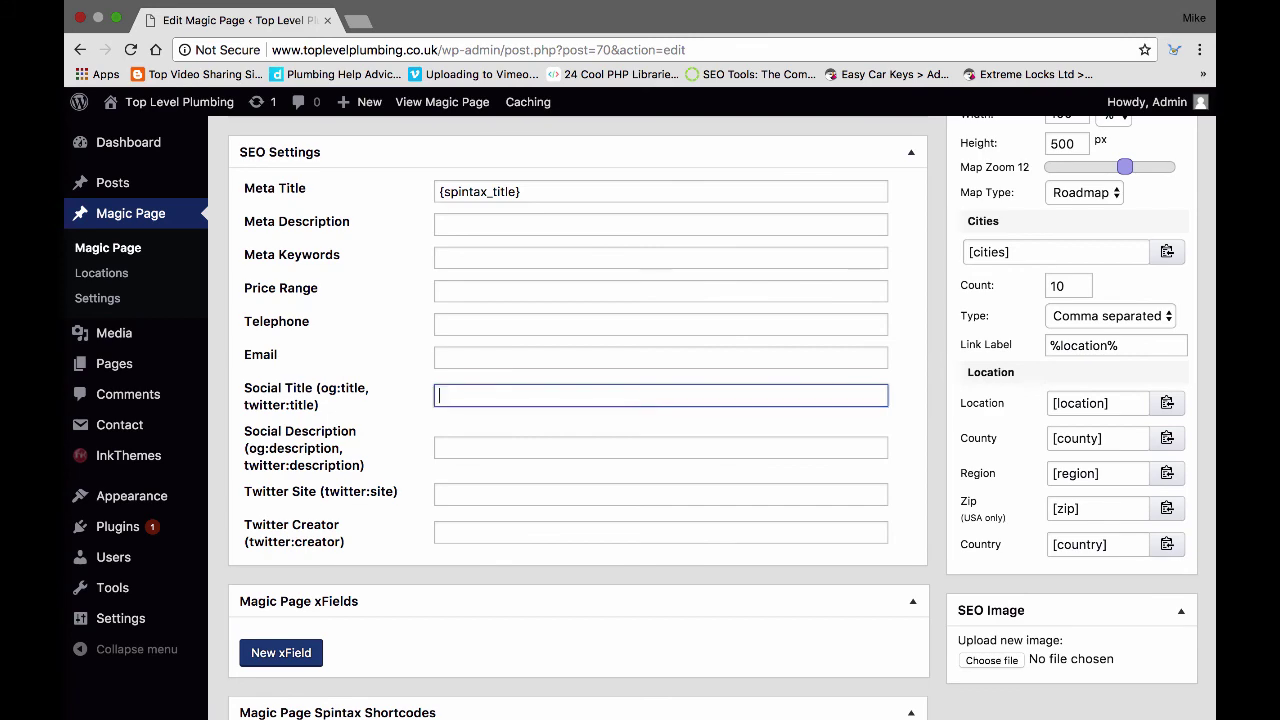
Set the Social Title to {spintax_title_2} and save the page.
scroll(578, 420, down, 5)
click(564, 466)
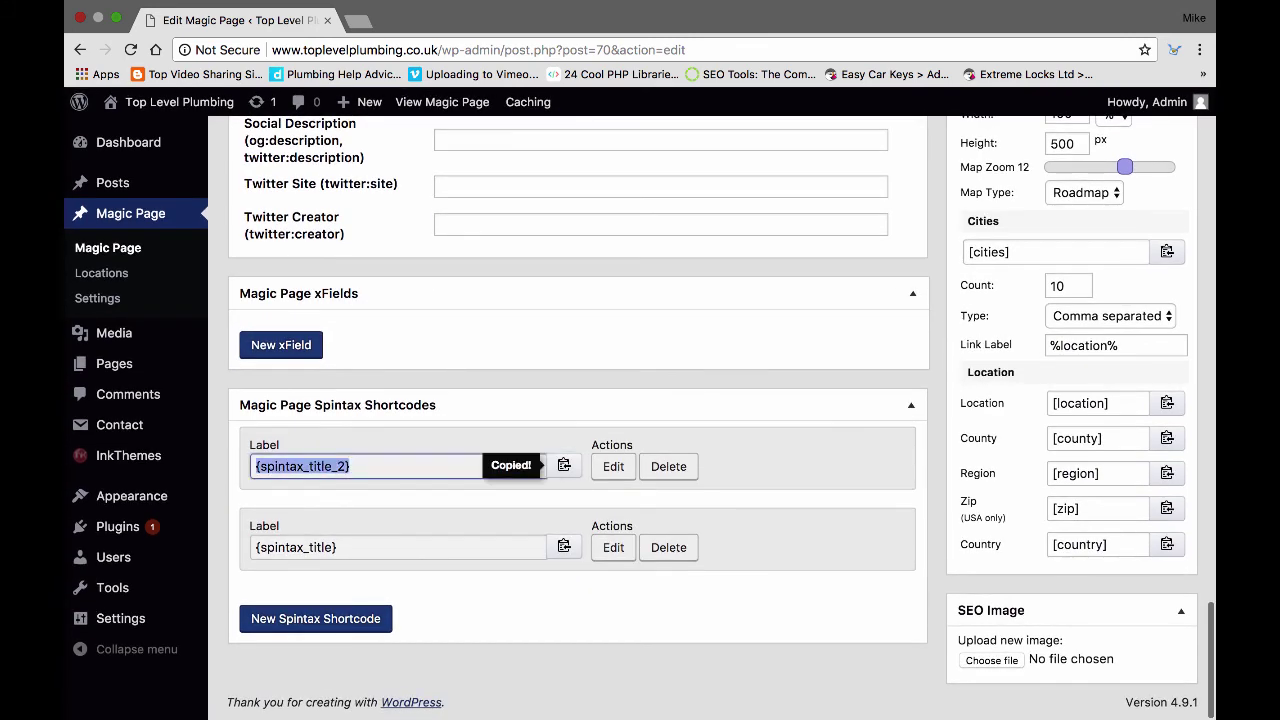
scroll(564, 466, up, 5)
click(660, 320)
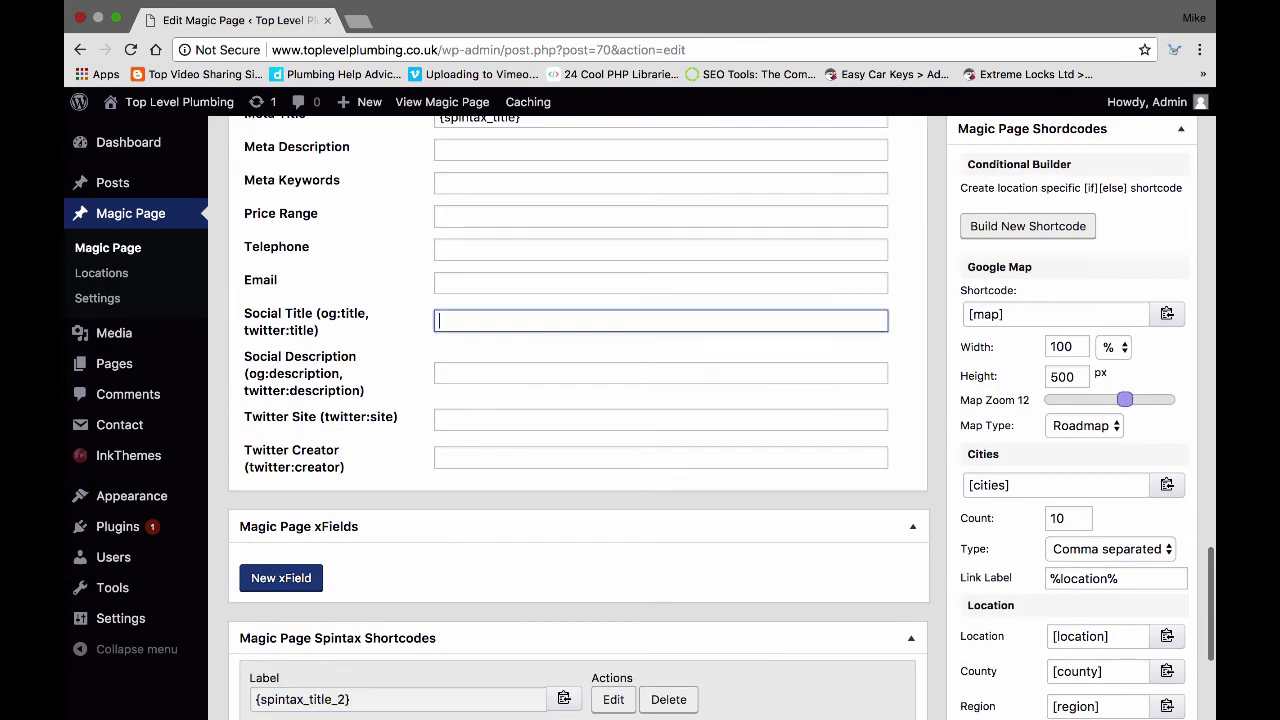
key(super+v)
scroll(660, 420, up, 1)
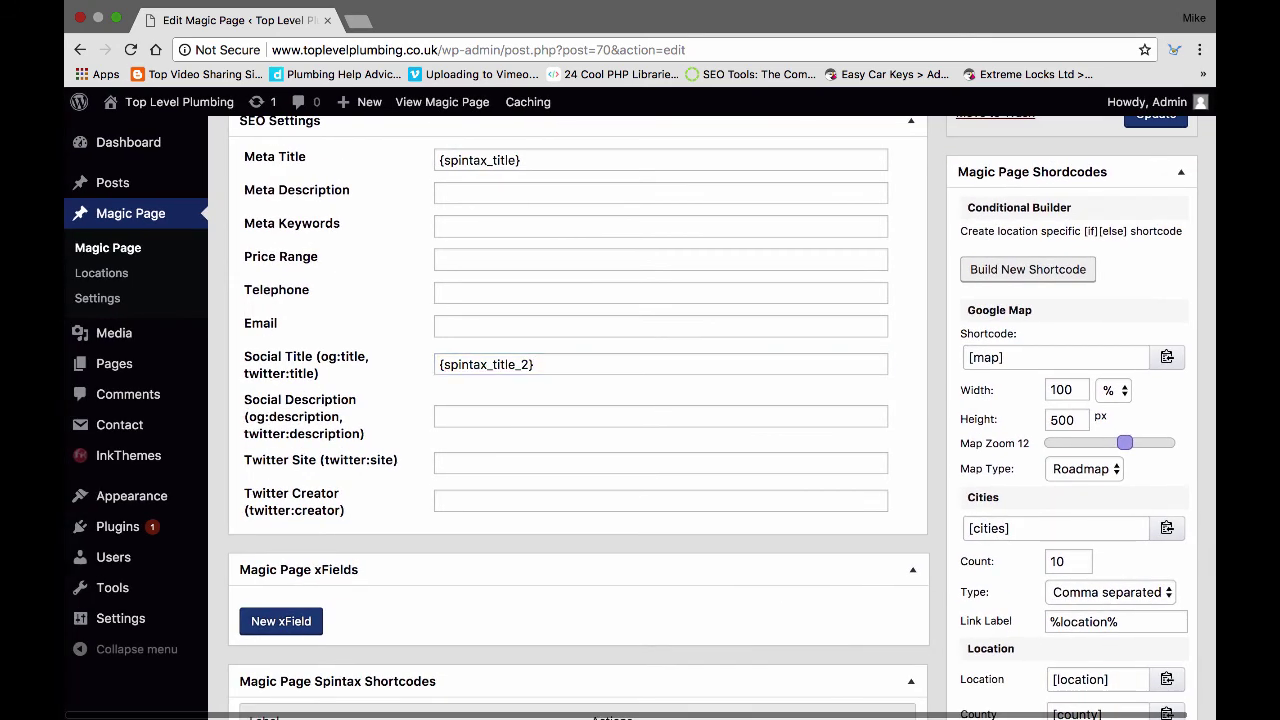
scroll(578, 418, up, 2)
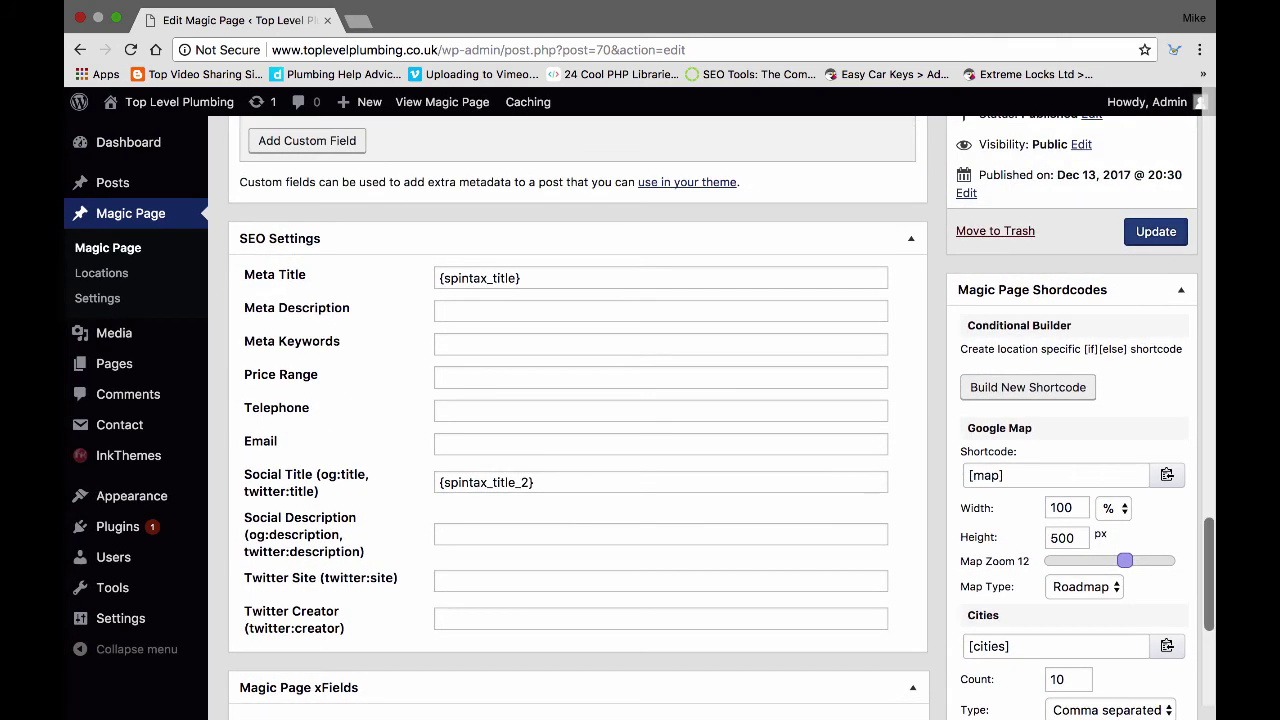
key(Return)
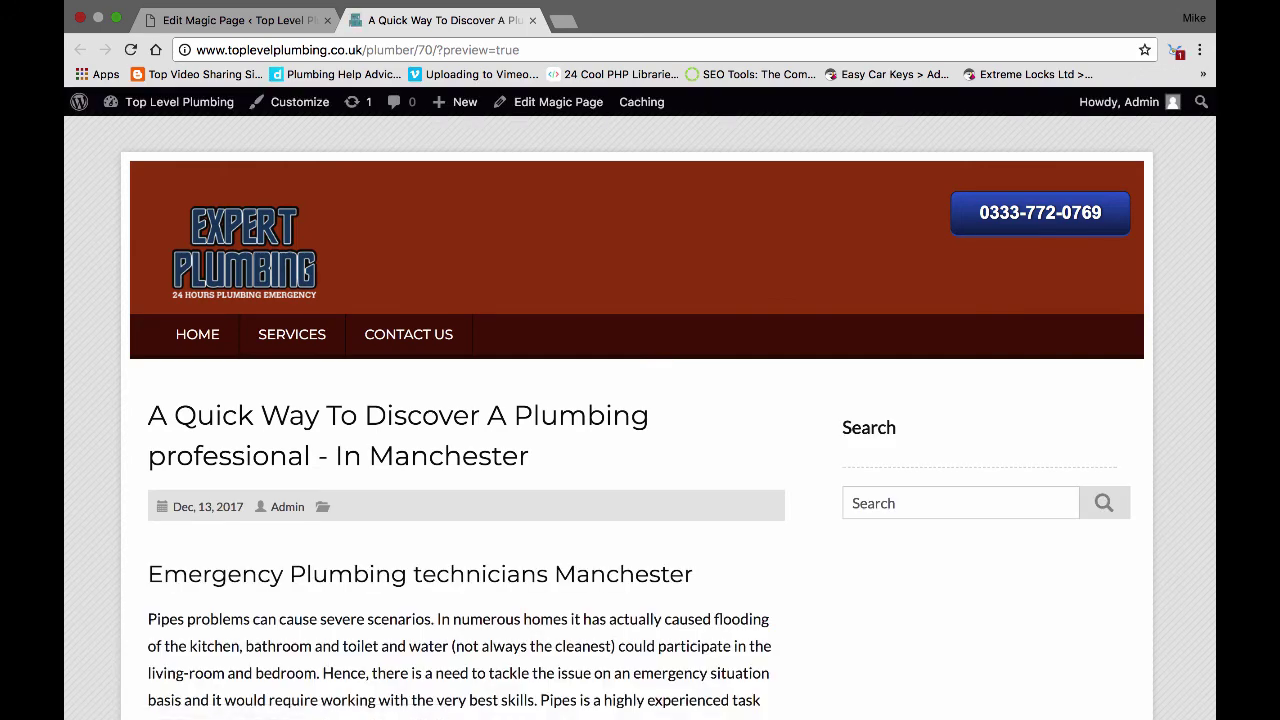
Scroll through the Manchester preview to check its spun title, headings, body text and map.
scroll(640, 420, down, 3)
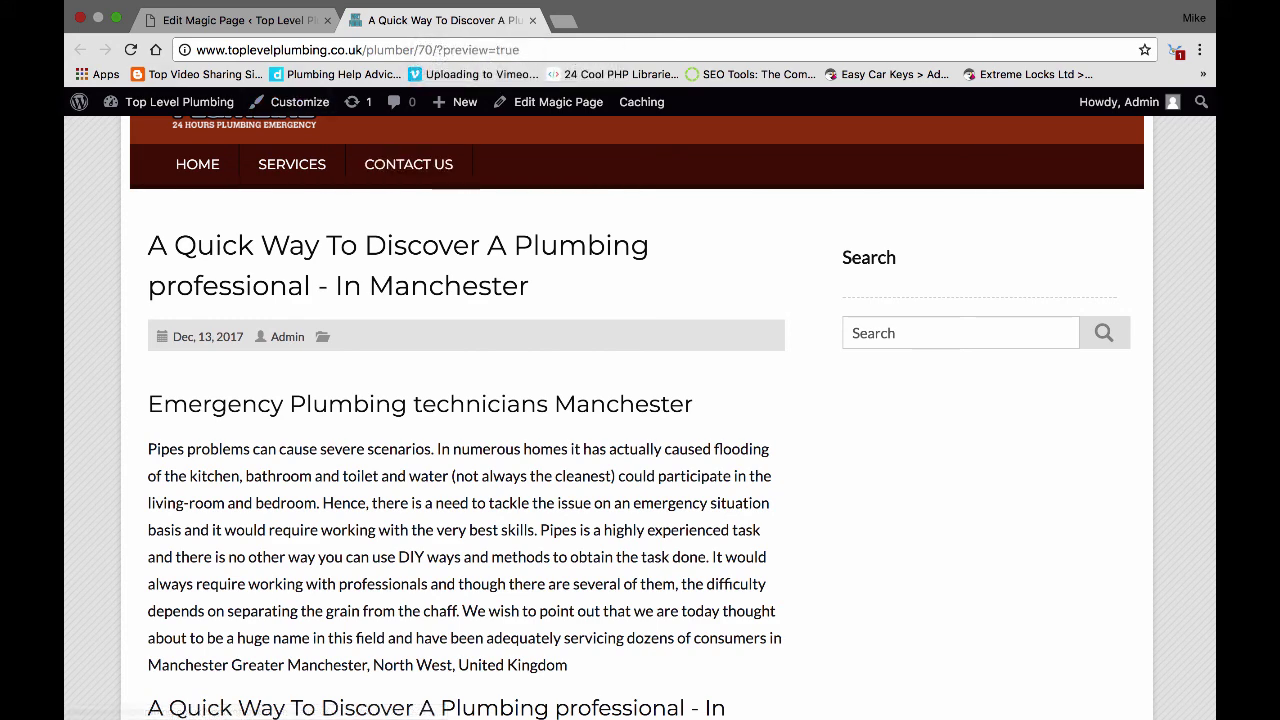
scroll(640, 420, down, 3)
scroll(640, 420, up, 2)
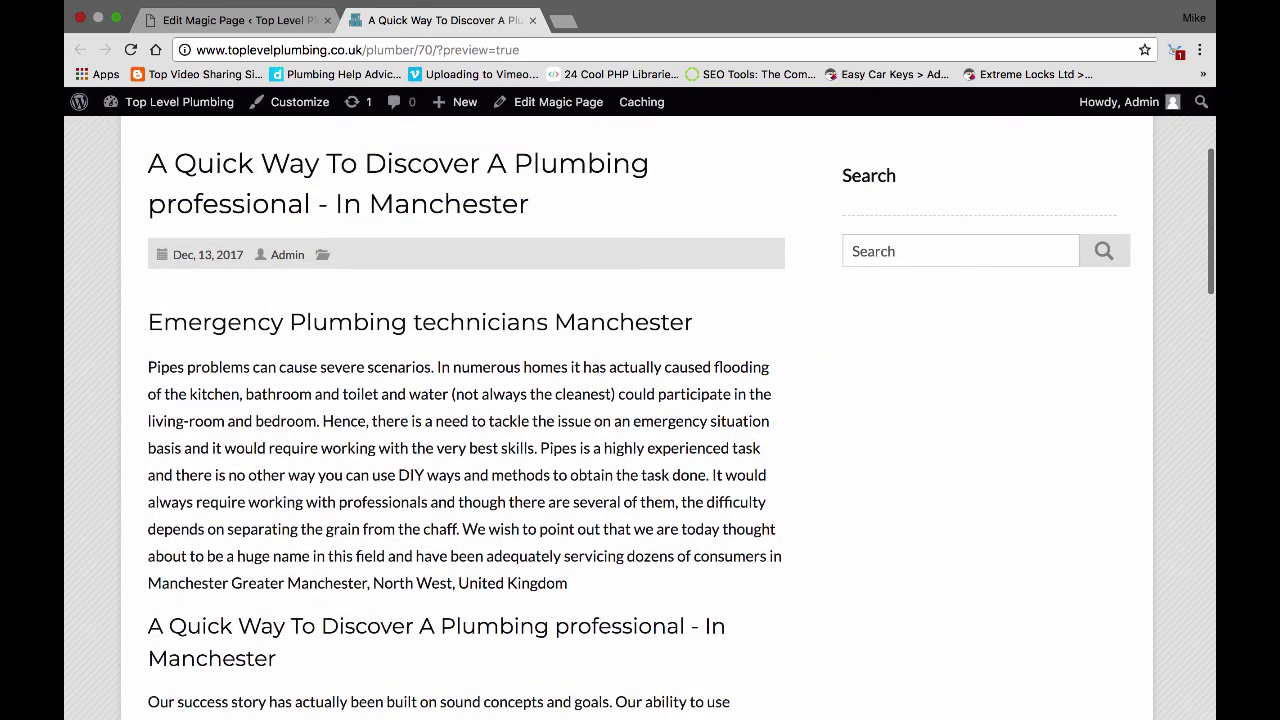
scroll(640, 420, down, 4)
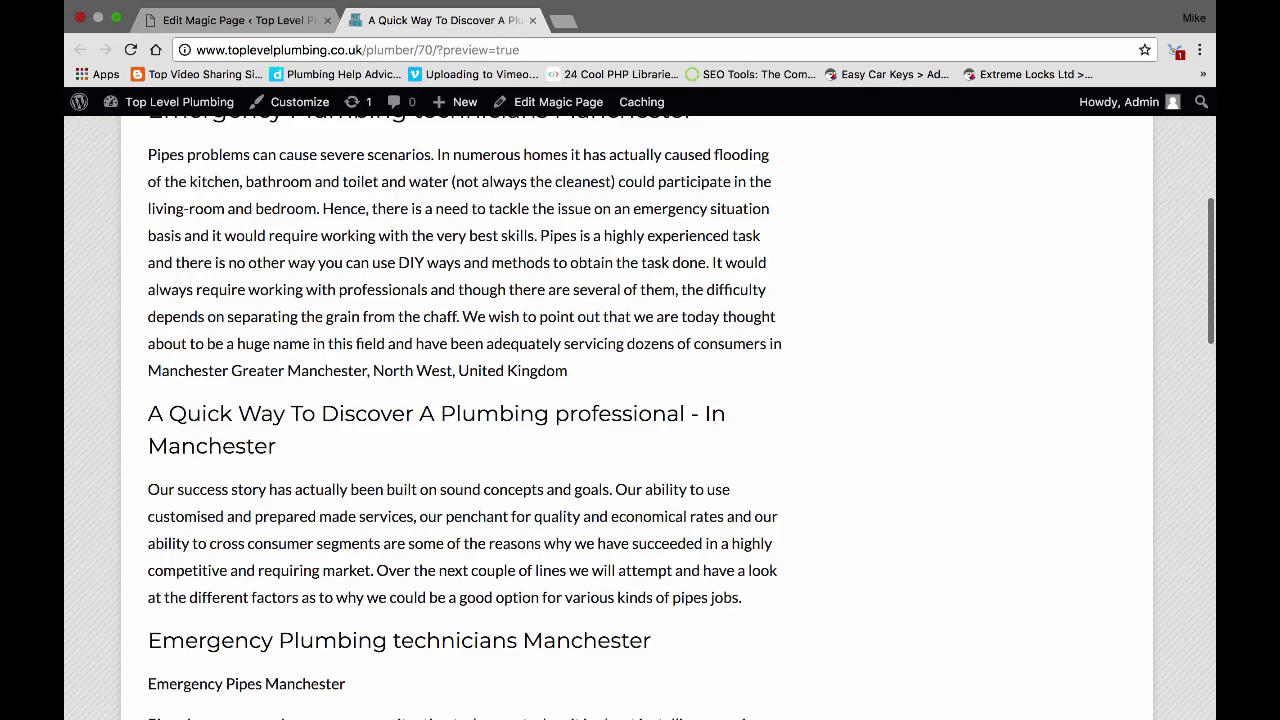
scroll(640, 420, down, 19)
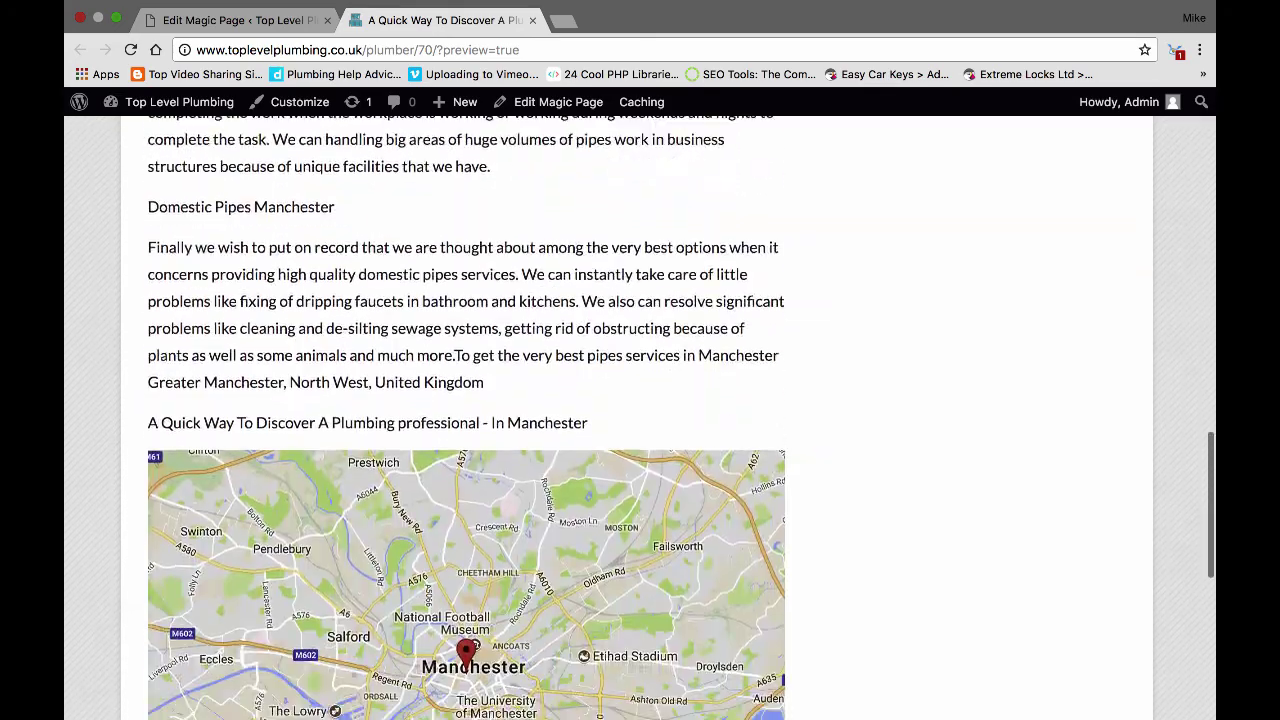
scroll(299, 313, down, 4)
scroll(743, 298, down, 7)
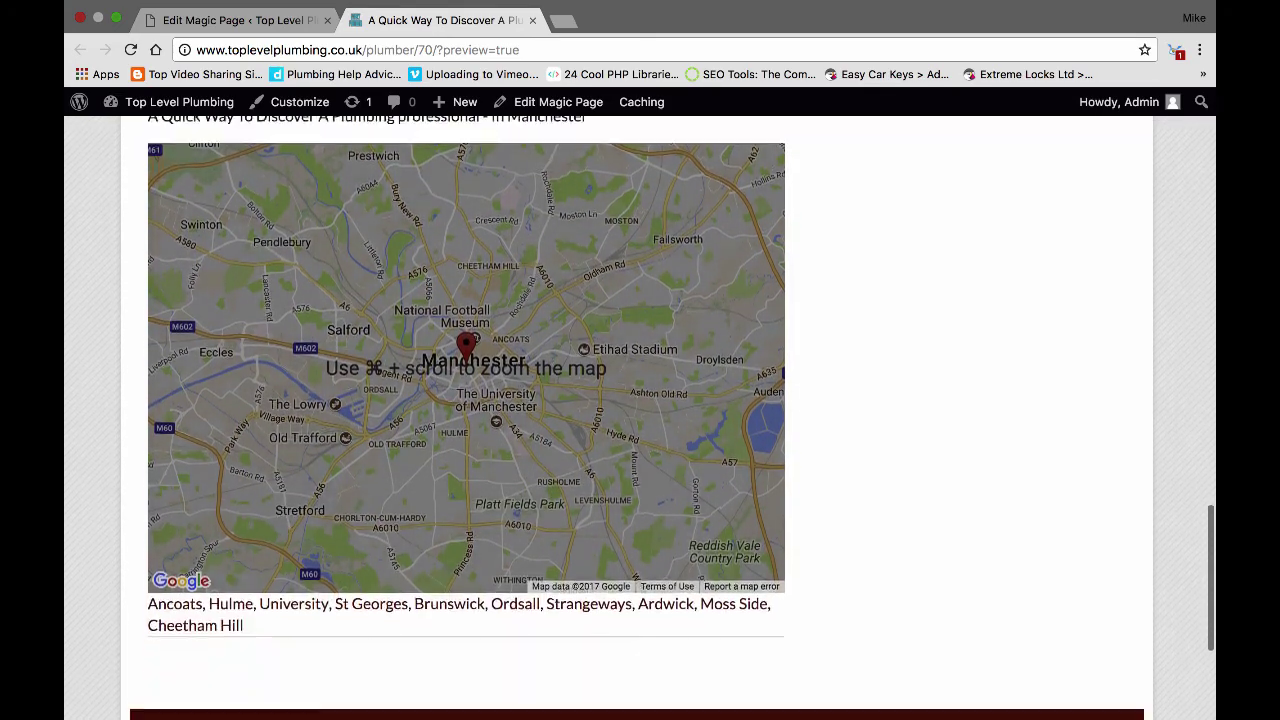
scroll(743, 298, up, 7)
scroll(743, 298, up, 15)
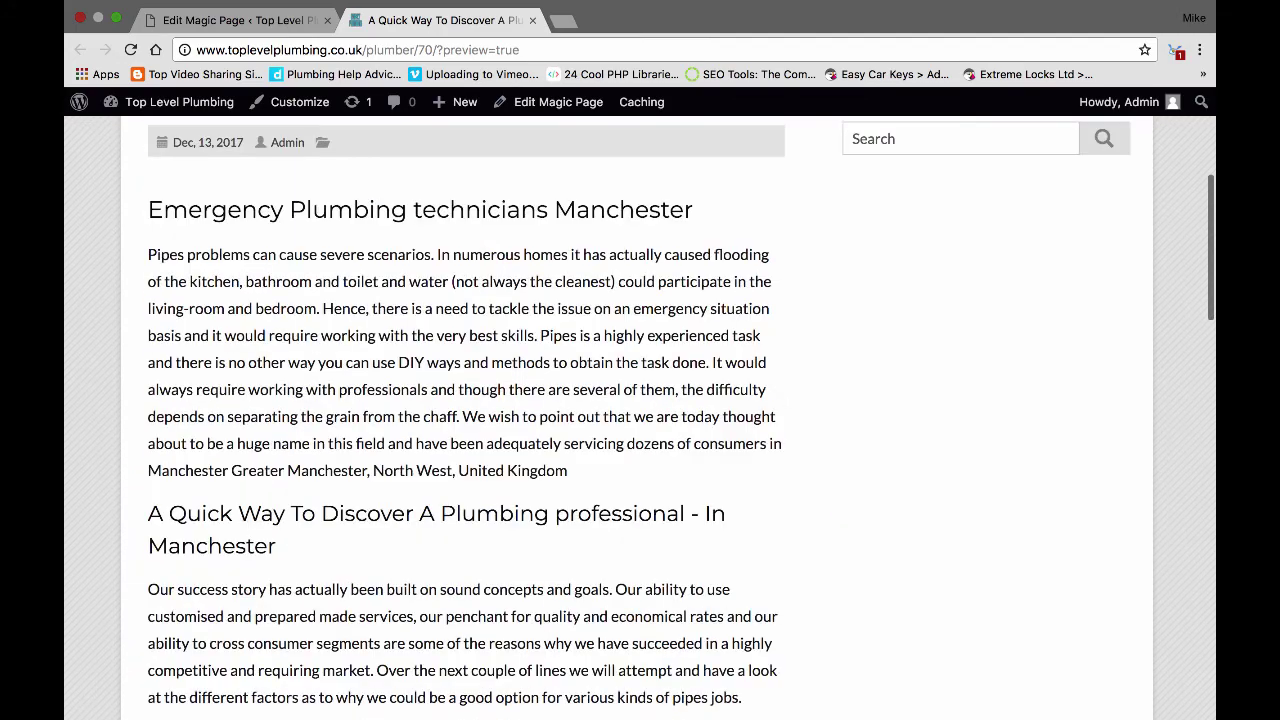
key(super+Tab)
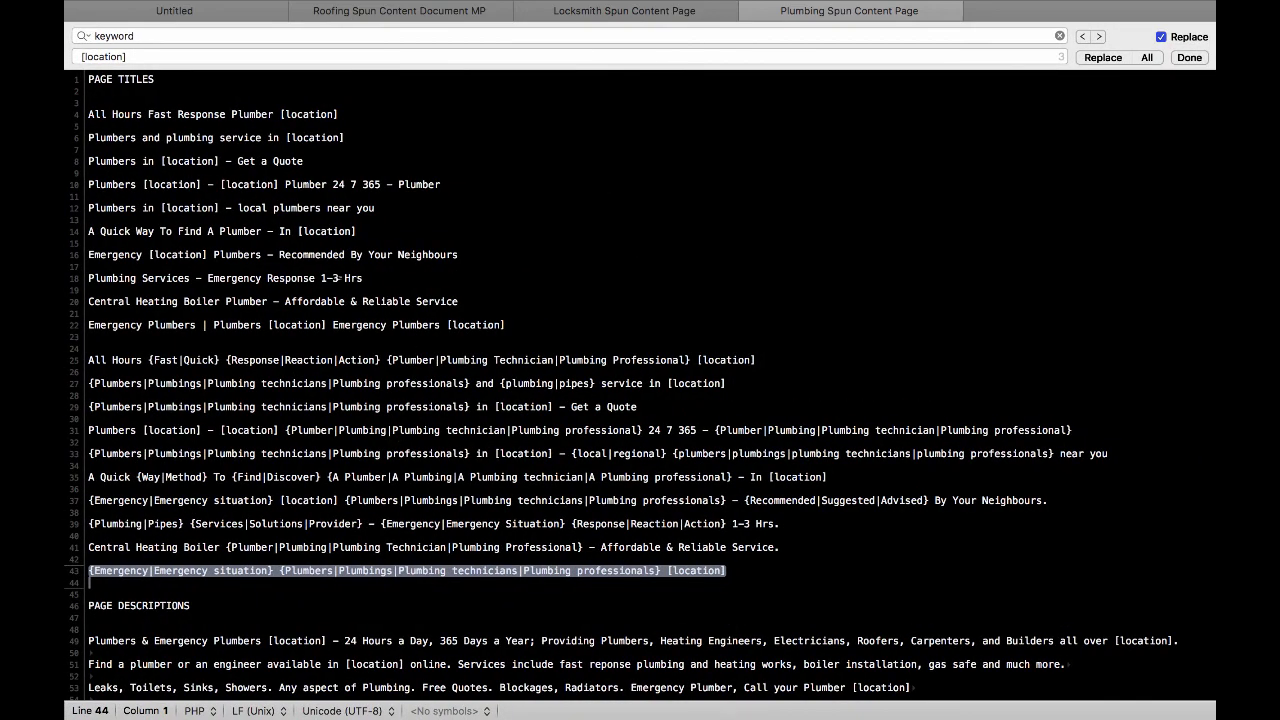
key(super+Tab)
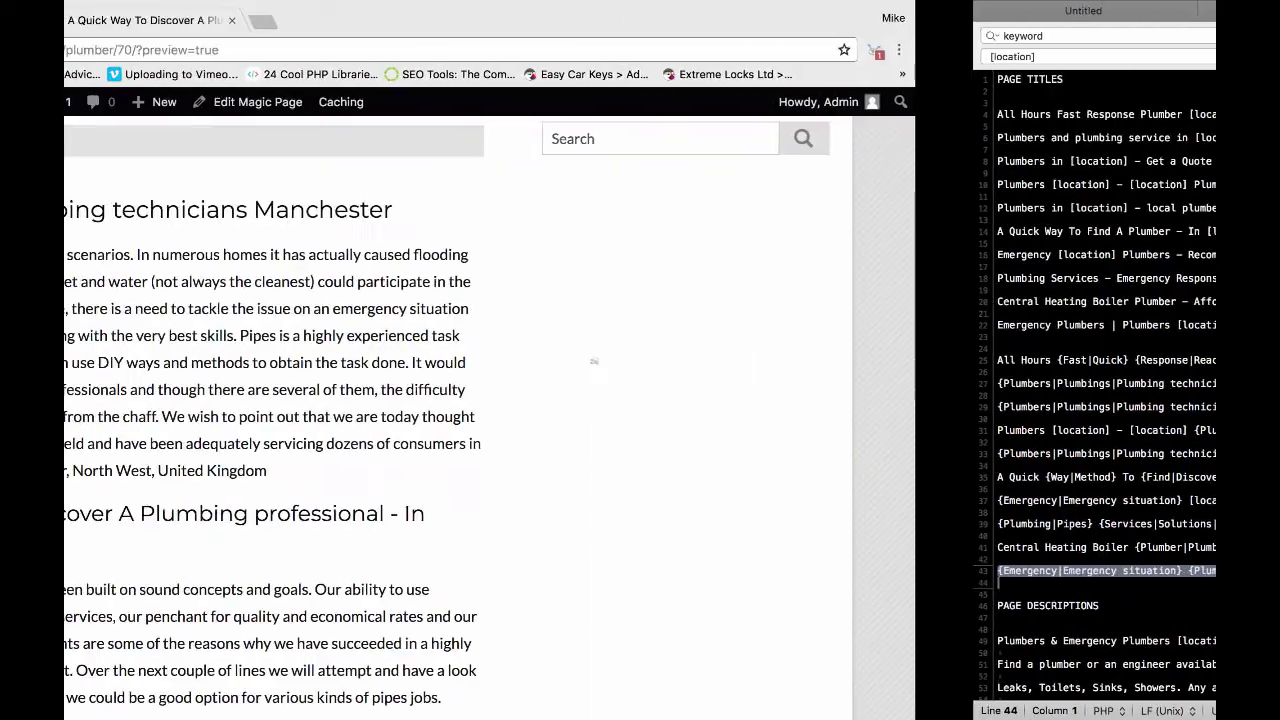
scroll(640, 400, up, 5)
scroll(640, 400, down, 10)
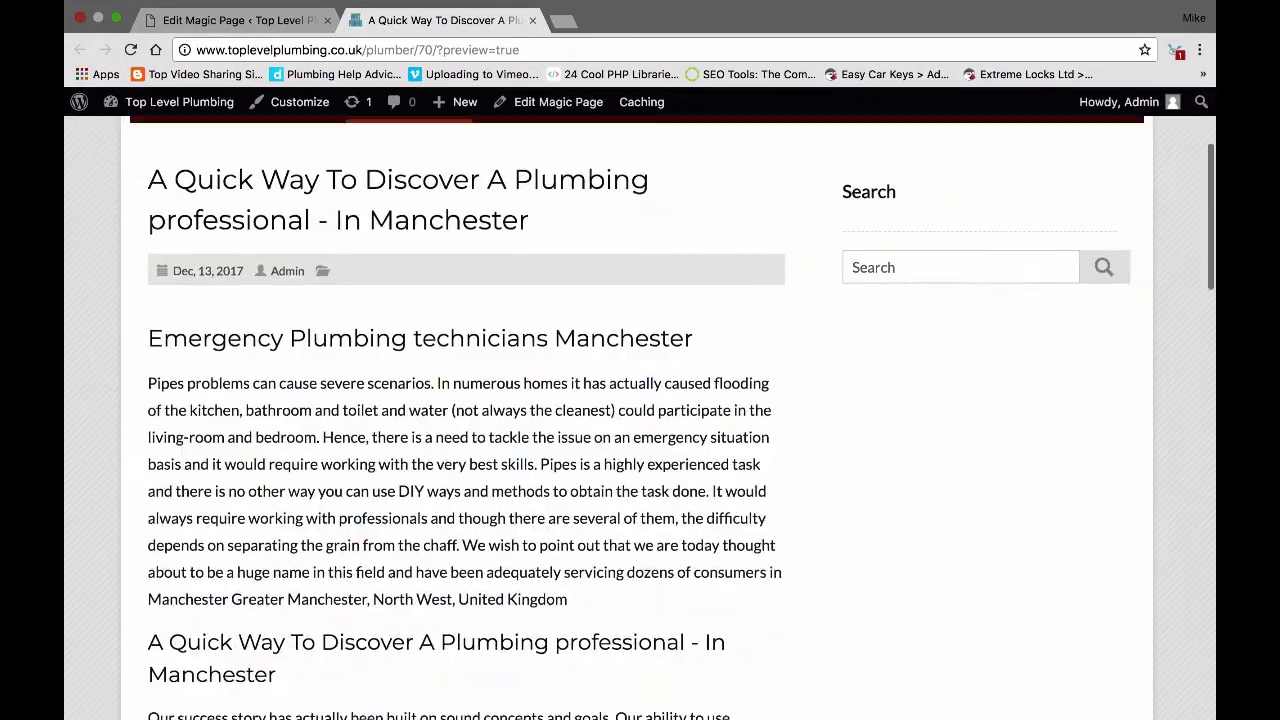
scroll(640, 400, down, 5)
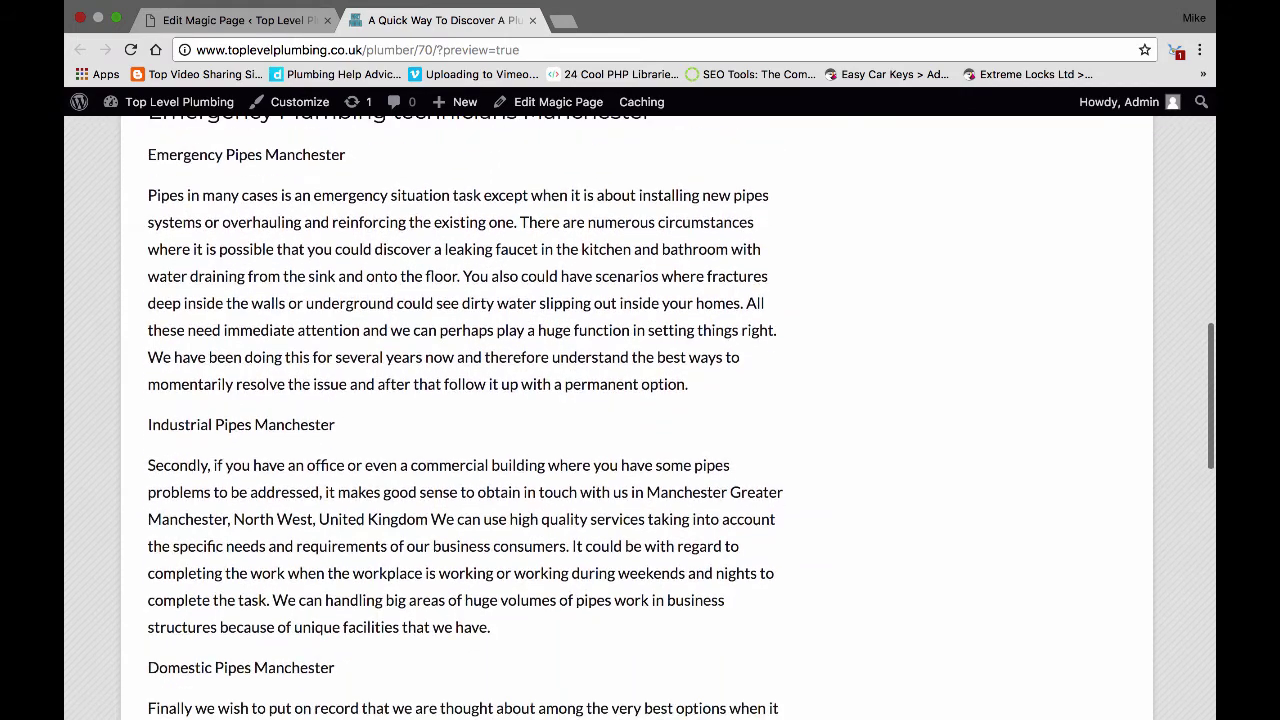
scroll(640, 400, up, 15)
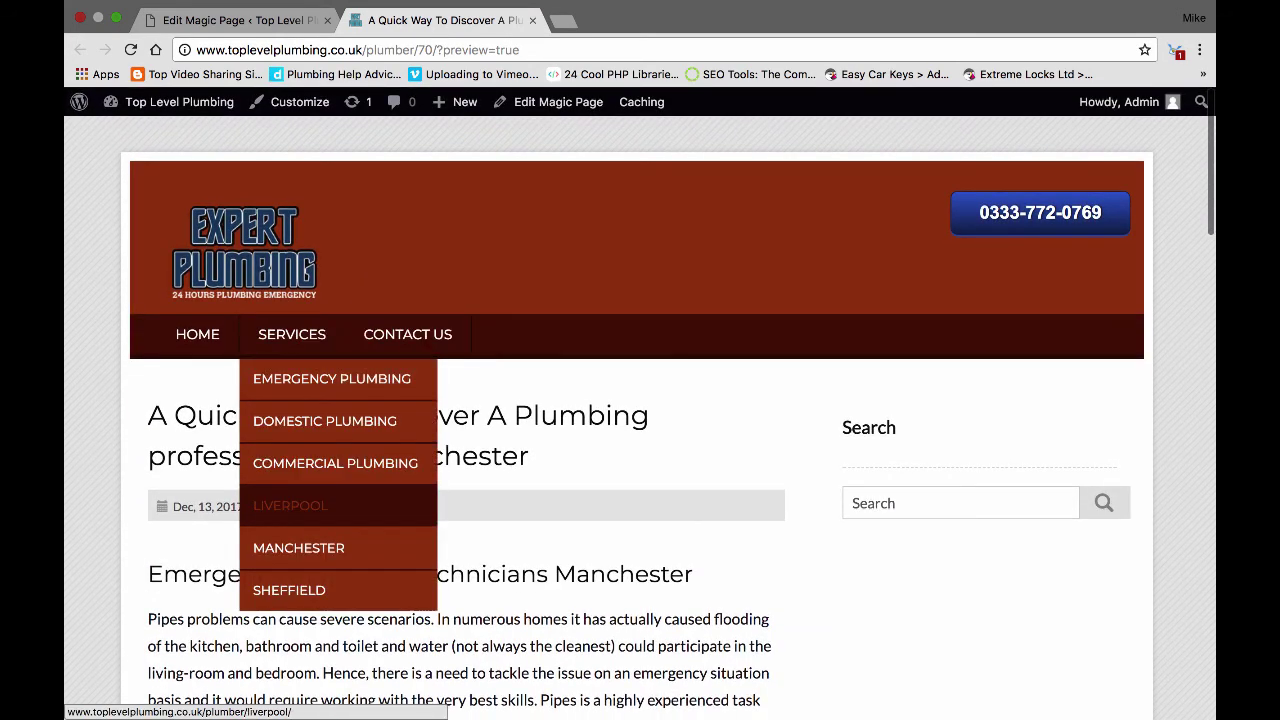
click(290, 505)
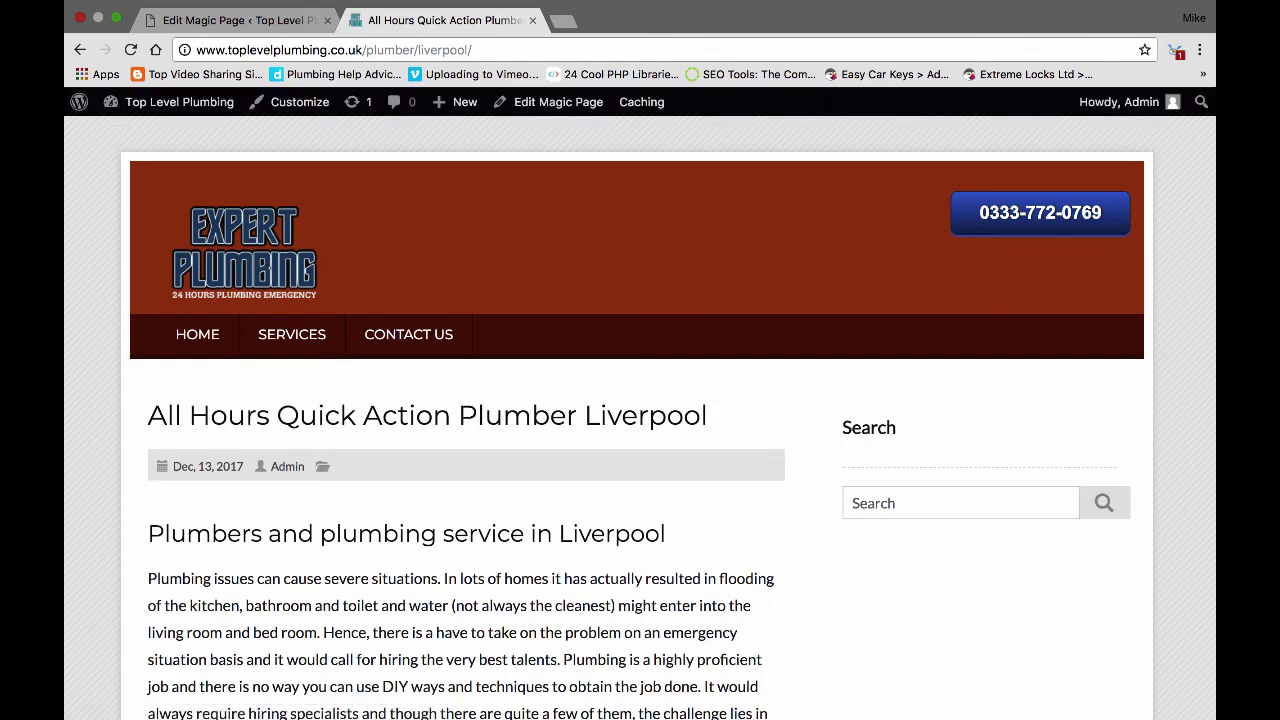
scroll(640, 420, down, 2)
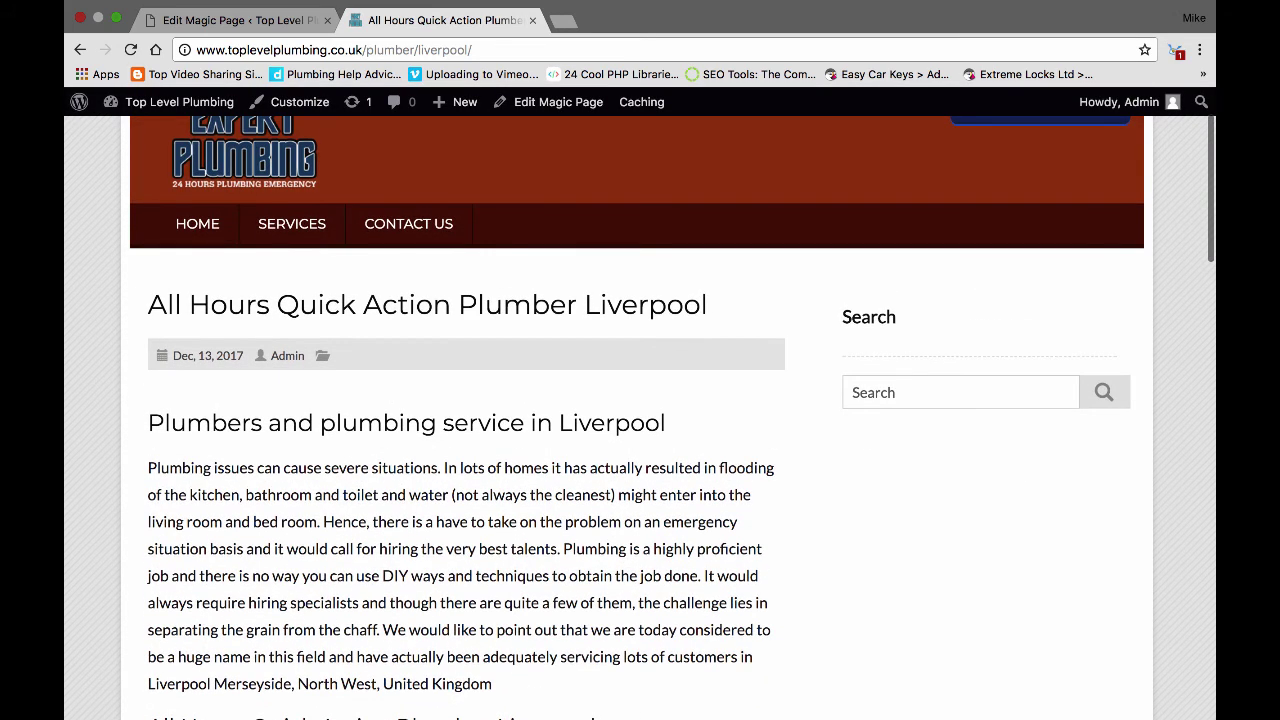
scroll(640, 420, down, 5)
scroll(640, 420, up, 3)
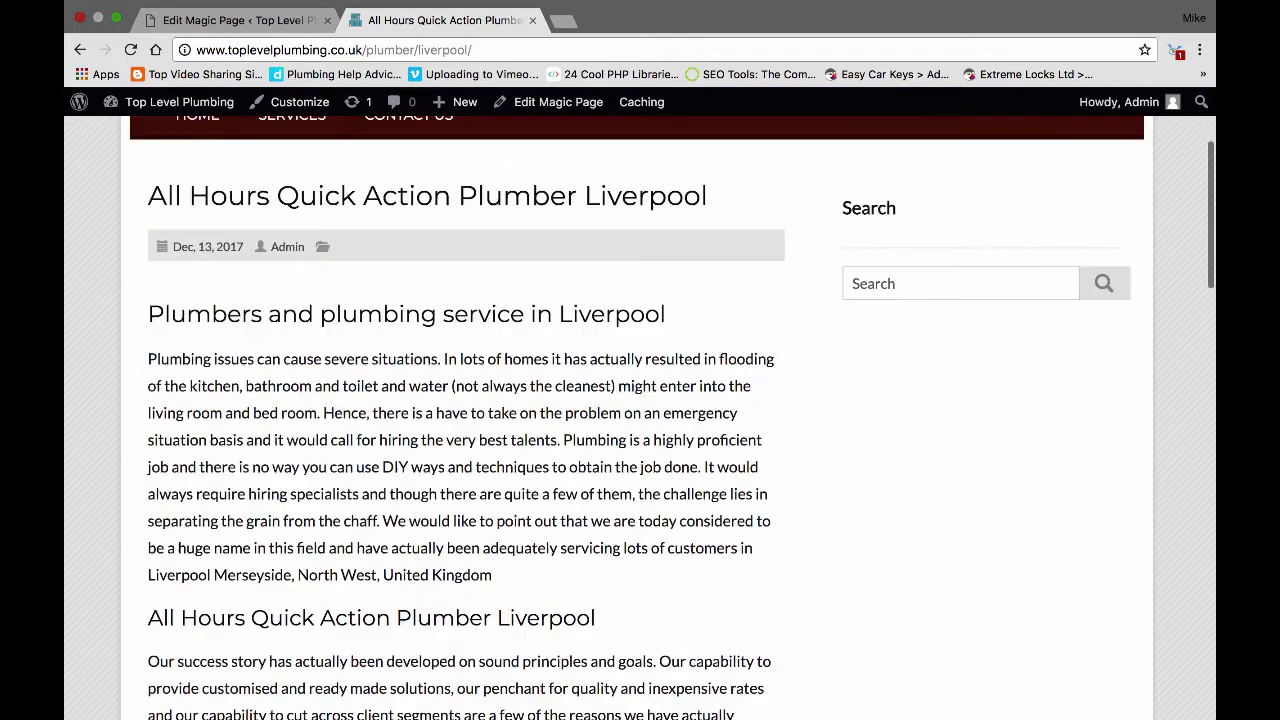
scroll(640, 420, up, 1)
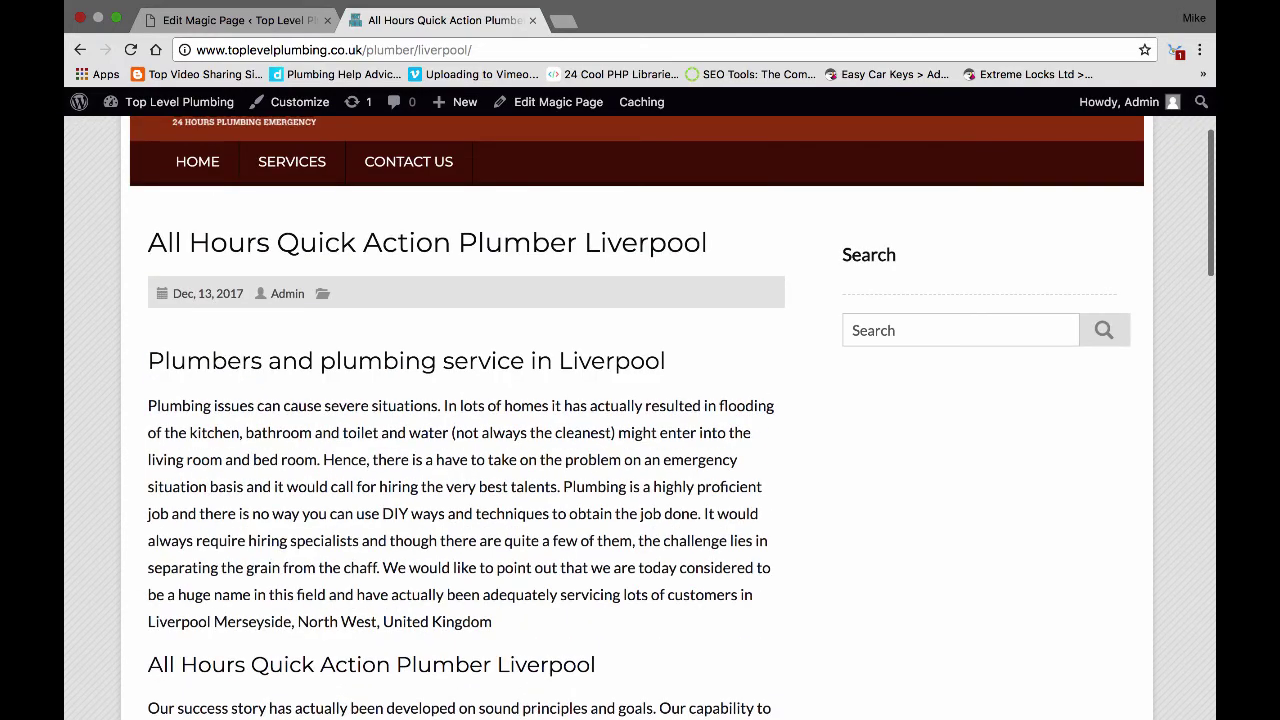
scroll(640, 420, down, 8)
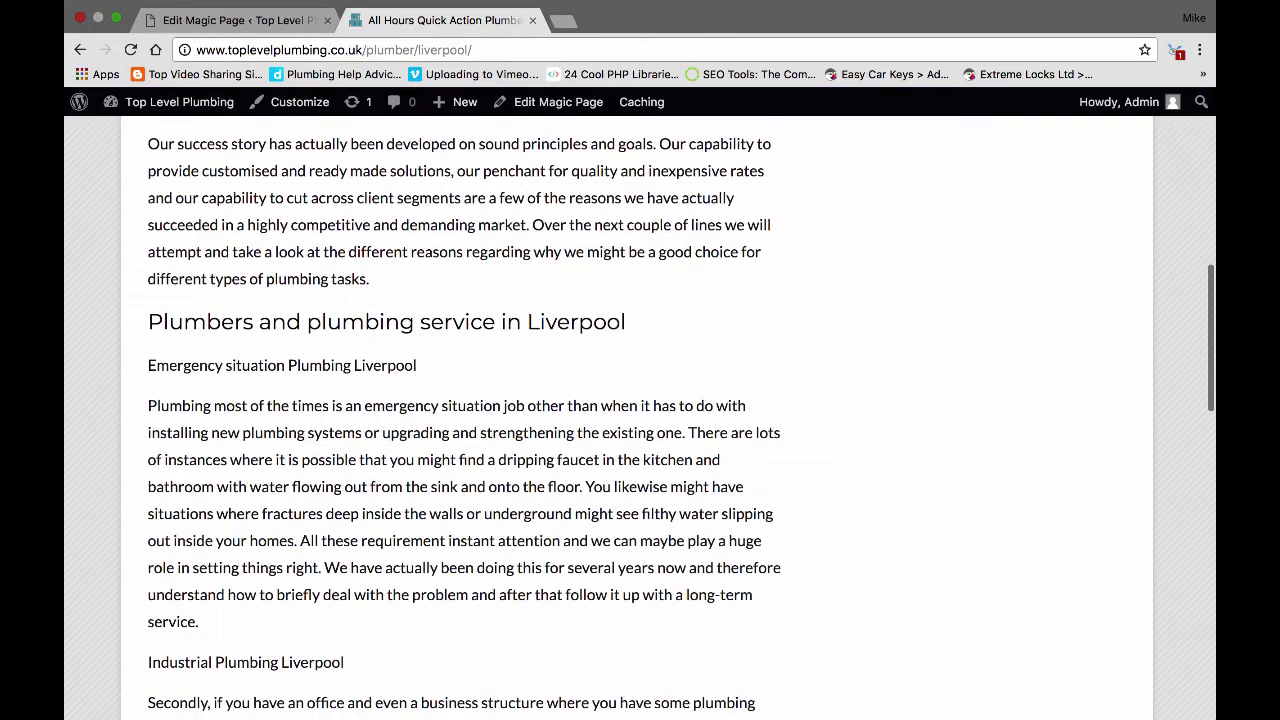
scroll(640, 420, down, 4)
scroll(640, 420, down, 5)
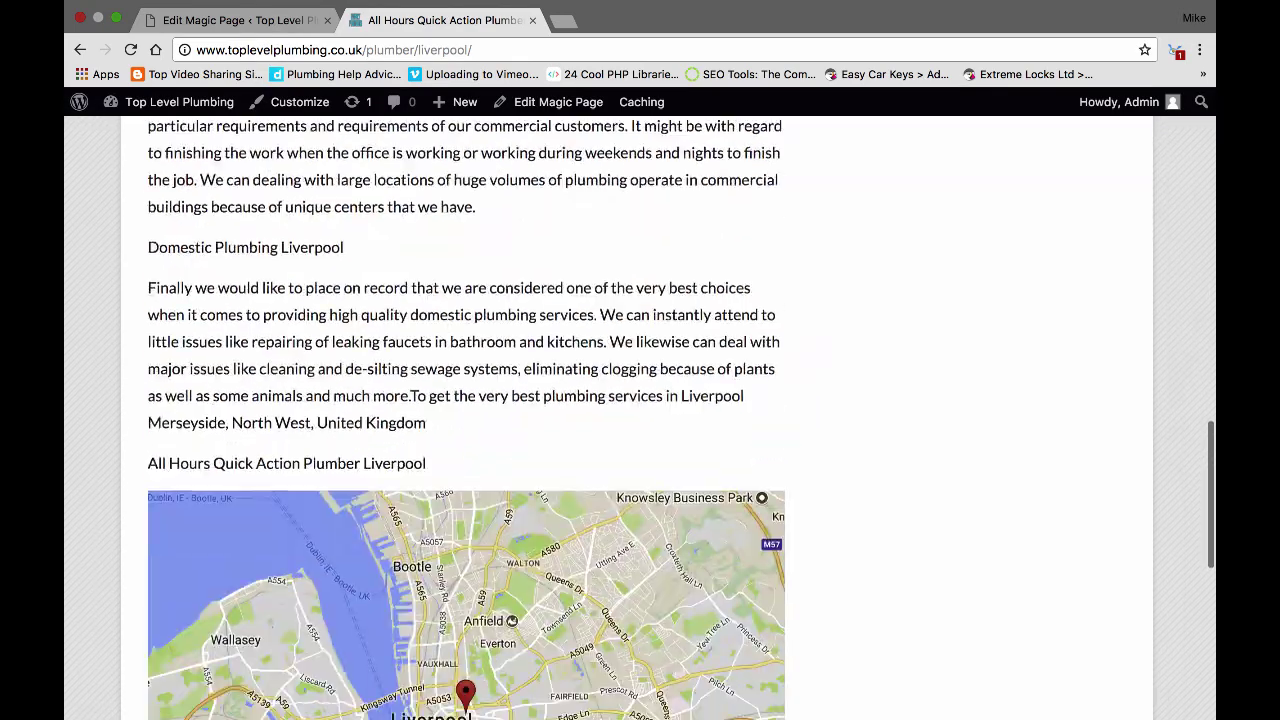
scroll(640, 420, down, 5)
scroll(640, 420, up, 15)
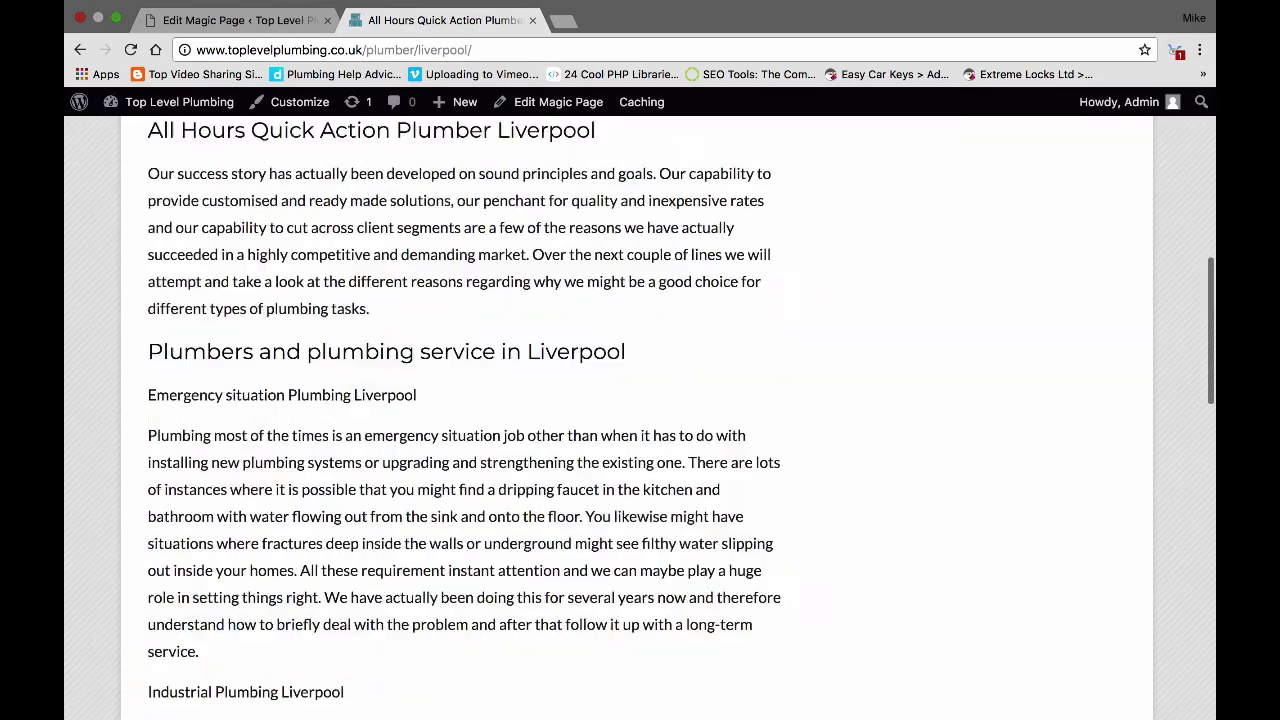
mouse_move(292, 334)
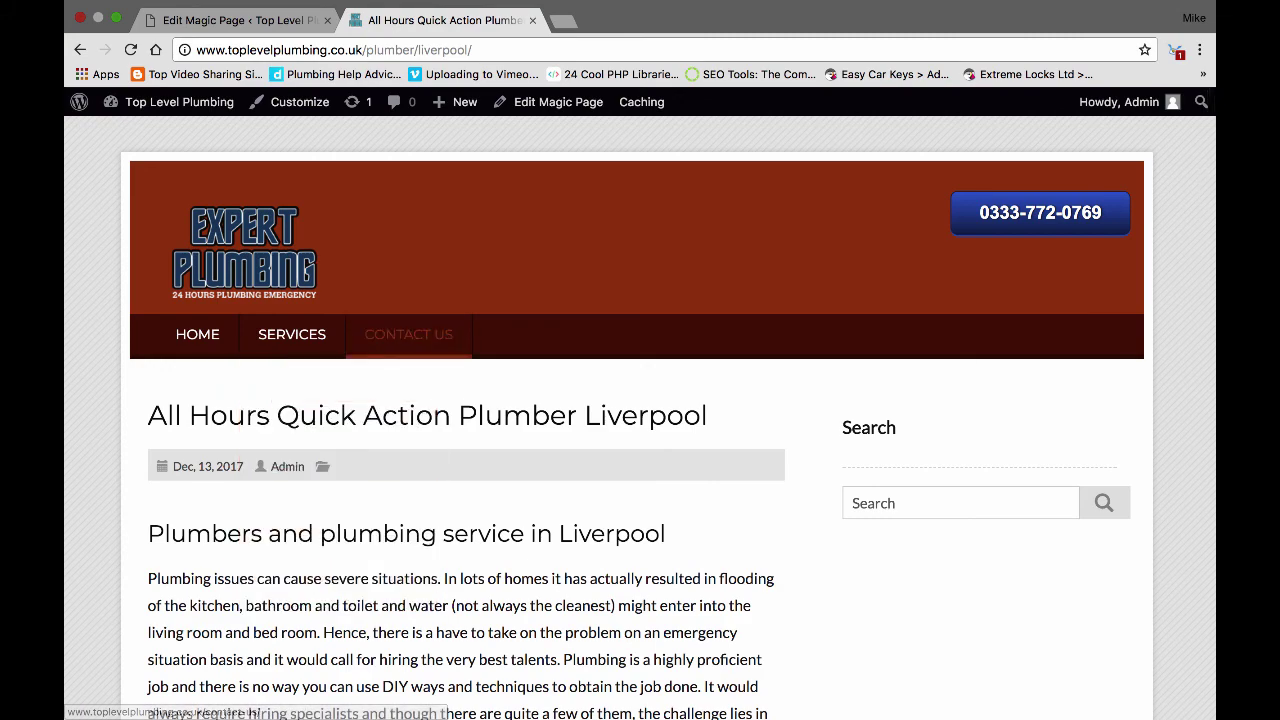
key(ctrl+Left)
key(ctrl+Left)
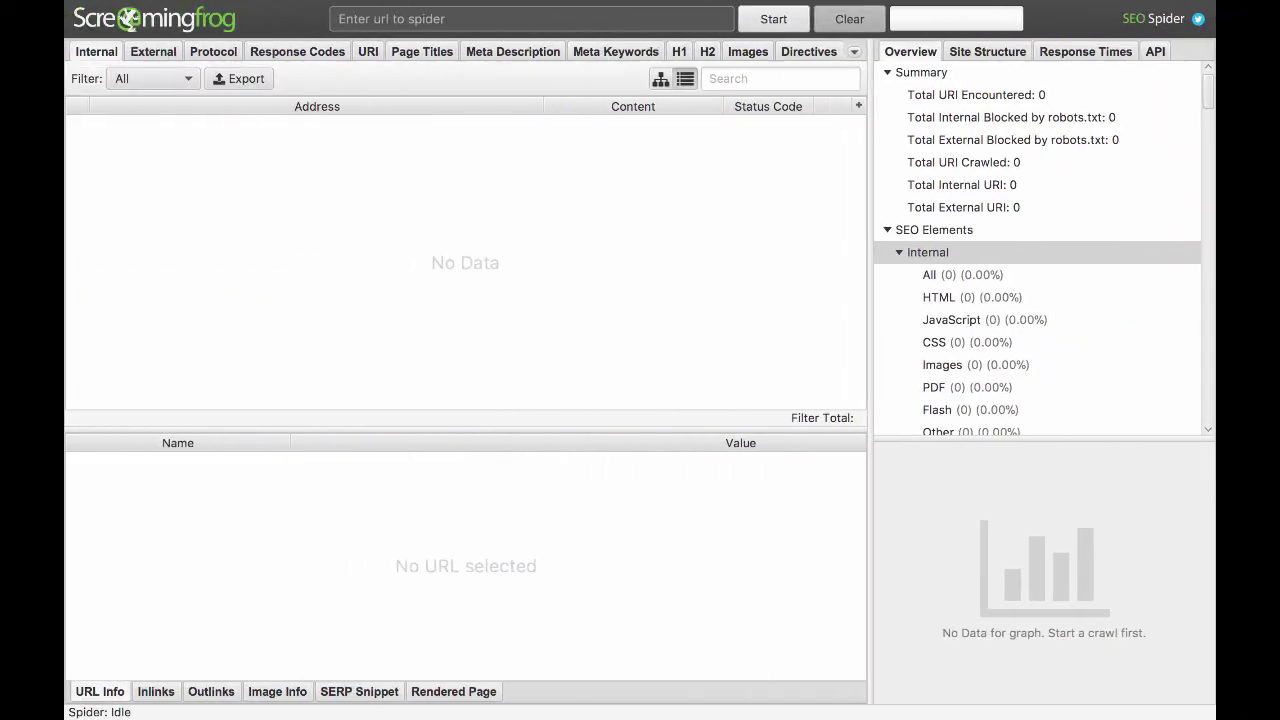
key(ctrl+Right)
key(ctrl+Right)
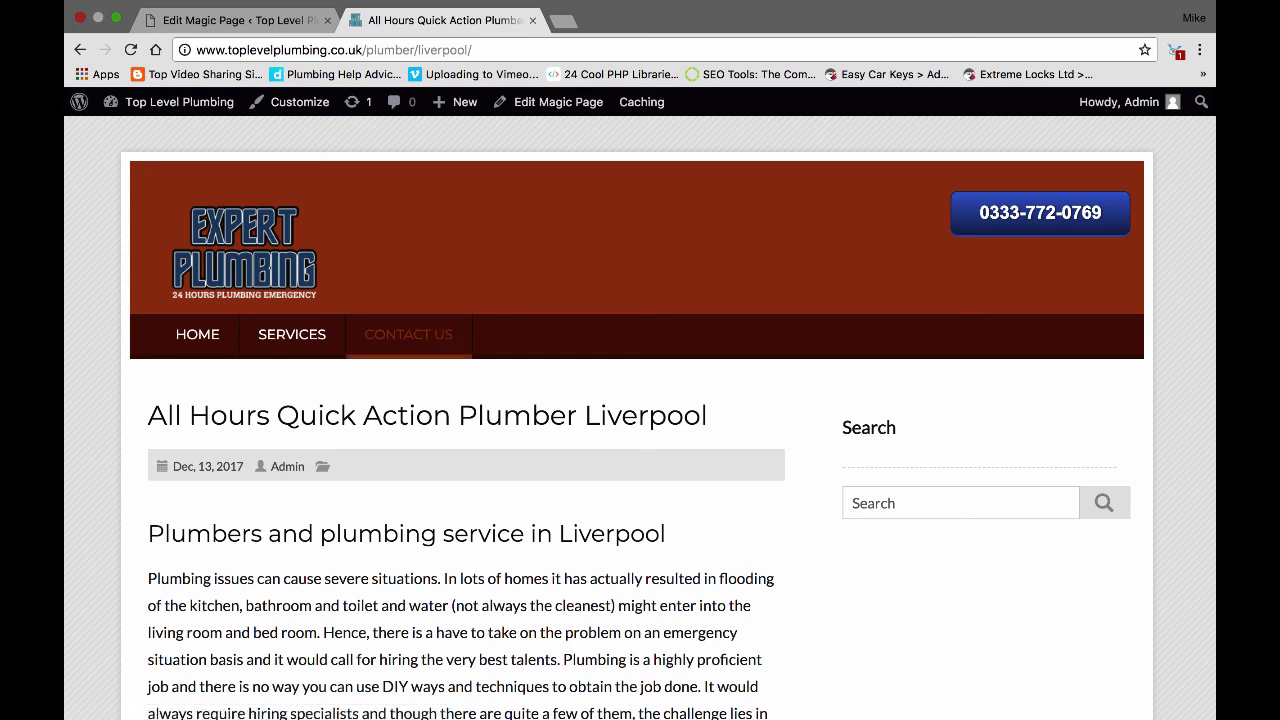
Copy the five page description paragraphs (lines 49–57) from the Plumbing Spun Content Page file.
key(ctrl+Right)
scroll(303, 385, down, 5)
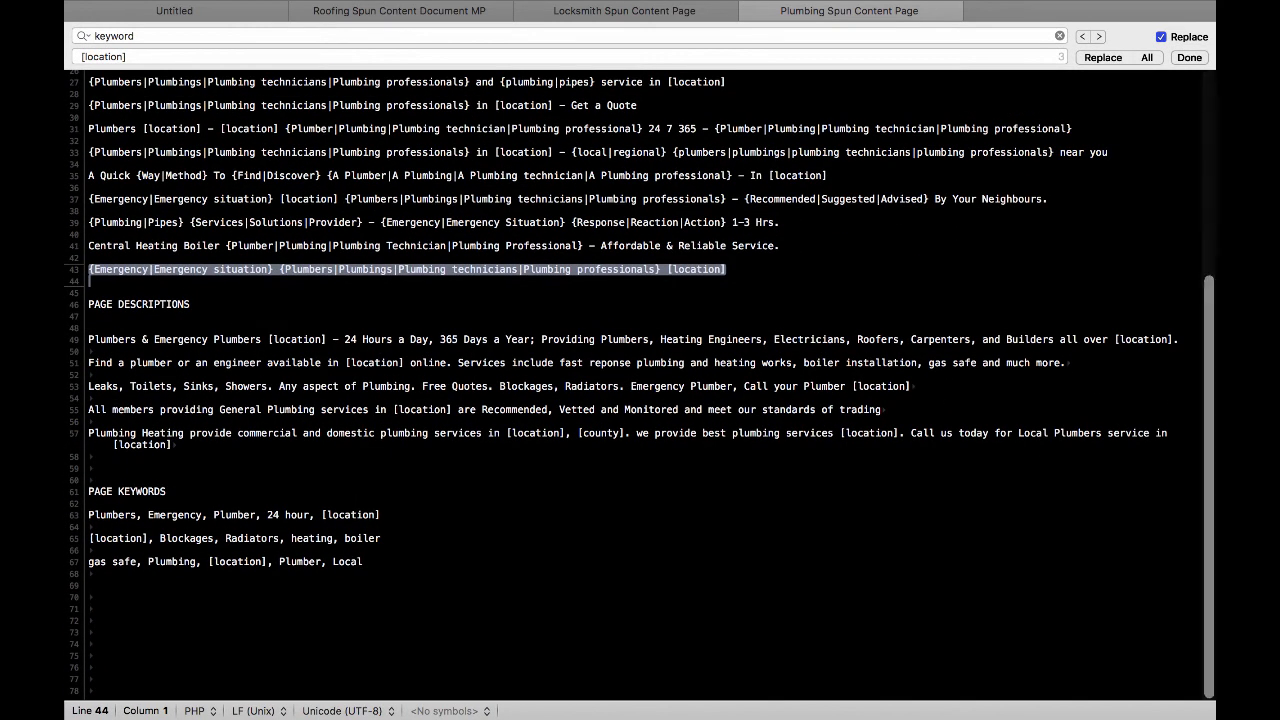
drag(176, 444, 88, 339)
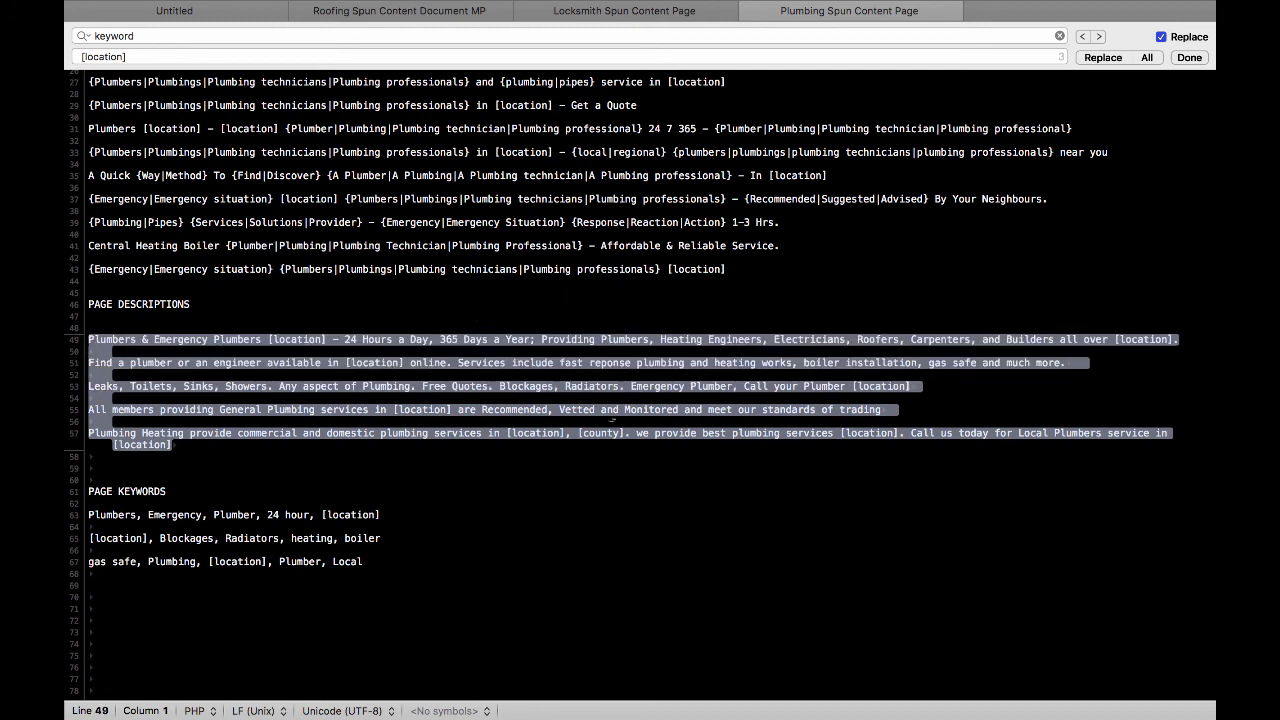
key(super+Tab)
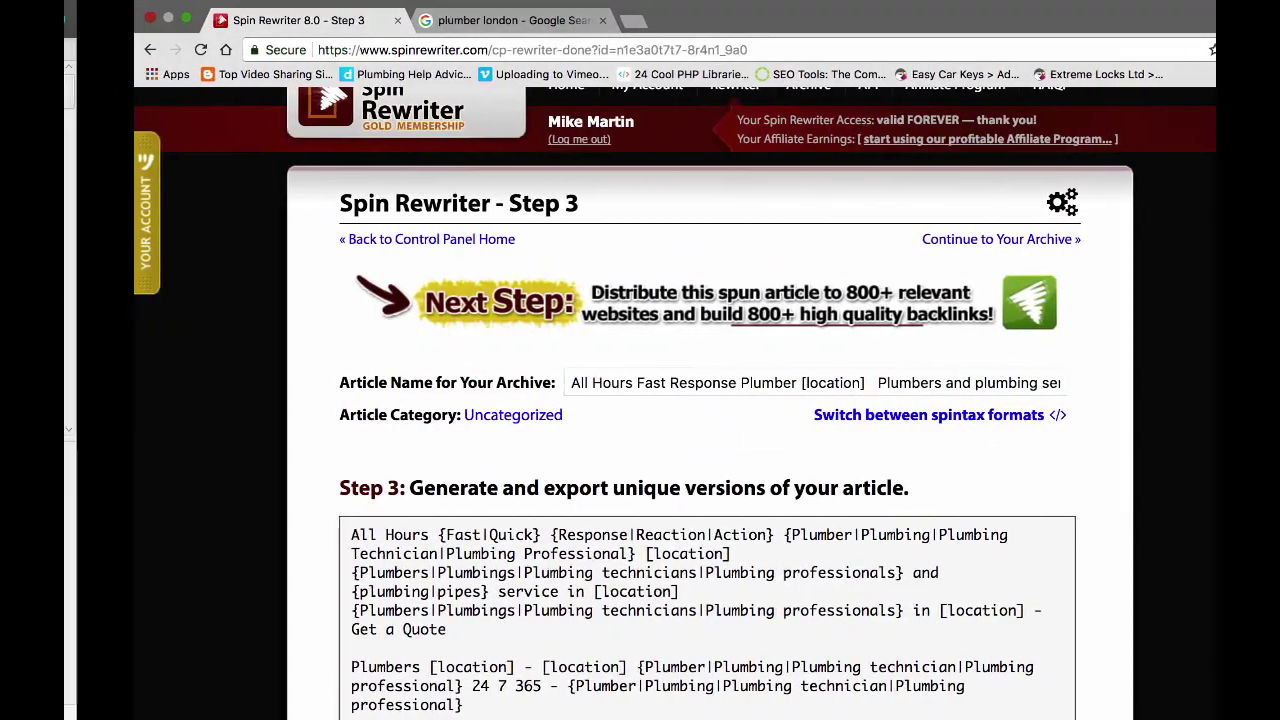
scroll(639, 500, down, 5)
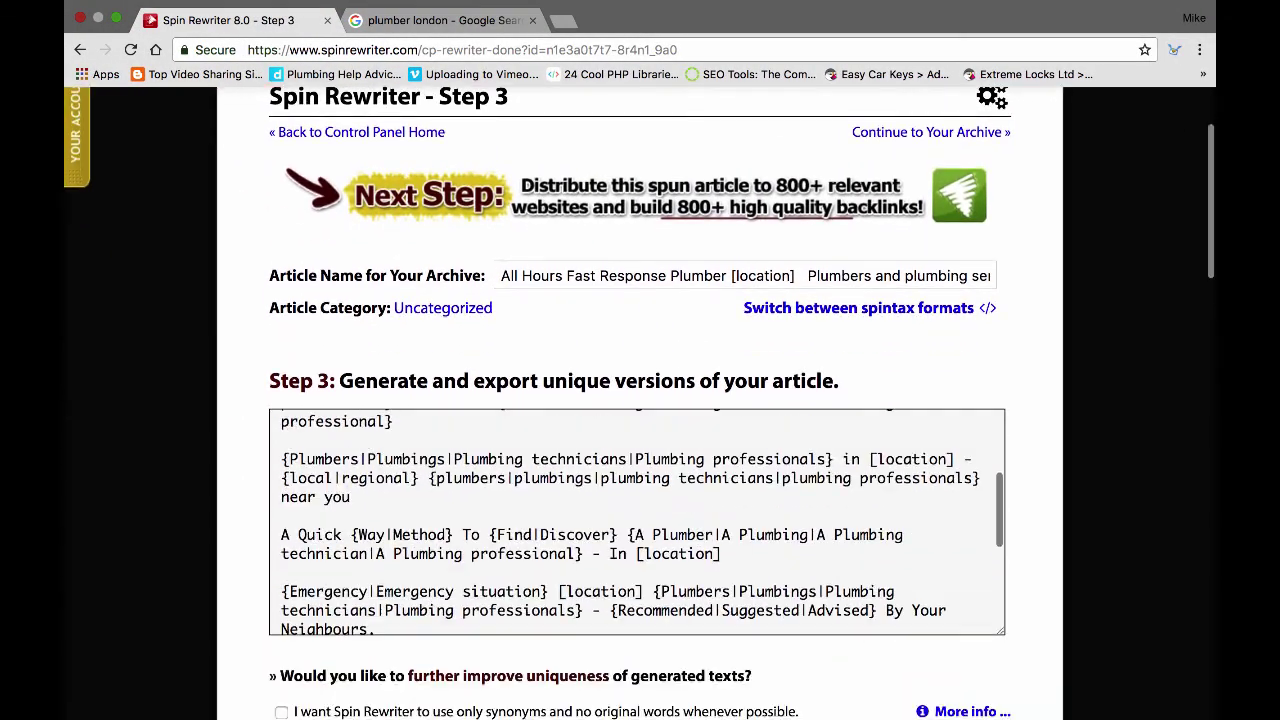
Start a new Spin Rewriter article with the page descriptions pasted as the original text.
click(639, 468)
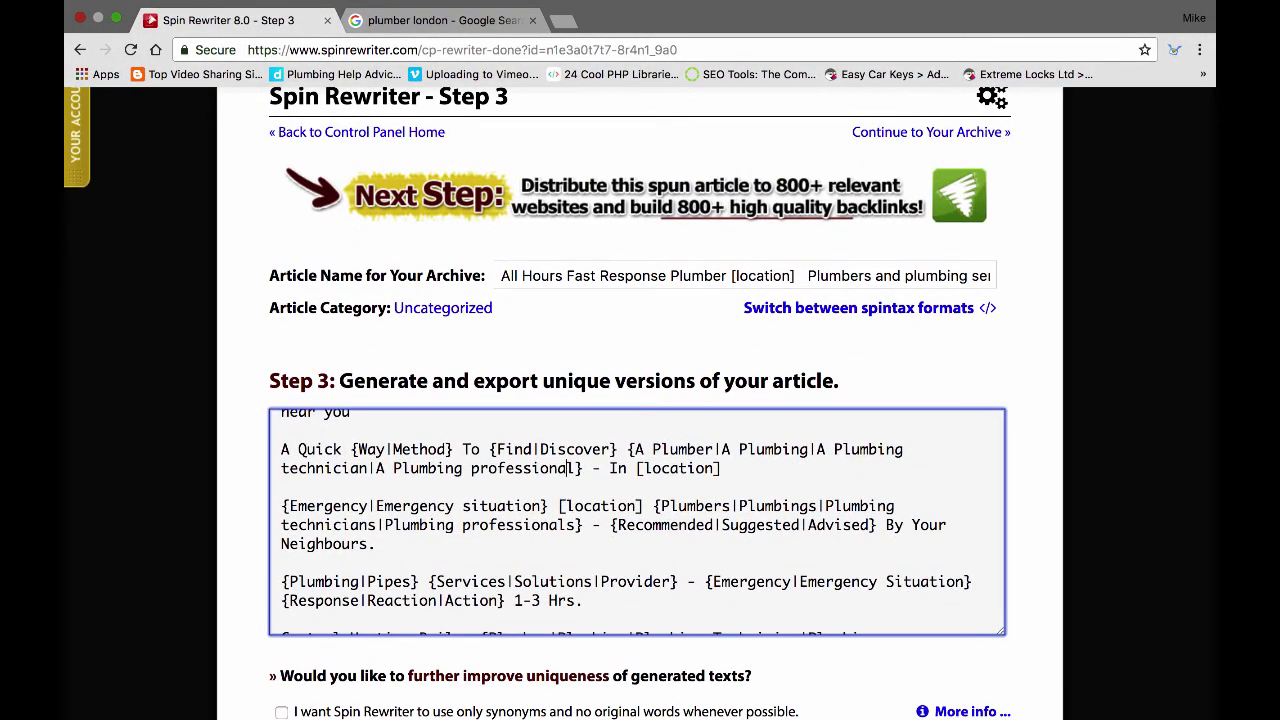
key(super+a)
scroll(640, 400, up, 3)
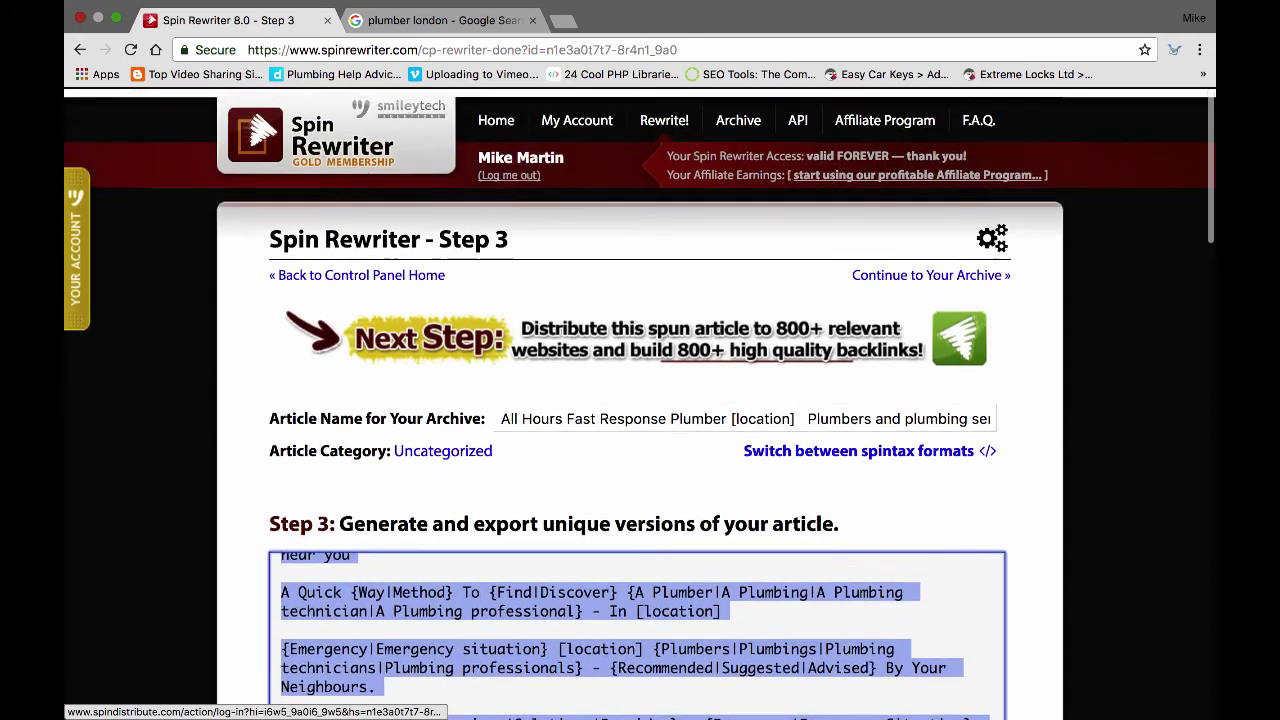
click(664, 118)
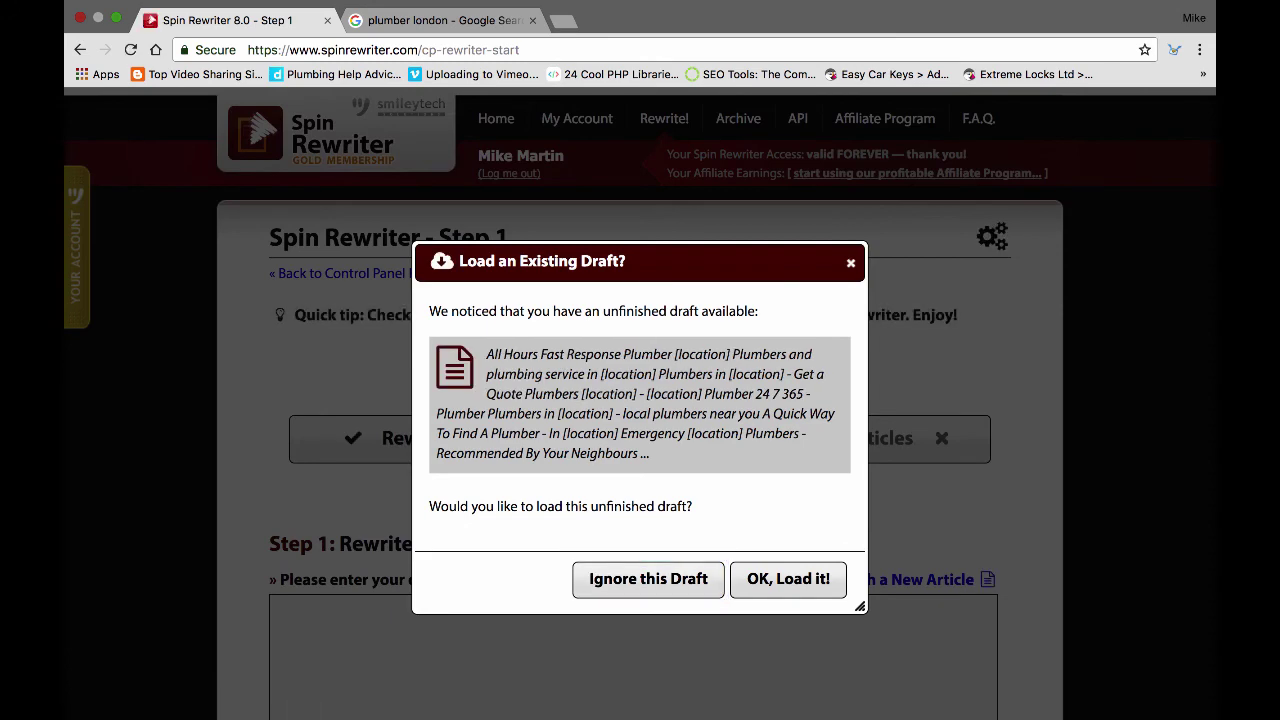
key(Escape)
scroll(640, 400, down, 3)
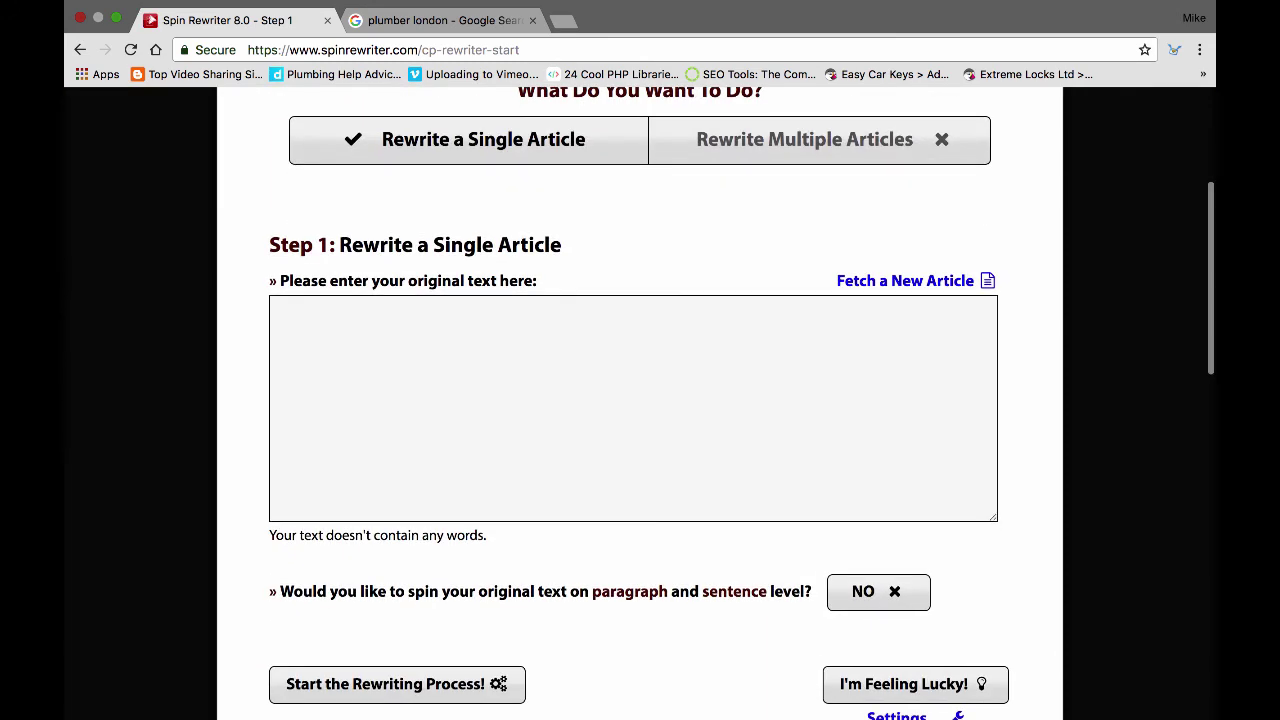
click(280, 305)
key(super+v)
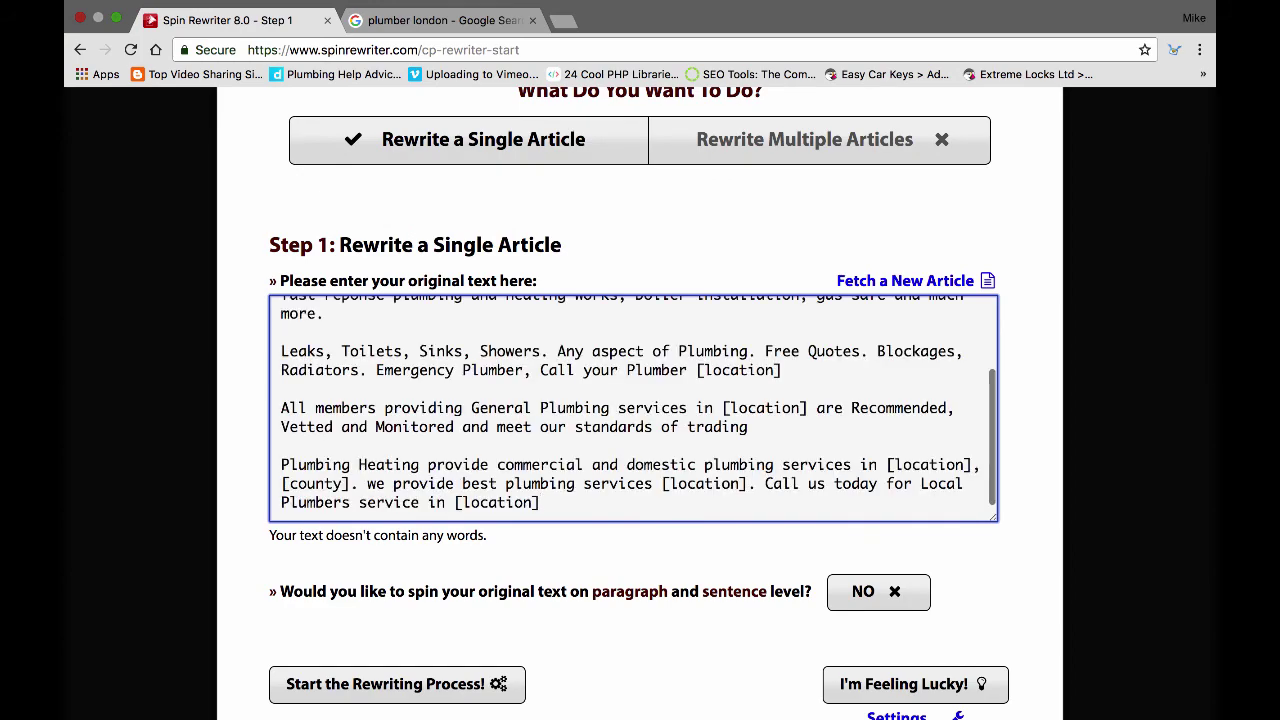
Auto-spin the descriptions into spintax with I'm Feeling Lucky!
scroll(633, 408, up, 5)
scroll(633, 420, down, 3)
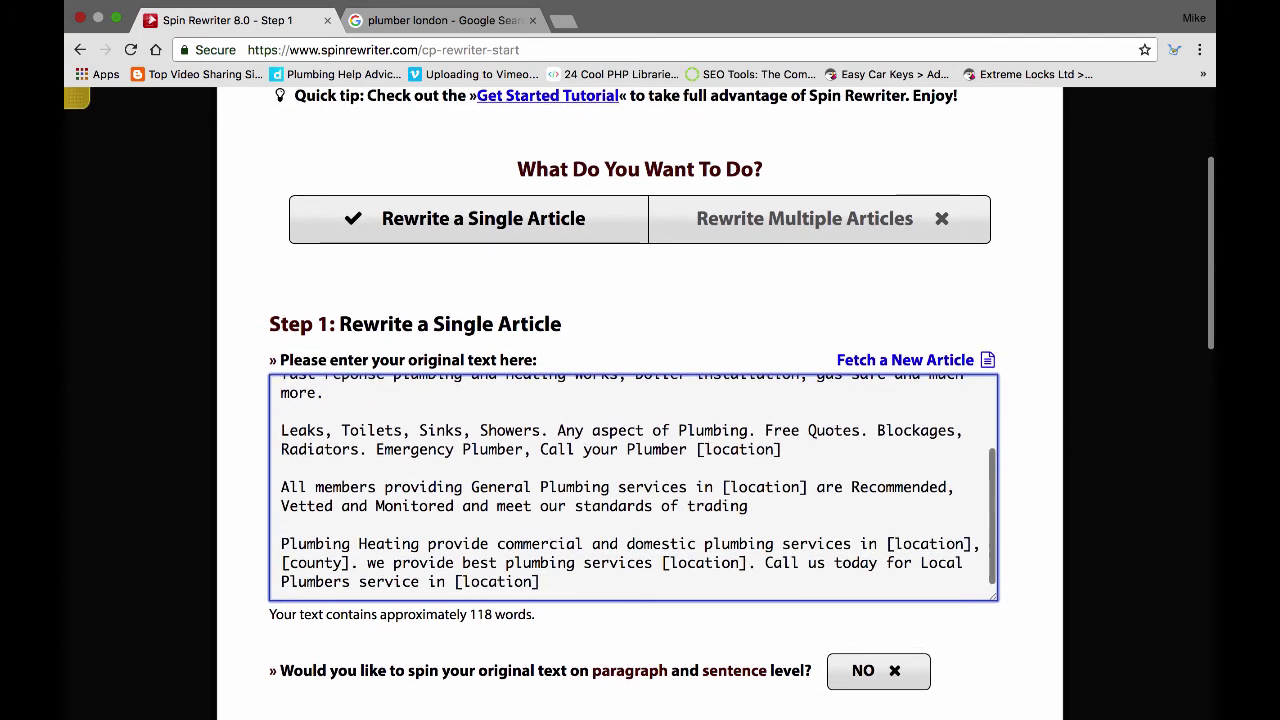
scroll(640, 400, down, 3)
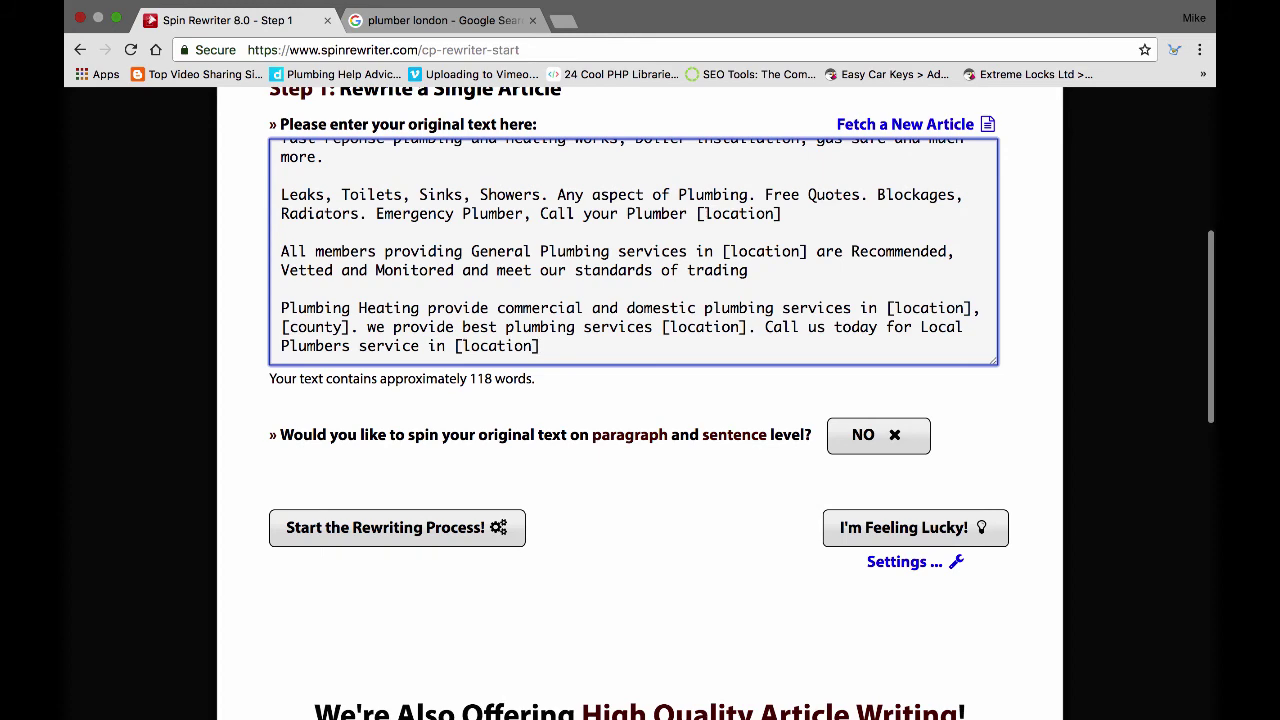
click(904, 562)
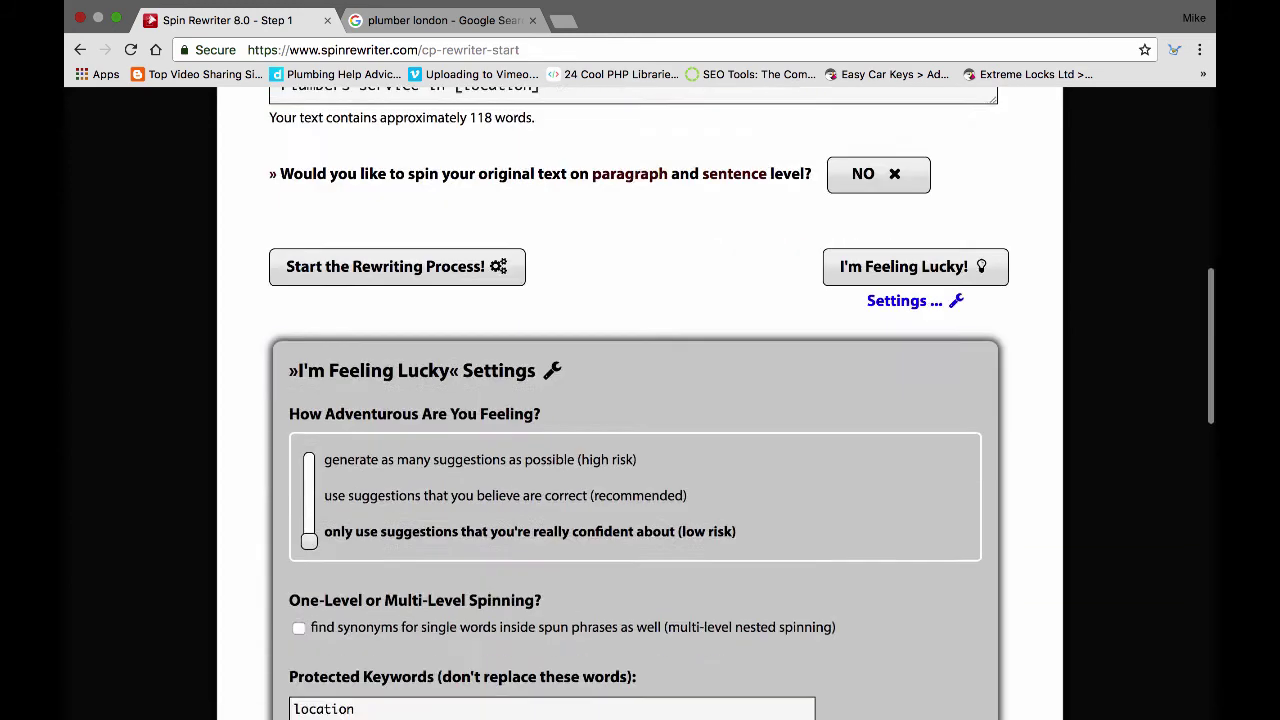
scroll(640, 400, down, 1)
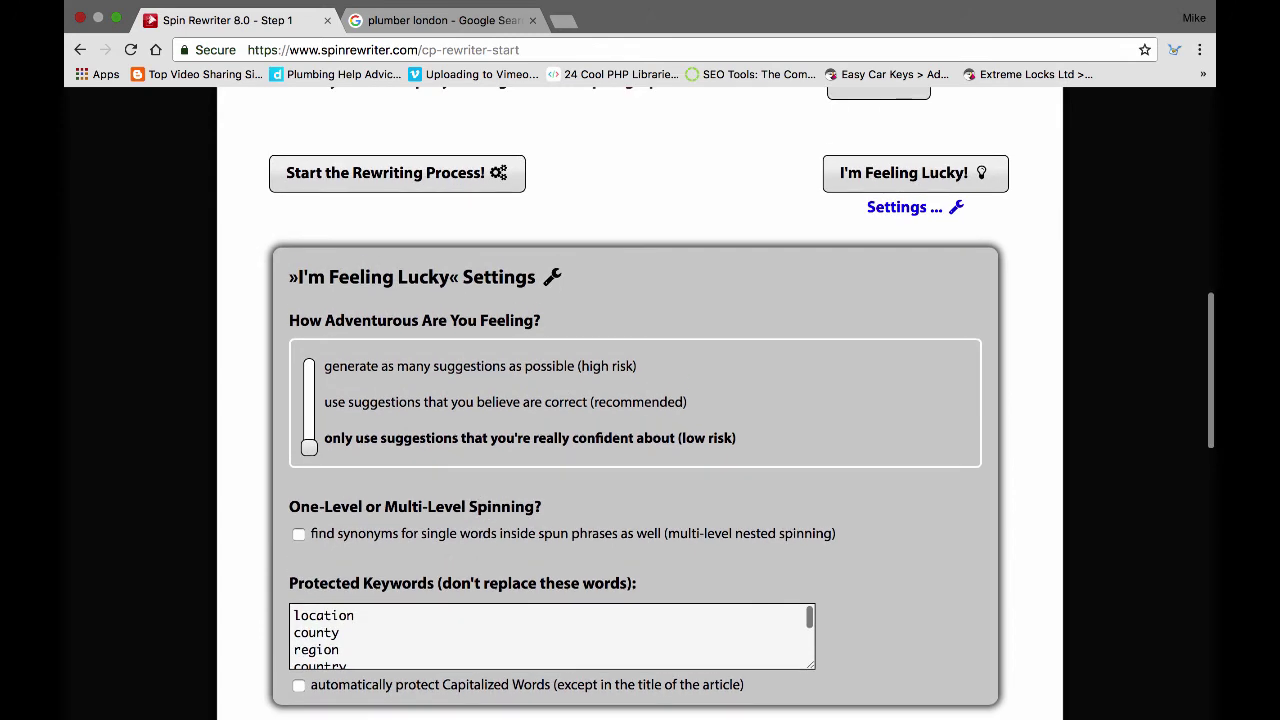
click(915, 173)
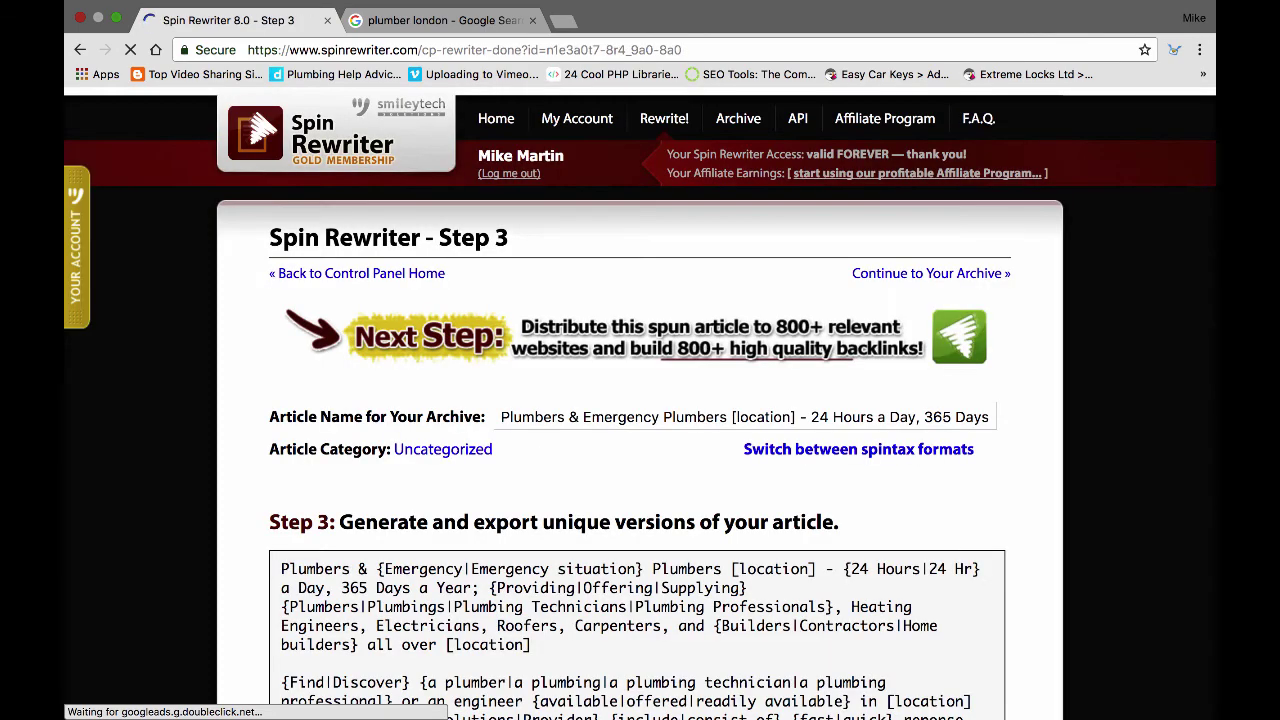
Export the spun descriptions in ZIP format with spintax in place and download the Plumbers…_SPUN file.
scroll(637, 630, down, 10)
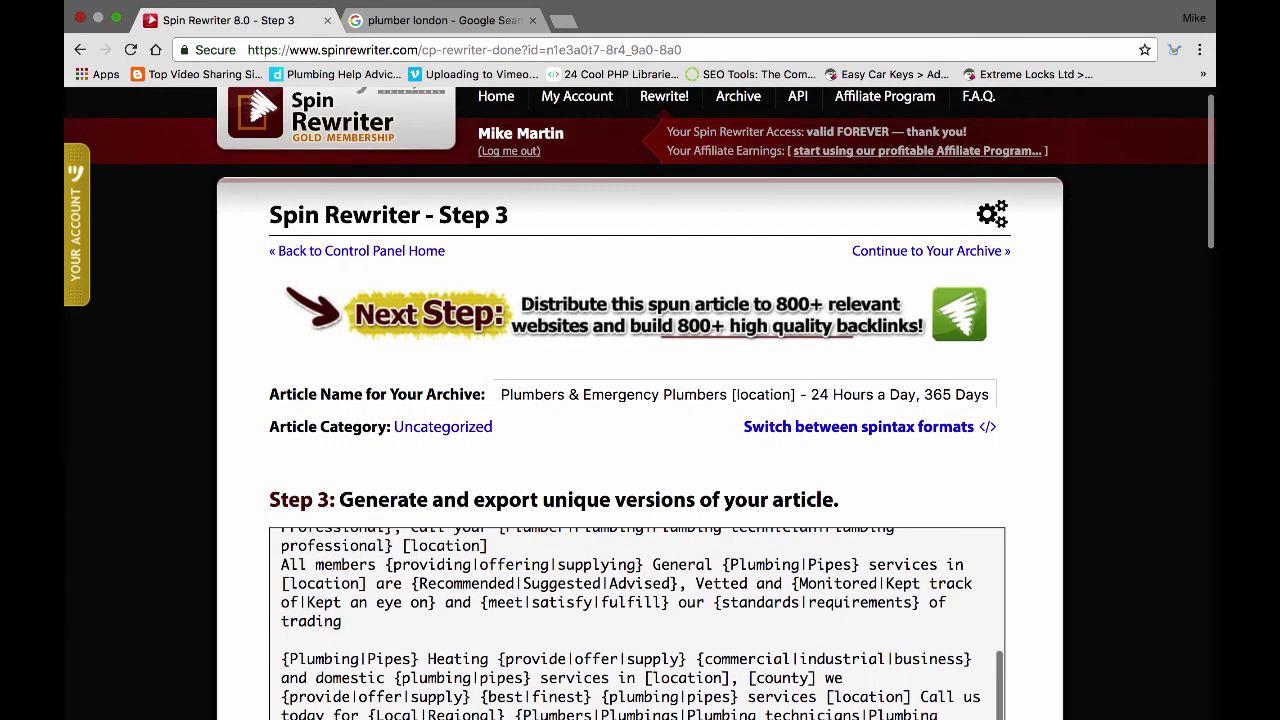
scroll(741, 409, down, 1)
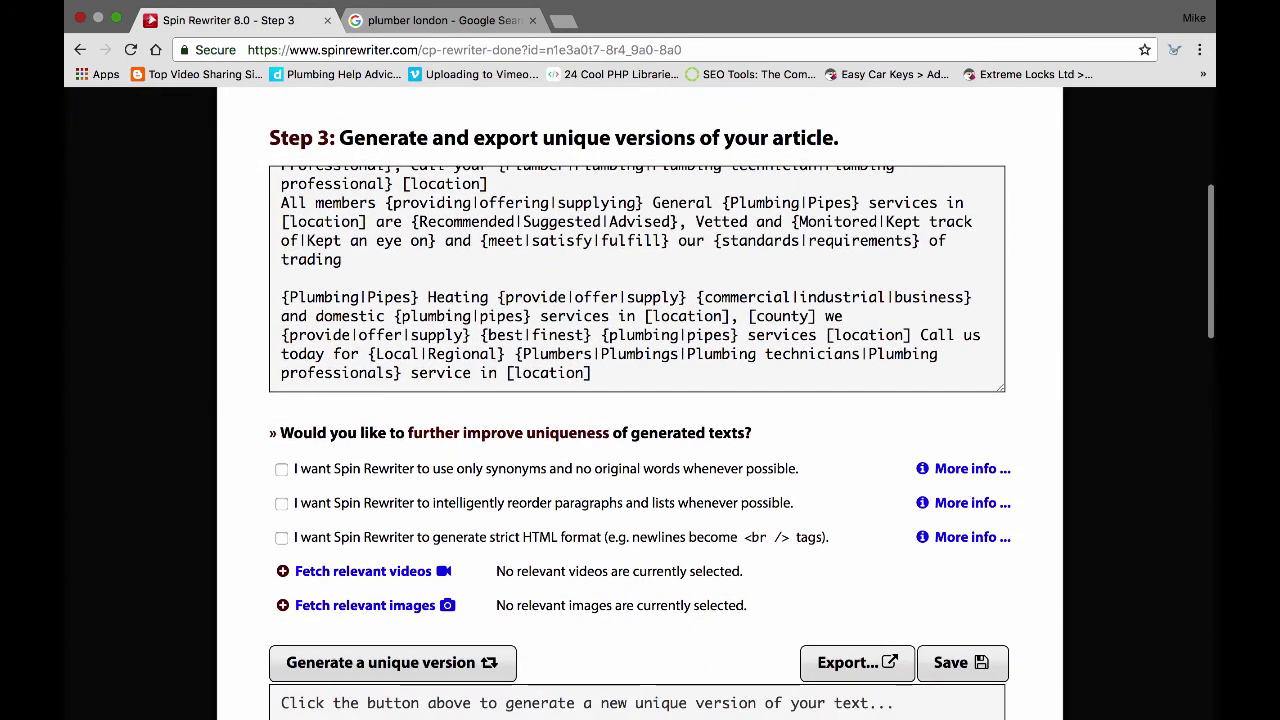
click(856, 662)
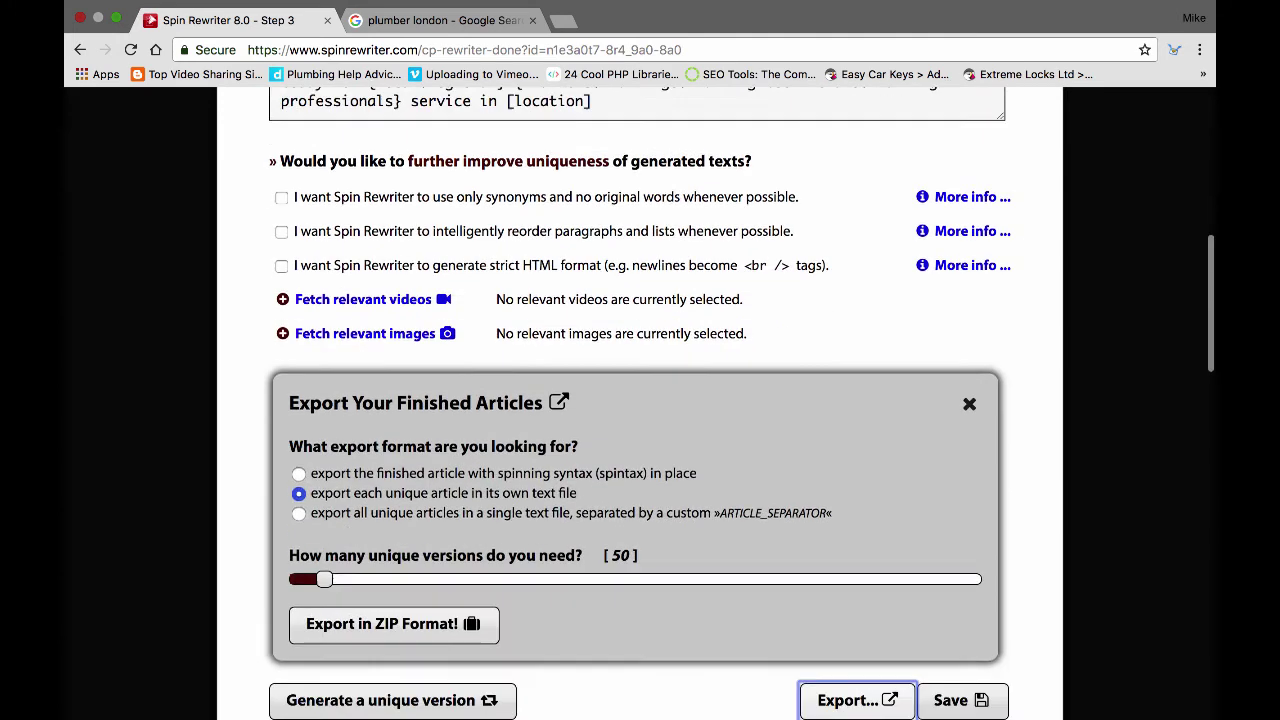
click(298, 455)
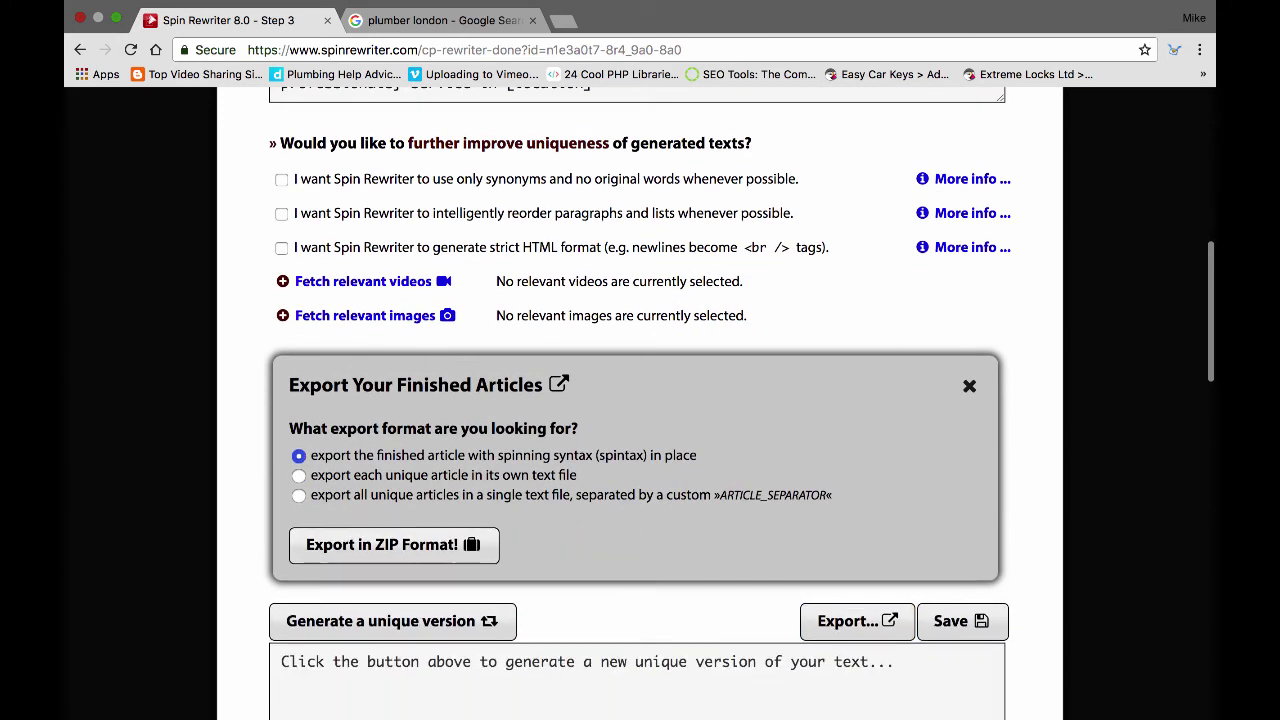
click(394, 545)
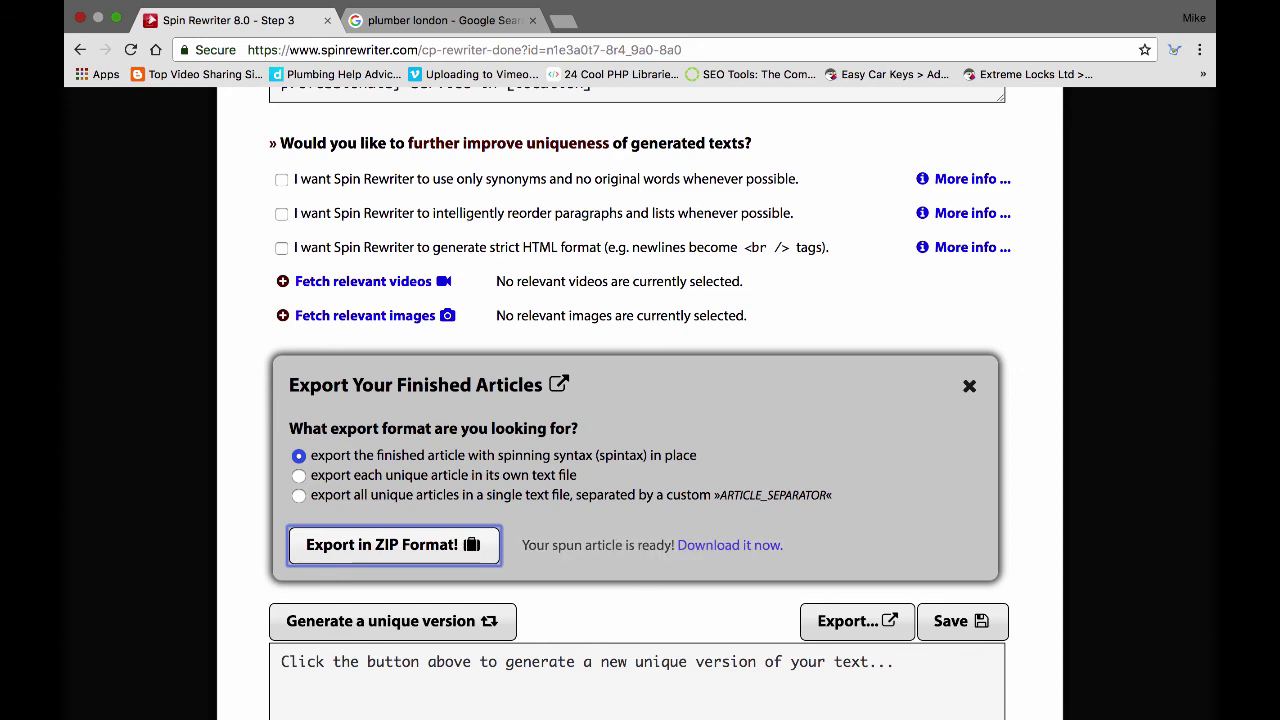
click(730, 545)
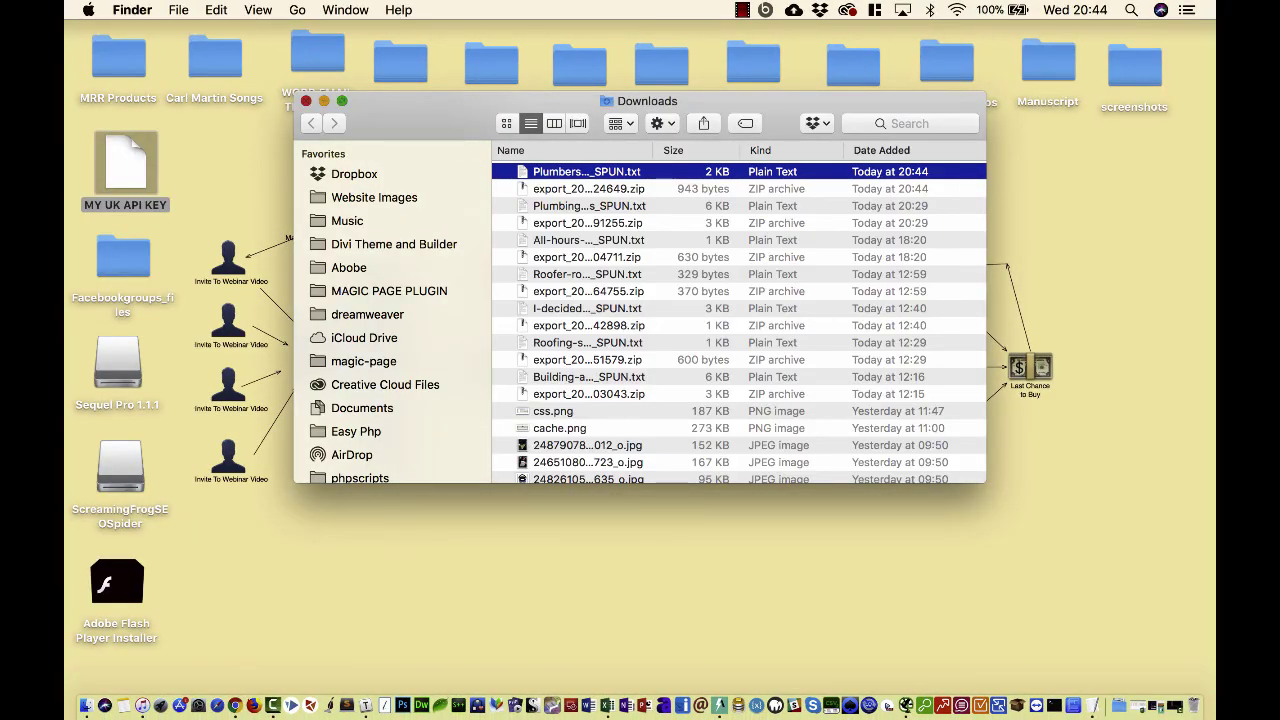
Open the downloaded Plumbers SPUN.txt file in TextEdit and select its spintax descriptions.
key(super+o)
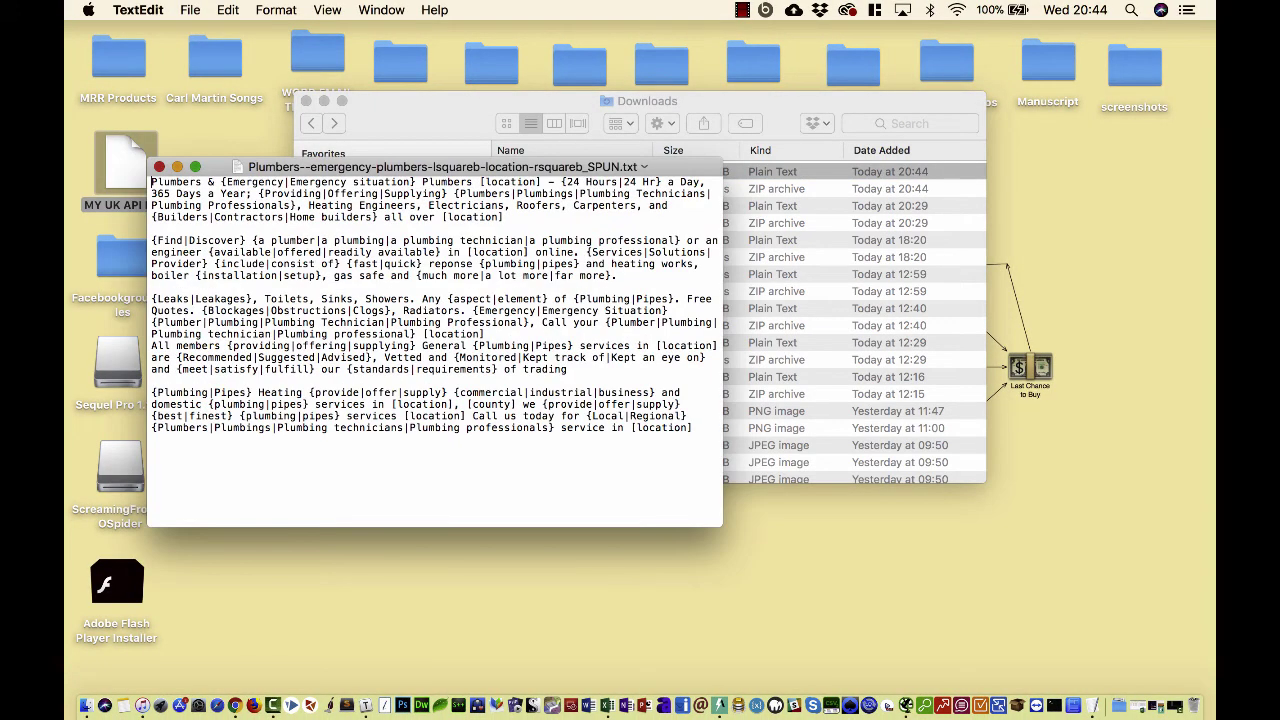
drag(692, 428, 151, 181)
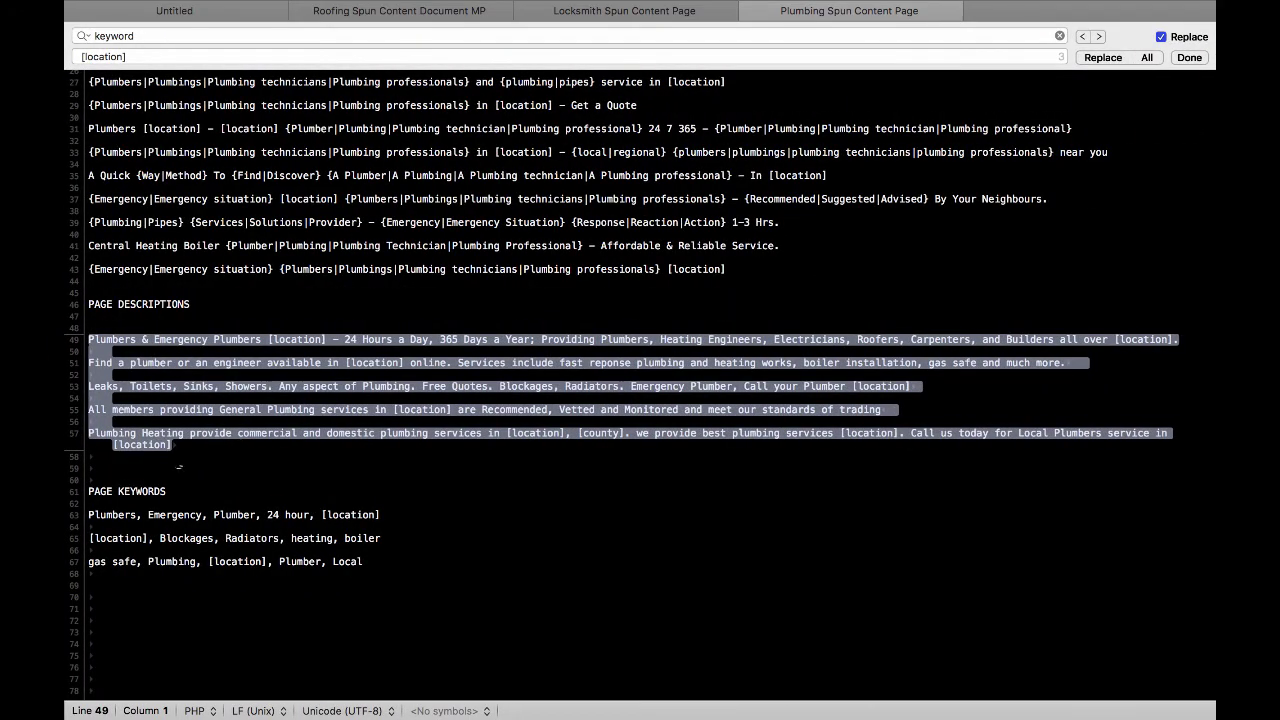
Paste the spun descriptions at line 60 below the originals, then copy the first spun description.
click(89, 467)
key(Return)
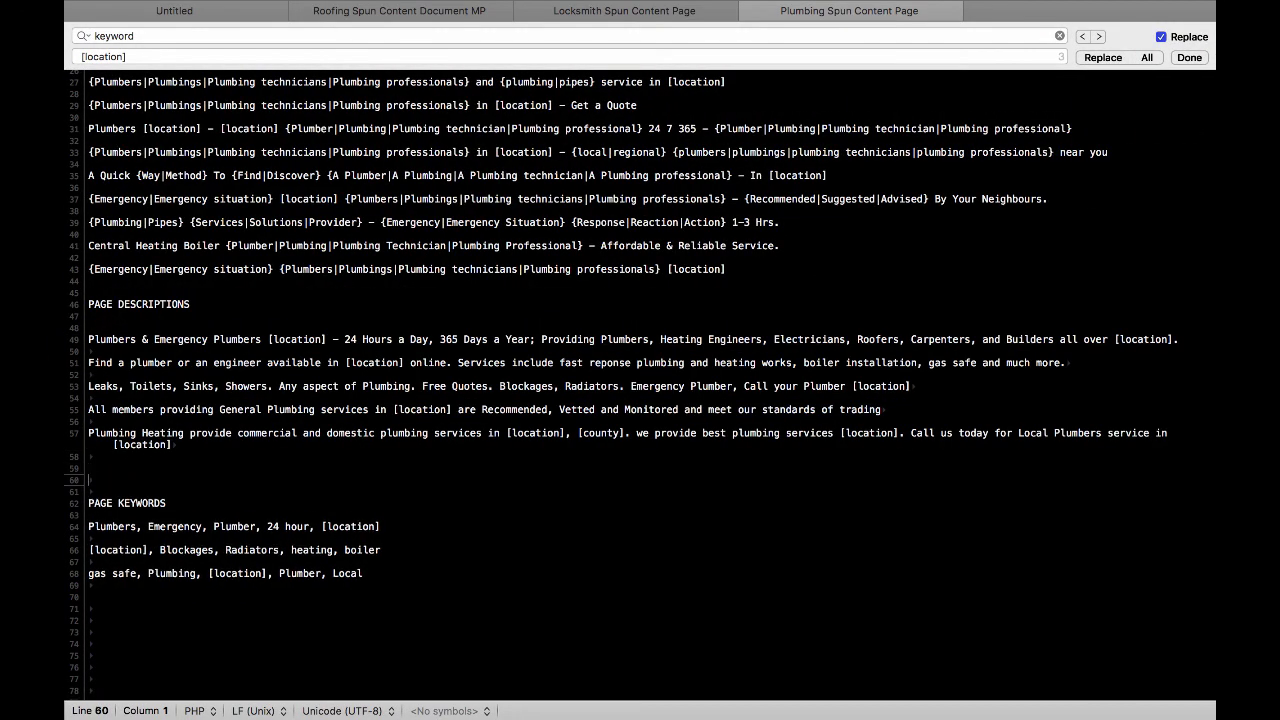
key(super+v)
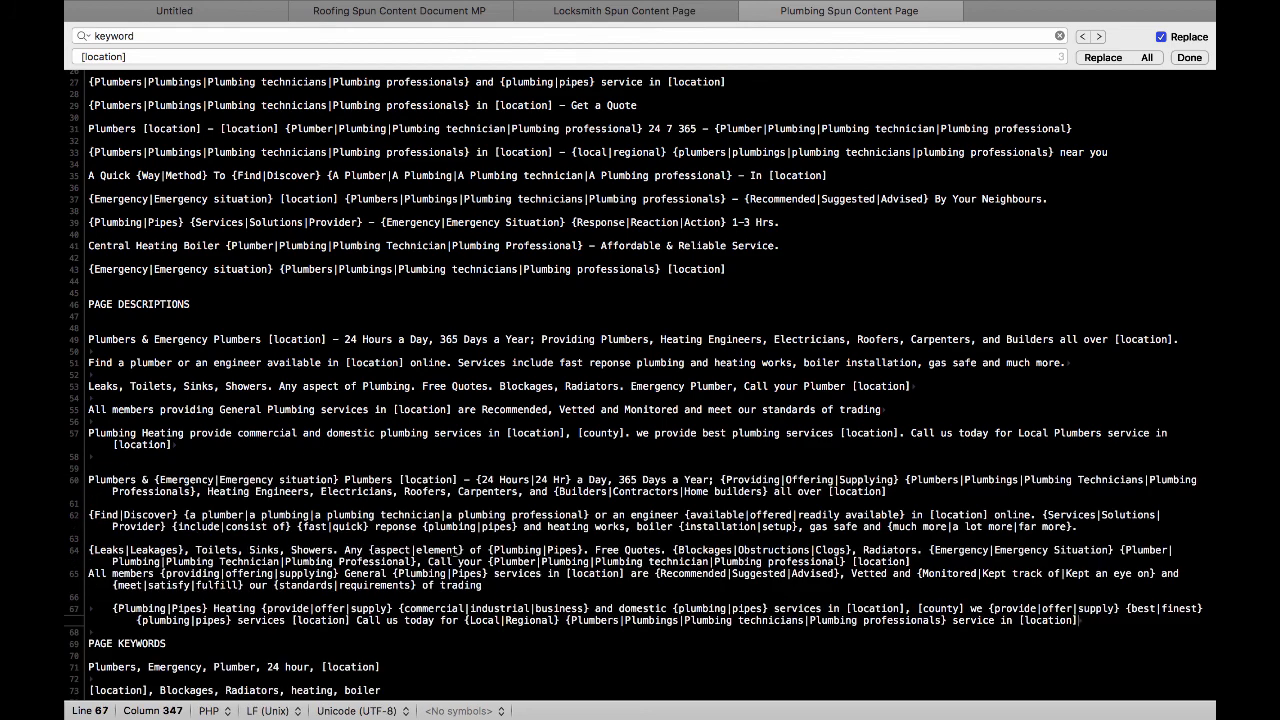
scroll(456, 553, down, 3)
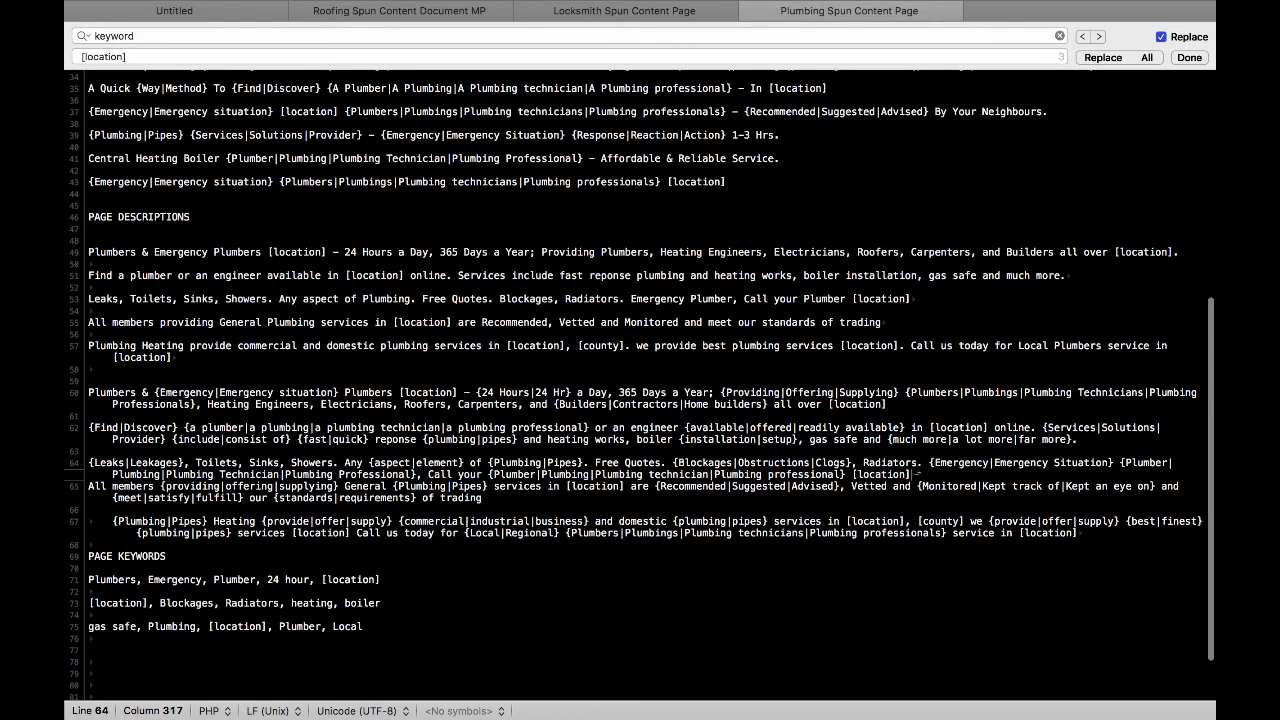
key(Return)
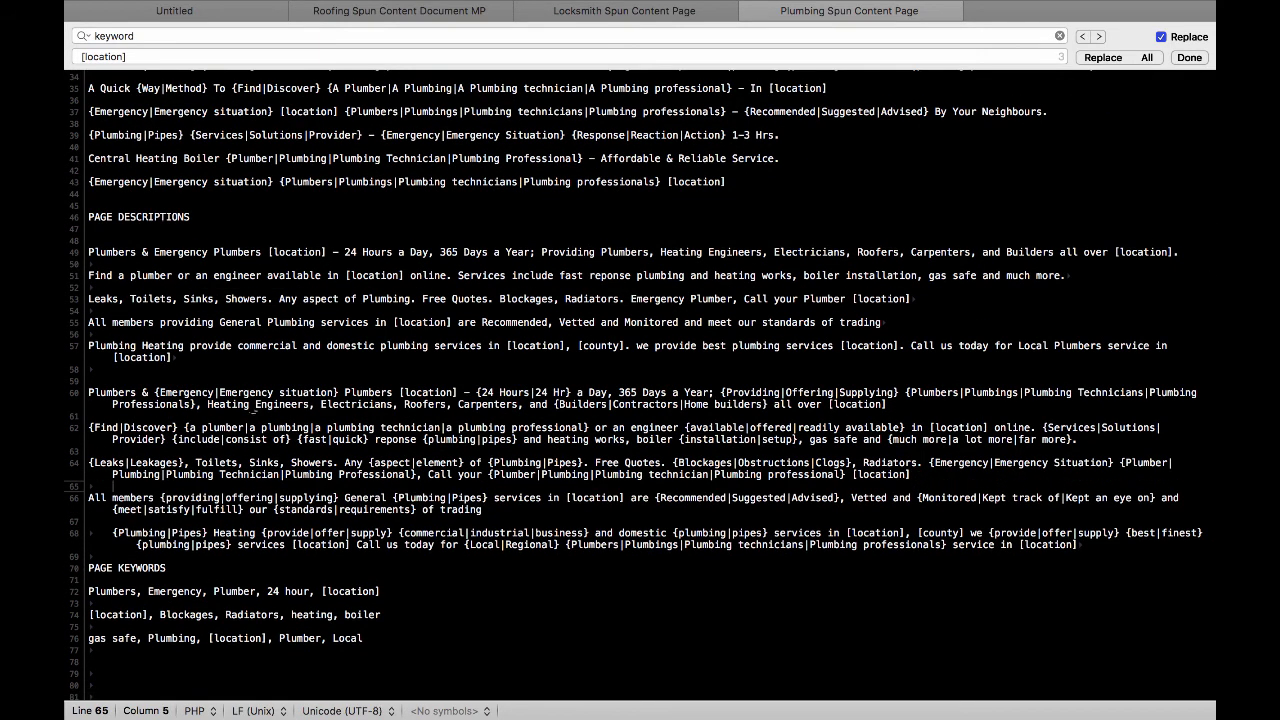
triple_click(231, 398)
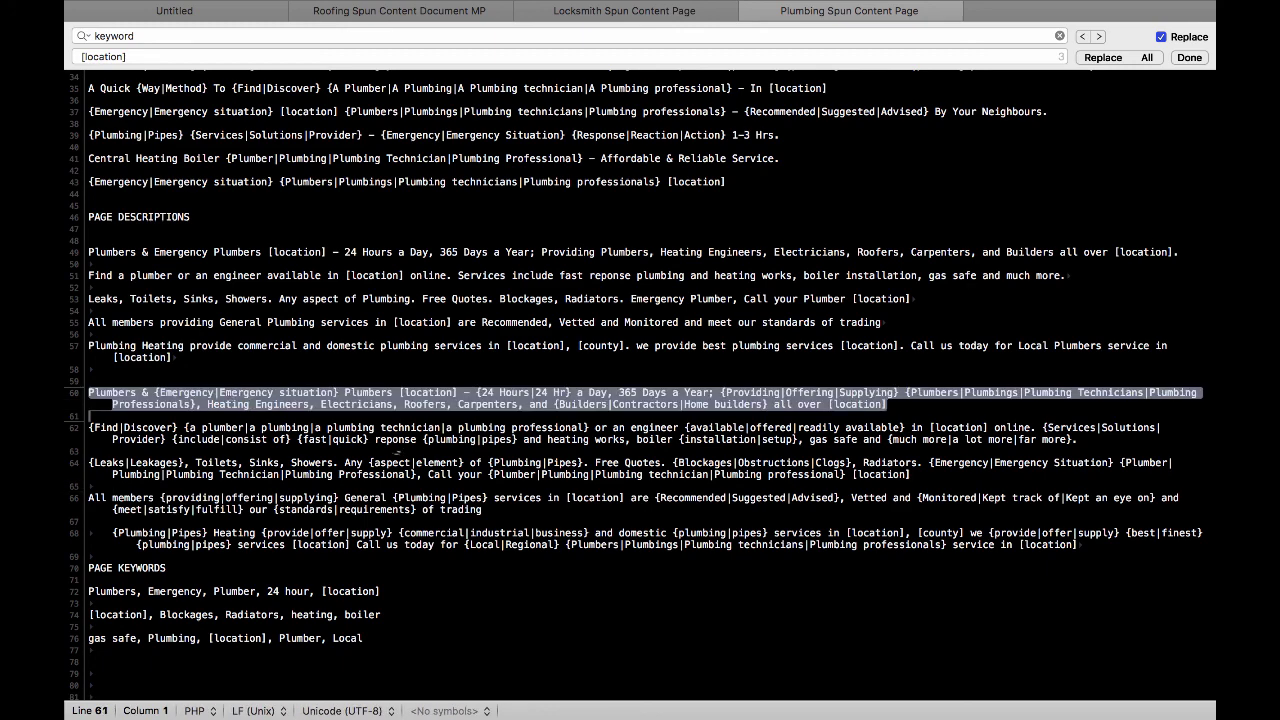
key(ctrl+Left)
key(ctrl+Right)
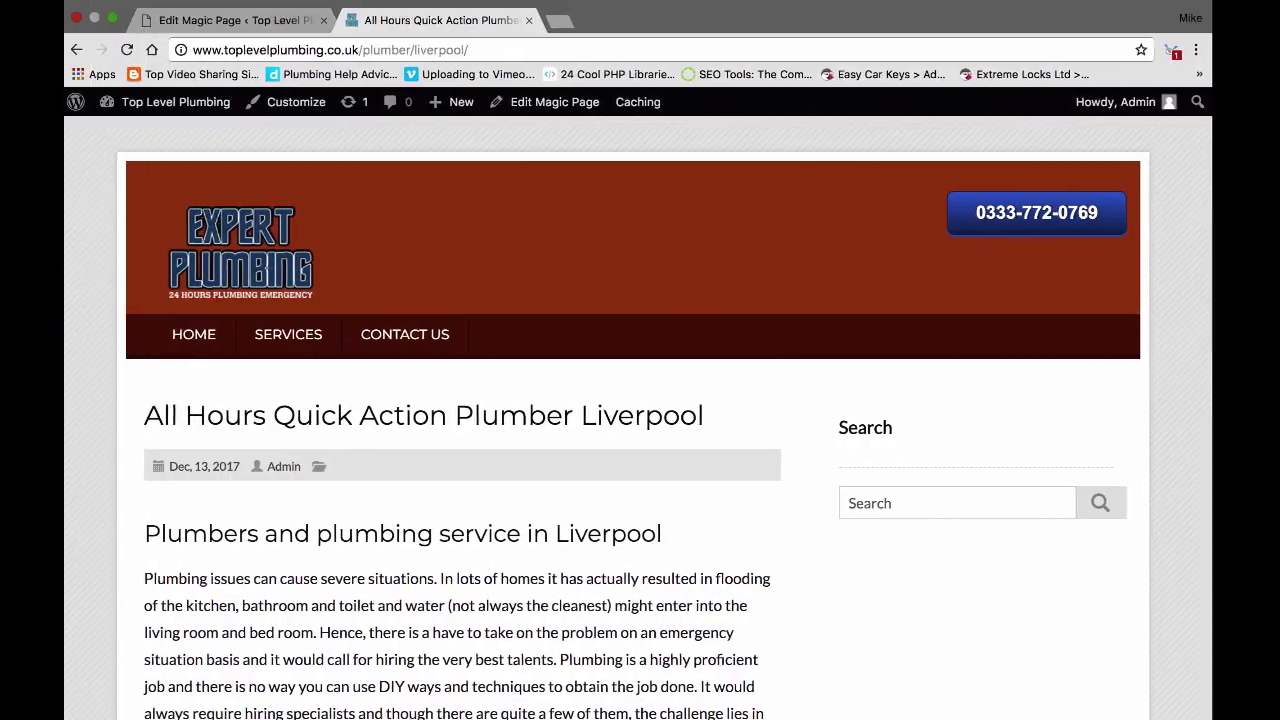
Back on Edit Magic Page, paste into Meta Description, undo it, and scroll to Spintax Shortcodes.
click(200, 22)
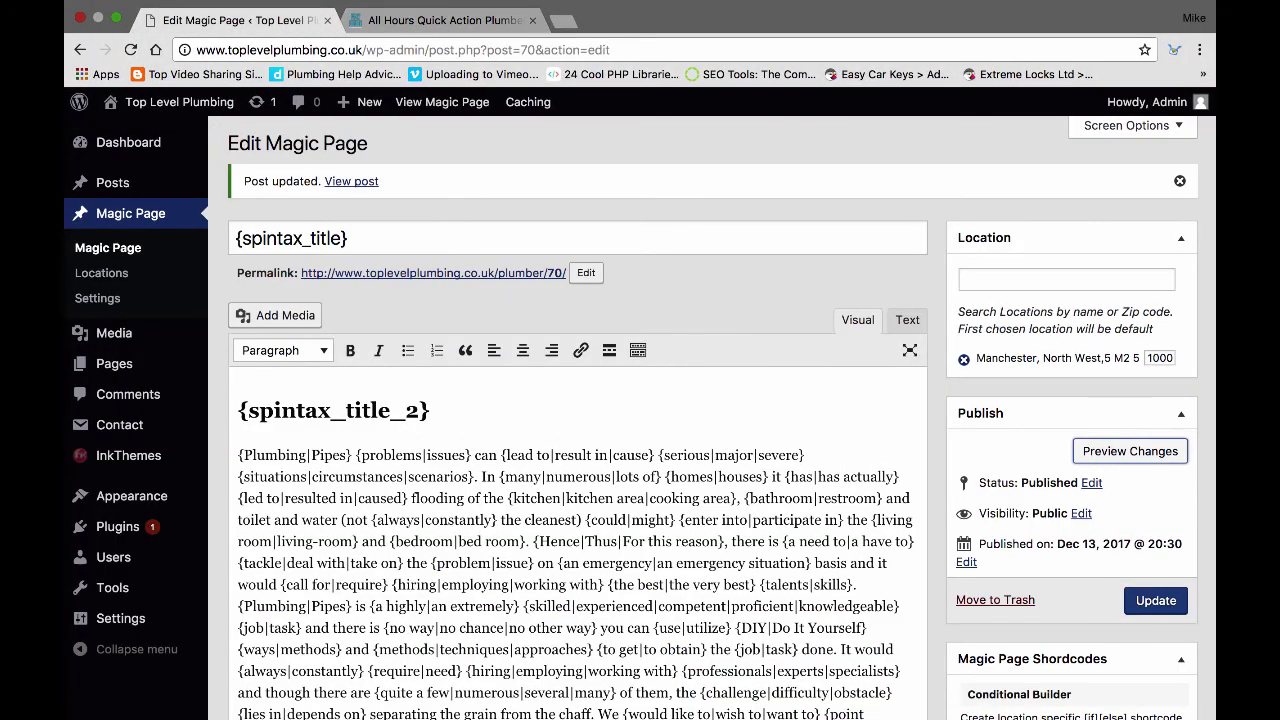
scroll(580, 450, down, 15)
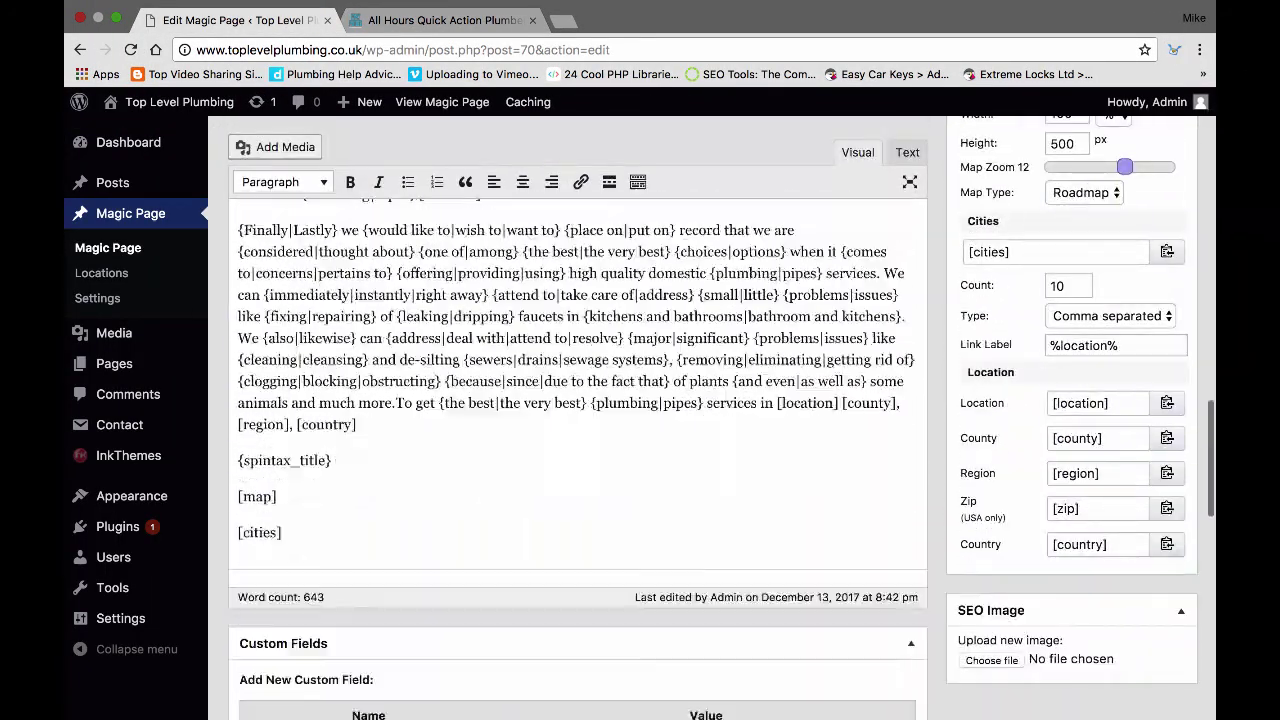
scroll(578, 418, down, 10)
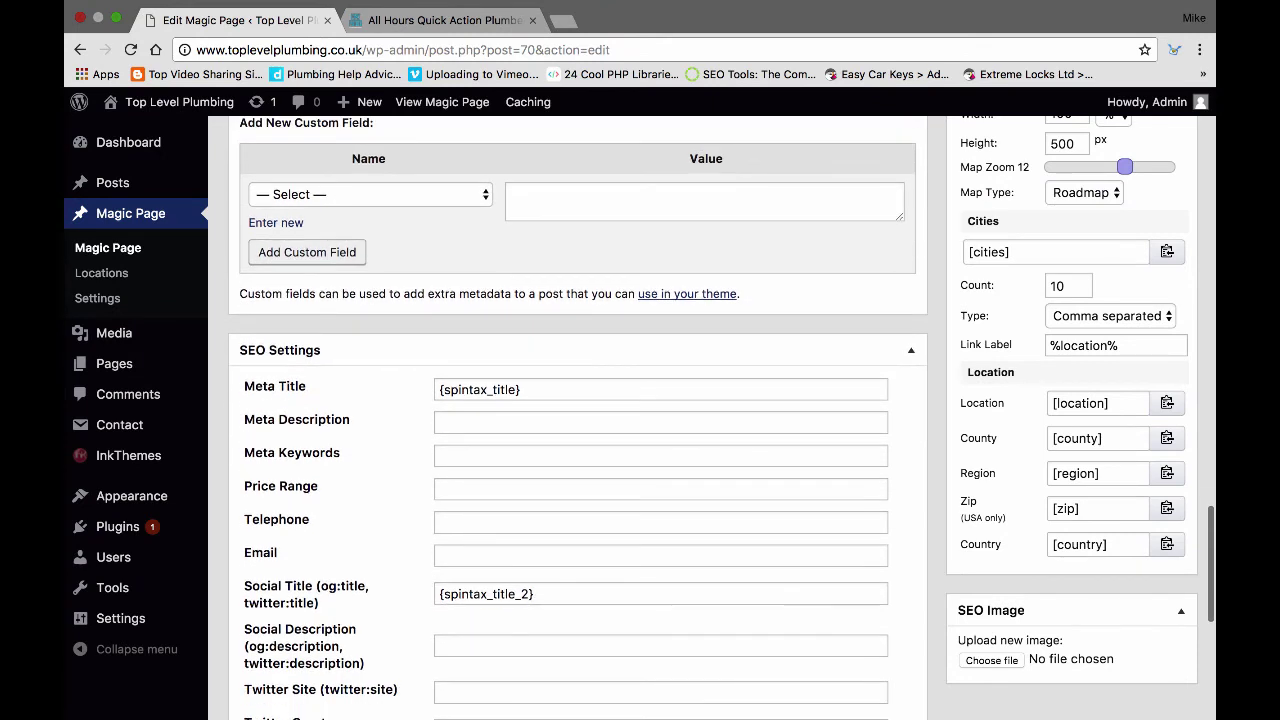
click(660, 422)
key(ctrl+v)
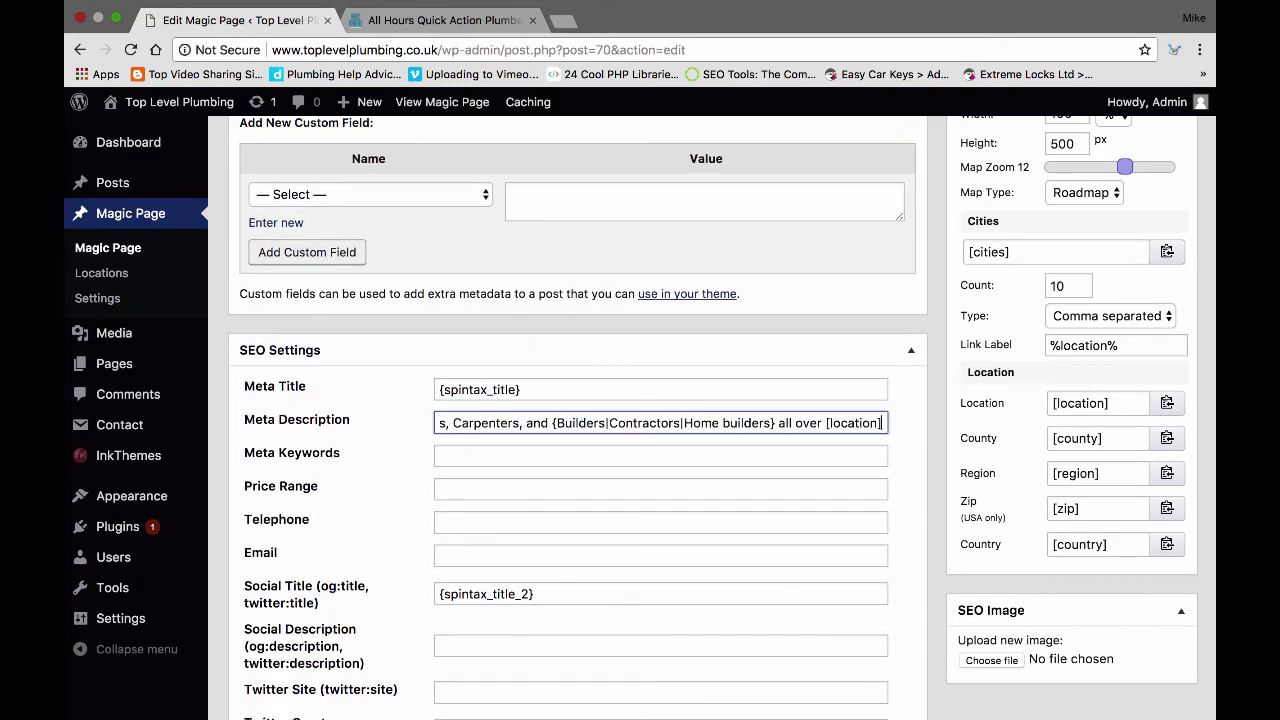
key(ctrl+z)
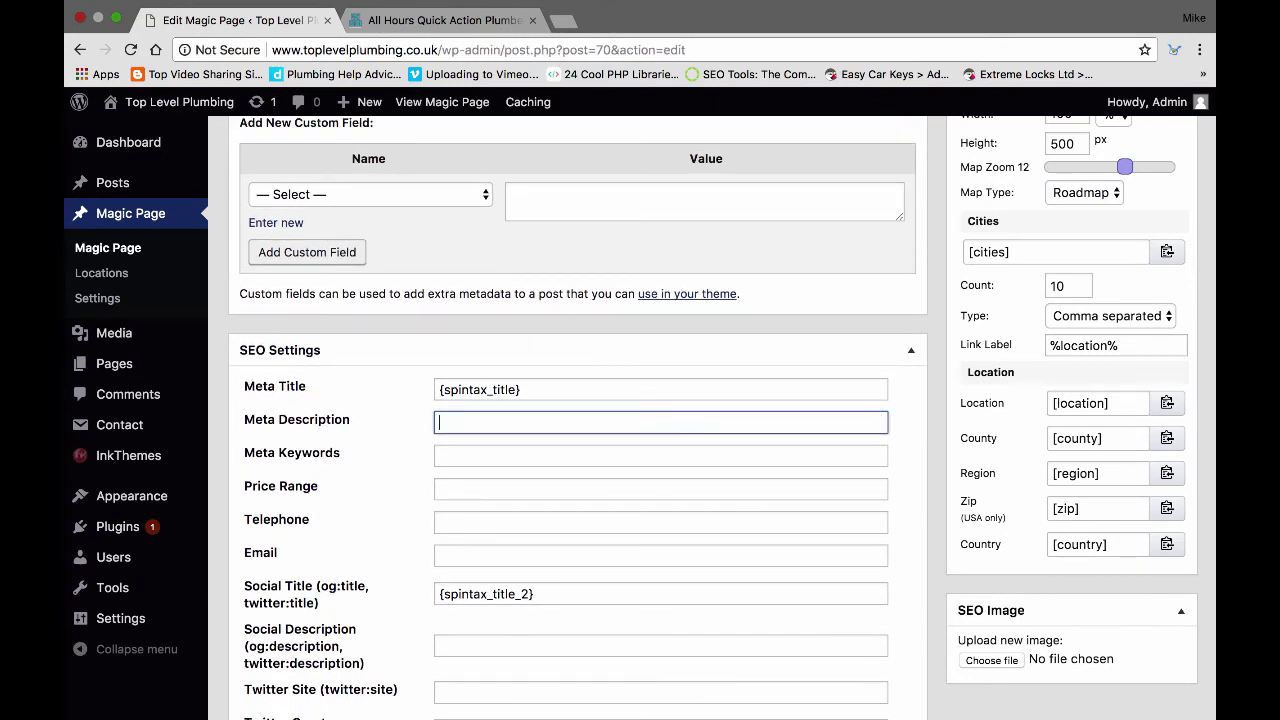
click(521, 390)
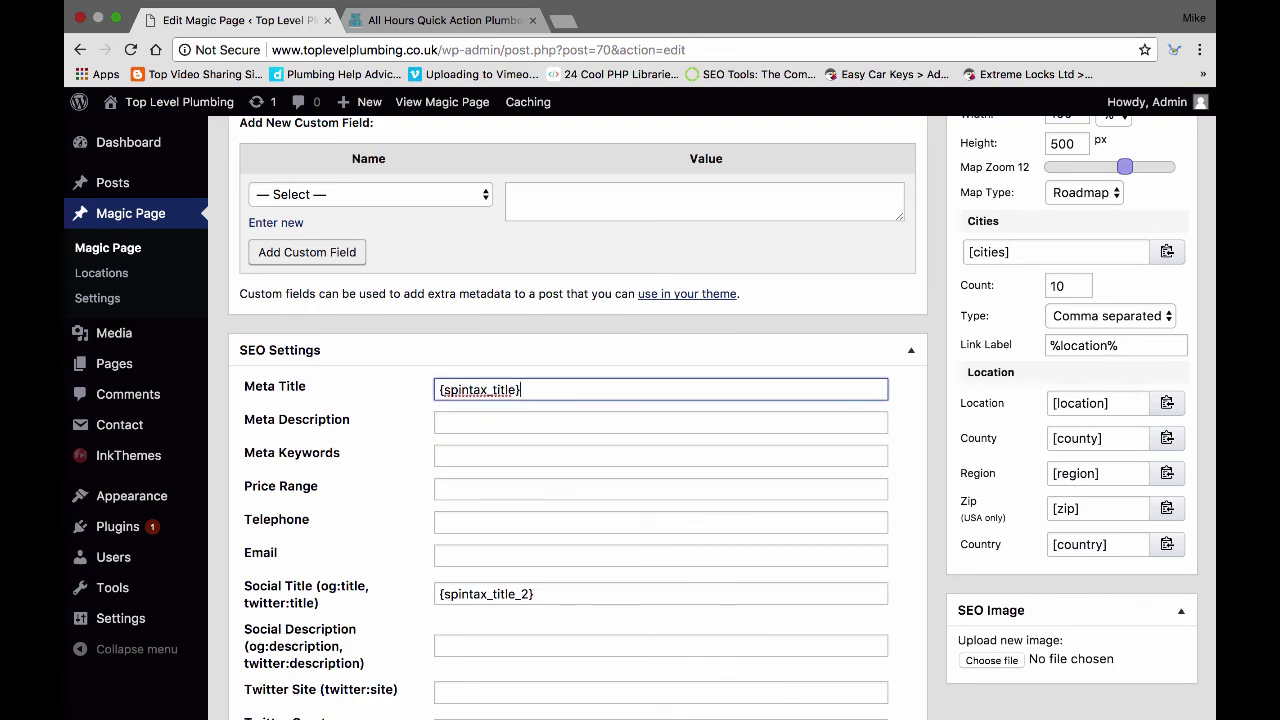
click(660, 455)
click(660, 422)
scroll(578, 420, down, 5)
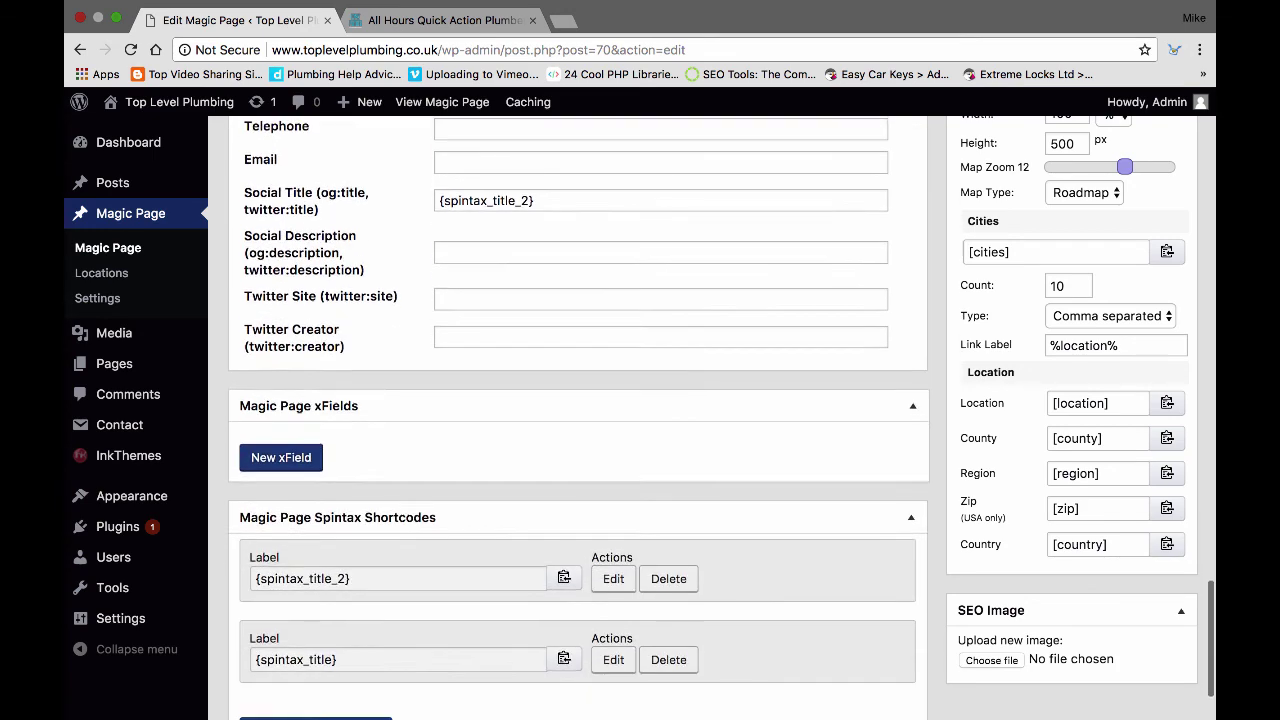
scroll(365, 422, down, 2)
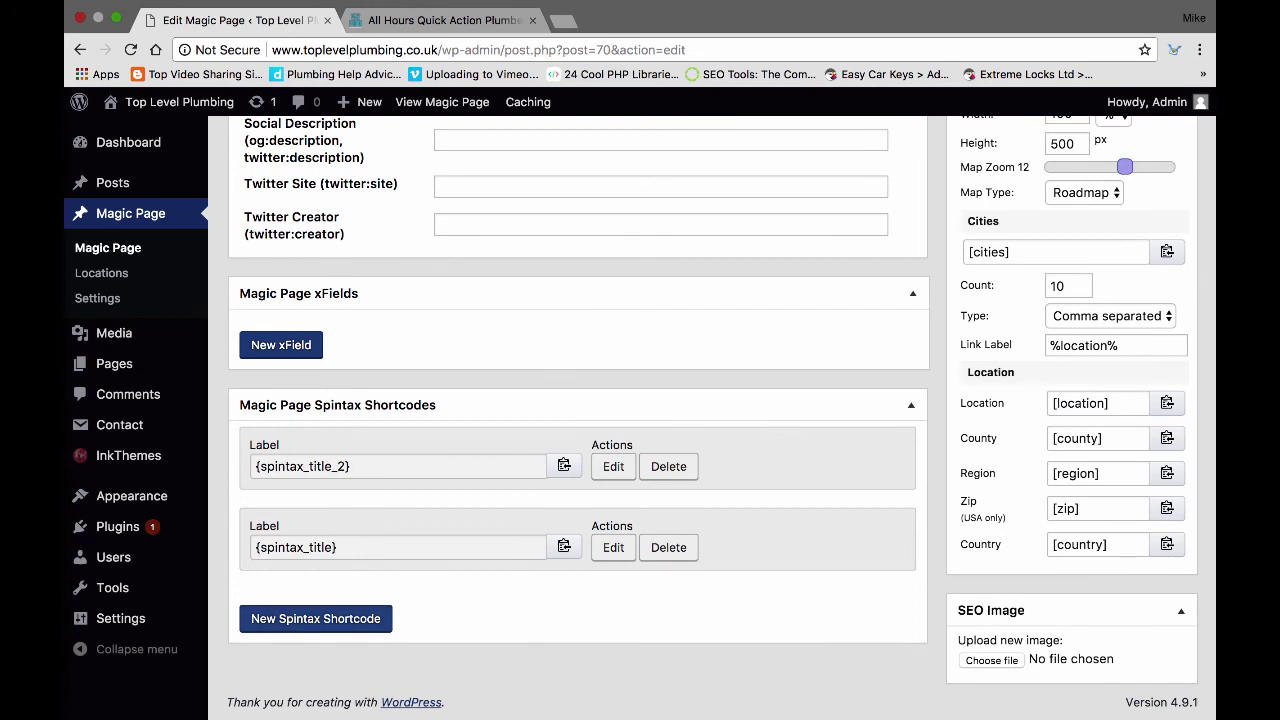
Create a spintax shortcode labelled 'description' and give it five option fields.
click(315, 618)
click(414, 466)
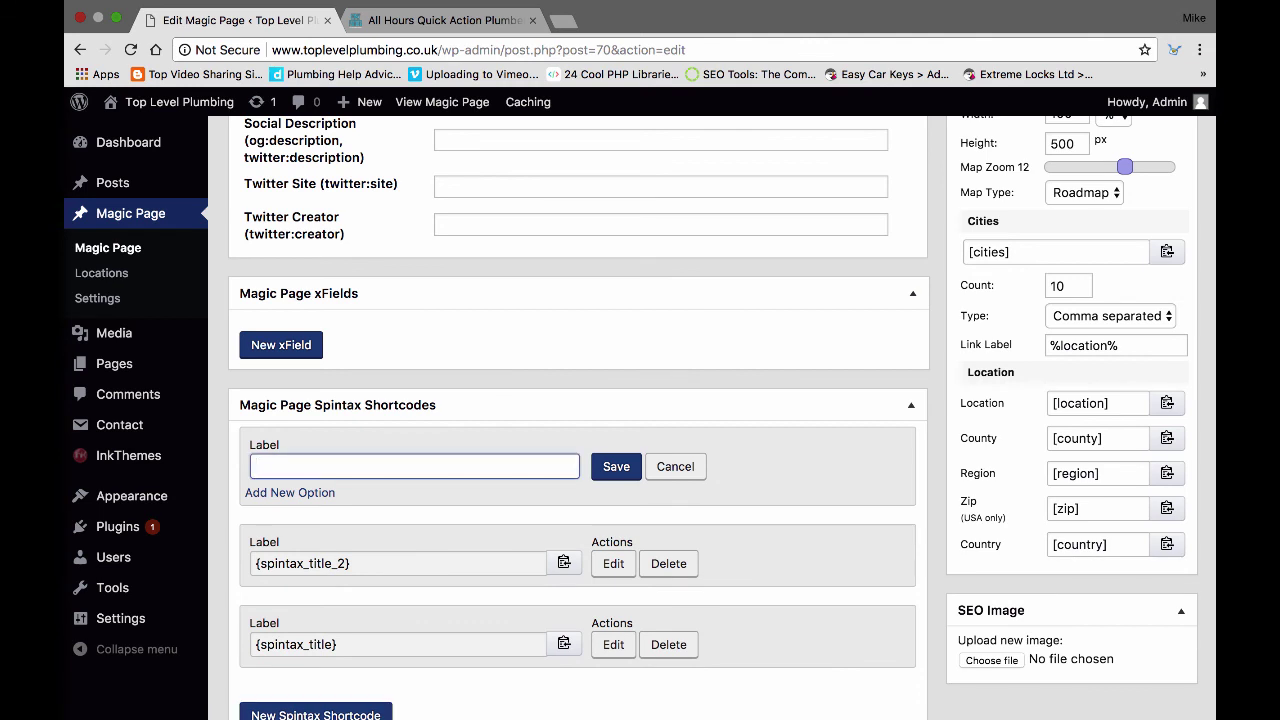
text(description)
key(Return)
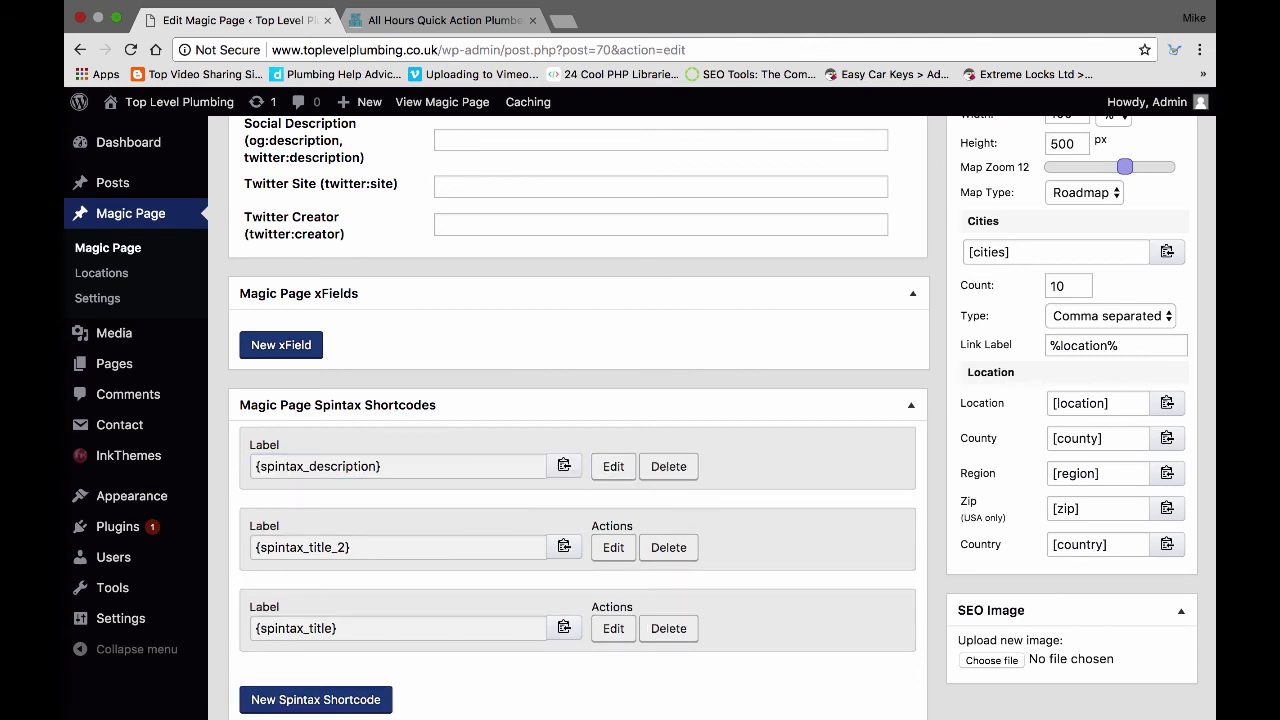
click(613, 466)
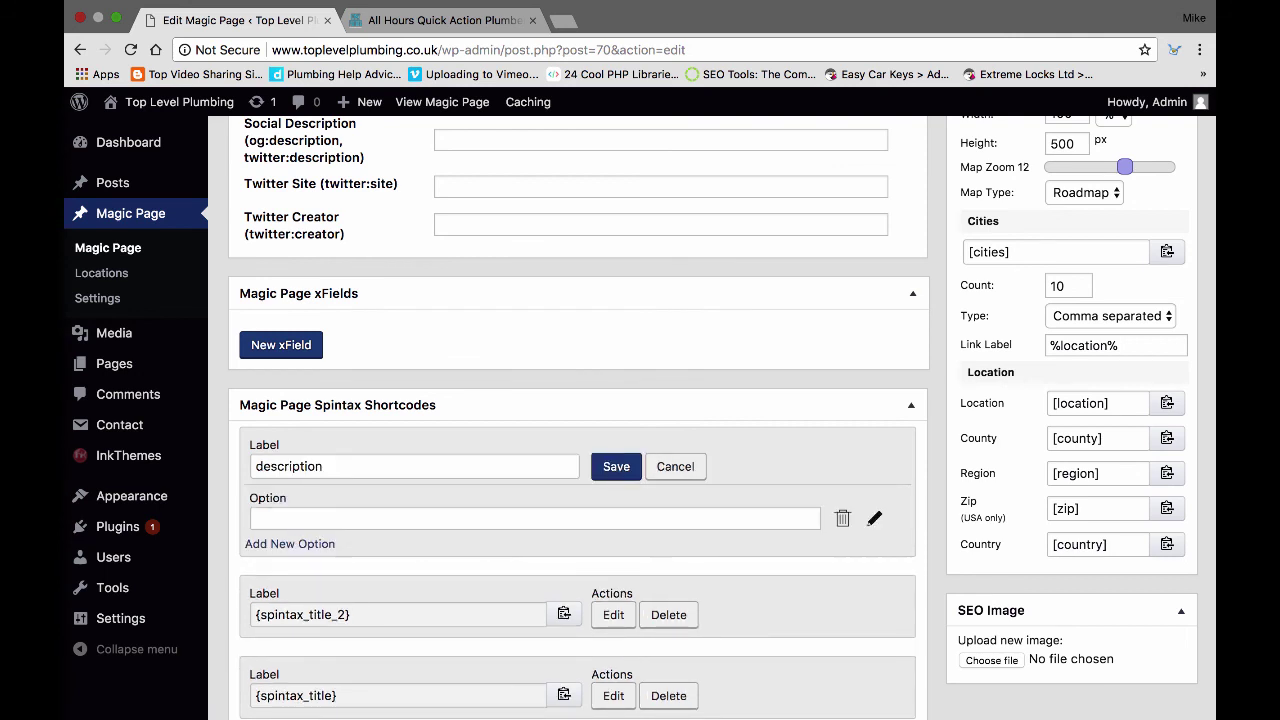
click(290, 544)
click(290, 595)
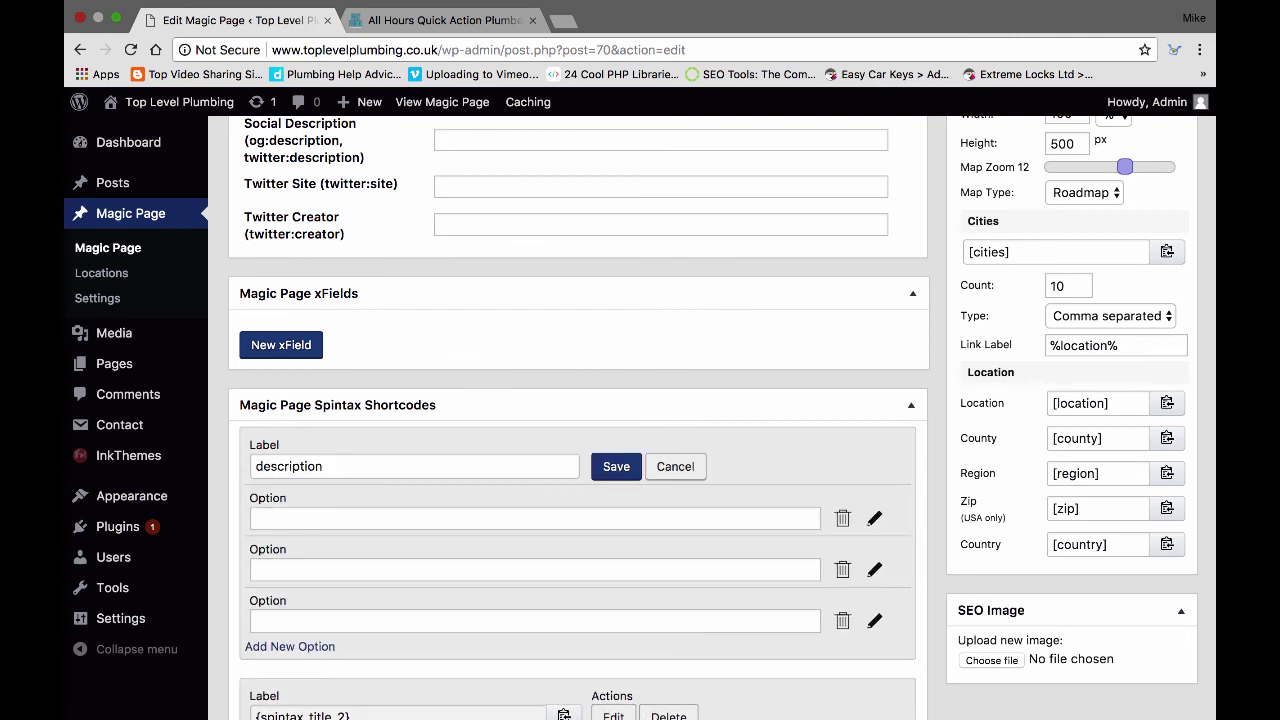
click(290, 646)
scroll(579, 414, down, 2)
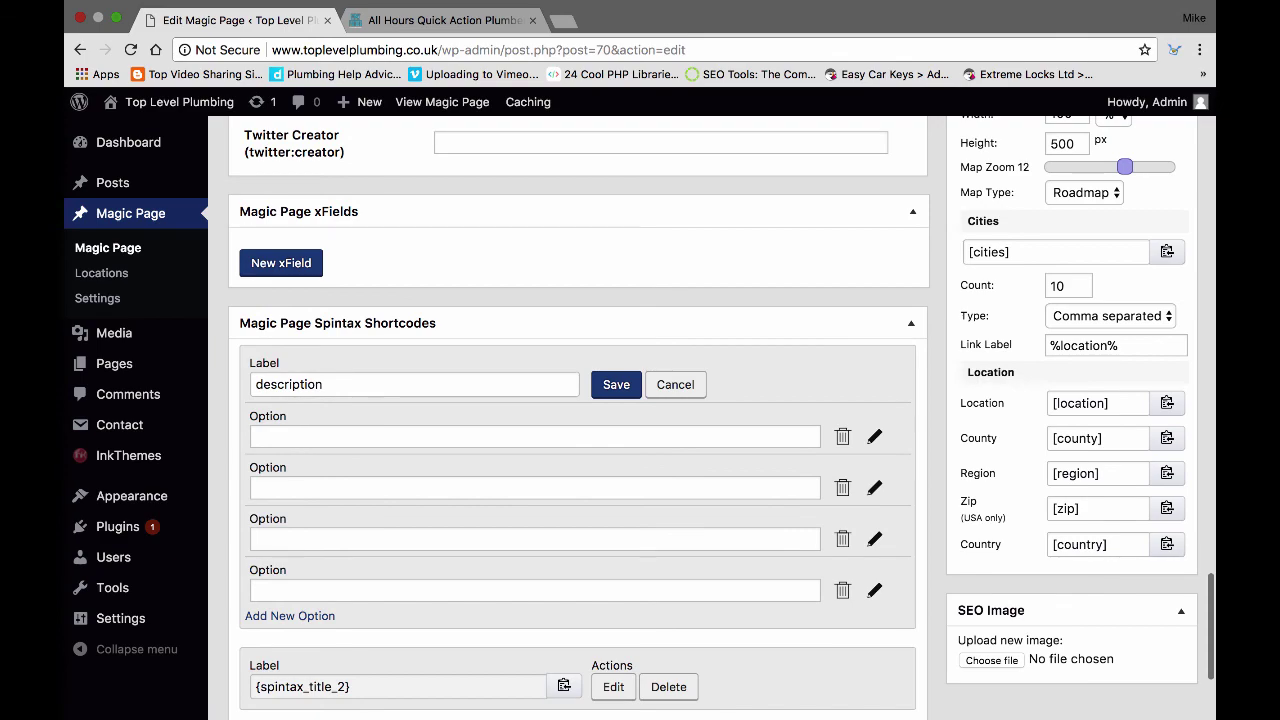
click(290, 616)
Paste the first and second spun descriptions from BBEdit into options one and two.
click(535, 436)
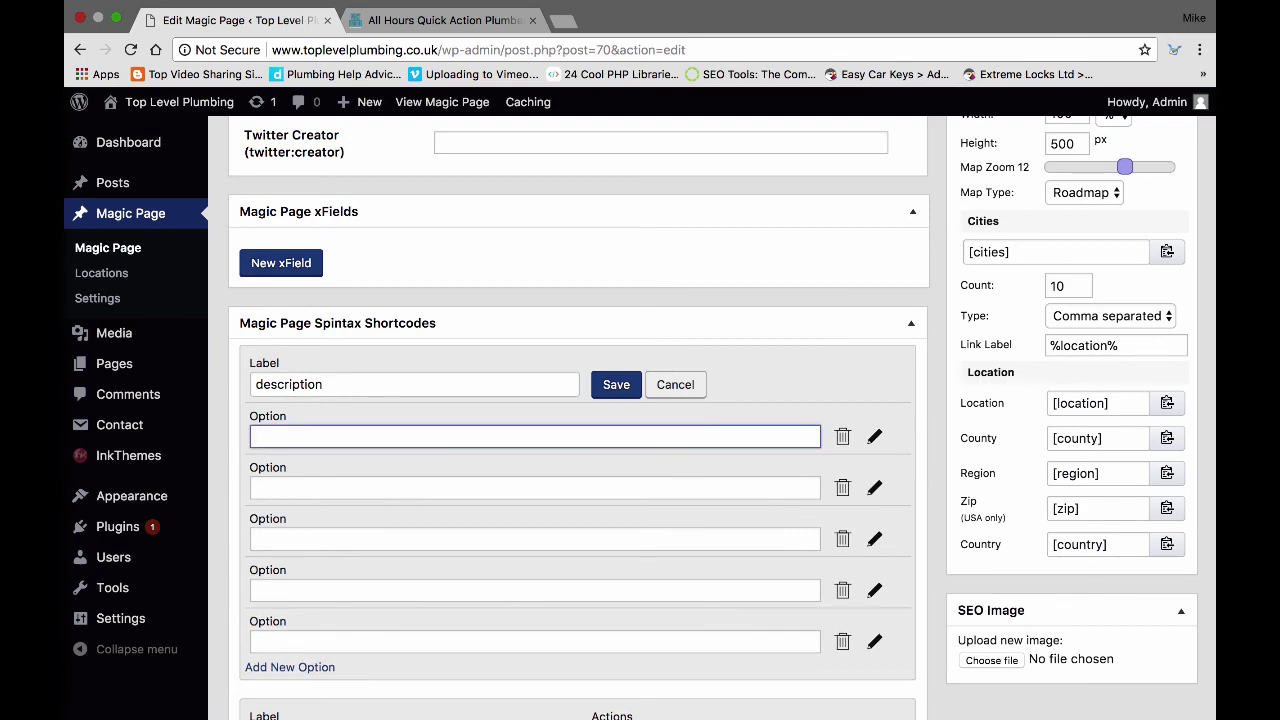
text(Electricians, Roofers, Carpenters, and {Builders|Contractors|Home builders} all over [location])
key(super+Tab)
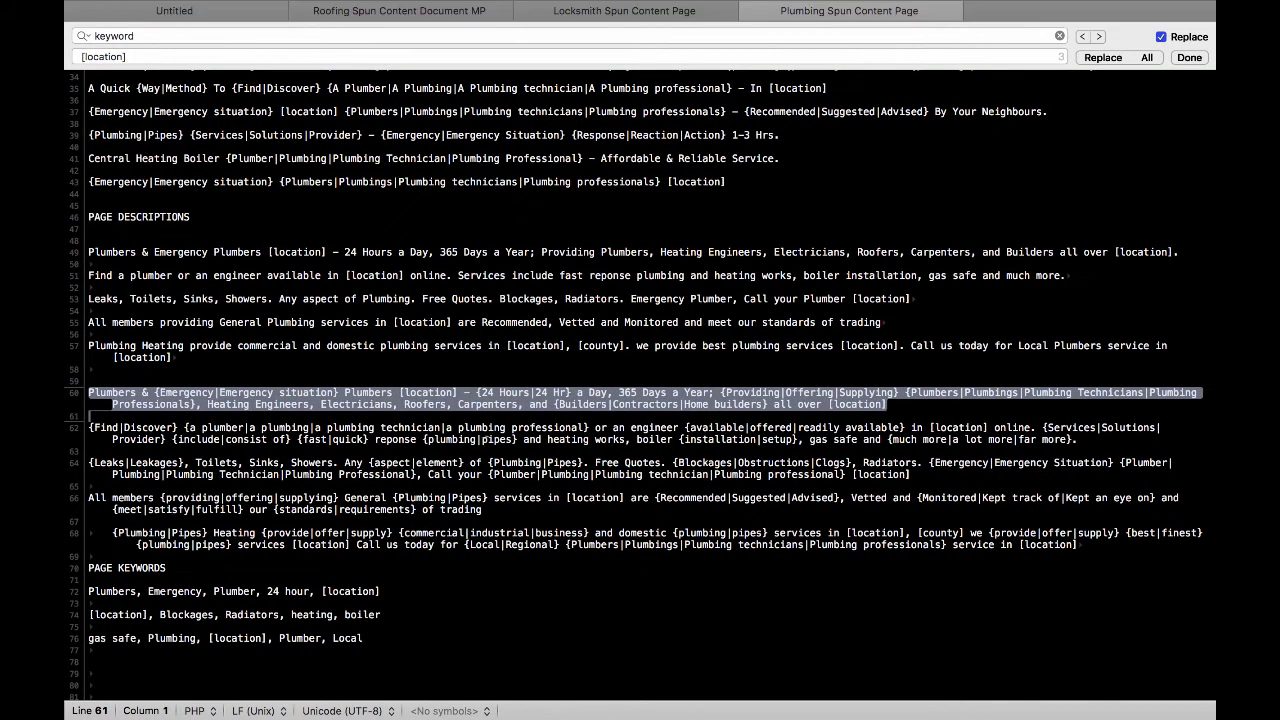
triple_click(480, 440)
key(super+c)
key(super+Tab)
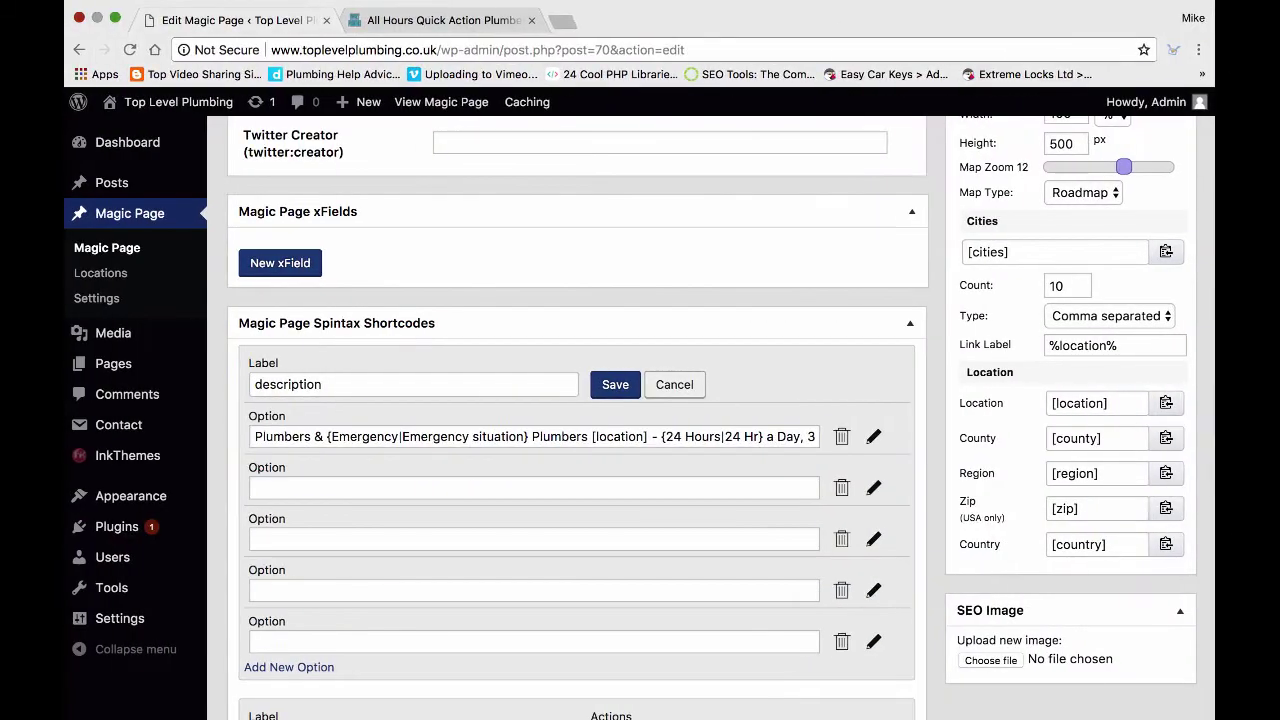
click(535, 487)
key(super+v)
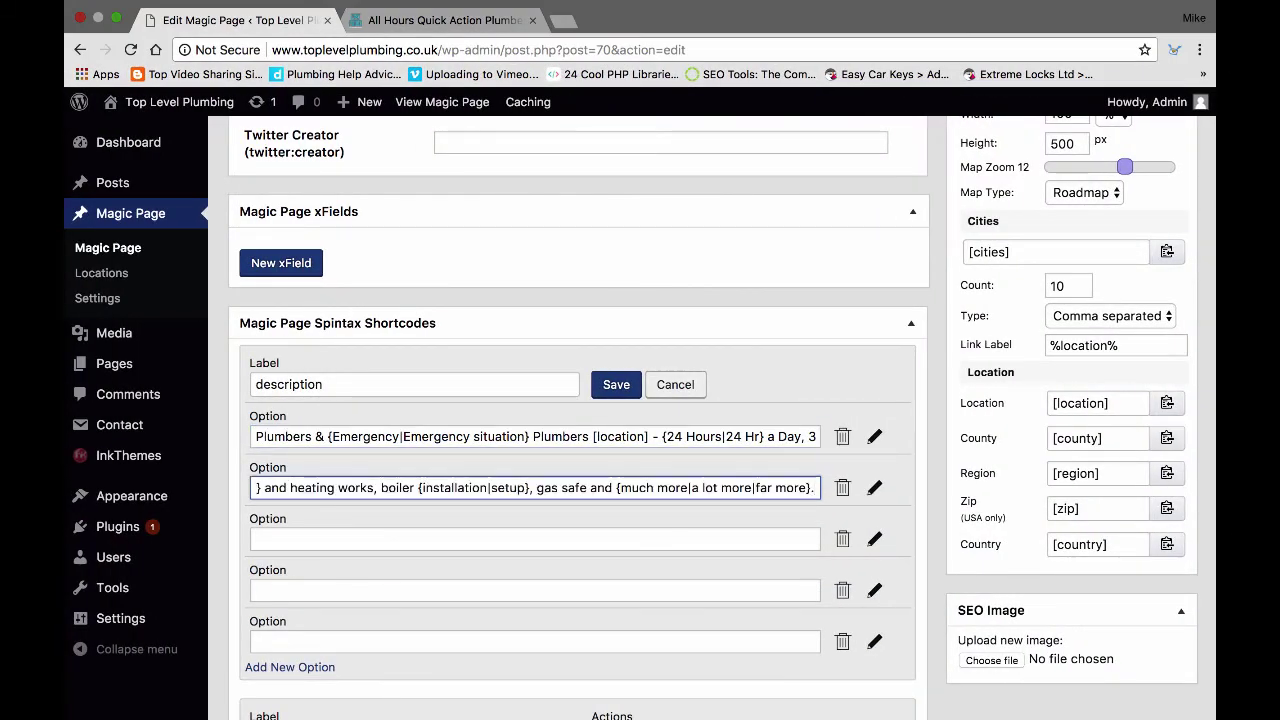
Copy the third and fourth spun descriptions from BBEdit into options three and four.
key(Tab)
key(super+Tab)
click(522, 463)
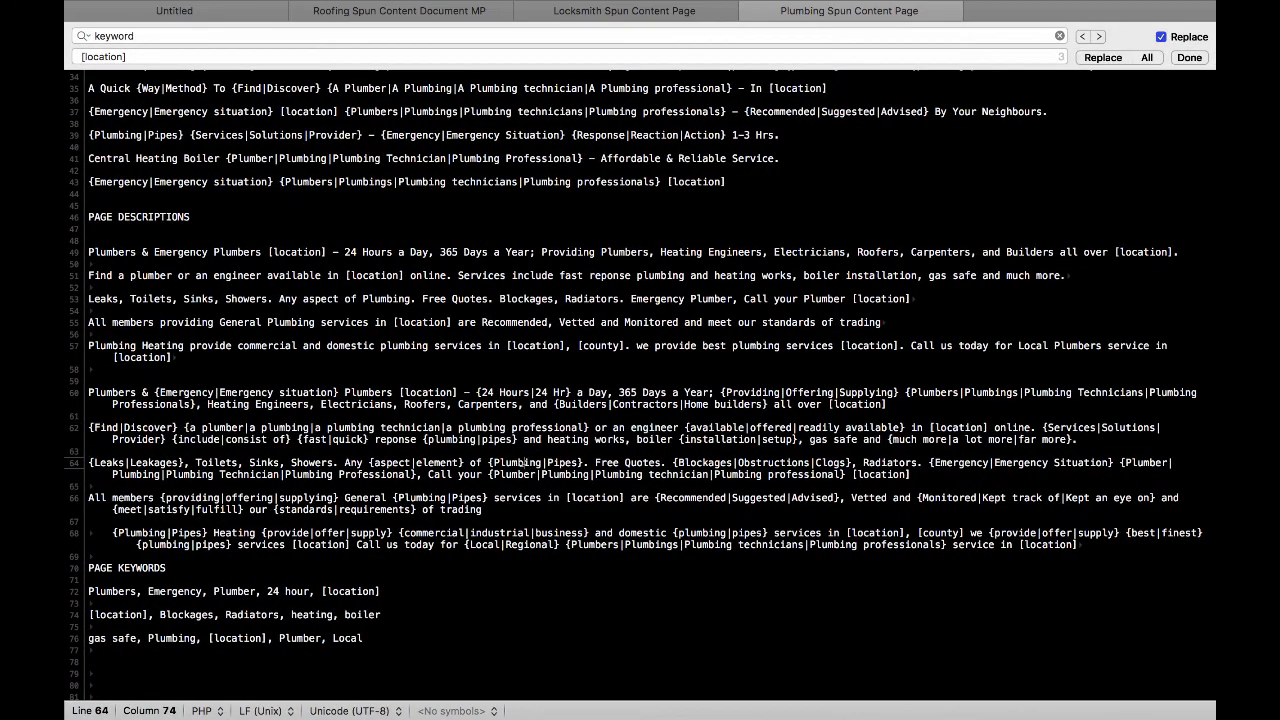
triple_click(522, 463)
key(super+c)
key(super+Tab)
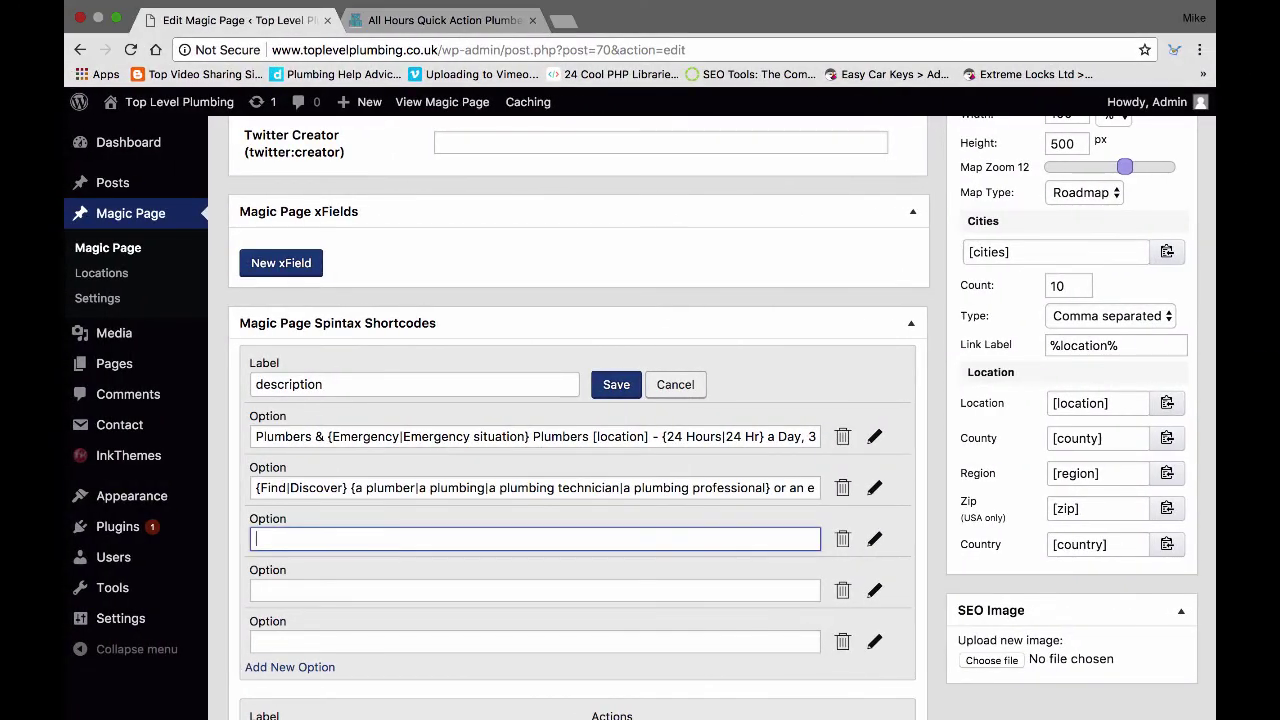
key(super+v)
key(Tab)
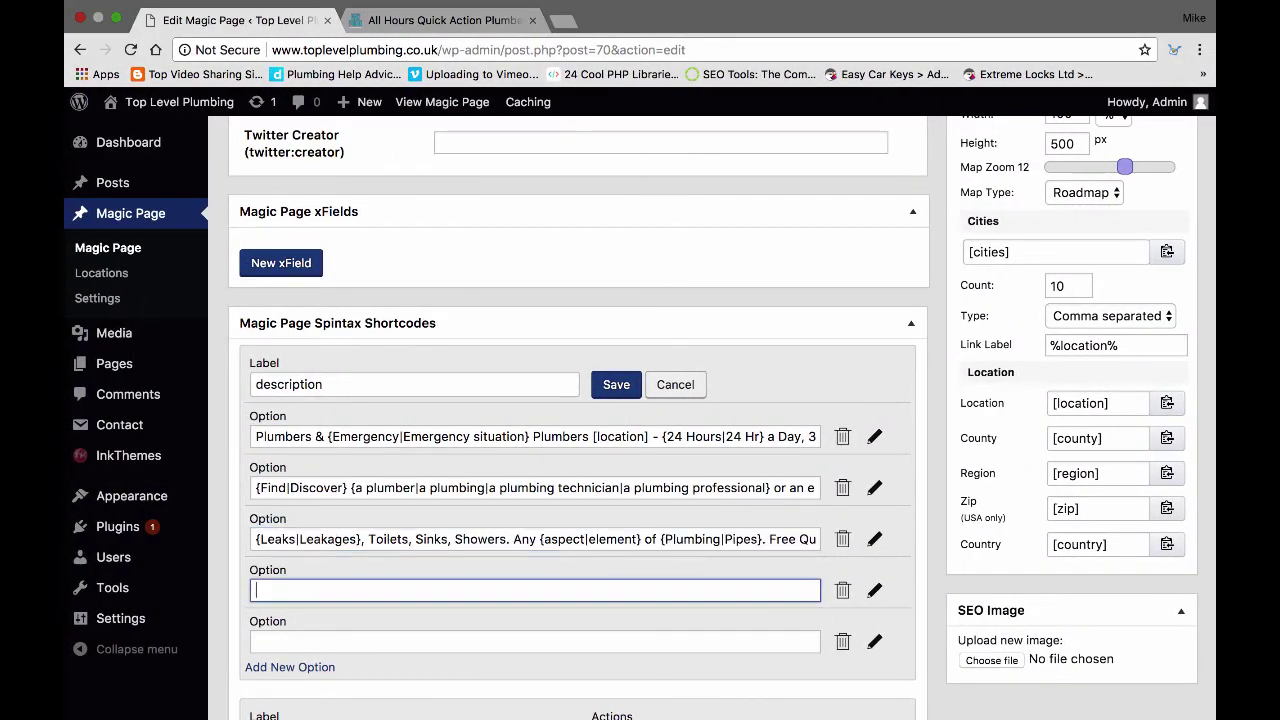
key(super+Tab)
triple_click(522, 497)
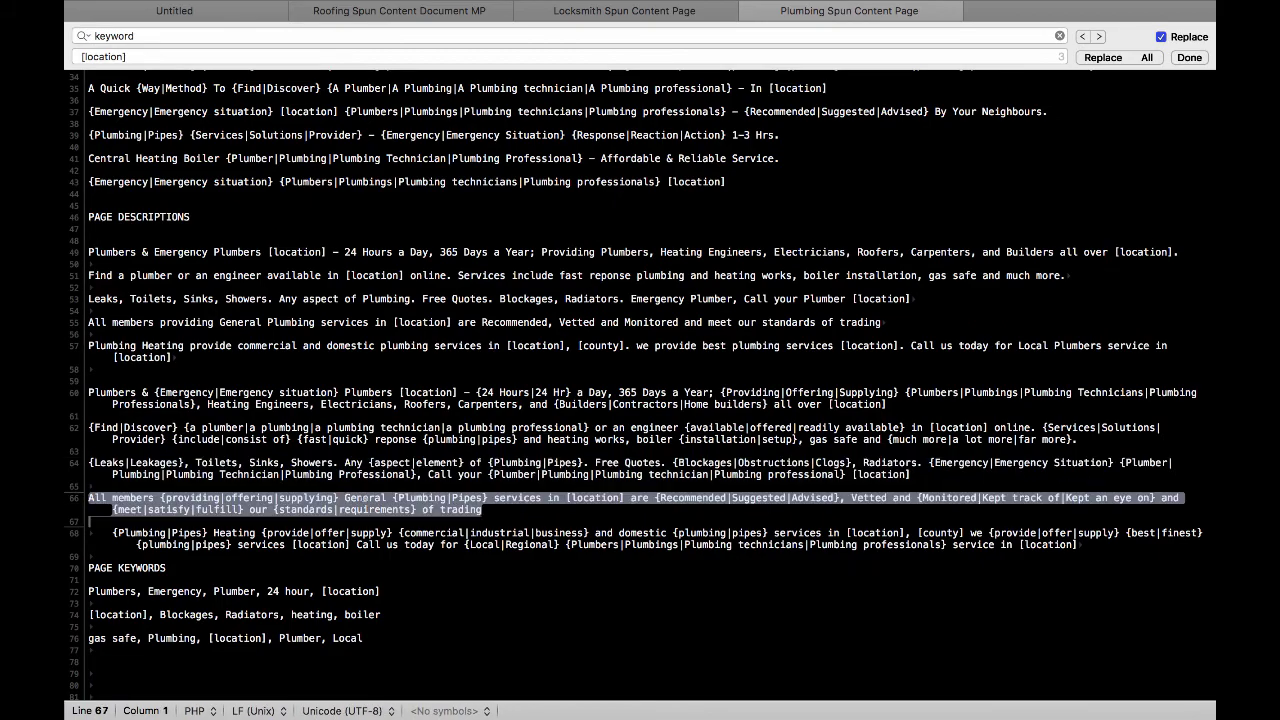
key(super+c)
key(super+Tab)
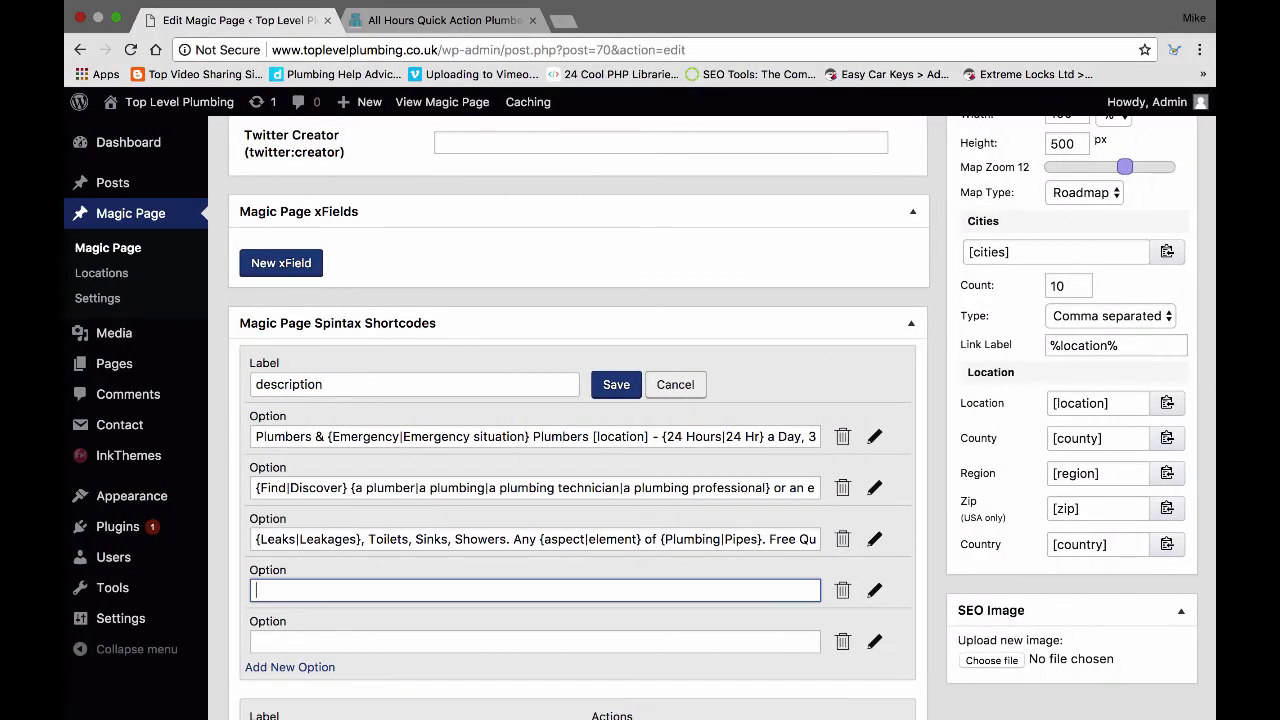
key(super+v)
Fill the fifth option with the final spun plumbing-services paragraph and save the shortcode.
key(super+Tab)
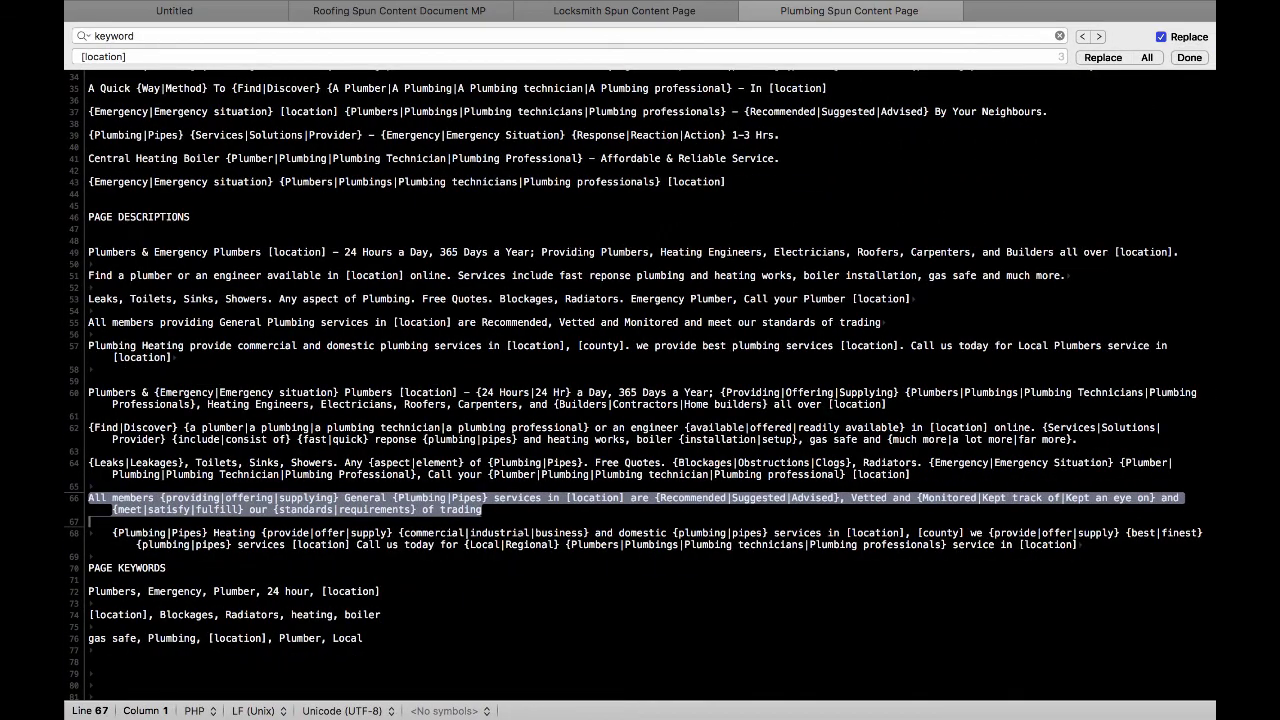
triple_click(500, 533)
key(super+c)
key(super+Tab)
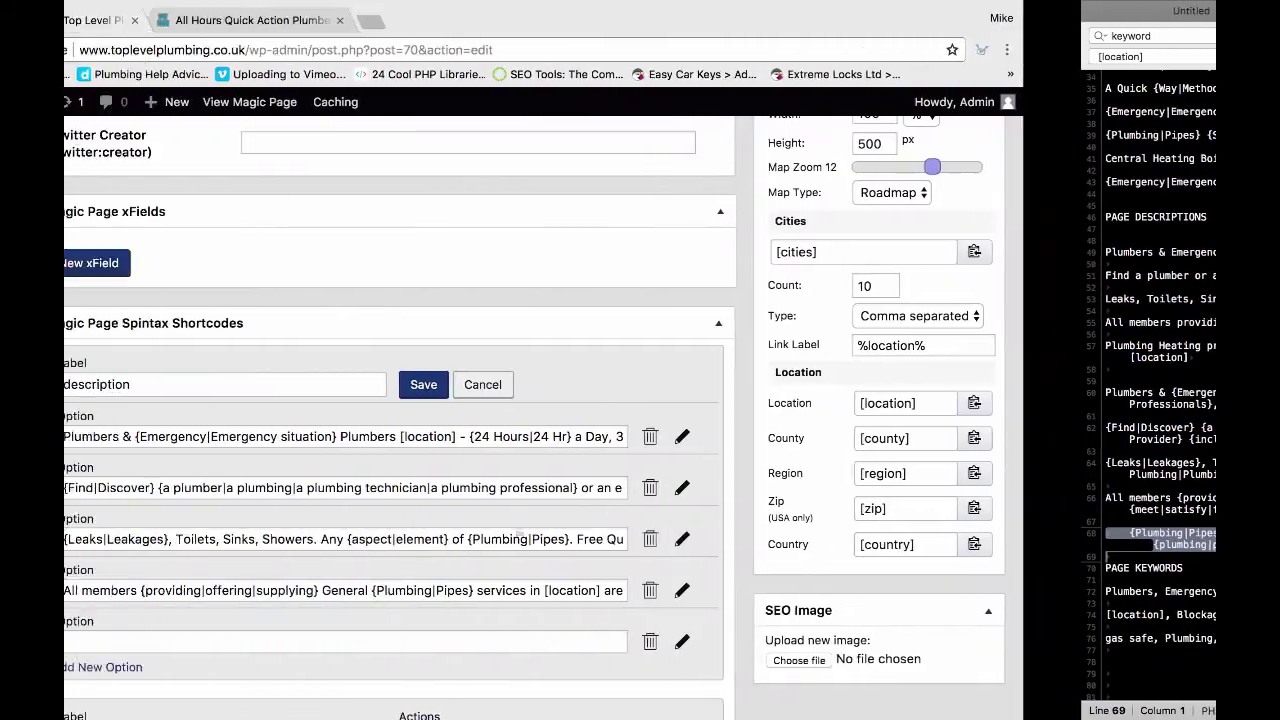
click(535, 641)
key(super+v)
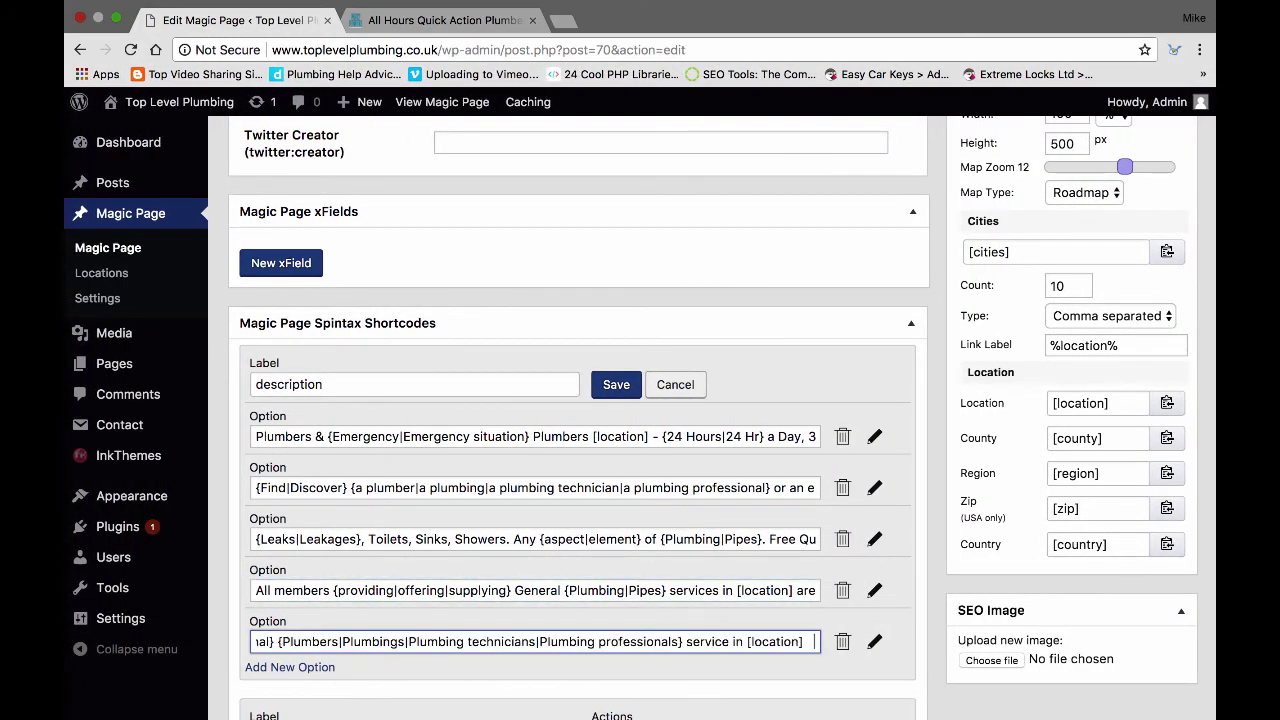
click(616, 384)
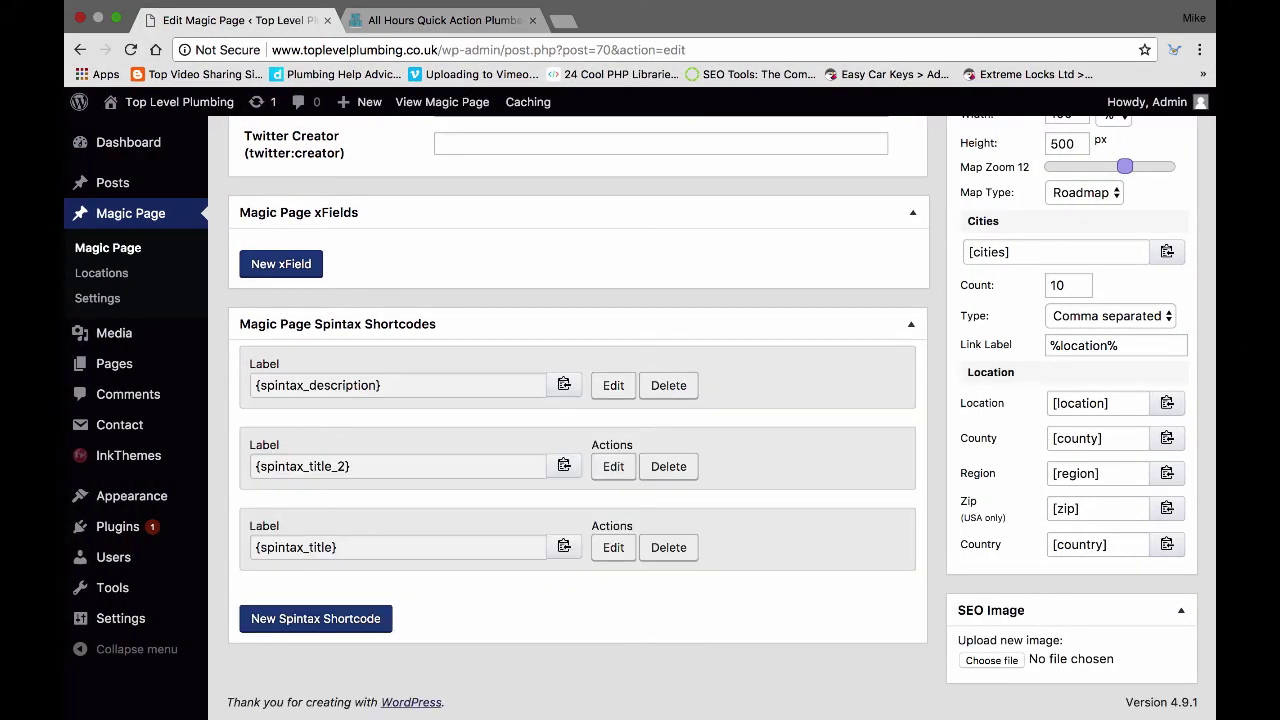
Paste the {spintax_description} shortcode into both Social Description and Meta Description.
click(564, 385)
scroll(564, 390, up, 5)
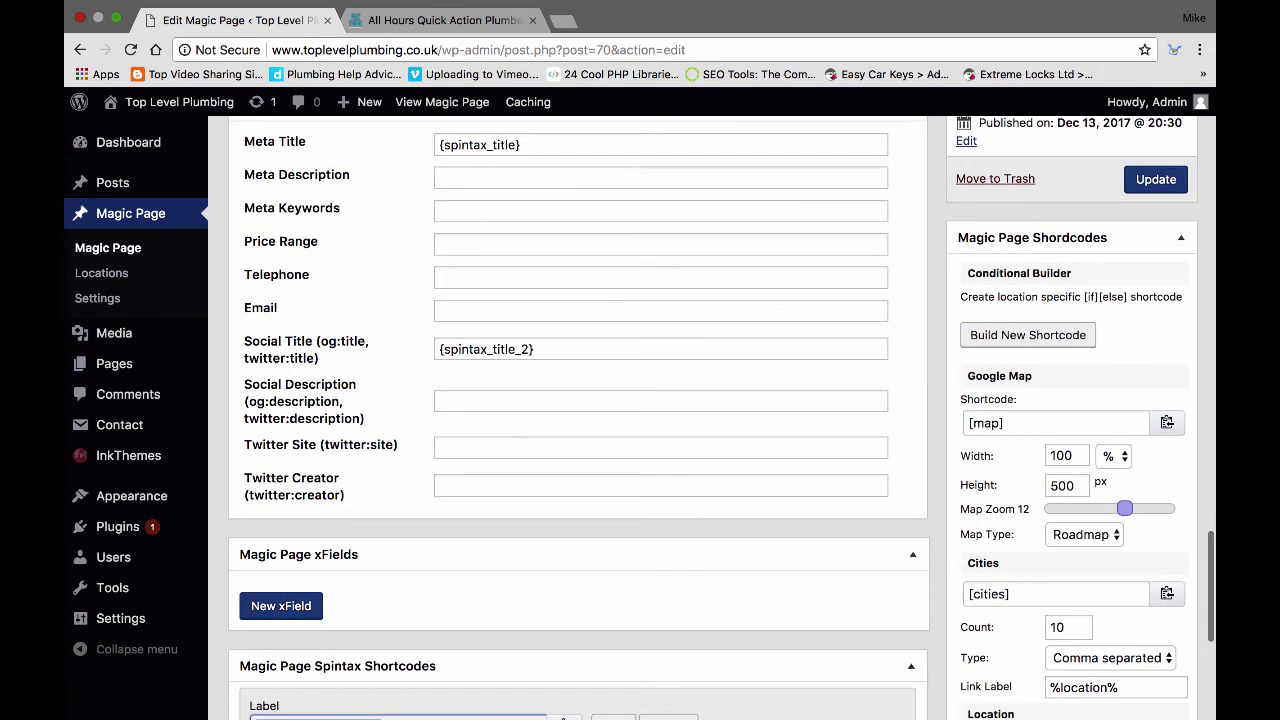
click(600, 400)
key(super+v)
scroll(600, 450, up, 3)
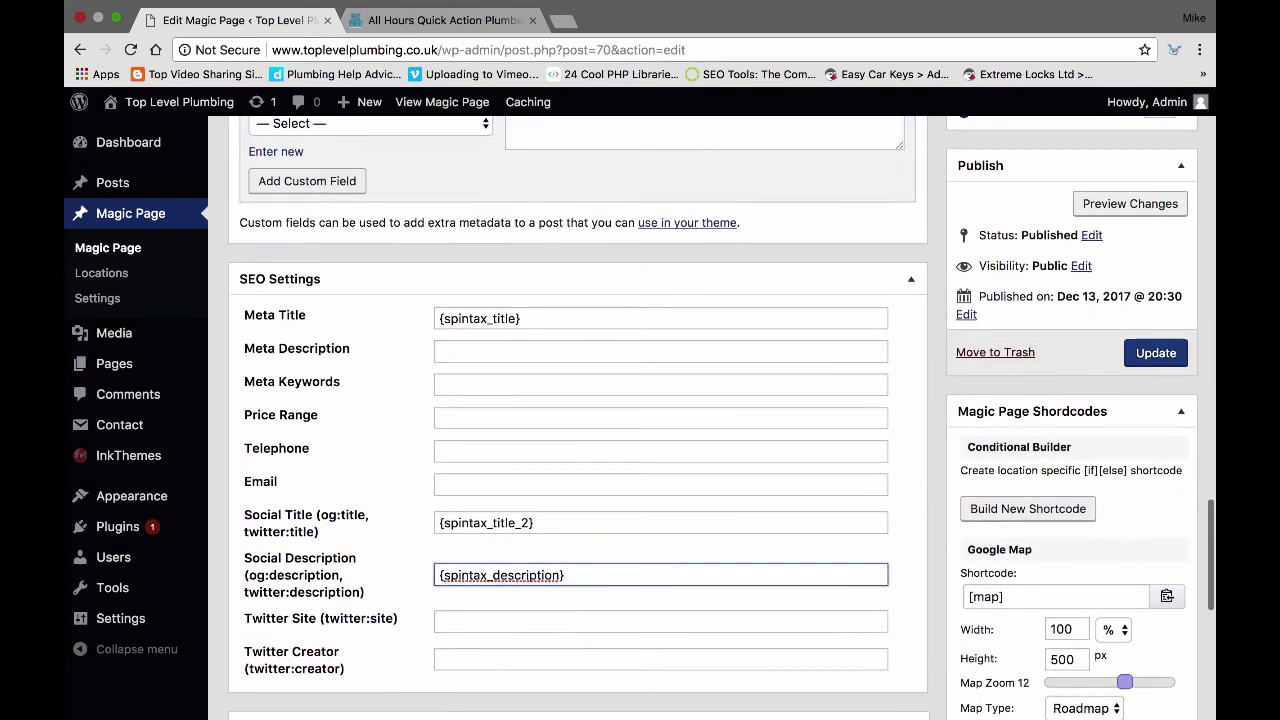
click(600, 352)
key(super+v)
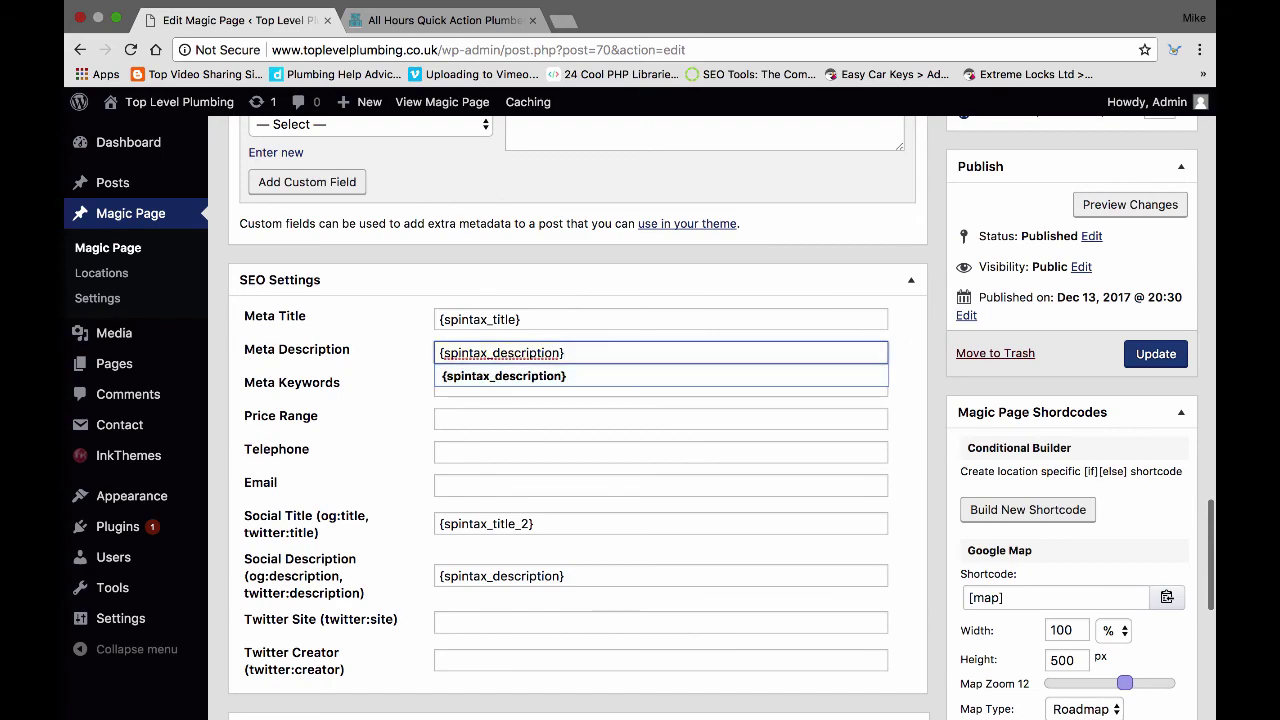
key(Down)
key(Return)
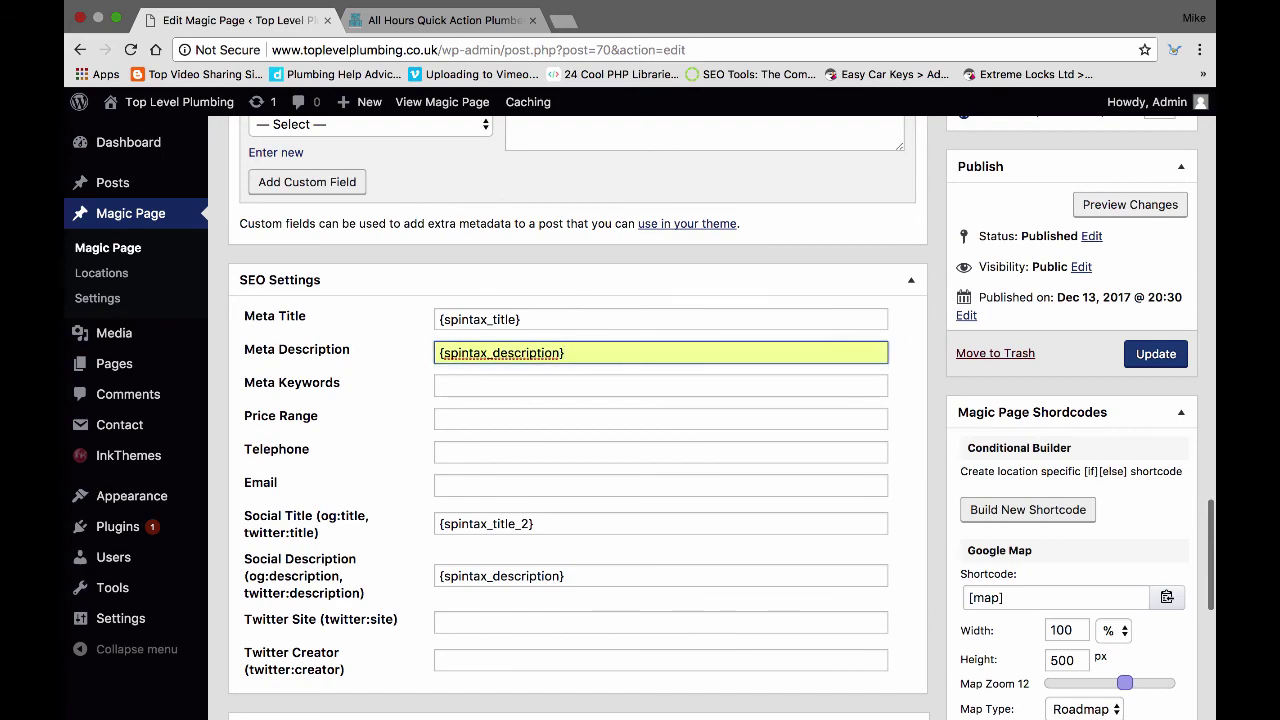
Select the three page keyword lines in the plumbing spun content file.
key(super+Tab)
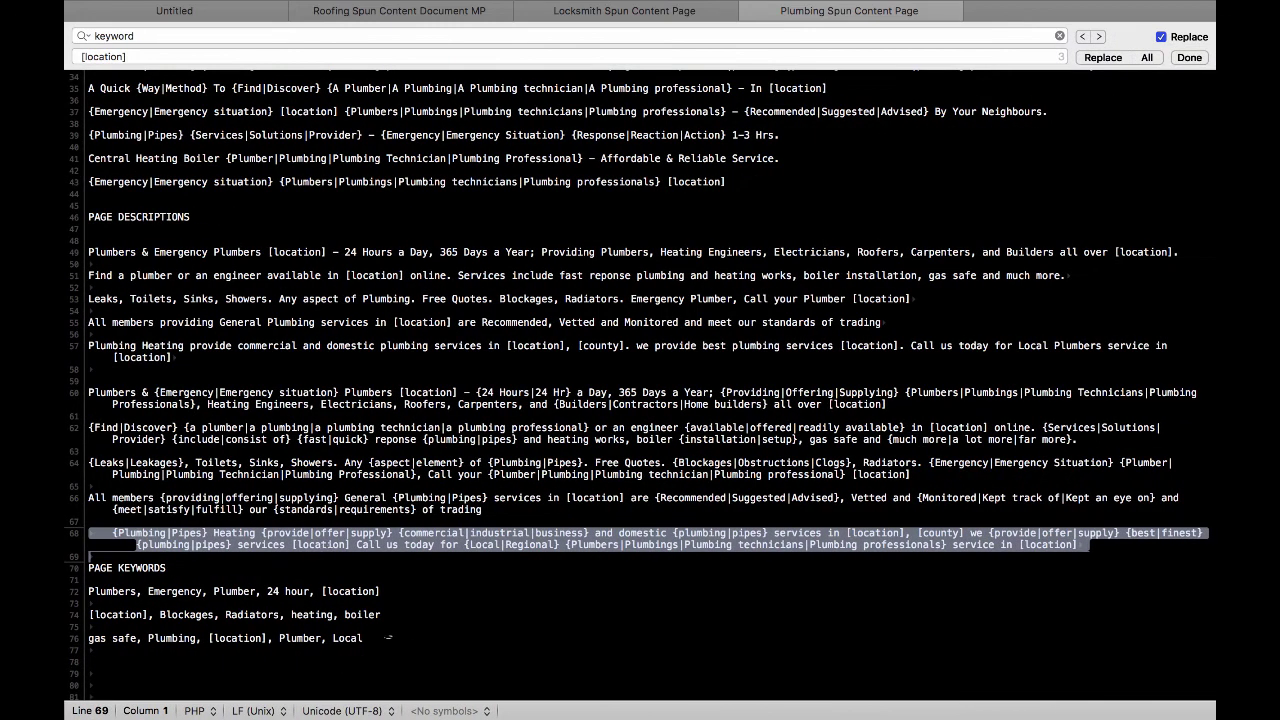
drag(392, 644, 88, 591)
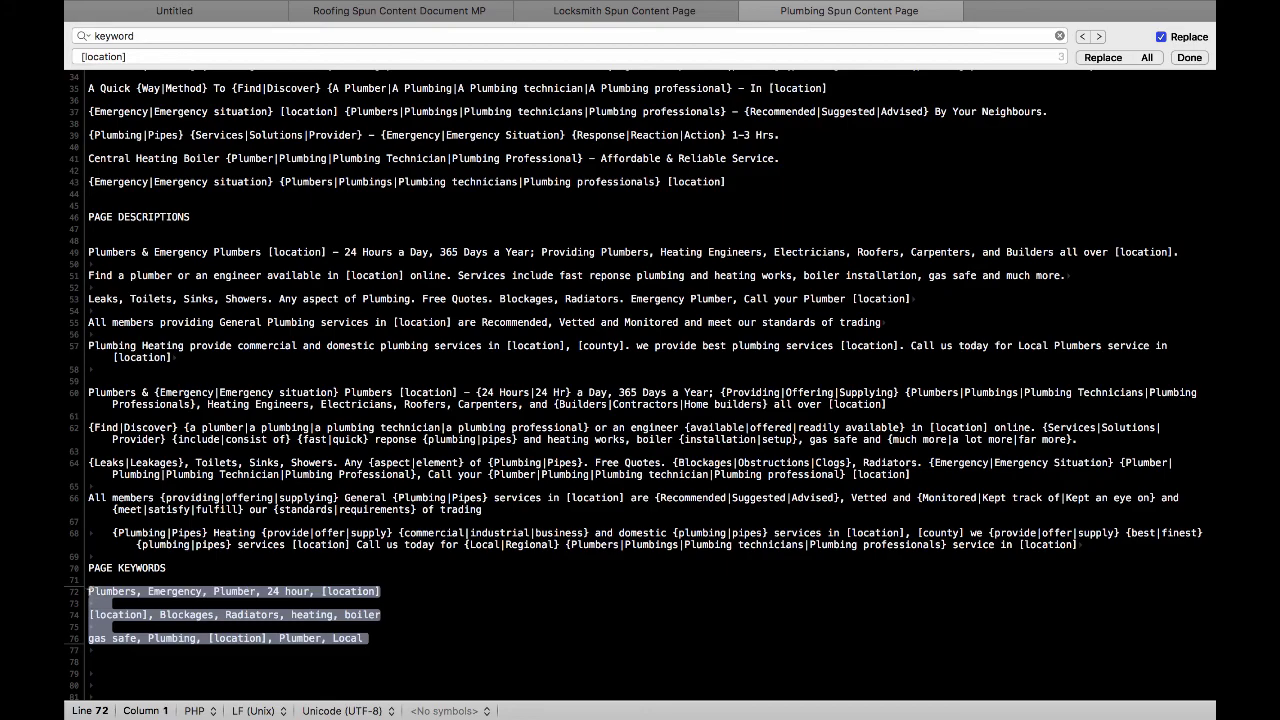
key(super+Tab)
Start a new Spin Rewriter article with the three keyword lines pasted as original text.
key(super+Tab)
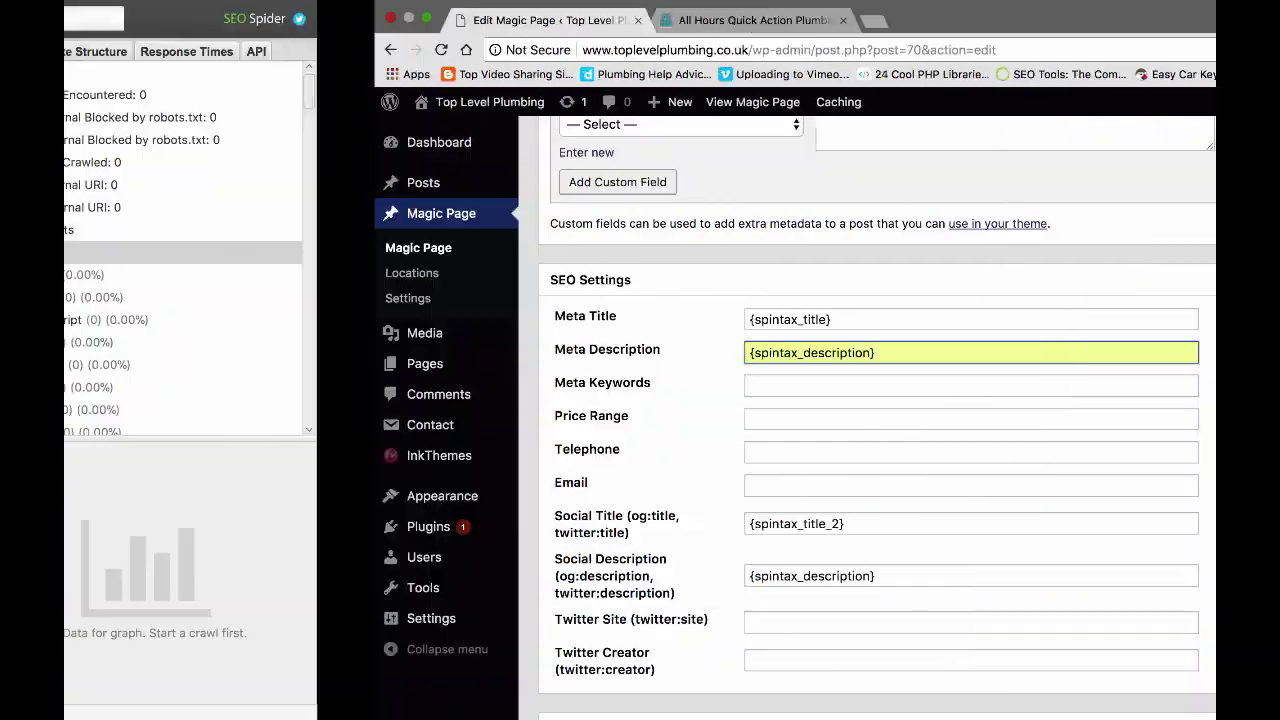
key(super+Tab)
key(super+Tab)
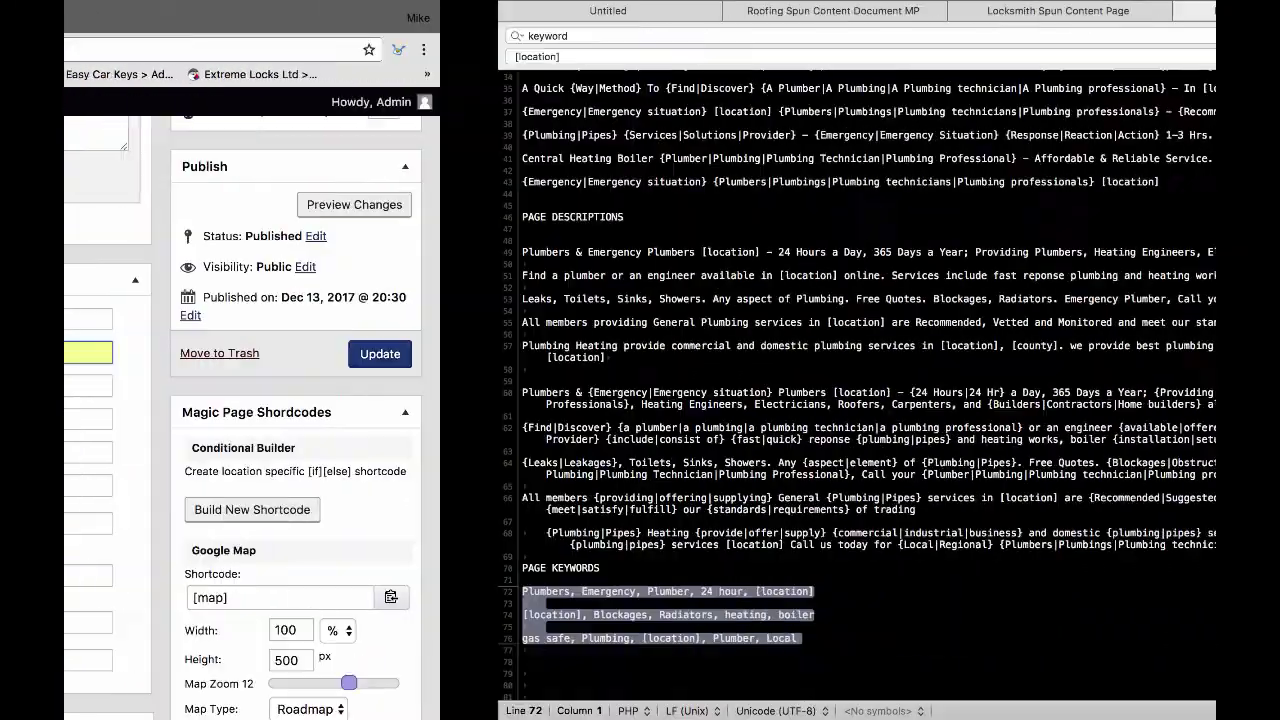
key(super+Tab)
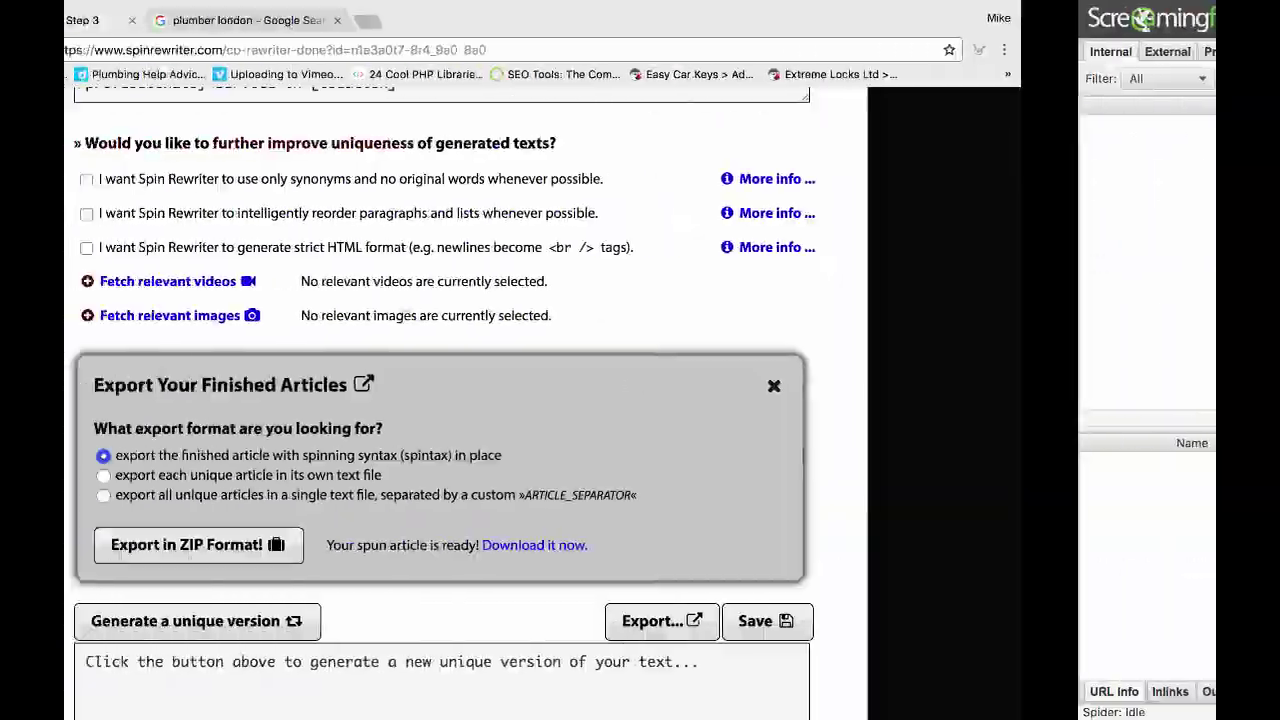
key(super+r)
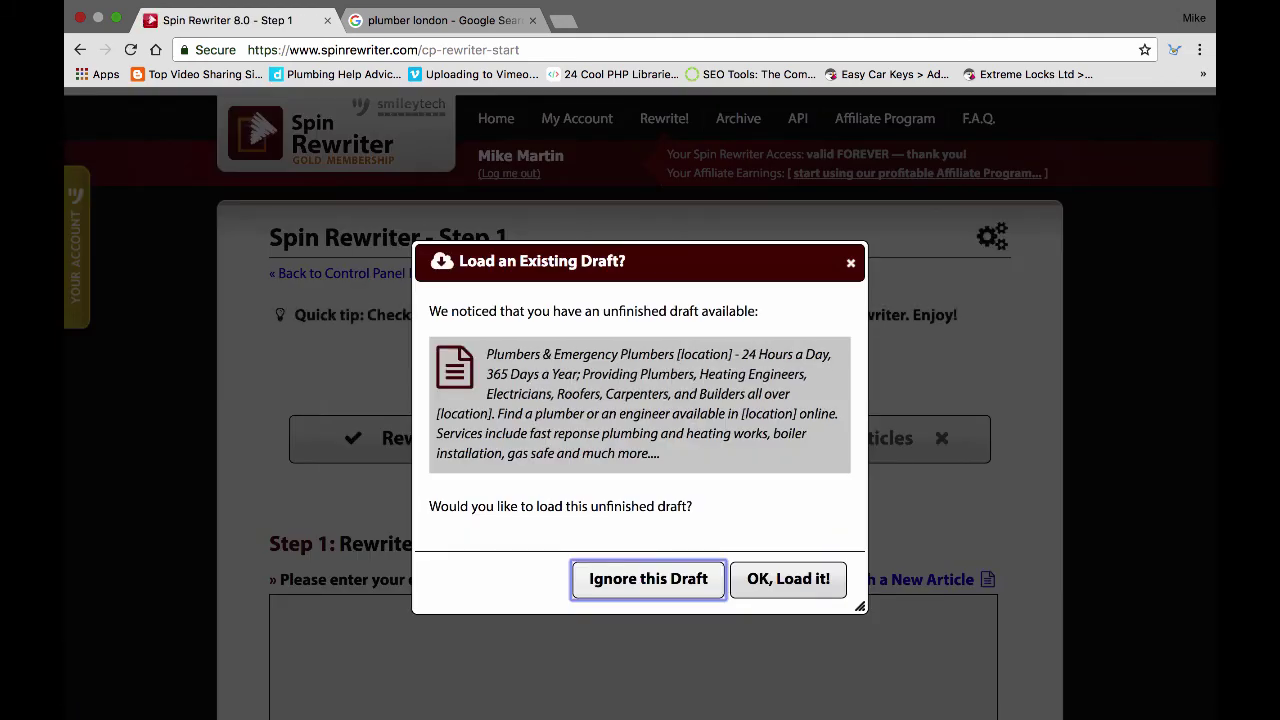
key(Return)
key(super+v)
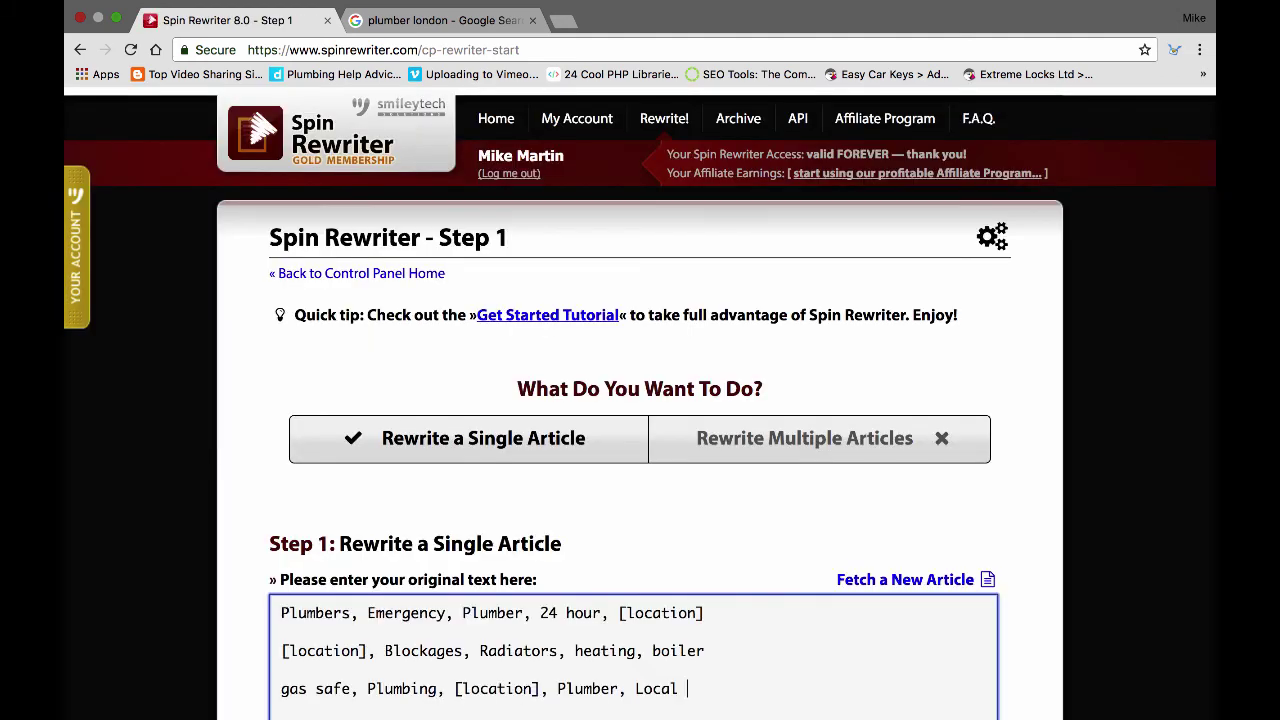
Auto-spin the keywords into spintax with I'm Feeling Lucky!
scroll(640, 400, down, 3)
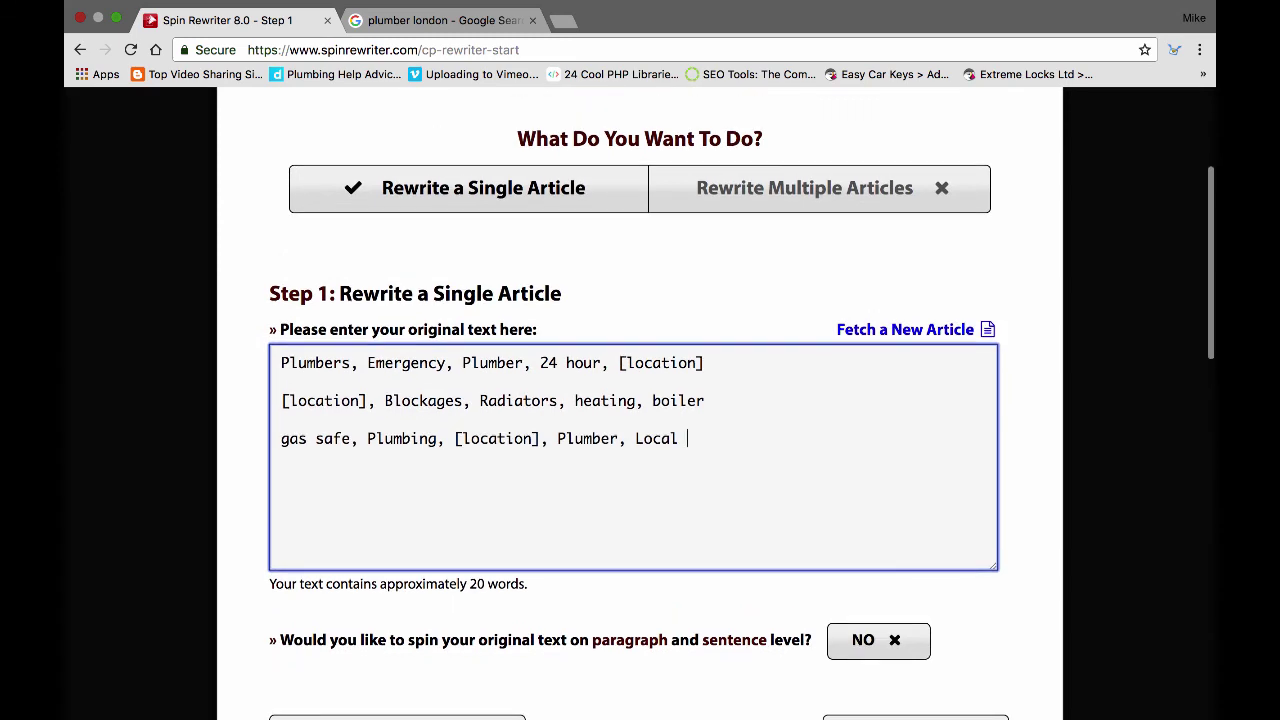
scroll(640, 400, down, 3)
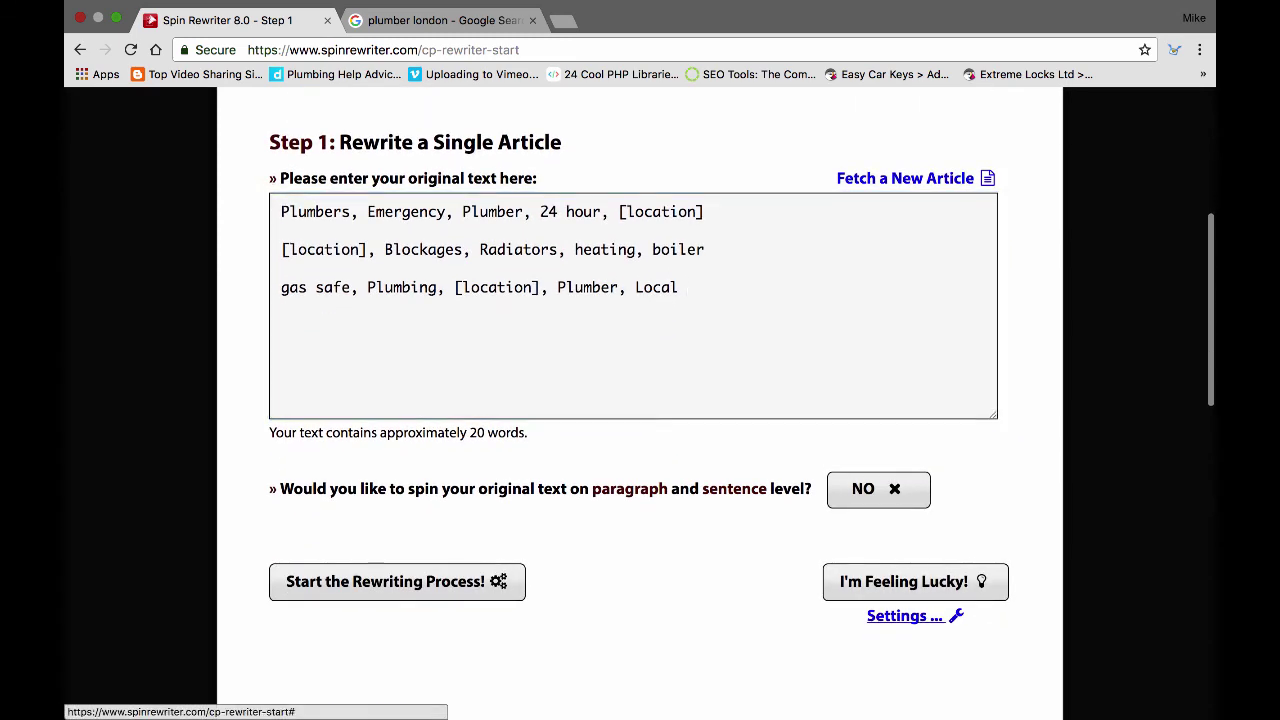
click(904, 614)
scroll(640, 400, down, 5)
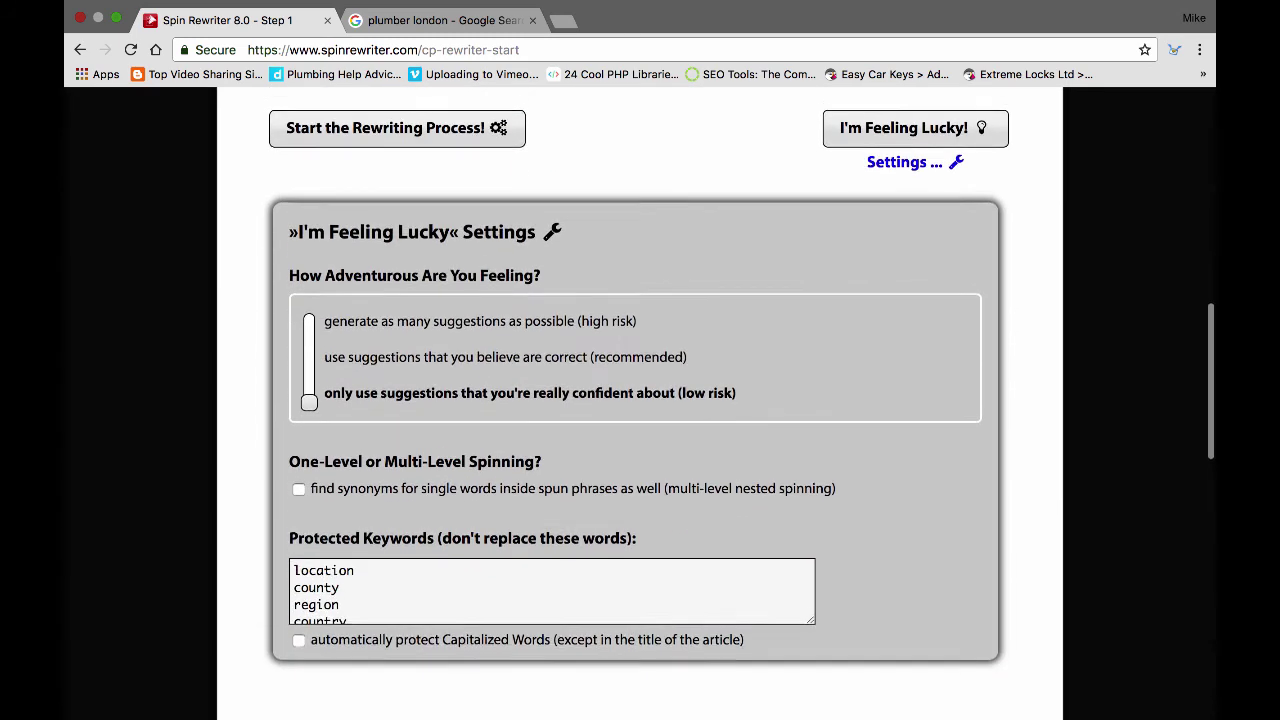
scroll(640, 400, up, 3)
click(915, 414)
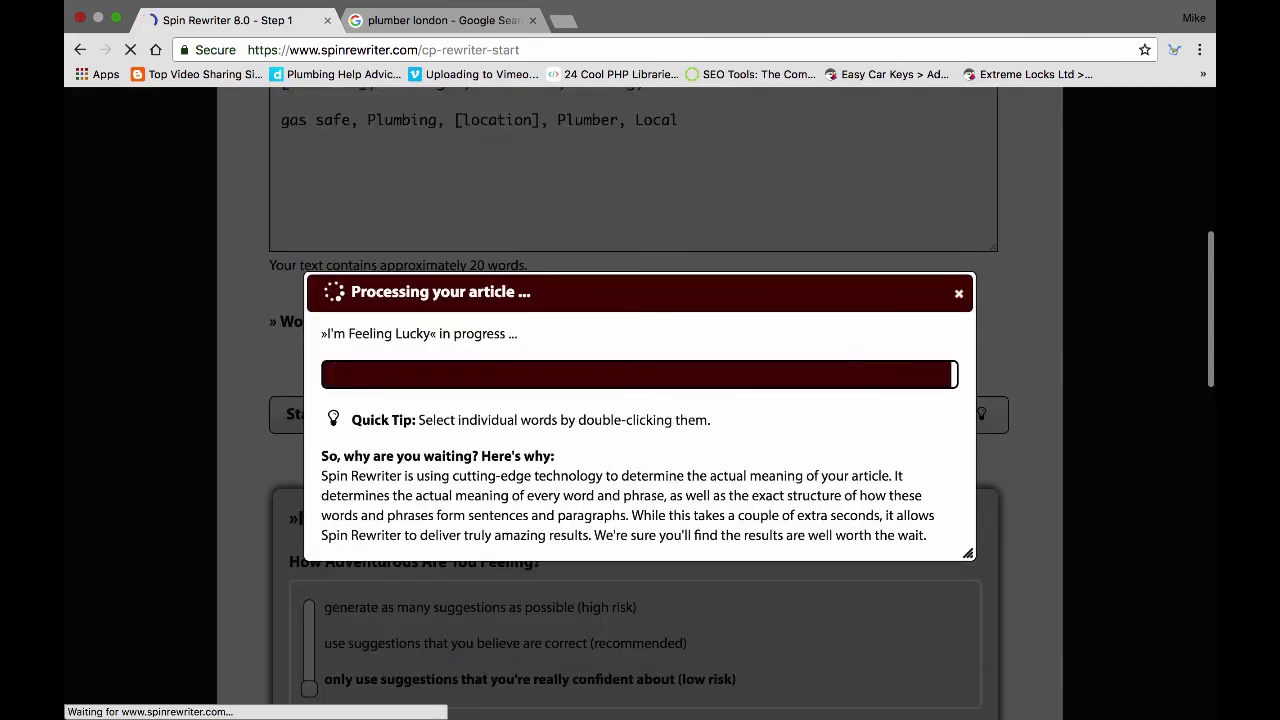
Export the spun keywords in ZIP format with spintax kept in place.
scroll(640, 400, down, 3)
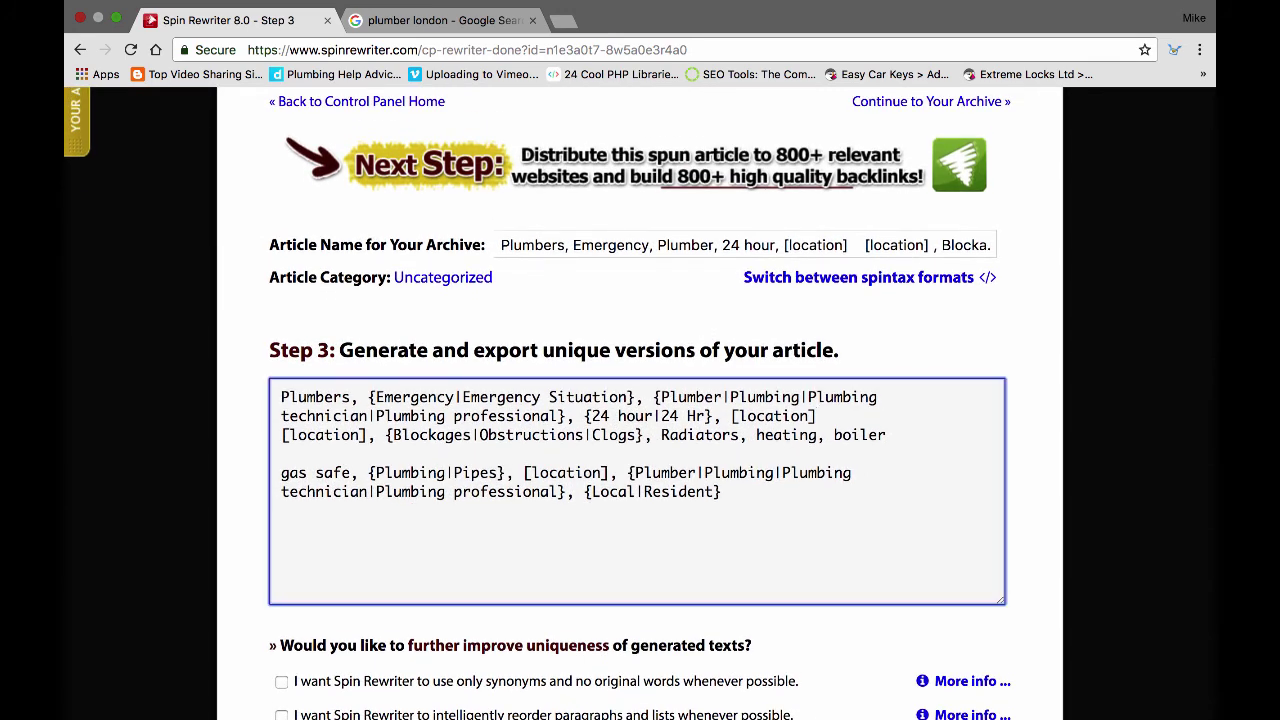
key(Return)
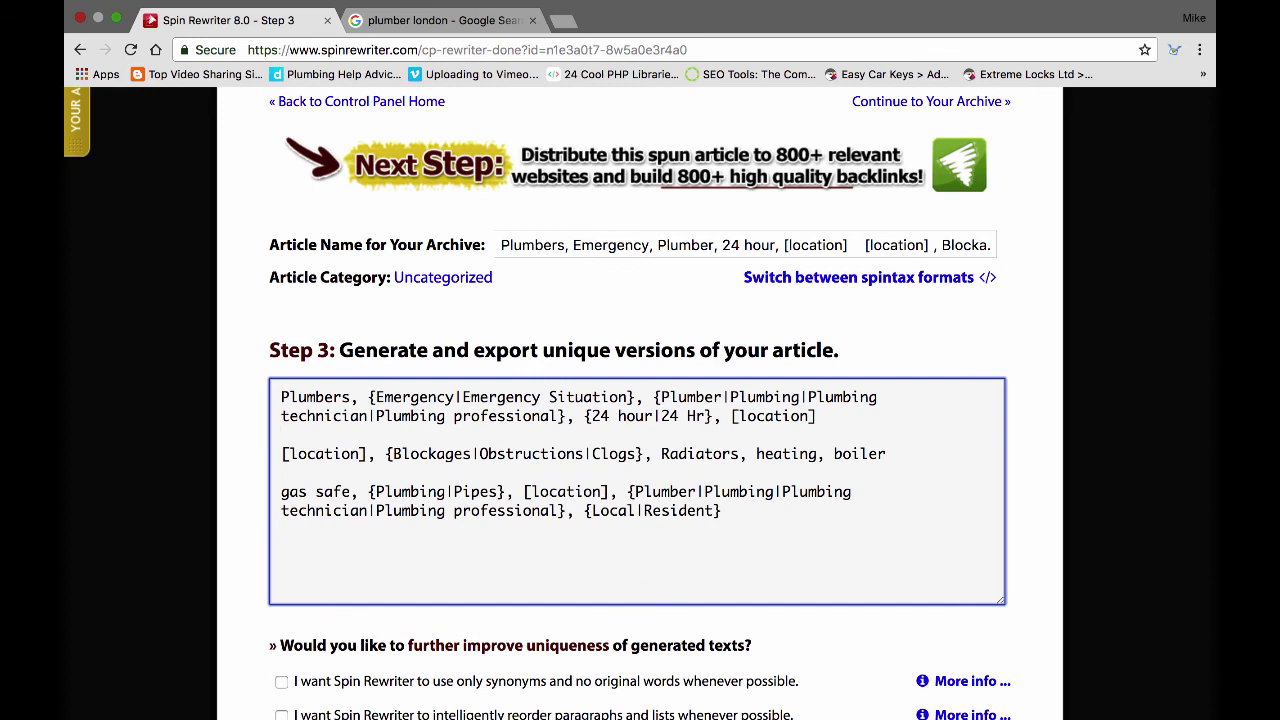
drag(721, 510, 281, 397)
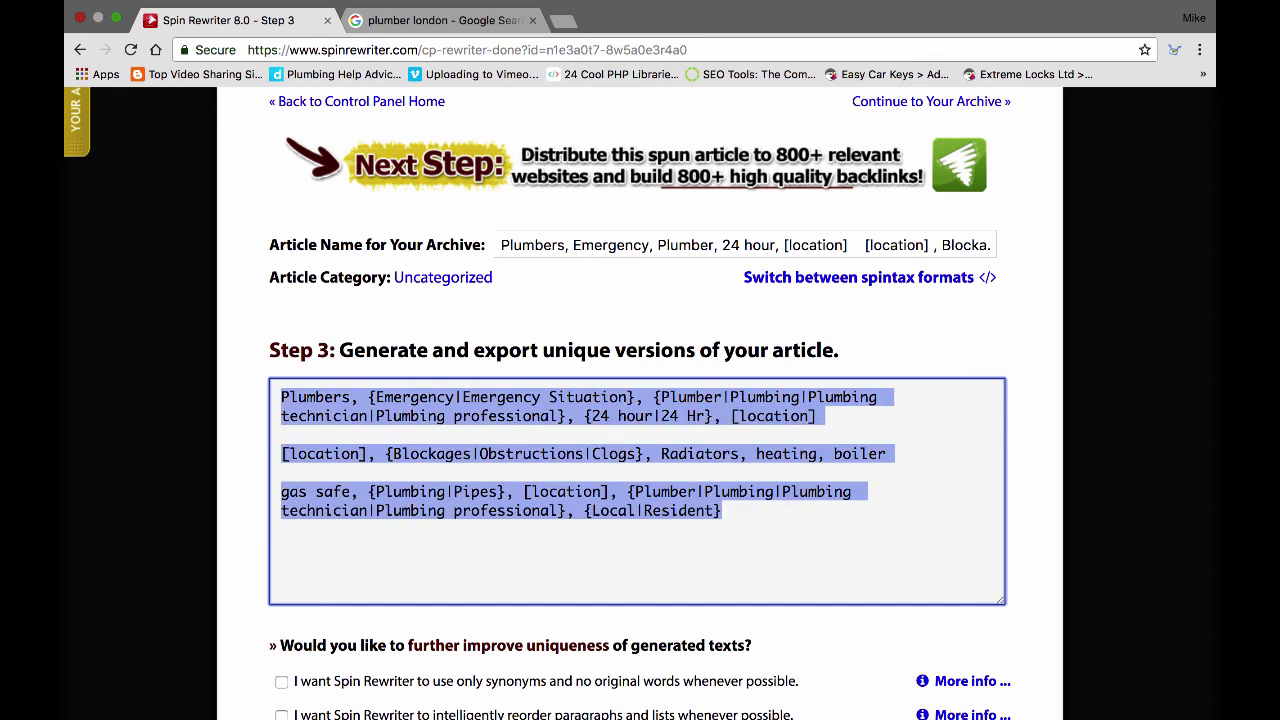
scroll(640, 400, down, 3)
click(857, 707)
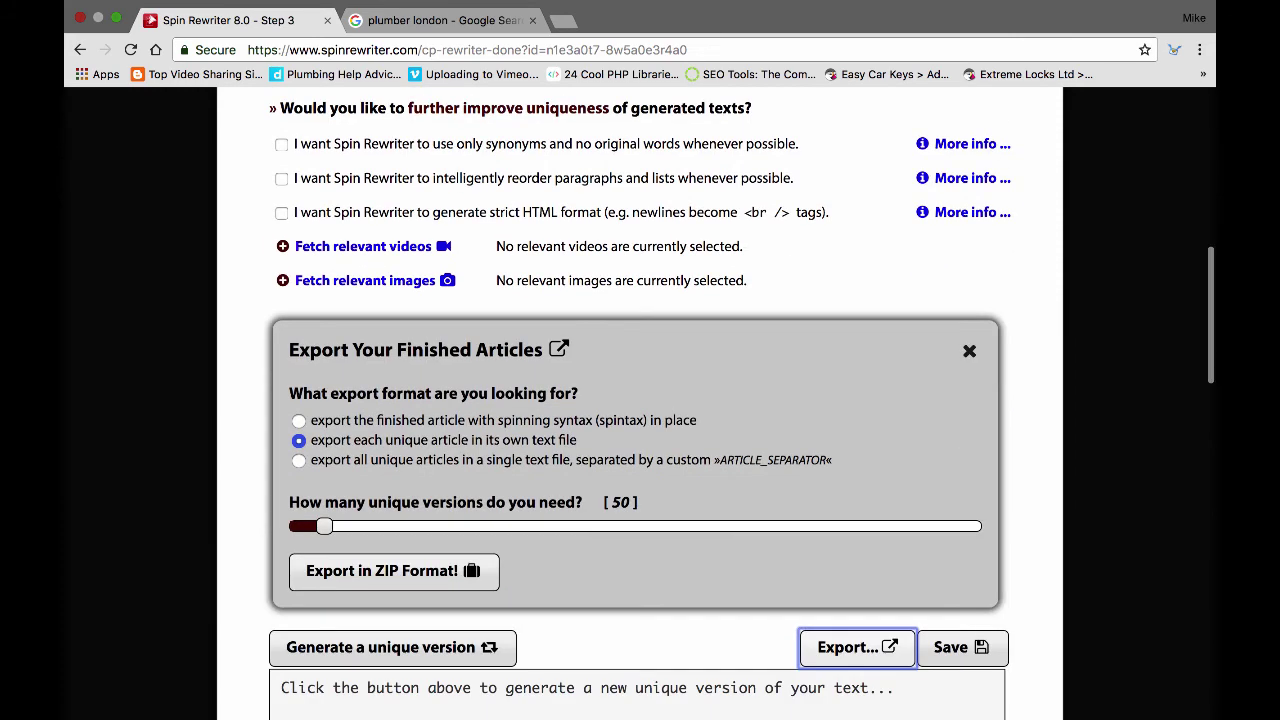
click(298, 420)
click(394, 510)
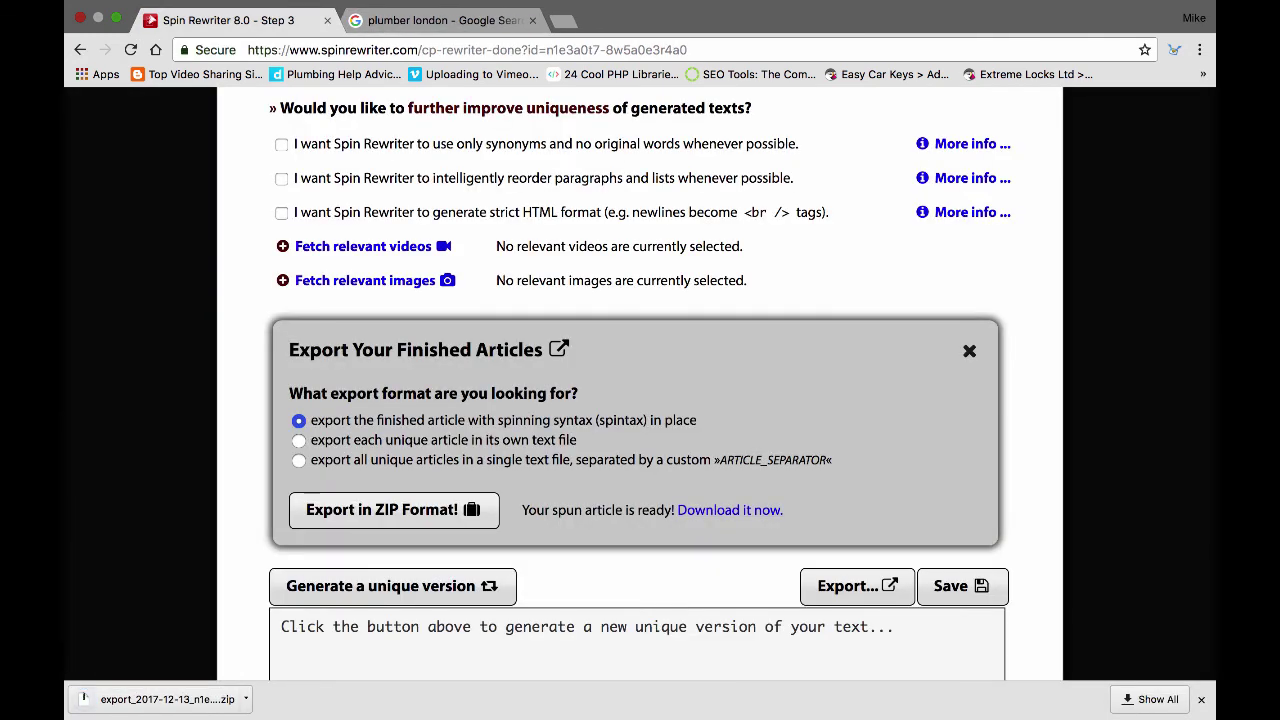
key(ctrl+Left)
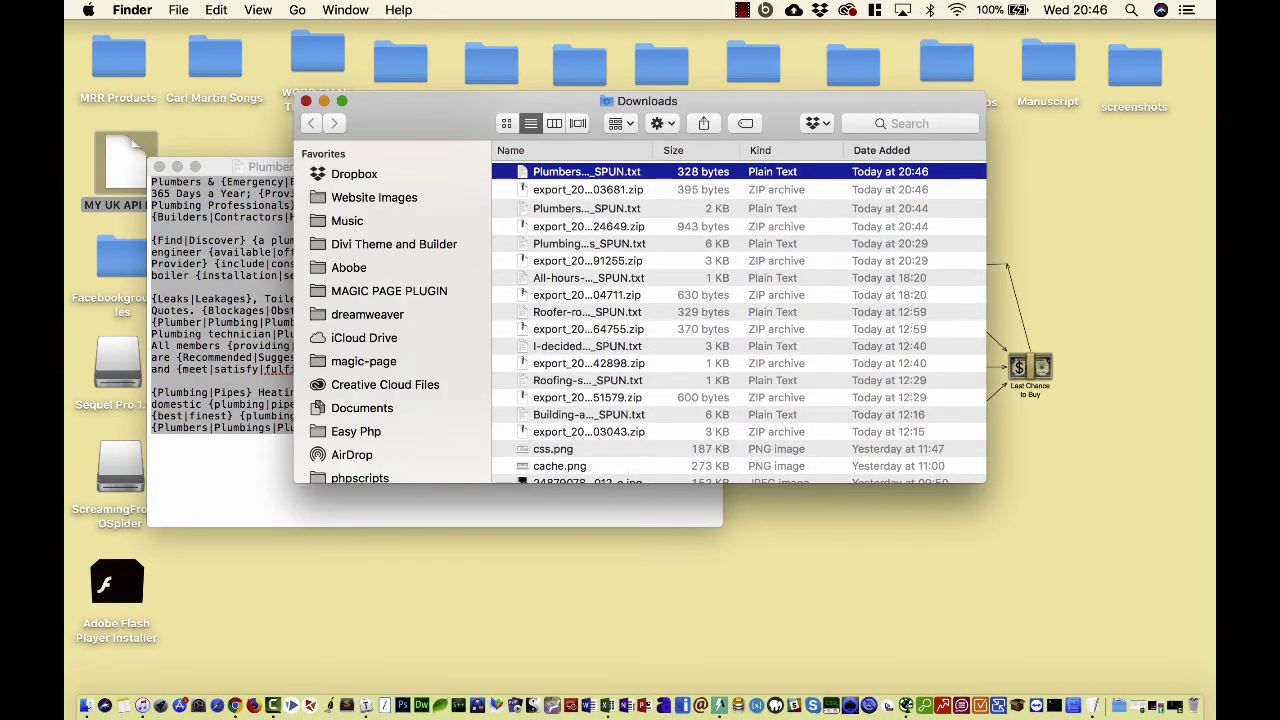
Copy all the spun keyword text and paste it below the original keyword lines in the plumbing file.
key(super+o)
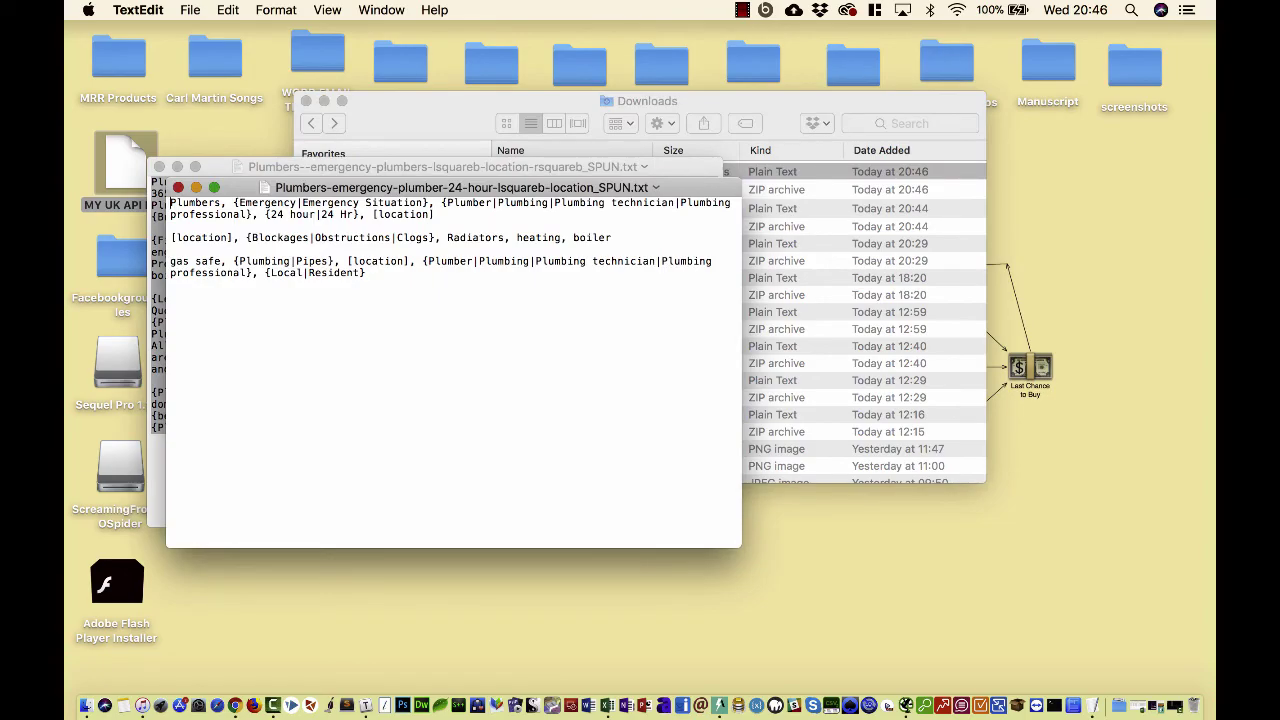
key(super+a)
key(ctrl+c)
key(ctrl+Right)
key(ctrl+Right)
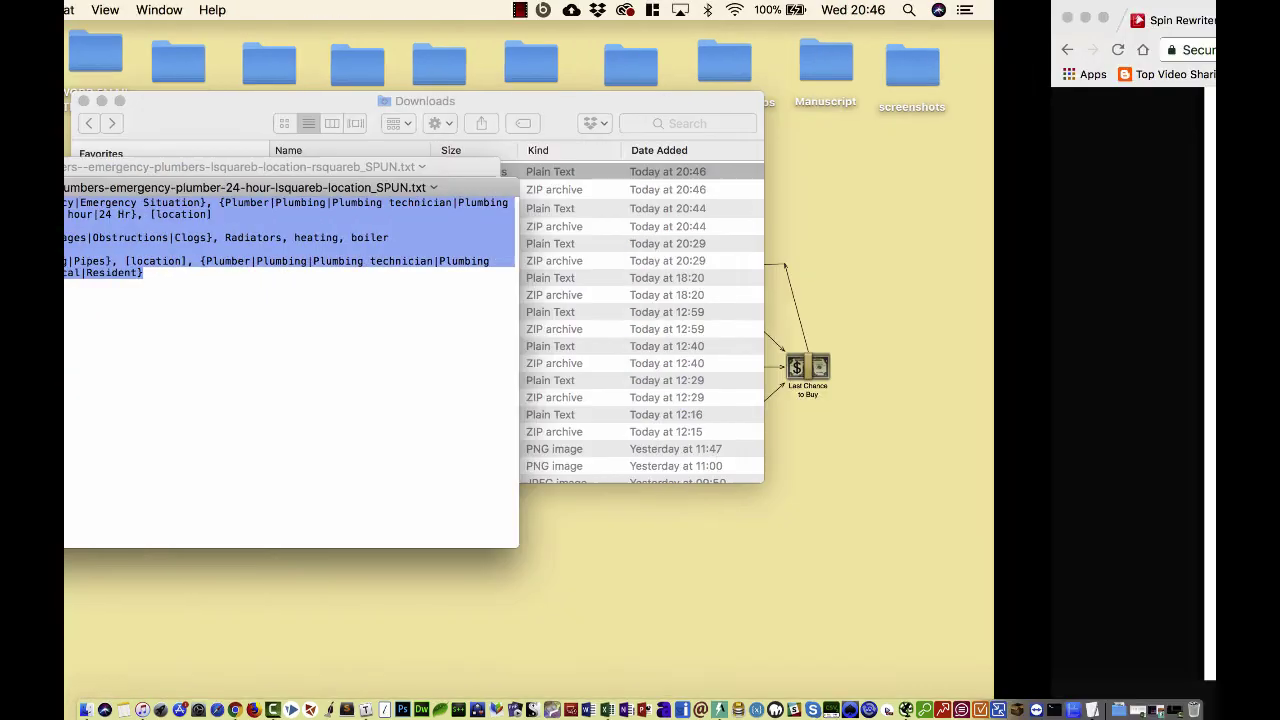
key(ctrl+Right)
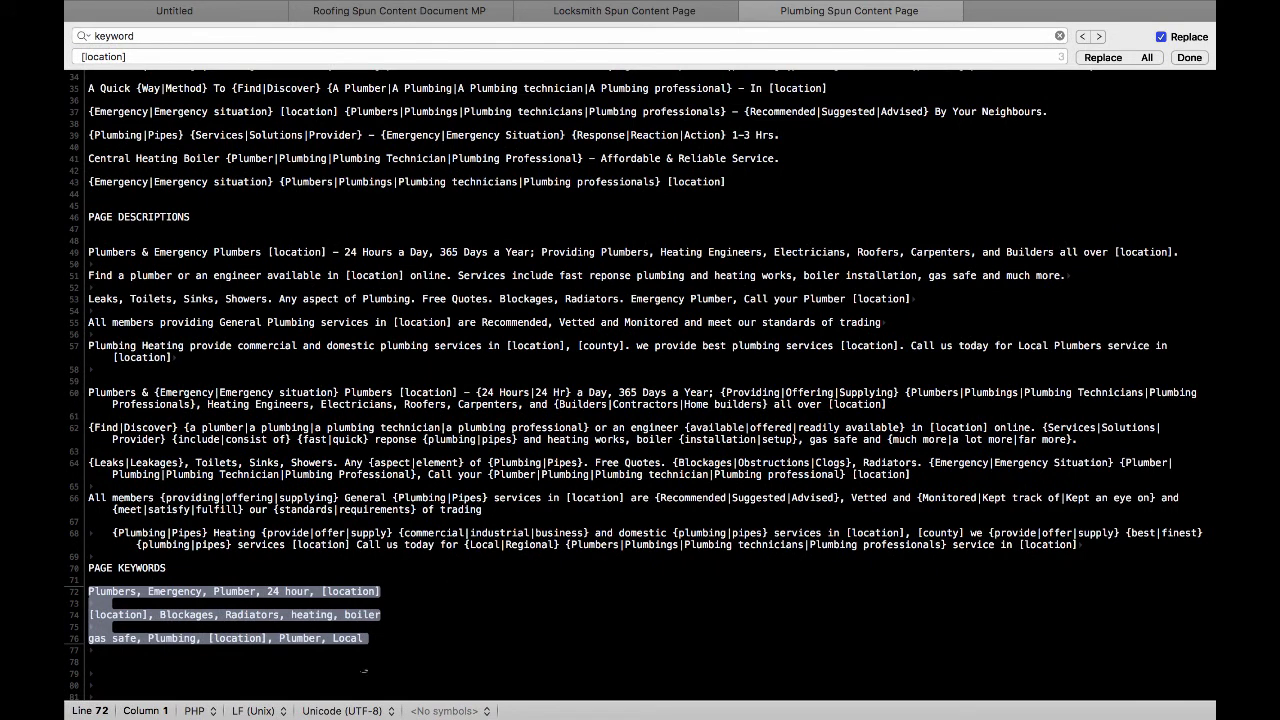
click(94, 662)
mouse_move(422, 692)
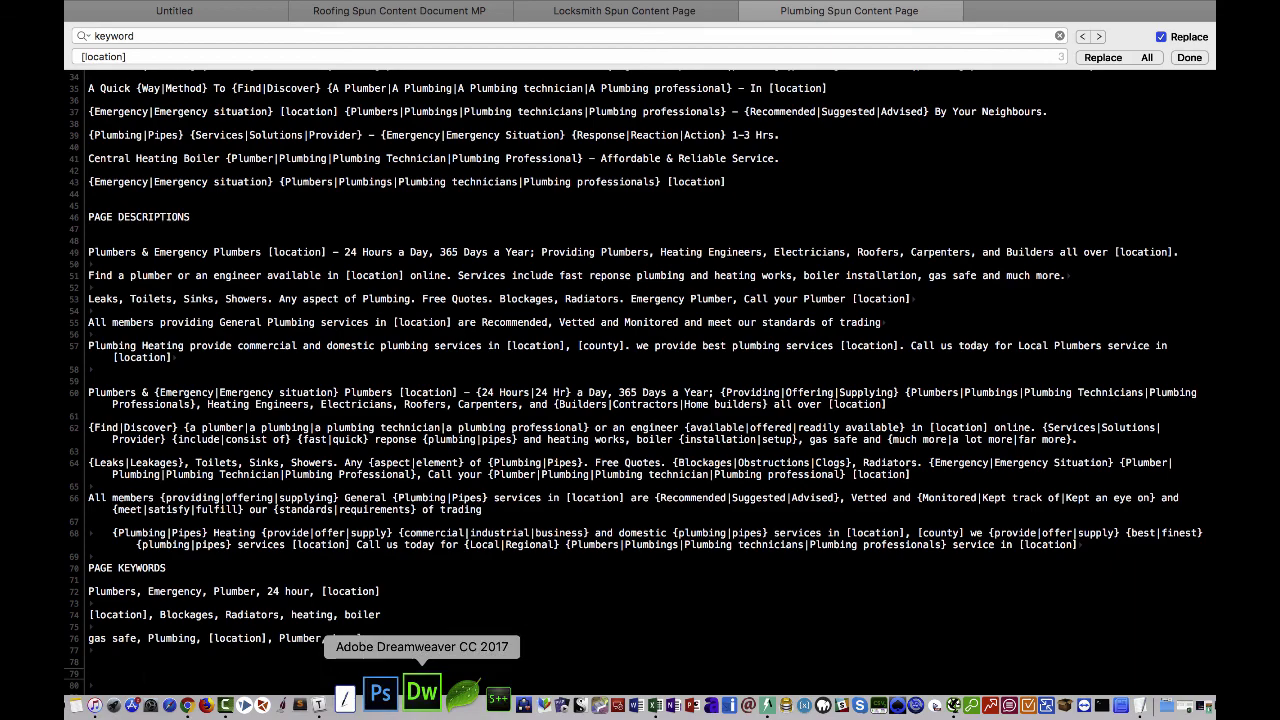
key(ctrl+v)
scroll(205, 585, up, 1)
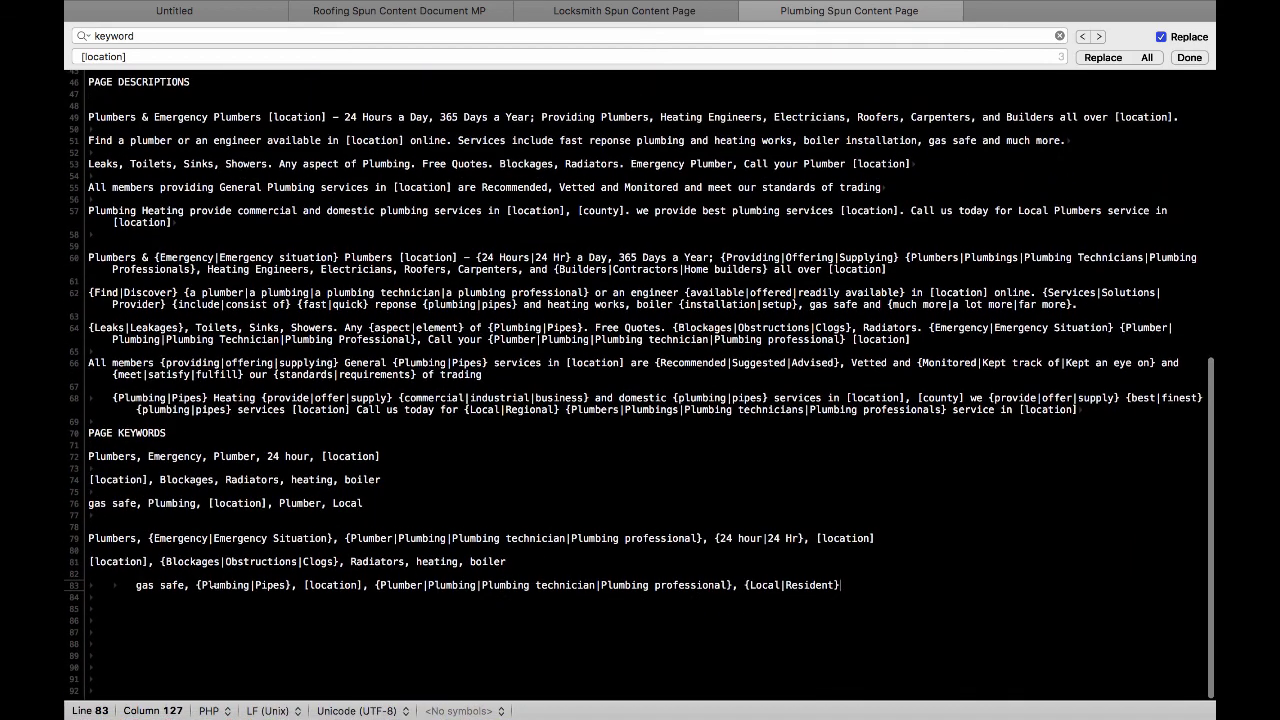
Remove the stray indentation from lines 83 and 81, then copy spun keyword line 79.
key(super+Left)
key(shift+Right)
key(shift+Right)
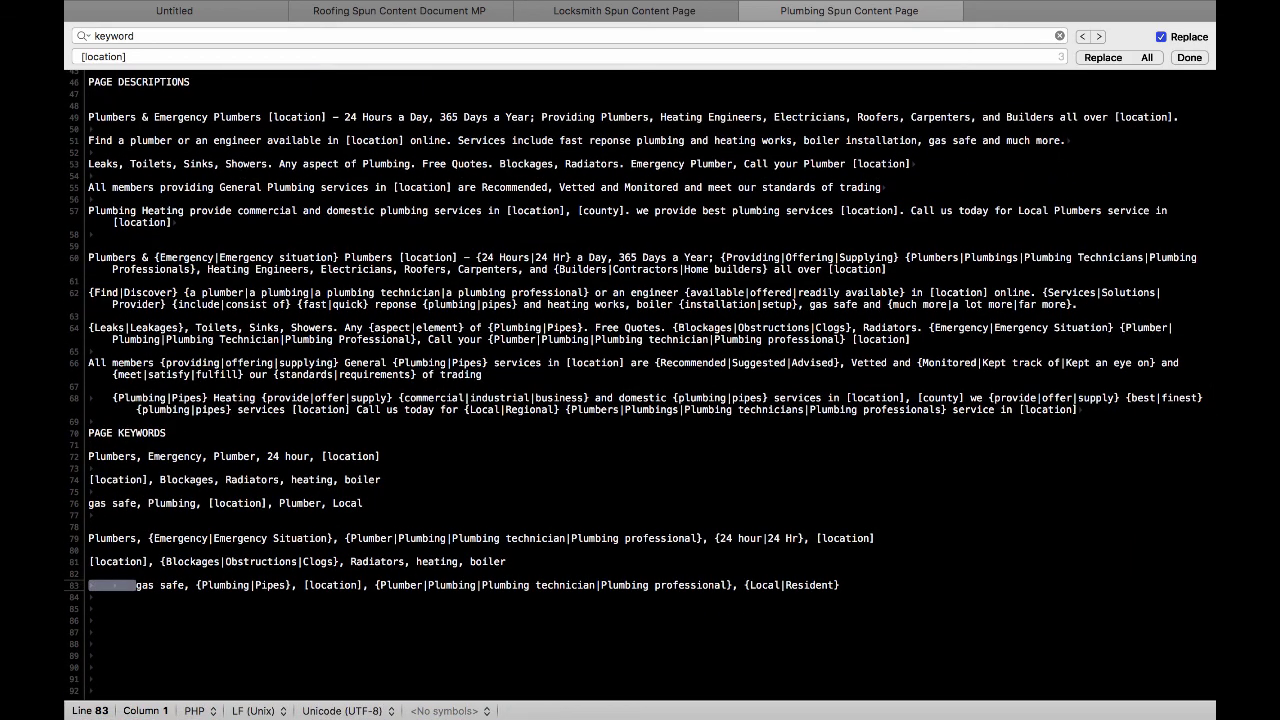
key(BackSpace)
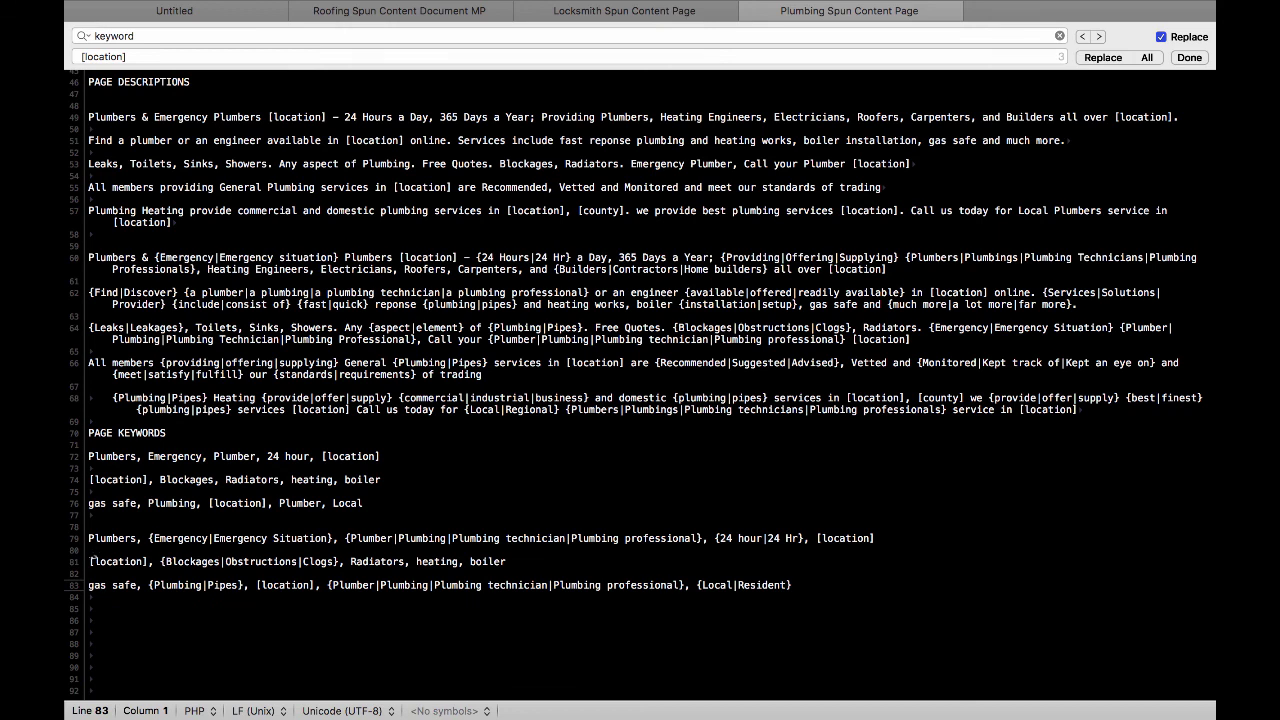
key(Up)
key(Up)
mouse_move(211, 693)
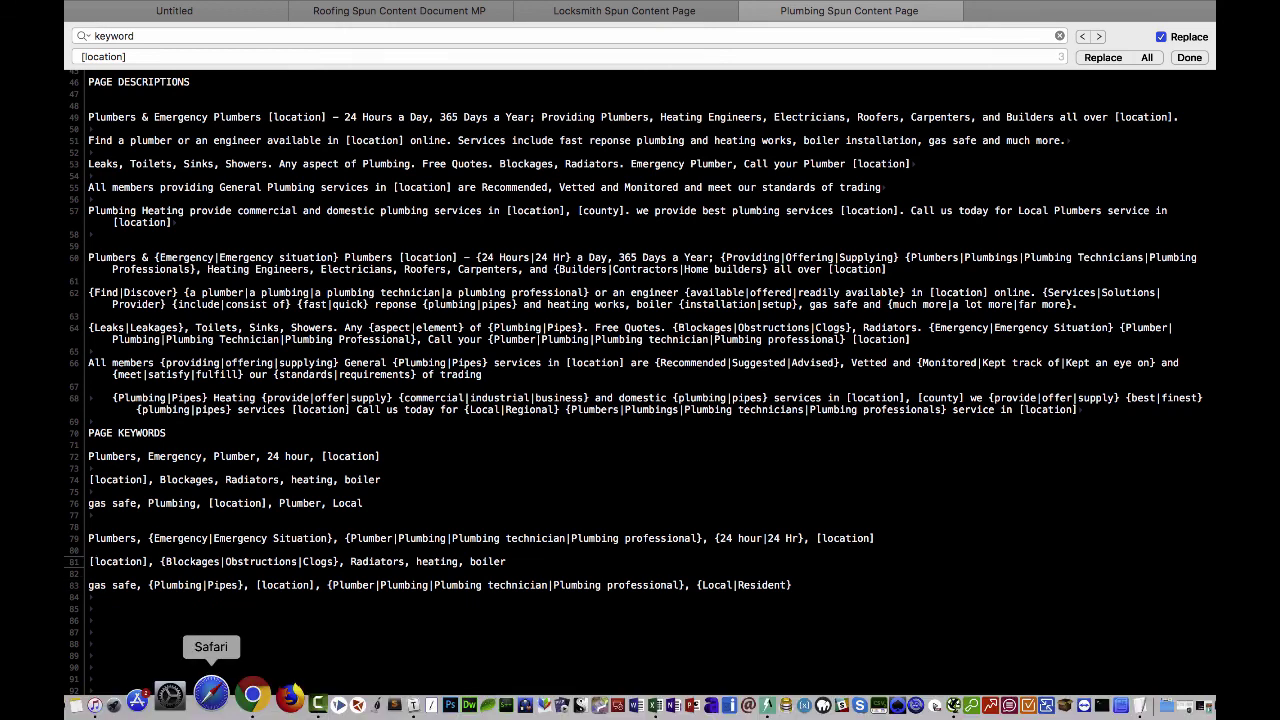
key(Tab)
key(Tab)
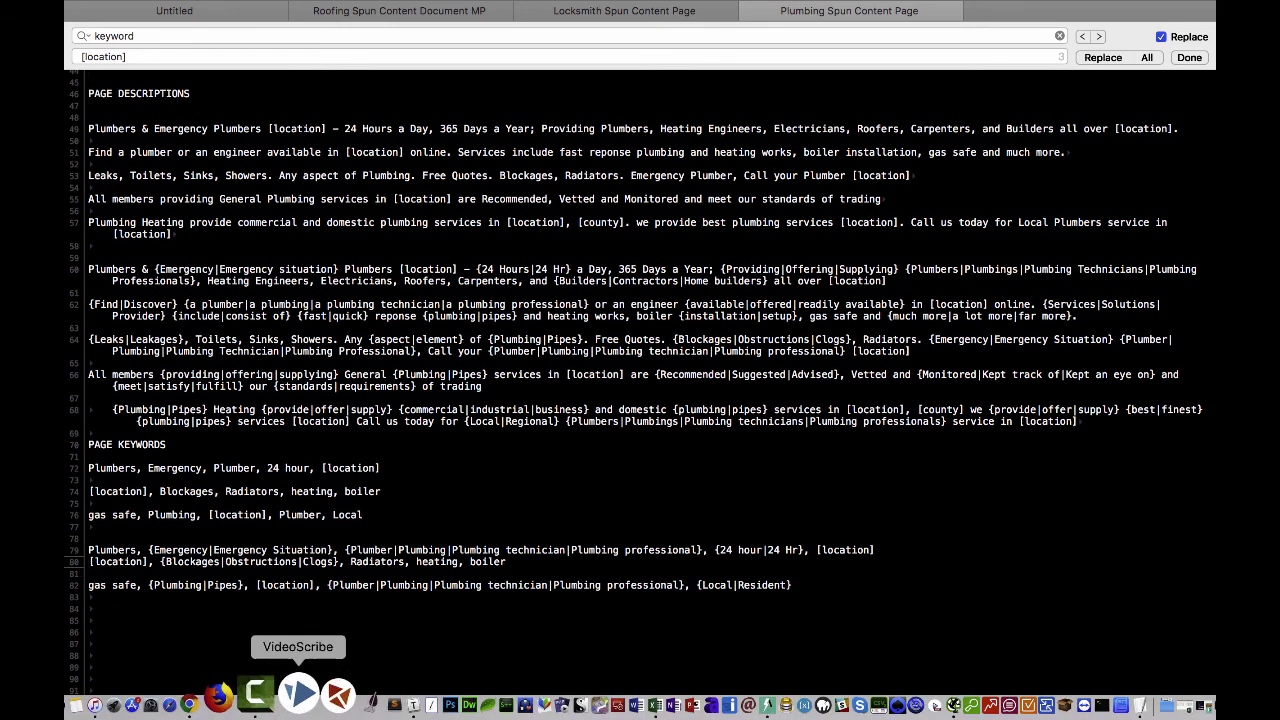
key(BackSpace)
key(BackSpace)
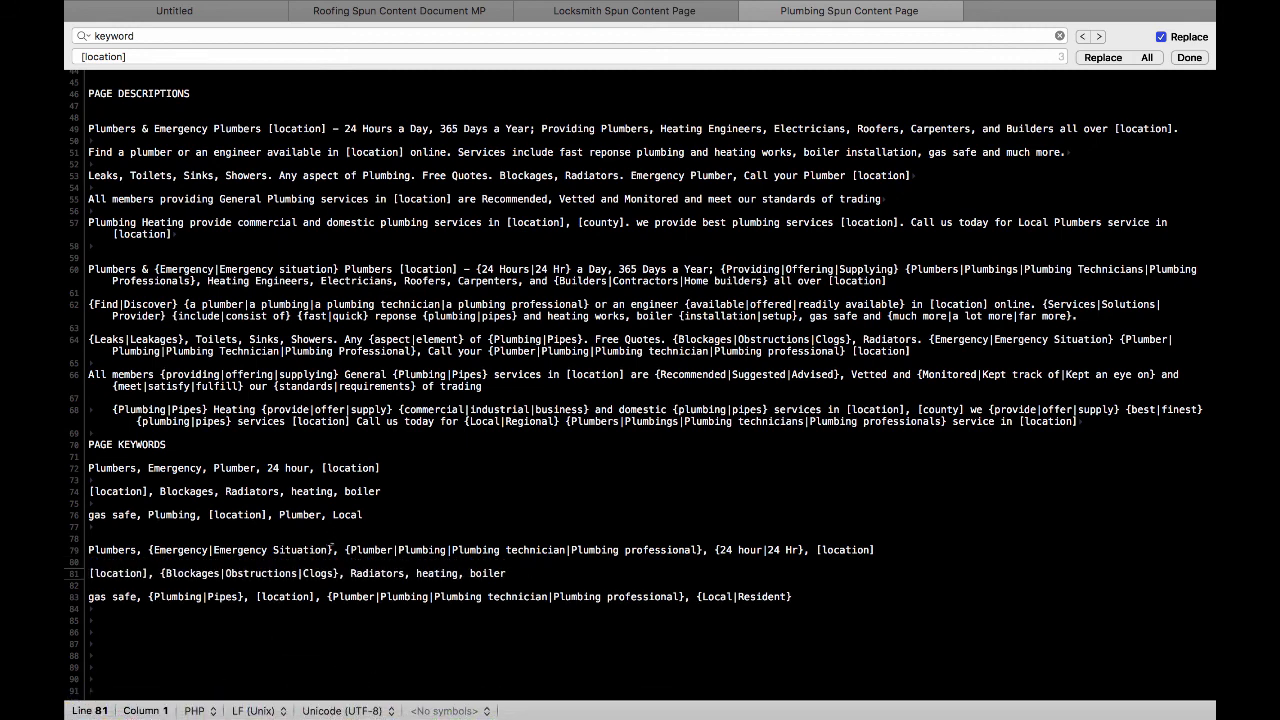
triple_click(331, 549)
key(super+c)
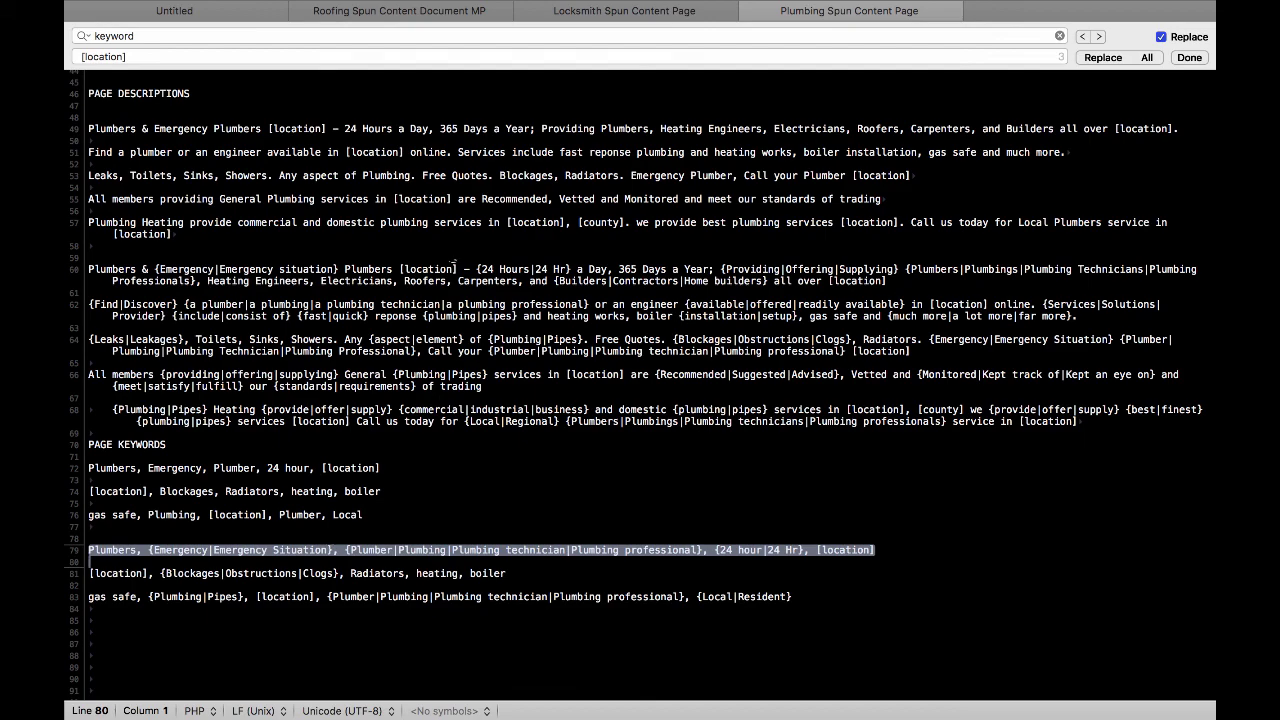
key(super+Tab)
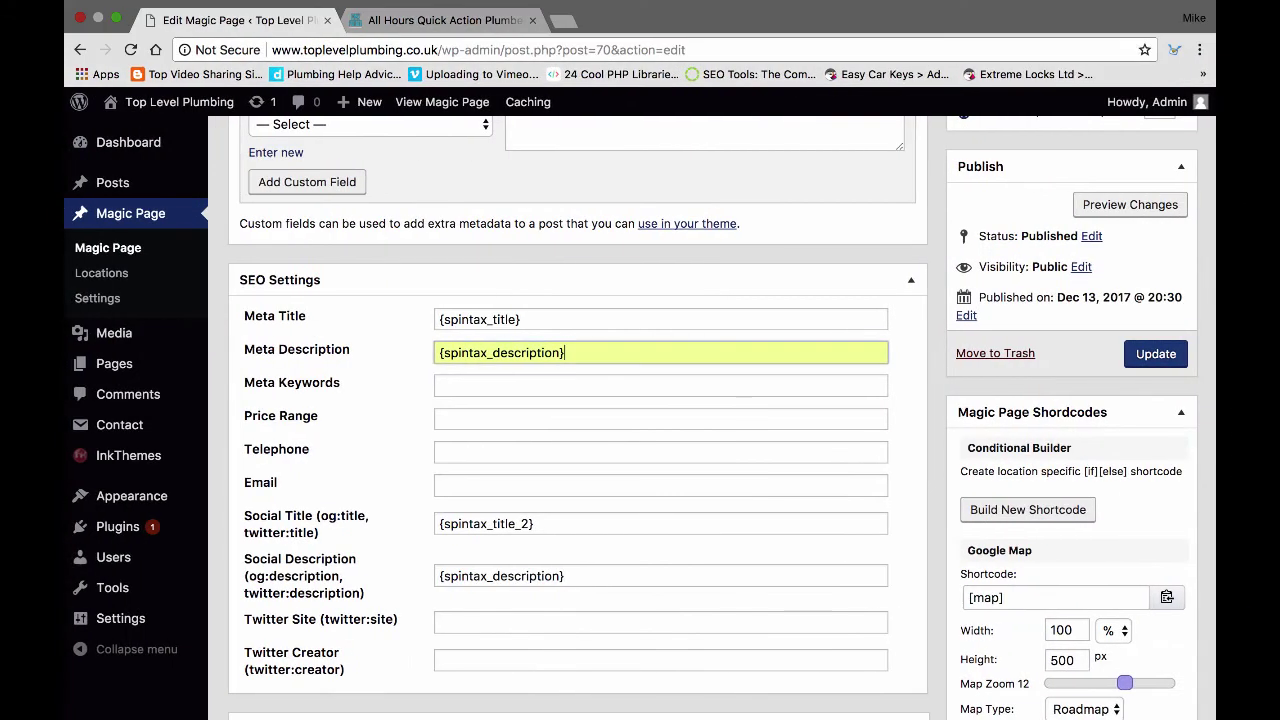
Create a new spintax shortcode labelled 'keywords' and give it three empty options.
click(660, 385)
scroll(578, 418, down, 10)
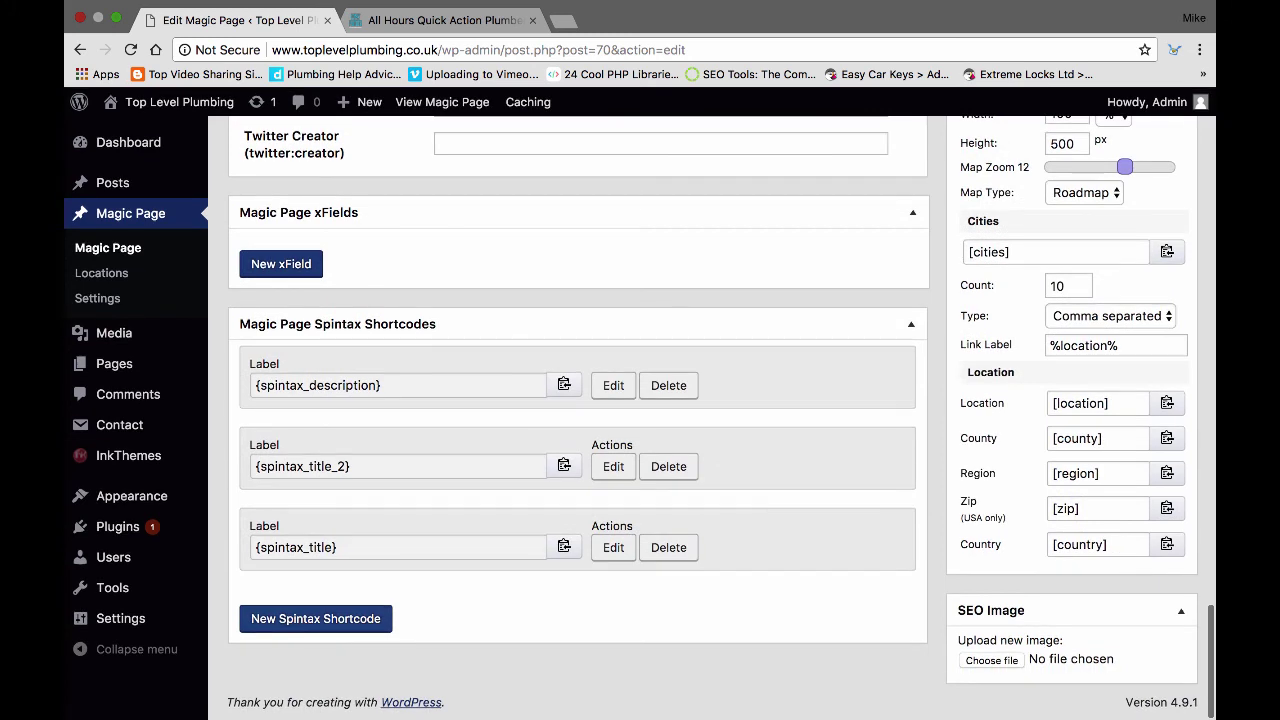
click(315, 618)
click(414, 385)
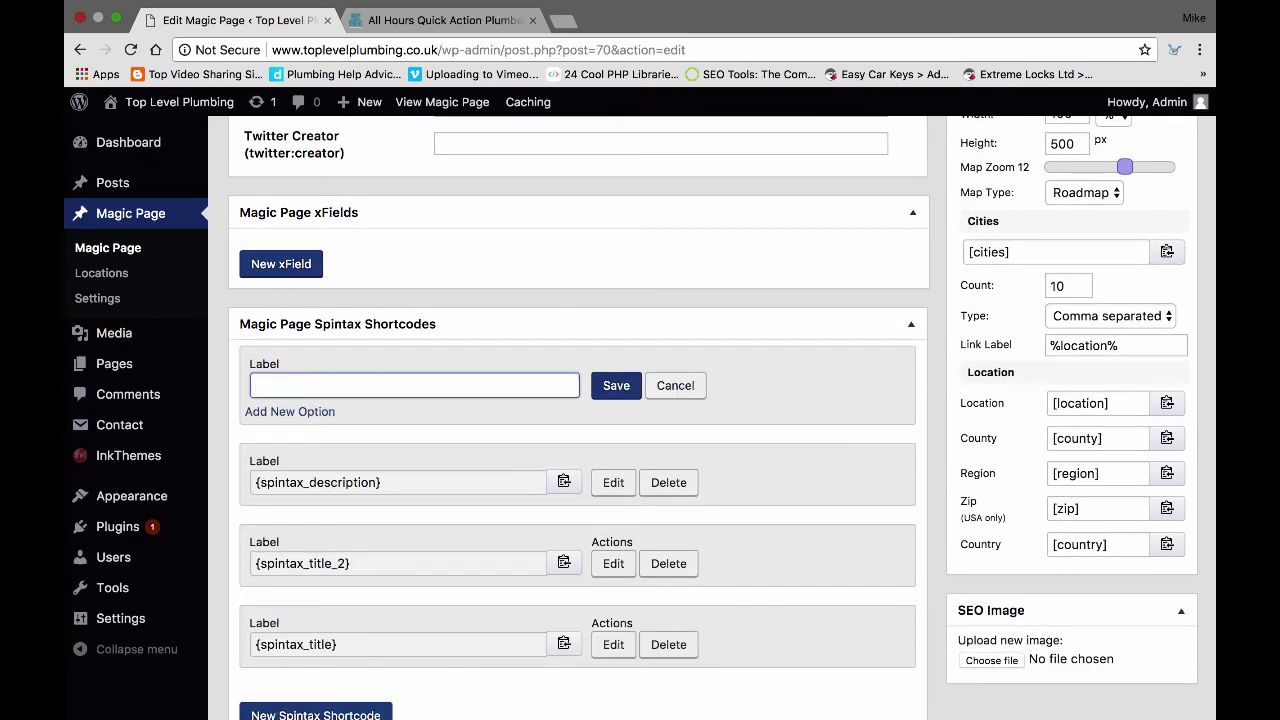
text(keywords)
key(Return)
click(613, 385)
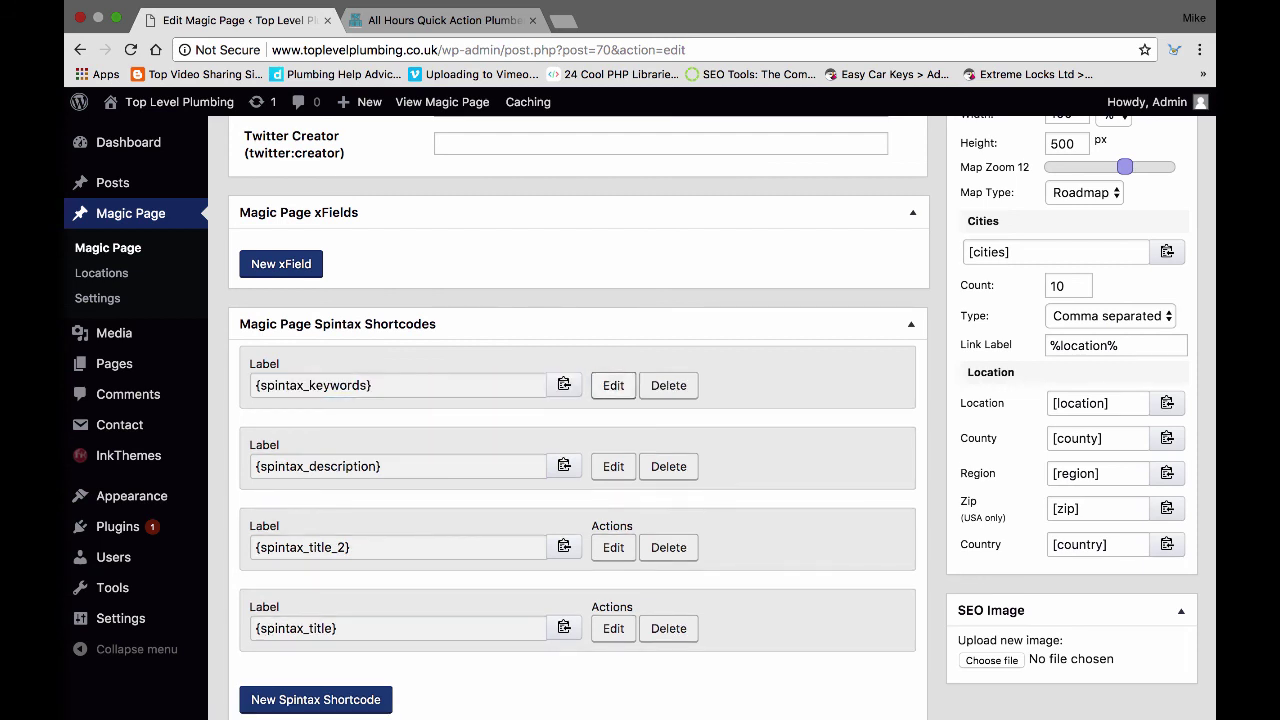
click(290, 411)
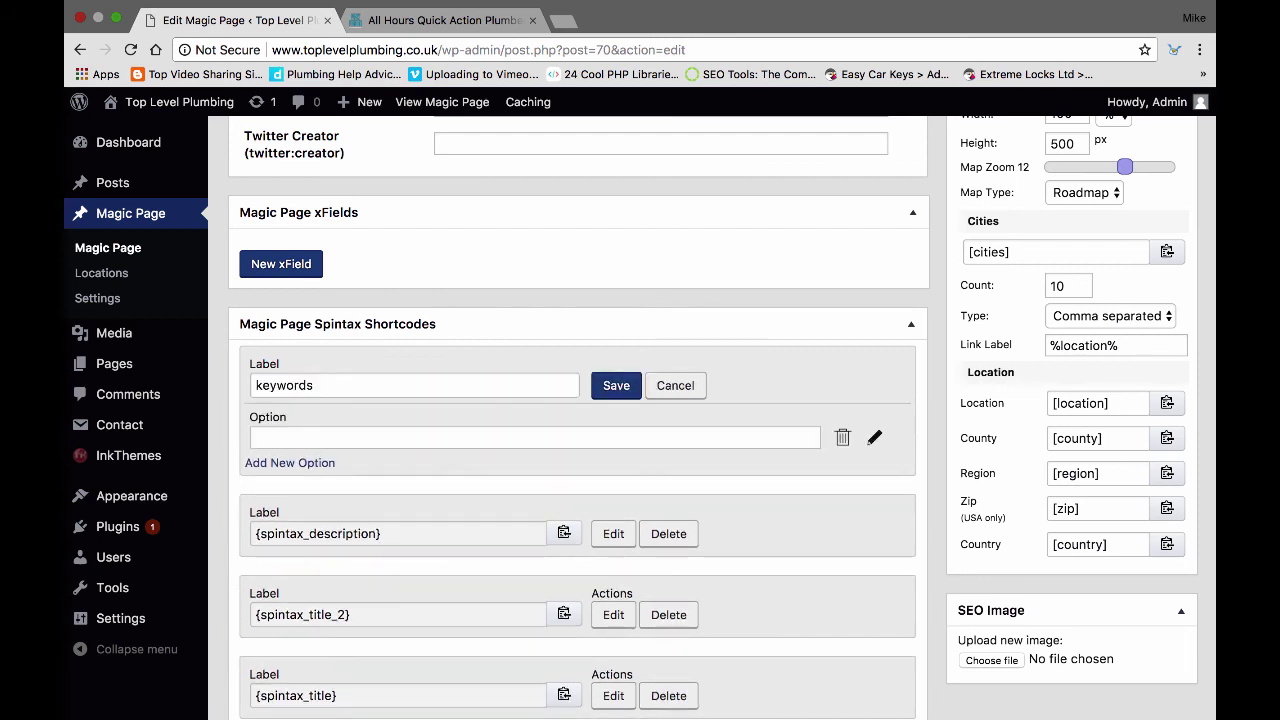
click(290, 462)
click(290, 514)
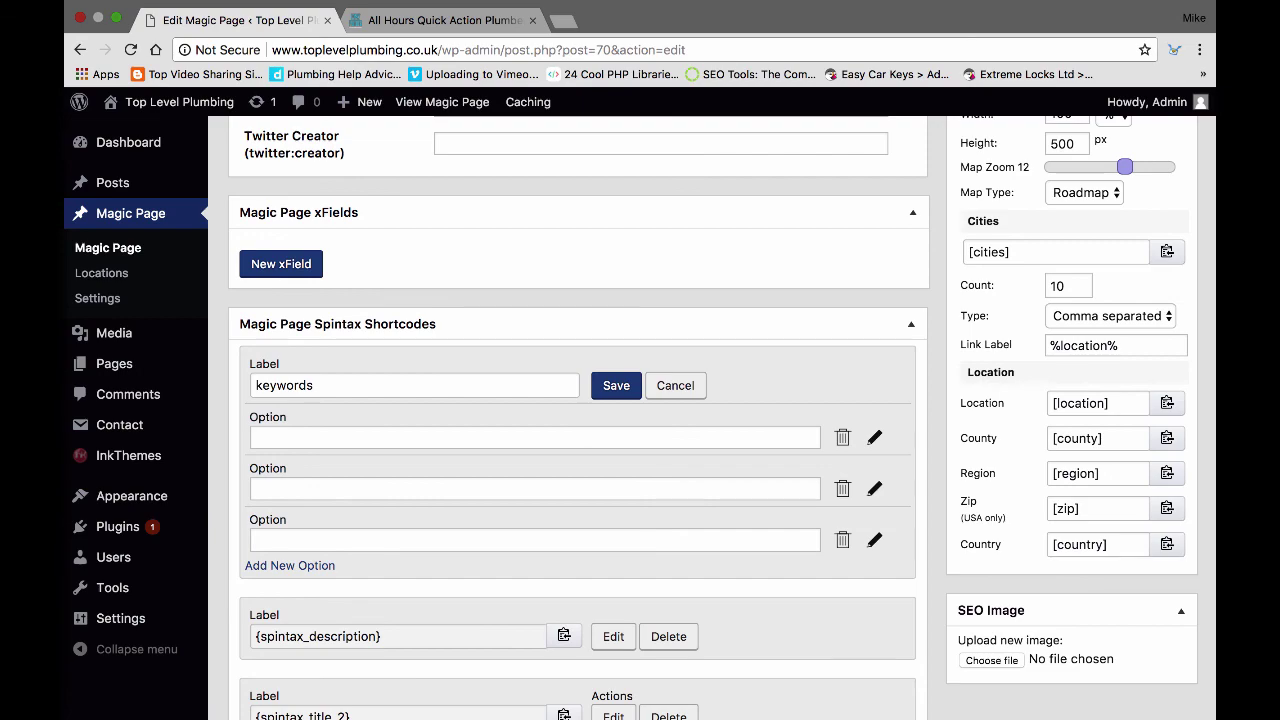
Paste the first two spun keyword lines into option fields one and two.
click(534, 437)
key(super+v)
key(super+Tab)
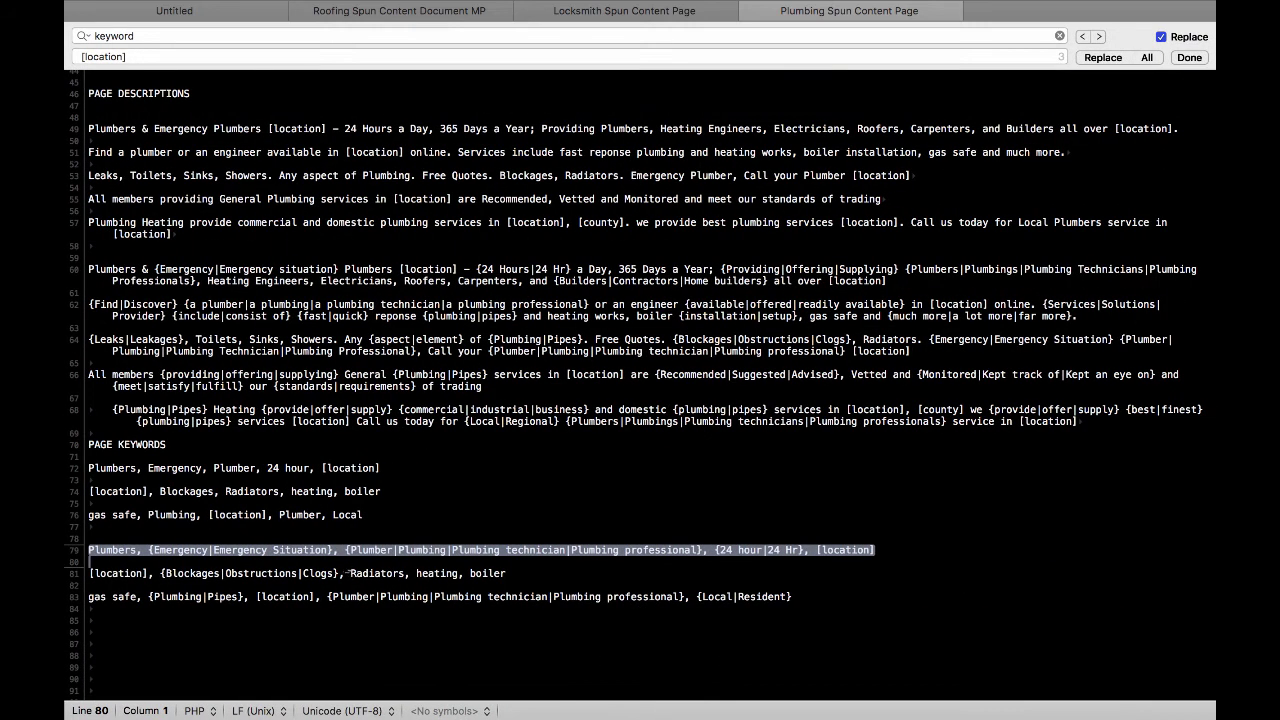
triple_click(346, 572)
key(super+c)
key(super+Tab)
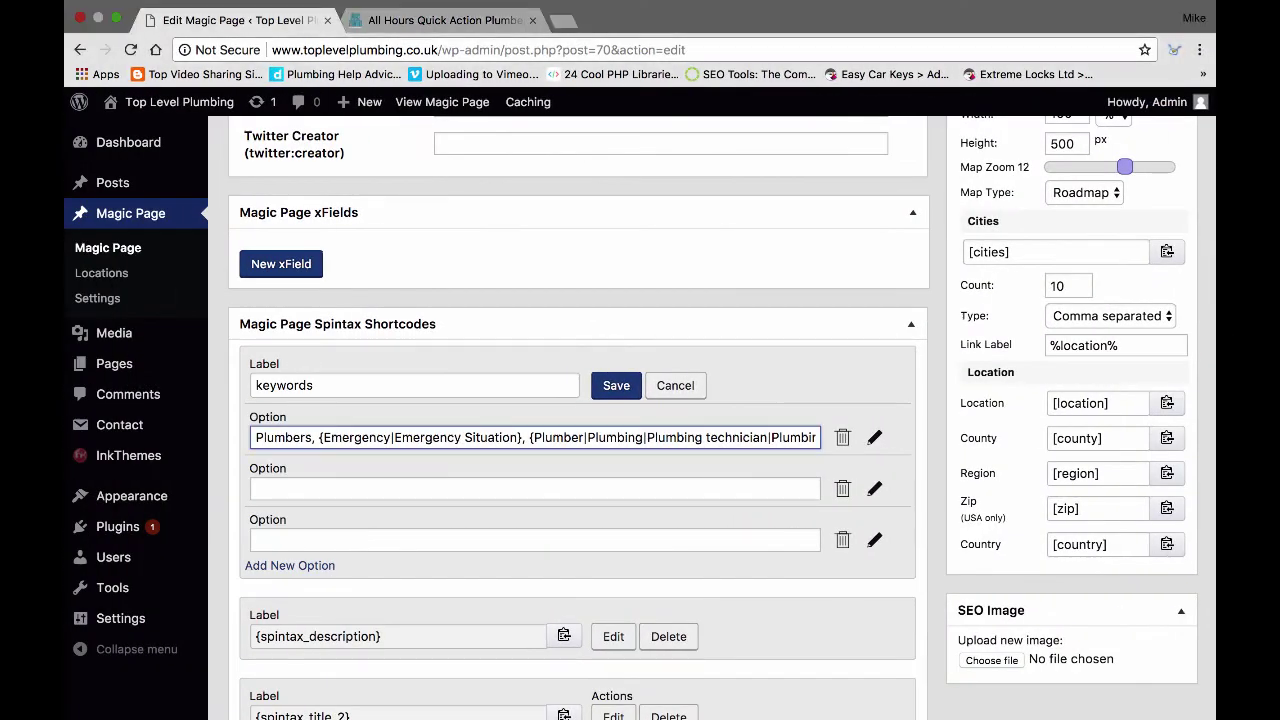
click(534, 488)
key(super+v)
Paste the third spun keyword line (line 83) into option three and save the shortcode.
click(534, 540)
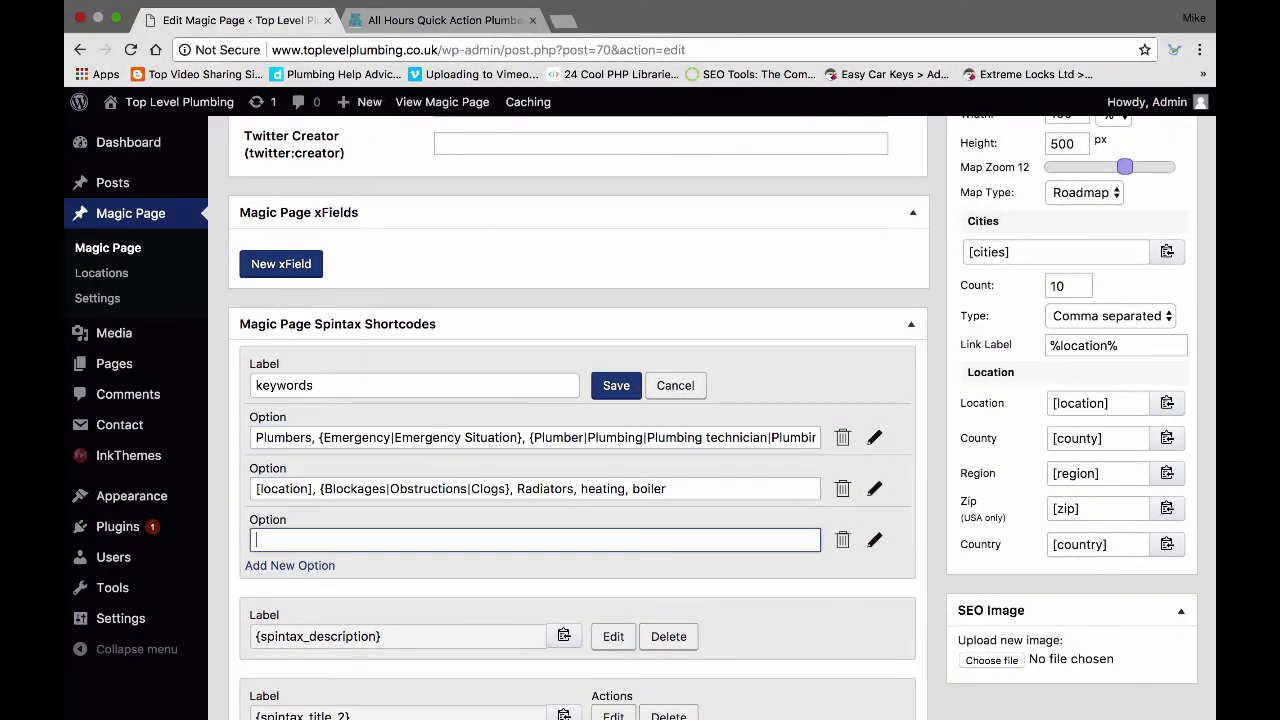
key(super+Tab)
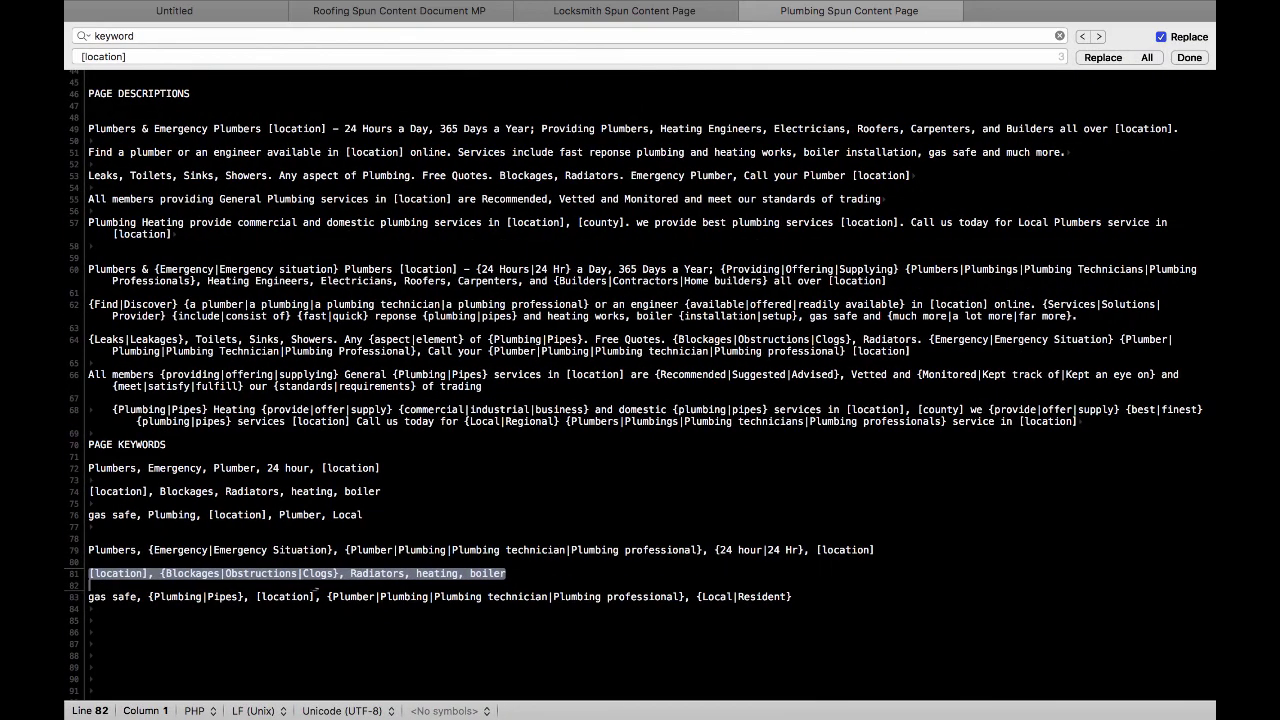
click(316, 596)
triple_click(316, 596)
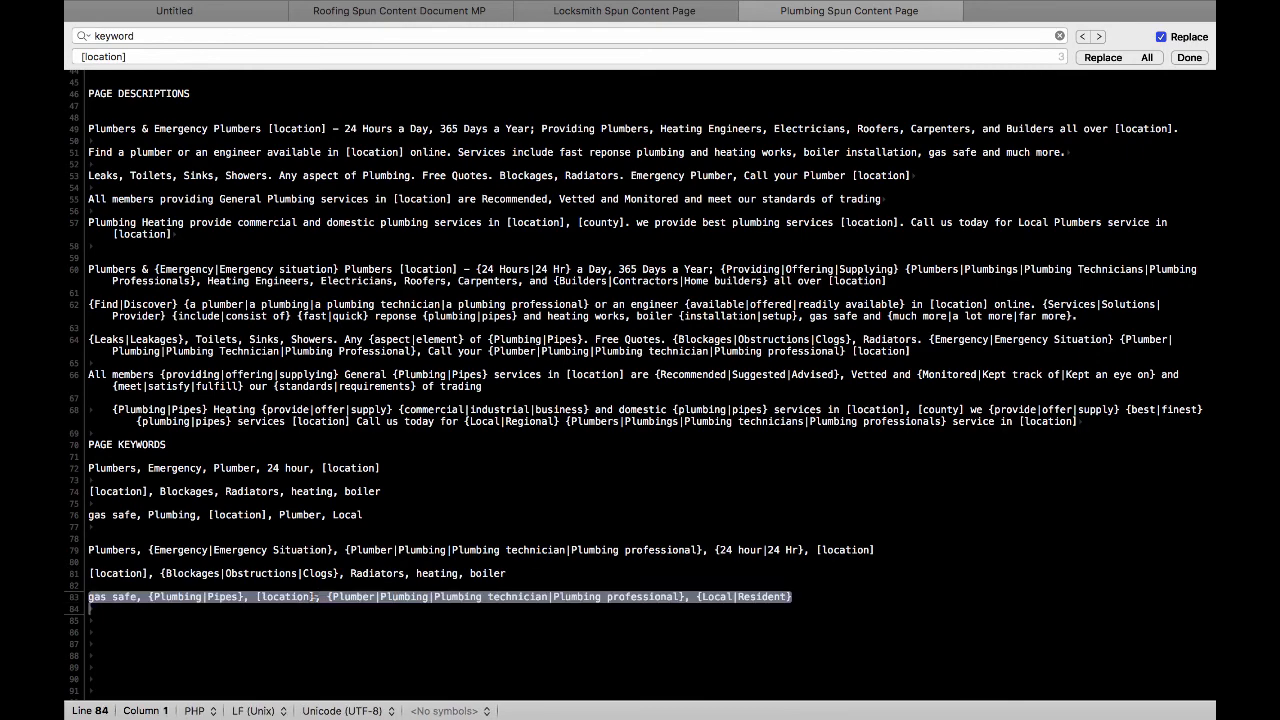
key(super+Tab)
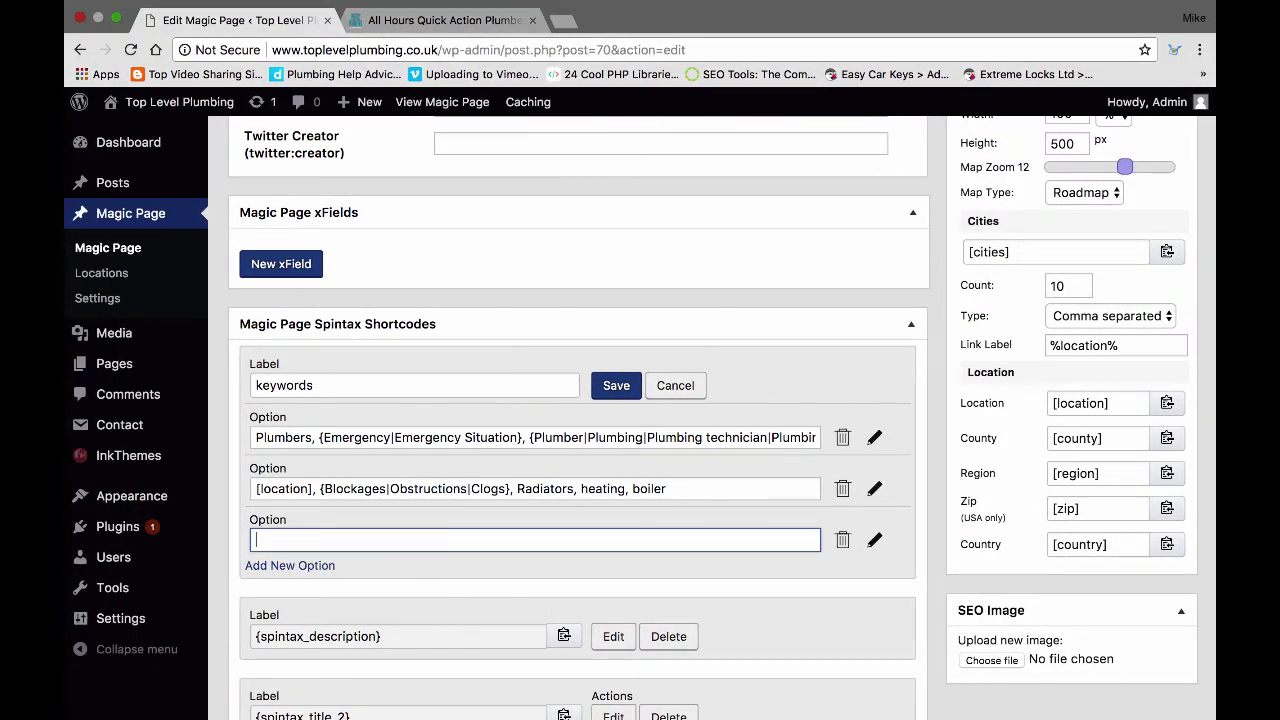
key(super+v)
click(616, 385)
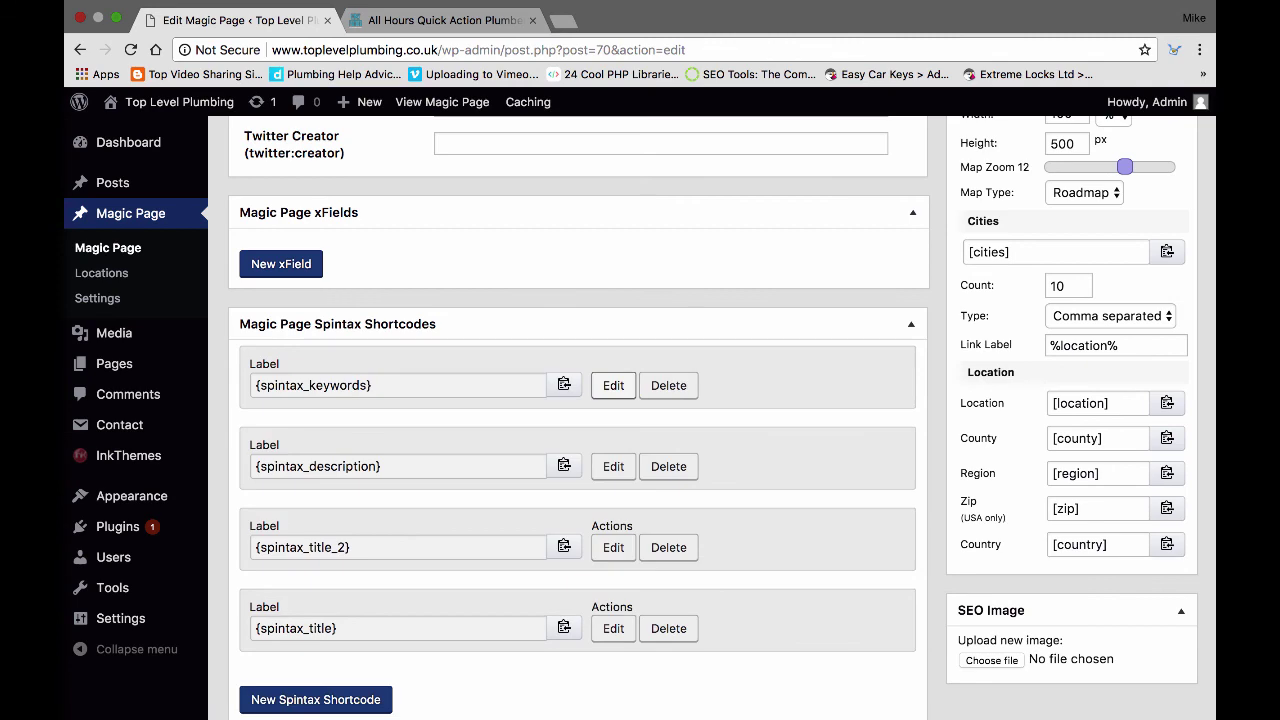
Put the {spintax_keywords} shortcode into the Meta Keywords field.
click(564, 385)
scroll(578, 418, up, 5)
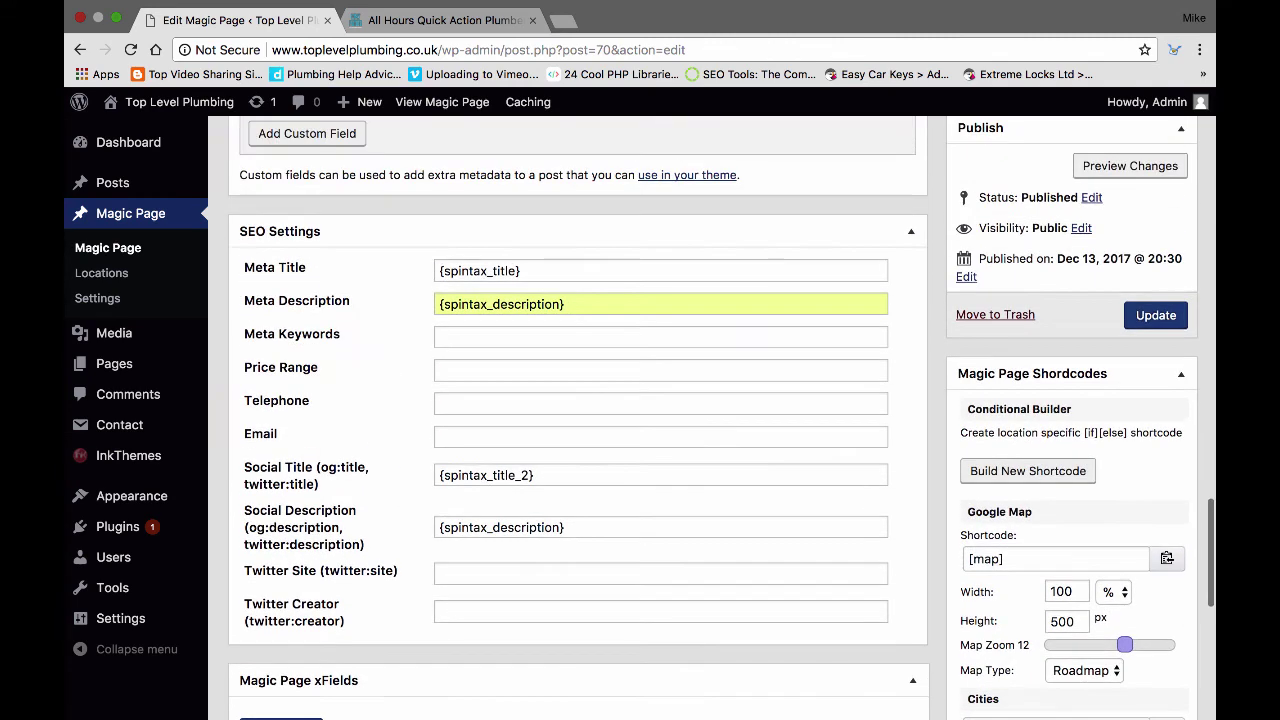
click(660, 337)
key(super+v)
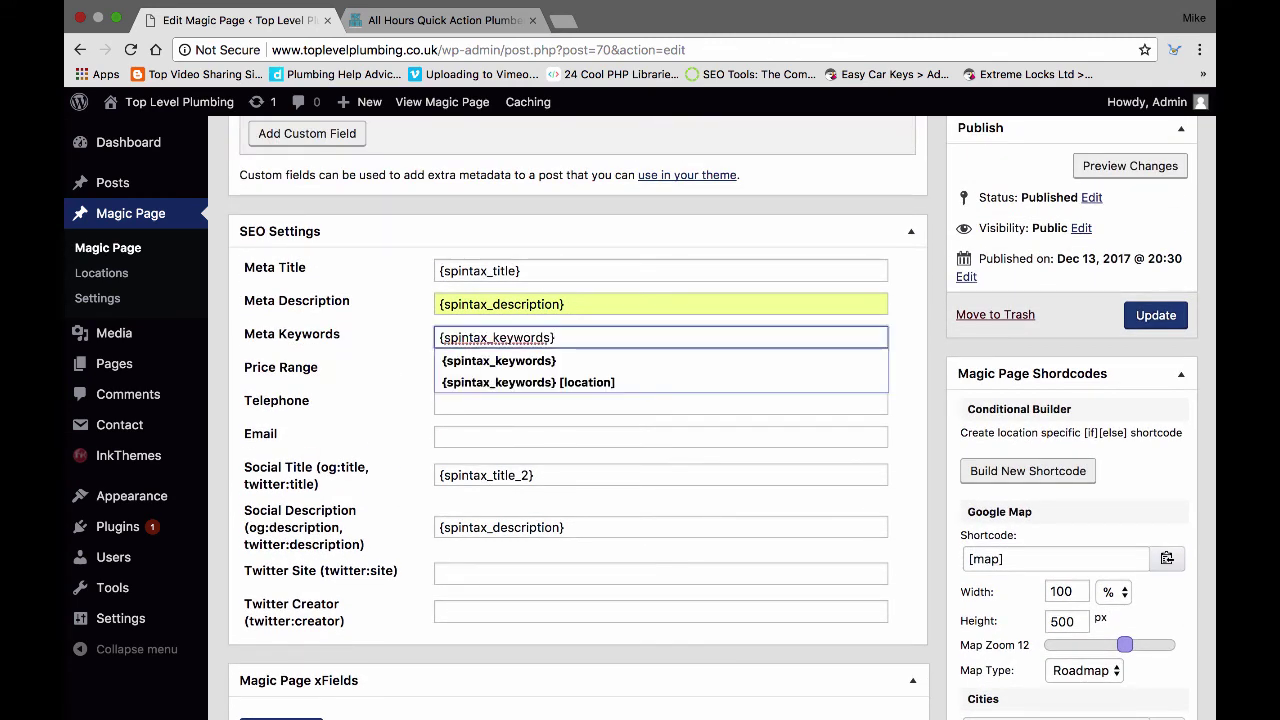
key(Down)
key(Escape)
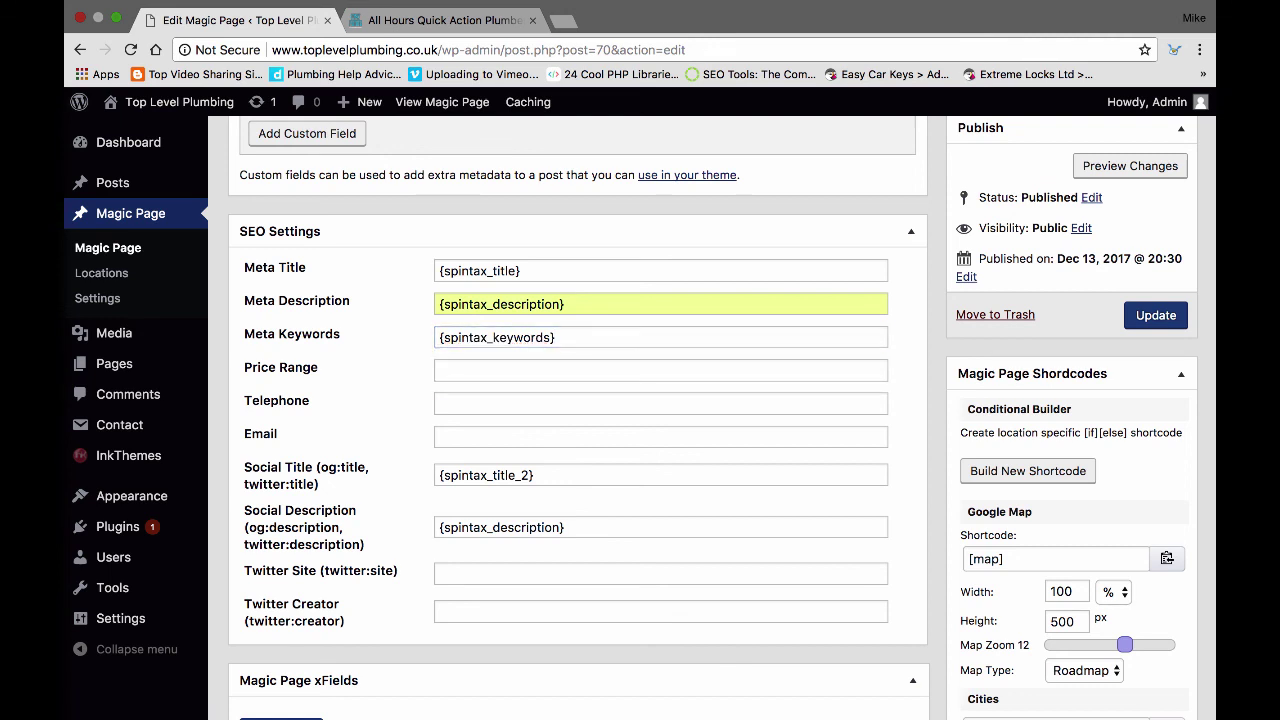
Set the price range to £50 to £250 per hour and fill in the business phone and e-mail.
click(660, 370)
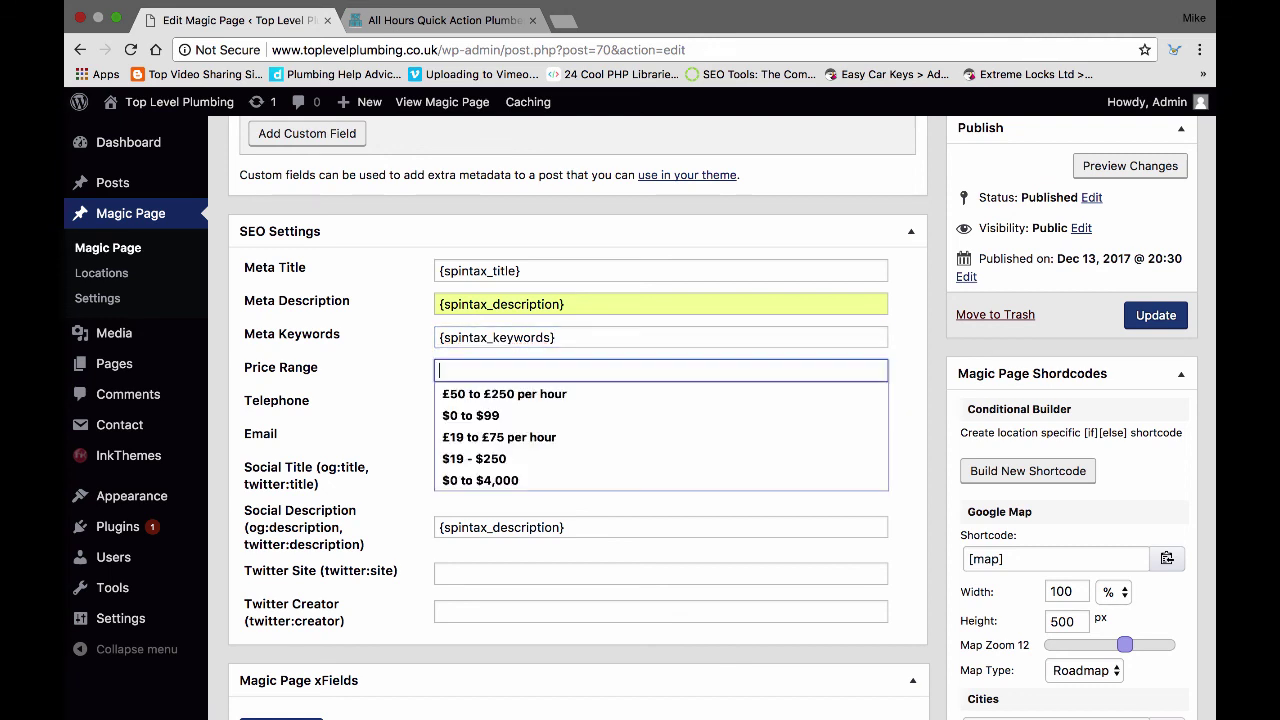
key(Down)
key(Return)
click(445, 403)
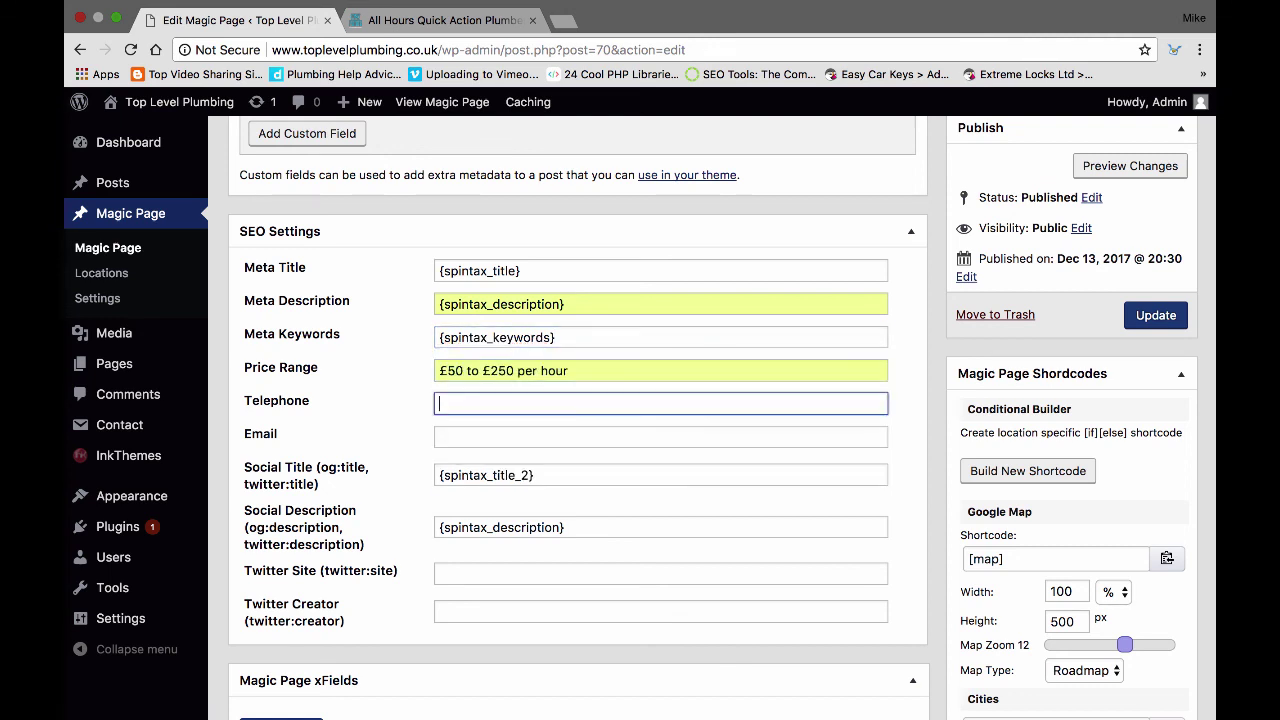
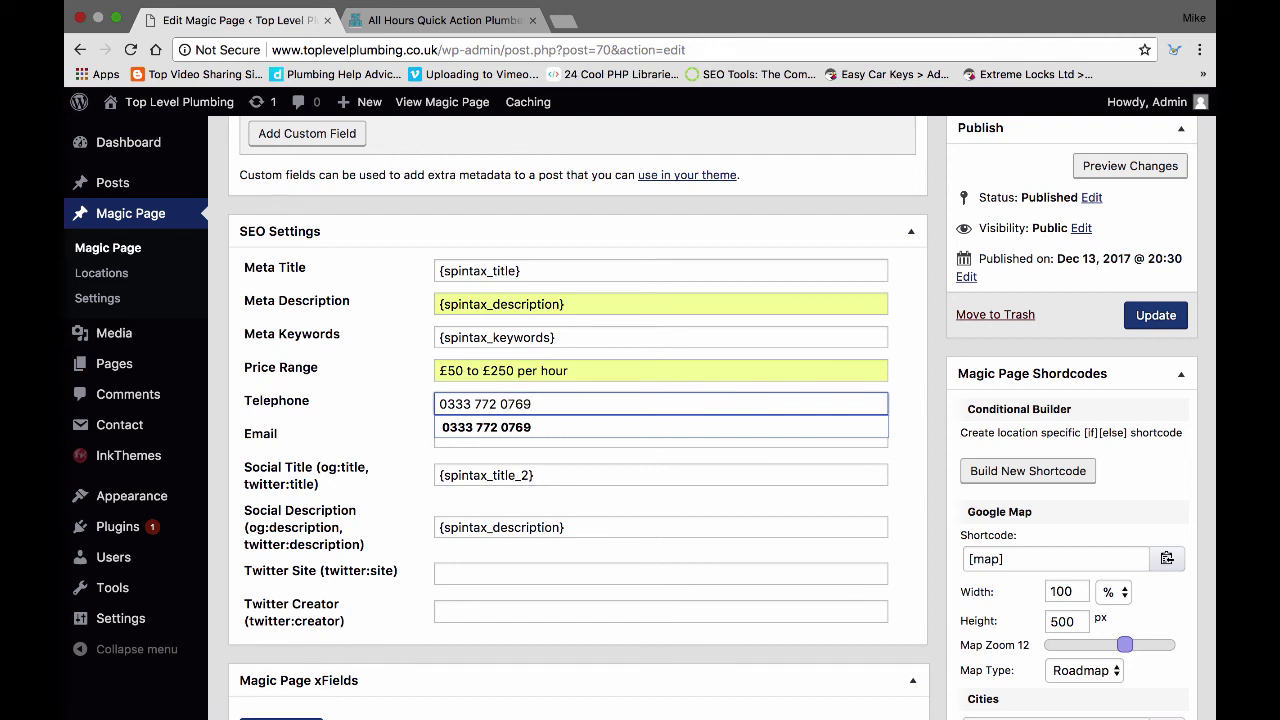
key(Down)
key(Return)
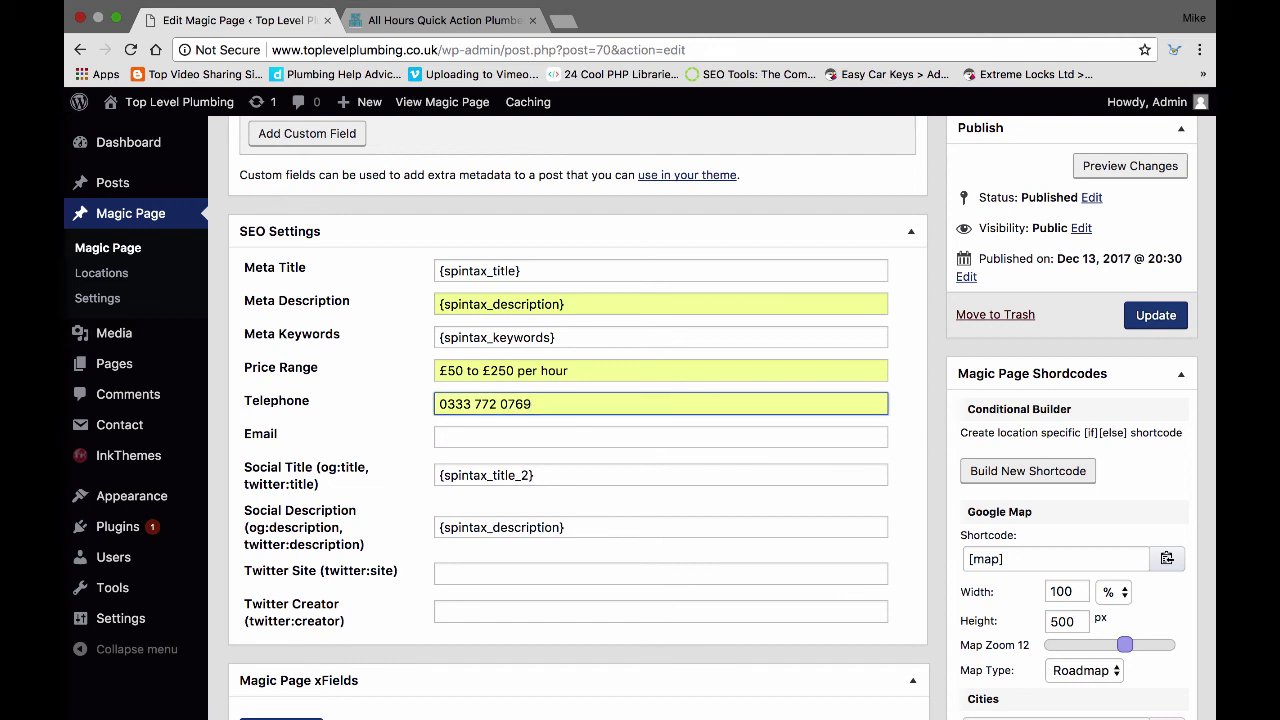
key(Tab)
text(sales)
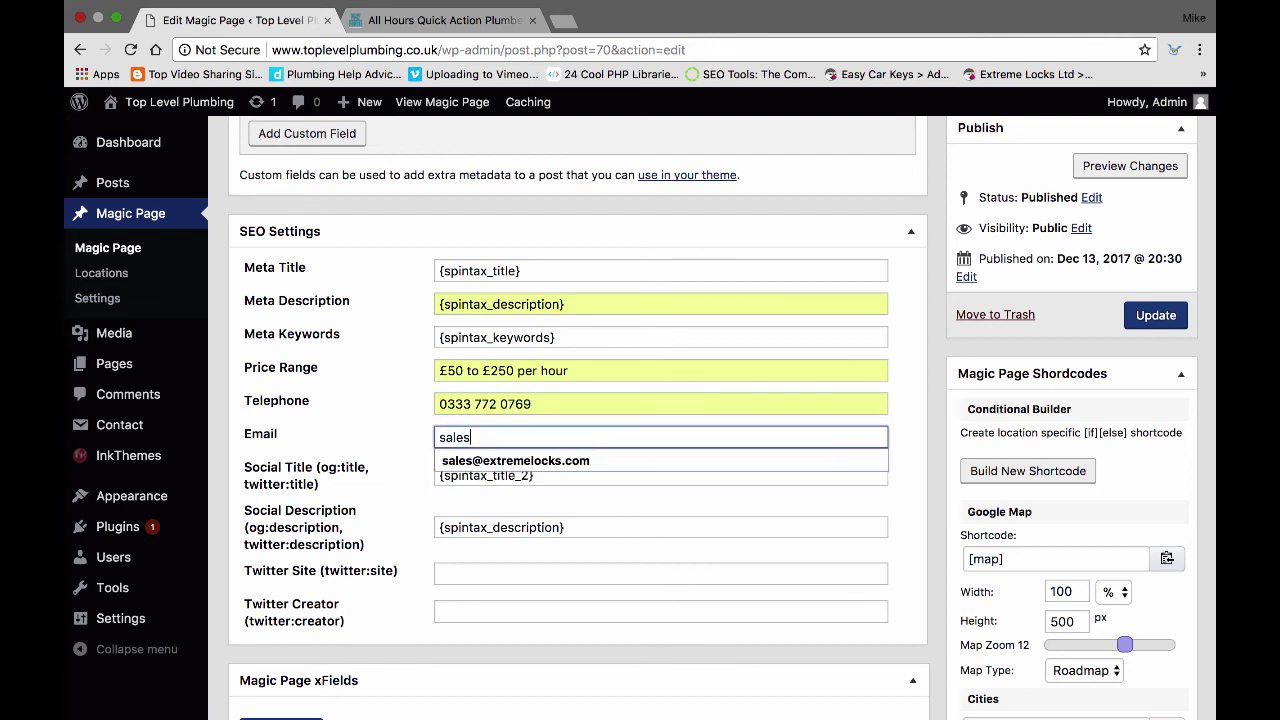
key(Down)
key(Return)
Fill Twitter Site and Twitter Creator with the suggested handles and update the page.
scroll(713, 418, down, 1)
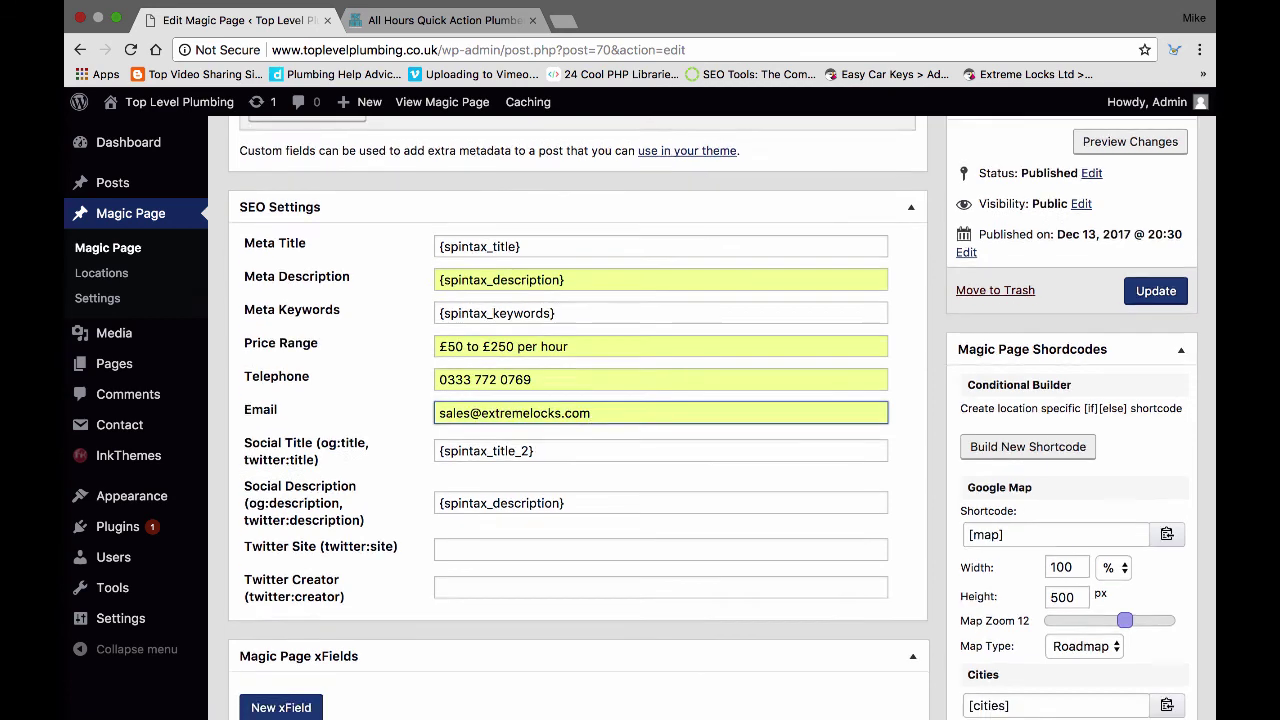
click(660, 526)
key(Down)
key(Return)
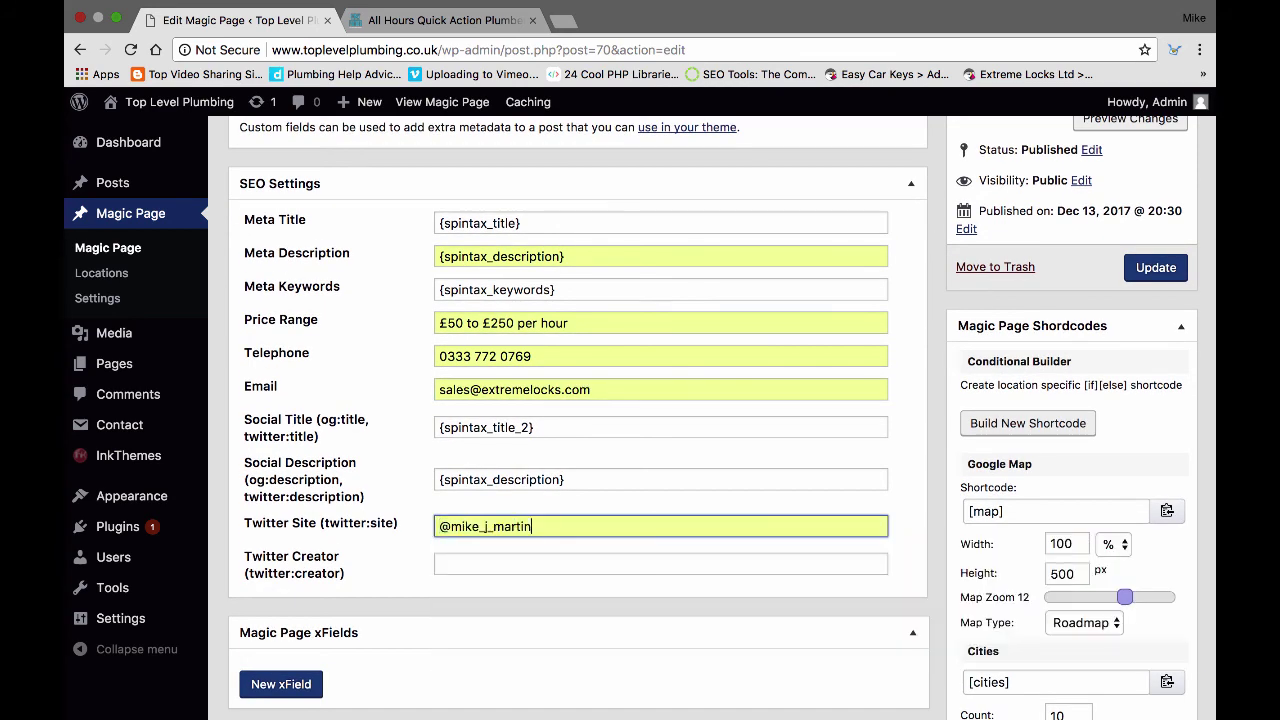
key(Tab)
key(Down)
key(Down)
key(Return)
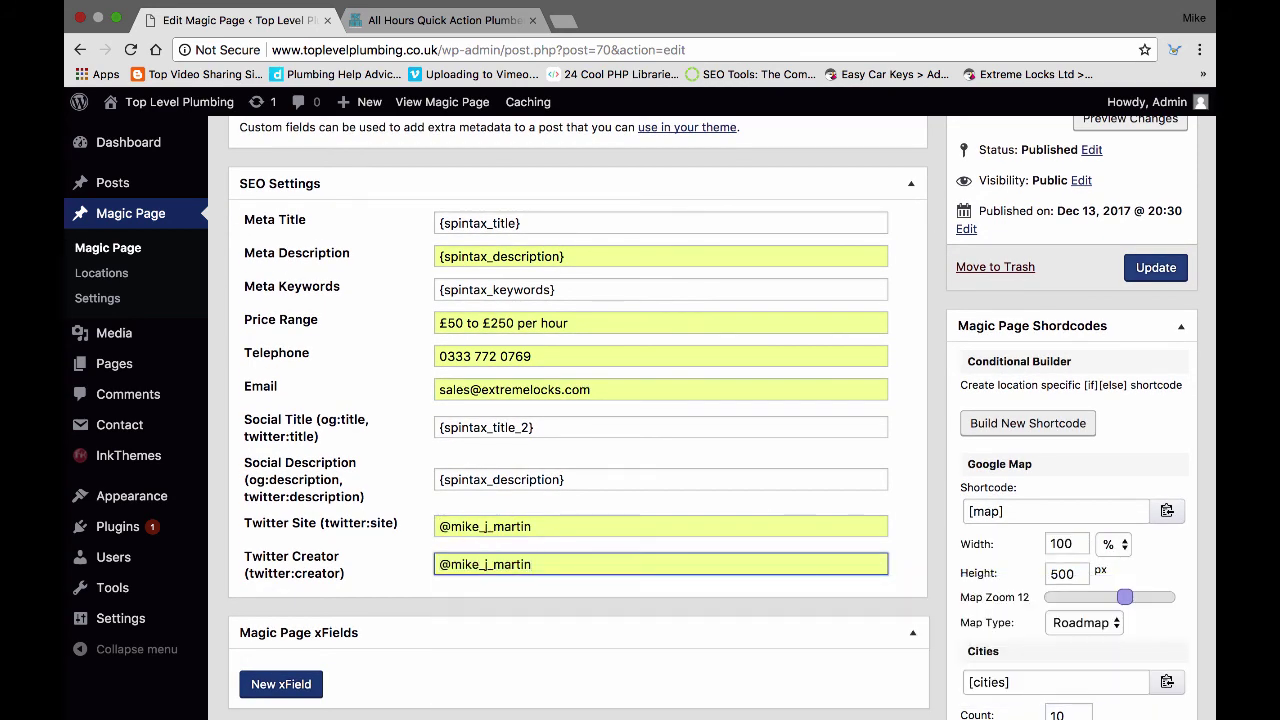
key(Return)
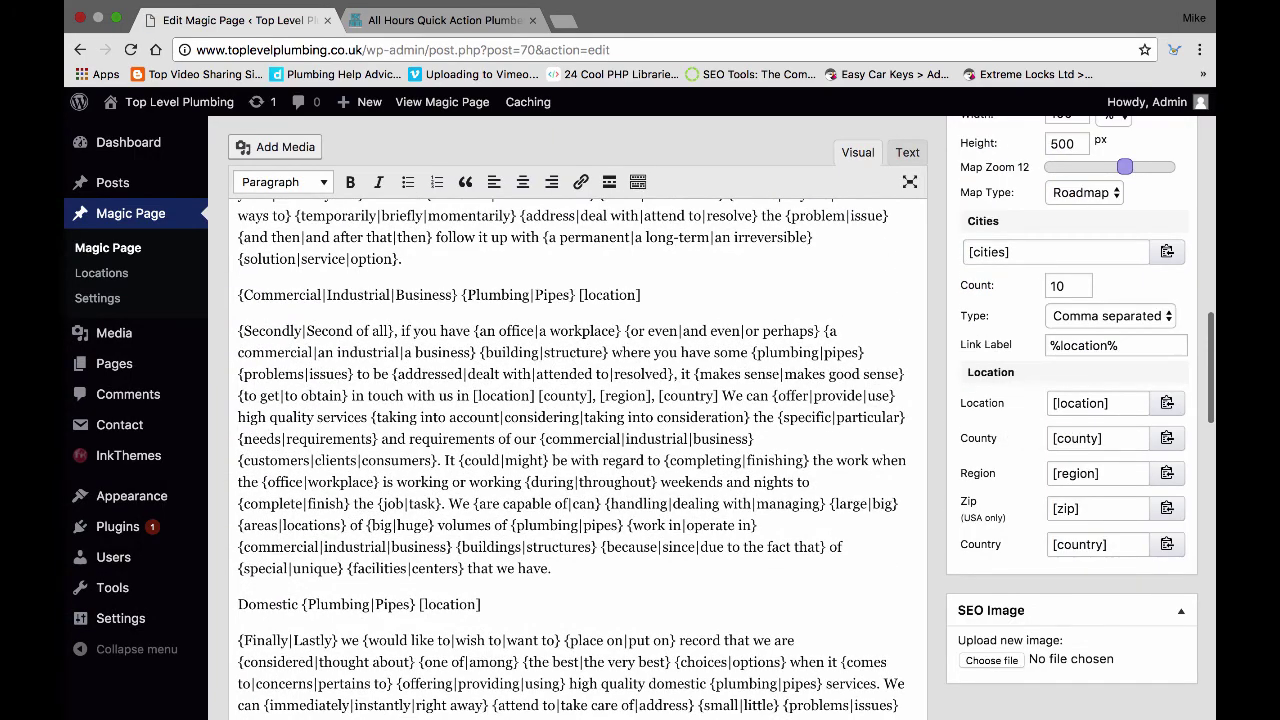
Choose clicktocall.png from the Website Images folder as the SEO image and update the page.
click(991, 660)
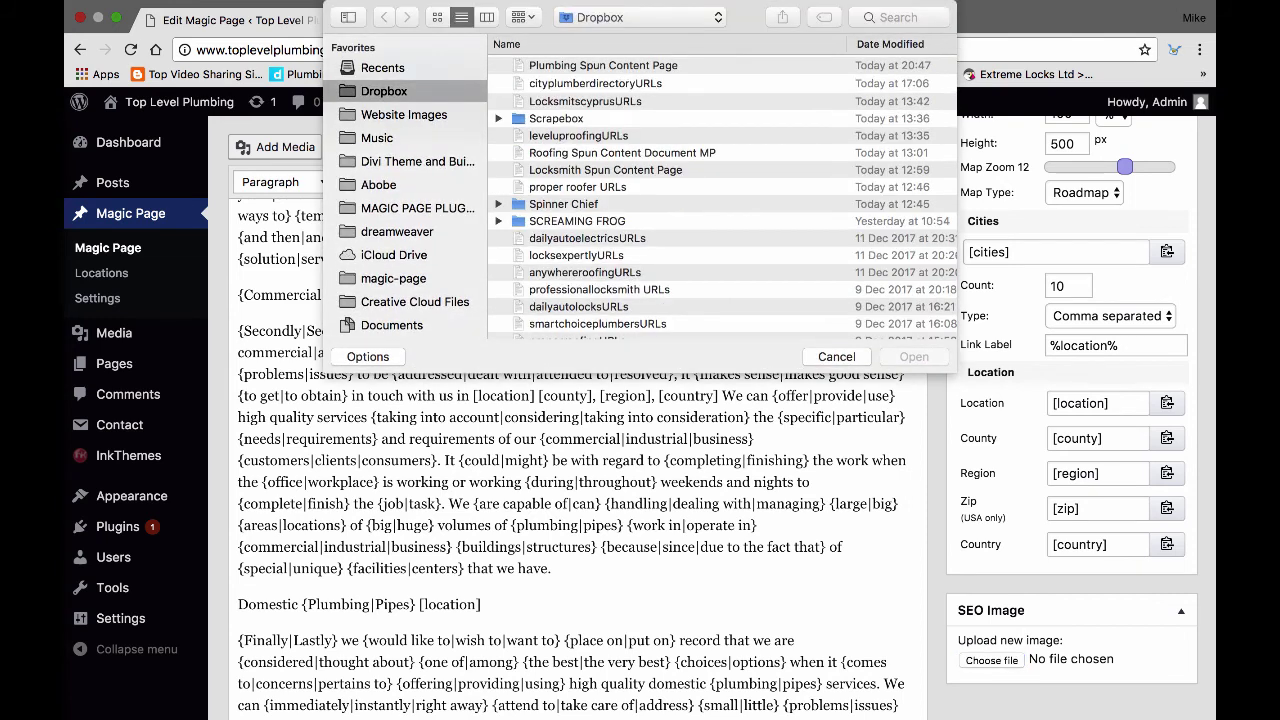
click(403, 114)
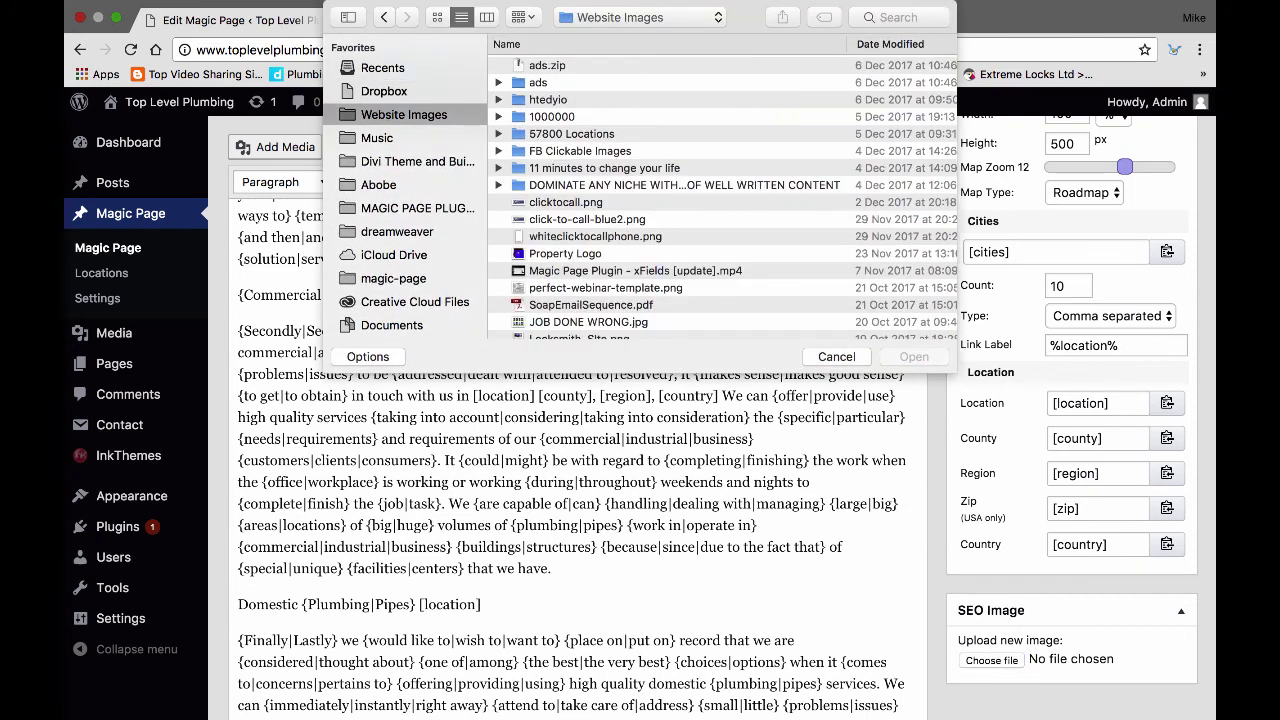
click(565, 202)
click(913, 356)
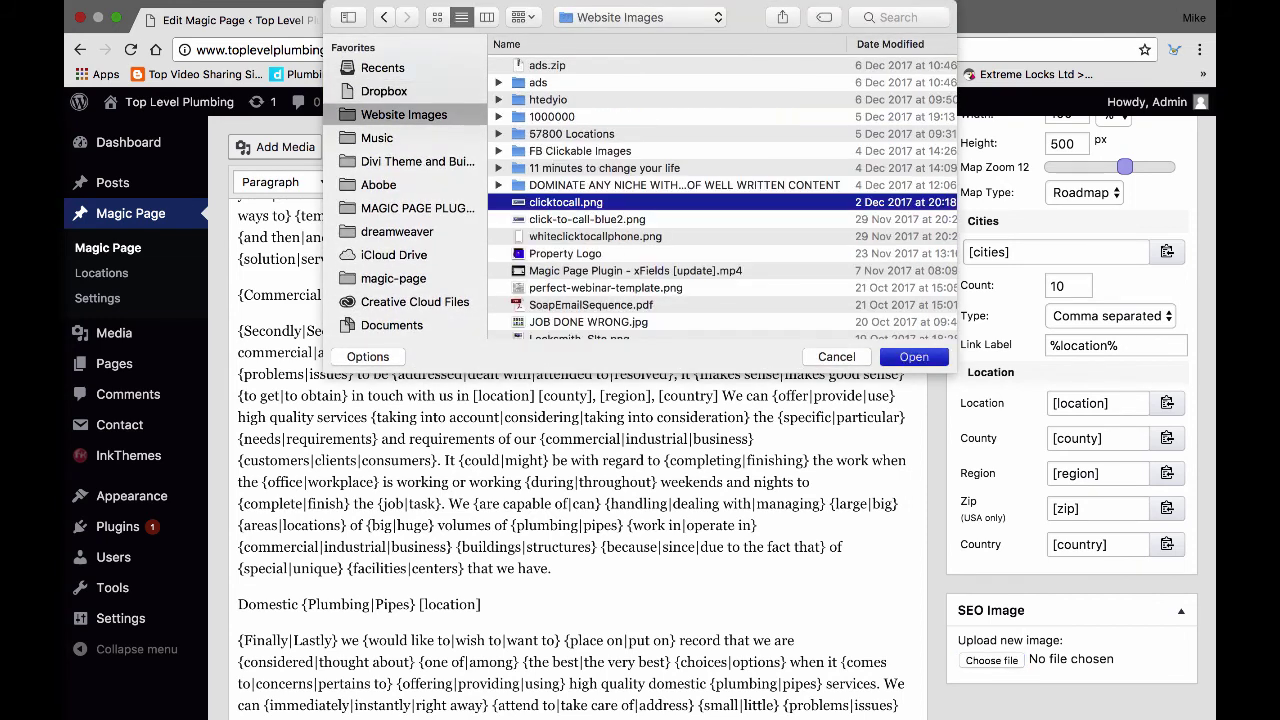
scroll(580, 450, up, 5)
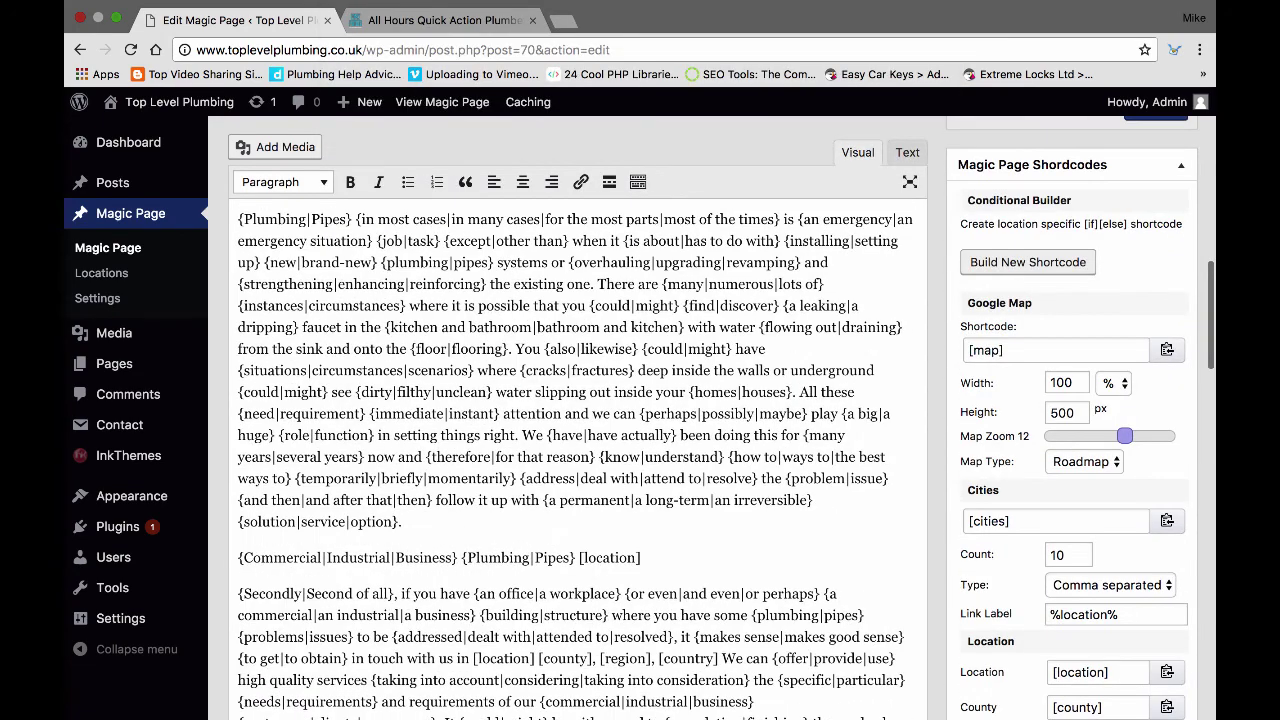
scroll(580, 450, up, 3)
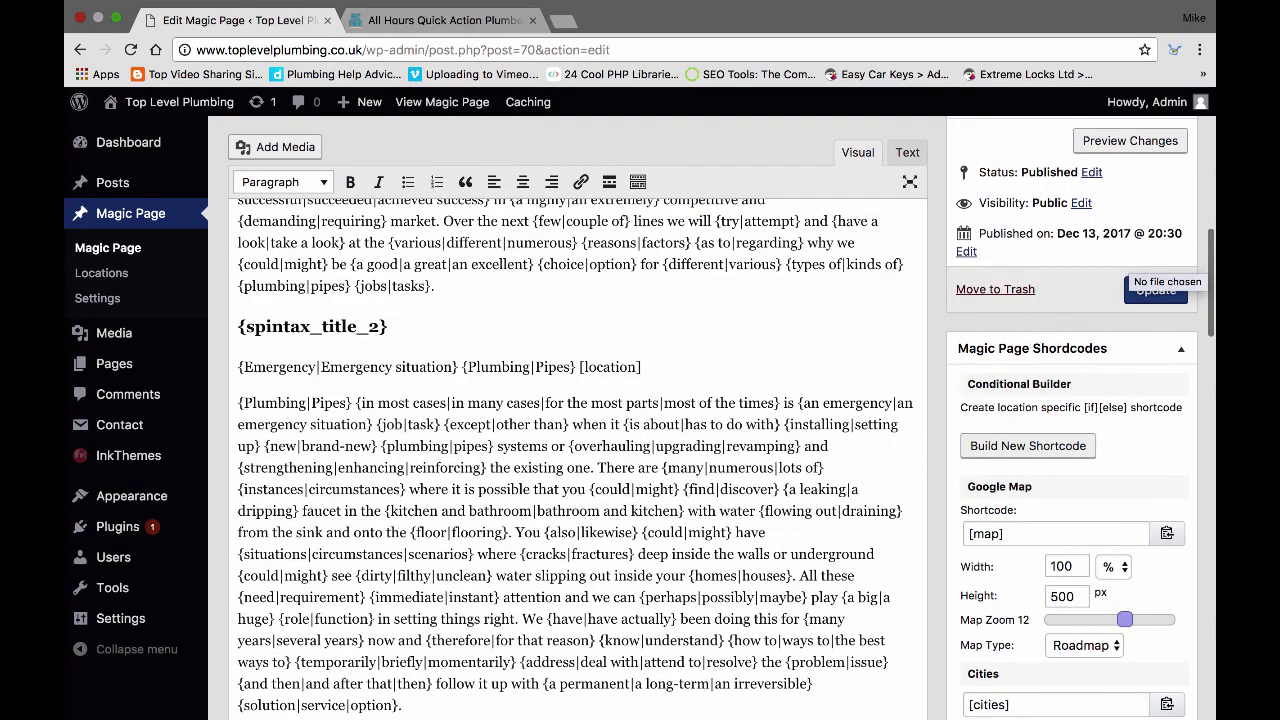
click(1155, 290)
Scroll through the reloaded page and place the cursor in the opening paragraph.
scroll(1155, 290, down, 8)
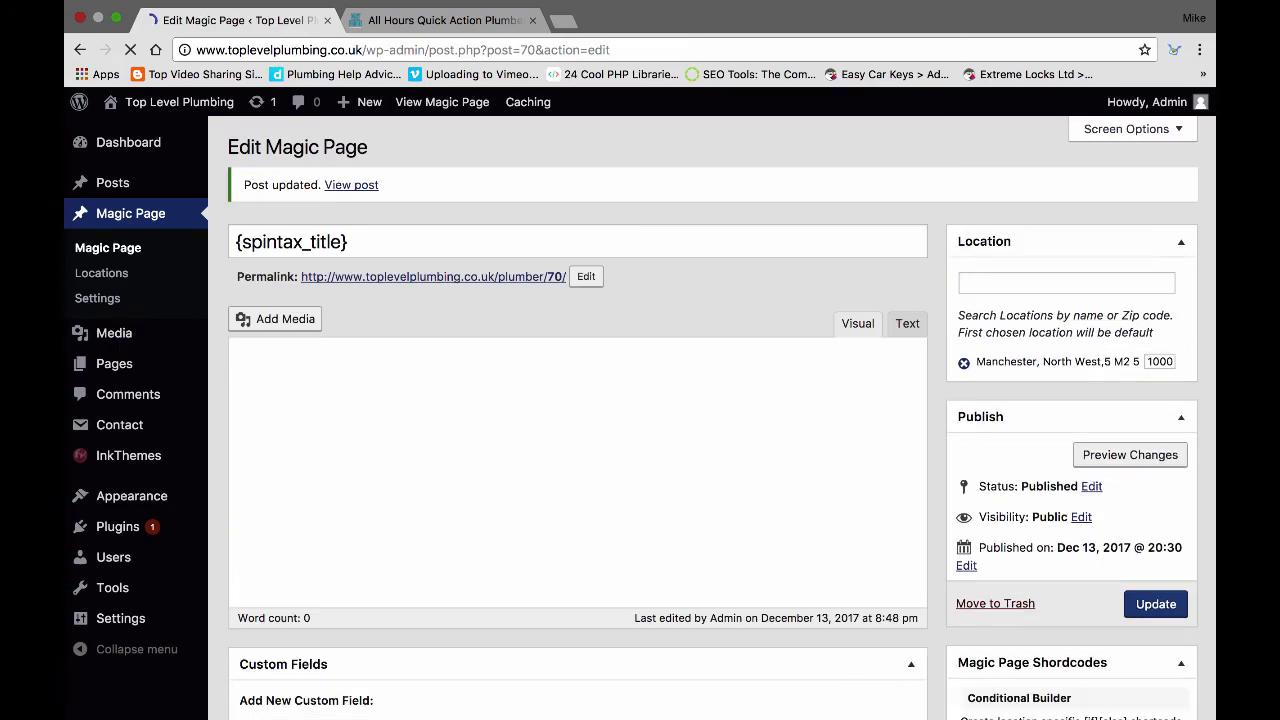
scroll(576, 420, down, 10)
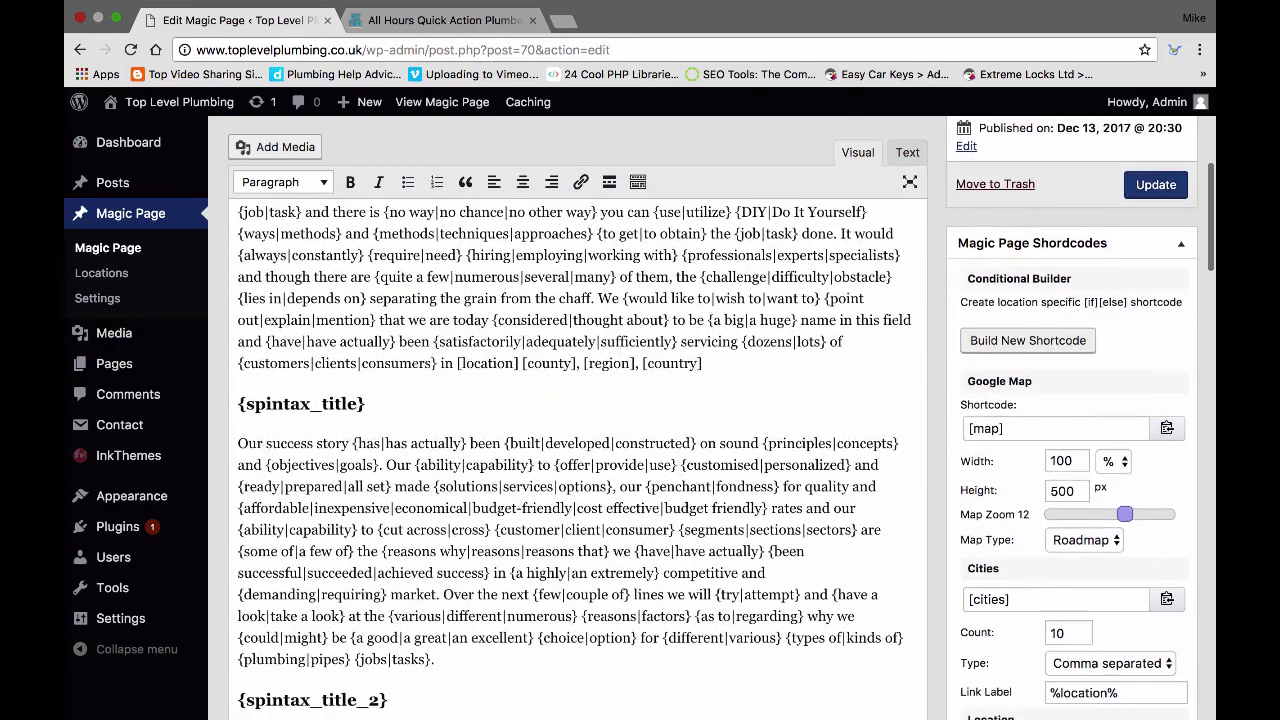
scroll(576, 420, up, 10)
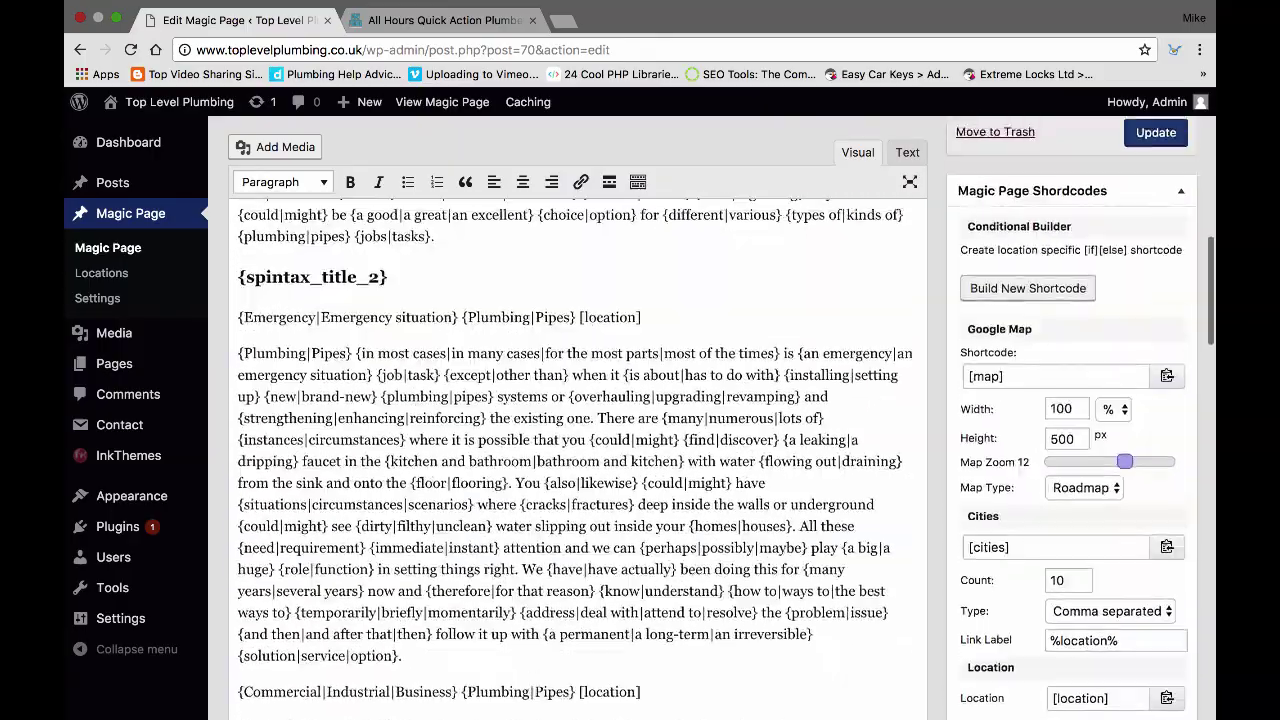
scroll(576, 420, up, 3)
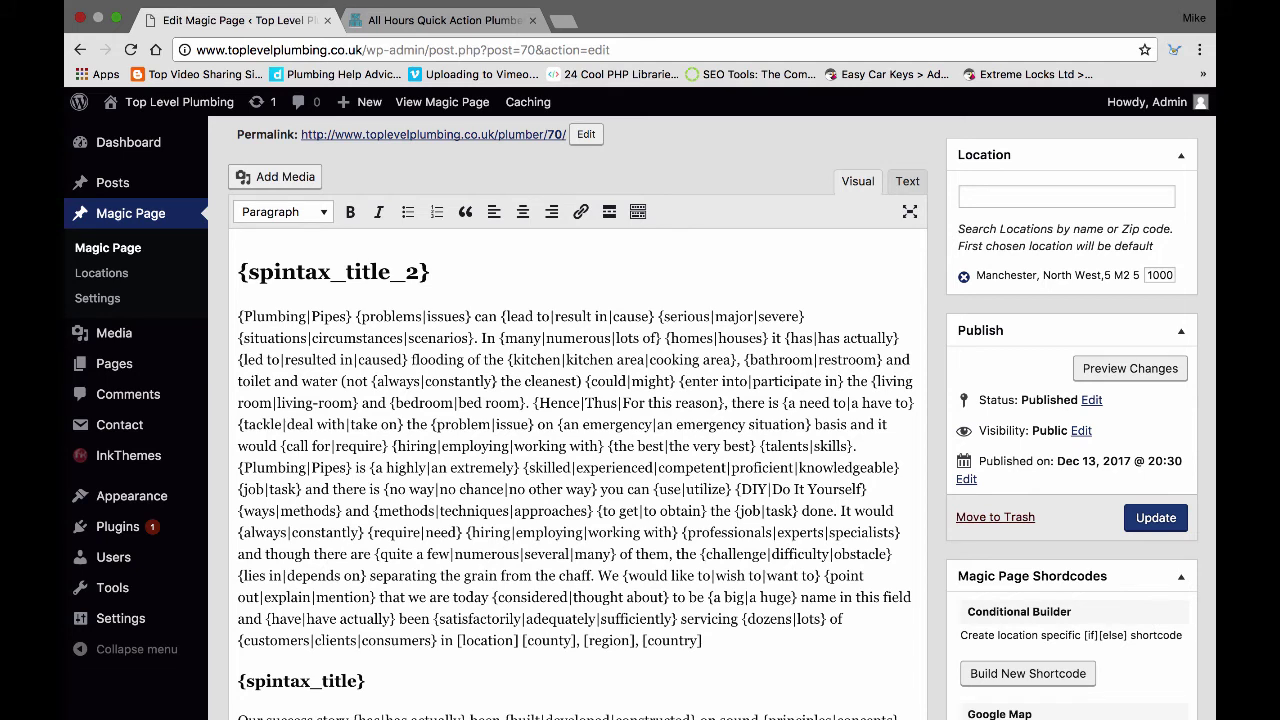
click(239, 359)
Pick plumbing-service-ridgewood-NJ.jpg from the media library and set its title and alt text to {spintax_keywords}.
click(278, 177)
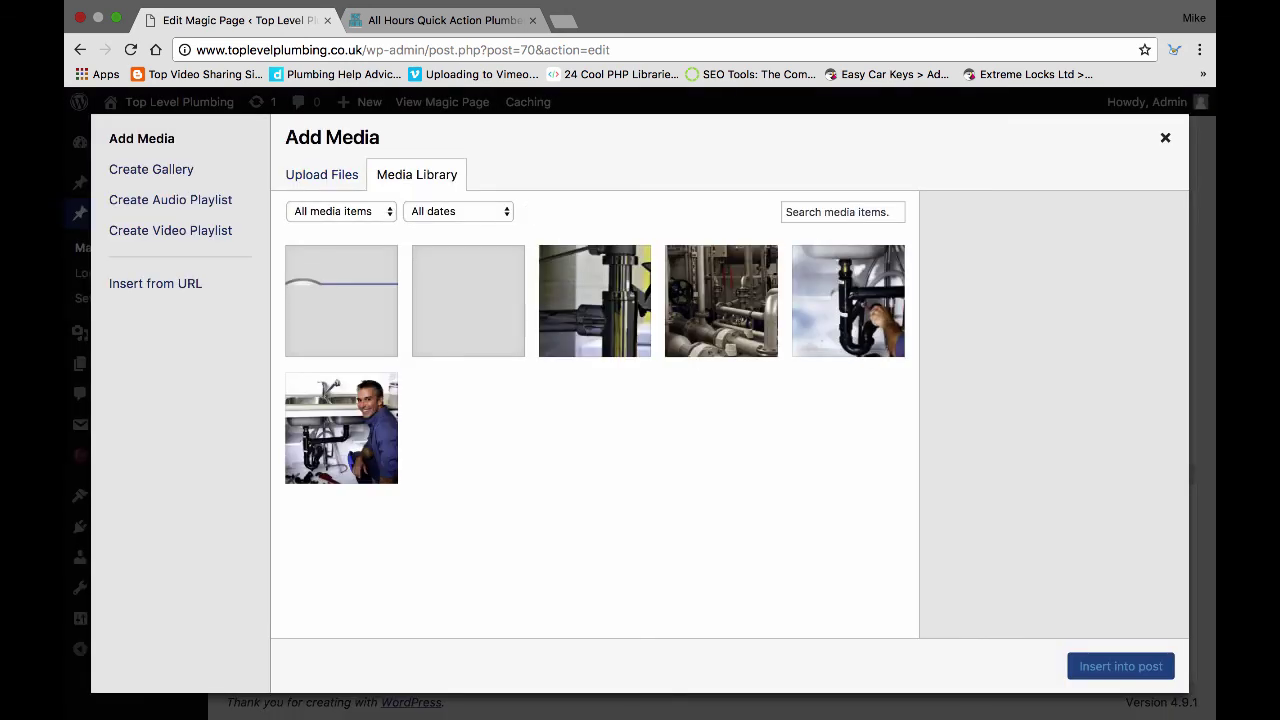
click(595, 300)
scroll(1054, 420, down, 2)
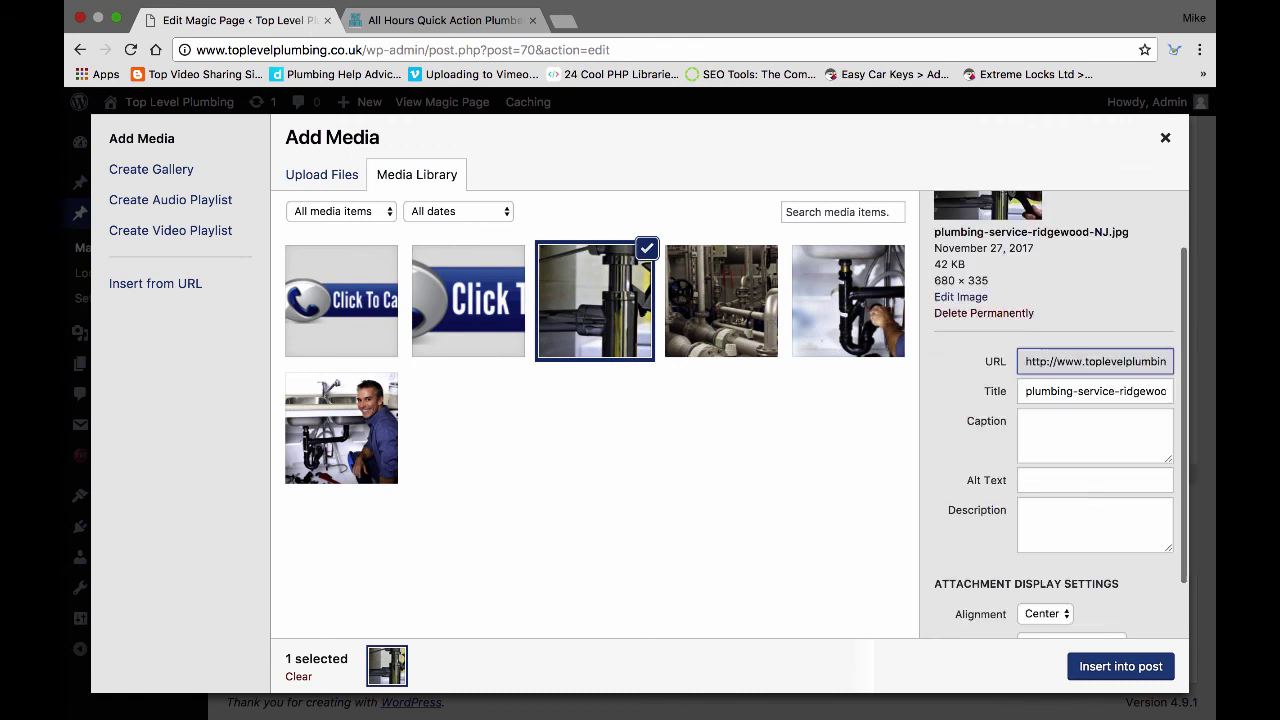
click(1102, 391)
key(super+a)
key(BackSpace)
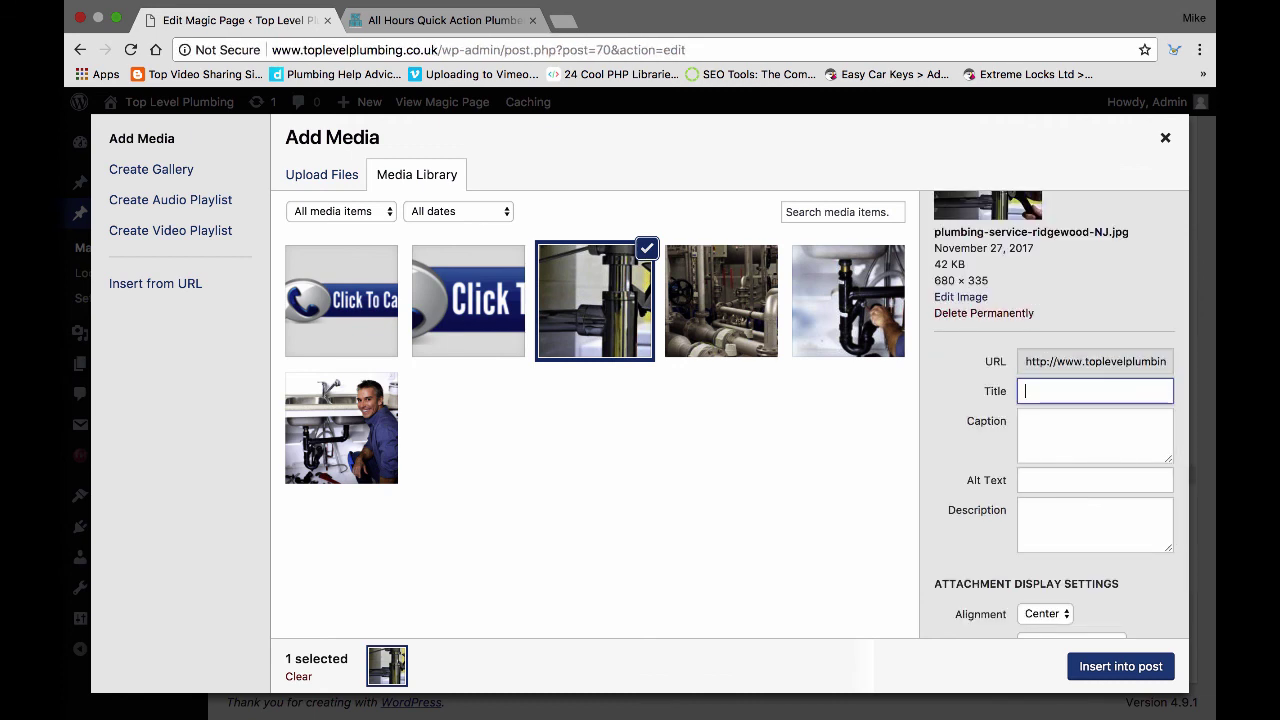
text({spintax_keywords})
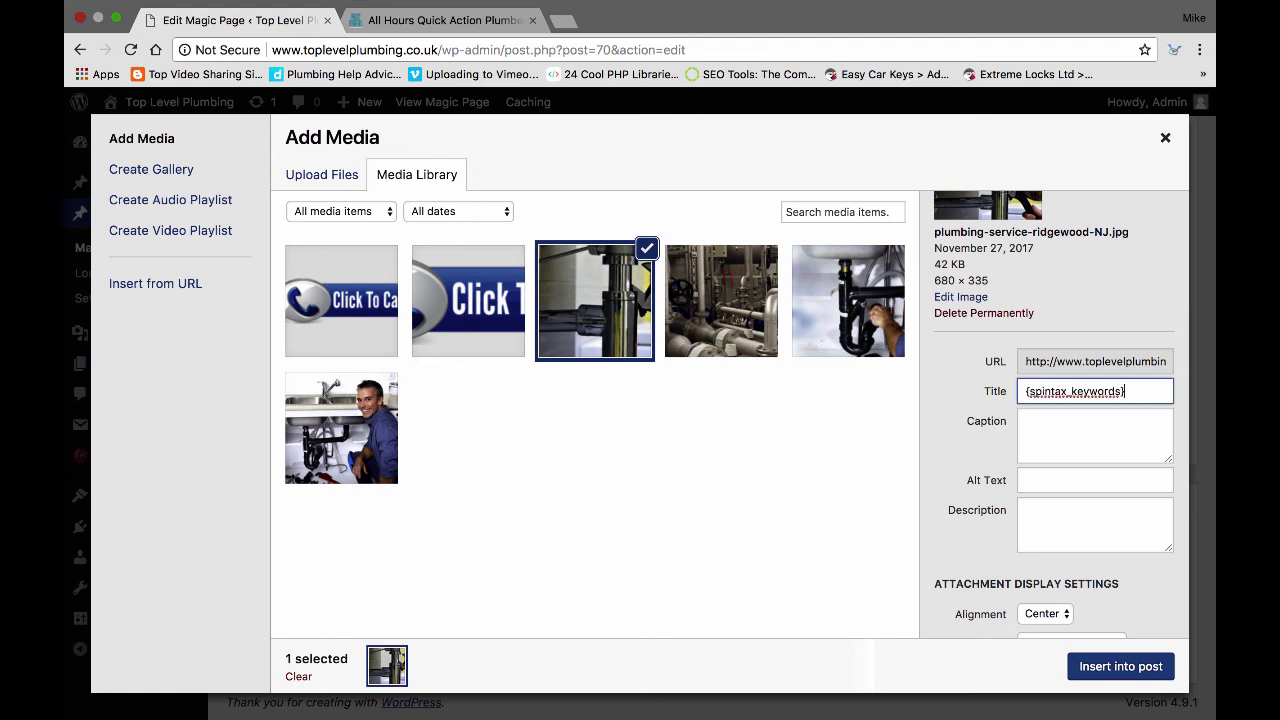
click(1095, 480)
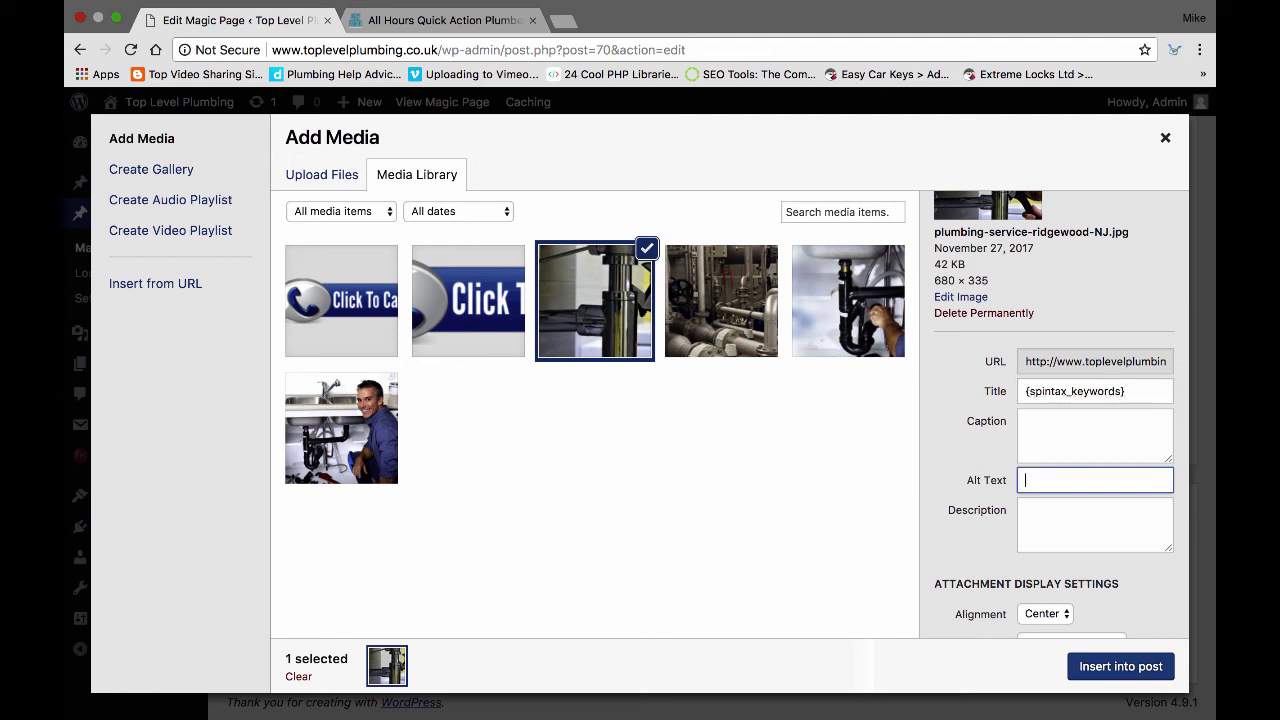
text({spintax_keywords})
Insert the image right-aligned into the page text and open its details for editing.
scroll(1060, 500, down, 2)
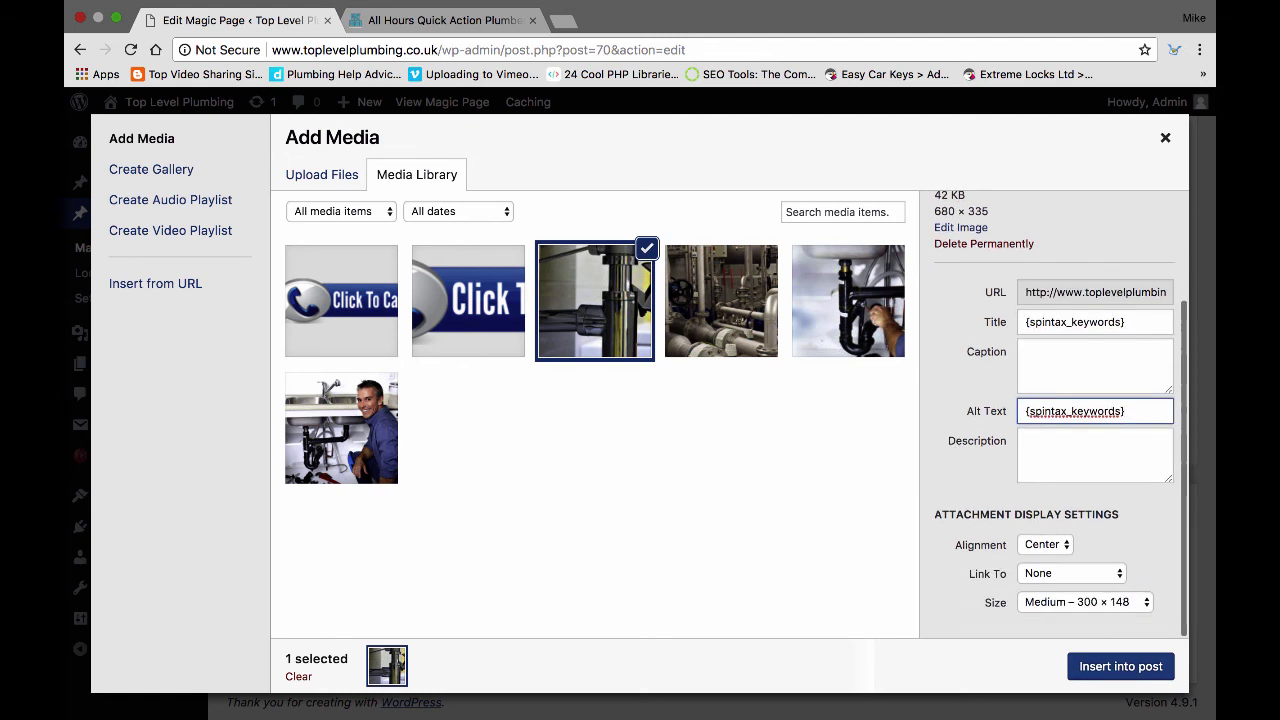
click(1047, 544)
key(Return)
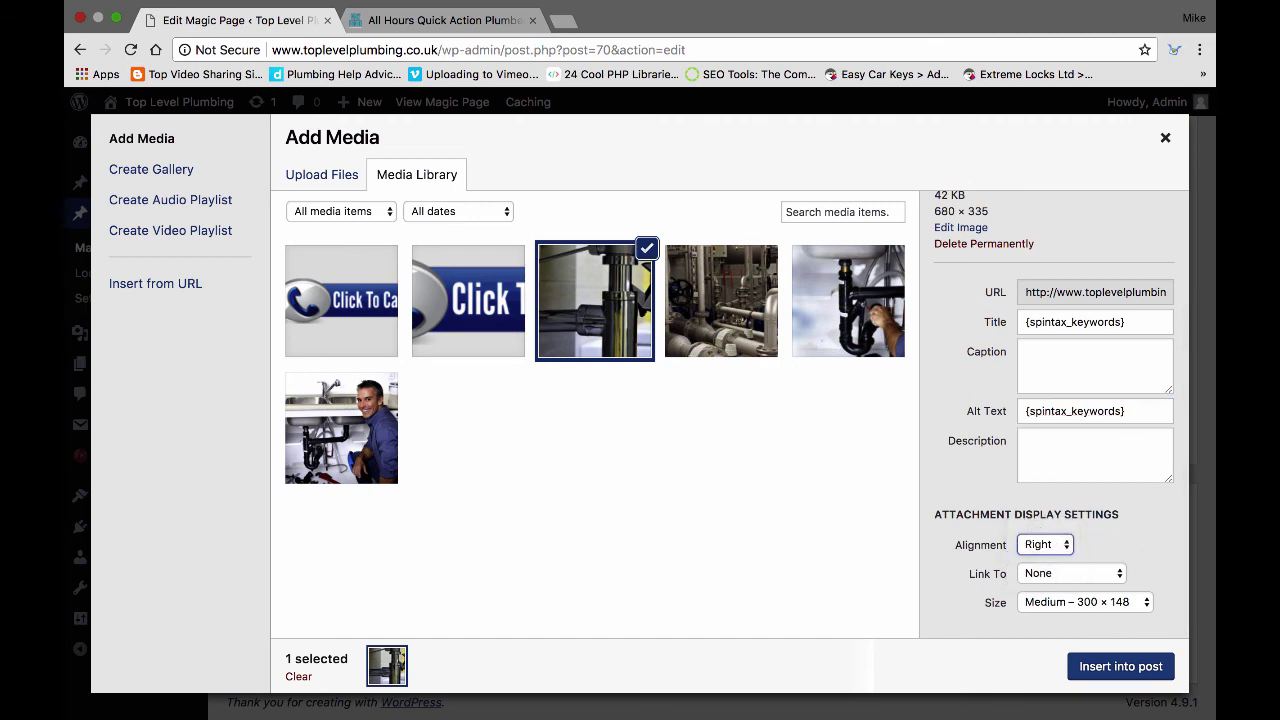
click(1121, 666)
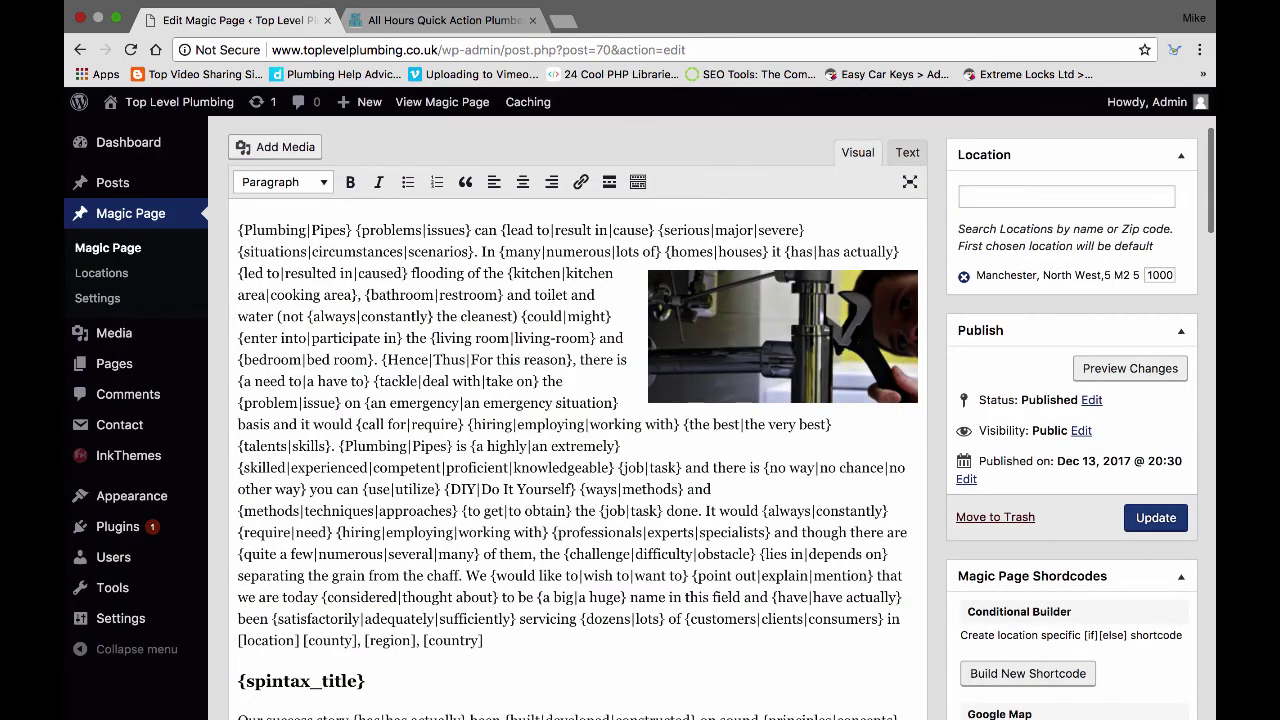
click(826, 280)
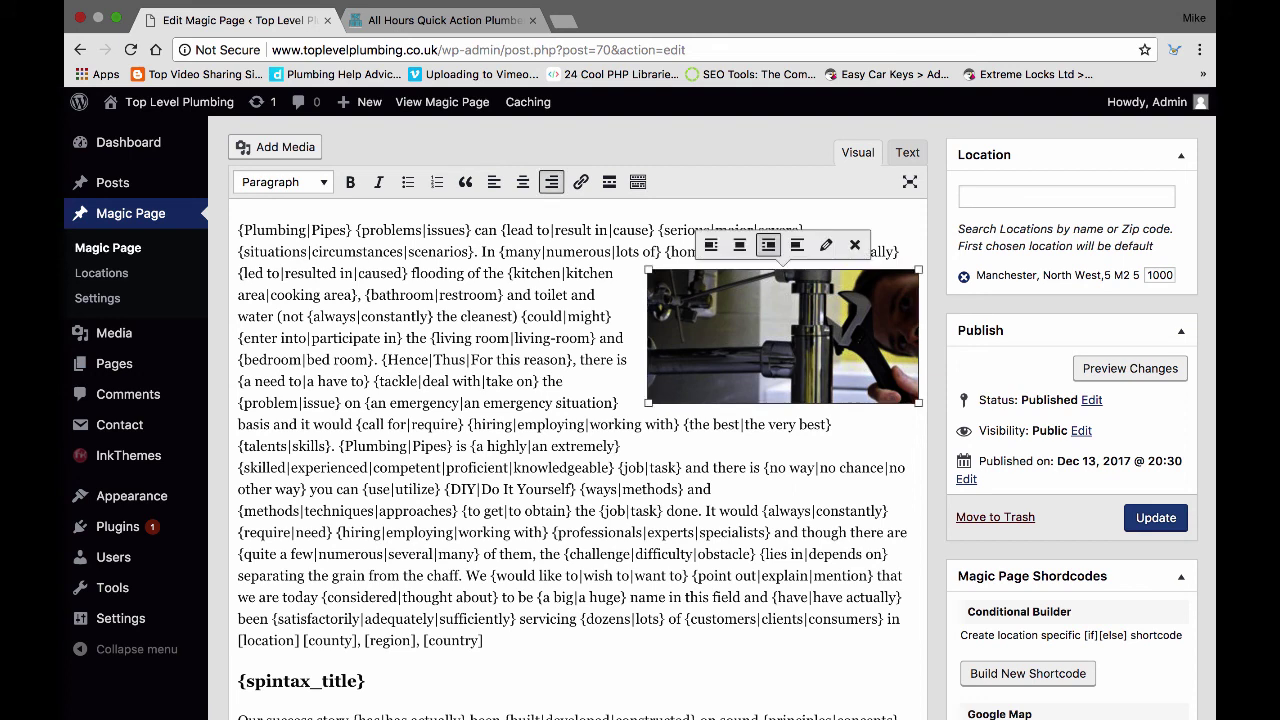
click(823, 248)
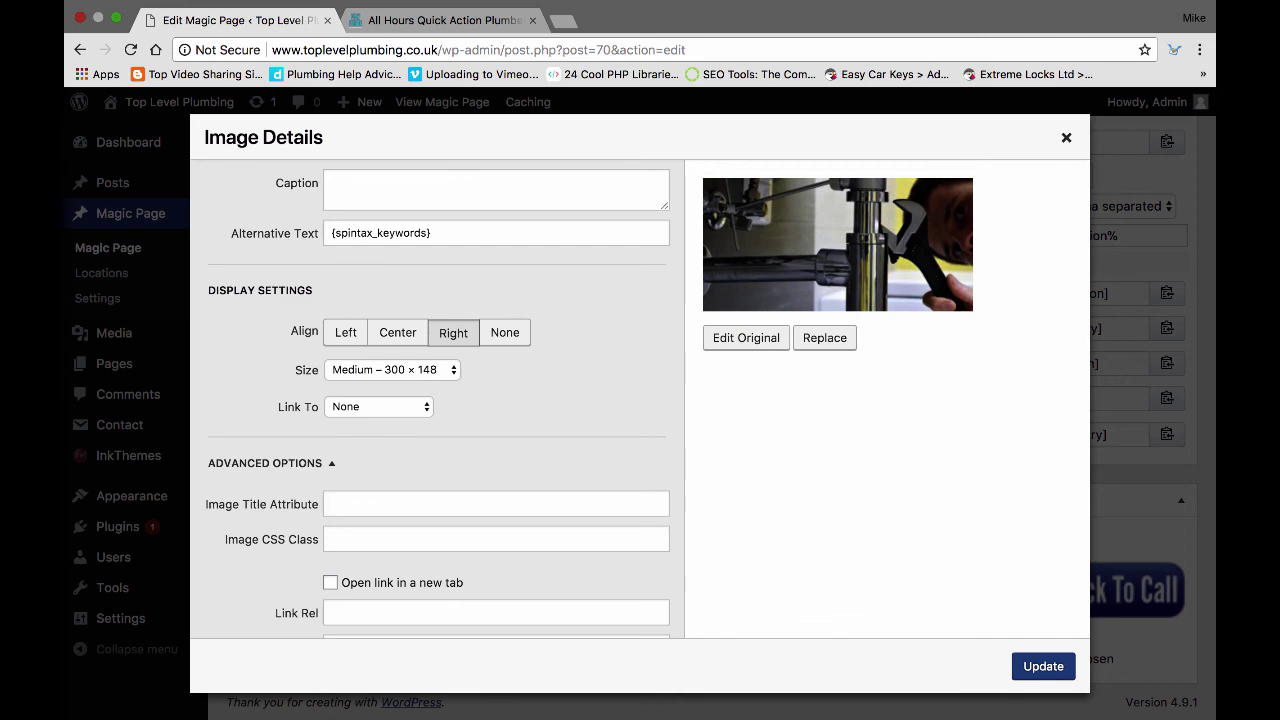
Clear the image's old alt text, then close the image details without saving.
triple_click(380, 233)
key(BackSpace)
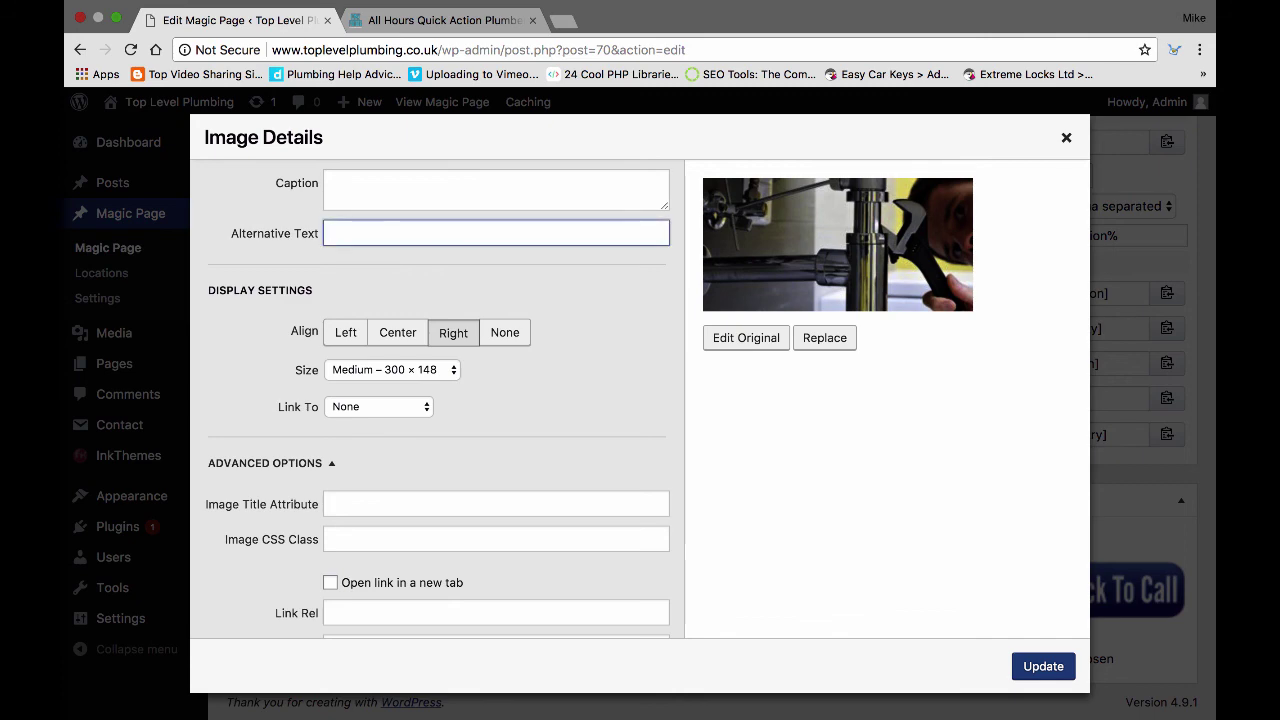
key(Escape)
click(846, 467)
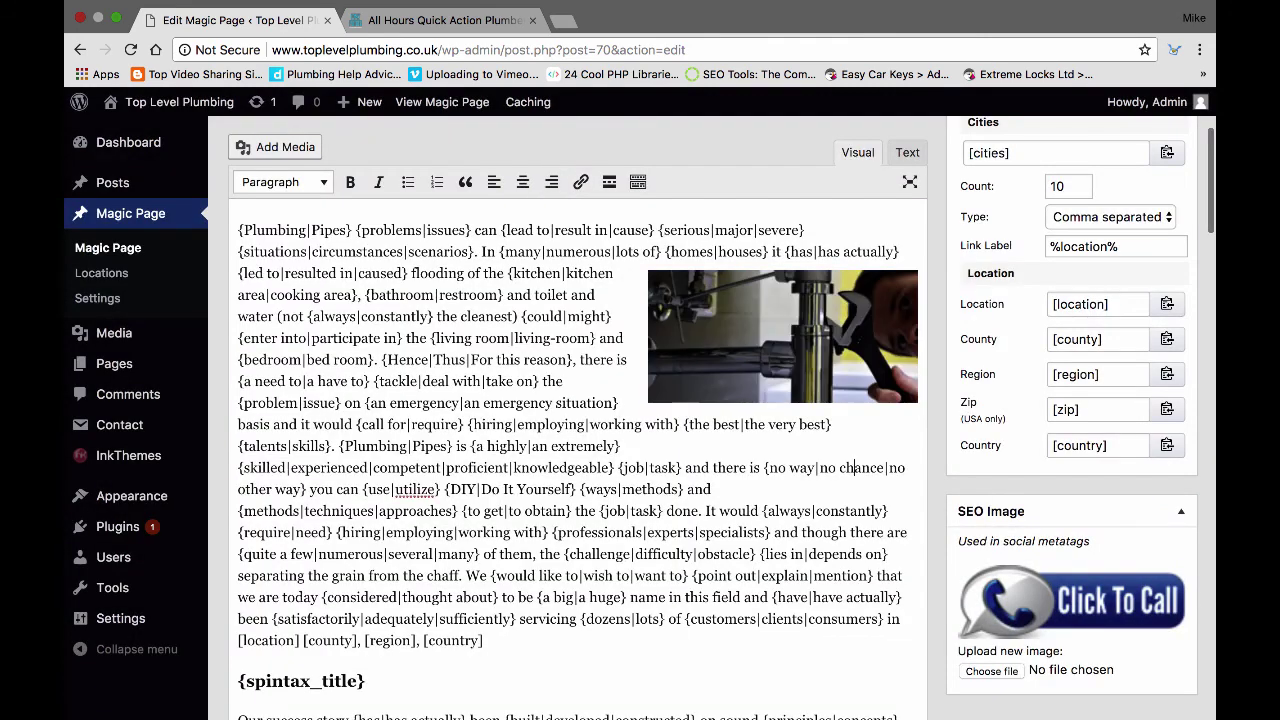
Respell utilize as utilise in the page content.
scroll(570, 450, down, 2)
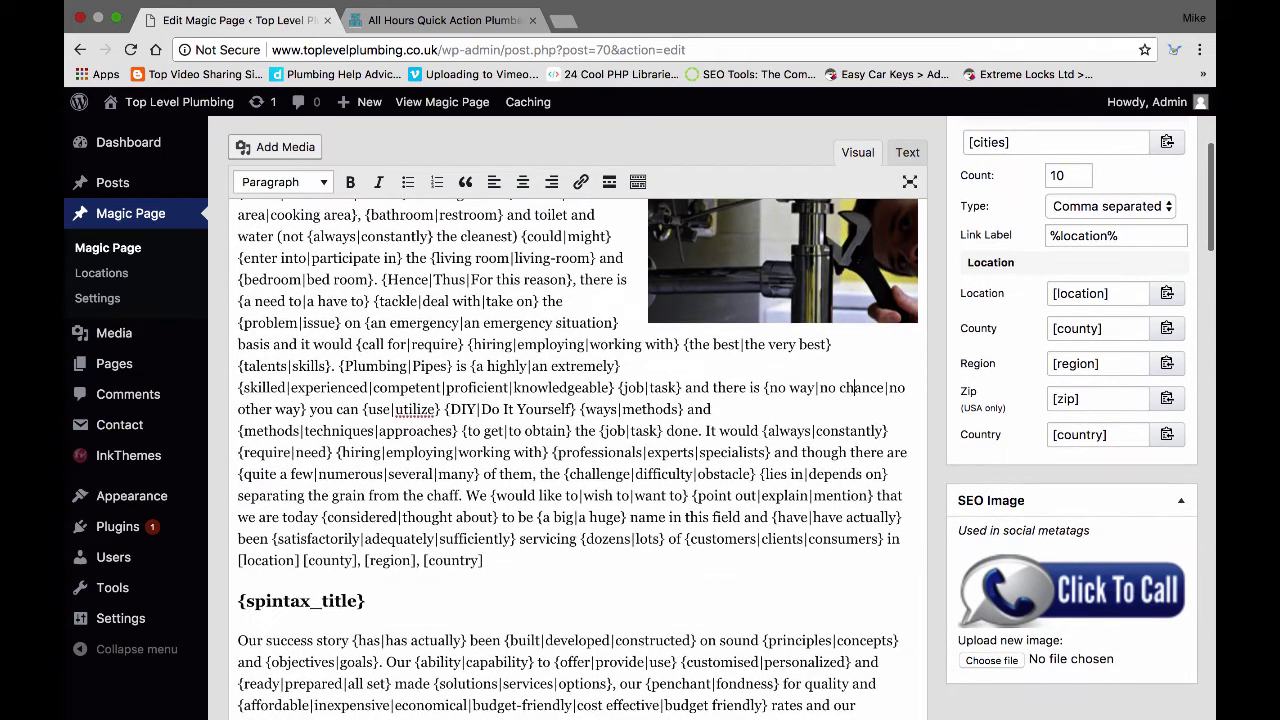
scroll(570, 450, up, 3)
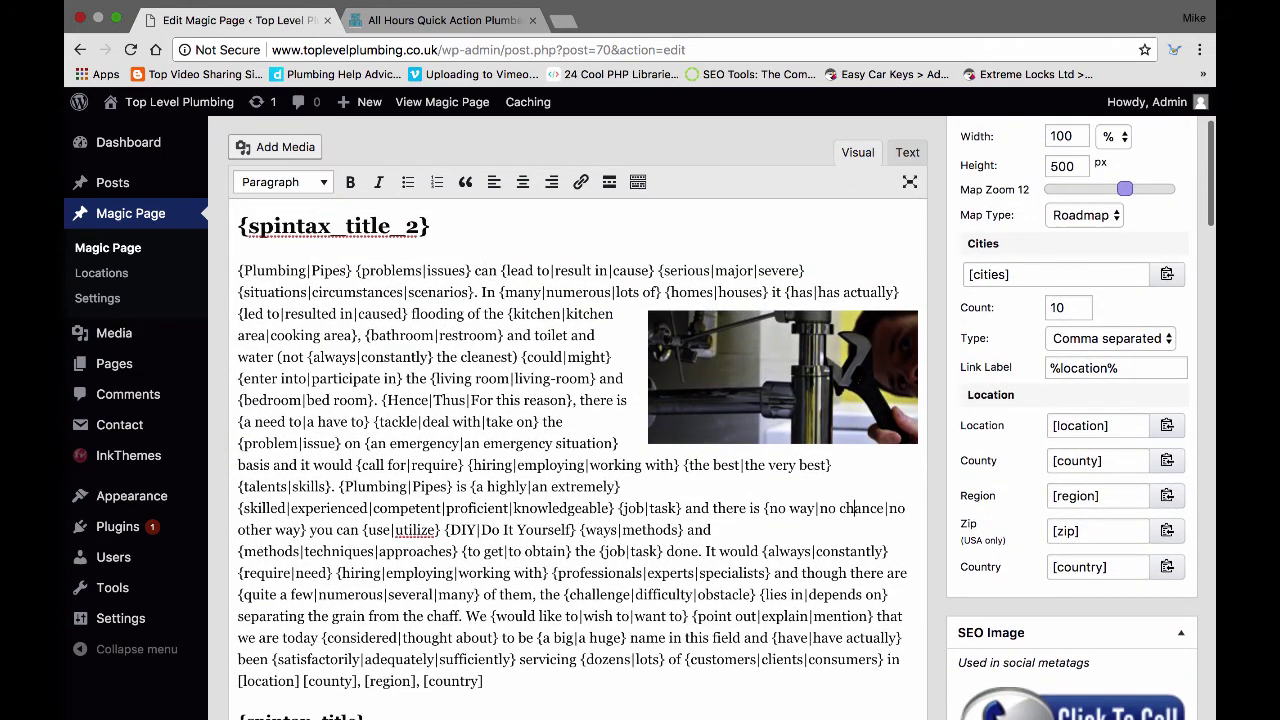
right_click(417, 530)
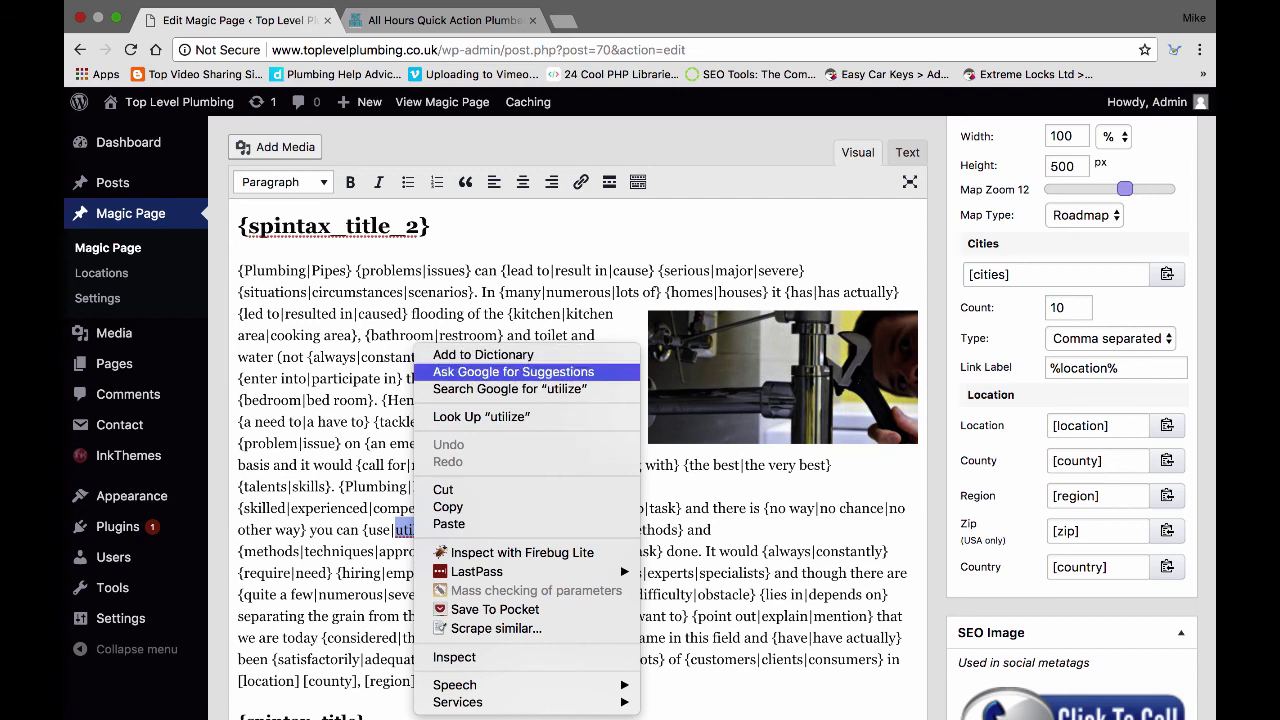
key(Escape)
click(428, 530)
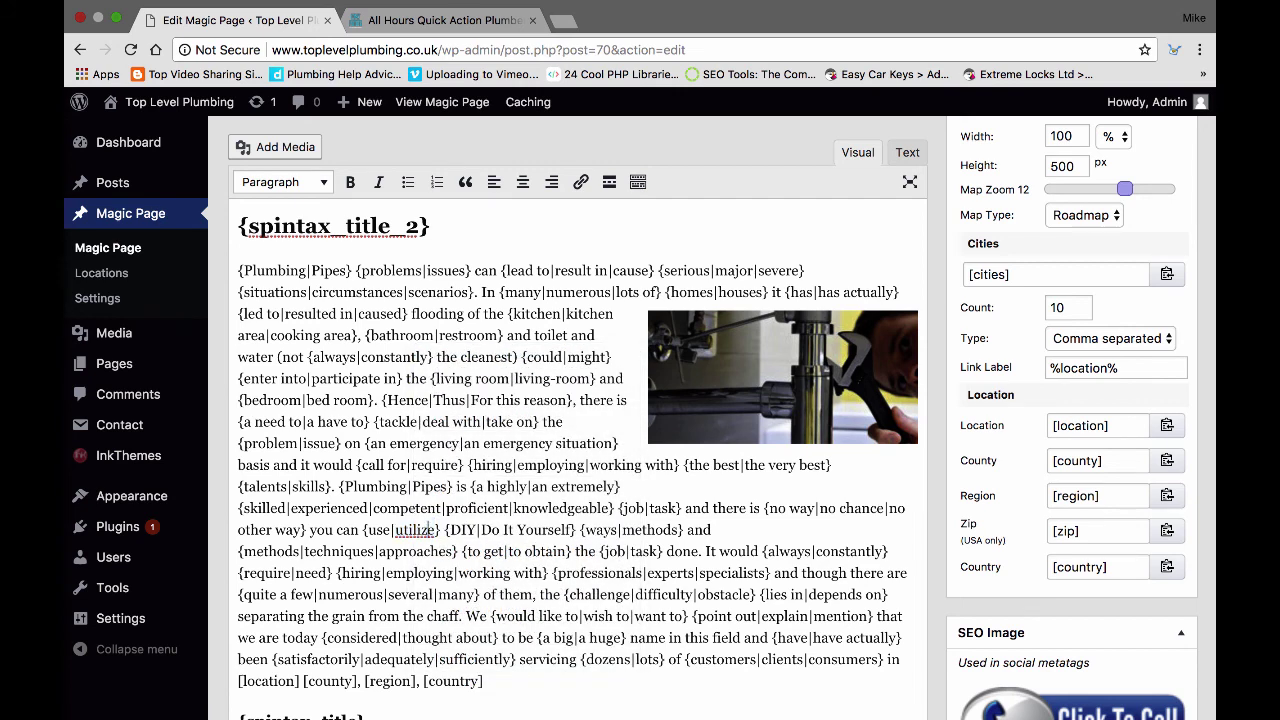
key(BackSpace)
text(s)
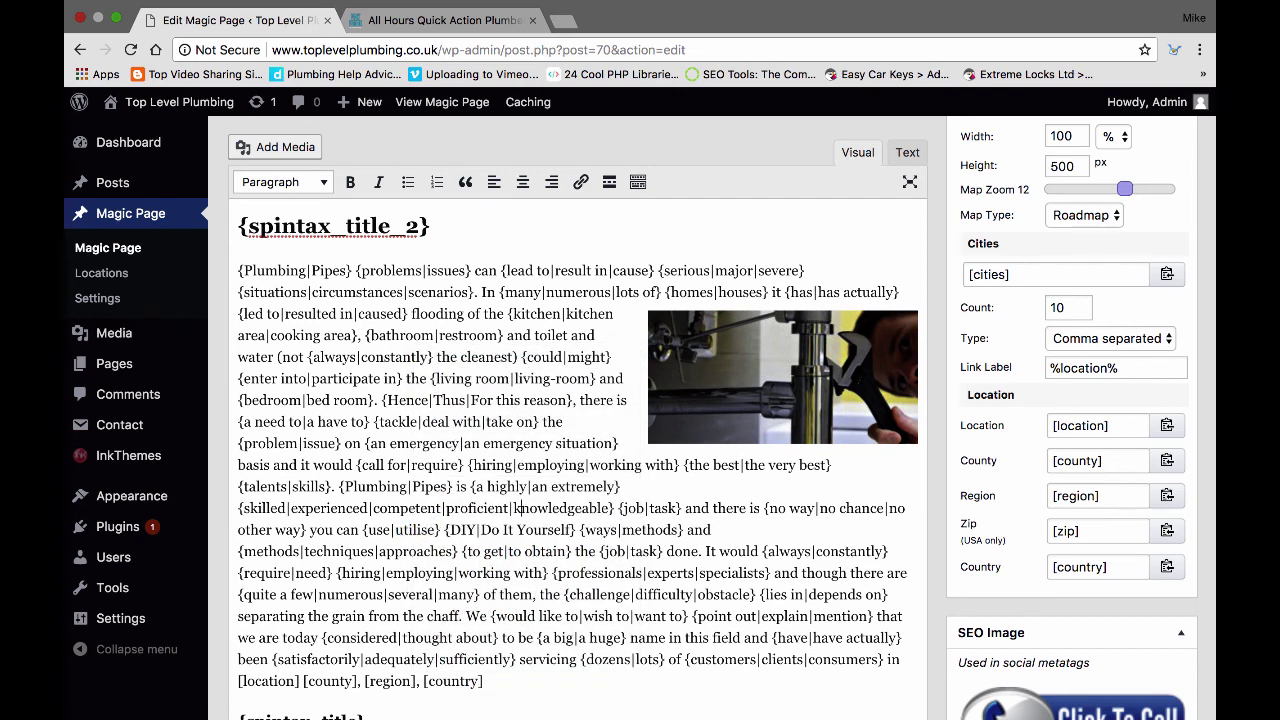
Give the pipe-wrench image alt text {spintax_title} and title {spintax_title_2}.
click(800, 340)
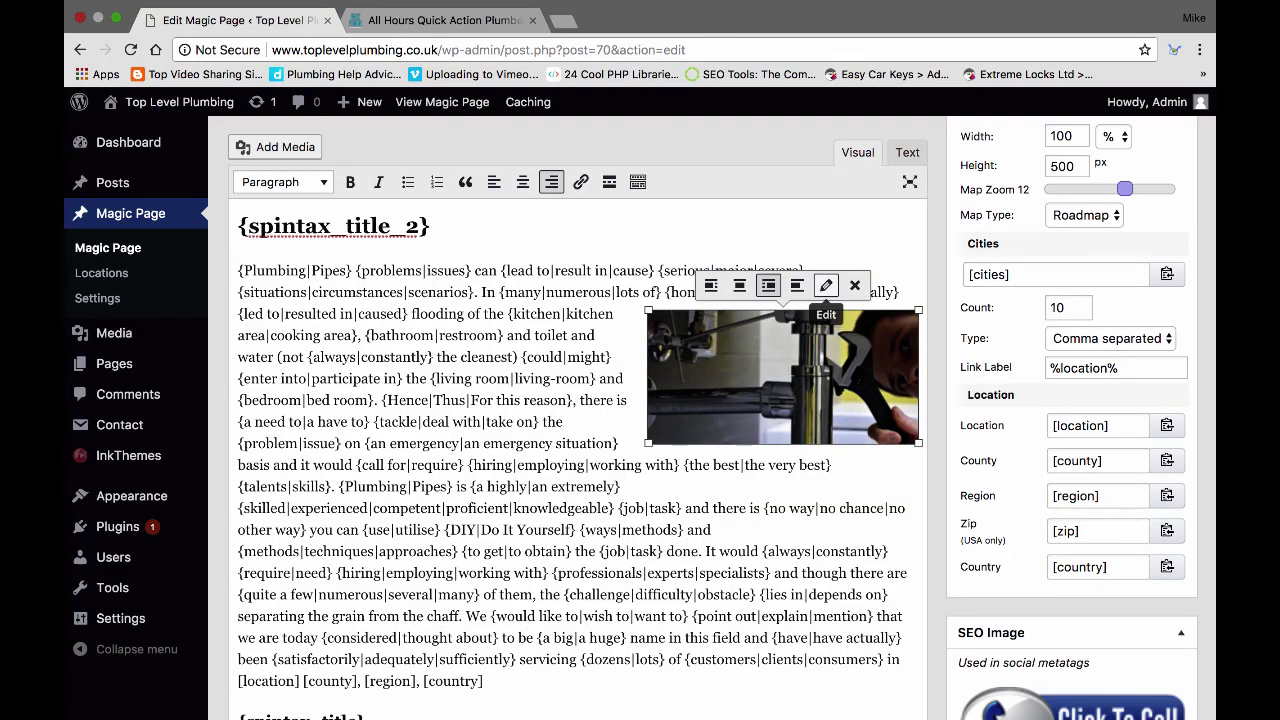
scroll(820, 300, down, 10)
scroll(578, 400, down, 5)
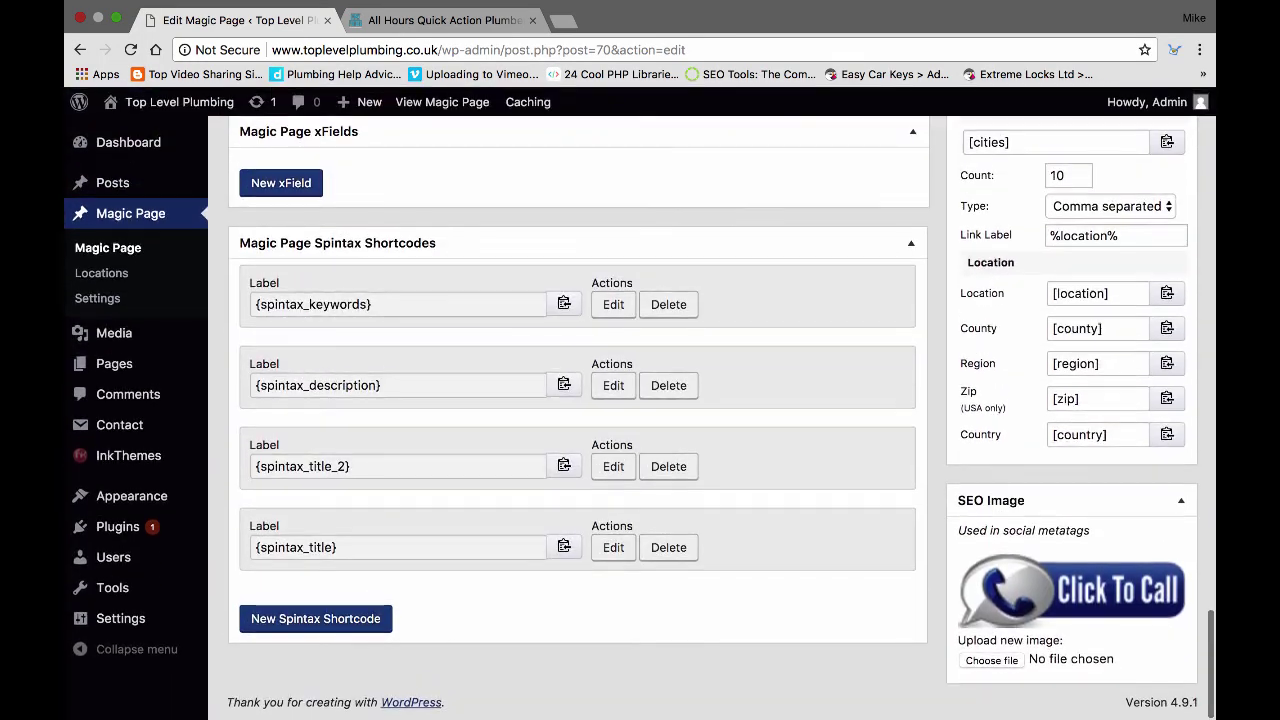
click(564, 547)
scroll(578, 400, up, 15)
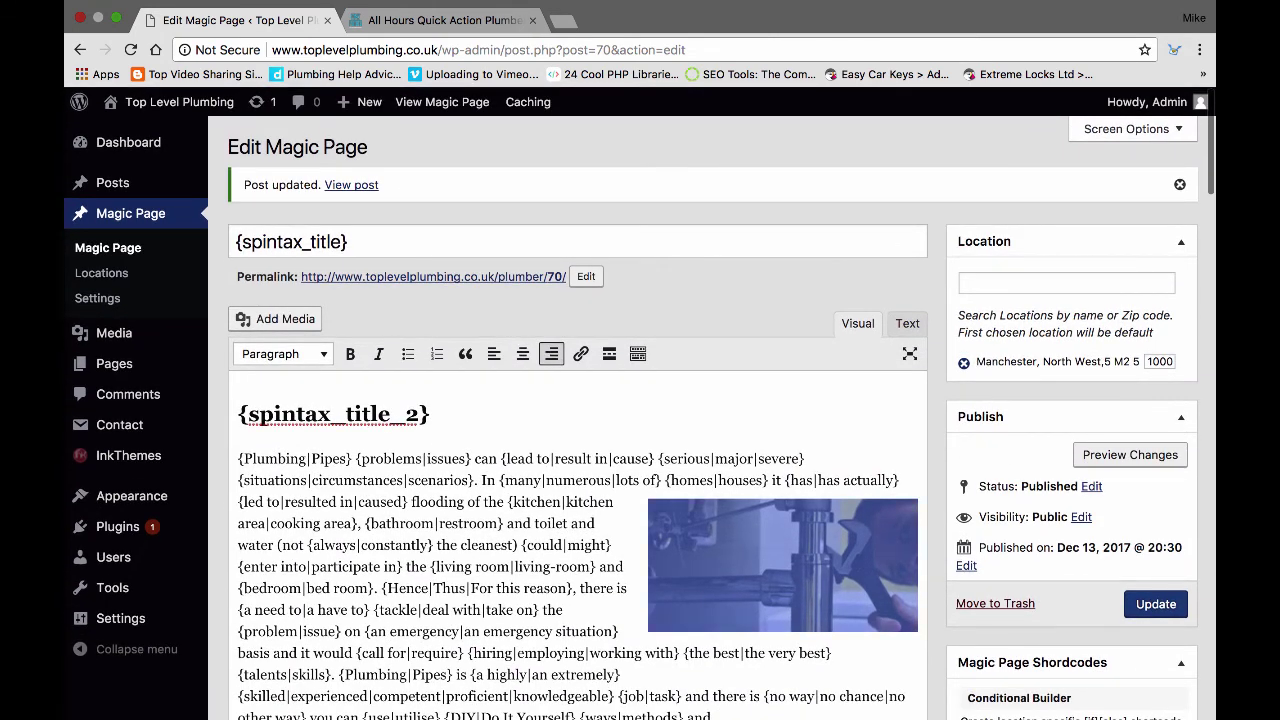
click(823, 471)
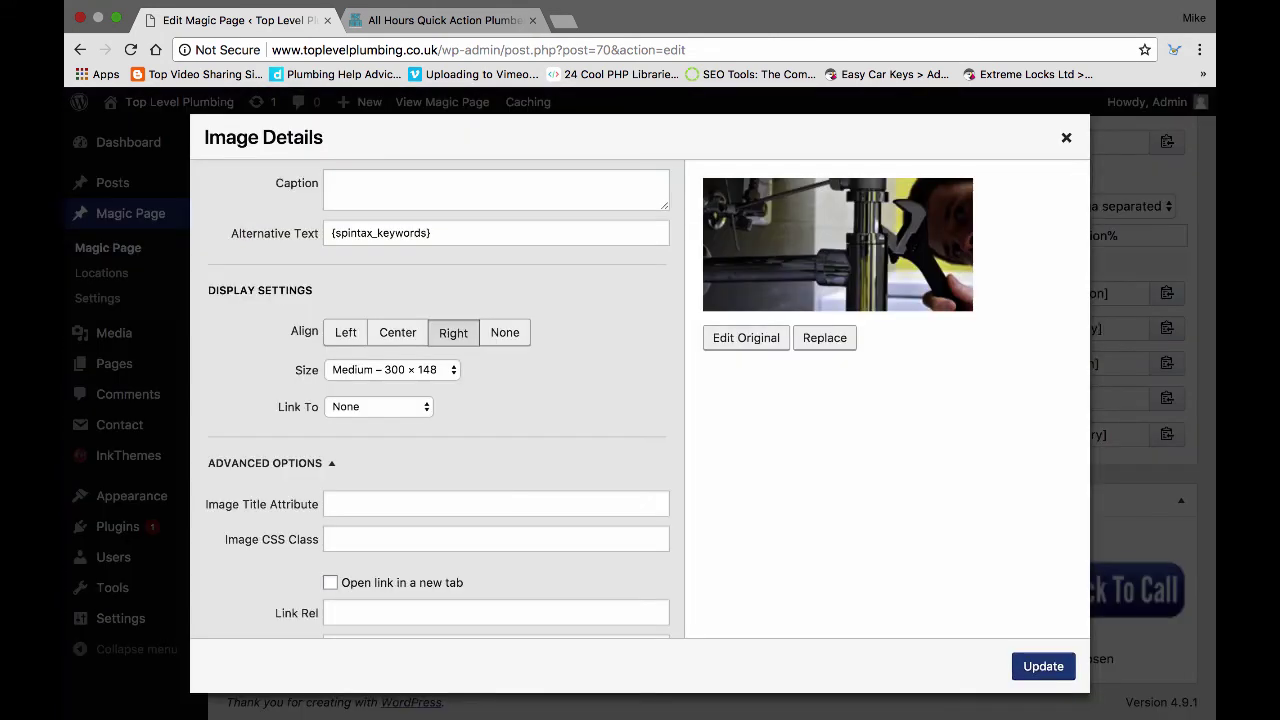
click(400, 233)
key(super+a)
key(super+v)
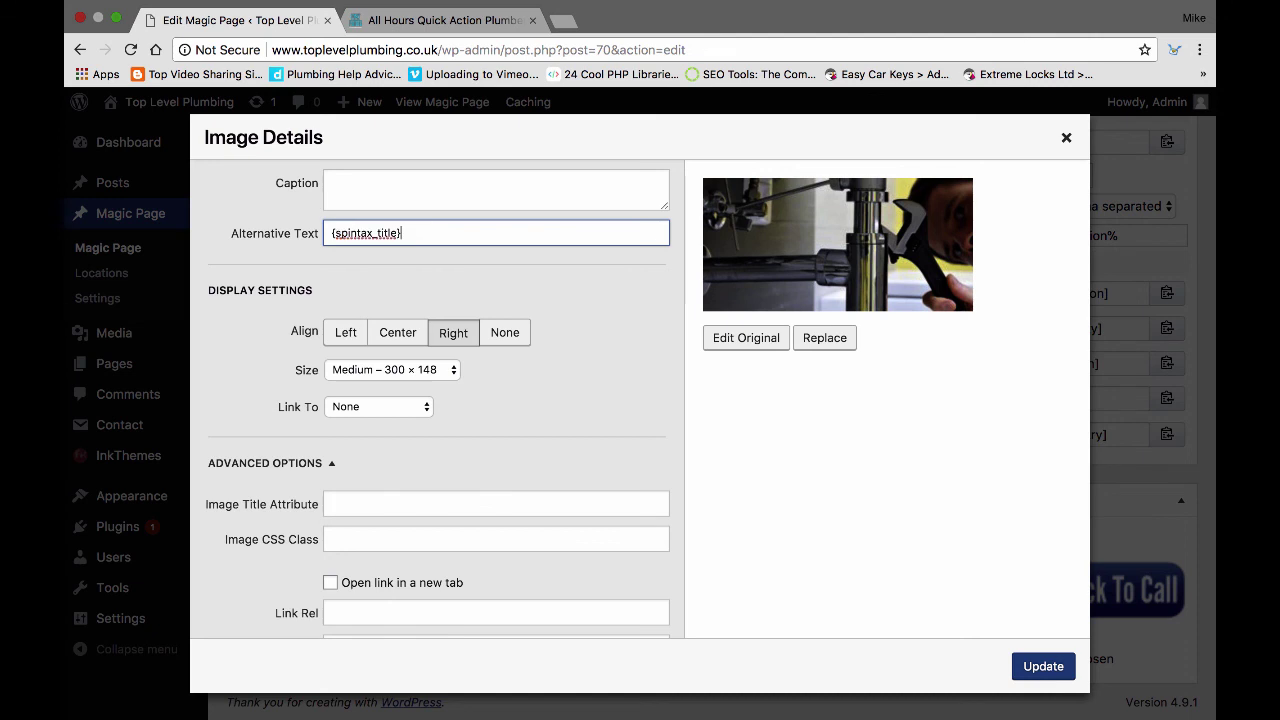
click(495, 504)
key(super+v)
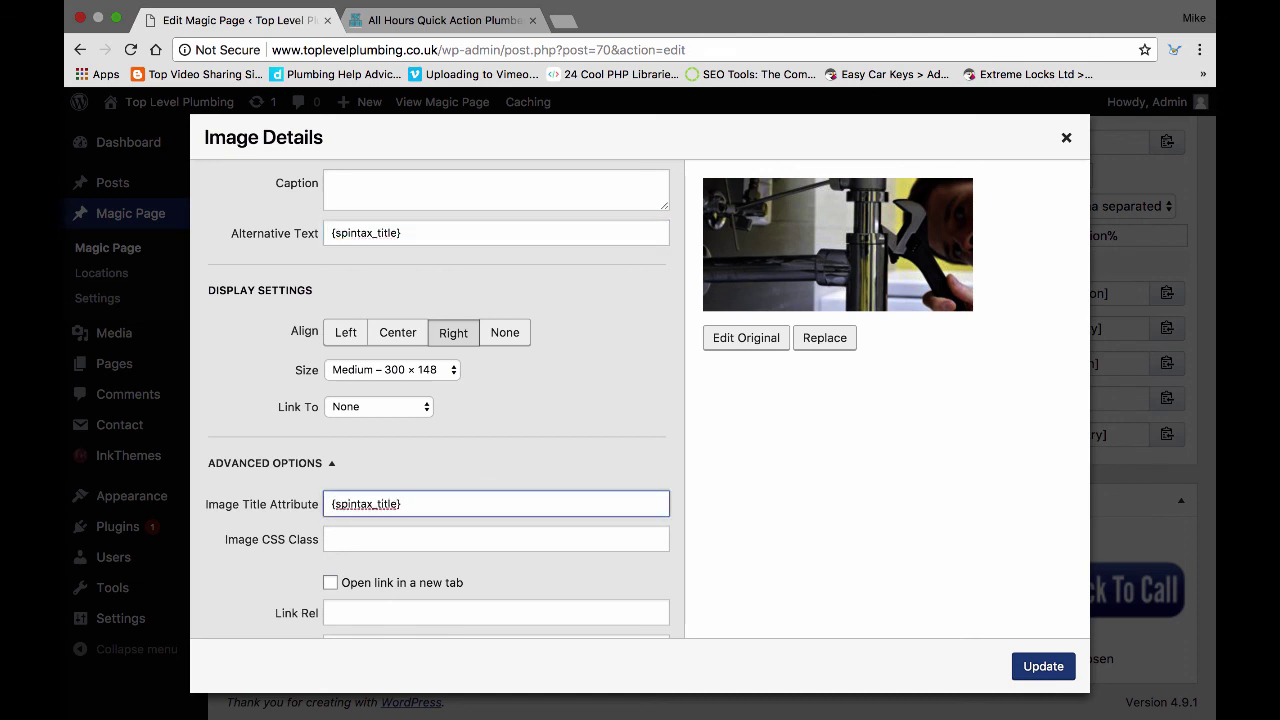
text(_2)
click(1043, 666)
Replace personalized with personalised using the spelling suggestion.
scroll(570, 450, down, 8)
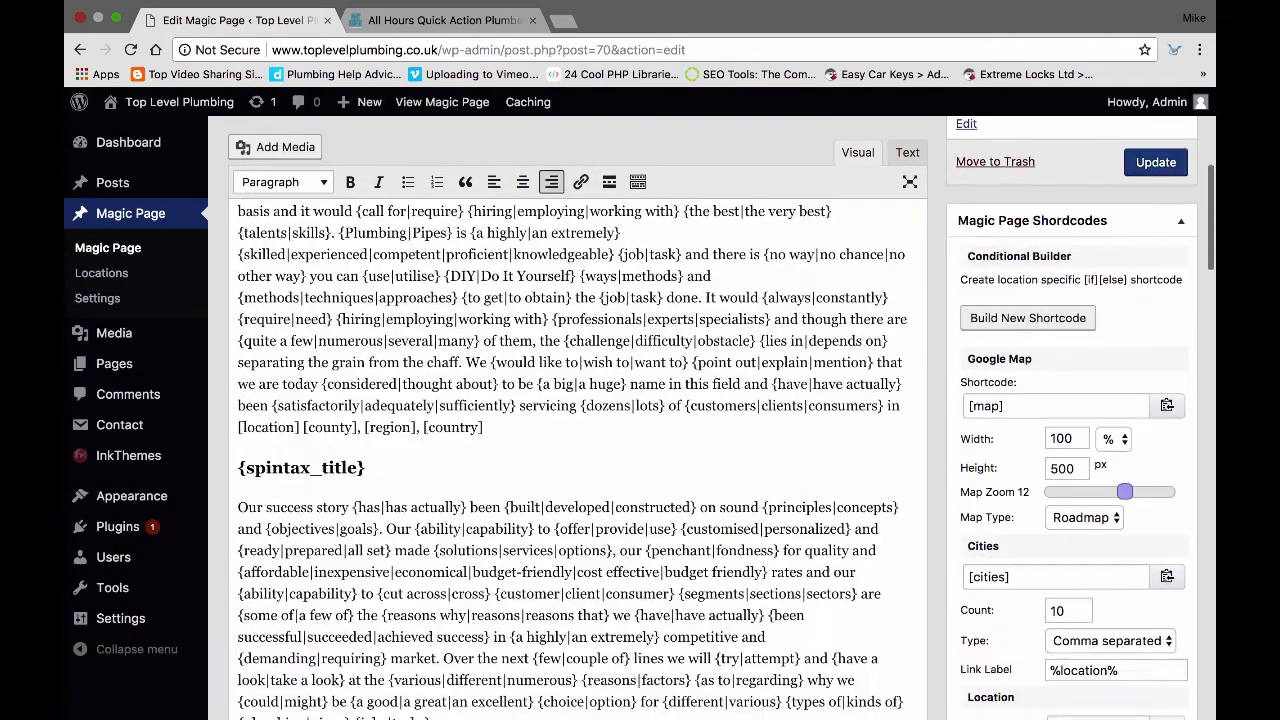
scroll(640, 420, down, 2)
click(882, 446)
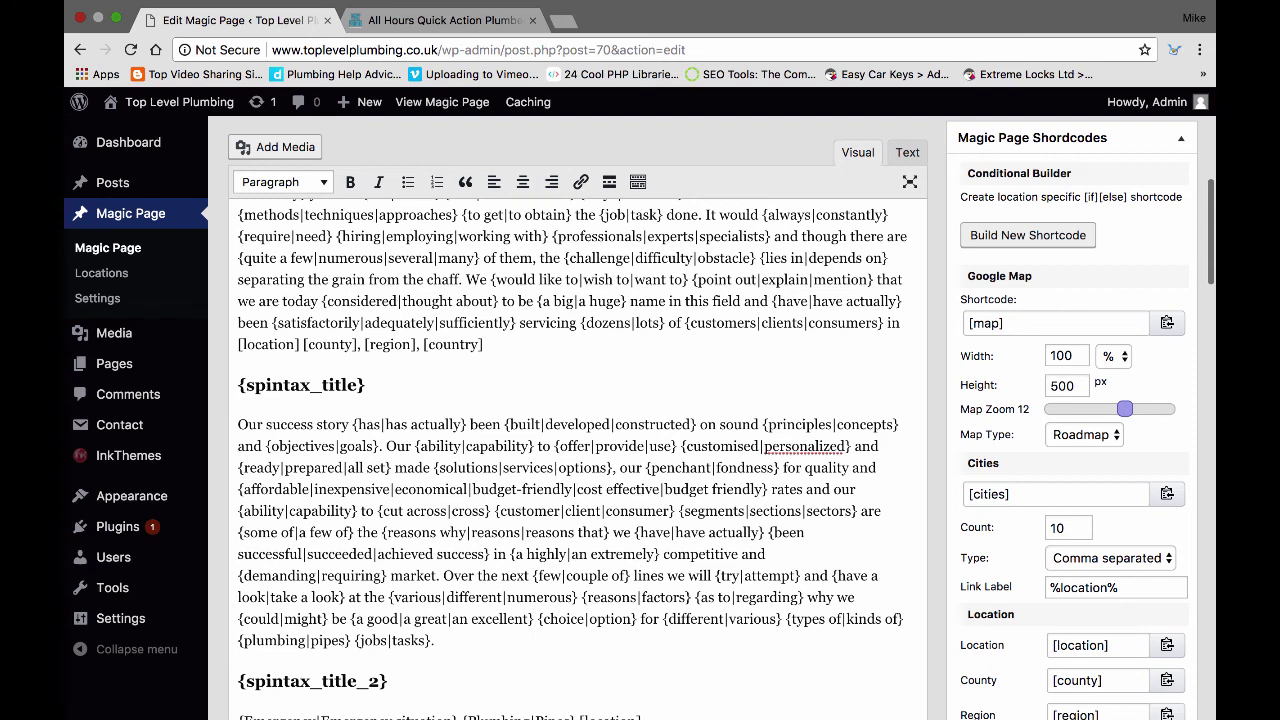
right_click(786, 446)
click(815, 326)
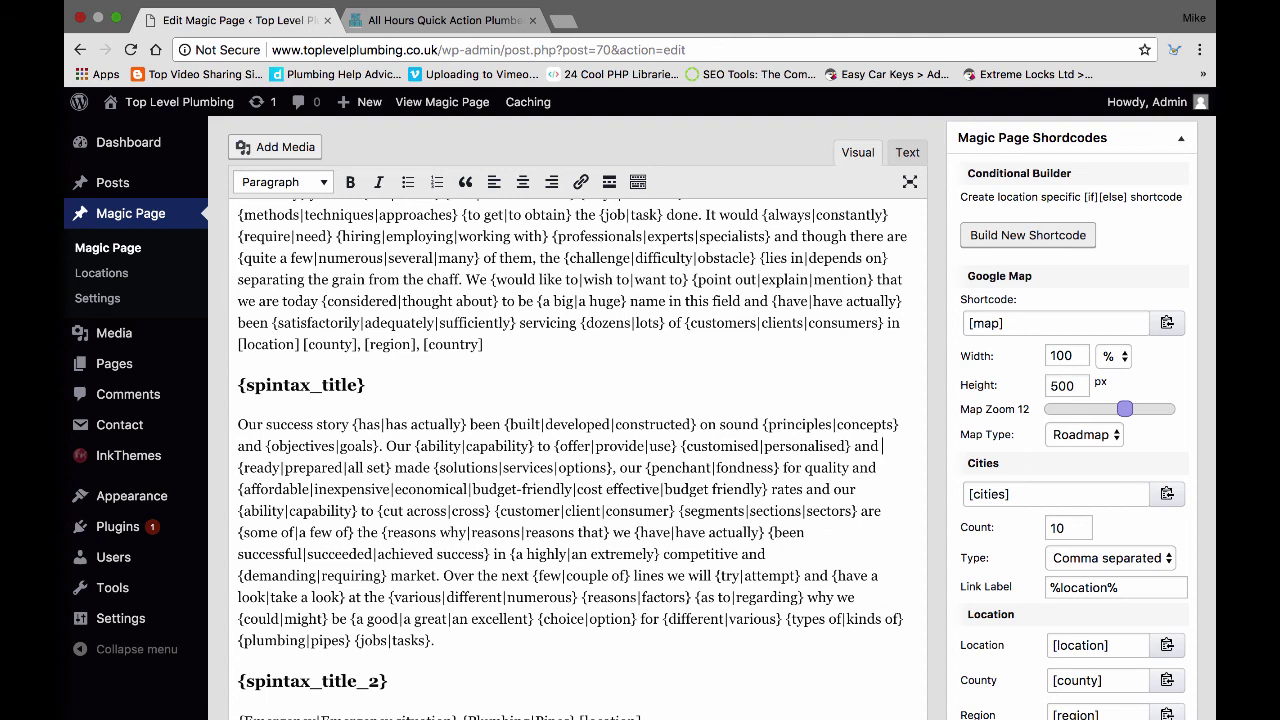
Insert the smiling plumber photo left-aligned with its title cleared.
click(277, 147)
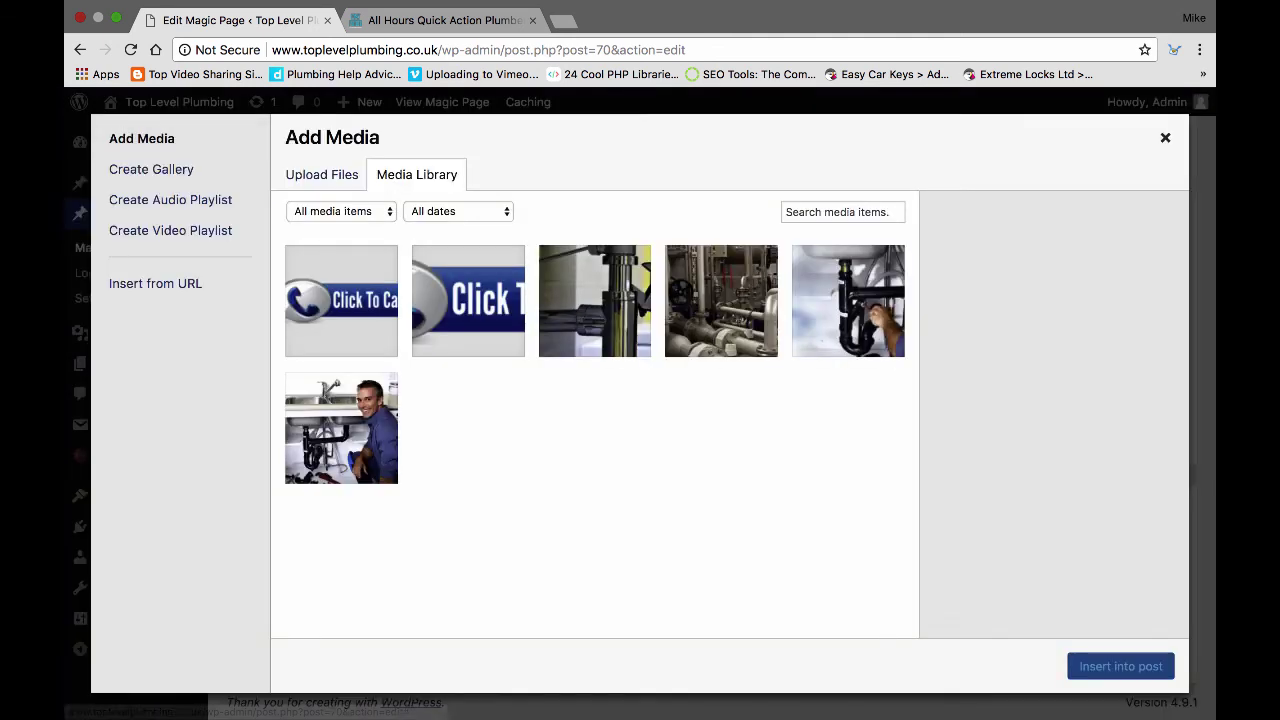
click(721, 300)
click(341, 428)
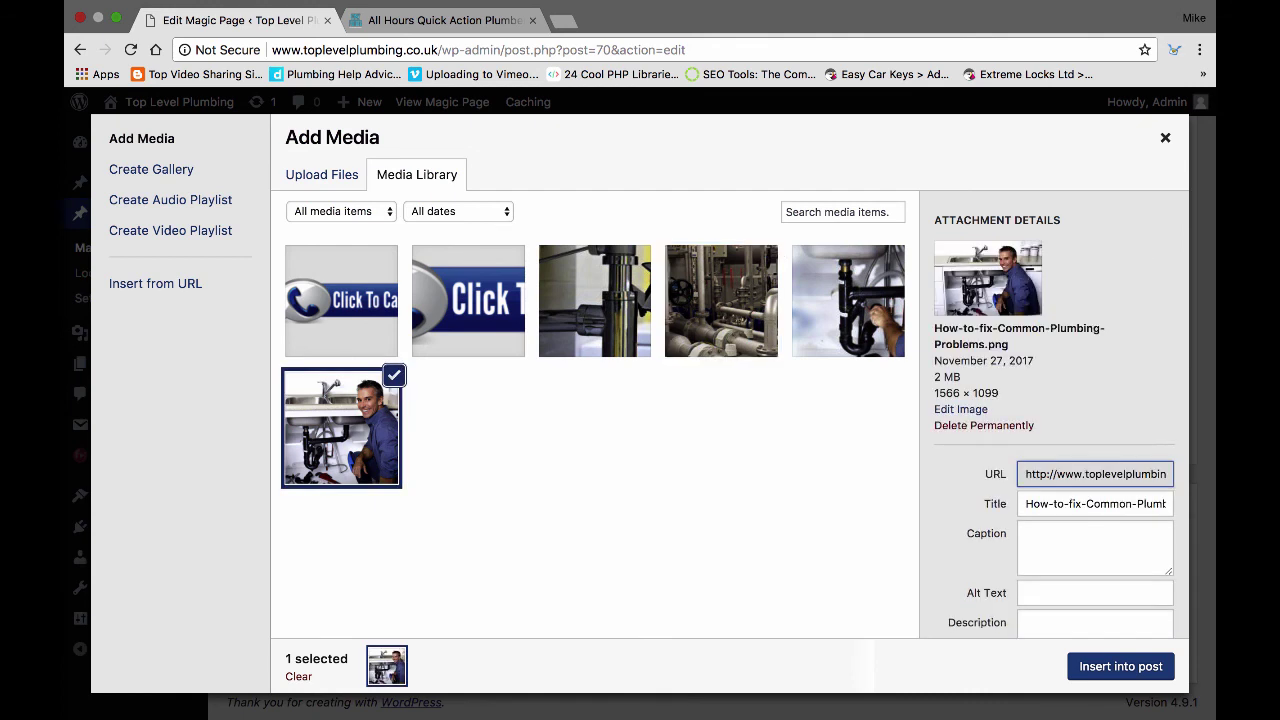
click(1095, 504)
key(super+a)
key(BackSpace)
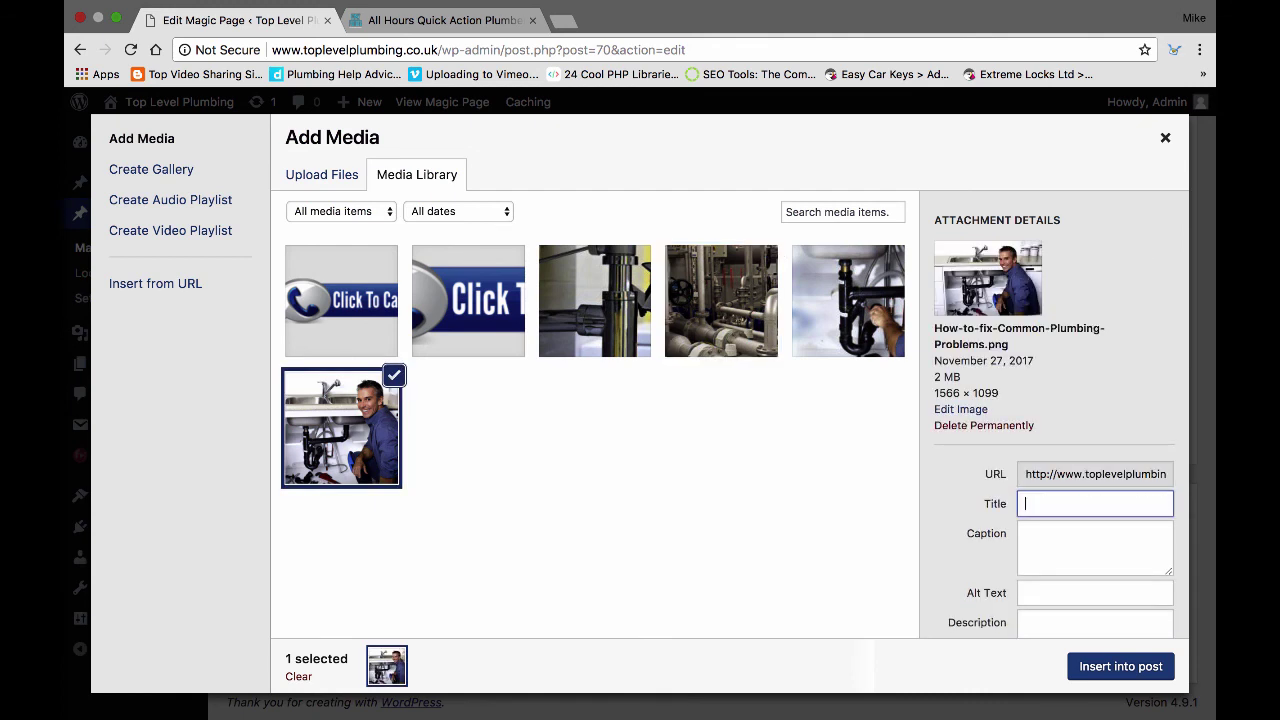
scroll(1054, 450, down, 3)
click(1046, 544)
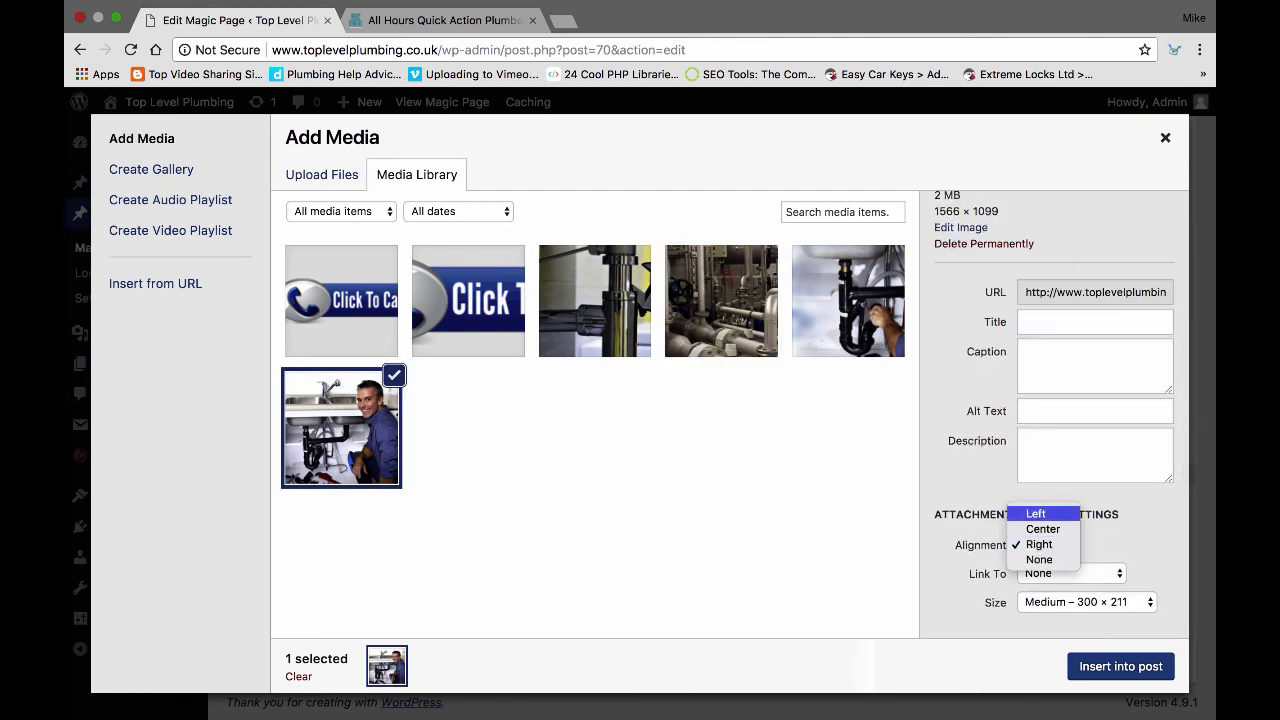
click(1040, 511)
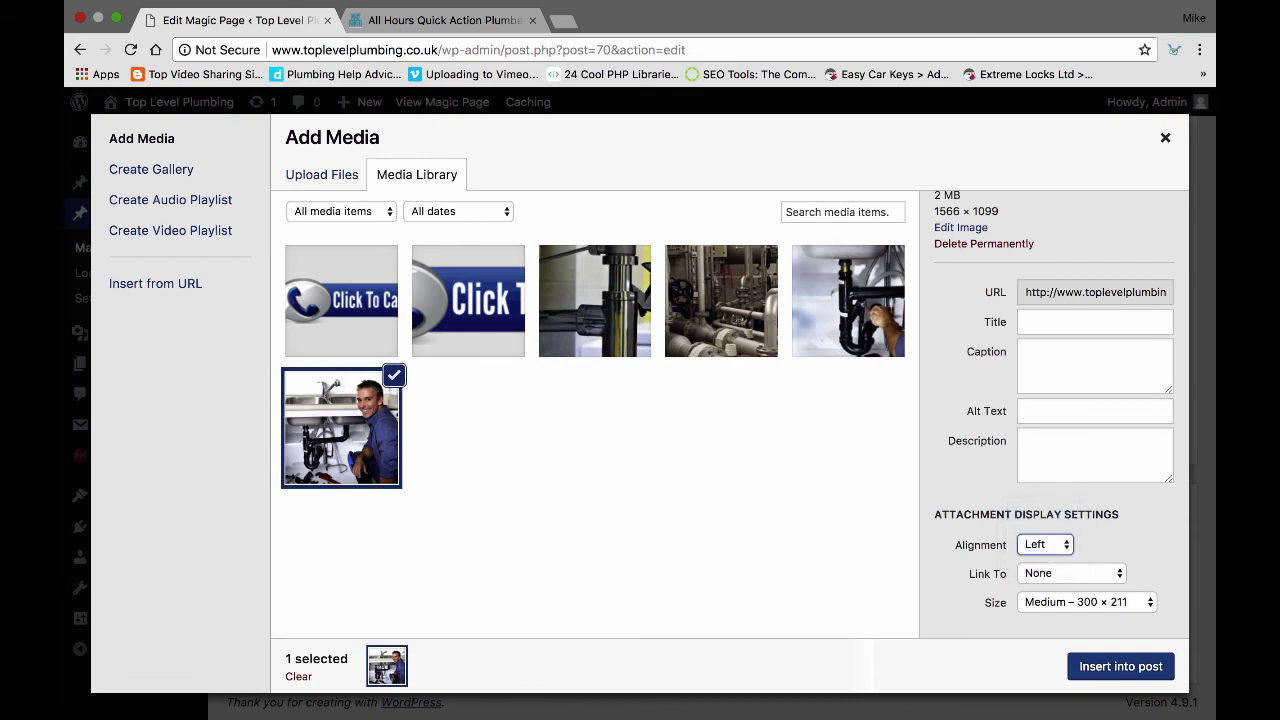
click(1120, 666)
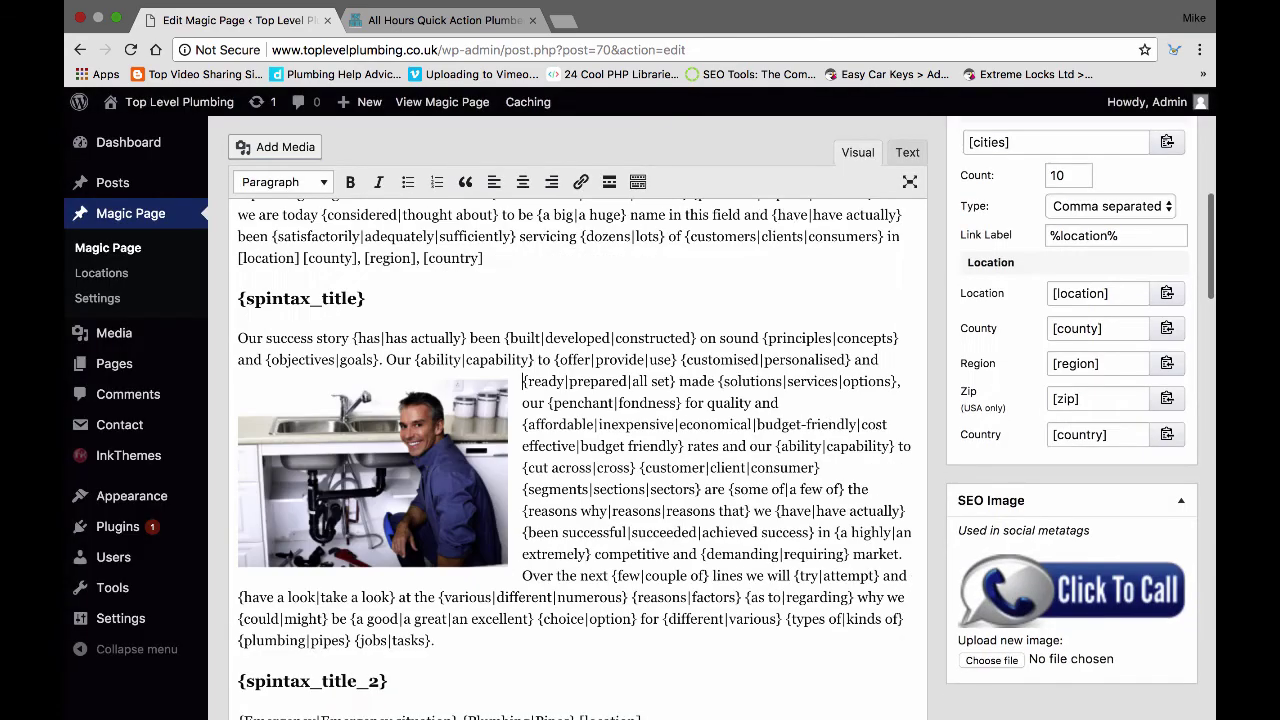
scroll(575, 450, down, 5)
scroll(575, 450, down, 2)
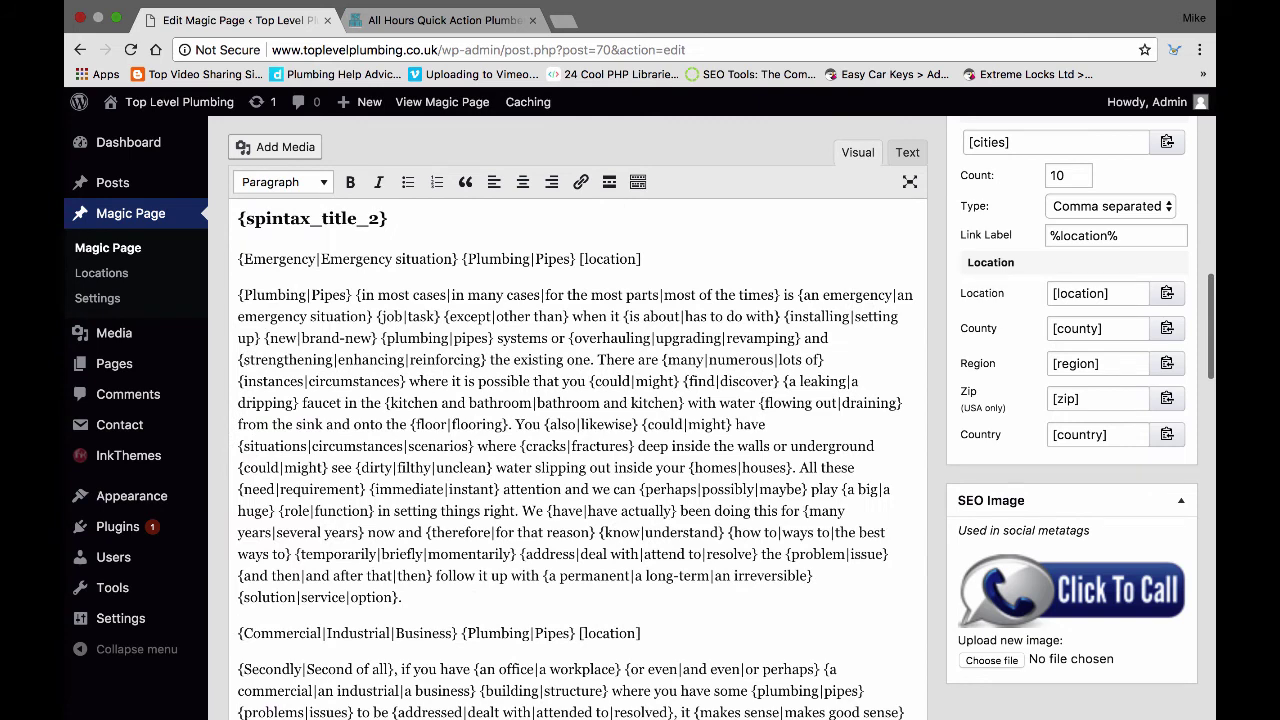
Insert the plumber-under-sink photo right-aligned with its title cleared.
click(275, 147)
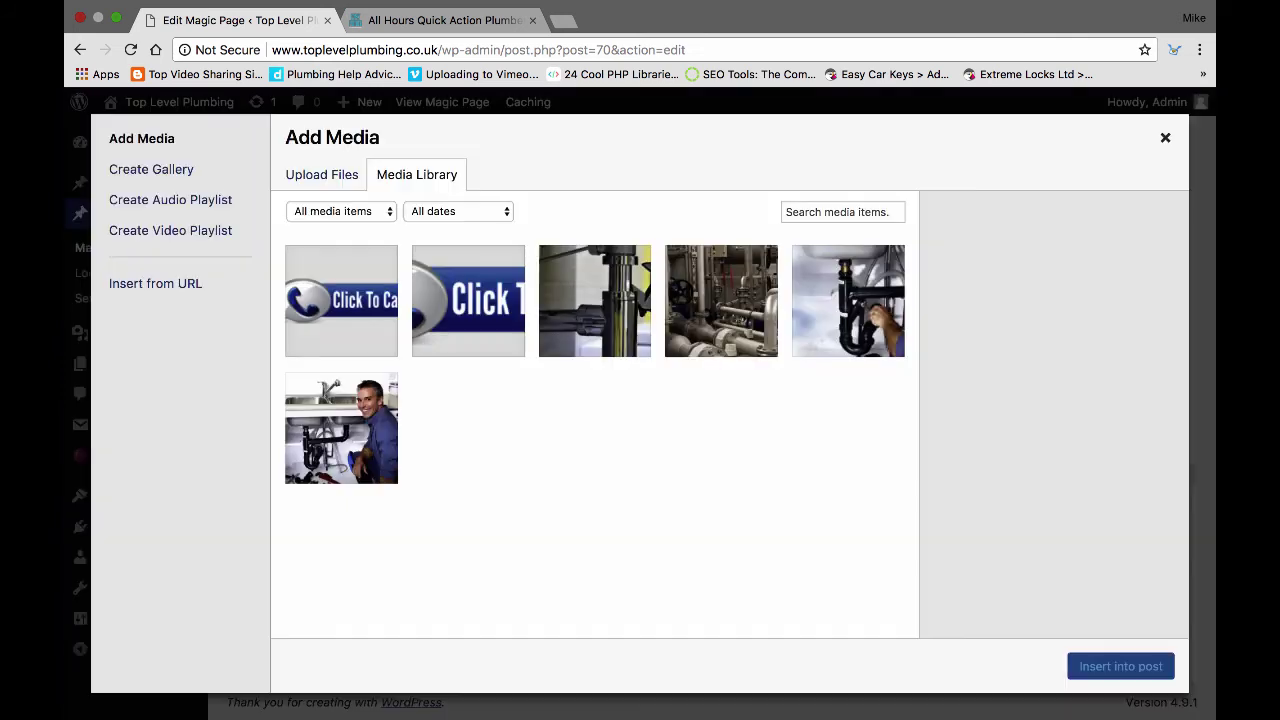
click(848, 300)
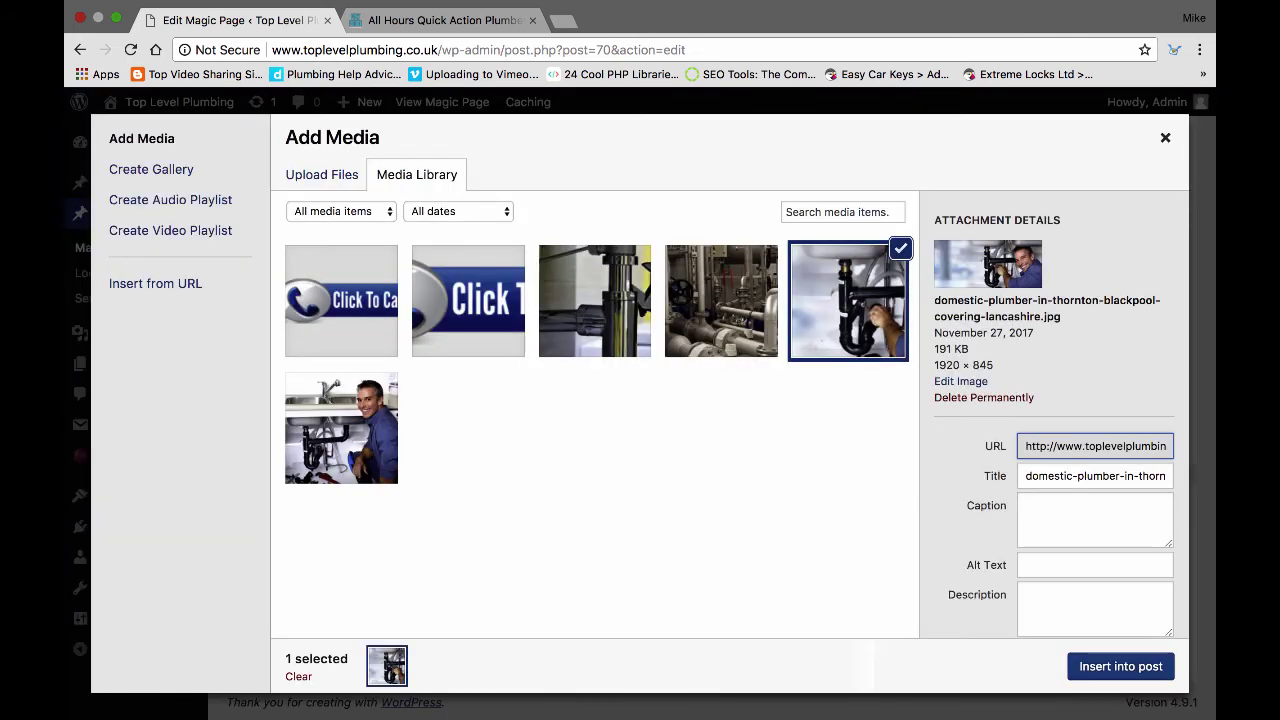
click(1095, 476)
key(ctrl+a)
key(BackSpace)
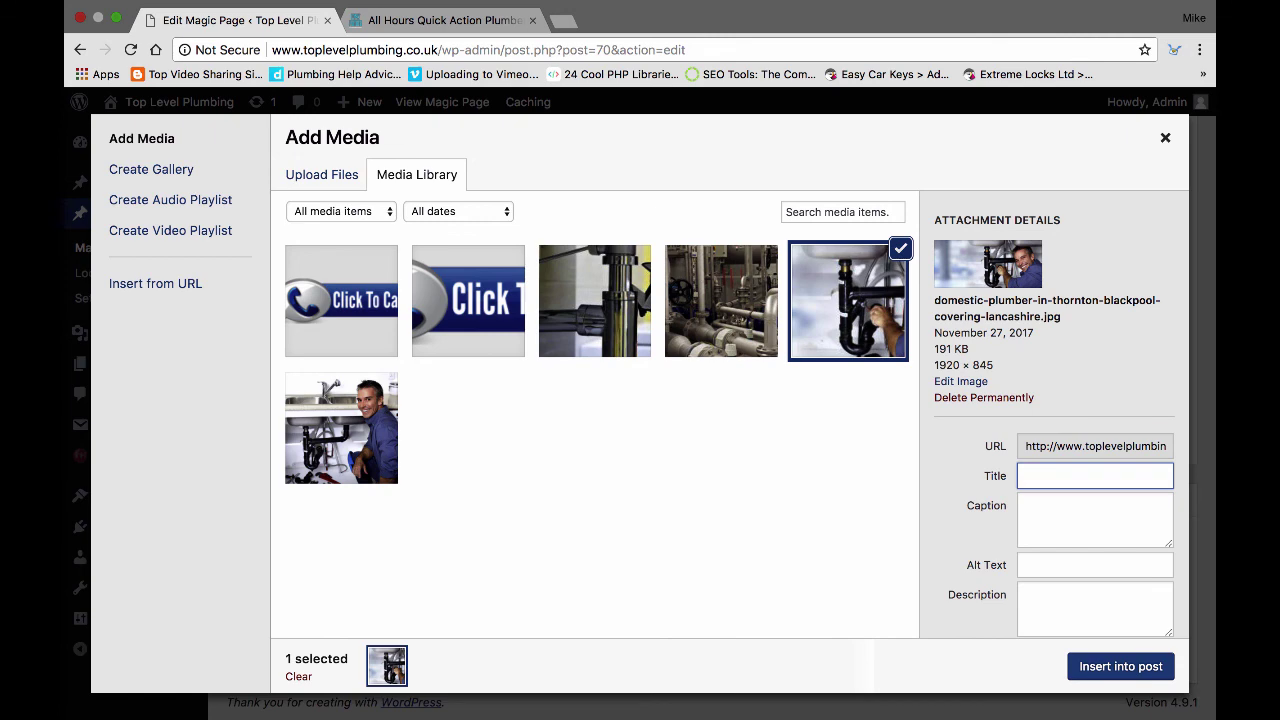
scroll(1054, 450, down, 3)
click(1045, 545)
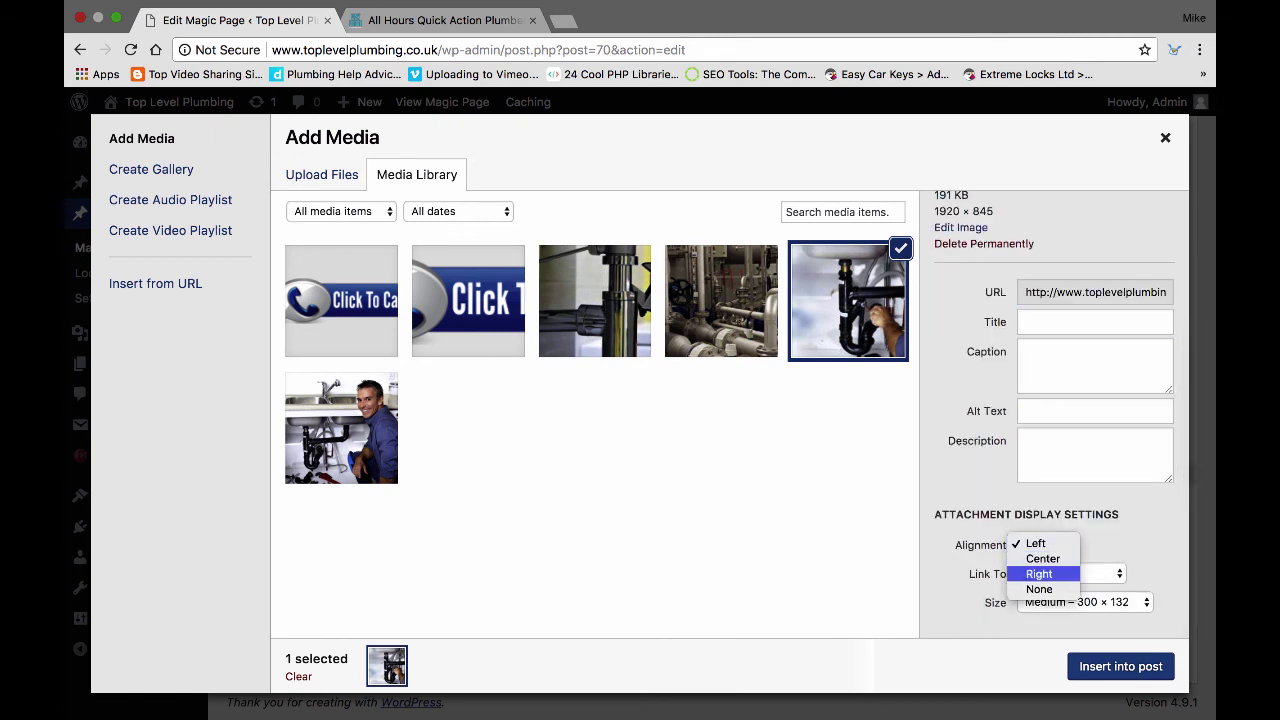
click(1039, 573)
click(1120, 666)
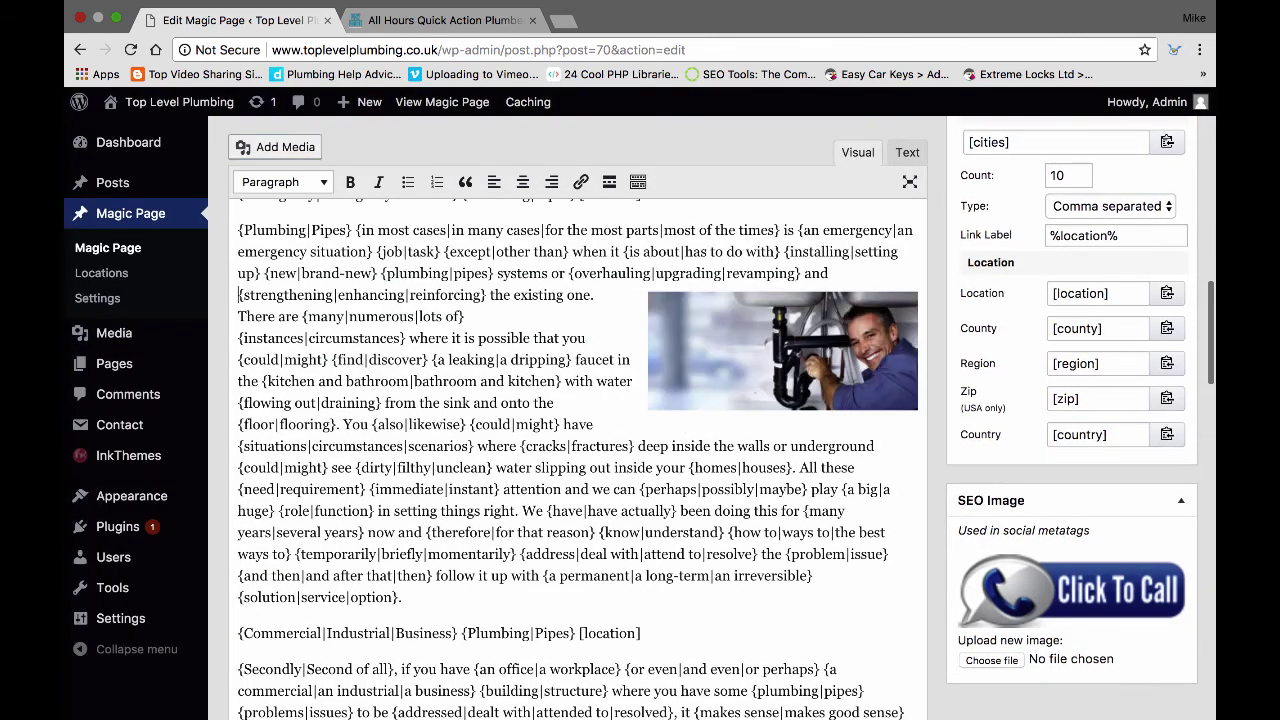
scroll(570, 450, down, 8)
scroll(570, 450, up, 5)
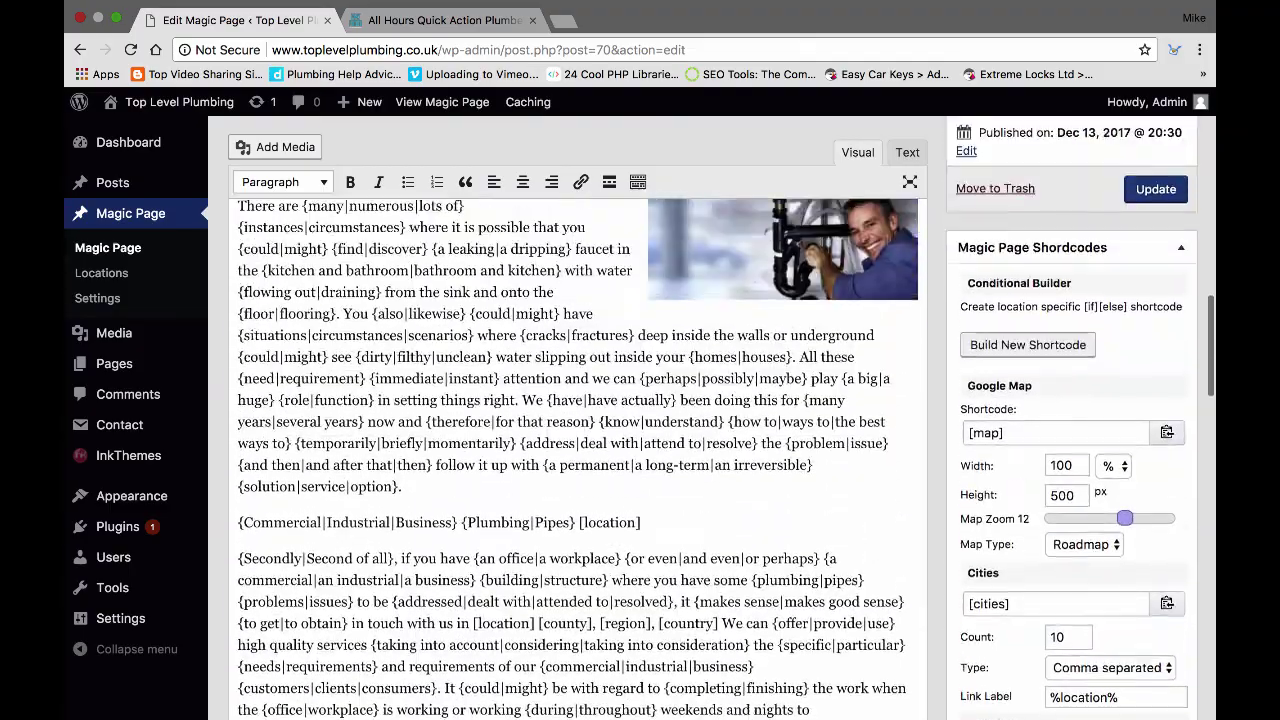
scroll(570, 450, up, 5)
Give the left-aligned plumber image title {spintax_title} and alt text {spintax_title_2}.
click(372, 360)
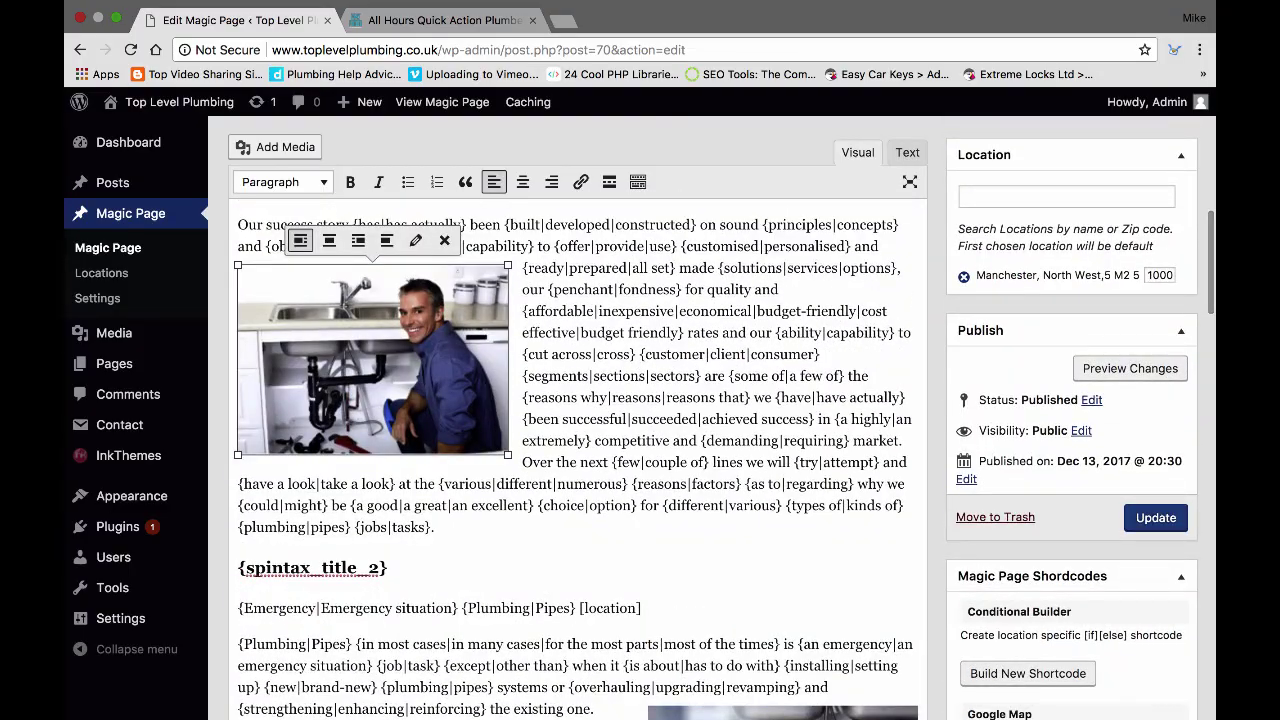
click(416, 241)
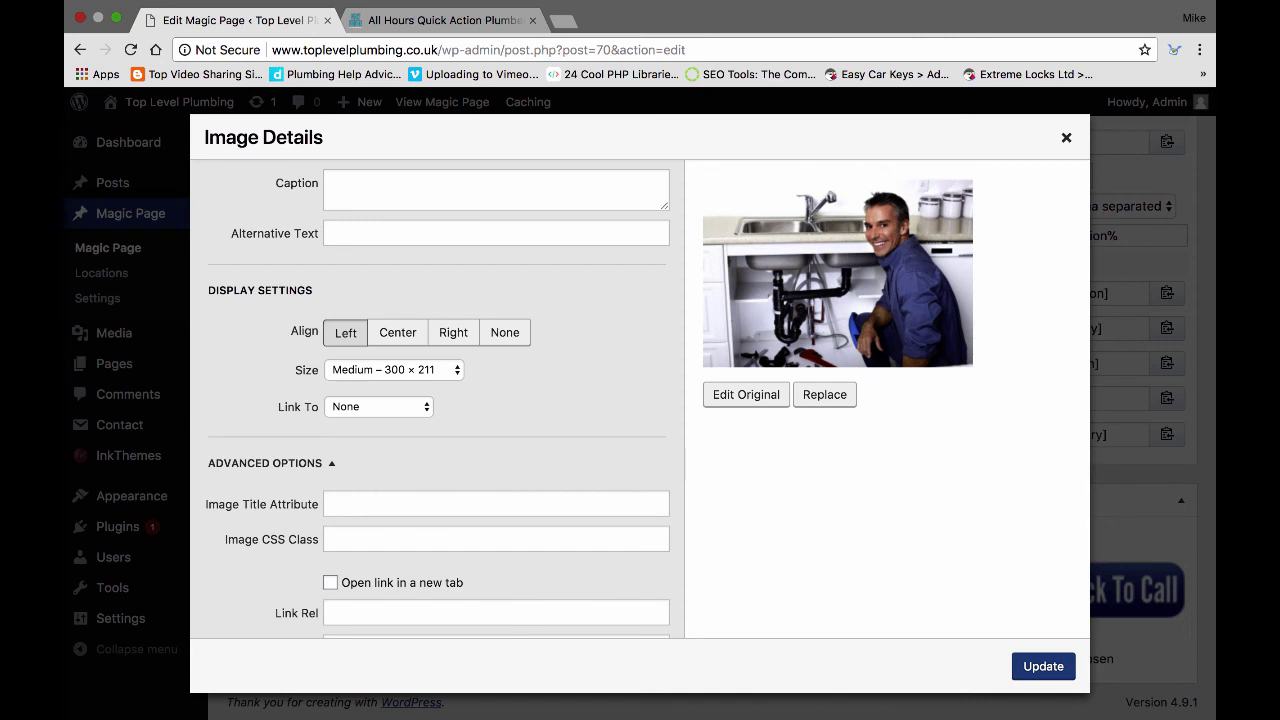
click(495, 504)
text({spintax_title})
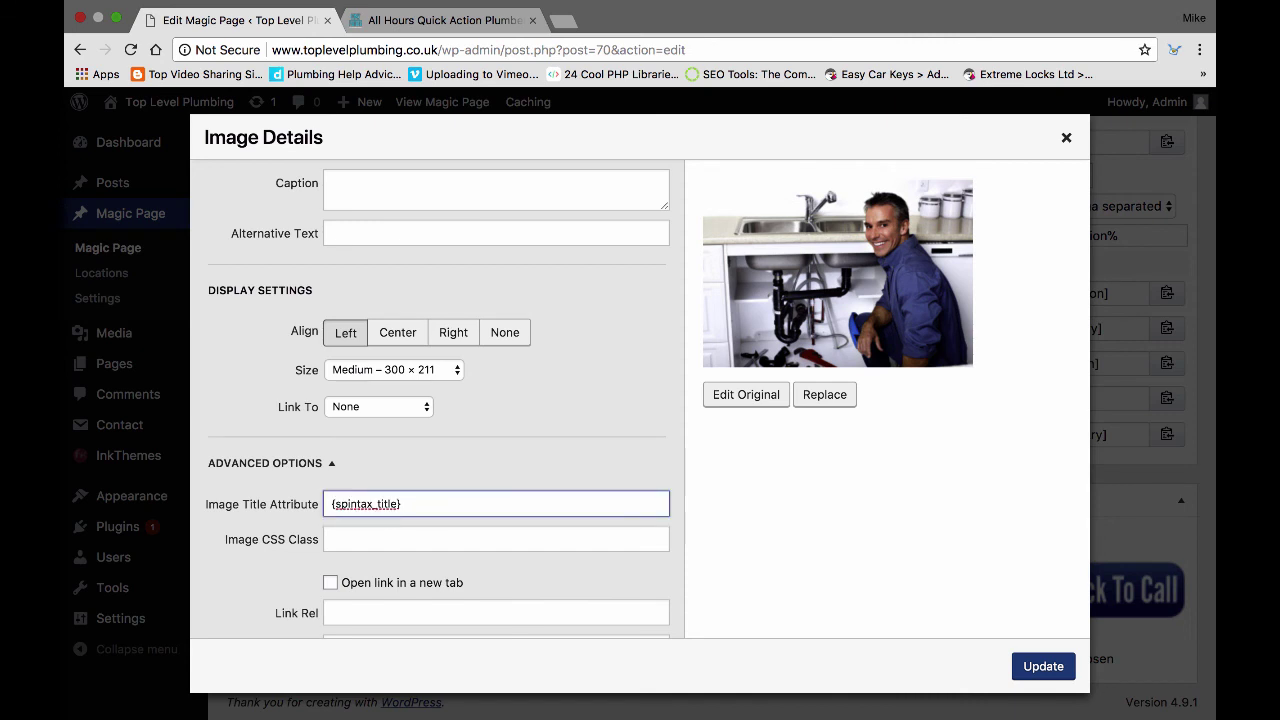
click(495, 233)
text({spintax_title})
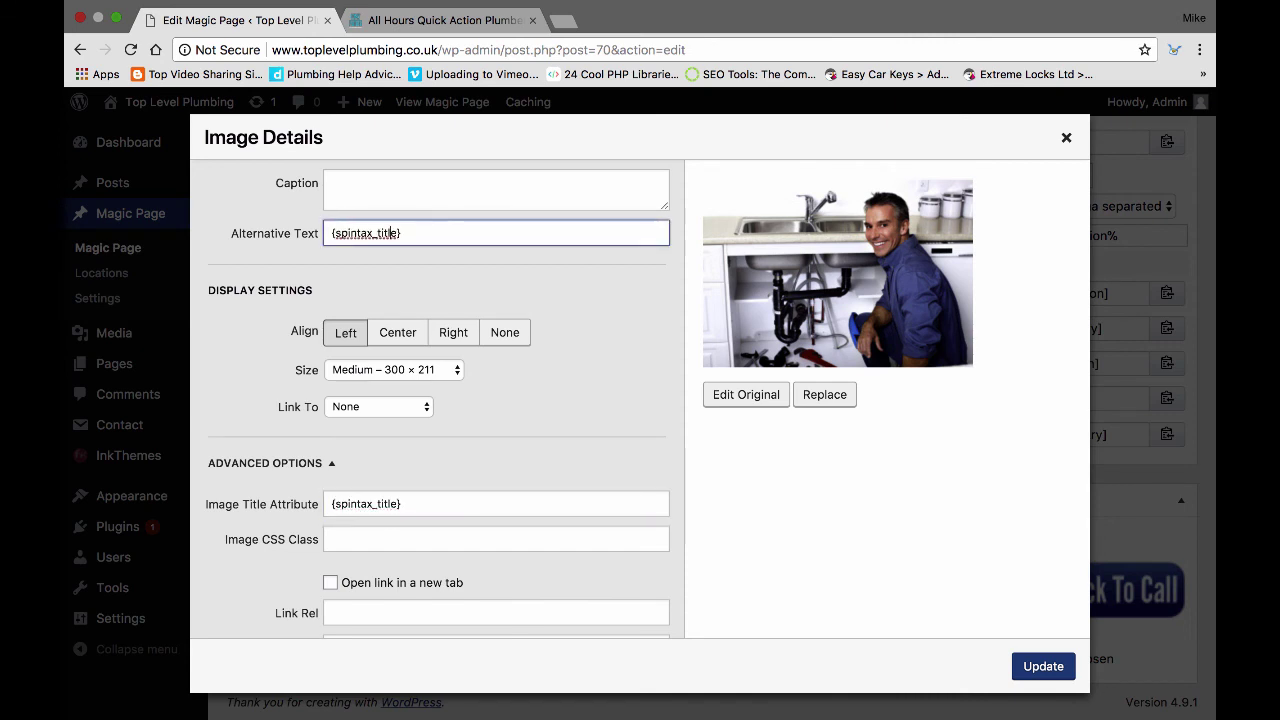
key(Left)
text(_2)
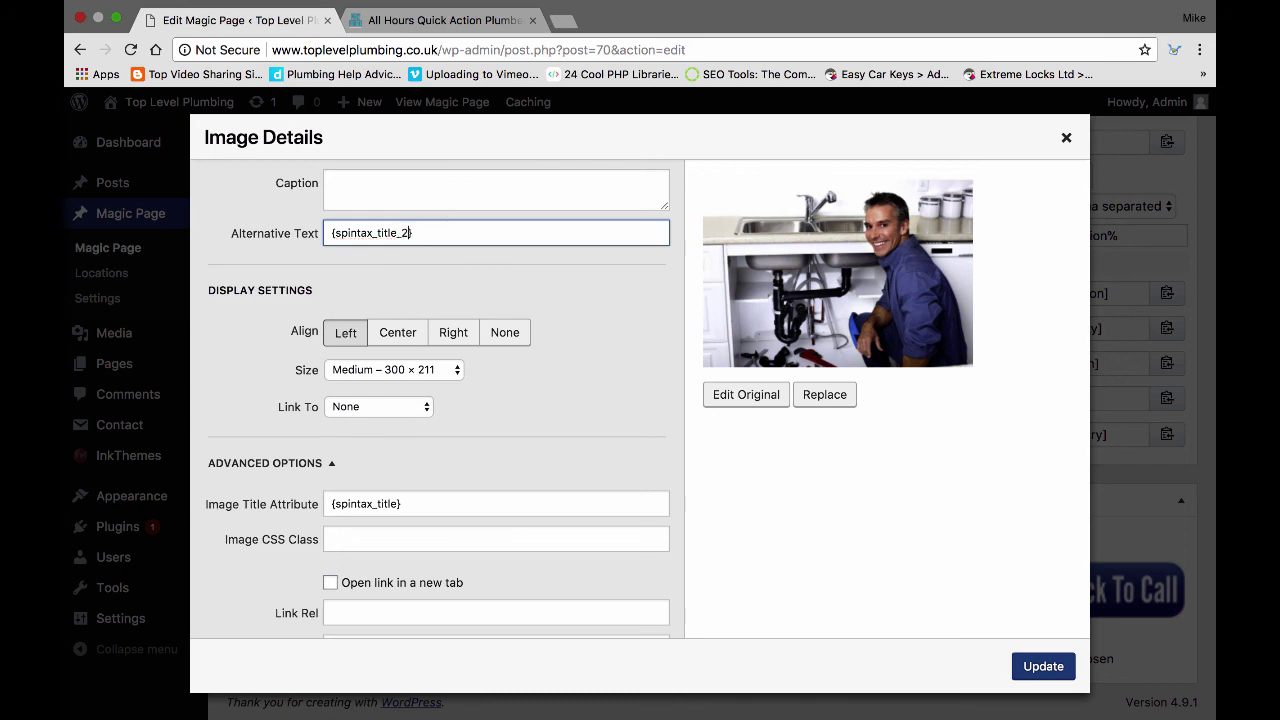
click(1043, 666)
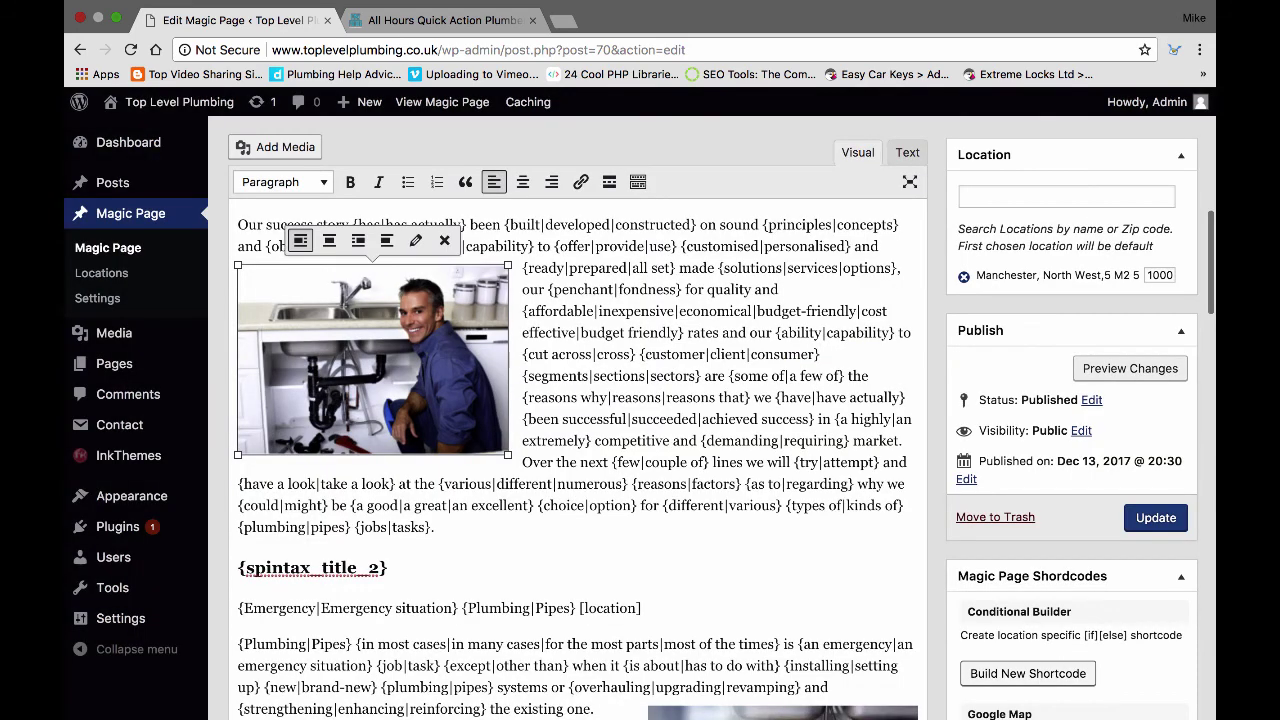
Copy the {spintax_keywords} shortcode from the spintax list.
scroll(578, 450, down, 5)
click(783, 495)
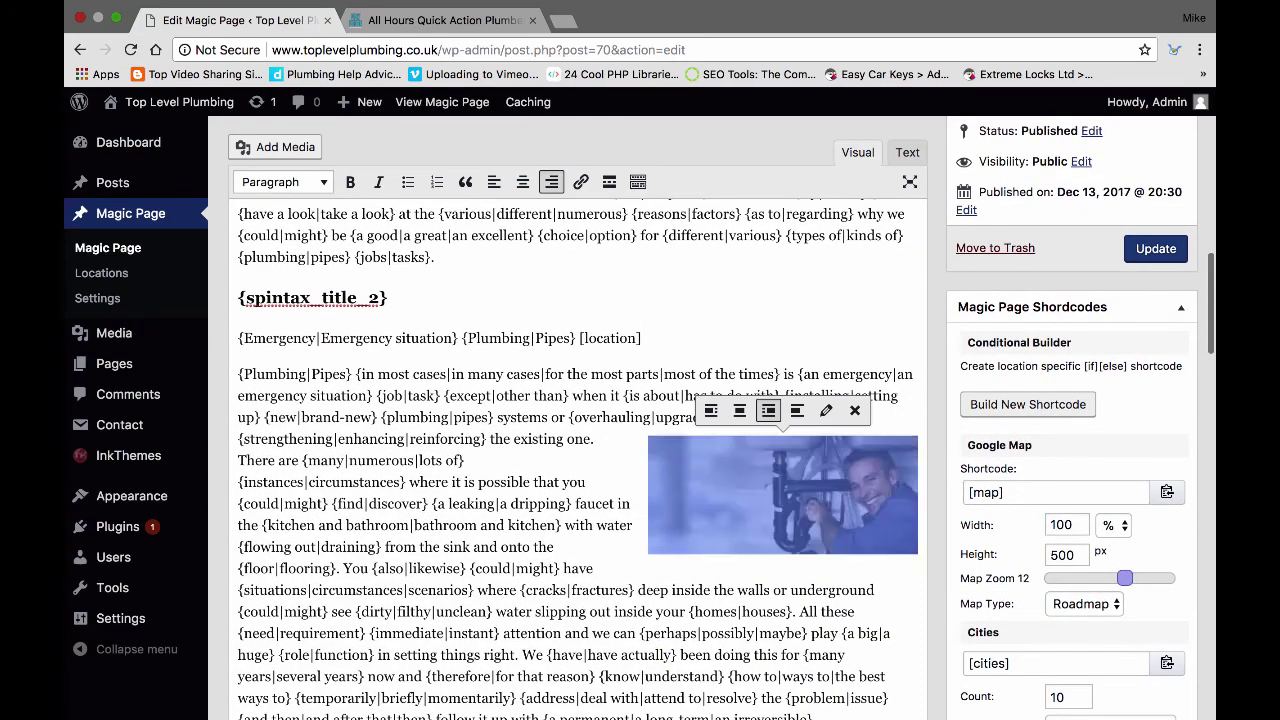
scroll(826, 430, down, 20)
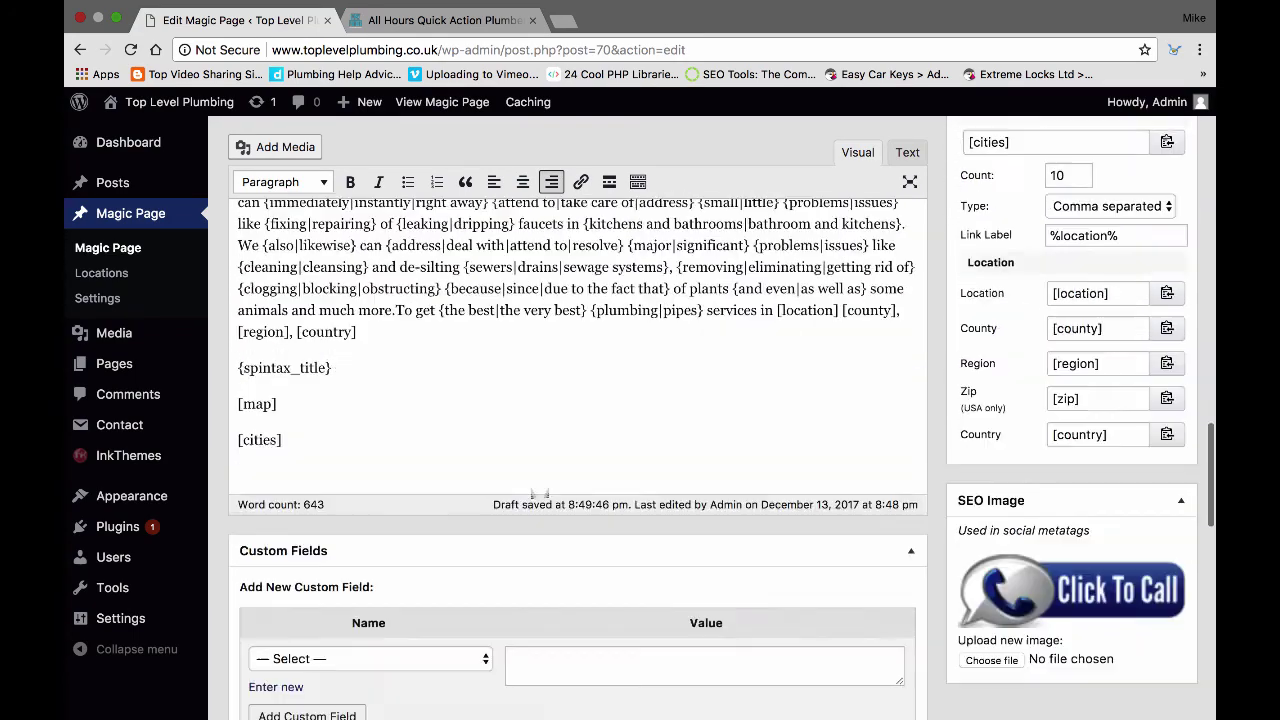
scroll(579, 418, down, 10)
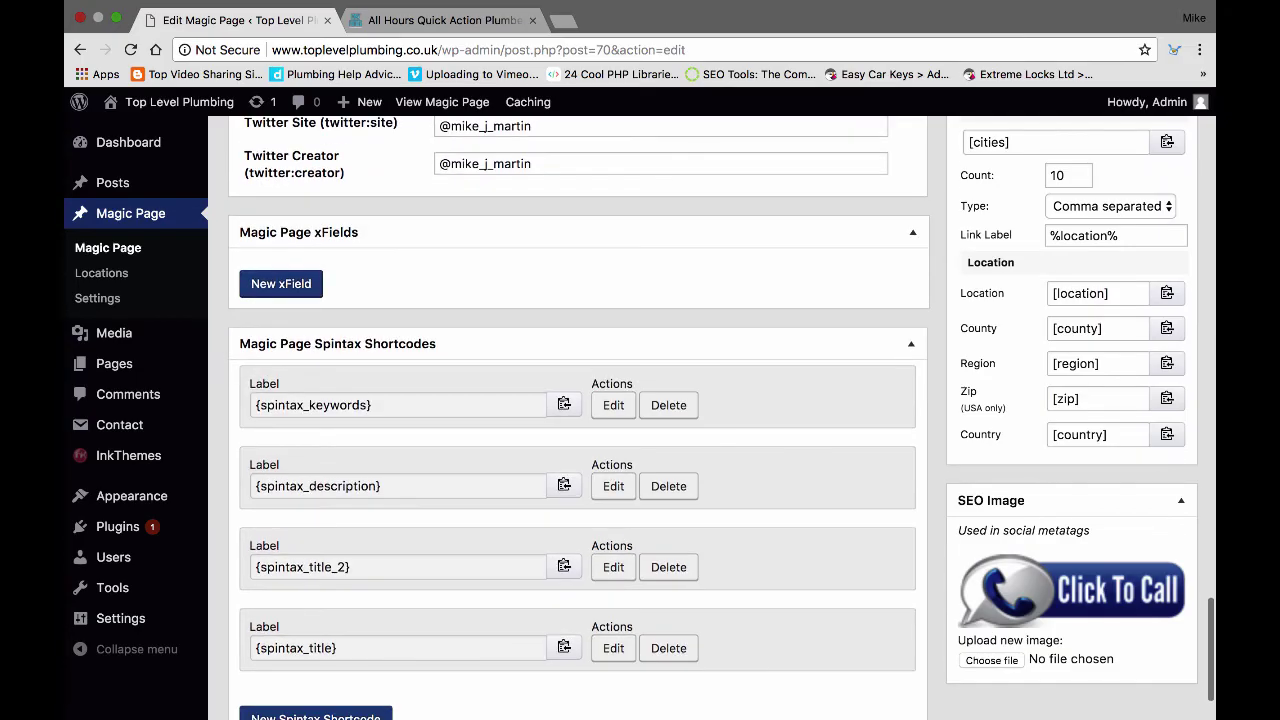
click(564, 404)
scroll(578, 418, up, 18)
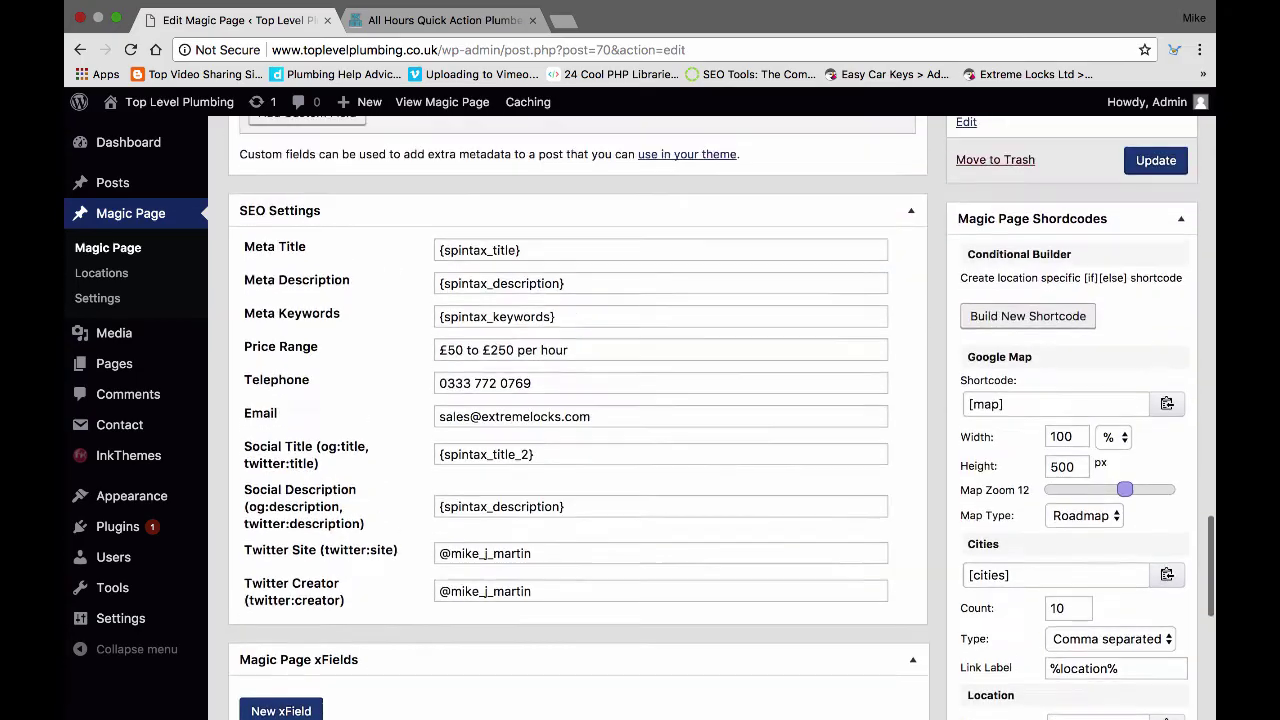
scroll(578, 418, up, 15)
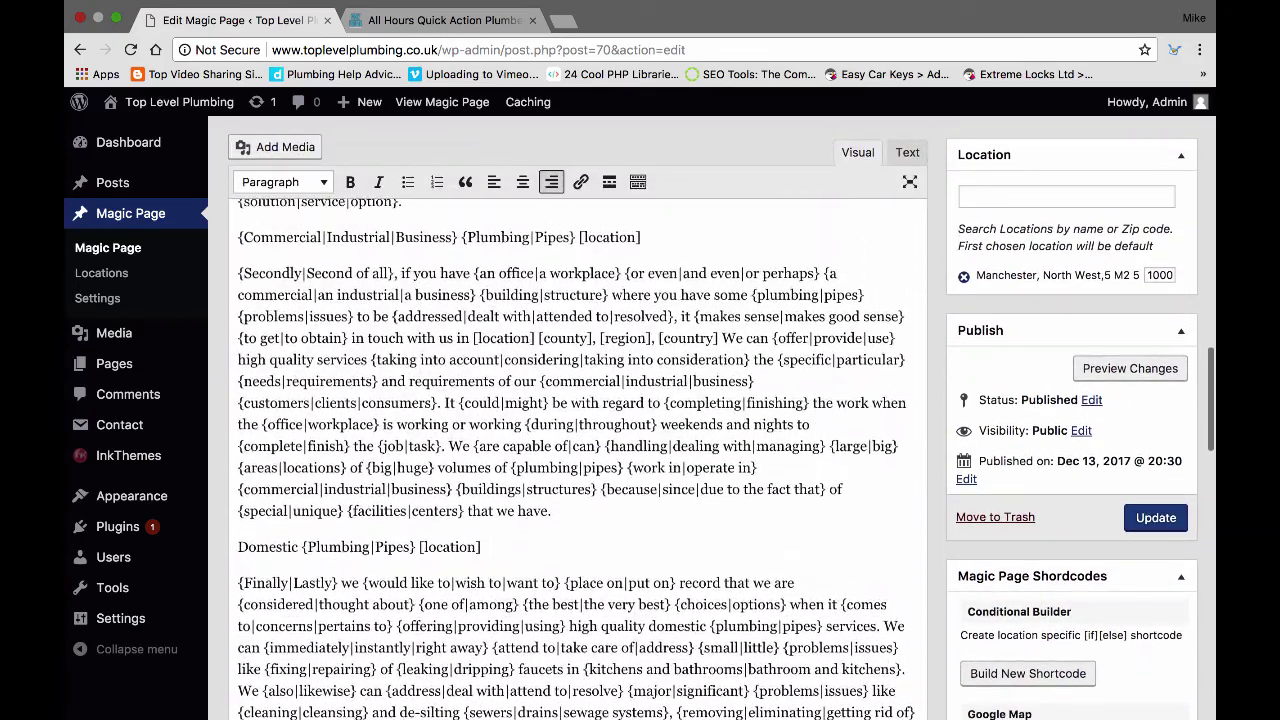
Give the under-sink photo alt {spintax_keywords} and title {spintax_description}, then update the page.
click(790, 350)
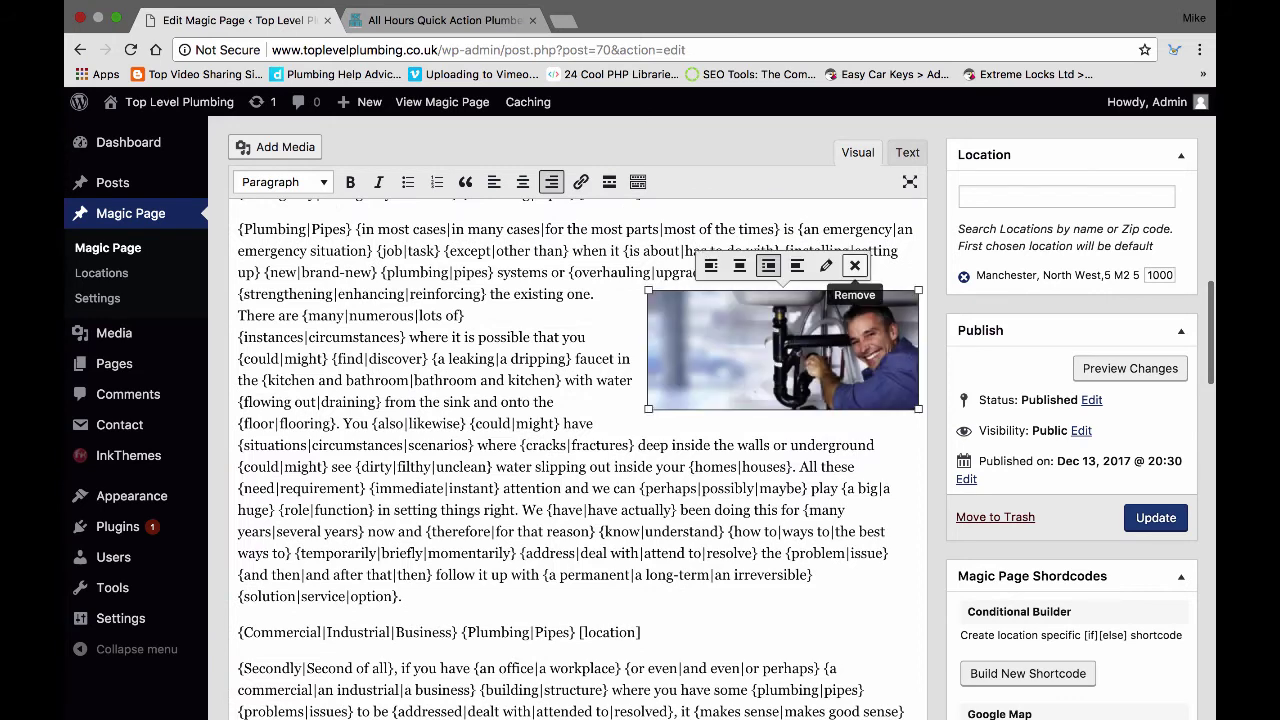
click(850, 266)
click(495, 233)
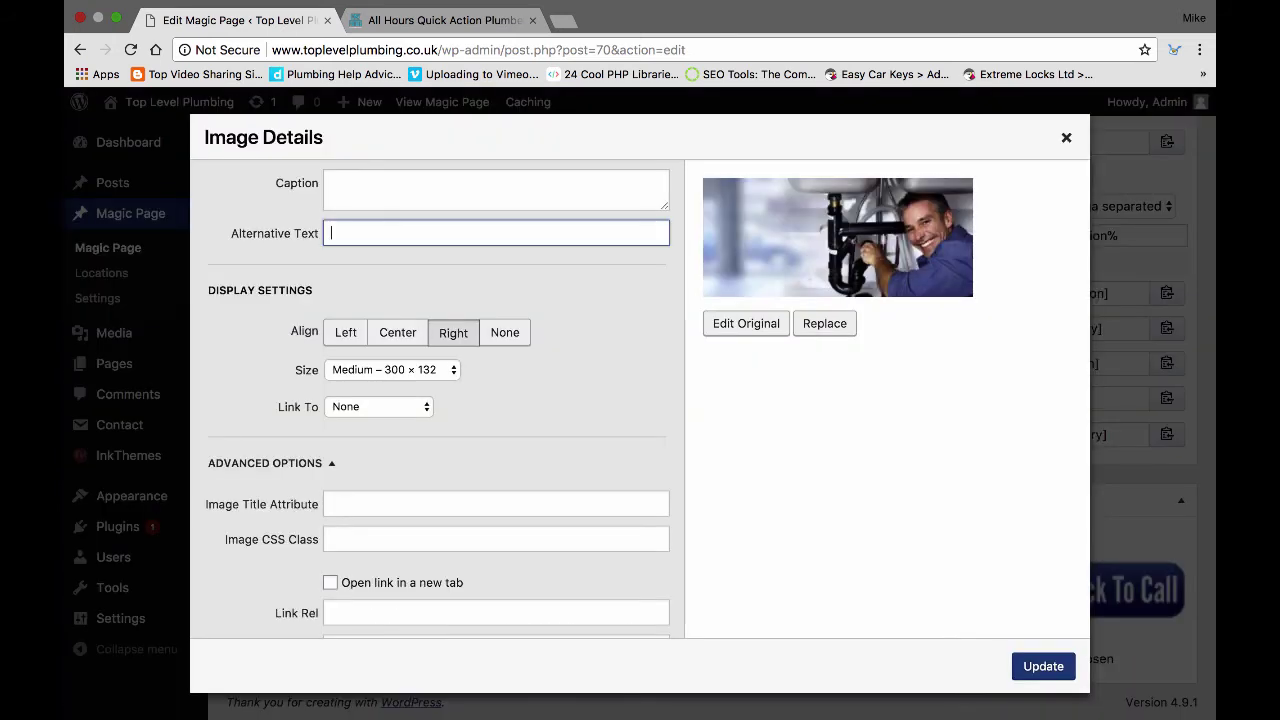
key(super+v)
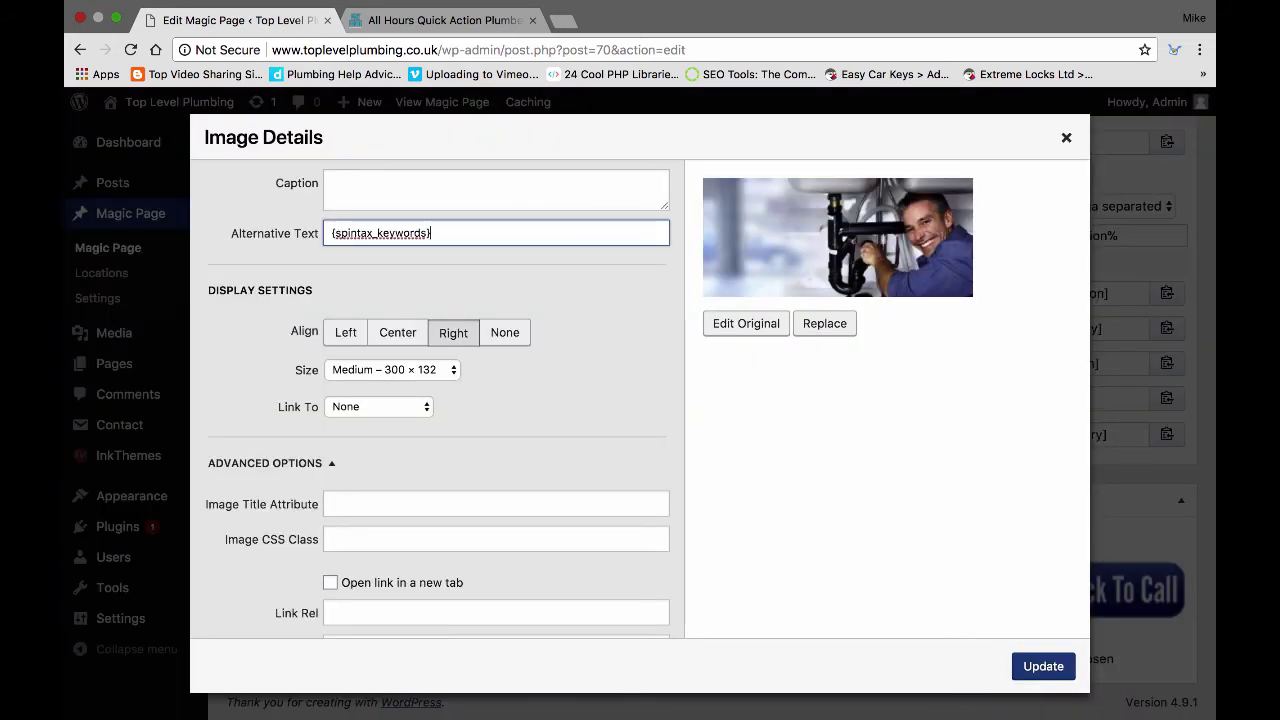
click(495, 504)
key(super+v)
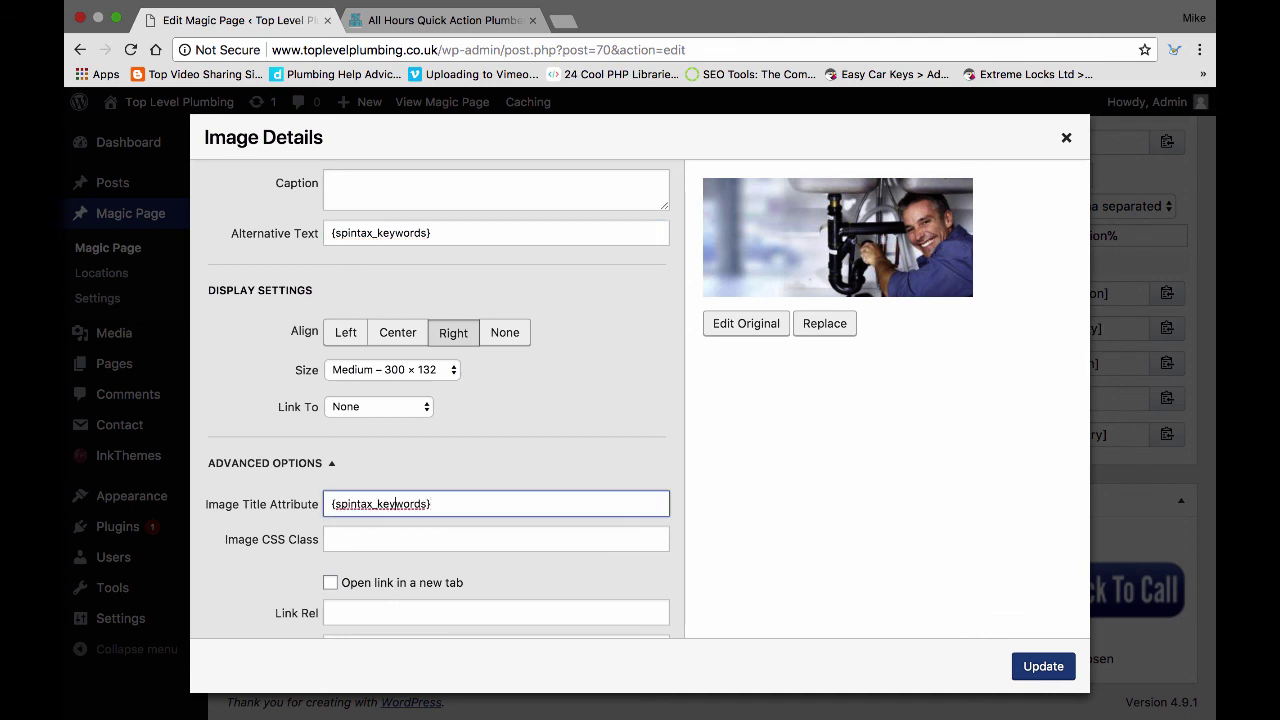
triple_click(396, 504)
click(396, 504)
drag(377, 504, 428, 504)
text(cription)
click(1043, 666)
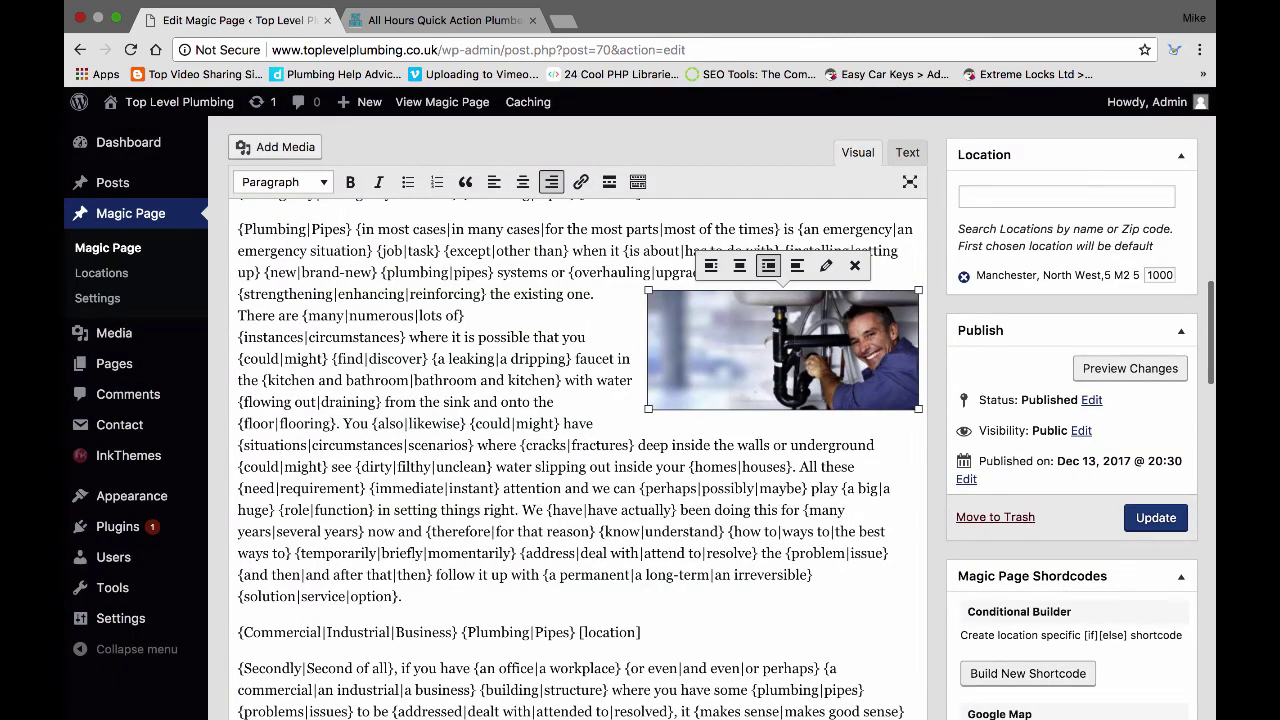
click(1156, 517)
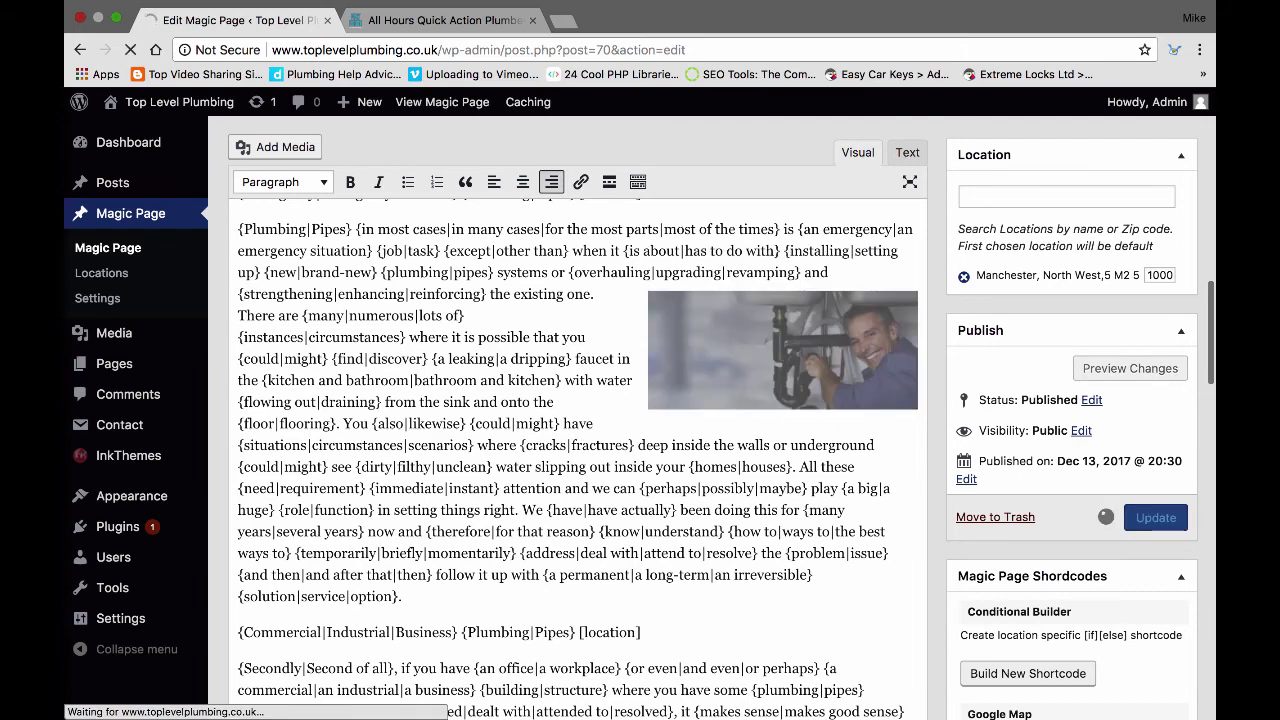
scroll(1156, 517, down, 5)
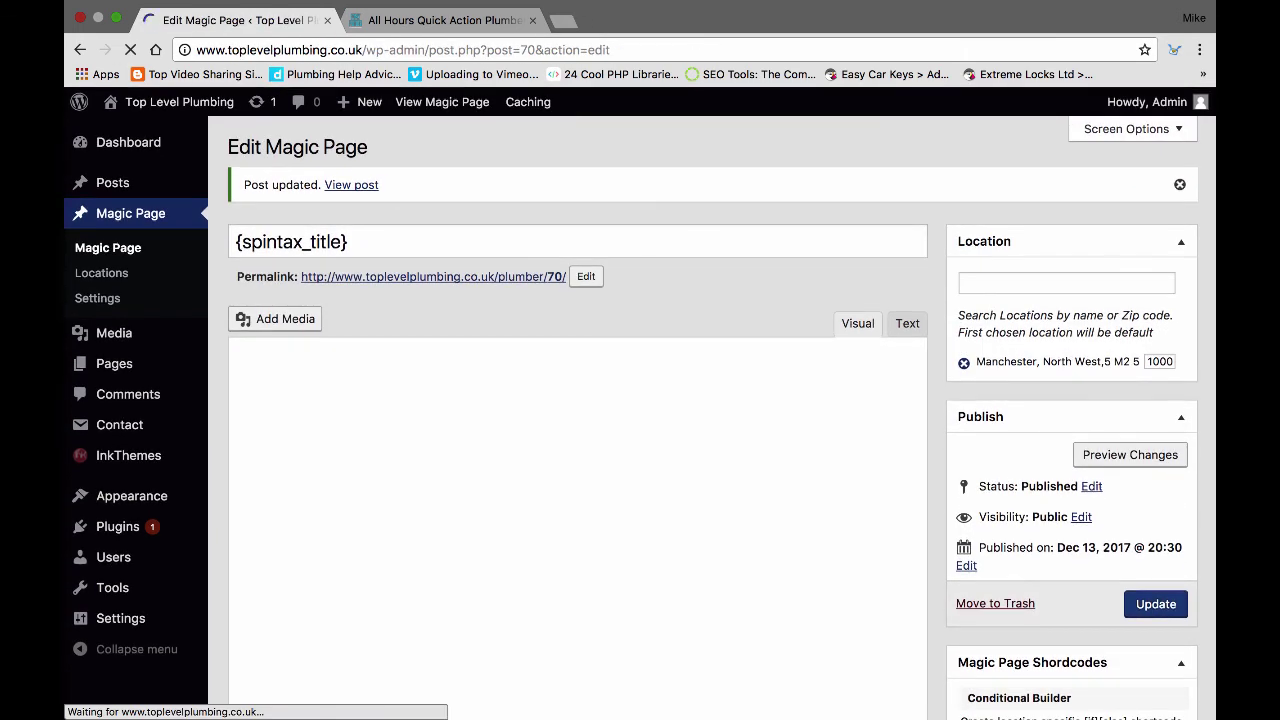
Scroll the Magic Page and briefly check the spintax in the code editor.
scroll(640, 420, down, 8)
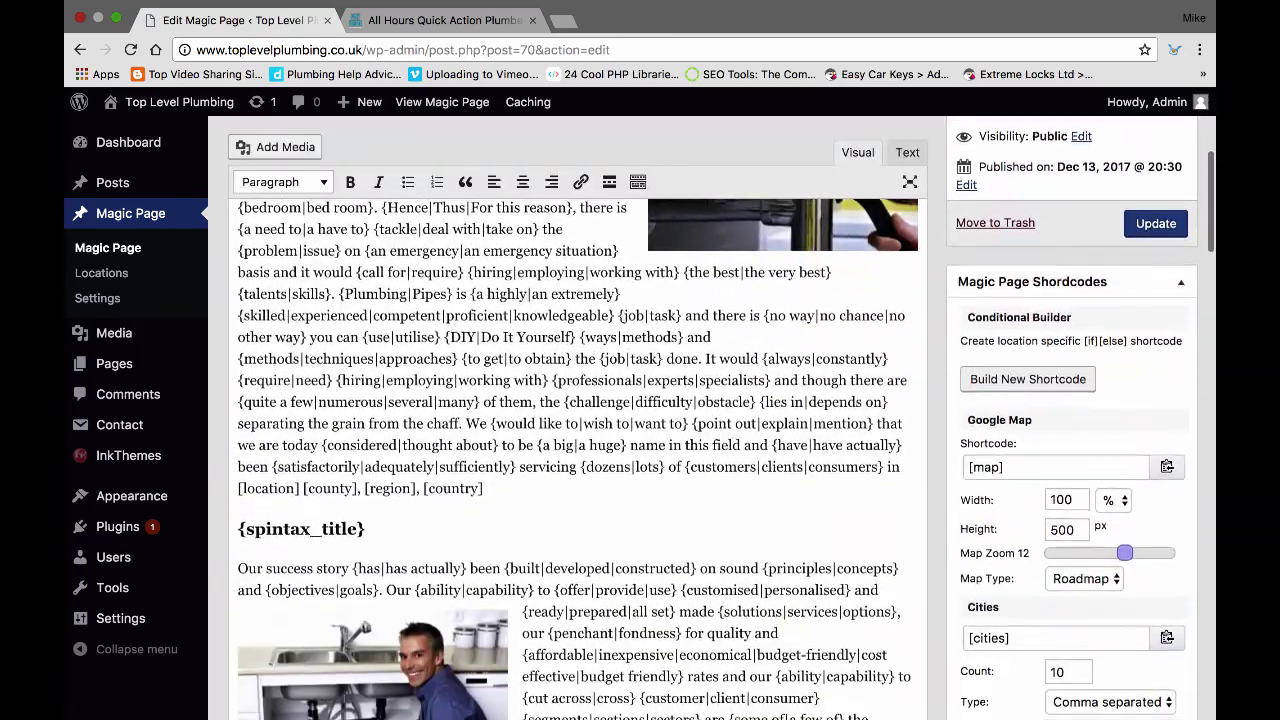
scroll(717, 418, down, 5)
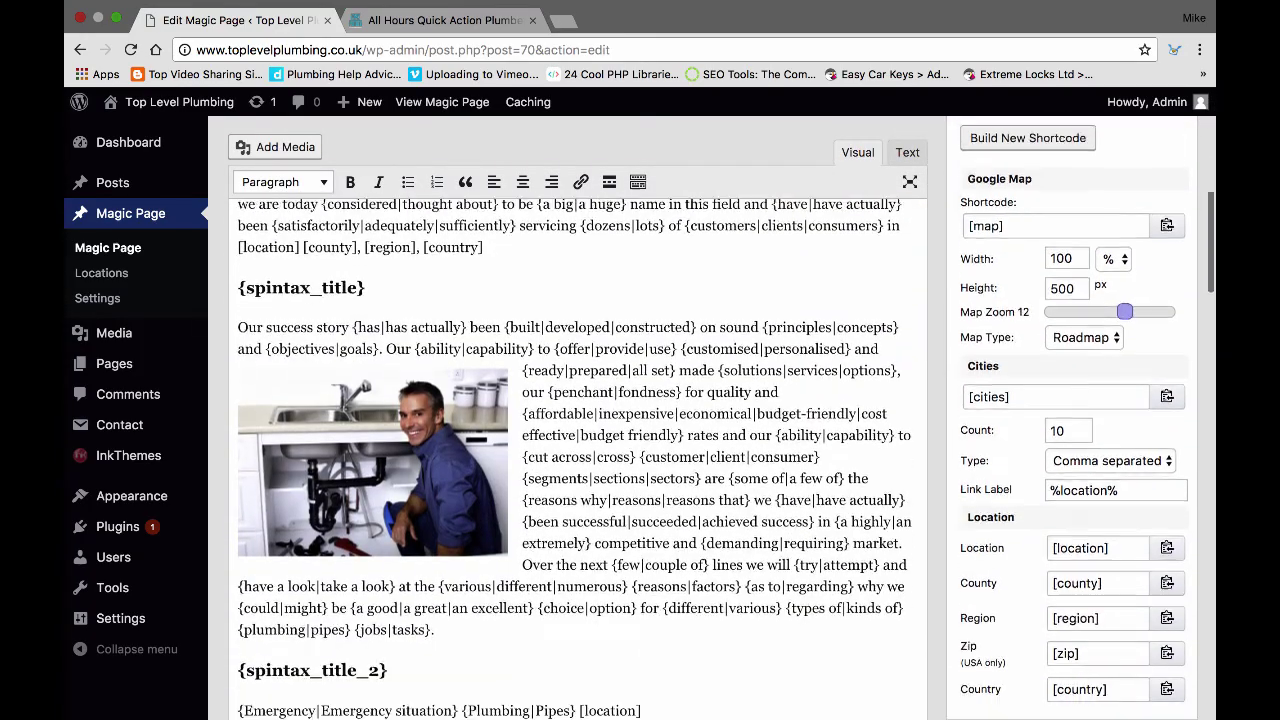
scroll(570, 450, down, 12)
key(ctrl+Right)
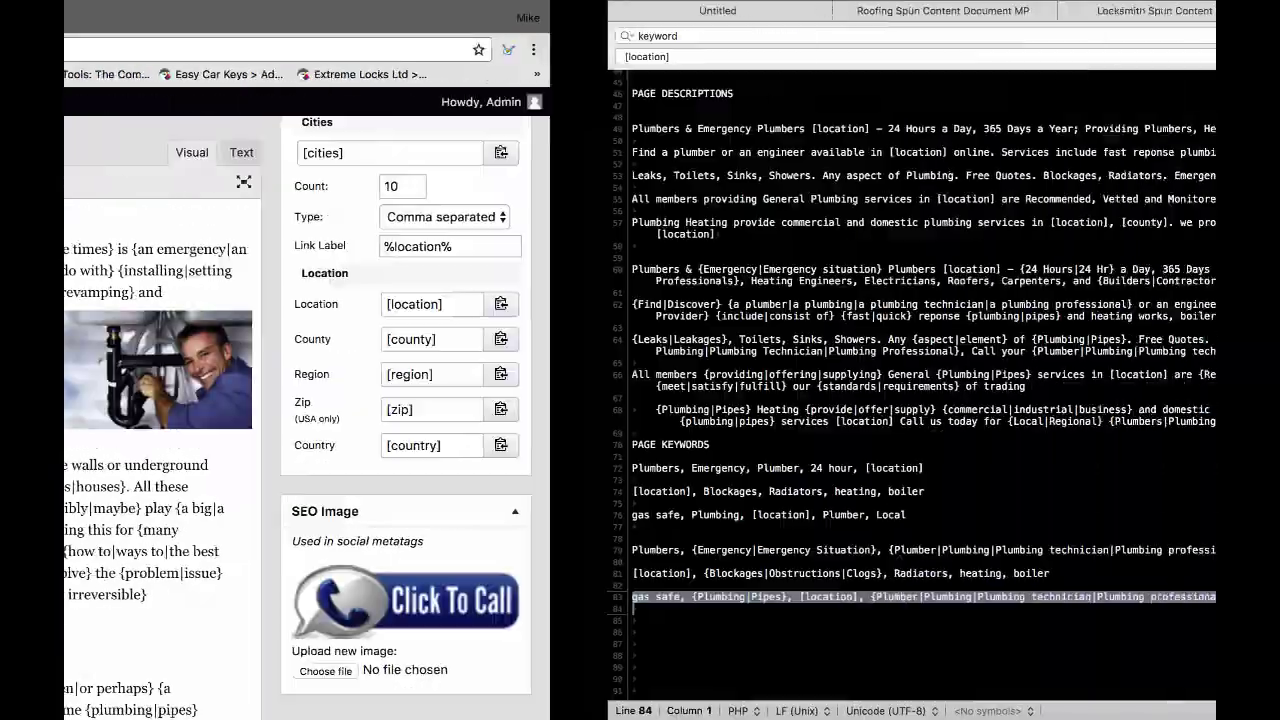
key(ctrl+Left)
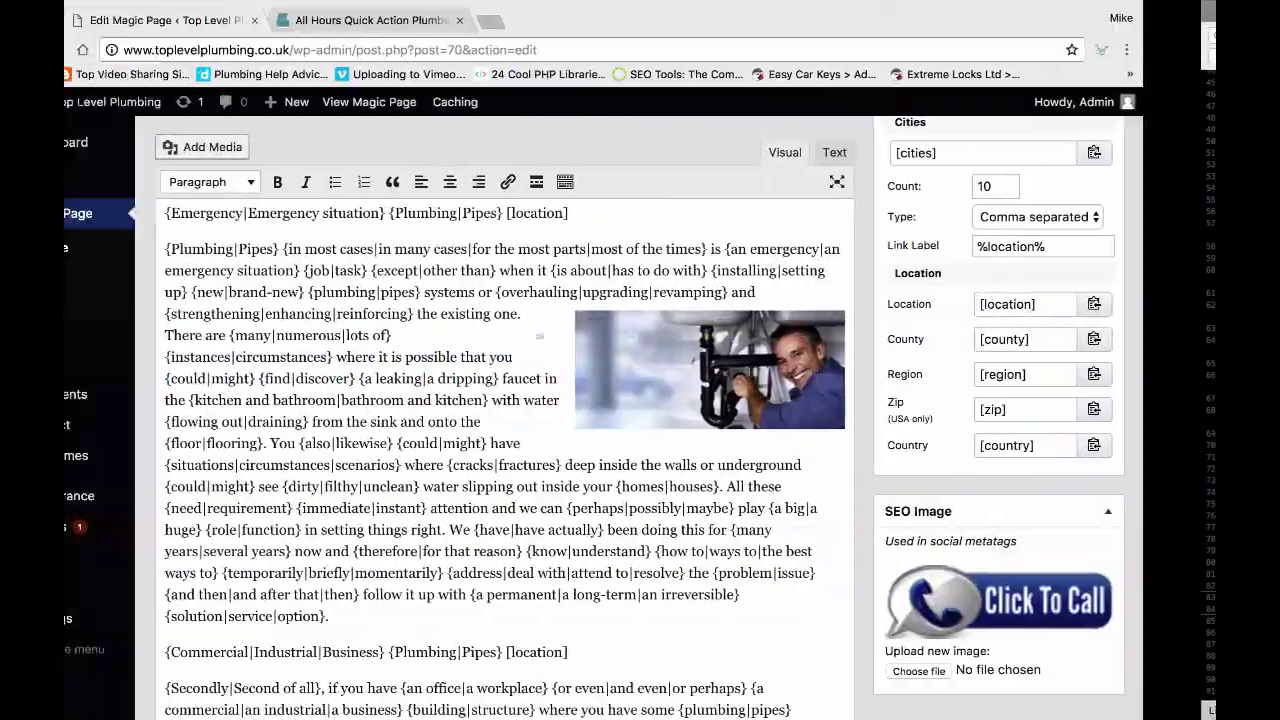
scroll(580, 450, down, 12)
scroll(578, 450, down, 16)
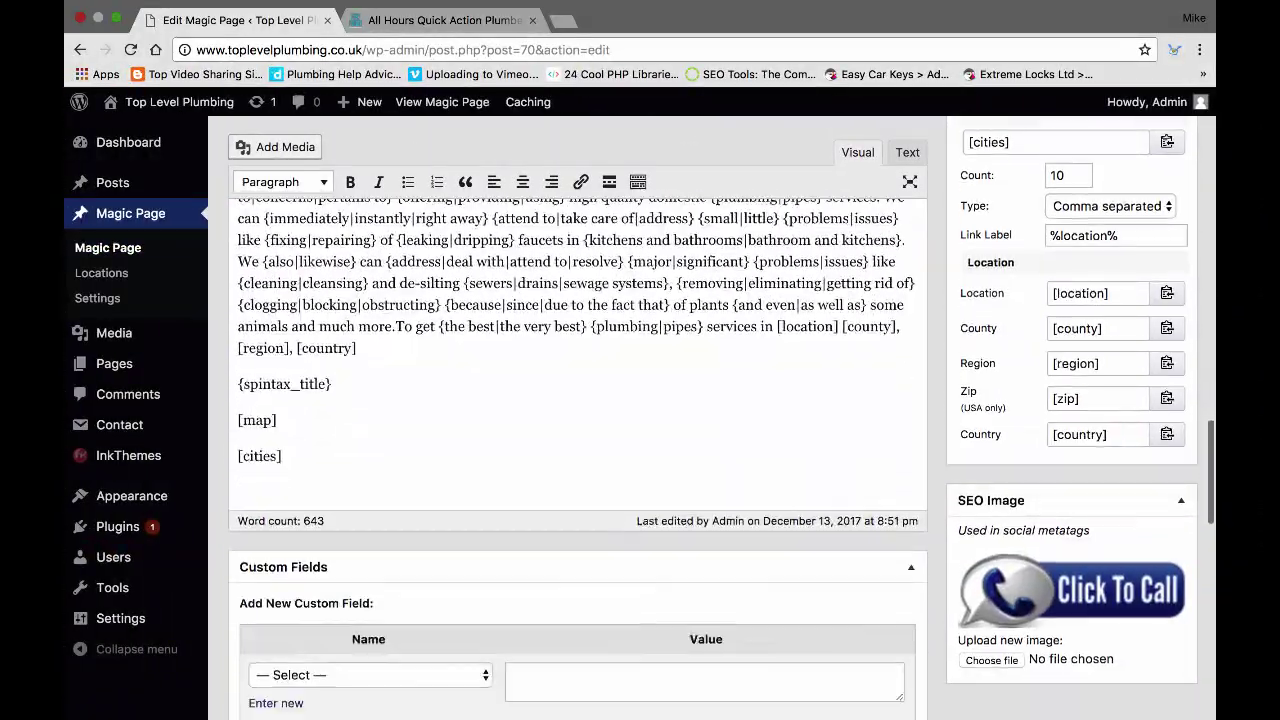
scroll(578, 450, down, 10)
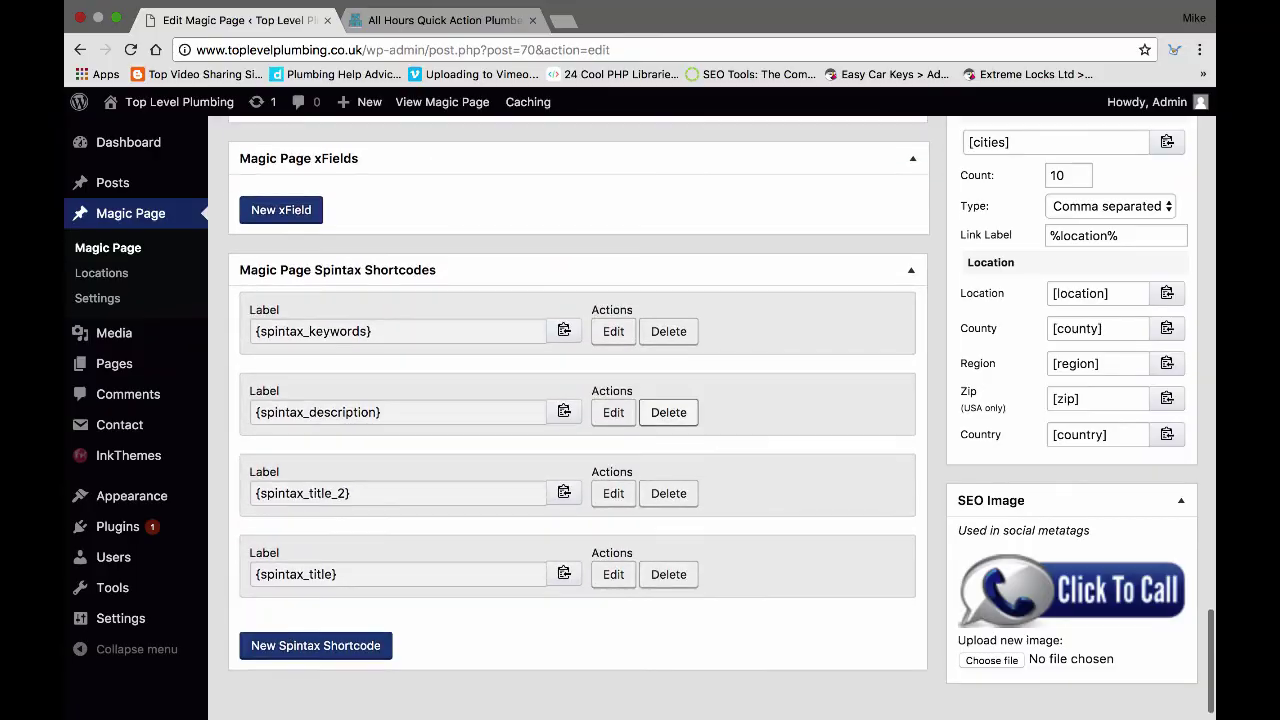
scroll(578, 450, up, 20)
scroll(578, 450, up, 5)
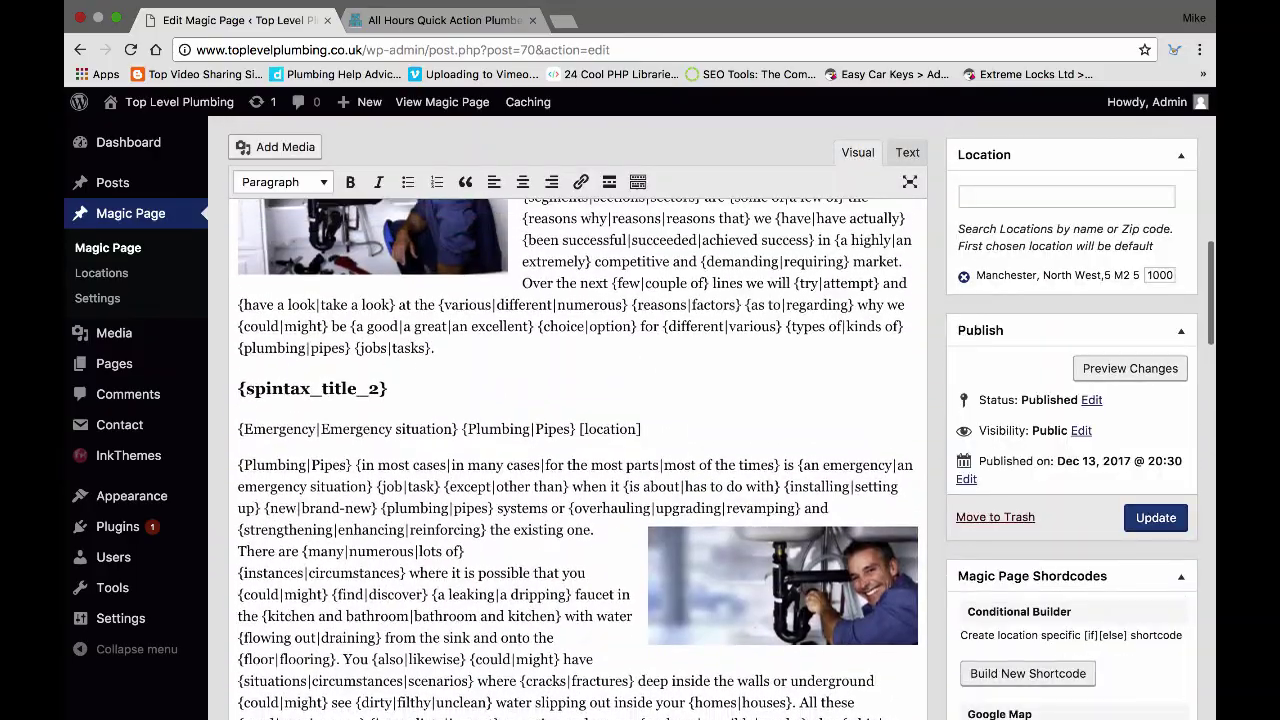
Bring up the Locksmith Spun Content Page file in the text editor.
key(ctrl+Right)
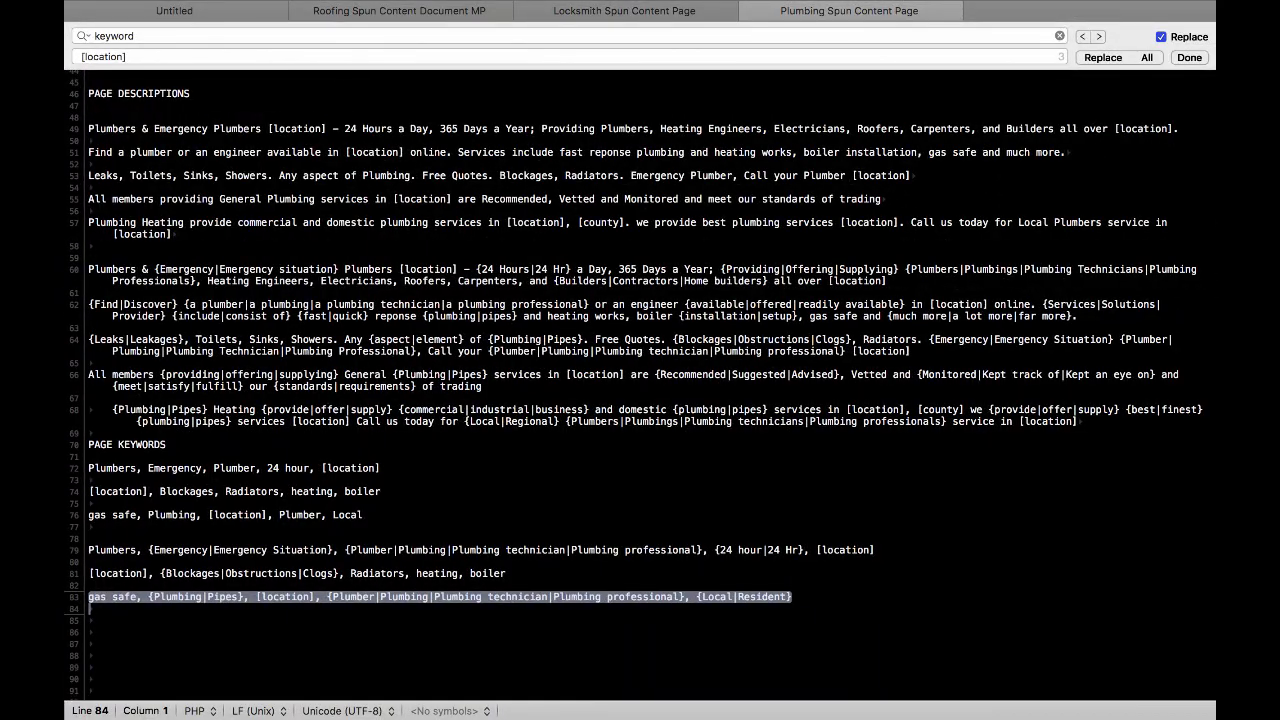
key(ctrl+Left)
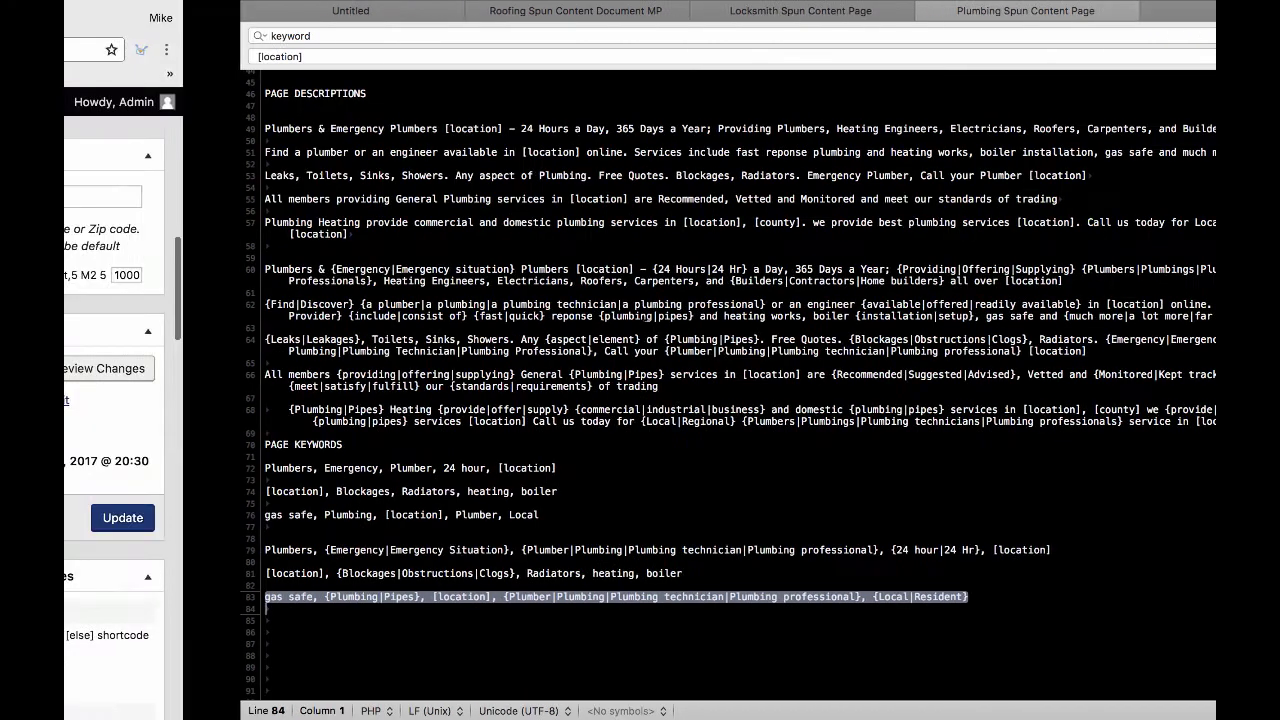
key(ctrl+Right)
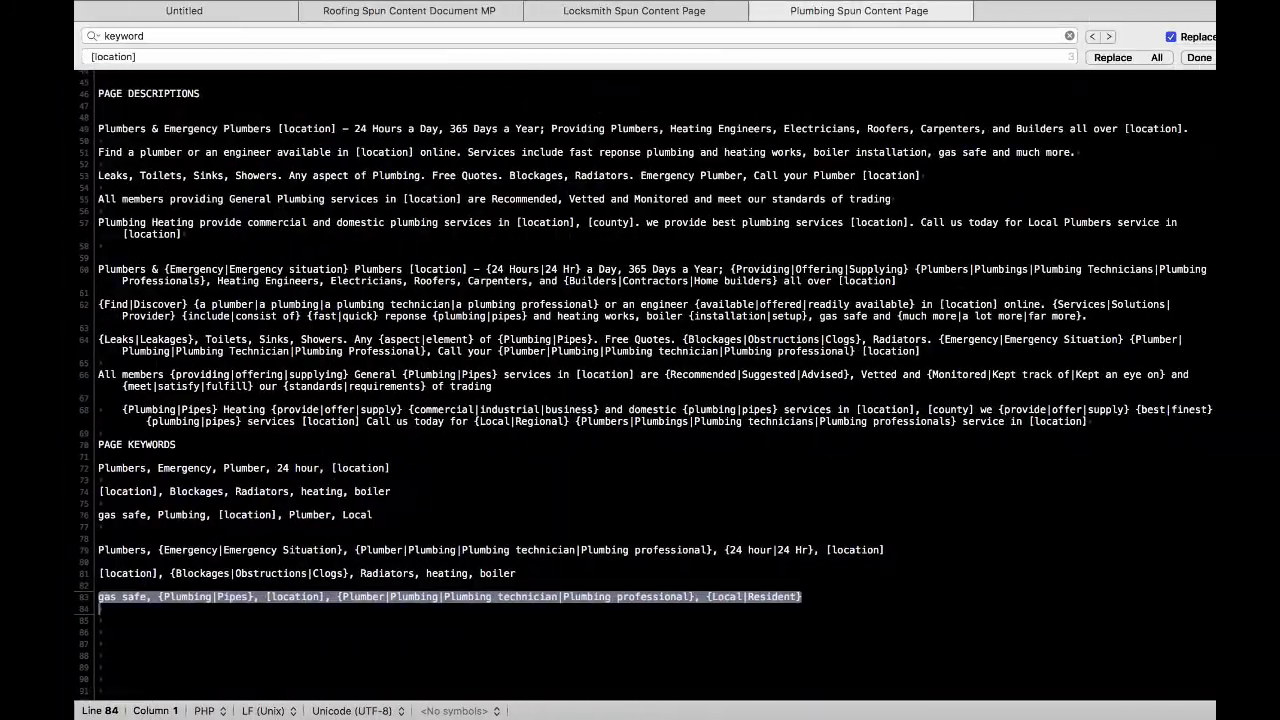
key(super+alt+Left)
scroll(379, 227, up, 2)
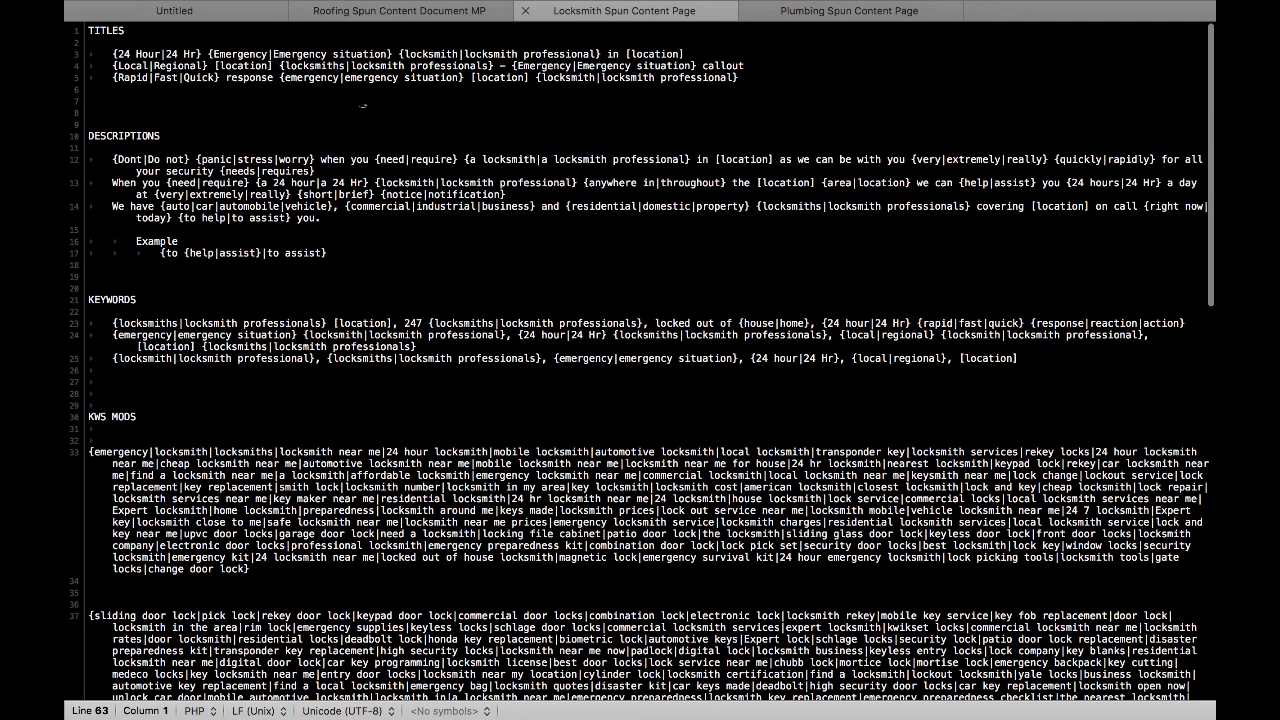
Review the title and description lines, then select the first KWS MODS keyword block.
click(739, 78)
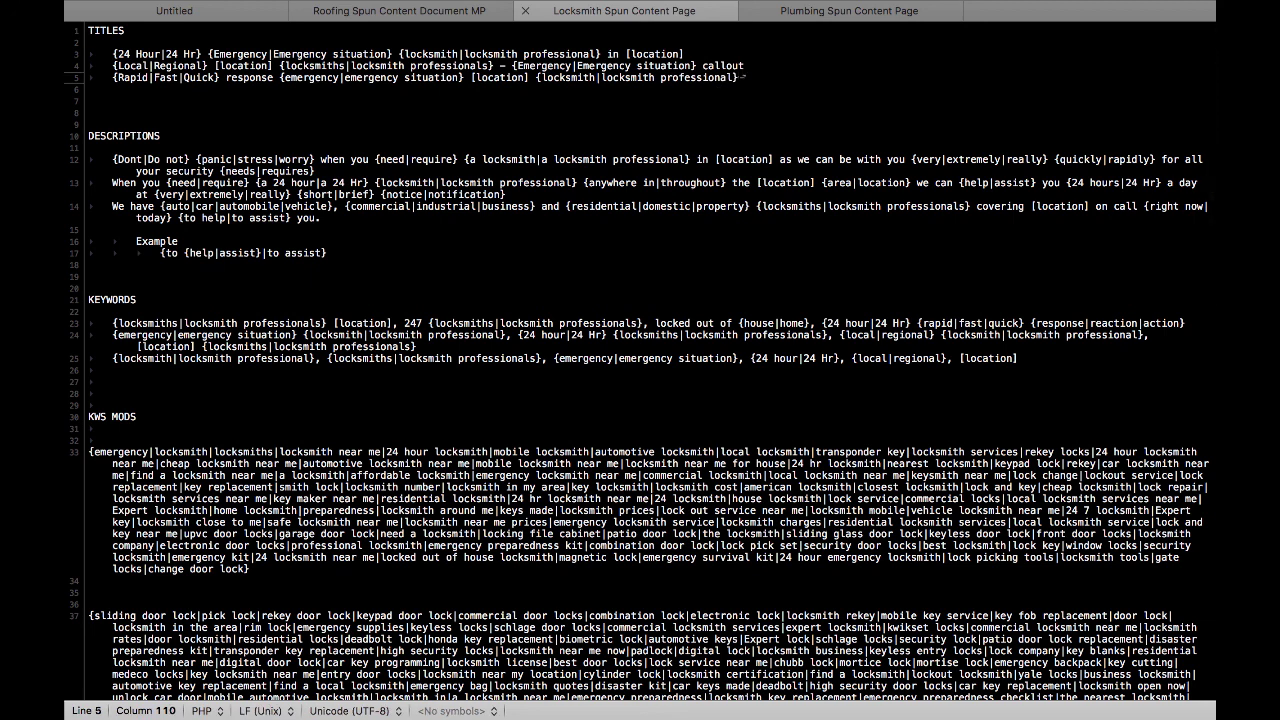
click(166, 159)
click(330, 183)
click(345, 212)
scroll(345, 210, down, 2)
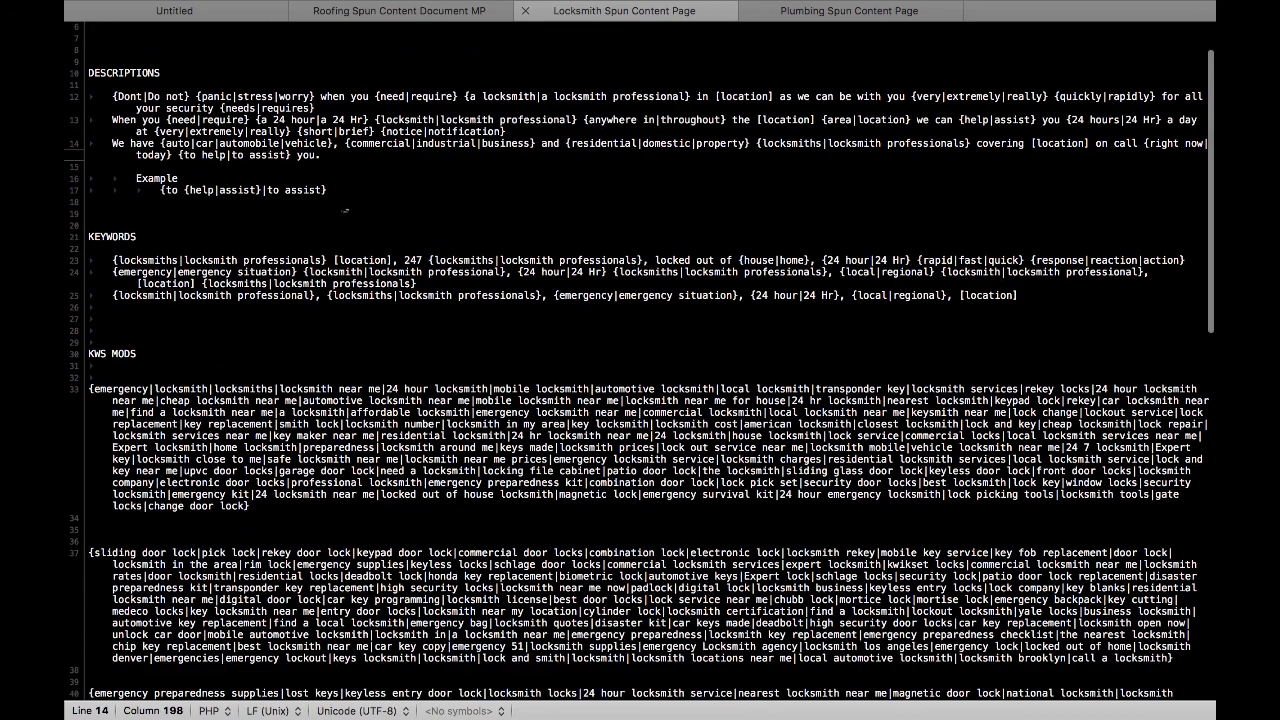
scroll(501, 234, down, 4)
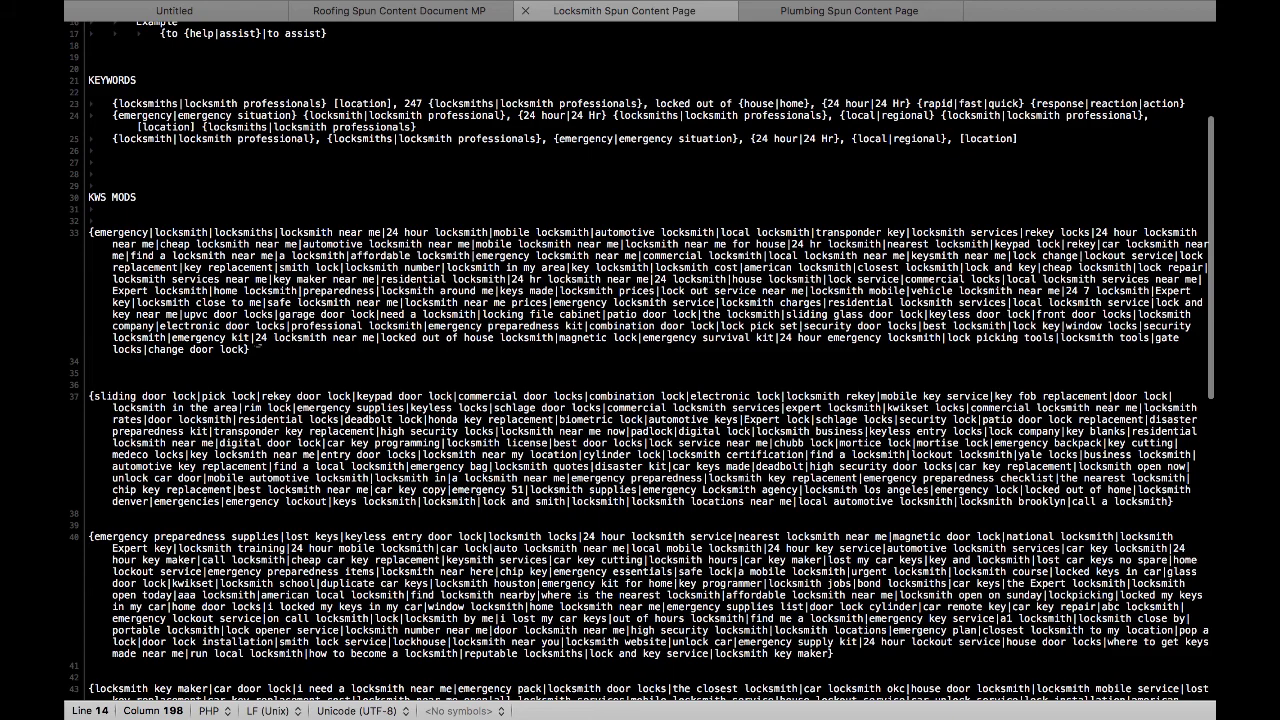
drag(258, 342, 75, 233)
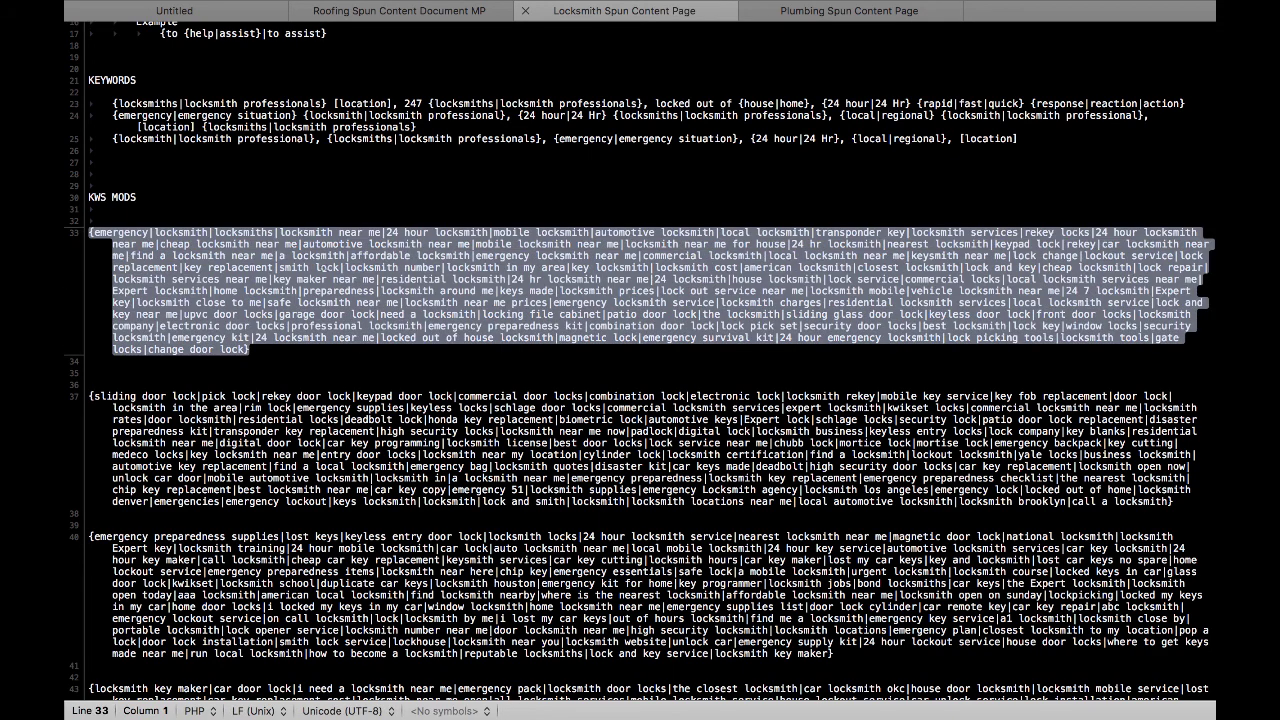
Browse the other locksmith keyword blocks, then reselect the line 33 block and return to the browser.
scroll(78, 265, down, 5)
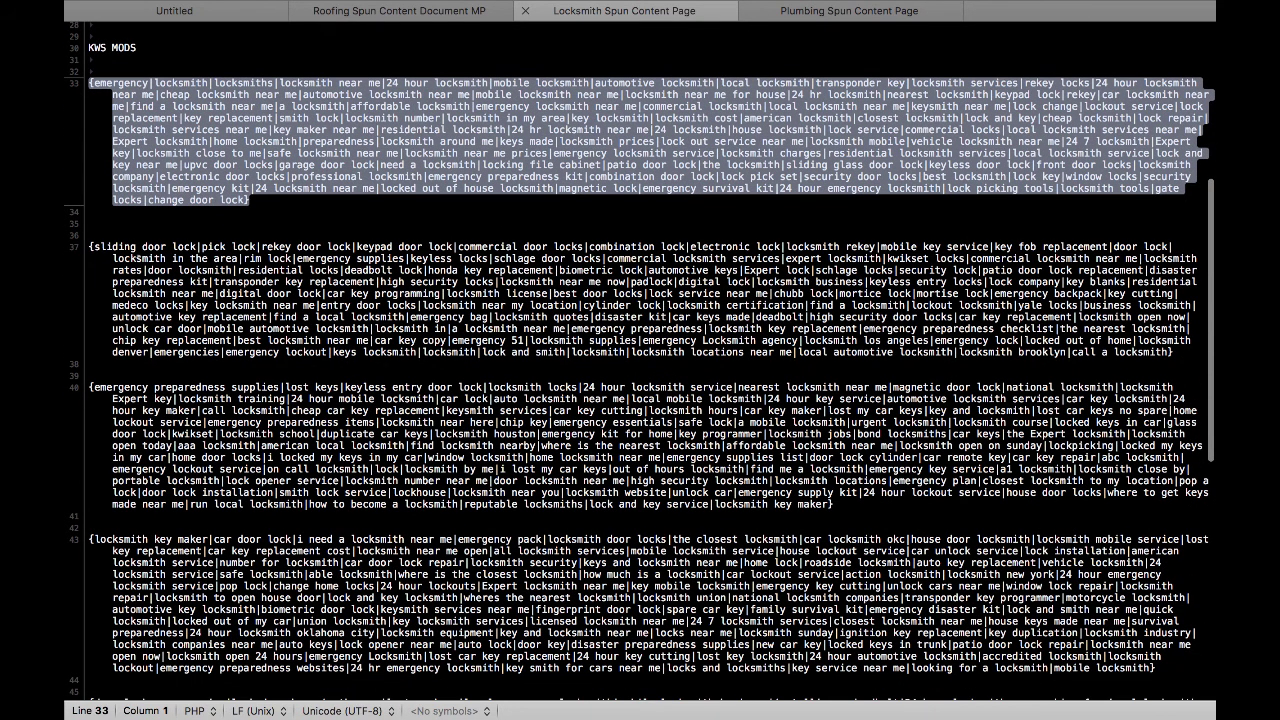
click(1170, 305)
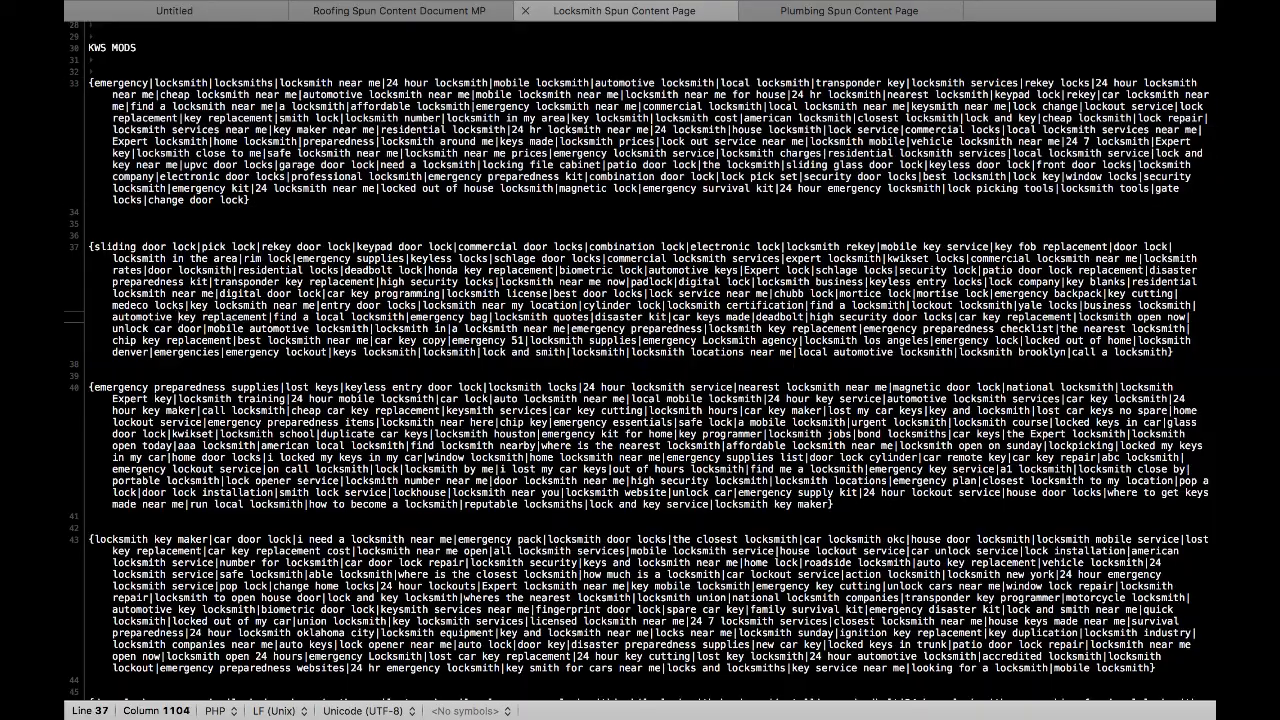
scroll(640, 360, down, 3)
click(212, 335)
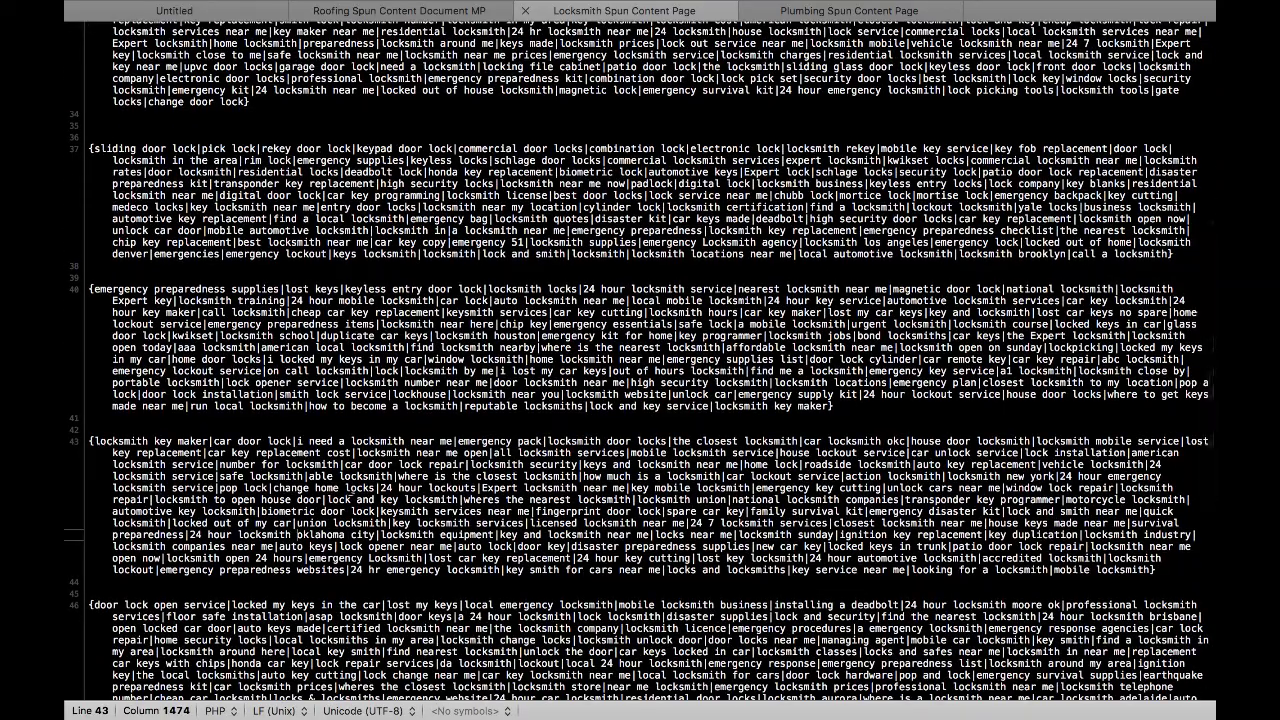
scroll(640, 360, down, 5)
click(672, 543)
scroll(640, 360, down, 4)
scroll(640, 360, down, 2)
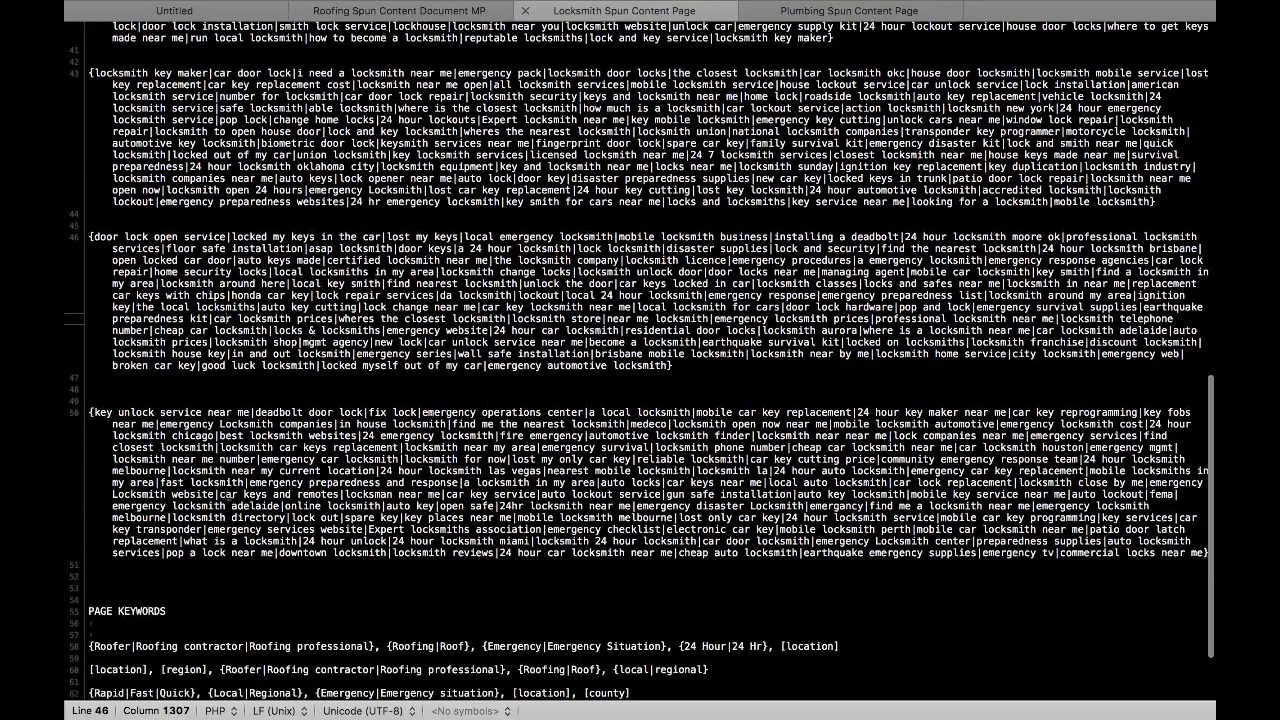
click(1208, 556)
scroll(640, 360, down, 3)
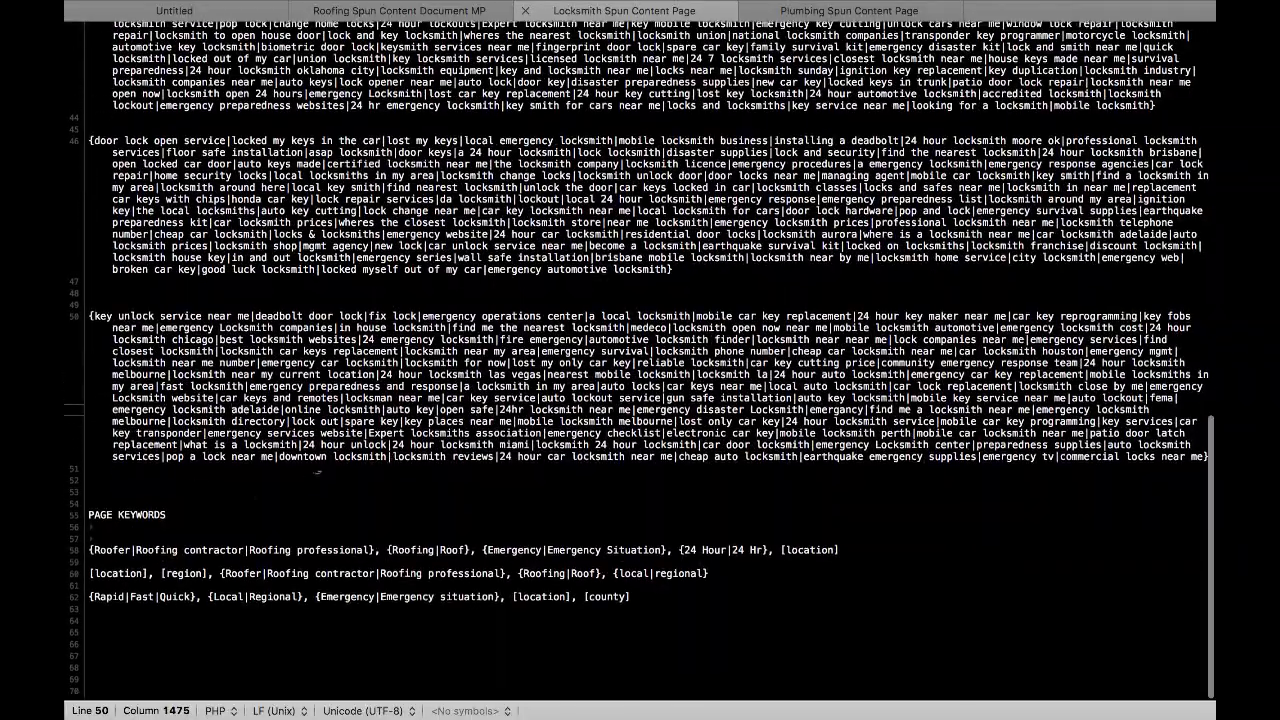
scroll(640, 360, up, 5)
scroll(640, 360, up, 3)
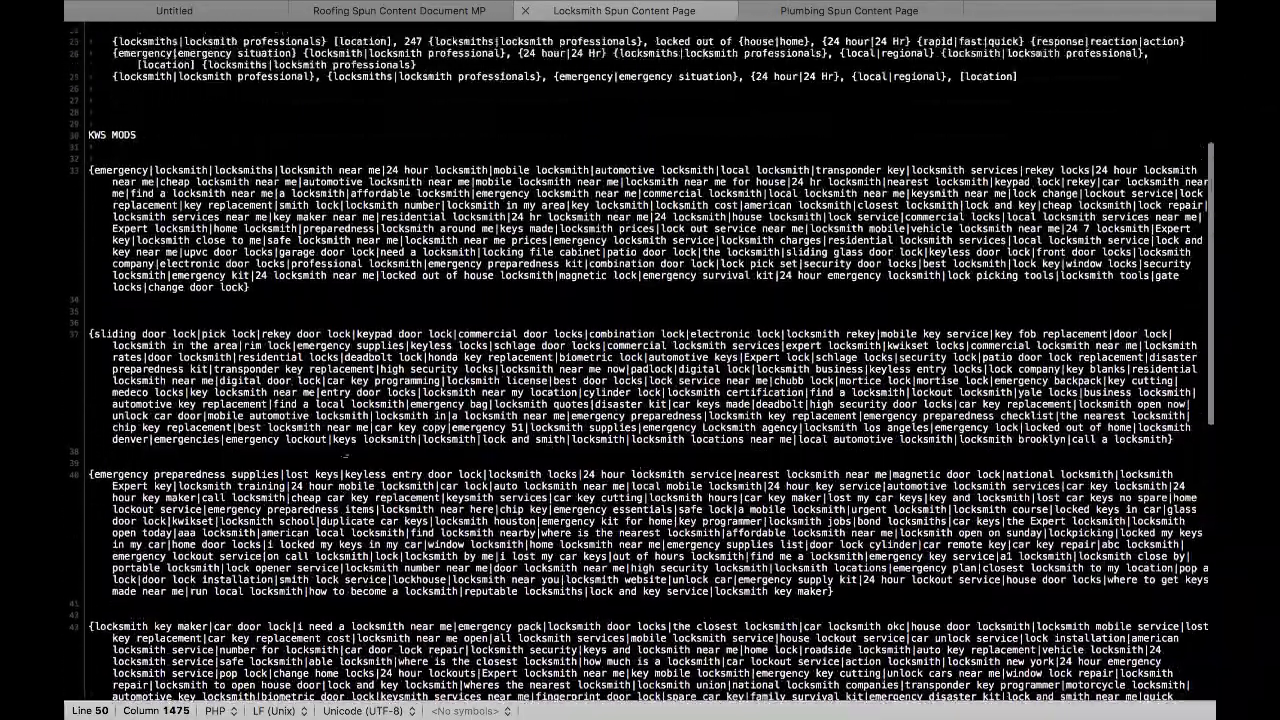
drag(248, 375, 88, 258)
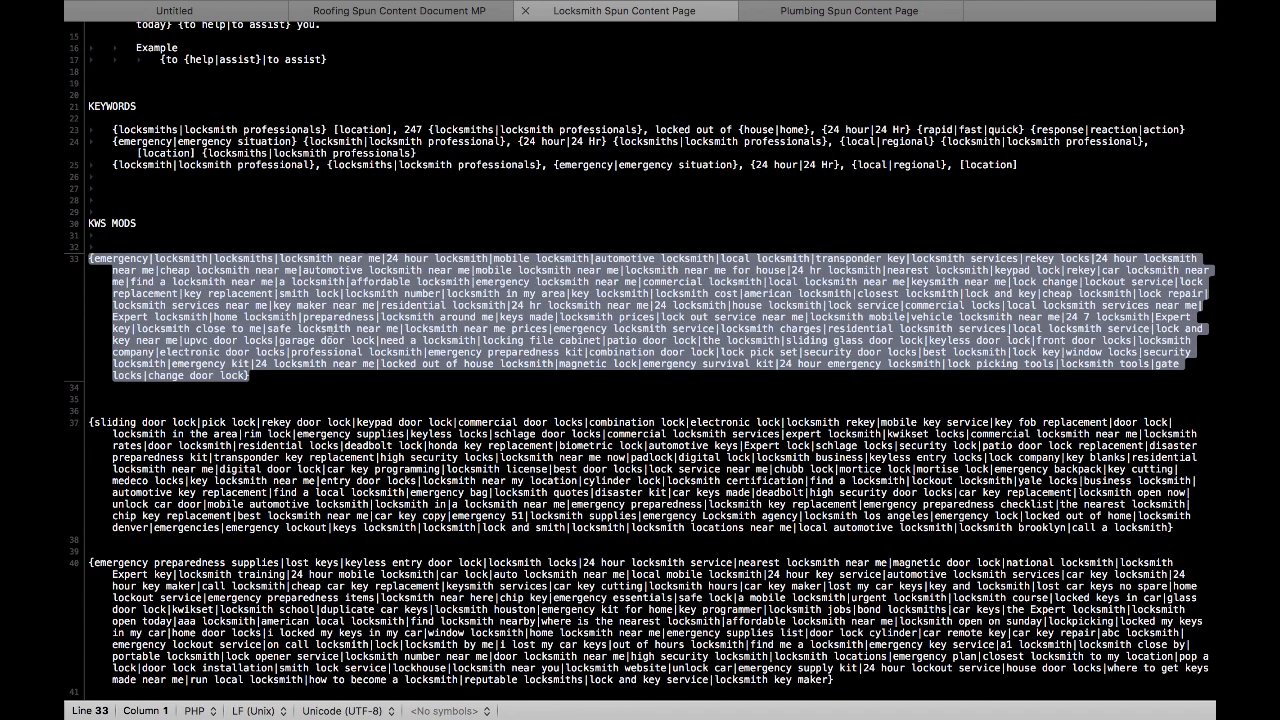
key(super+Tab)
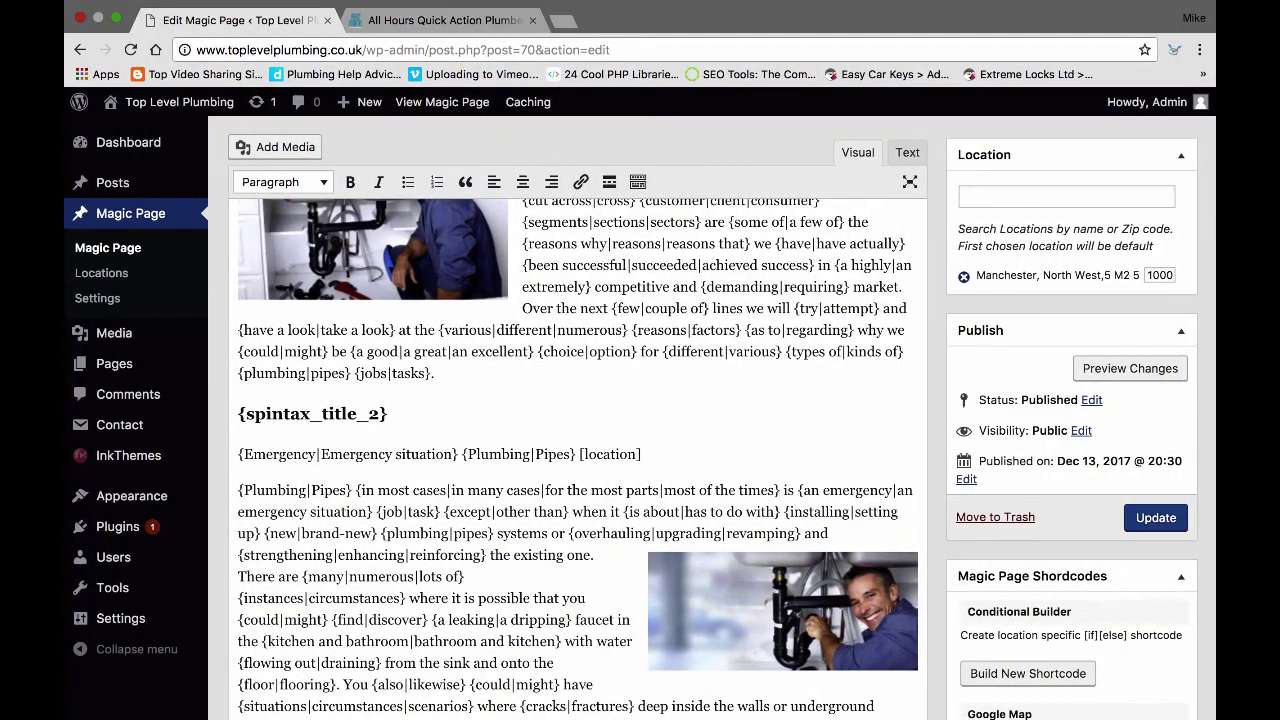
Create a keyword_1 spintax shortcode and paste the locksmith keyword spintax as its option.
scroll(570, 400, down, 10)
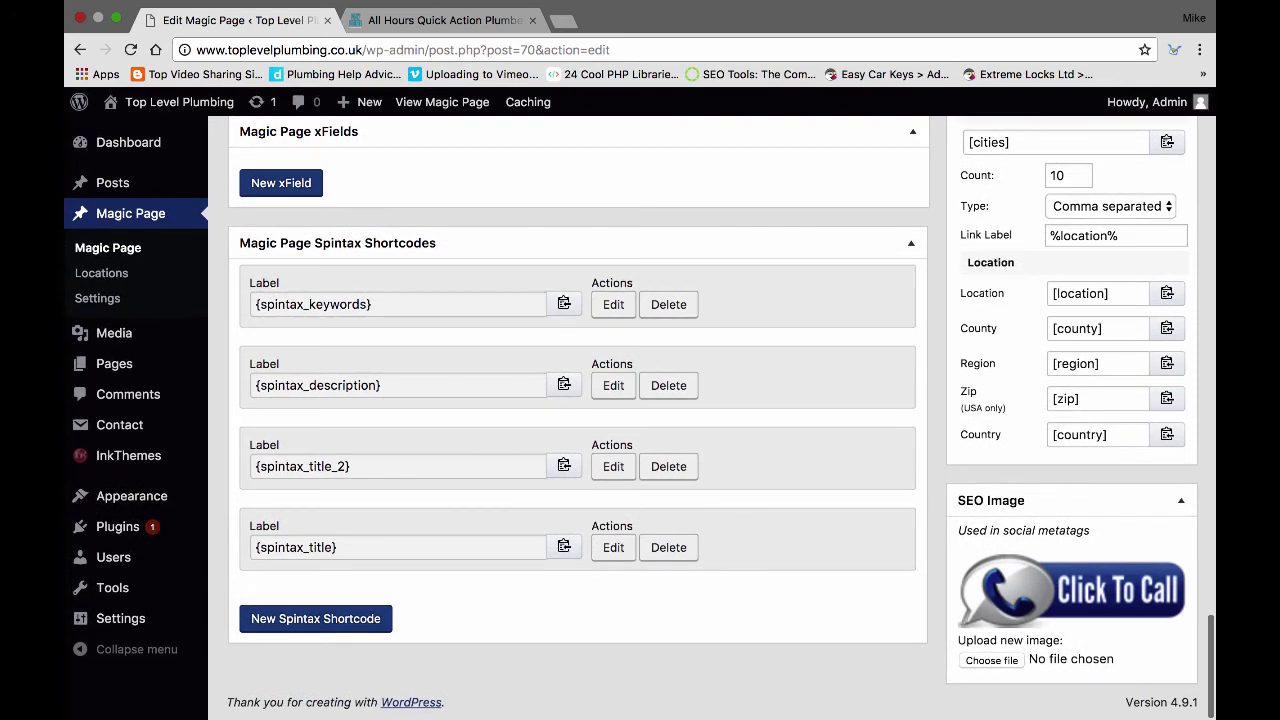
click(414, 304)
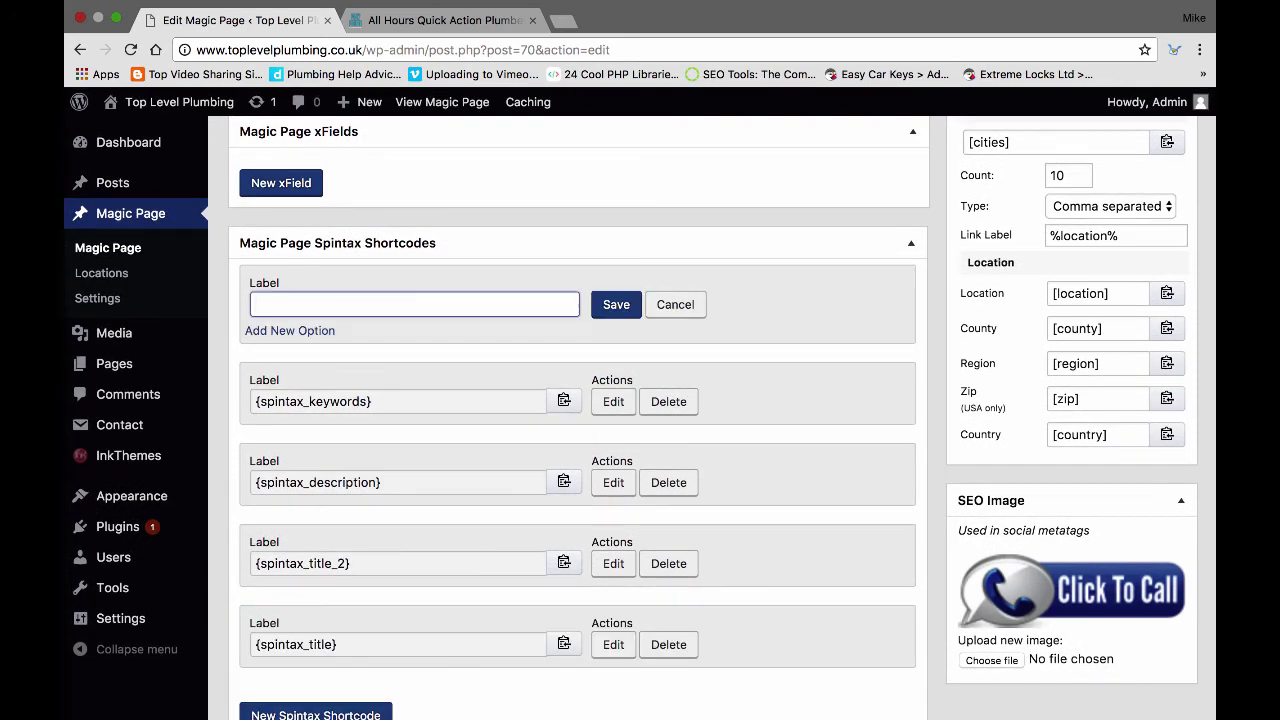
text(keyword)
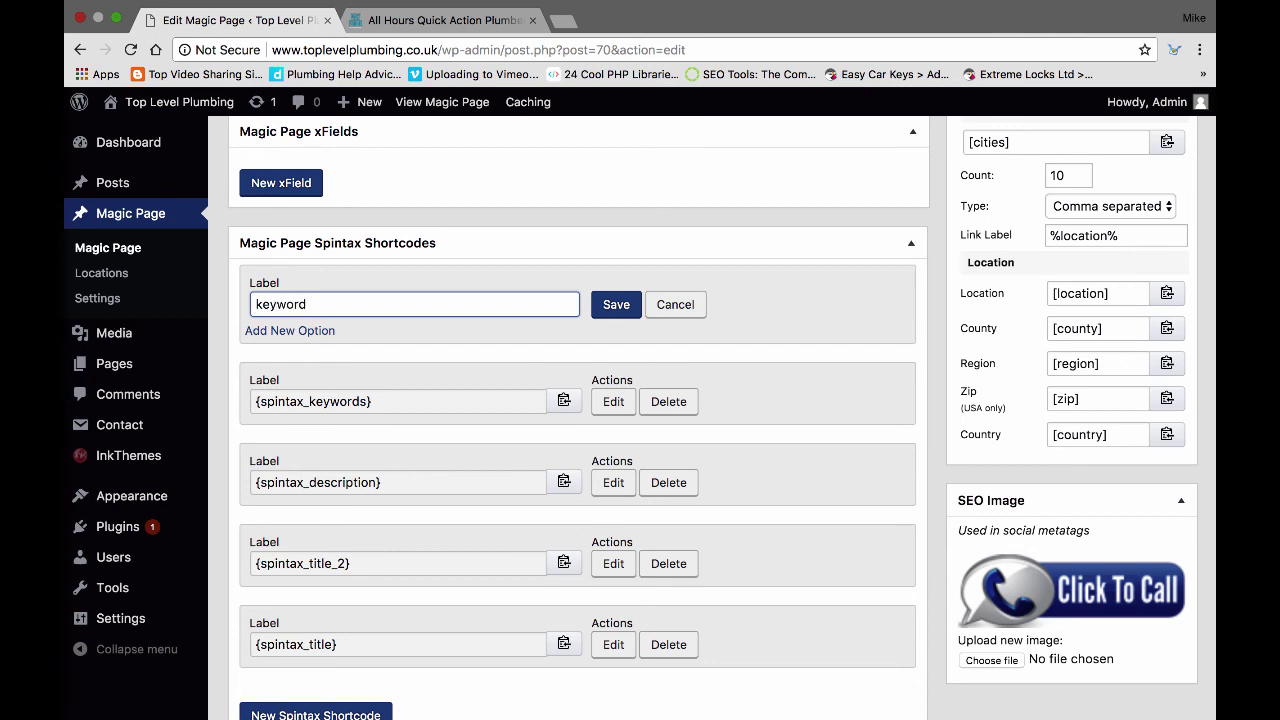
text( 1)
click(613, 304)
click(613, 304)
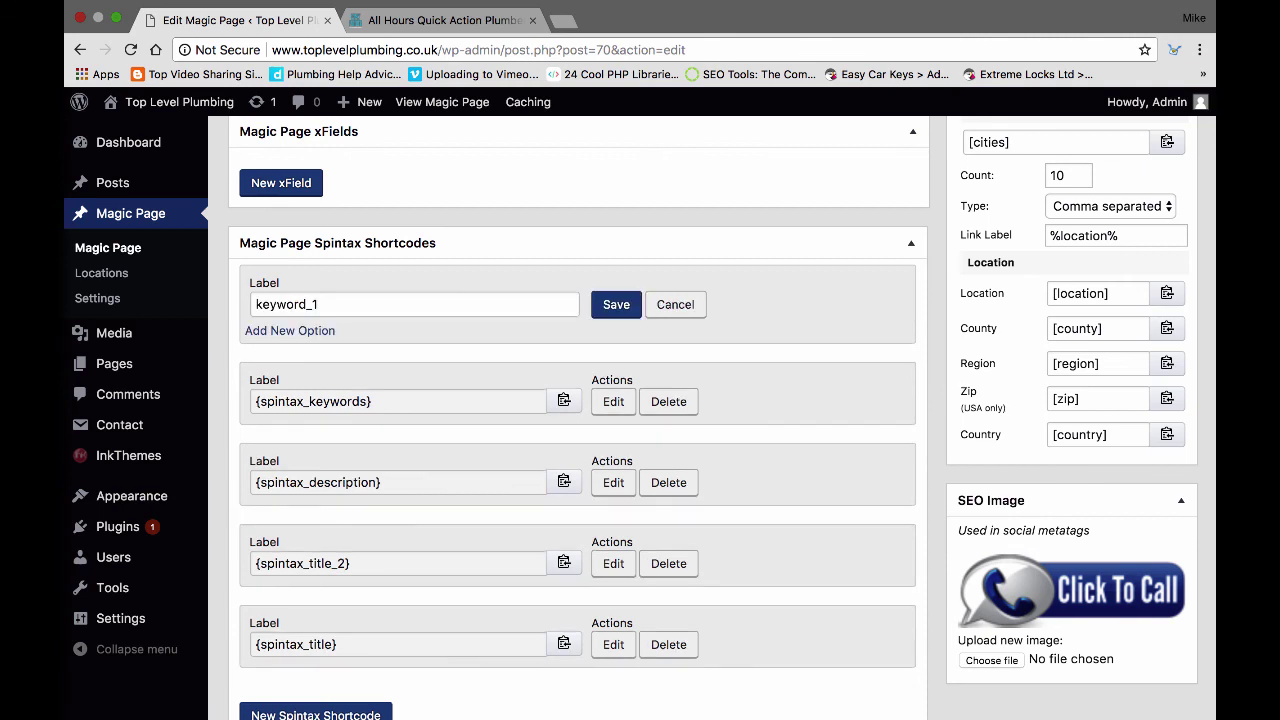
click(289, 330)
text(|24 hour emergency locksmith|lock picking tools|locksmith tools|gate locks|change door lock})
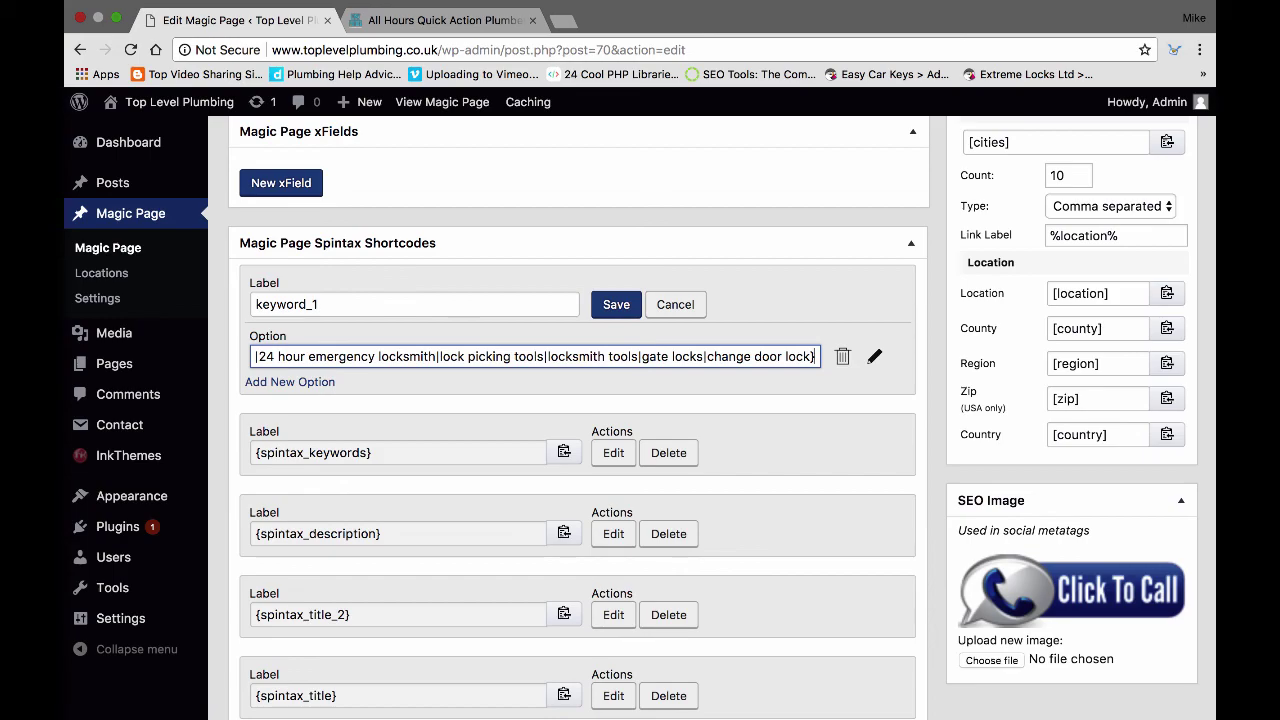
key(super+Tab)
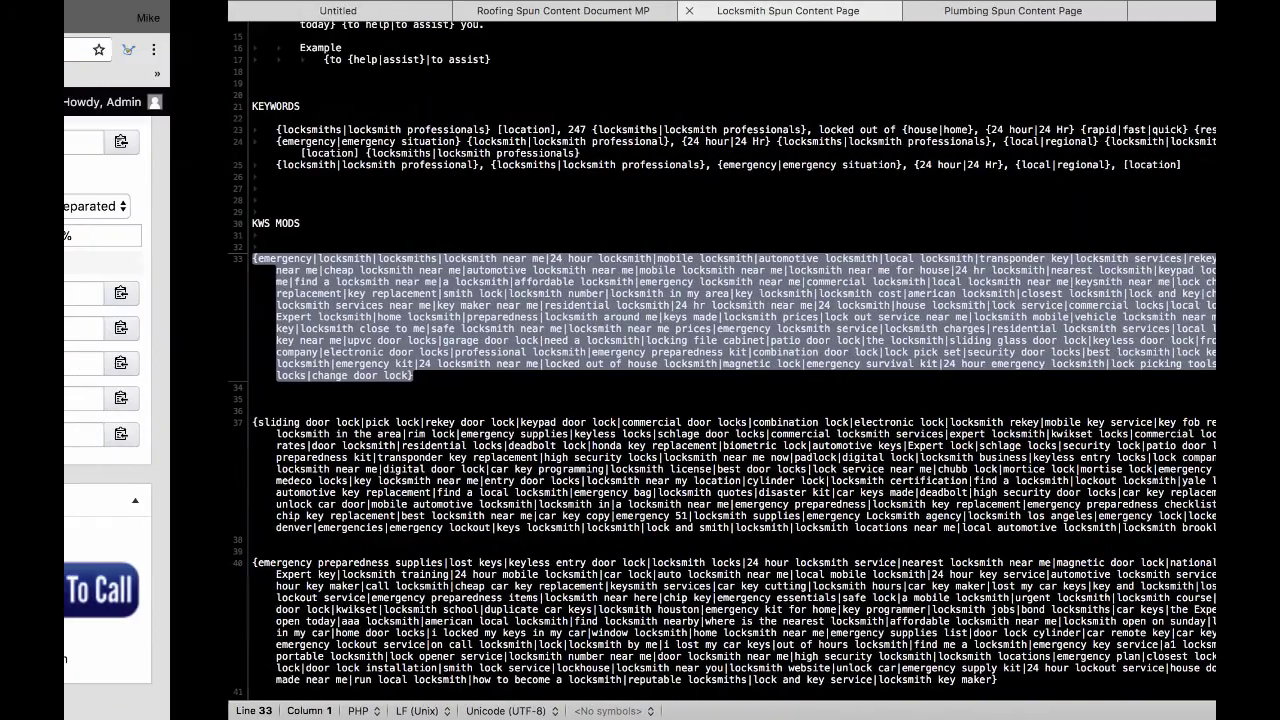
key(super+Tab)
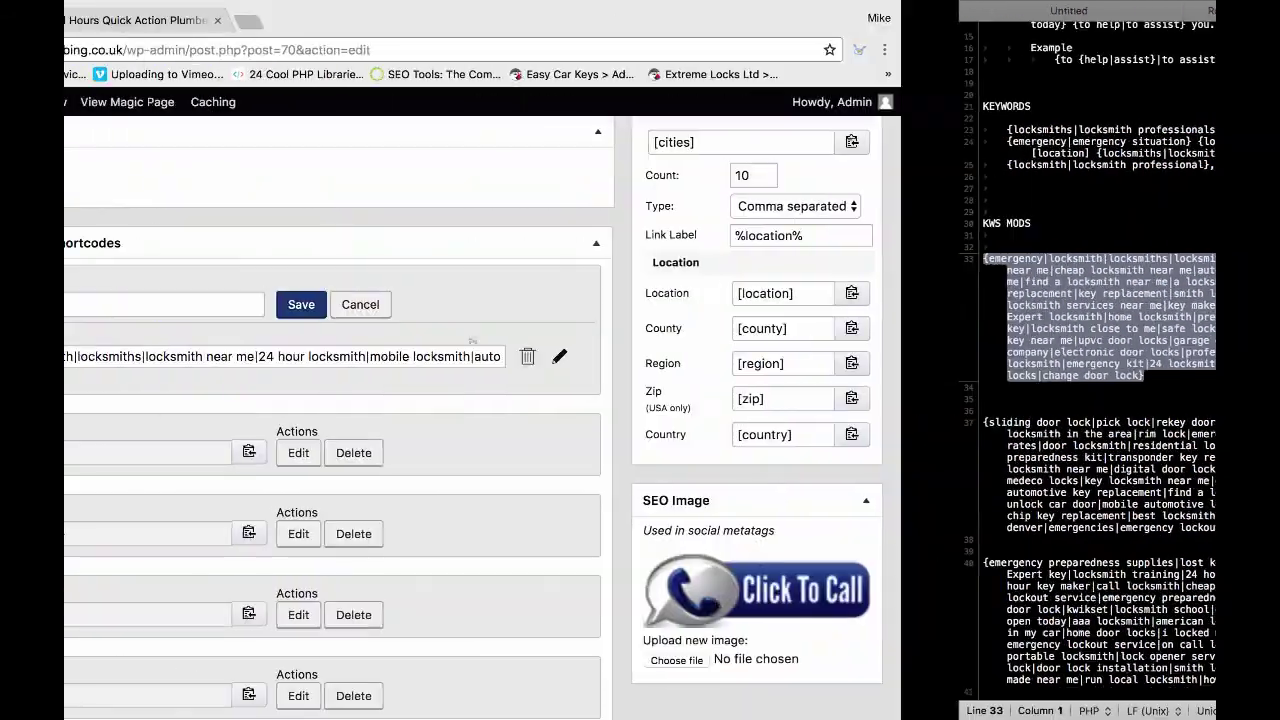
Save the keyword_1 shortcode and copy {spintax_keyword_1}.
scroll(570, 420, up, 10)
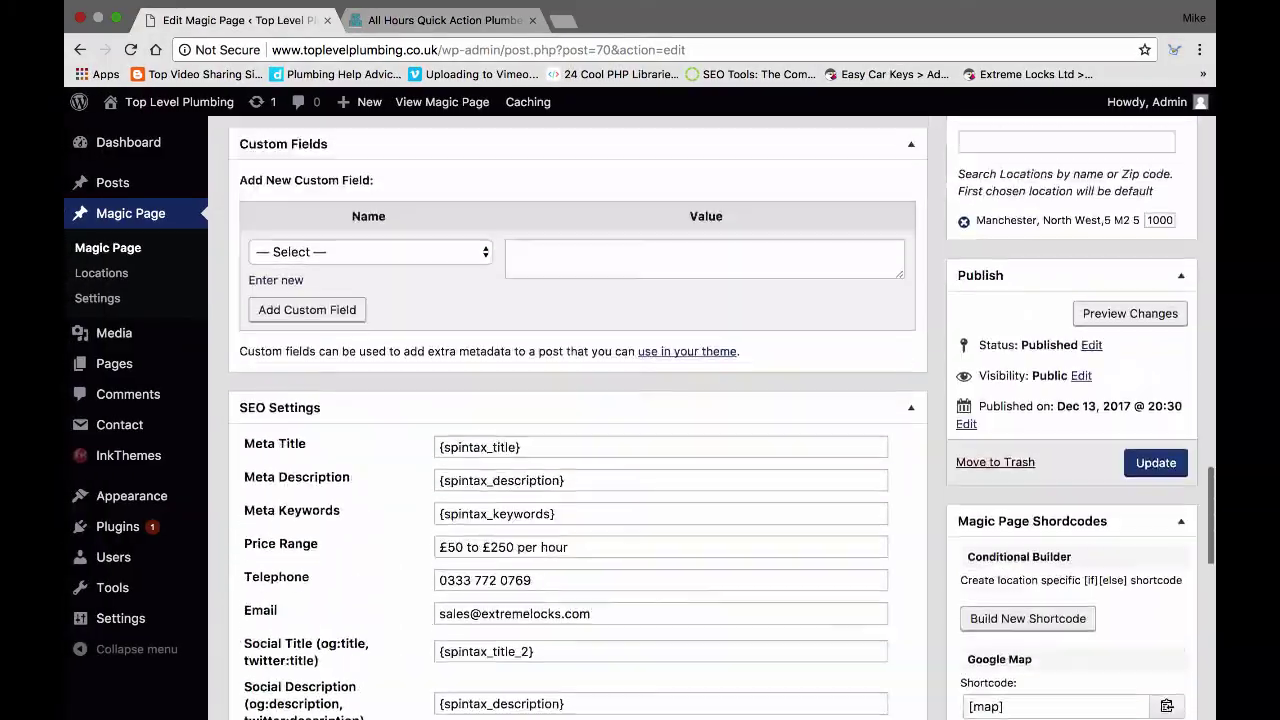
scroll(570, 420, up, 10)
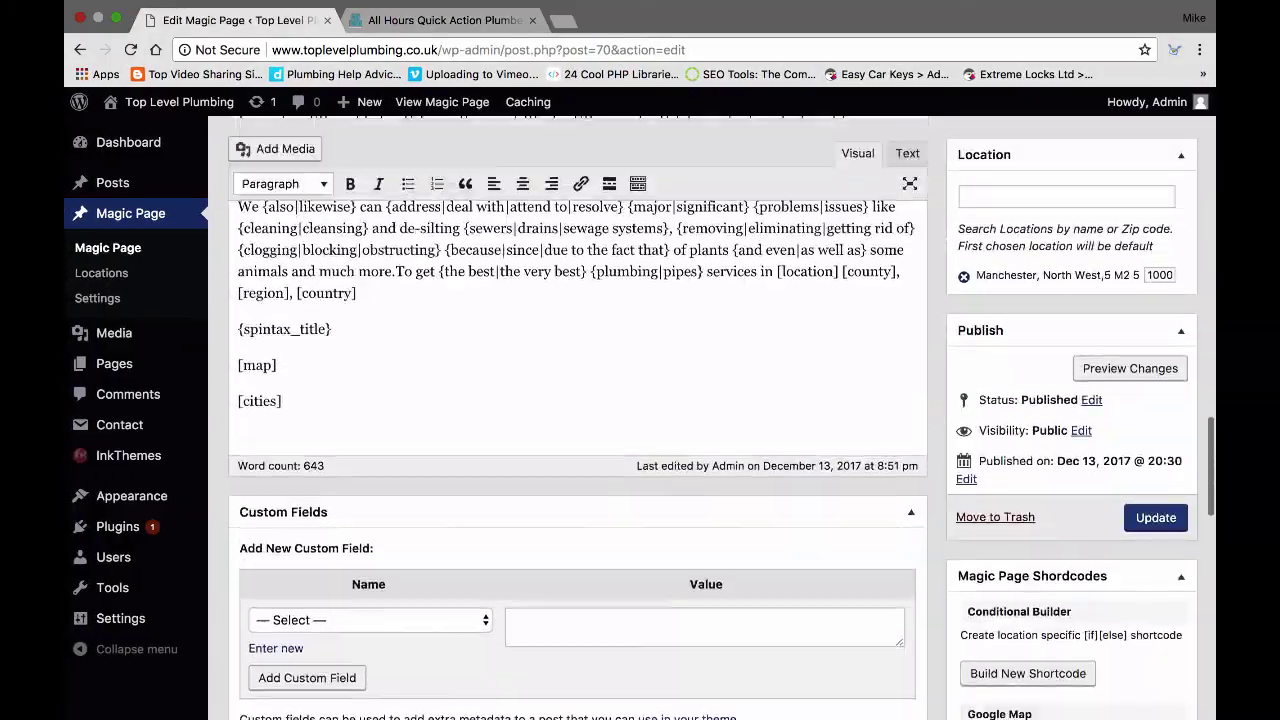
scroll(570, 420, down, 8)
scroll(570, 420, down, 20)
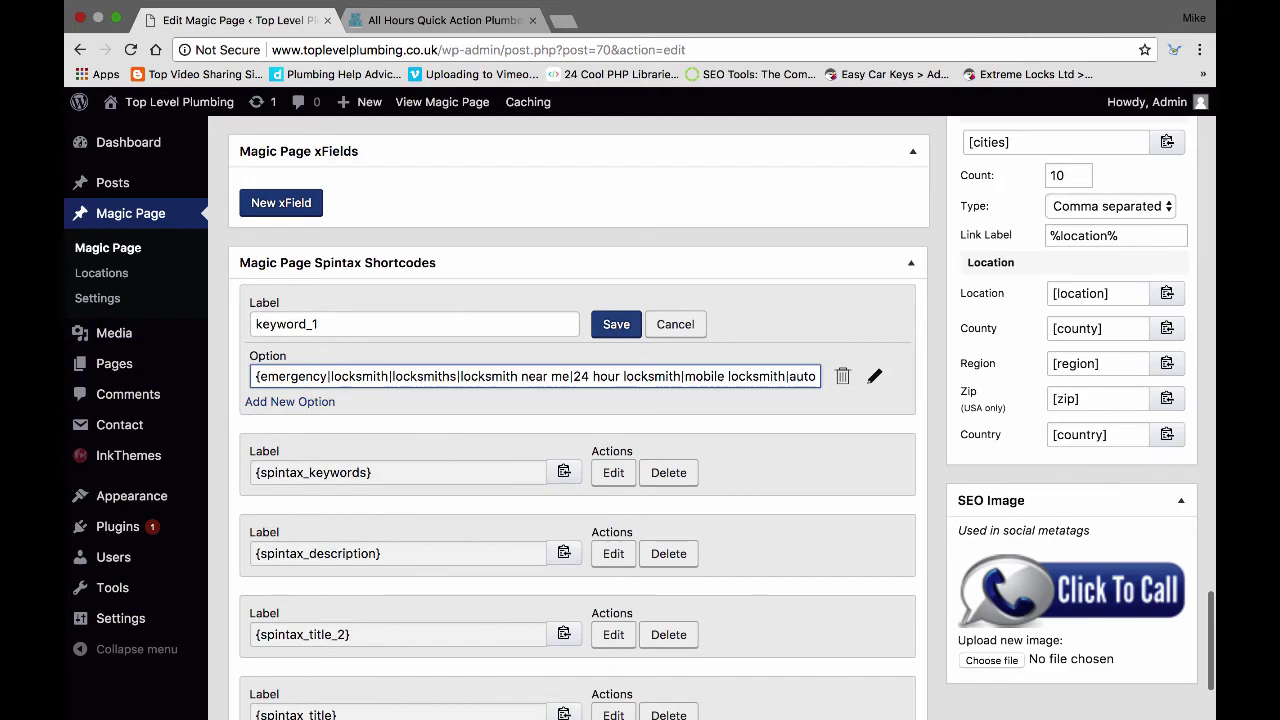
click(616, 324)
click(564, 323)
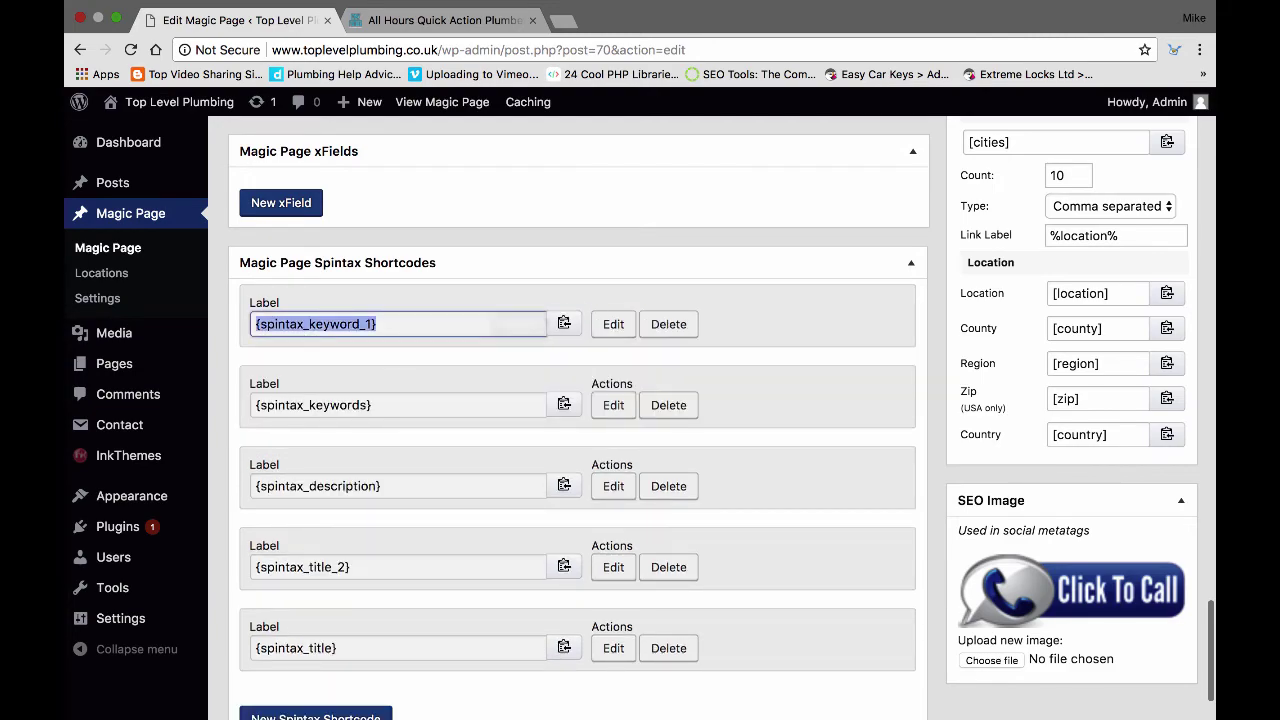
Paste {spintax_keyword_1} on a new line above {spintax_title_2} and update the page.
scroll(640, 420, up, 20)
scroll(640, 420, down, 1)
click(238, 413)
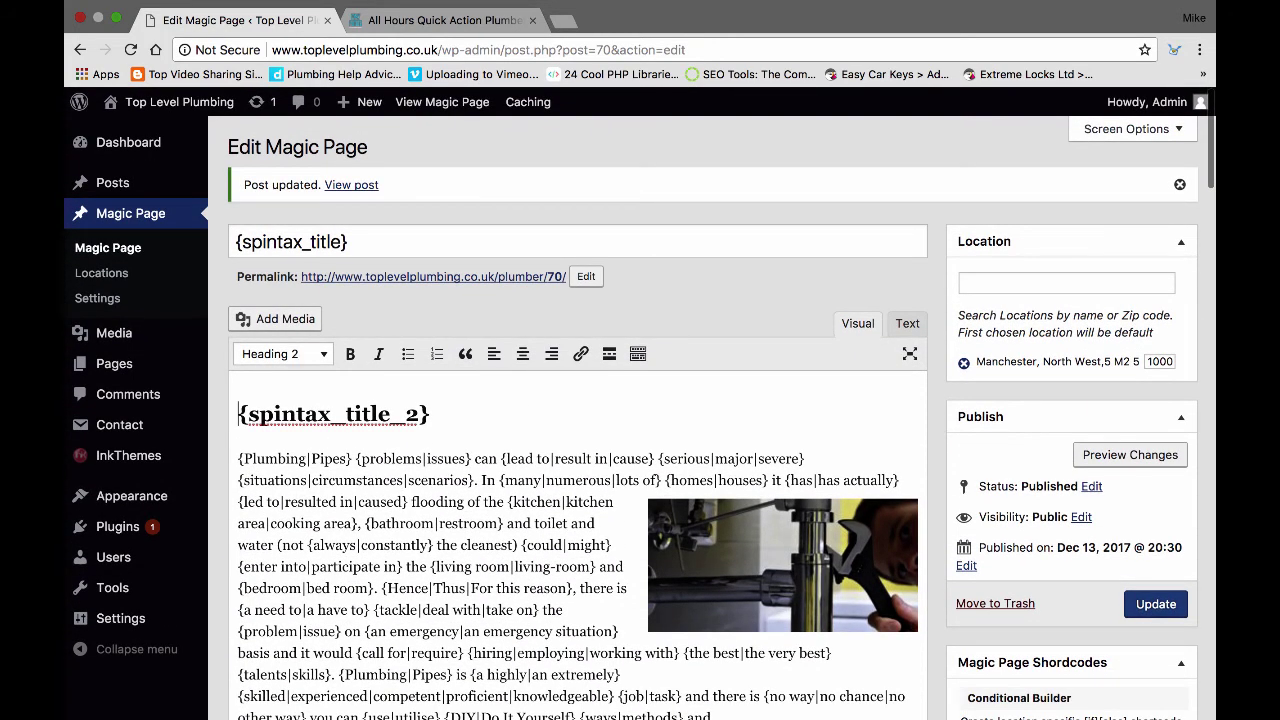
key(Return)
key(Up)
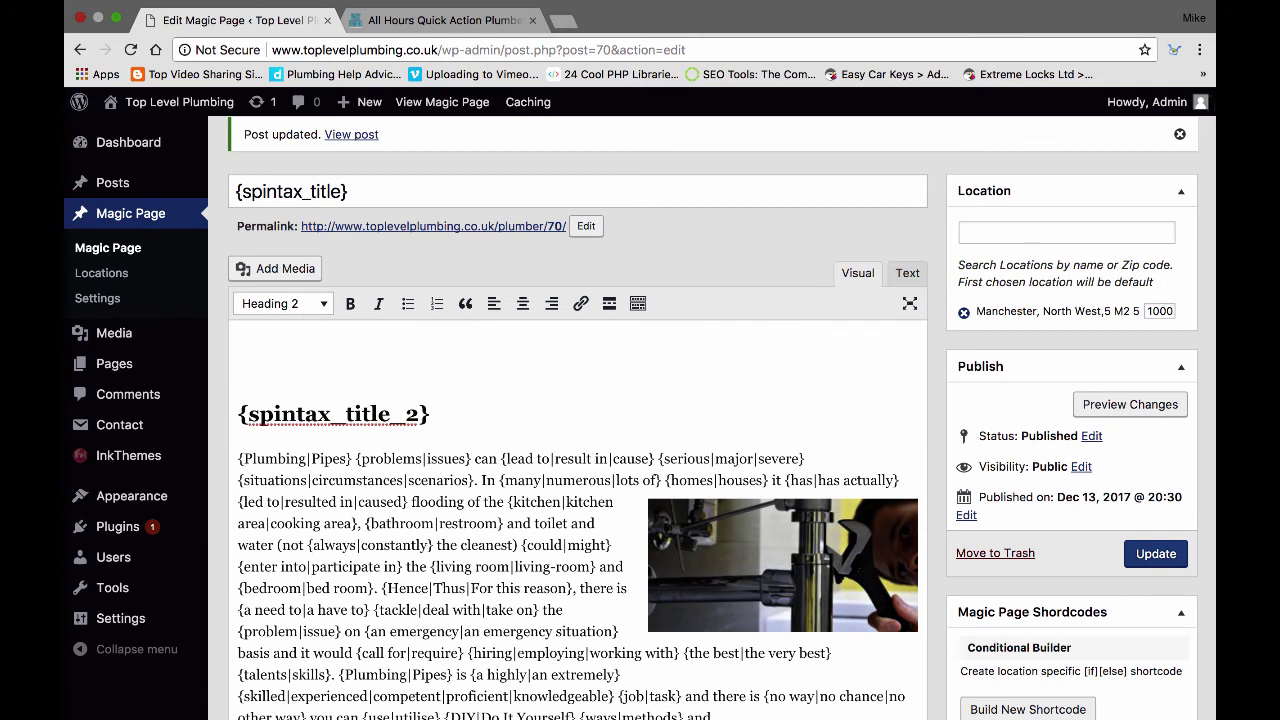
key(super+v)
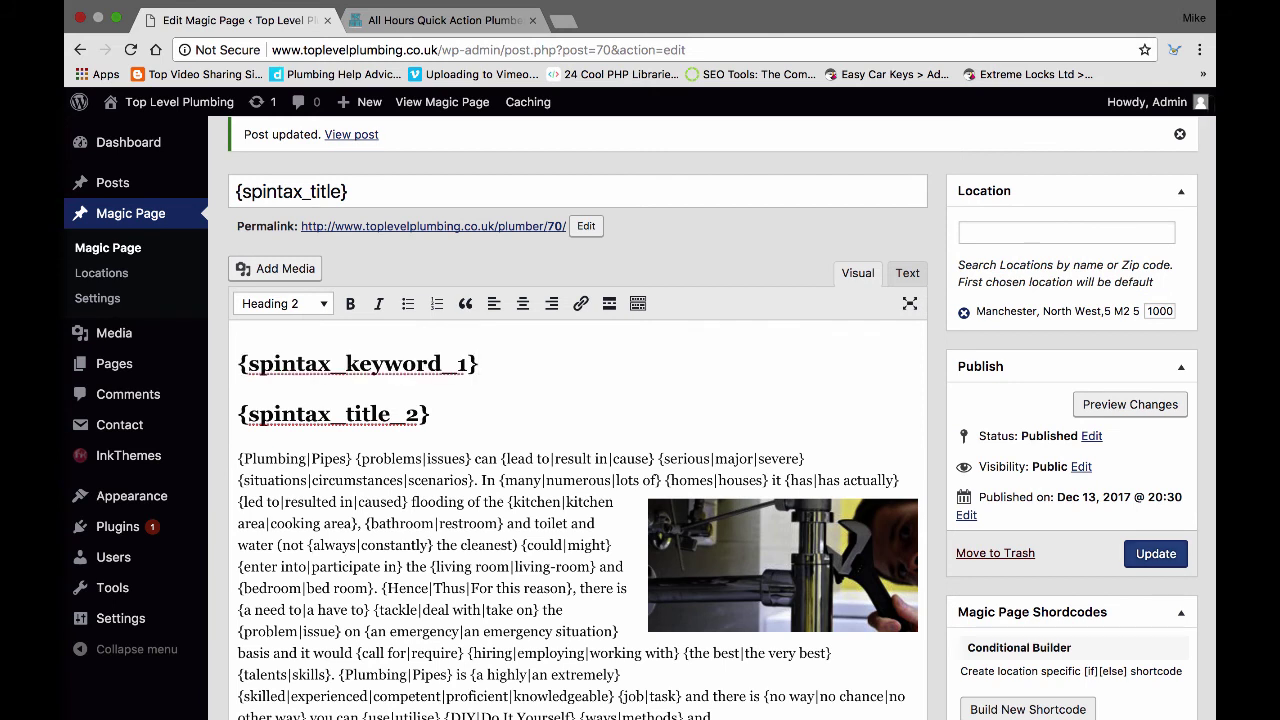
click(1156, 553)
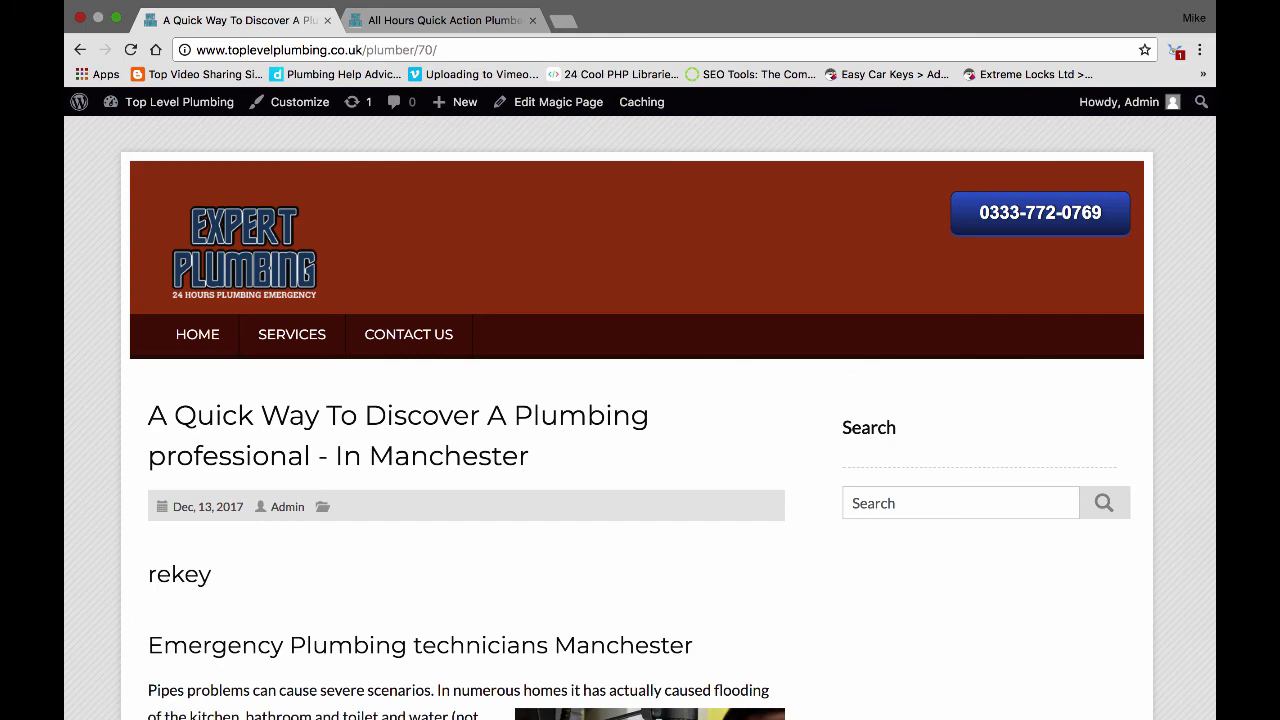
Highlight 'rekey' on the live Manchester page, then return to the Magic Page editor.
scroll(640, 418, down, 3)
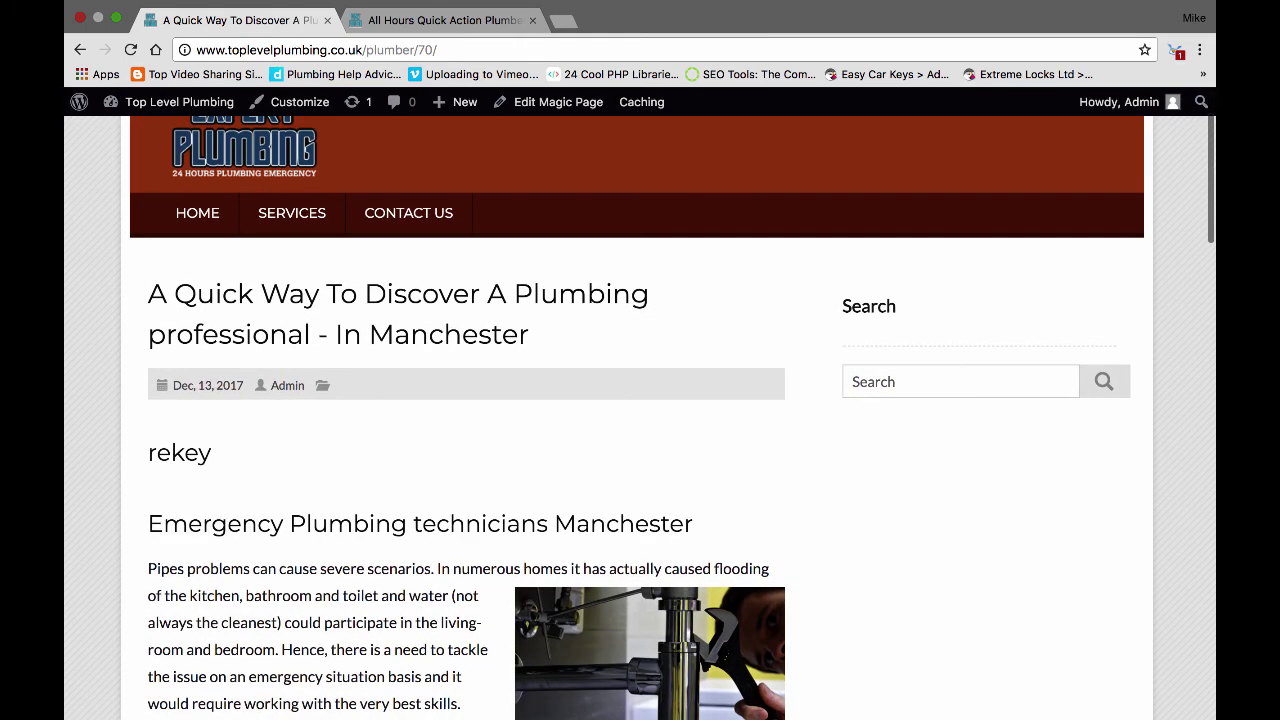
drag(211, 453, 148, 453)
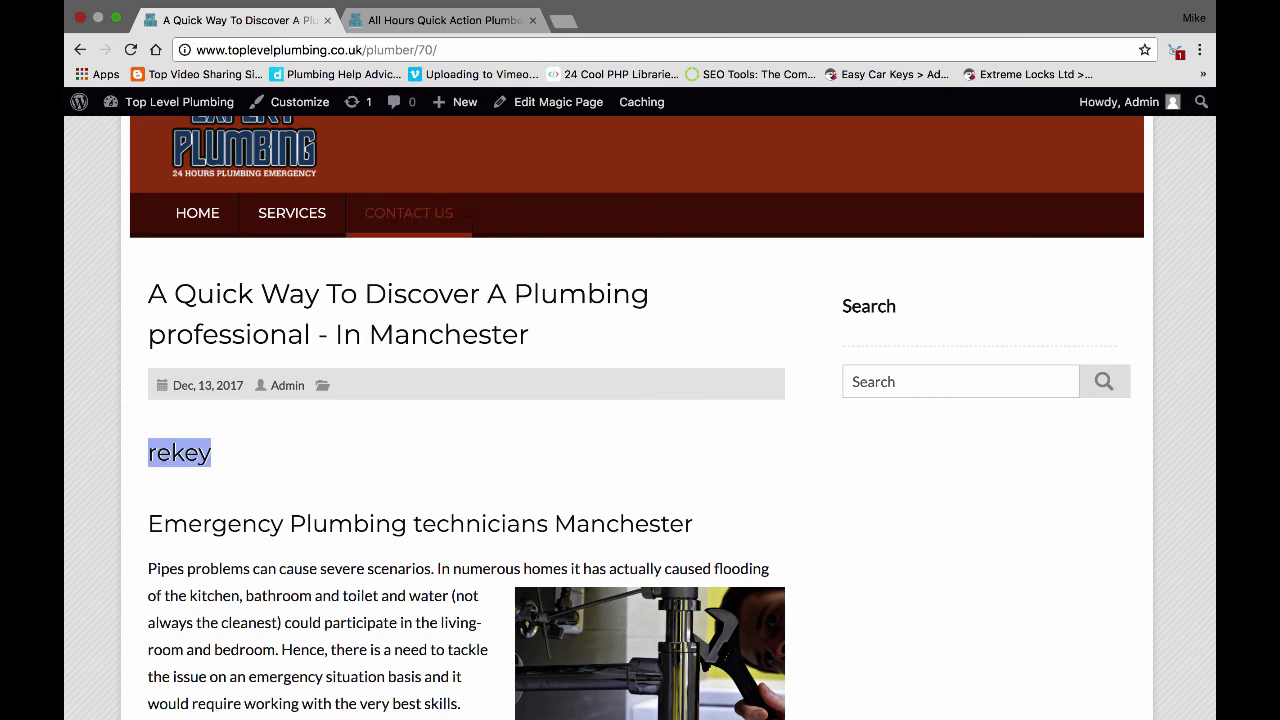
click(558, 102)
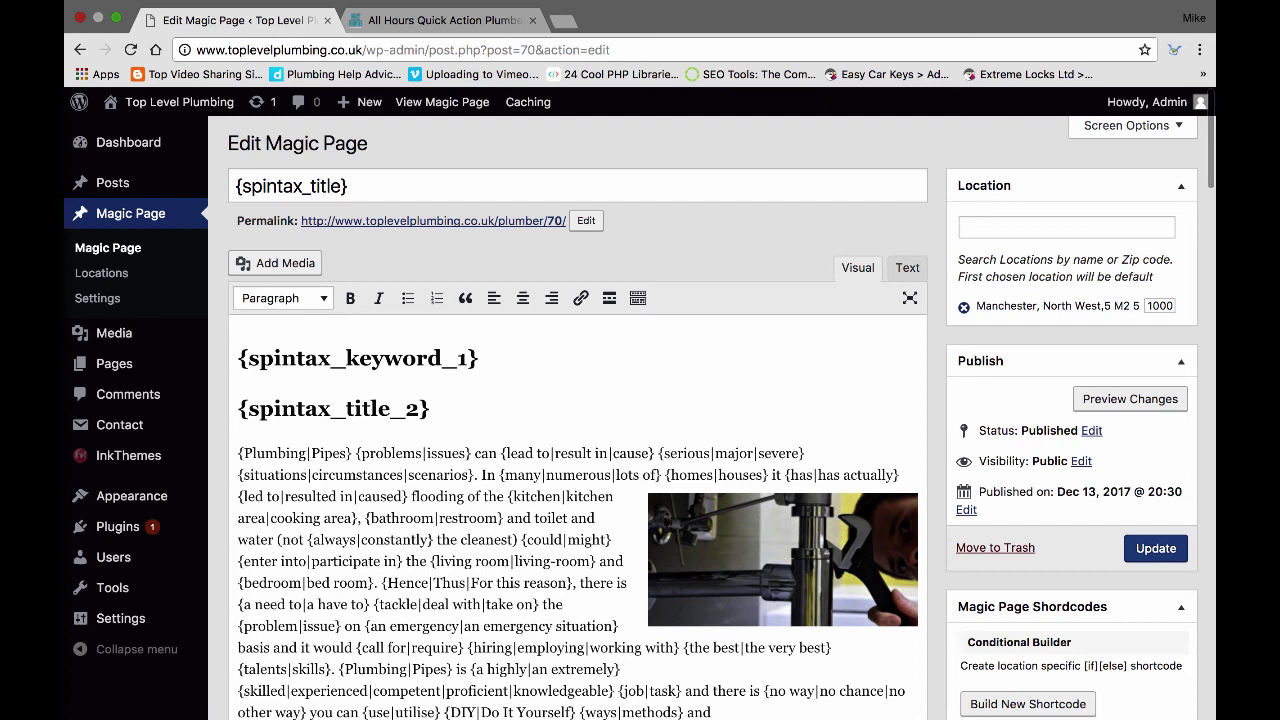
Give the plumbing image the alt text {spintax_keyword_1} [location] {spintax_keyword_2} and view the live page.
drag(238, 358, 478, 358)
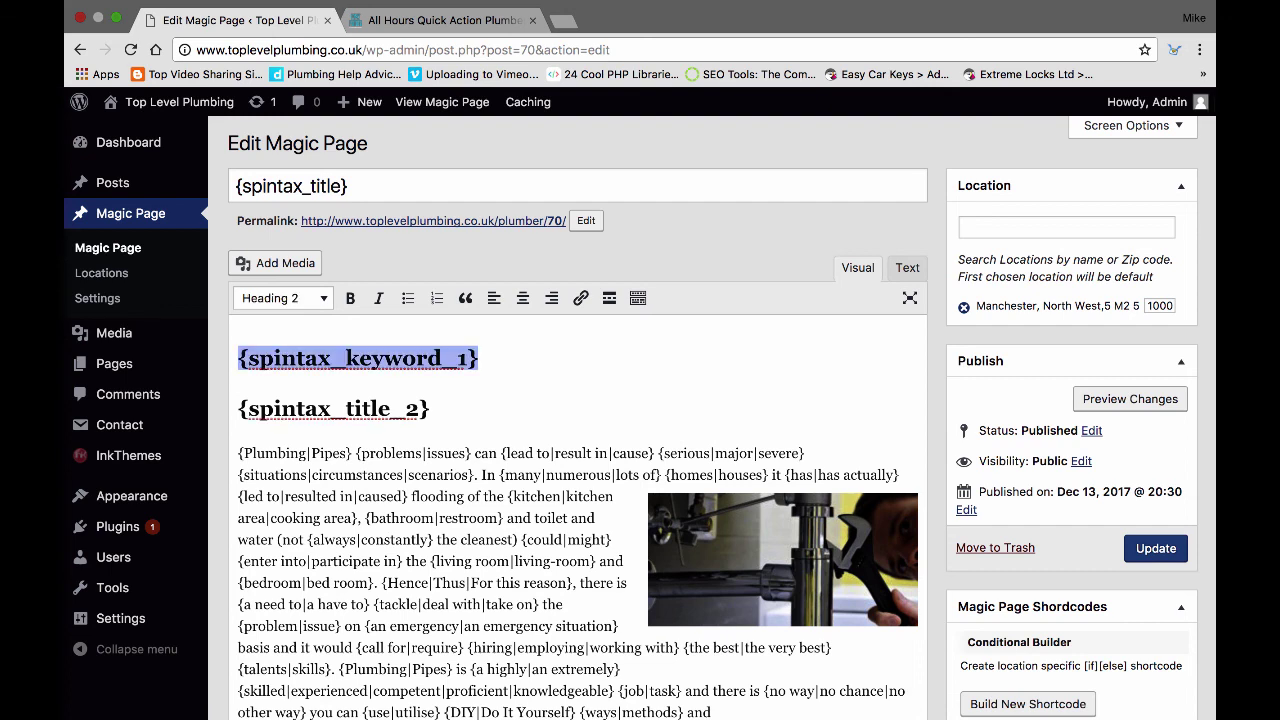
click(783, 559)
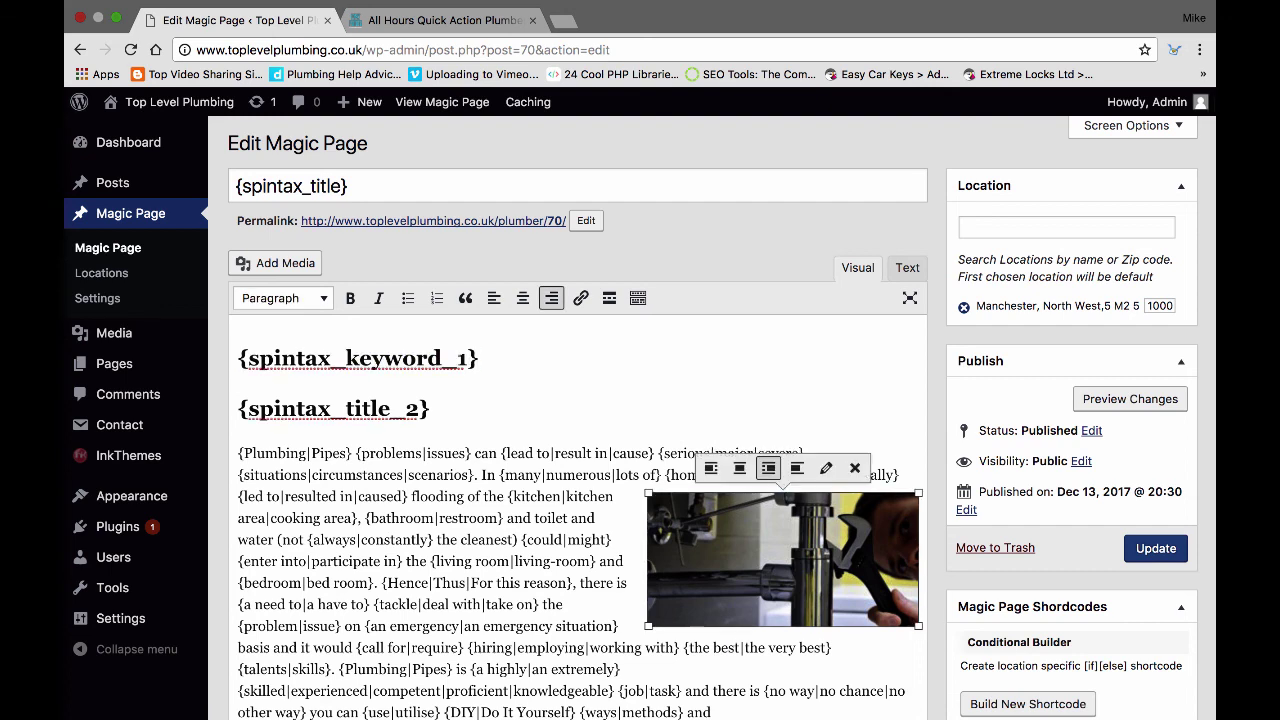
click(826, 468)
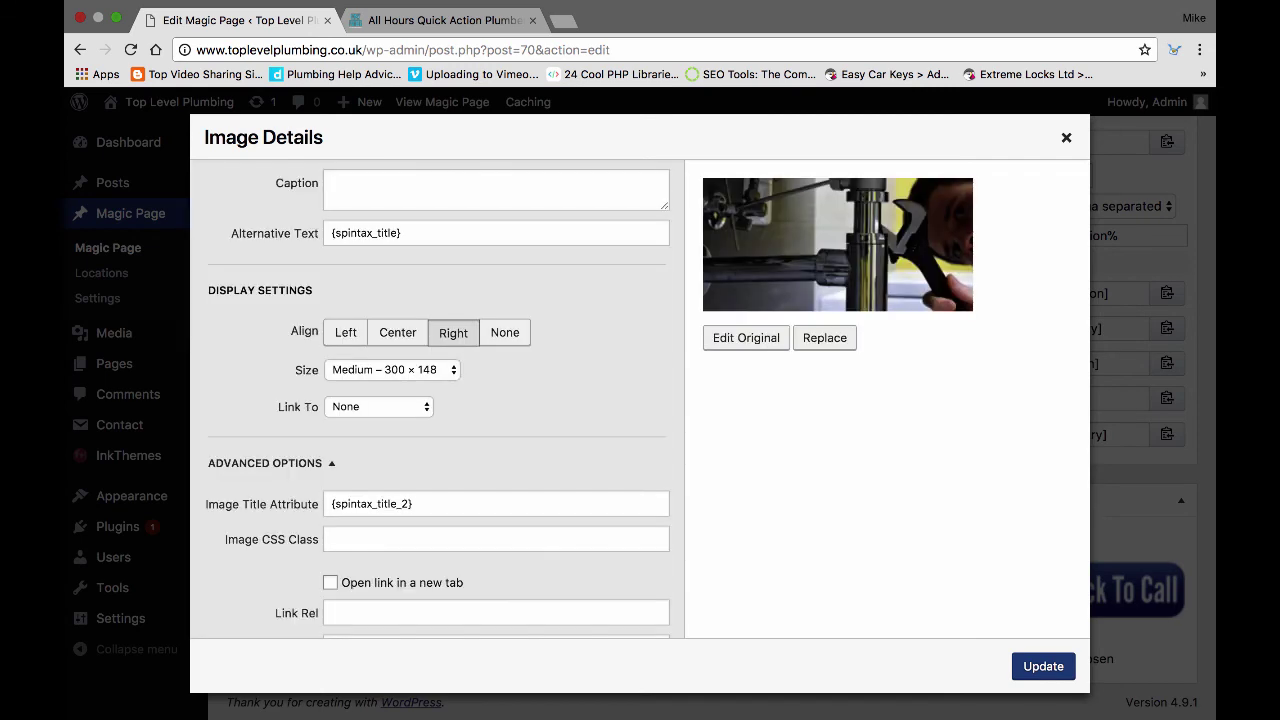
click(420, 233)
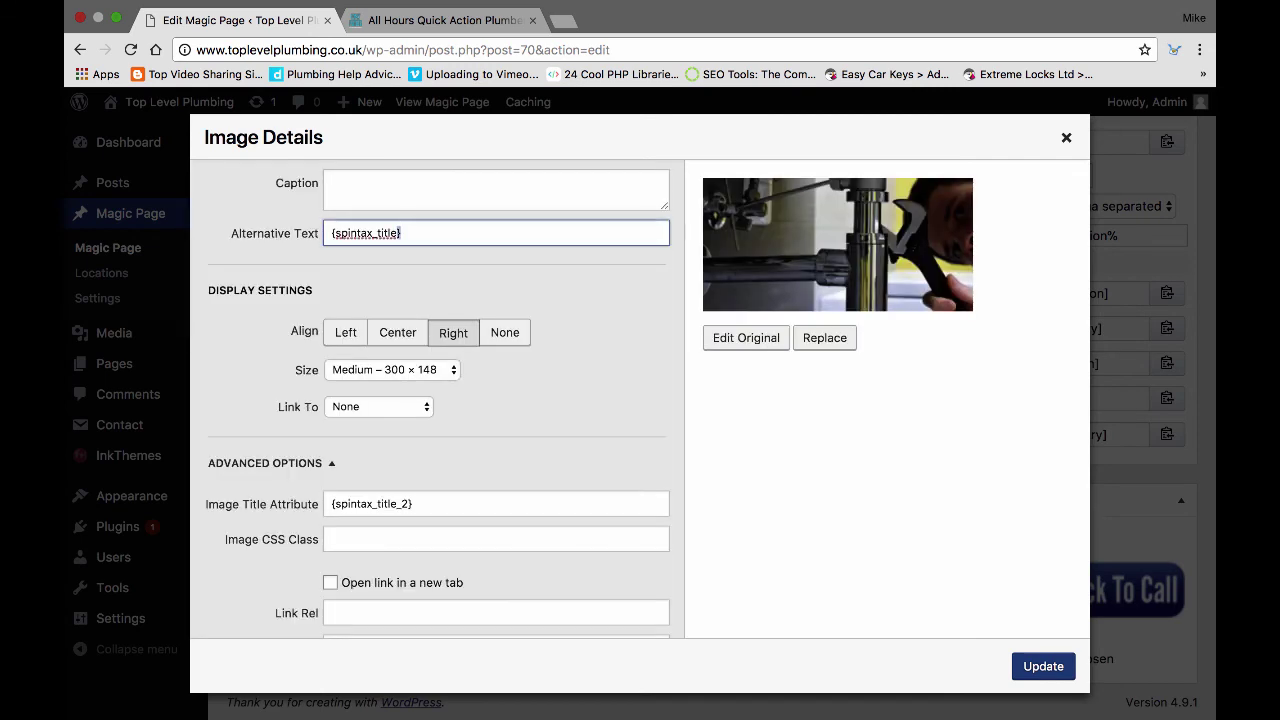
key(super+a)
key(super+v)
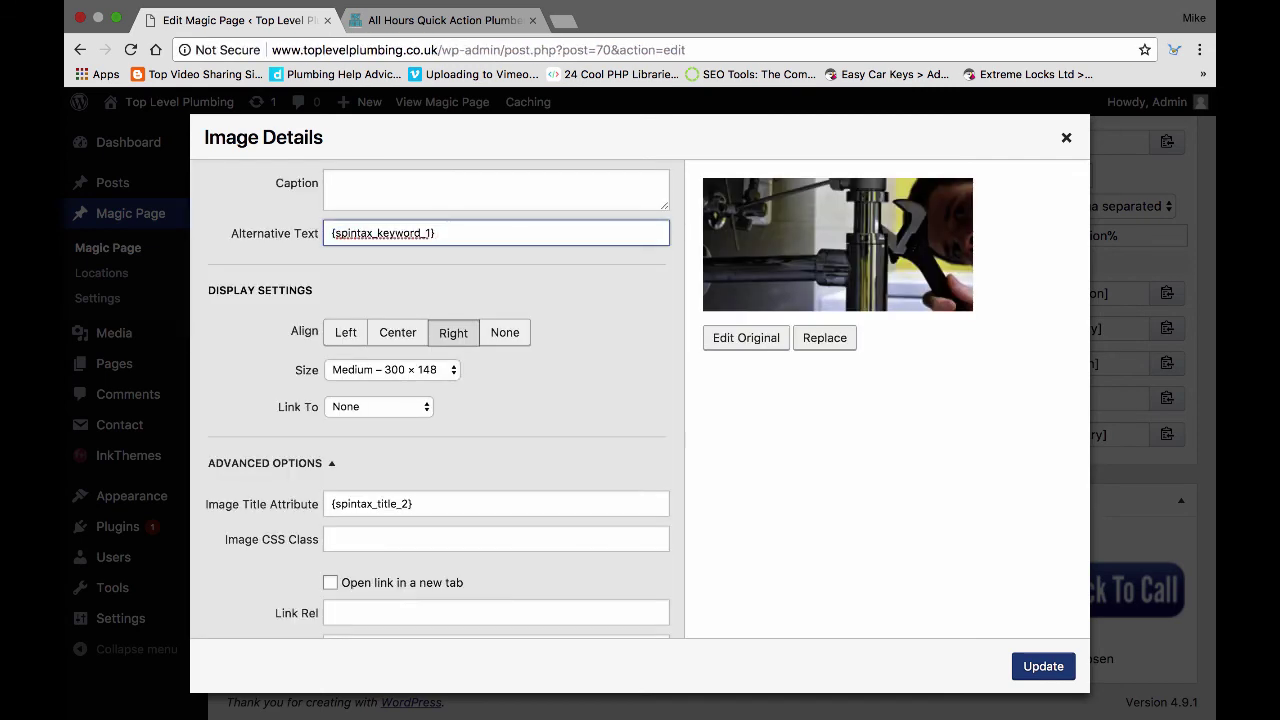
text([location])
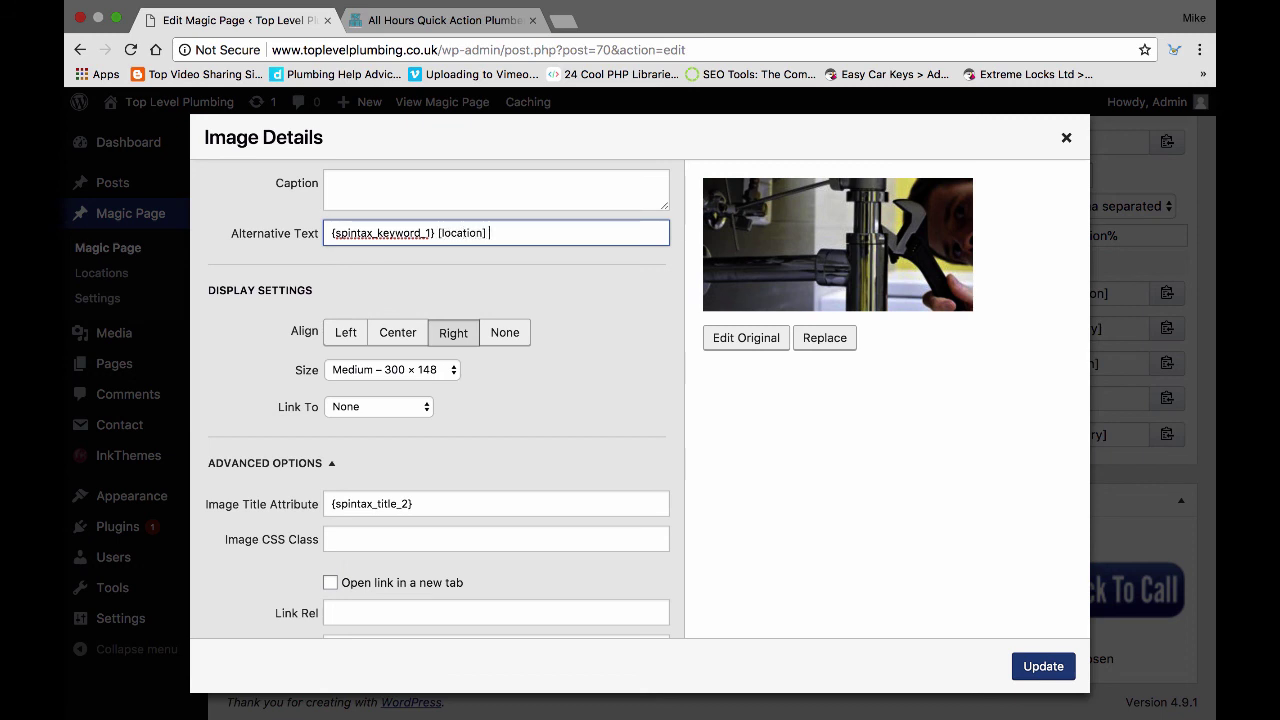
key(super+v)
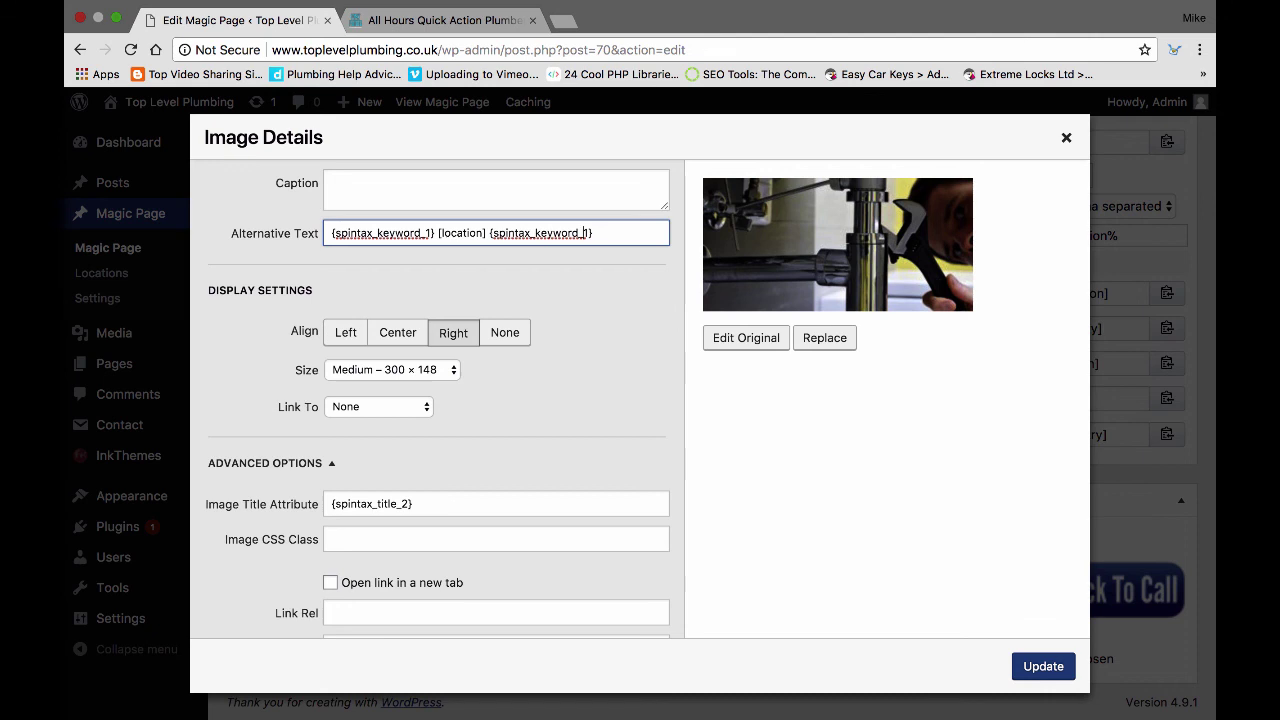
key(BackSpace)
key(BackSpace)
text(2})
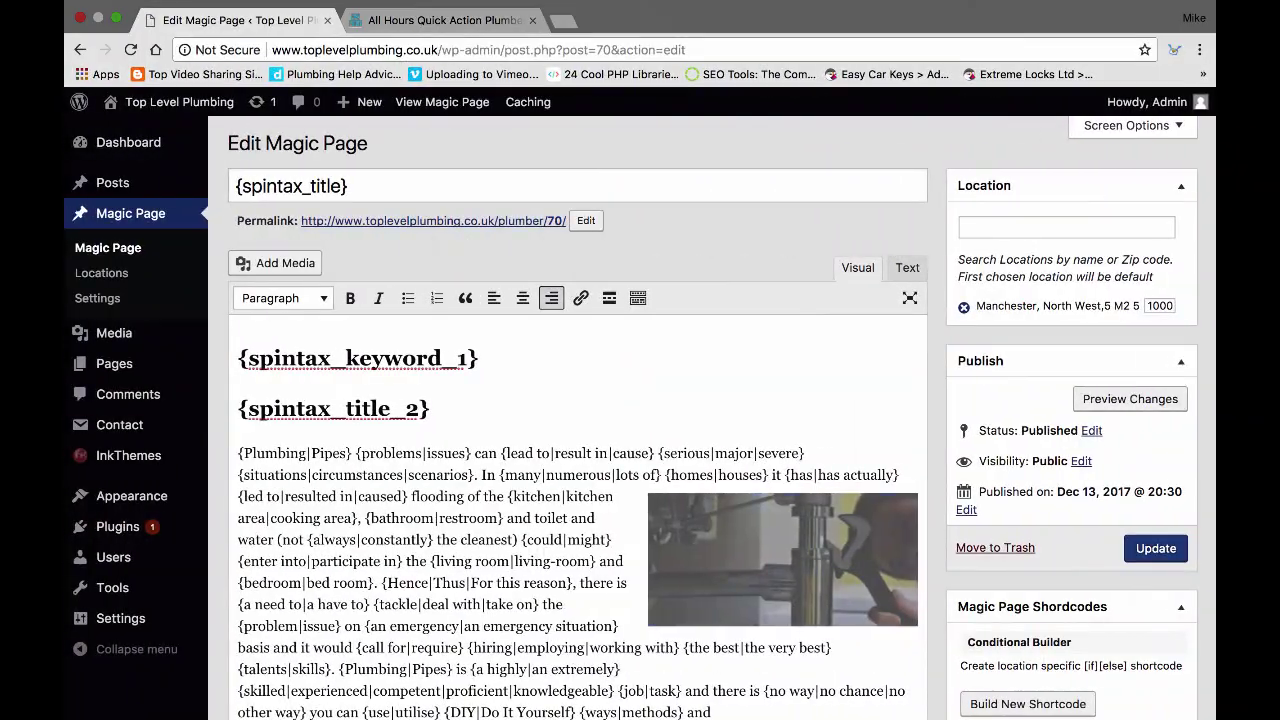
click(442, 101)
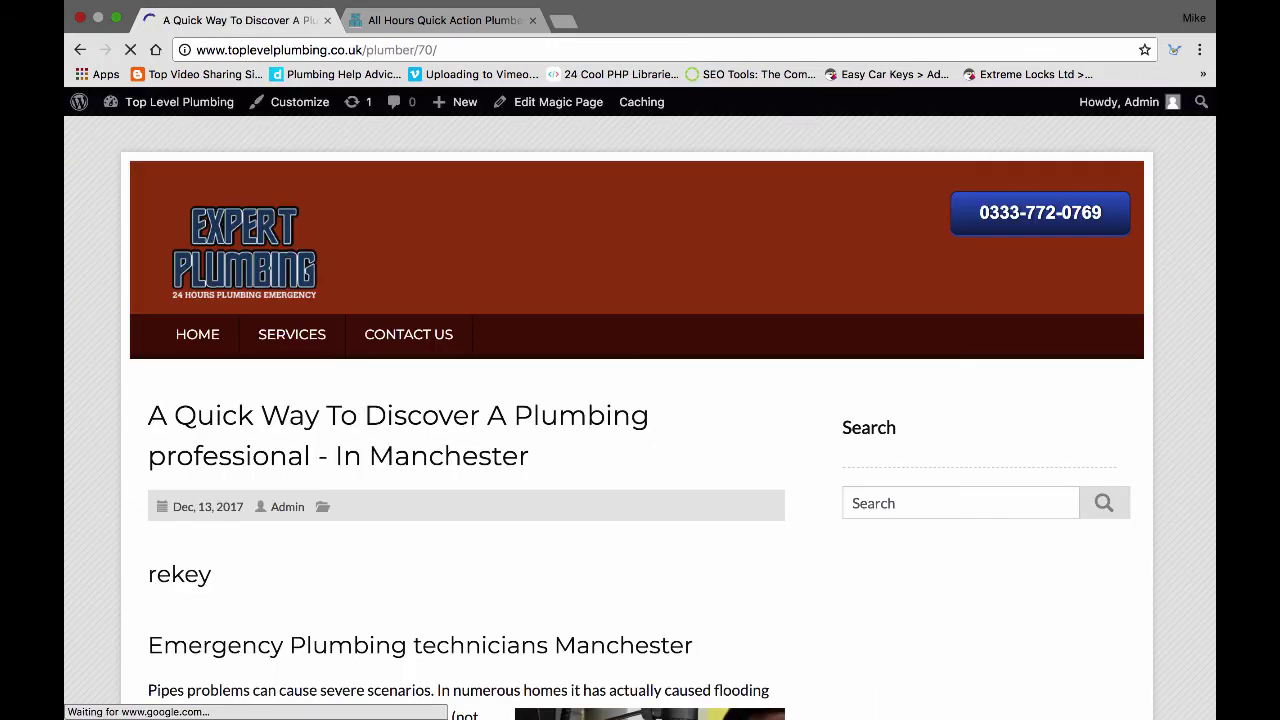
Preview the Liverpool and Sheffield location pages from the SERVICES menu.
mouse_move(292, 334)
click(290, 505)
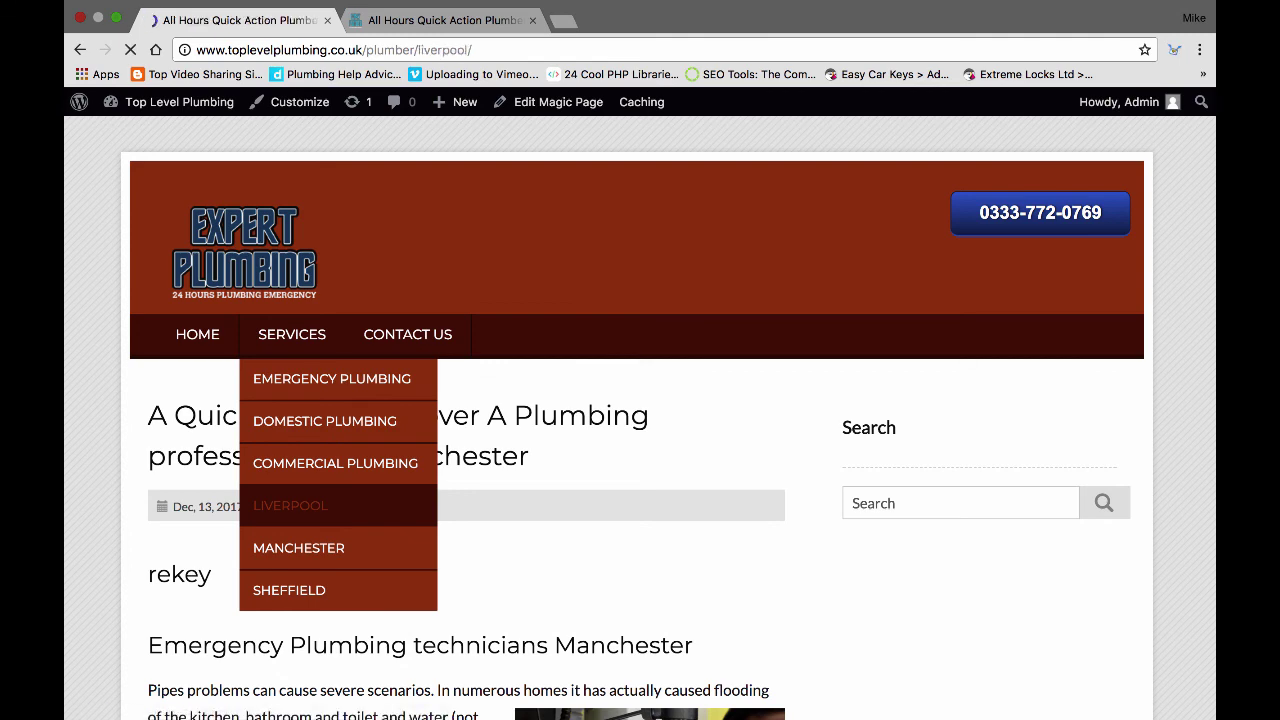
scroll(640, 420, down, 1)
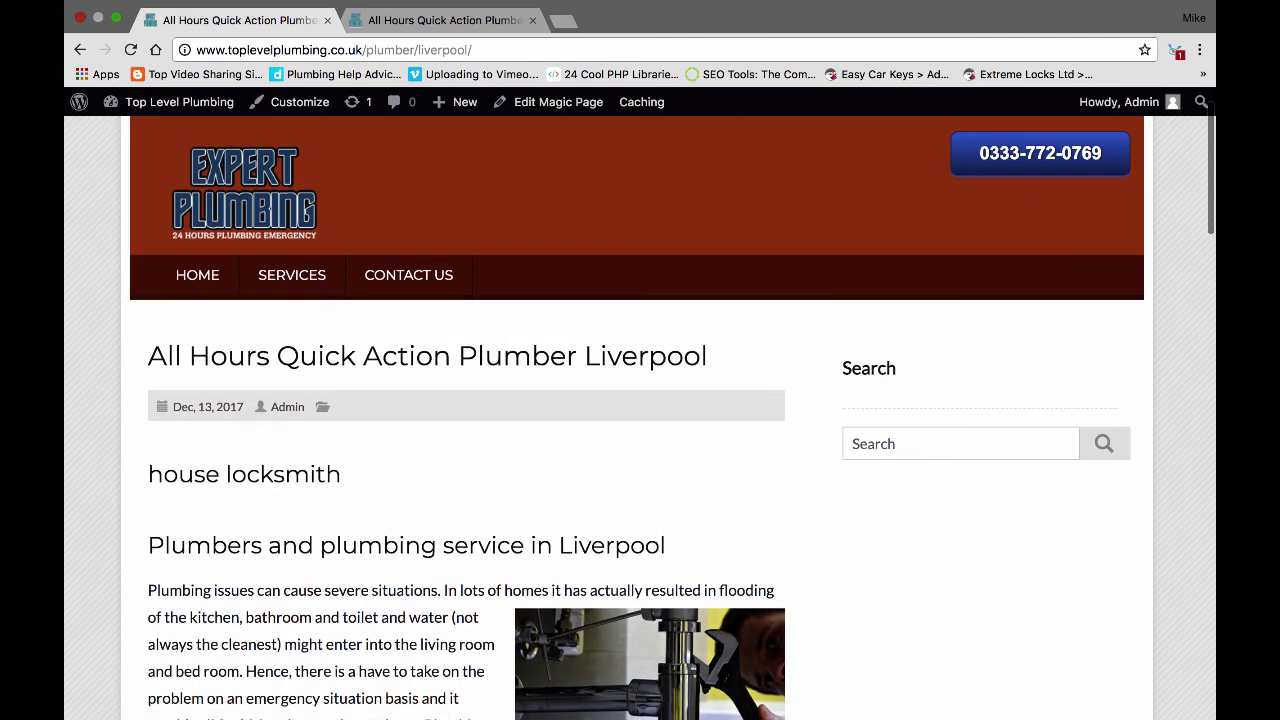
mouse_move(292, 275)
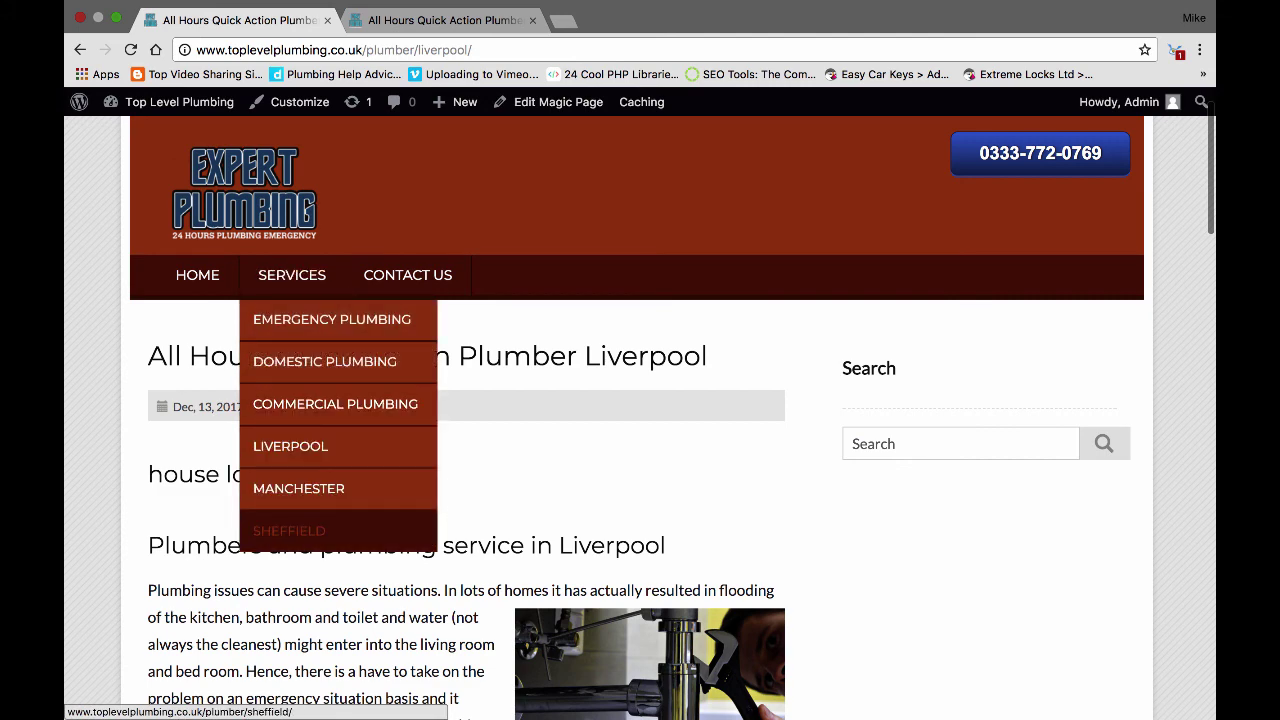
click(289, 530)
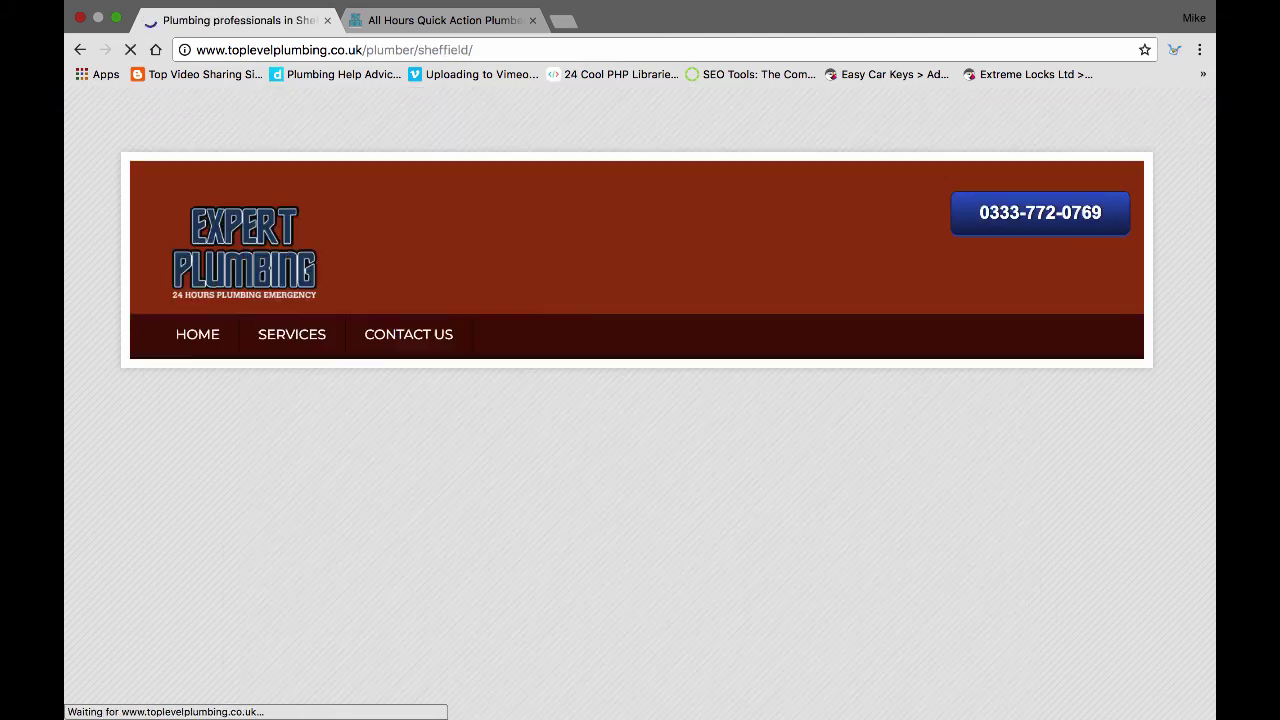
scroll(640, 420, down, 2)
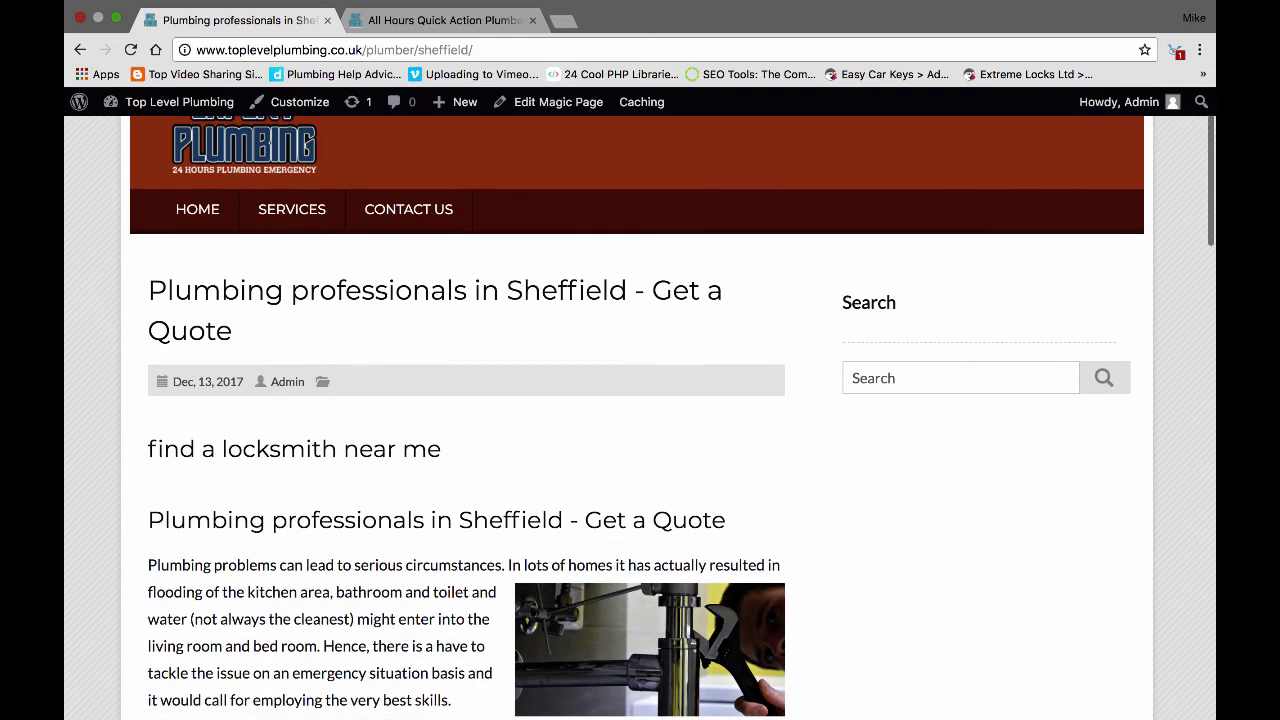
Open the Manchester page and scroll down to its map and areas list and back.
mouse_move(292, 209)
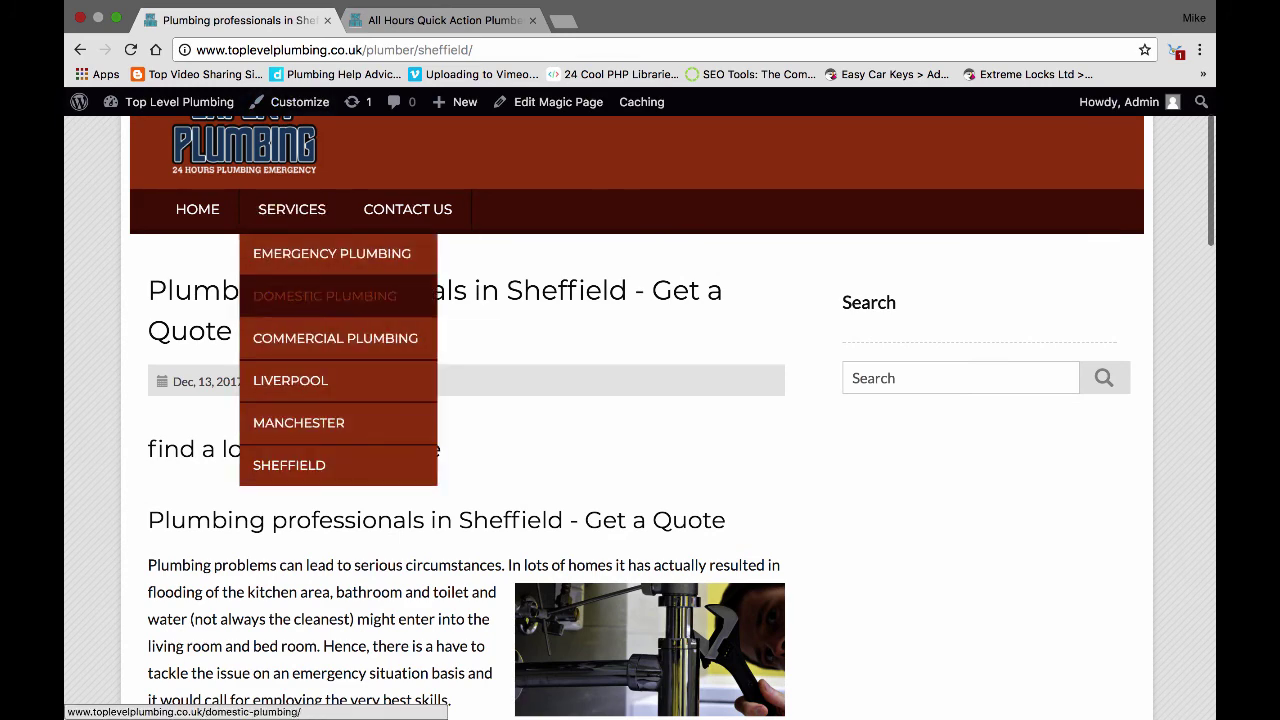
click(298, 423)
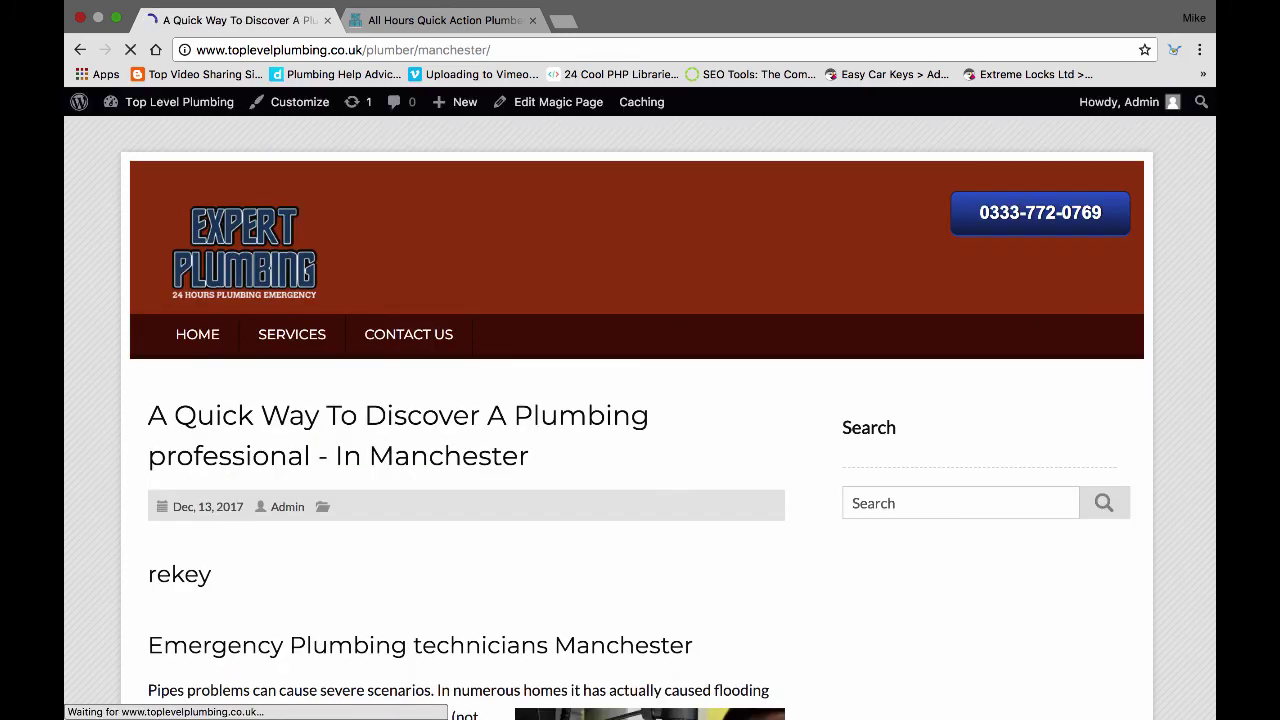
scroll(640, 420, down, 20)
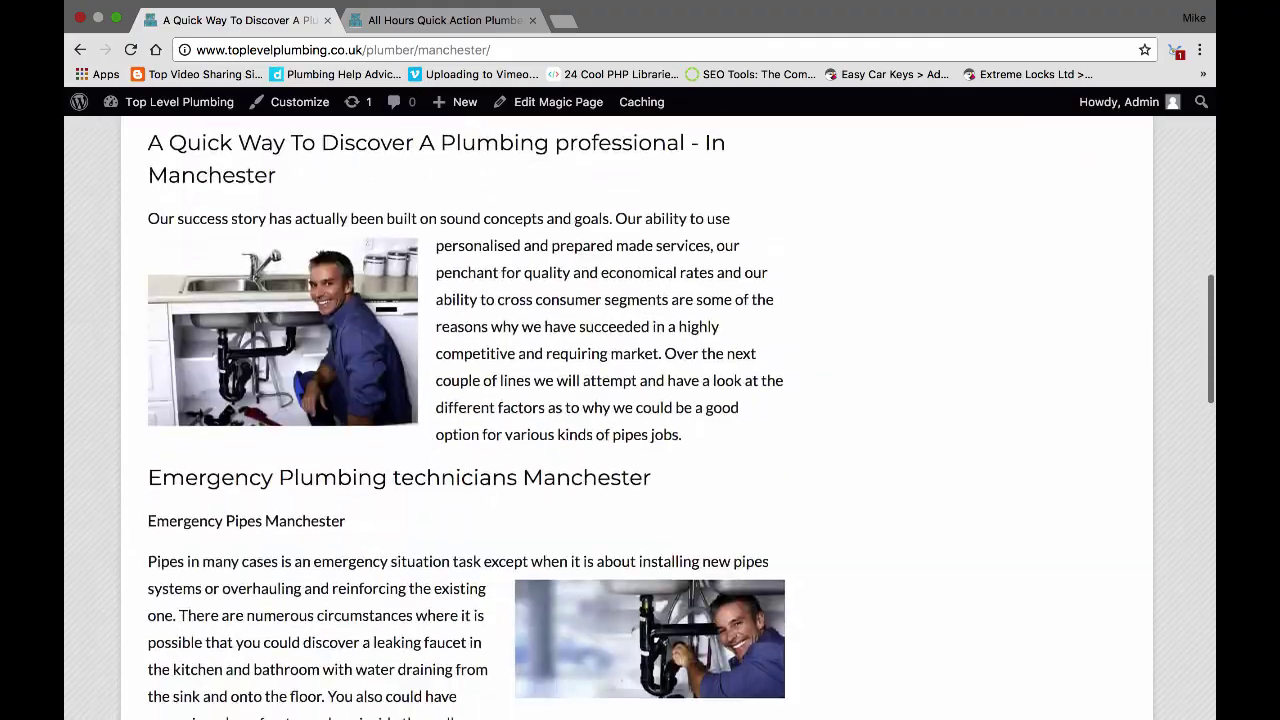
scroll(640, 420, down, 10)
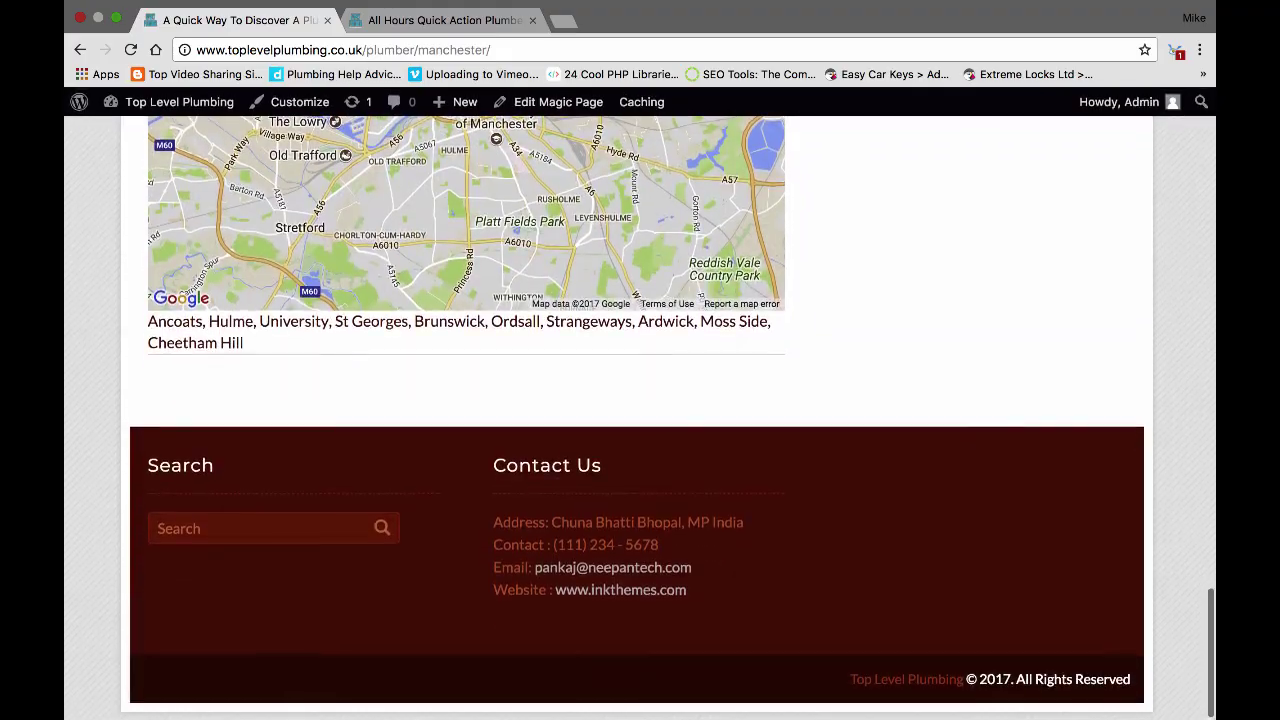
scroll(640, 420, up, 3)
scroll(640, 420, up, 20)
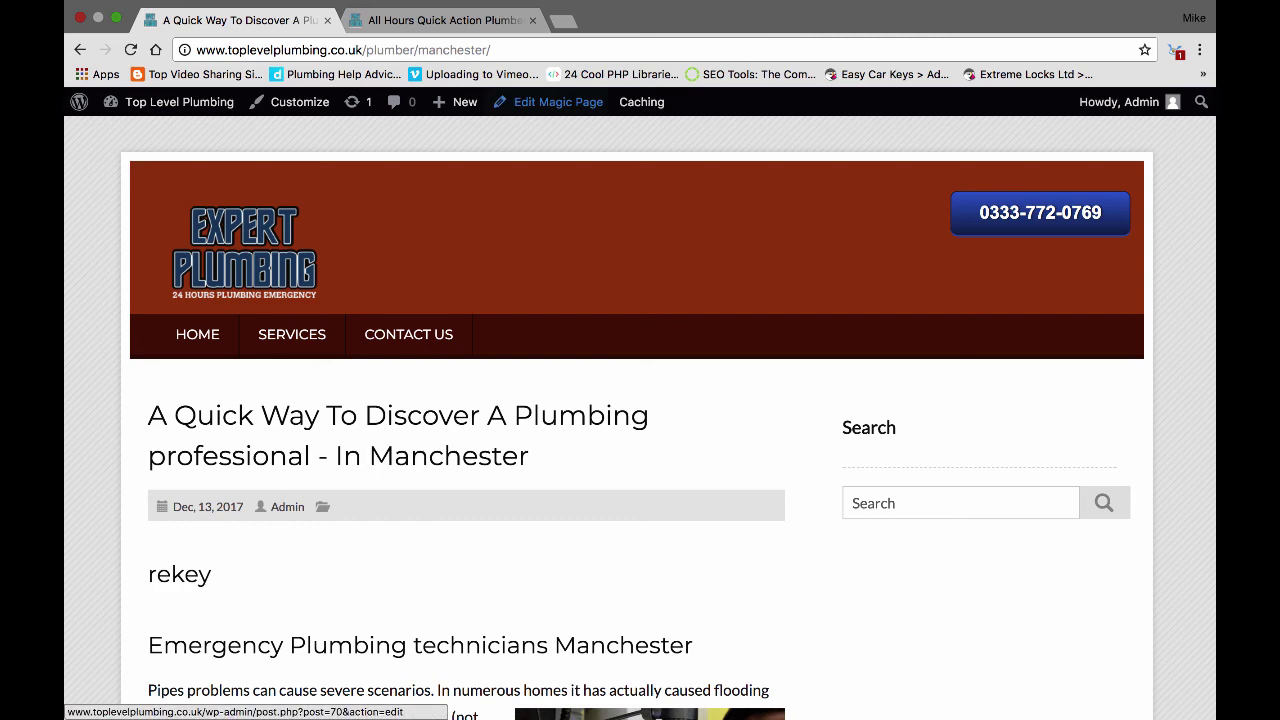
Delete the {spintax_keyword_1} heading line from the template and update the post.
click(558, 101)
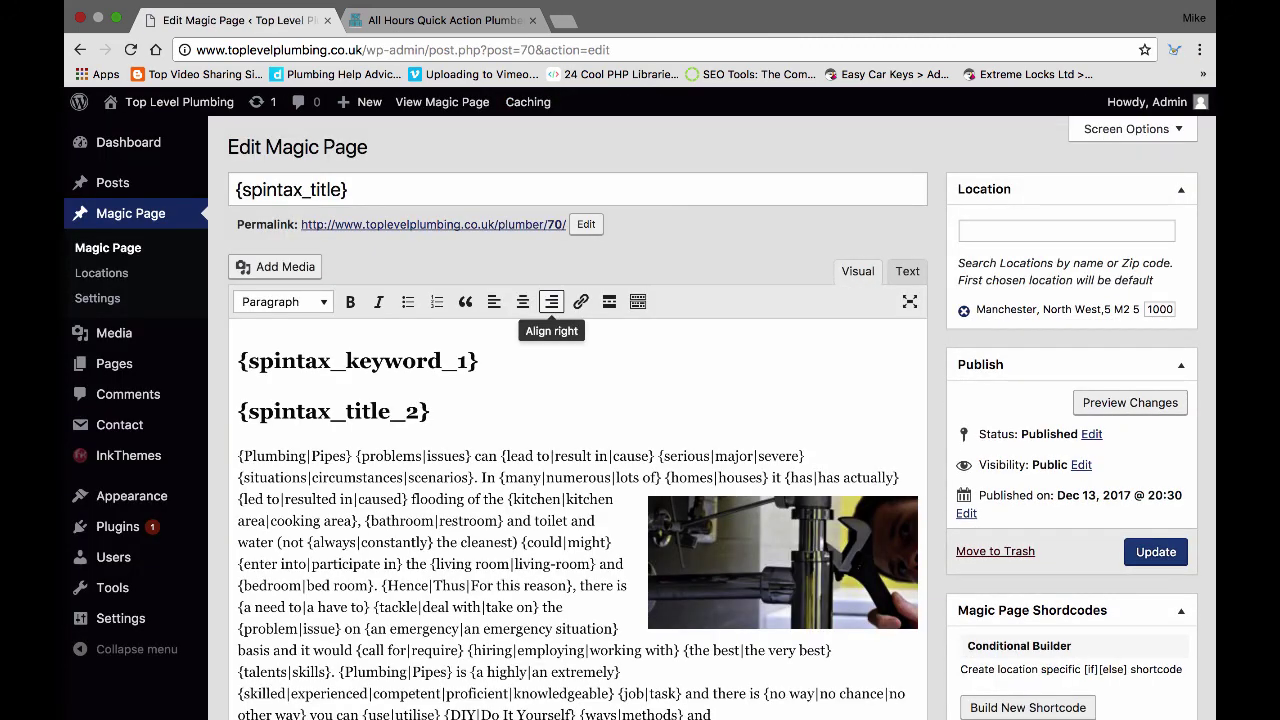
click(478, 361)
key(shift+Home)
key(Delete)
key(Delete)
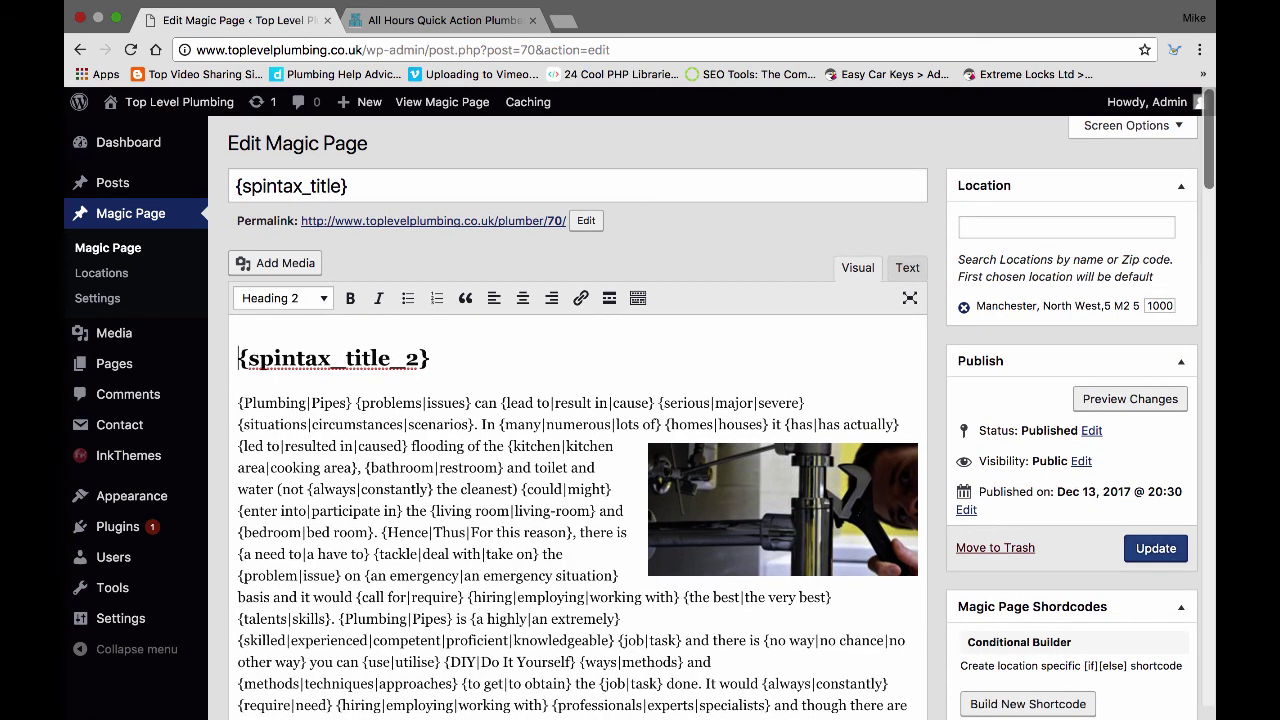
click(1156, 548)
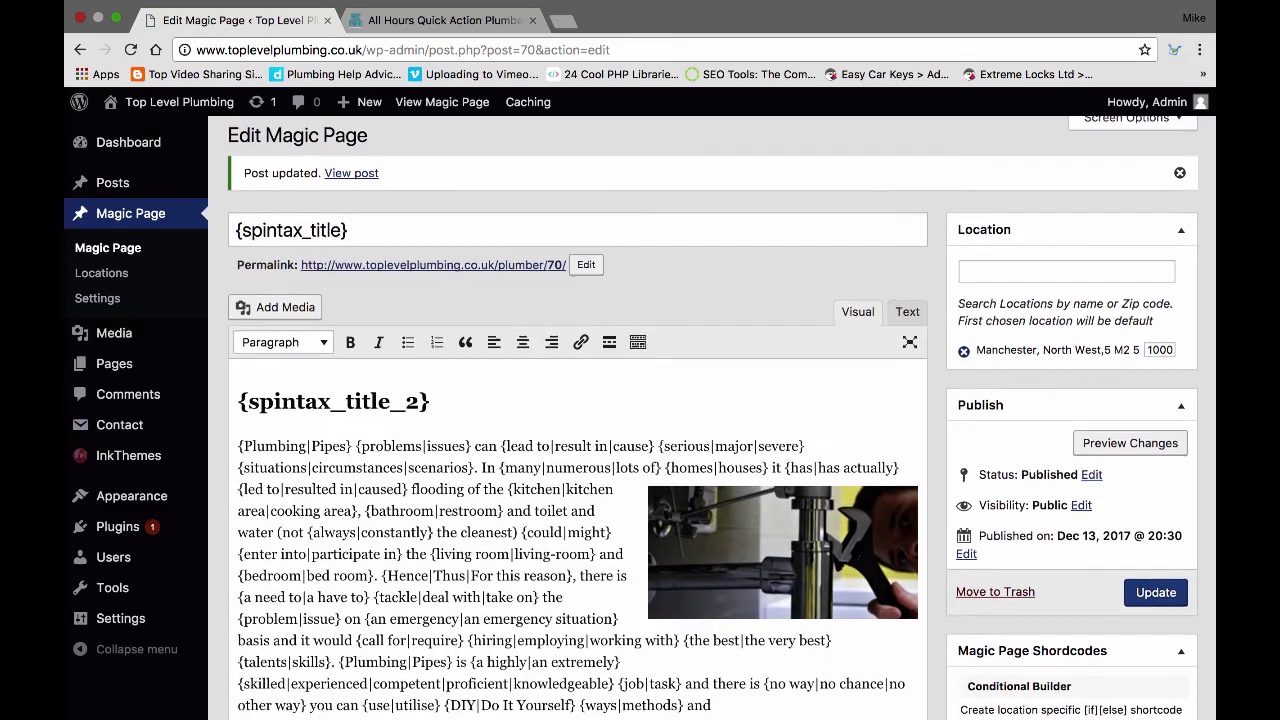
Glance at the spintax document in Sublime Text and return to WordPress.
scroll(640, 420, down, 10)
key(super+Tab)
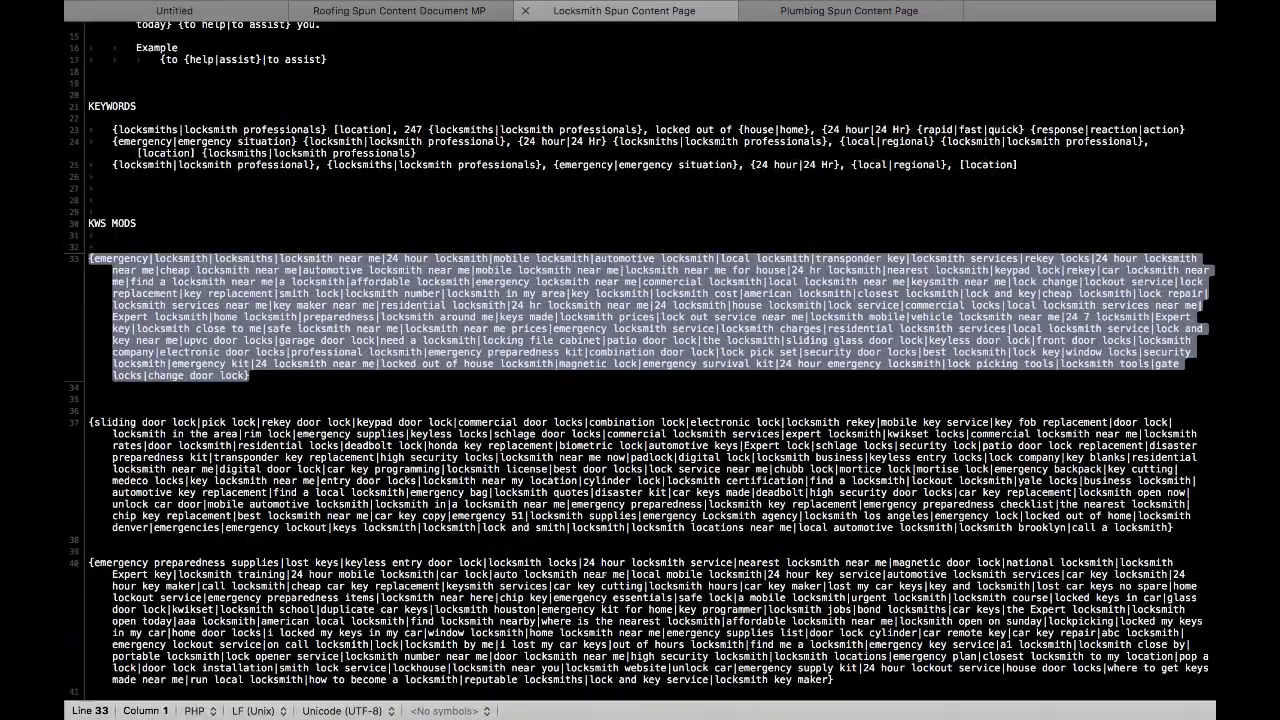
key(super+Tab)
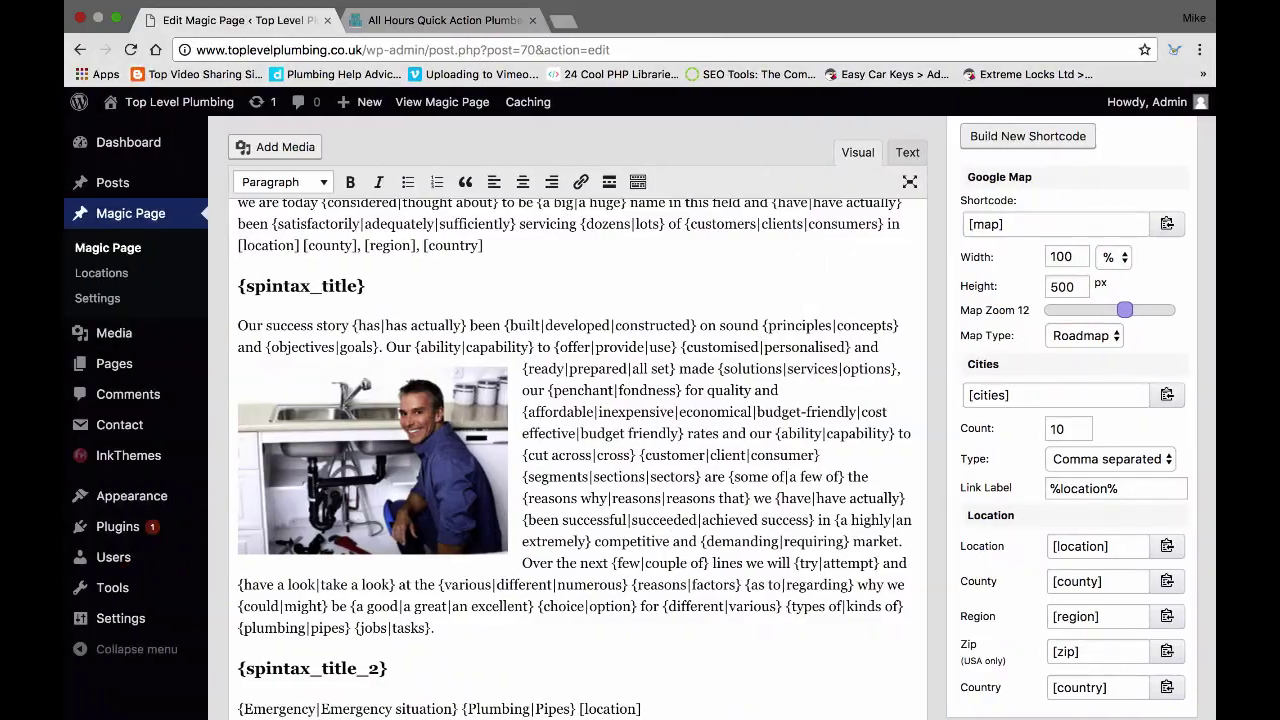
scroll(640, 420, up, 10)
scroll(640, 420, down, 5)
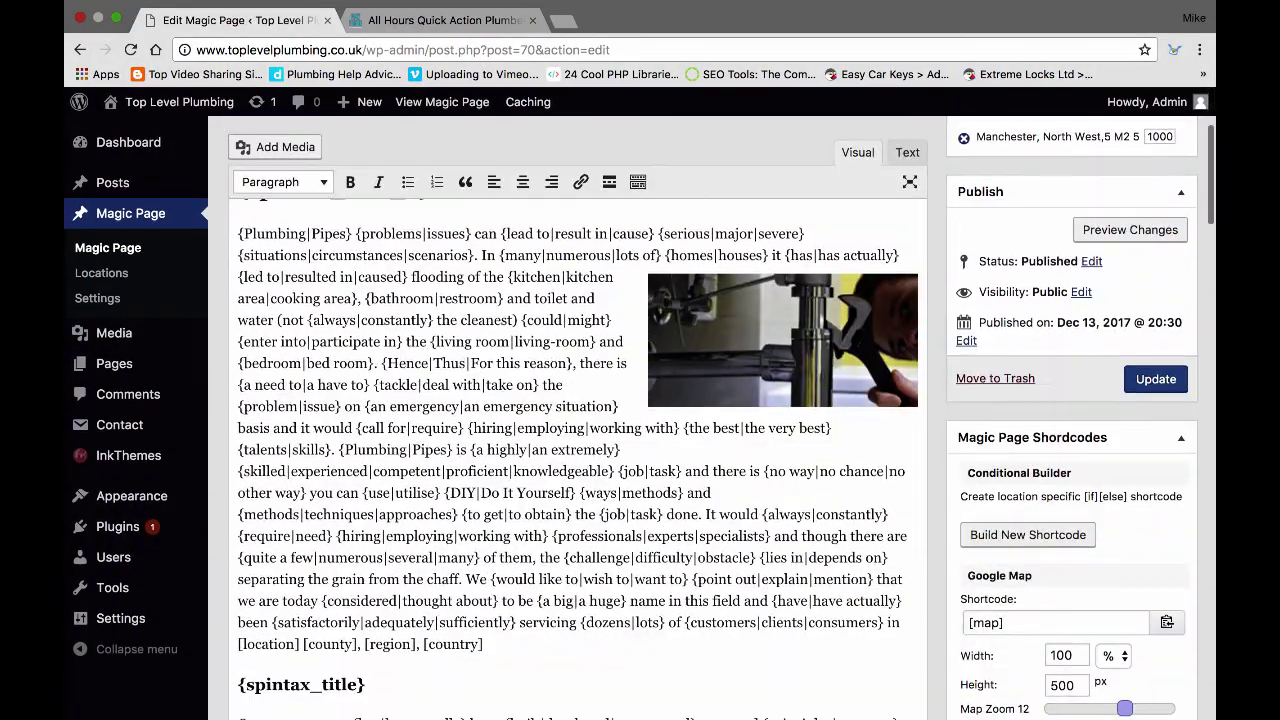
scroll(640, 420, down, 10)
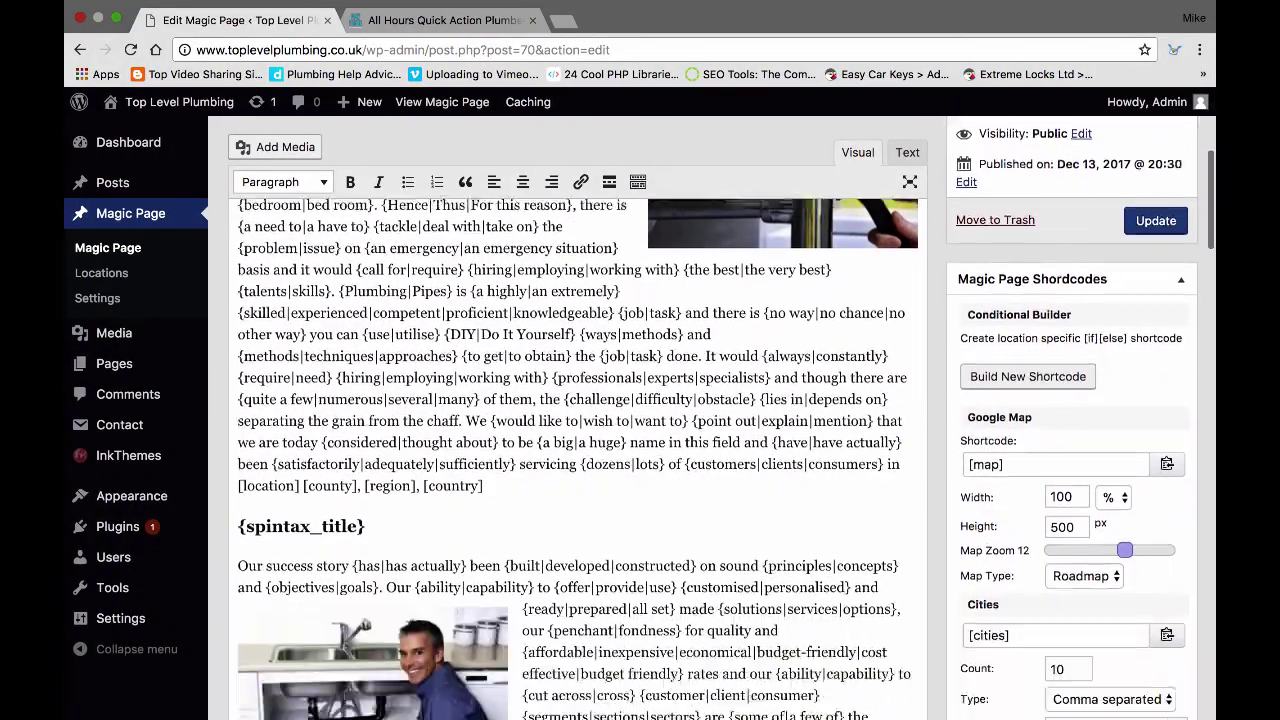
scroll(640, 420, down, 10)
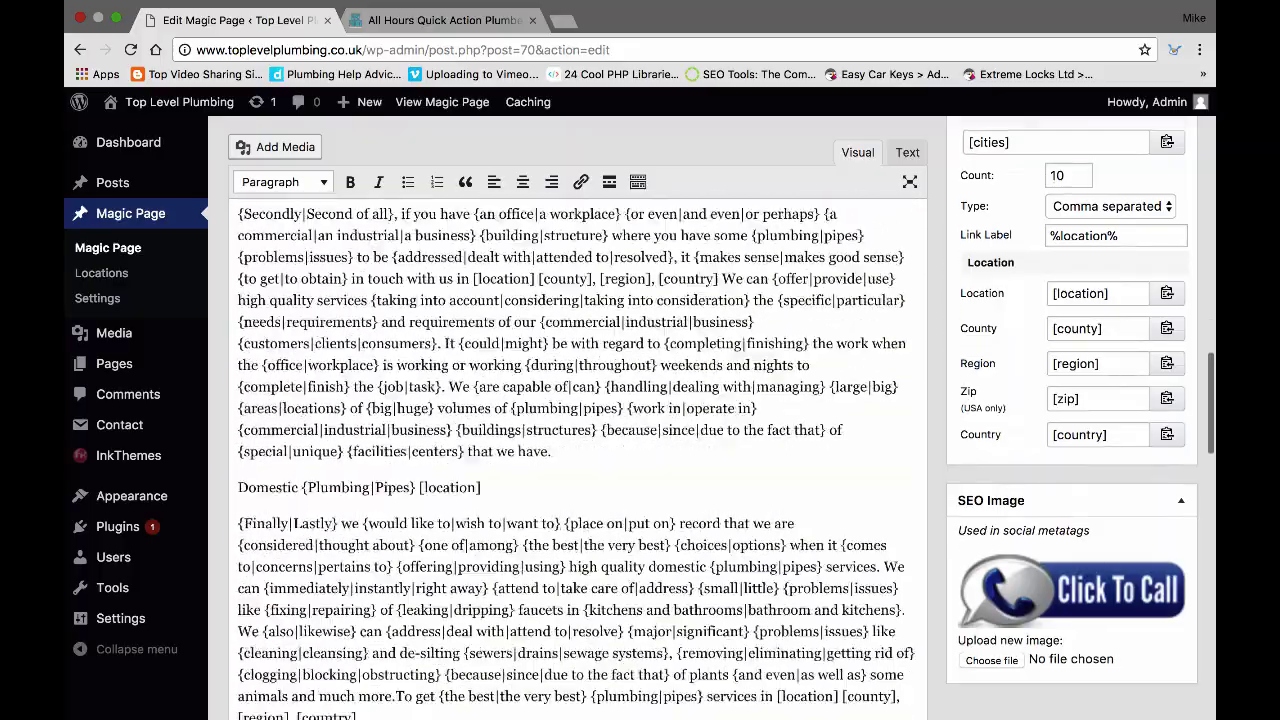
scroll(640, 420, up, 6)
scroll(640, 420, up, 10)
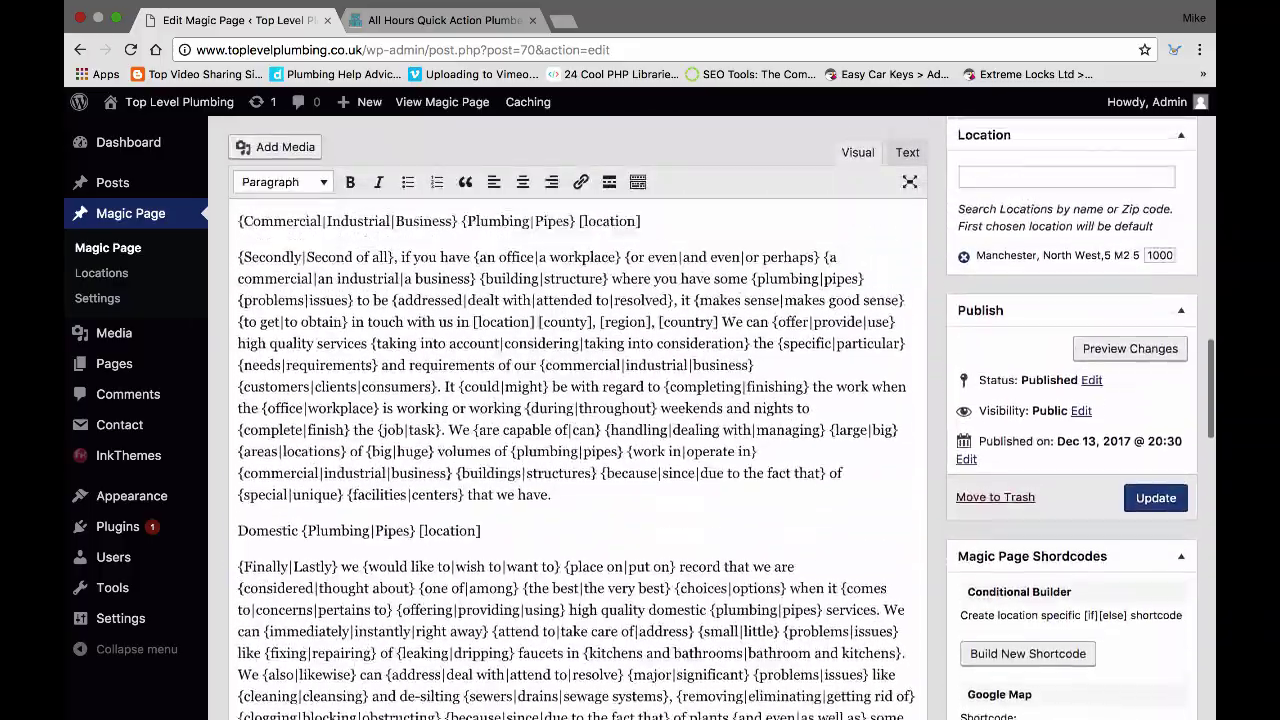
scroll(640, 420, up, 3)
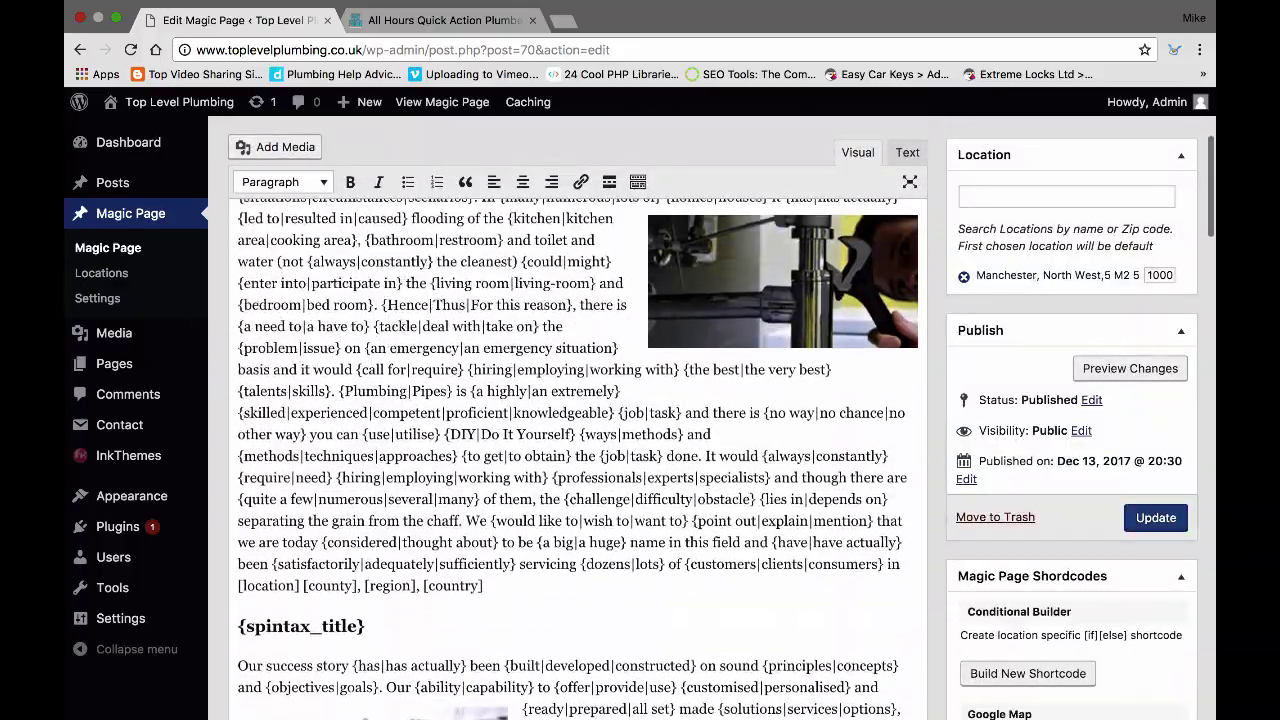
scroll(640, 420, up, 3)
scroll(640, 420, down, 4)
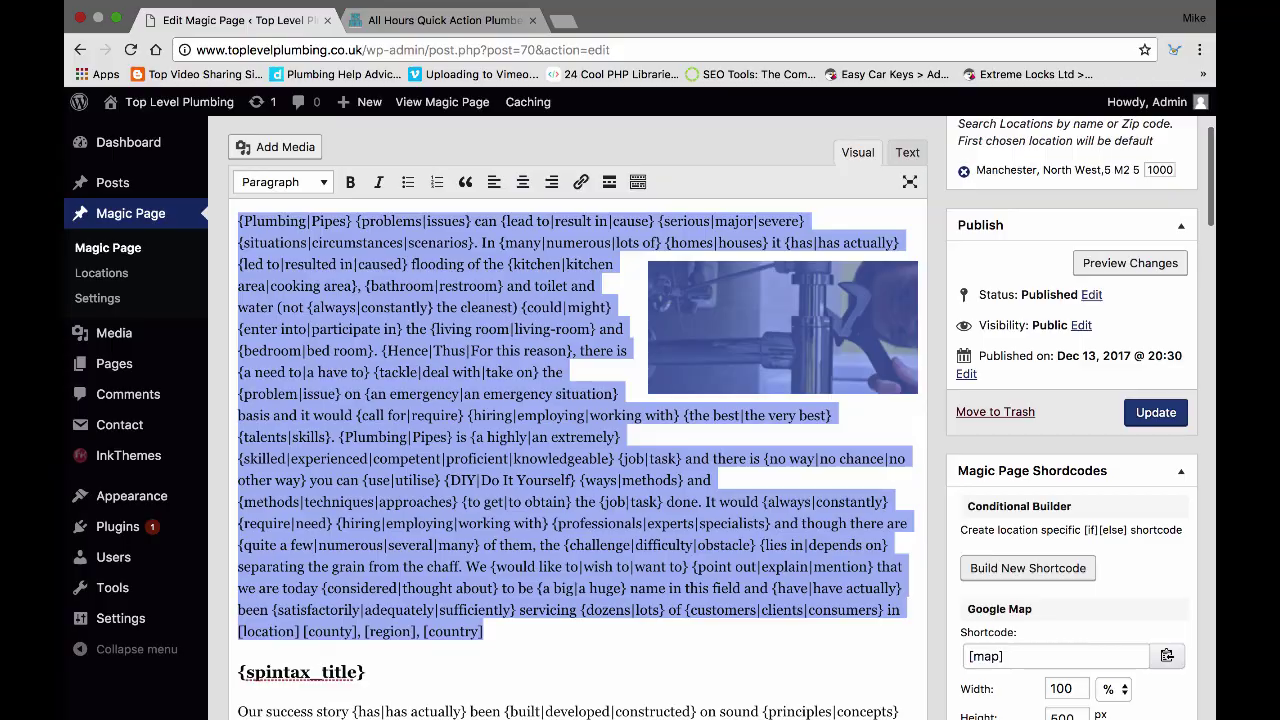
scroll(640, 420, down, 4)
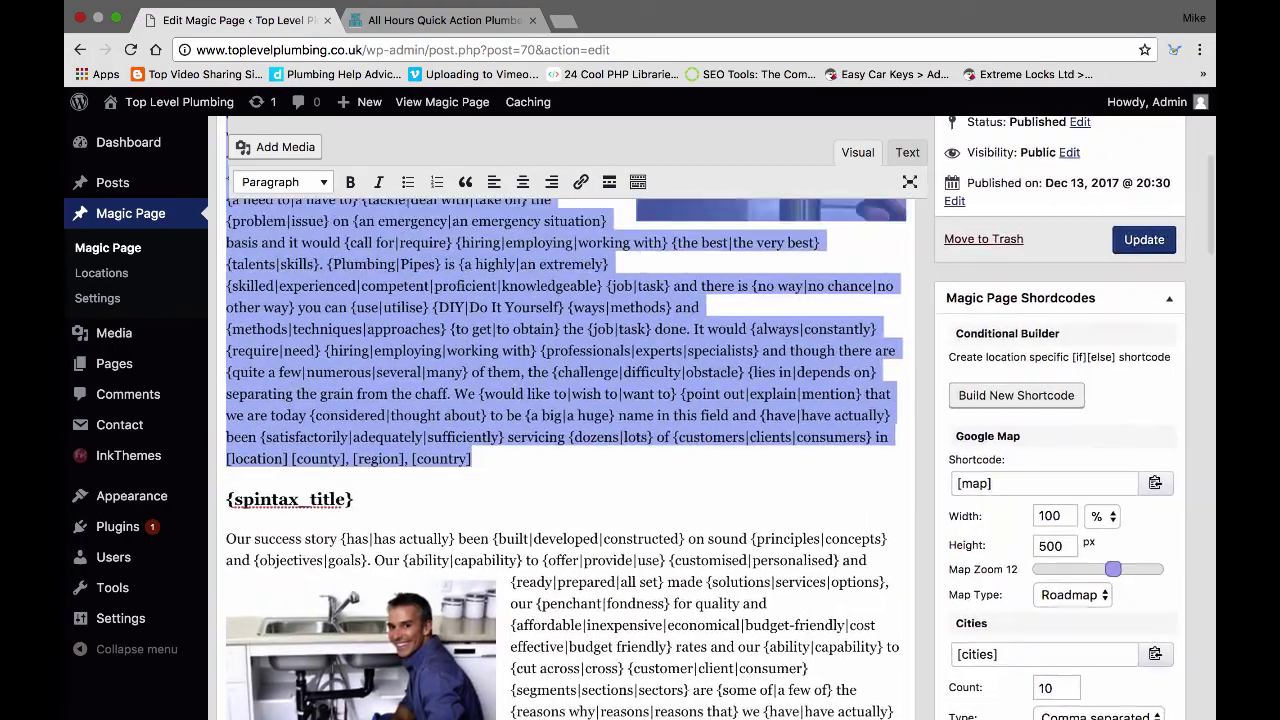
scroll(640, 420, down, 15)
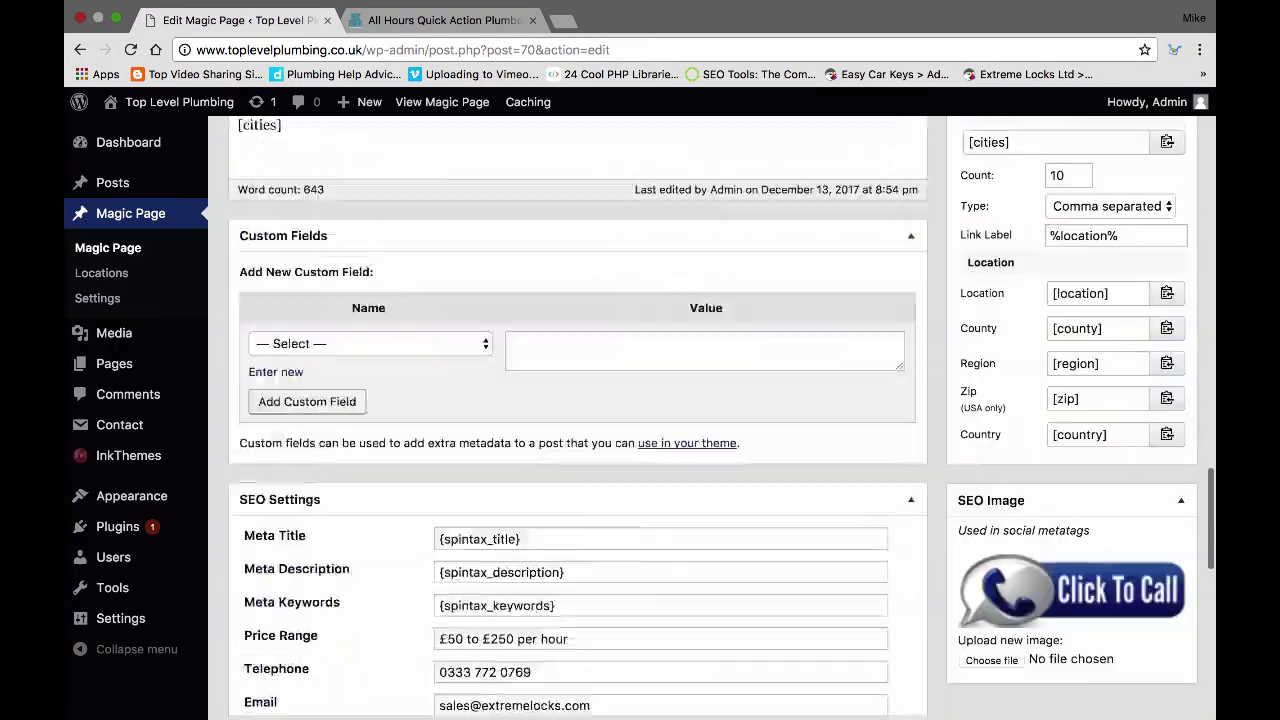
scroll(640, 420, up, 15)
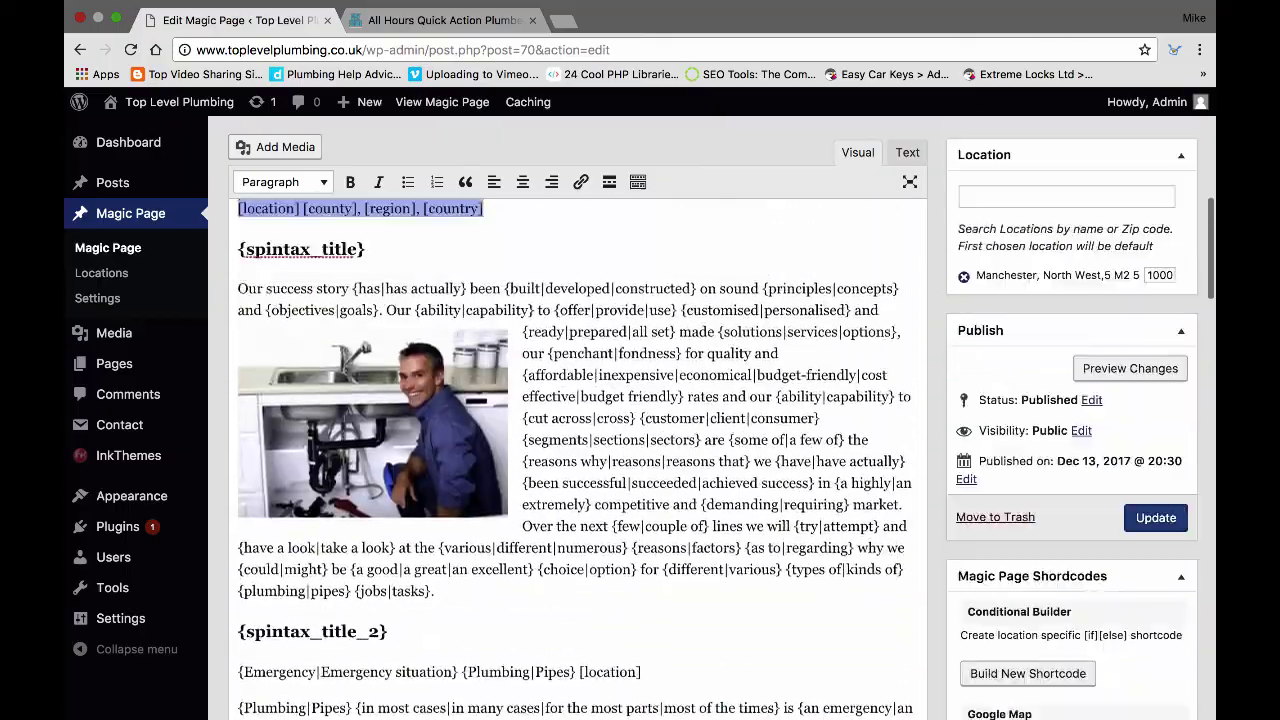
scroll(640, 420, down, 20)
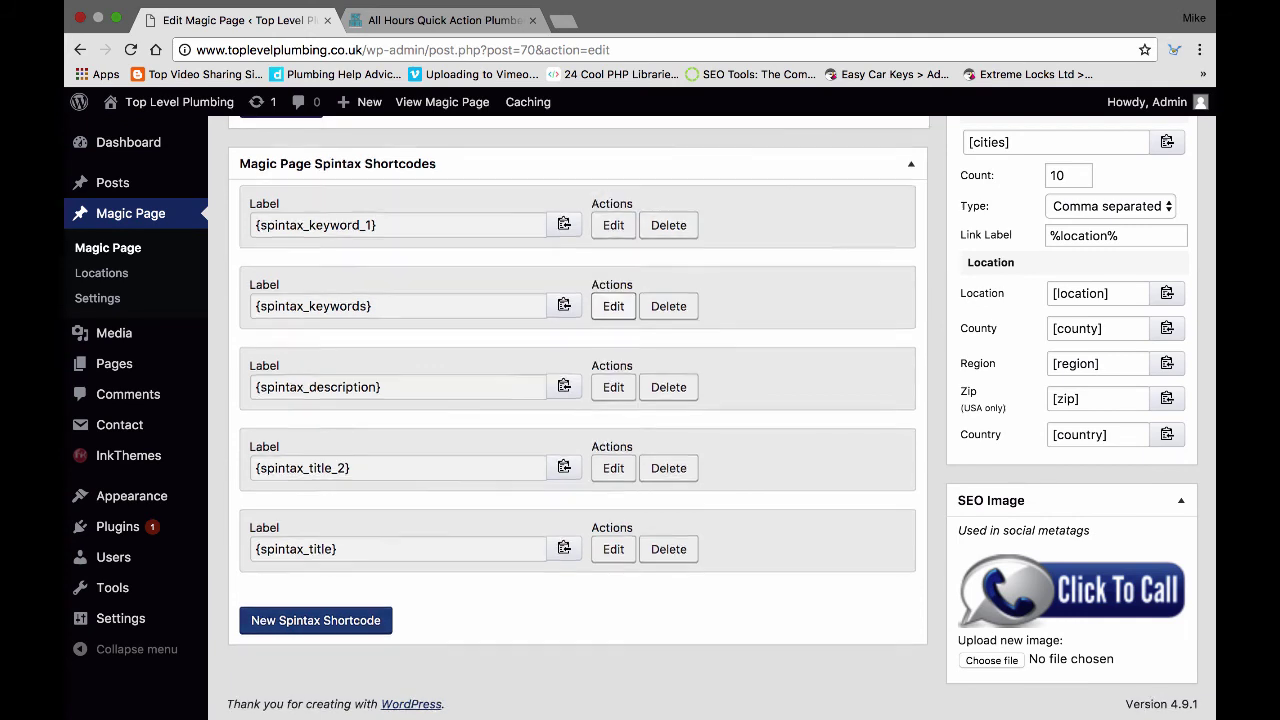
Open and close the {spintax_keyword_1} shortcode's options to review them.
scroll(668, 223, up, 2)
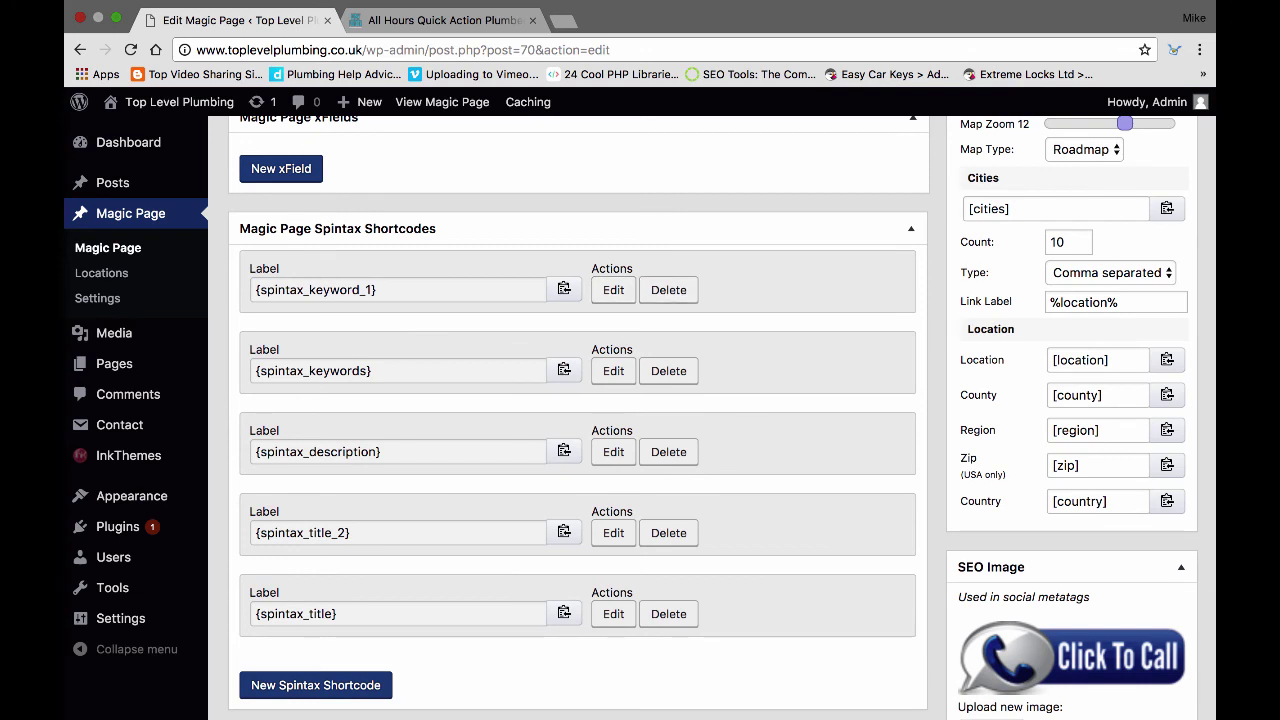
click(613, 289)
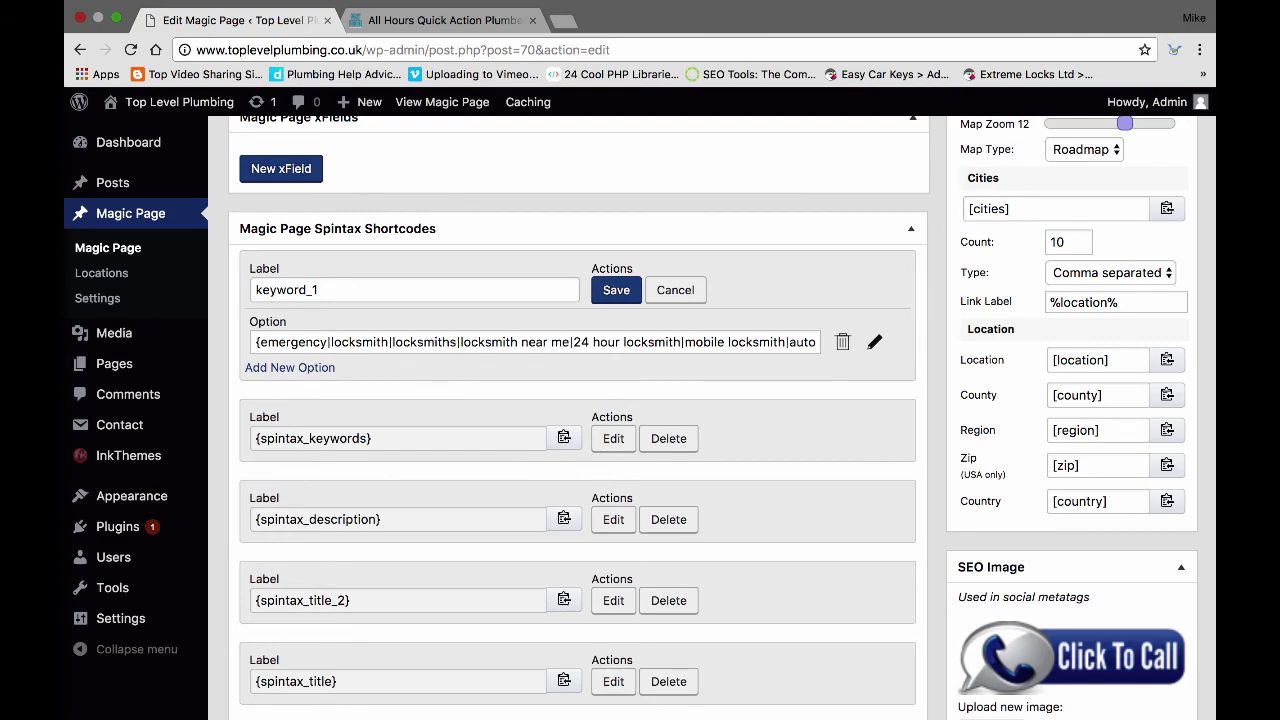
click(616, 289)
Update the Magic Page so it reports as saved.
scroll(616, 289, down, 2)
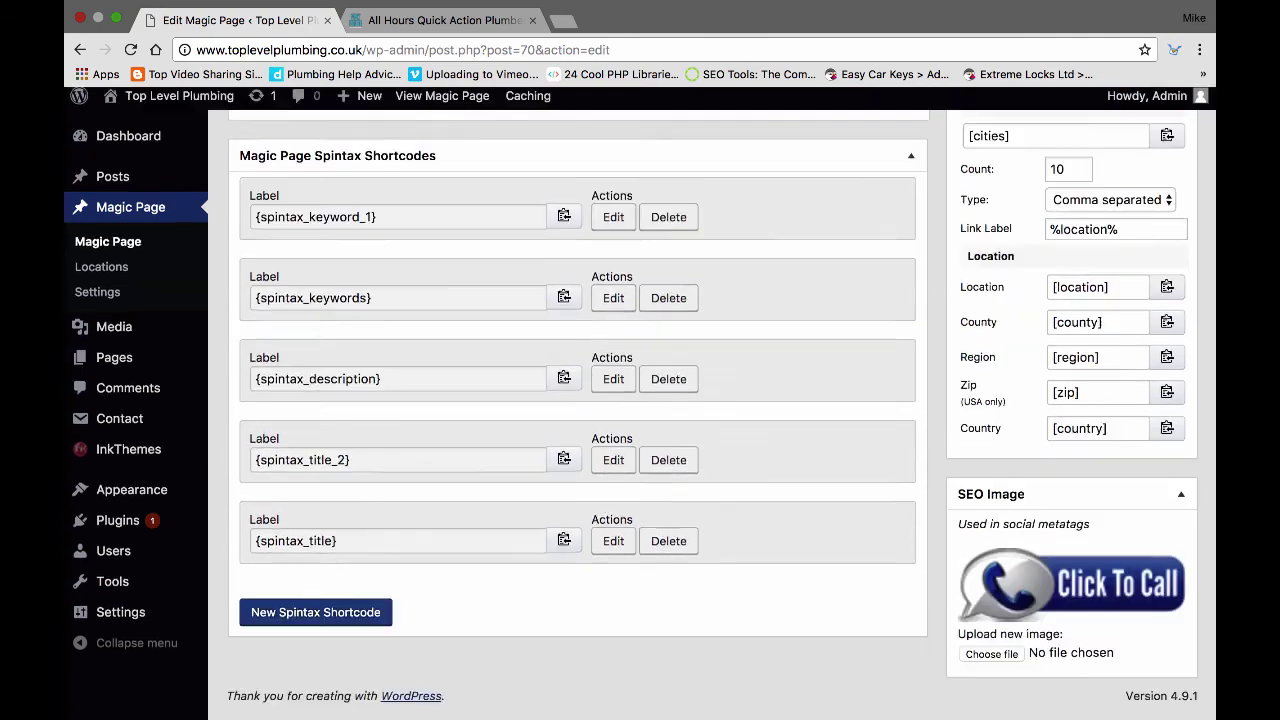
scroll(578, 420, up, 5)
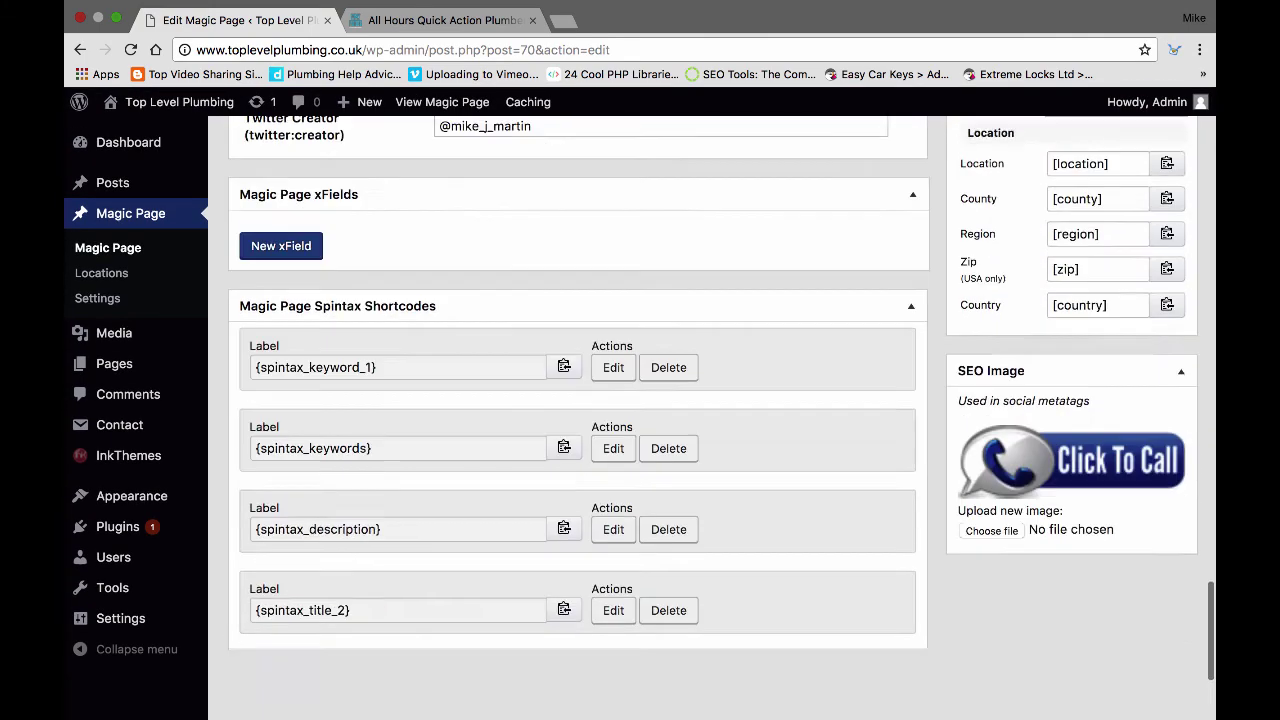
scroll(578, 420, up, 3)
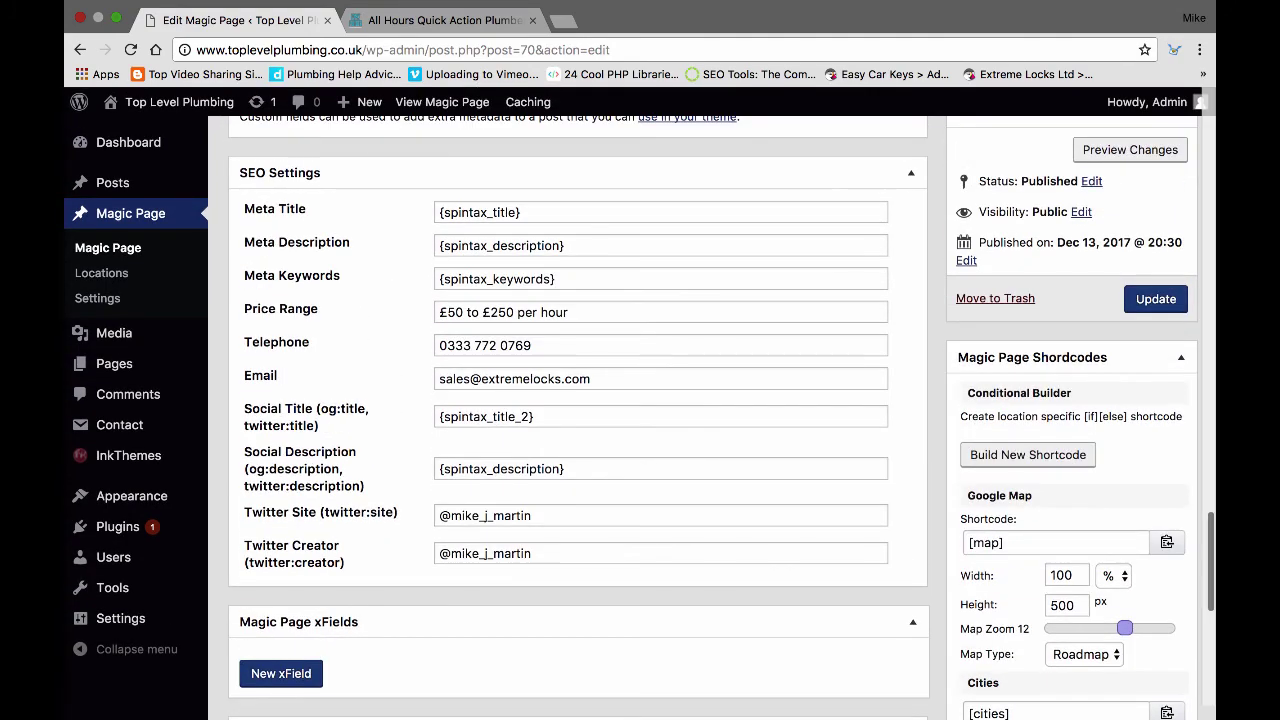
click(1156, 298)
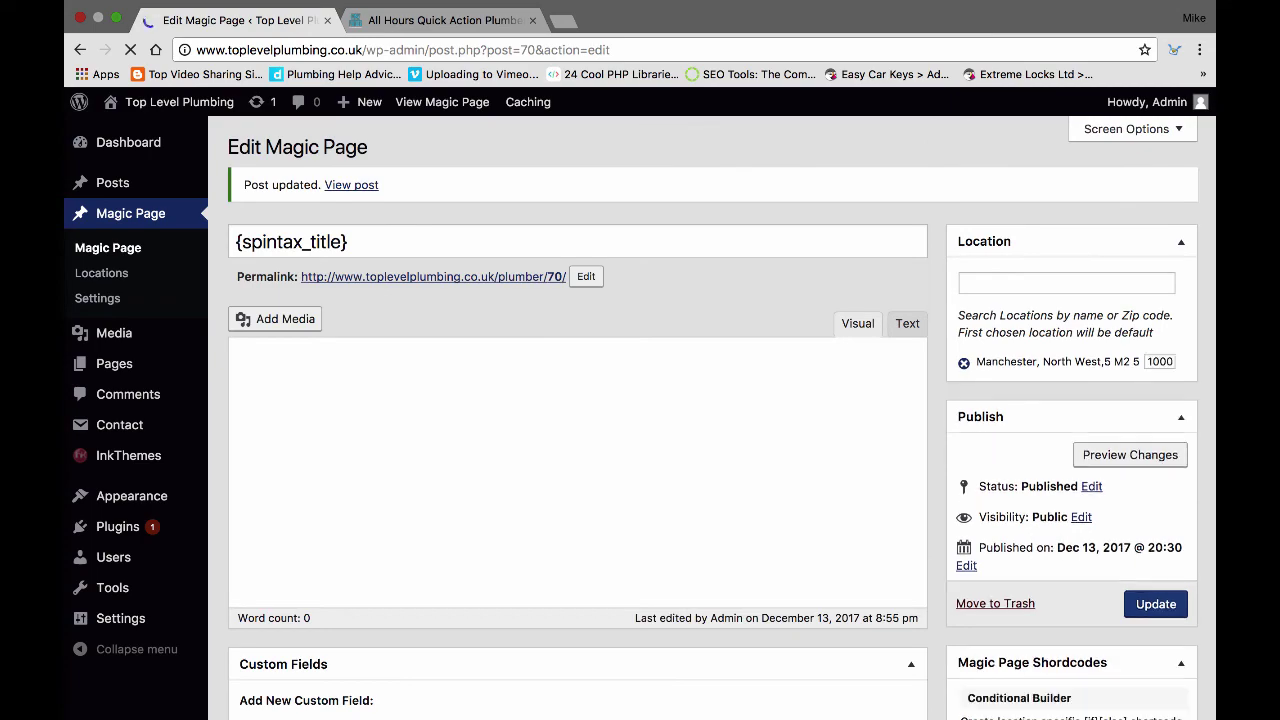
scroll(543, 380, down, 5)
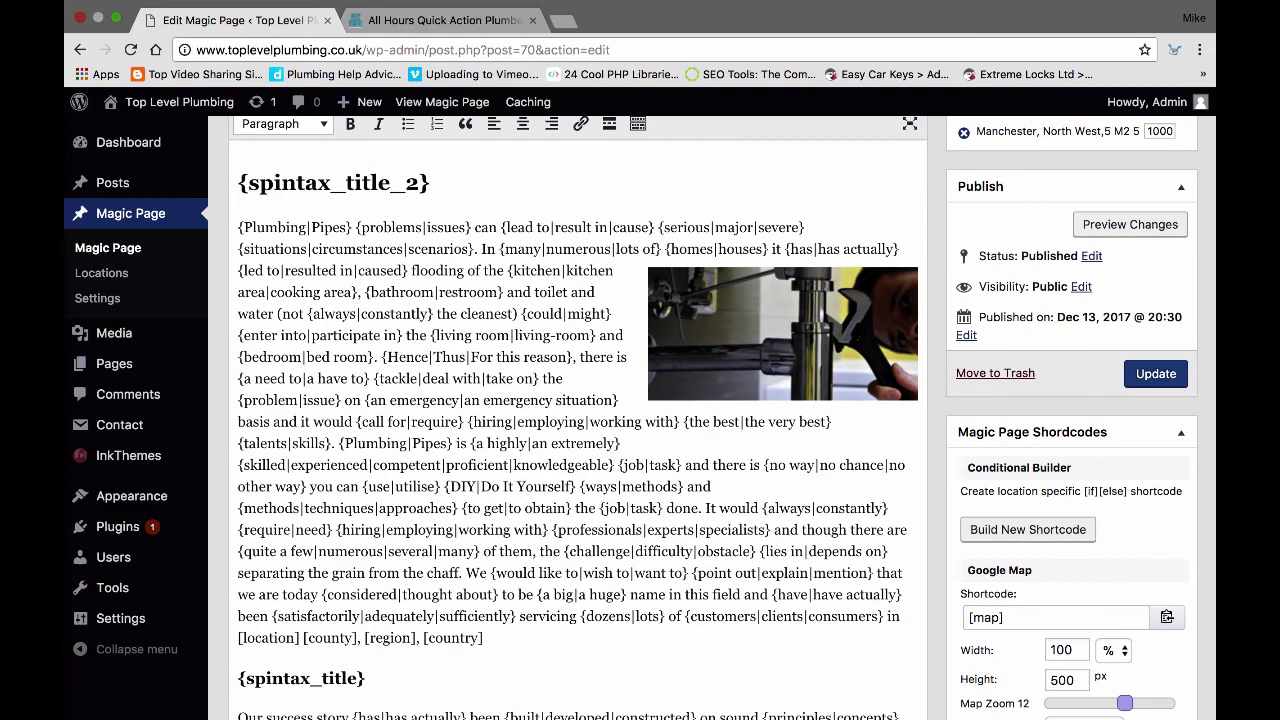
scroll(577, 418, down, 5)
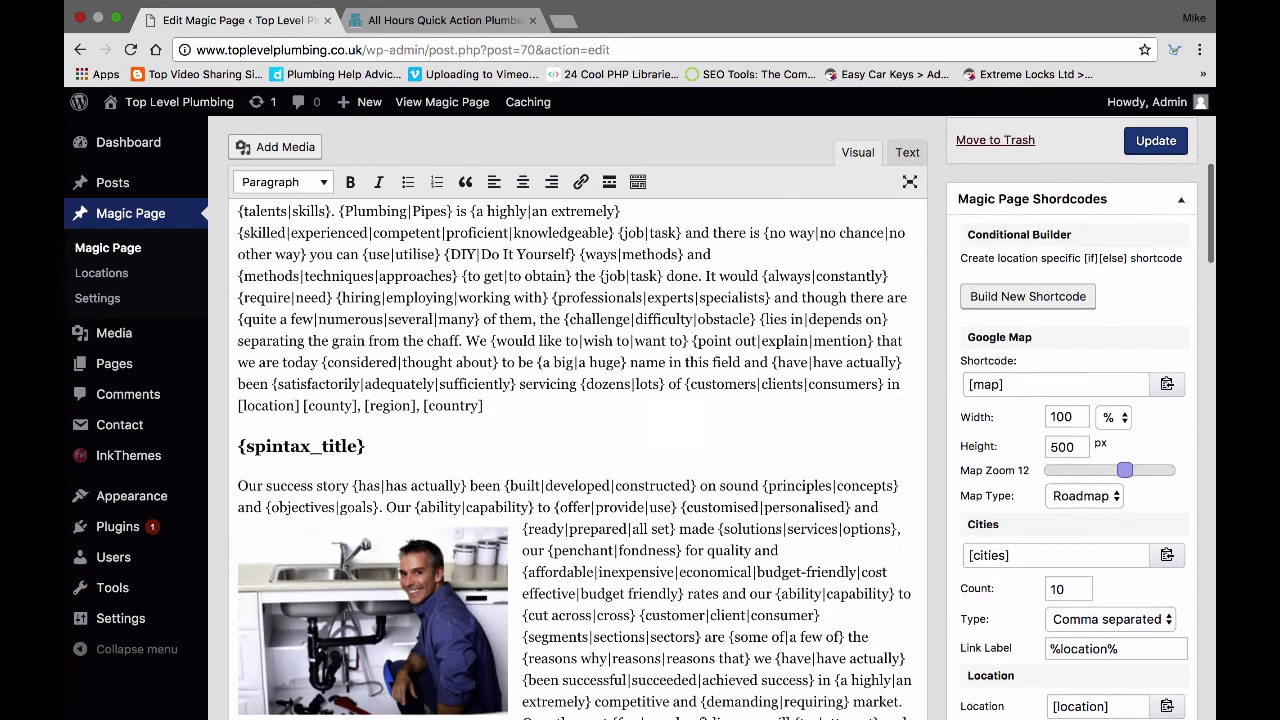
scroll(577, 418, up, 6)
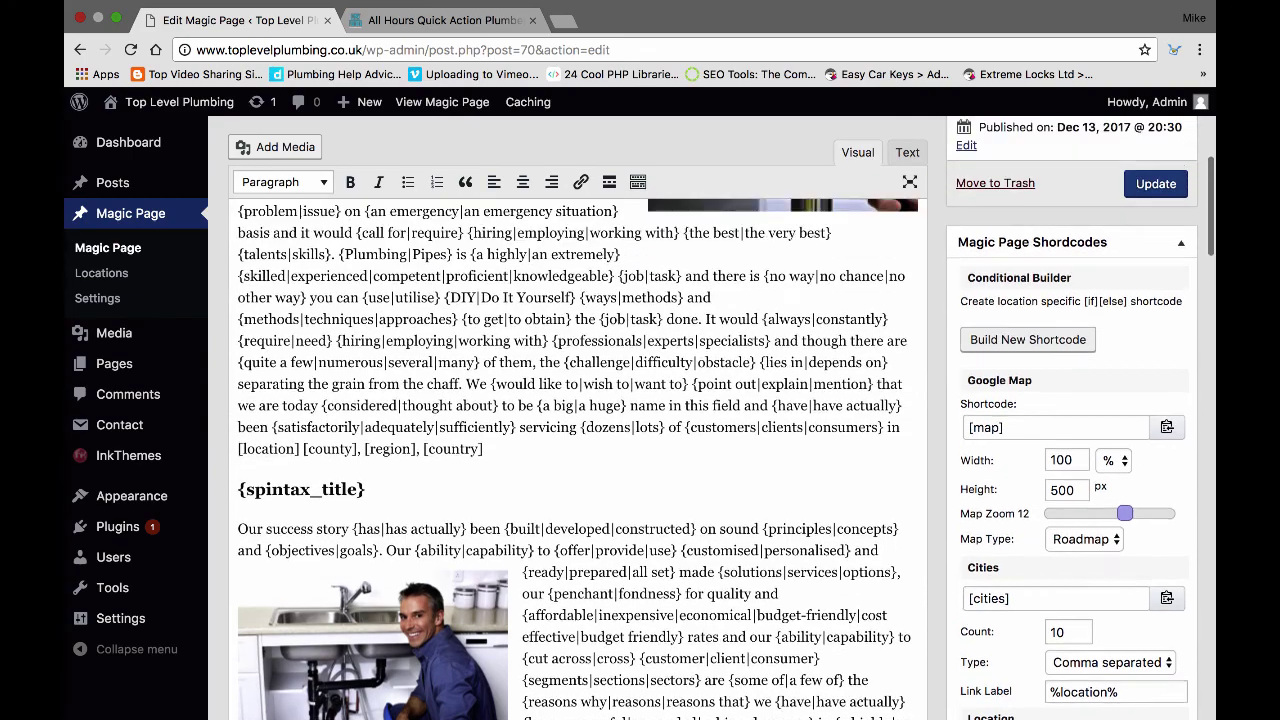
scroll(577, 418, down, 2)
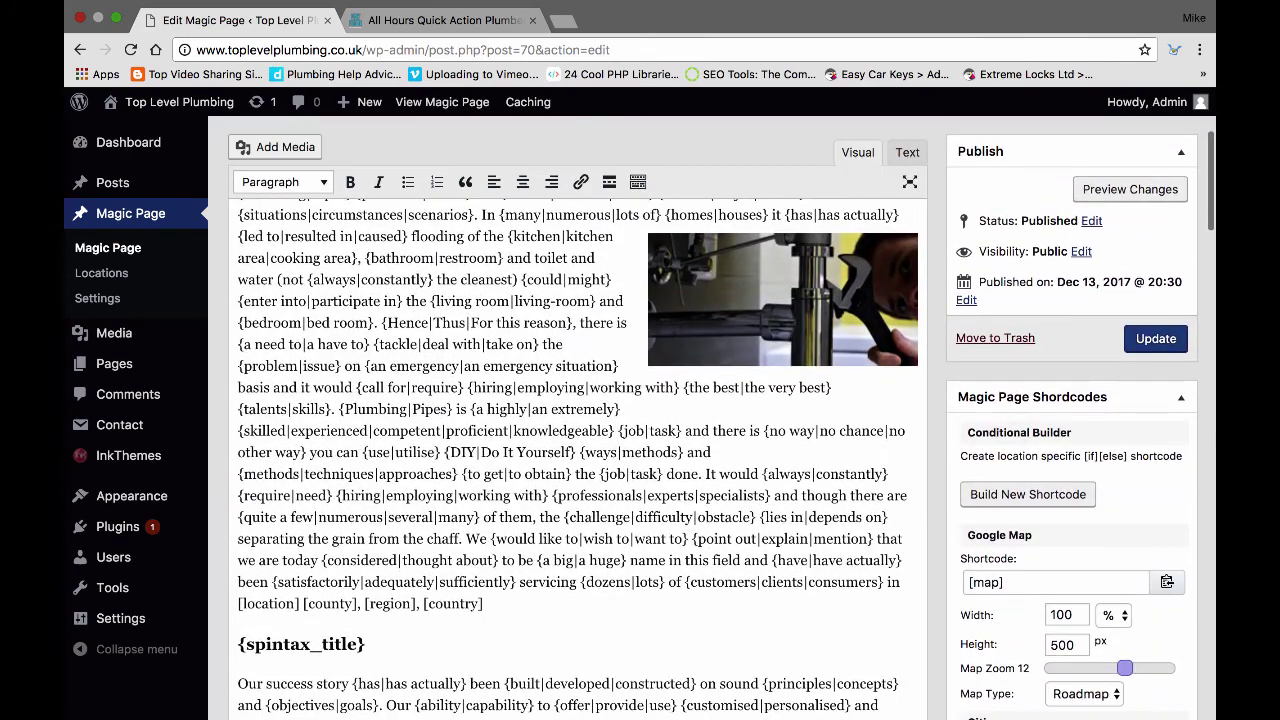
scroll(577, 418, up, 2)
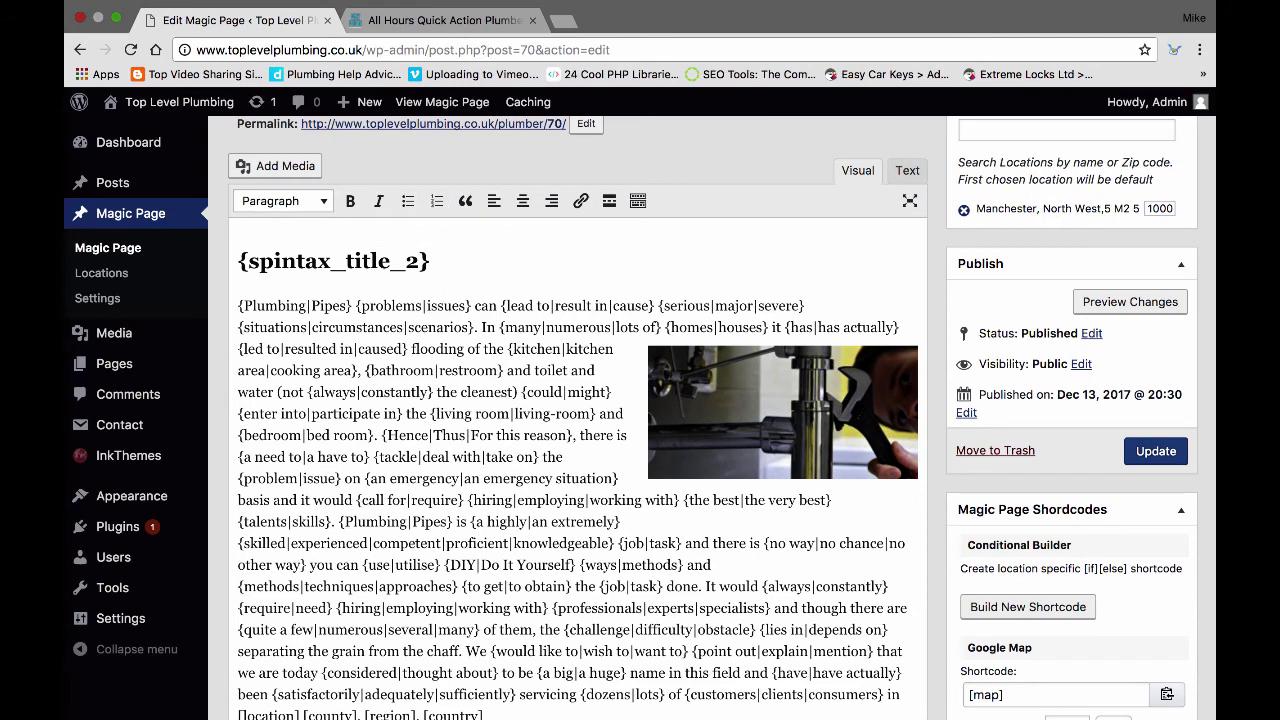
scroll(577, 418, down, 9)
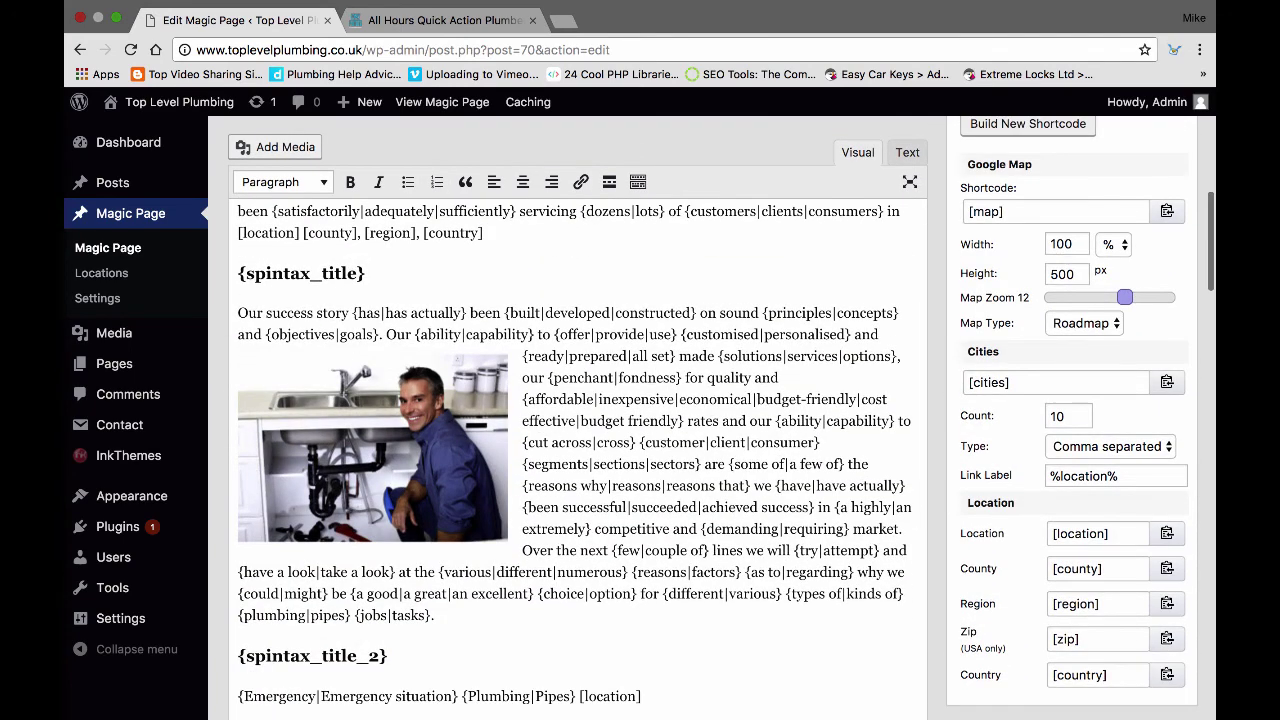
scroll(577, 418, down, 8)
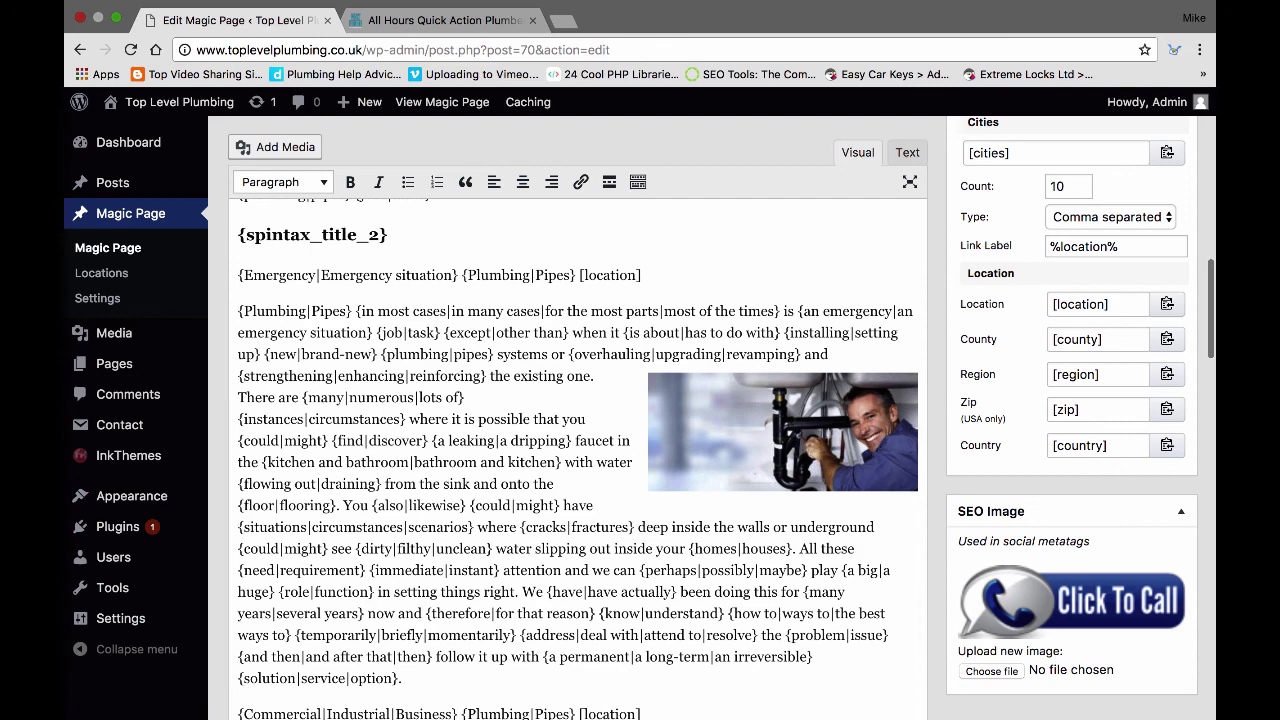
scroll(577, 418, down, 6)
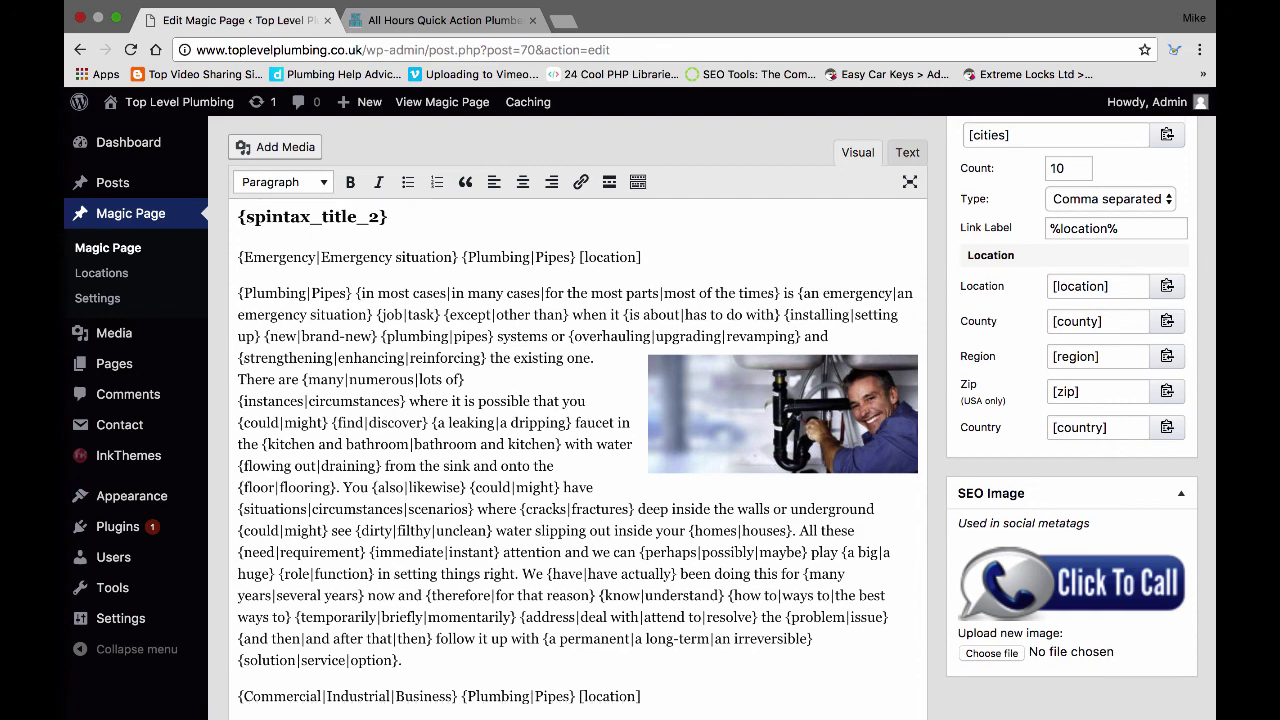
scroll(577, 450, down, 2)
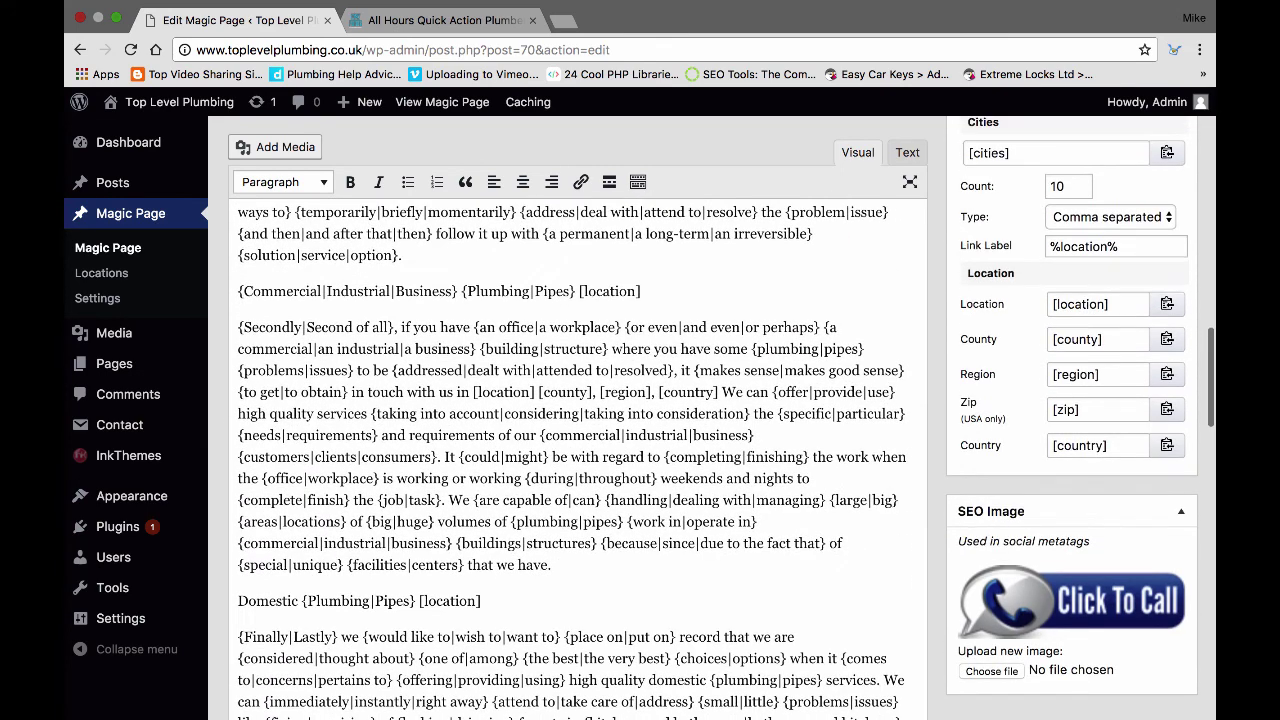
scroll(577, 460, down, 3)
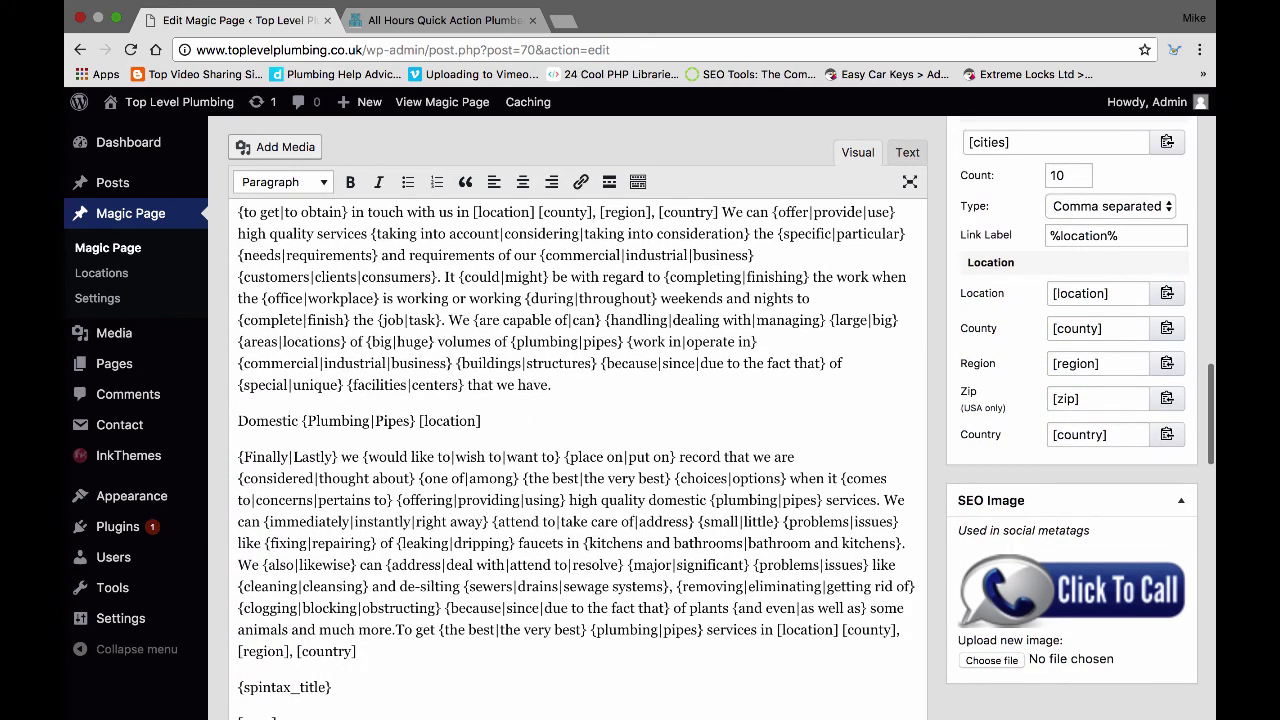
scroll(577, 450, down, 3)
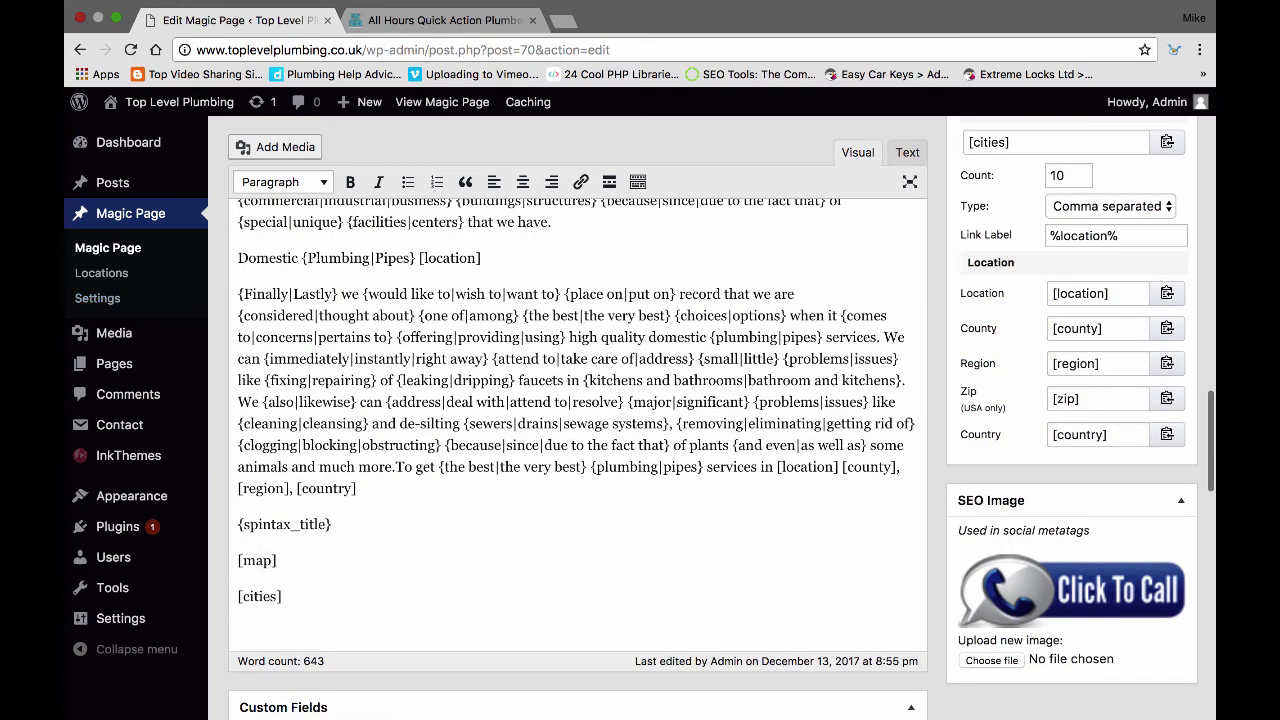
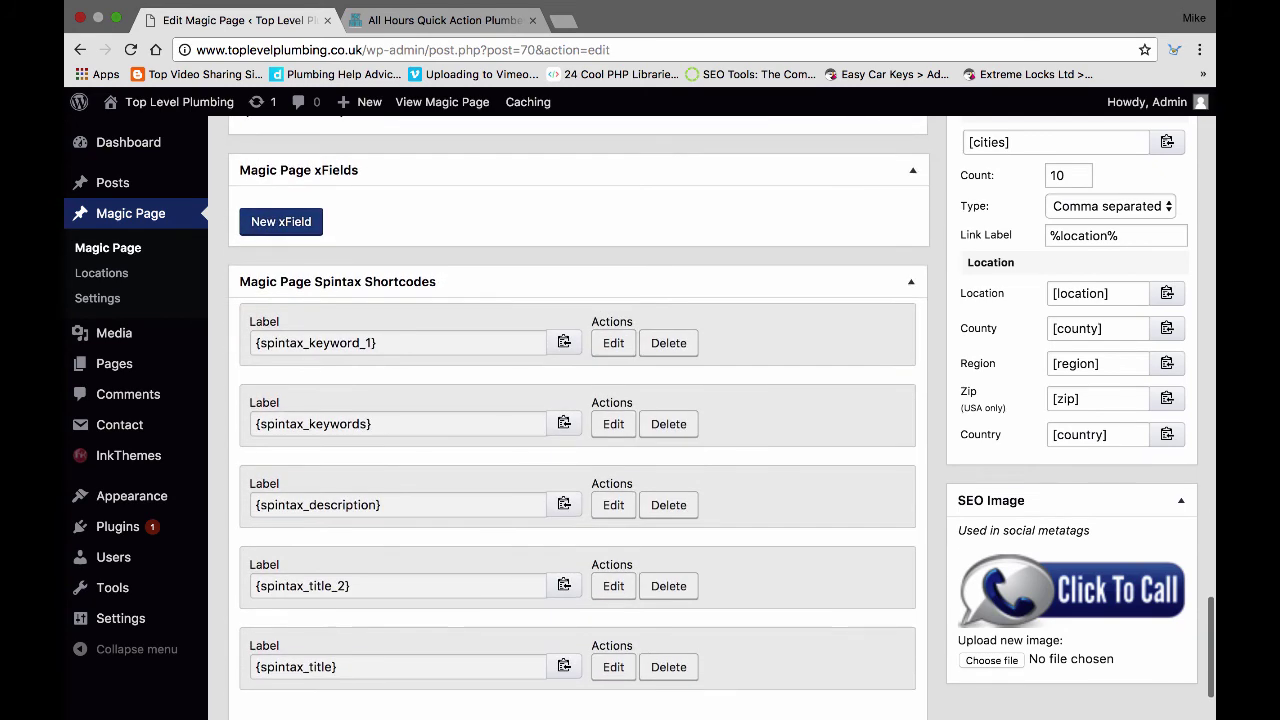
Create and save a new spintax shortcode labelled paragraph_1.
click(360, 616)
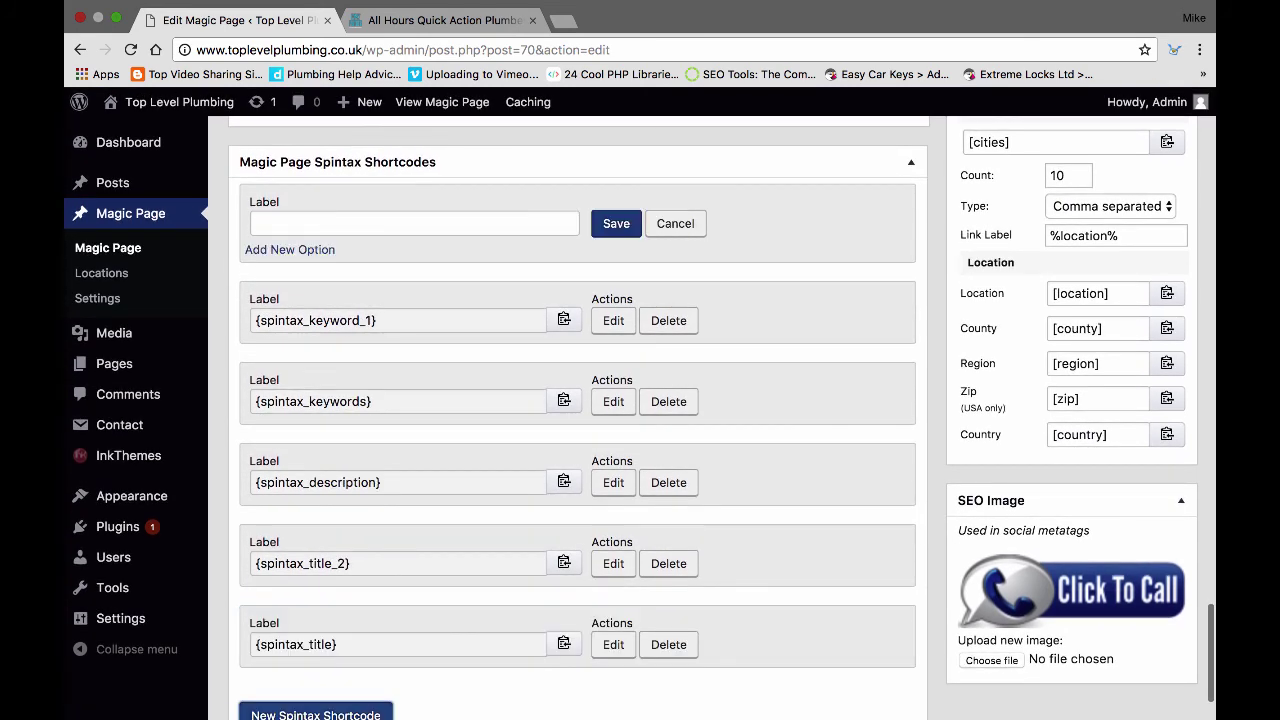
text(paragraph 1)
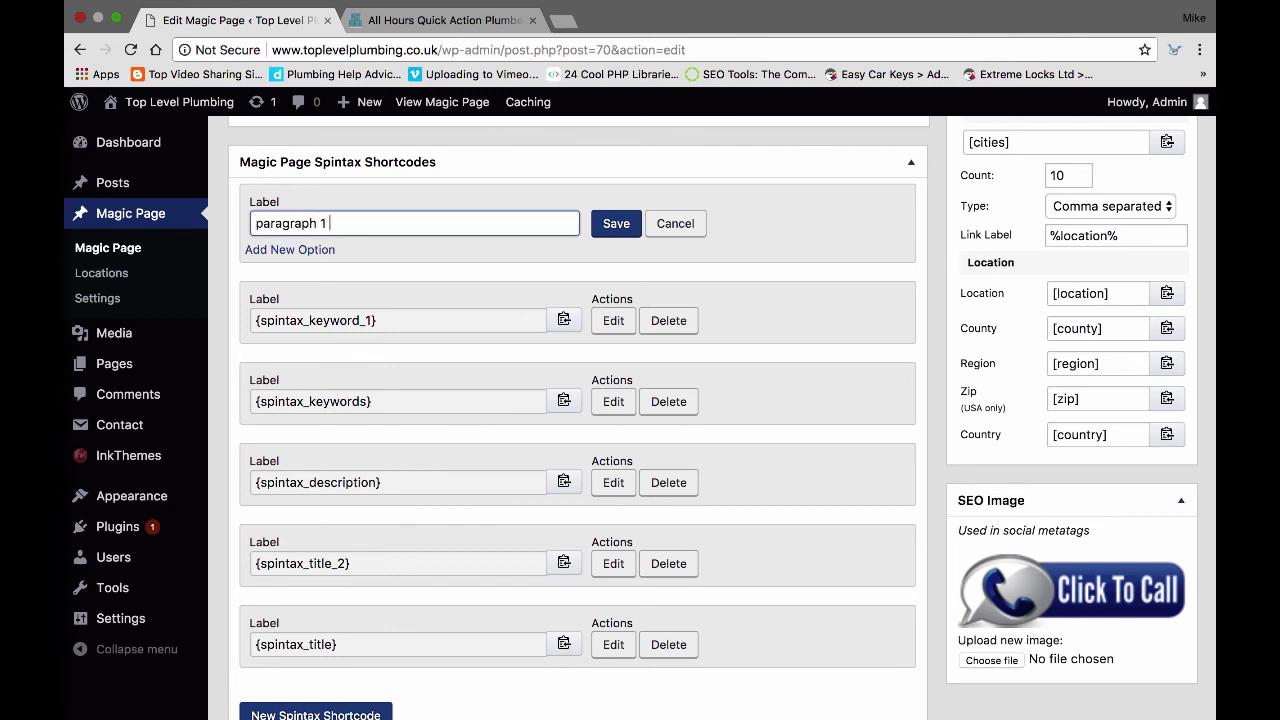
key(Return)
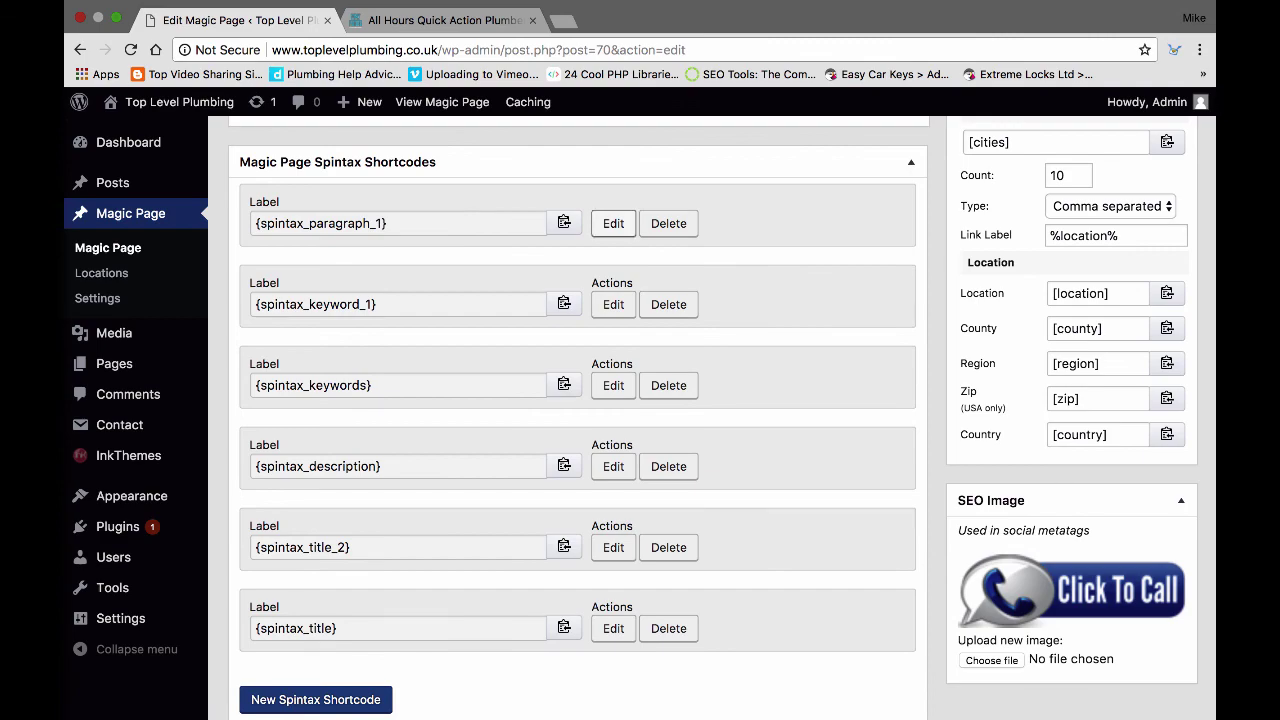
click(613, 223)
Rename the paragraph_1 shortcode's label to random and save it.
click(289, 249)
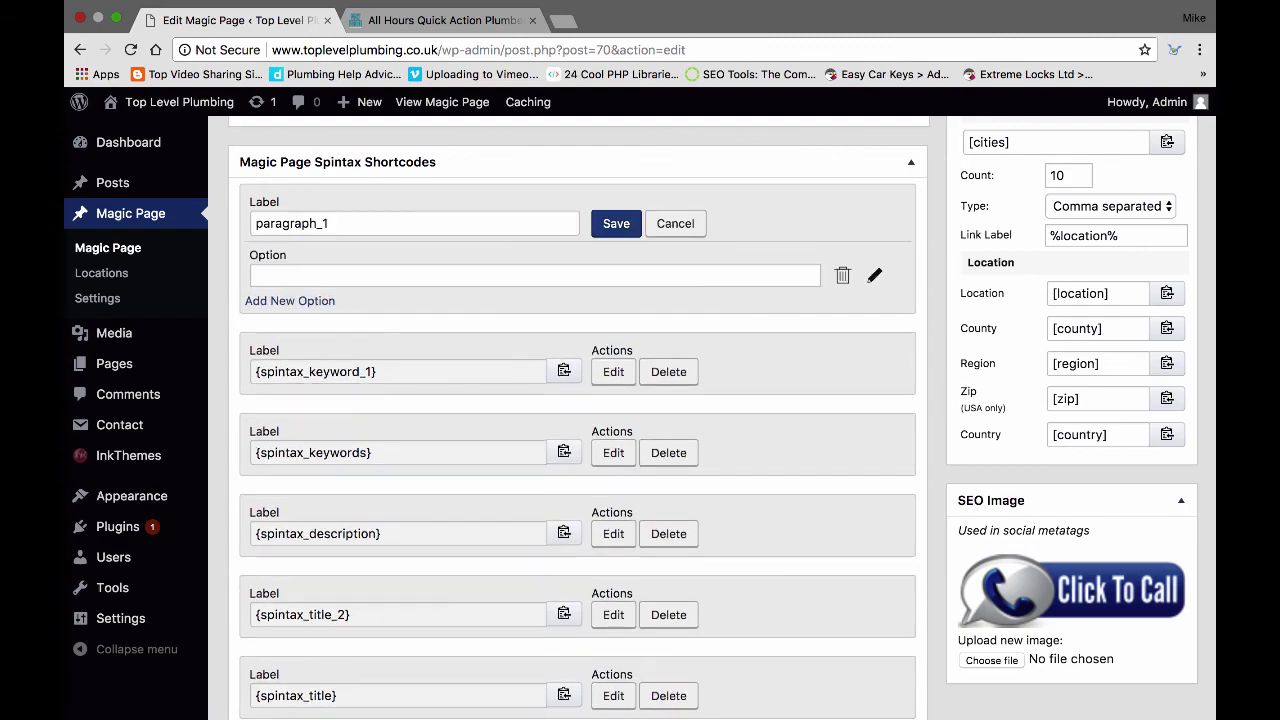
key(ctrl+Right)
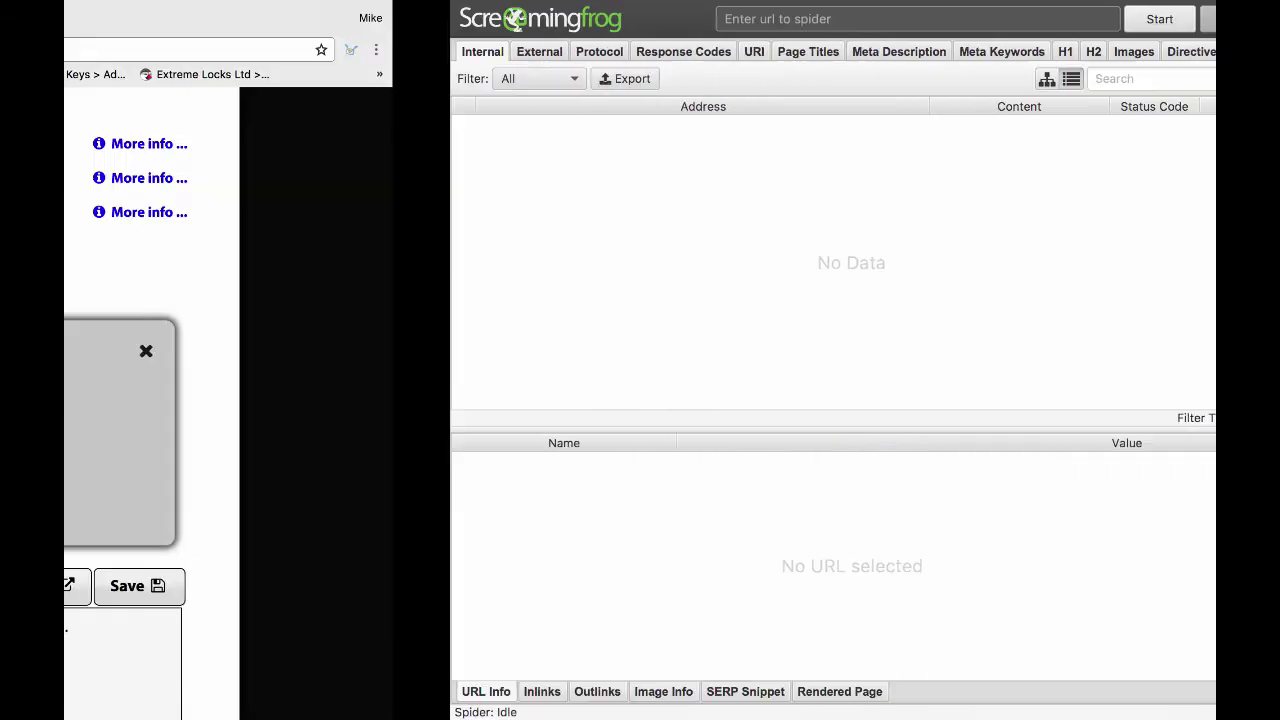
key(ctrl+Left)
key(ctrl+Left)
key(ctrl+Left)
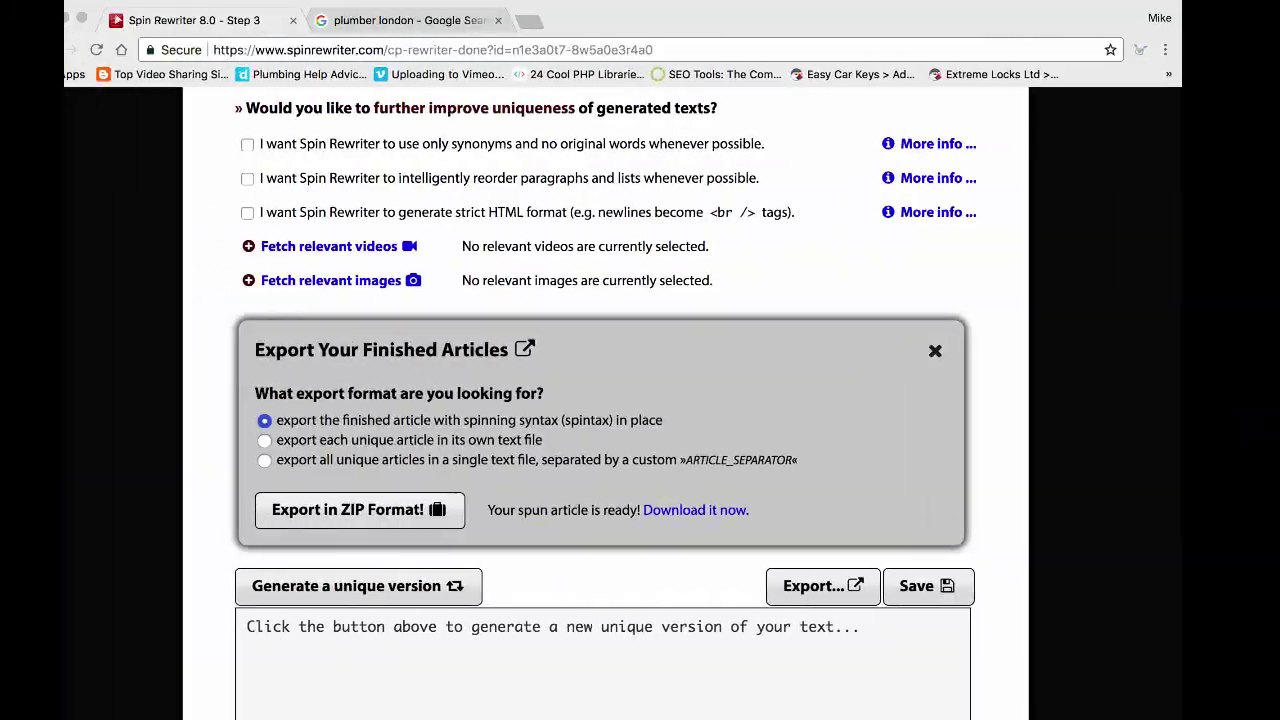
scroll(640, 400, down, 3)
scroll(640, 400, down, 5)
key(ctrl+Right)
key(ctrl+Right)
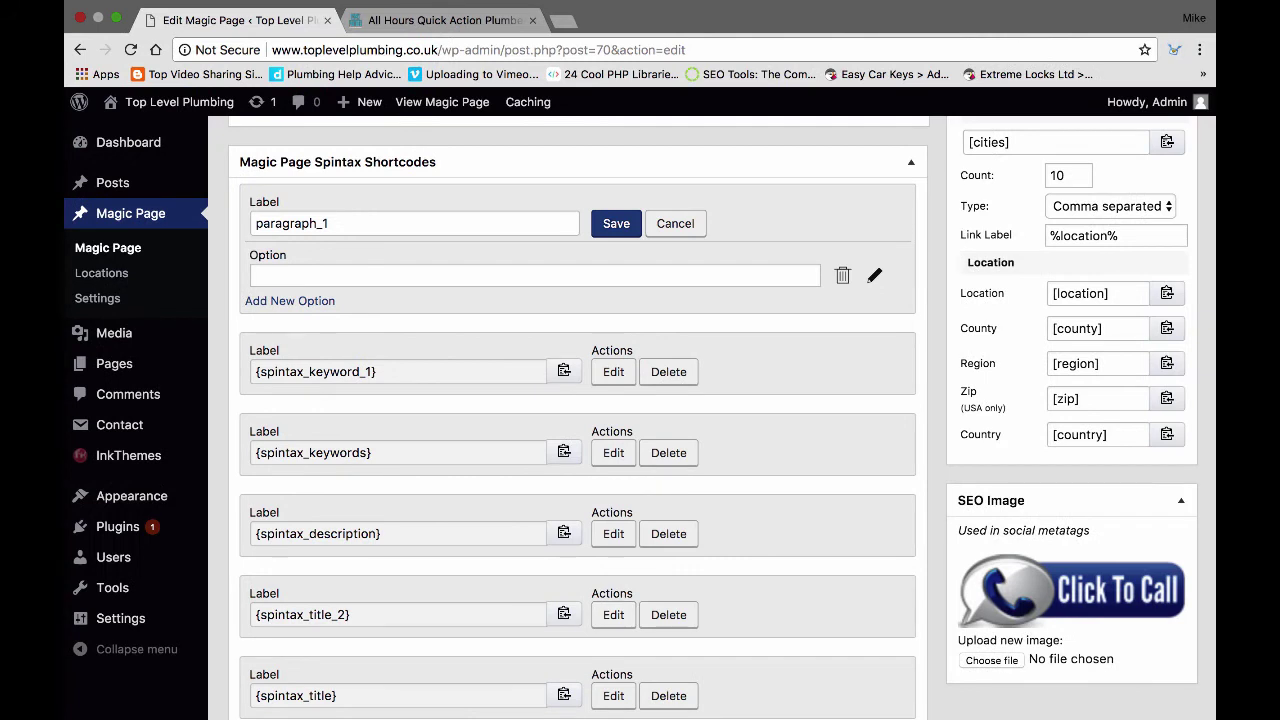
triple_click(291, 223)
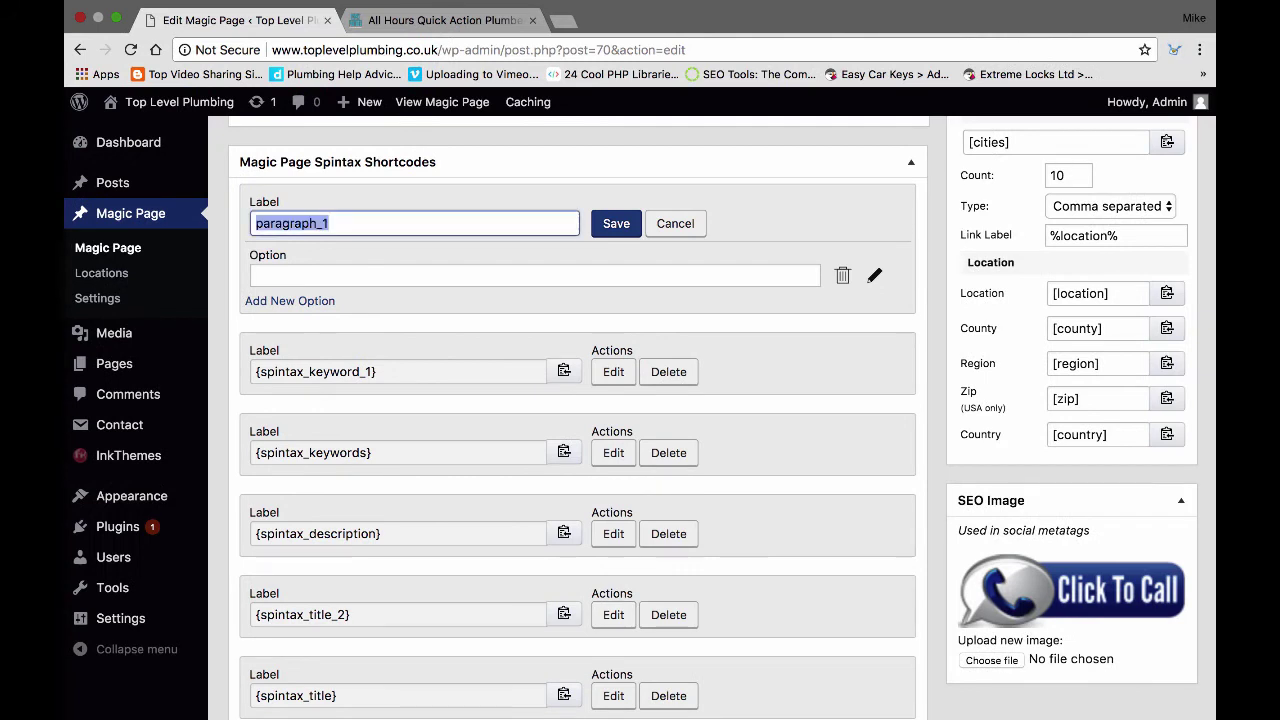
key(BackSpace)
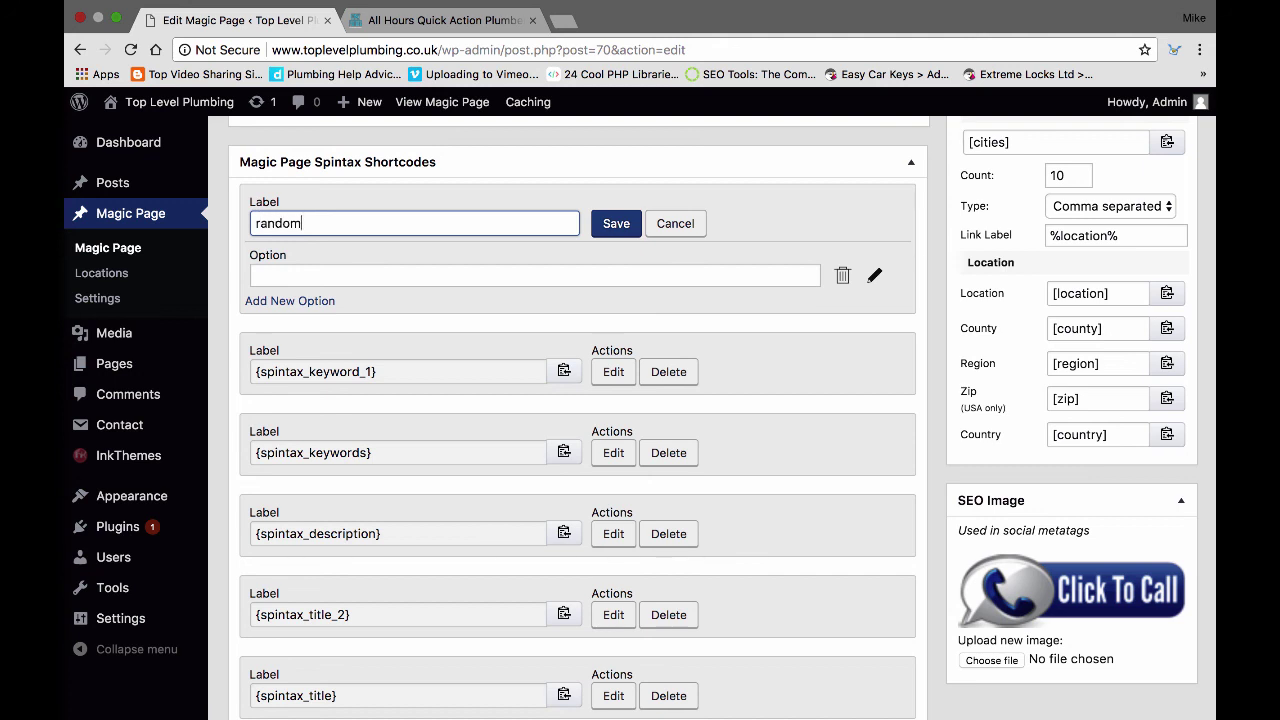
click(616, 223)
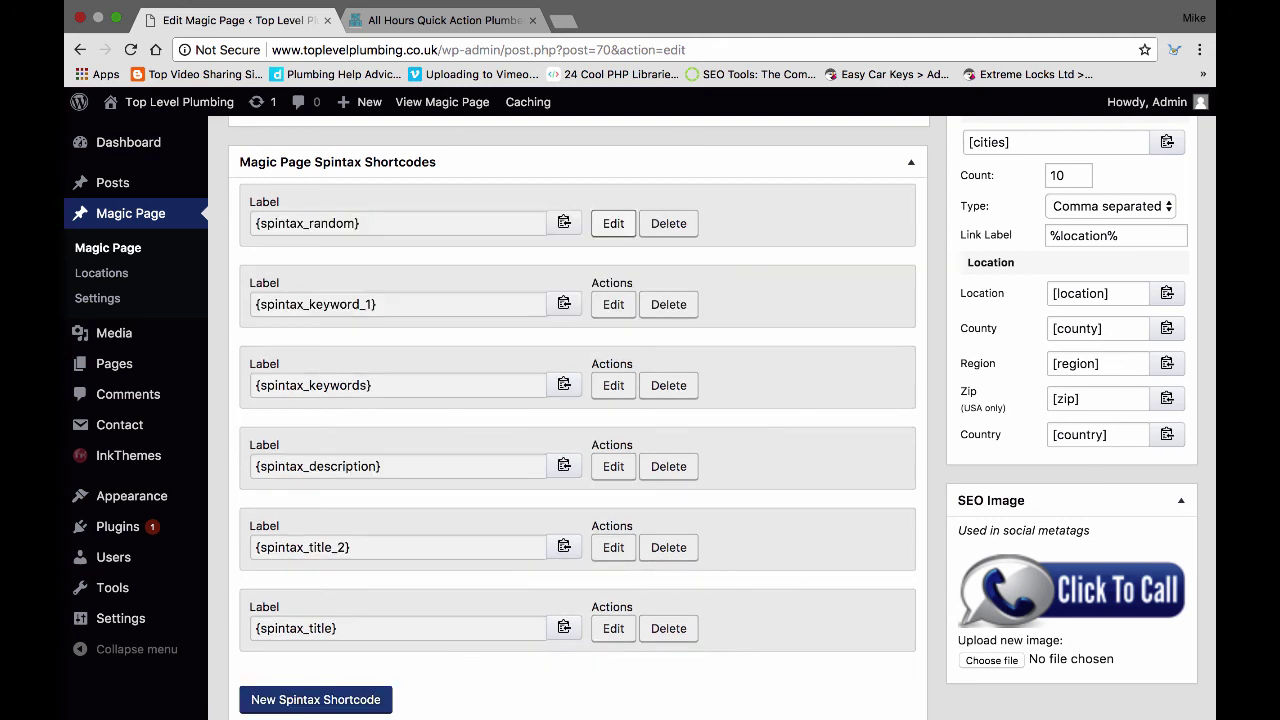
Add three empty option fields to the random shortcode.
click(613, 223)
click(290, 249)
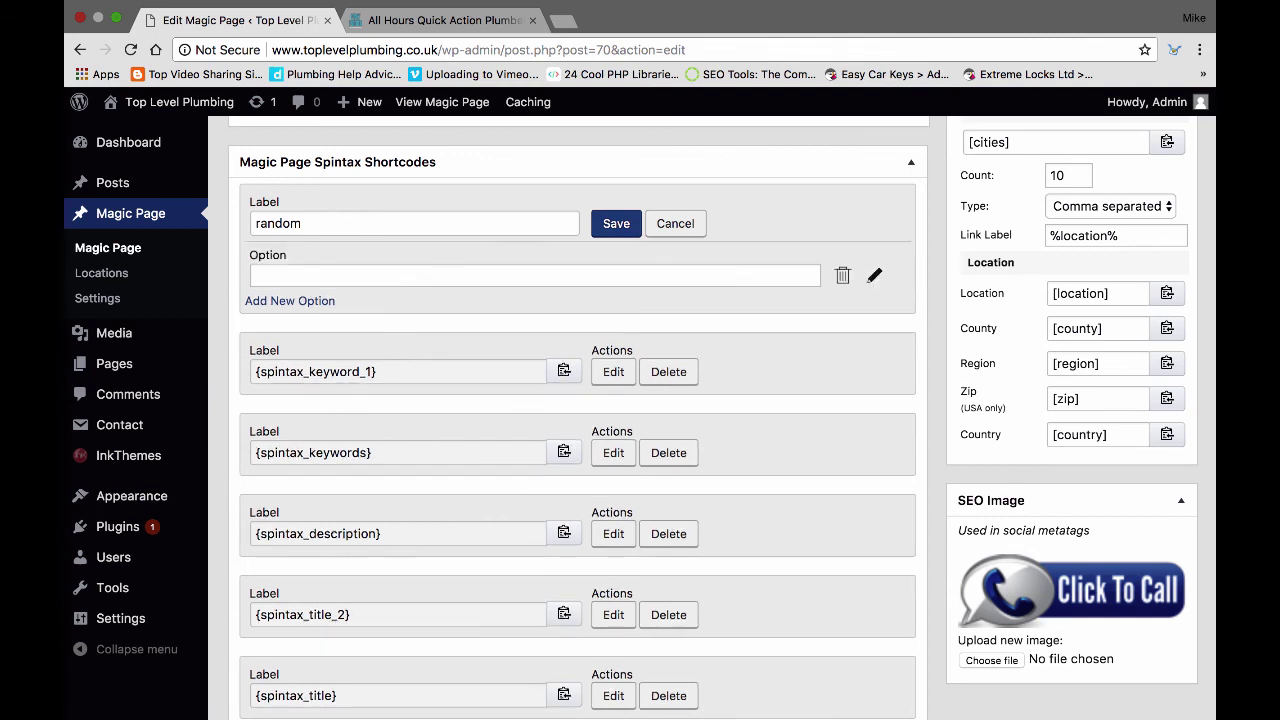
click(290, 300)
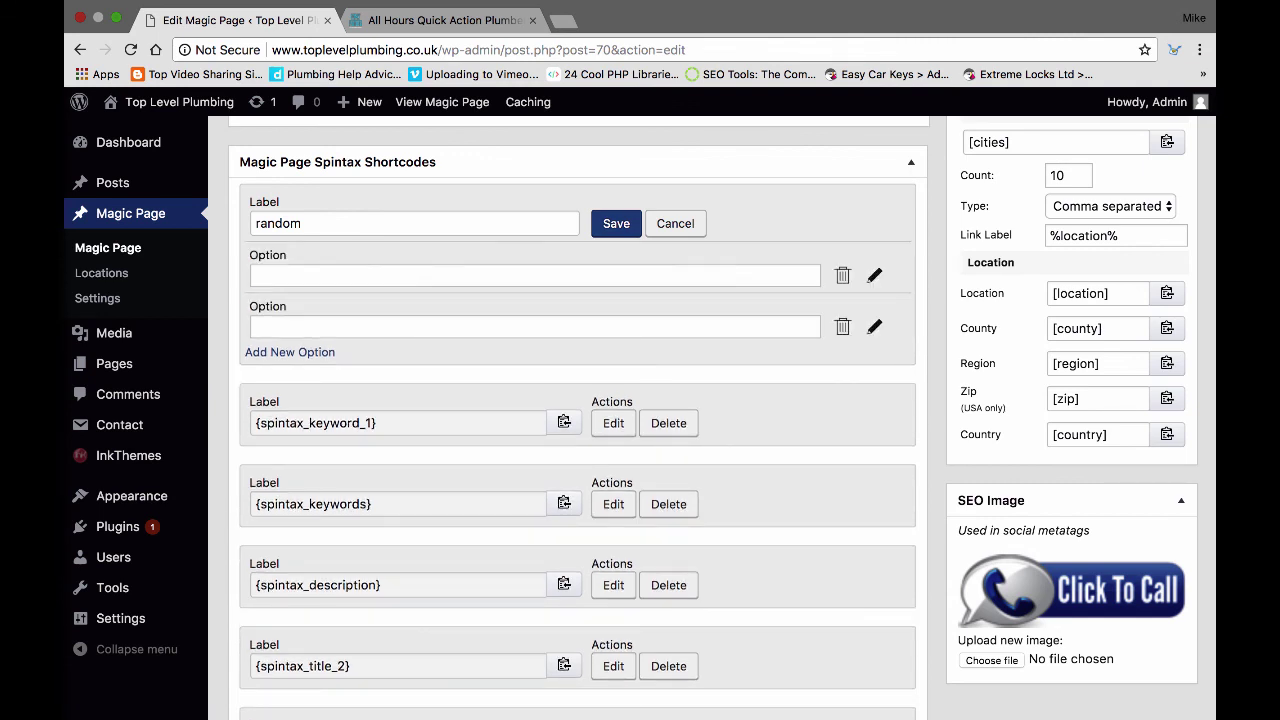
click(290, 352)
click(535, 275)
scroll(570, 400, up, 15)
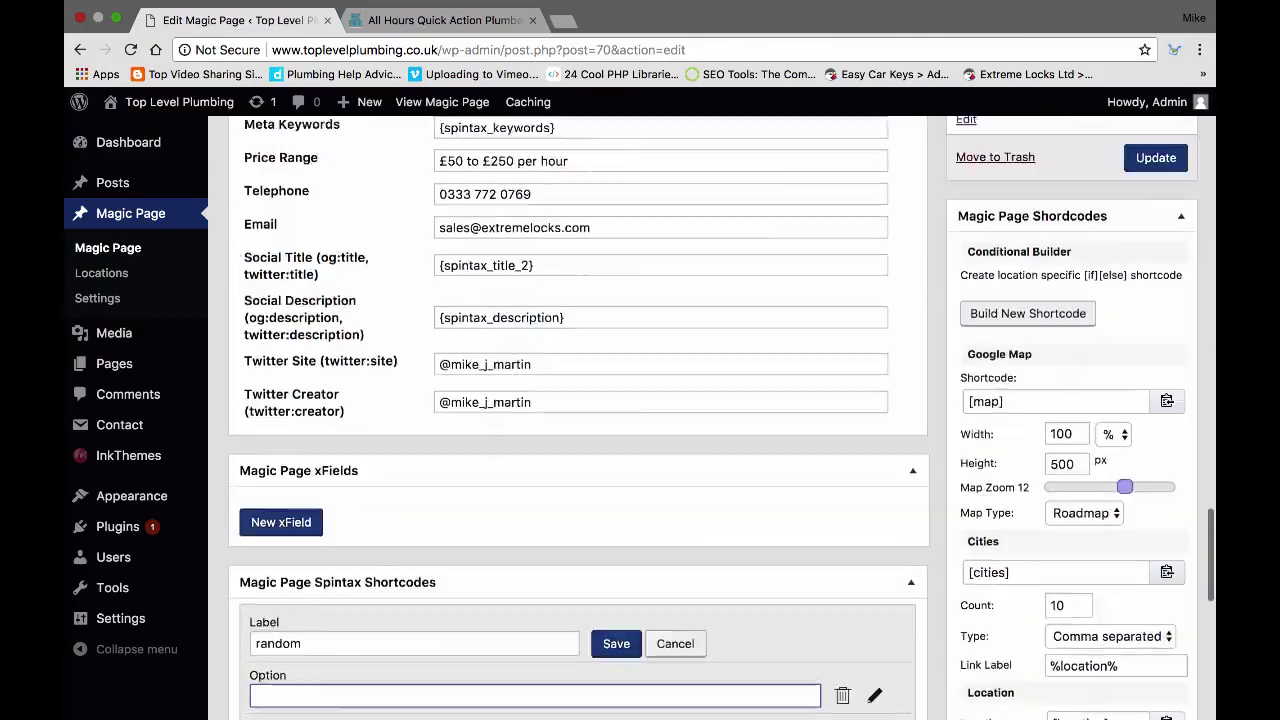
Paste the spintax paragraph ending [location] [county], [region], [country] into random's first option.
scroll(570, 450, up, 10)
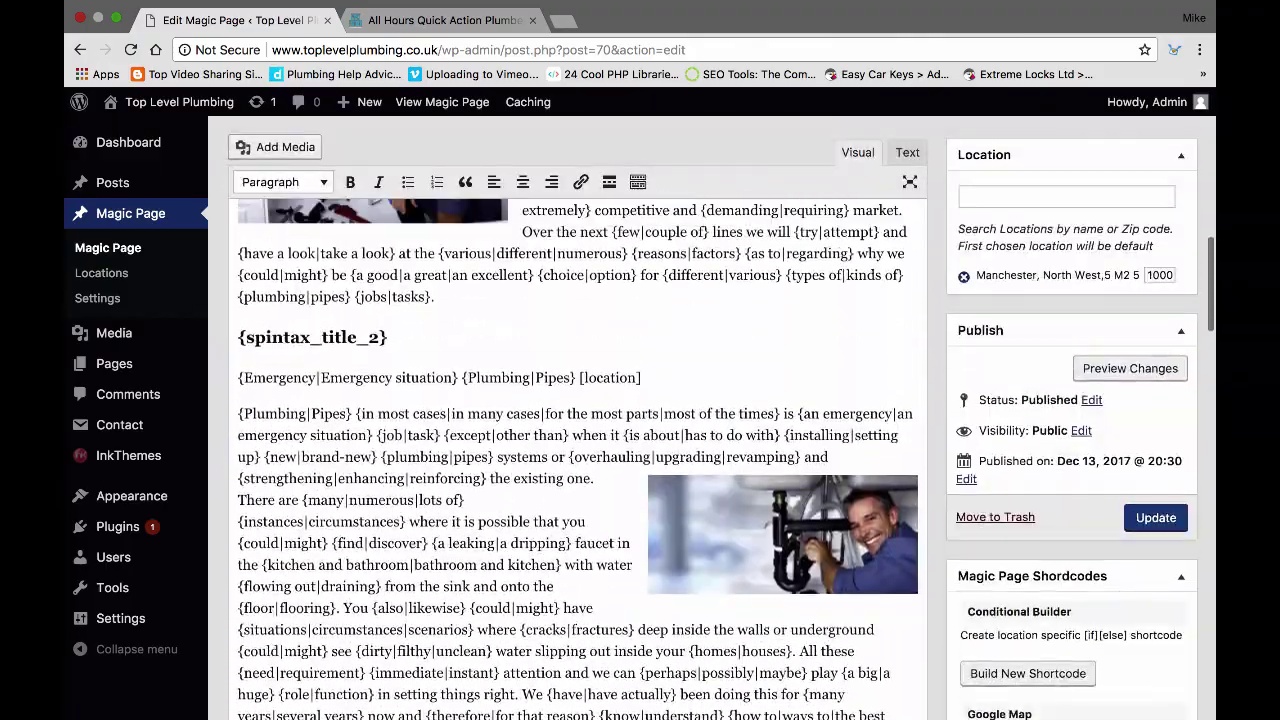
scroll(570, 450, up, 5)
scroll(570, 450, down, 3)
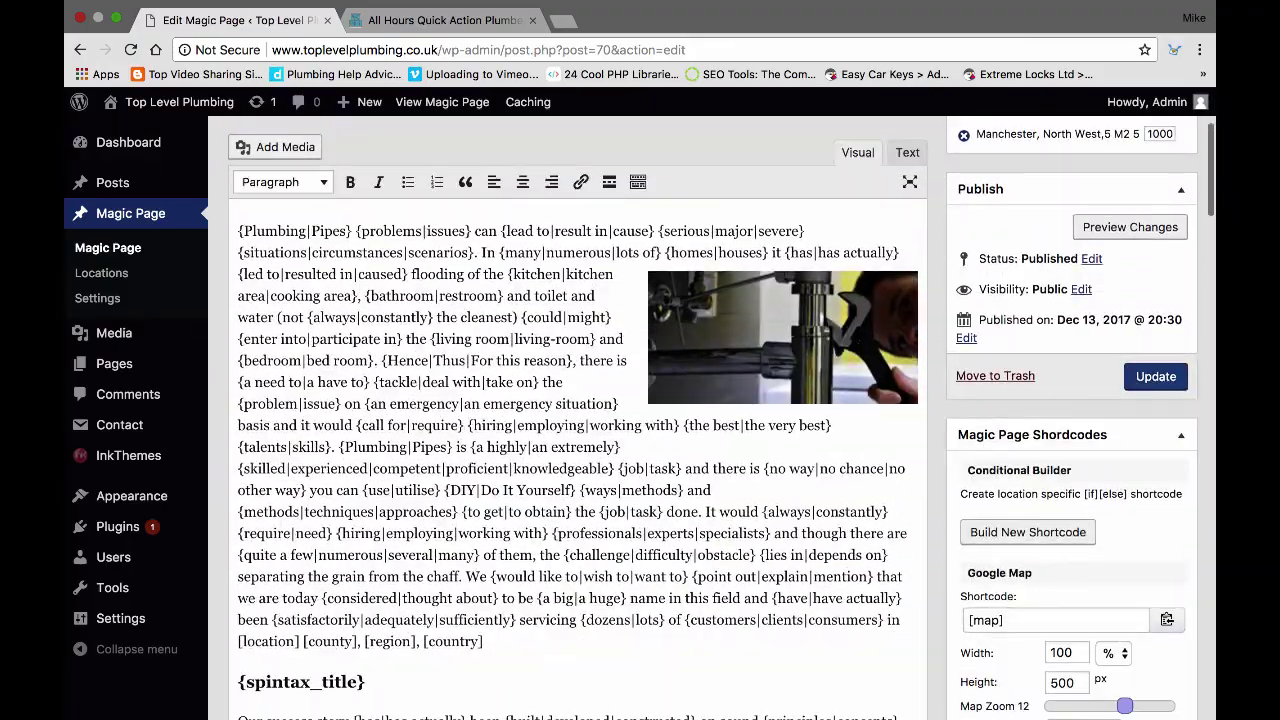
drag(484, 641, 238, 425)
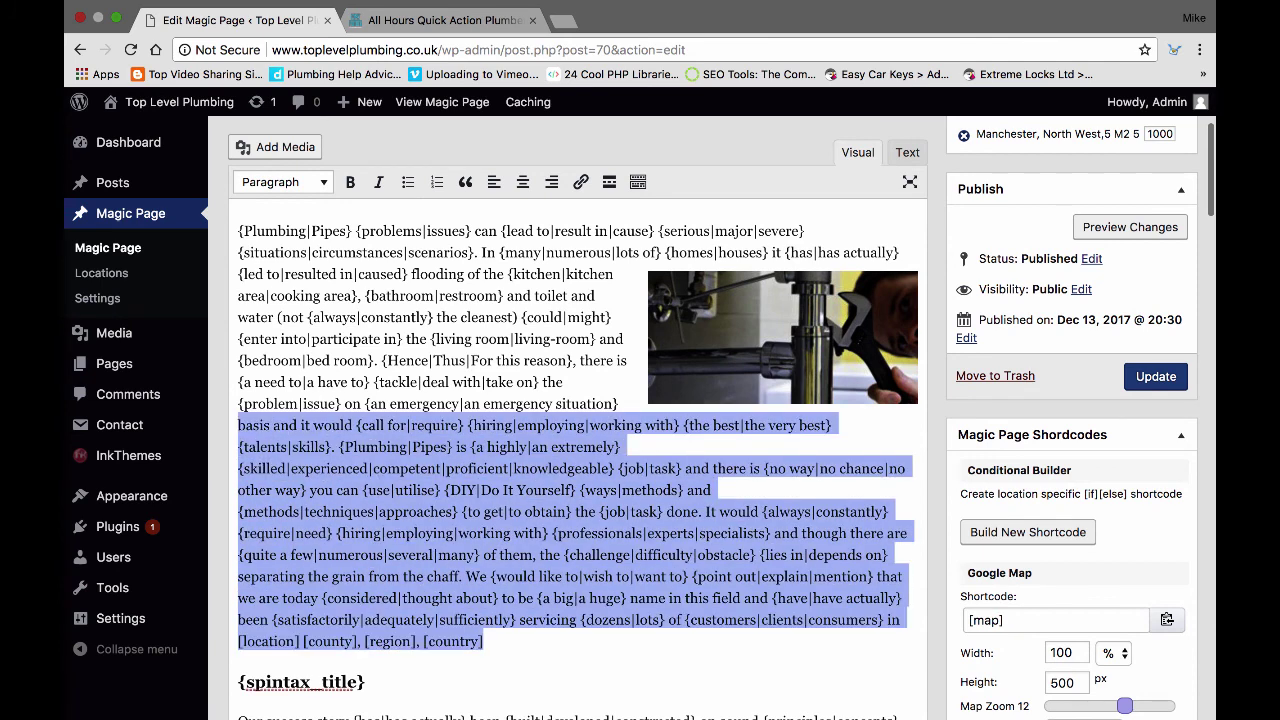
scroll(570, 420, down, 15)
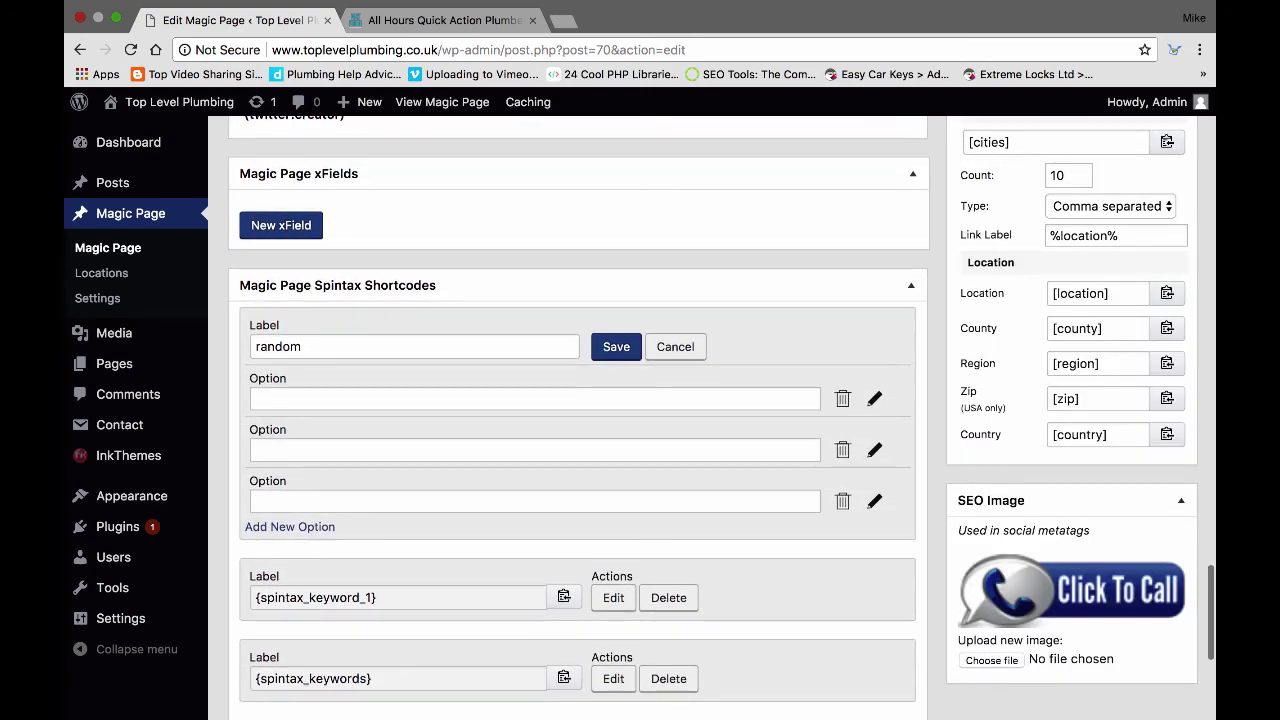
click(535, 398)
key(ctrl+v)
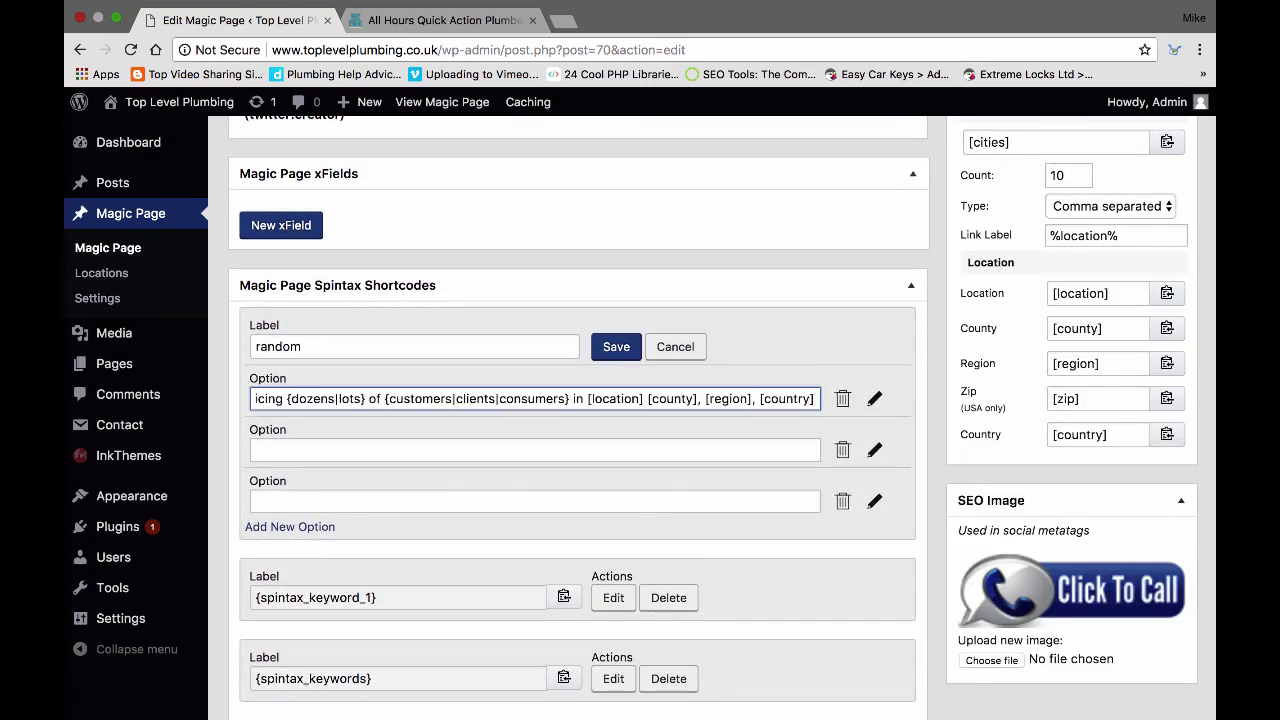
click(535, 449)
scroll(580, 340, up, 15)
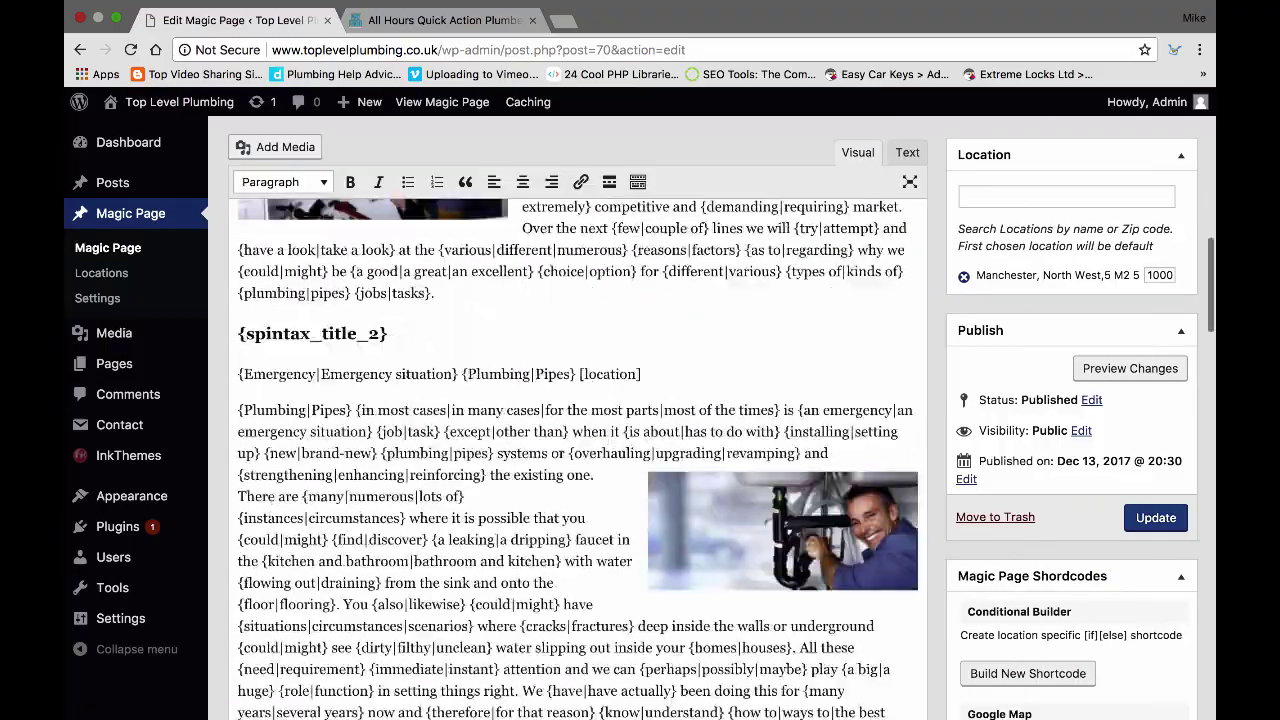
scroll(580, 335, down, 10)
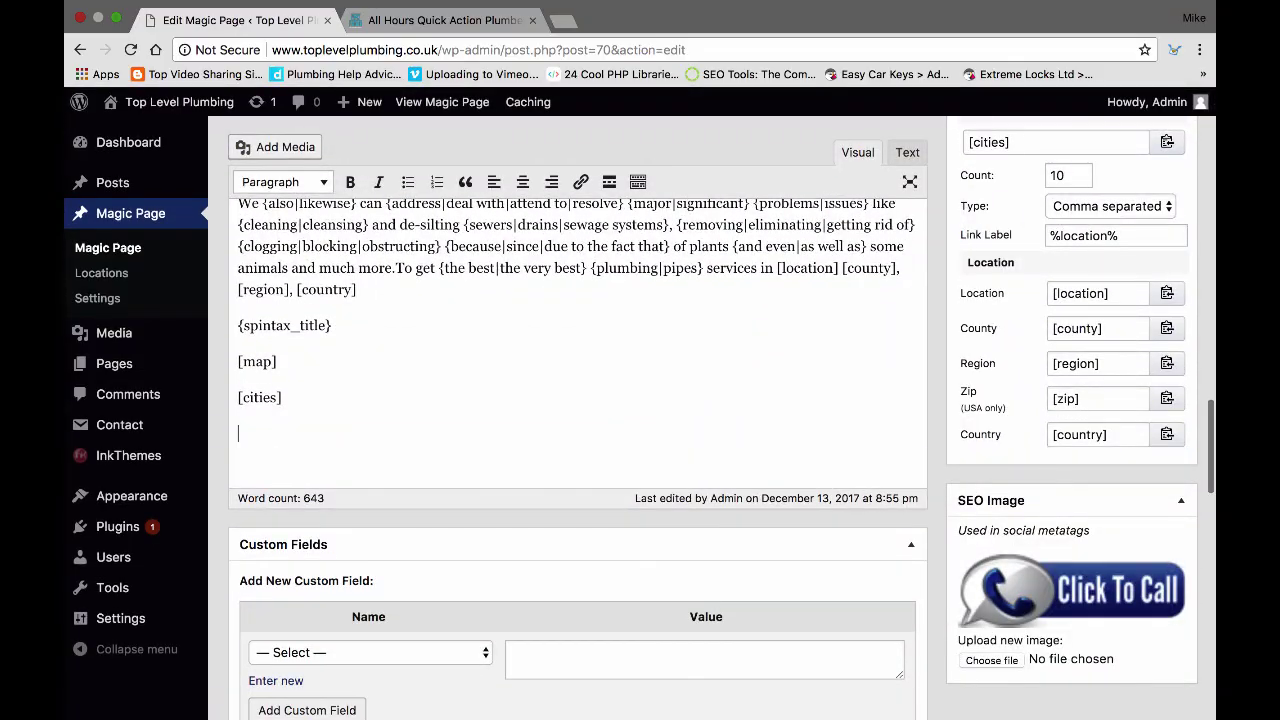
scroll(578, 420, up, 5)
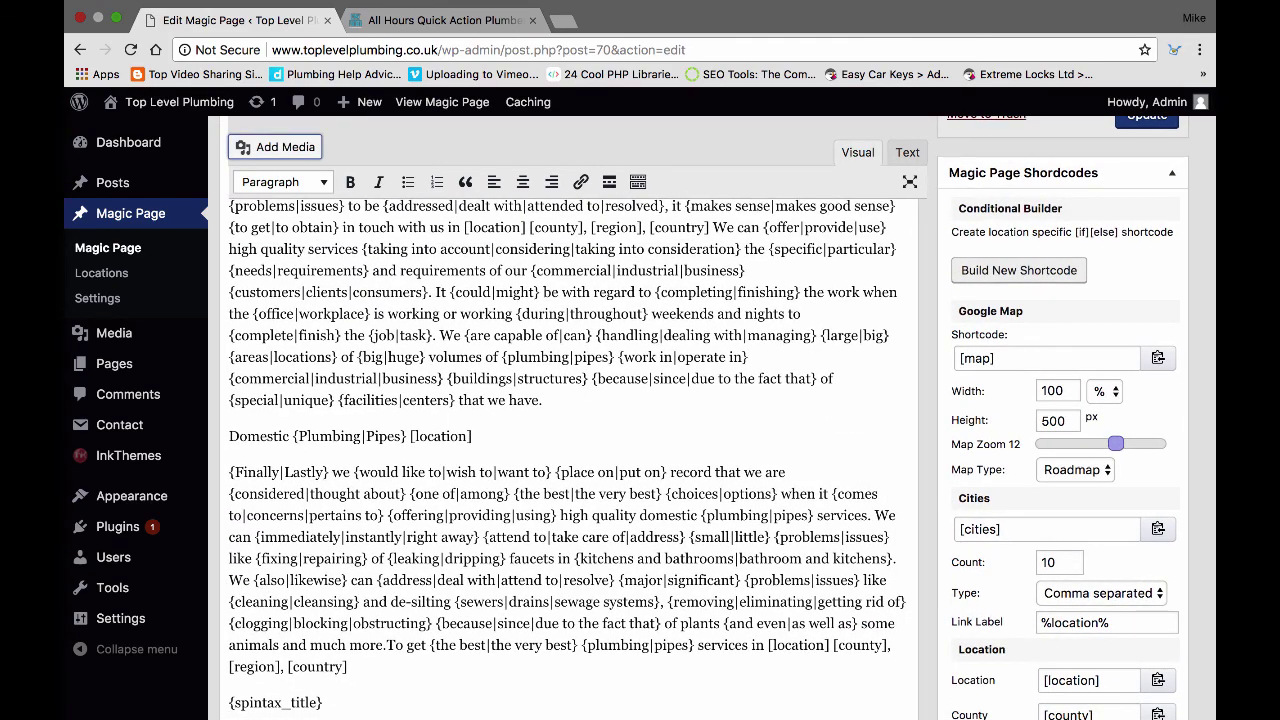
scroll(580, 420, down, 6)
Insert plumbing-service-ridgewood-NJ.jpg into the post, centered at full size 680 × 335.
click(276, 147)
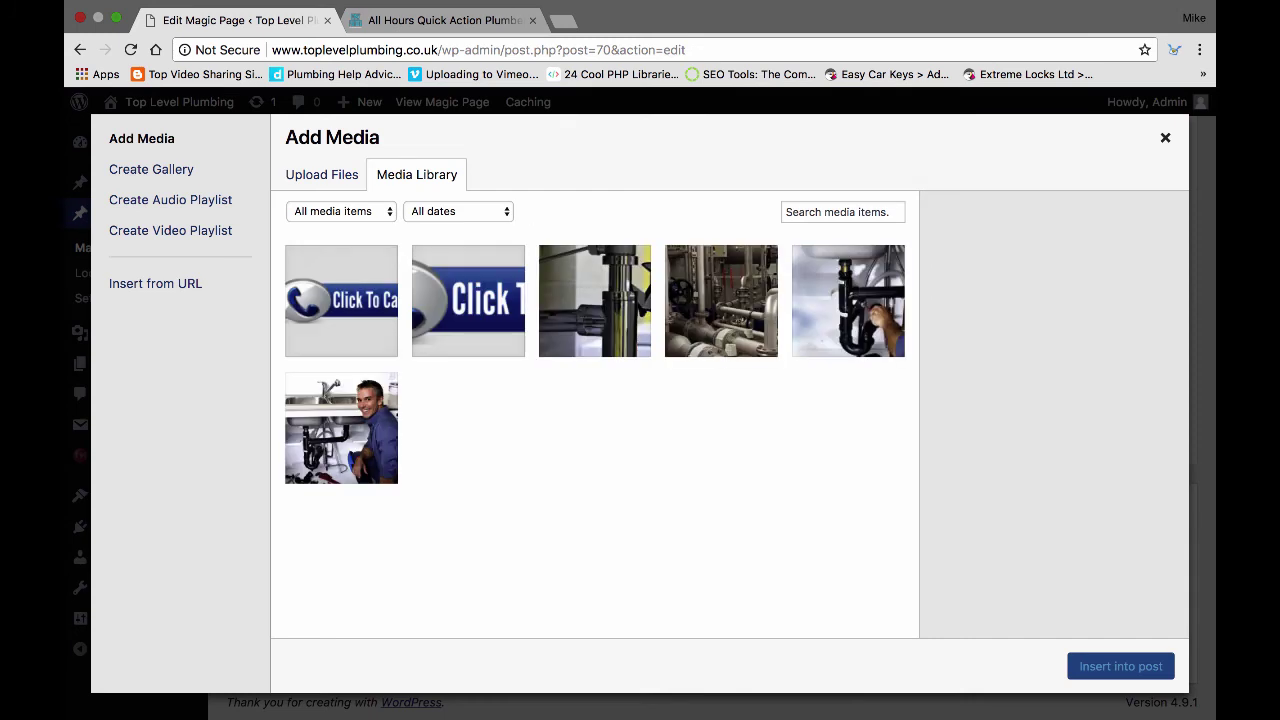
click(594, 300)
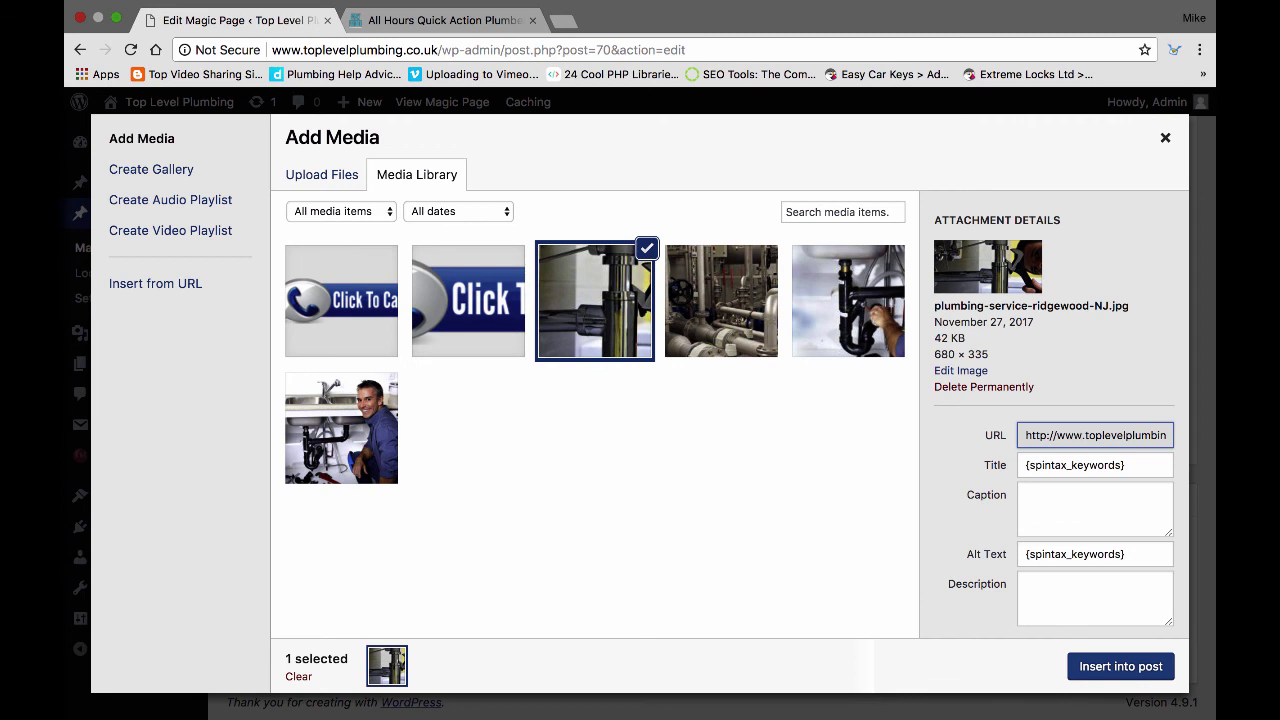
scroll(1053, 410, down, 3)
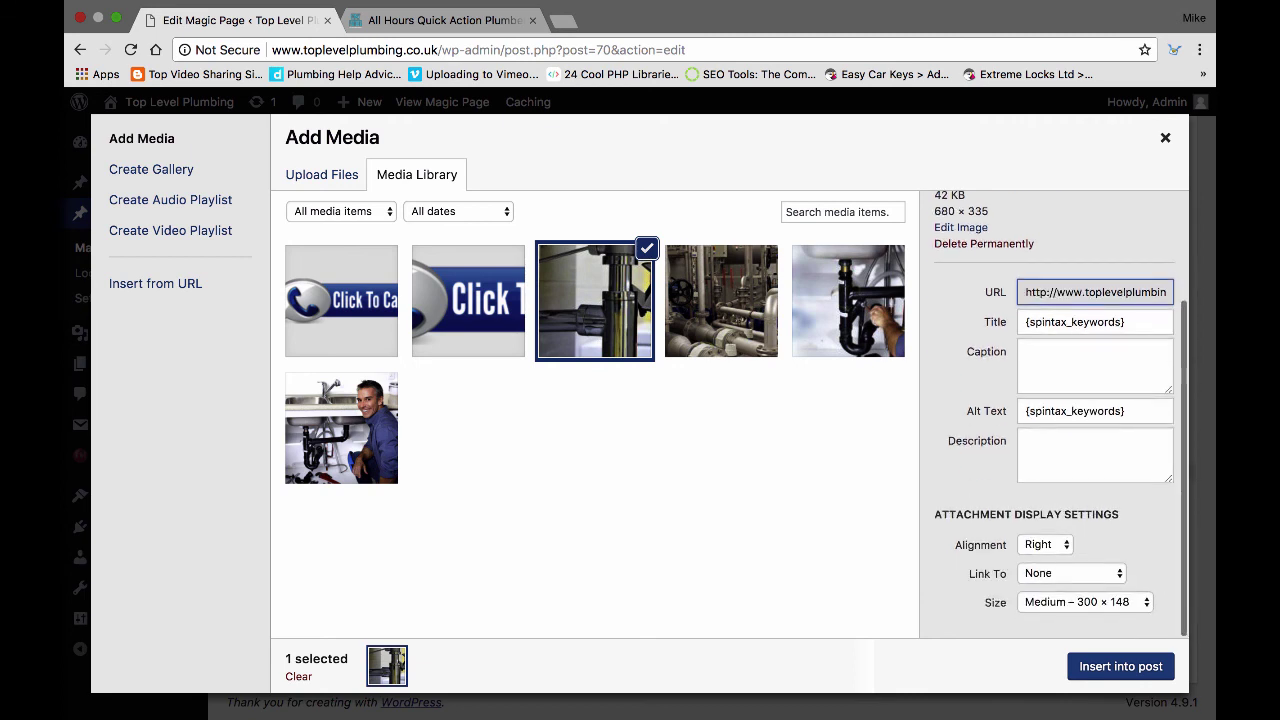
click(1045, 544)
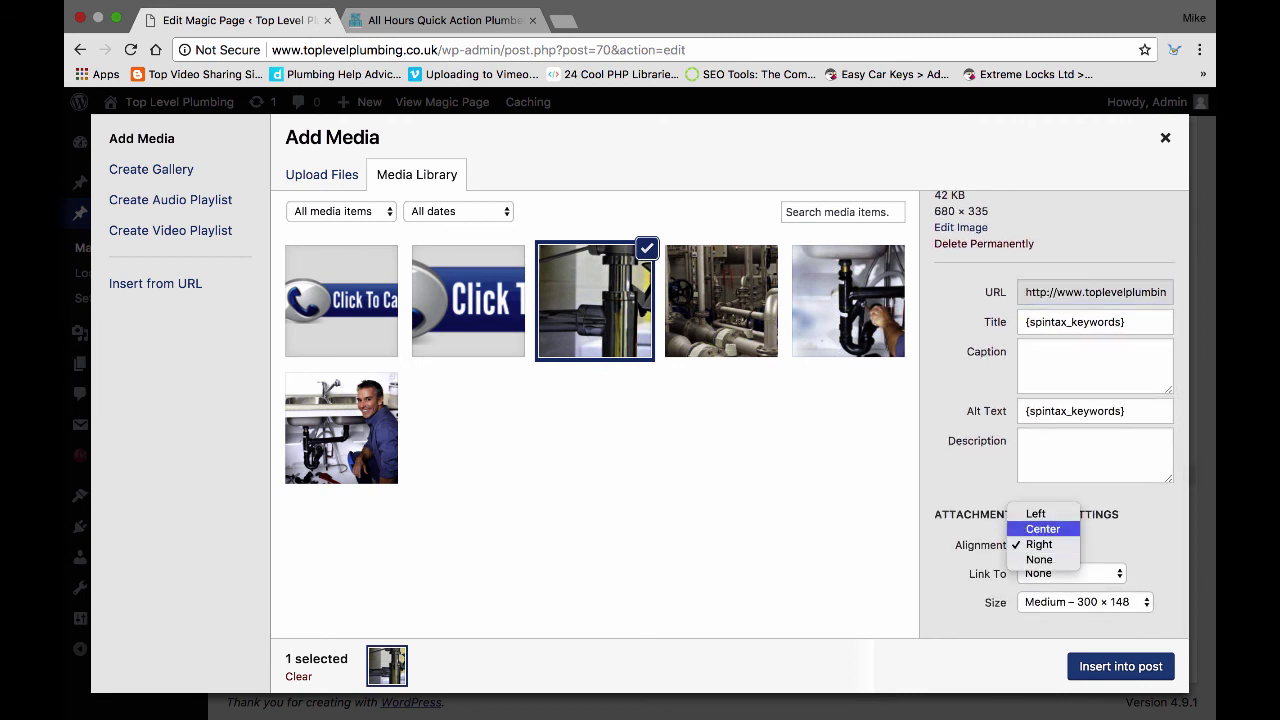
click(1042, 528)
click(1085, 602)
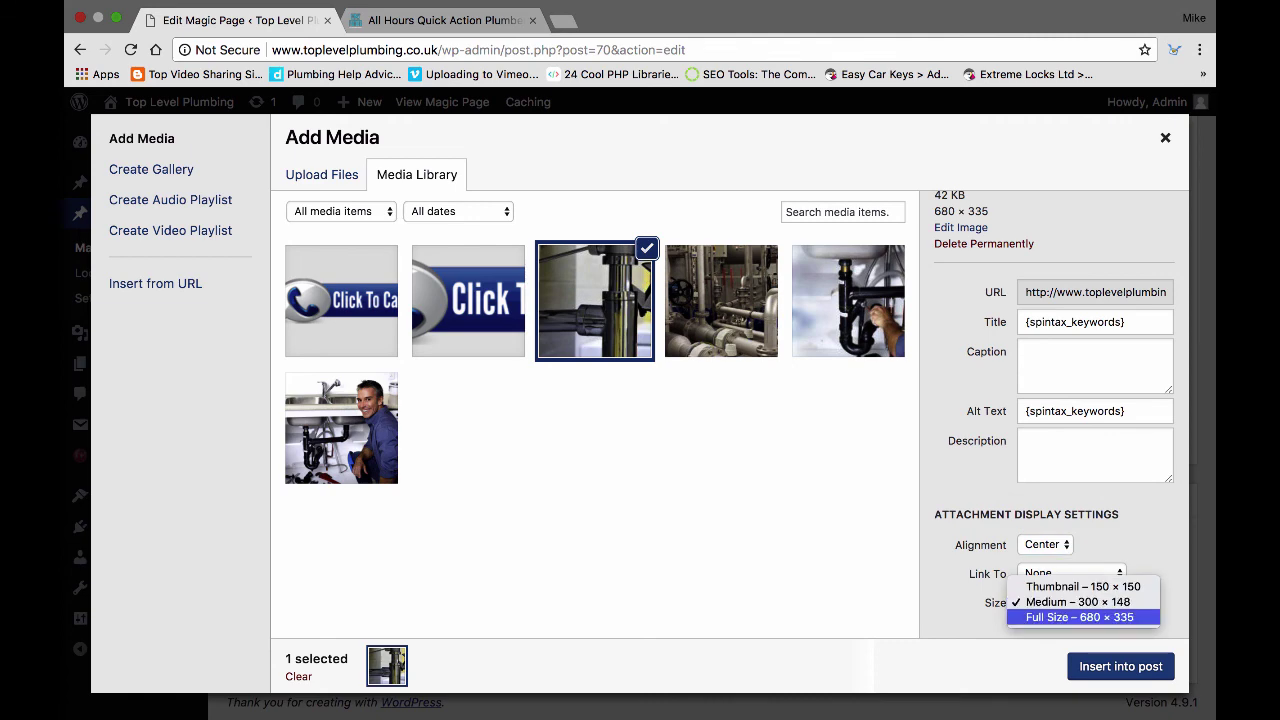
click(1085, 615)
click(1121, 666)
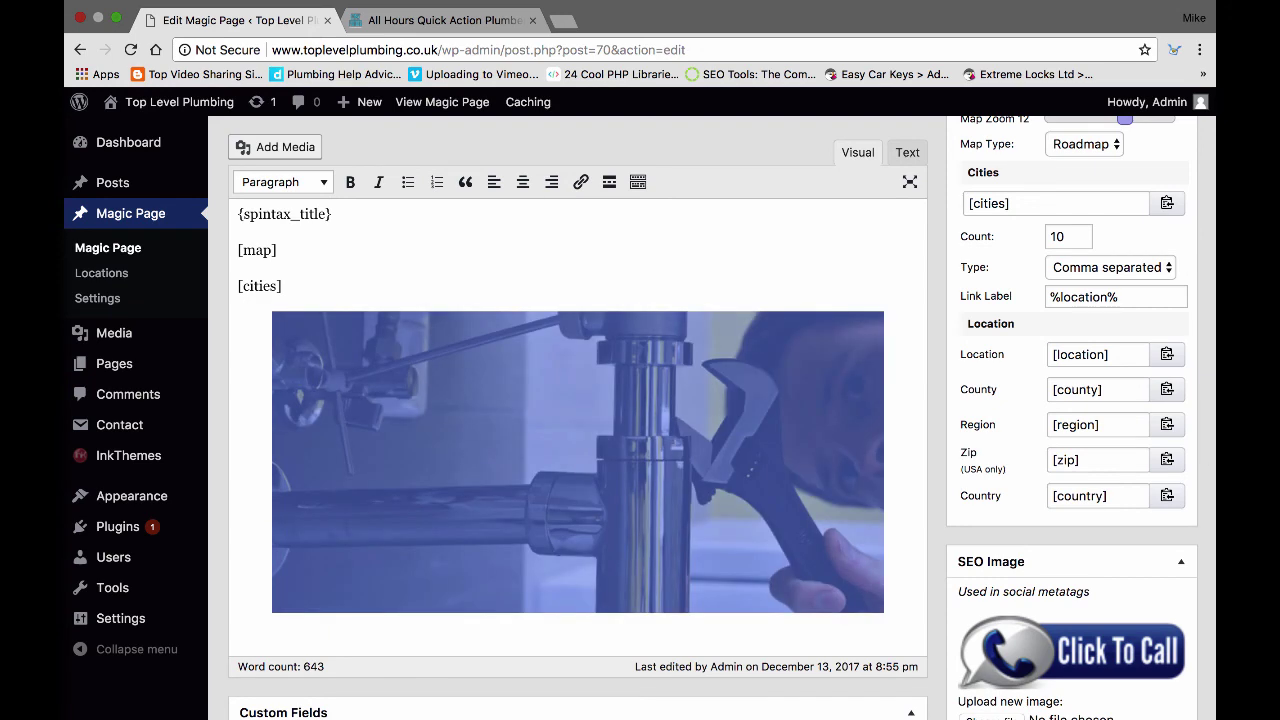
Move the img tag from the post's HTML into the random shortcode's second option.
click(907, 152)
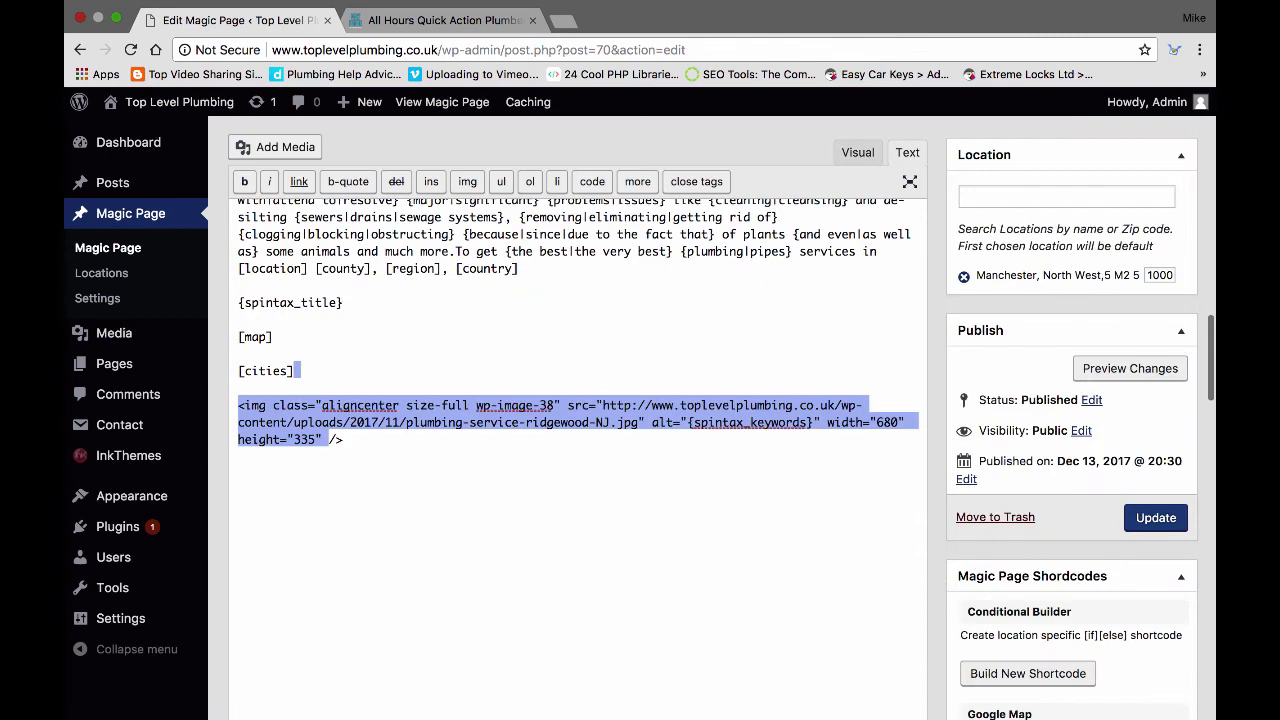
click(343, 439)
drag(343, 439, 238, 405)
key(BackSpace)
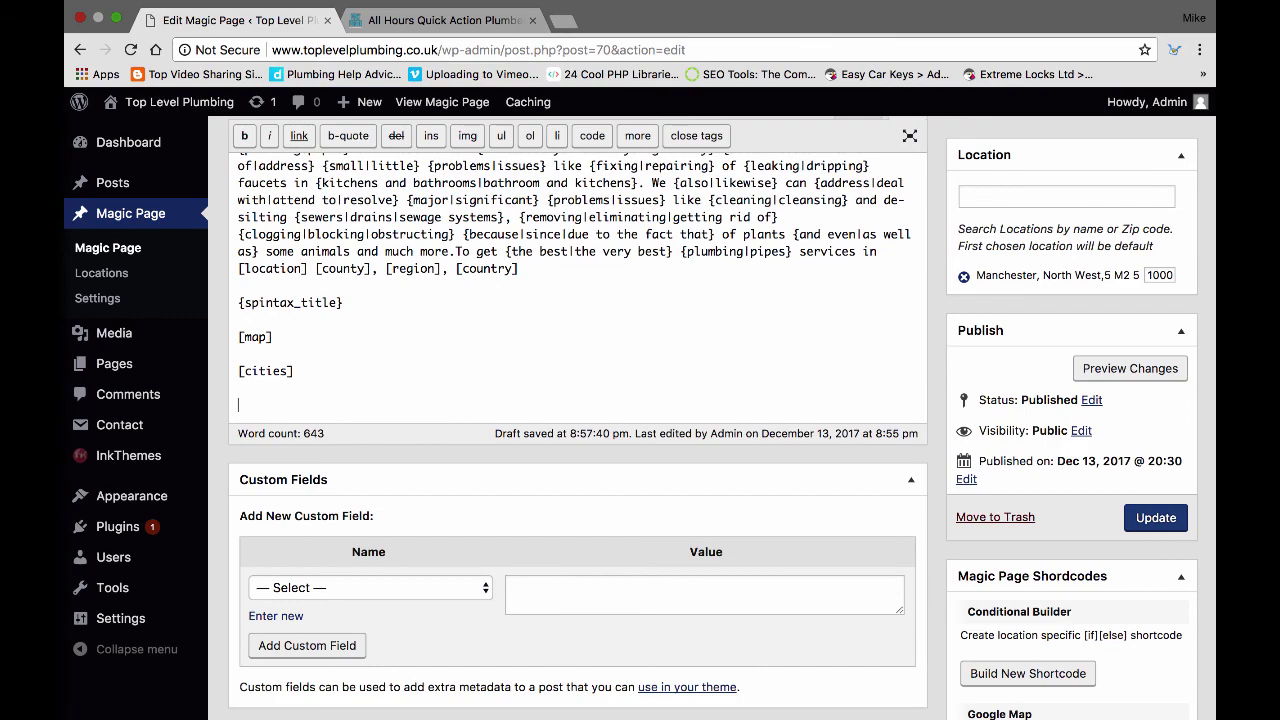
scroll(640, 420, down, 12)
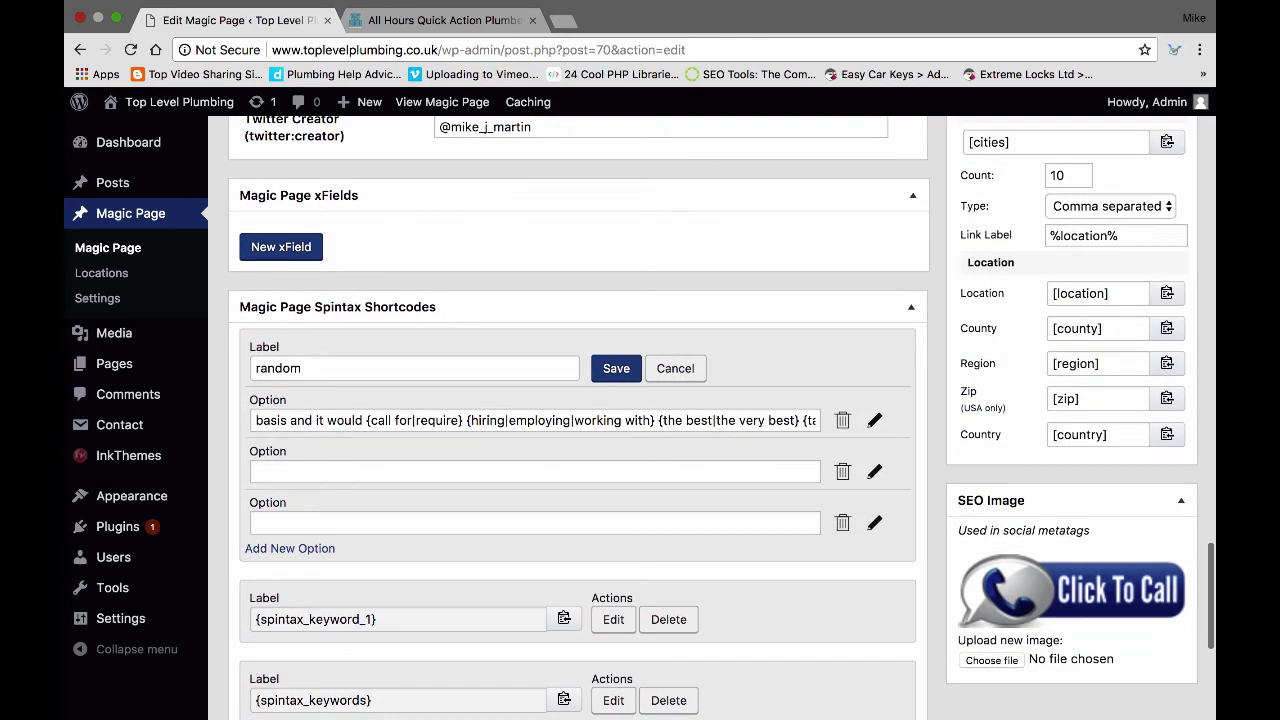
click(535, 471)
key(ctrl+v)
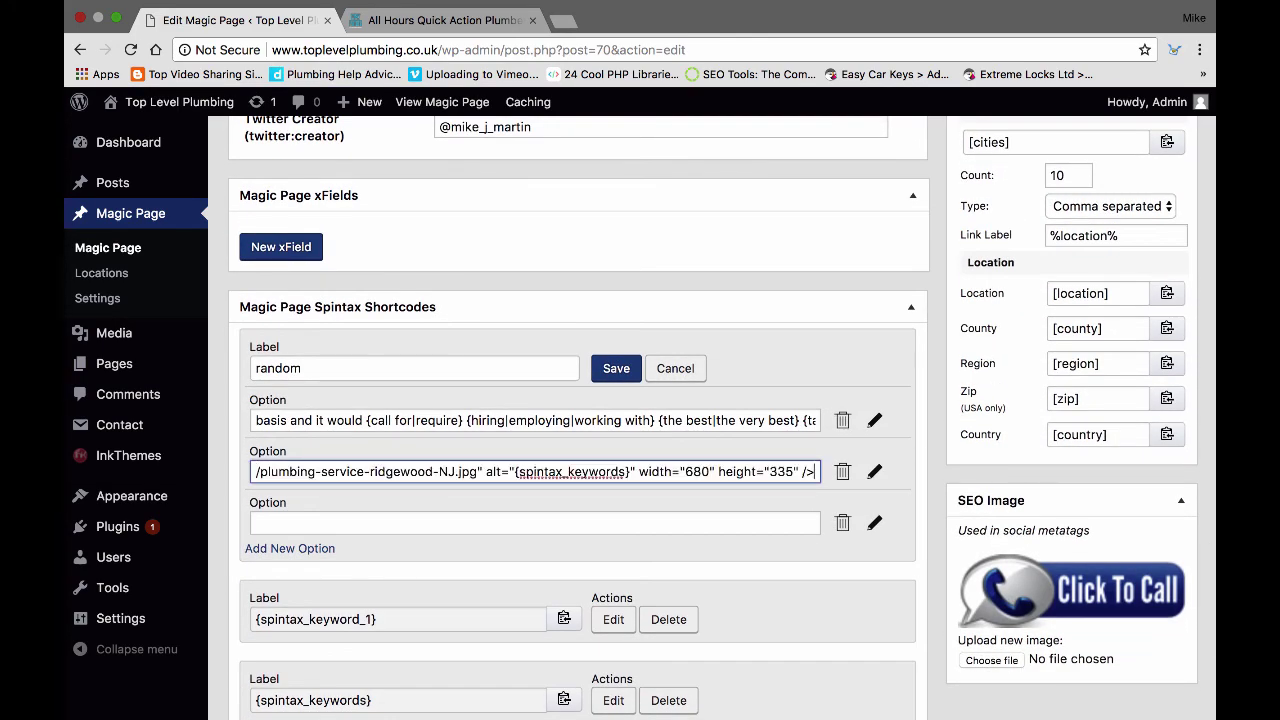
click(566, 41)
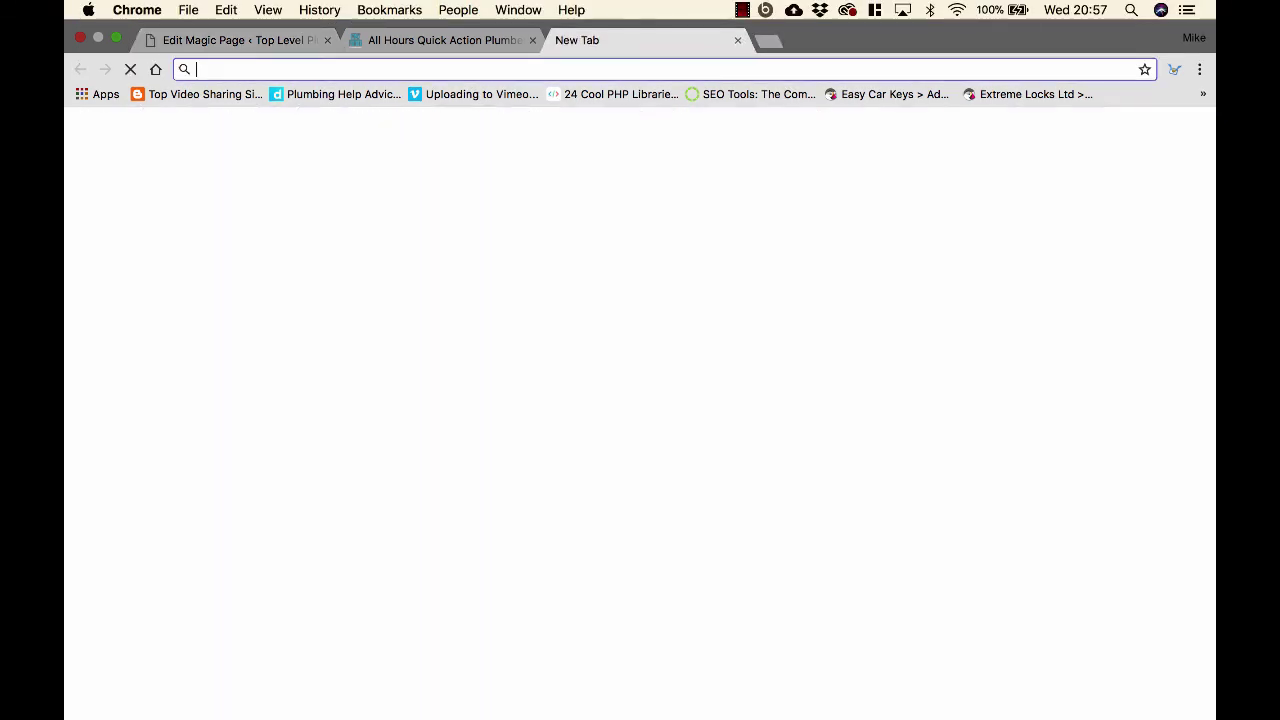
Go to YouTube and search for 'emergency plumber'.
text(youtube.com/watch?v=UhuoibVUMZ0&feature=youtu.be)
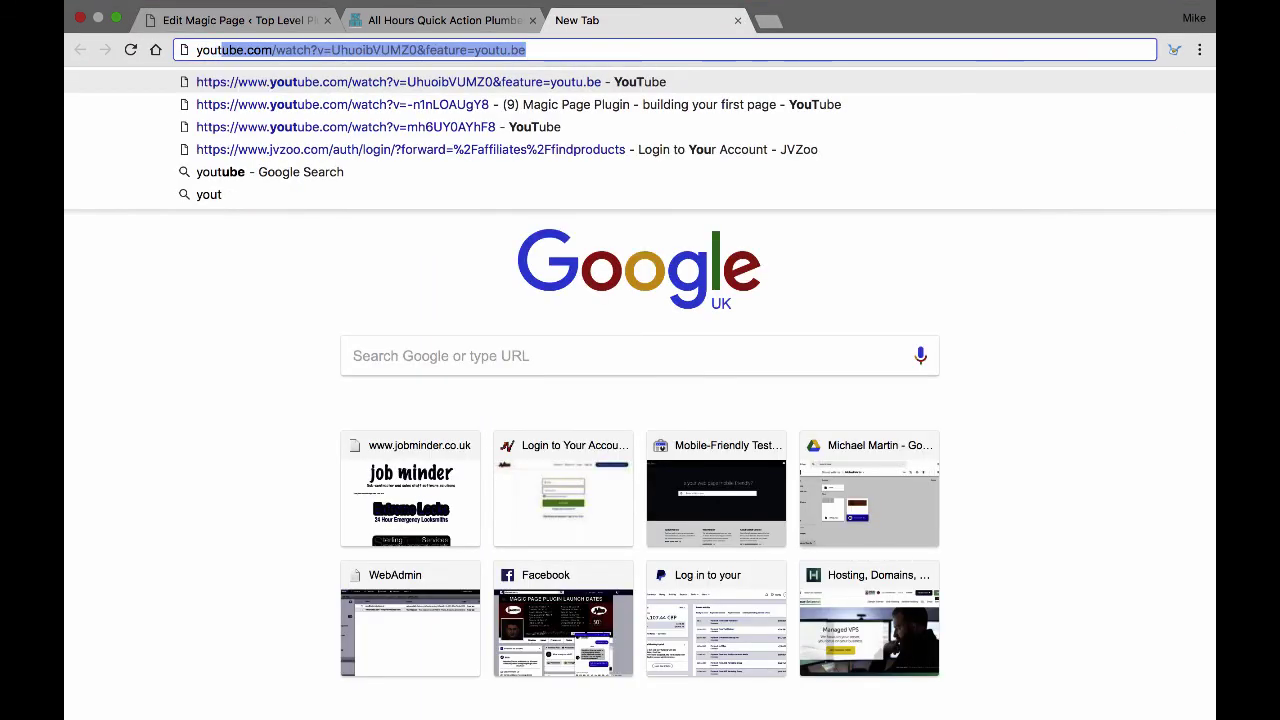
key(Return)
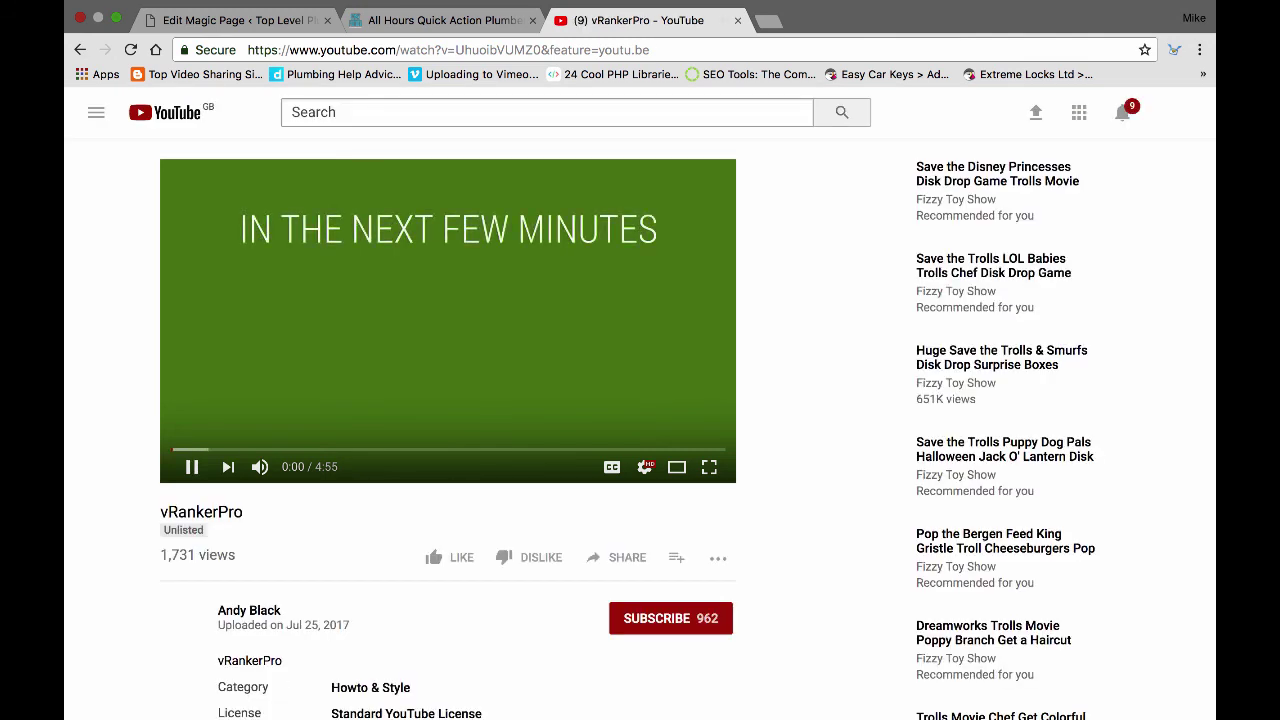
text(plumbers)
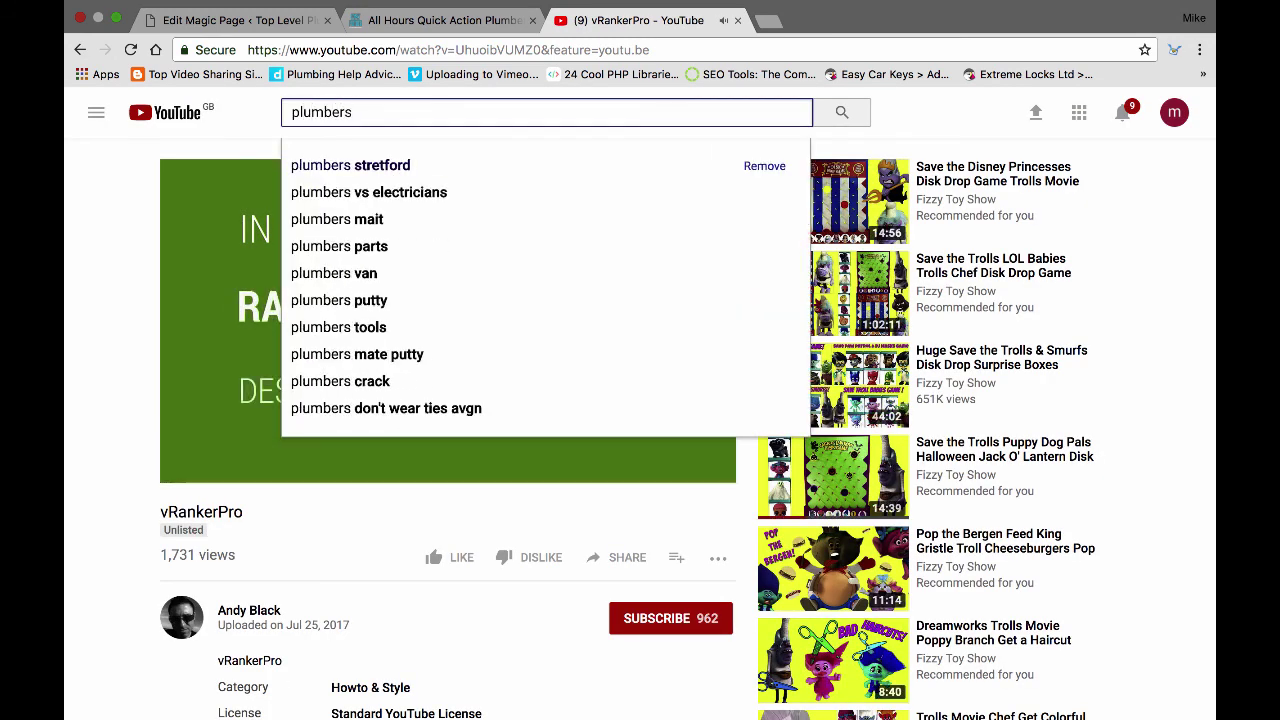
key(BackSpace)
key(BackSpace)
key(BackSpace)
key(BackSpace)
key(BackSpace)
key(BackSpace)
key(BackSpace)
key(BackSpace)
key(BackSpace)
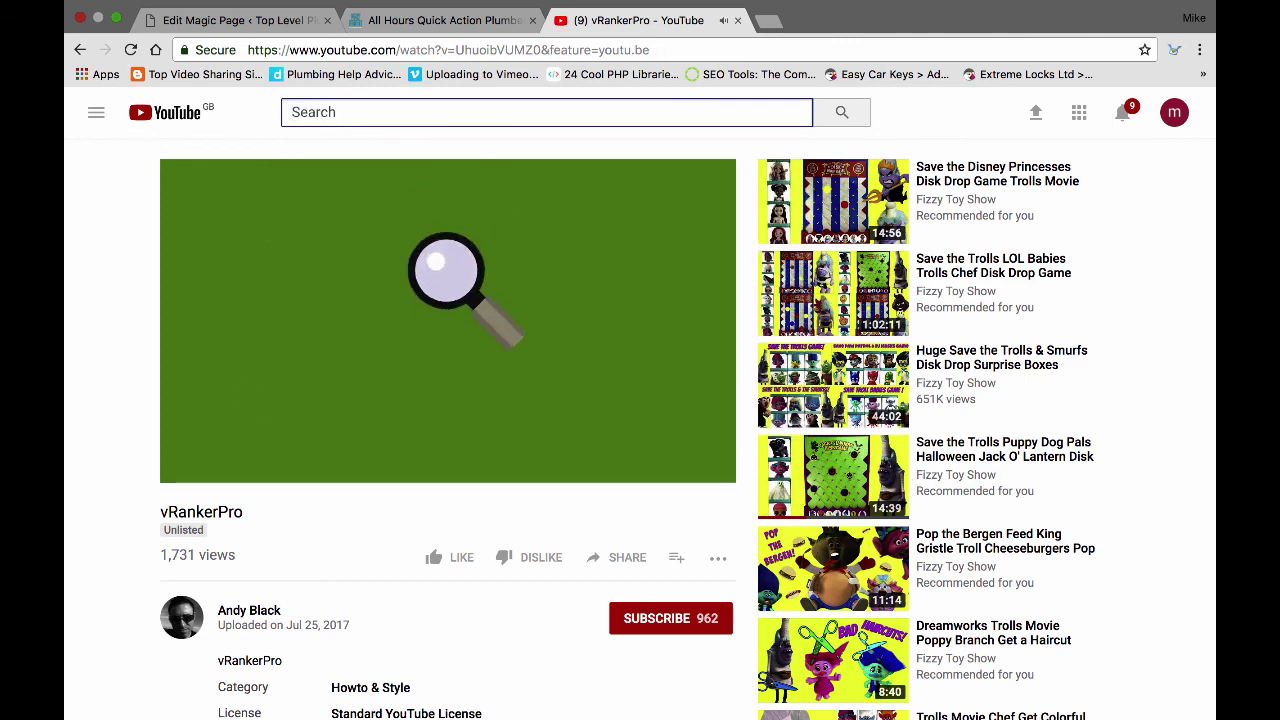
text(emergency plumber)
key(Return)
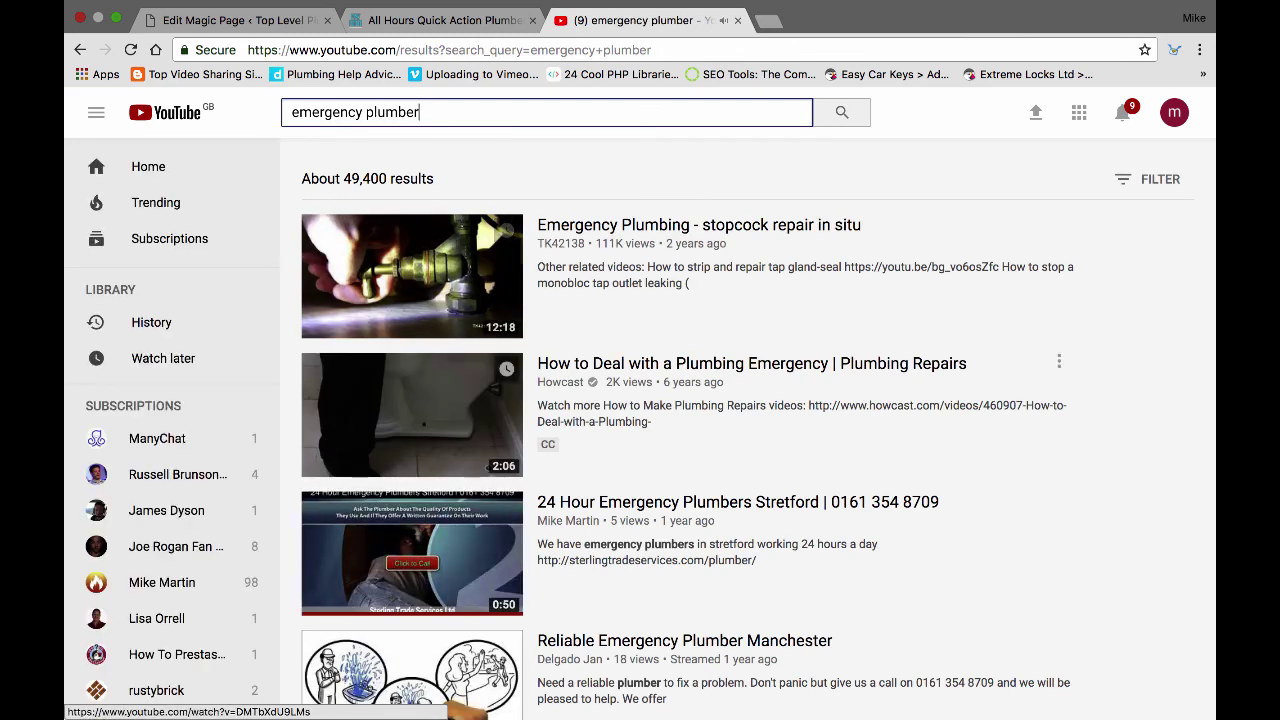
Open and pause 'Emergency Plumbing - stopcock repair in situ' and show its embed-code options.
click(412, 276)
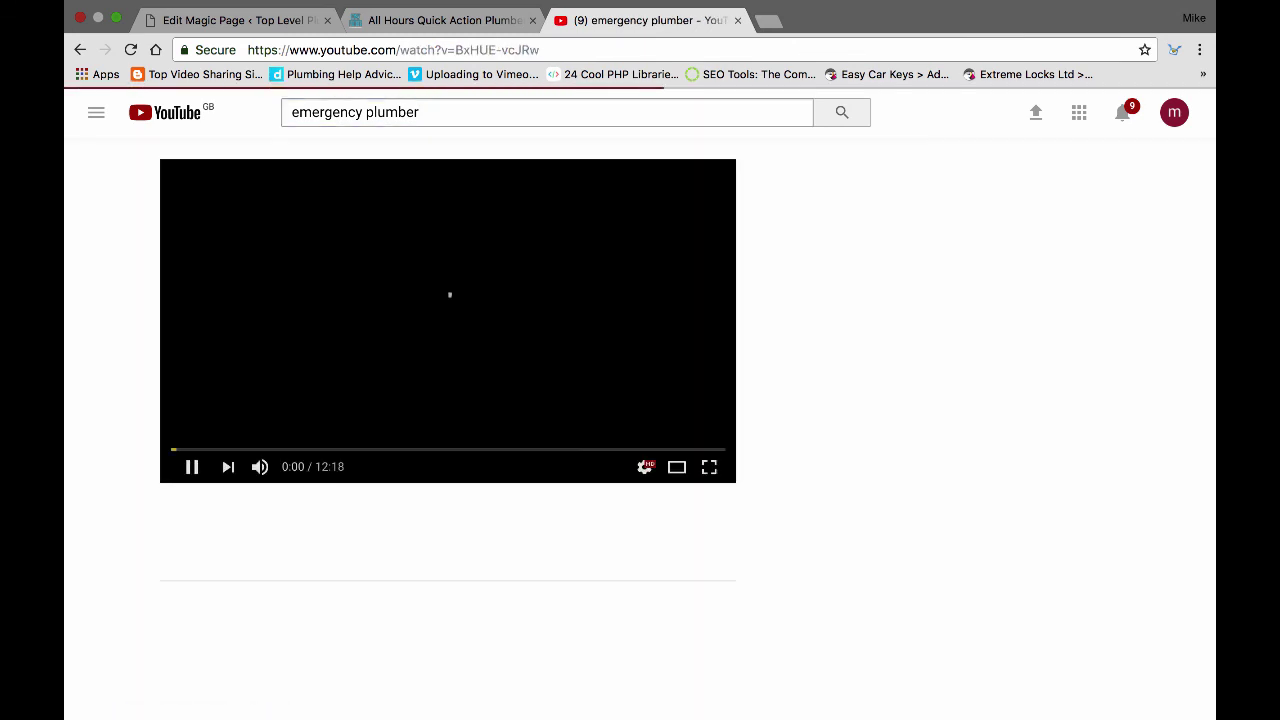
click(410, 300)
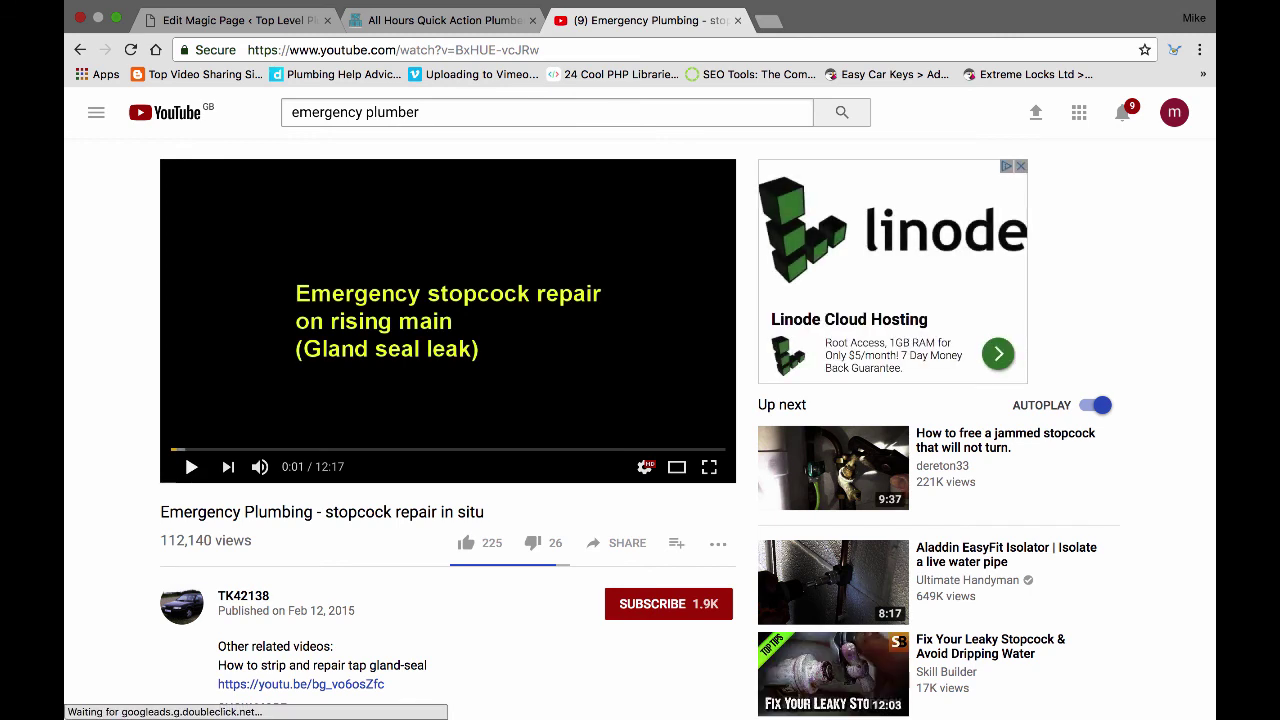
right_click(410, 300)
key(Escape)
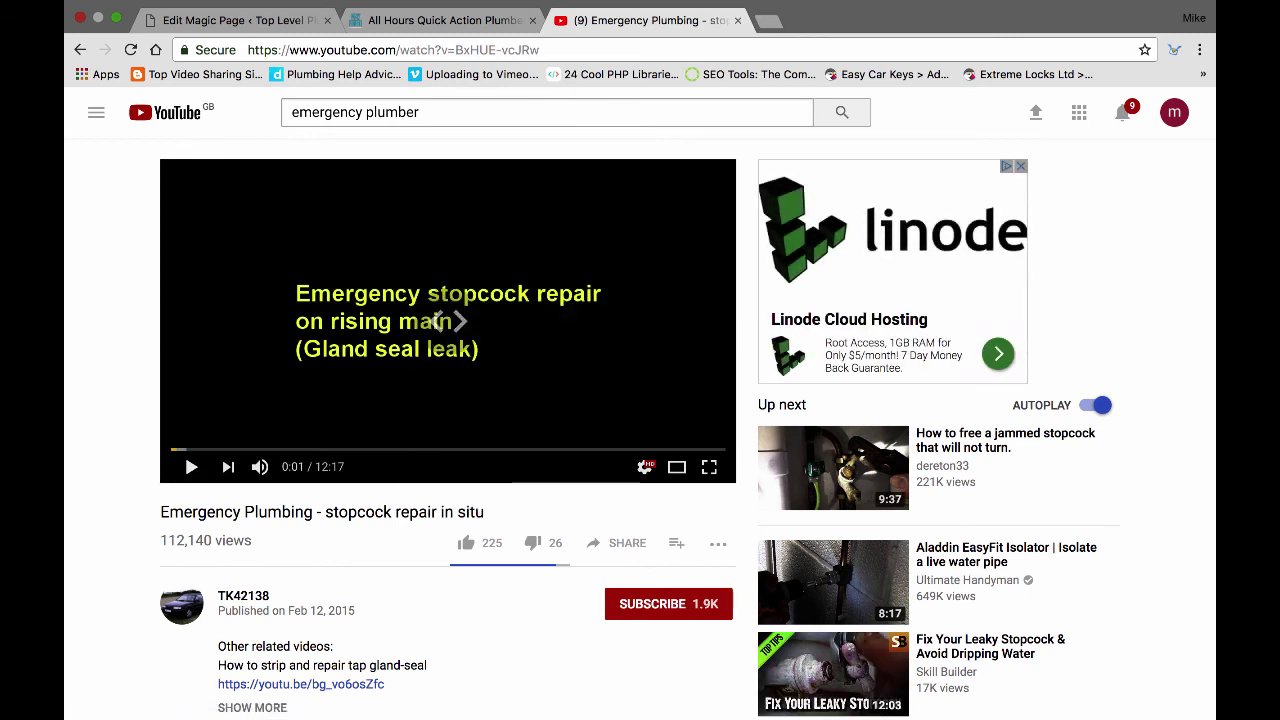
right_click(497, 260)
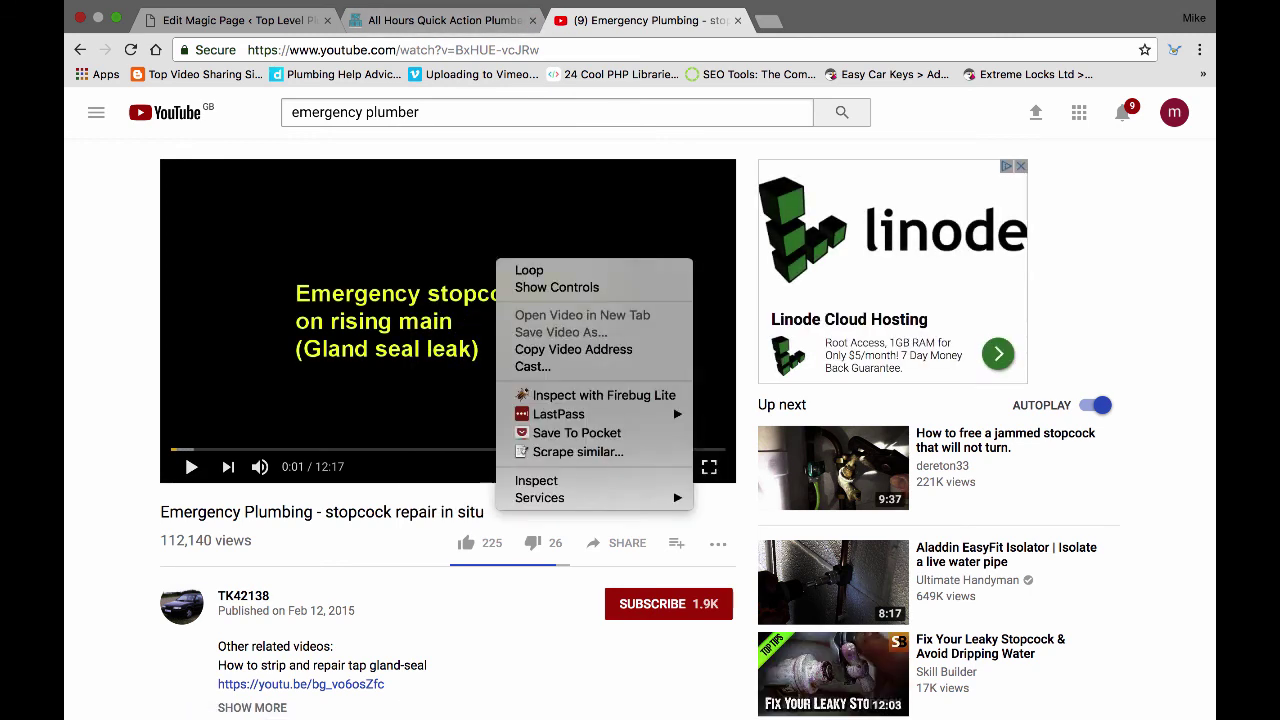
key(Escape)
right_click(440, 262)
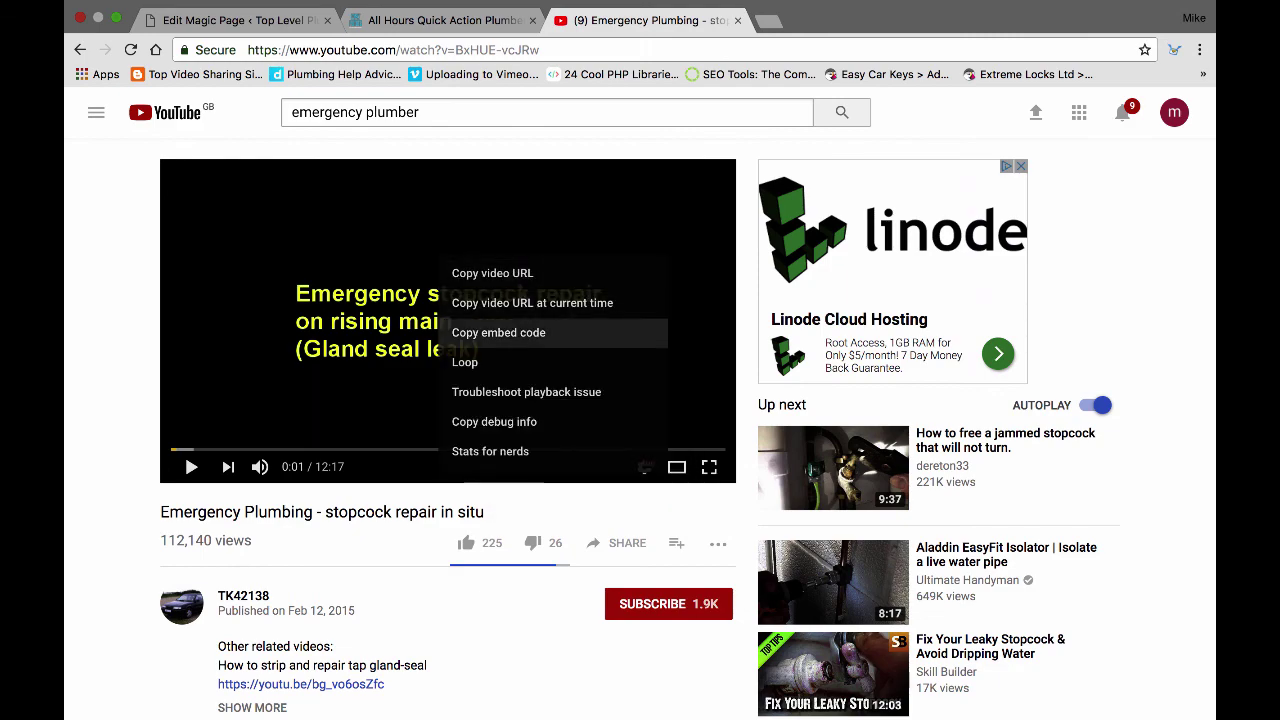
Paste the YouTube embed into {spintax_random}'s third option, save the shortcode, and update the page.
click(440, 20)
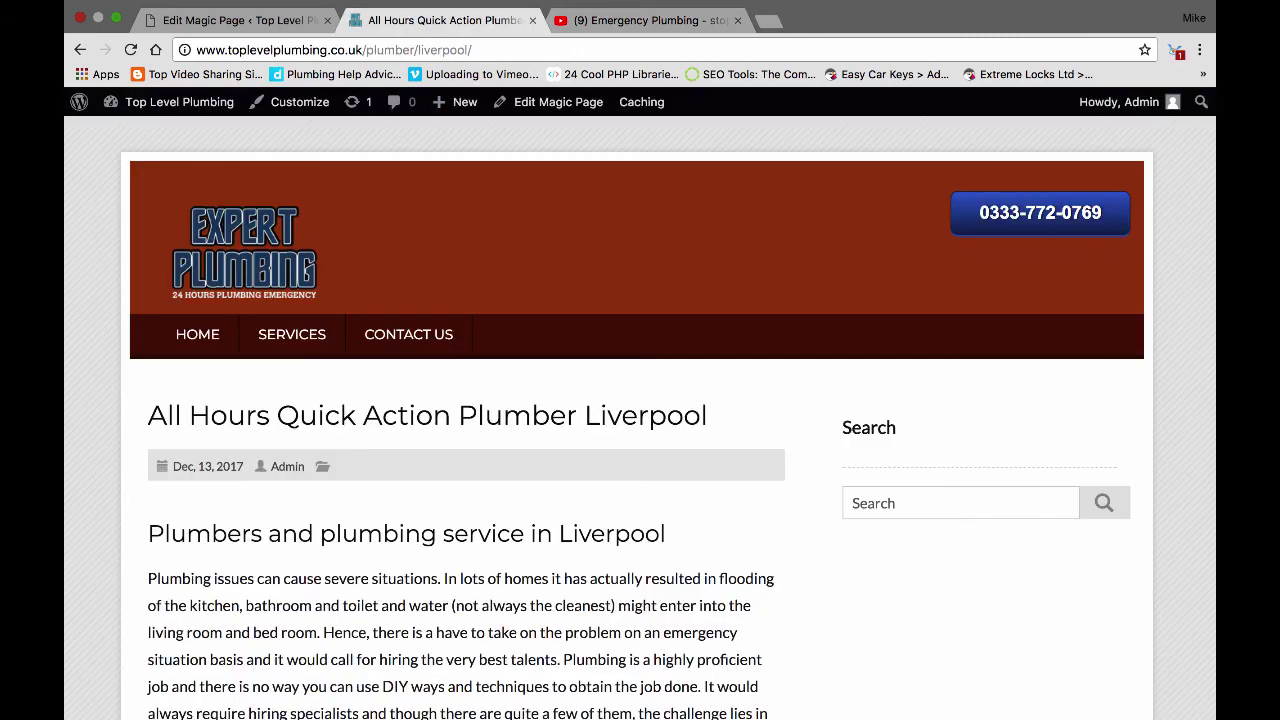
scroll(640, 400, down, 20)
scroll(640, 400, up, 8)
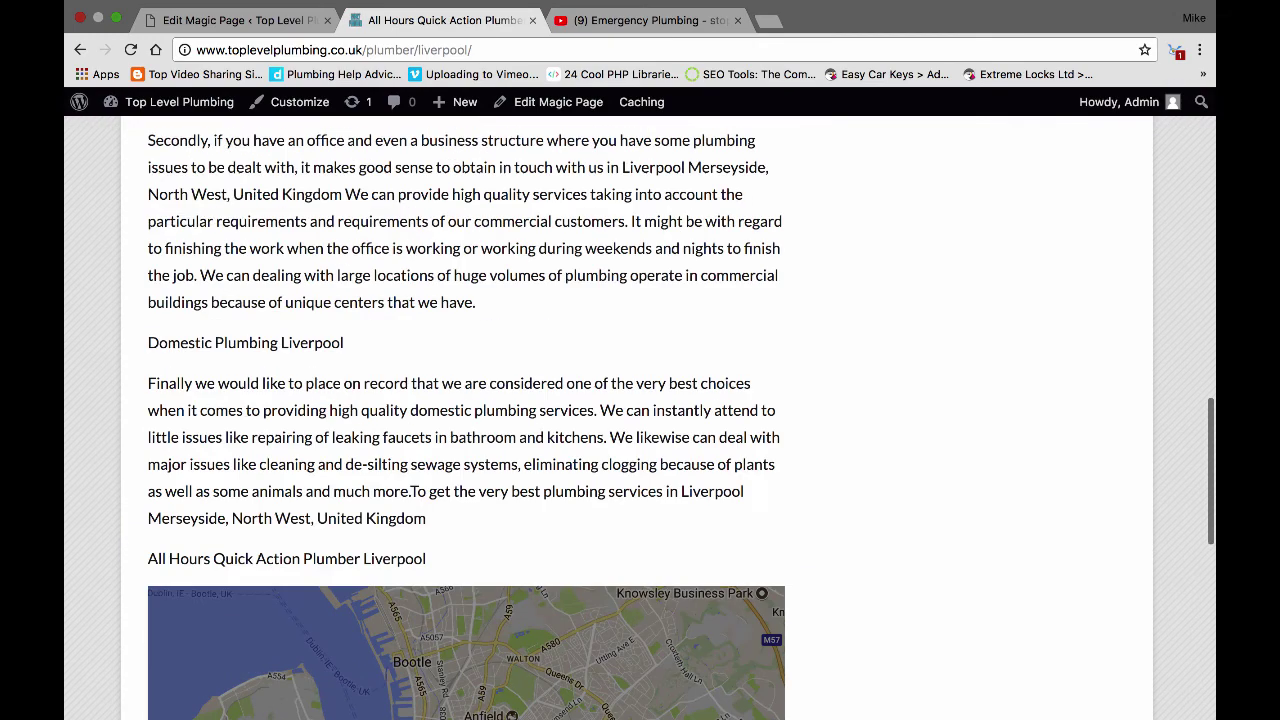
click(240, 20)
scroll(640, 400, down, 5)
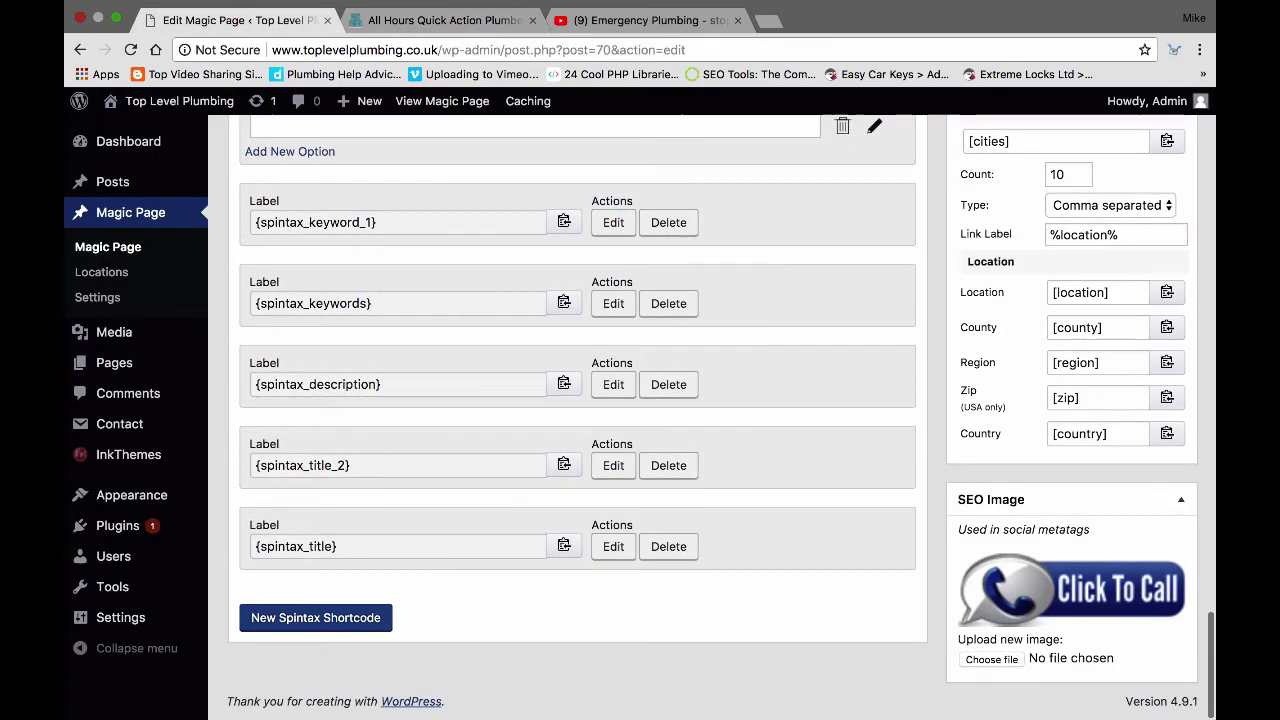
scroll(640, 400, up, 4)
click(535, 345)
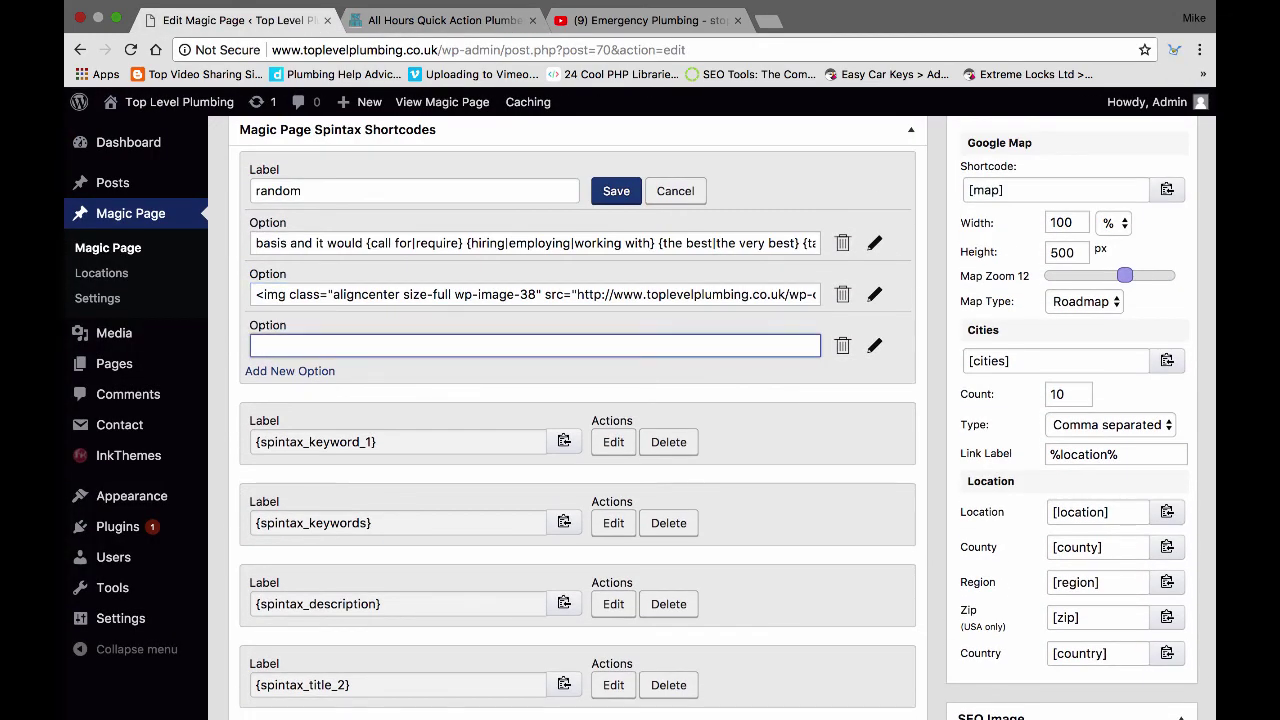
key(super+v)
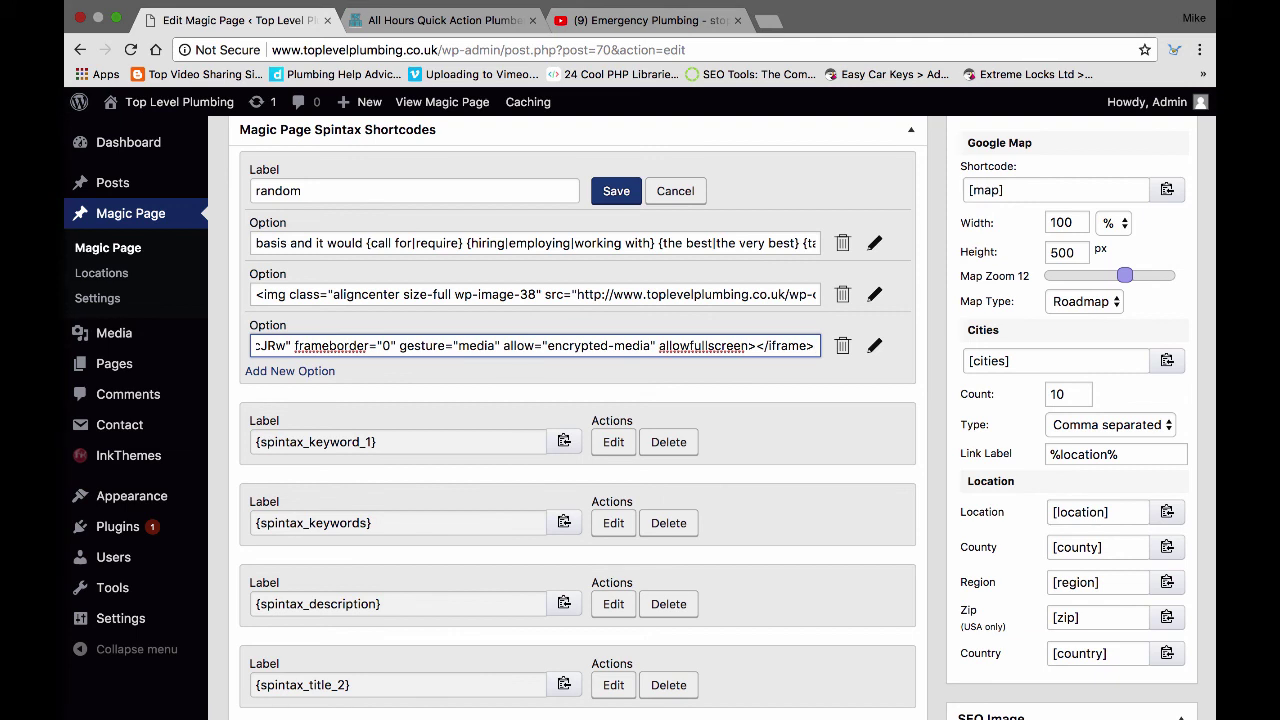
click(616, 190)
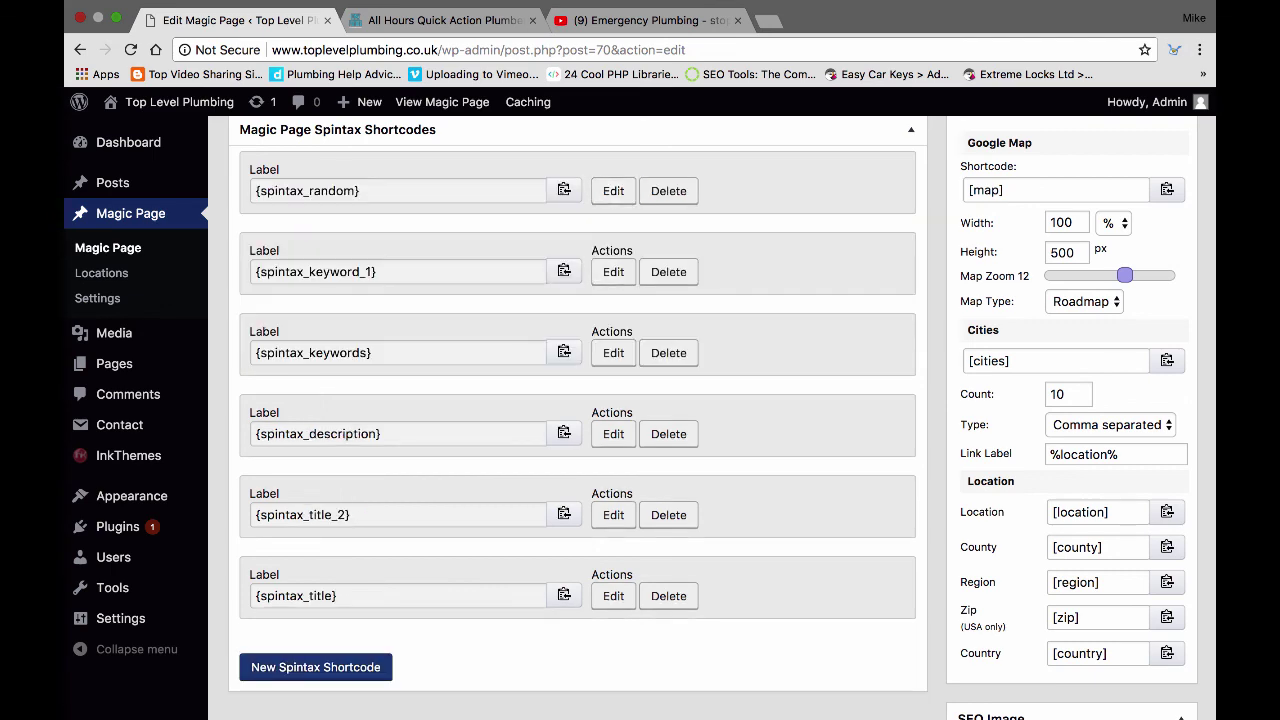
scroll(578, 400, up, 5)
click(1156, 389)
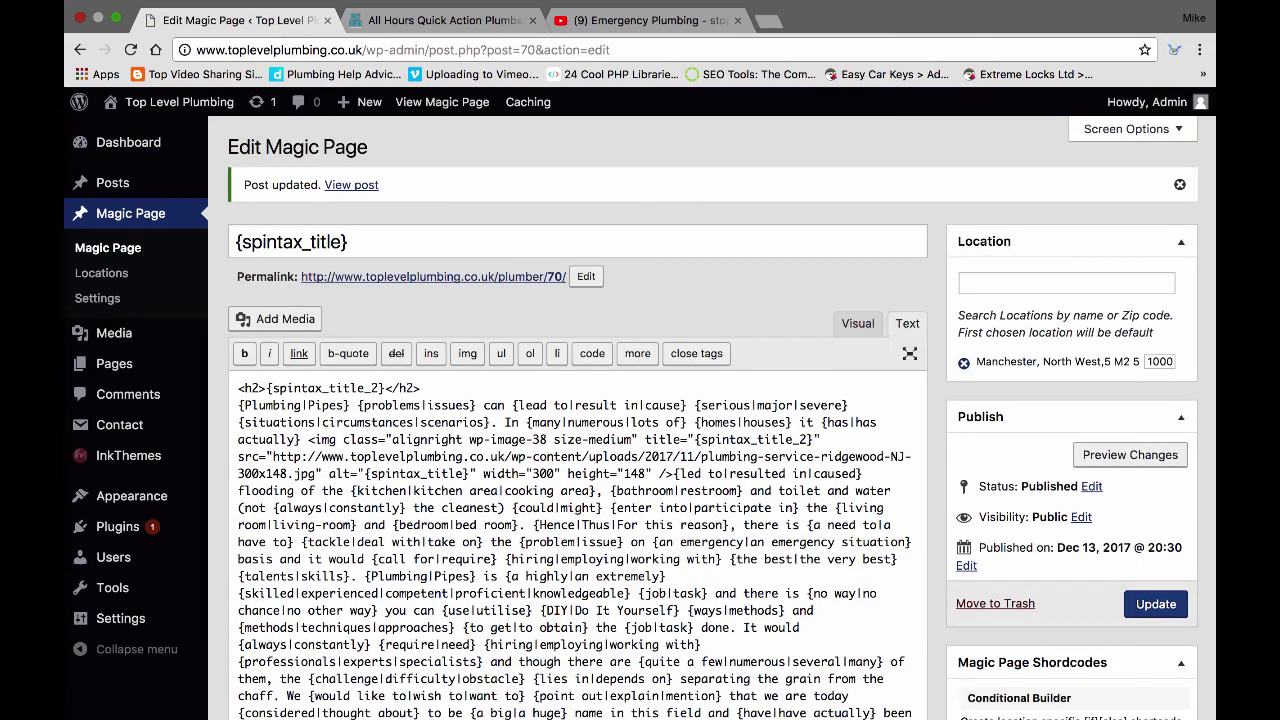
Insert the copied {spintax_random} shortcode on a new line above {spintax_title_2} and update.
scroll(578, 400, down, 20)
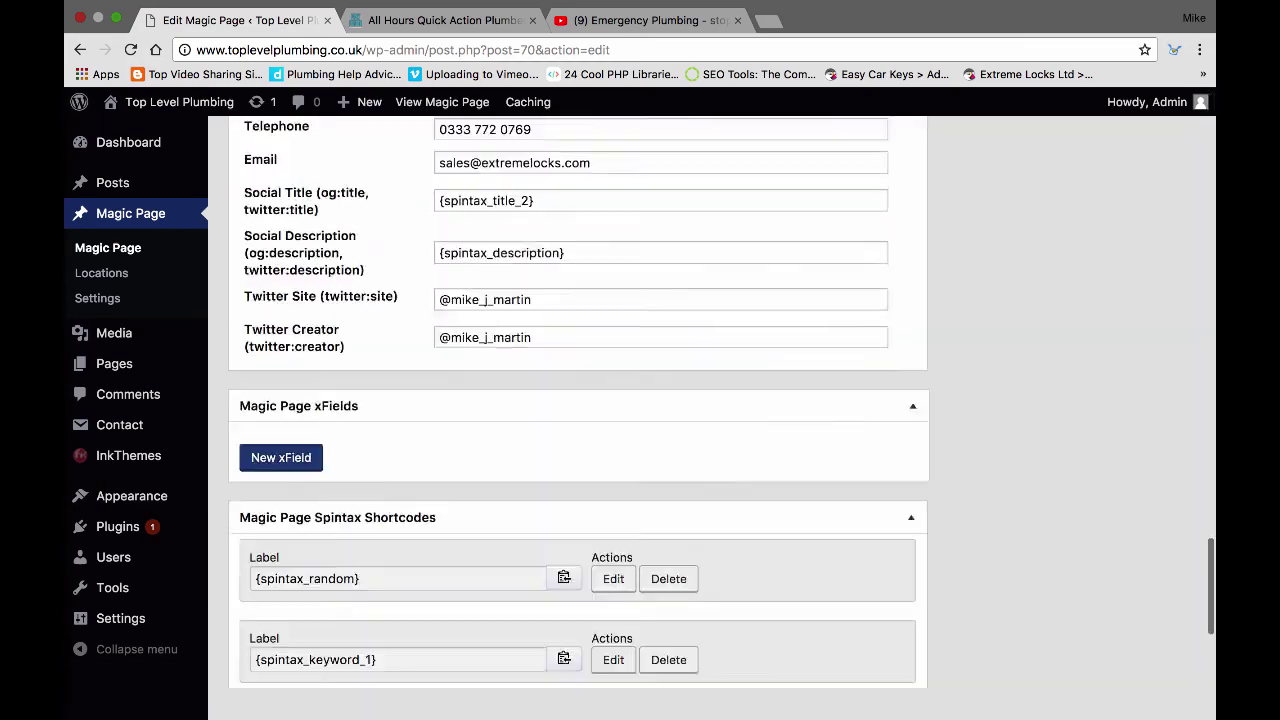
scroll(578, 400, up, 4)
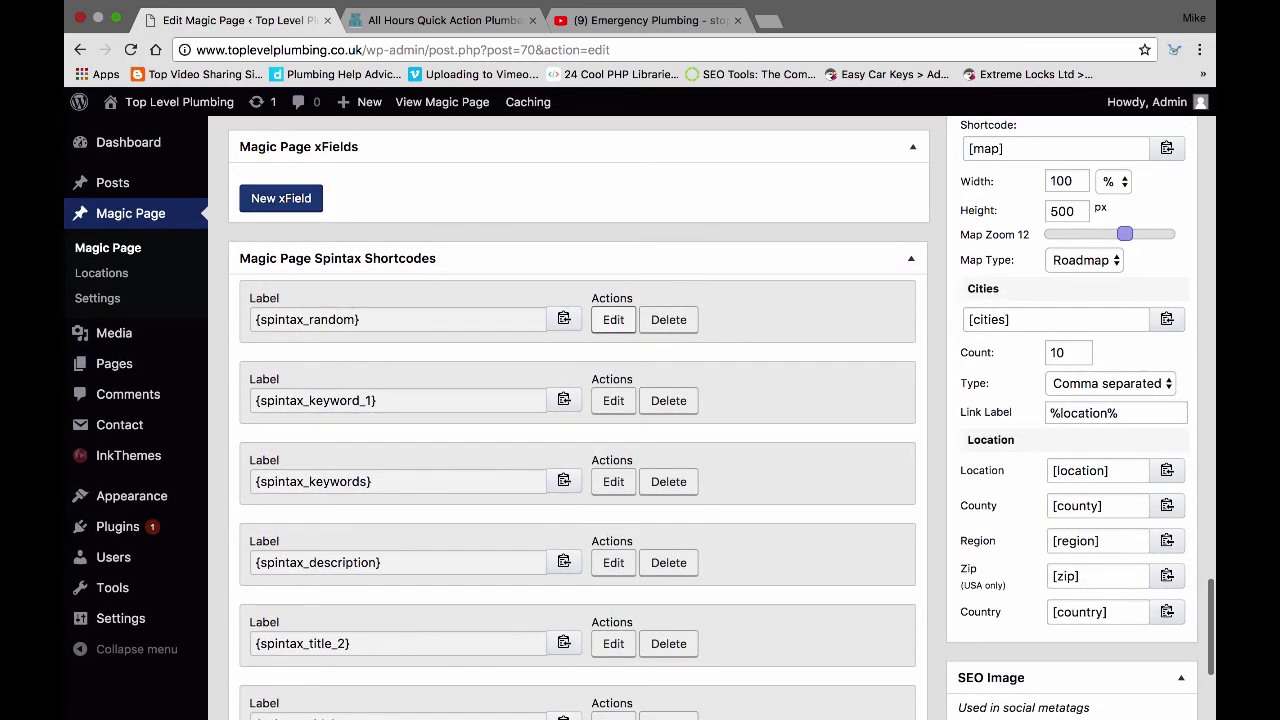
click(563, 318)
scroll(563, 318, up, 10)
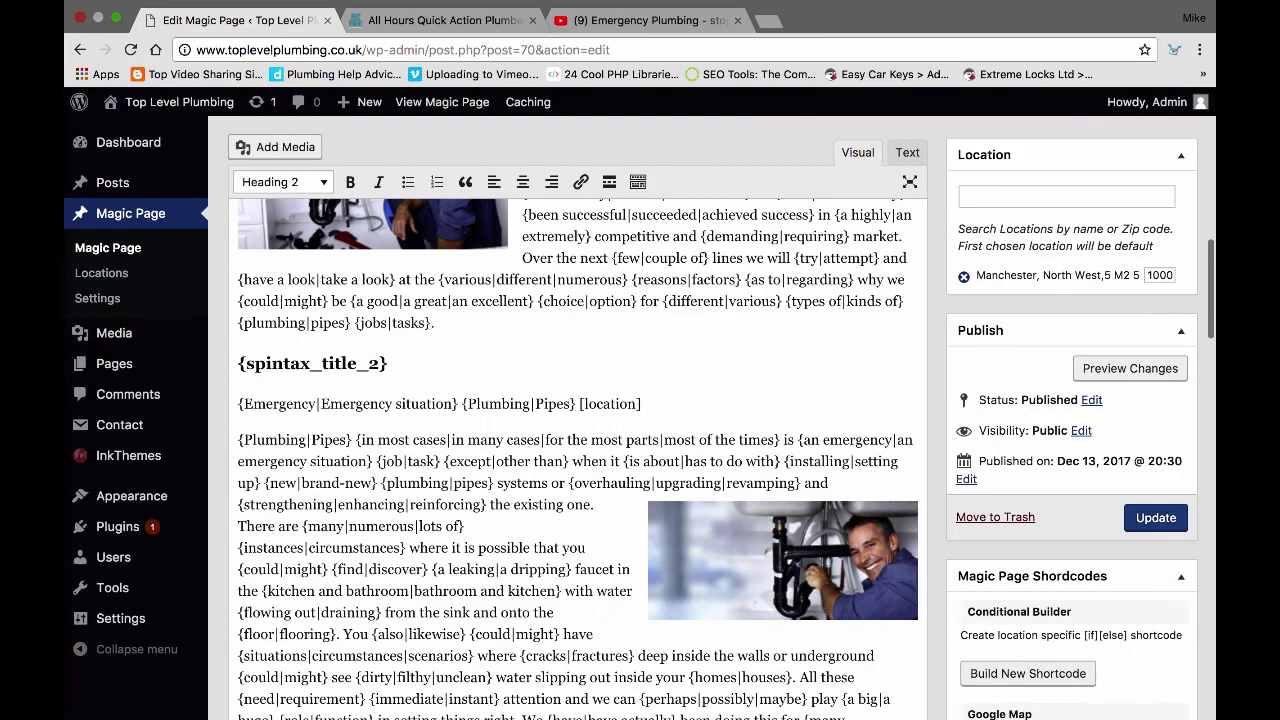
scroll(578, 400, up, 5)
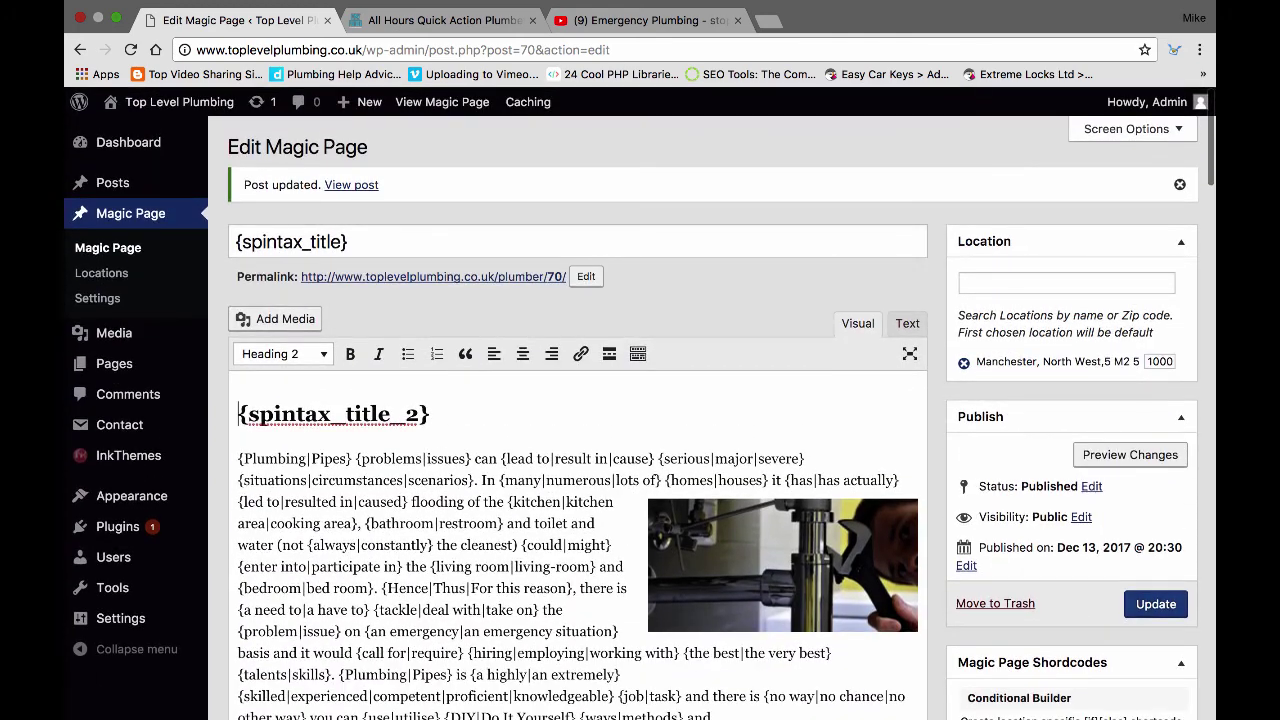
key(Return)
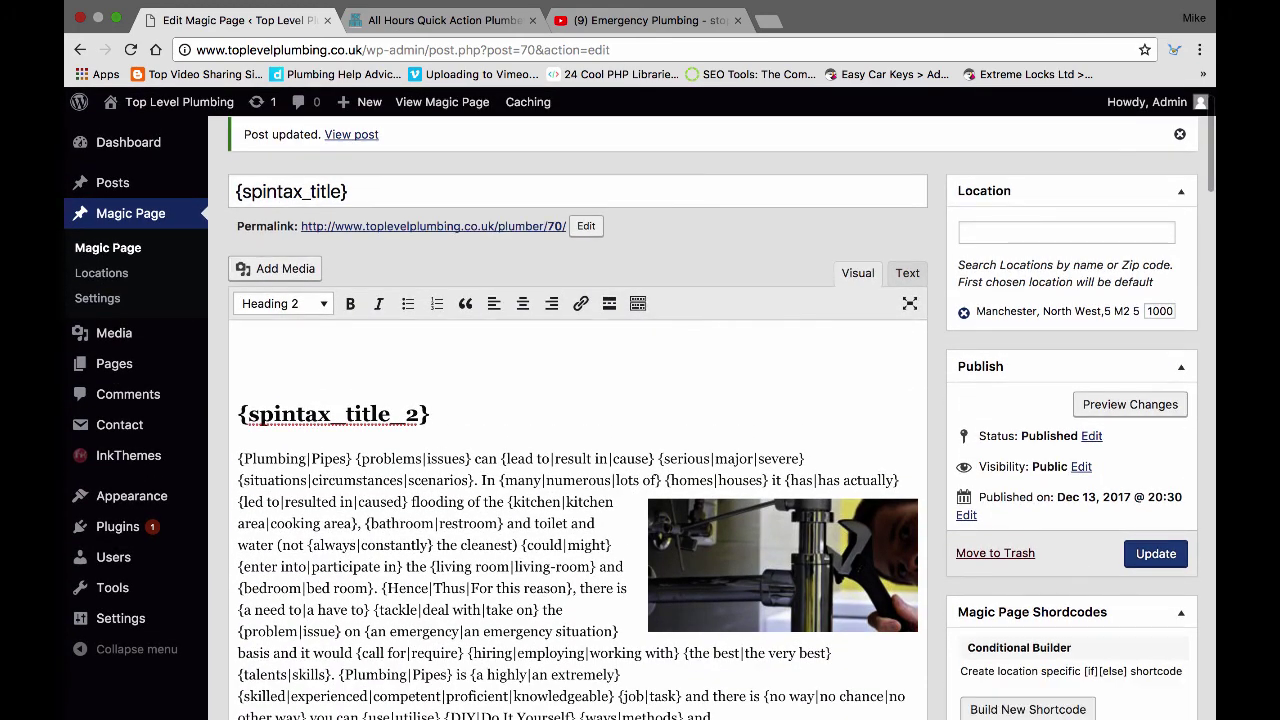
key(super+v)
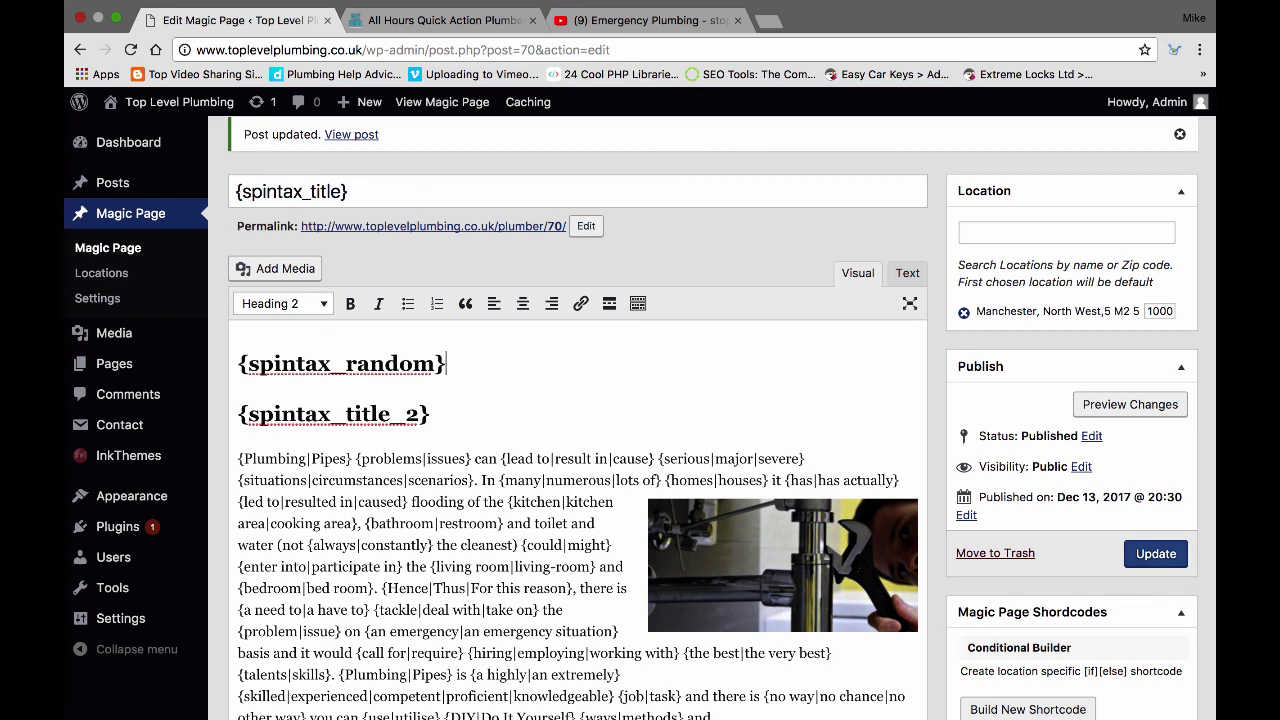
click(1156, 553)
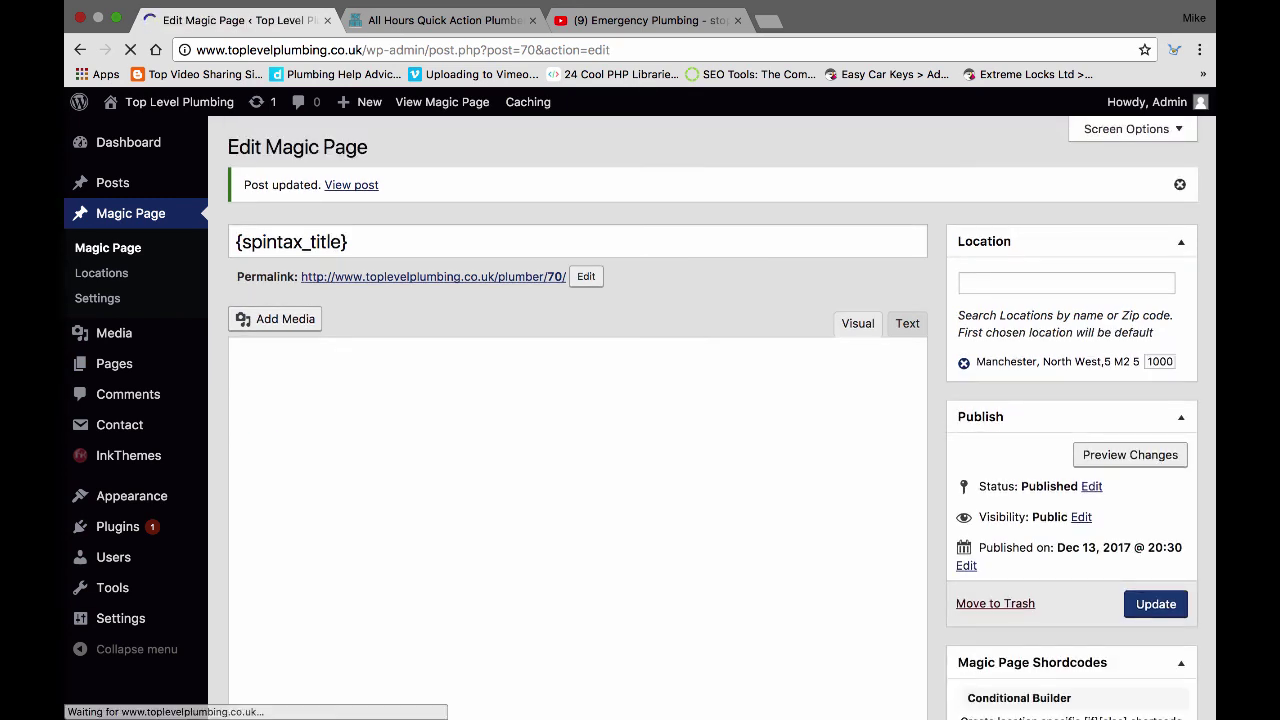
View the live Magic Page and open the Liverpool location page from Services.
click(442, 101)
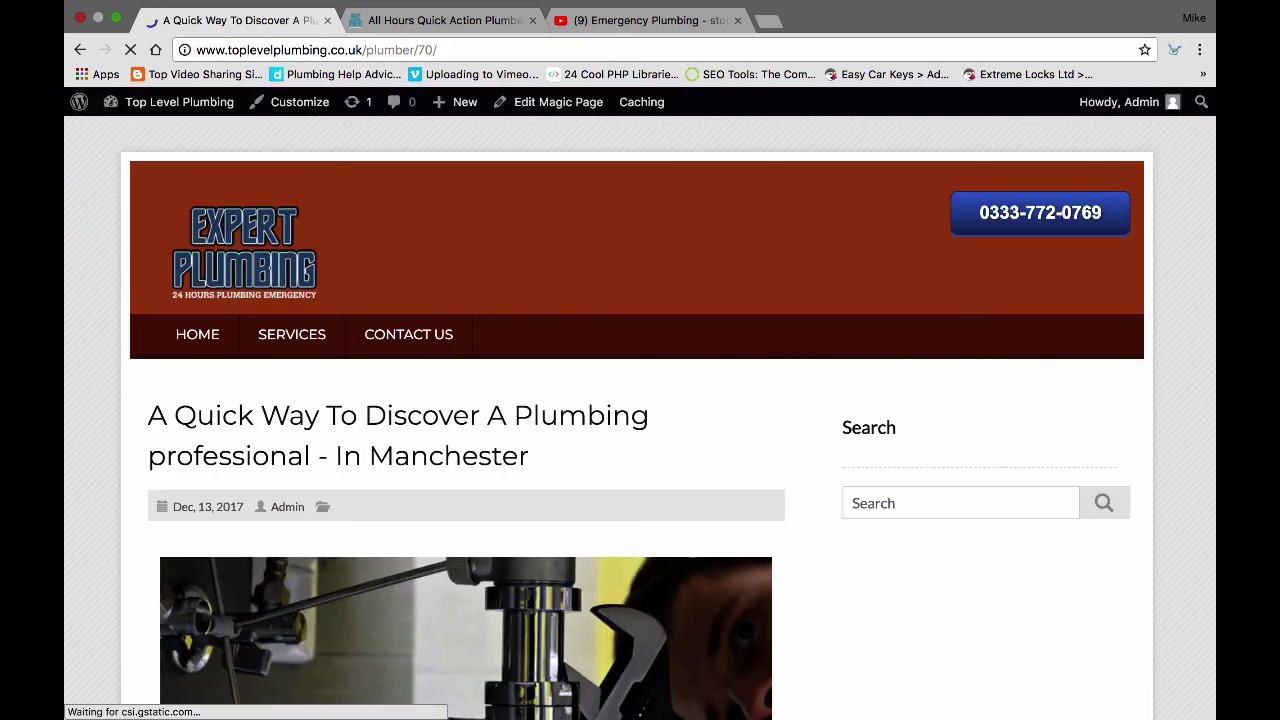
scroll(640, 420, down, 4)
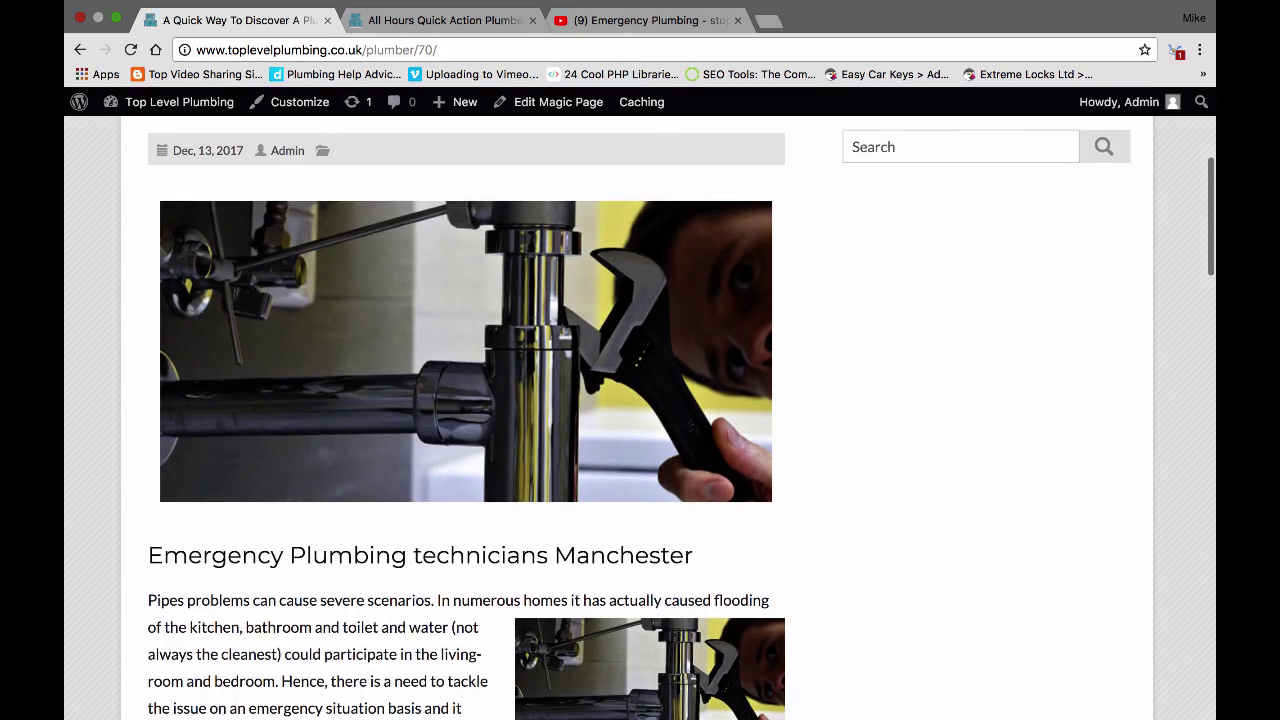
scroll(640, 420, up, 4)
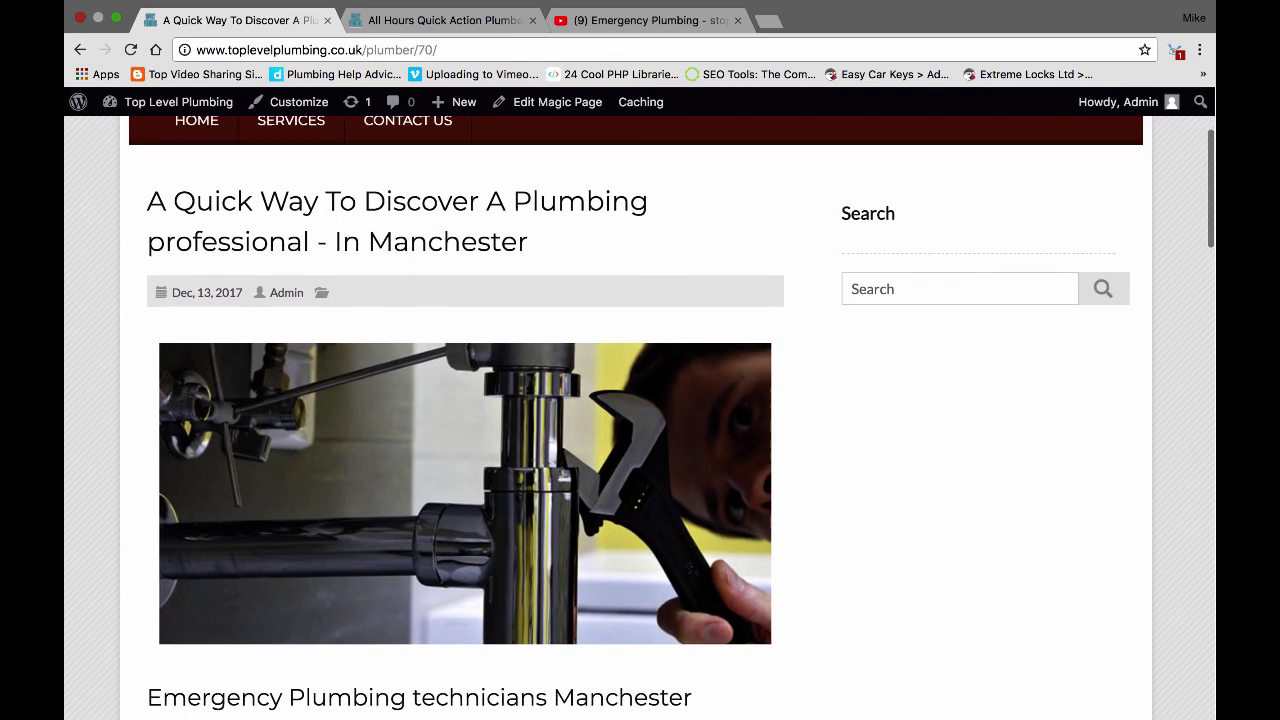
scroll(640, 420, up, 3)
mouse_move(292, 334)
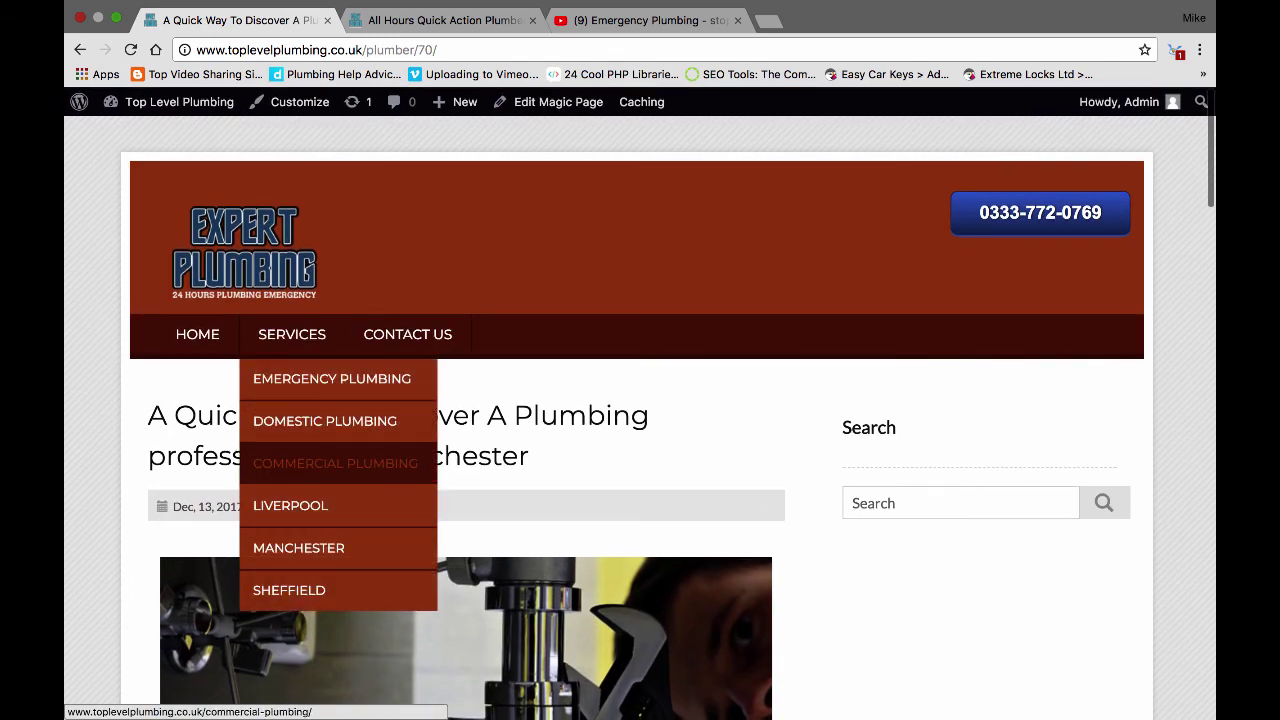
click(290, 505)
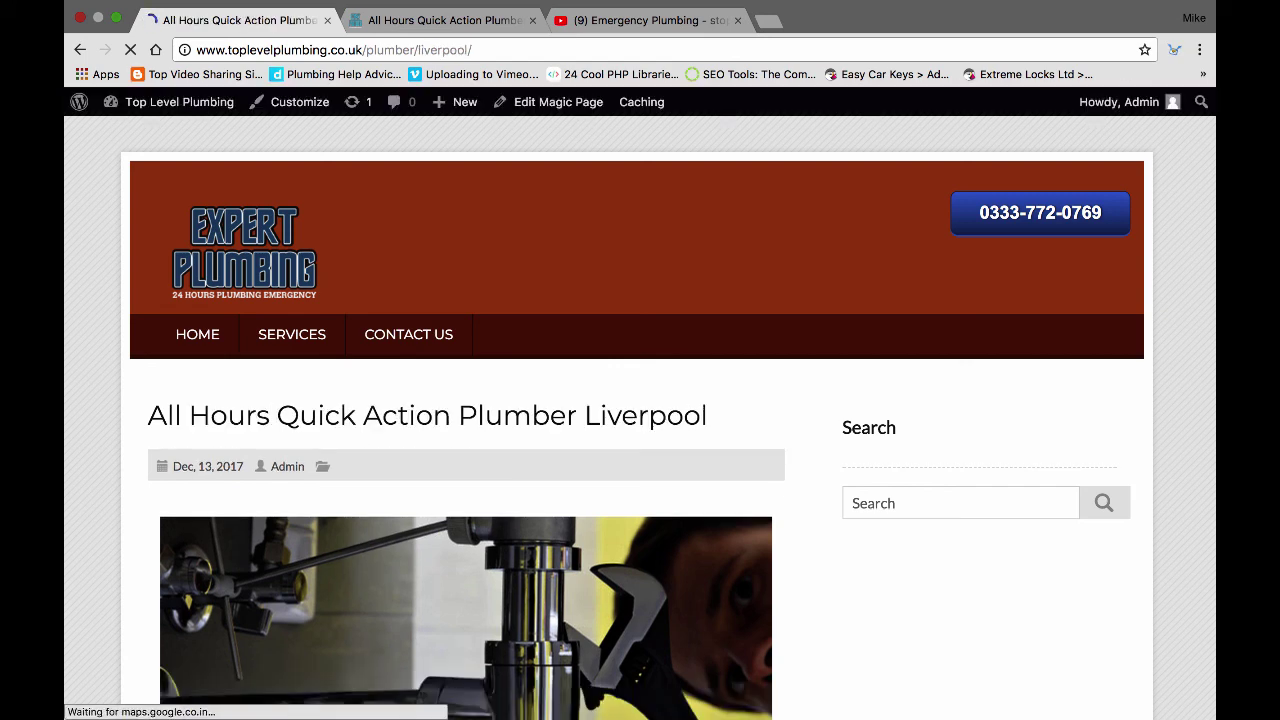
Open the Sheffield page, then Neepsend from the footer city list.
scroll(640, 420, down, 3)
mouse_move(292, 184)
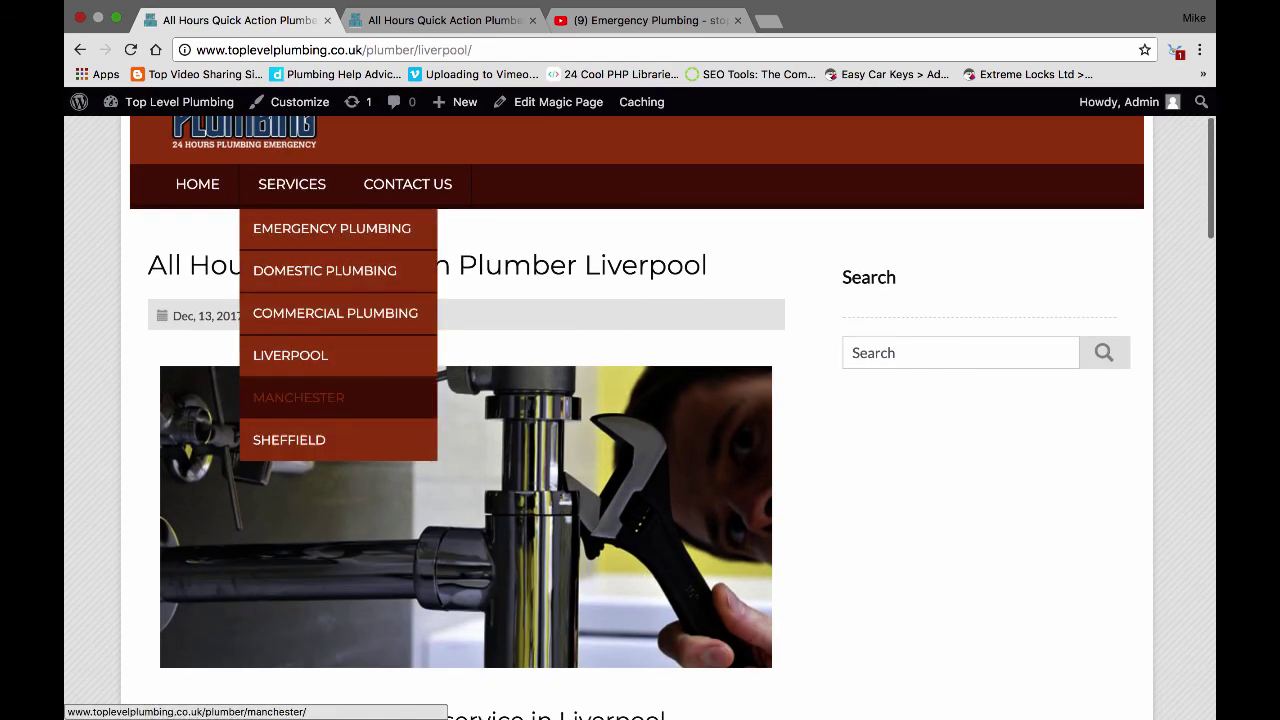
click(289, 440)
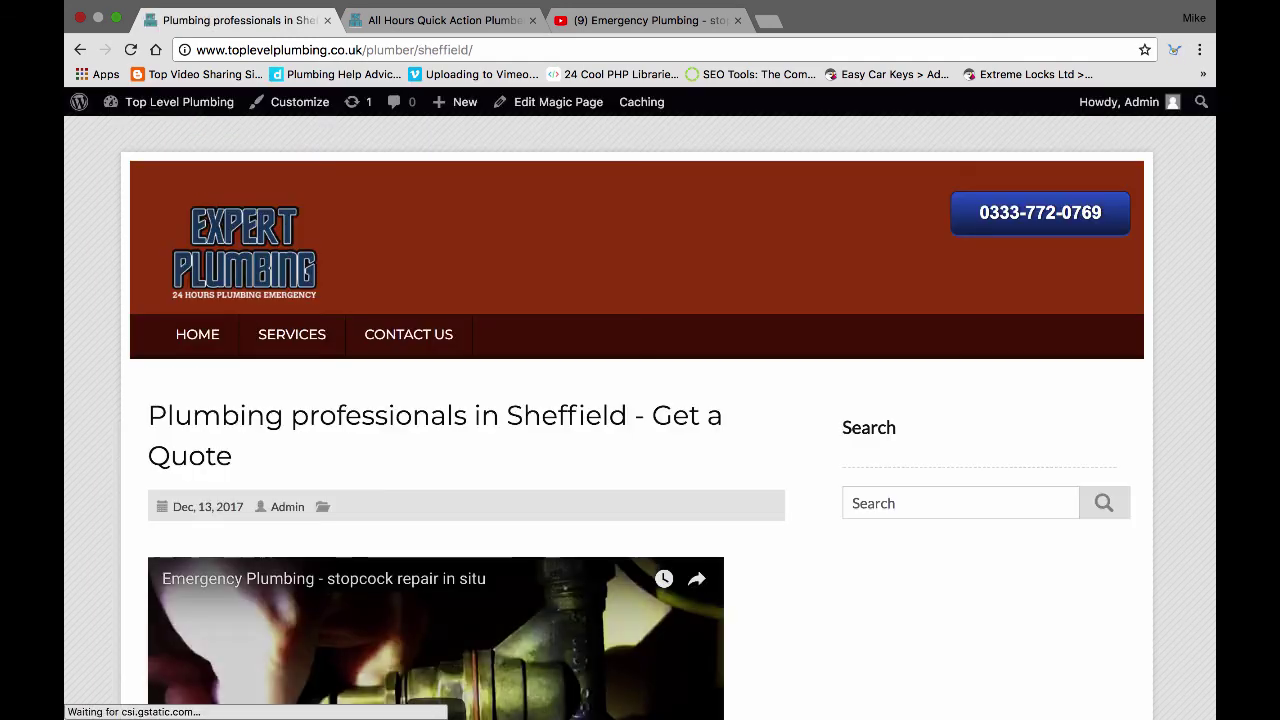
scroll(640, 420, down, 3)
scroll(640, 420, down, 10)
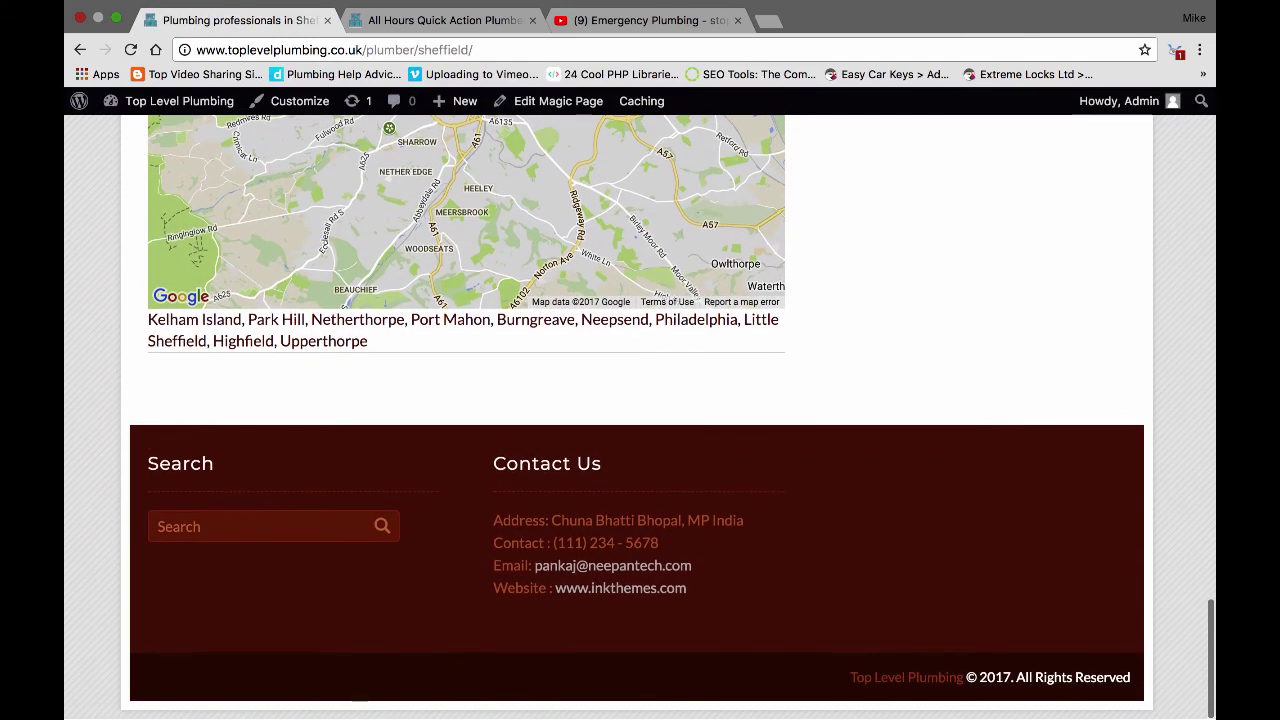
click(614, 320)
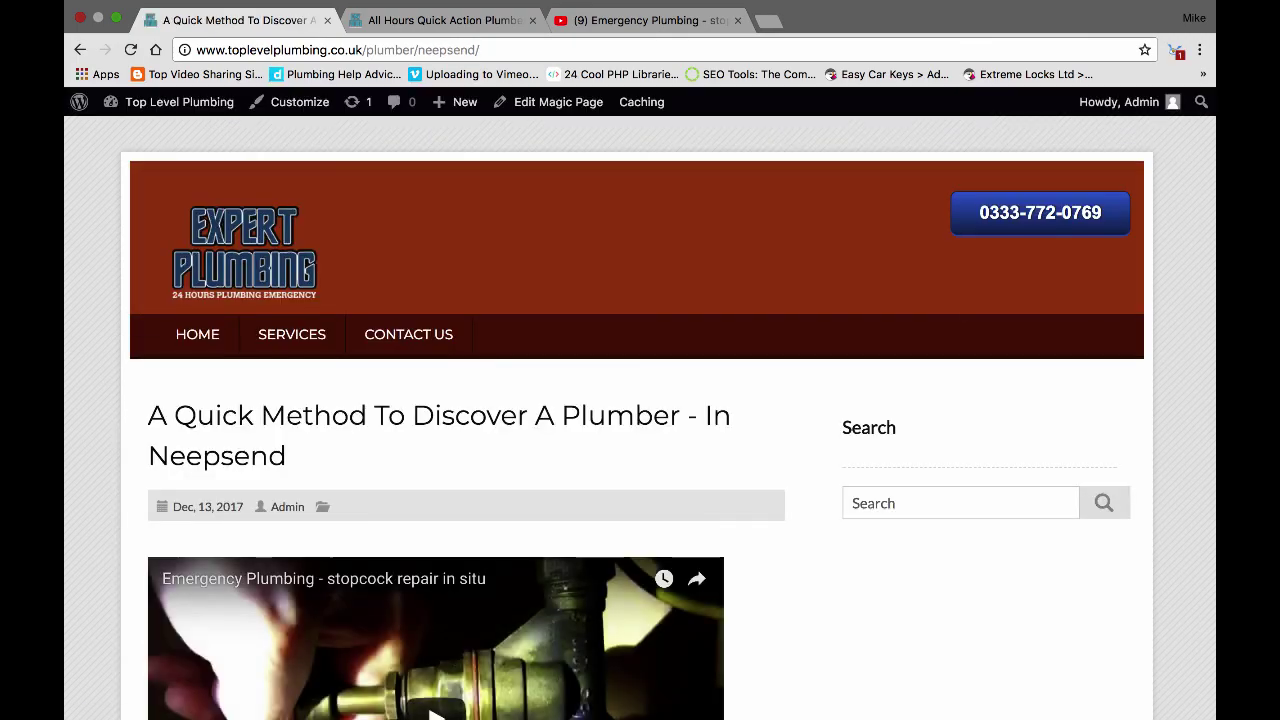
scroll(393, 341, down, 15)
Open the Walkley location page and review its paragraph text.
click(393, 341)
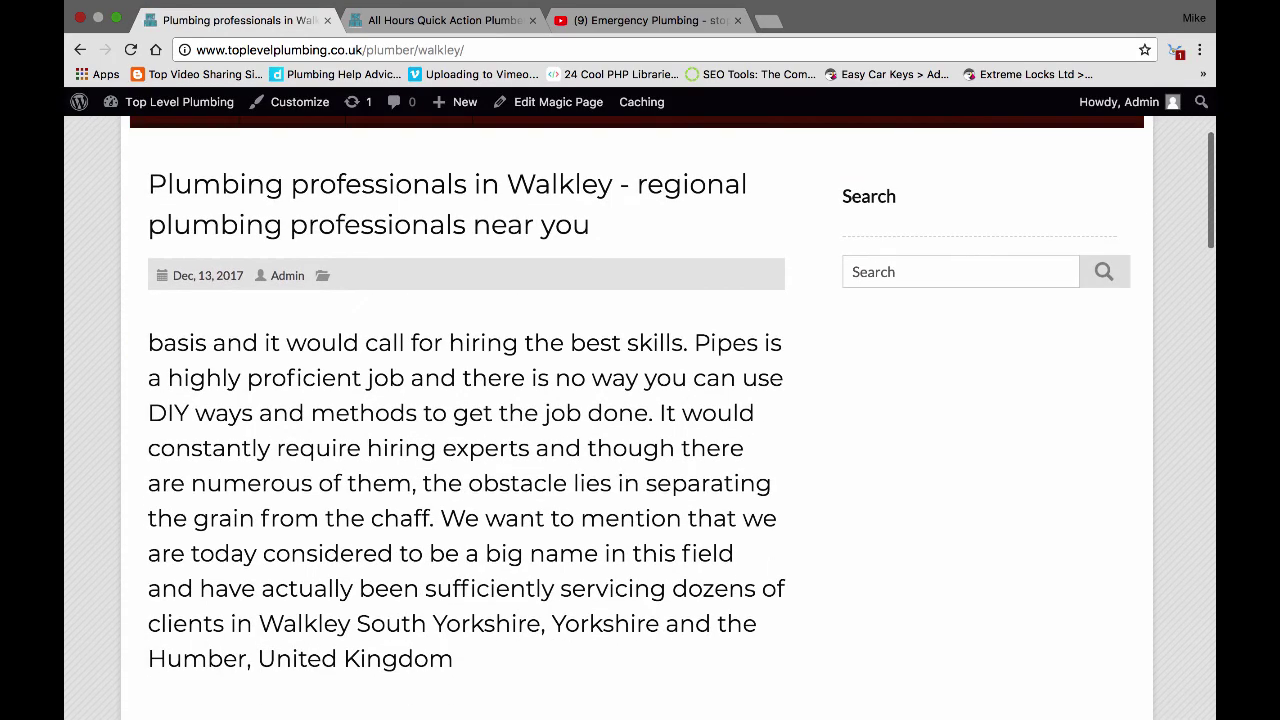
drag(357, 623, 453, 658)
drag(220, 483, 453, 658)
click(160, 377)
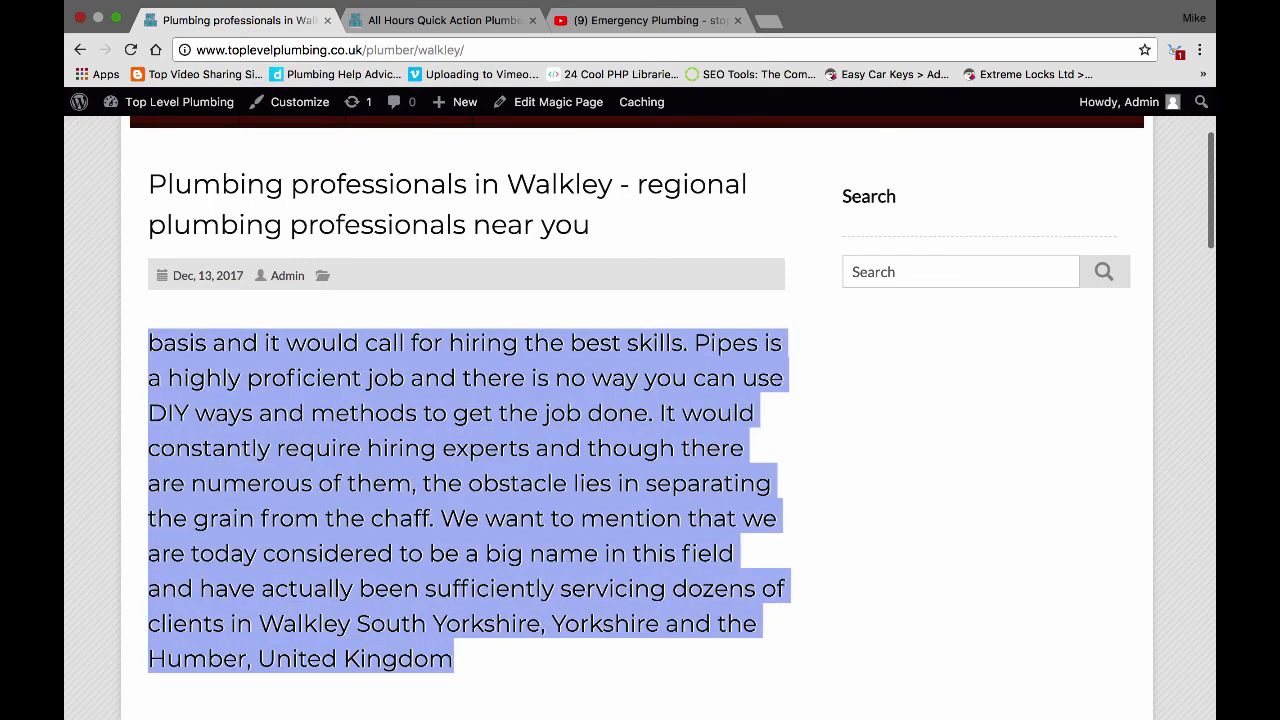
scroll(640, 400, down, 4)
scroll(640, 400, up, 3)
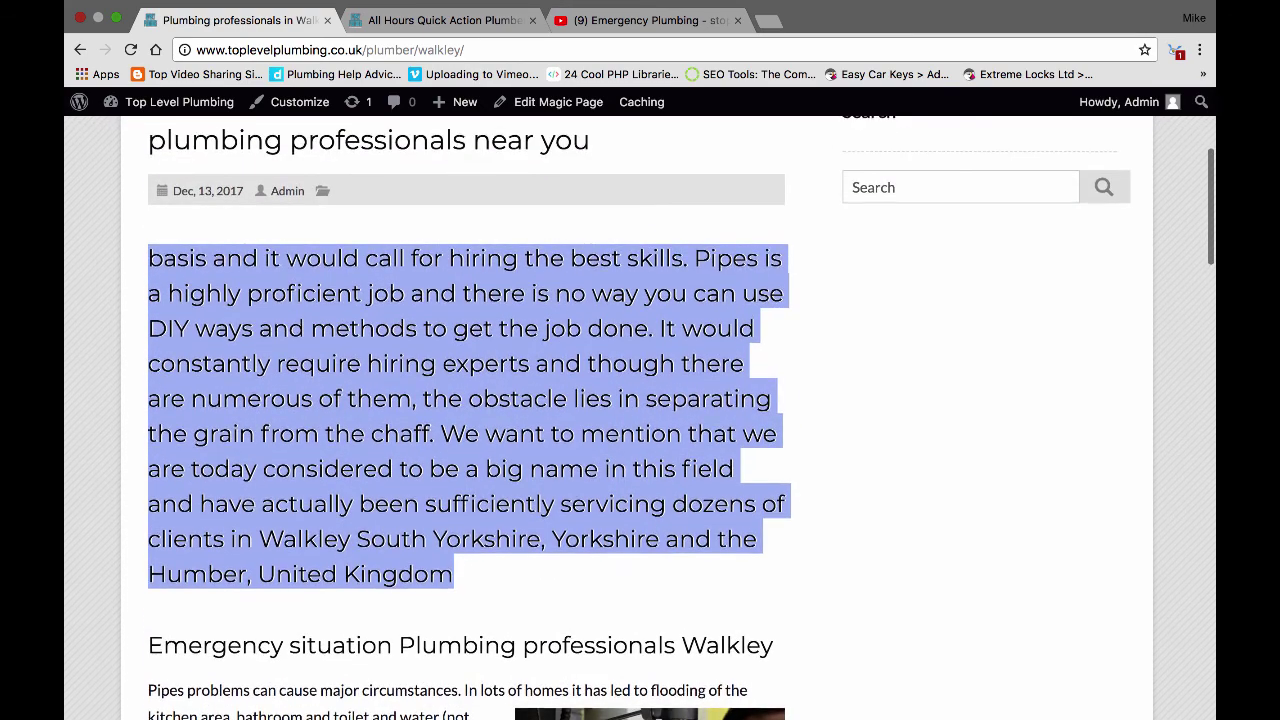
scroll(640, 400, up, 1)
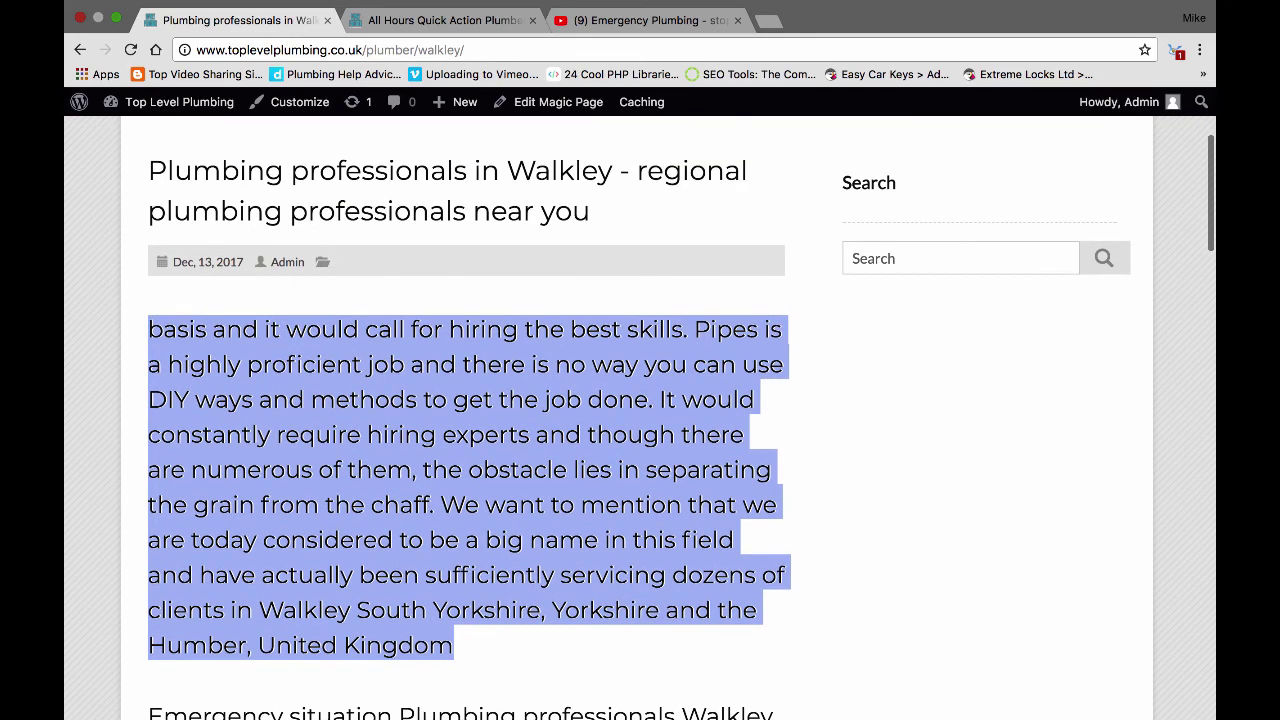
scroll(640, 400, up, 3)
Open the Liverpool location page and inspect its post photo.
mouse_move(292, 334)
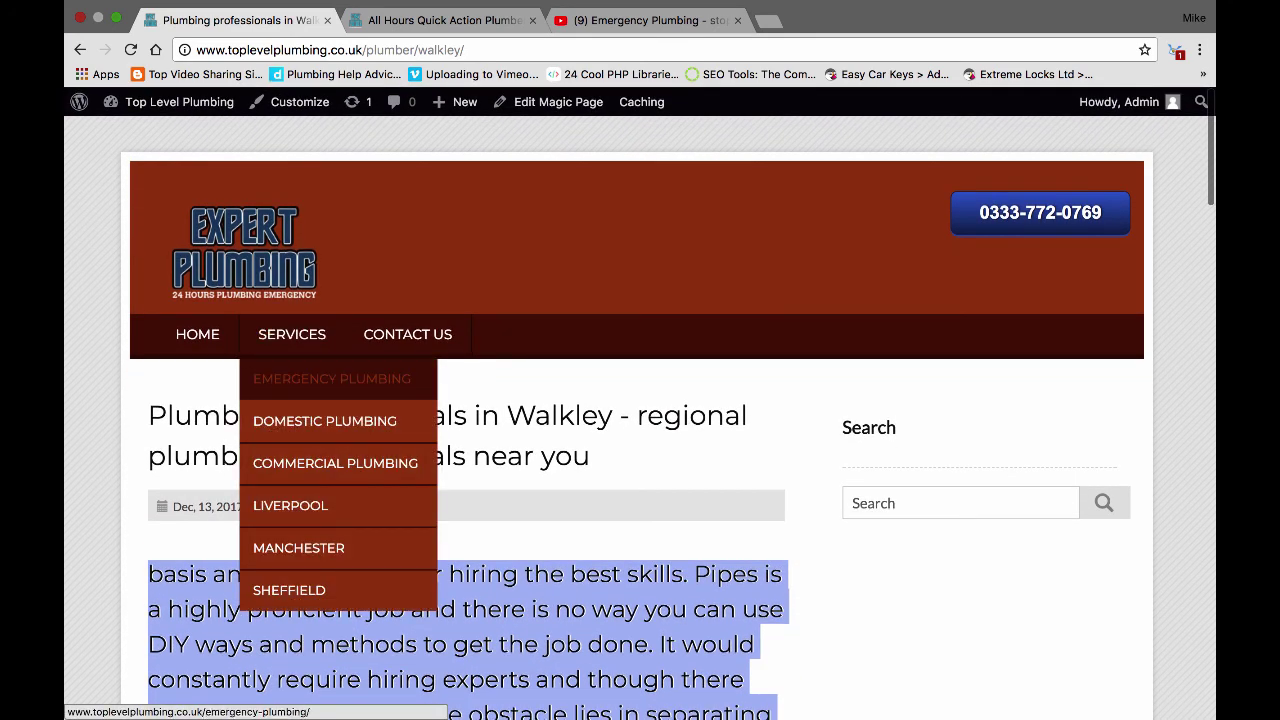
click(290, 505)
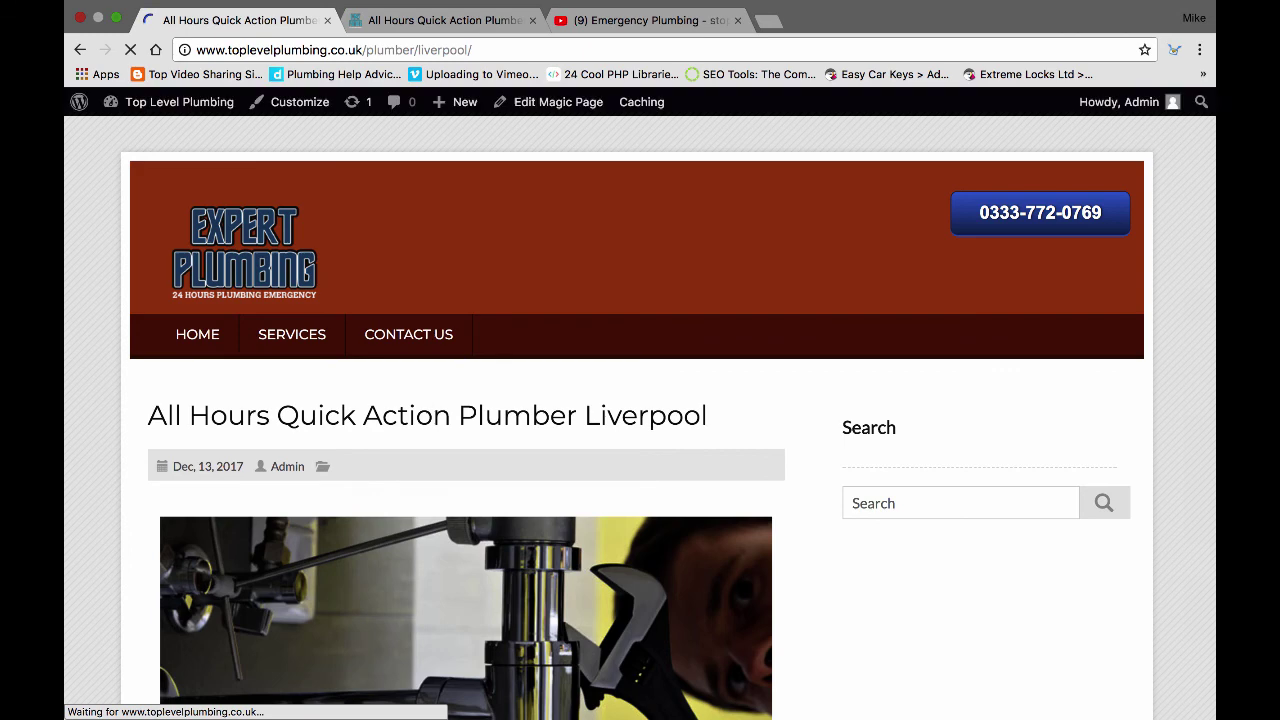
scroll(640, 420, down, 5)
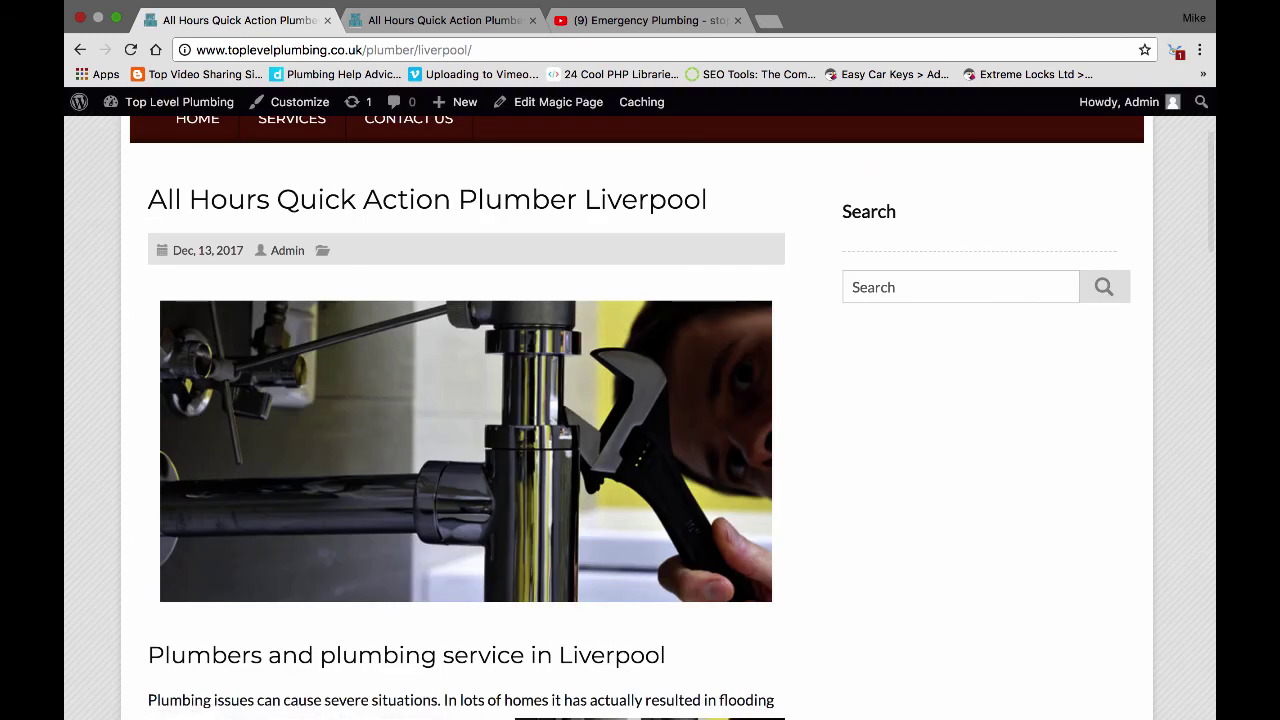
right_click(458, 418)
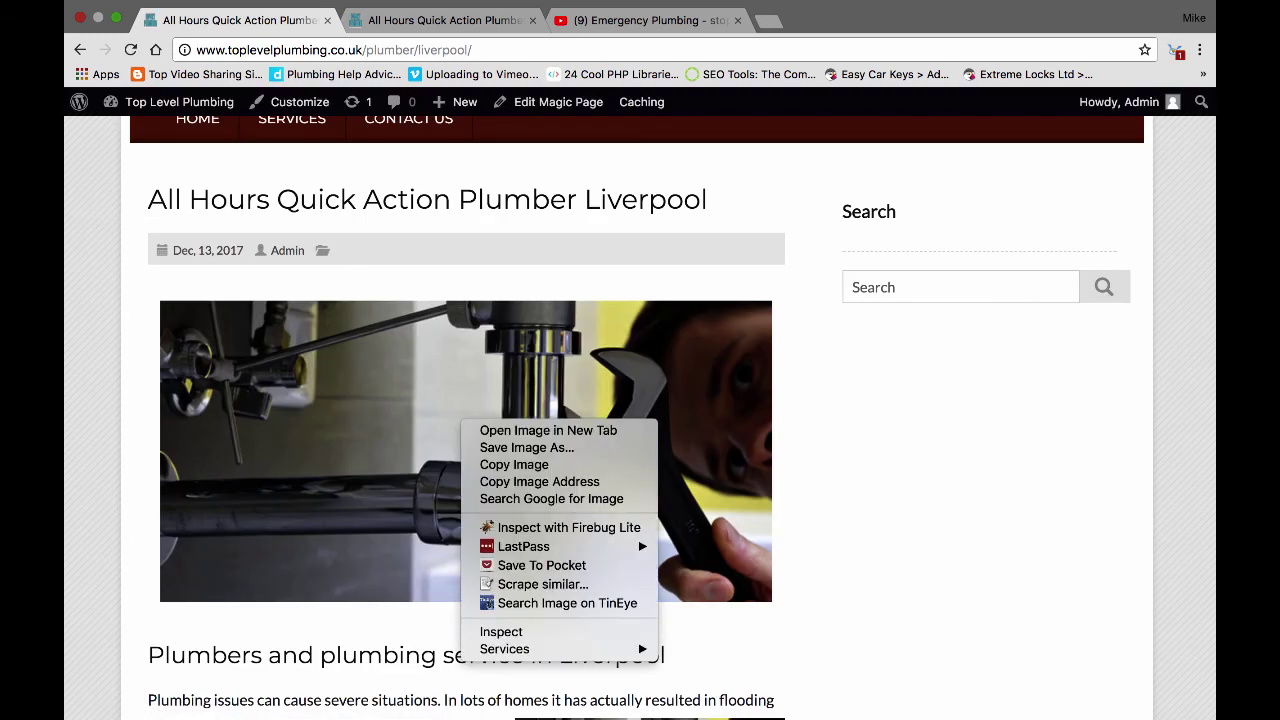
key(Escape)
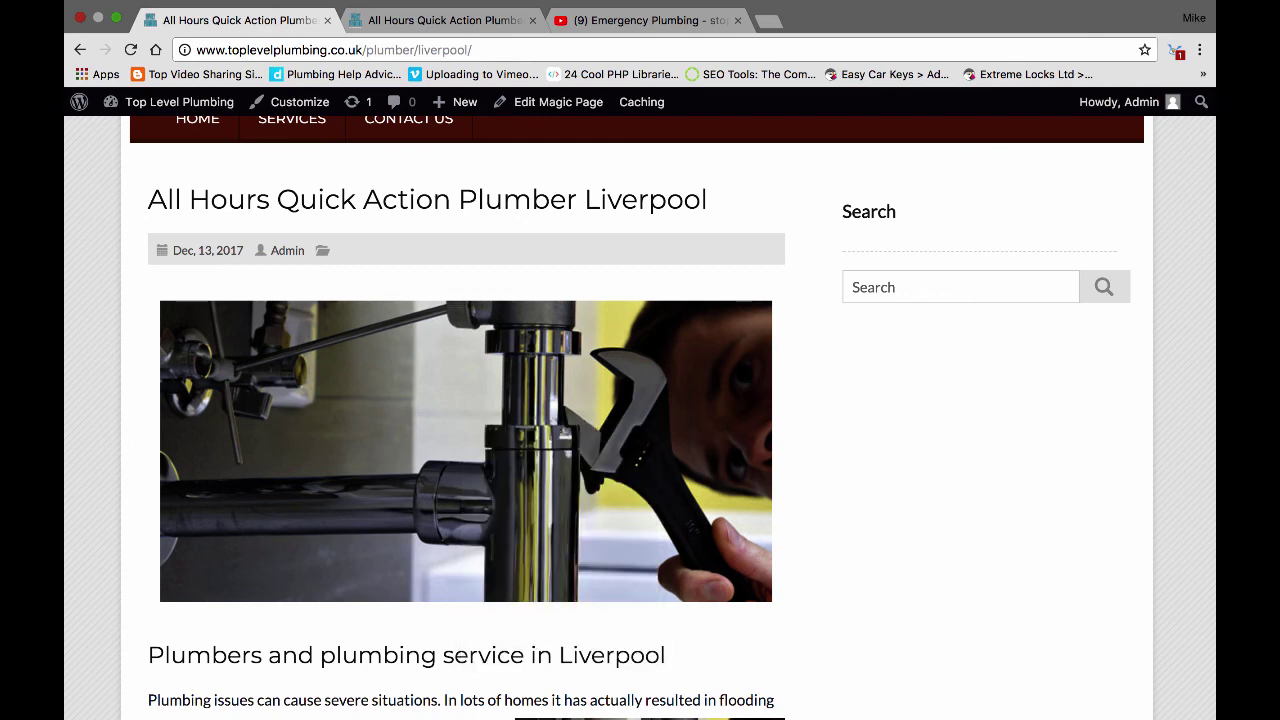
scroll(458, 418, up, 3)
Review the Sheffield location page, then return to the Magic Page template editor.
mouse_move(292, 236)
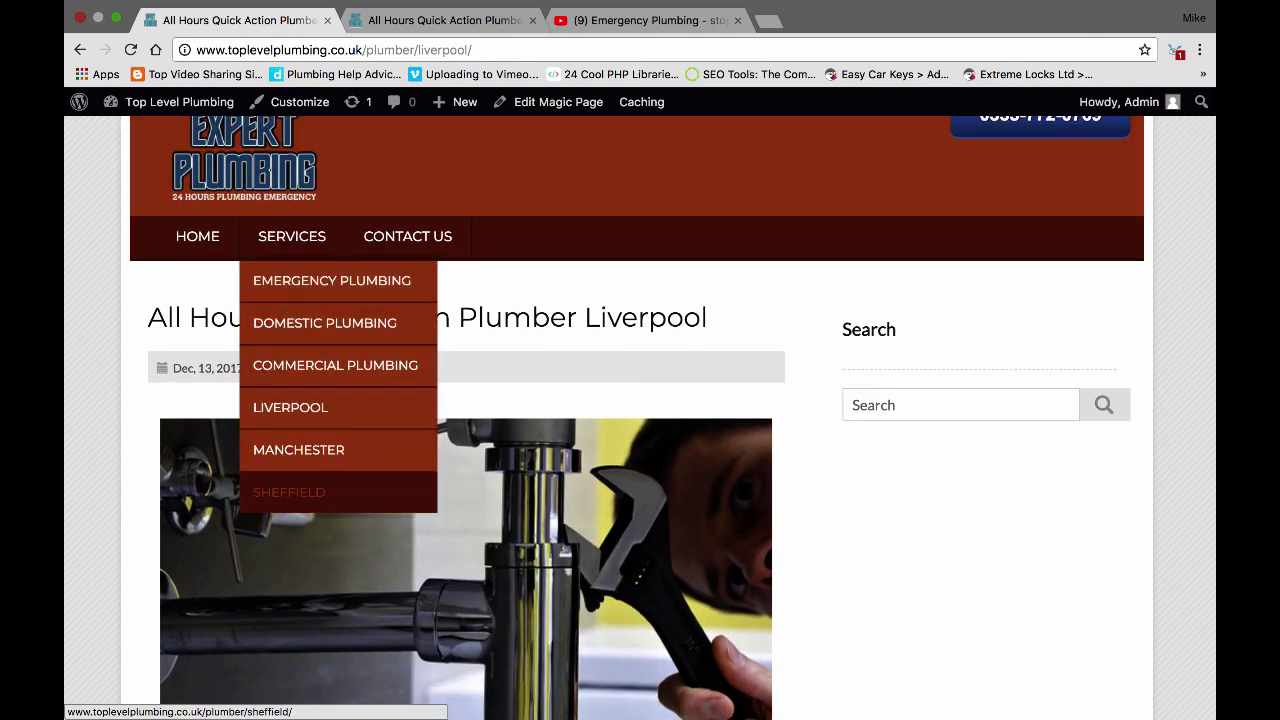
click(289, 492)
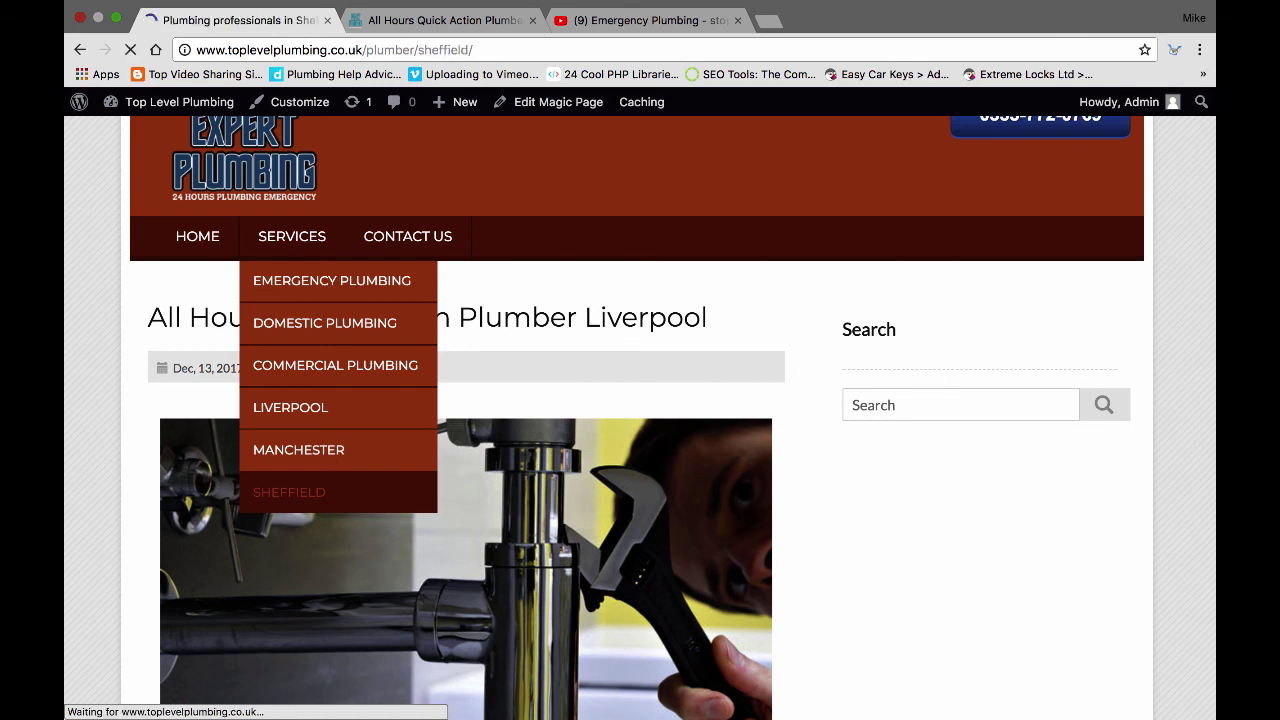
scroll(640, 420, down, 5)
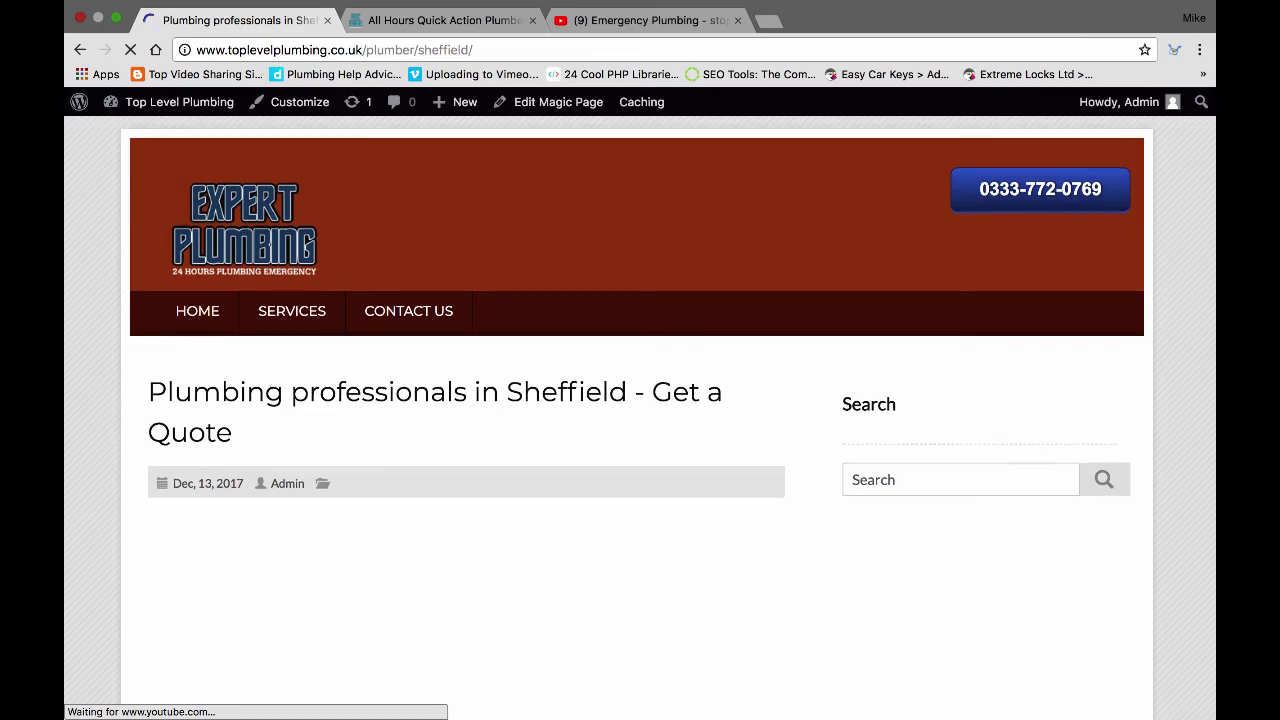
scroll(640, 420, down, 15)
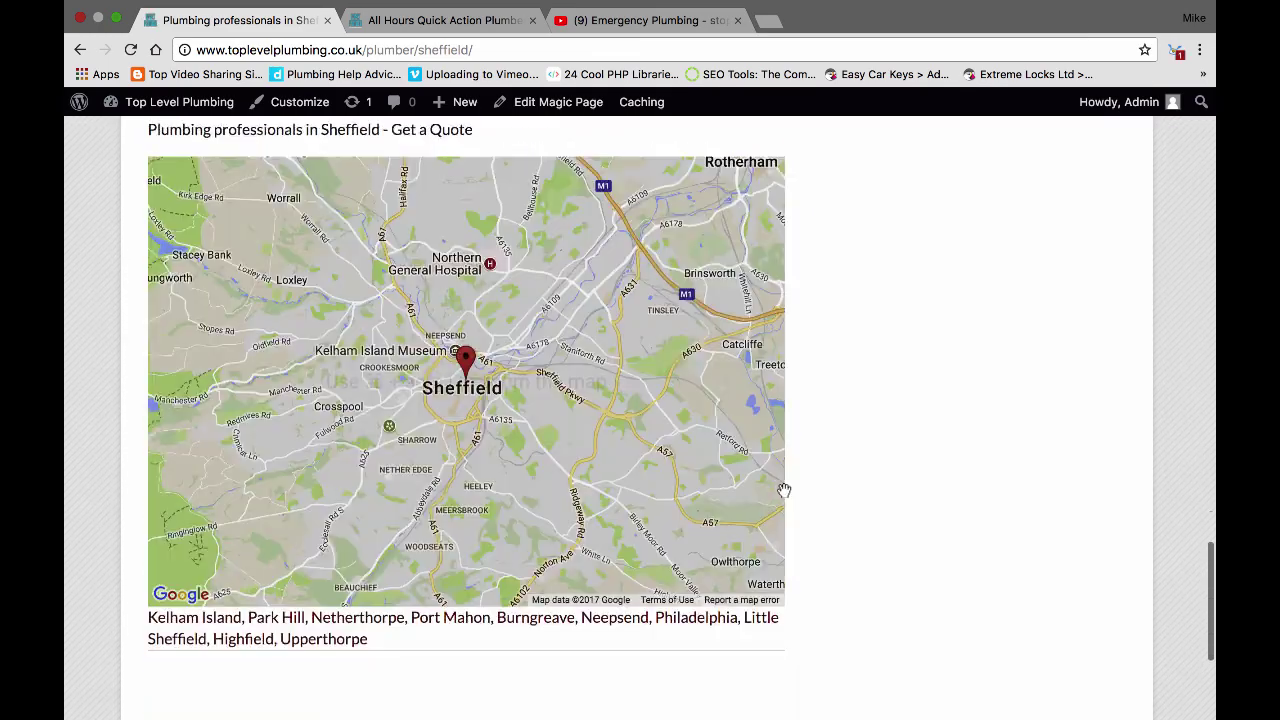
scroll(640, 420, up, 20)
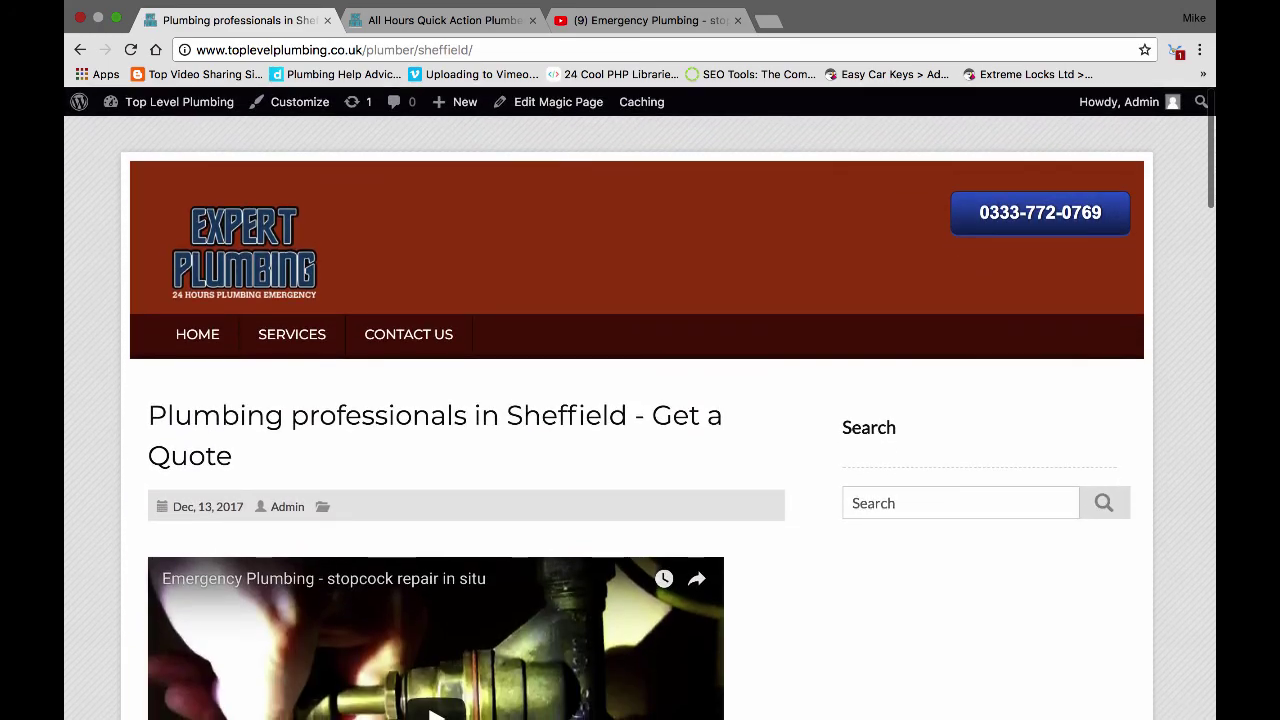
click(558, 101)
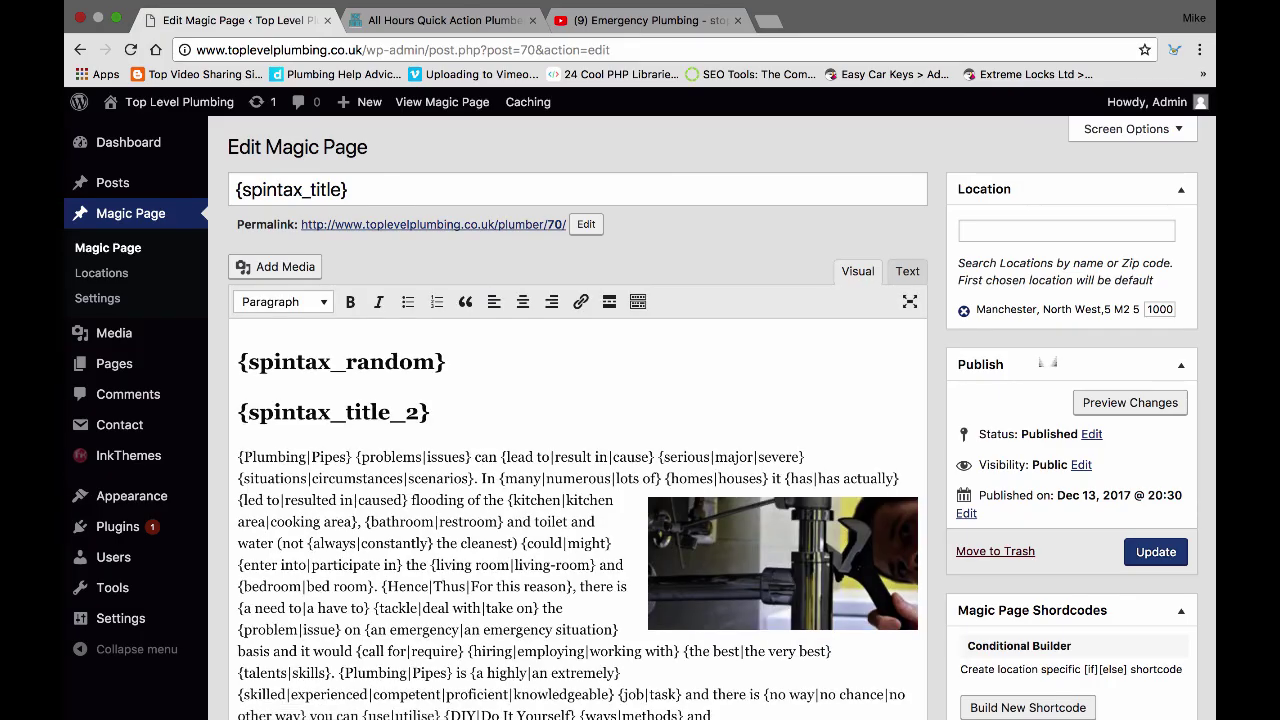
scroll(640, 420, down, 10)
scroll(570, 420, down, 15)
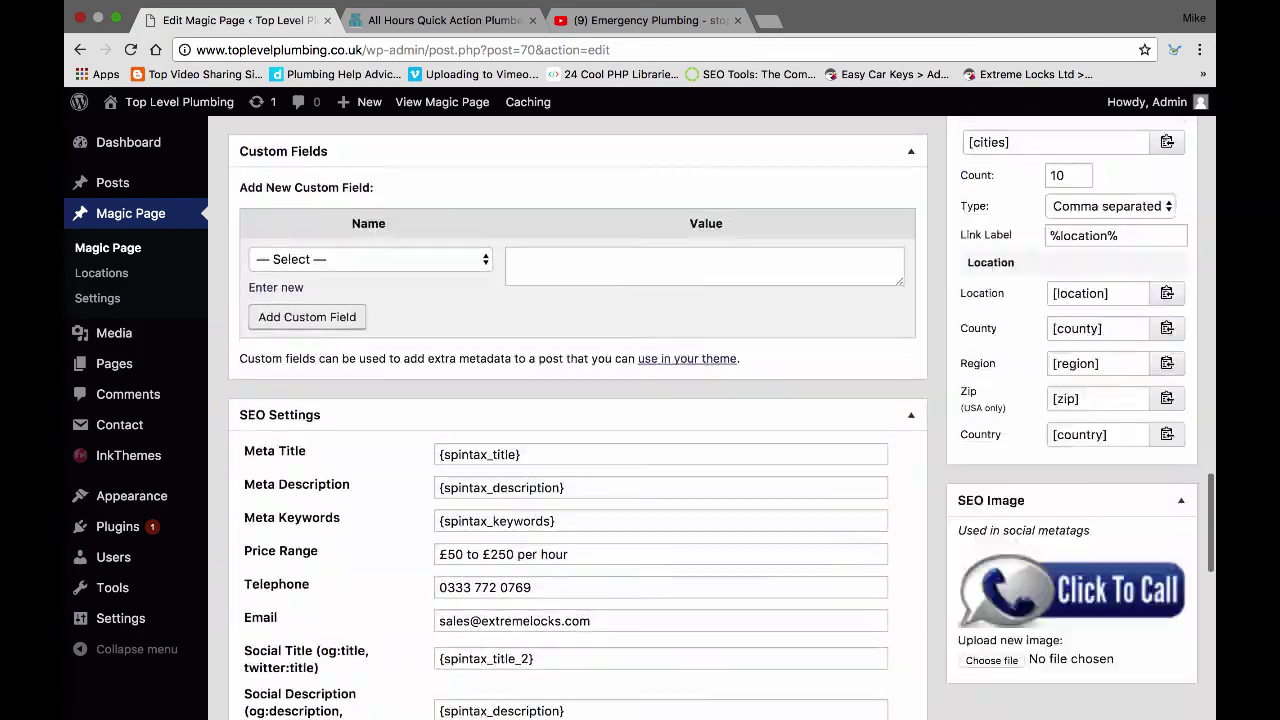
scroll(570, 420, down, 10)
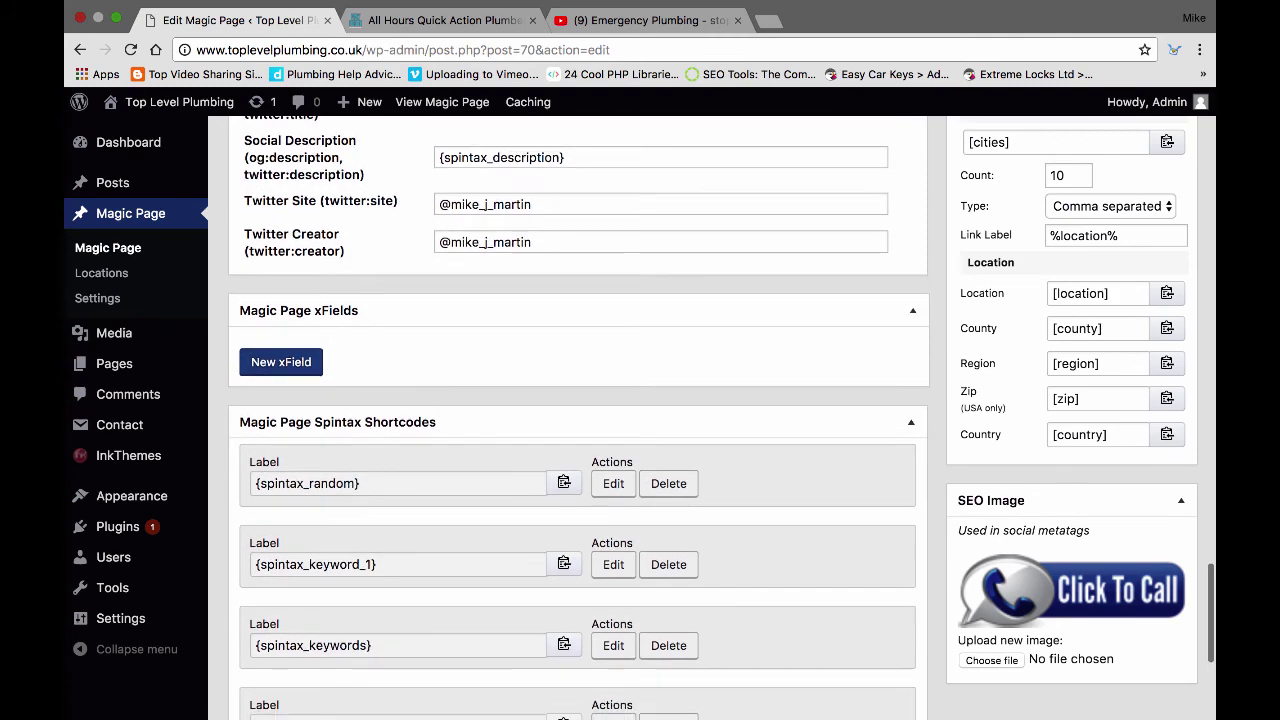
scroll(570, 420, up, 5)
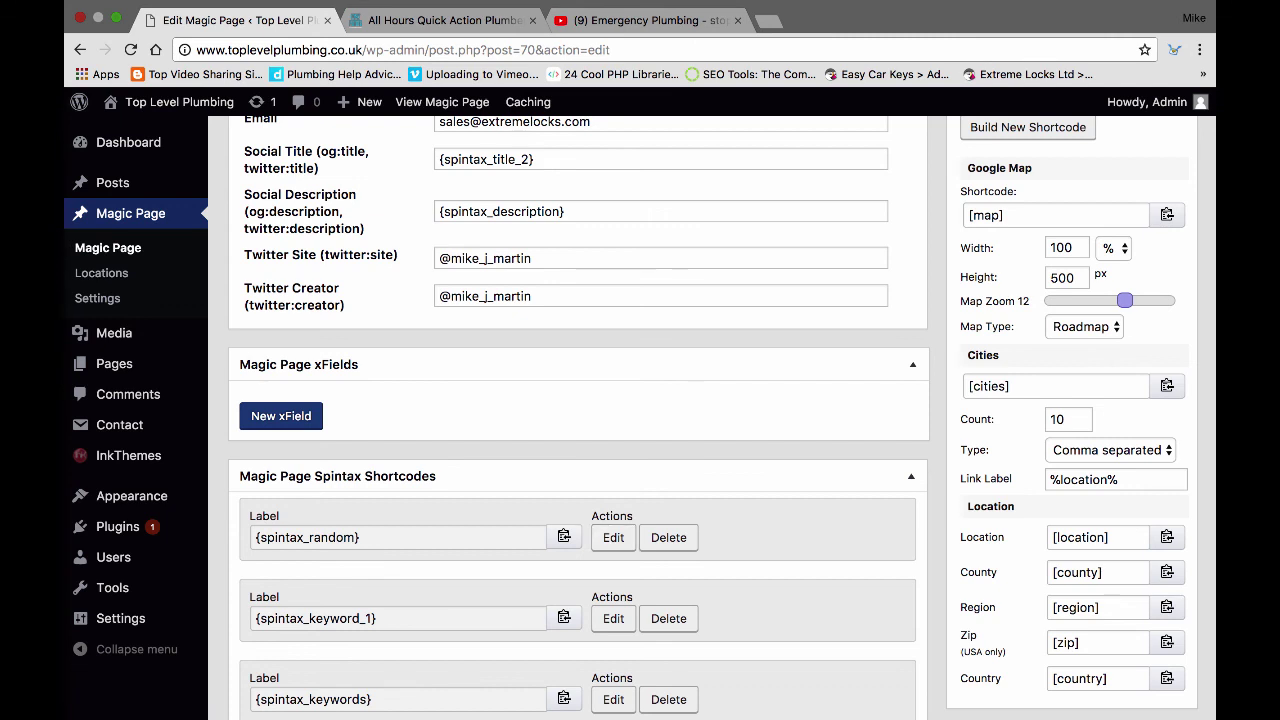
Copy {spintax_random}, open and close {spintax_keyword_1} unchanged, and scroll down the shortcodes list.
click(563, 537)
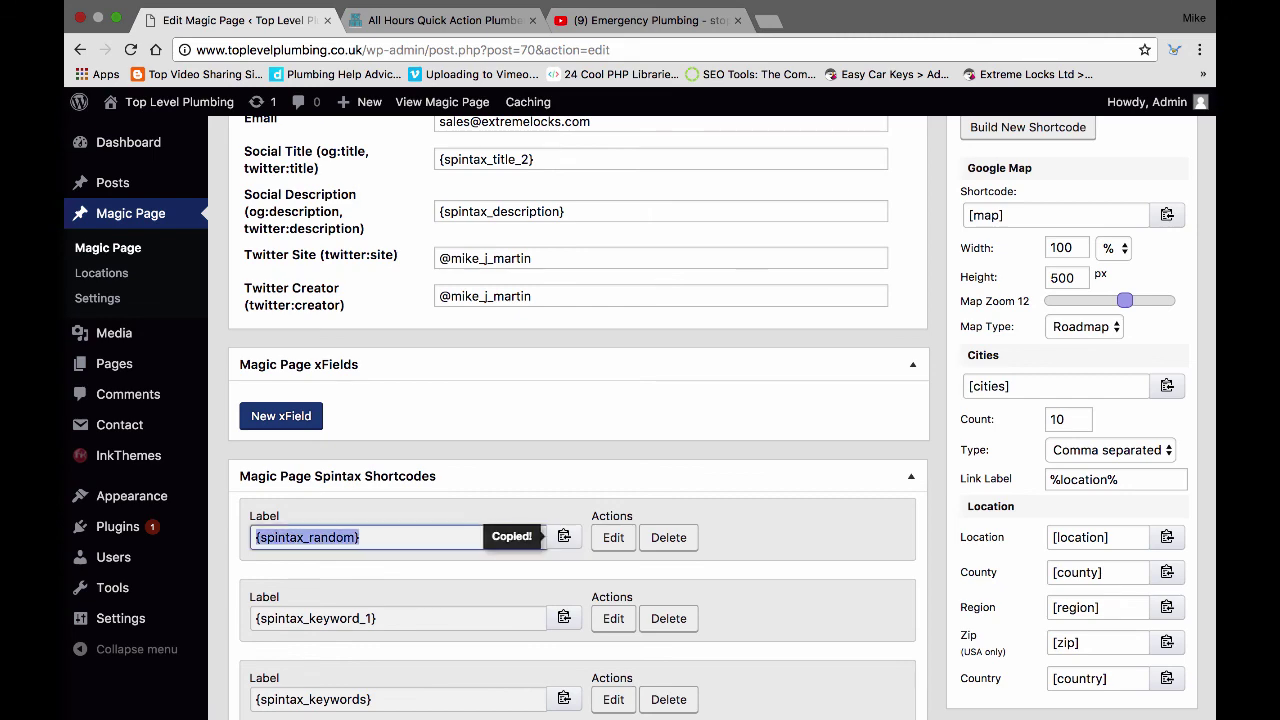
scroll(563, 537, down, 2)
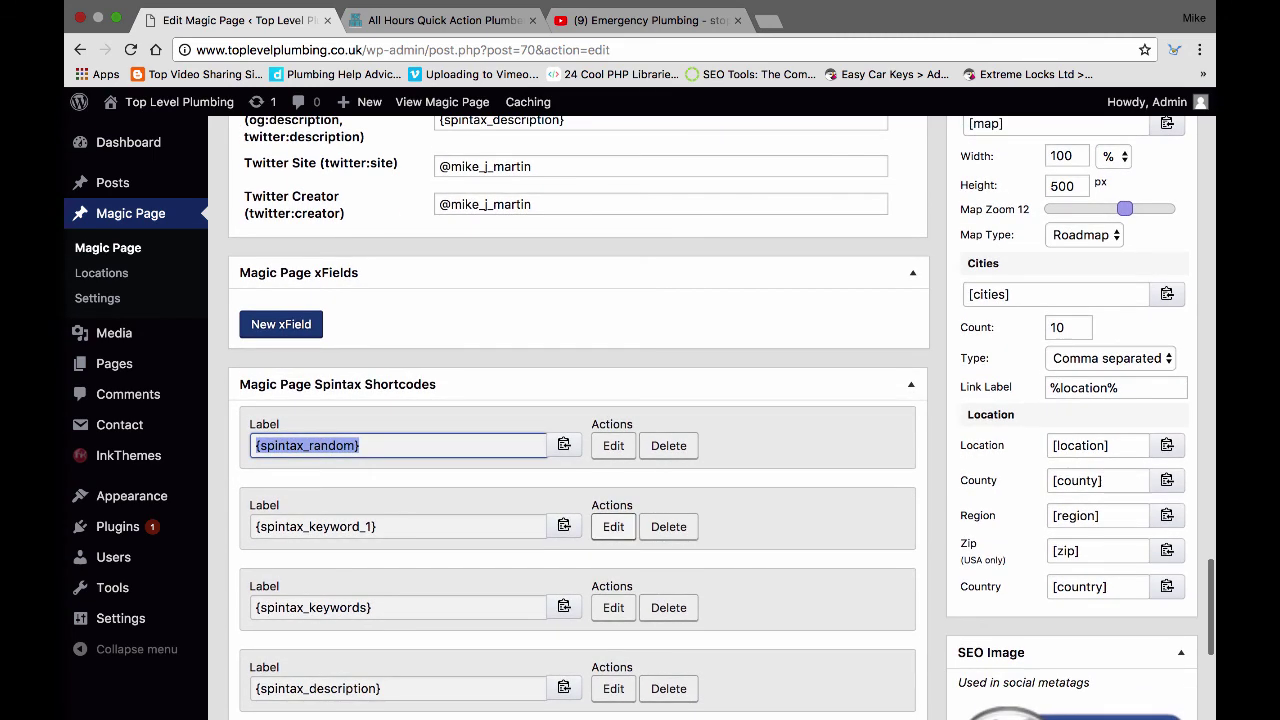
click(613, 526)
click(535, 578)
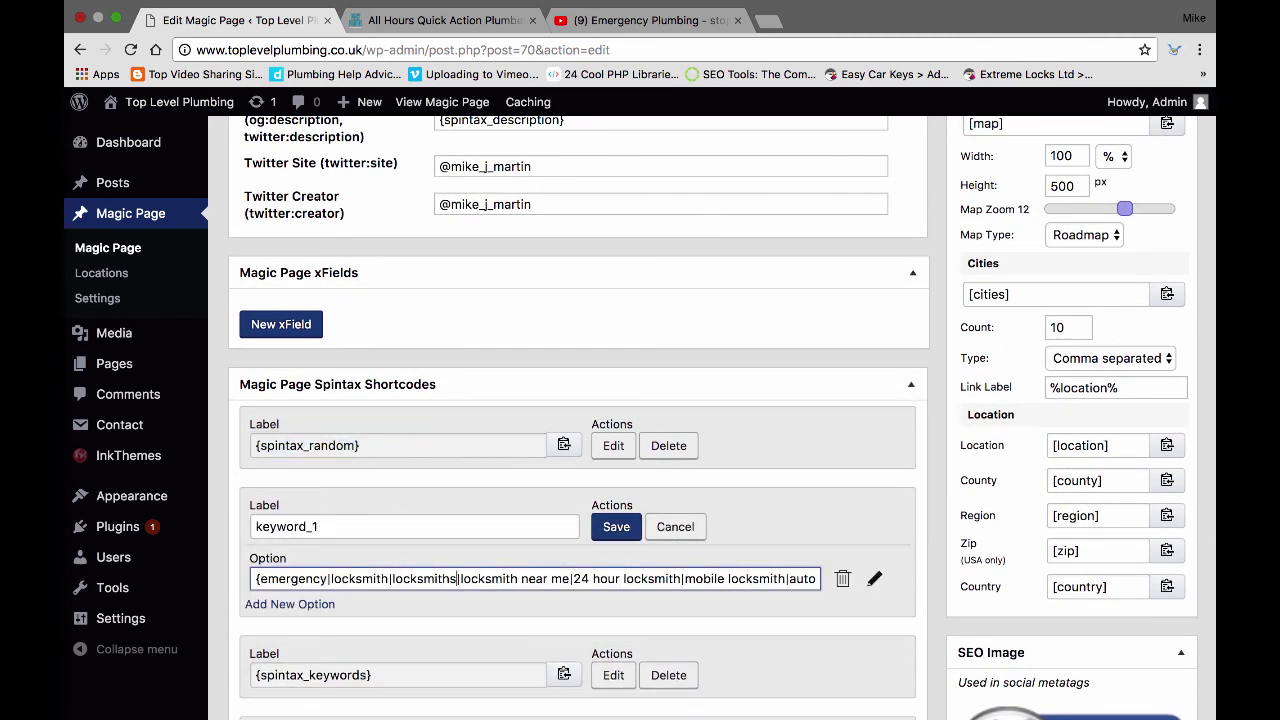
click(616, 526)
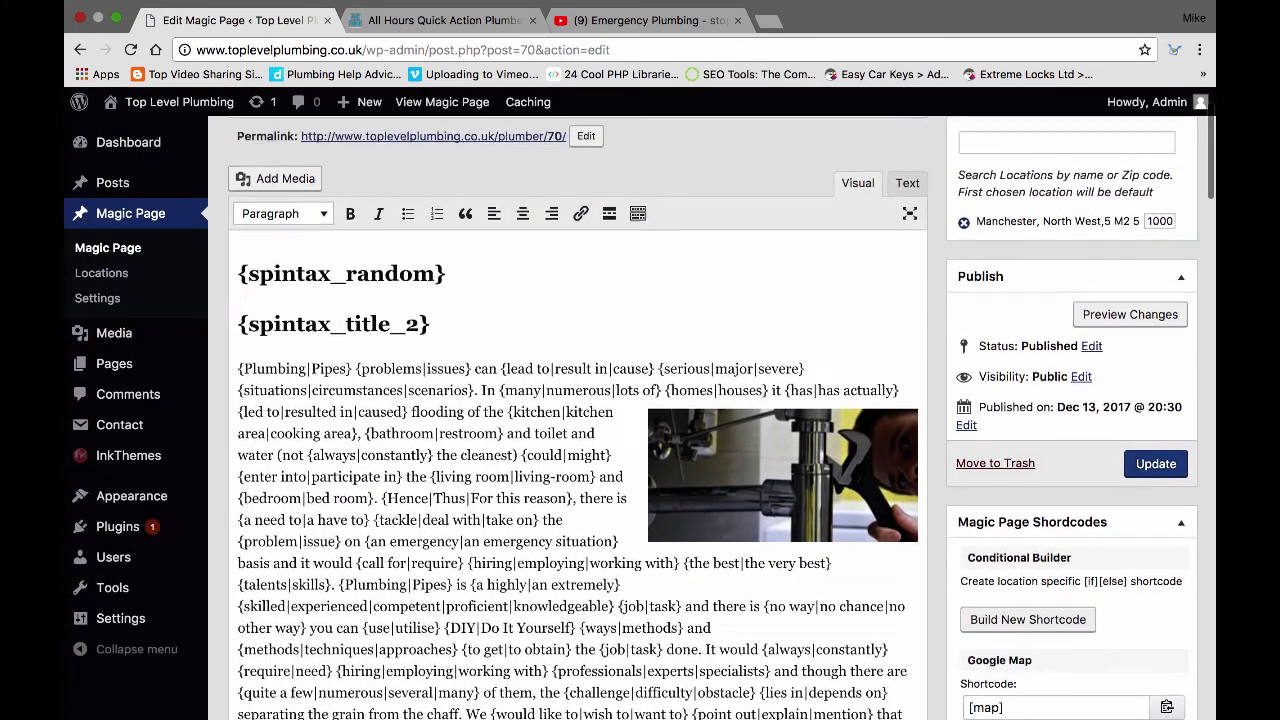
scroll(578, 450, down, 15)
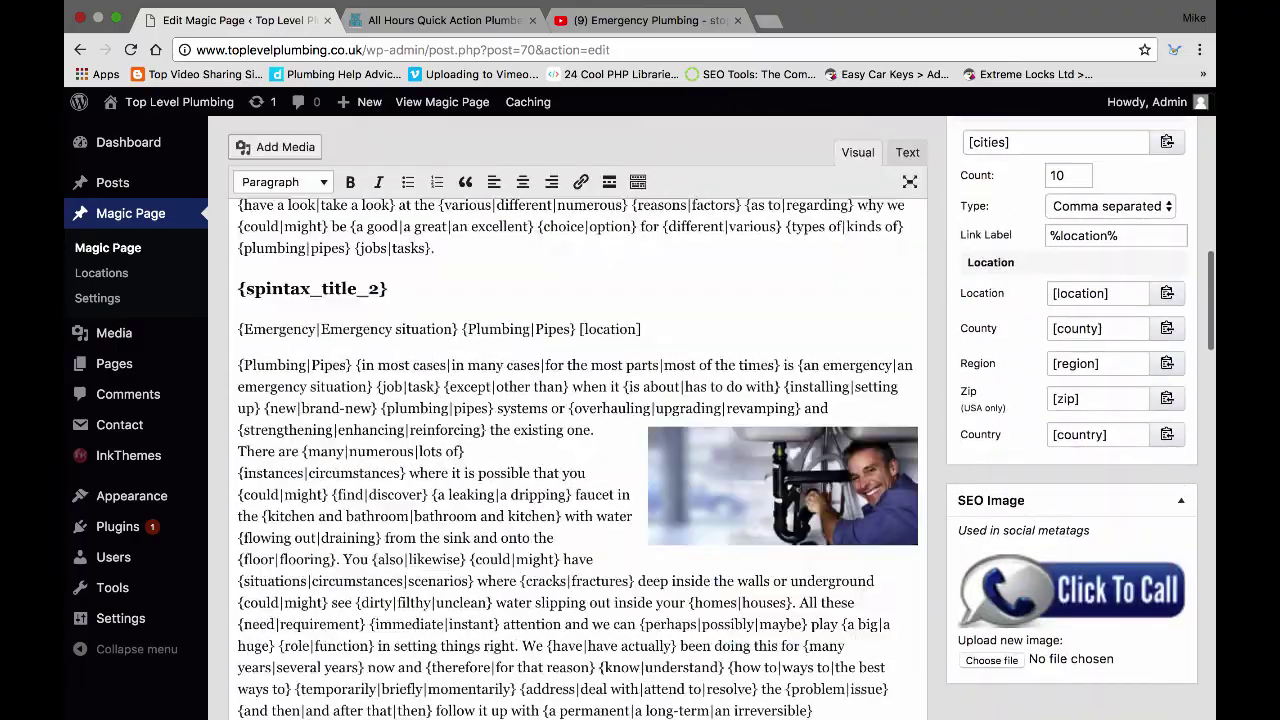
scroll(325, 413, down, 15)
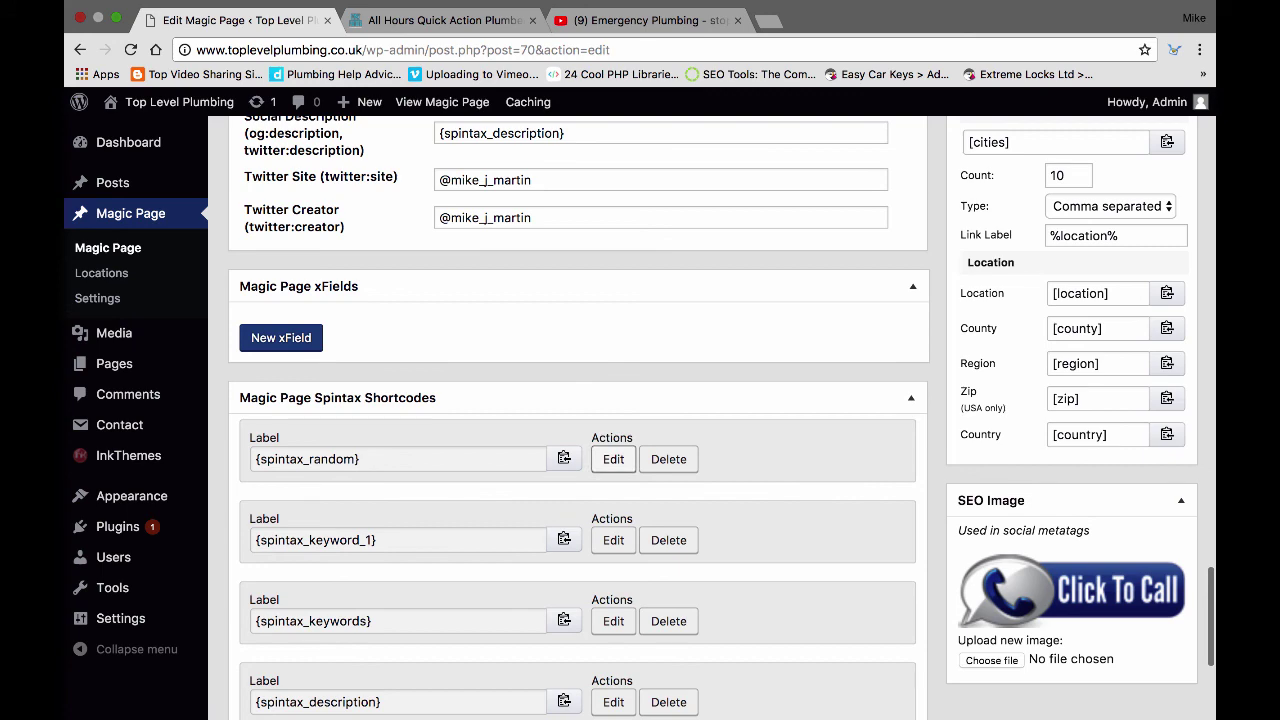
Open {spintax_random} for editing and review its stopcock repair video option.
click(613, 459)
scroll(613, 459, down, 2)
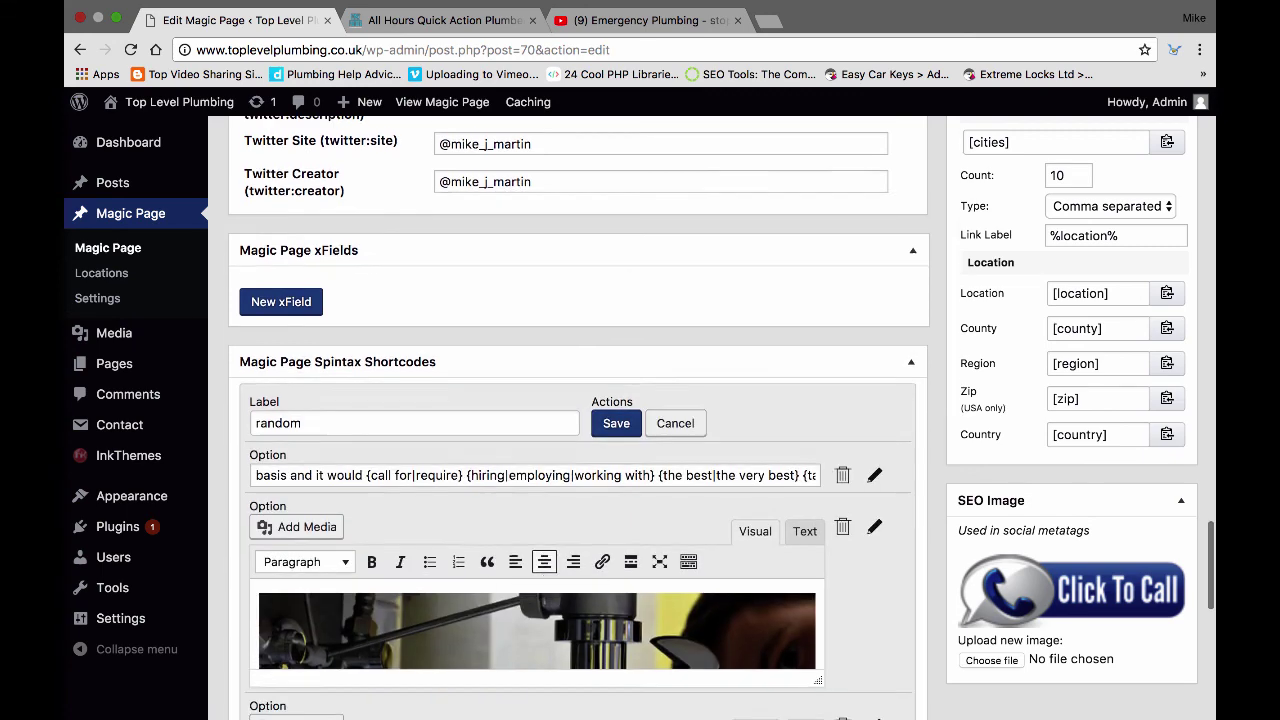
scroll(578, 418, down, 3)
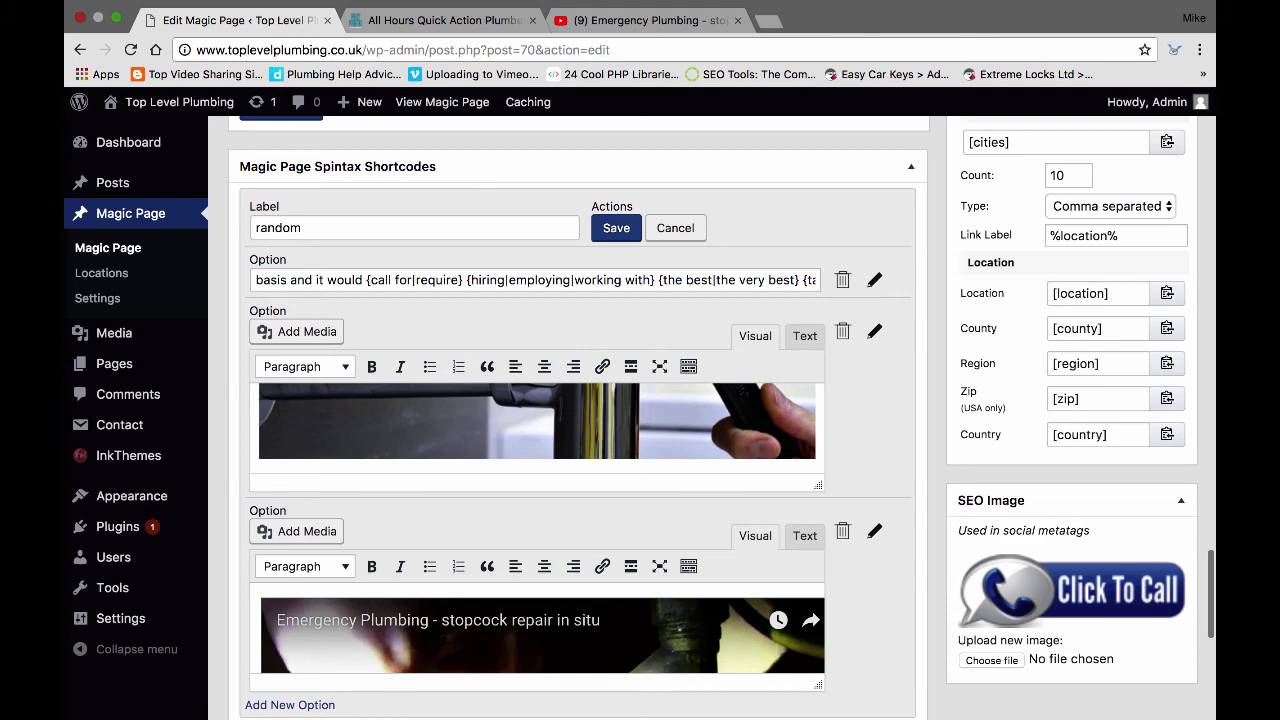
scroll(577, 418, down, 3)
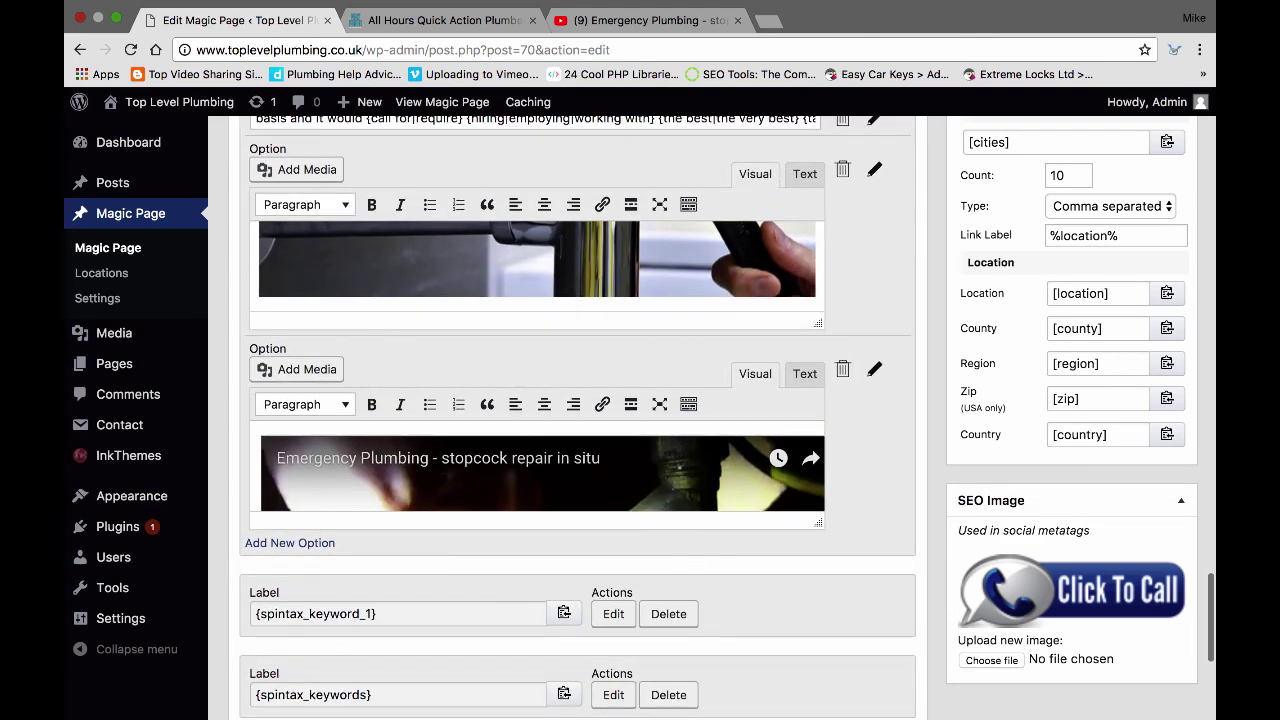
click(541, 472)
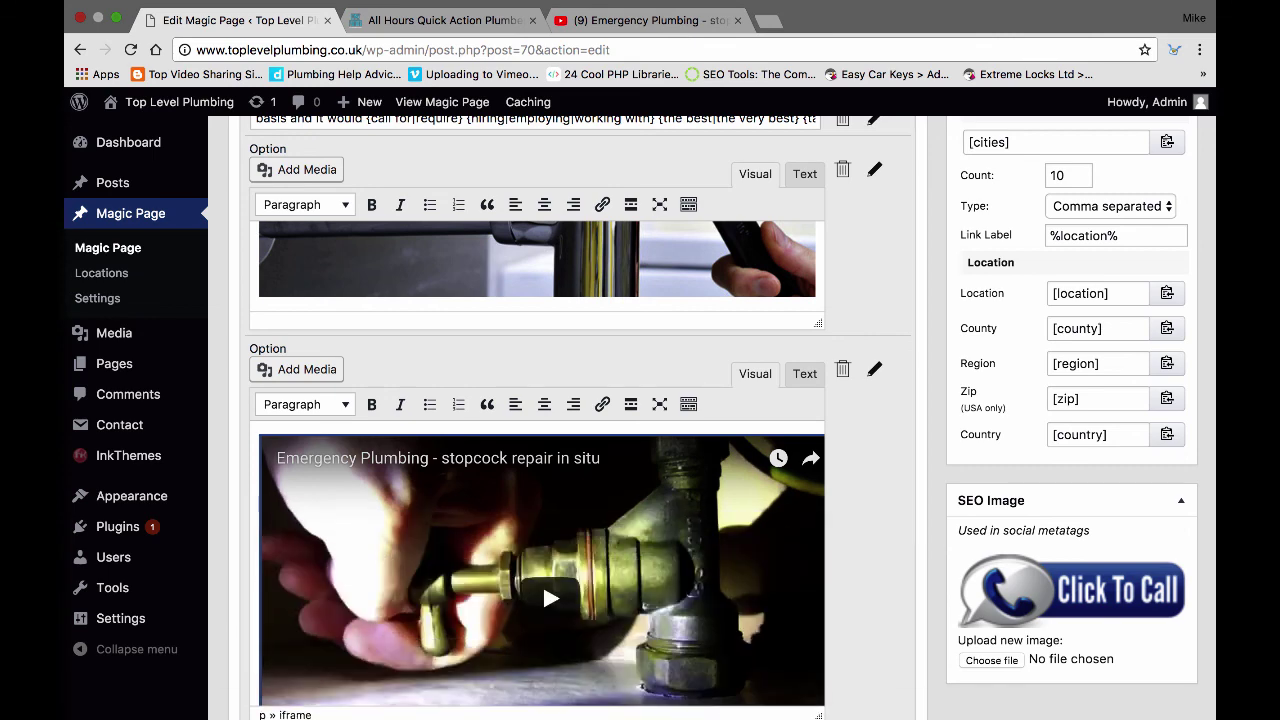
scroll(712, 418, up, 3)
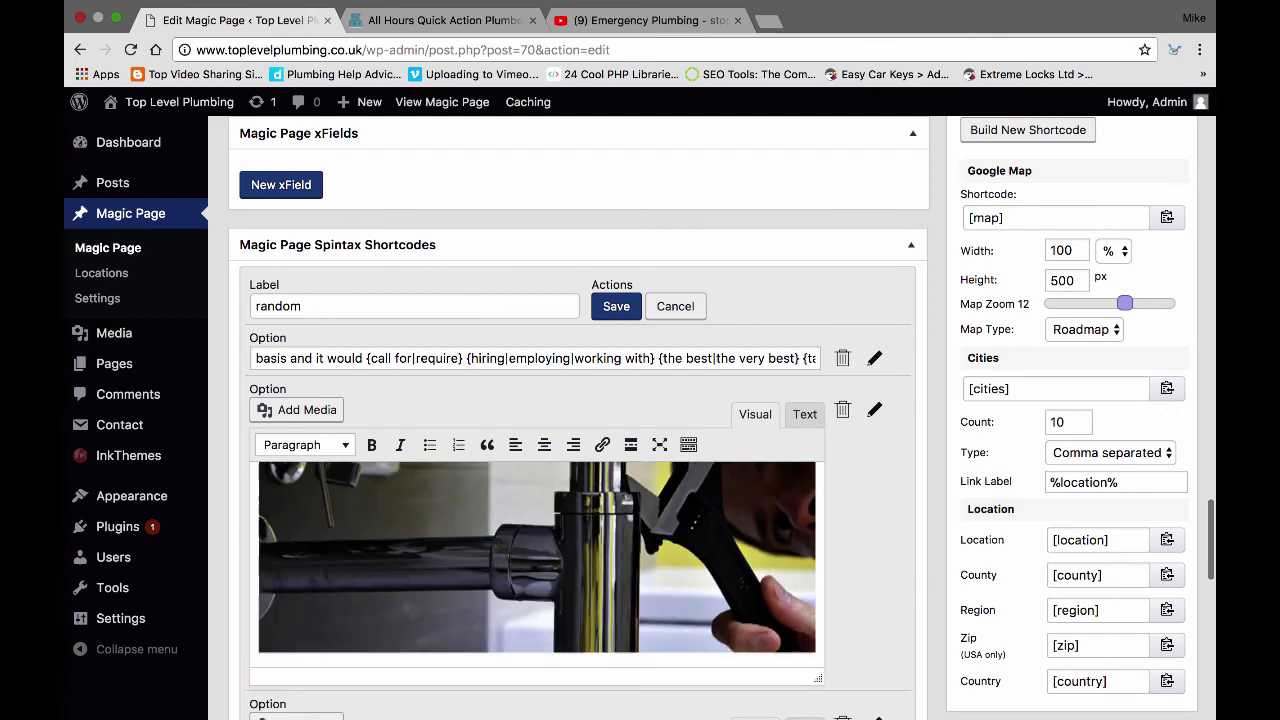
scroll(712, 418, down, 2)
scroll(712, 418, down, 1)
Confirm the wrench image's alt text is {spintax_keywords}, closing Image Details unchanged.
click(537, 400)
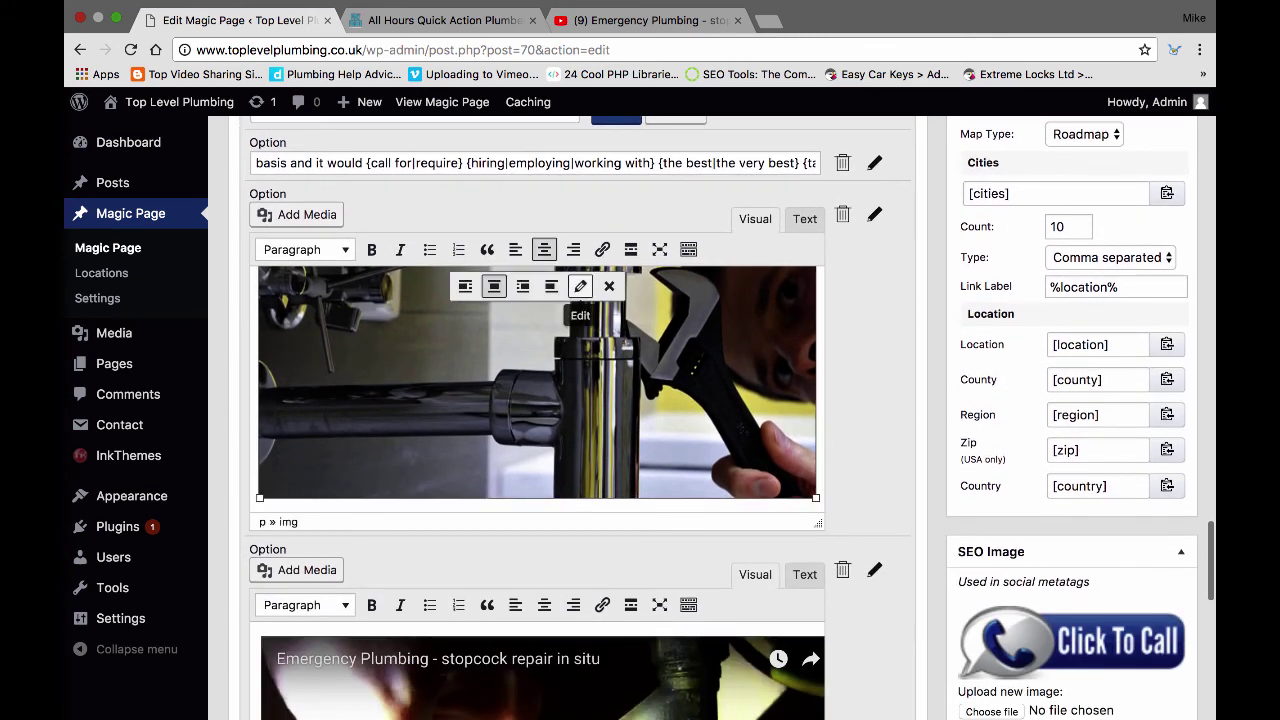
click(580, 286)
drag(432, 233, 330, 233)
click(333, 504)
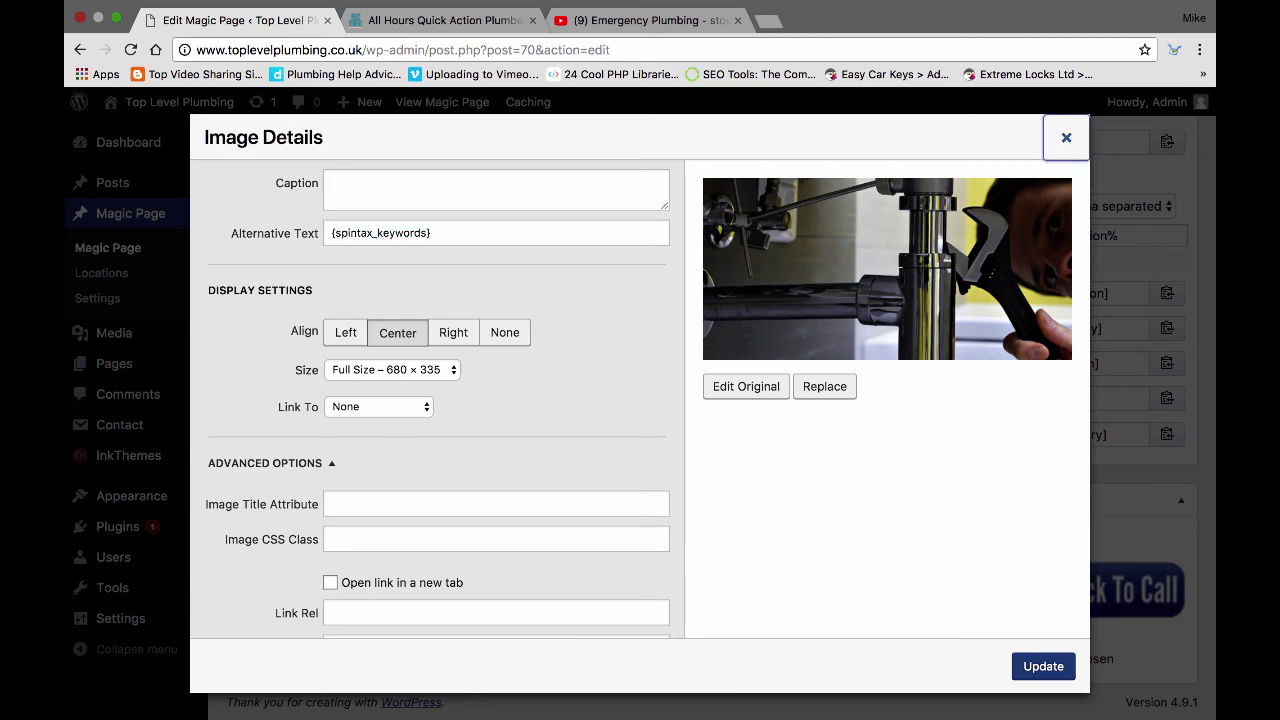
click(1066, 137)
scroll(578, 418, up, 15)
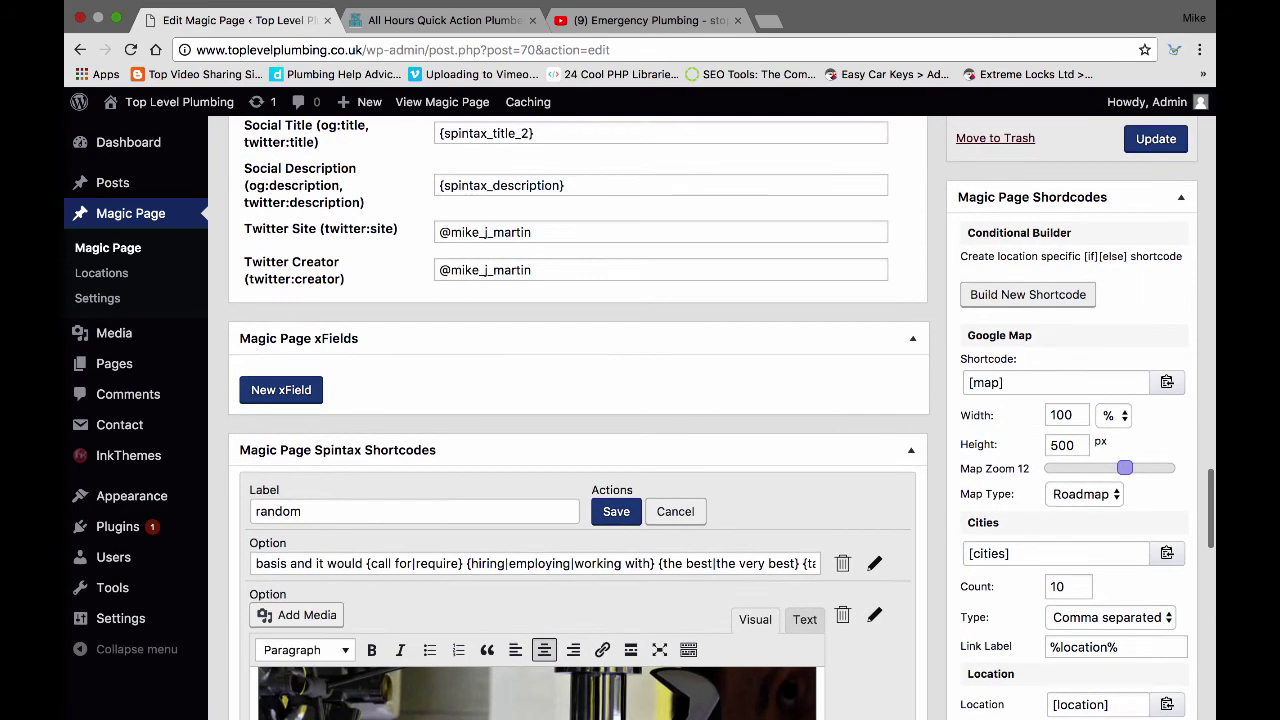
scroll(578, 418, down, 3)
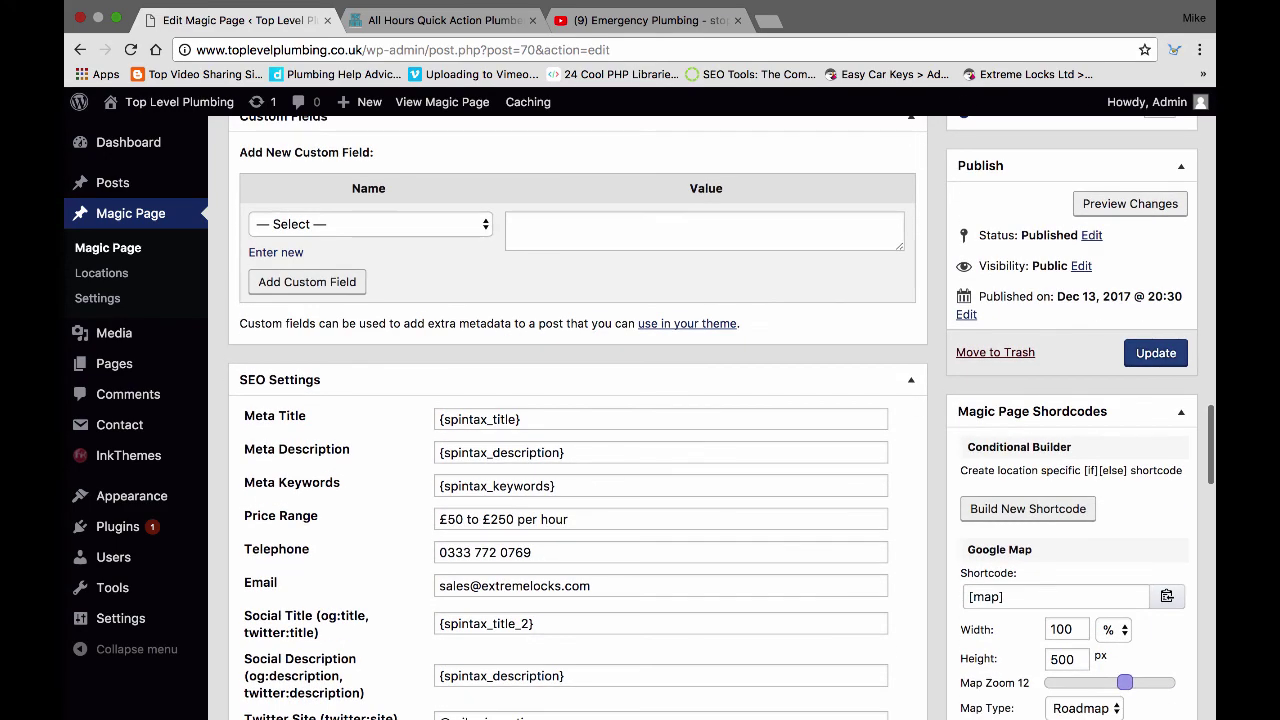
Save the Magic Page and review its six spintax shortcodes, from {spintax_random} through {spintax_title}.
click(1156, 353)
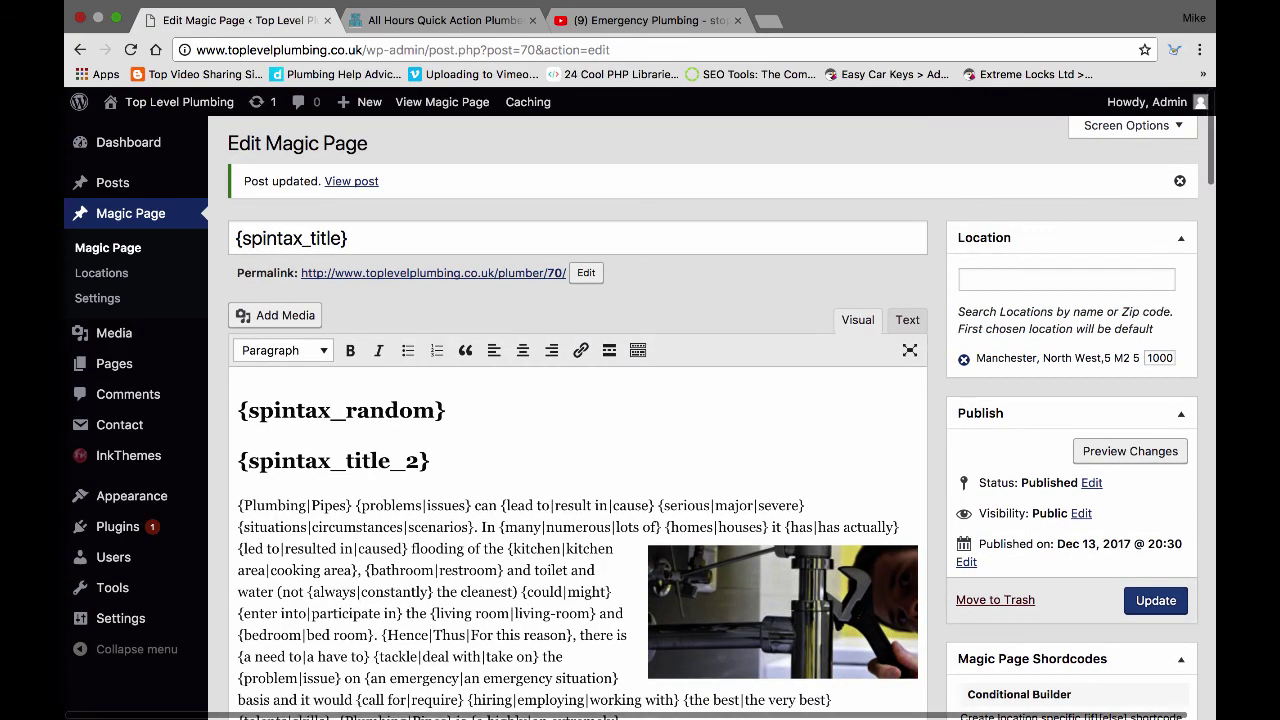
scroll(640, 400, down, 5)
scroll(580, 450, down, 10)
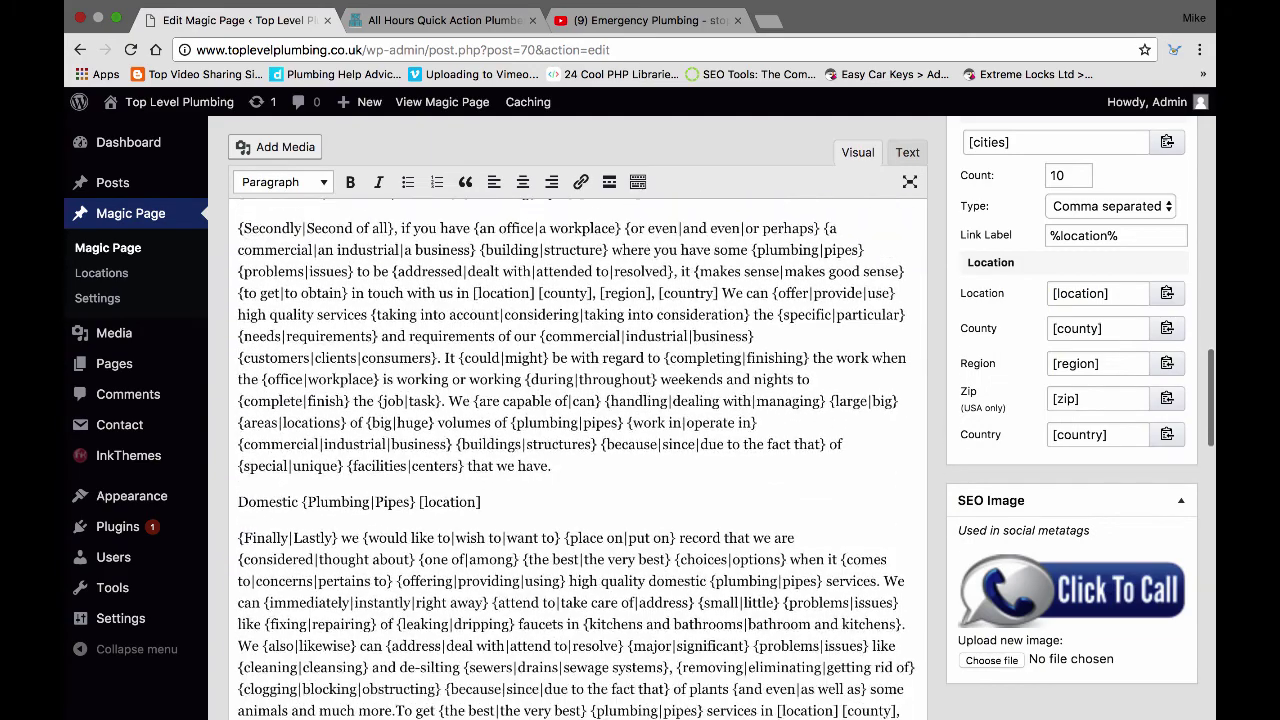
scroll(578, 418, down, 5)
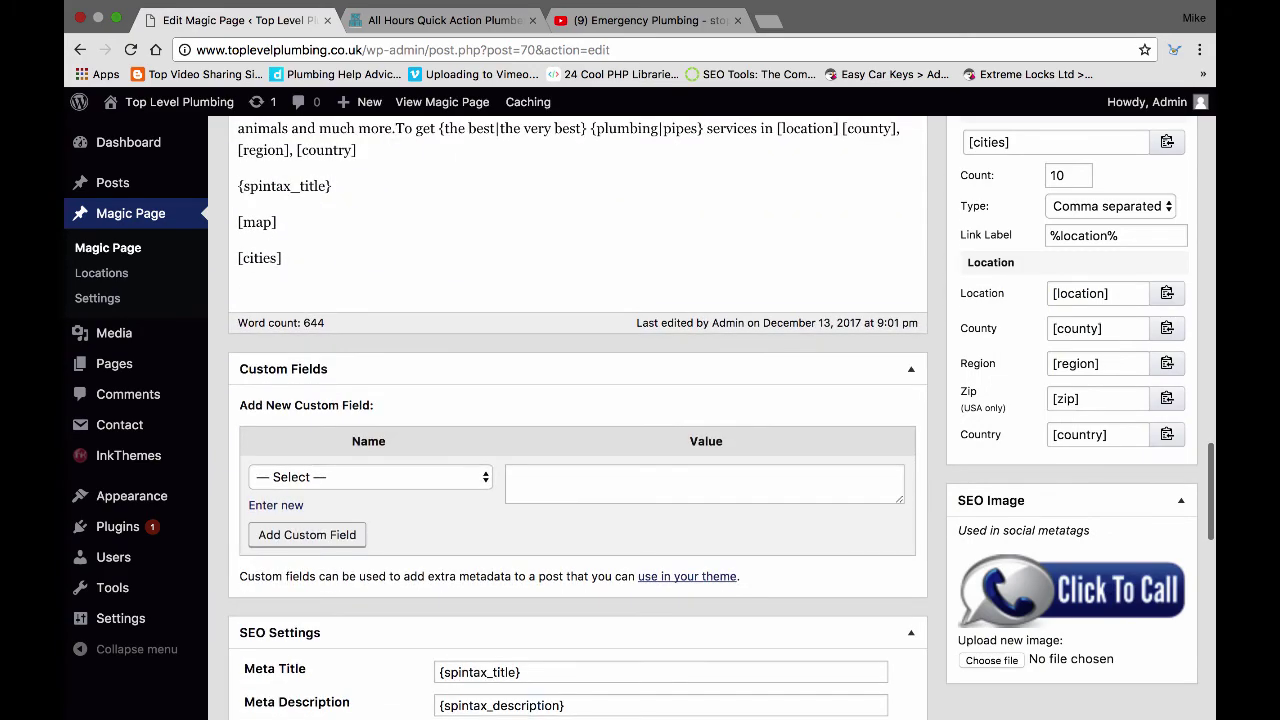
scroll(578, 418, down, 2)
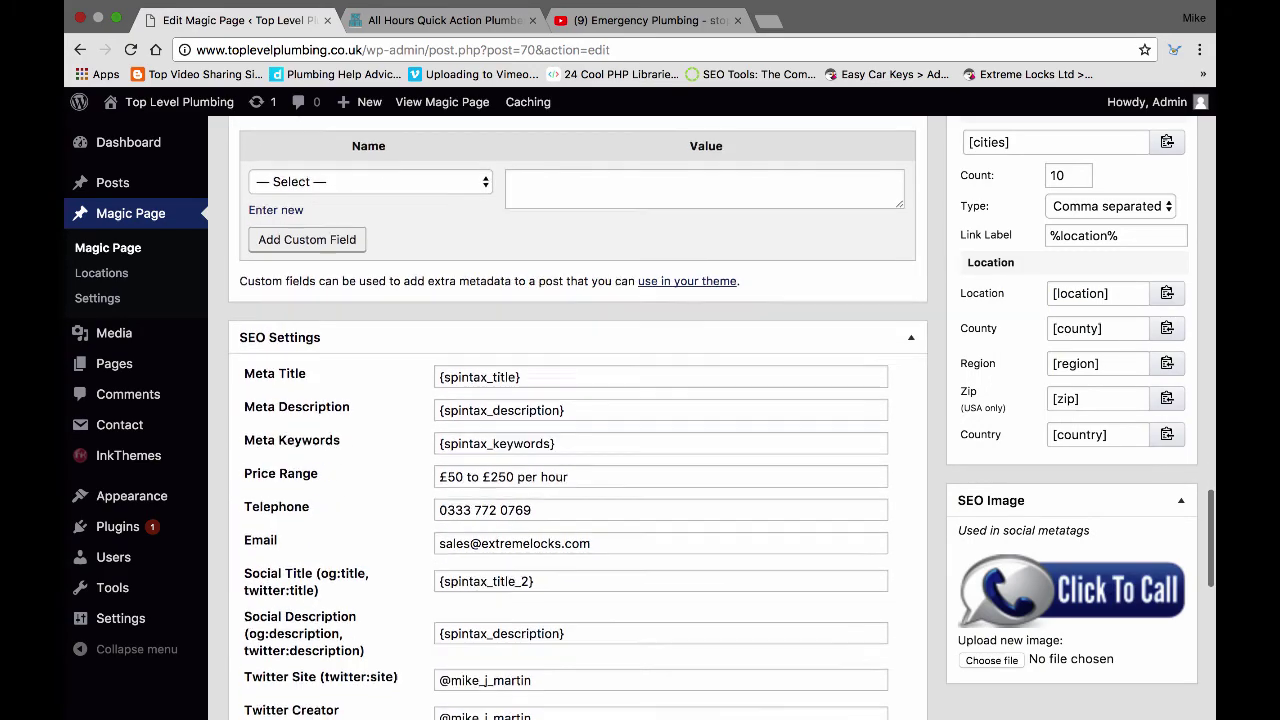
scroll(578, 418, down, 5)
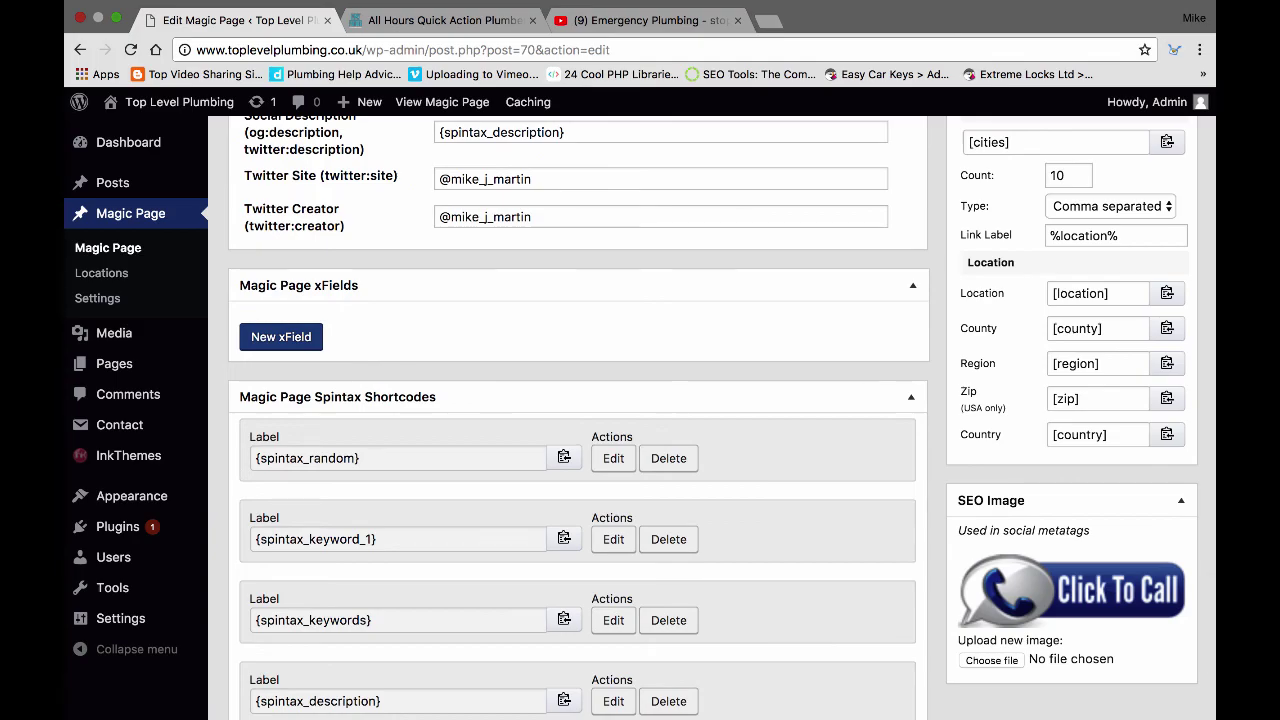
scroll(578, 418, up, 10)
scroll(578, 418, up, 5)
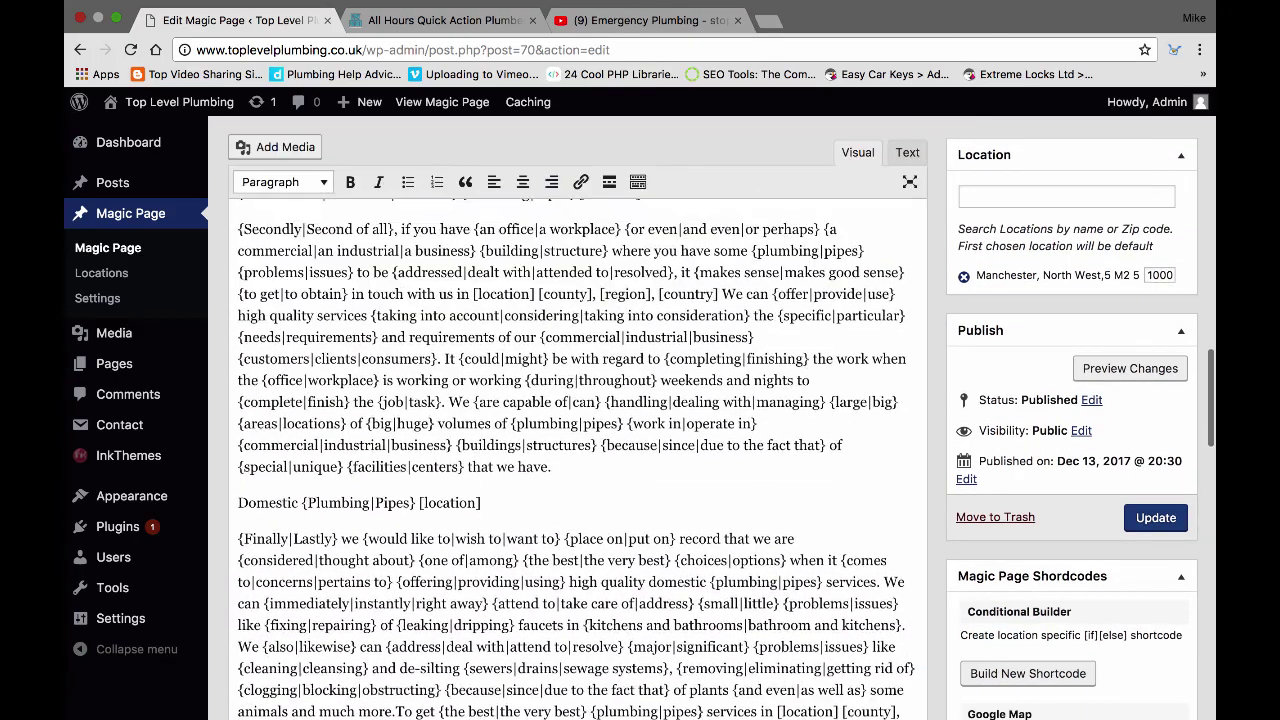
scroll(578, 418, up, 4)
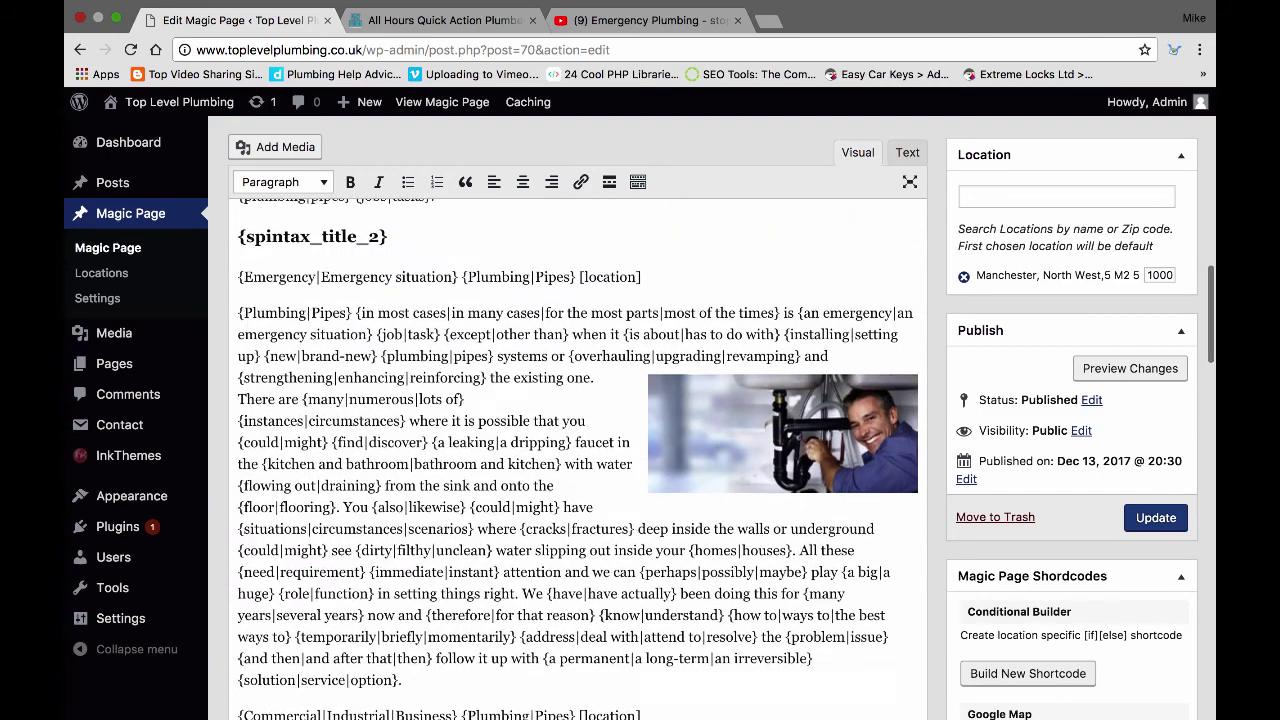
scroll(578, 418, down, 15)
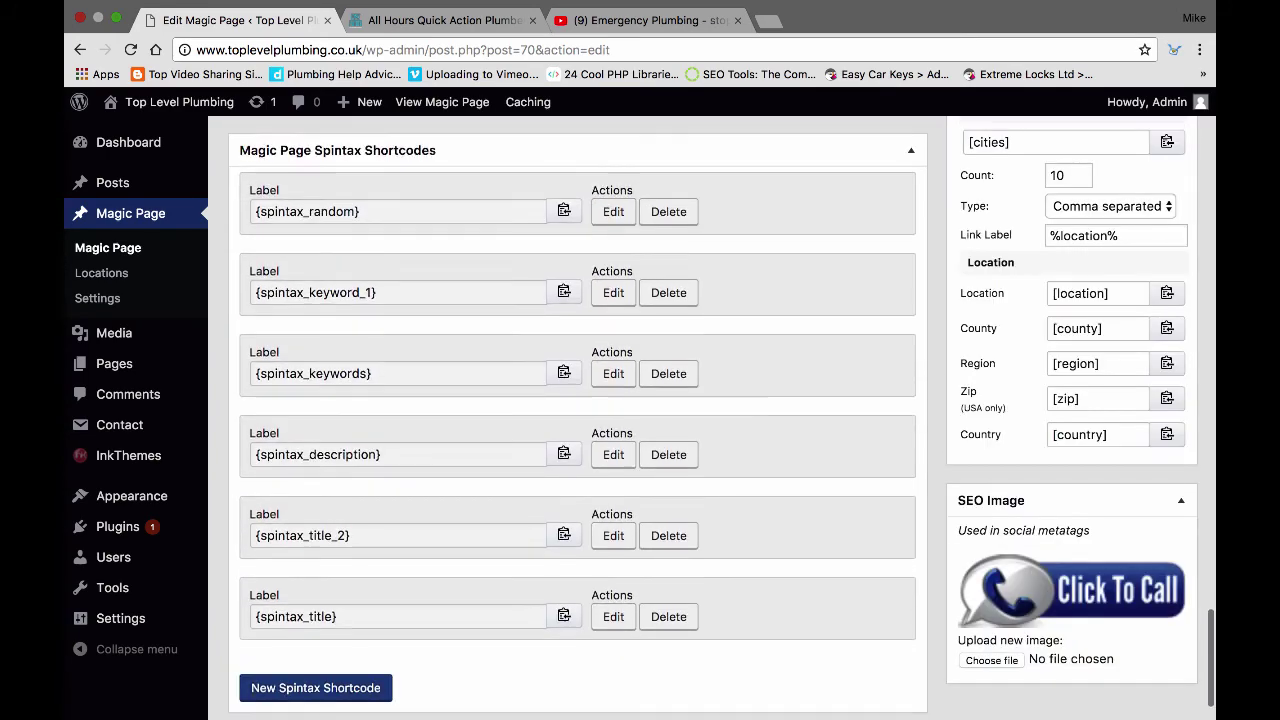
scroll(578, 418, up, 5)
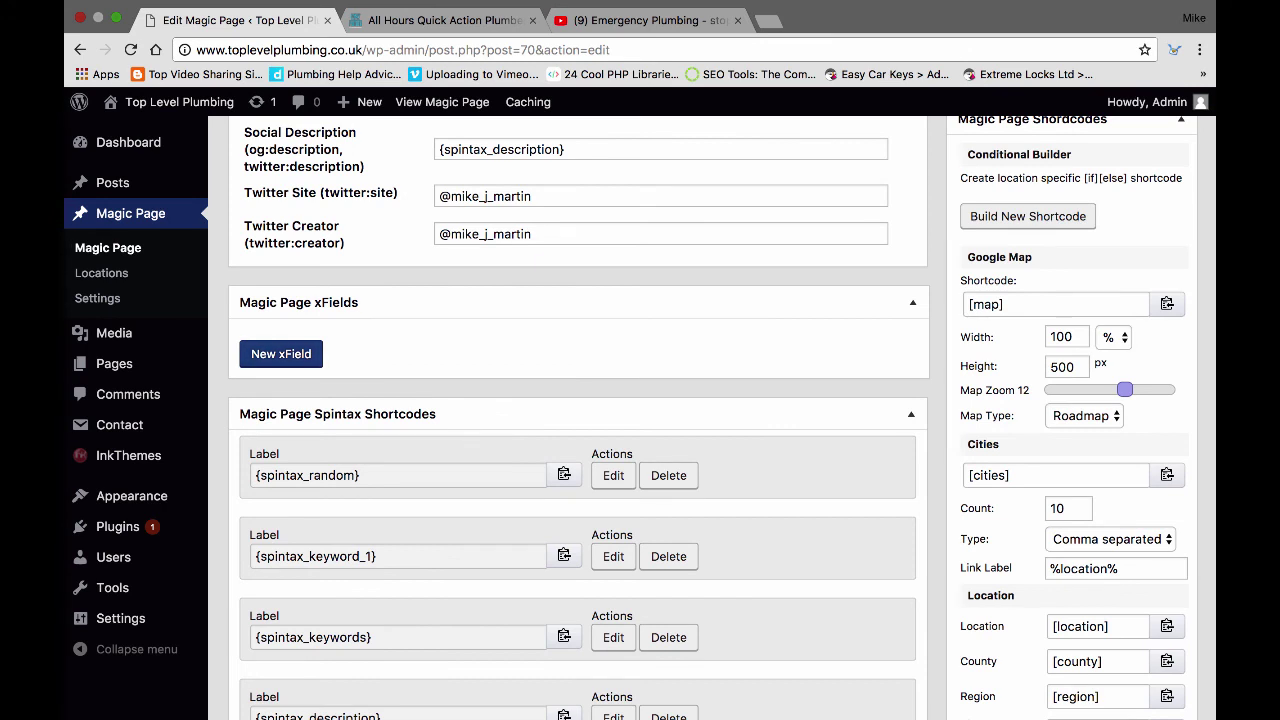
Add a 'paragraph 1' xField defaulting to {spintax_random} and copy its [xfield_paragraph_1] shortcode.
click(281, 354)
click(327, 363)
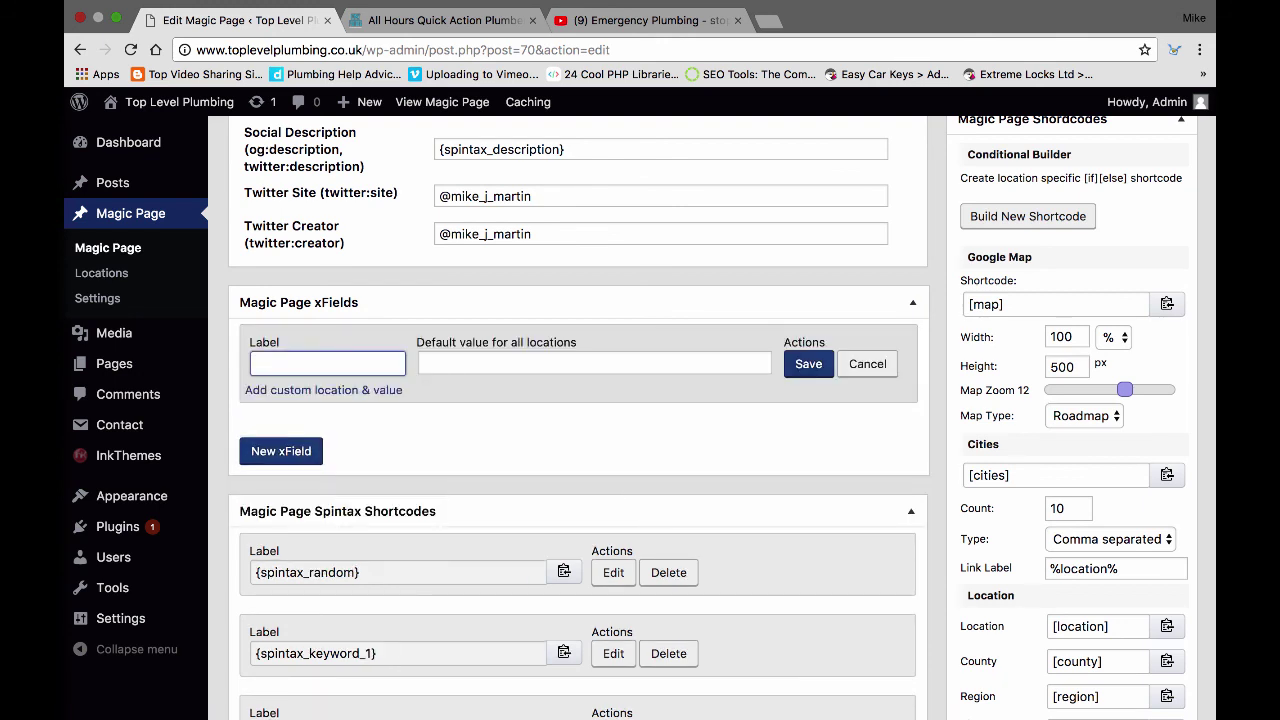
text(par)
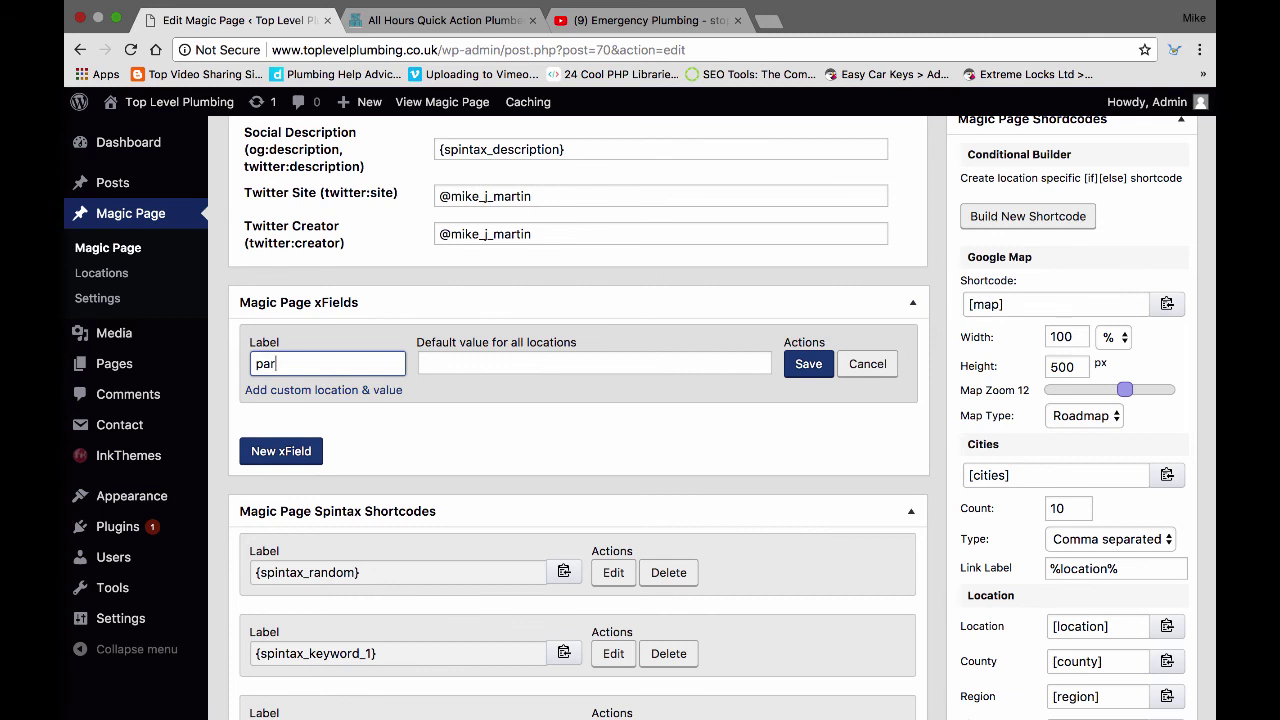
text(agraph 1)
click(595, 363)
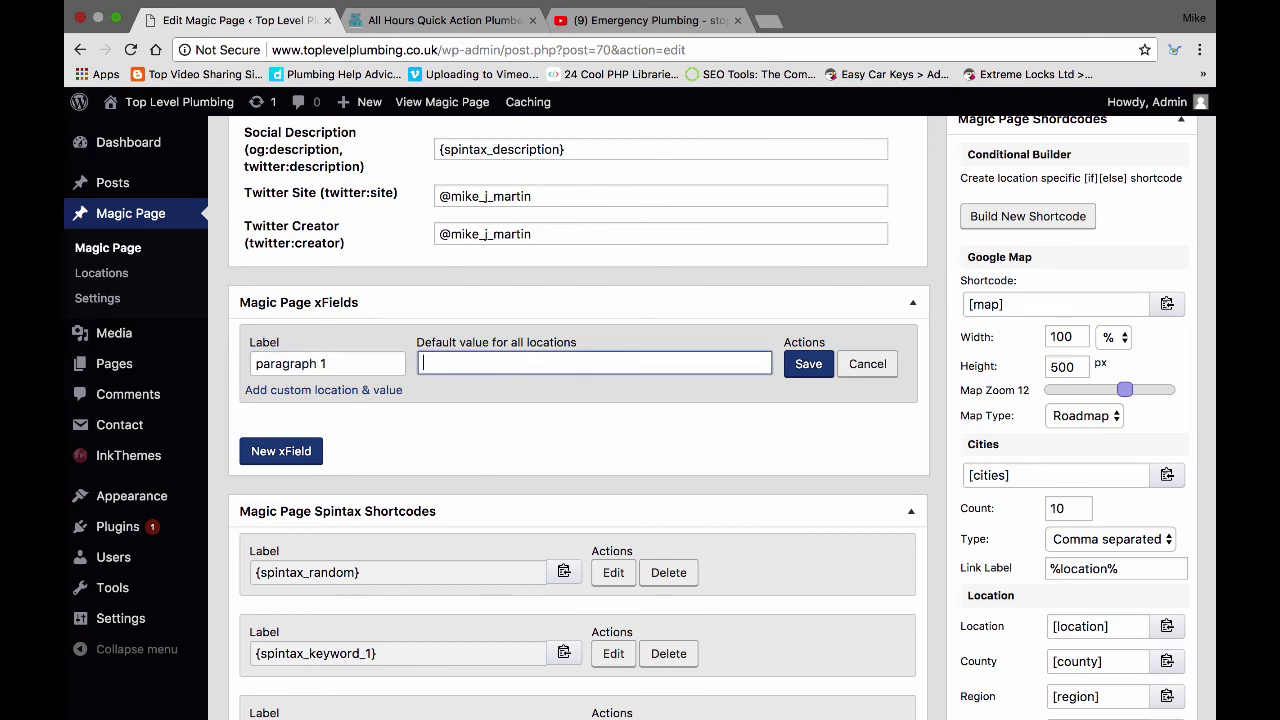
click(563, 572)
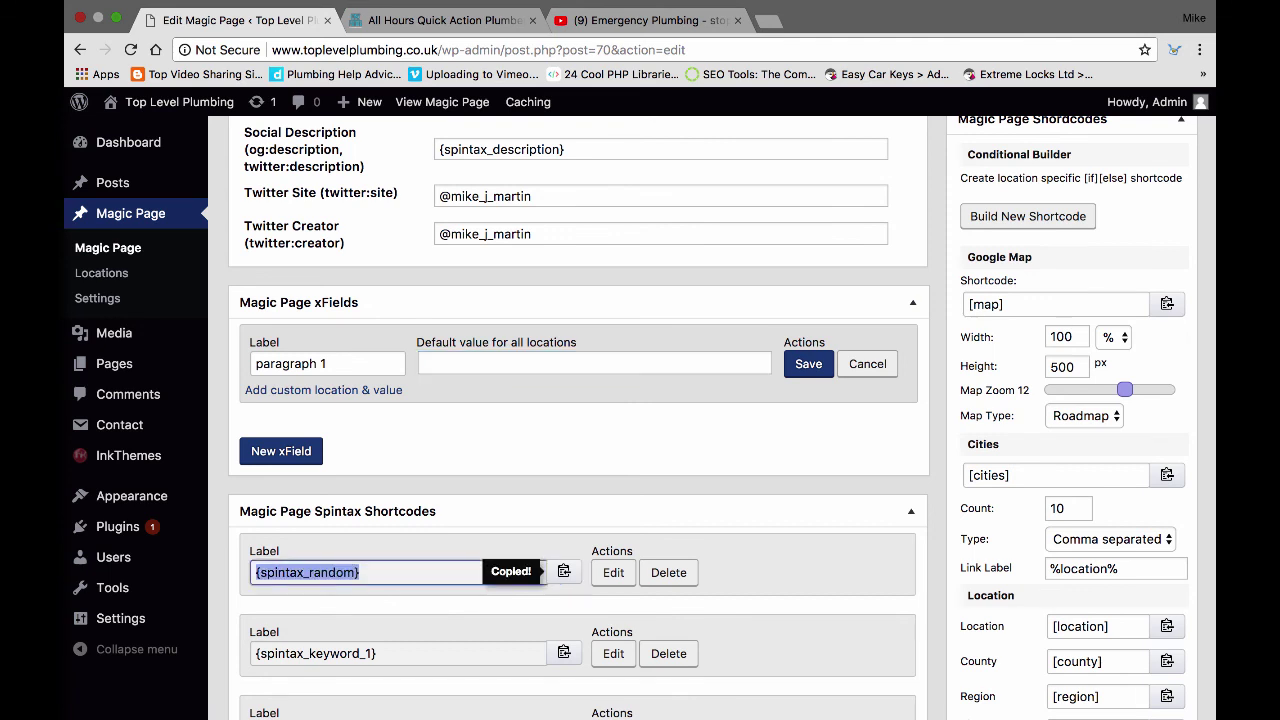
click(595, 363)
key(super+v)
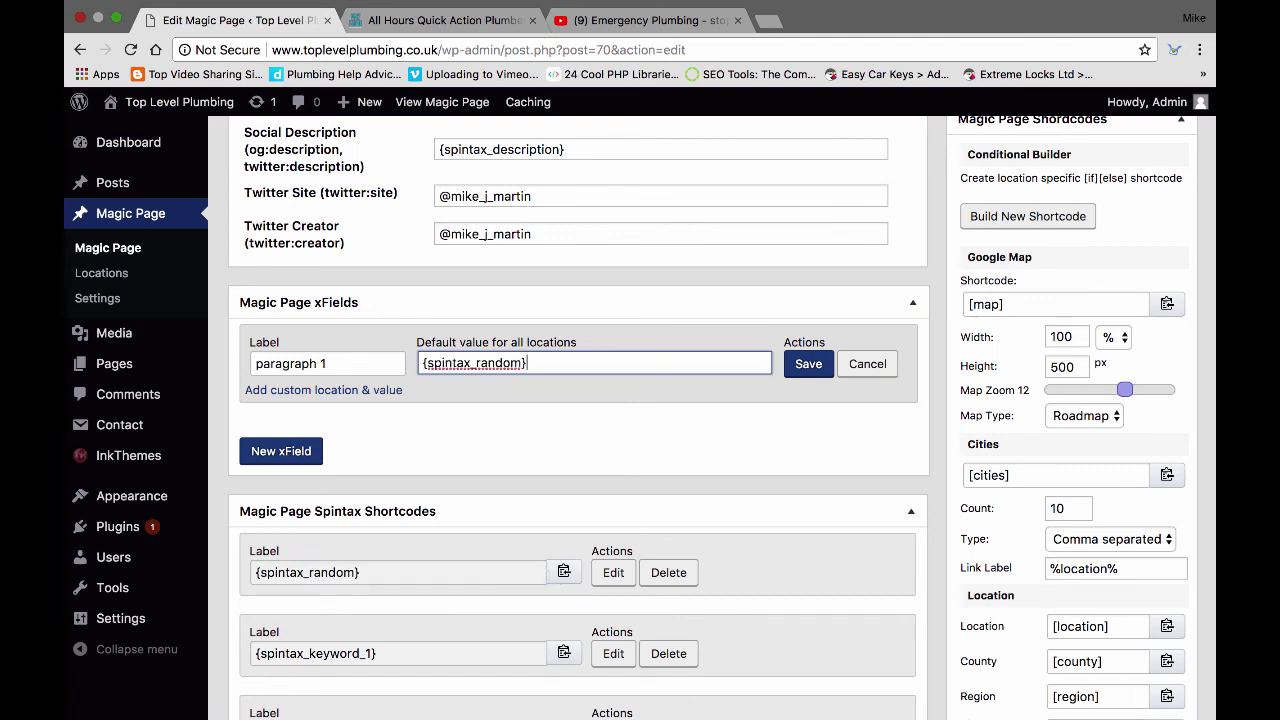
key(Return)
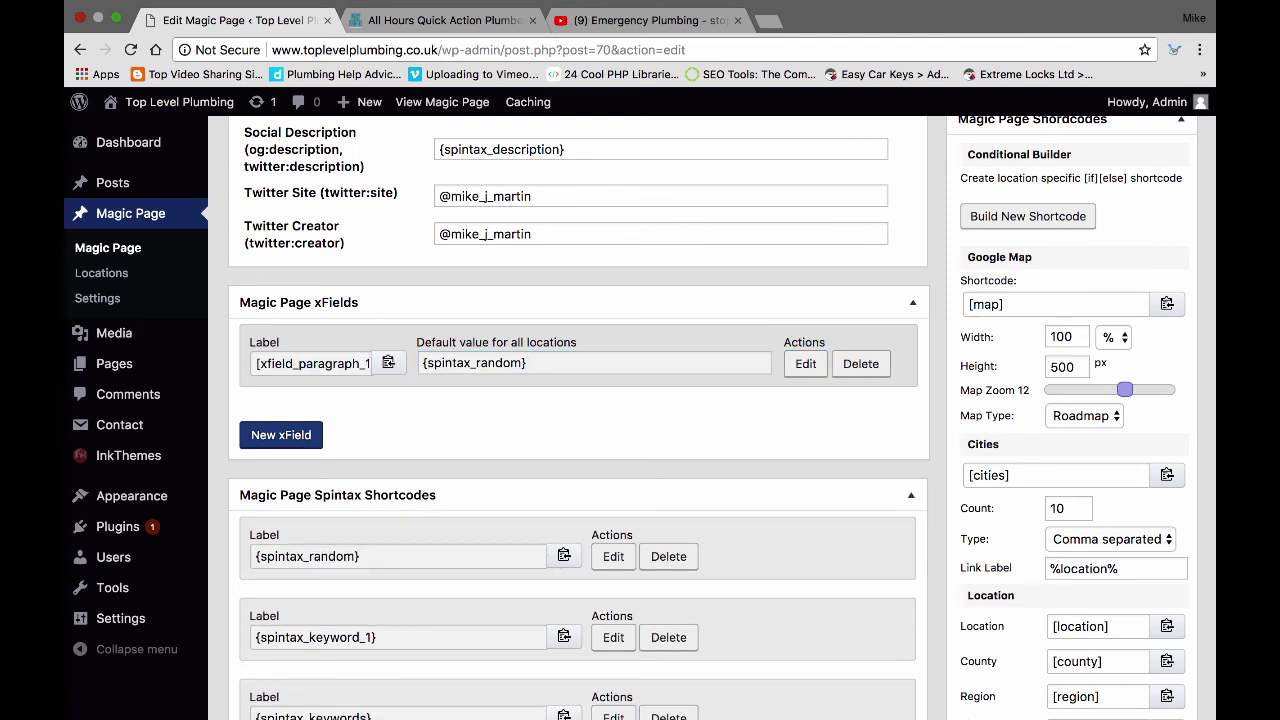
click(388, 363)
scroll(578, 400, up, 10)
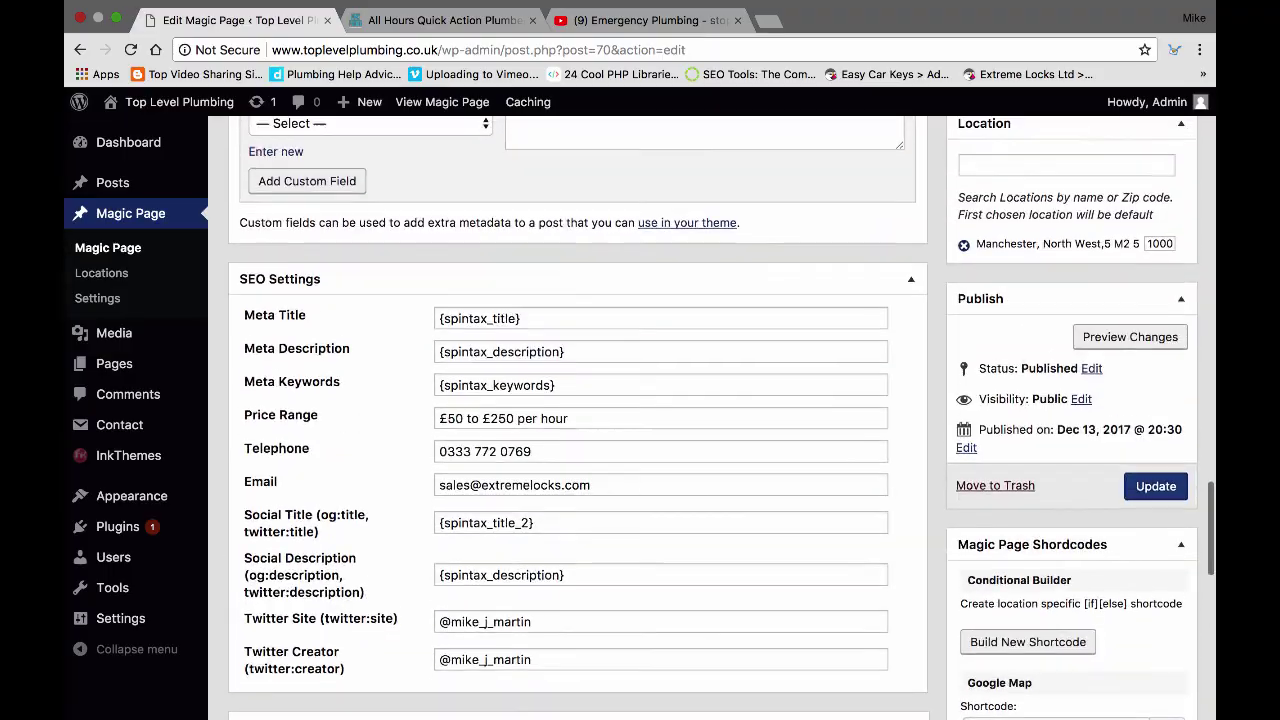
Replace the {spintax_random} heading in the post body with [xfield_paragraph_1] and update the post.
scroll(578, 420, up, 15)
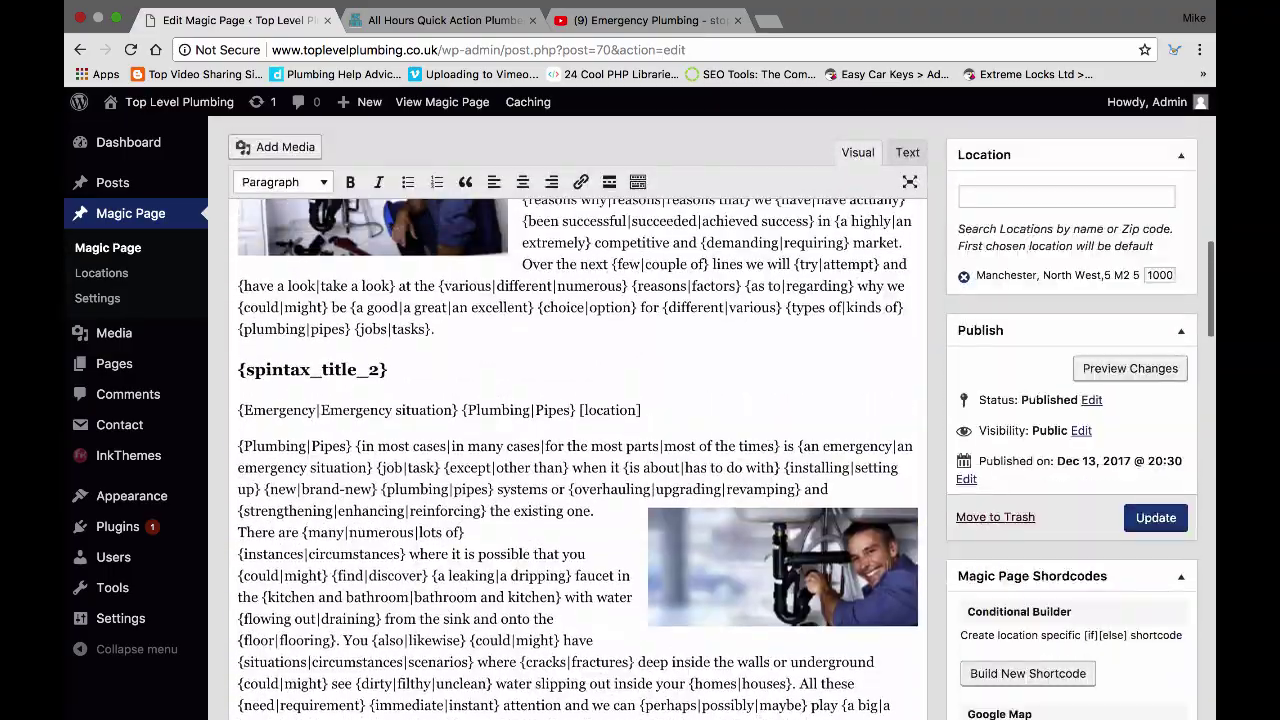
scroll(578, 420, up, 6)
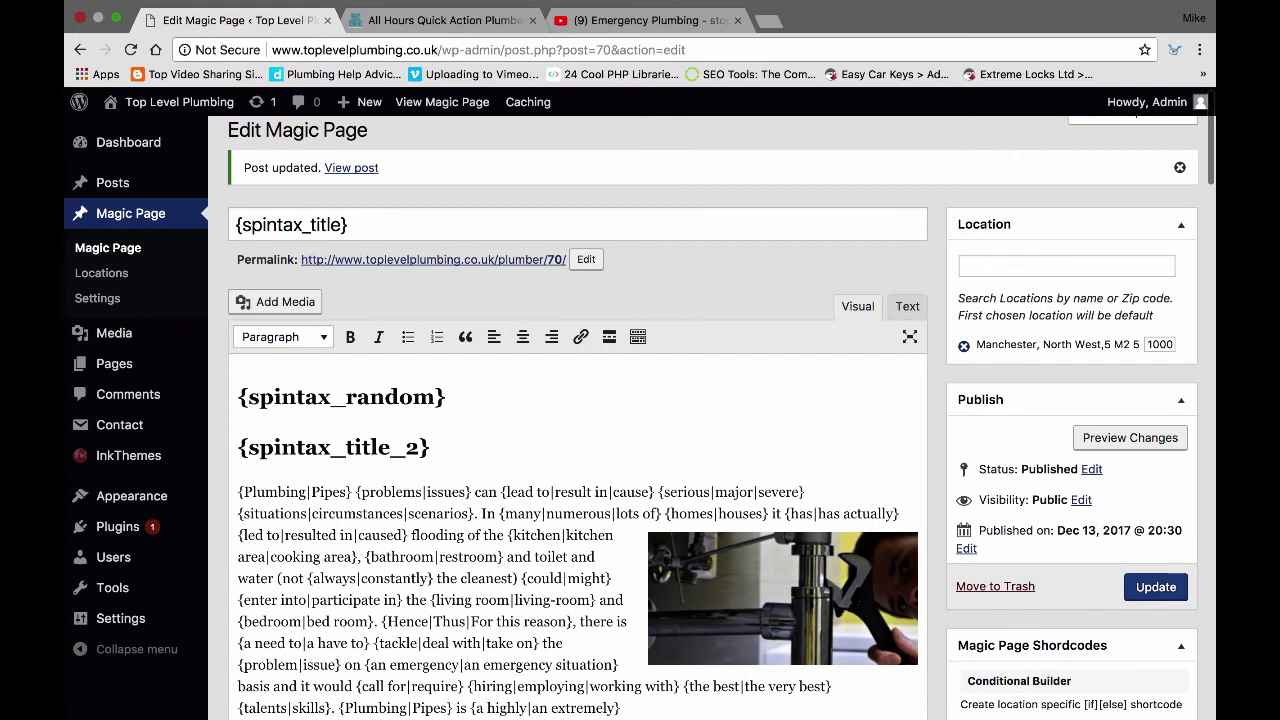
drag(239, 397, 445, 397)
key(super+v)
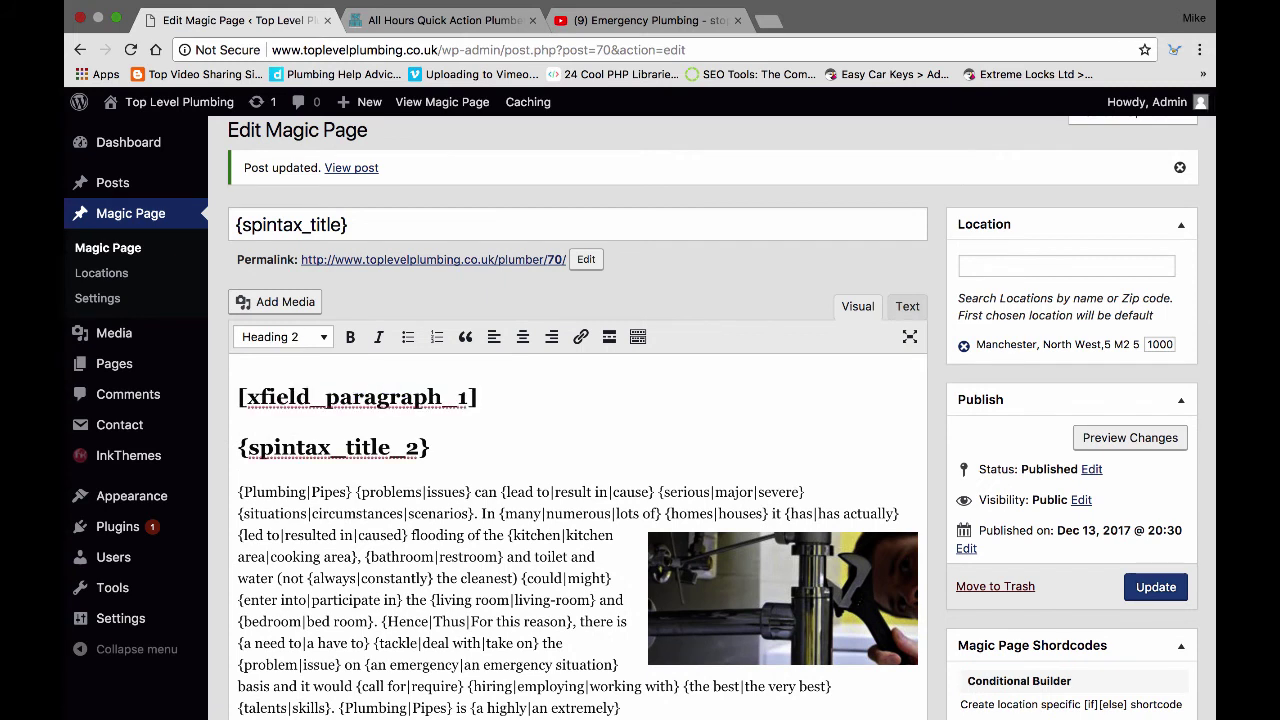
click(1156, 587)
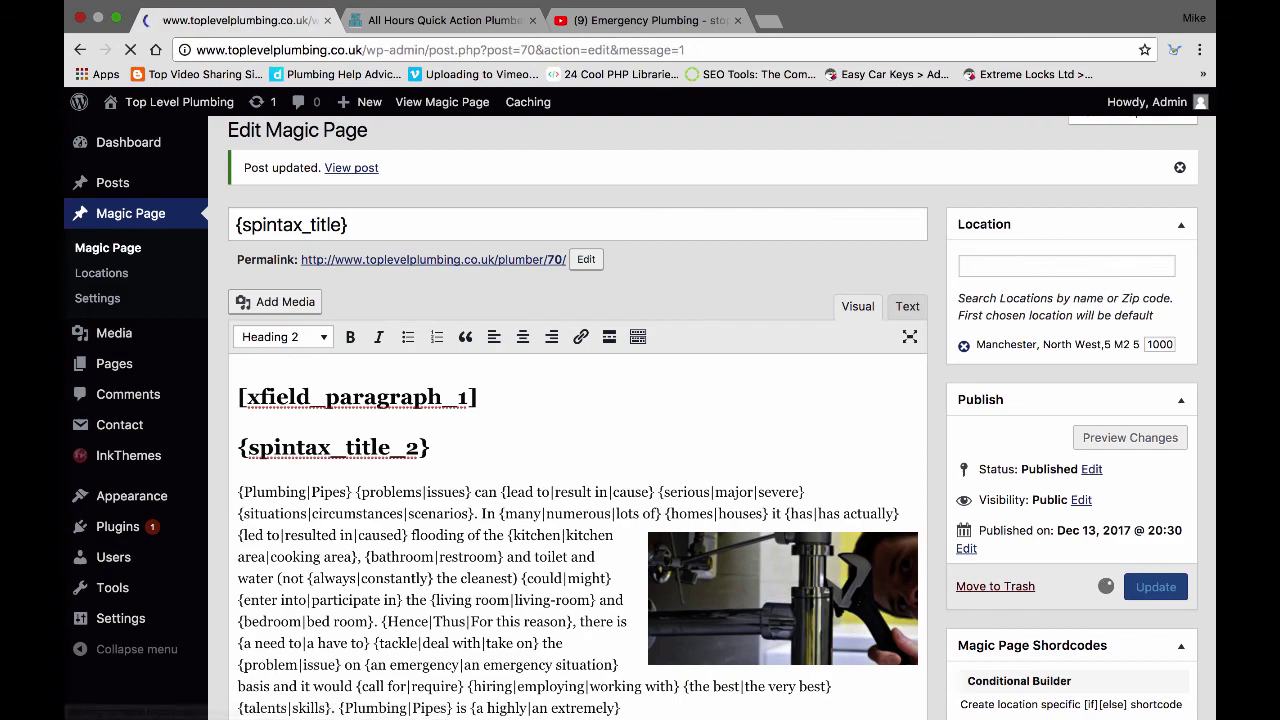
scroll(640, 420, down, 10)
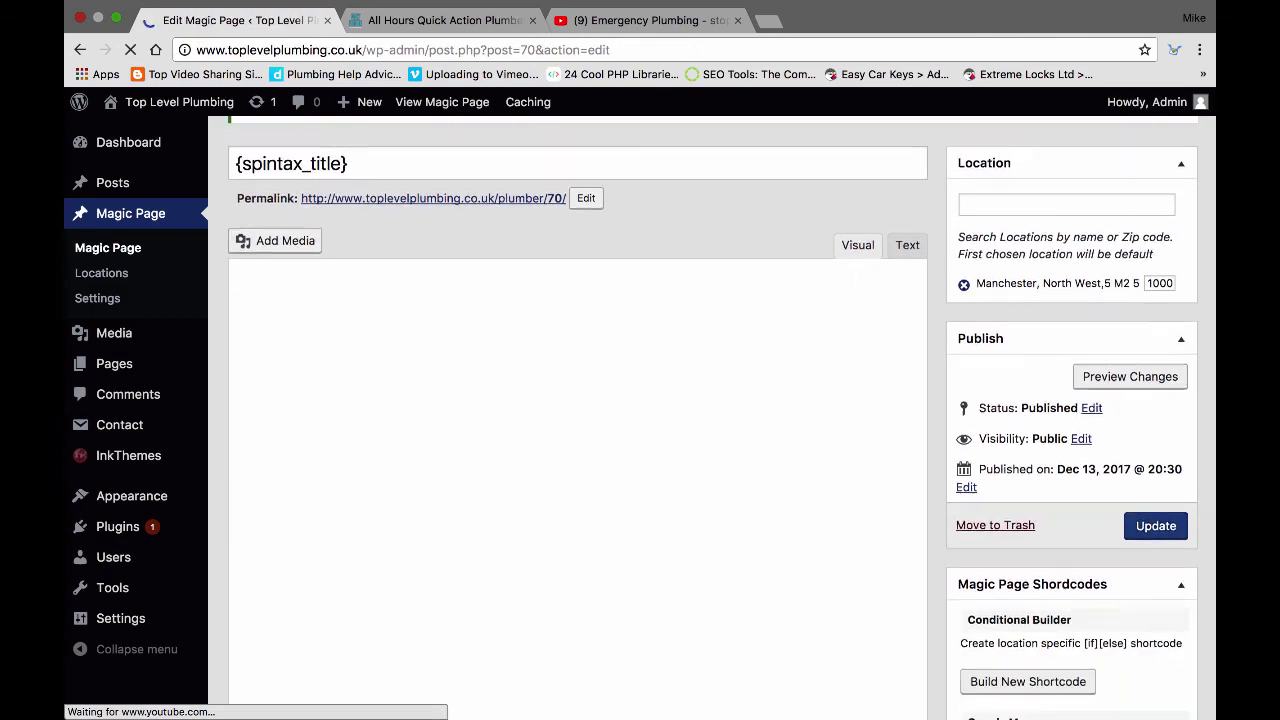
scroll(578, 400, down, 5)
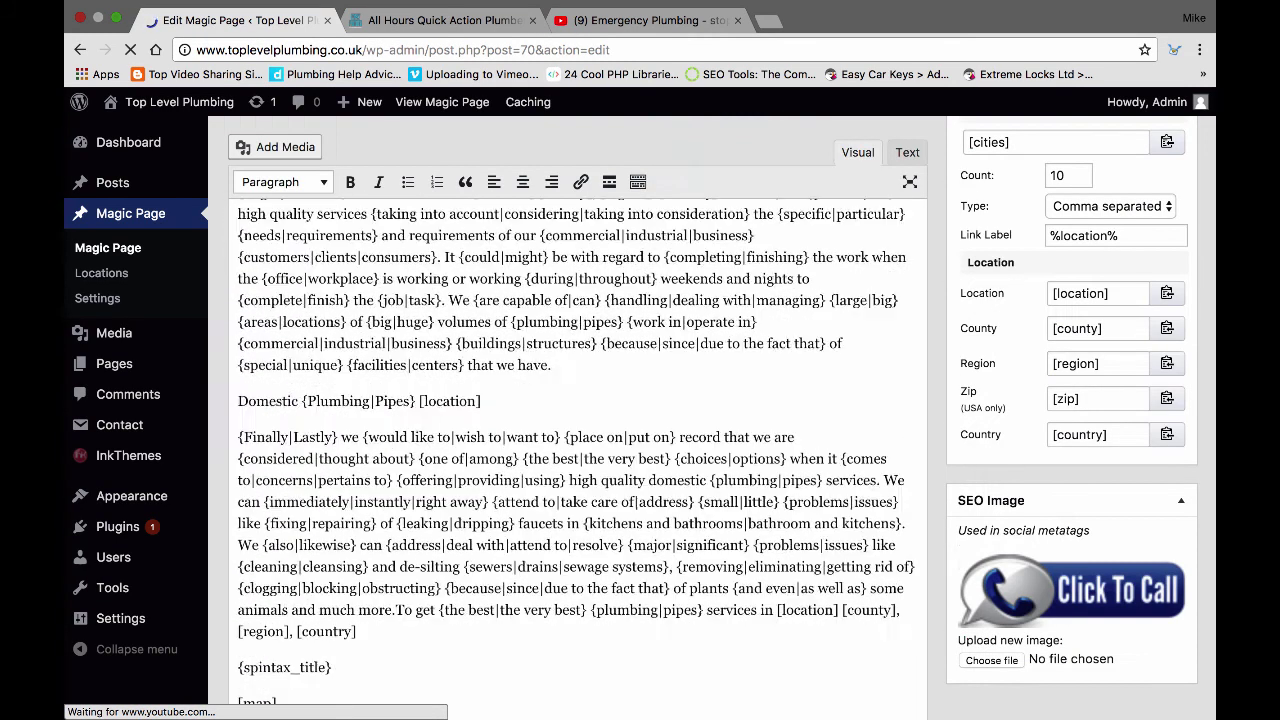
scroll(578, 418, down, 3)
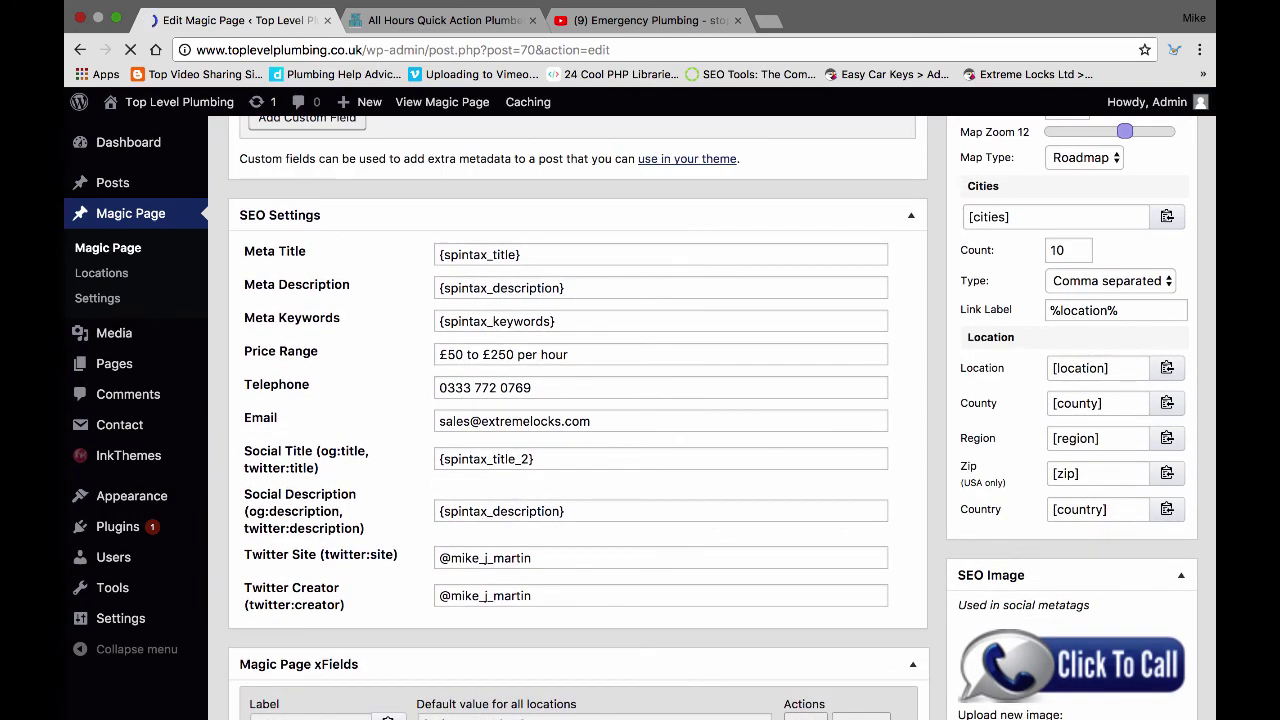
scroll(578, 418, down, 3)
Add a custom location row for Liverpool, L1 1 to the paragraph_1 xField.
click(805, 459)
click(323, 485)
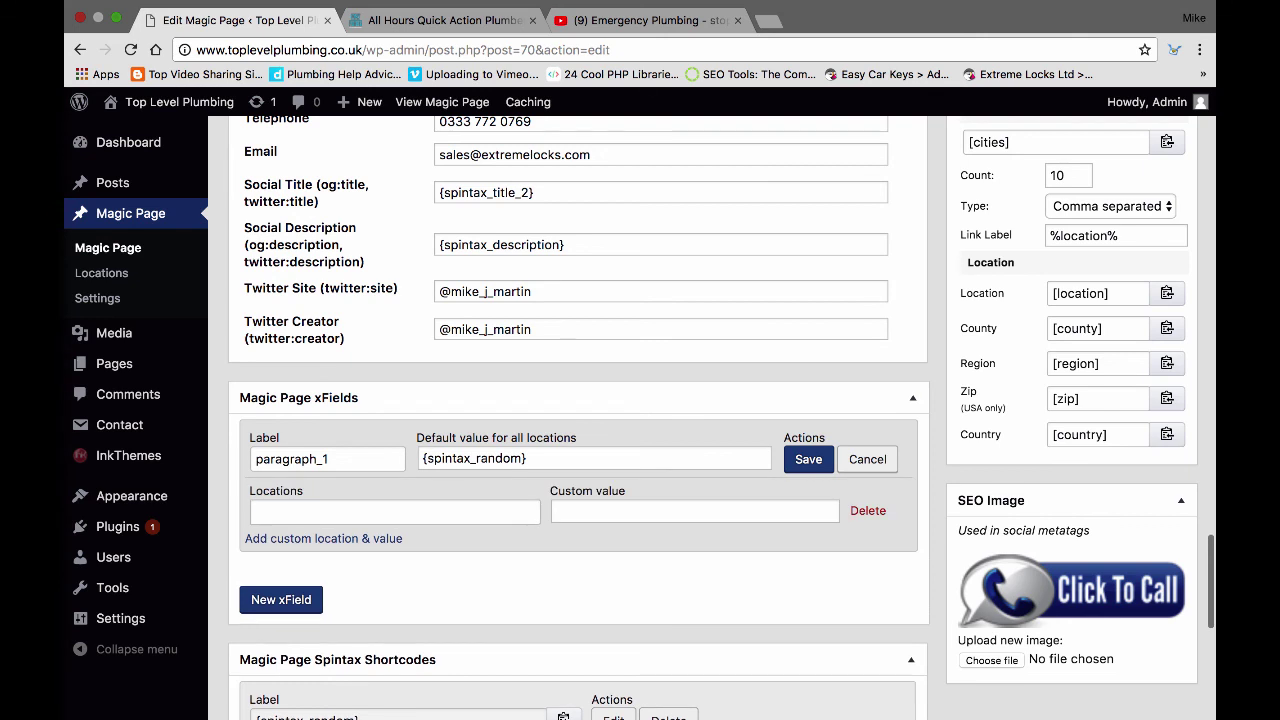
click(395, 511)
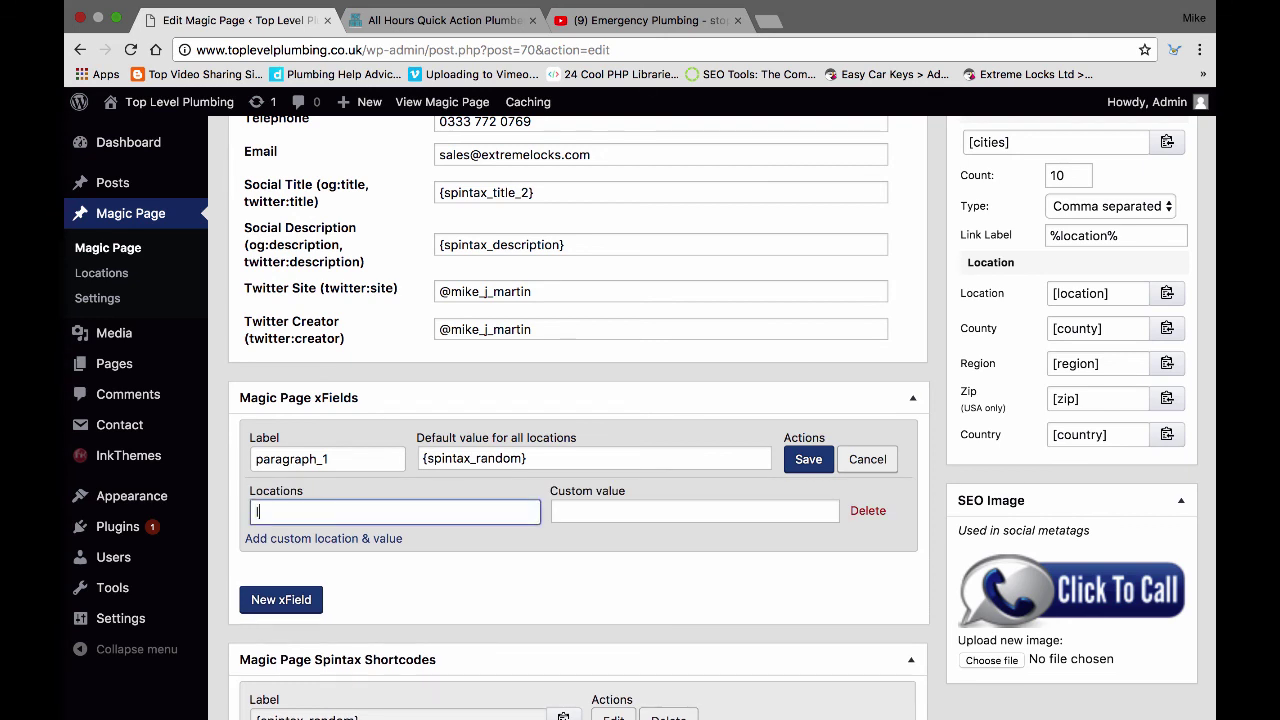
text(liverpool)
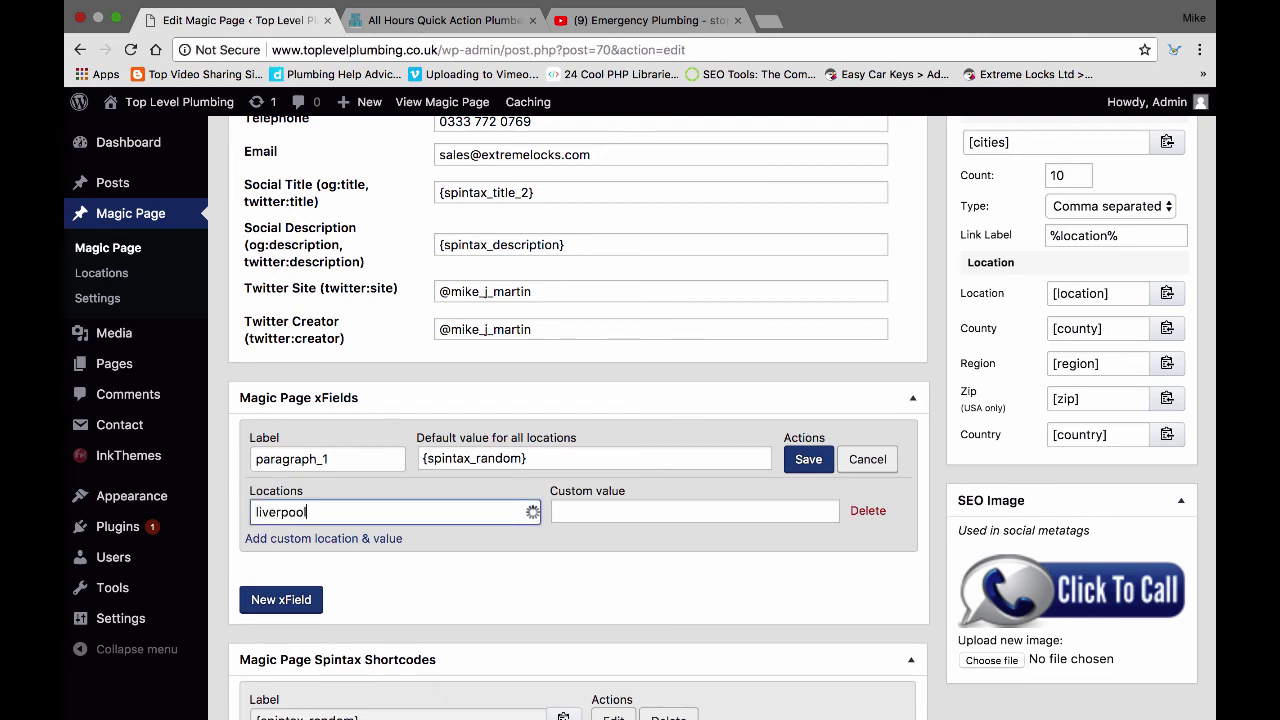
key(Down)
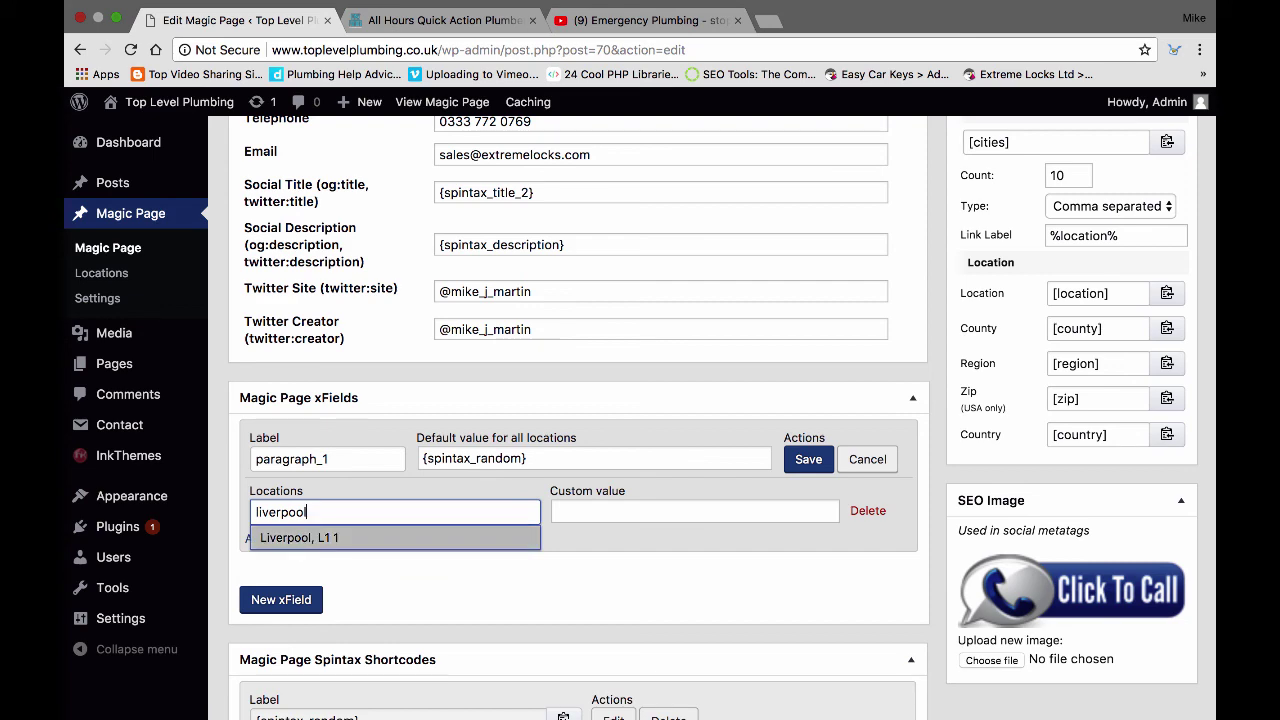
text(,)
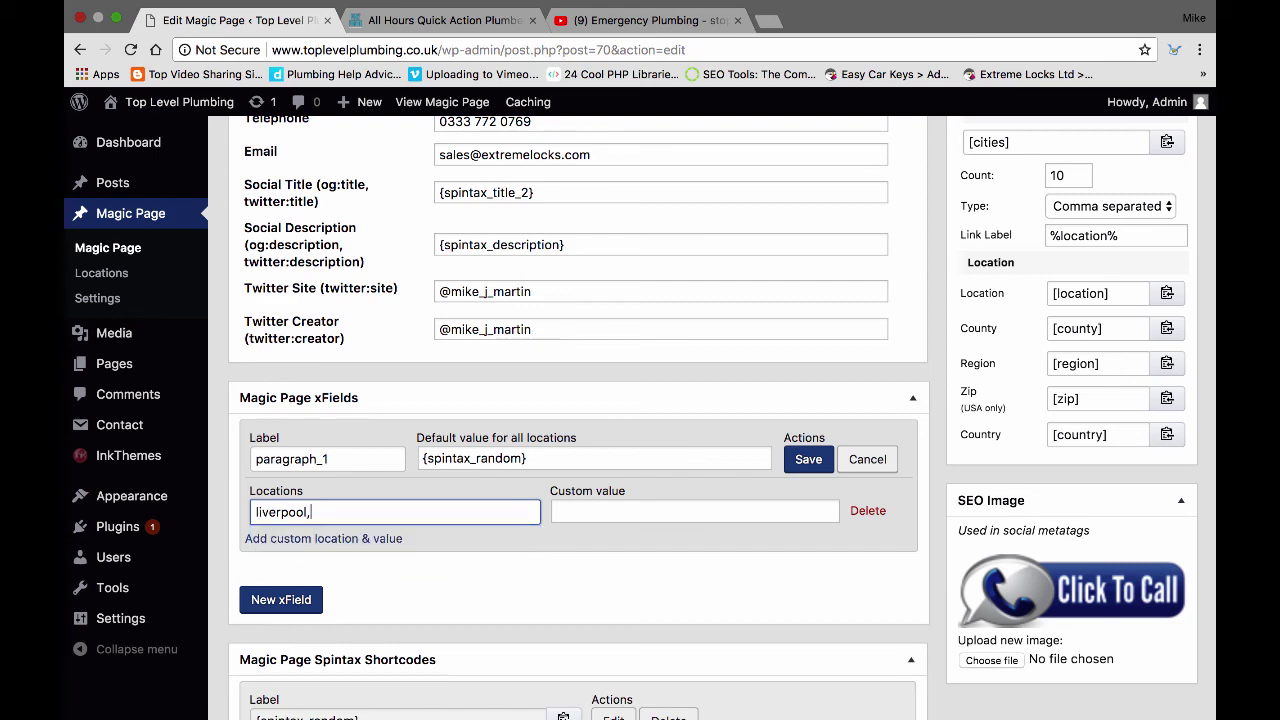
Set Liverpool's custom value to {spintax_description} and save the xField.
scroll(579, 418, down, 5)
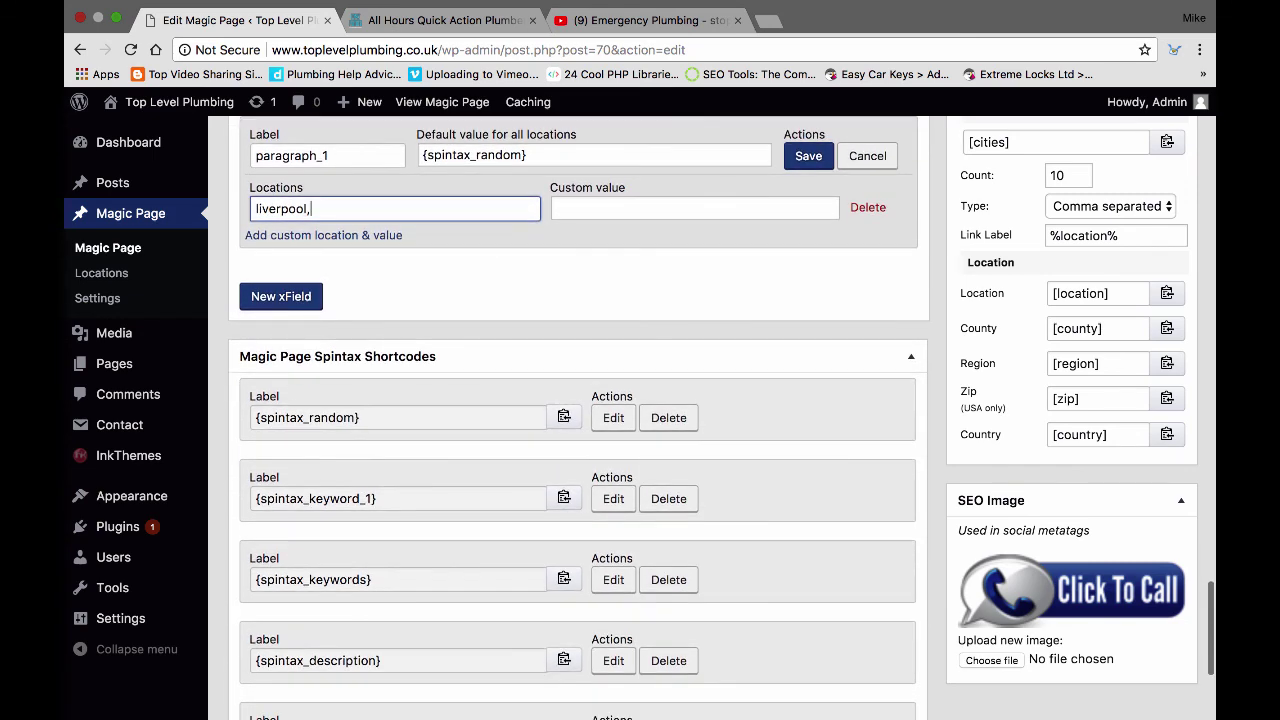
scroll(579, 418, down, 2)
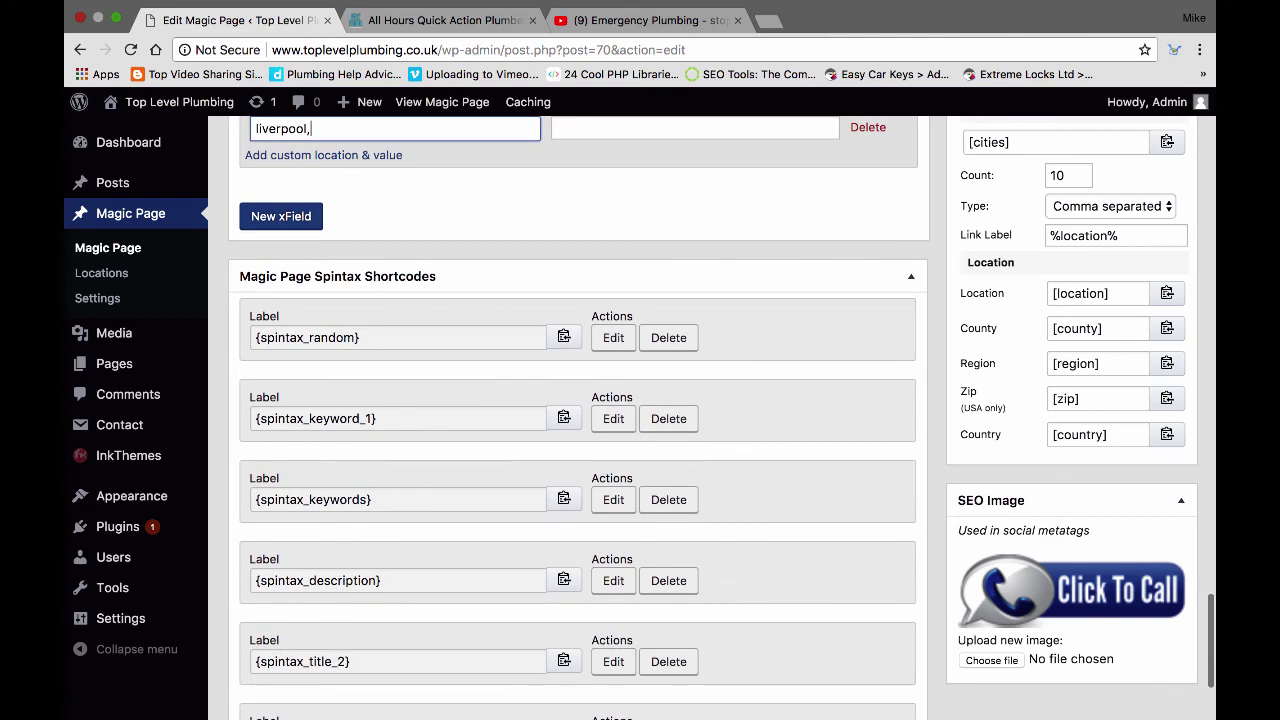
scroll(577, 420, down, 3)
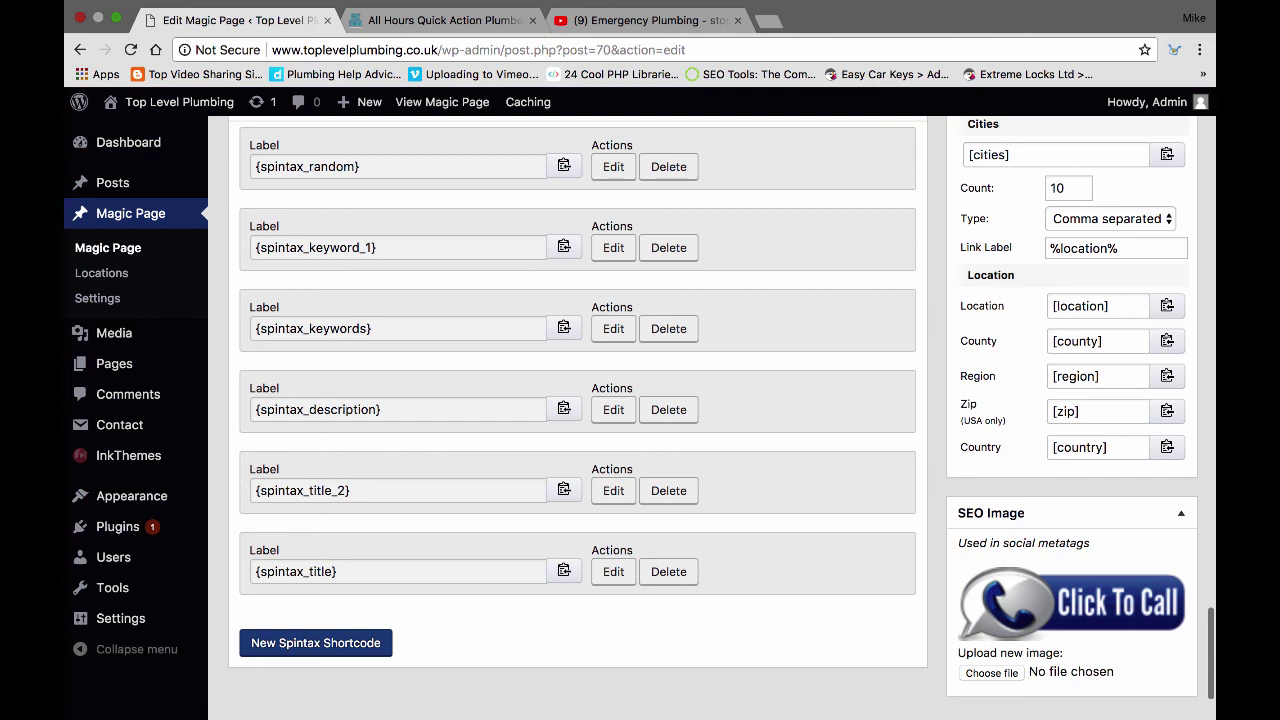
click(563, 409)
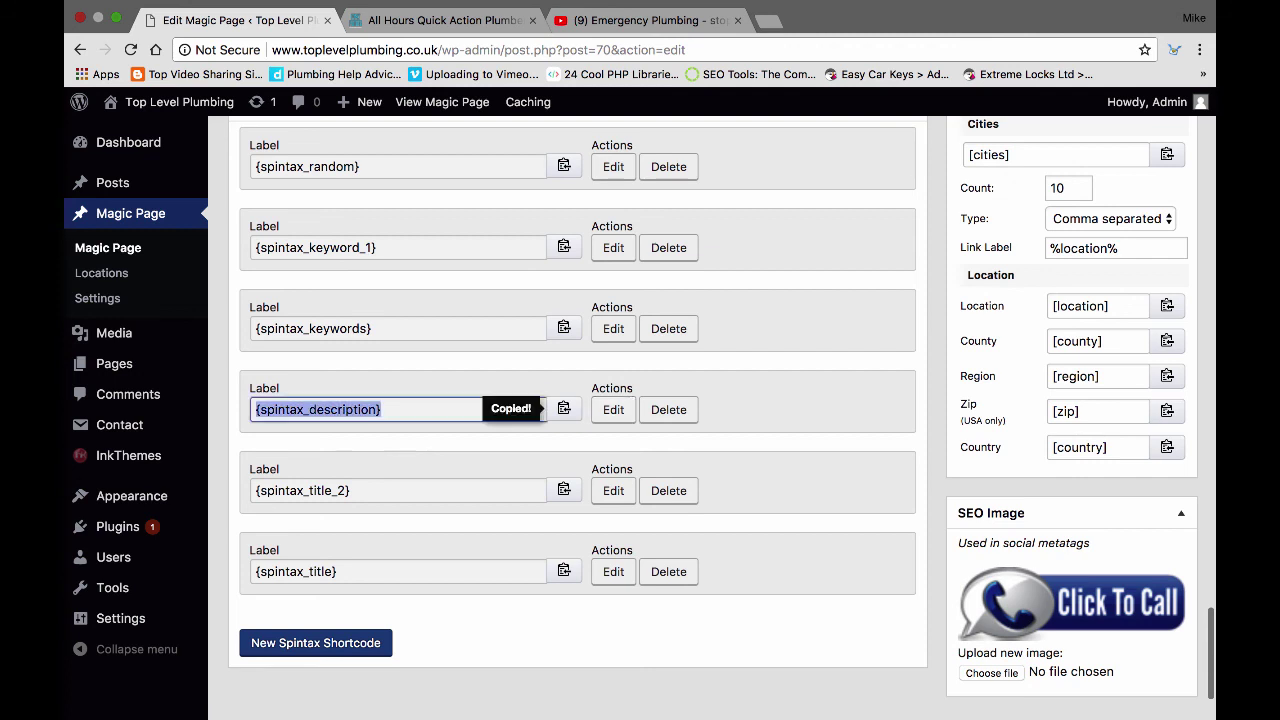
scroll(563, 409, up, 3)
scroll(577, 420, up, 3)
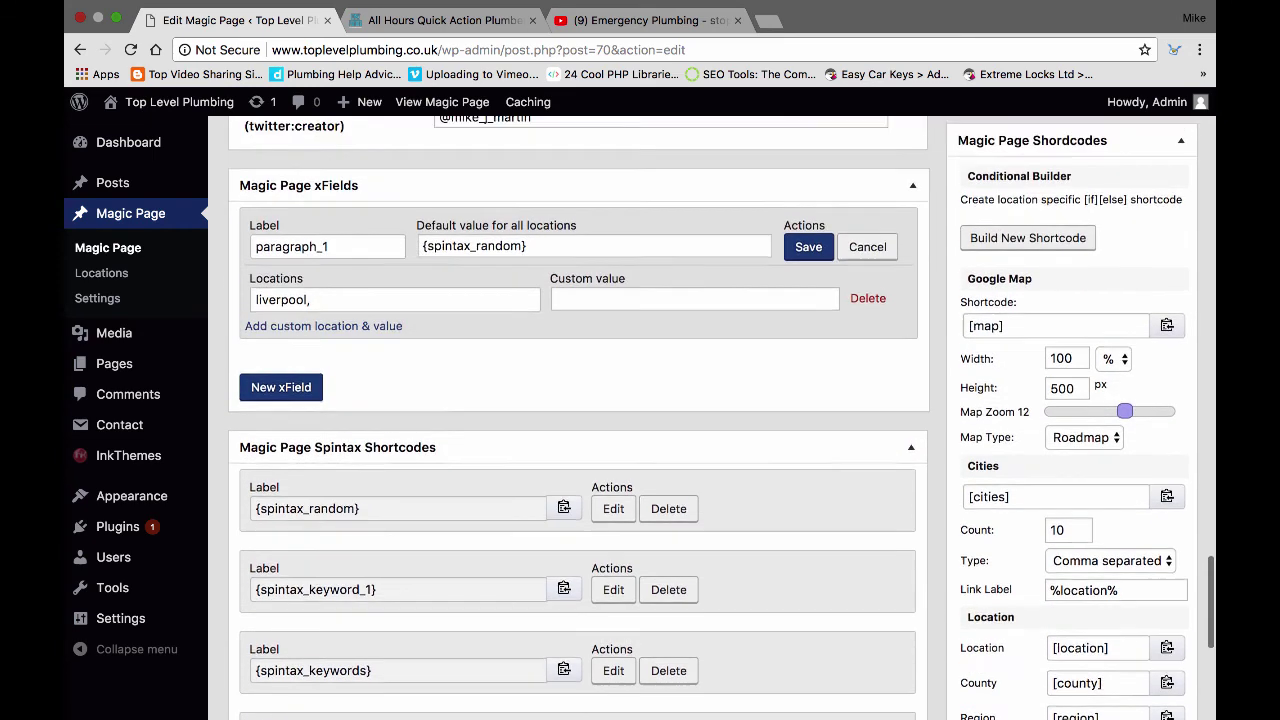
click(694, 313)
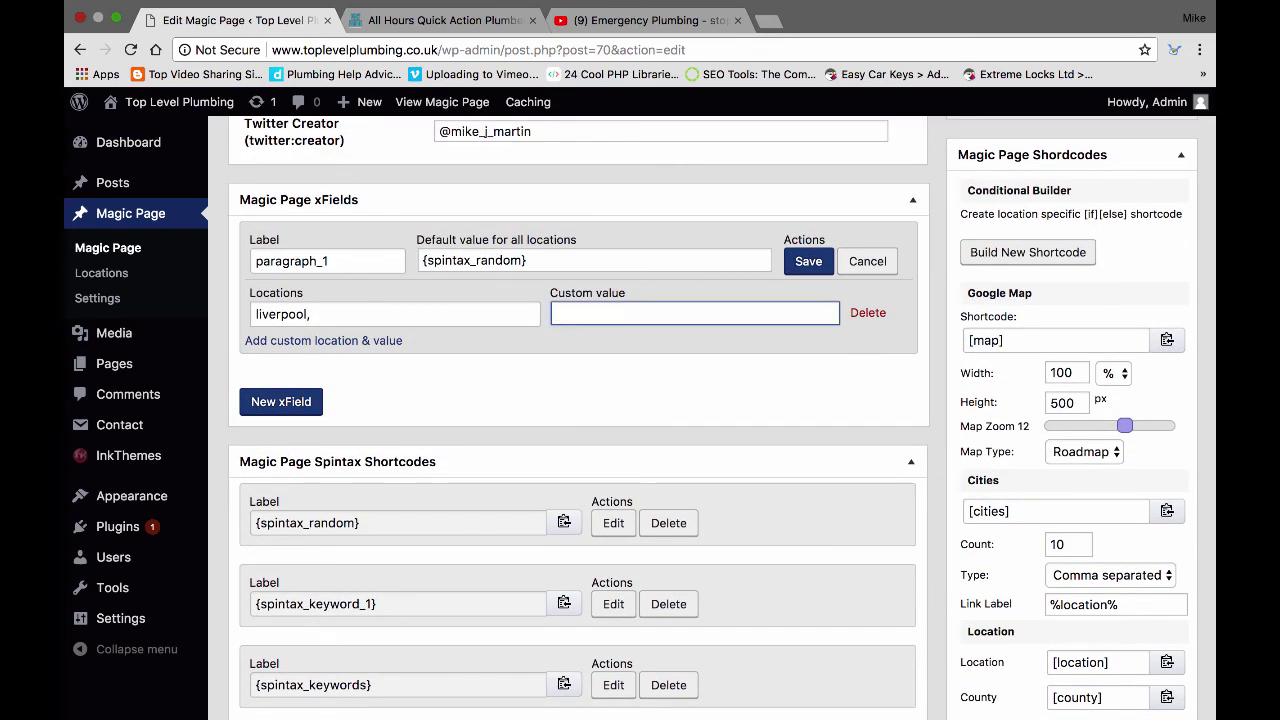
key(super+v)
key(Return)
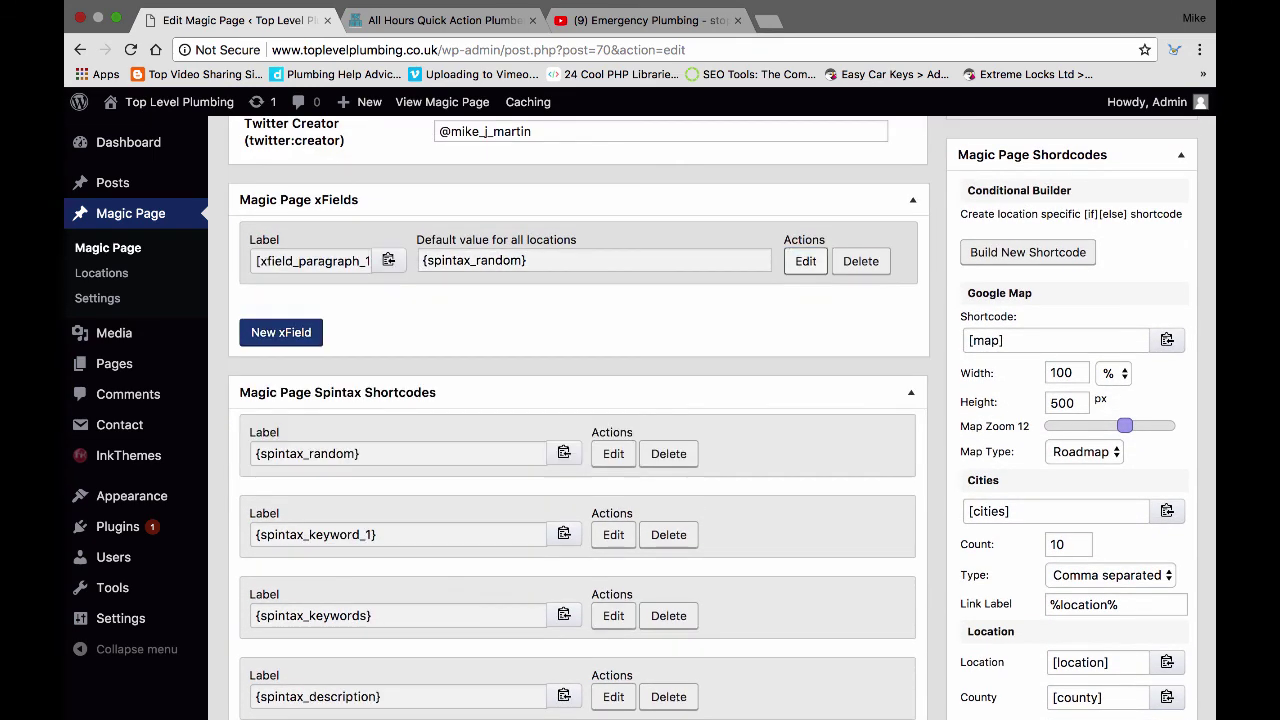
scroll(578, 420, up, 10)
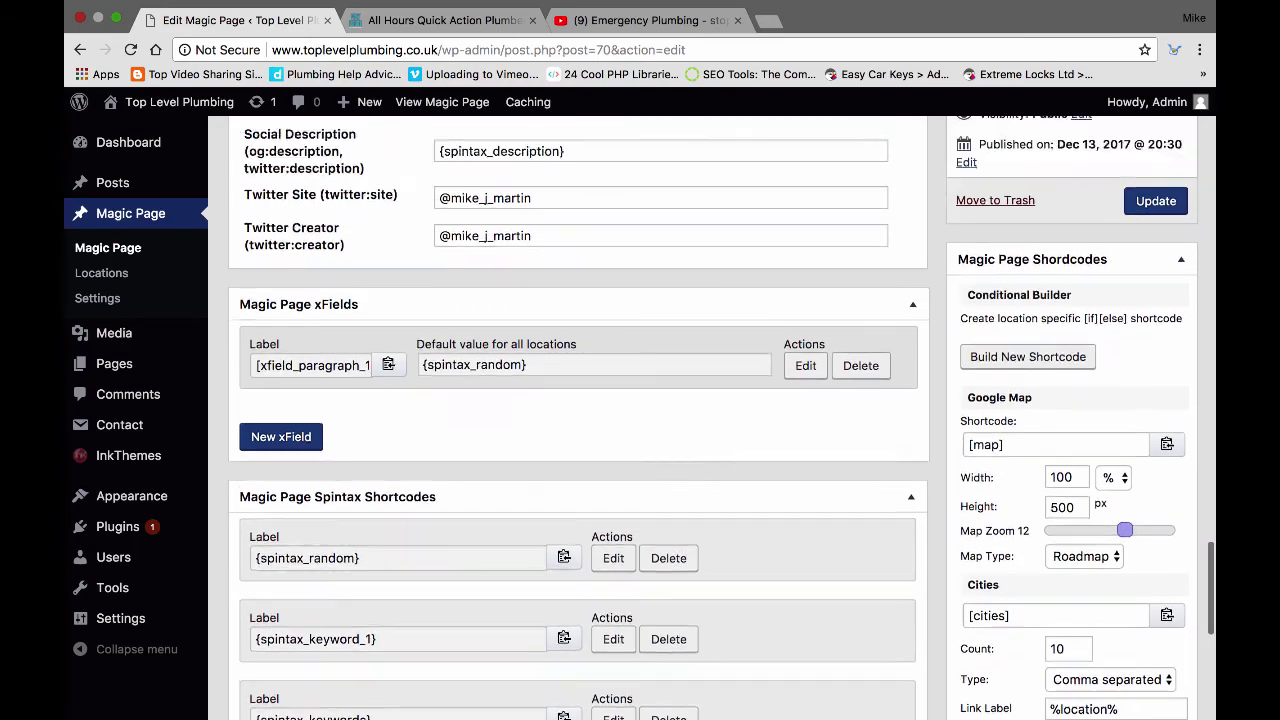
Update the post and reload the live Liverpool page to see its new description paragraph.
click(1156, 212)
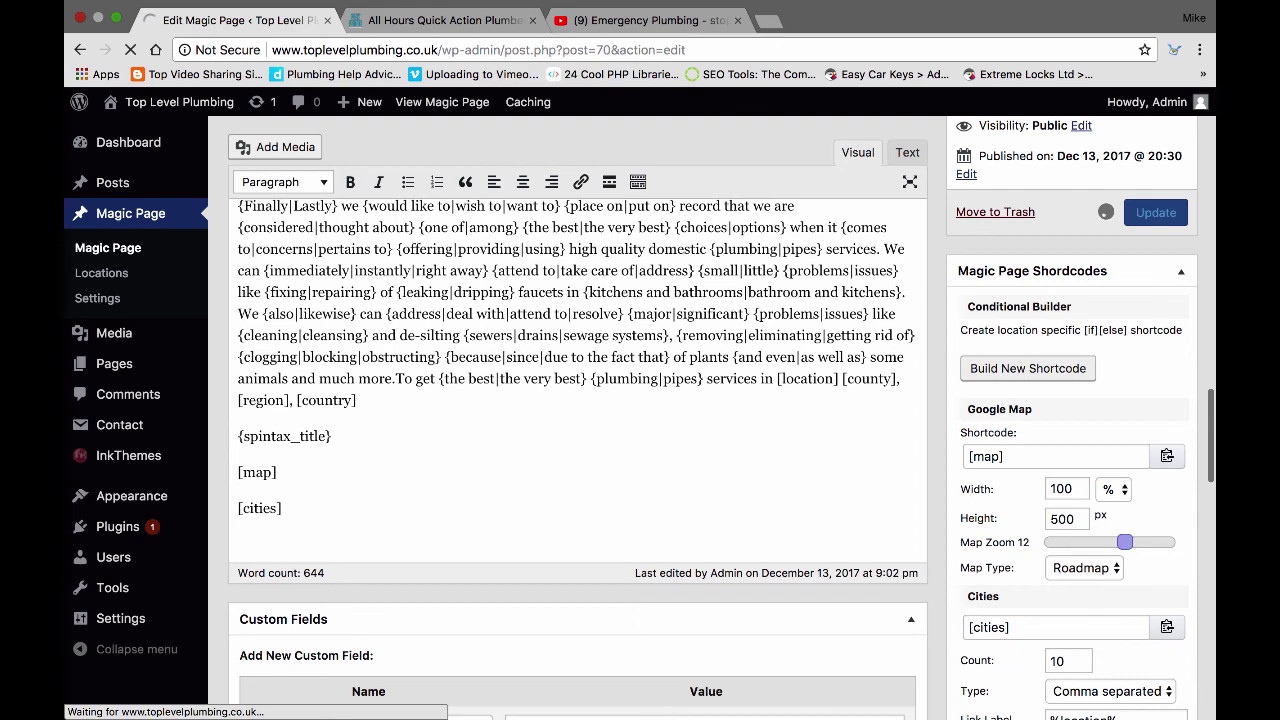
key(ctrl+Tab)
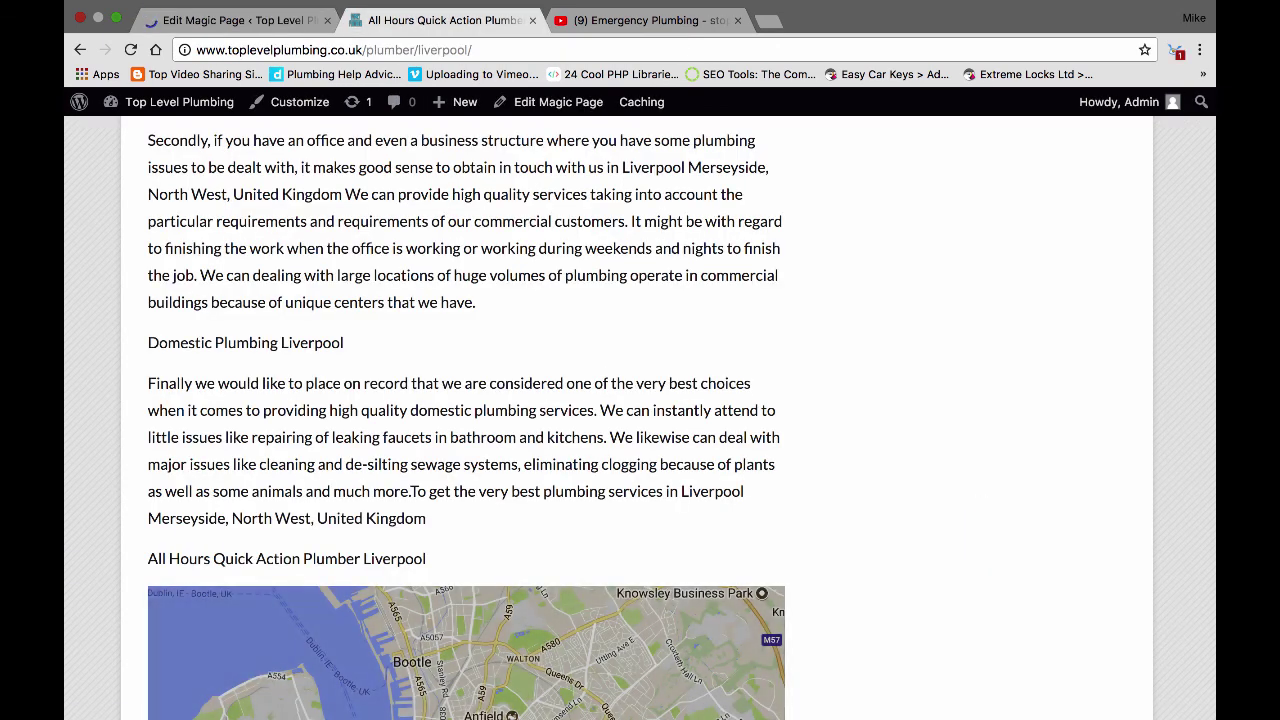
key(super+r)
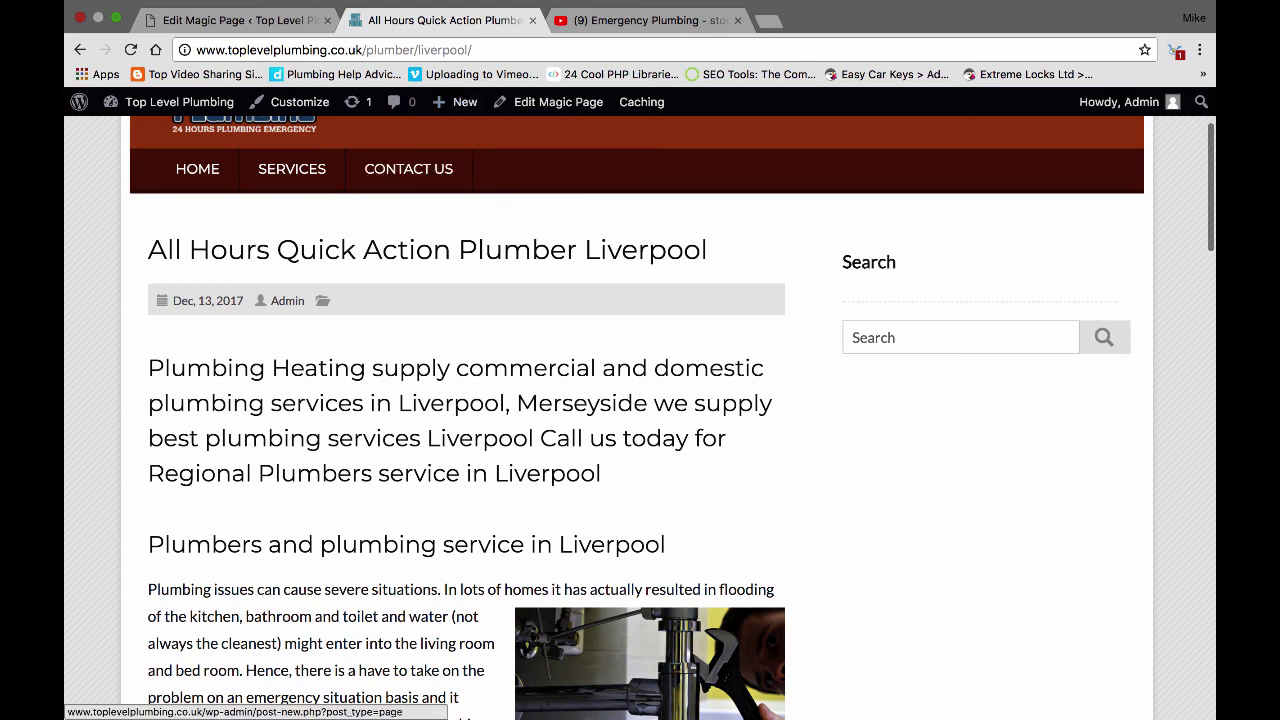
right_click(858, 380)
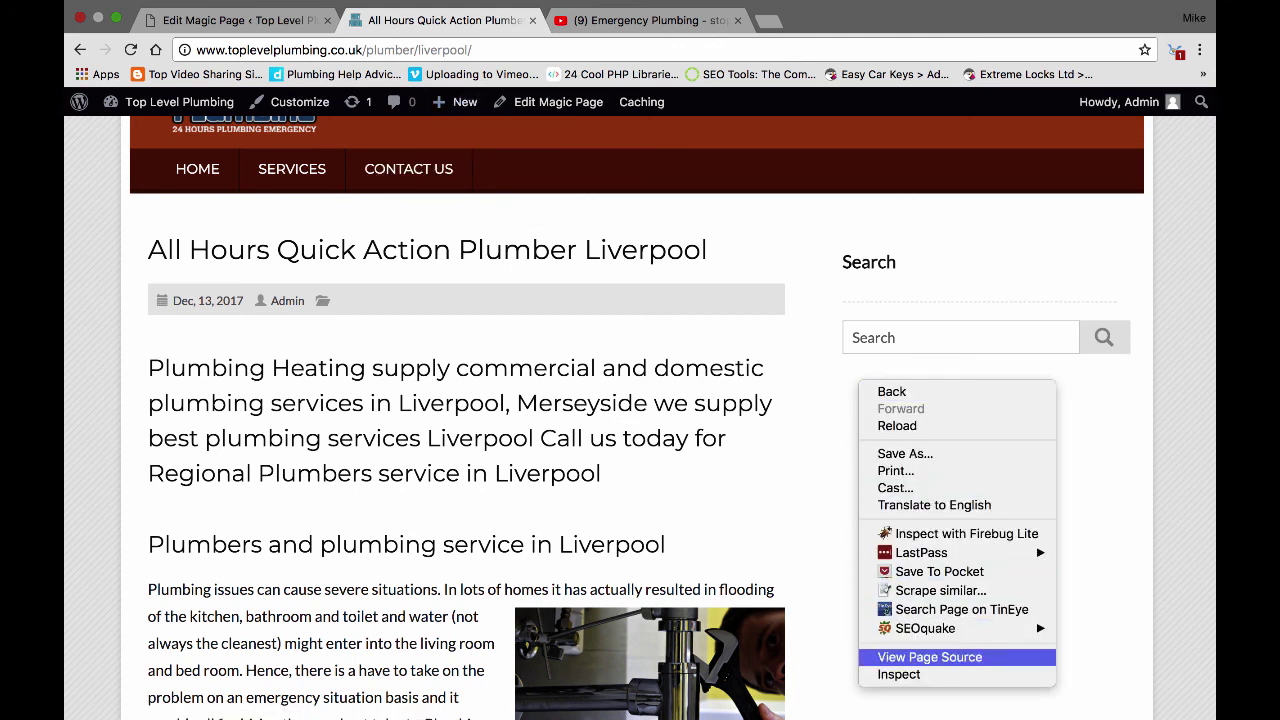
Run a SEOquake Page SEO Audit of the Liverpool page: 14 passed, 4 errors, 4 warnings.
key(Escape)
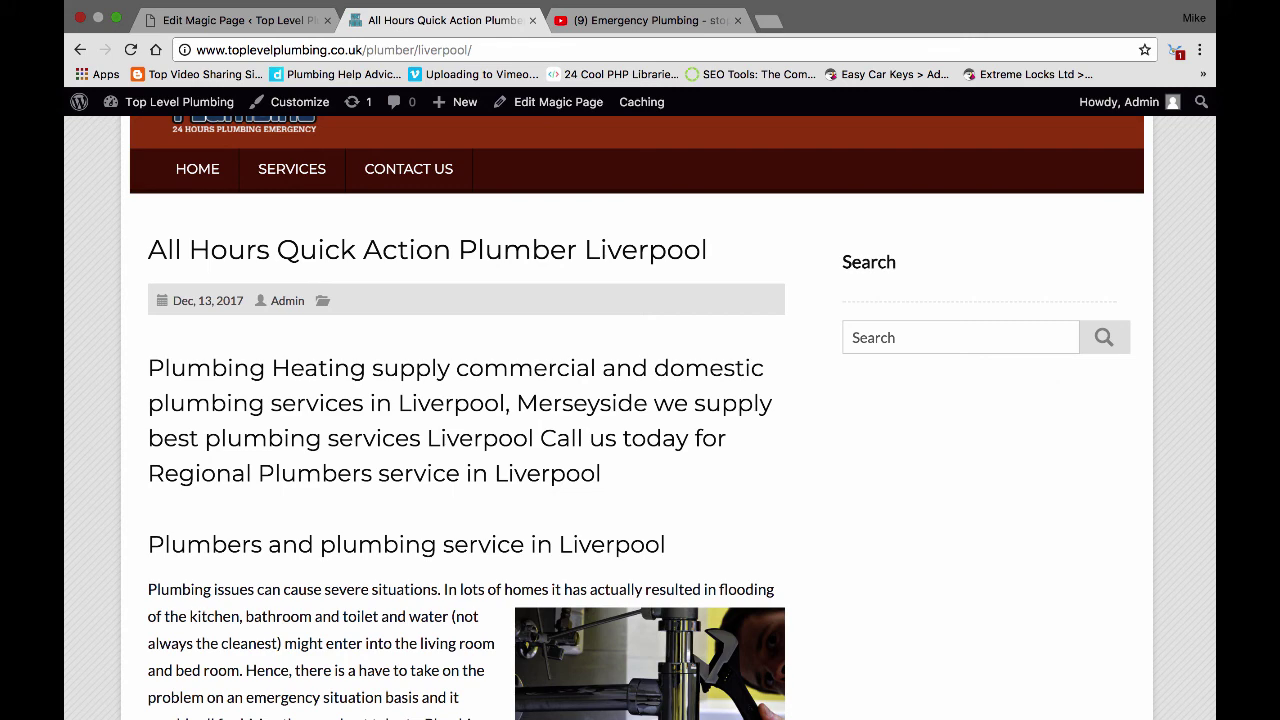
click(1199, 49)
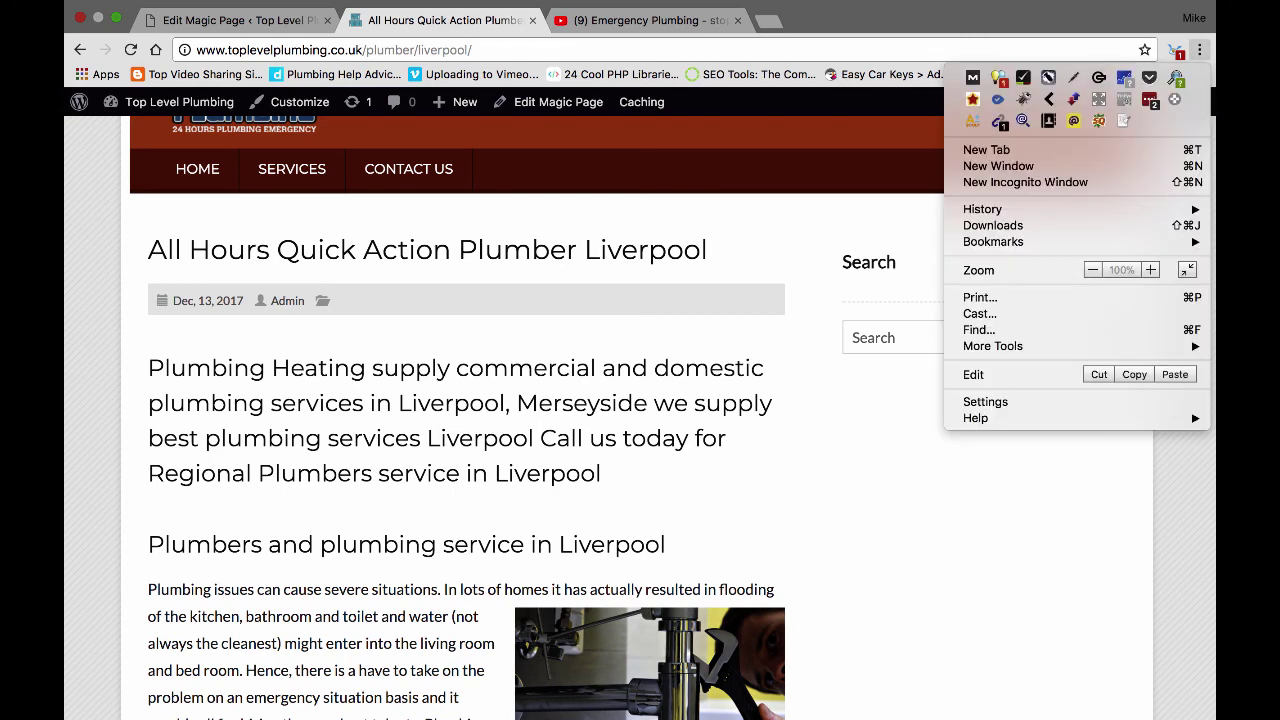
click(1098, 120)
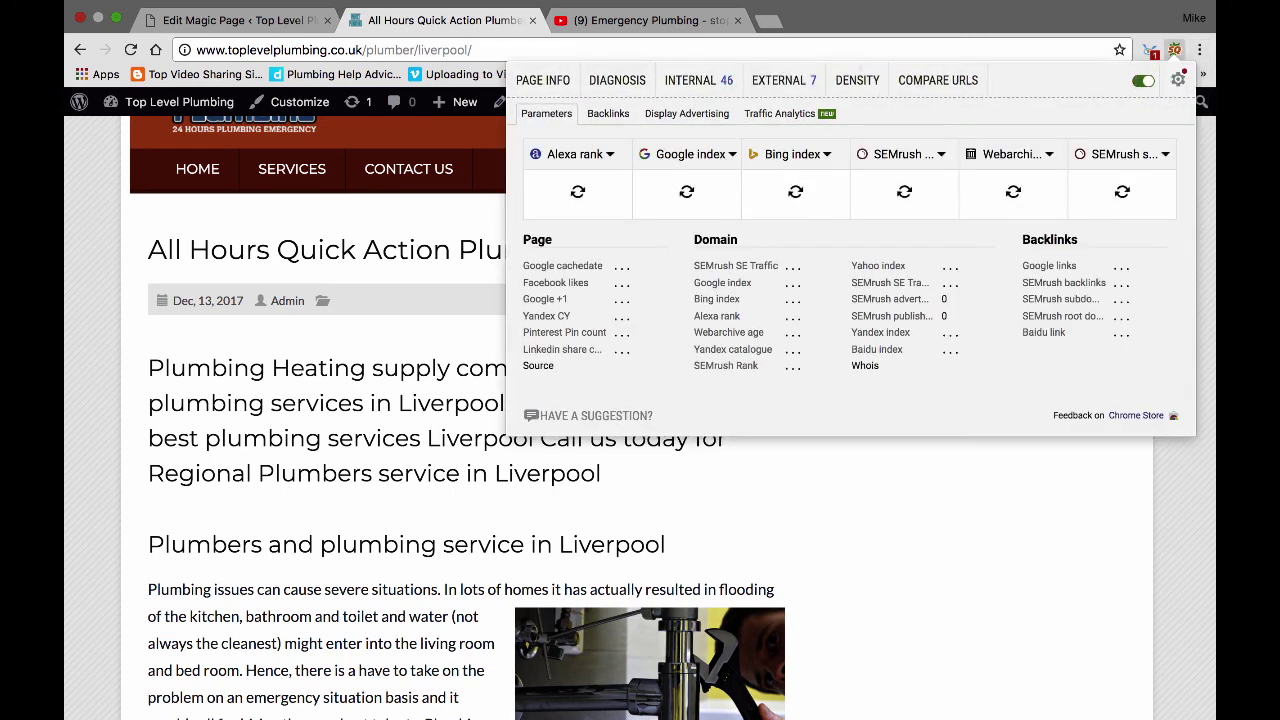
click(617, 80)
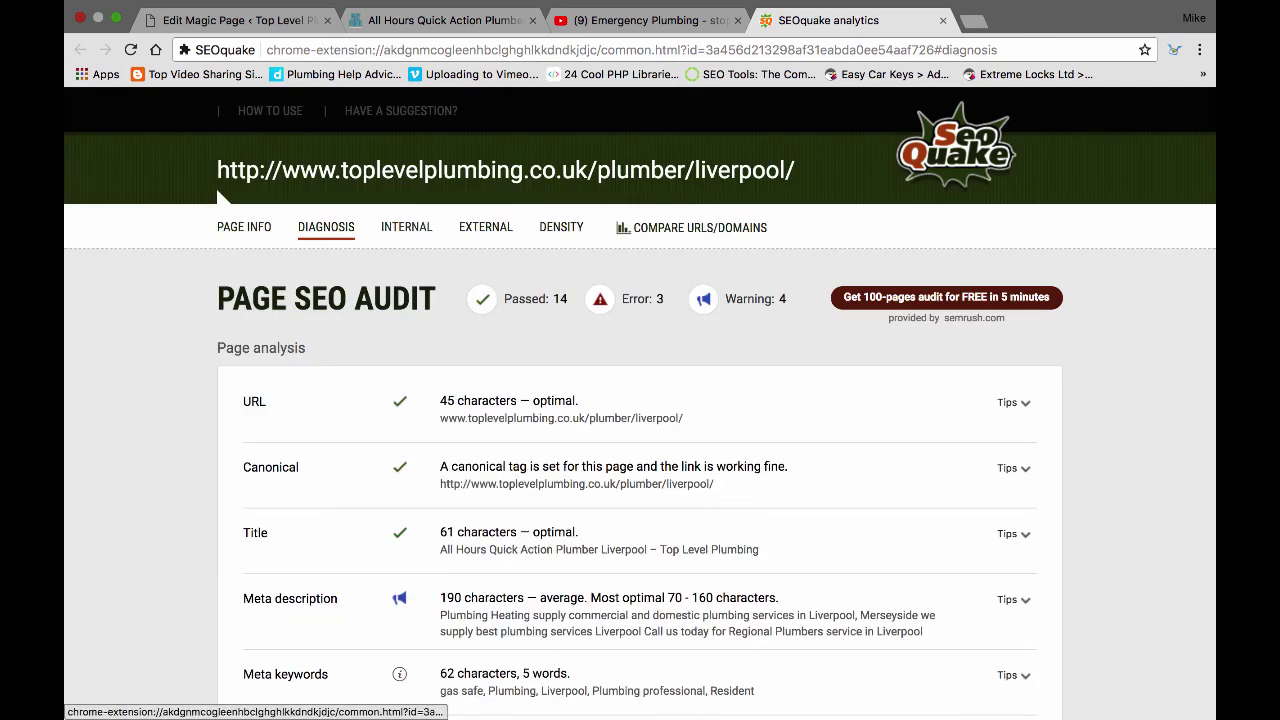
scroll(640, 400, down, 3)
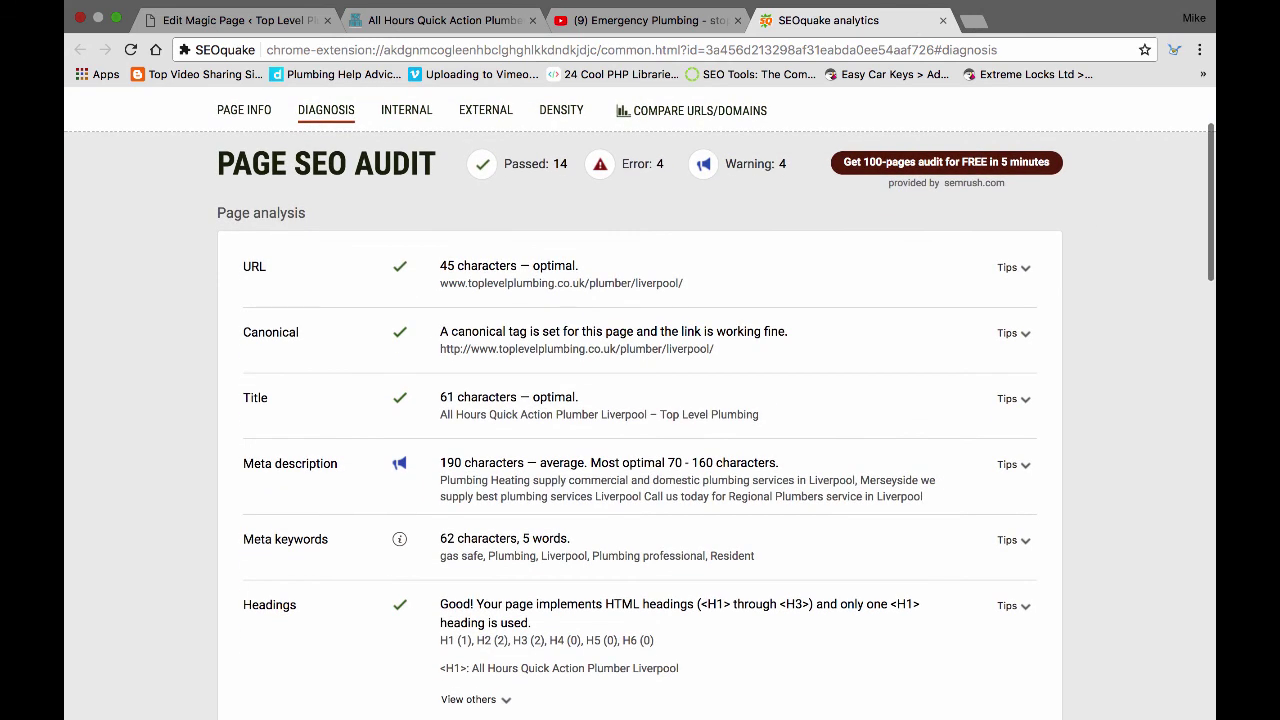
click(440, 20)
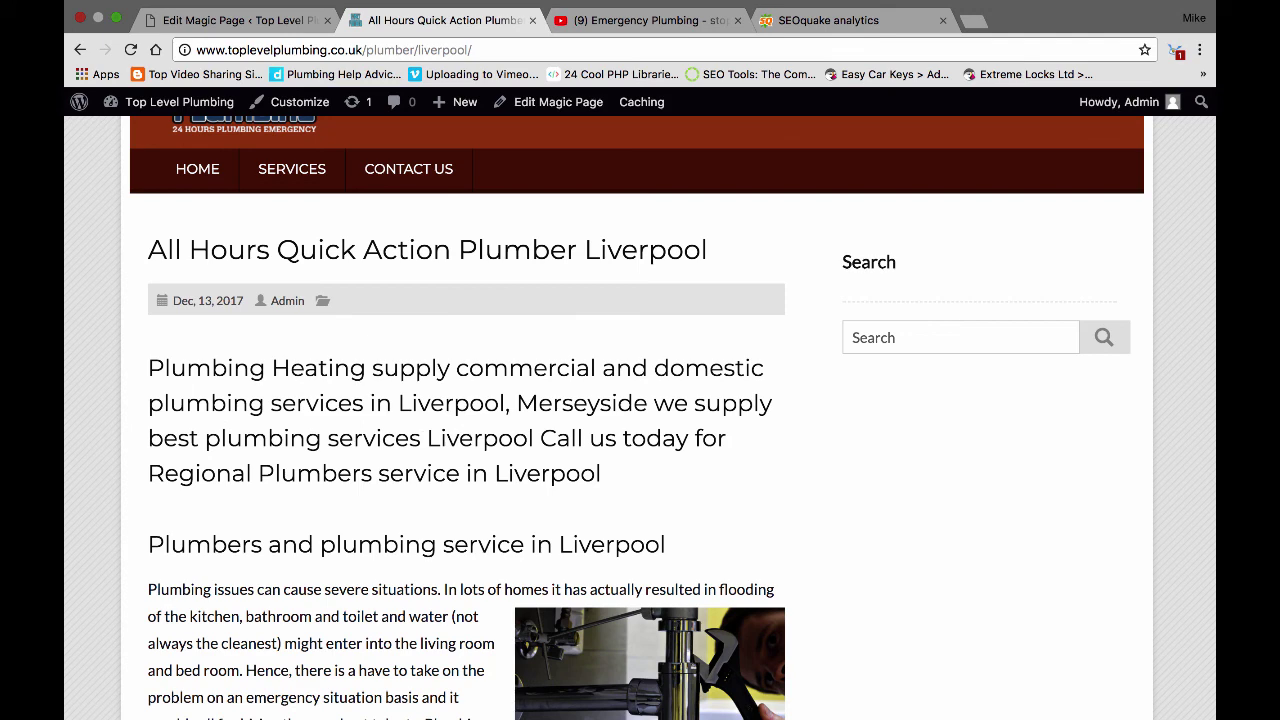
View the live Manchester and Sheffield location pages from the Services menu.
click(298, 382)
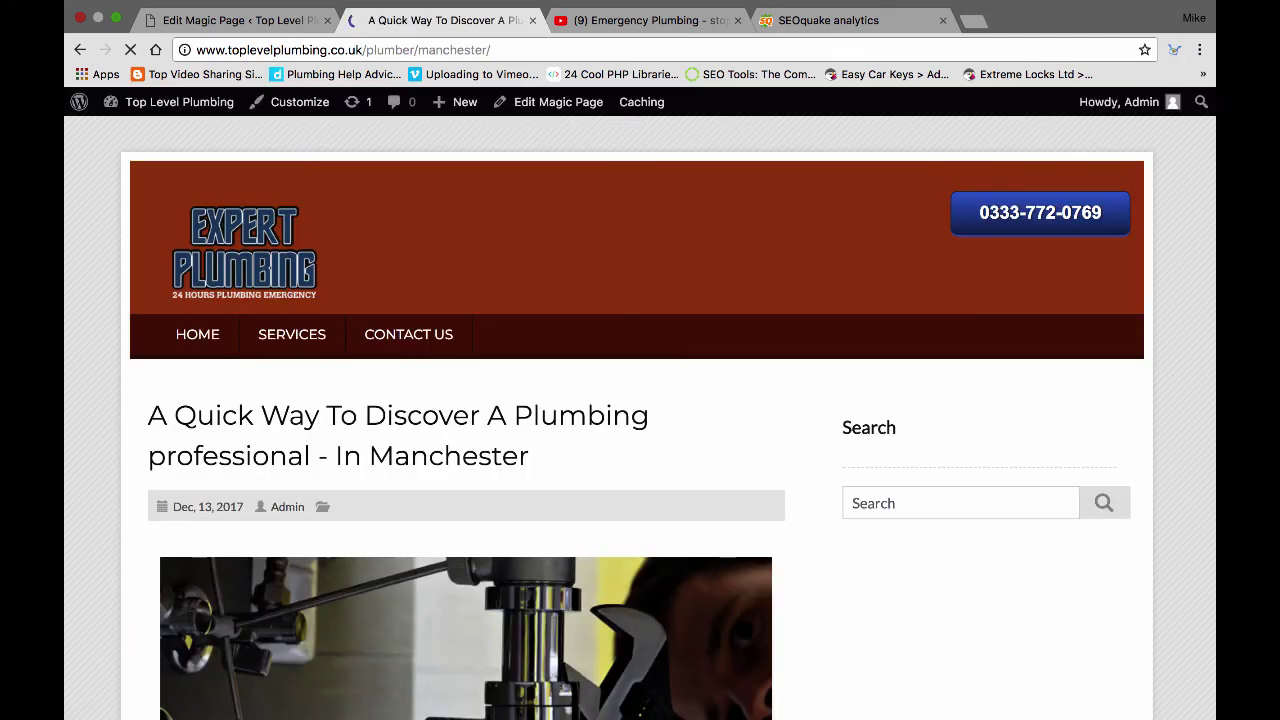
scroll(640, 420, down, 3)
scroll(640, 420, up, 3)
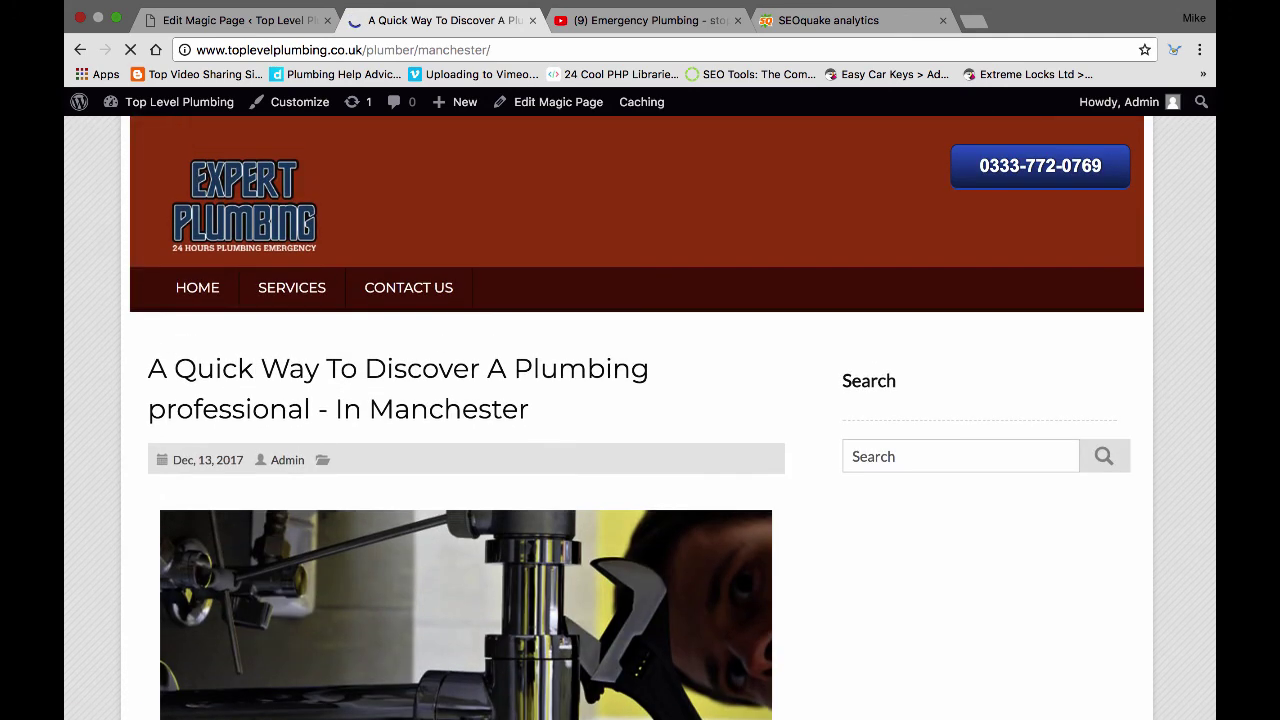
mouse_move(292, 289)
click(289, 545)
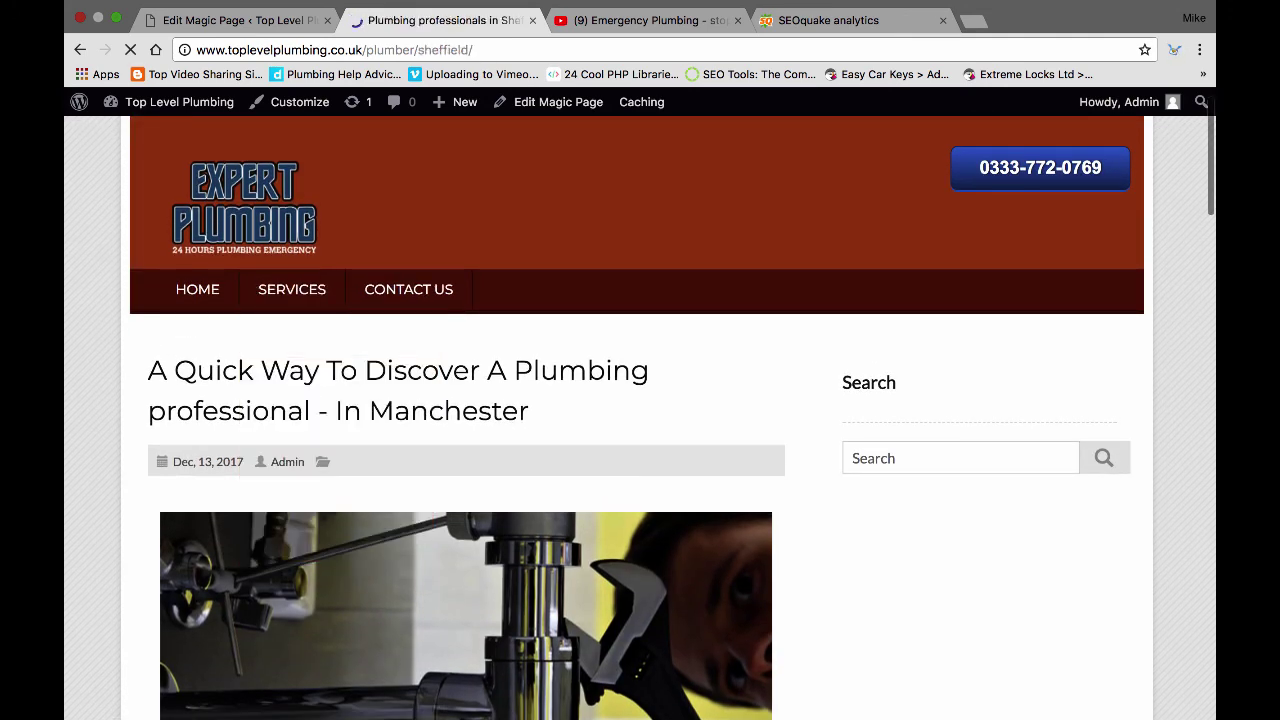
scroll(640, 400, down, 2)
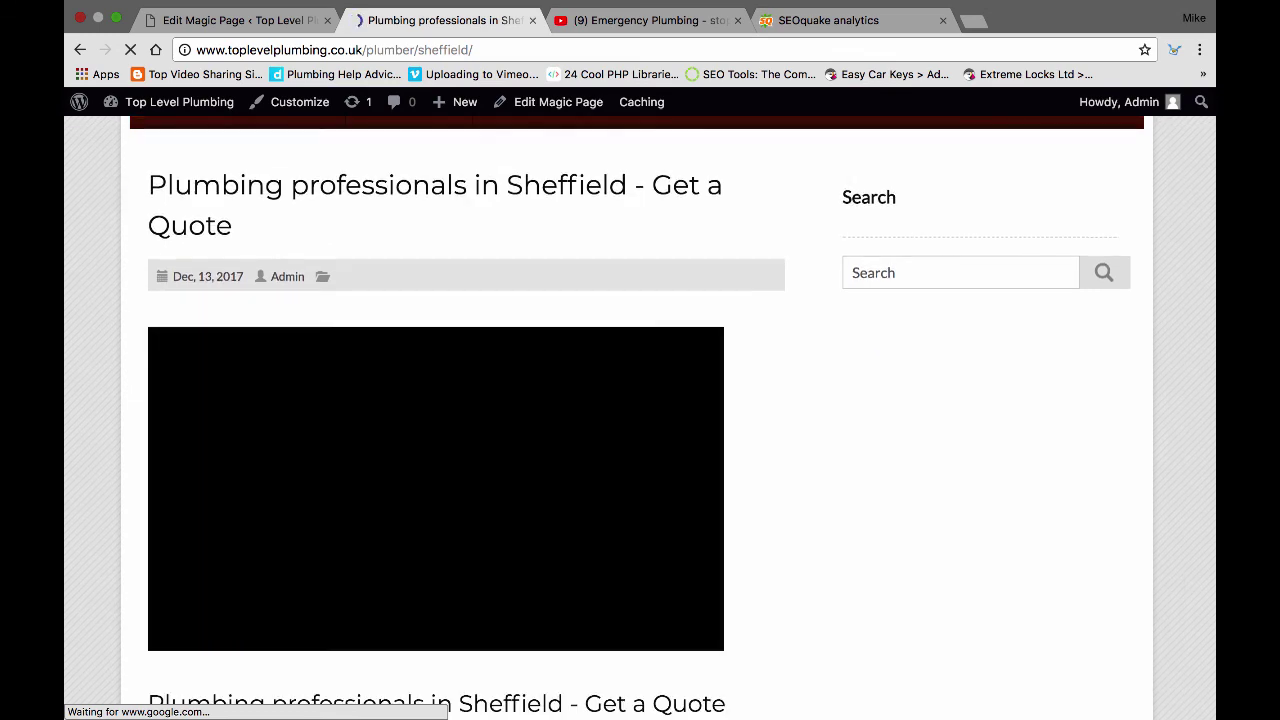
scroll(640, 400, up, 1)
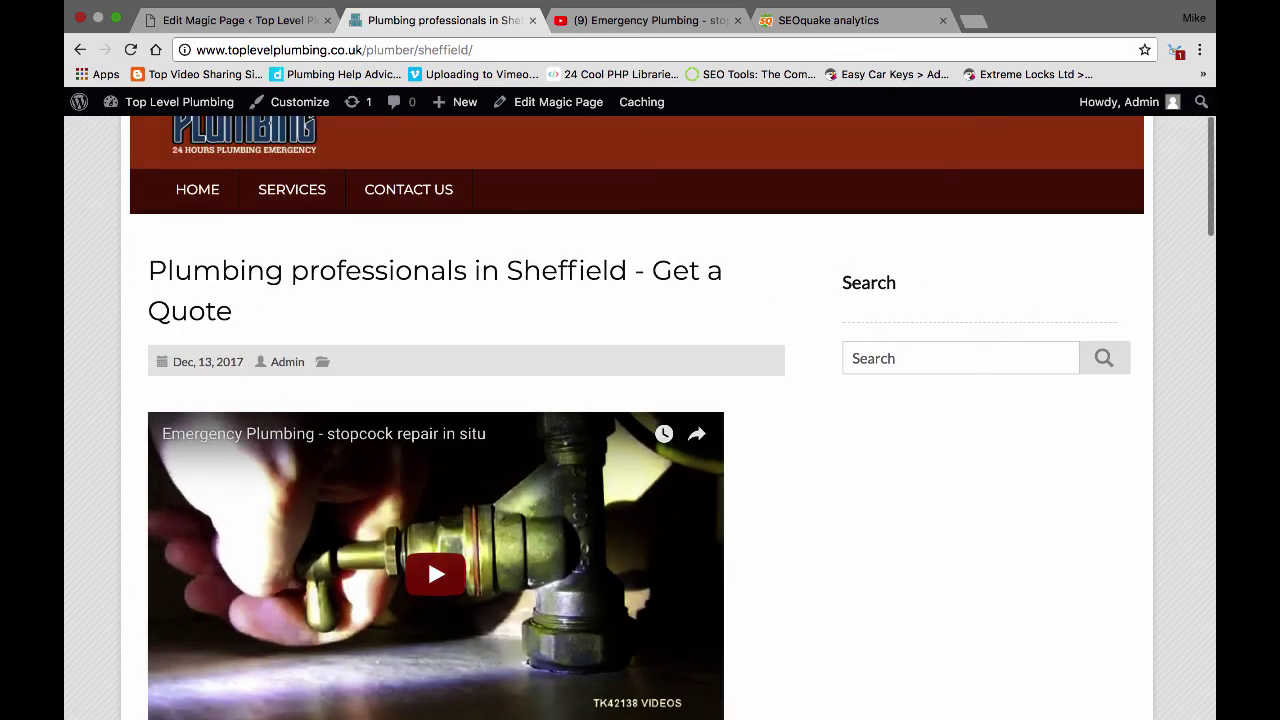
Open the live Liverpool page, select its intro paragraph, and return to the Magic Page editor.
mouse_move(292, 189)
click(290, 360)
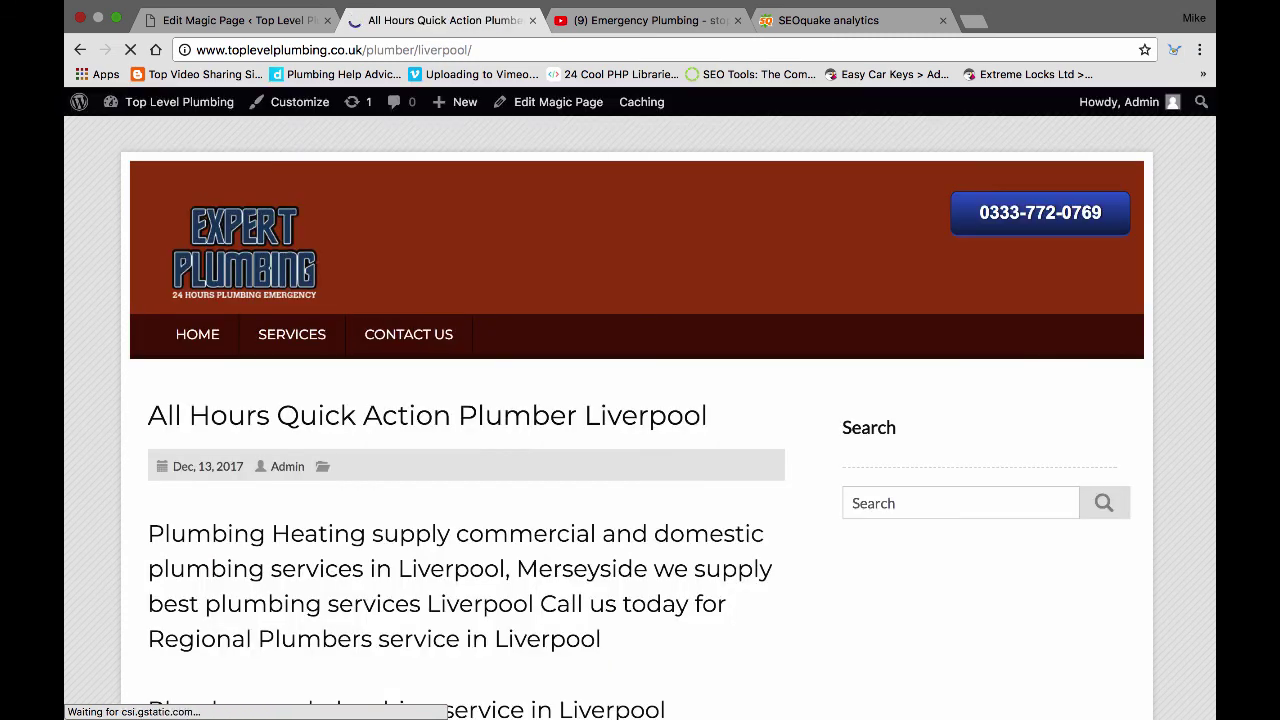
drag(600, 640, 164, 533)
scroll(640, 418, down, 5)
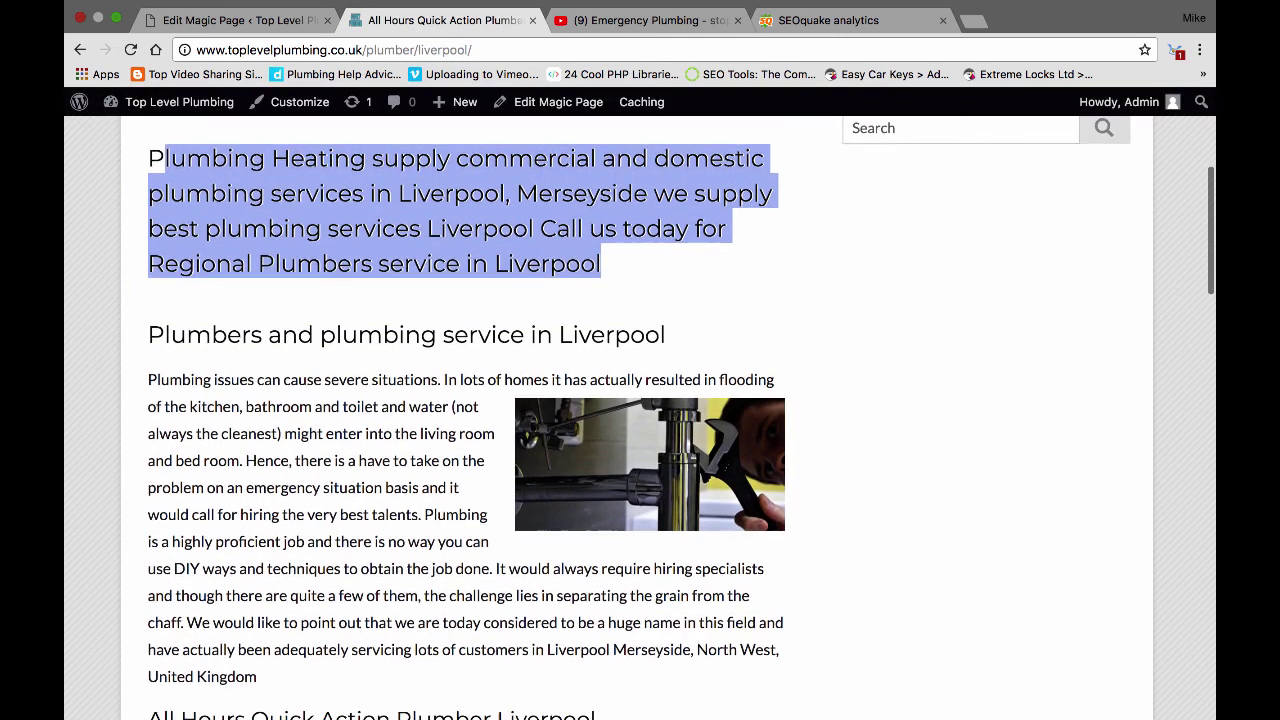
scroll(640, 418, down, 5)
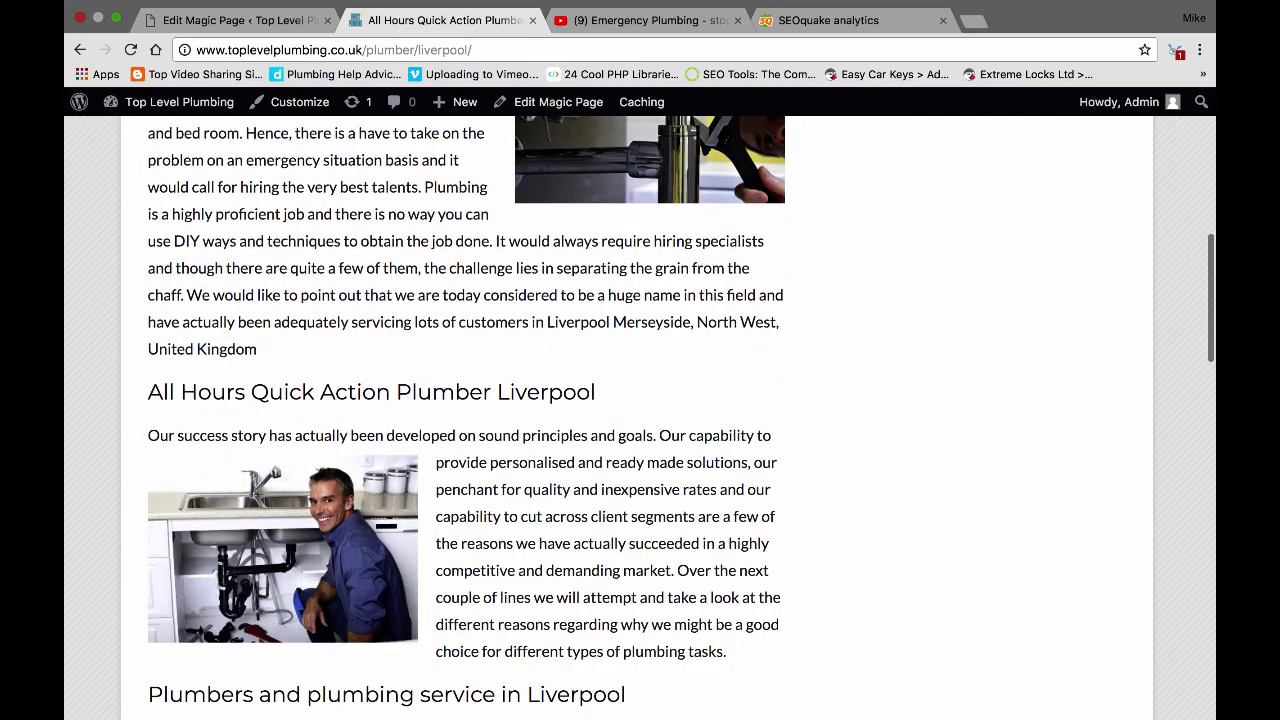
scroll(640, 418, up, 5)
scroll(640, 418, down, 7)
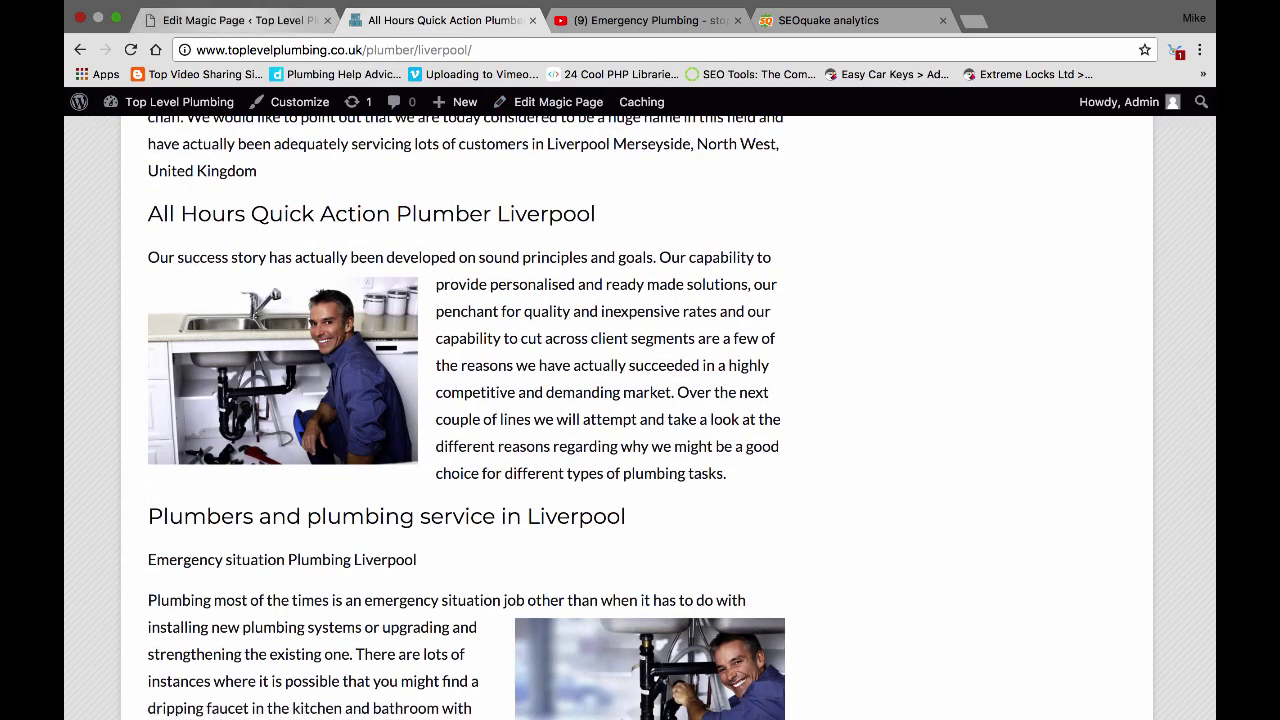
click(240, 20)
scroll(578, 418, down, 15)
scroll(578, 418, up, 5)
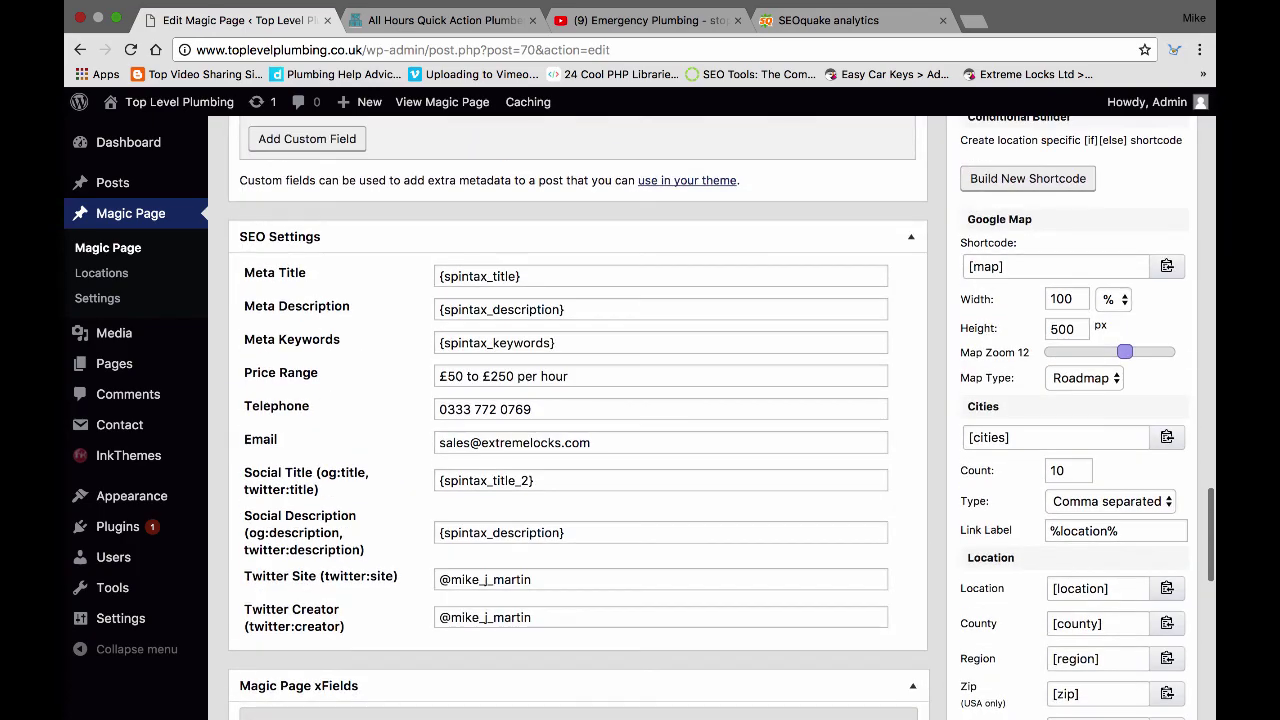
Change Liverpool's custom value in the paragraph_1 xField to 999 999 999 and save.
scroll(578, 418, down, 10)
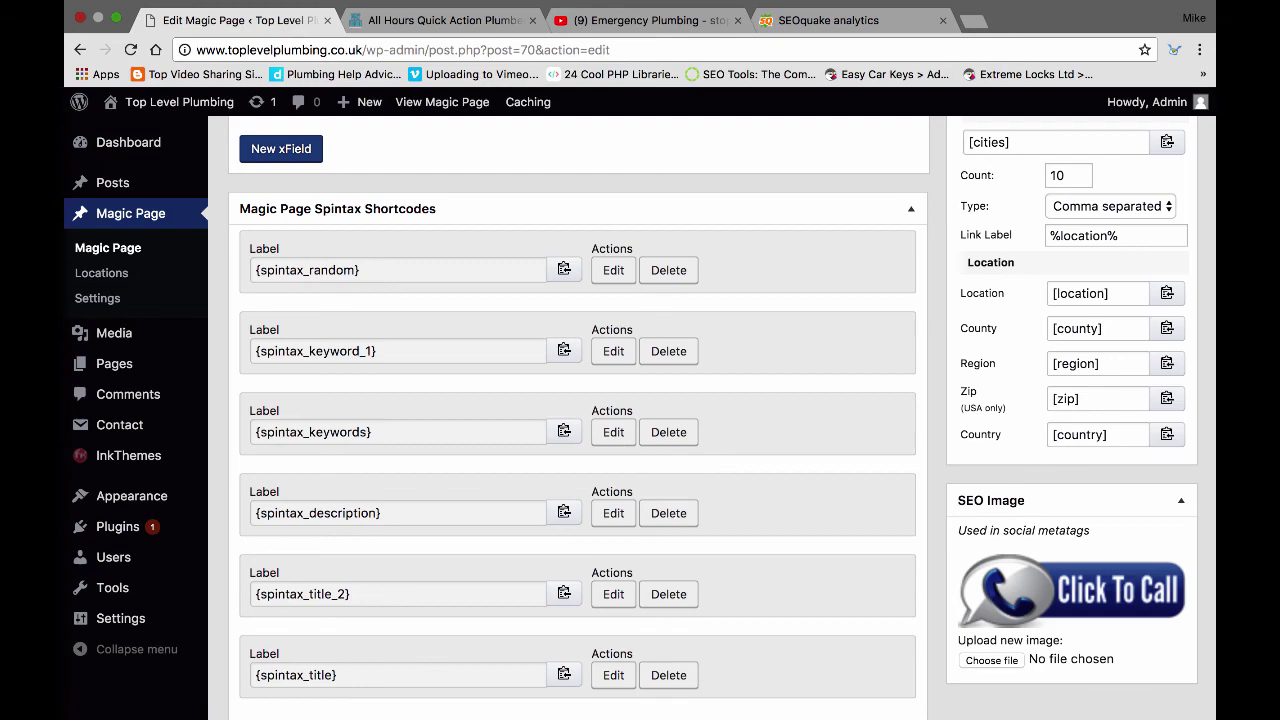
scroll(560, 245, up, 5)
scroll(560, 245, down, 3)
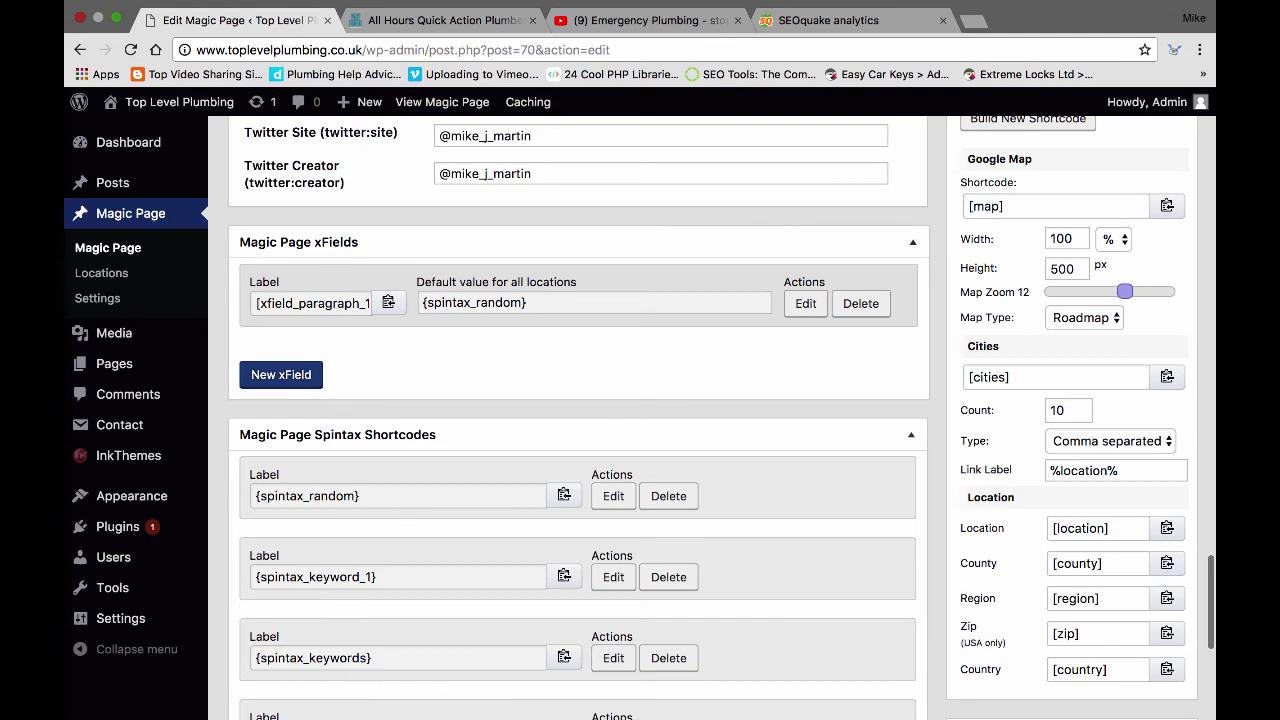
scroll(578, 400, up, 2)
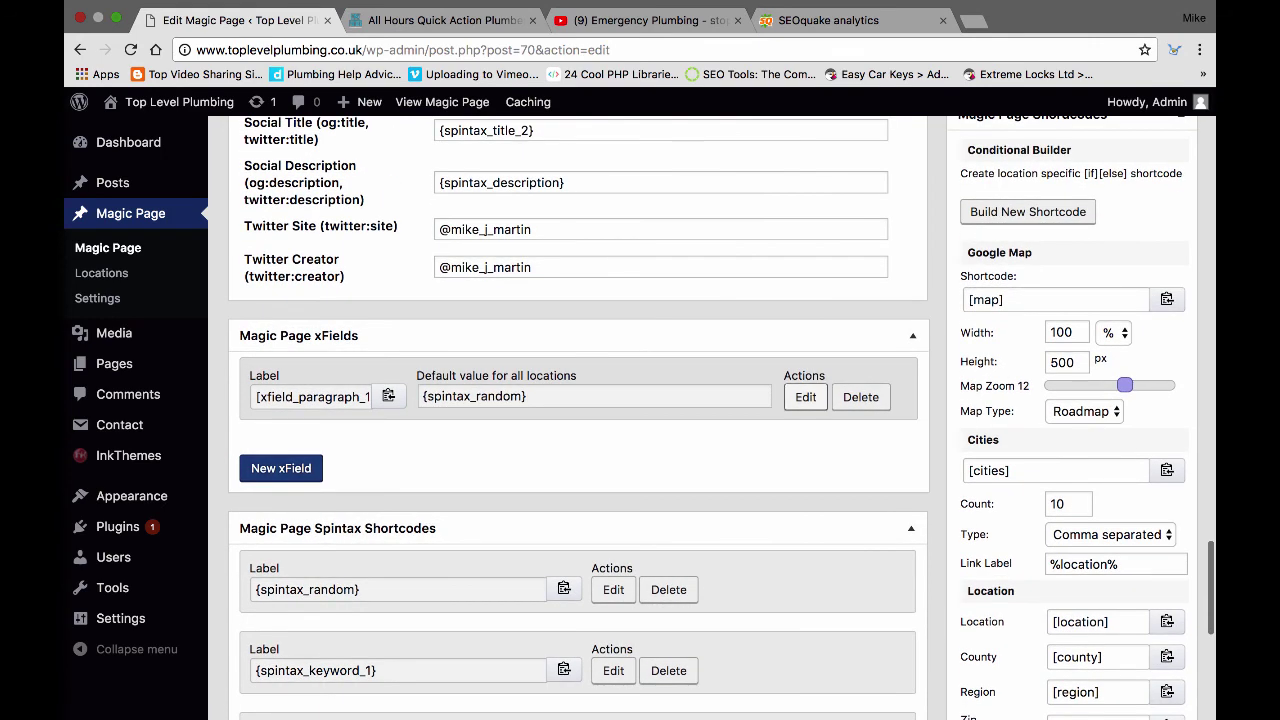
click(805, 396)
click(395, 450)
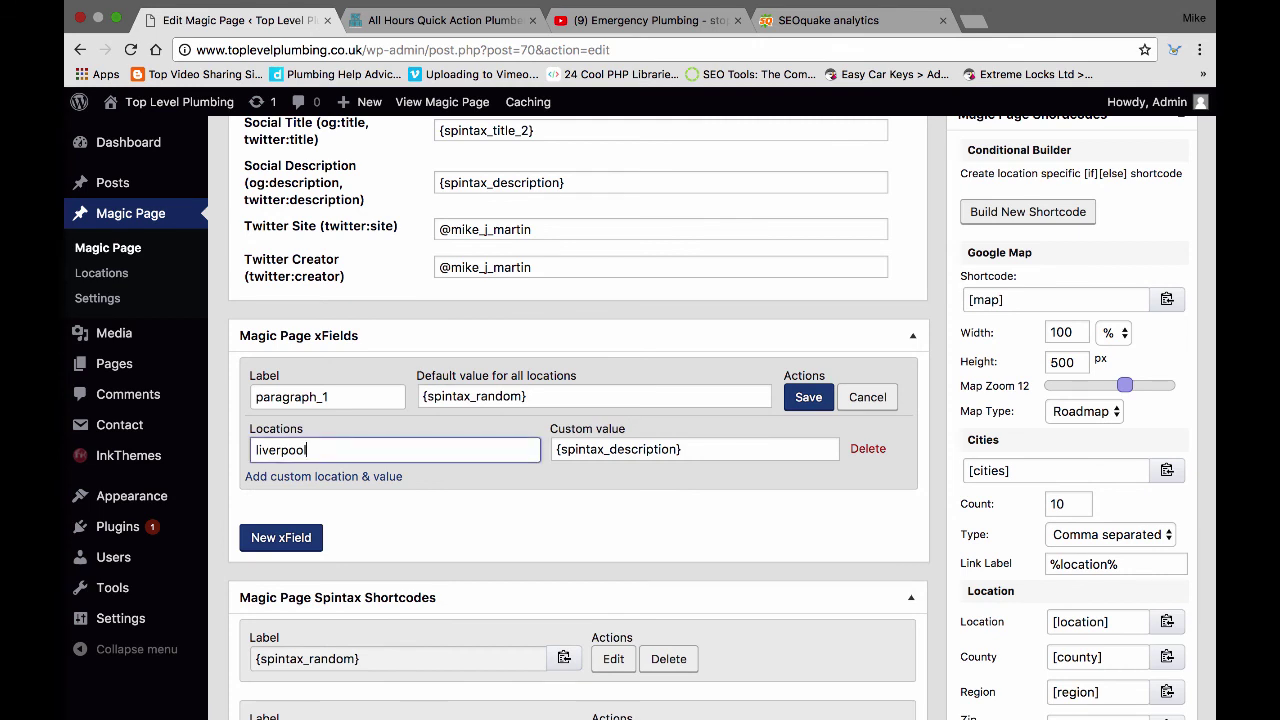
key(super+a)
click(682, 449)
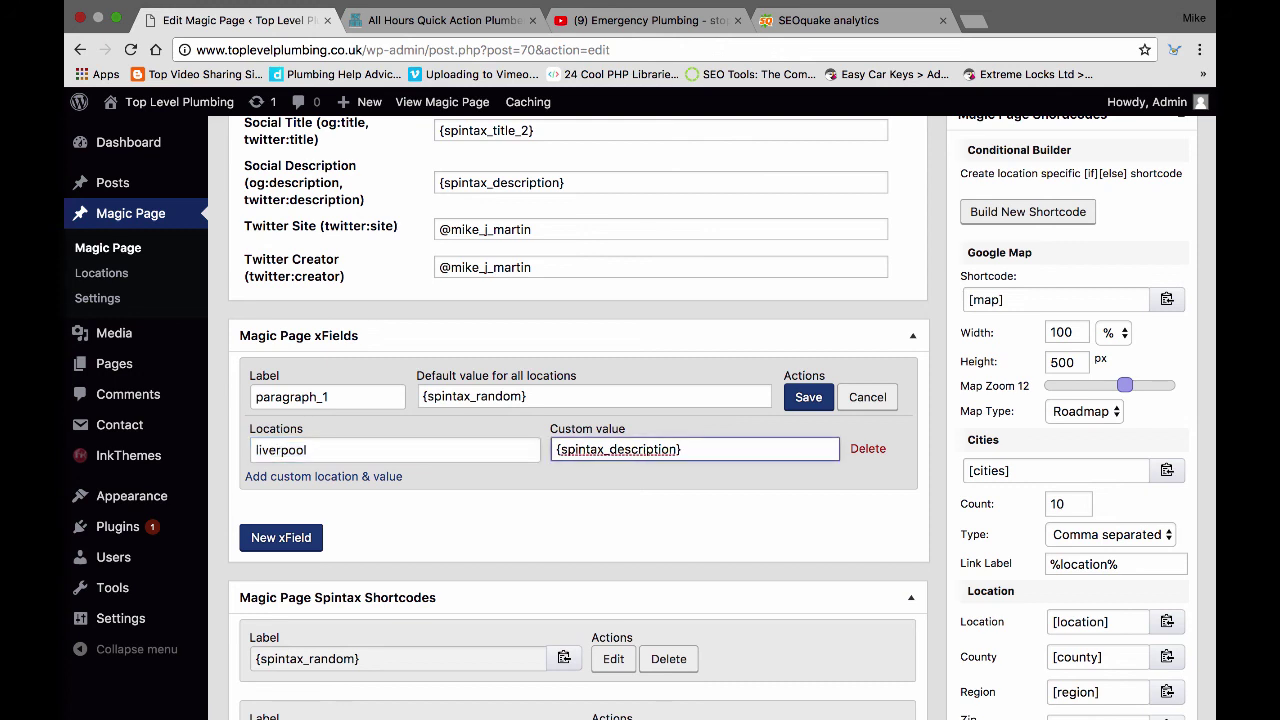
key(super+a)
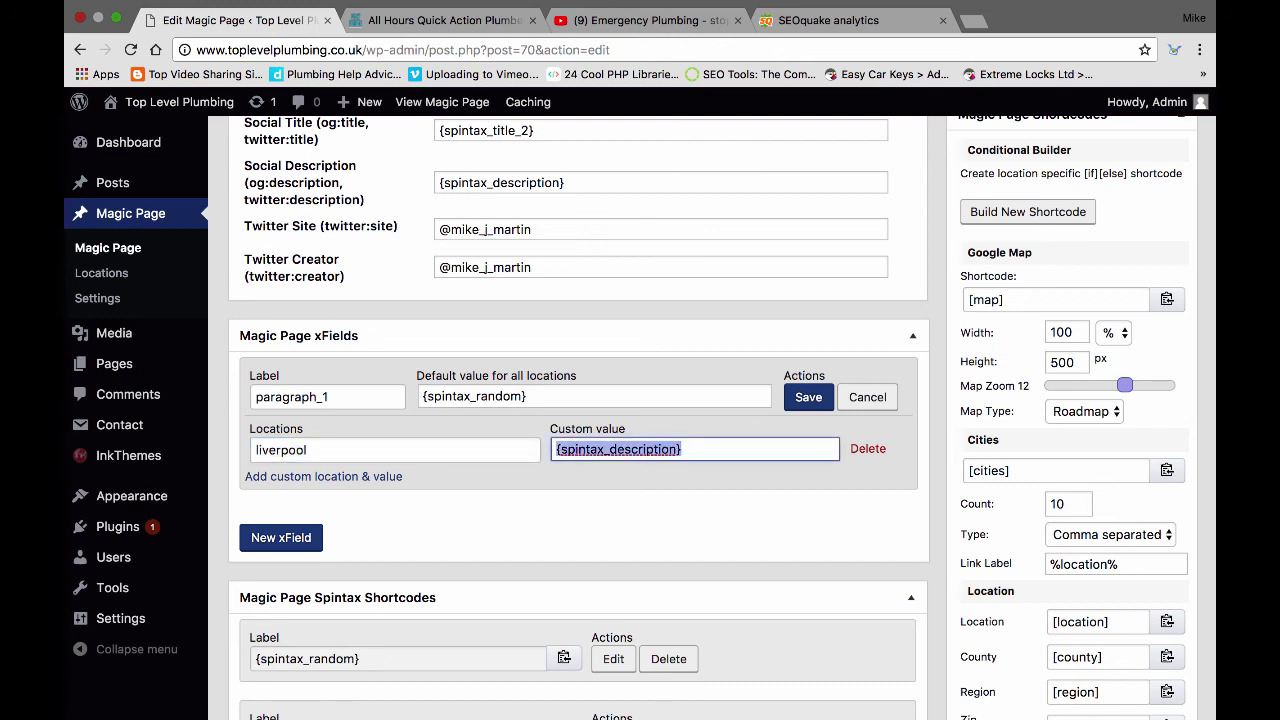
text(999 9)
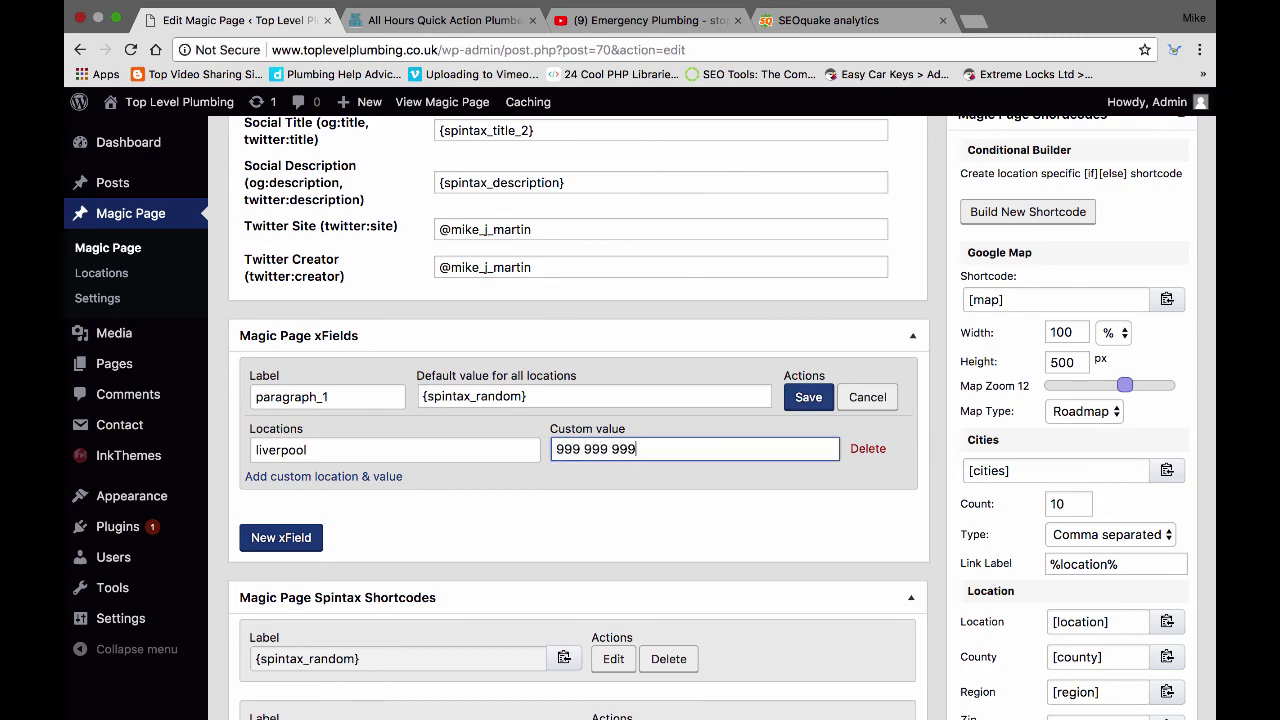
text(99 999)
key(Return)
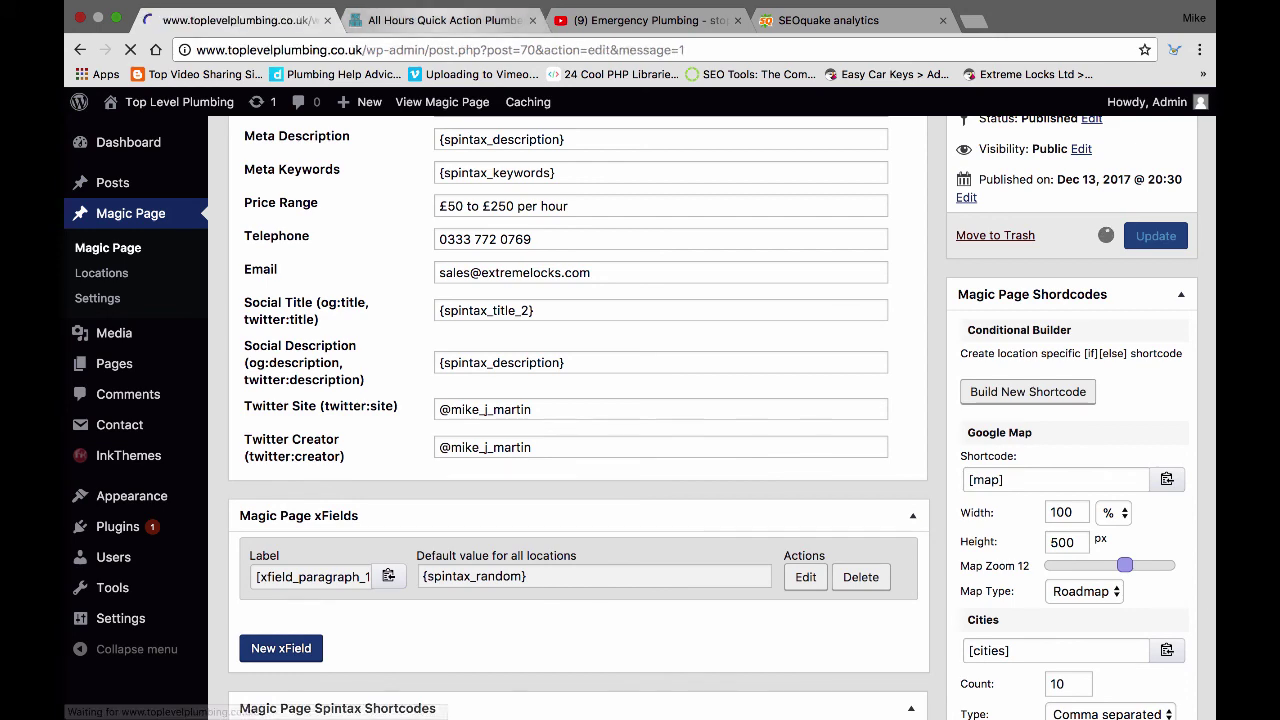
Reload the live Liverpool page showing 999 999 999, then browse the Manchester page.
key(ctrl+Tab)
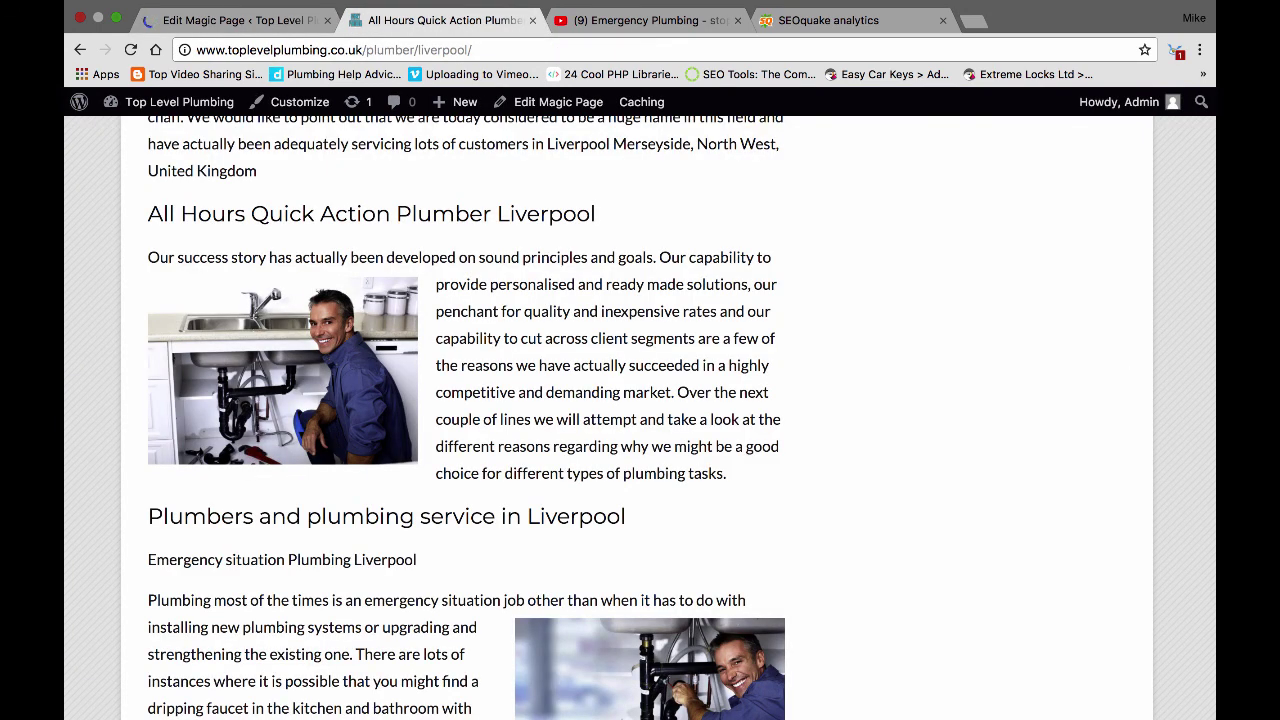
key(super+r)
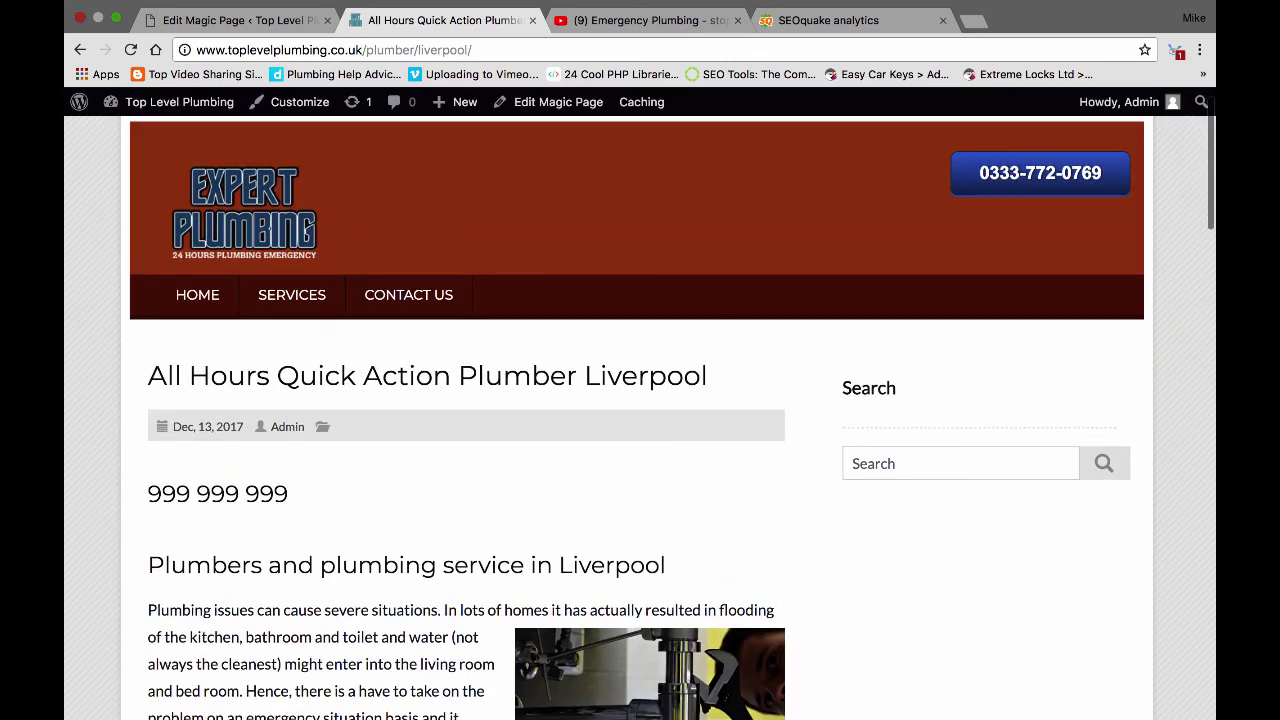
mouse_move(292, 295)
click(298, 508)
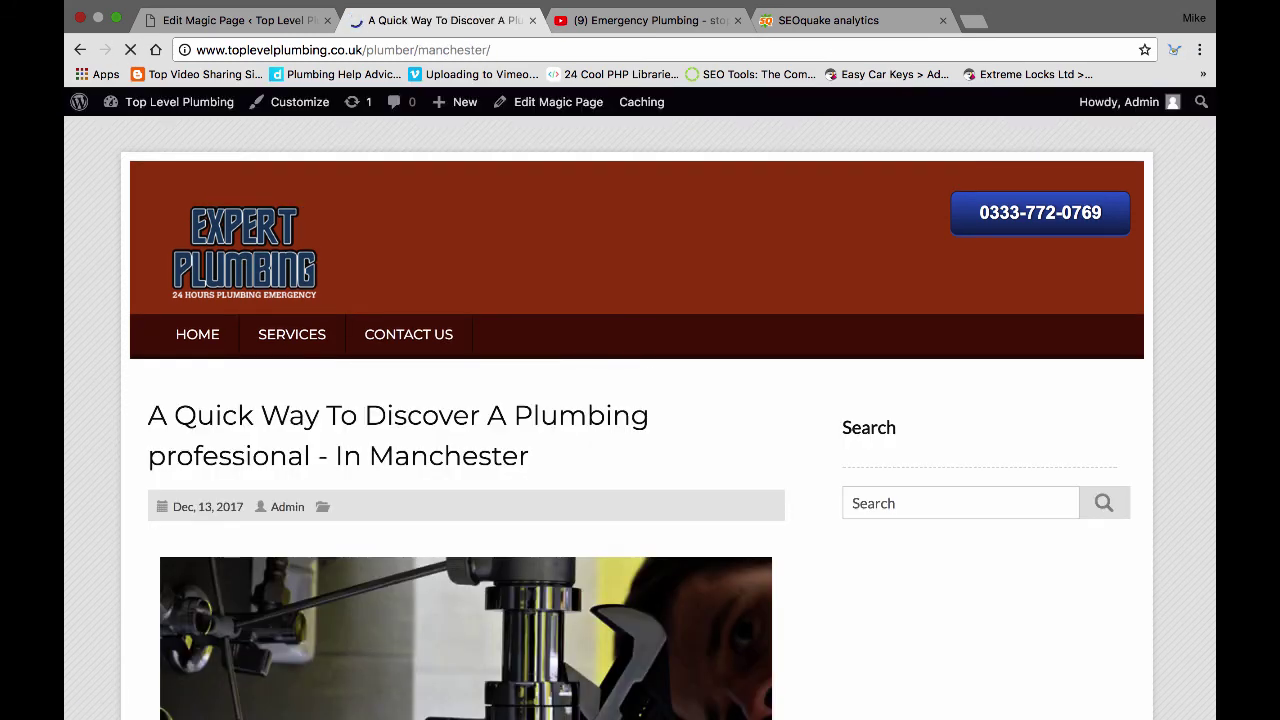
scroll(640, 418, down, 5)
scroll(640, 418, up, 2)
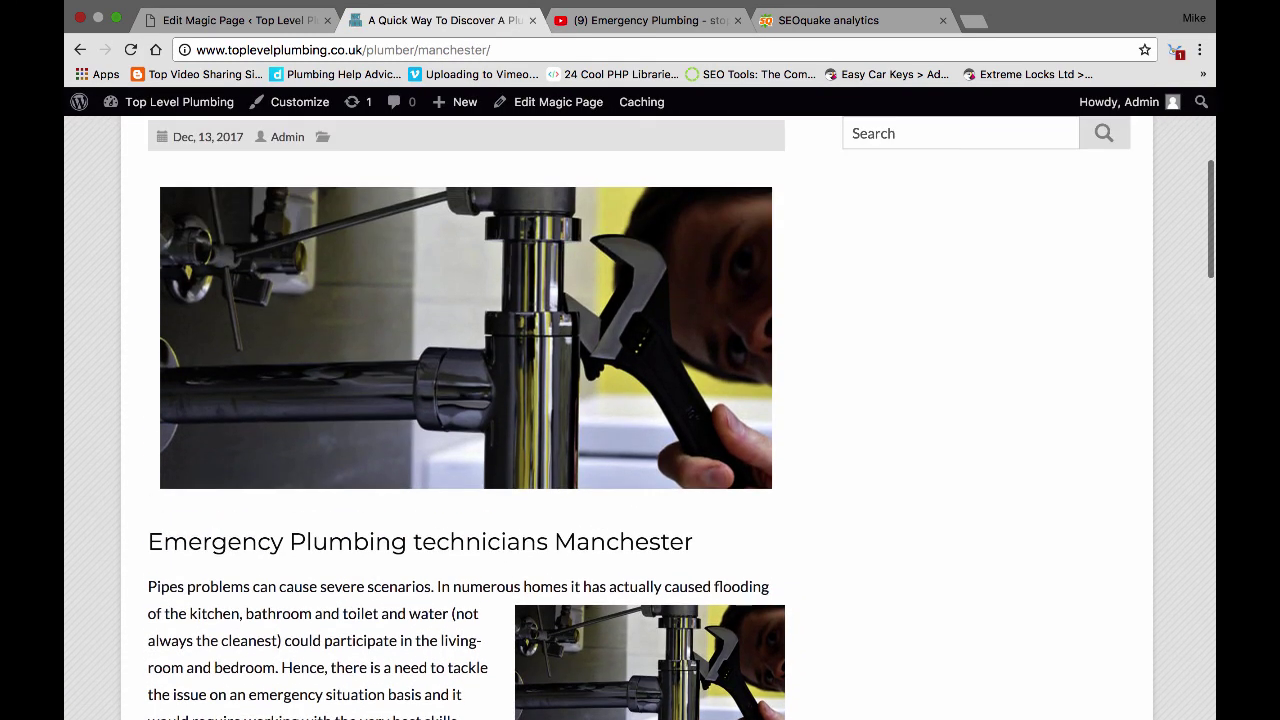
scroll(466, 400, down, 15)
scroll(466, 400, up, 5)
scroll(466, 400, up, 15)
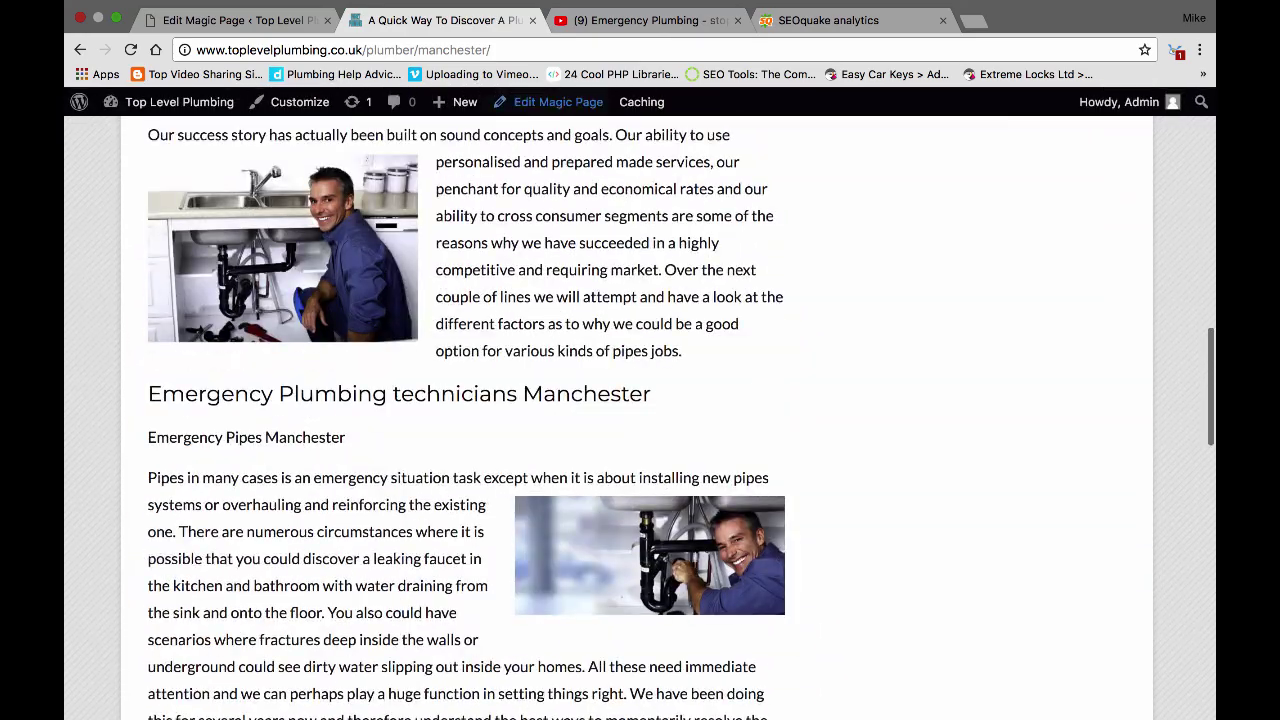
Delete the [xfield_paragraph_1] line from the post content, update, and return to live Manchester.
click(235, 20)
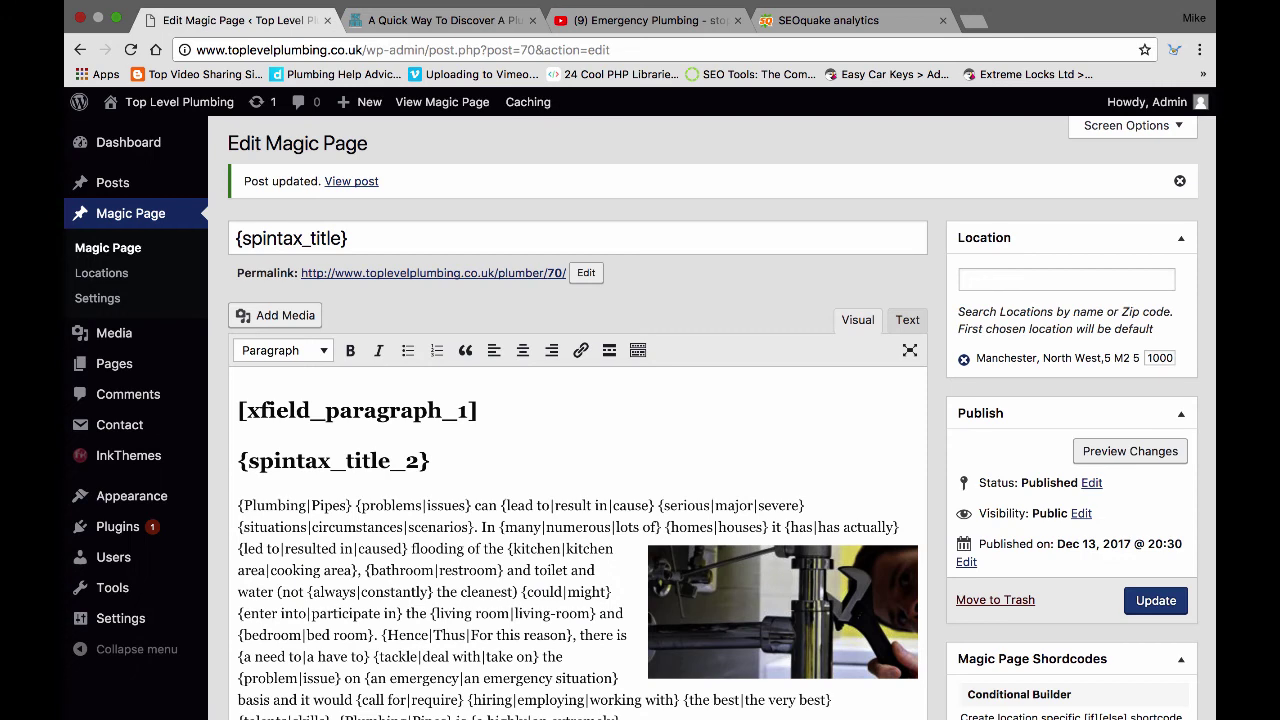
triple_click(357, 410)
key(BackSpace)
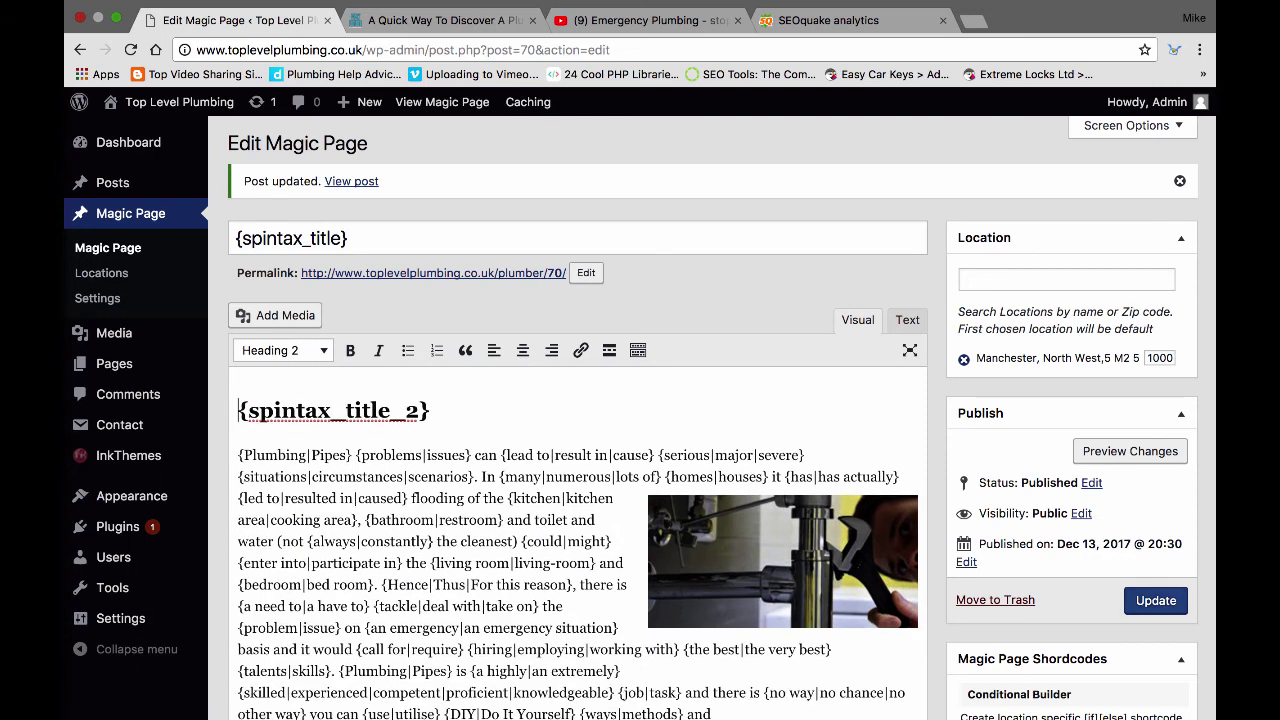
click(1150, 602)
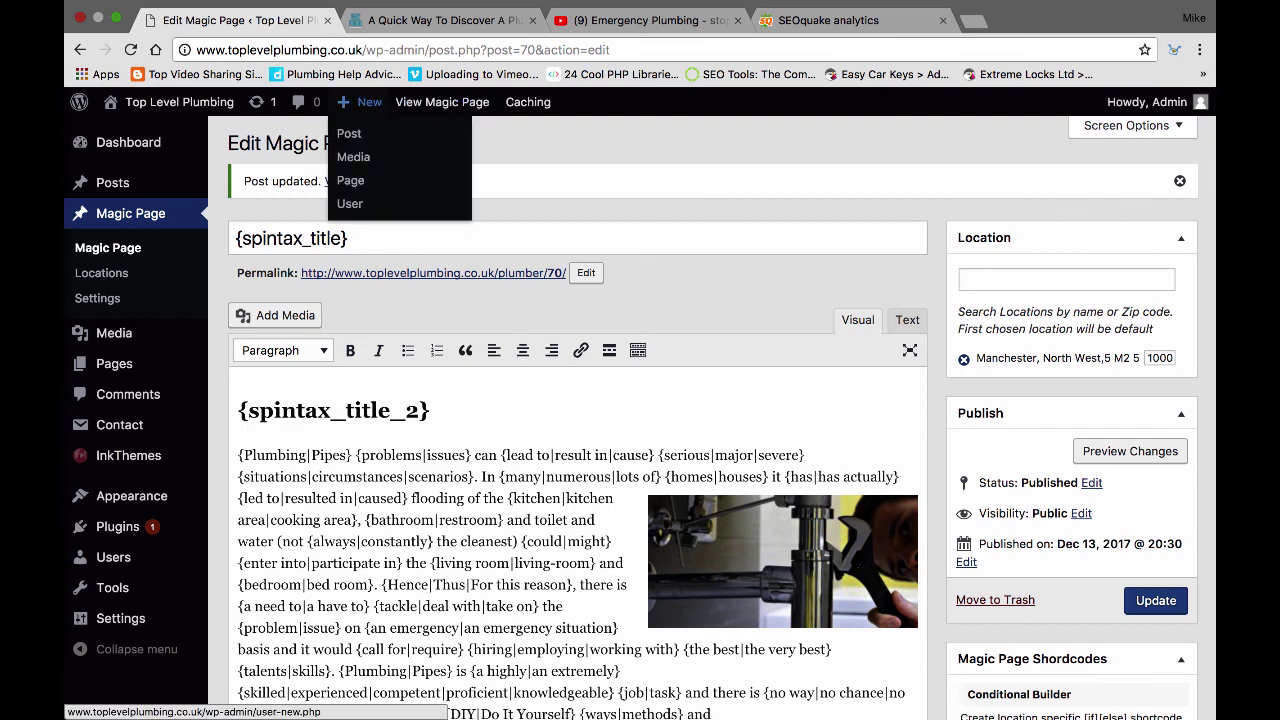
click(445, 20)
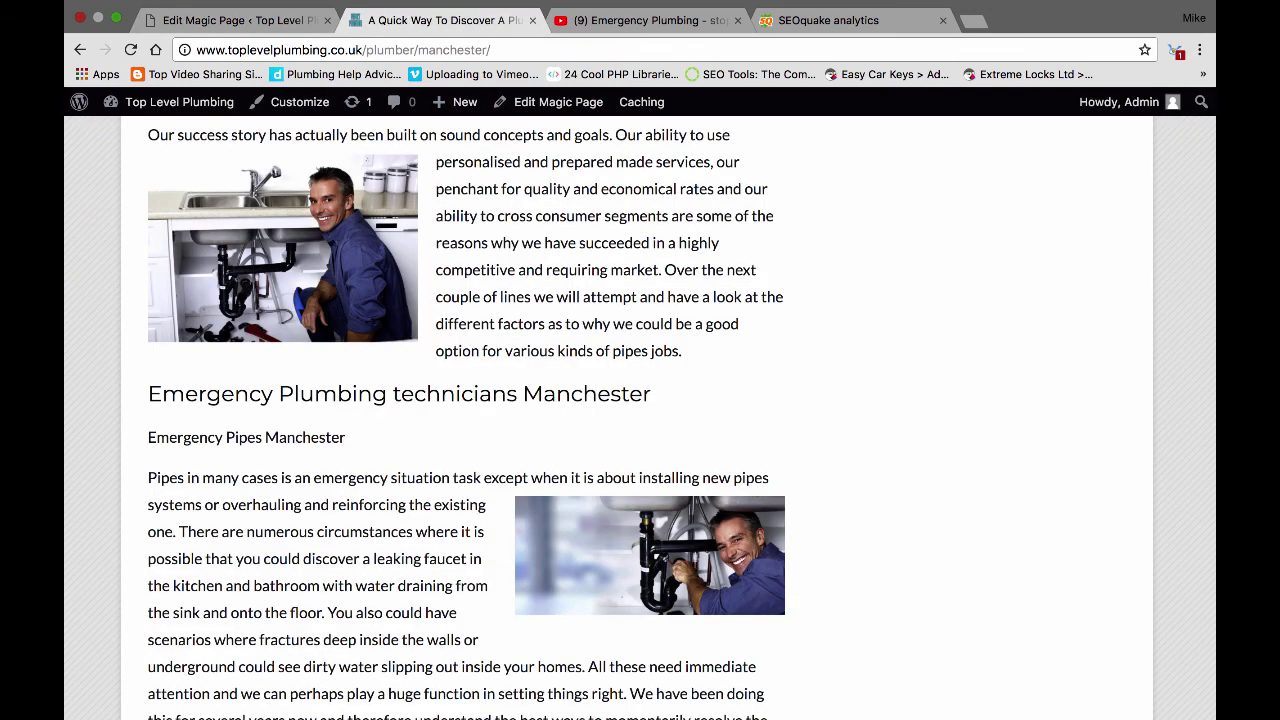
scroll(640, 400, up, 10)
key(super+l)
key(super+c)
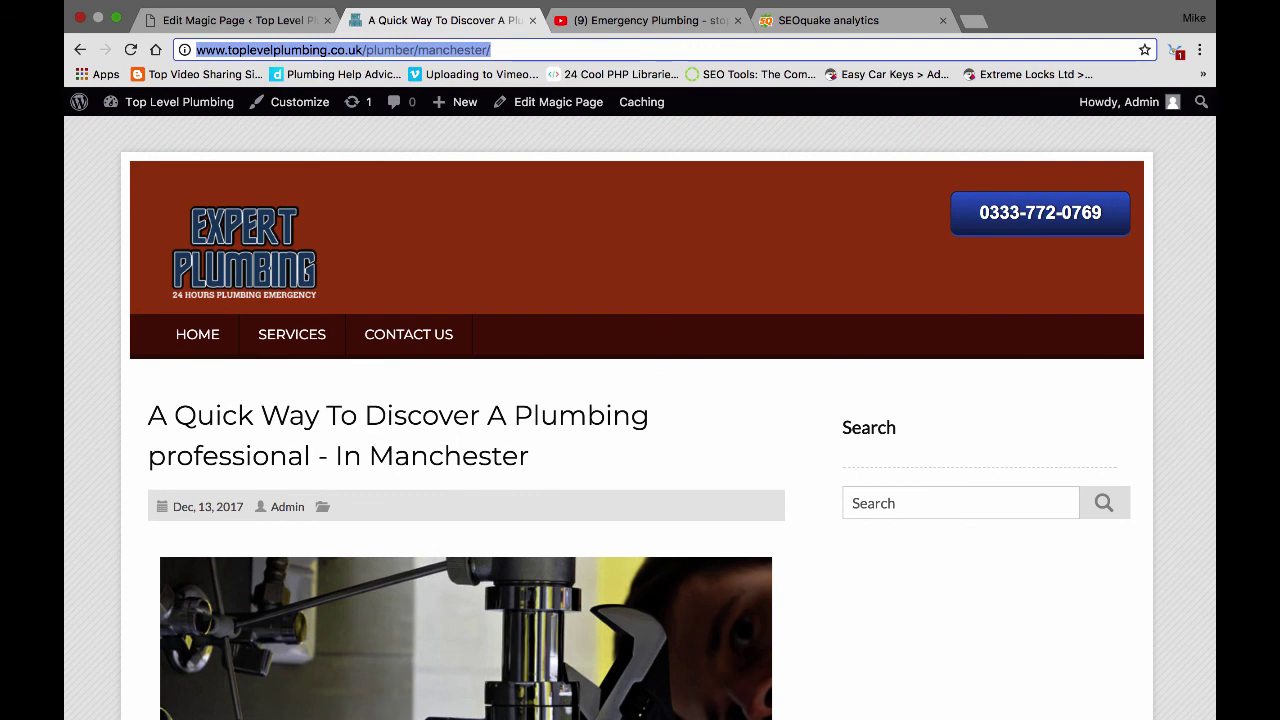
Crawl the pasted Manchester plumber page URL in Screaming Frog and filter Internal results to HTML.
key(ctrl+Left)
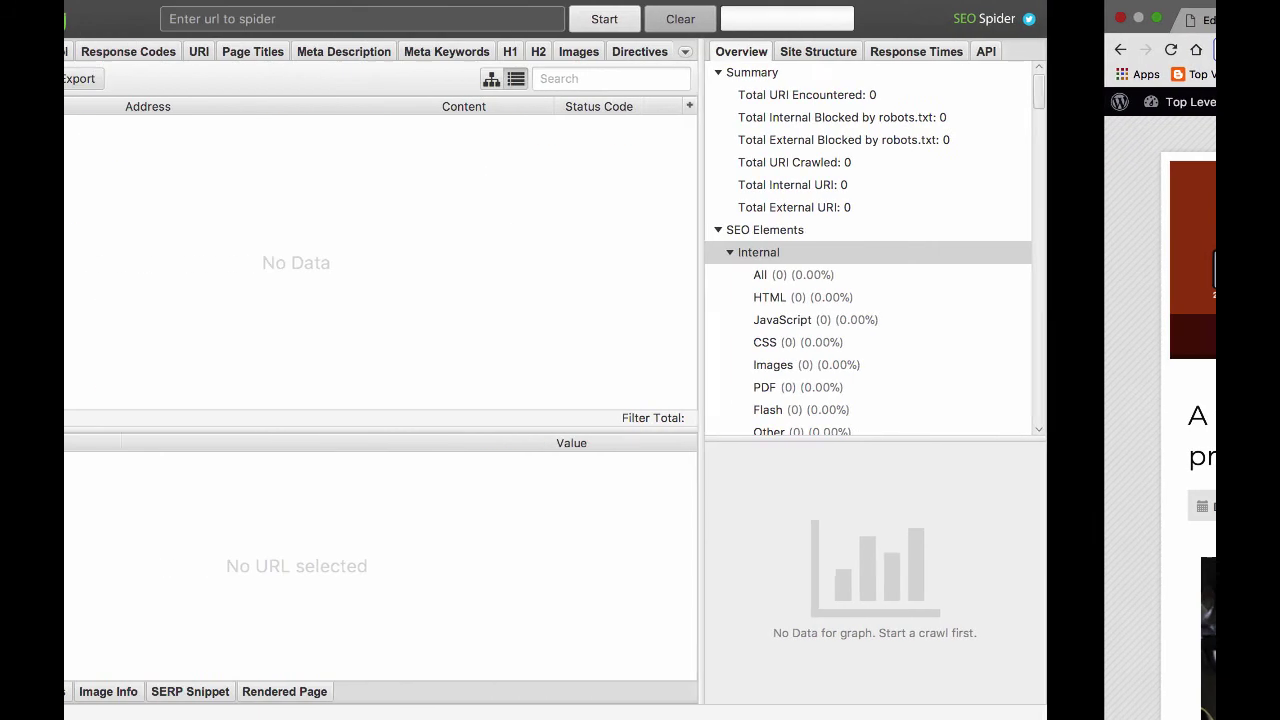
key(ctrl+Right)
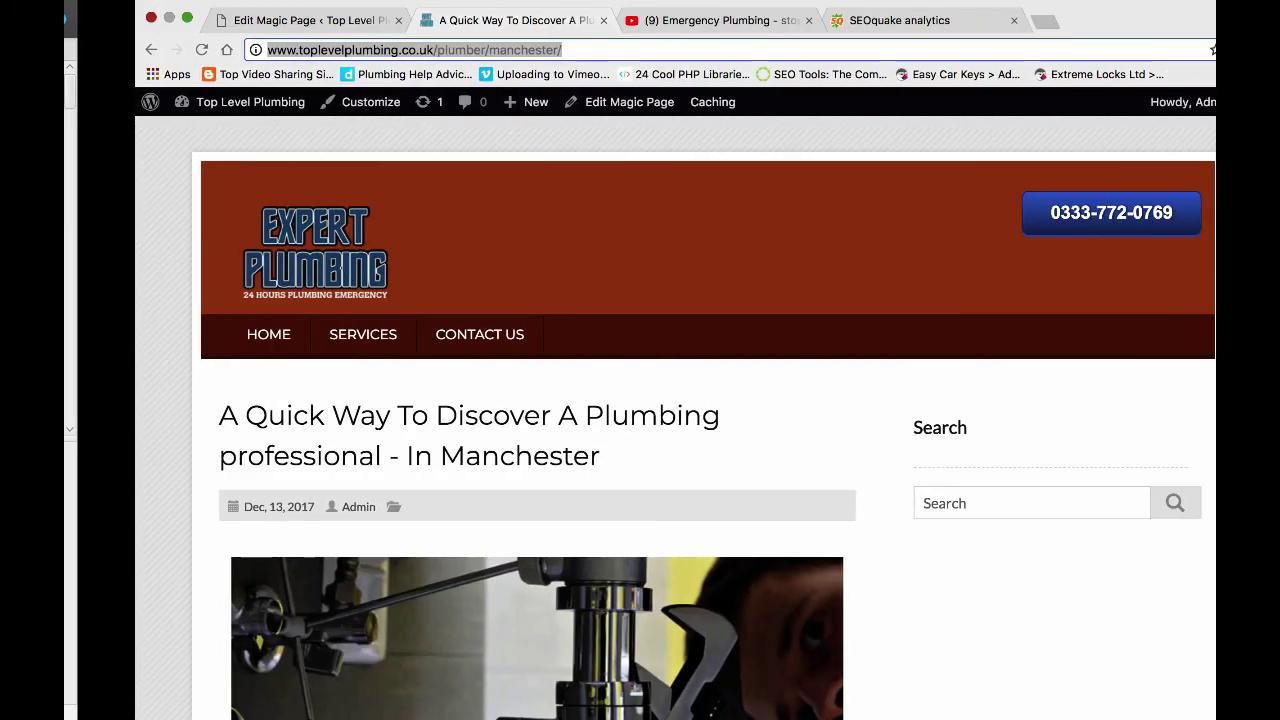
key(ctrl+Left)
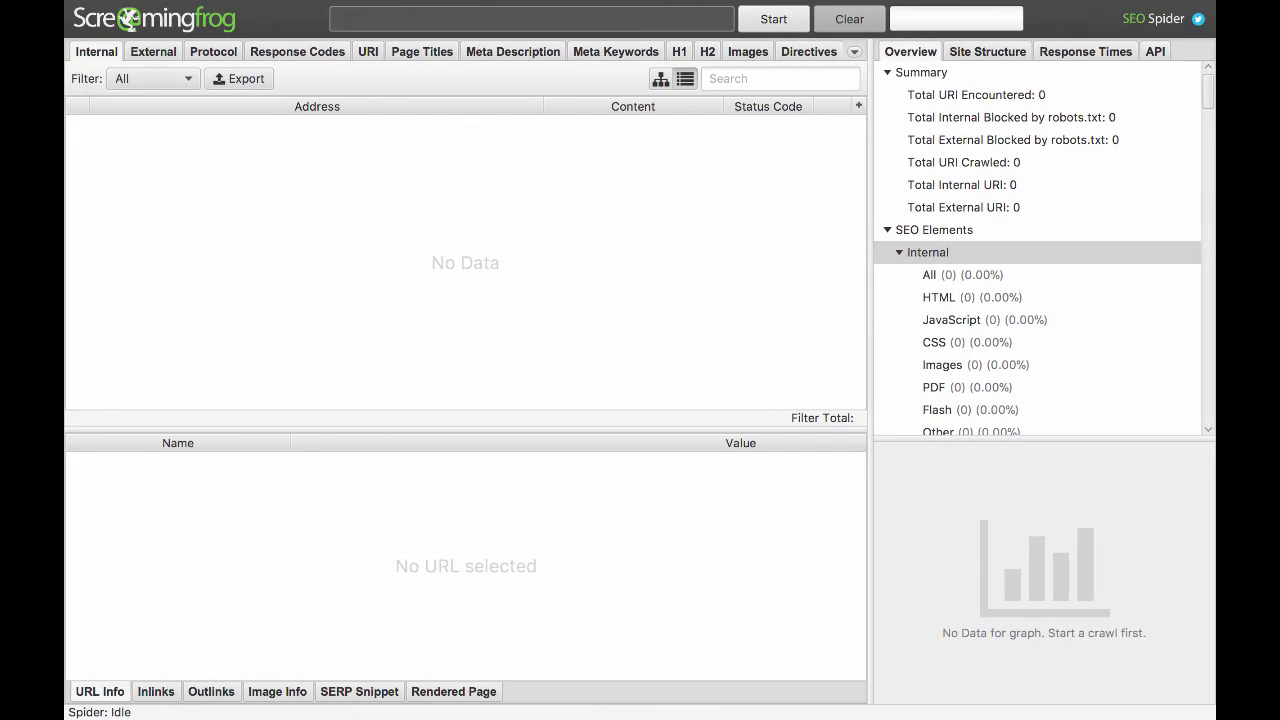
key(super+v)
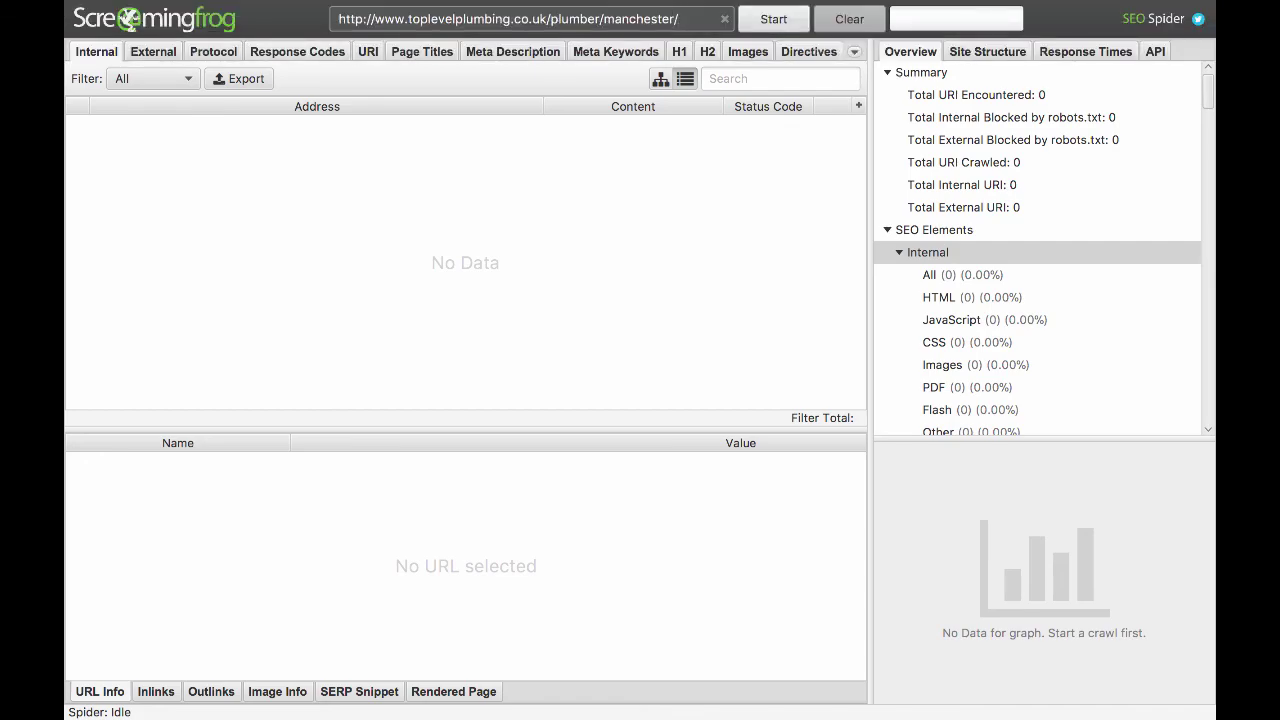
key(ctrl+Right)
key(ctrl+Left)
key(Return)
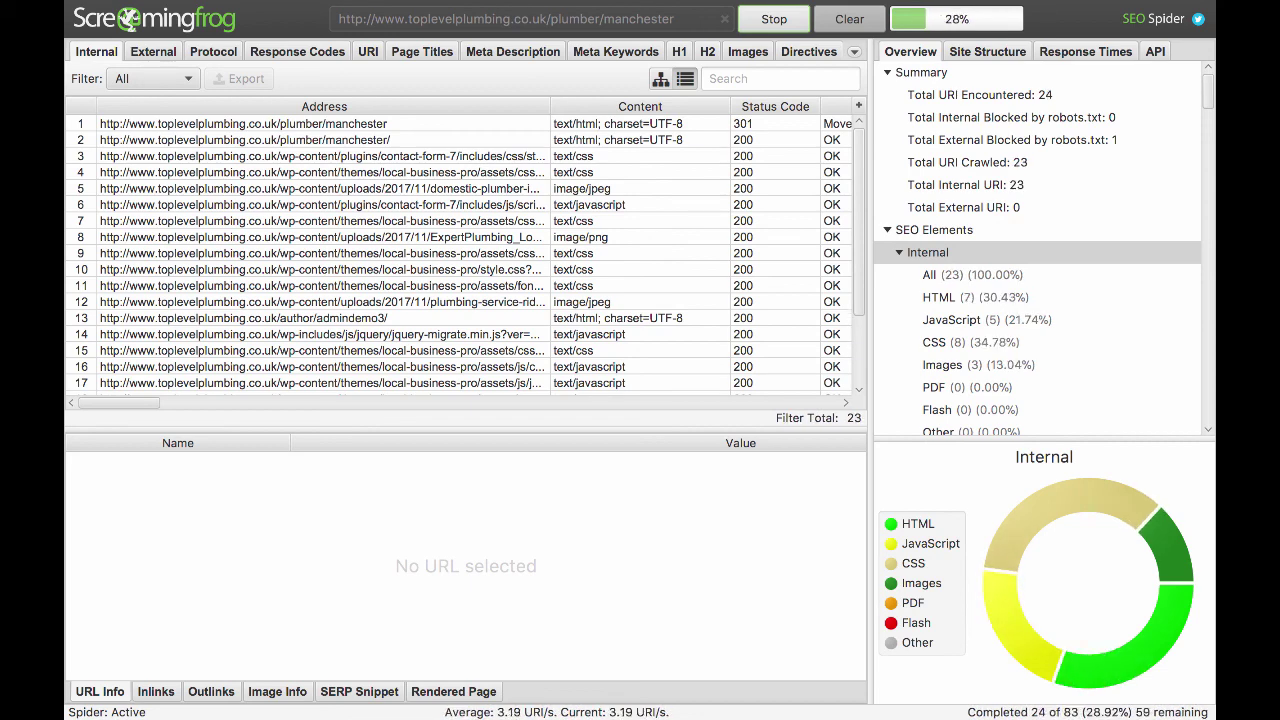
mouse_move(640, 2)
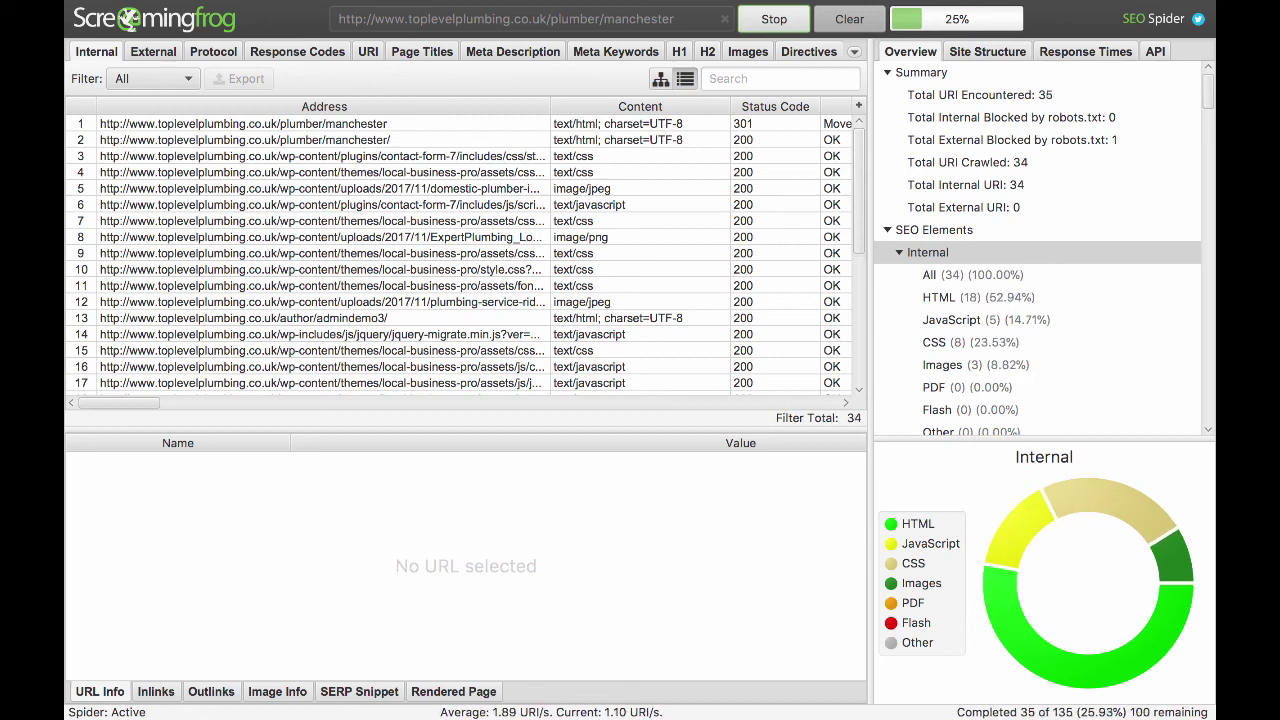
click(939, 297)
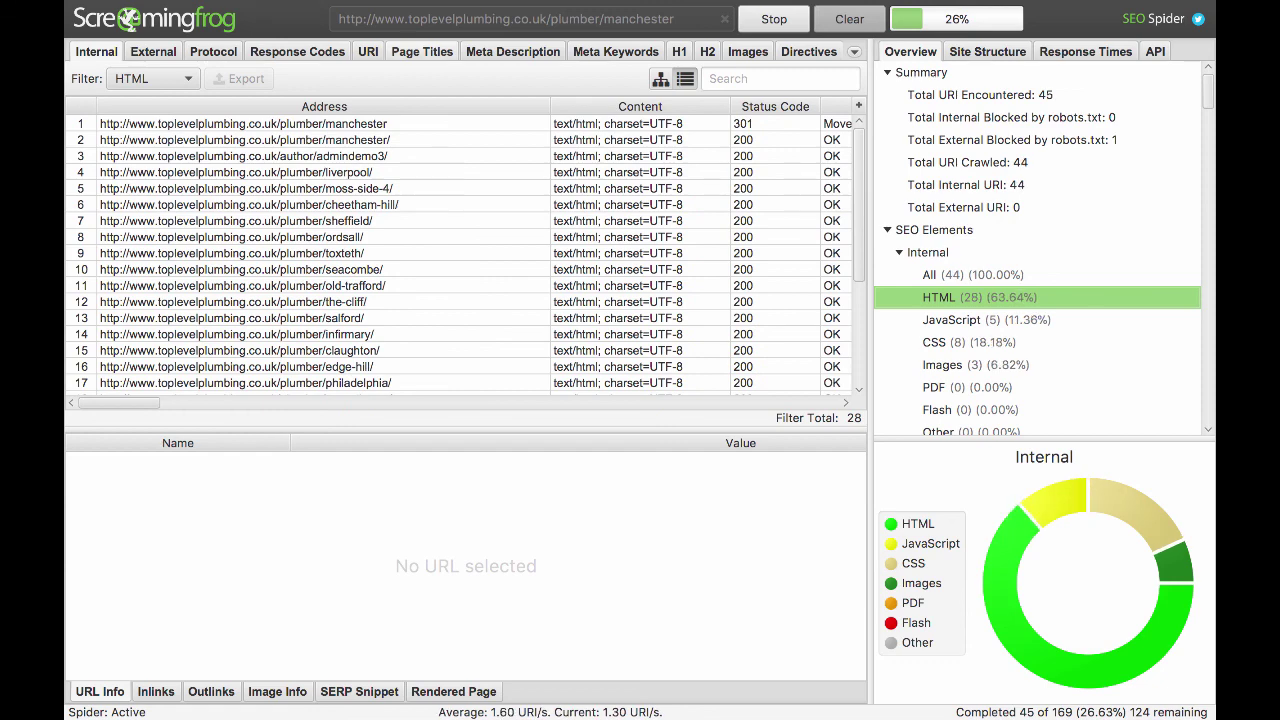
Show the Page Titles report and widen the Title 1 column to read each location's full title.
click(422, 51)
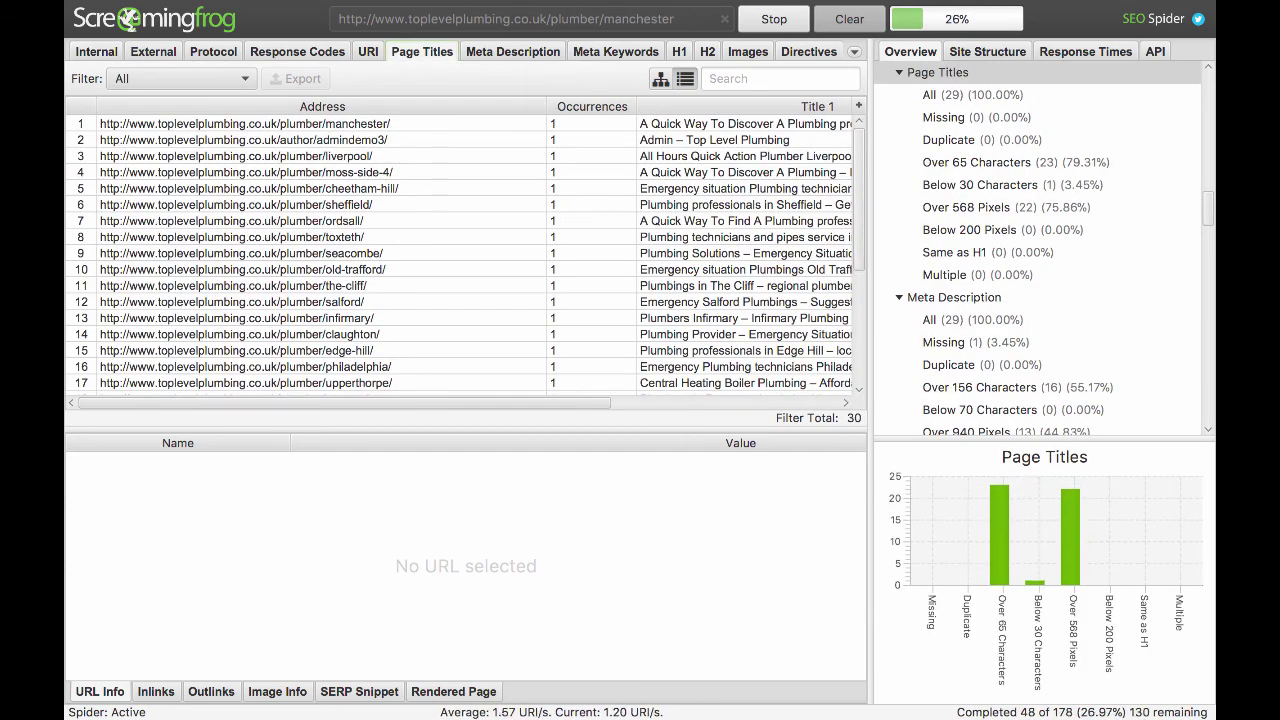
scroll(465, 255, right, 10)
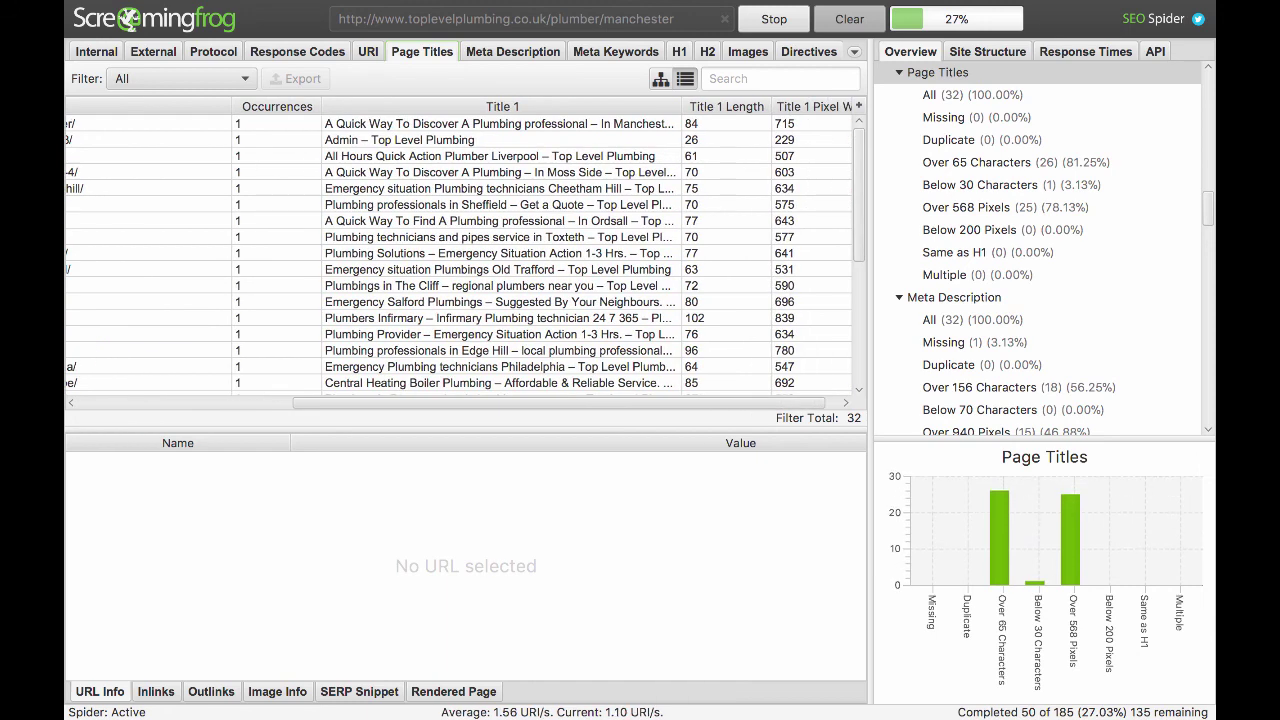
drag(686, 110, 845, 124)
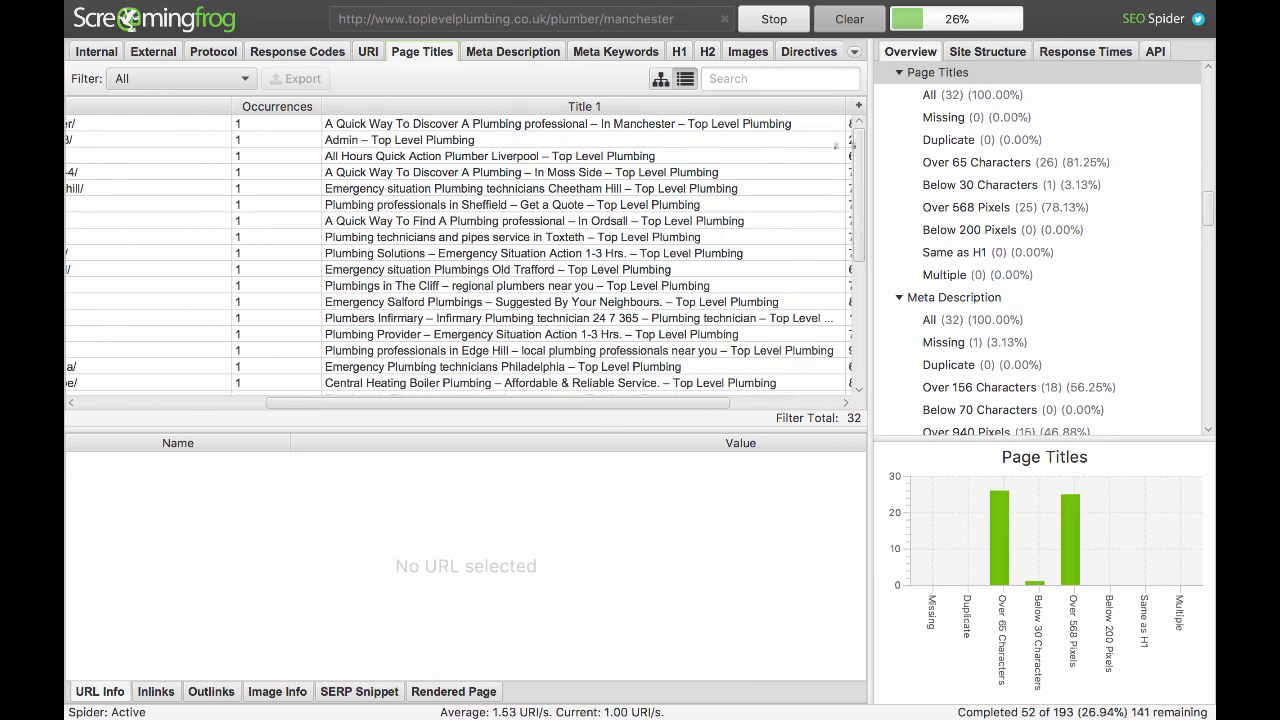
scroll(465, 255, right, 3)
scroll(465, 255, right, 1)
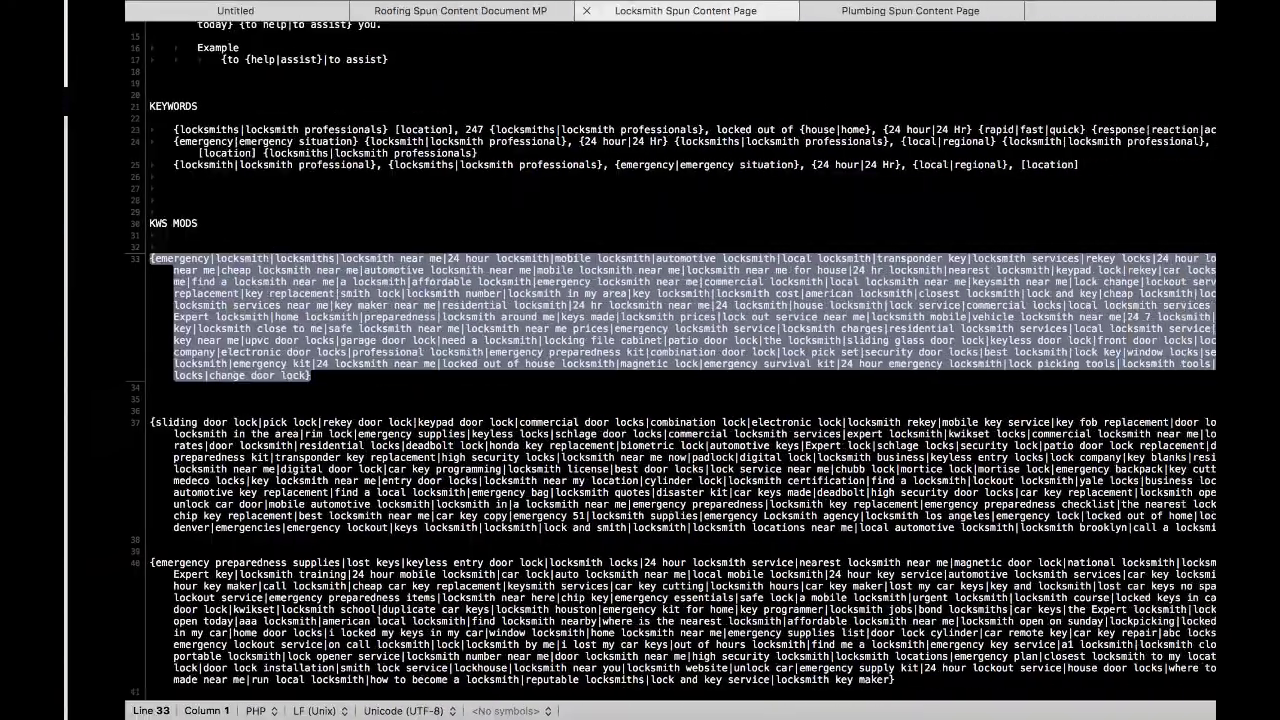
scroll(640, 400, up, 5)
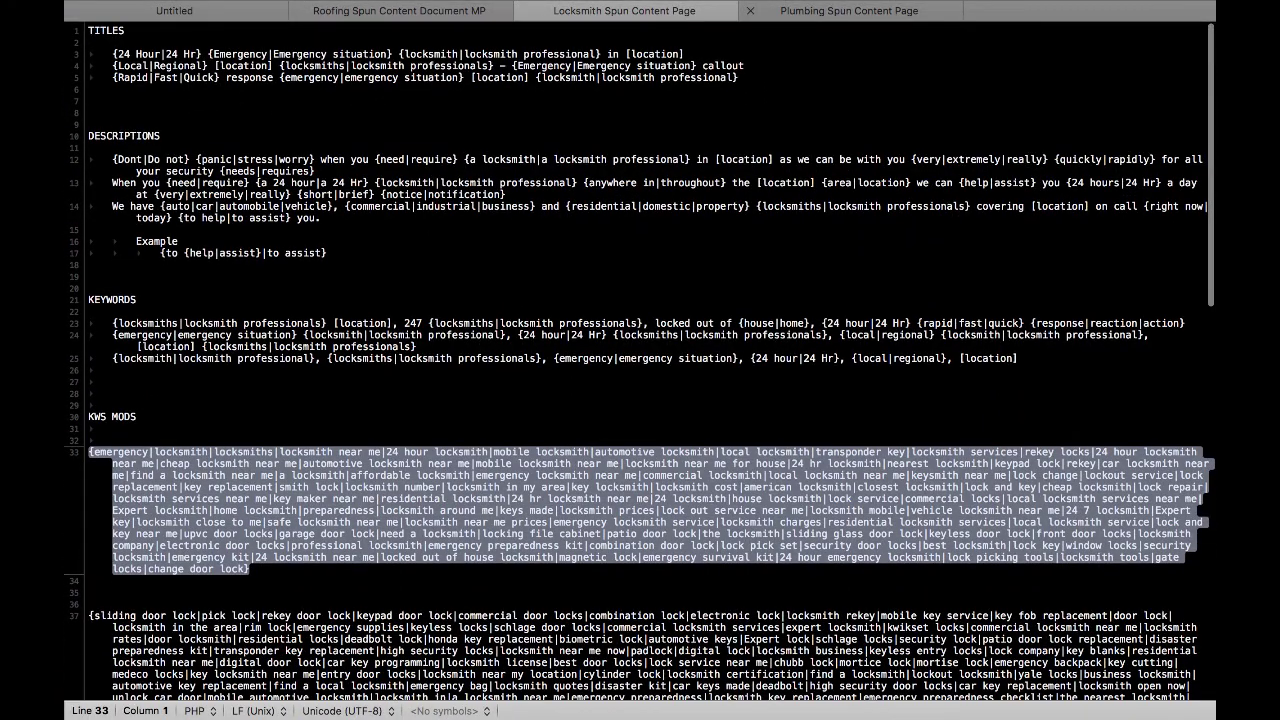
click(820, 8)
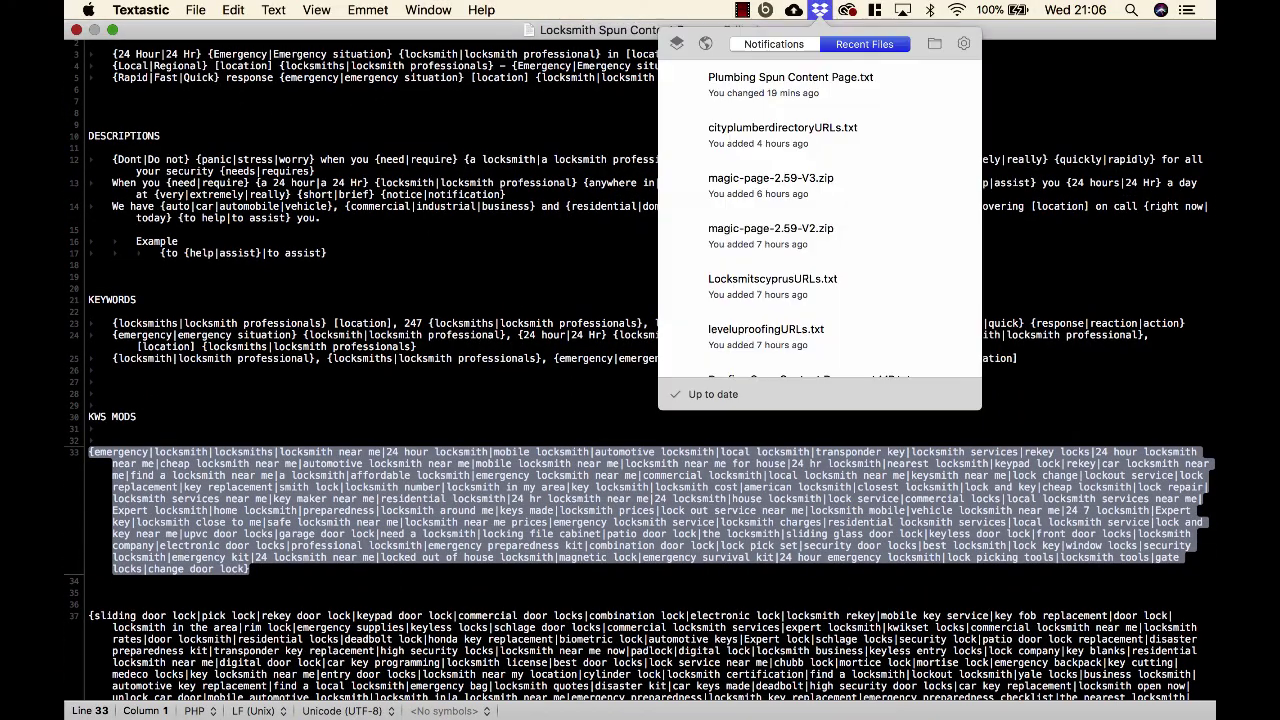
click(1080, 206)
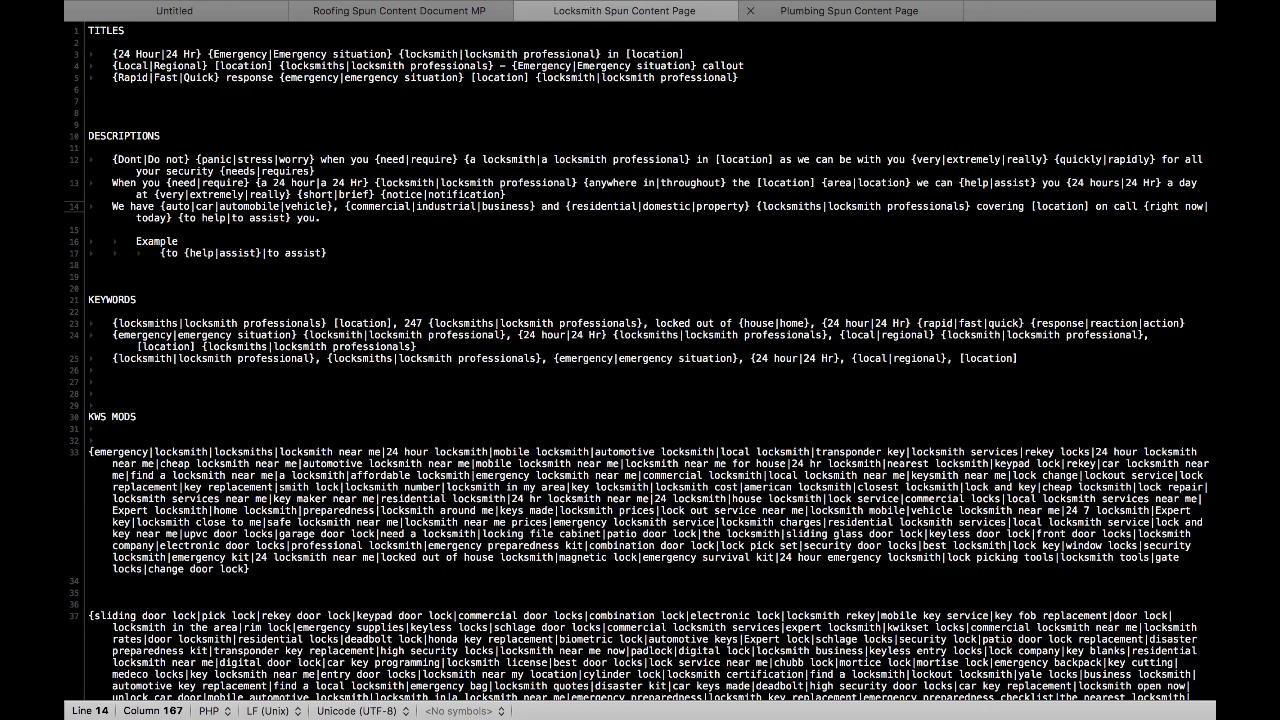
key(ctrl+Tab)
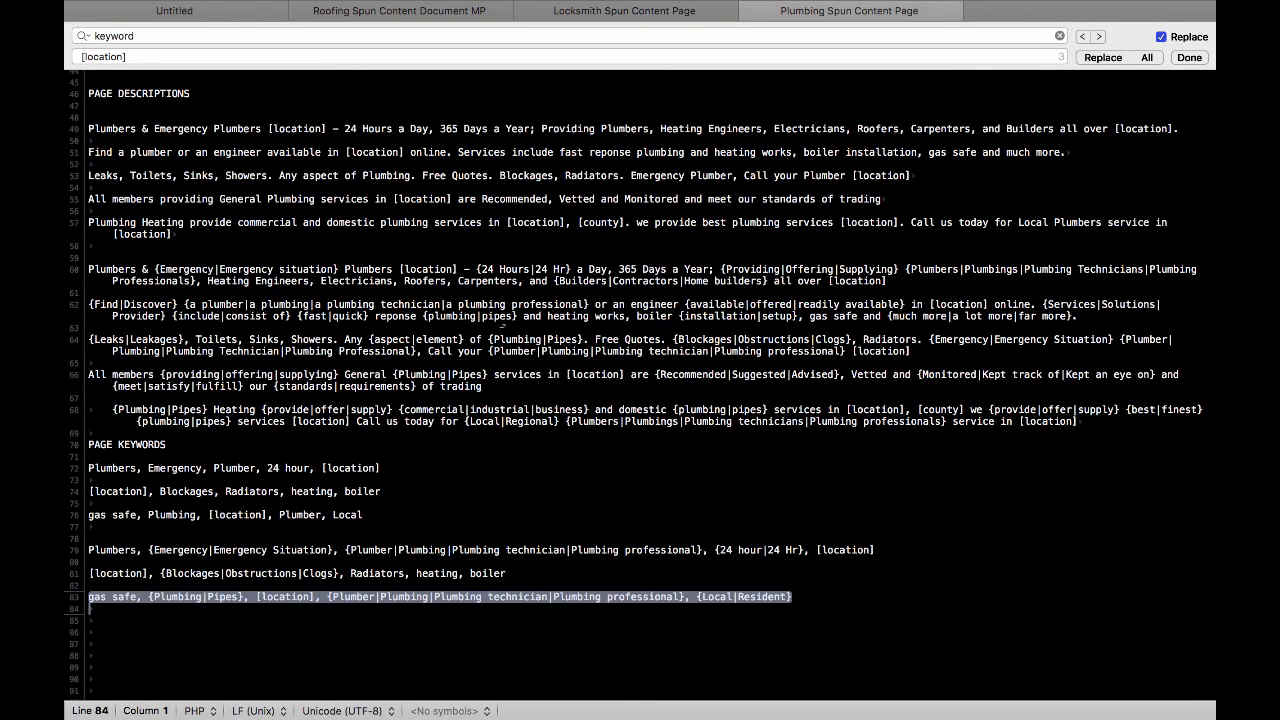
scroll(640, 388, up, 10)
key(ctrl+Left)
key(ctrl+Left)
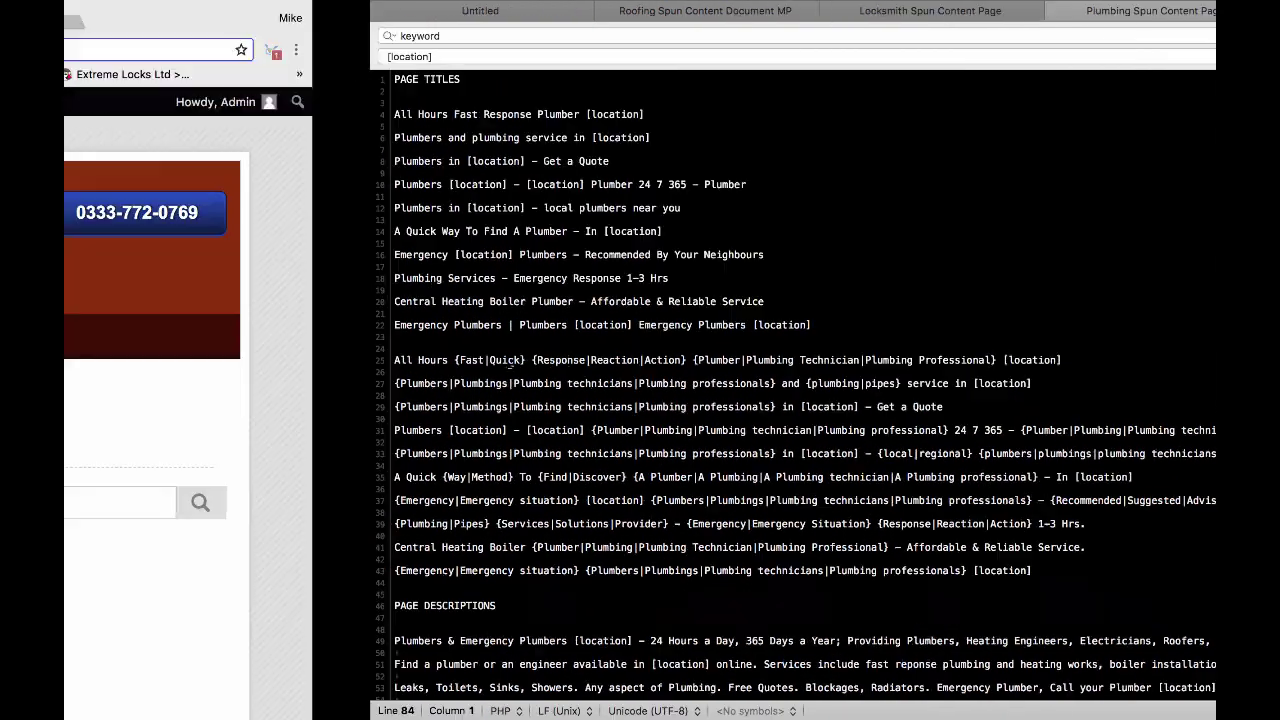
key(ctrl+Right)
key(ctrl+Right)
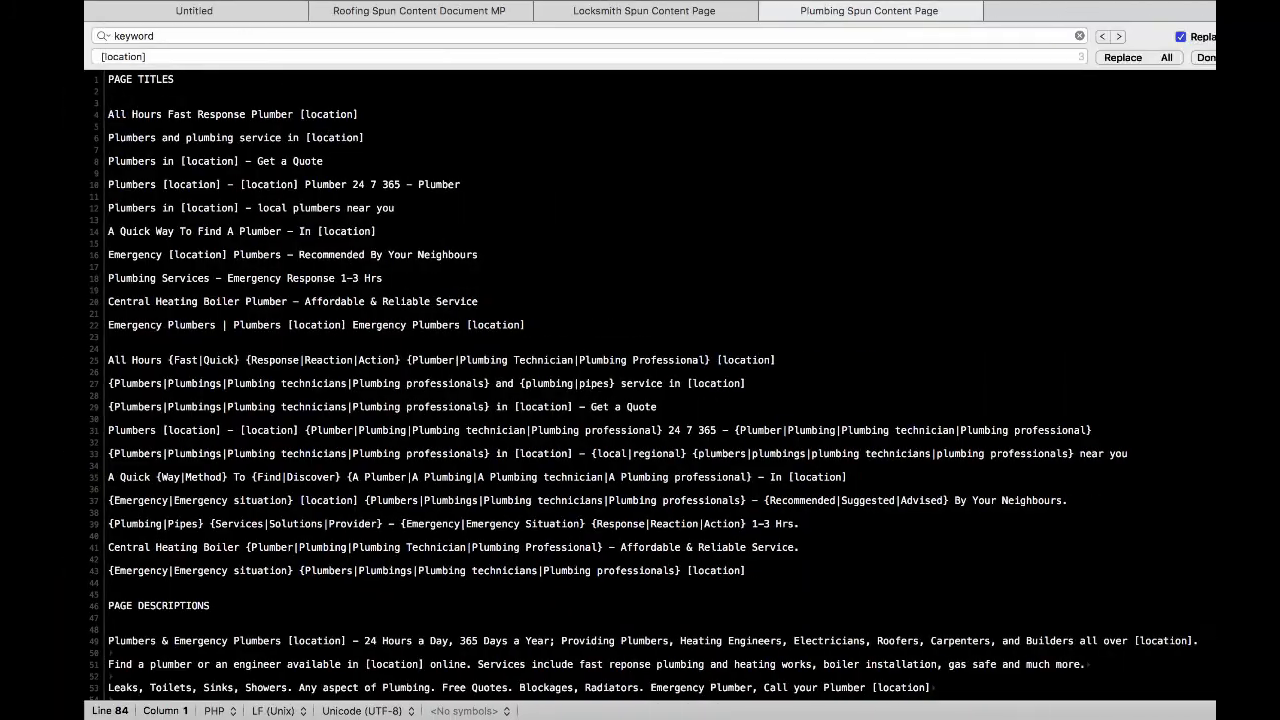
drag(517, 325, 86, 114)
drag(790, 572, 86, 360)
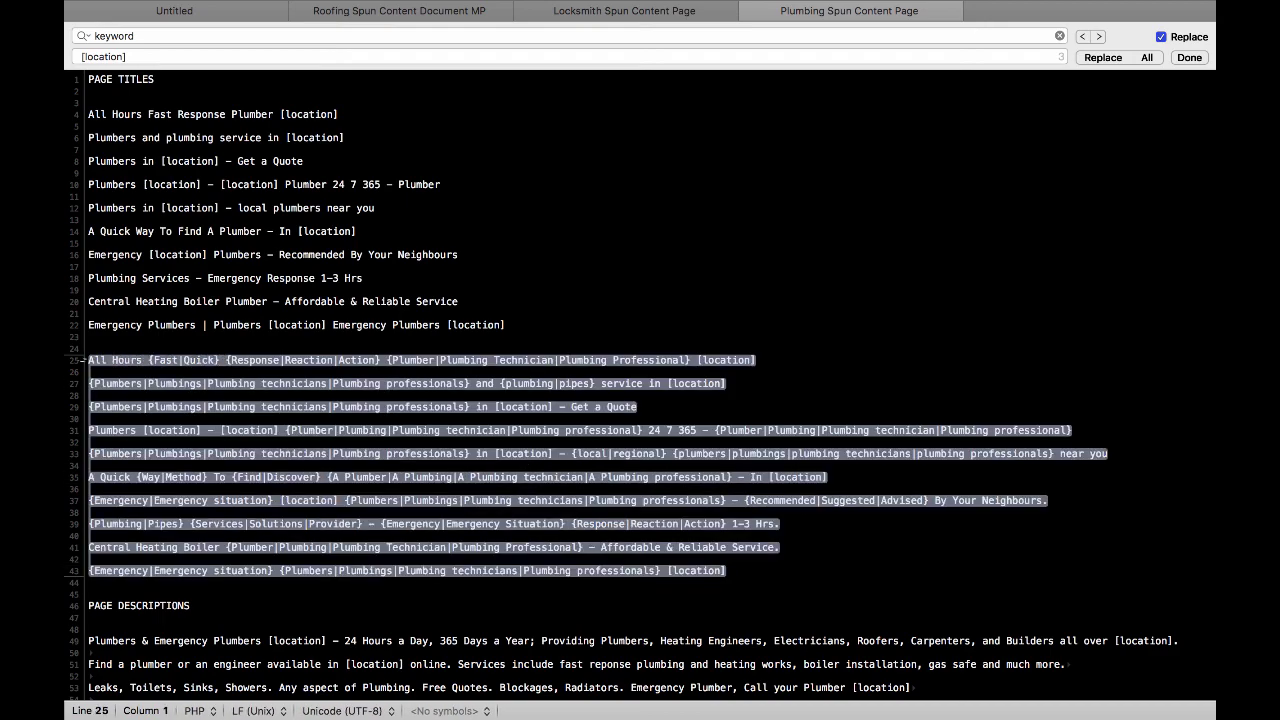
key(ctrl+Left)
key(ctrl+Right)
key(ctrl+Left)
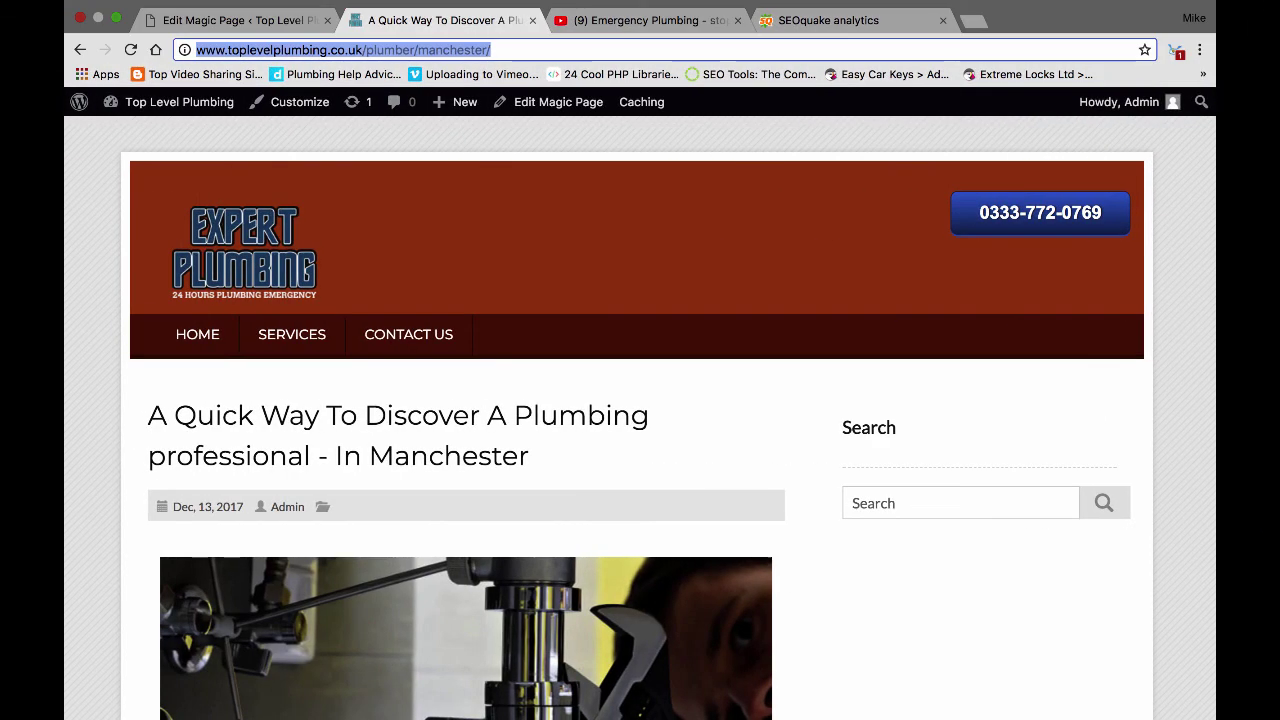
key(ctrl+Right)
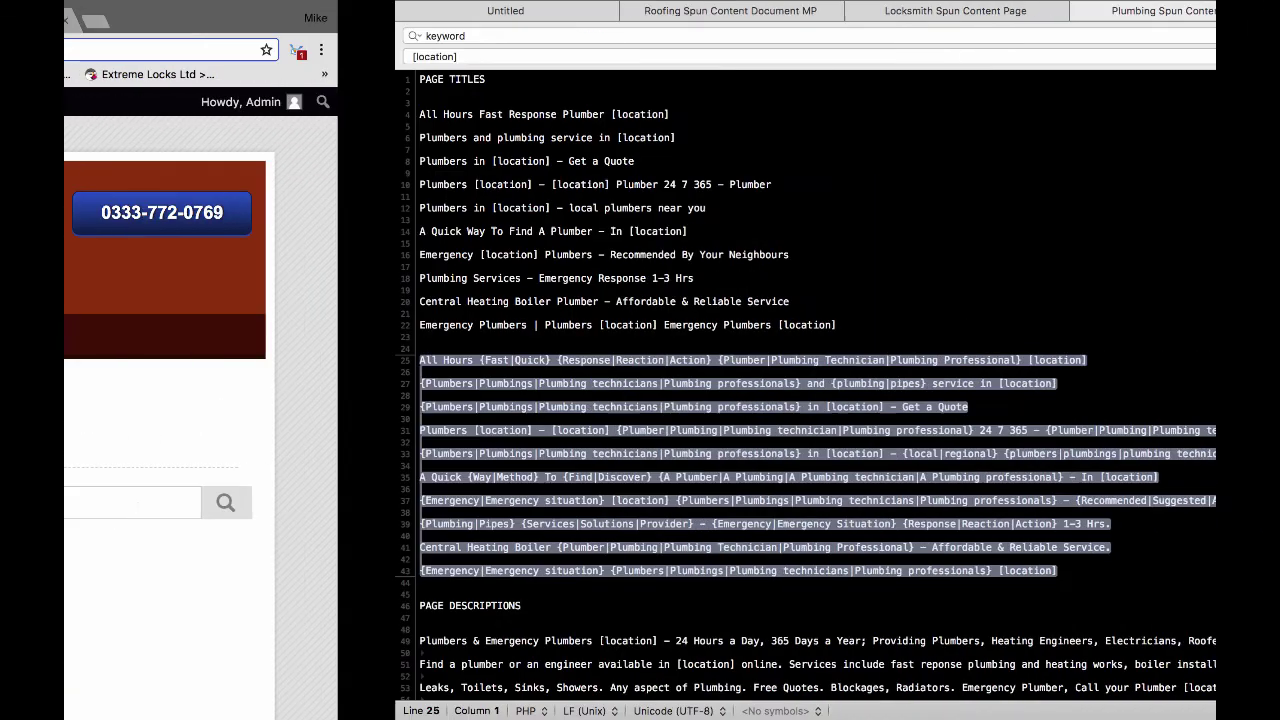
scroll(570, 498, down, 5)
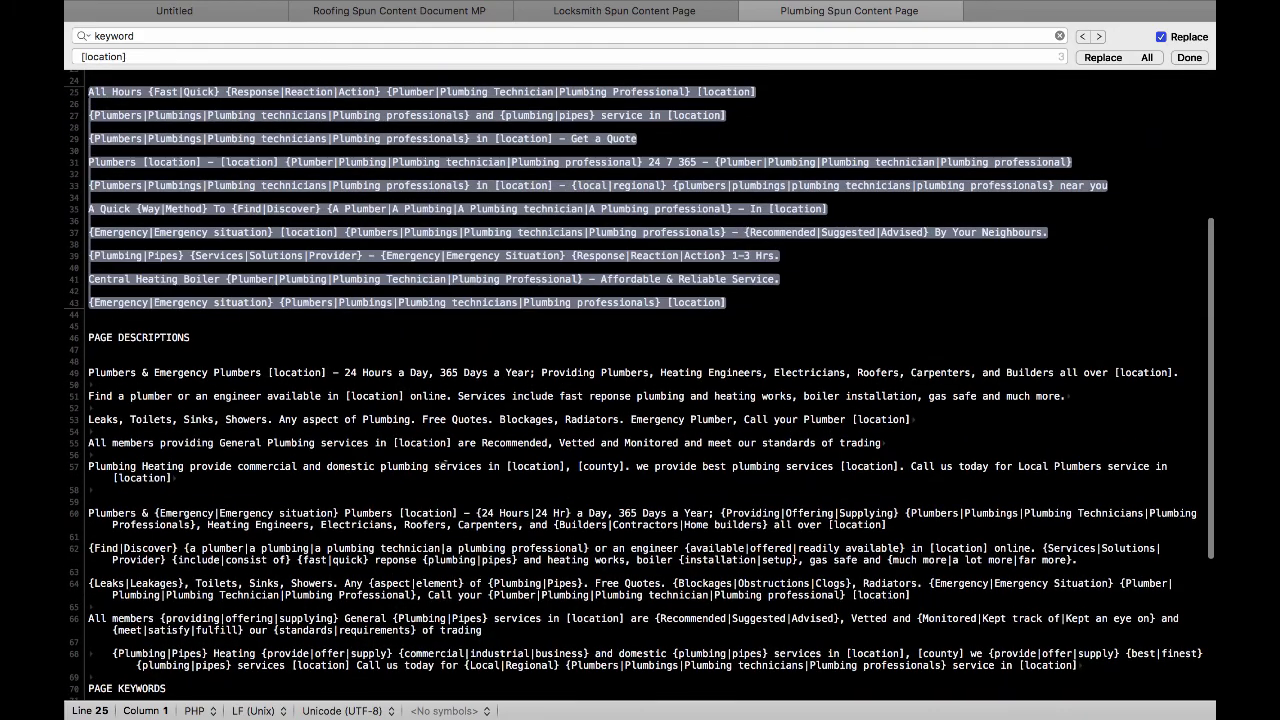
scroll(462, 392, up, 3)
click(400, 10)
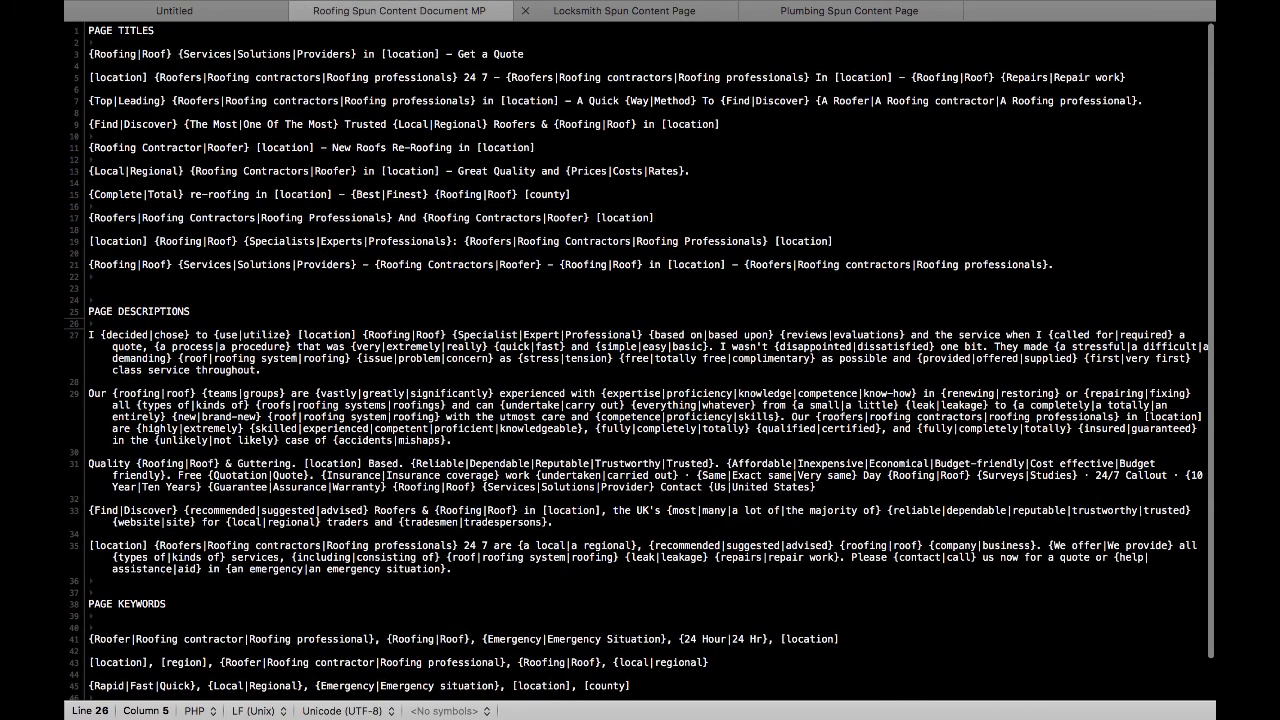
key(ctrl+Tab)
click(160, 253)
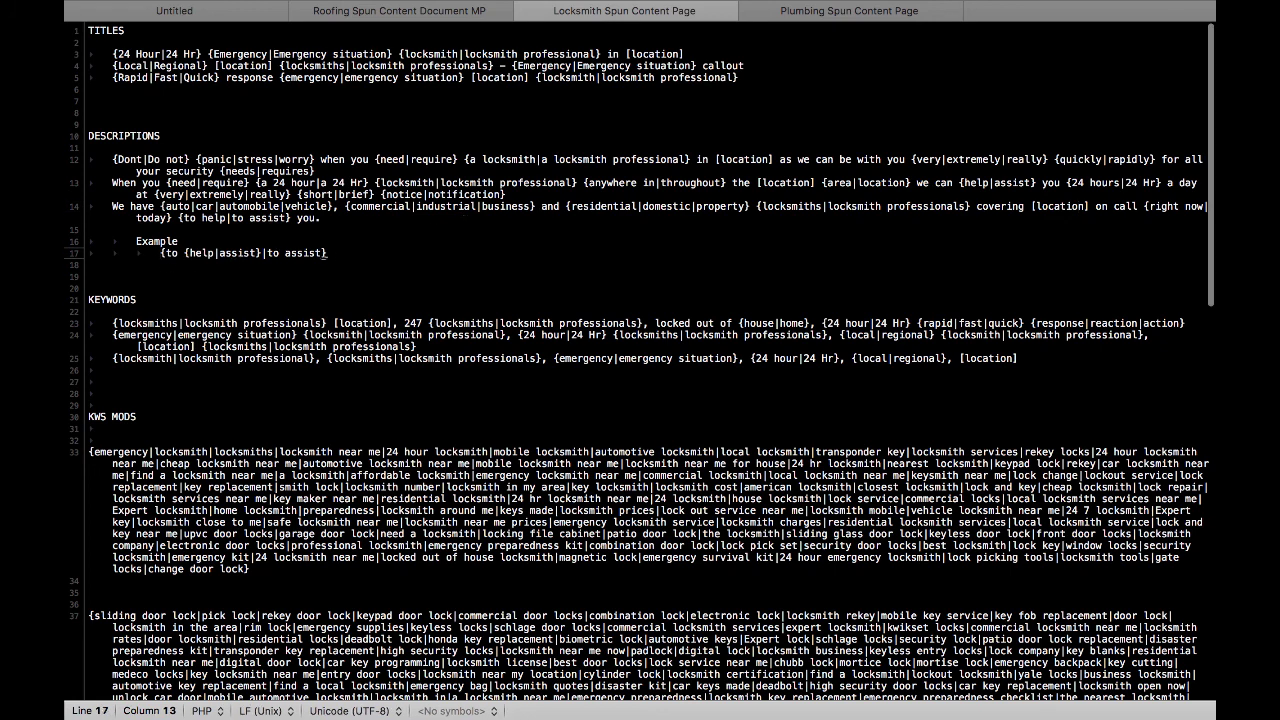
drag(158, 253, 328, 253)
Highlight the last 'to assist' alternative on line 17 of the spintax, then clear the selection.
click(329, 253)
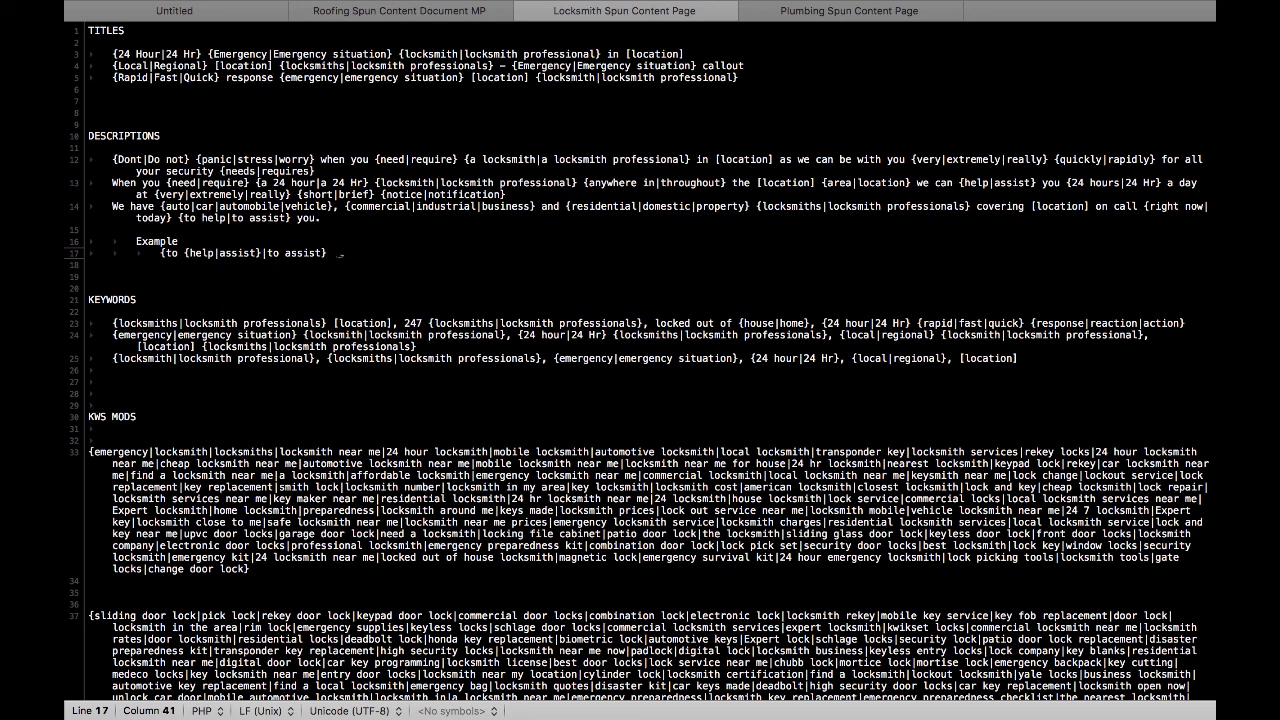
drag(327, 253, 261, 253)
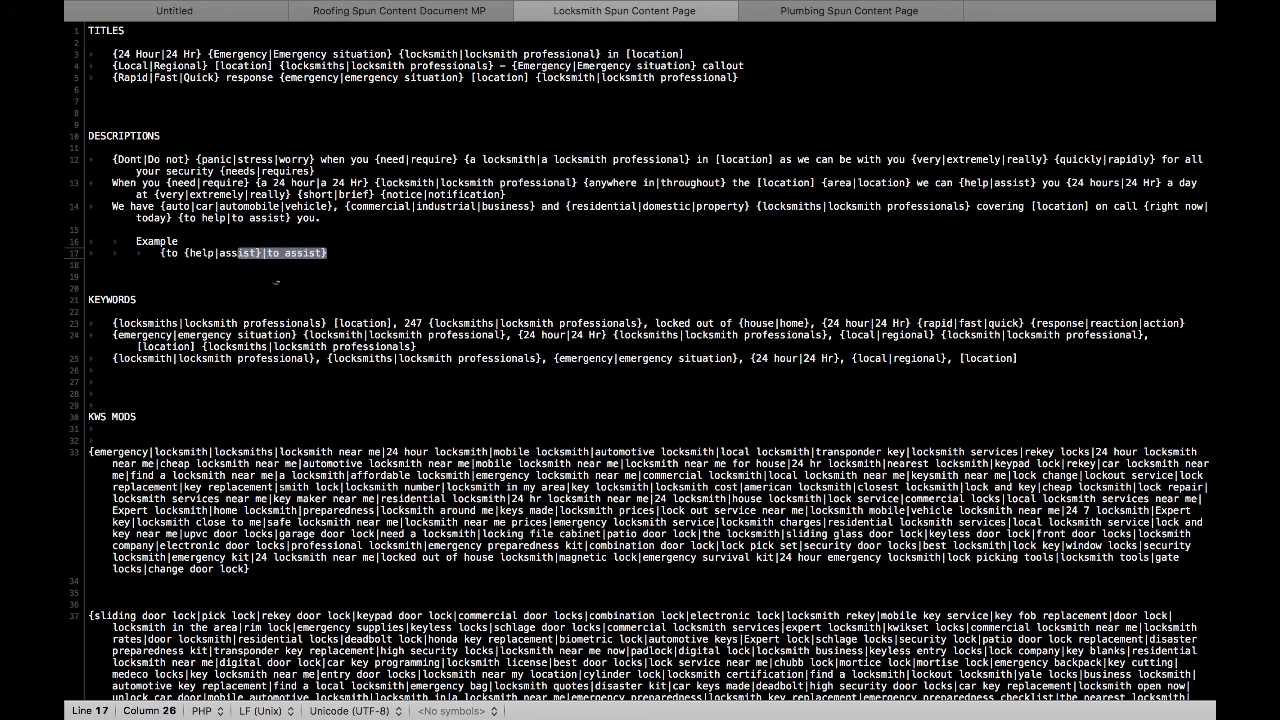
click(380, 263)
key(ctrl+Left)
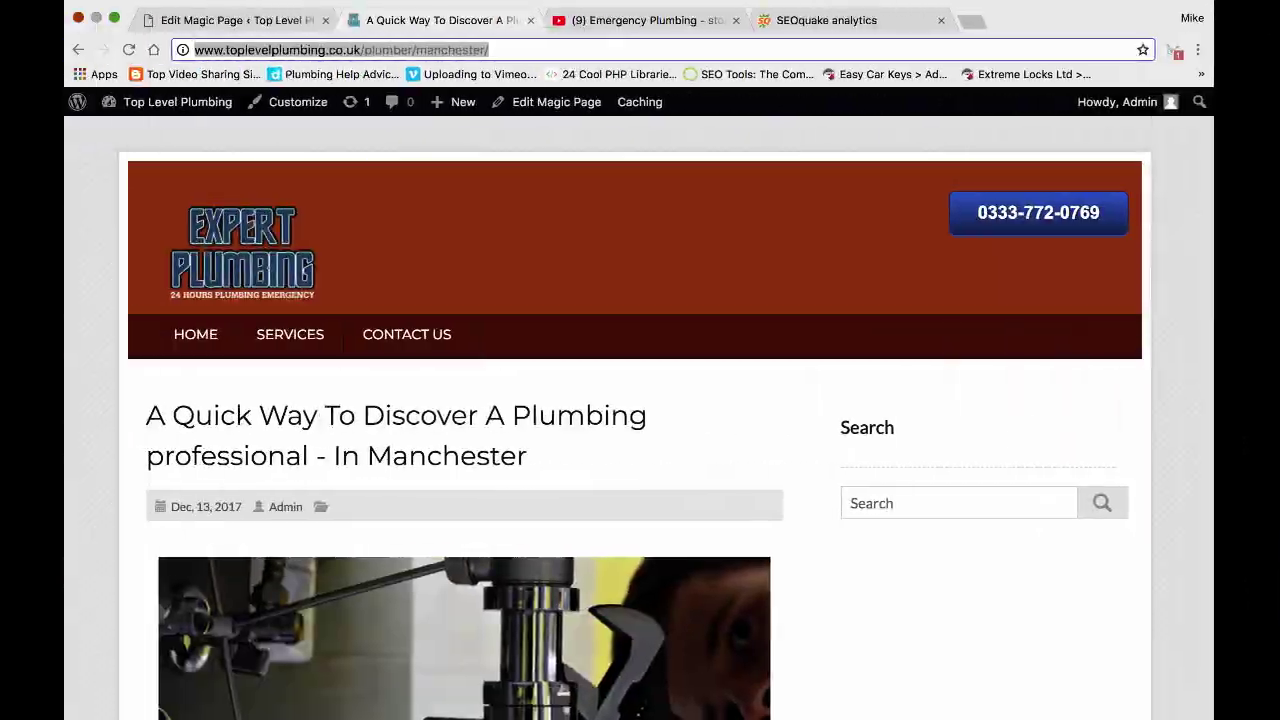
key(ctrl+Right)
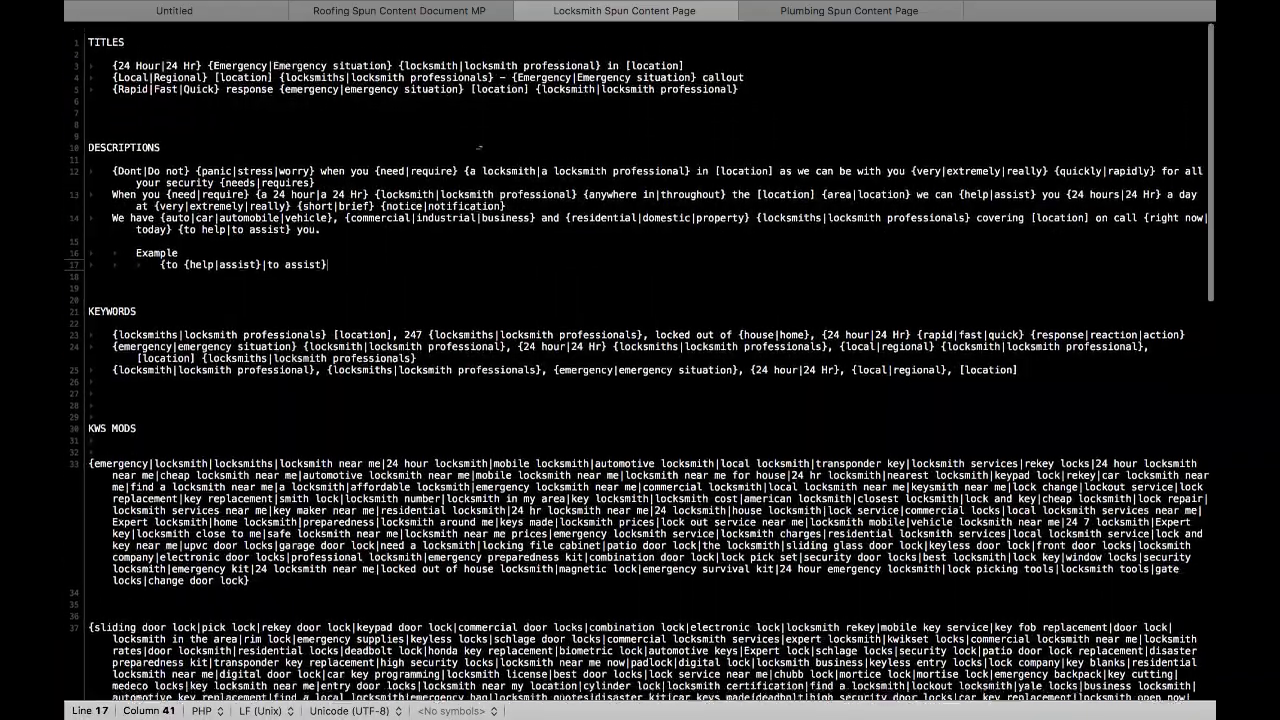
Scroll through the Plumbing Spun Content Page document in Textastic.
key(ctrl+Tab)
scroll(555, 305, down, 3)
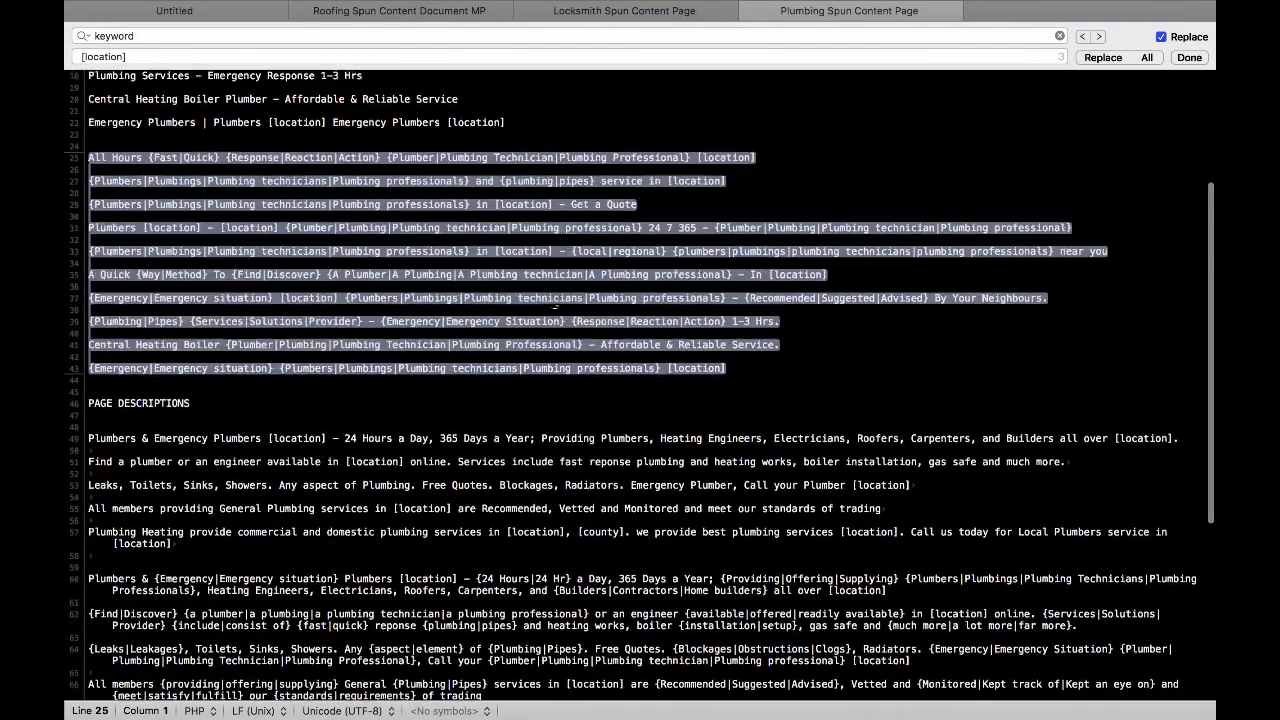
click(540, 260)
scroll(508, 483, down, 5)
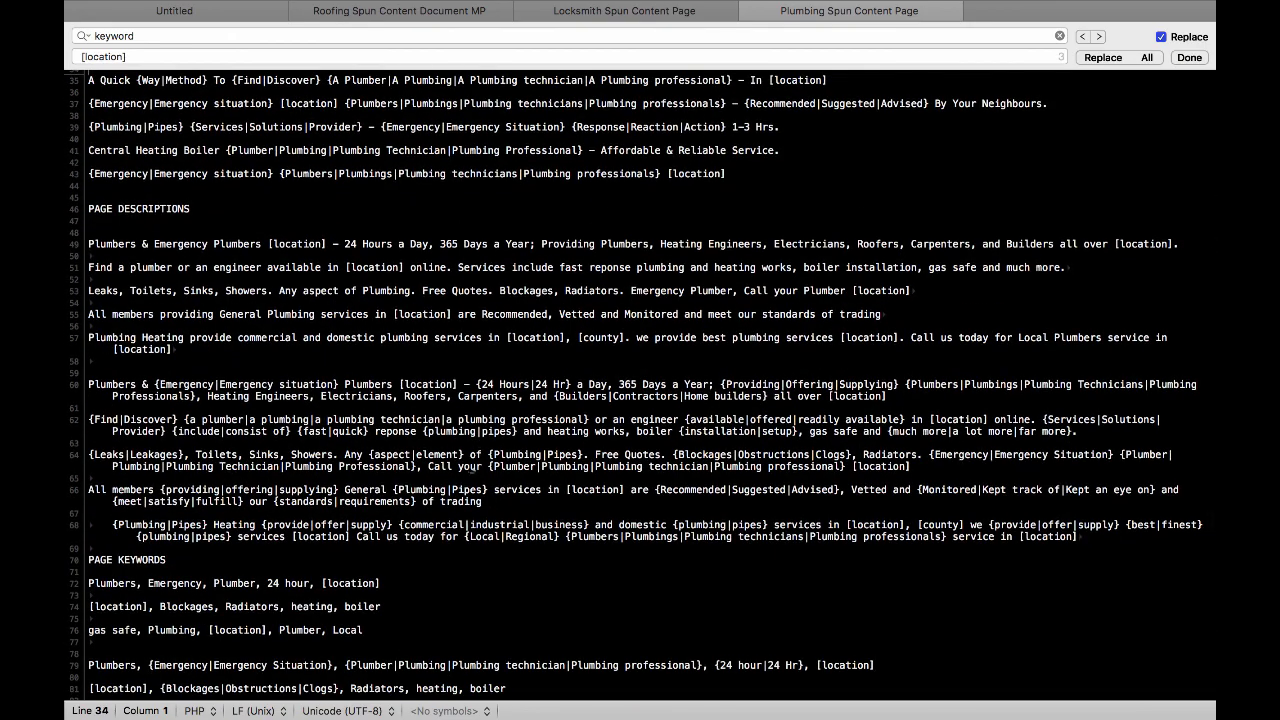
scroll(408, 410, down, 5)
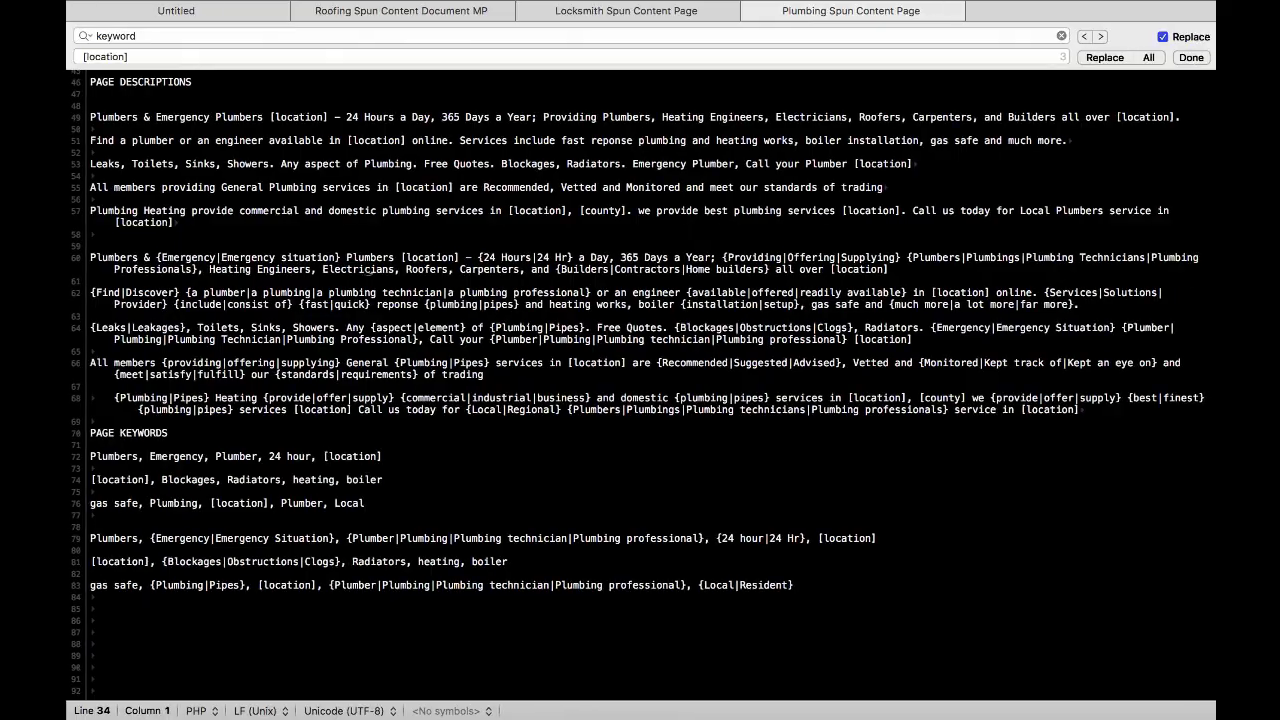
scroll(370, 270, up, 15)
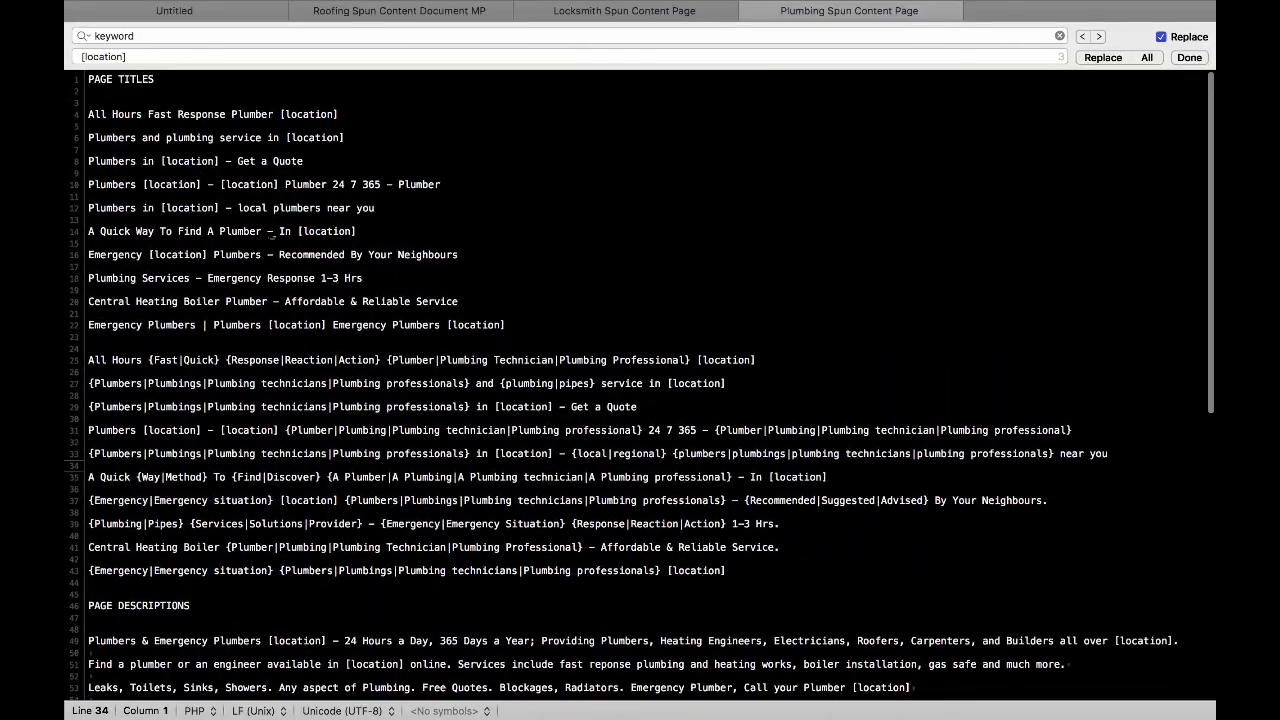
scroll(270, 232, down, 13)
scroll(400, 511, down, 2)
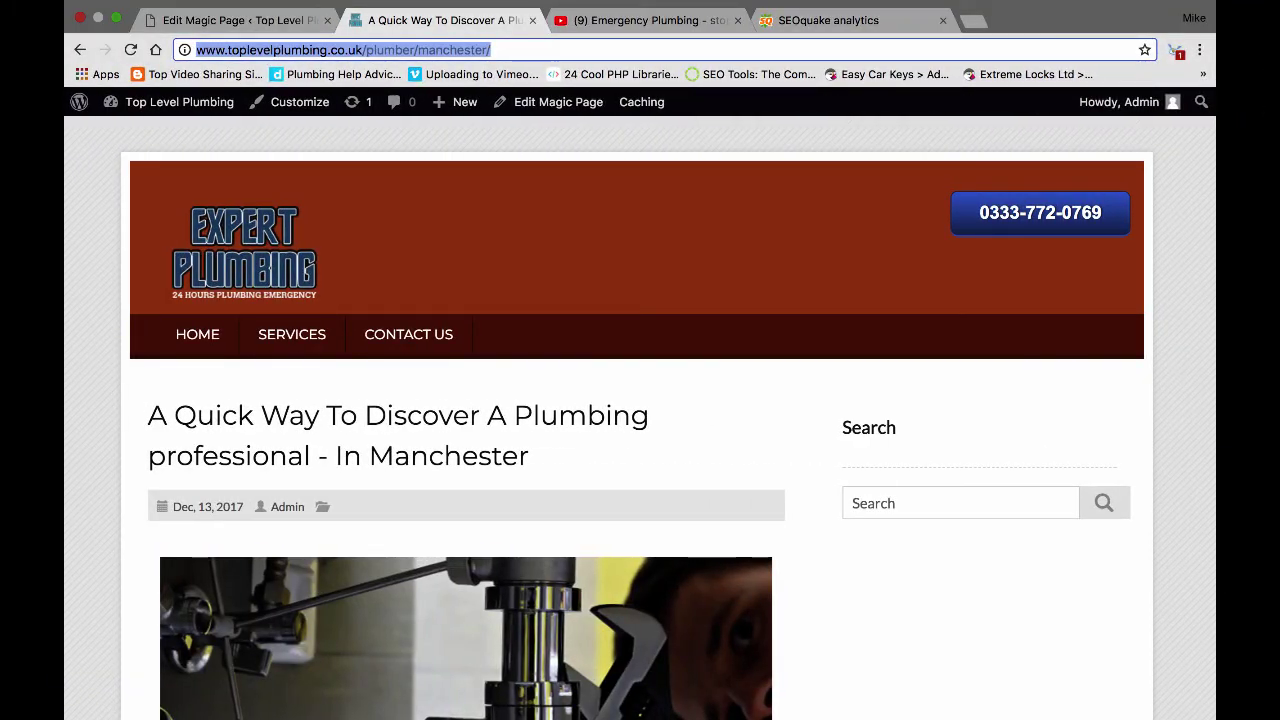
Compare the live Manchester page's spun title with the plumbing spintax source, then return to Edit Magic Page.
scroll(640, 418, down, 5)
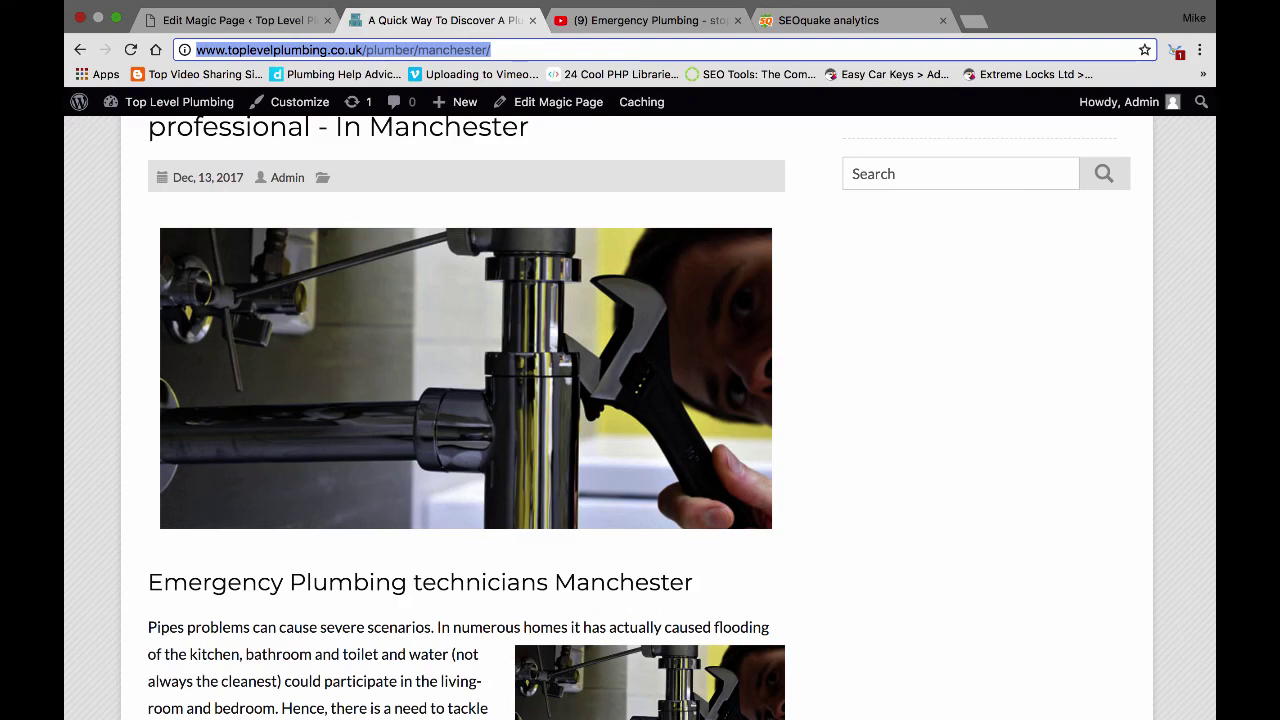
key(ctrl+Right)
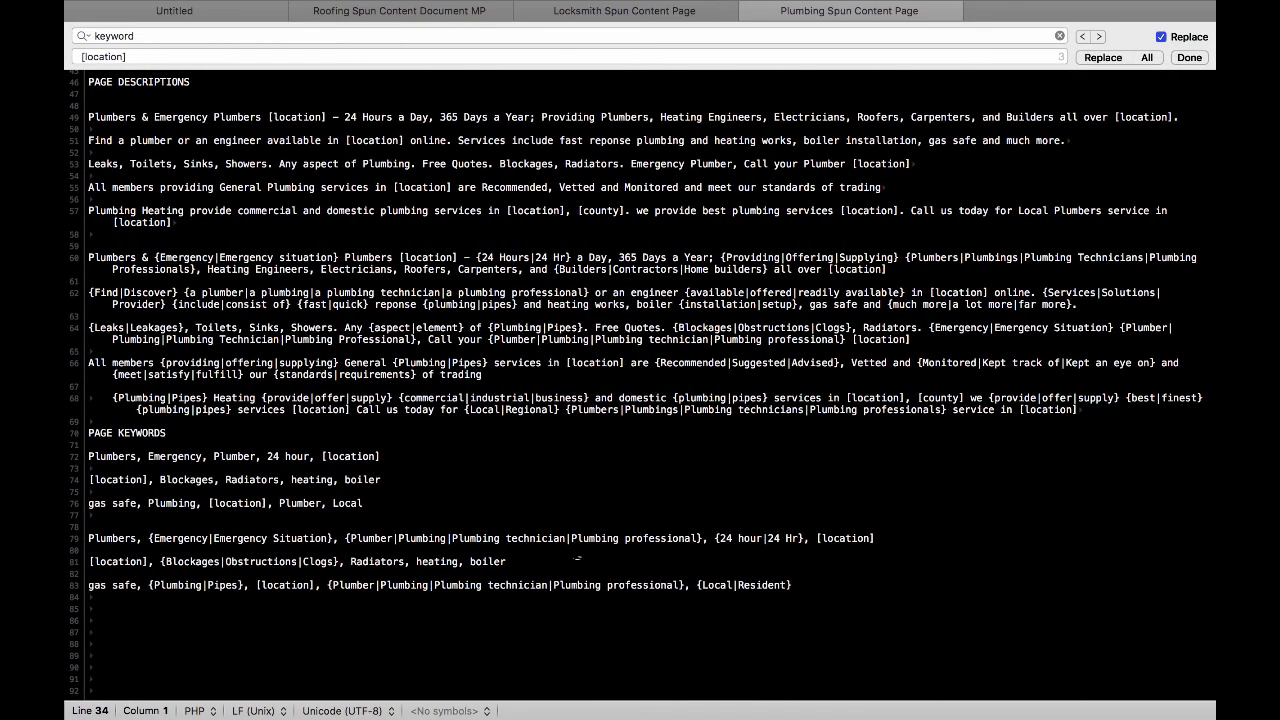
key(ctrl+Left)
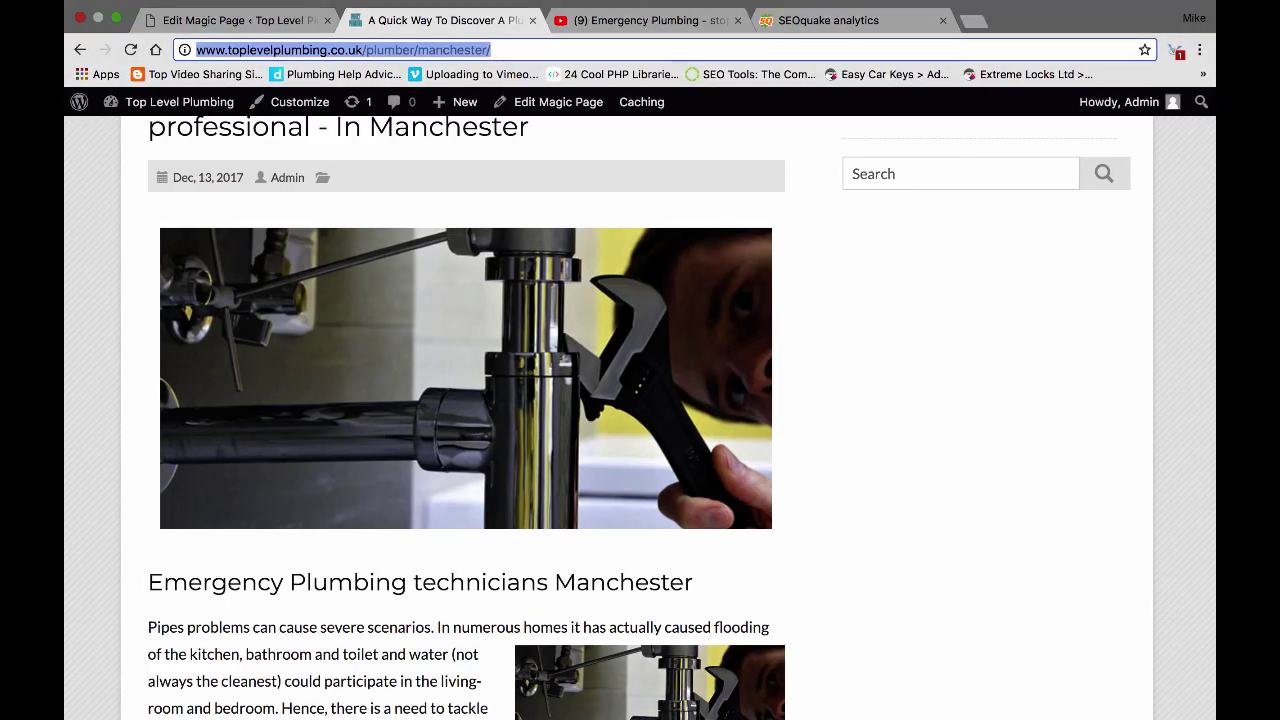
scroll(640, 418, up, 5)
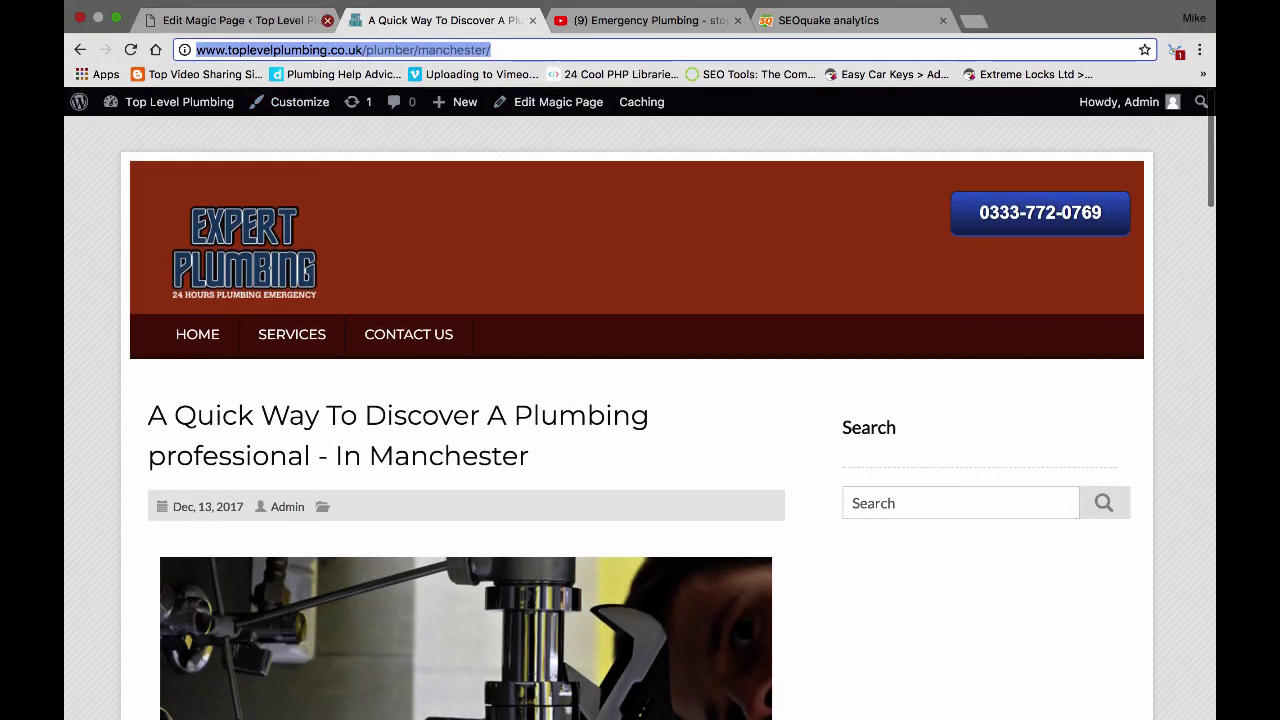
key(ctrl+shift+Tab)
scroll(570, 420, down, 15)
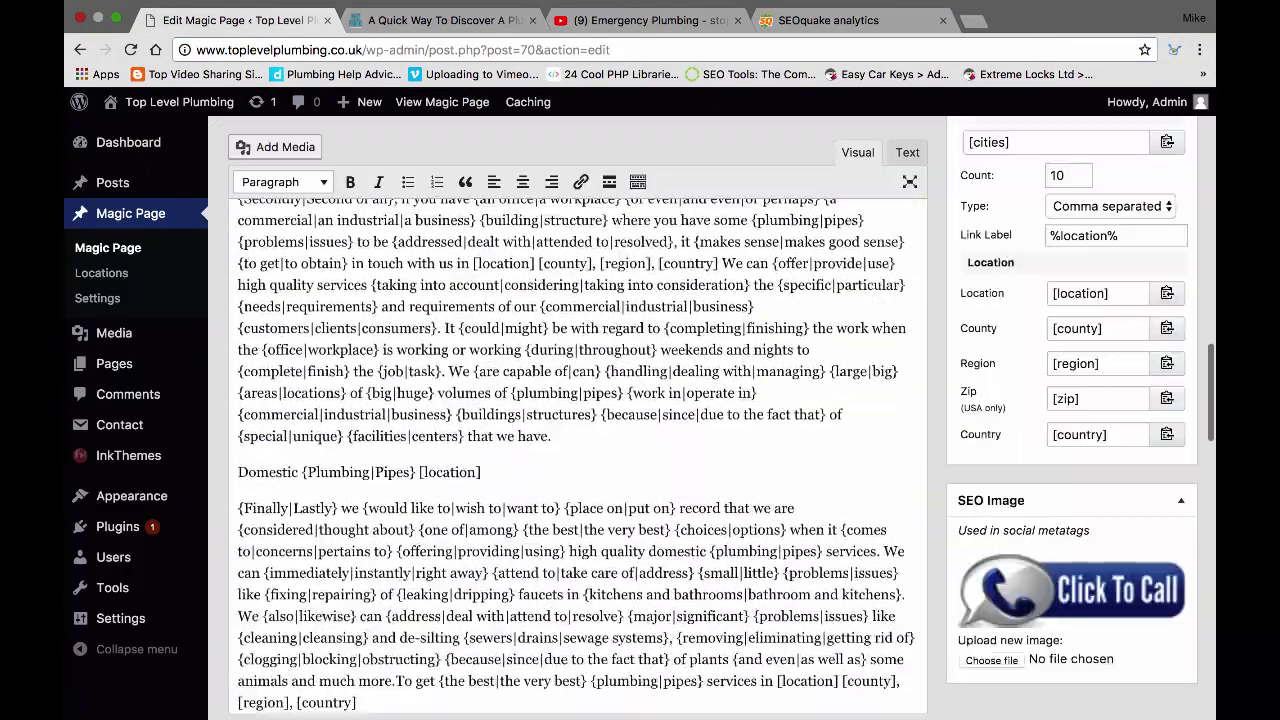
Compare the Magic Page spintax shortcodes and SEO settings against the spintax page descriptions.
scroll(570, 420, down, 8)
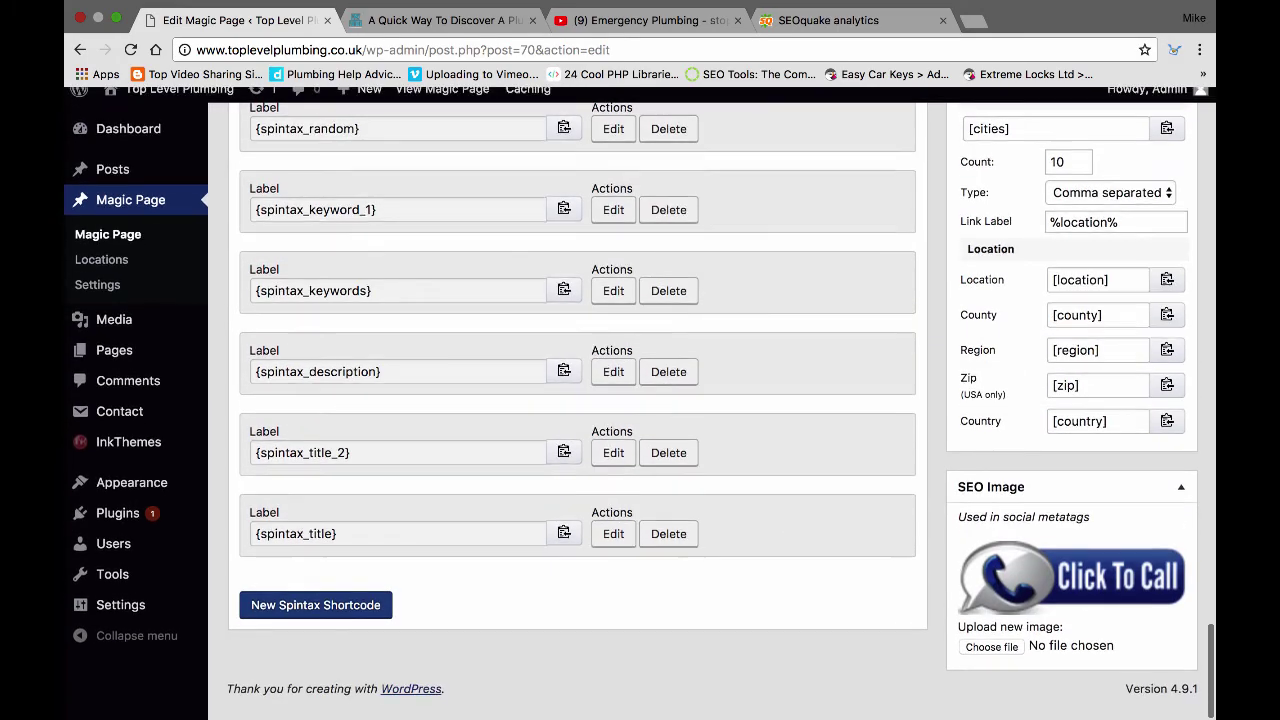
scroll(570, 420, up, 4)
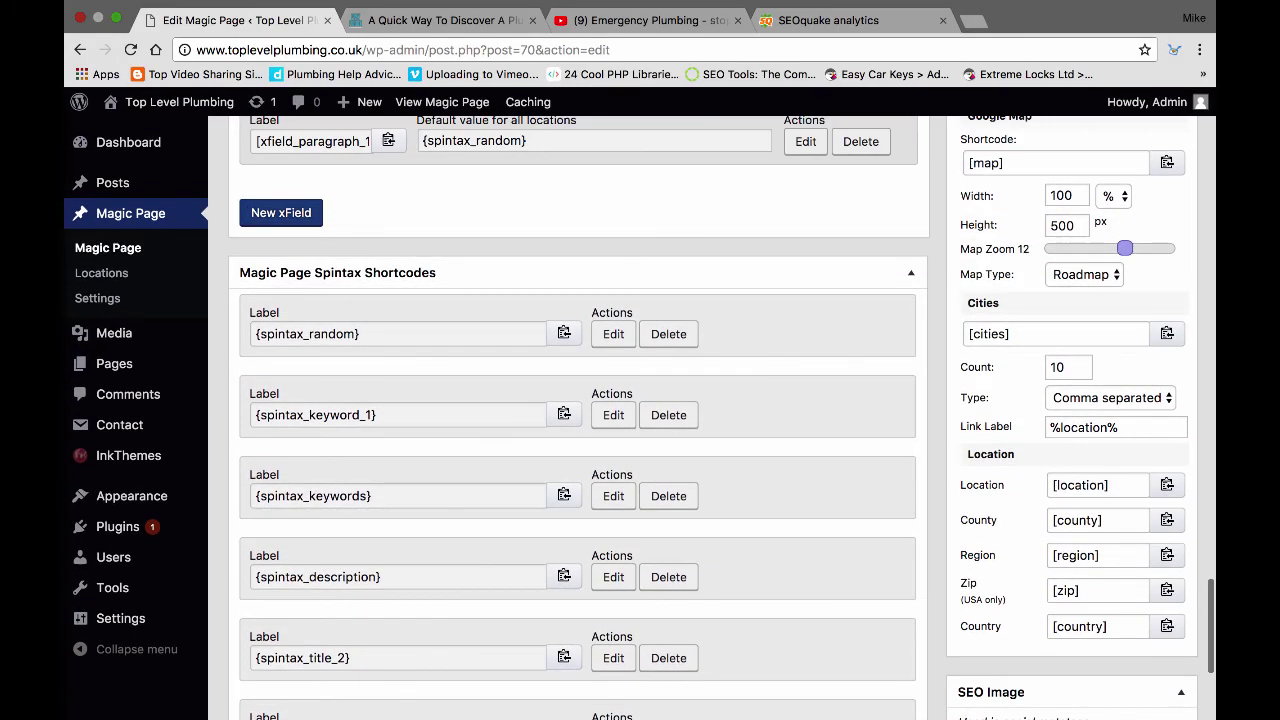
key(ctrl+Right)
key(ctrl+Left)
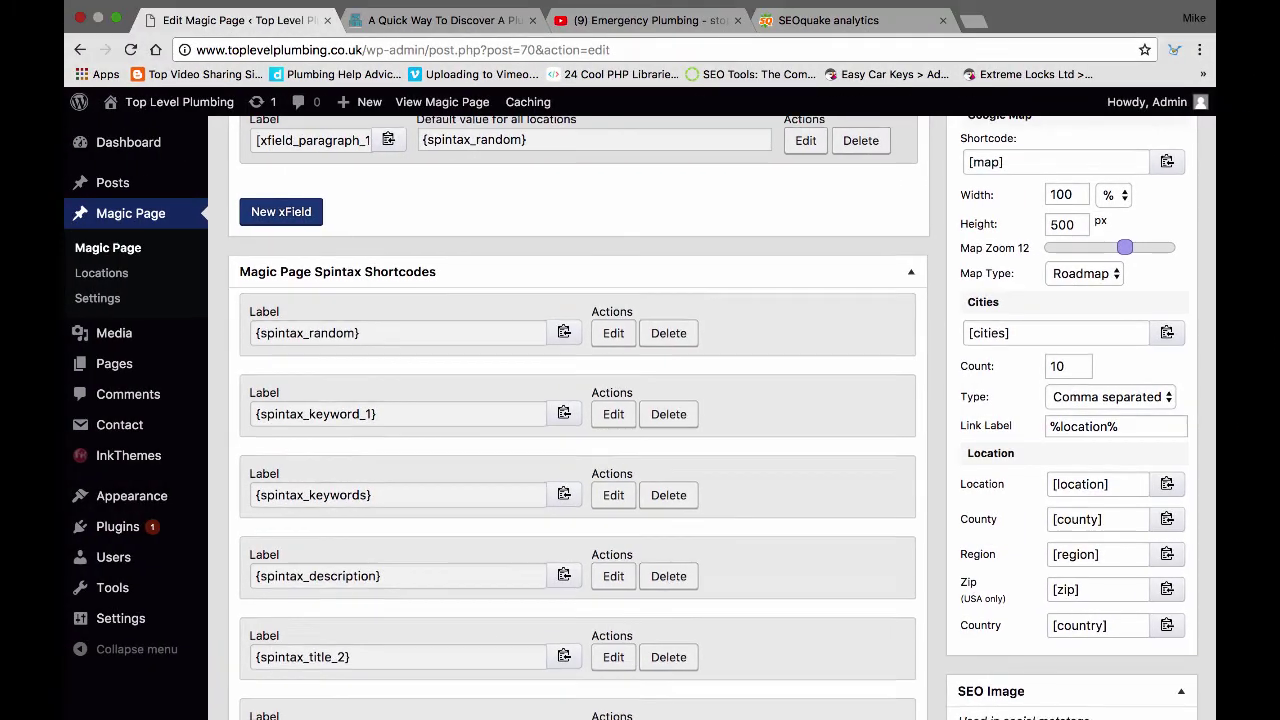
scroll(570, 420, down, 4)
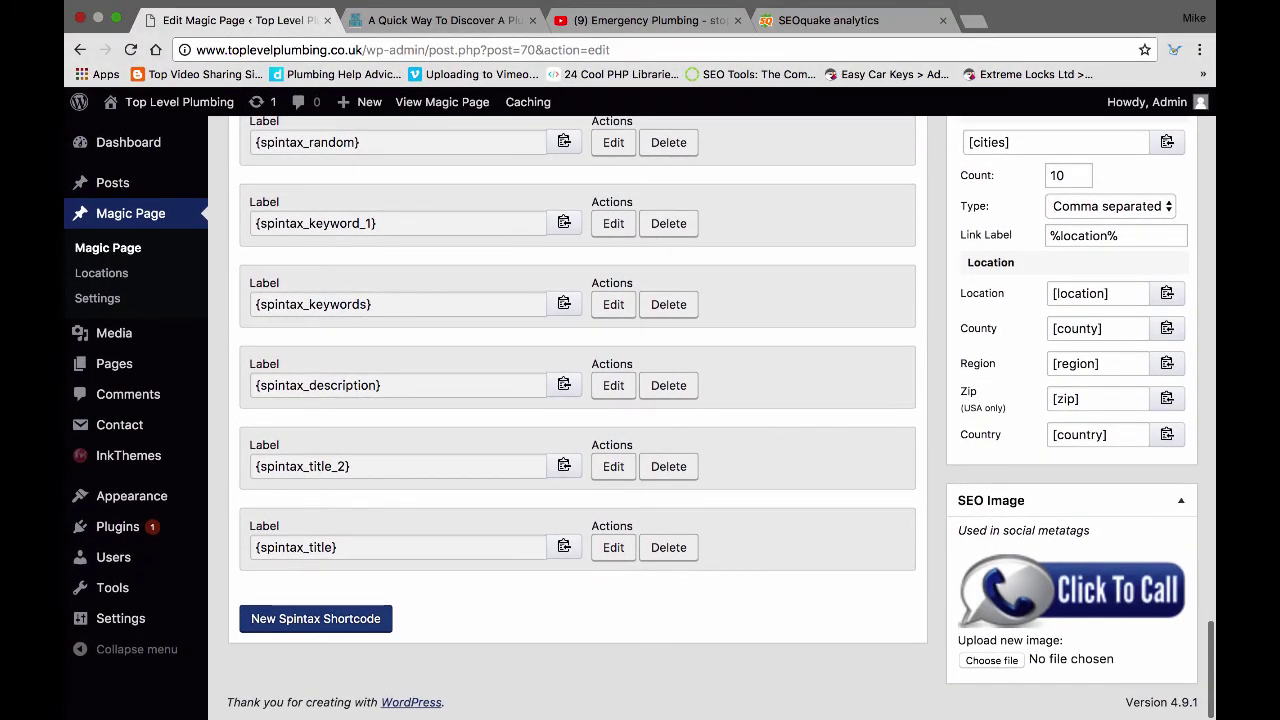
scroll(570, 420, up, 20)
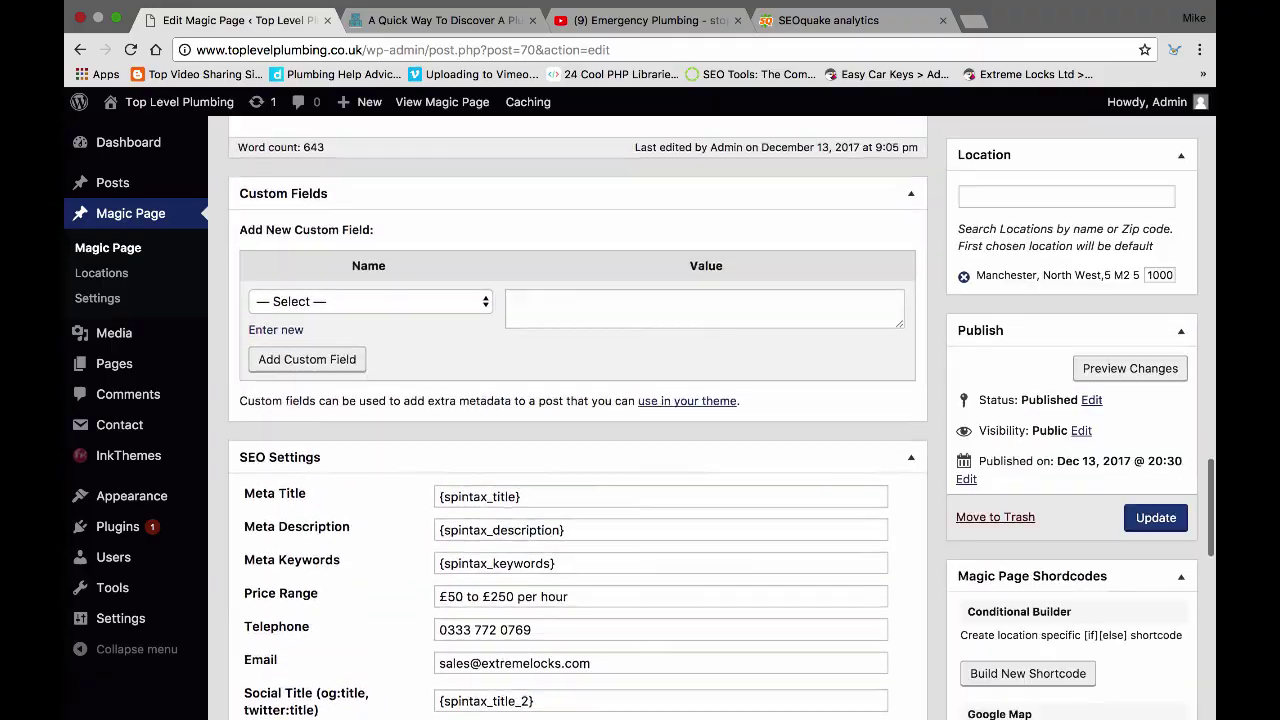
scroll(570, 420, up, 2)
Recheck the spintax source document, then bring up the running Screaming Frog crawl.
key(super+Tab)
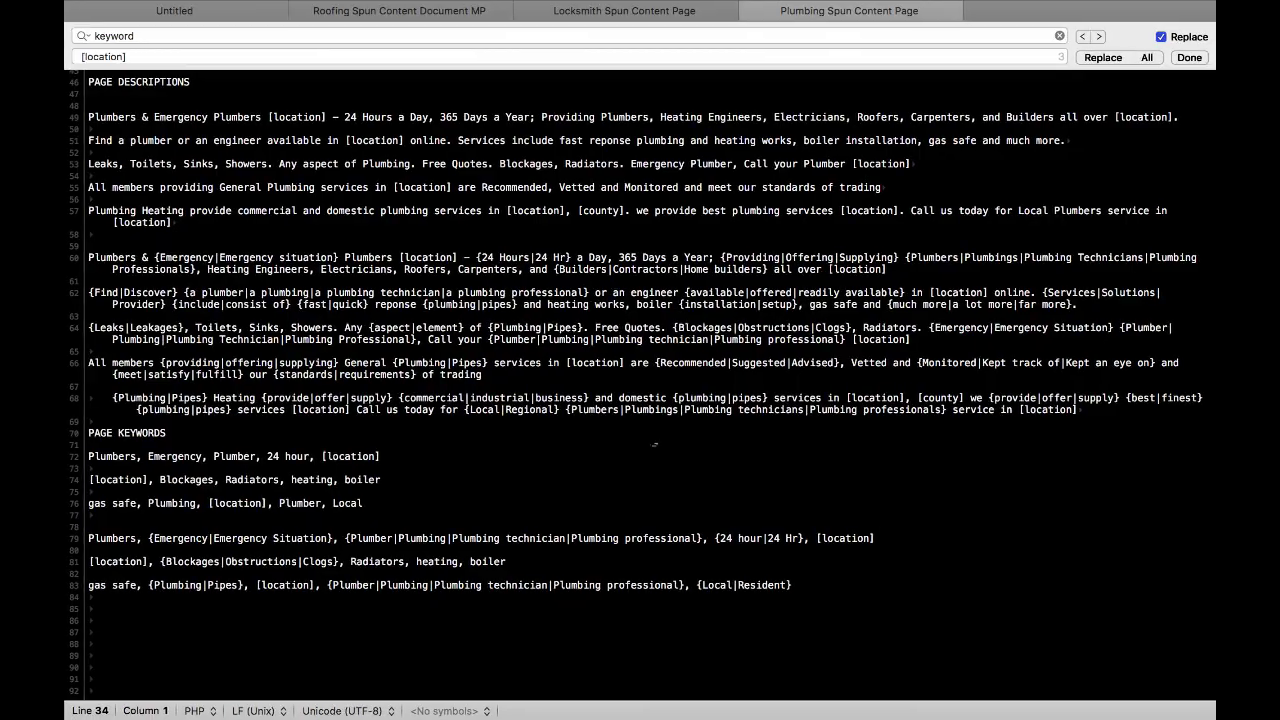
scroll(640, 380, up, 10)
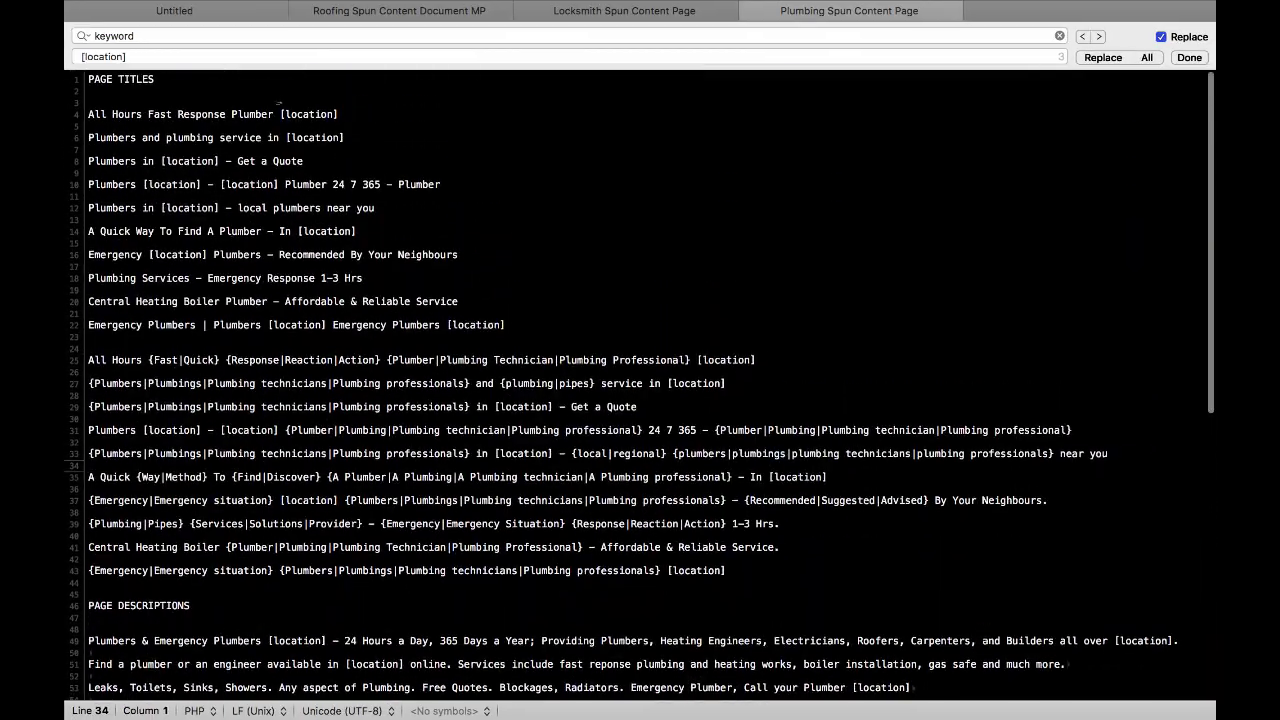
scroll(357, 302, down, 8)
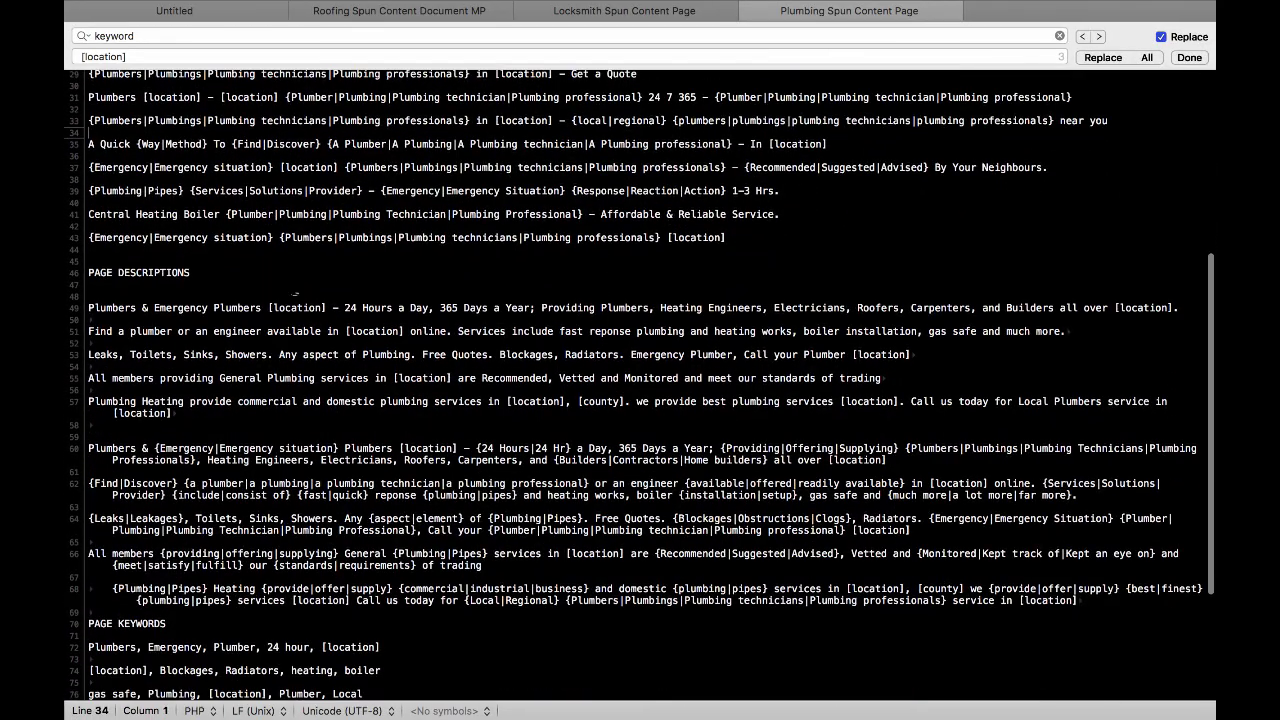
scroll(640, 380, down, 5)
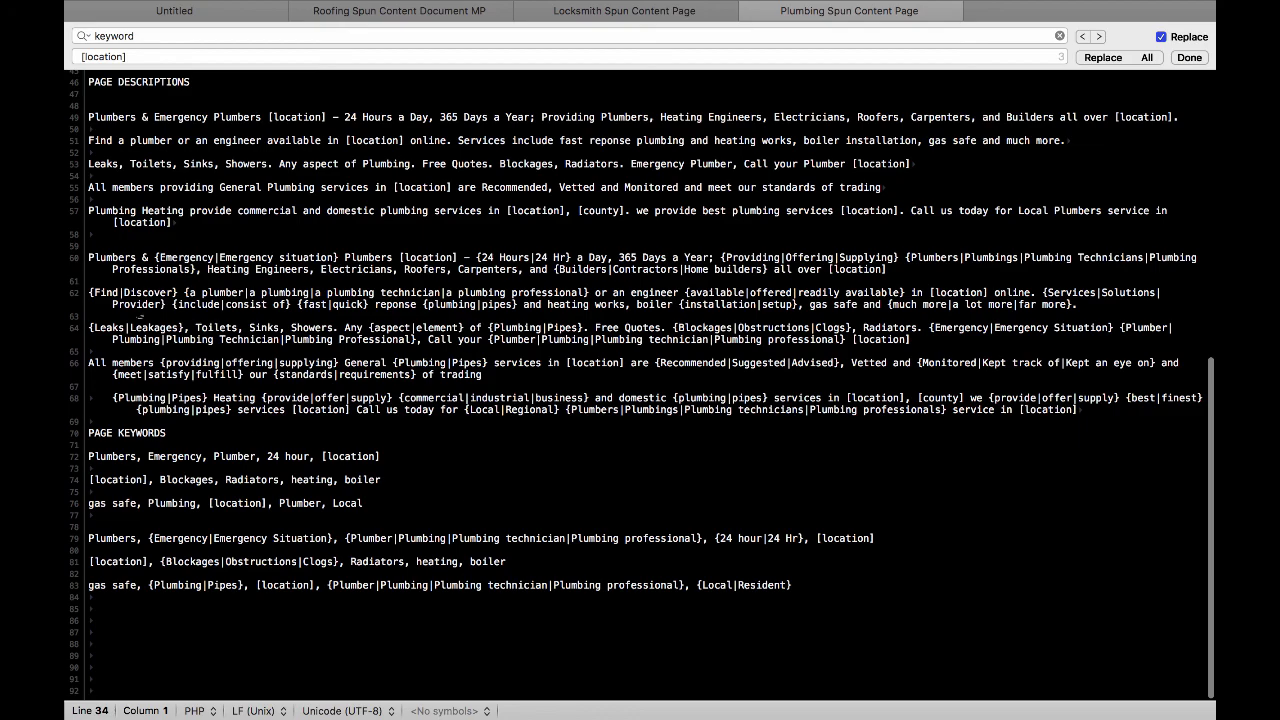
key(ctrl+Left)
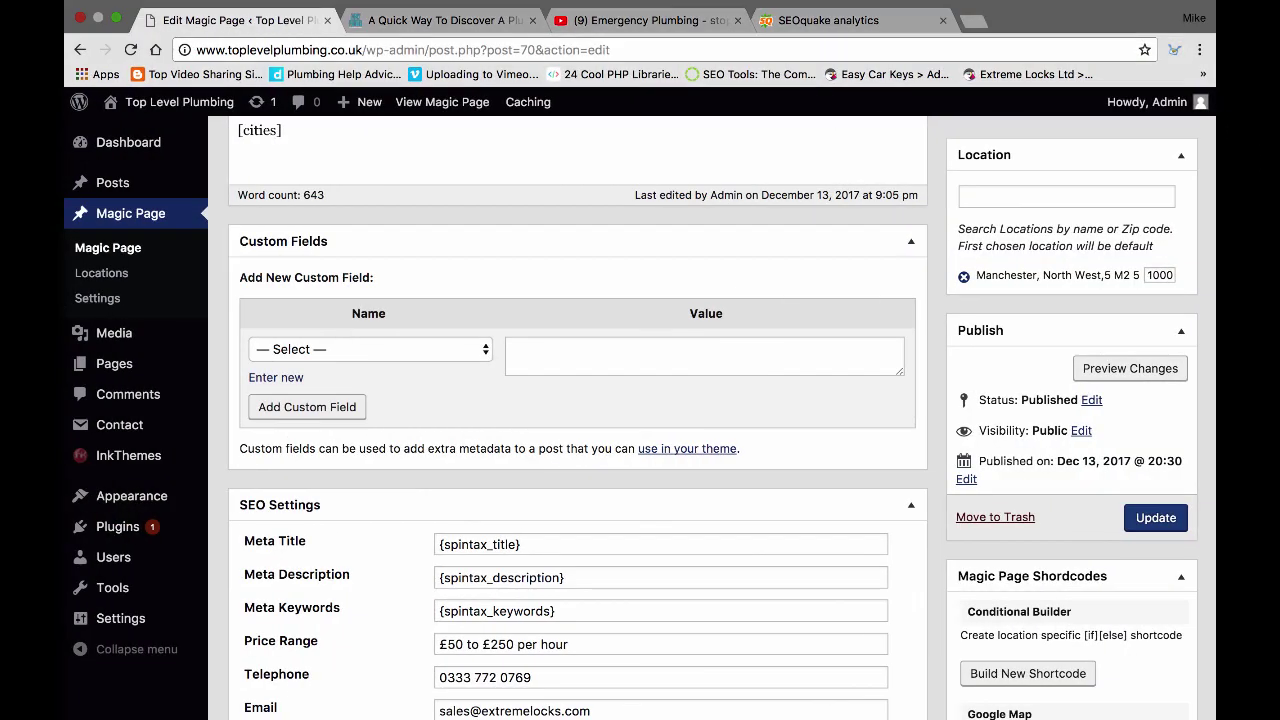
scroll(578, 418, down, 15)
key(ctrl+Left)
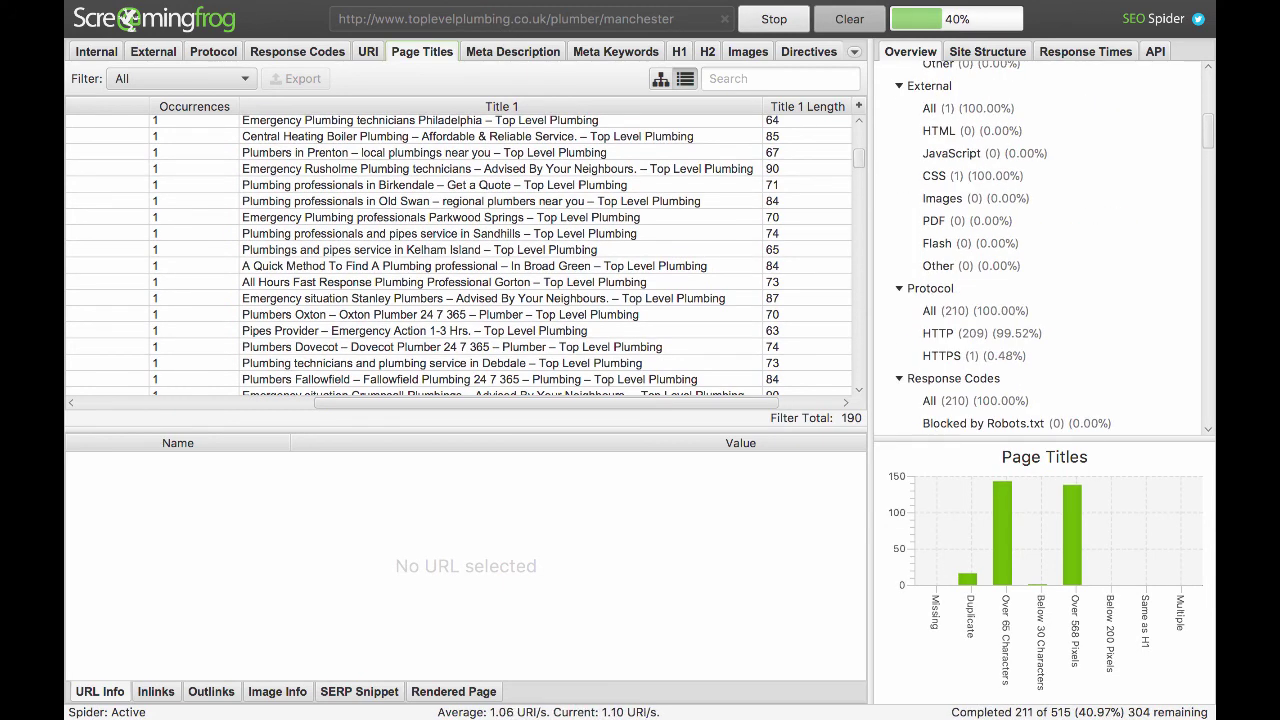
Review external HTML links, distinct meta descriptions and location-specific meta keywords in the crawl.
click(938, 130)
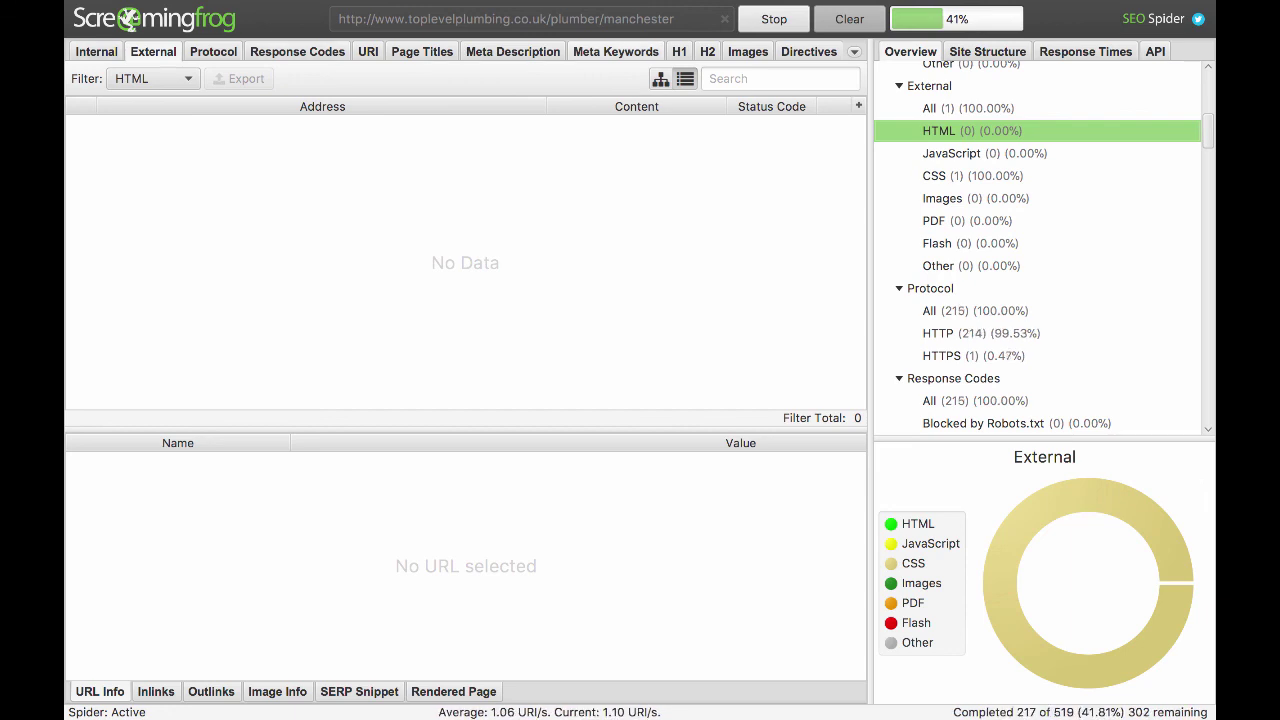
click(513, 51)
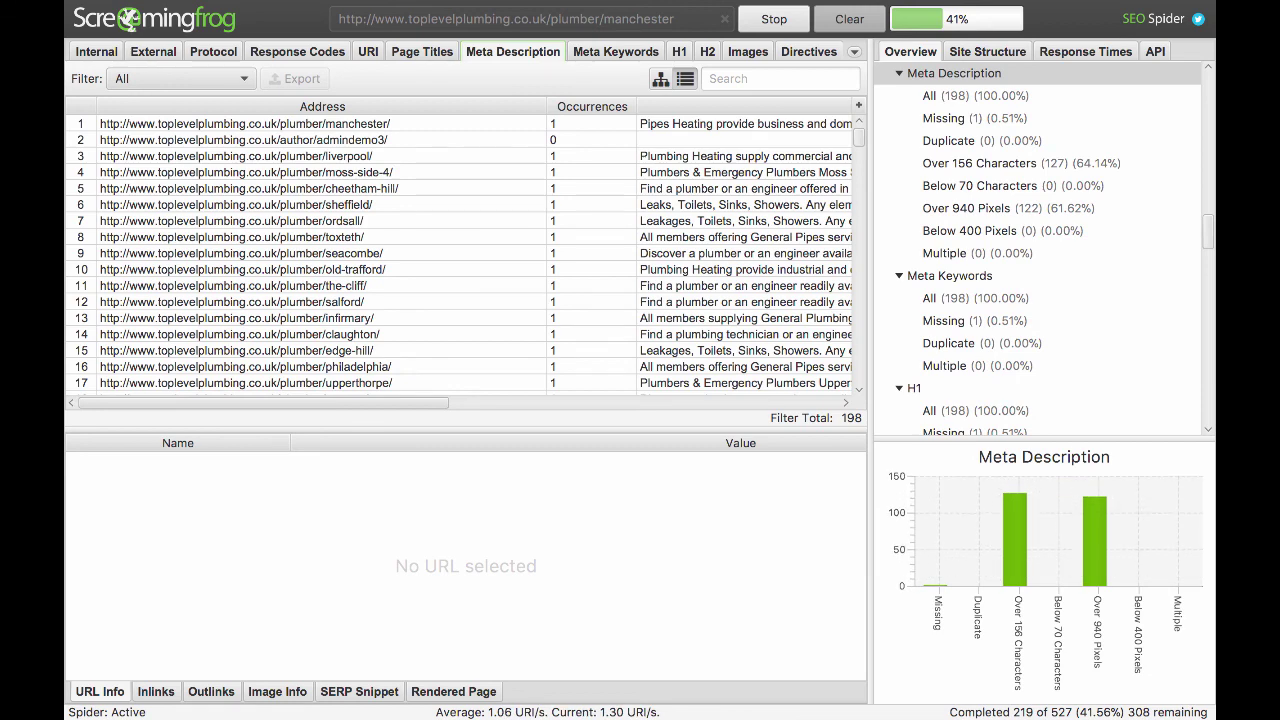
scroll(460, 255, right, 8)
scroll(460, 255, right, 3)
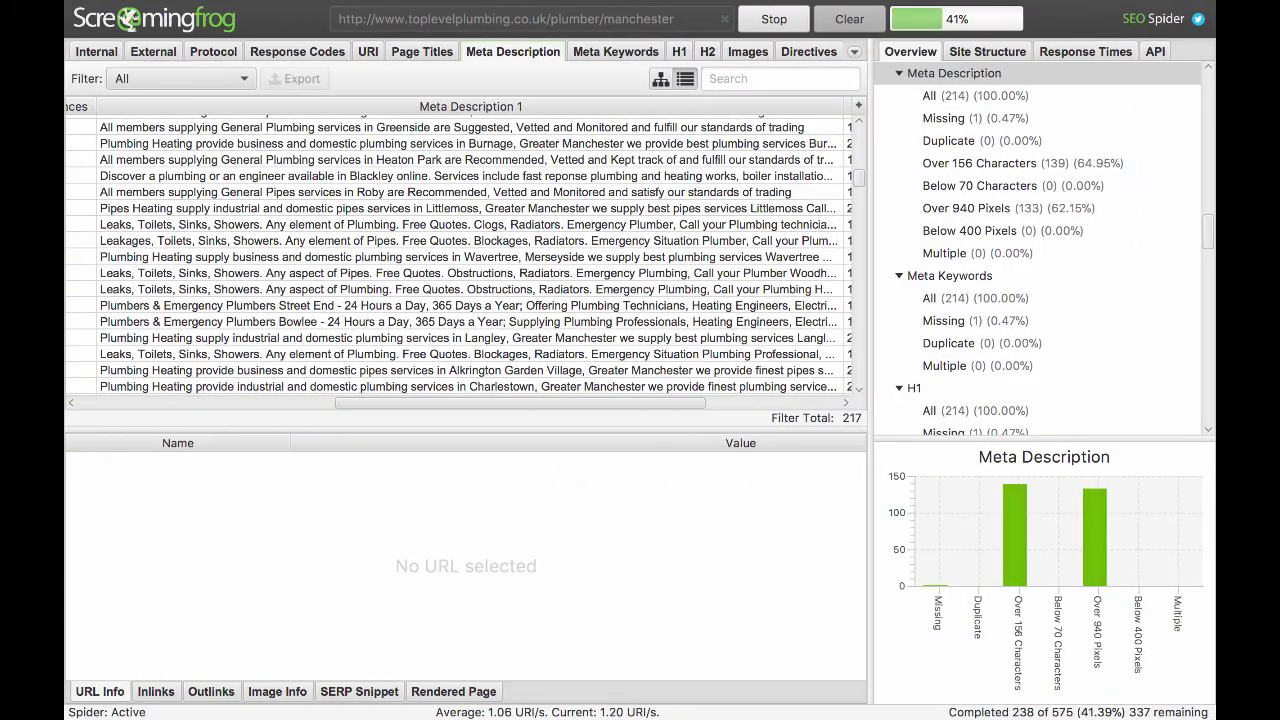
click(615, 51)
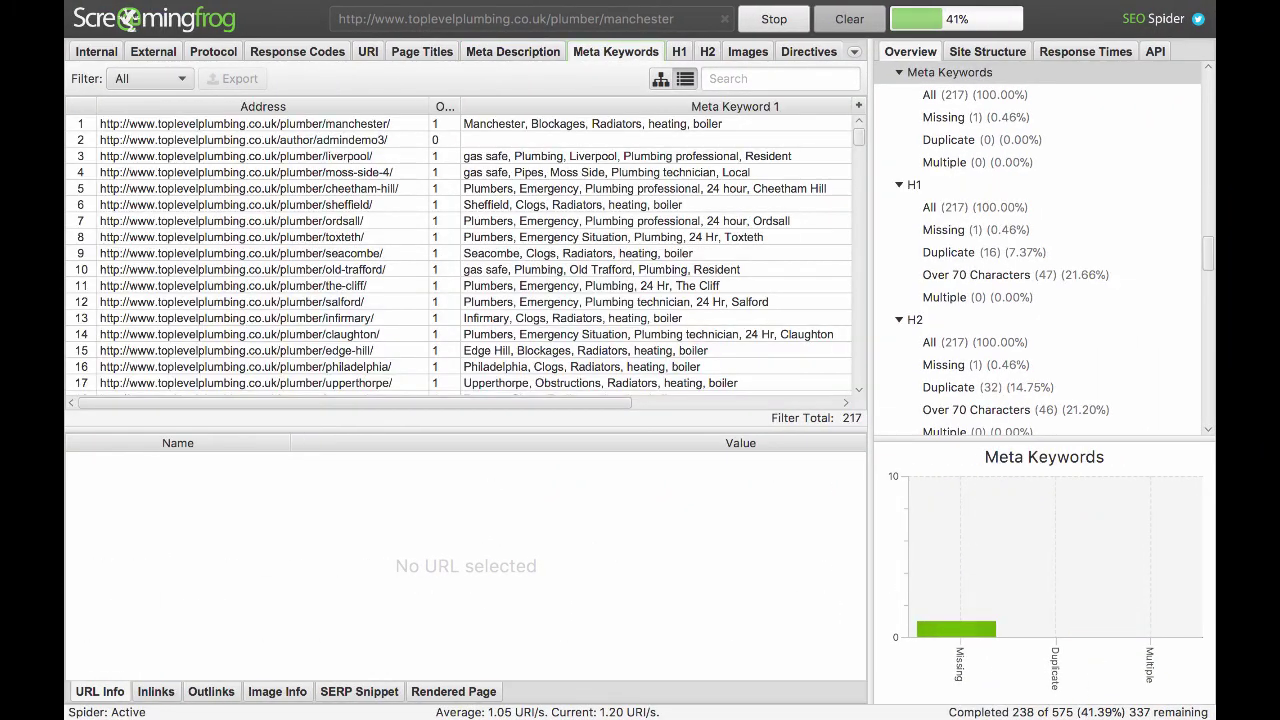
scroll(460, 250, right, 3)
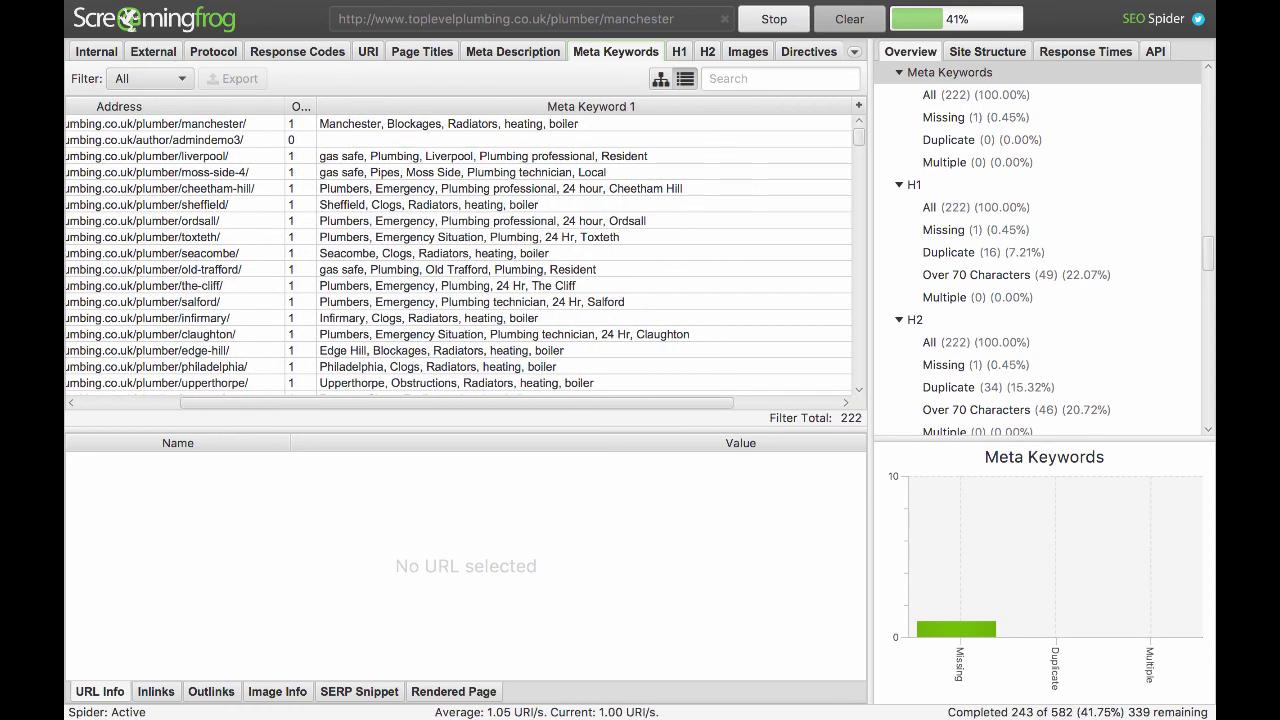
Return to the Edit Magic Page screen in WordPress and scroll its content.
key(ctrl+Right)
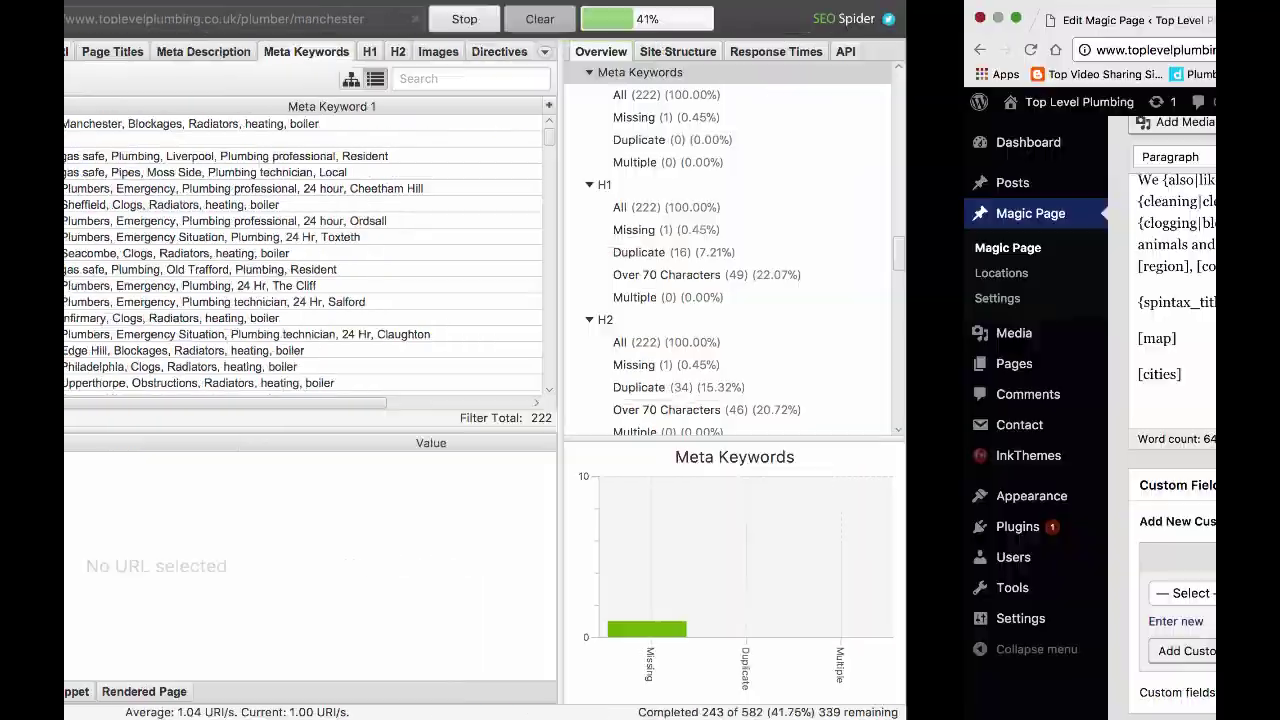
scroll(578, 400, down, 10)
scroll(578, 400, up, 15)
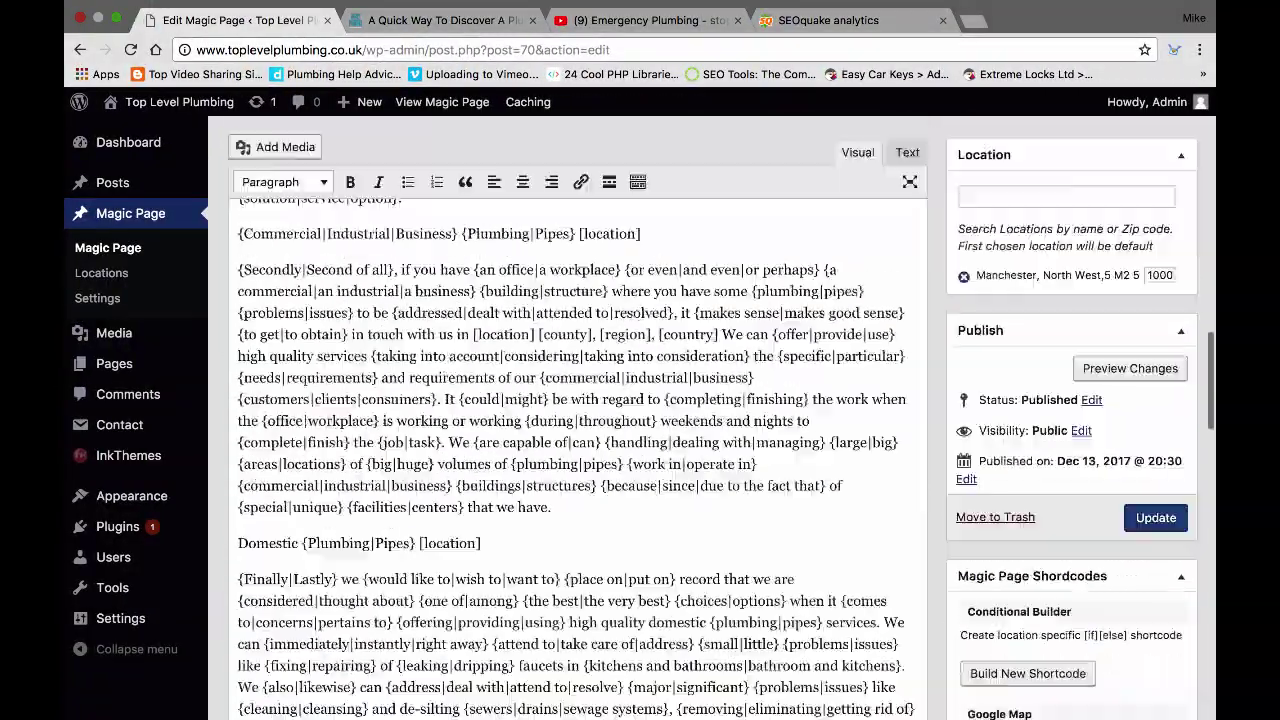
scroll(578, 400, down, 20)
scroll(578, 400, up, 20)
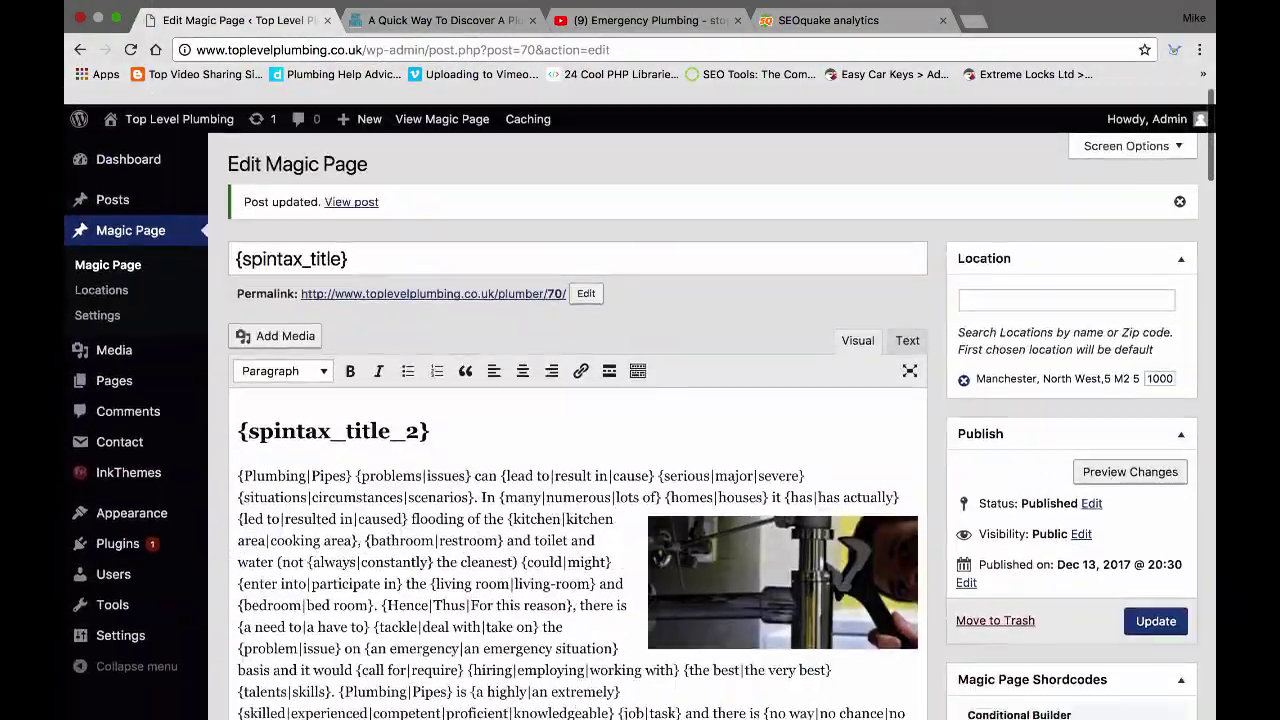